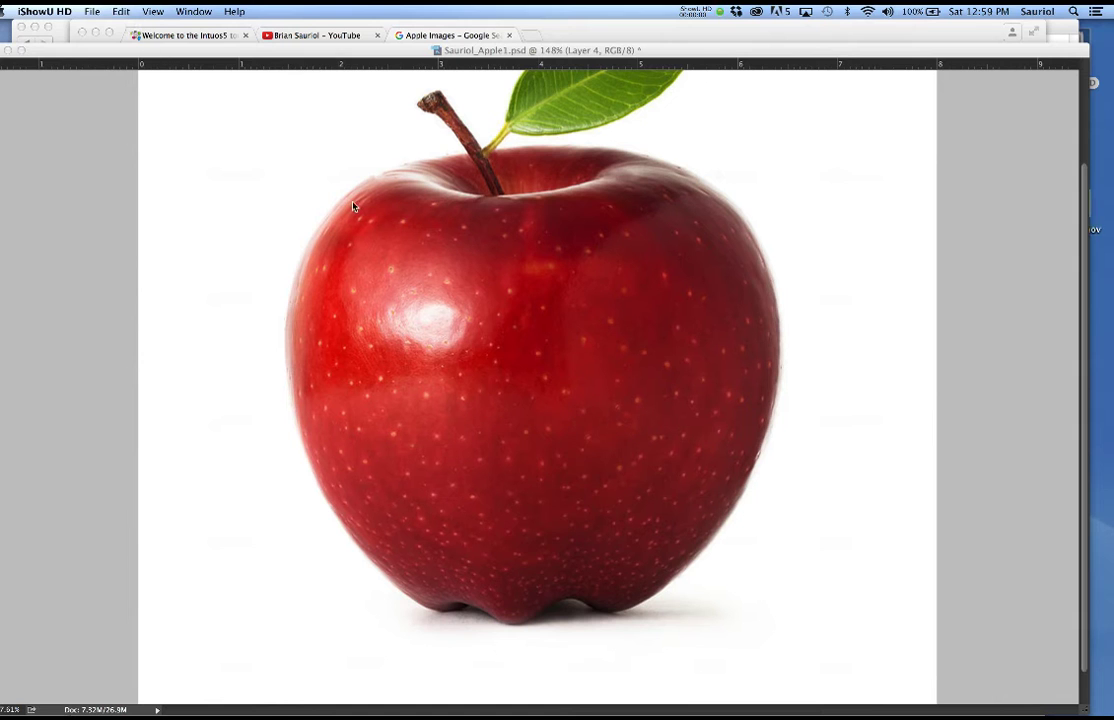
Switch to Photoshop and rearrange the workspace so the Brush palette sits below a shortened Paths palette.
{"action": "left_click", "coordinate": [490, 340]}
{"action": "scroll", "coordinate": [495, 330], "scroll_direction": "down", "scroll_amount": 3}
{"action": "left_click_drag", "start_coordinate": [503, 333], "coordinate": [500, 380]}
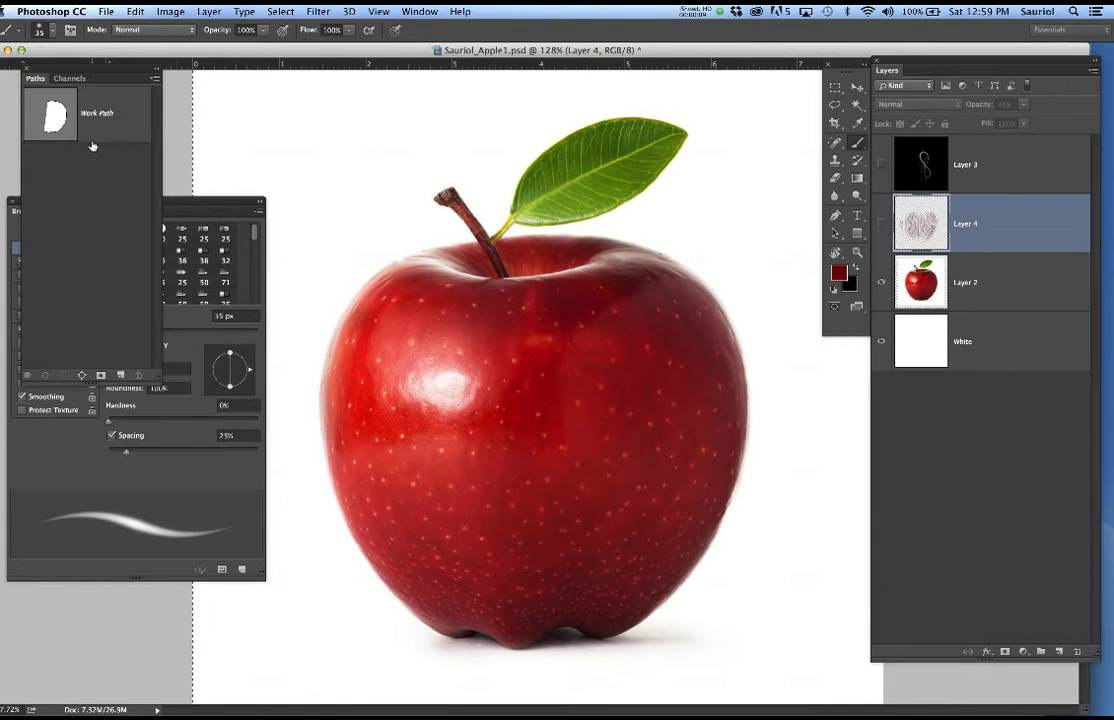
{"action": "left_click_drag", "start_coordinate": [177, 206], "coordinate": [170, 338]}
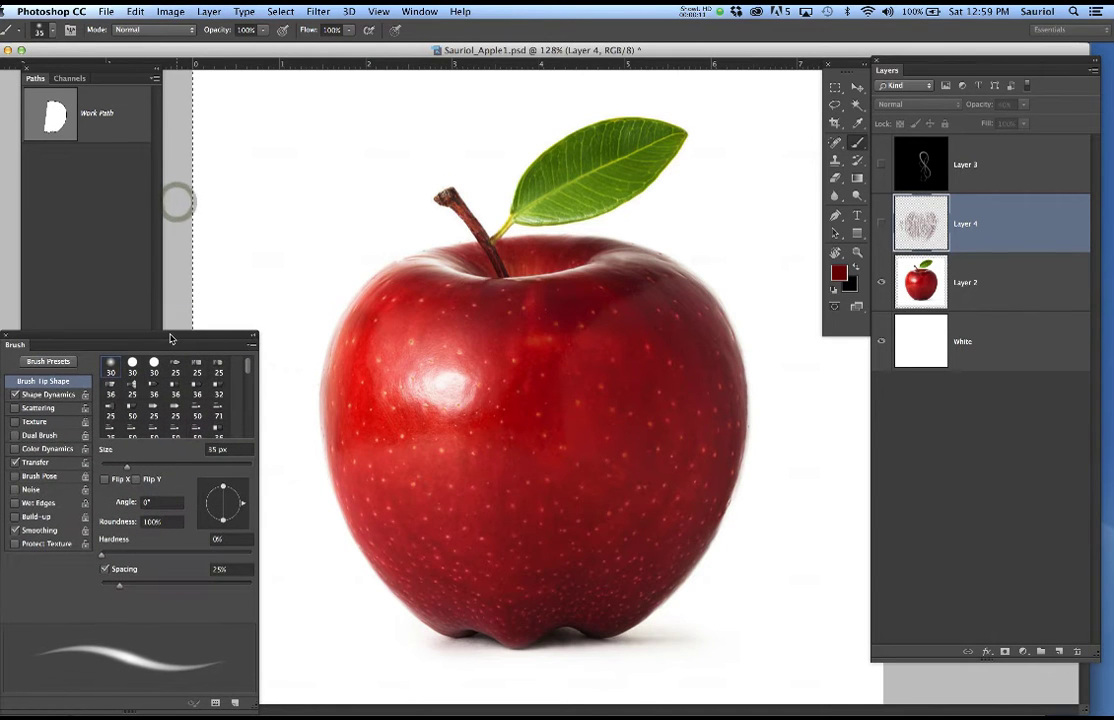
{"action": "left_click", "coordinate": [109, 187]}
{"action": "left_click_drag", "start_coordinate": [157, 383], "coordinate": [154, 318]}
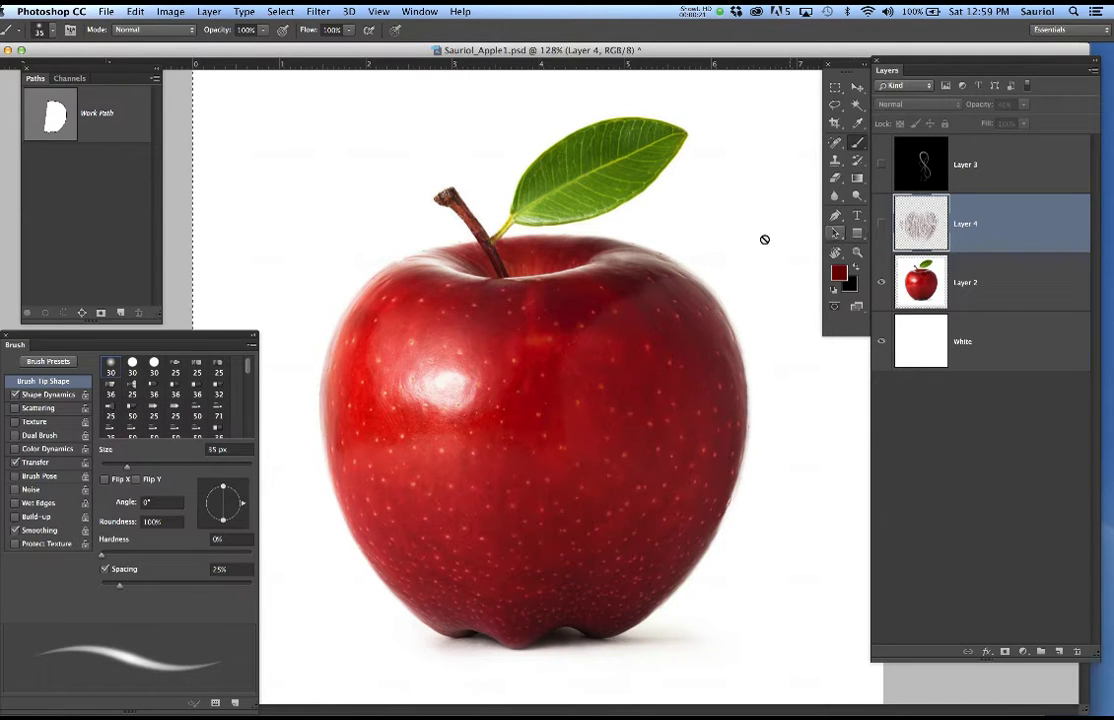
Preview the sketch on Layer 4, then delete Layer 4 and Layer 3, keeping the apple and White layers.
{"action": "left_click", "coordinate": [881, 225]}
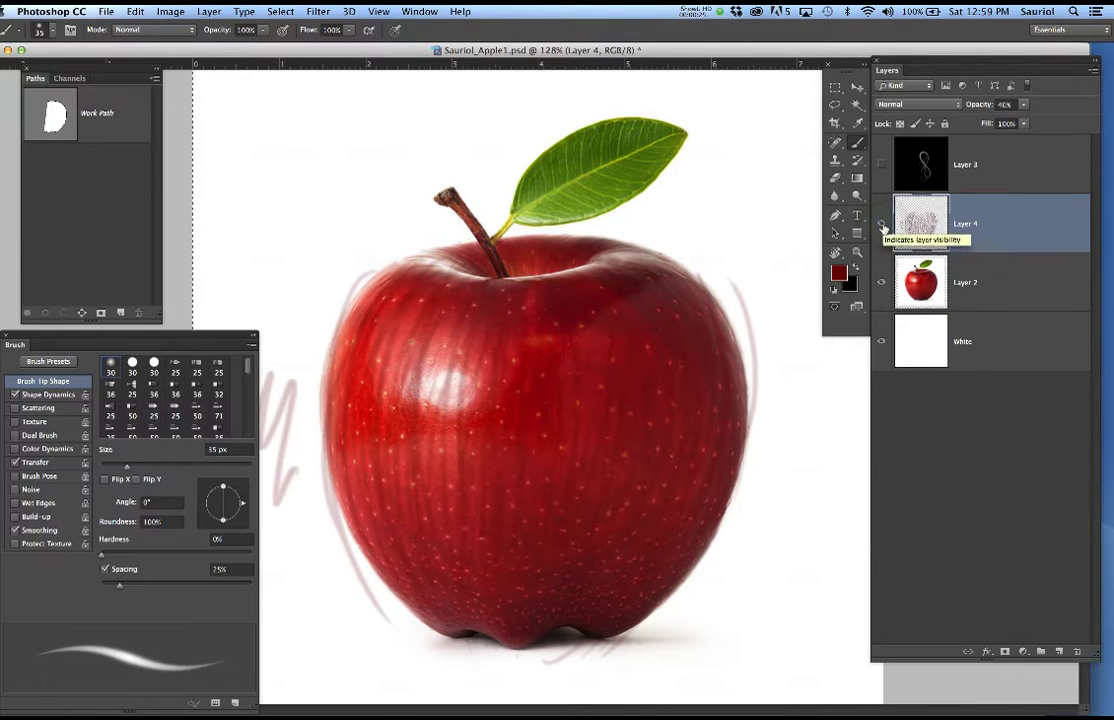
{"action": "left_click", "coordinate": [881, 225]}
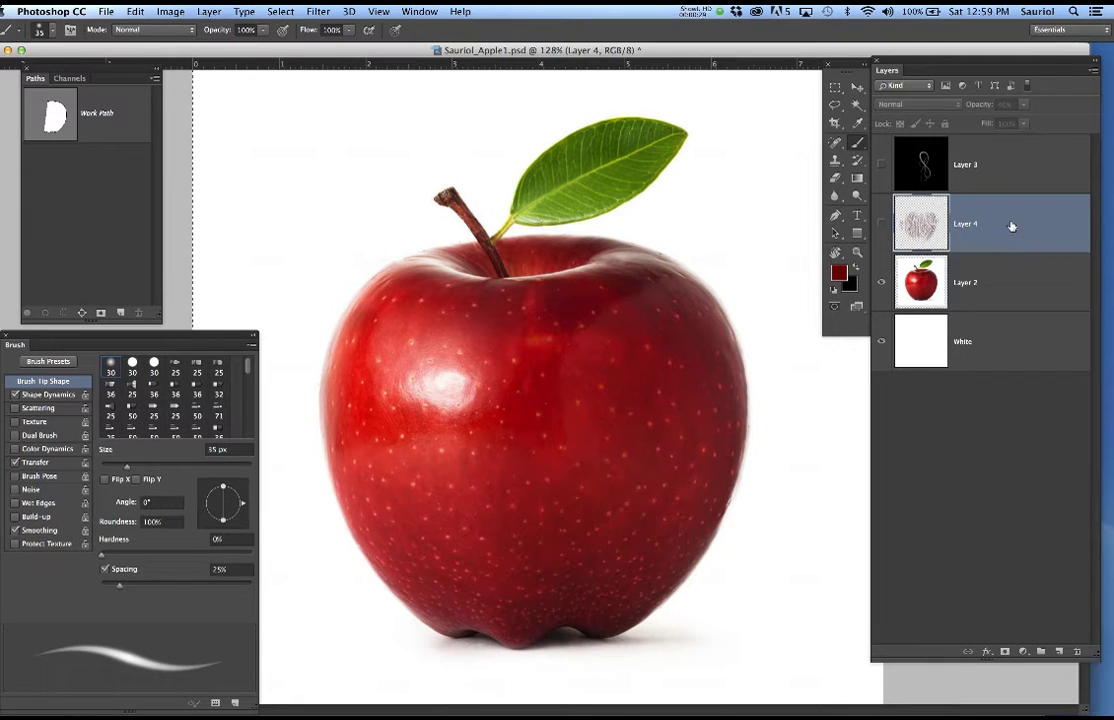
{"action": "left_click_drag", "start_coordinate": [1011, 226], "coordinate": [1078, 652]}
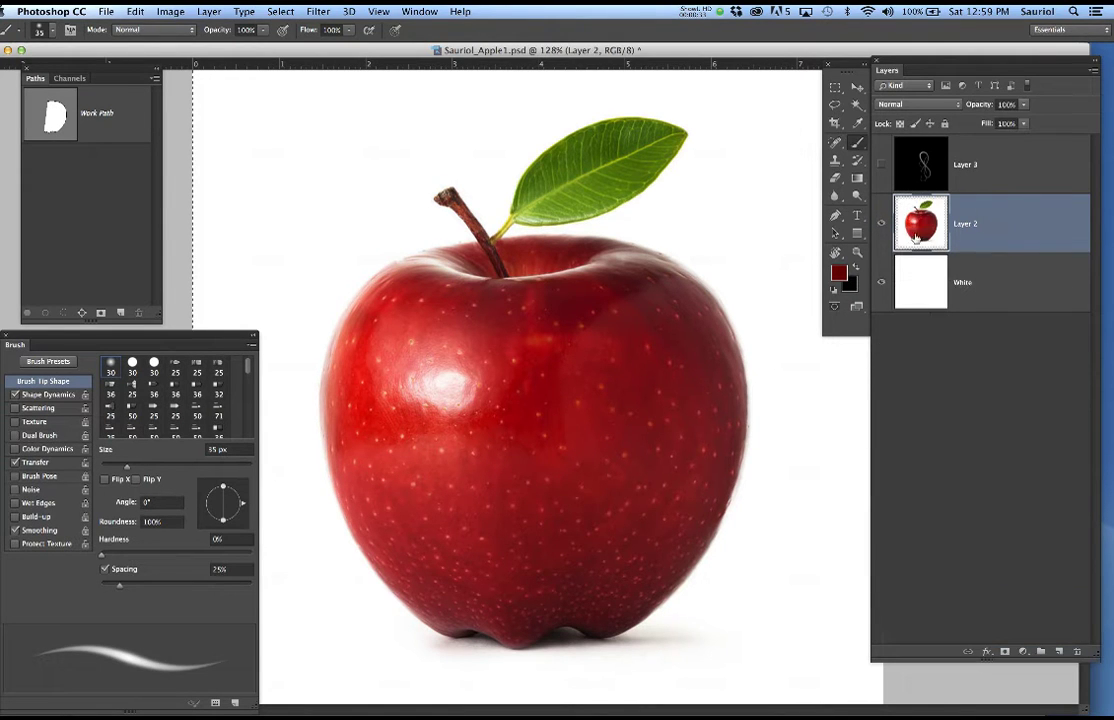
{"action": "left_click_drag", "start_coordinate": [1026, 178], "coordinate": [1060, 651]}
{"action": "key", "text": "super+z"}
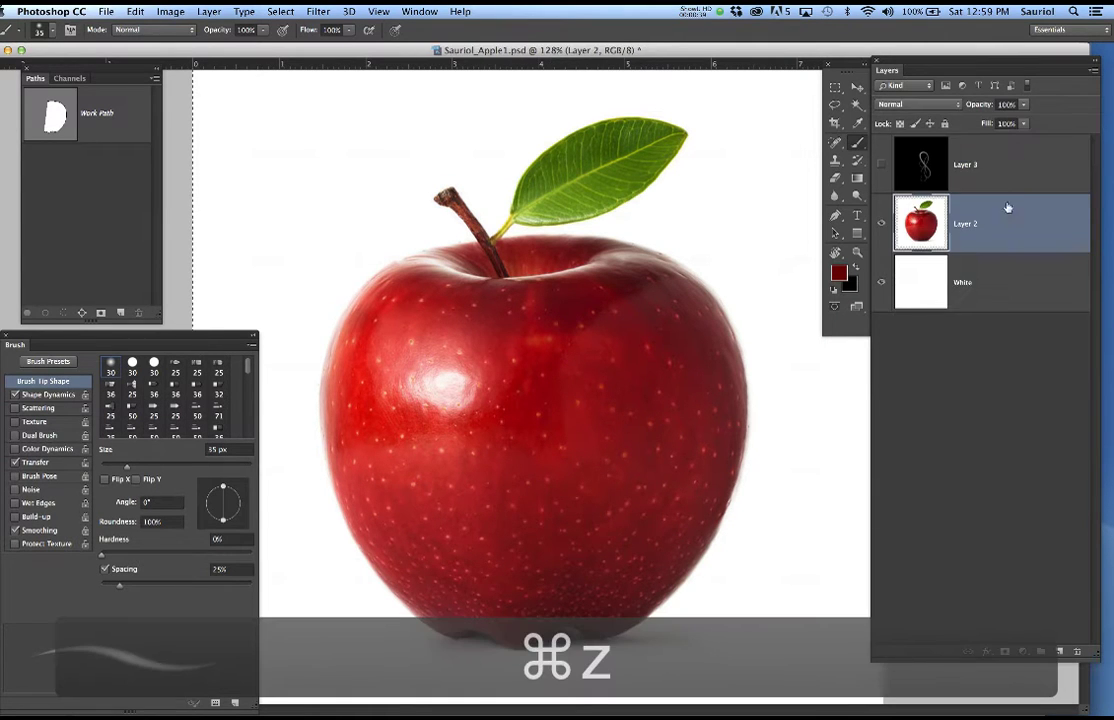
{"action": "left_click_drag", "start_coordinate": [1013, 160], "coordinate": [1076, 651]}
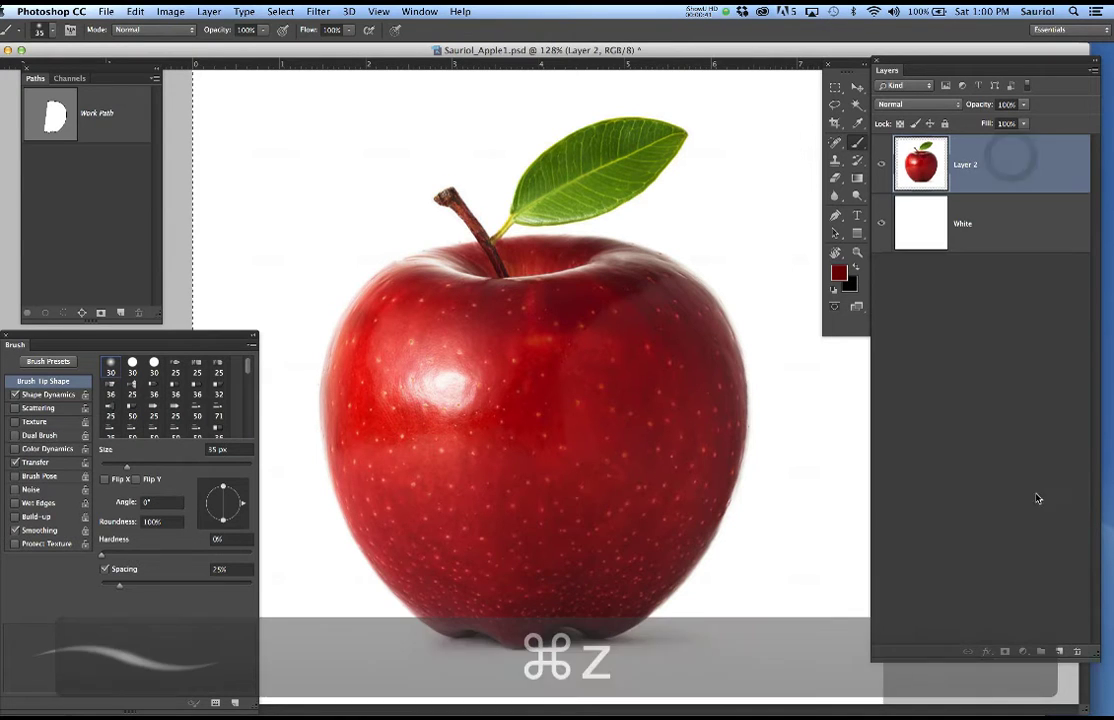
Hide and show the White layer to check how far the apple image extends on the canvas.
{"action": "left_click", "coordinate": [881, 222]}
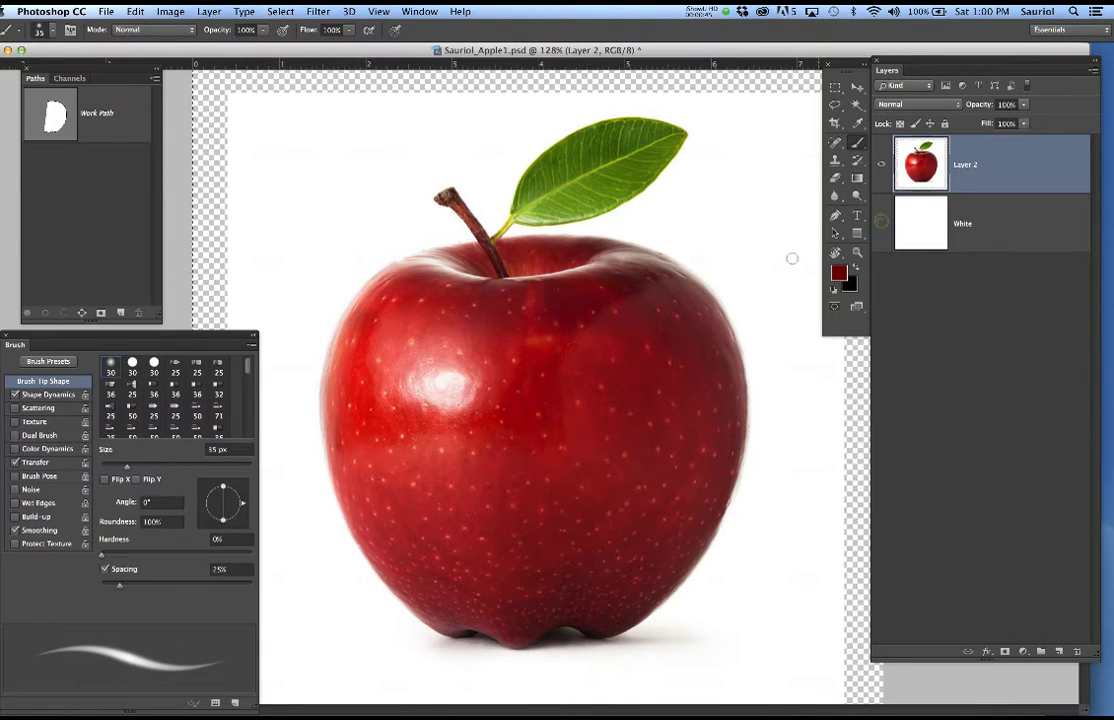
{"action": "left_click", "coordinate": [881, 228]}
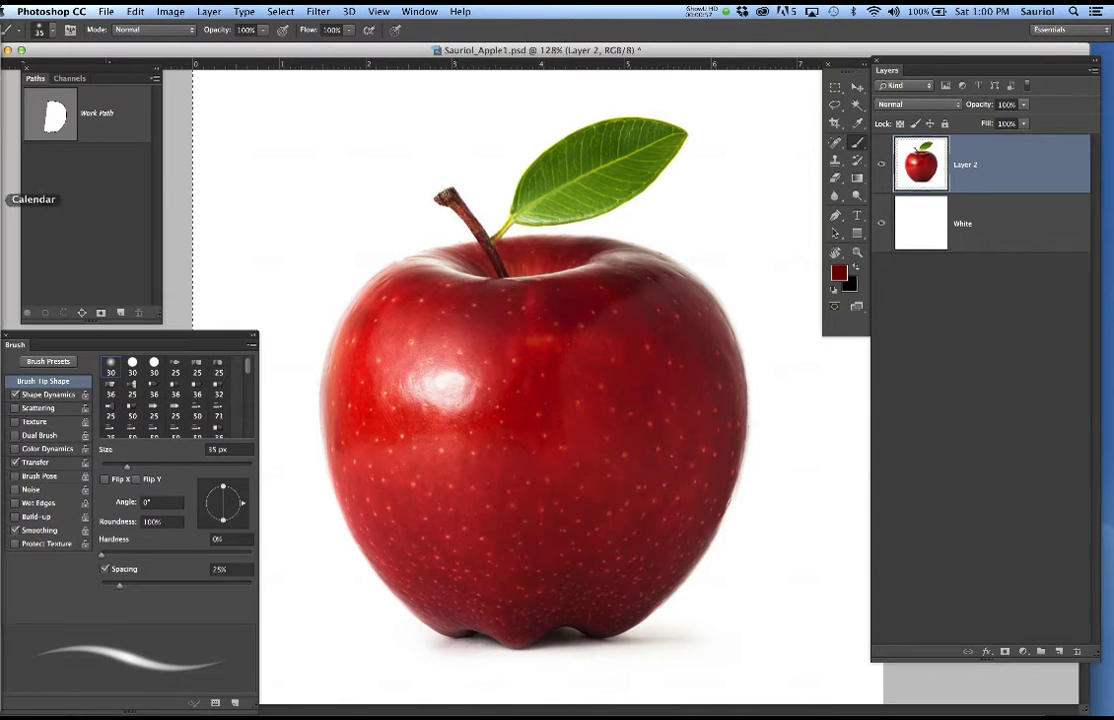
Switch to Chrome and show the Google image results for Apple Images, limited to large size.
{"action": "left_click", "coordinate": [20, 106]}
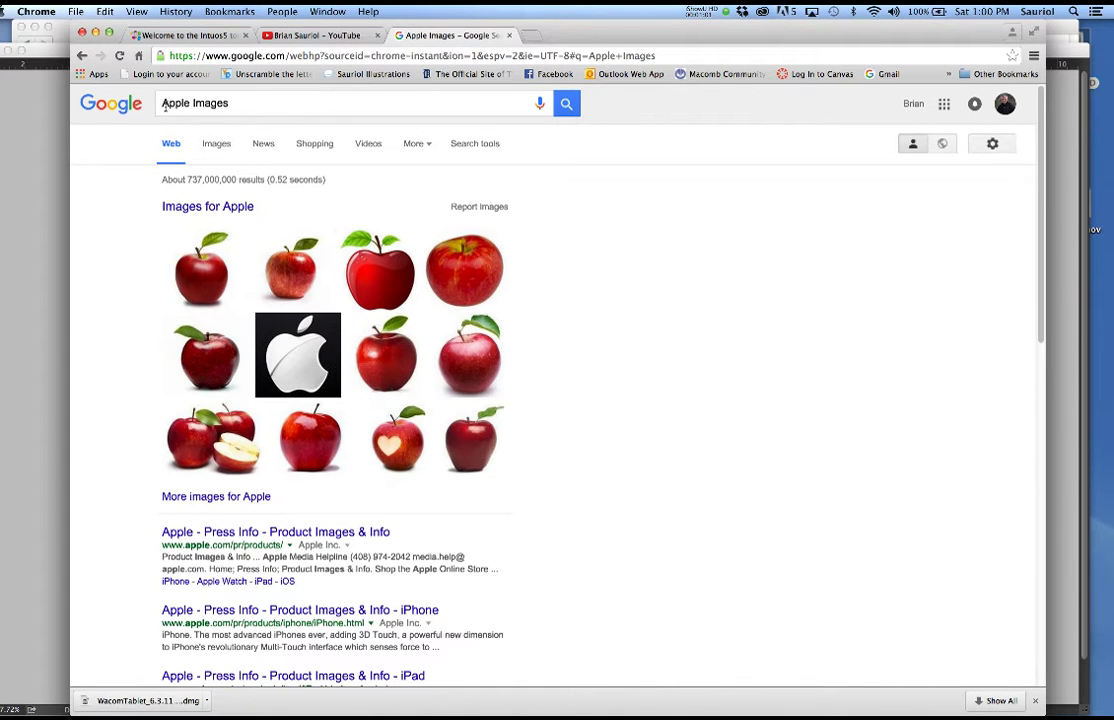
{"action": "left_click", "coordinate": [487, 143]}
{"action": "left_click", "coordinate": [470, 143]}
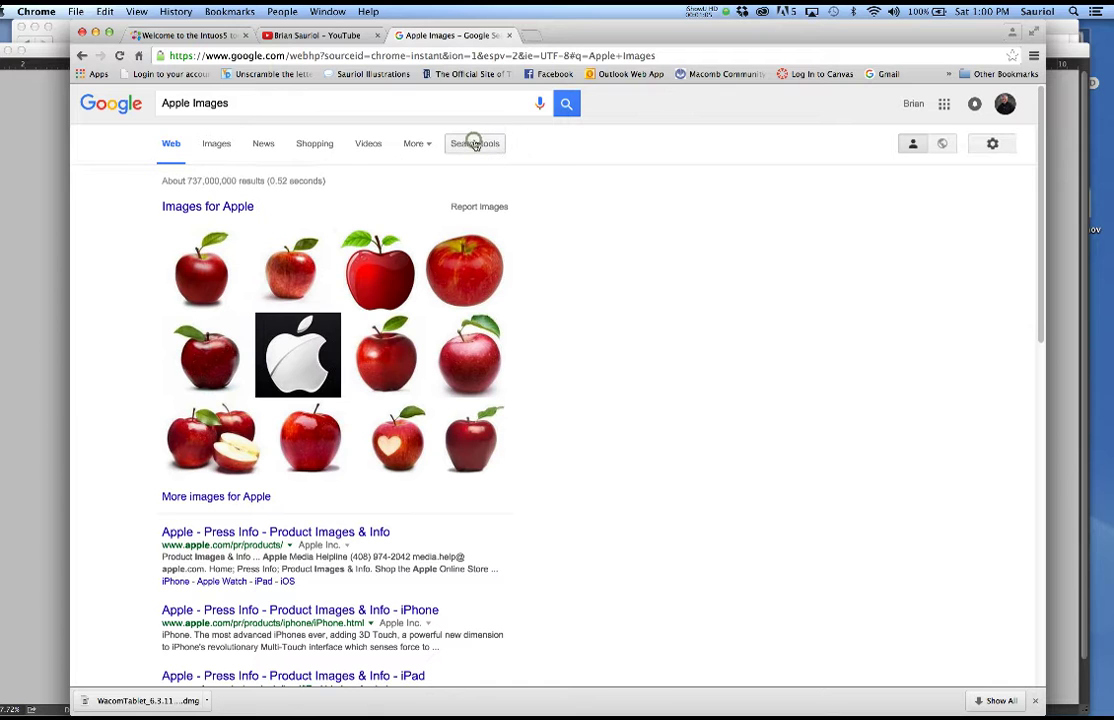
{"action": "left_click", "coordinate": [473, 141]}
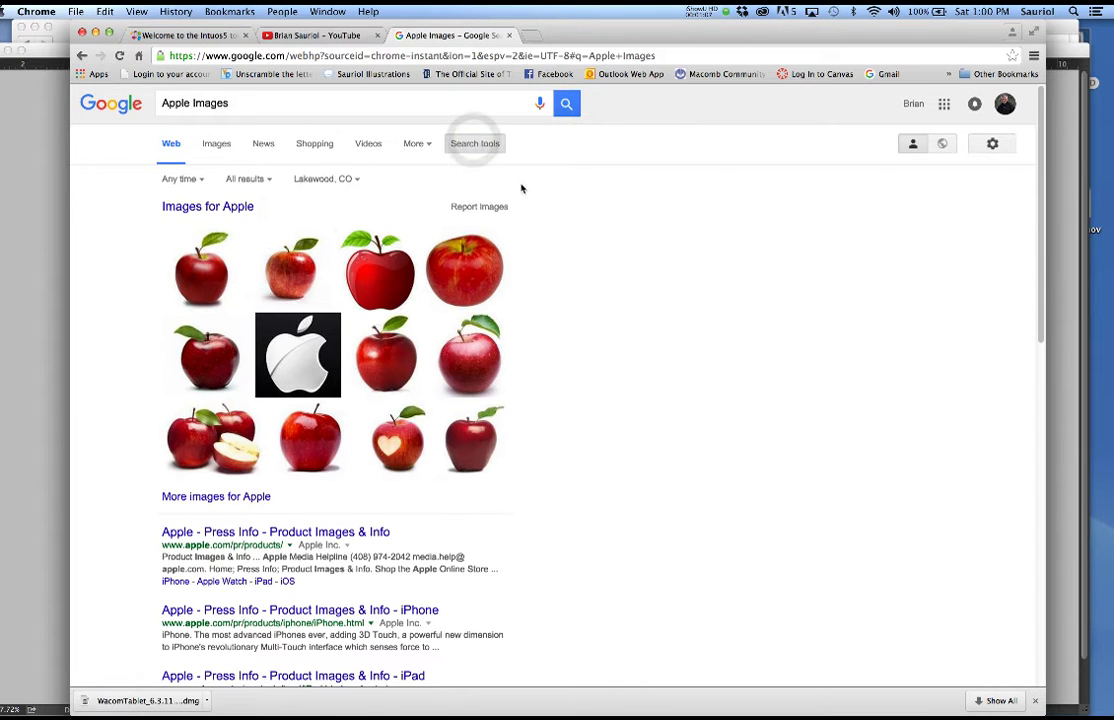
{"action": "left_click", "coordinate": [217, 143]}
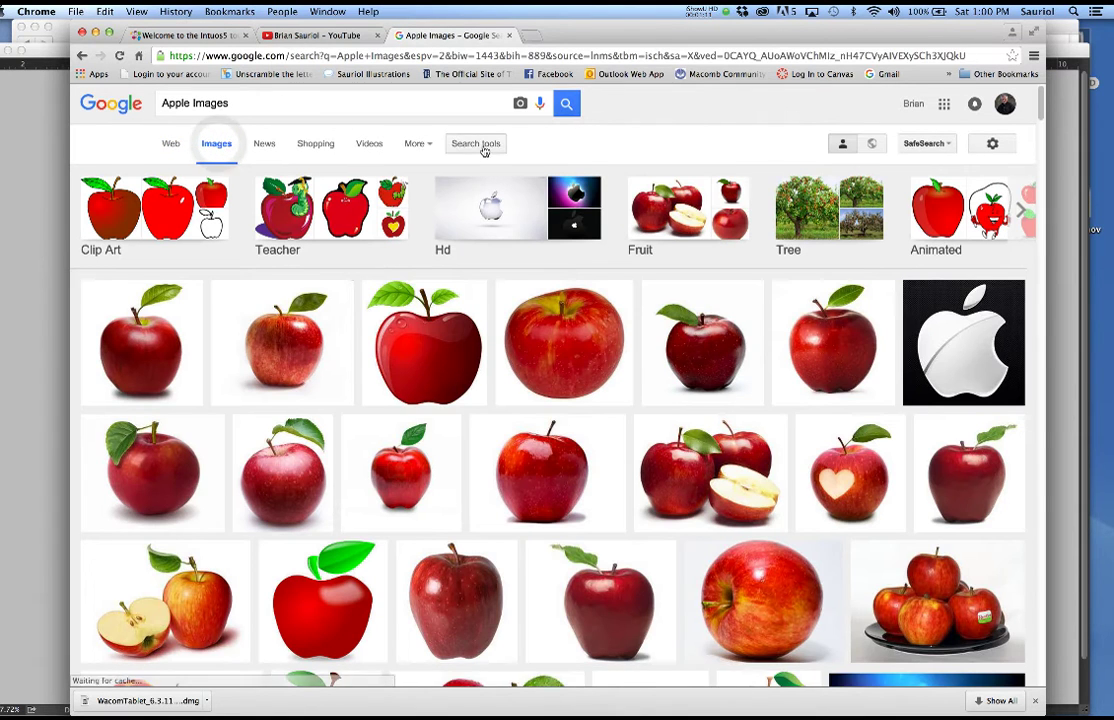
{"action": "left_click", "coordinate": [478, 143]}
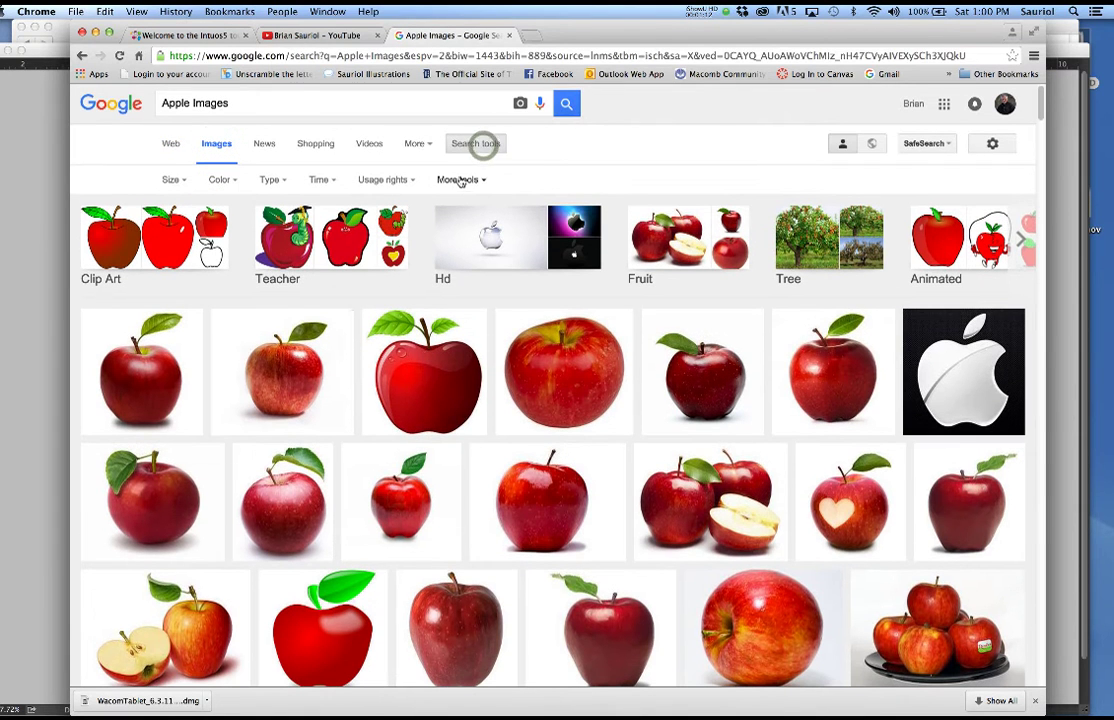
{"action": "left_click", "coordinate": [172, 180]}
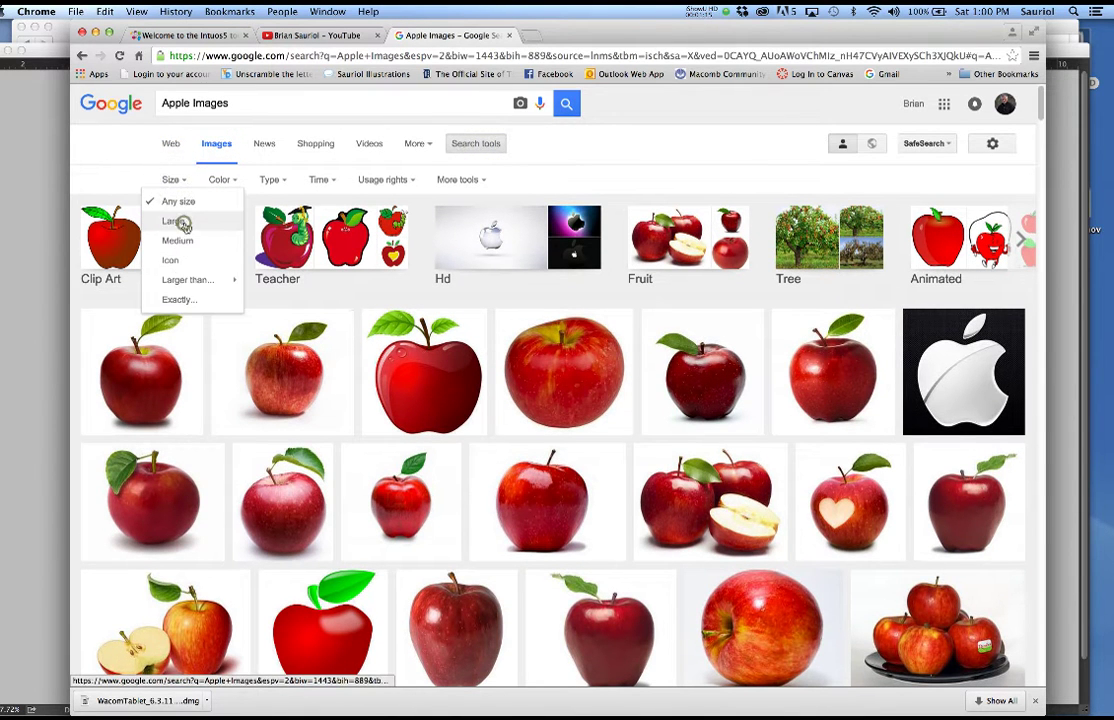
{"action": "left_click", "coordinate": [176, 221]}
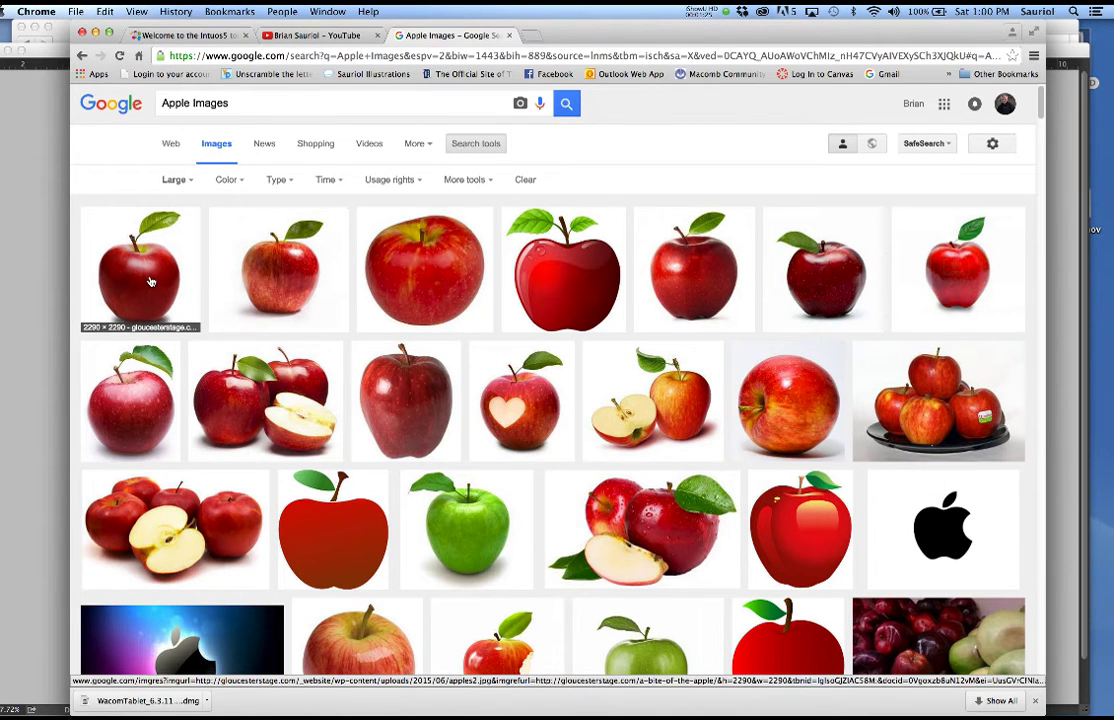
Preview the weknowyourdreams.com red apple photo and show more images related to it.
{"action": "left_click_drag", "start_coordinate": [634, 24], "coordinate": [604, 12]}
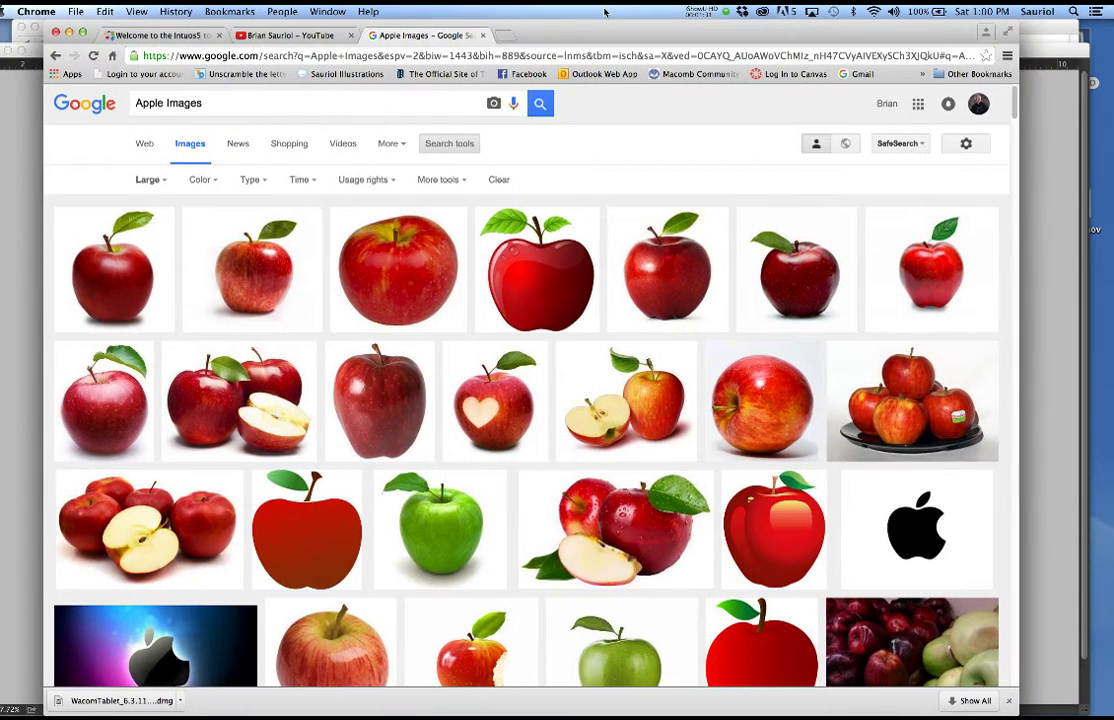
{"action": "left_click", "coordinate": [673, 287]}
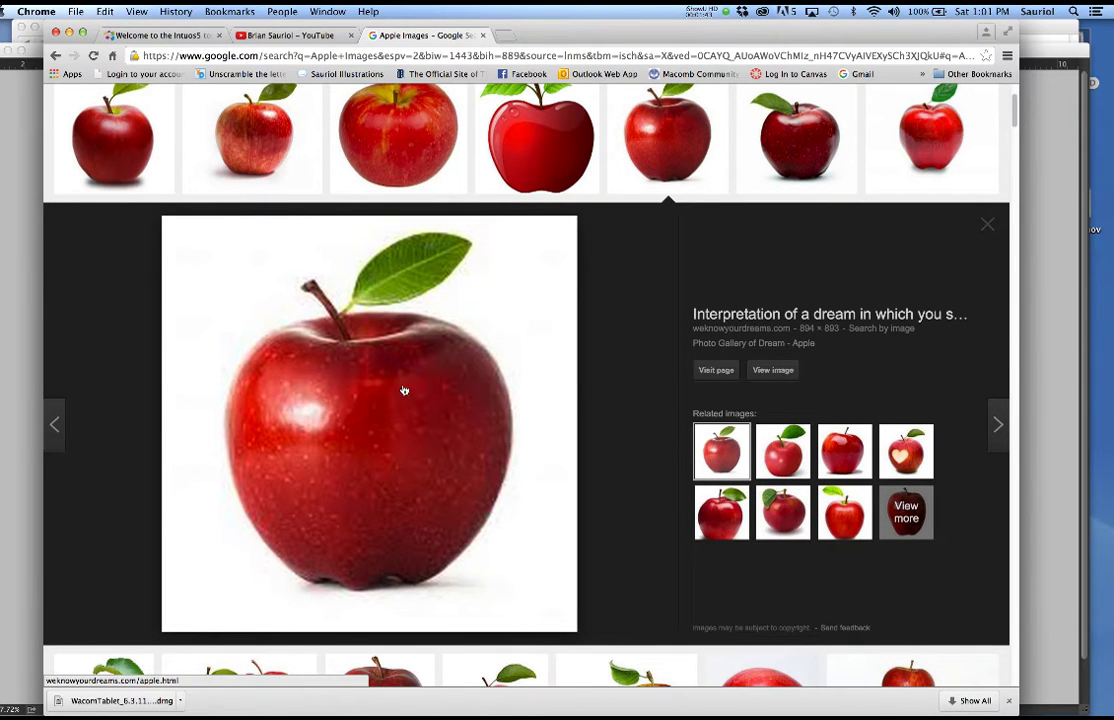
{"action": "left_click", "coordinate": [908, 517]}
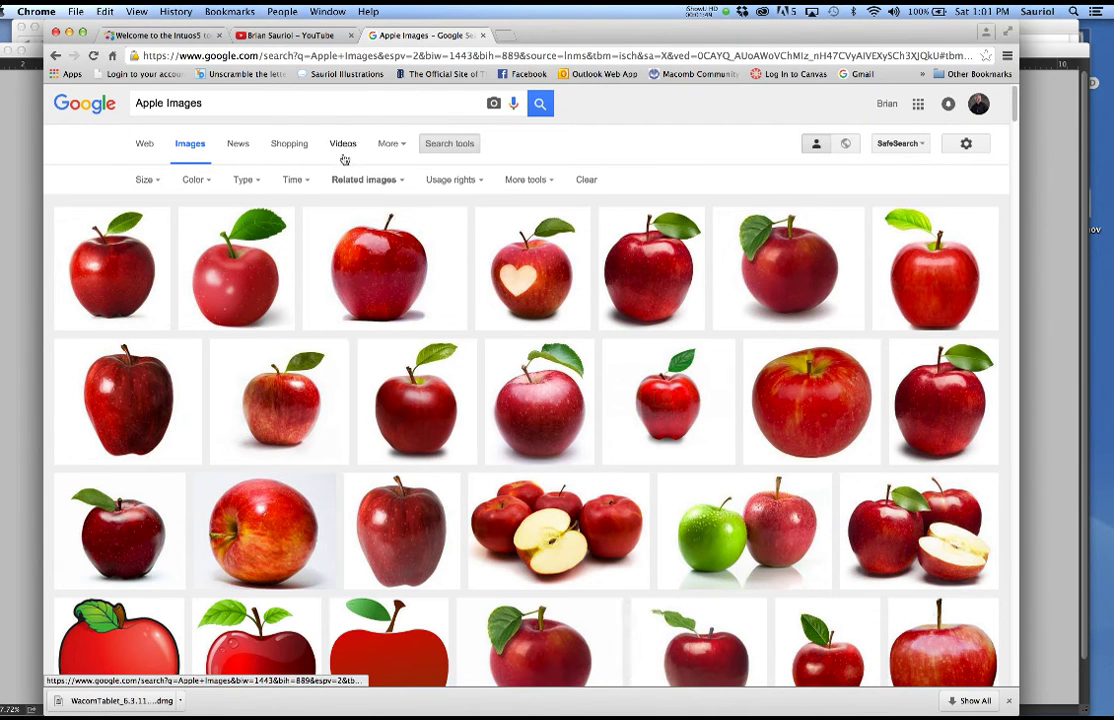
Filter the related apple images to those labeled for reuse and briefly preview the fruktbaren.se apple.
{"action": "left_click", "coordinate": [430, 188]}
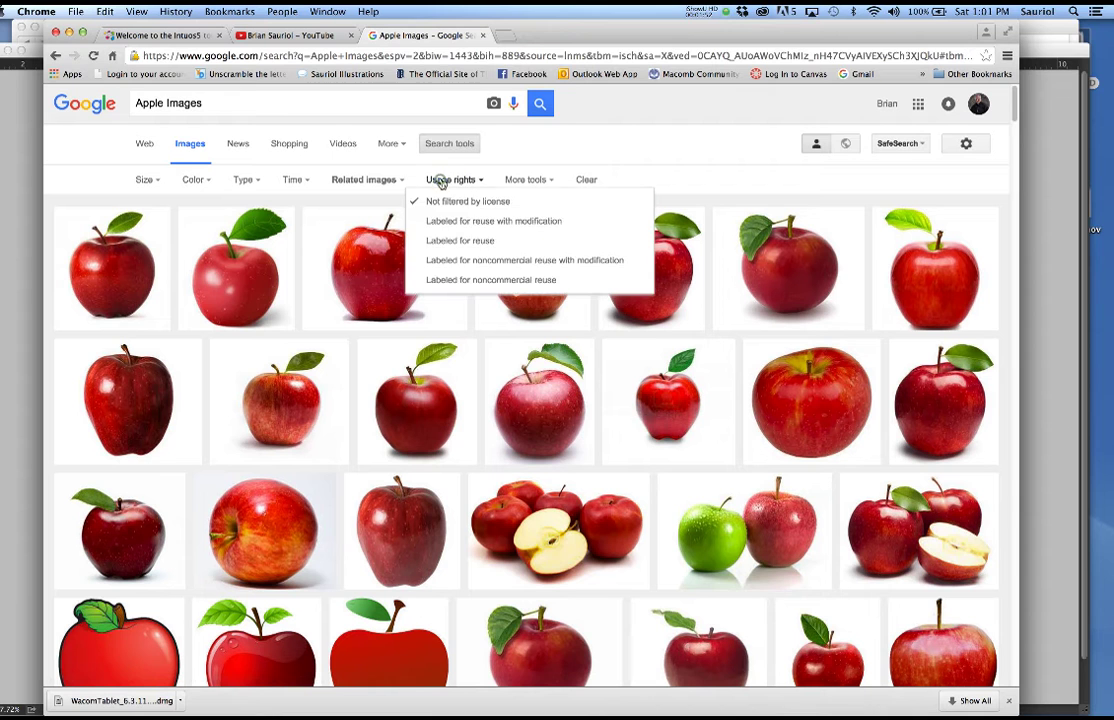
{"action": "left_click", "coordinate": [442, 241]}
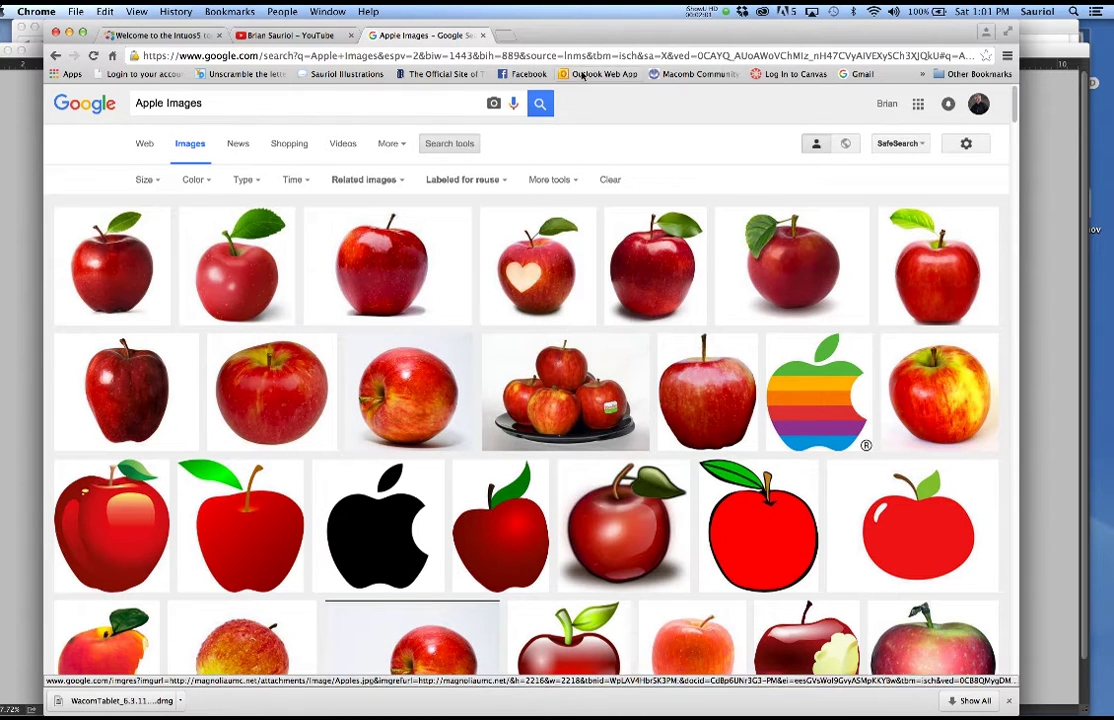
{"action": "left_click", "coordinate": [654, 257]}
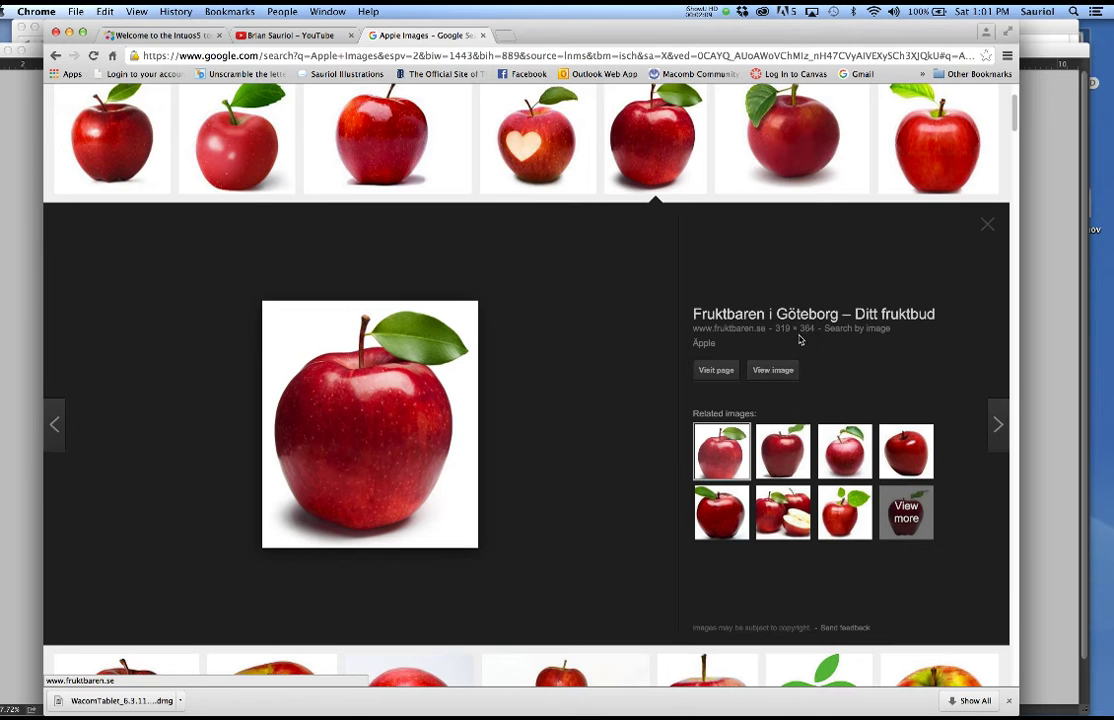
{"action": "left_click", "coordinate": [988, 228]}
{"action": "scroll", "coordinate": [333, 232], "scroll_direction": "up", "scroll_amount": 2}
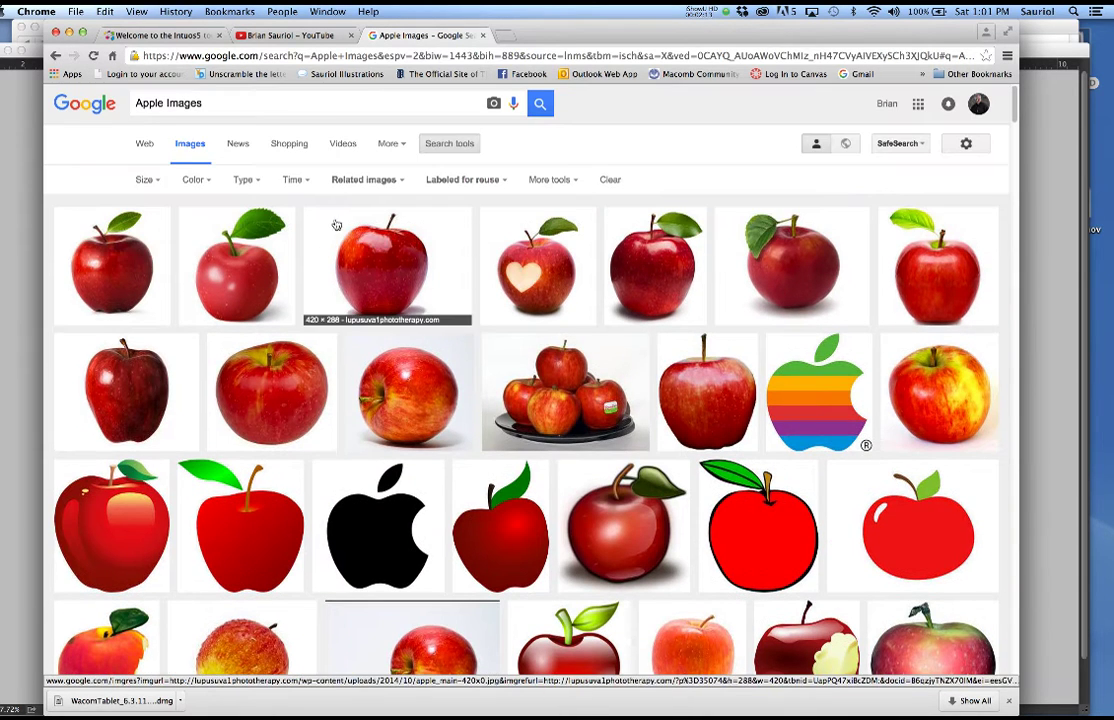
Limit the reusable apple images to large size, then minimize Chrome and return to Photoshop.
{"action": "left_click", "coordinate": [144, 179]}
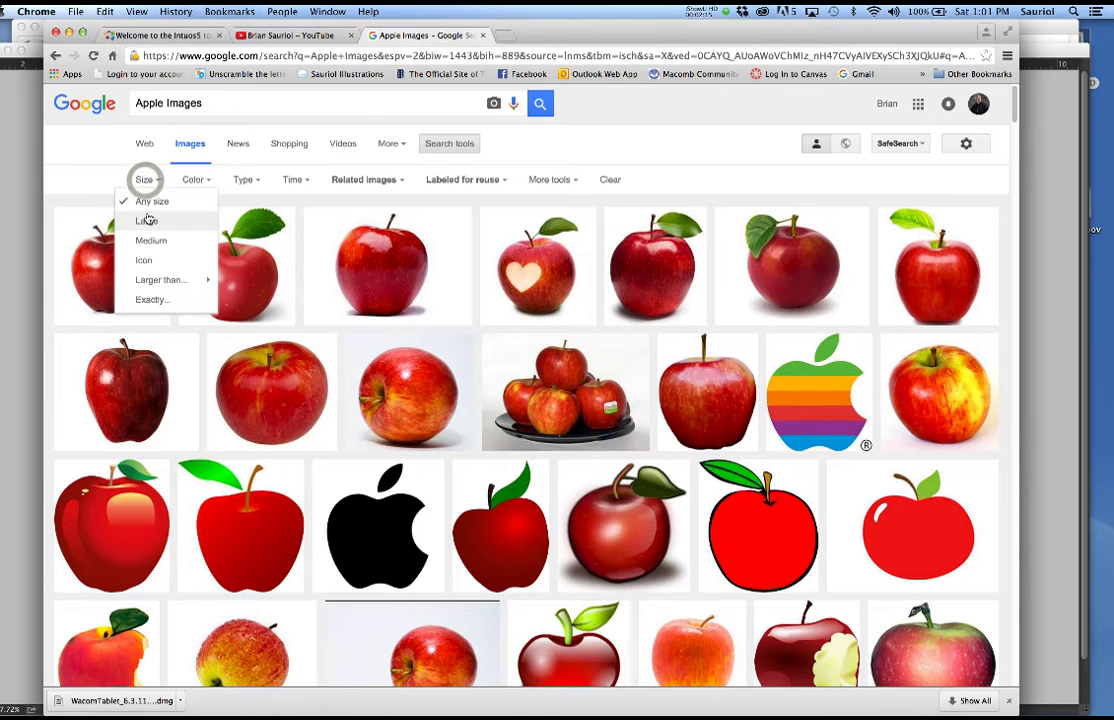
{"action": "left_click", "coordinate": [147, 220]}
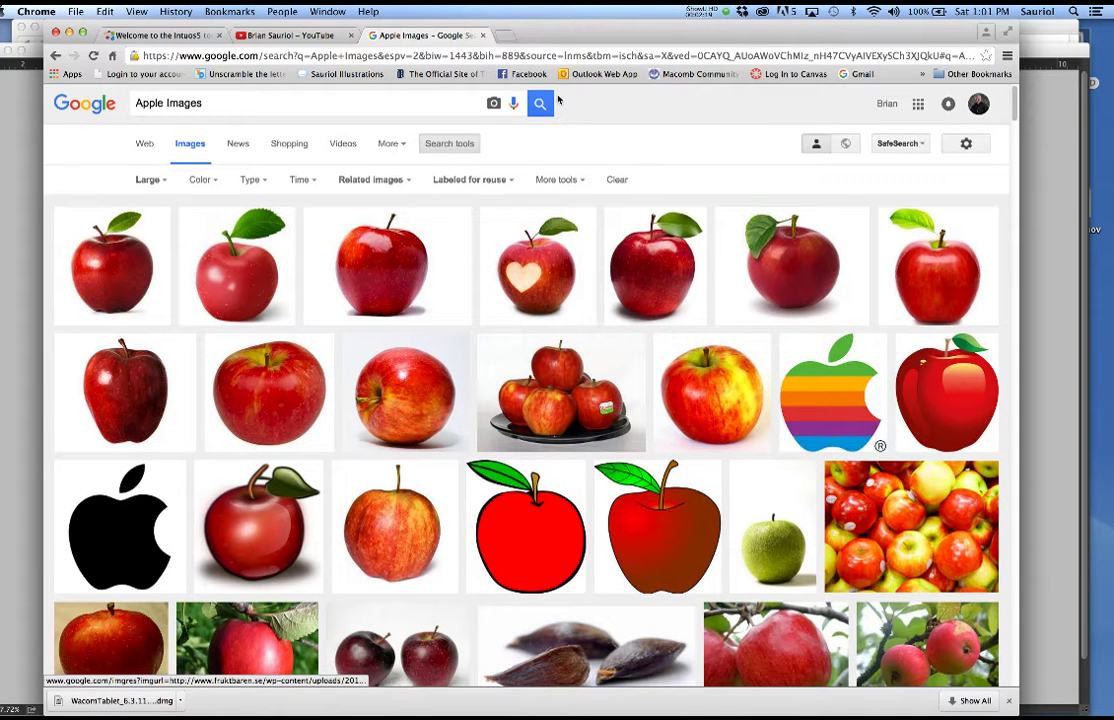
{"action": "left_click", "coordinate": [68, 32]}
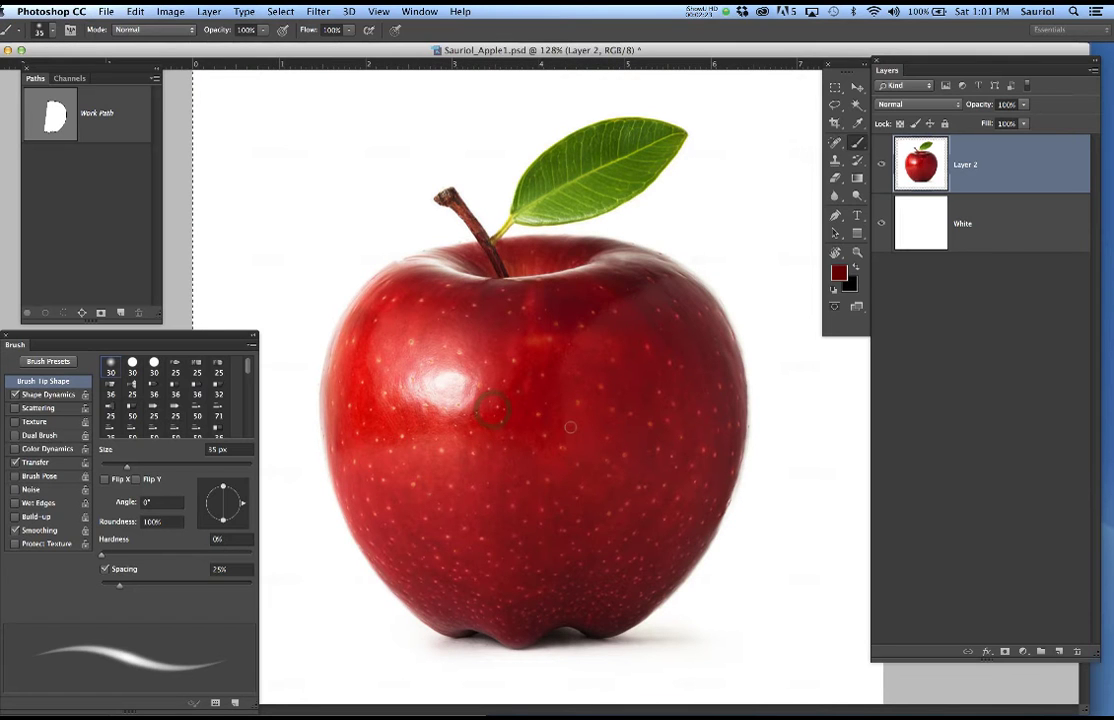
Activate the existing Work Path around the apple and remove the current selection.
{"action": "left_click", "coordinate": [113, 113]}
{"action": "key", "text": "super+d"}
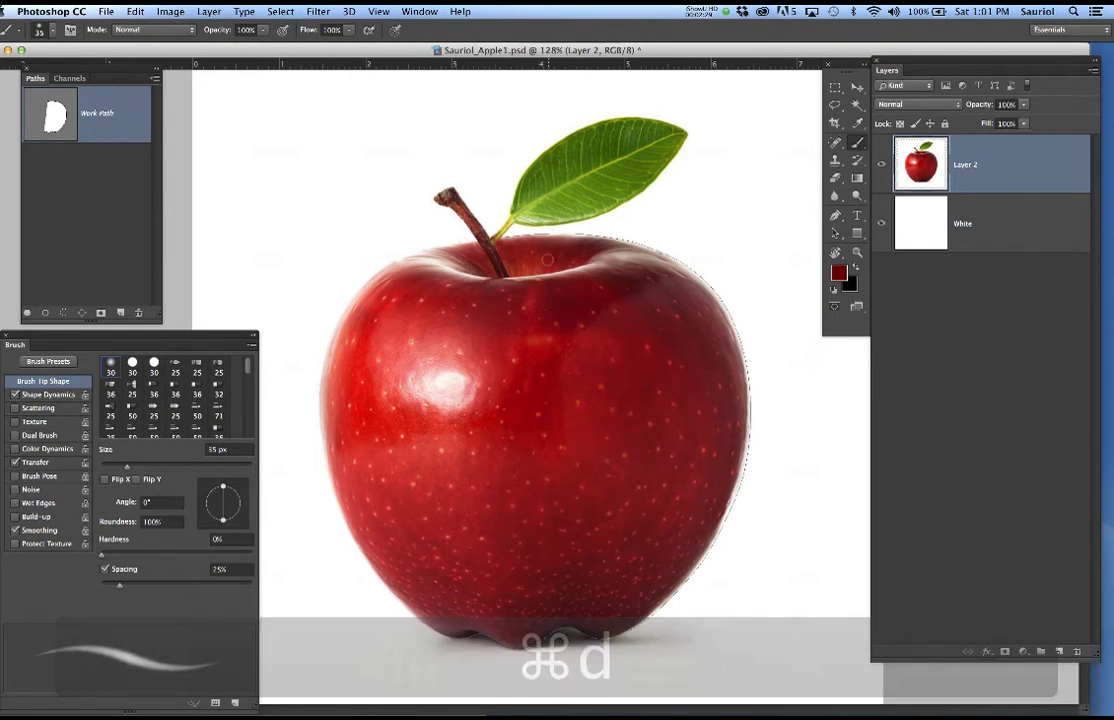
Check the document's dimensions and resolution in Image Size, then return to the Brush tool.
{"action": "key", "text": "alt+super+i"}
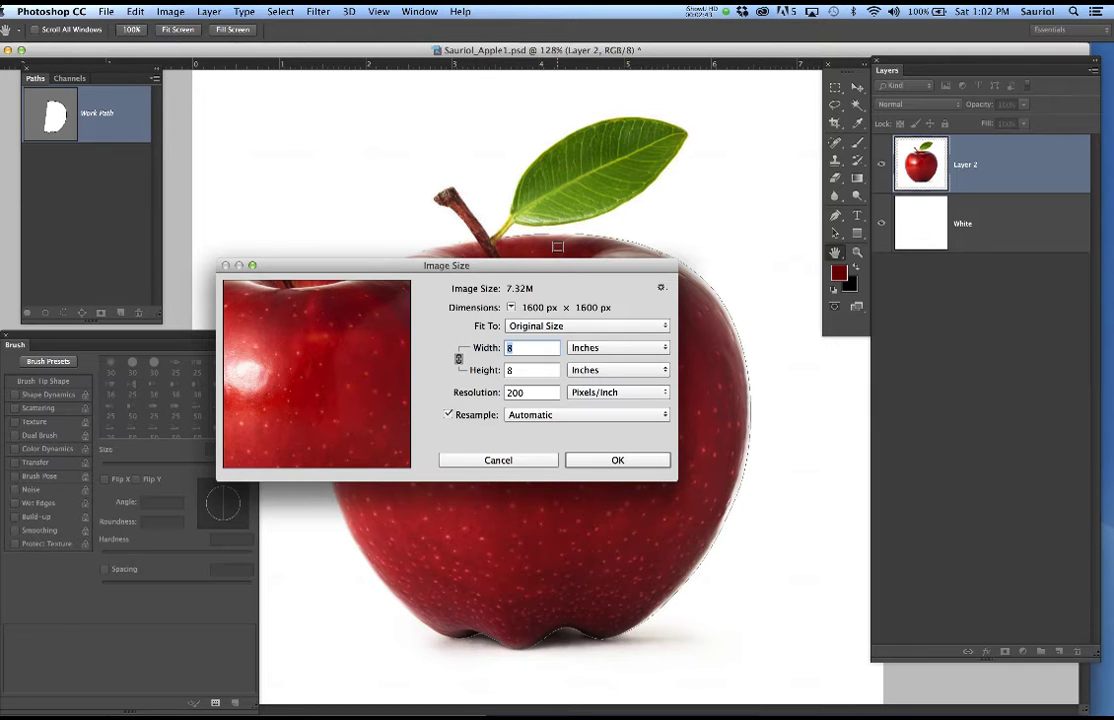
{"action": "left_click", "coordinate": [605, 461]}
{"action": "key", "text": "b"}
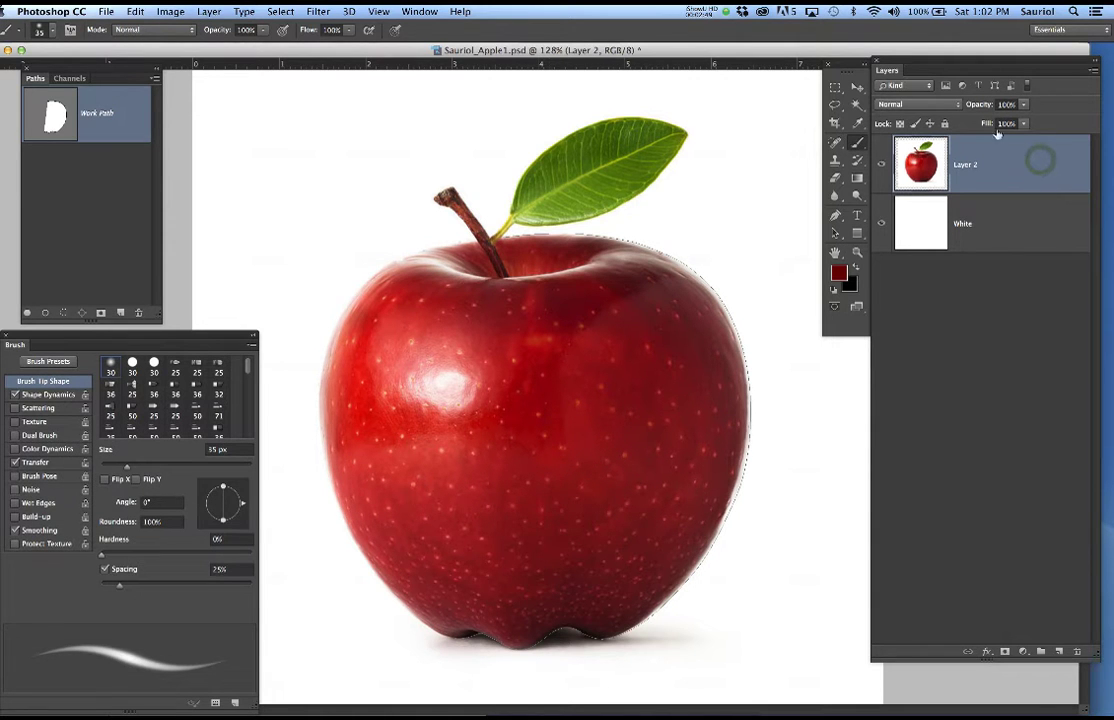
Lower Layer 2's opacity to 54% and reveal the Work Path's anchor points with the Pen tool.
{"action": "left_click", "coordinate": [1023, 104]}
{"action": "left_click_drag", "start_coordinate": [1025, 127], "coordinate": [993, 127]}
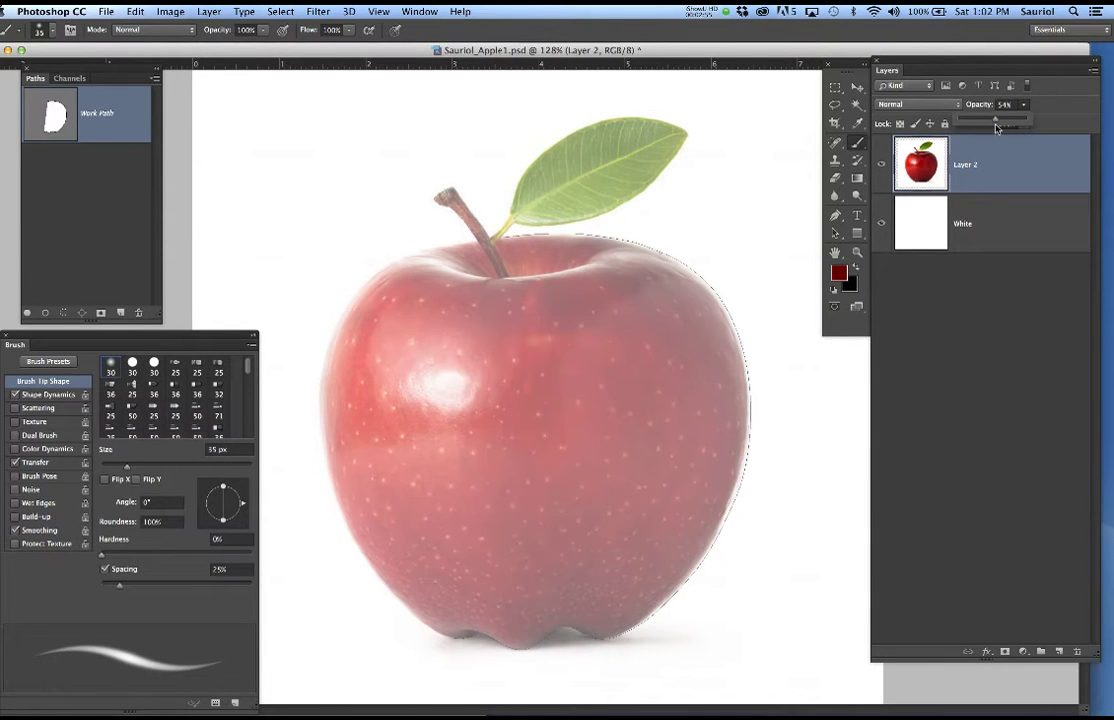
{"action": "key", "text": "p"}
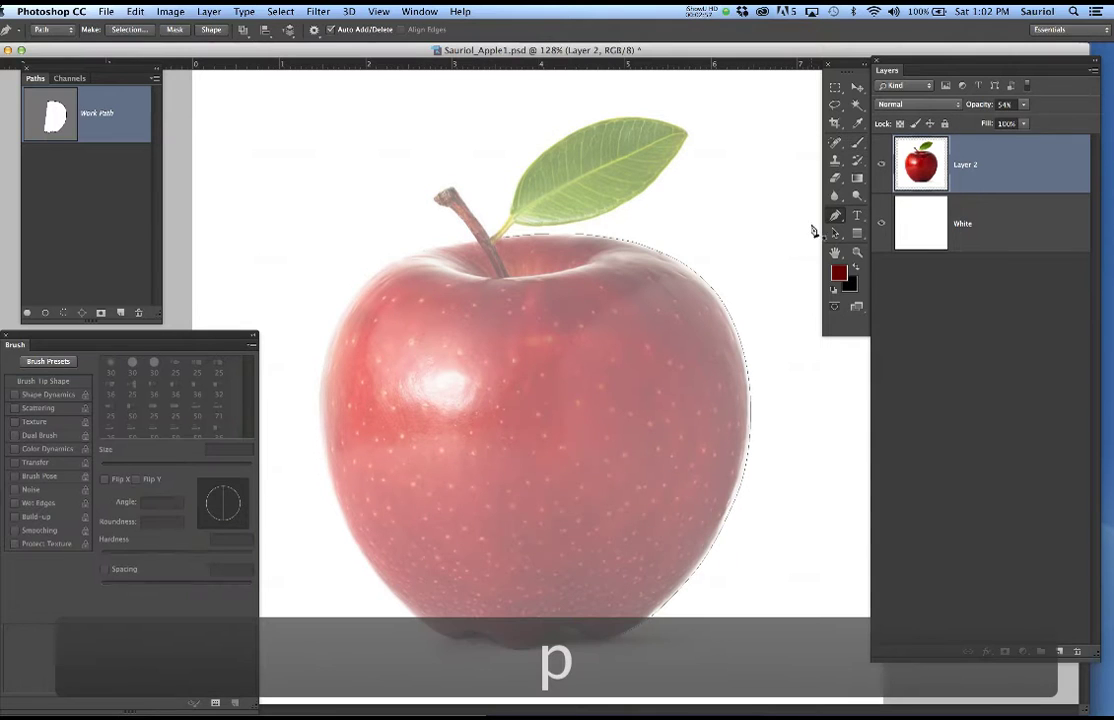
{"action": "left_click", "coordinate": [709, 286], "text": "alt+super"}
Set Layer 2's opacity to 100% and examine the path points along the apple's upper right edge.
{"action": "left_click", "coordinate": [1035, 173]}
{"action": "left_click", "coordinate": [1023, 107]}
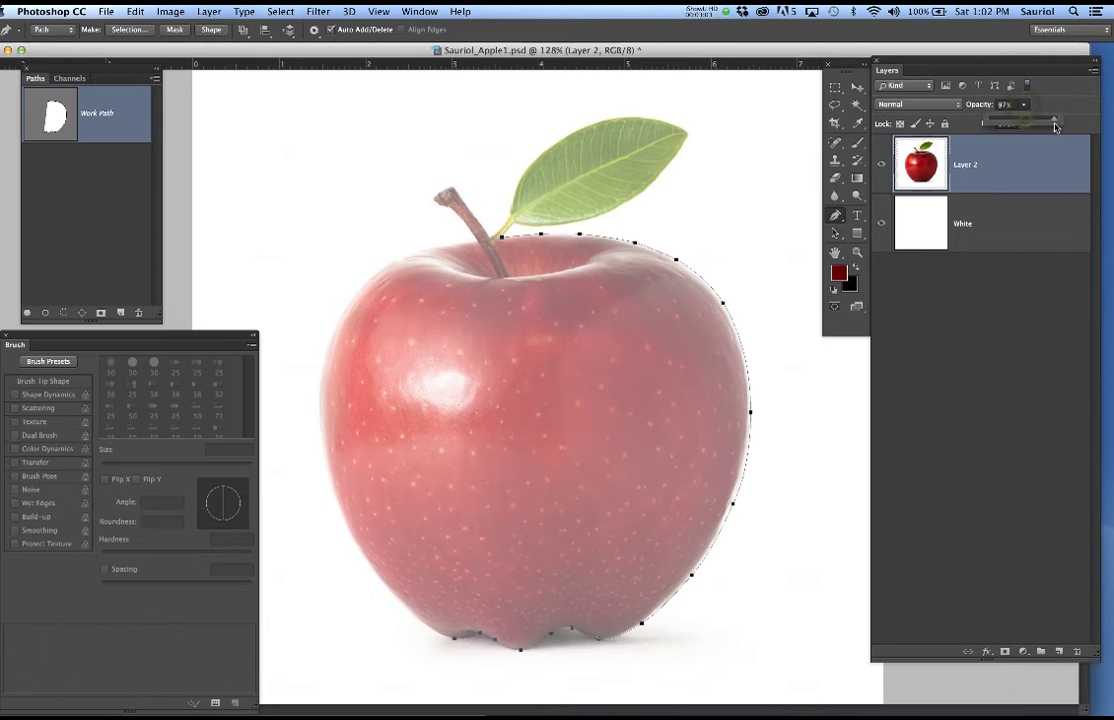
{"action": "left_click_drag", "start_coordinate": [1025, 119], "coordinate": [1056, 119]}
{"action": "scroll", "coordinate": [735, 332], "scroll_direction": "up", "scroll_amount": 3}
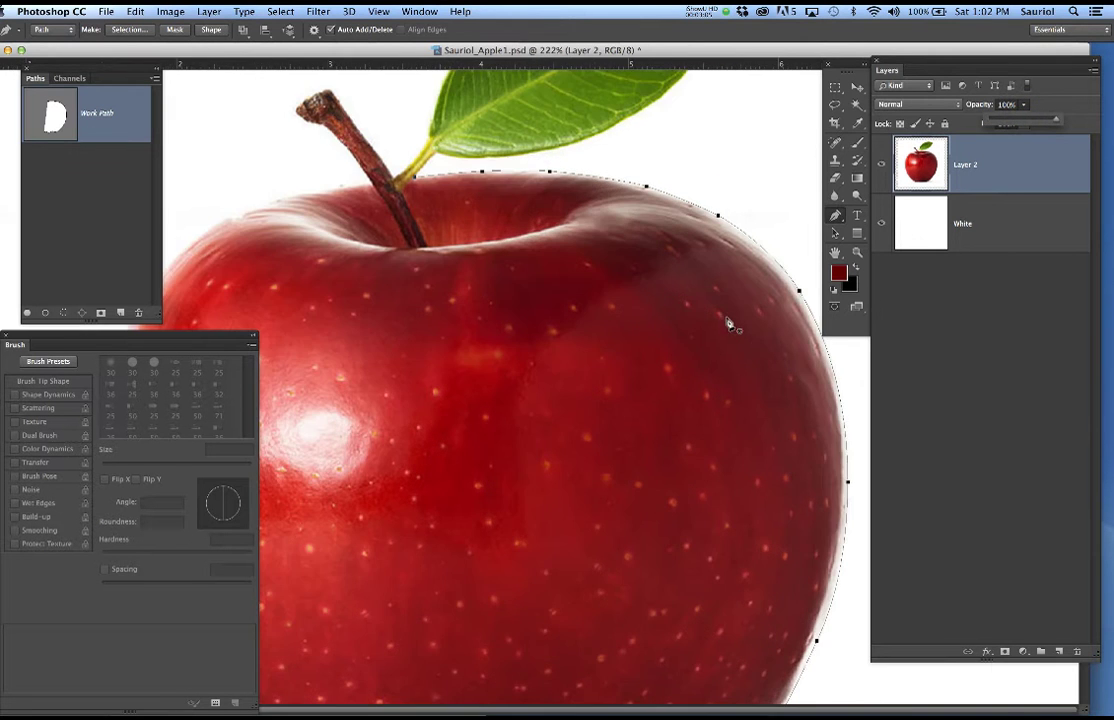
{"action": "scroll", "coordinate": [734, 286], "scroll_direction": "up", "scroll_amount": 2}
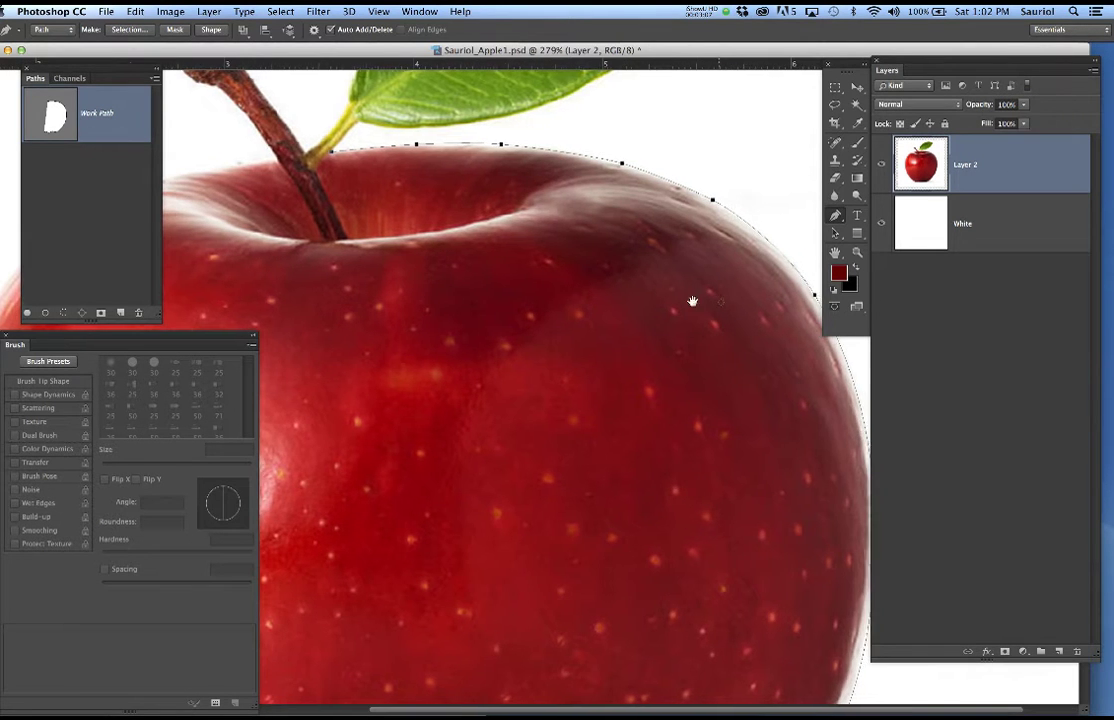
Extend the Work Path with curved Pen tool points from the apple's base up its lower left edge.
{"action": "left_click_drag", "start_coordinate": [721, 303], "coordinate": [490, 256]}
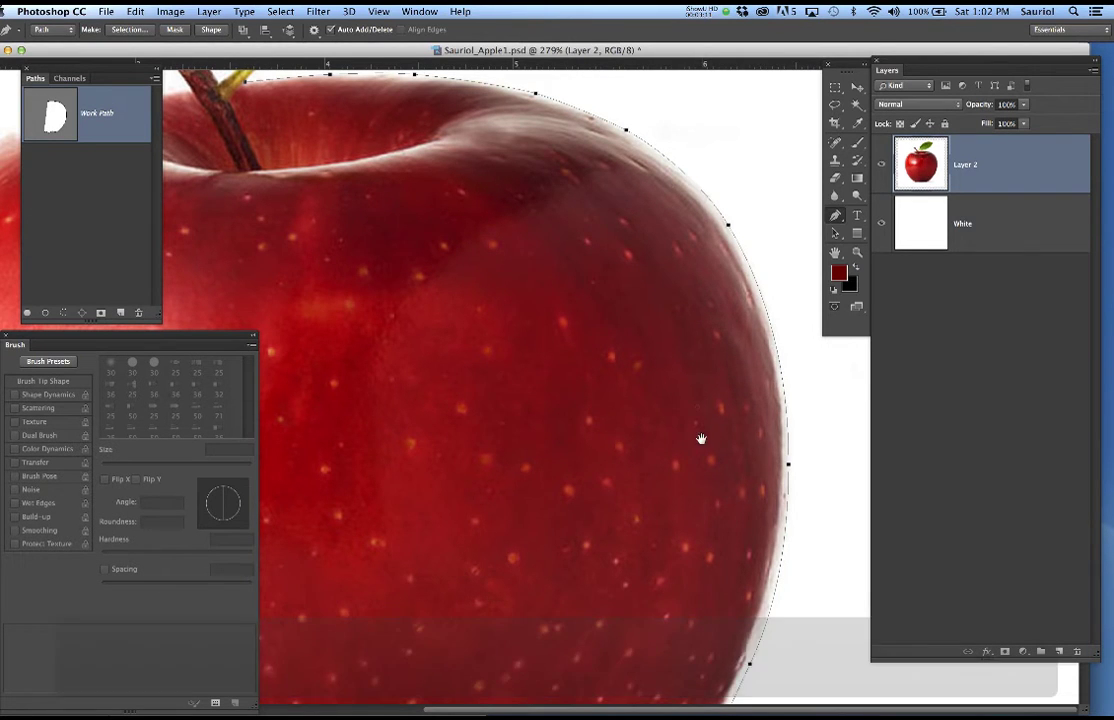
{"action": "scroll", "coordinate": [690, 440], "scroll_direction": "down", "scroll_amount": 5}
{"action": "scroll", "coordinate": [690, 440], "scroll_direction": "left", "scroll_amount": 2}
{"action": "scroll", "coordinate": [700, 380], "scroll_direction": "down", "scroll_amount": 3}
{"action": "scroll", "coordinate": [584, 390], "scroll_direction": "left", "scroll_amount": 7}
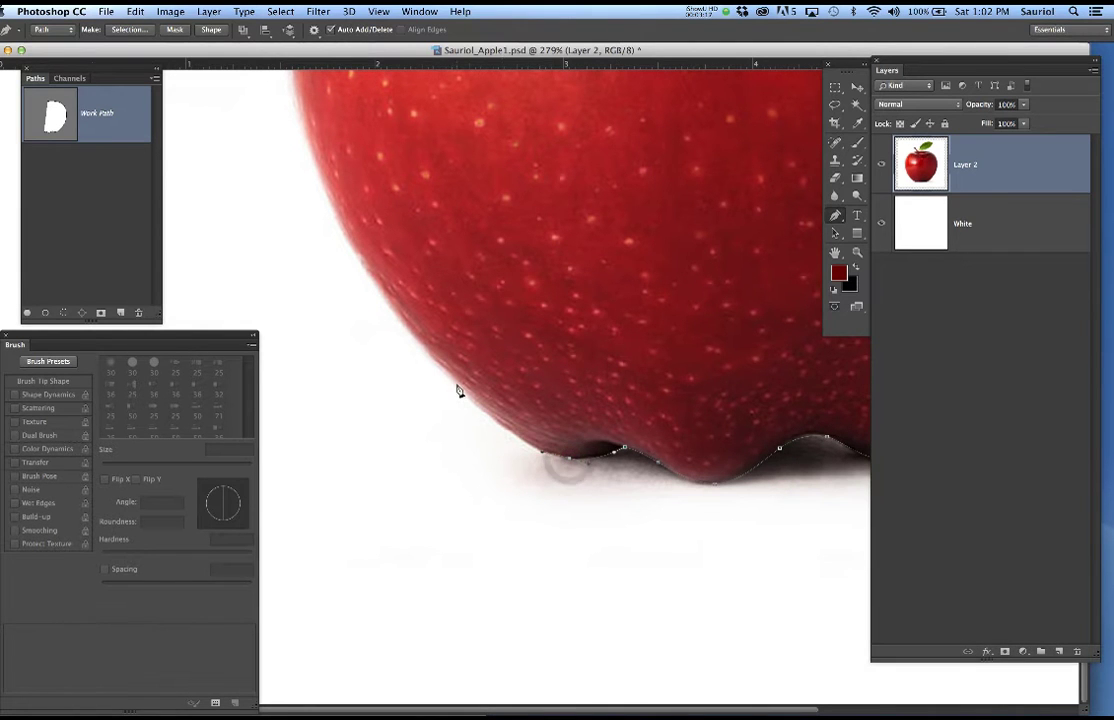
{"action": "left_click_drag", "start_coordinate": [420, 335], "coordinate": [395, 319]}
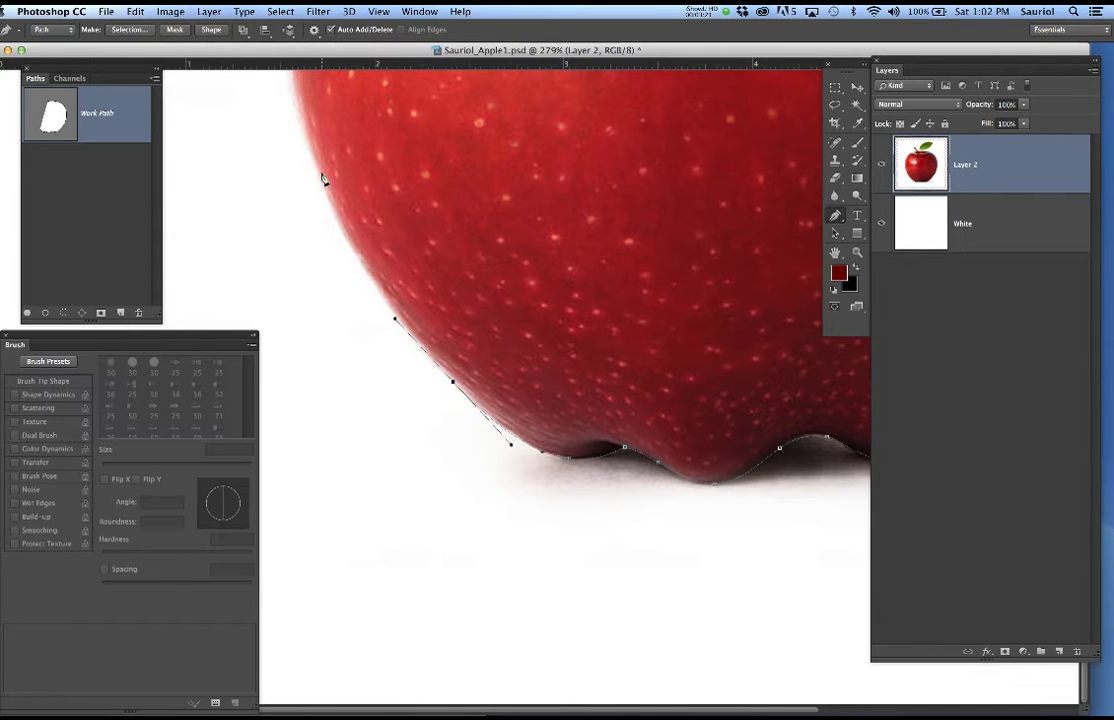
{"action": "left_click_drag", "start_coordinate": [310, 155], "coordinate": [294, 101]}
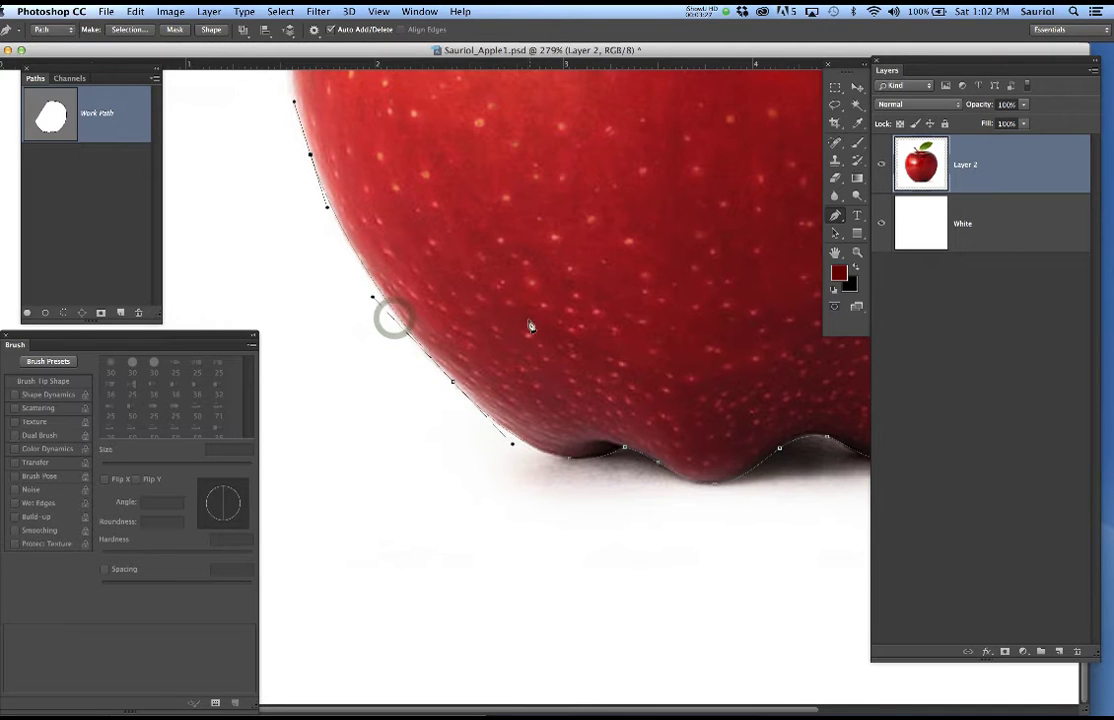
Continue the path up the apple's left side and over the upper left shoulder, closing it behind the stem.
{"action": "left_click_drag", "start_coordinate": [523, 320], "coordinate": [576, 553]}
{"action": "left_click_drag", "start_coordinate": [402, 281], "coordinate": [445, 385]}
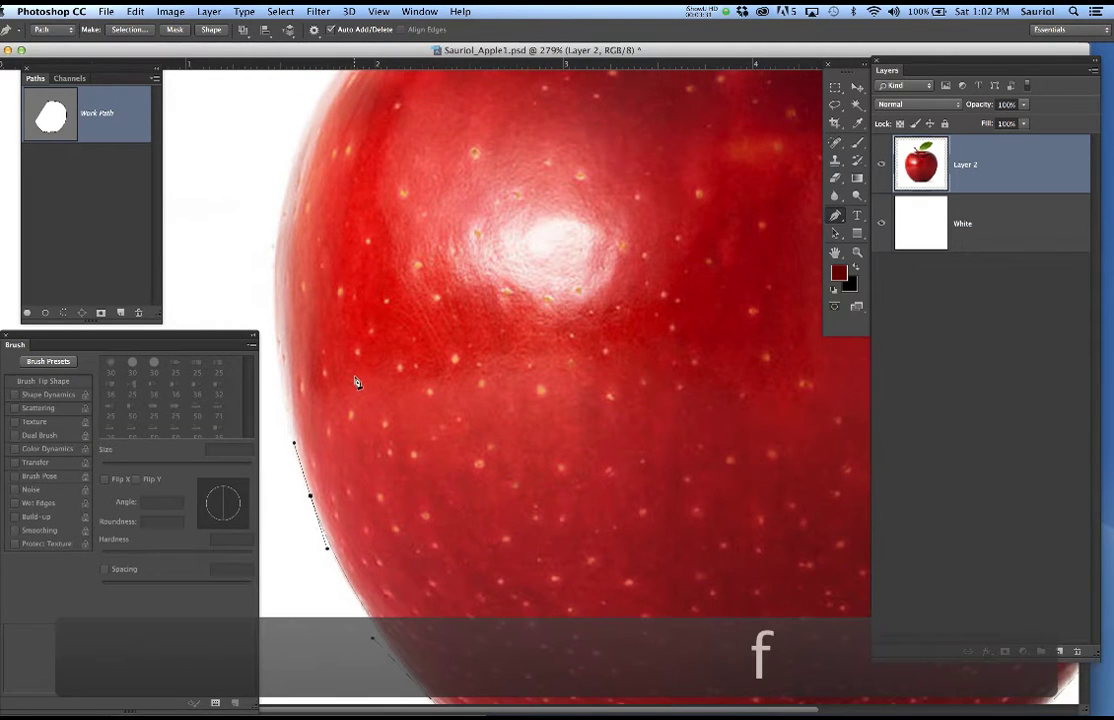
{"action": "scroll", "coordinate": [355, 378], "scroll_direction": "down", "scroll_amount": 1}
{"action": "left_click_drag", "start_coordinate": [338, 411], "coordinate": [492, 376]}
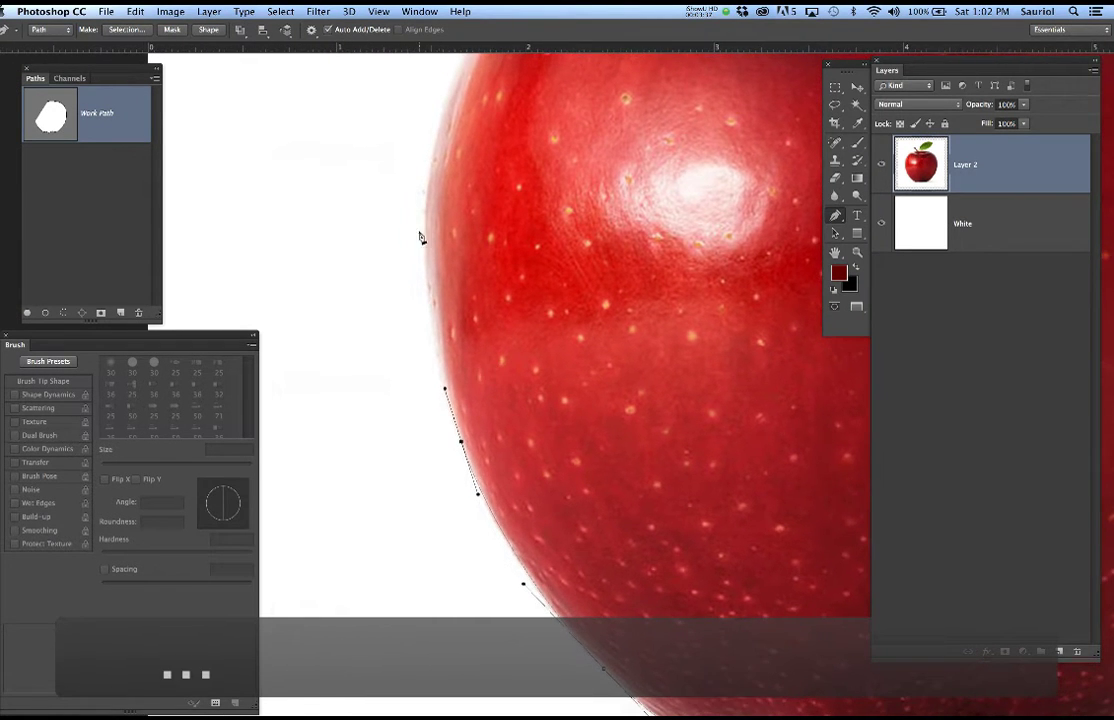
{"action": "left_click_drag", "start_coordinate": [424, 205], "coordinate": [432, 123]}
{"action": "left_click_drag", "start_coordinate": [577, 262], "coordinate": [492, 461]}
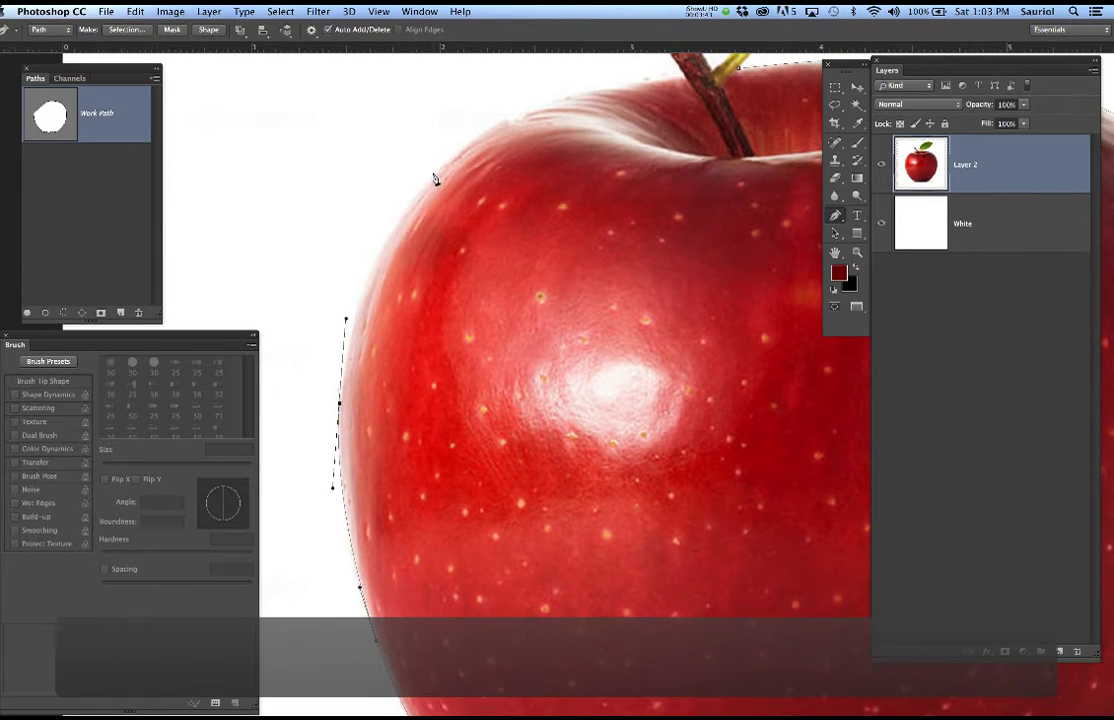
{"action": "left_click_drag", "start_coordinate": [435, 175], "coordinate": [502, 103]}
{"action": "left_click_drag", "start_coordinate": [628, 224], "coordinate": [544, 229]}
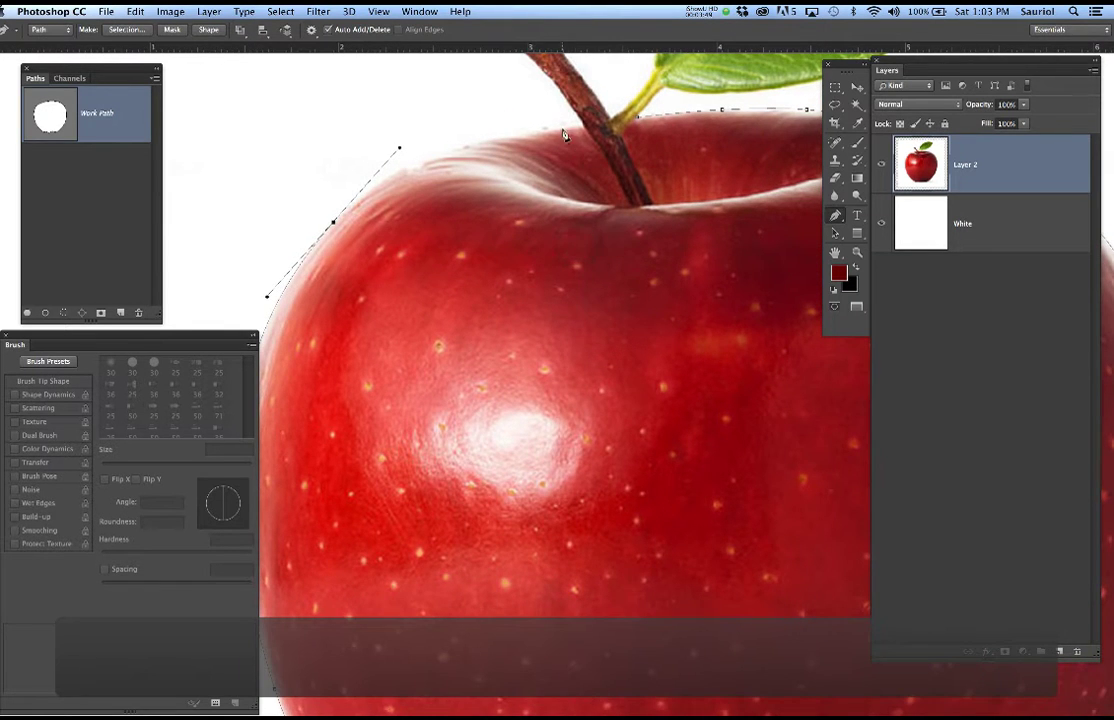
{"action": "left_click_drag", "start_coordinate": [562, 123], "coordinate": [612, 119]}
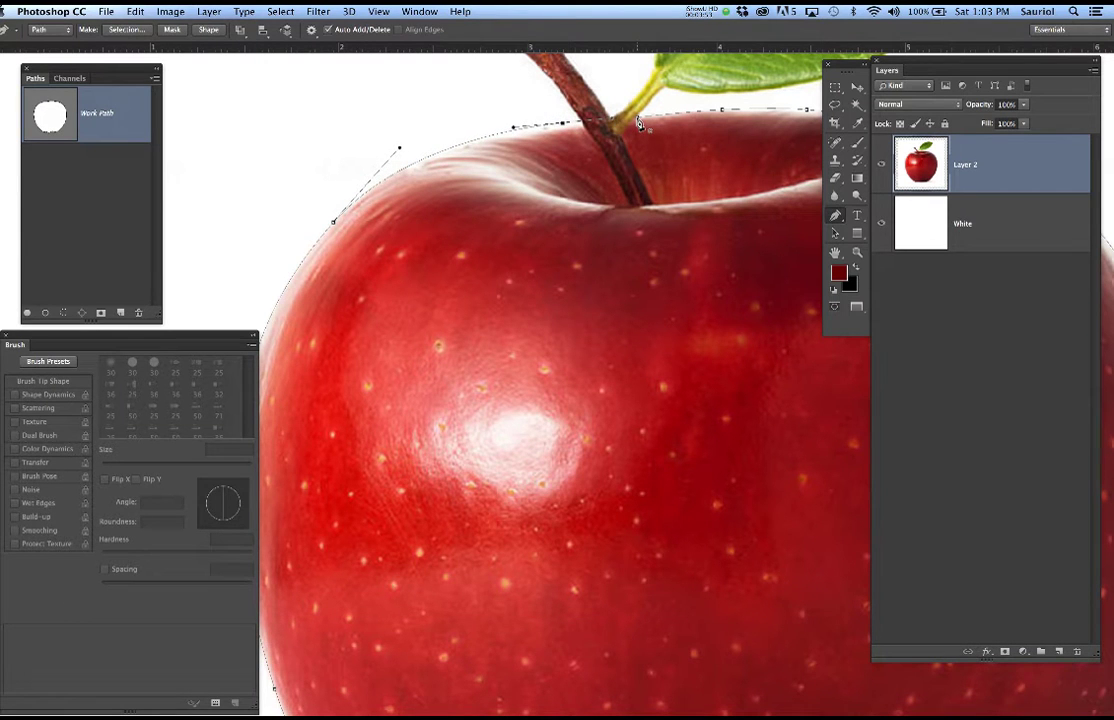
Save the work path under the name Apple.
{"action": "double_click", "coordinate": [98, 113]}
{"action": "type", "text": "A"}
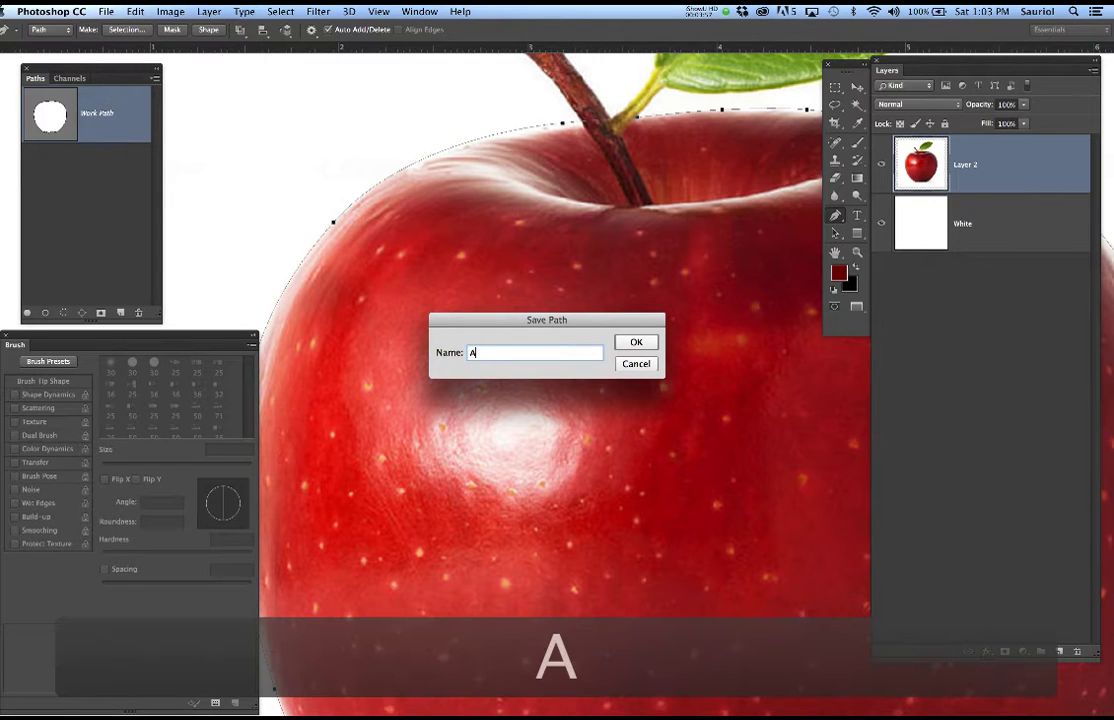
{"action": "type", "text": "pple"}
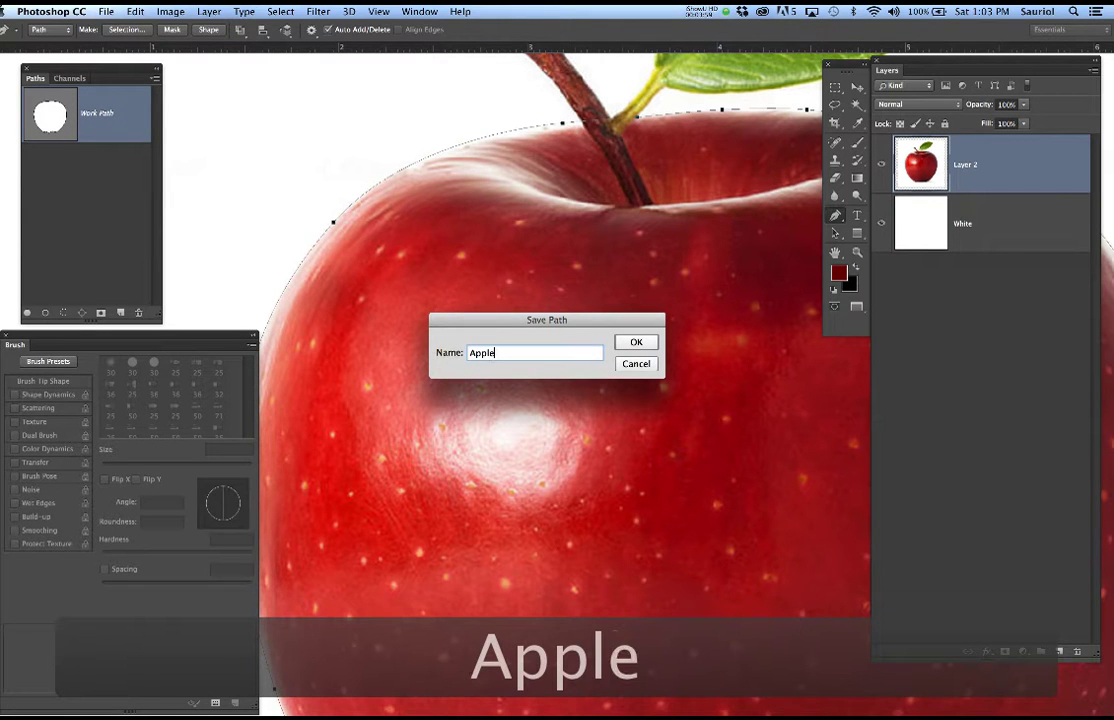
{"action": "key", "text": "Return"}
{"action": "key", "text": "s"}
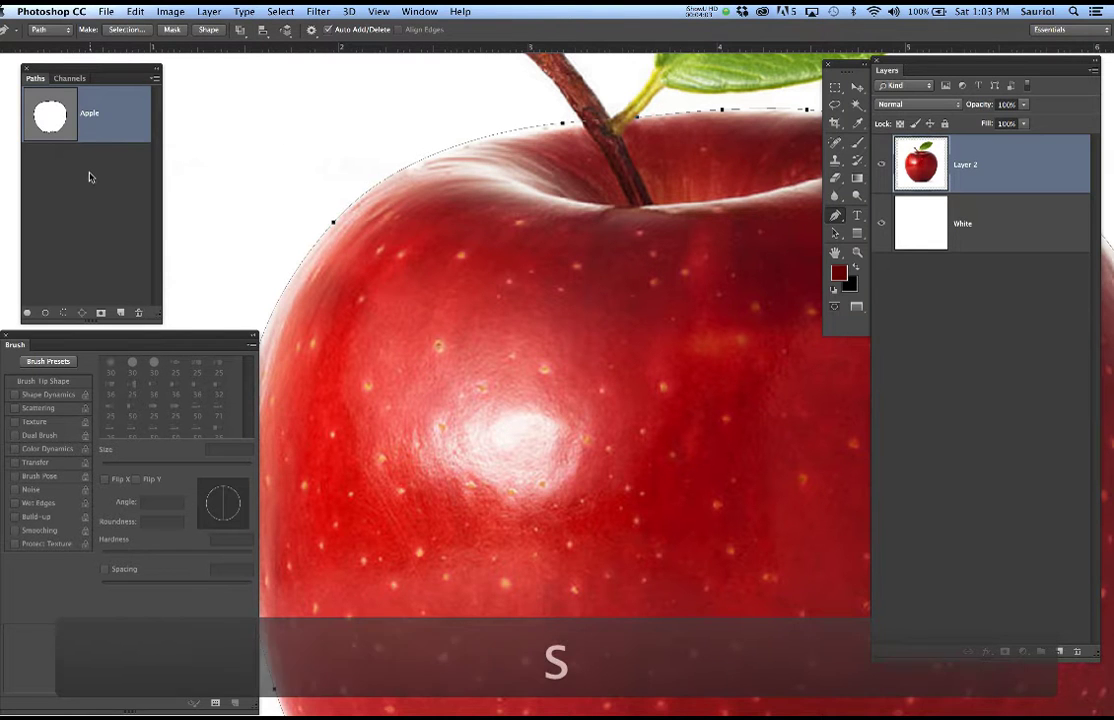
Enlarge the Paths panel, deselect the Apple path, and start a new Pen tool path at the stem's tip.
{"action": "left_click_drag", "start_coordinate": [157, 318], "coordinate": [231, 339]}
{"action": "left_click", "coordinate": [130, 206]}
{"action": "left_click_drag", "start_coordinate": [514, 357], "coordinate": [497, 525]}
{"action": "left_click", "coordinate": [587, 330], "text": "super"}
{"action": "scroll", "coordinate": [588, 330], "scroll_direction": "up", "scroll_amount": 3}
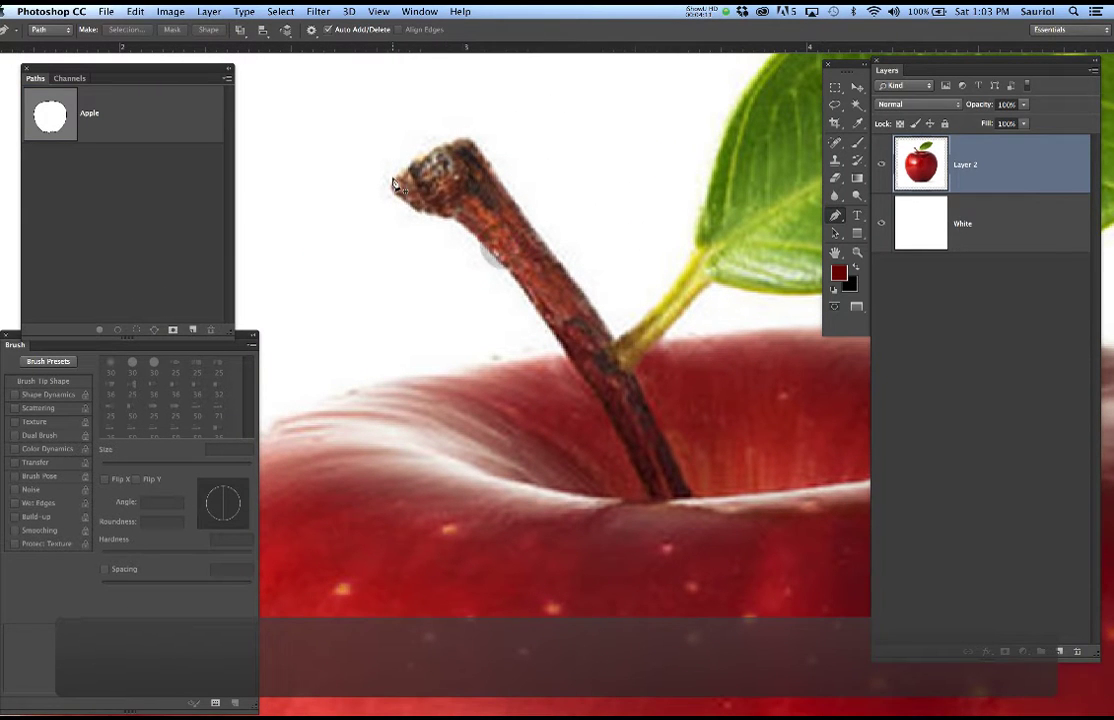
{"action": "left_click_drag", "start_coordinate": [392, 177], "coordinate": [404, 162]}
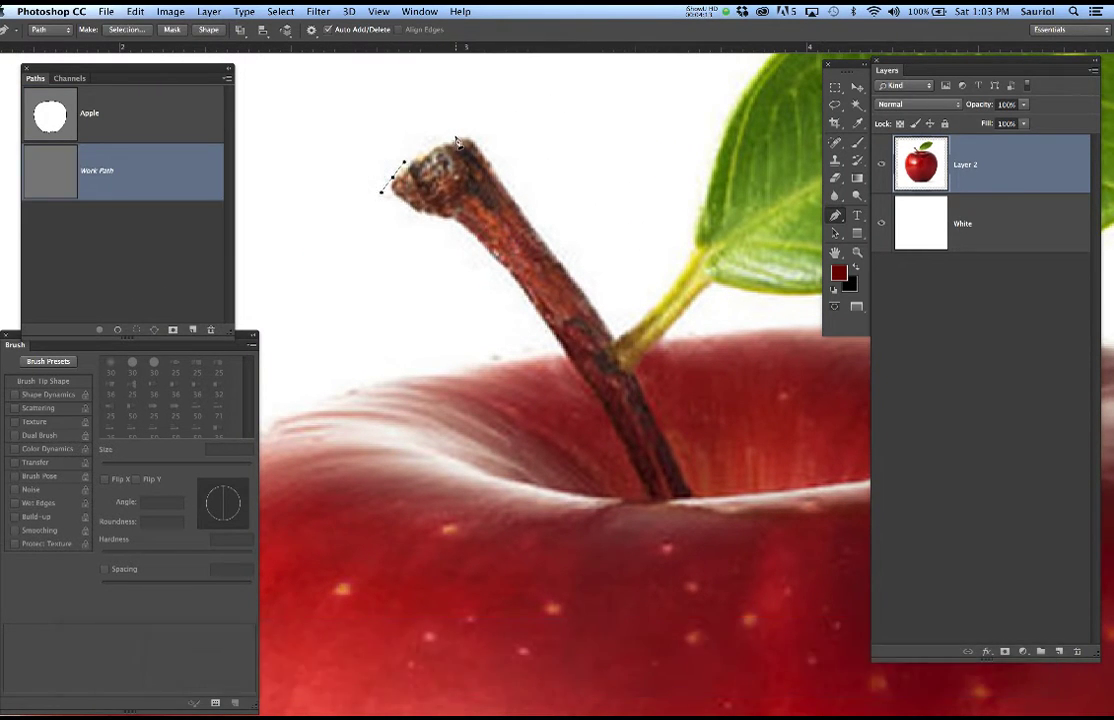
Trace the path over the stem's cut end, down its right edge, and around its base.
{"action": "left_click_drag", "start_coordinate": [468, 137], "coordinate": [491, 161]}
{"action": "left_click_drag", "start_coordinate": [550, 251], "coordinate": [556, 255]}
{"action": "left_click_drag", "start_coordinate": [616, 342], "coordinate": [617, 343]}
{"action": "left_click_drag", "start_coordinate": [669, 443], "coordinate": [674, 456]}
{"action": "left_click_drag", "start_coordinate": [640, 477], "coordinate": [638, 471]}
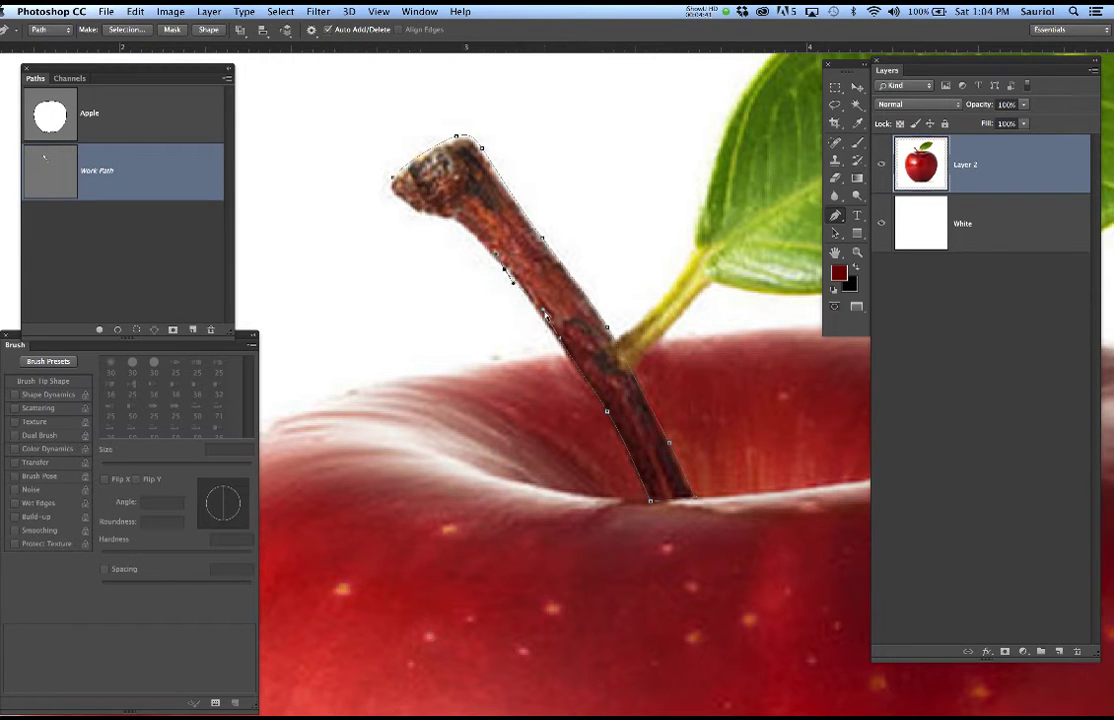
Continue the path up the stem's left edge and close it around the knobby tip.
{"action": "left_click", "coordinate": [544, 312]}
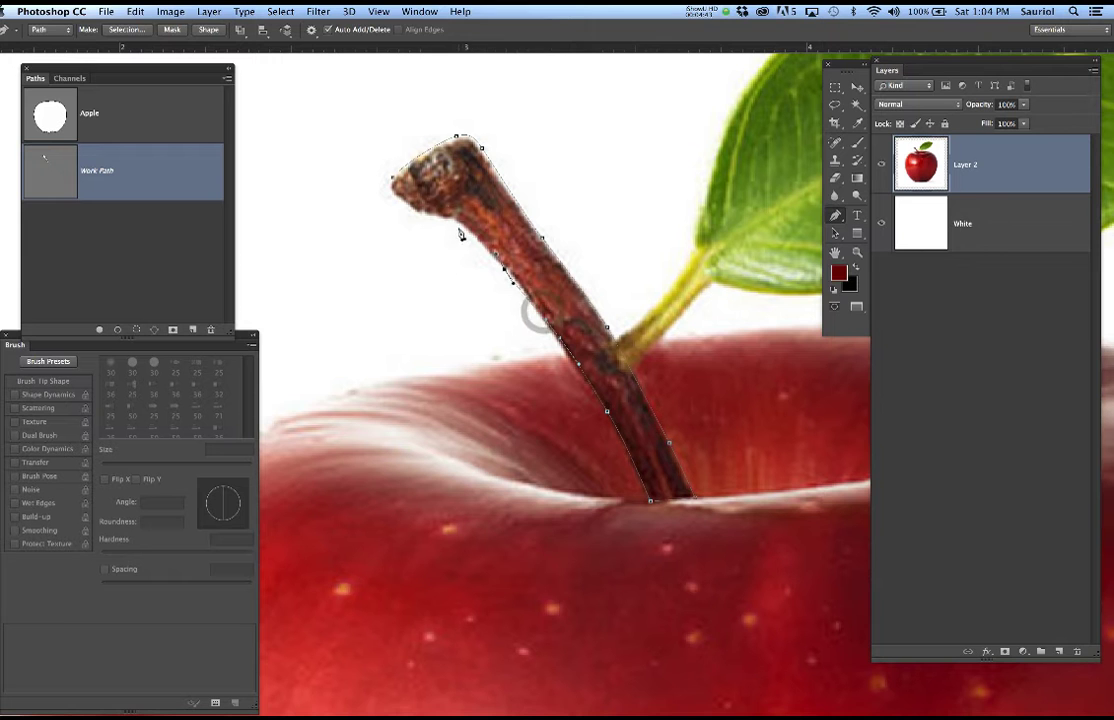
{"action": "left_click", "coordinate": [421, 214]}
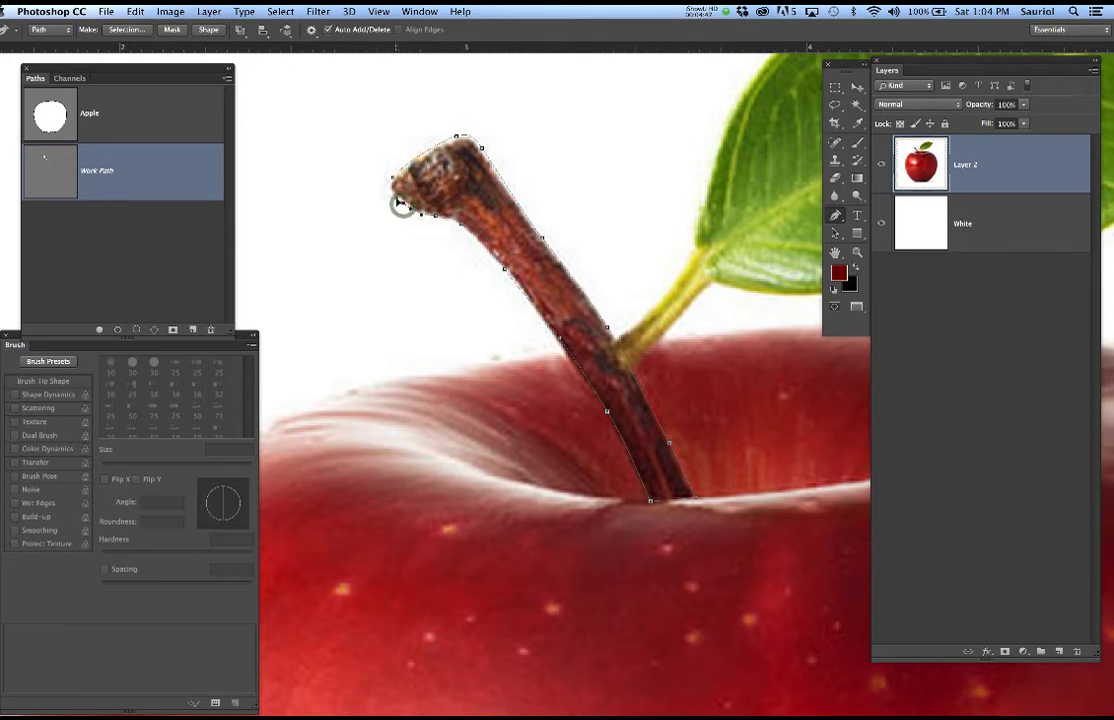
{"action": "scroll", "coordinate": [400, 198], "scroll_direction": "up", "scroll_amount": 3}
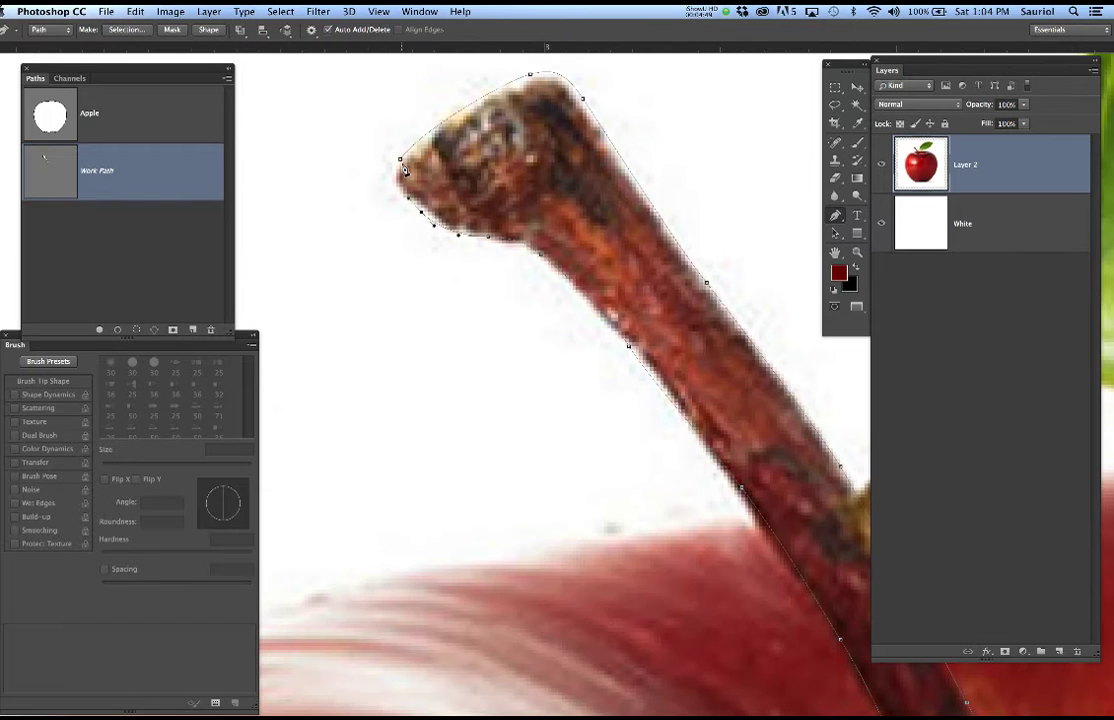
{"action": "left_click_drag", "start_coordinate": [409, 152], "coordinate": [418, 136]}
{"action": "scroll", "coordinate": [529, 284], "scroll_direction": "right", "scroll_amount": 2}
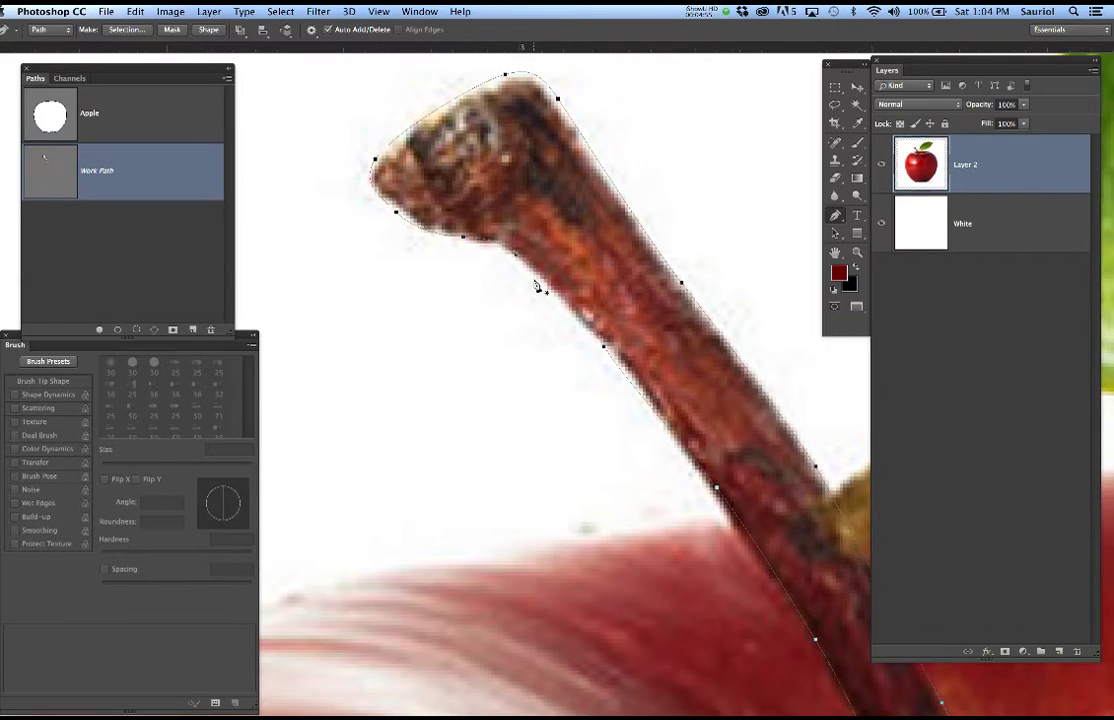
{"action": "scroll", "coordinate": [536, 286], "scroll_direction": "down", "scroll_amount": 3}
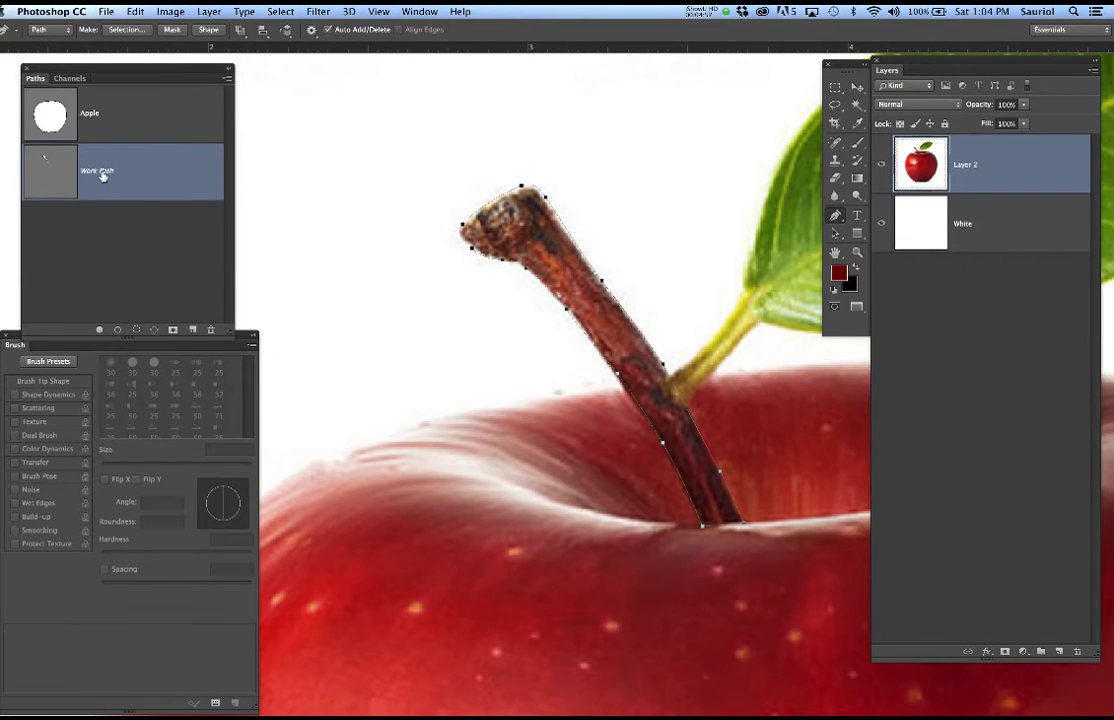
Save the stem's work path under the name Stem.
{"action": "double_click", "coordinate": [101, 172]}
{"action": "type", "text": "St"}
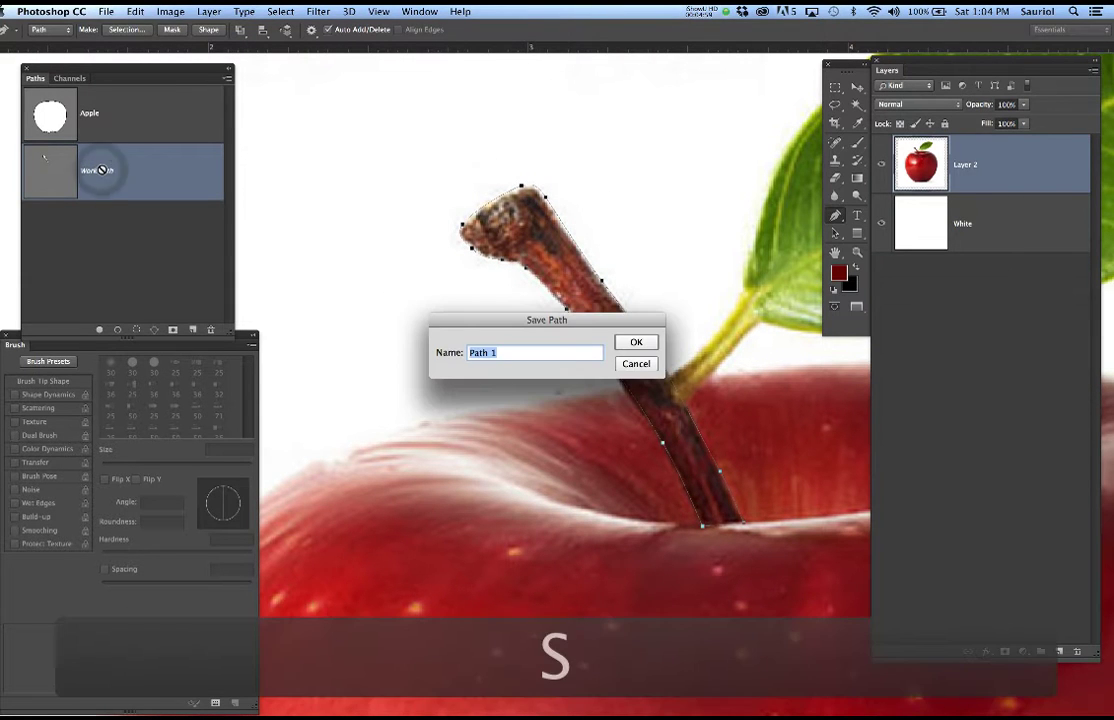
{"action": "type", "text": "em"}
{"action": "key", "text": "Return"}
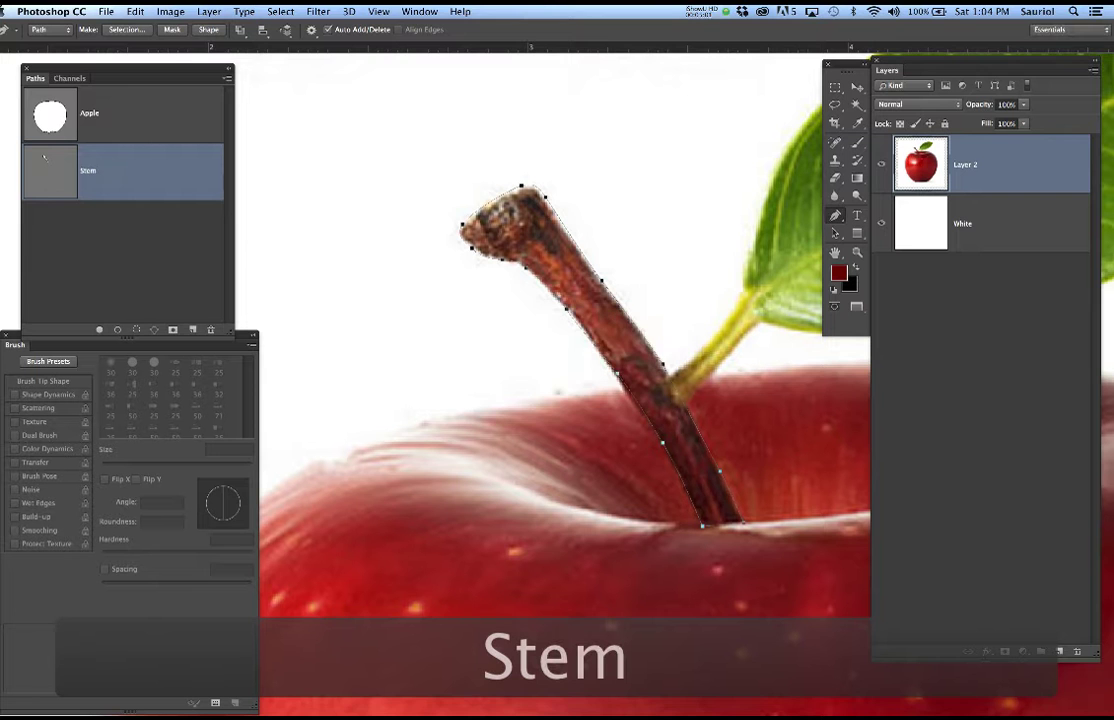
Deselect the Stem path and start a new path along the leaf stalk's lower edge to the base of the leaf.
{"action": "left_click", "coordinate": [149, 286]}
{"action": "left_click_drag", "start_coordinate": [634, 368], "coordinate": [405, 430]}
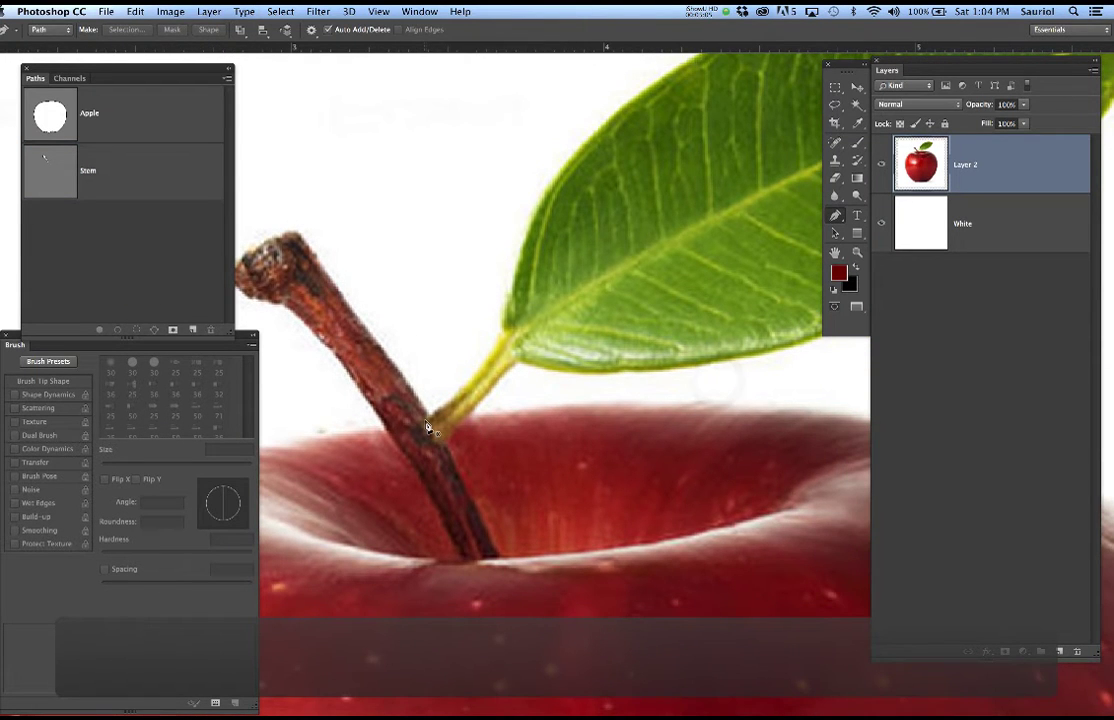
{"action": "left_click", "coordinate": [425, 430]}
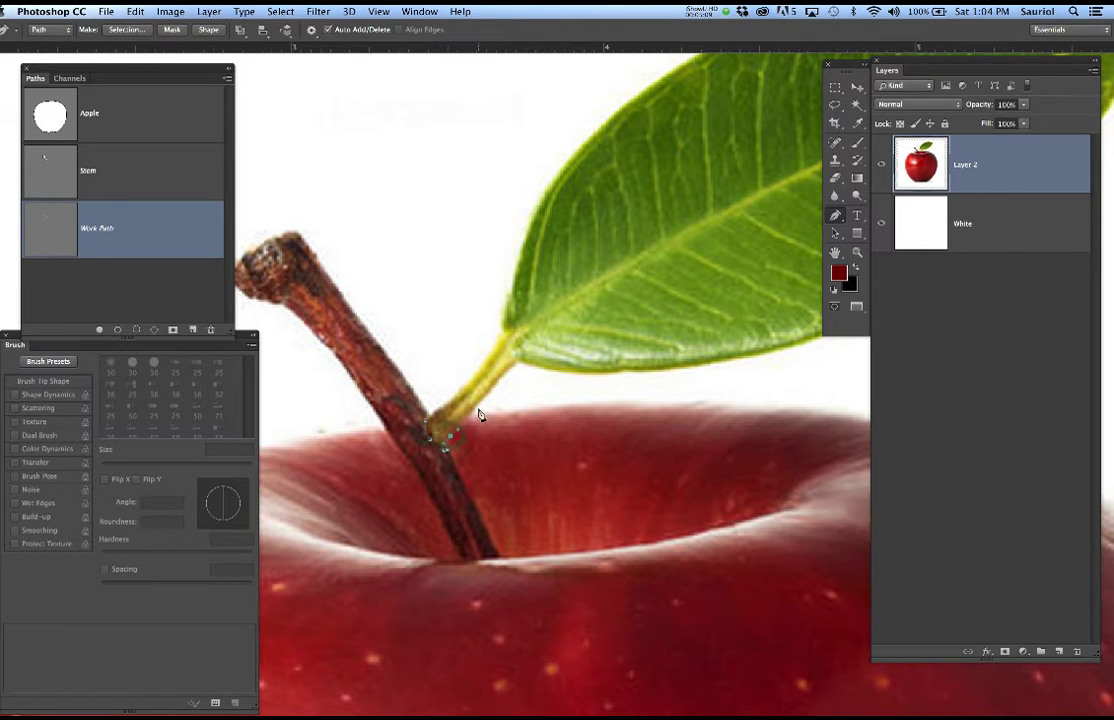
{"action": "left_click_drag", "start_coordinate": [485, 407], "coordinate": [480, 418]}
{"action": "left_click", "coordinate": [510, 375]}
{"action": "left_click_drag", "start_coordinate": [530, 367], "coordinate": [542, 370]}
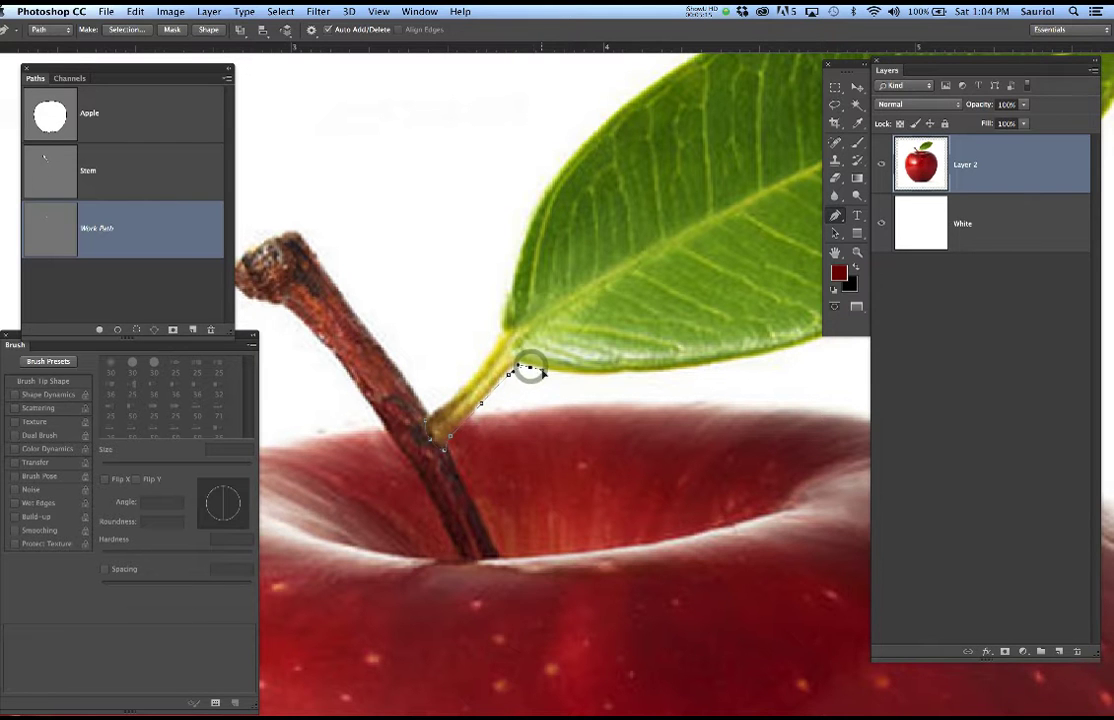
Trace the path with curved points along the leaf's lower edge and around its pointed tip.
{"action": "left_click_drag", "start_coordinate": [670, 390], "coordinate": [579, 406]}
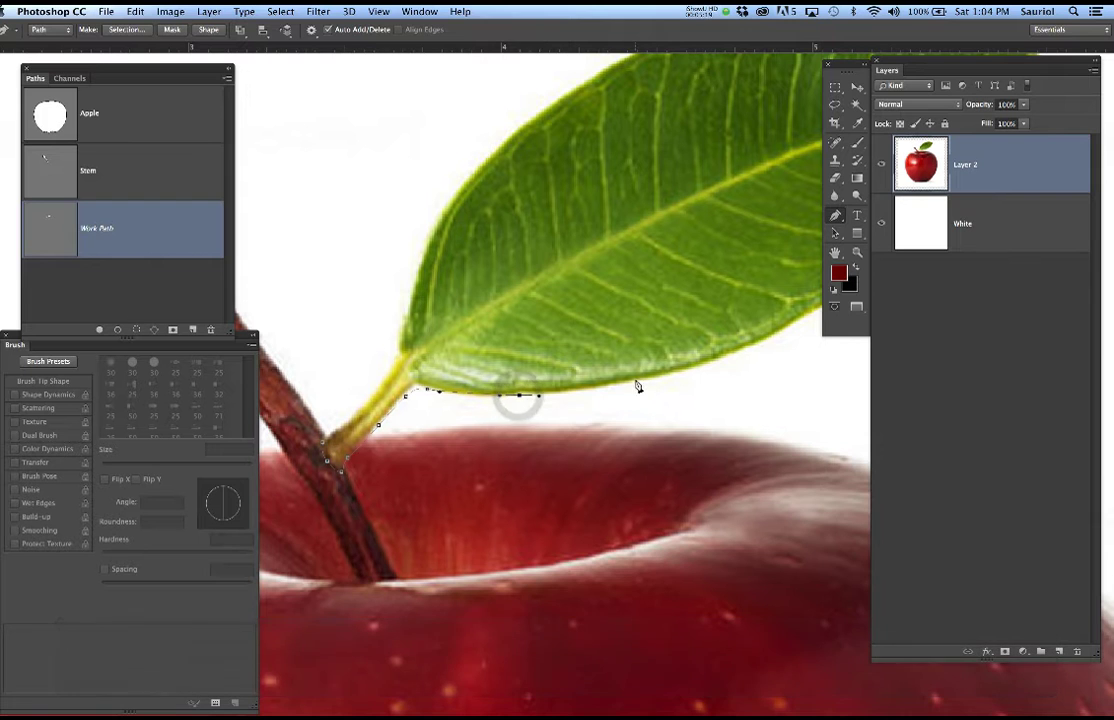
{"action": "left_click_drag", "start_coordinate": [637, 380], "coordinate": [660, 376]}
{"action": "left_click_drag", "start_coordinate": [732, 380], "coordinate": [540, 458]}
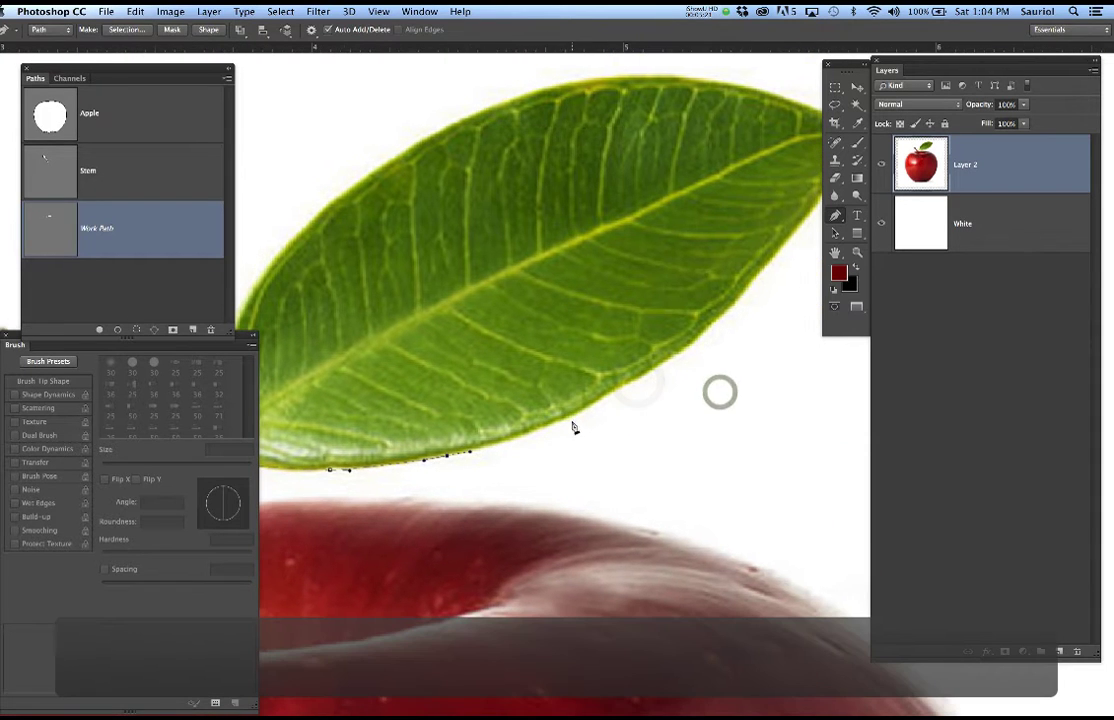
{"action": "left_click_drag", "start_coordinate": [572, 418], "coordinate": [607, 396]}
{"action": "left_click_drag", "start_coordinate": [654, 435], "coordinate": [580, 474]}
{"action": "left_click_drag", "start_coordinate": [587, 409], "coordinate": [611, 389]}
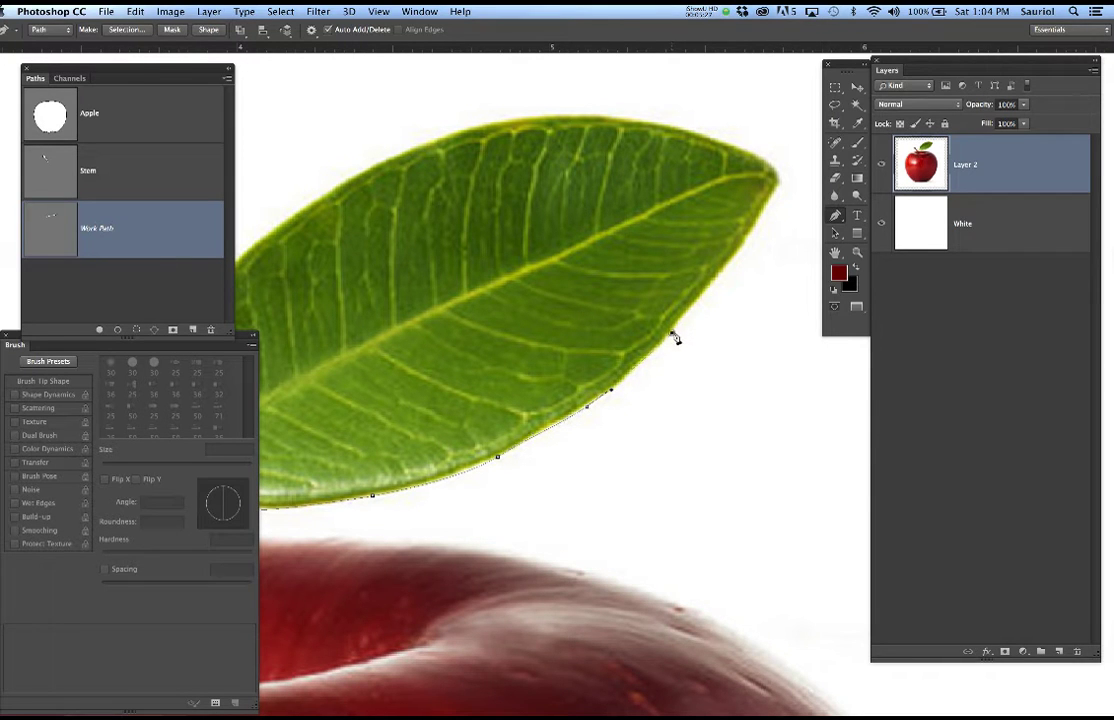
{"action": "left_click_drag", "start_coordinate": [740, 250], "coordinate": [754, 233]}
{"action": "left_click_drag", "start_coordinate": [779, 188], "coordinate": [759, 156]}
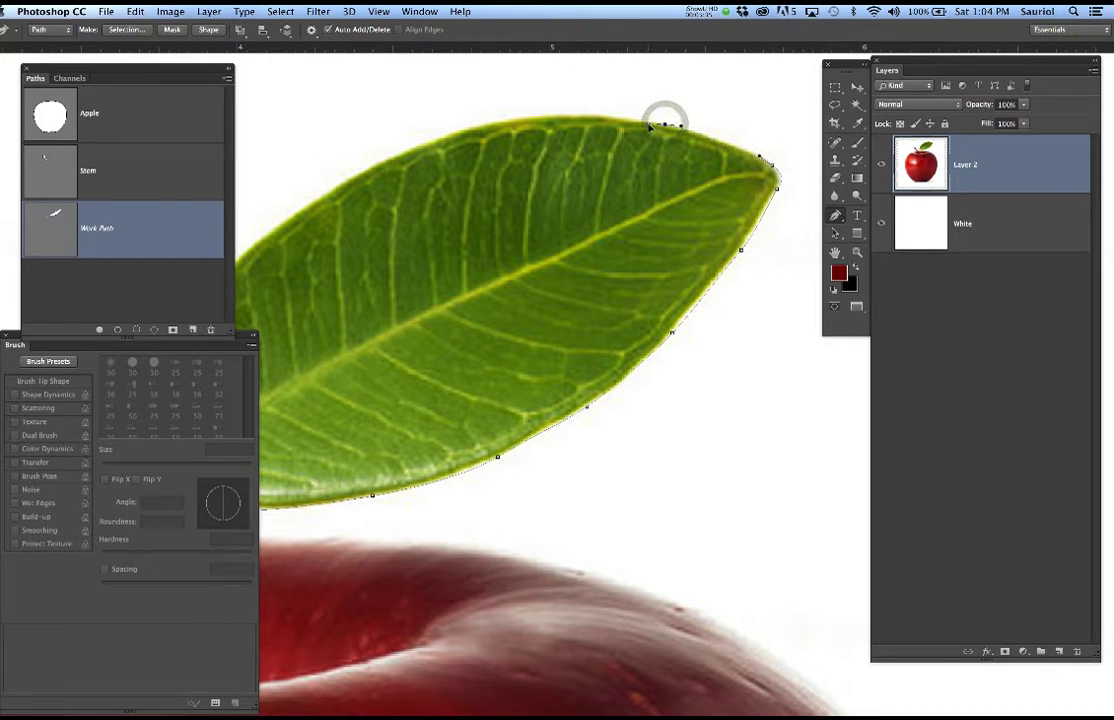
Continue the path back along the leaf's upper edge toward its base.
{"action": "left_click_drag", "start_coordinate": [569, 189], "coordinate": [691, 223]}
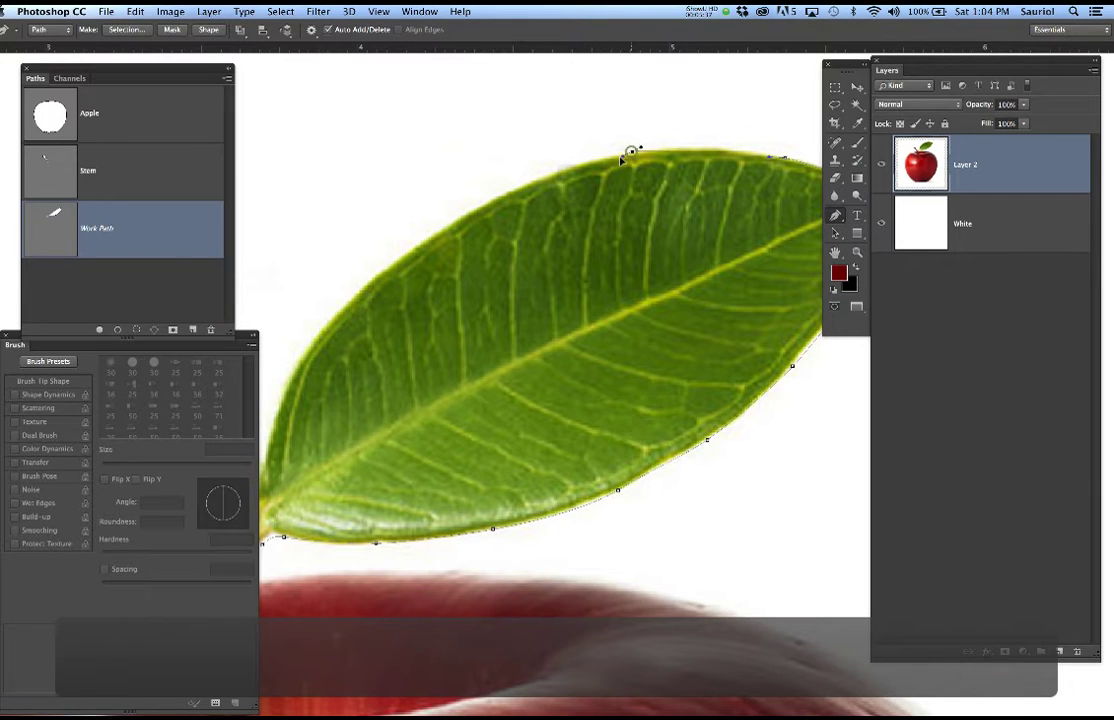
{"action": "left_click_drag", "start_coordinate": [508, 219], "coordinate": [535, 201]}
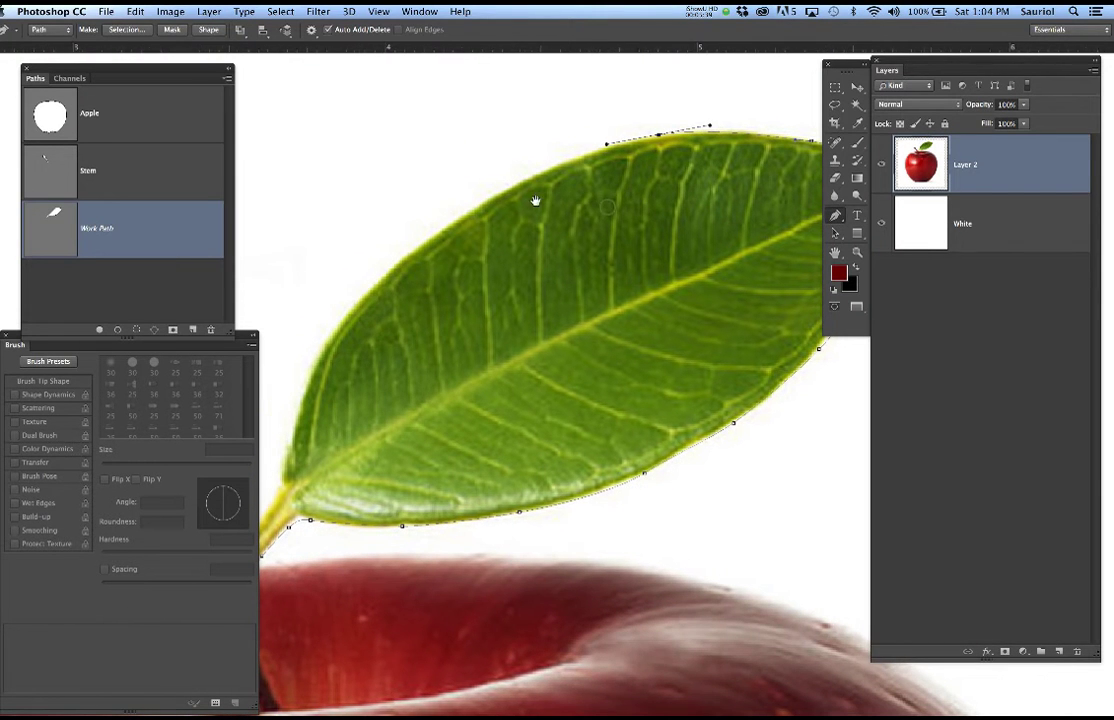
{"action": "left_click", "coordinate": [501, 194]}
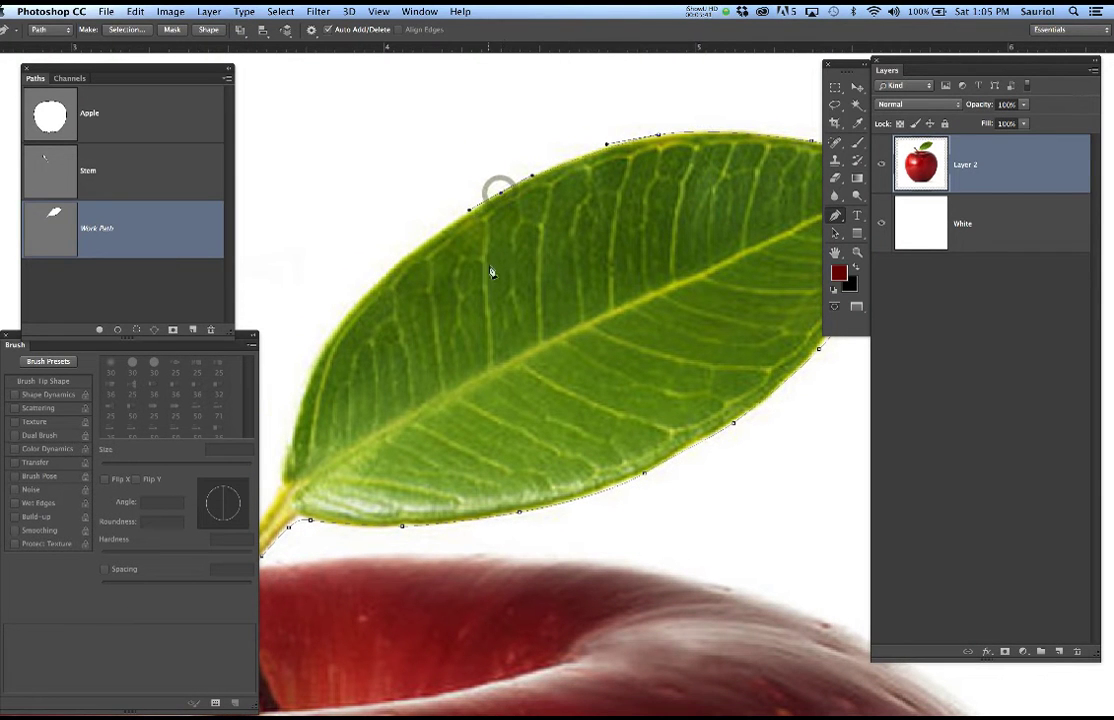
{"action": "scroll", "coordinate": [500, 200], "scroll_direction": "down", "scroll_amount": 2}
{"action": "scroll", "coordinate": [500, 200], "scroll_direction": "left", "scroll_amount": 3}
{"action": "left_click", "coordinate": [432, 248]}
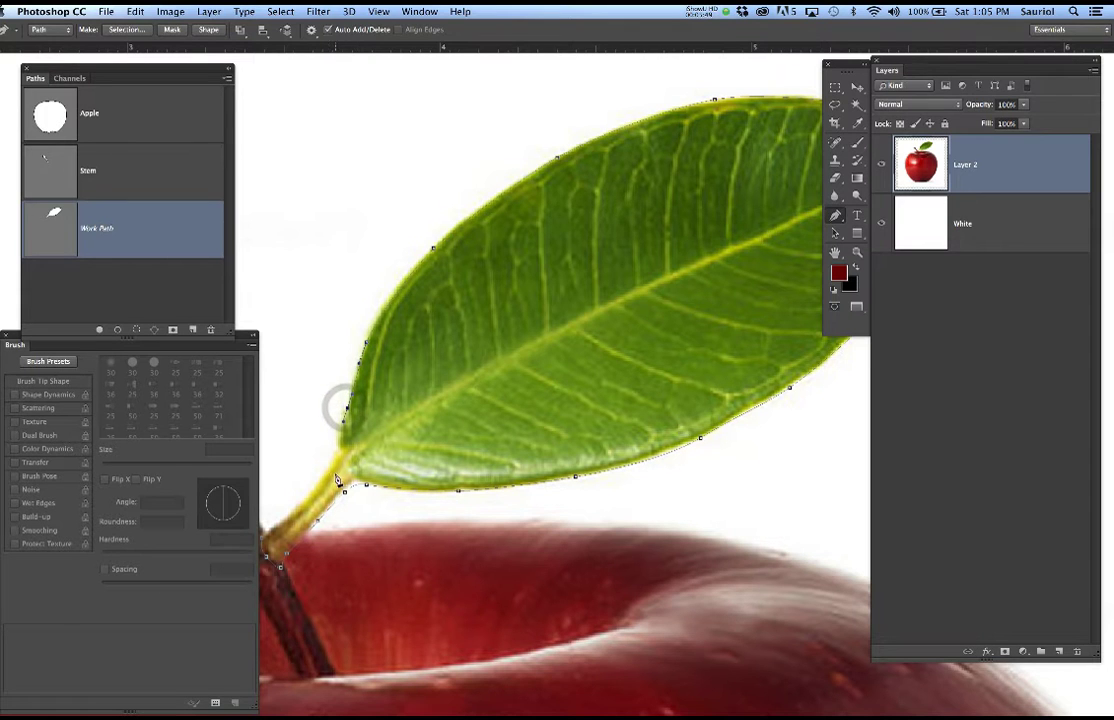
Bring the path down the upper edge of the leaf stalk and close it at the stem.
{"action": "left_click_drag", "start_coordinate": [329, 468], "coordinate": [321, 480]}
{"action": "key", "text": "space"}
{"action": "left_click_drag", "start_coordinate": [437, 416], "coordinate": [495, 334]}
{"action": "left_click", "coordinate": [358, 418]}
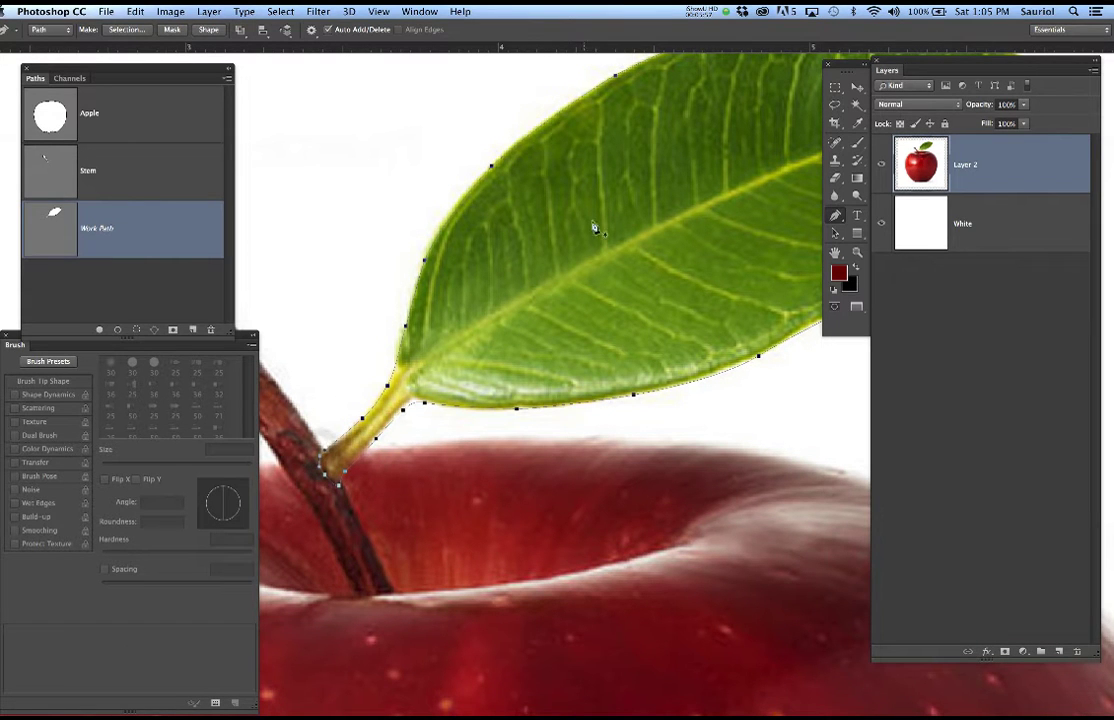
{"action": "scroll", "coordinate": [627, 234], "scroll_direction": "down", "scroll_amount": 3}
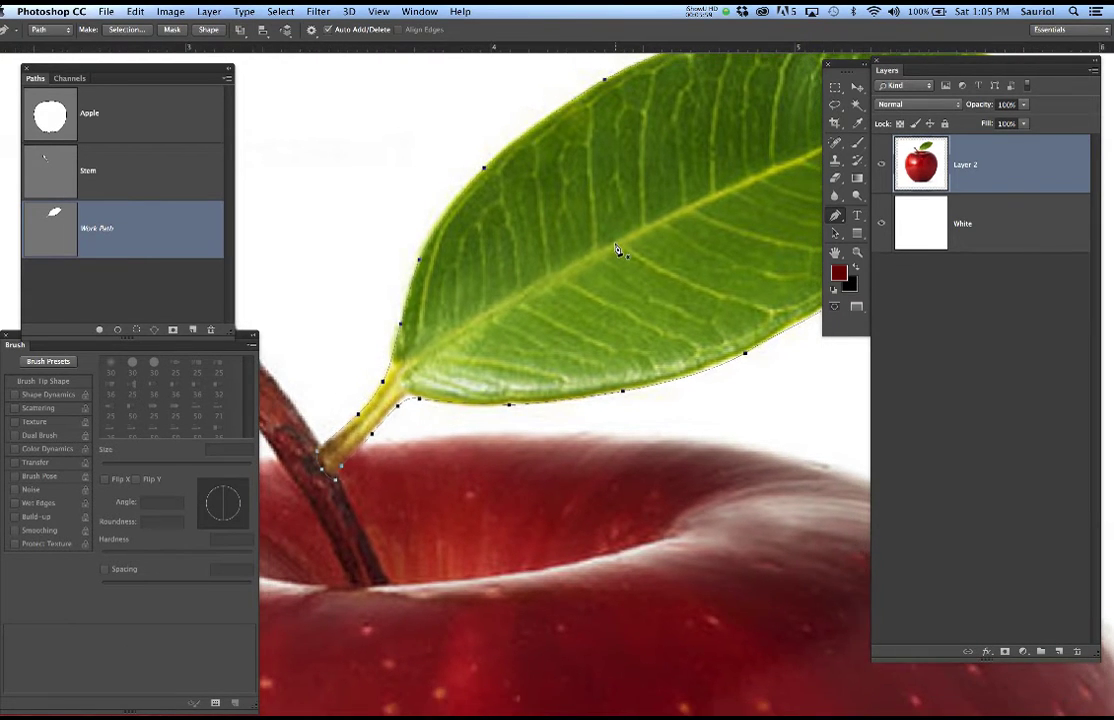
Save the leaf's work path under the name Leaf and save the document.
{"action": "scroll", "coordinate": [616, 250], "scroll_direction": "down", "scroll_amount": 3}
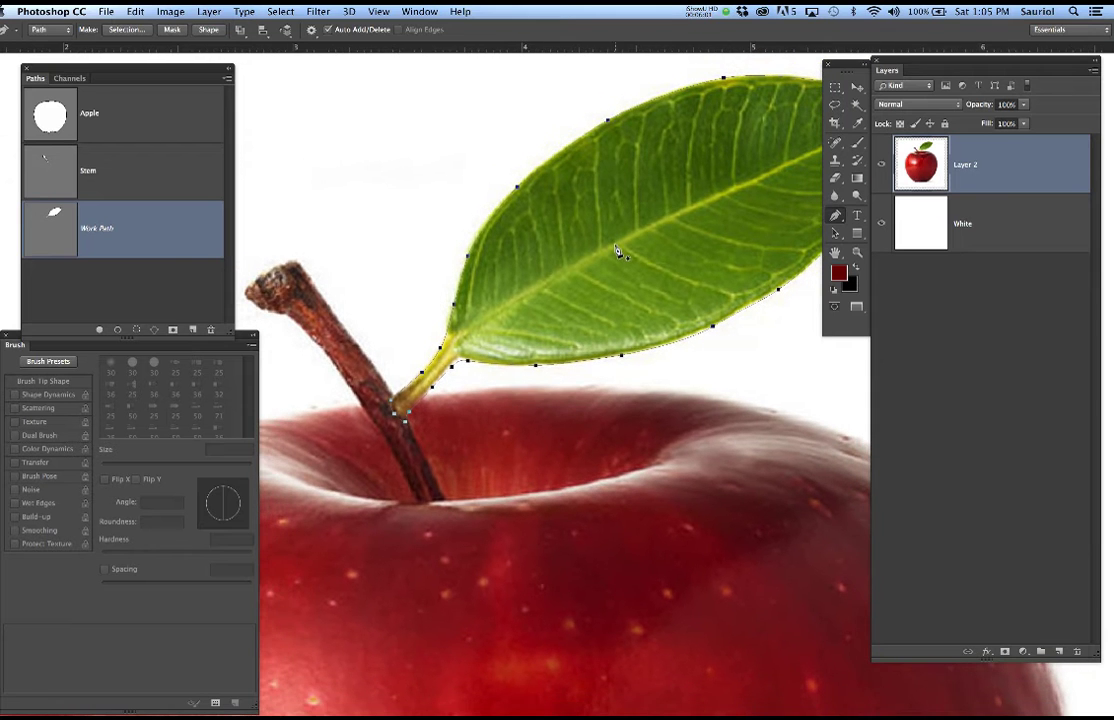
{"action": "left_click_drag", "start_coordinate": [669, 260], "coordinate": [538, 288]}
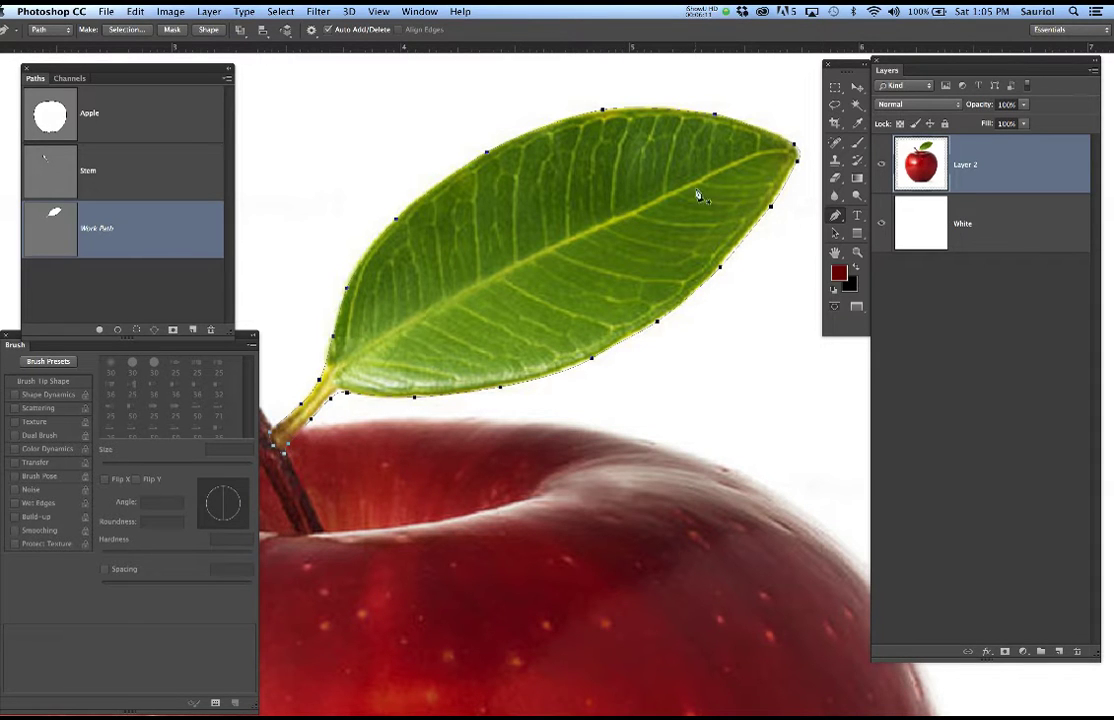
{"action": "double_click", "coordinate": [101, 230]}
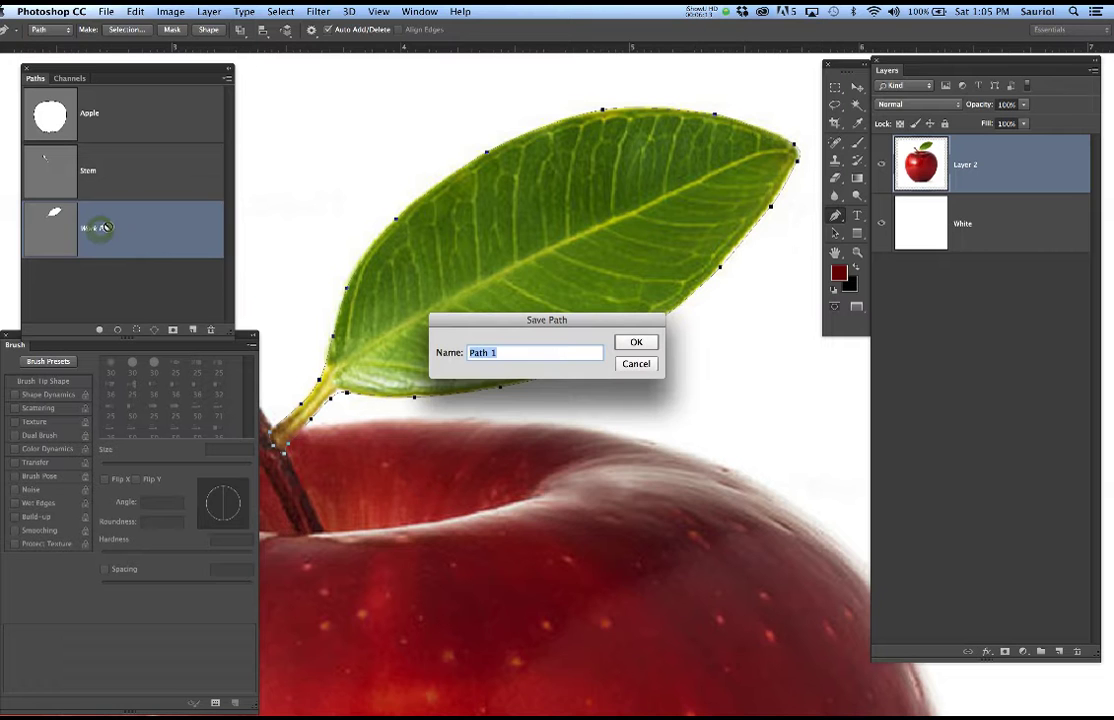
{"action": "type", "text": "Leaf"}
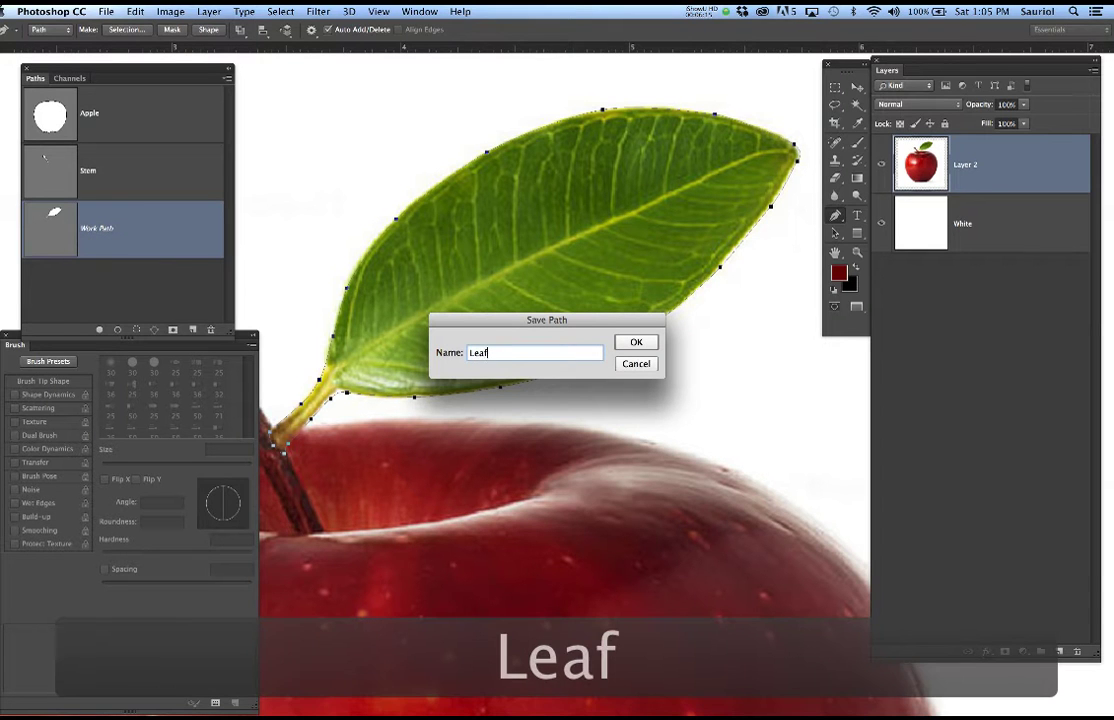
{"action": "key", "text": "Return"}
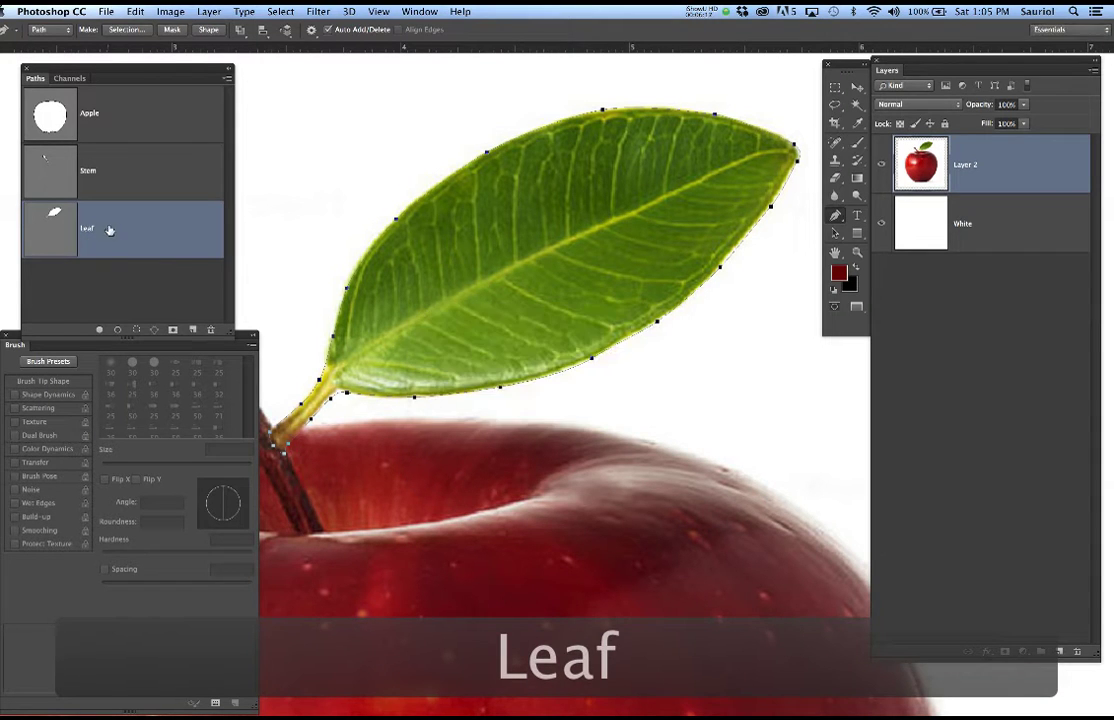
{"action": "key", "text": "super+s"}
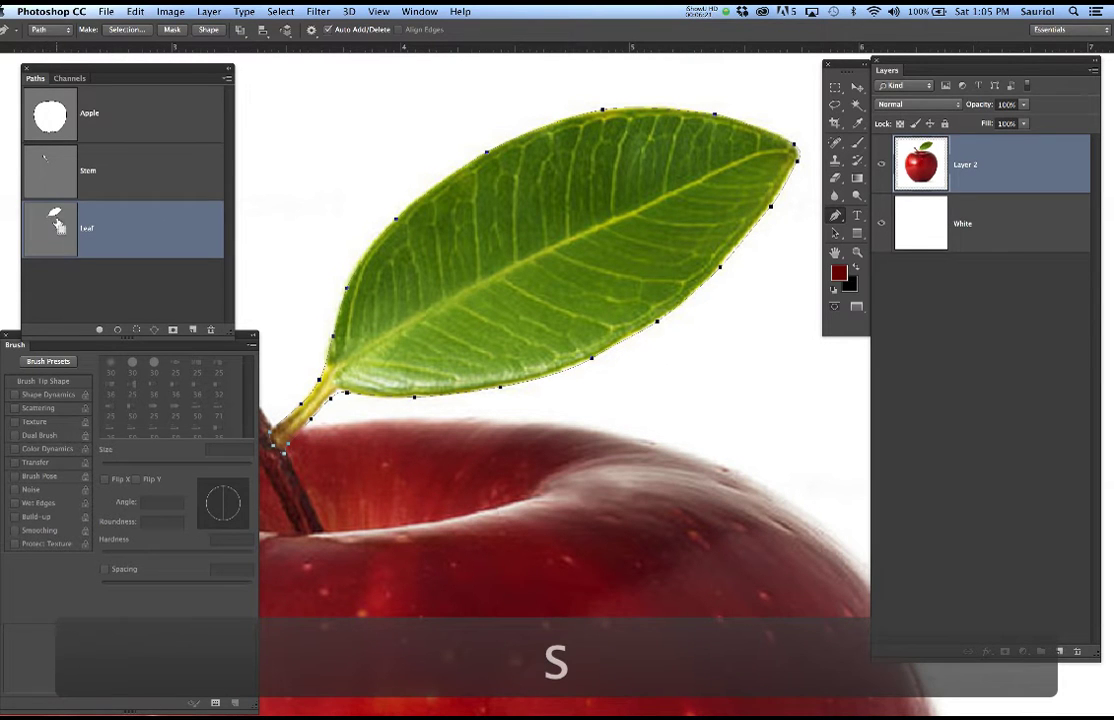
Load the Leaf path as a selection, copy that area of Layer 2 to a new layer and name it Leaf.
{"action": "left_click", "coordinate": [55, 222], "text": "super"}
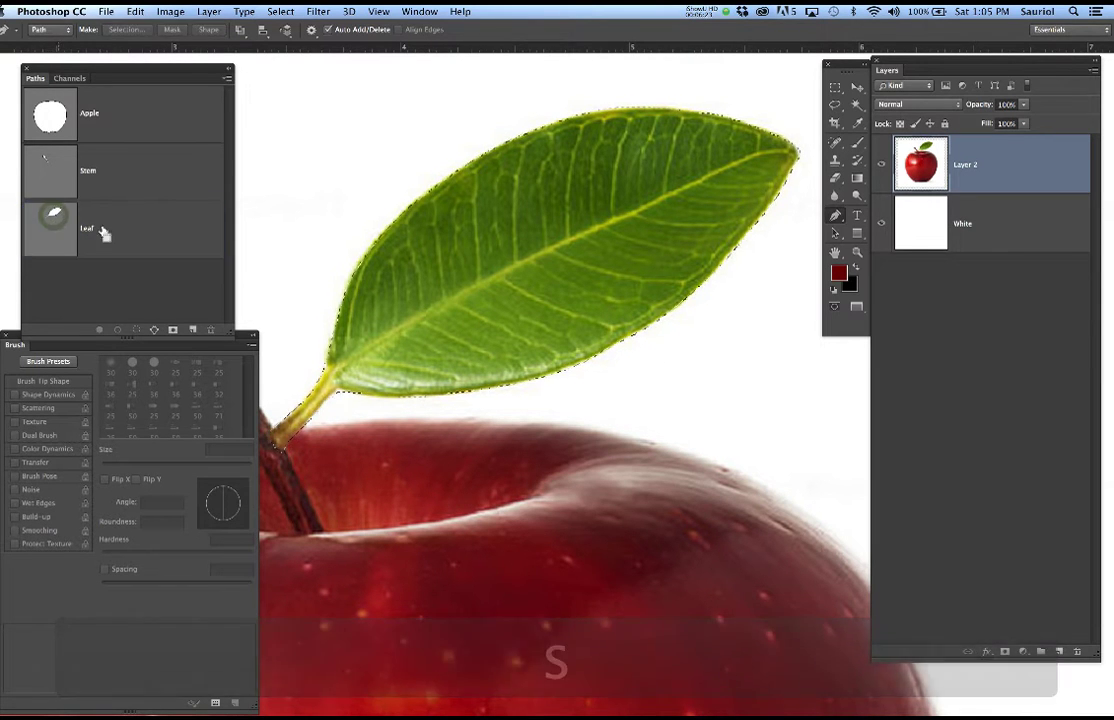
{"action": "left_click", "coordinate": [1015, 174]}
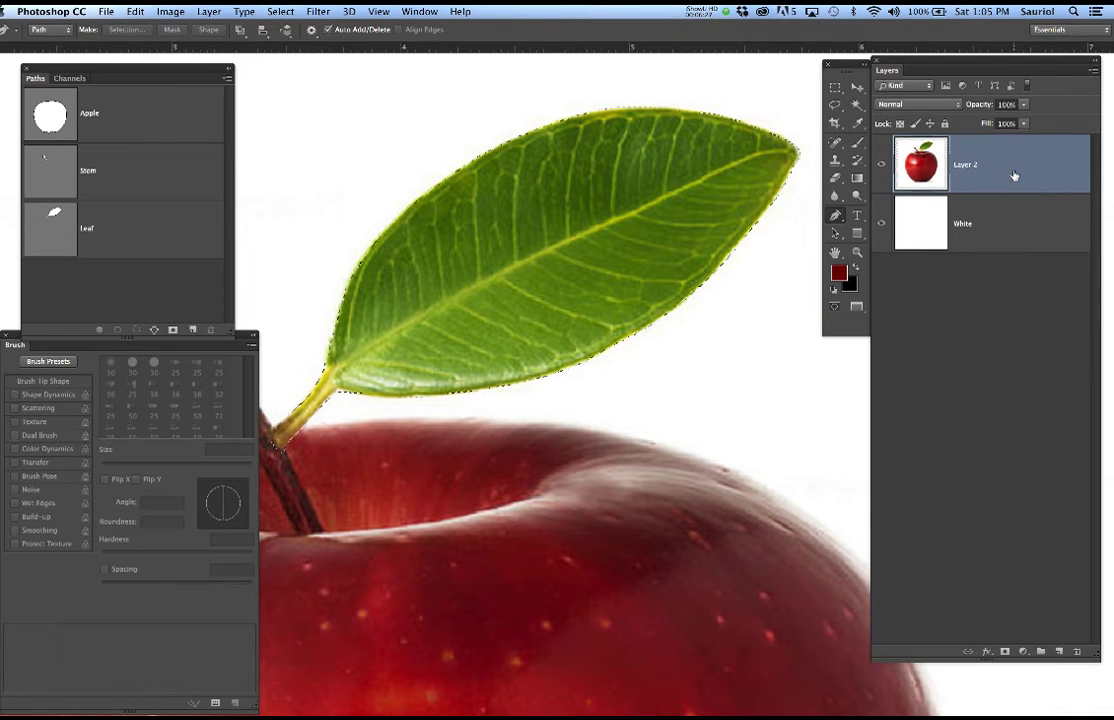
{"action": "key", "text": "super+j"}
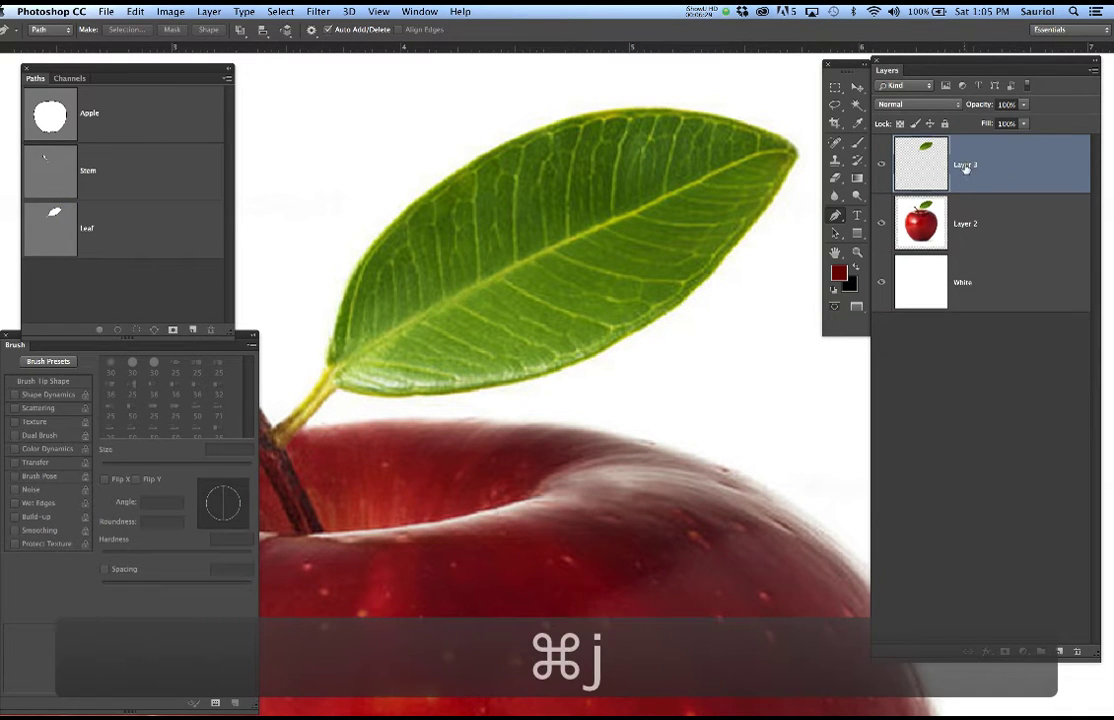
{"action": "type", "text": "Leaf"}
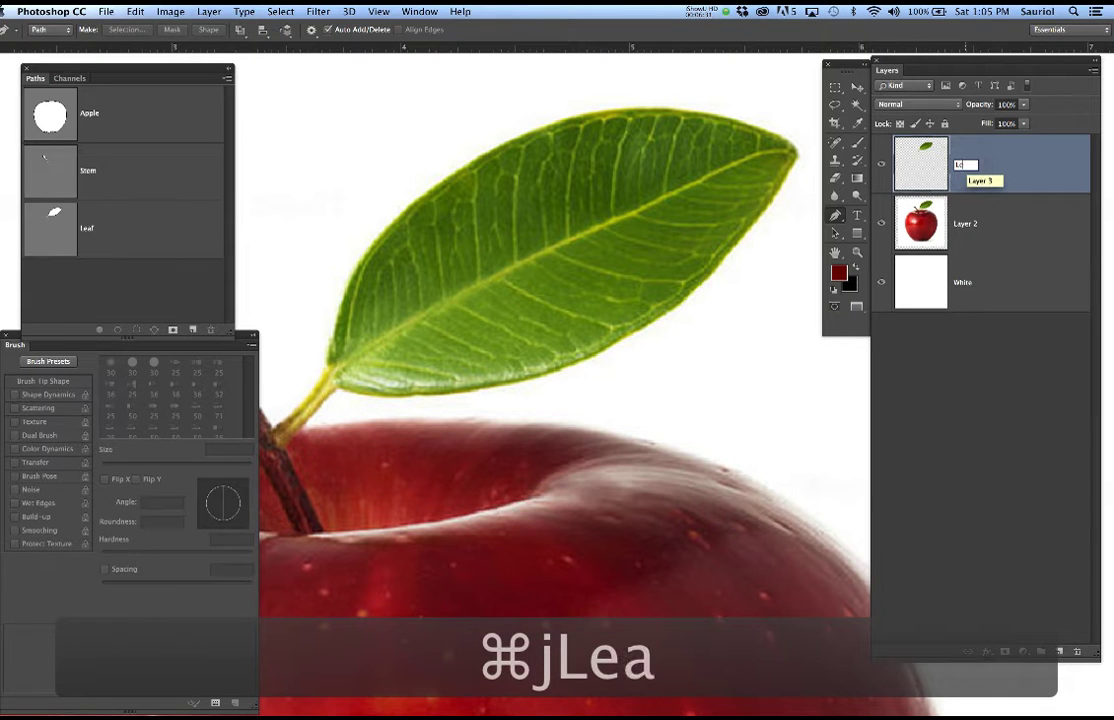
Rename the apple photo layer, Layer 2, as AppleReference and save the document.
{"action": "double_click", "coordinate": [969, 228]}
{"action": "type", "text": "AppleRefe"}
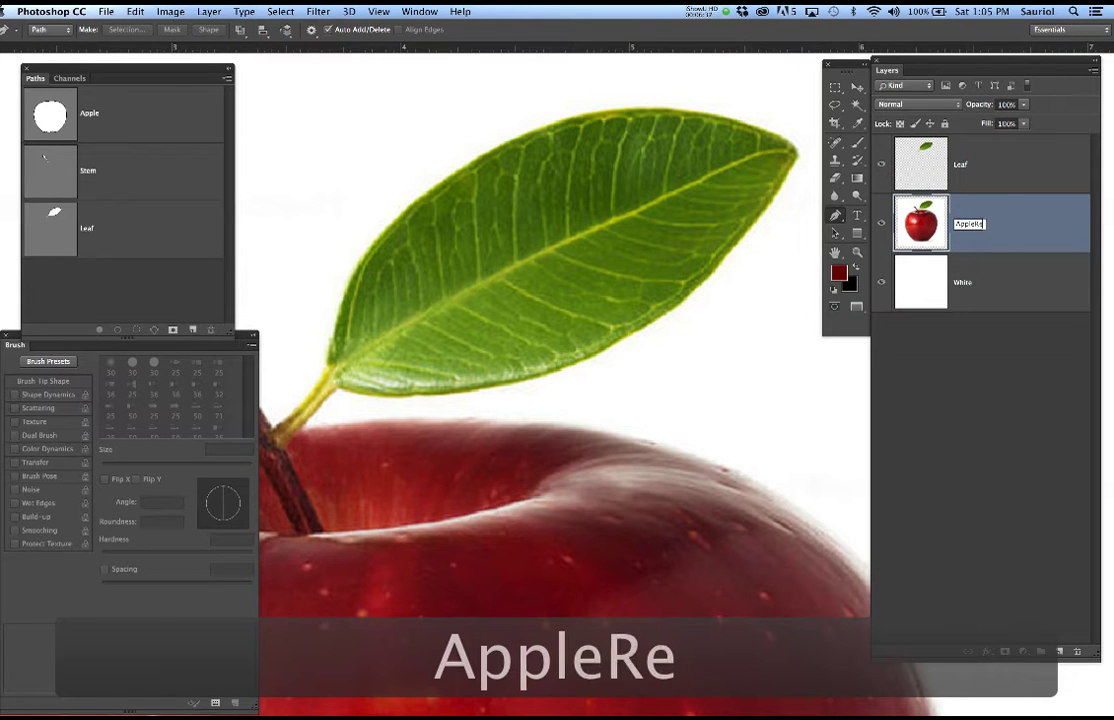
{"action": "type", "text": "renv"}
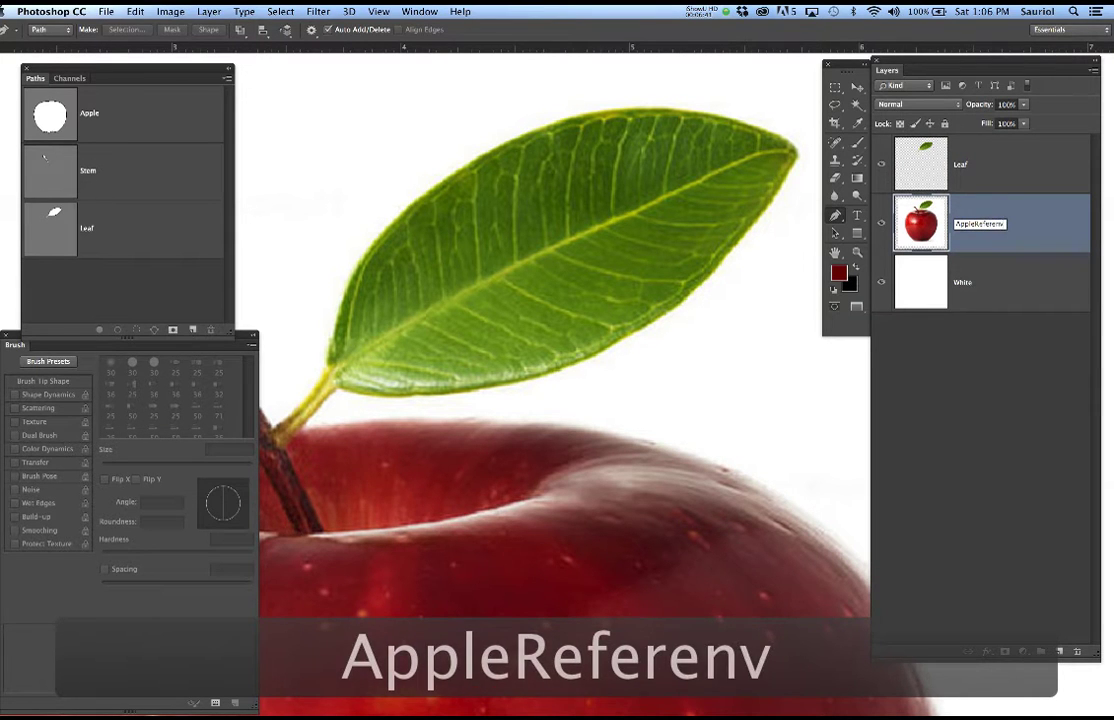
{"action": "key", "text": "BackSpace"}
{"action": "type", "text": "ce"}
{"action": "key", "text": "Return"}
{"action": "key", "text": "s"}
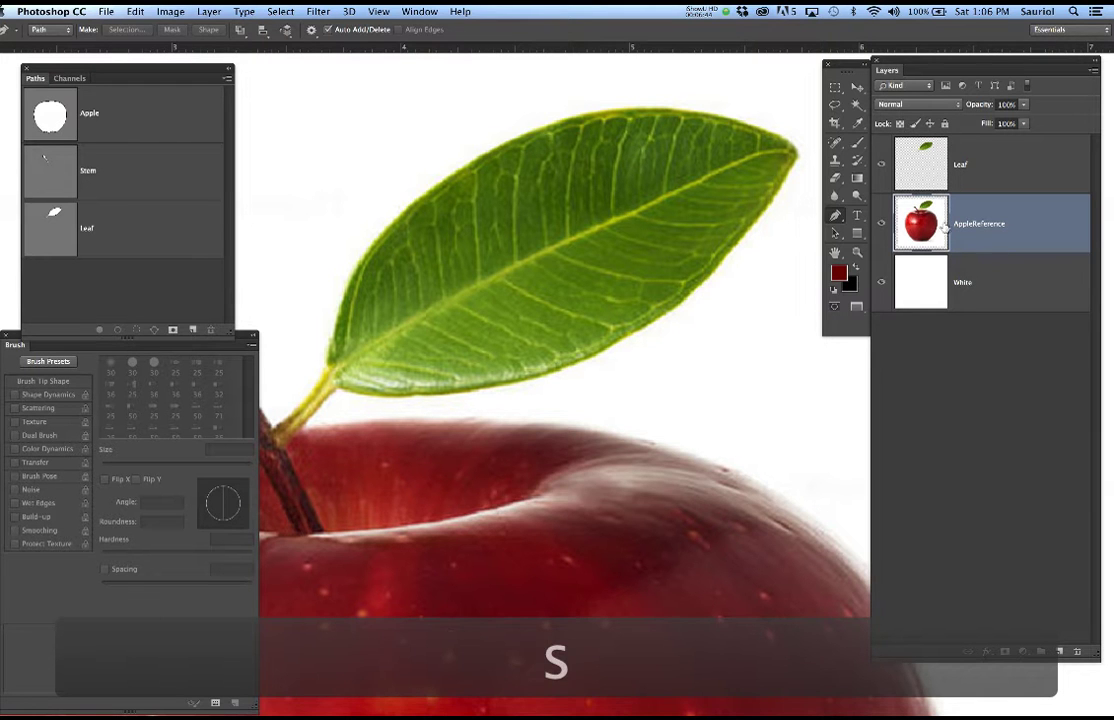
Hide the AppleReference layer to inspect the cut-out leaf against the white background.
{"action": "left_click", "coordinate": [881, 226]}
{"action": "scroll", "coordinate": [622, 281], "scroll_direction": "down", "scroll_amount": 3}
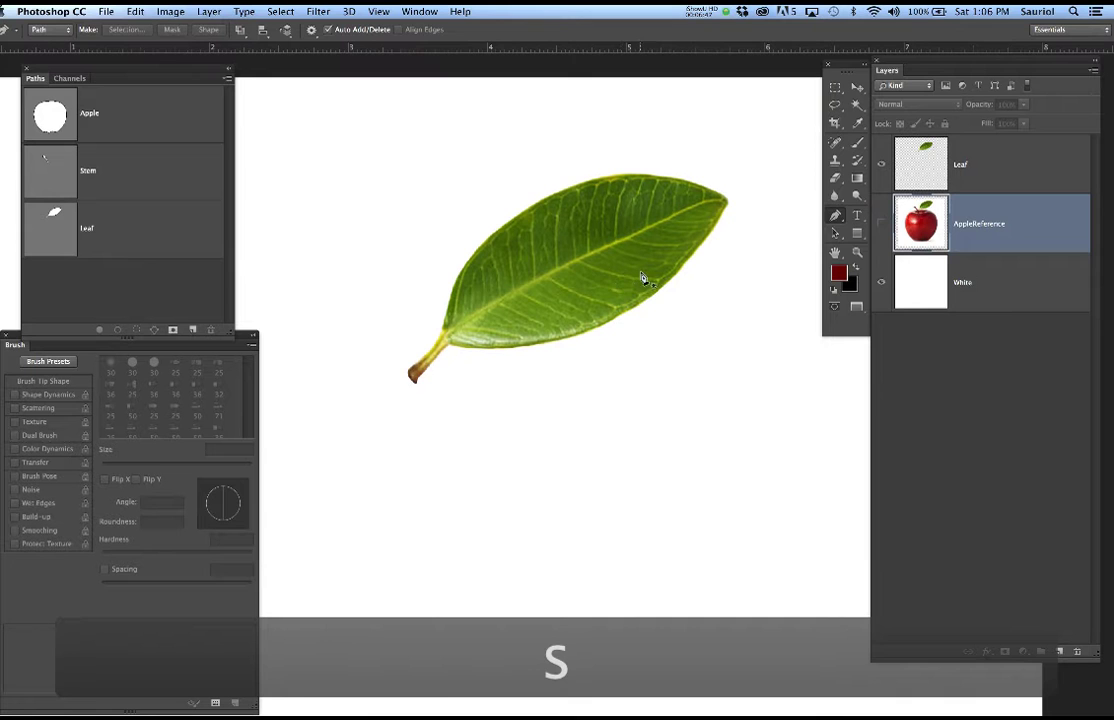
{"action": "scroll", "coordinate": [603, 281], "scroll_direction": "up", "scroll_amount": 3}
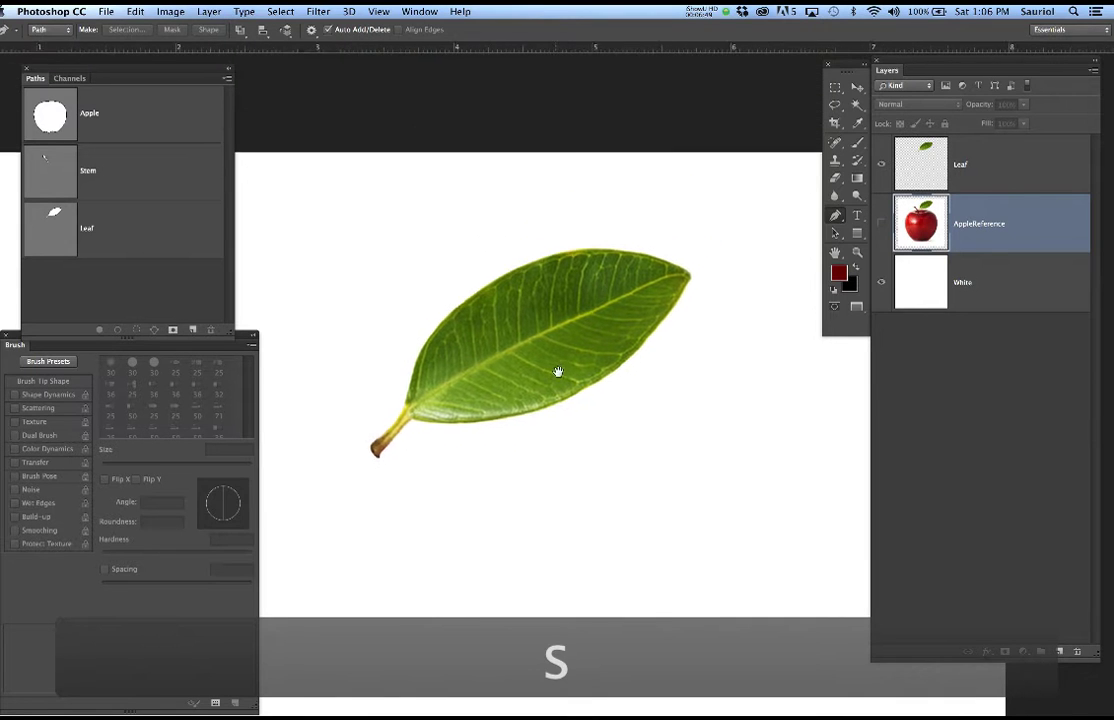
{"action": "scroll", "coordinate": [551, 339], "scroll_direction": "up", "scroll_amount": 1}
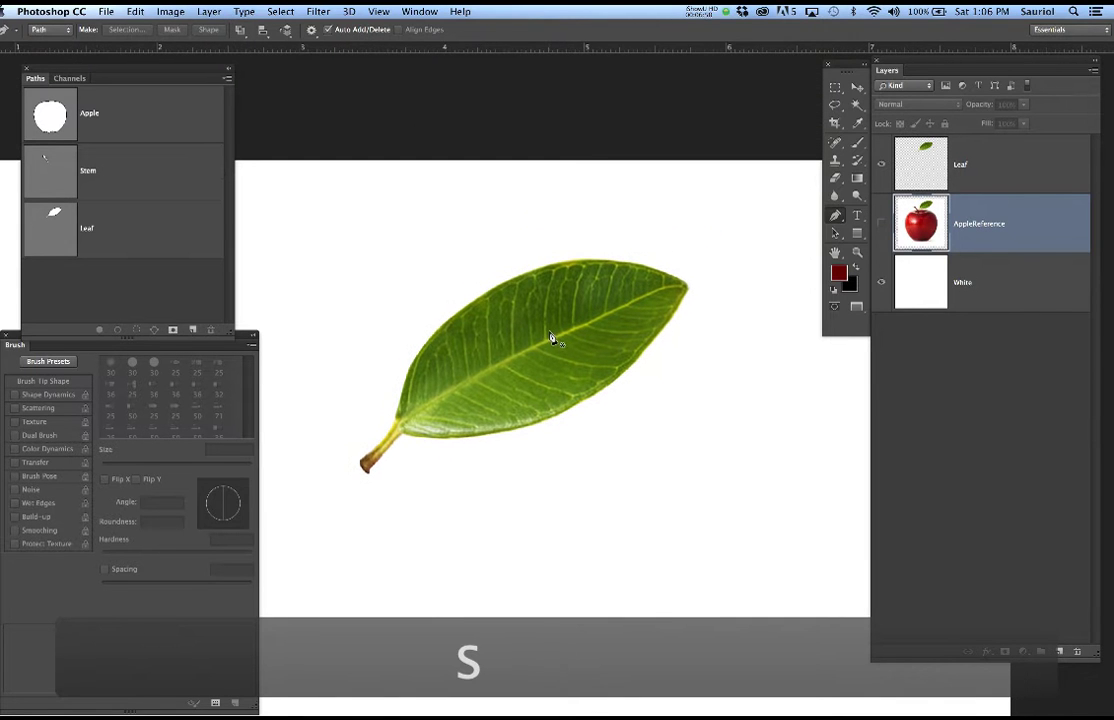
Display the colour channels in a taller list and close the brush settings to free up the workspace.
{"action": "left_click", "coordinate": [416, 10]}
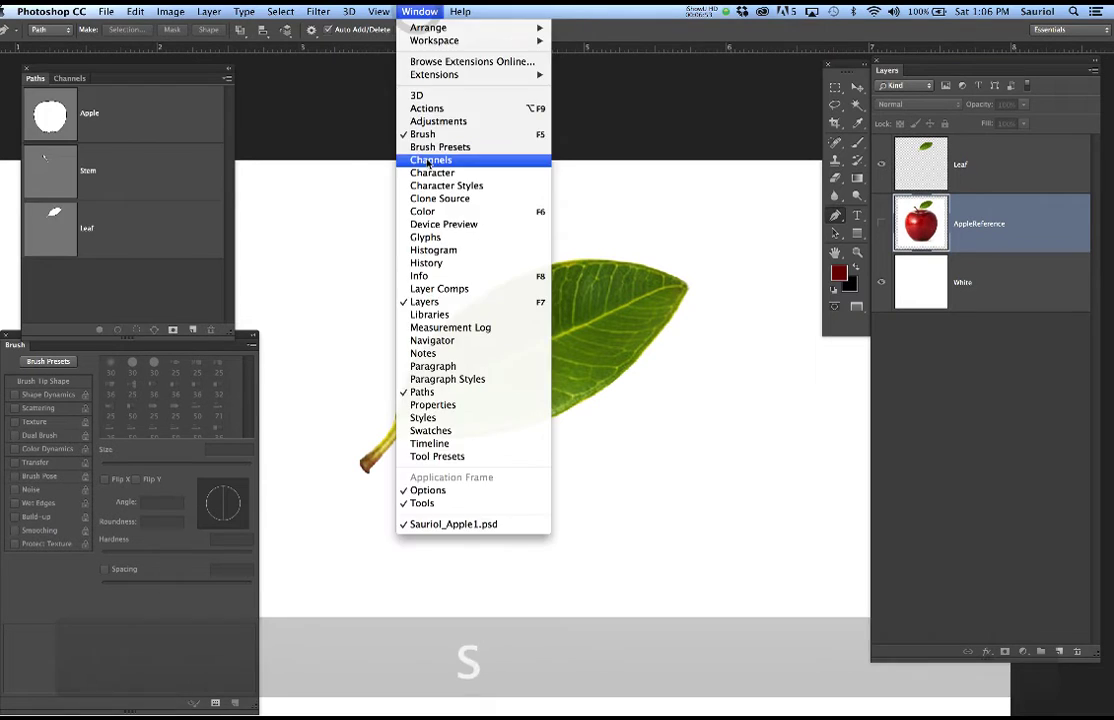
{"action": "left_click", "coordinate": [365, 152]}
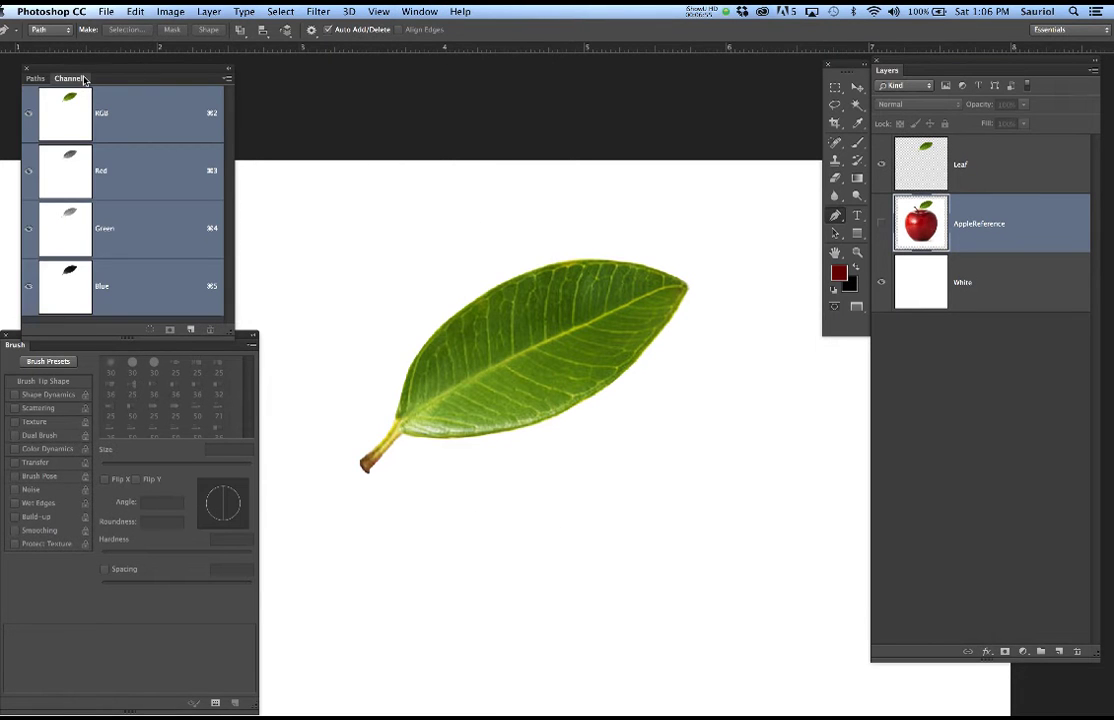
{"action": "mouse_move", "coordinate": [101, 68]}
{"action": "left_mouse_down"}
{"action": "mouse_move", "coordinate": [126, 68]}
{"action": "mouse_move", "coordinate": [109, 63]}
{"action": "left_mouse_up"}
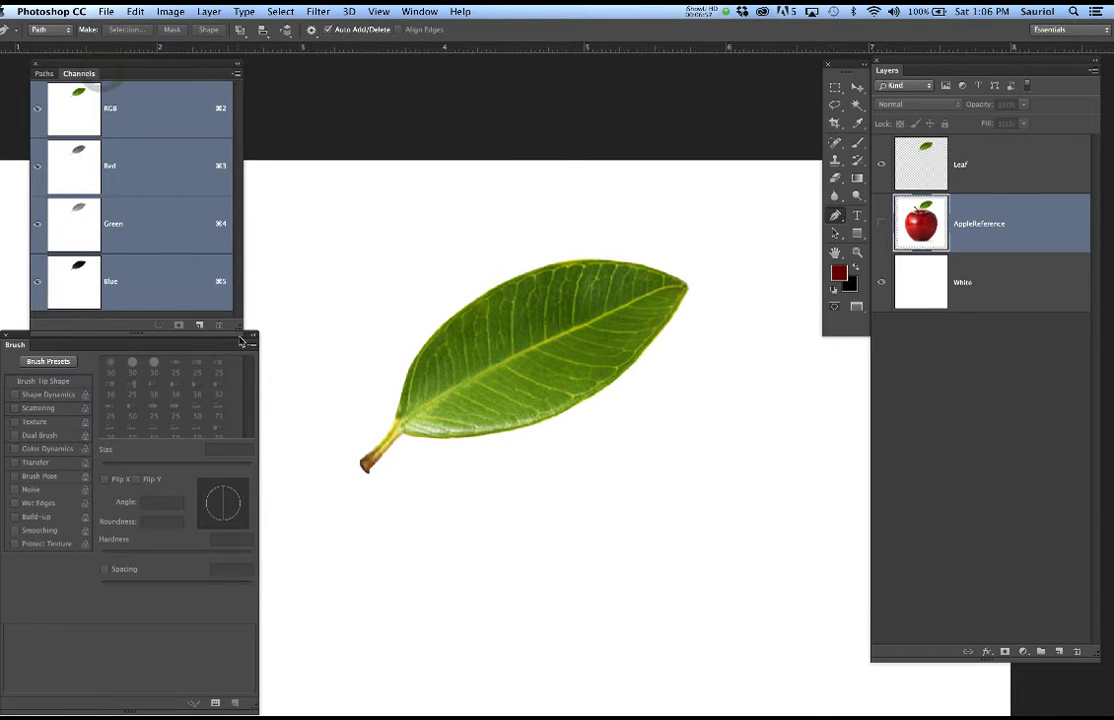
{"action": "left_click_drag", "start_coordinate": [238, 328], "coordinate": [231, 496]}
{"action": "left_click", "coordinate": [7, 335]}
{"action": "key", "text": "F5"}
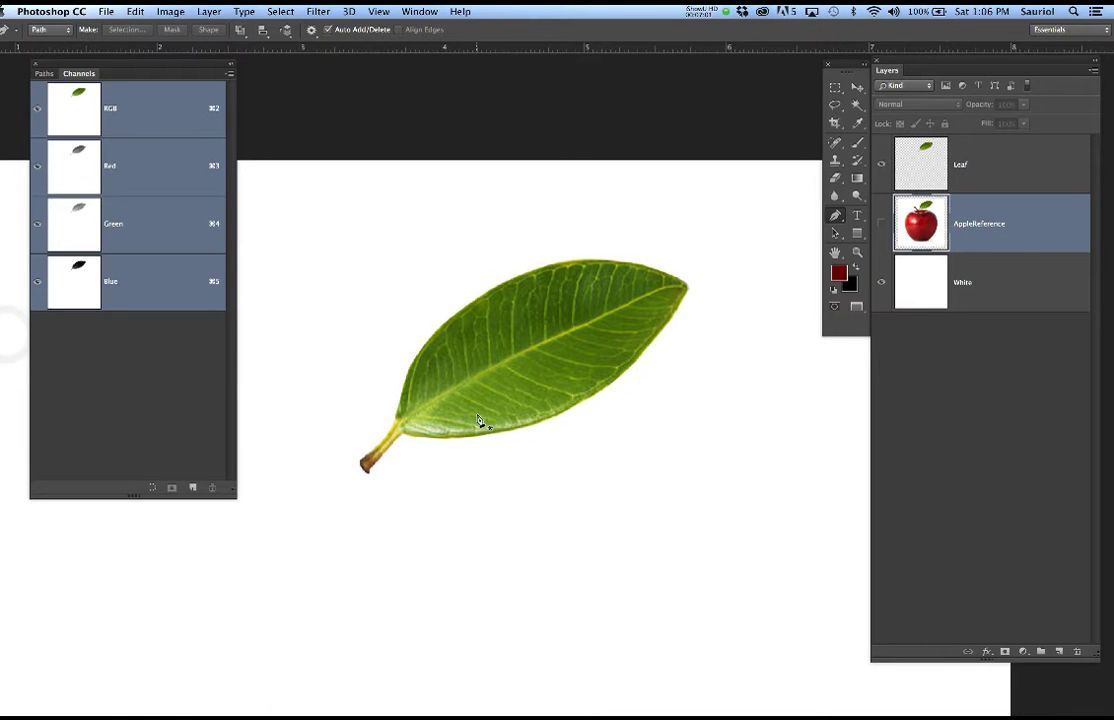
Increase the Leaf layer's contrast with Levels, setting the RGB input black point to 17 and white point to 214.
{"action": "scroll", "coordinate": [500, 405], "scroll_direction": "up", "scroll_amount": 2}
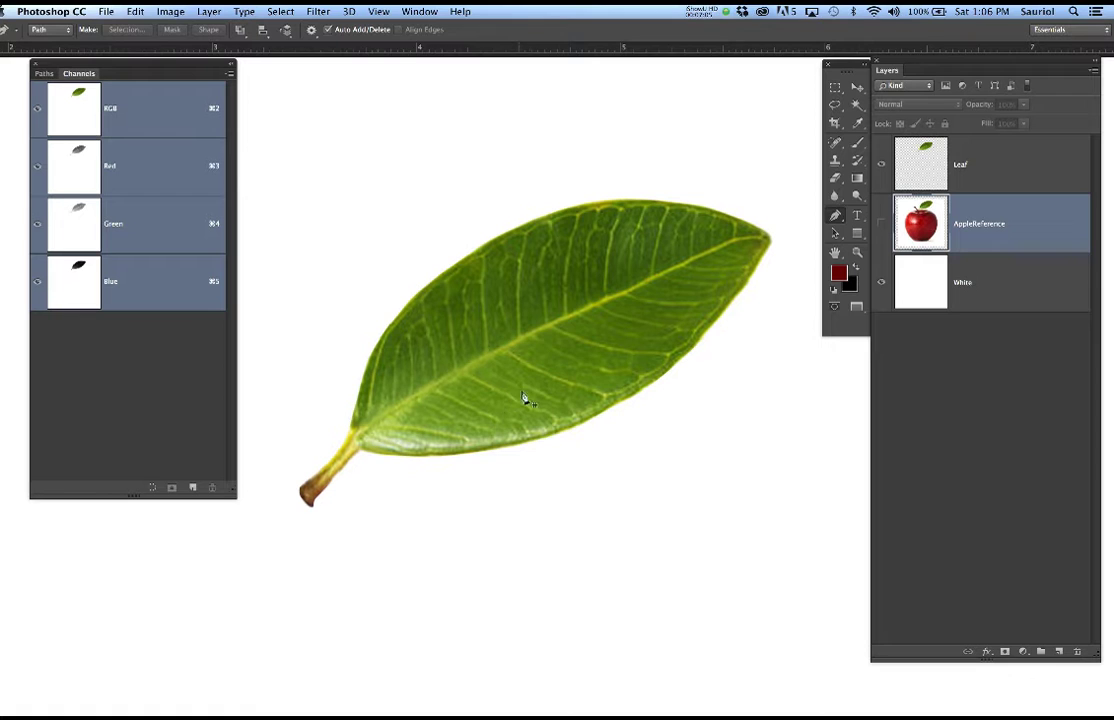
{"action": "scroll", "coordinate": [541, 388], "scroll_direction": "up", "scroll_amount": 1}
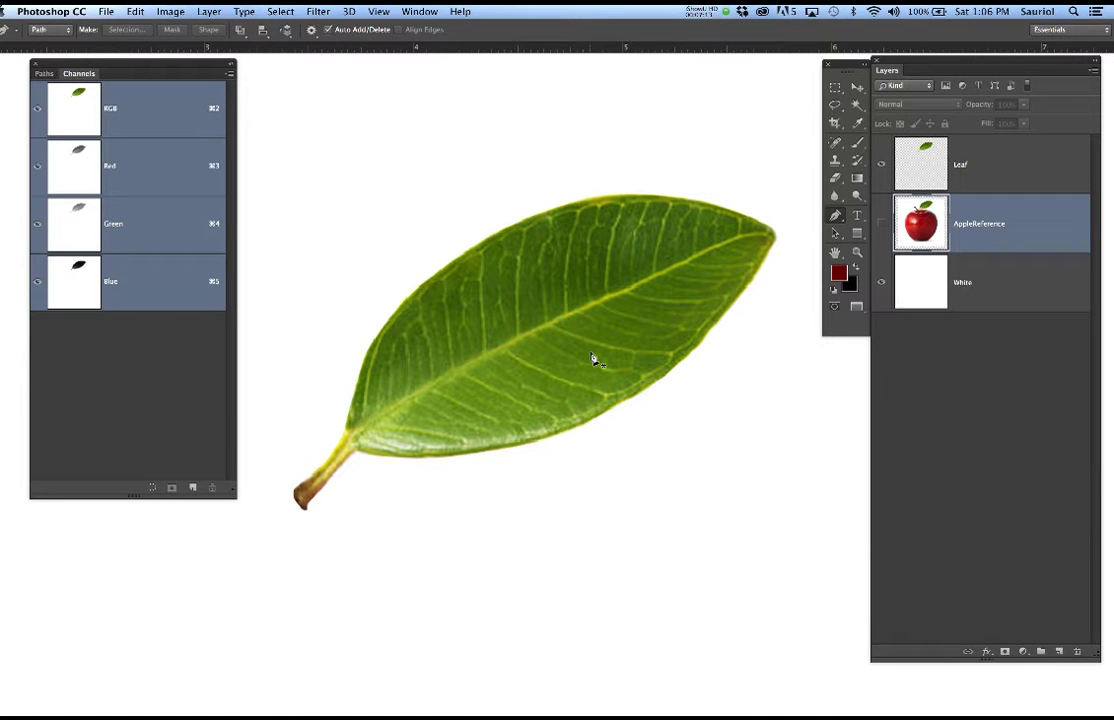
{"action": "key", "text": "alt+i"}
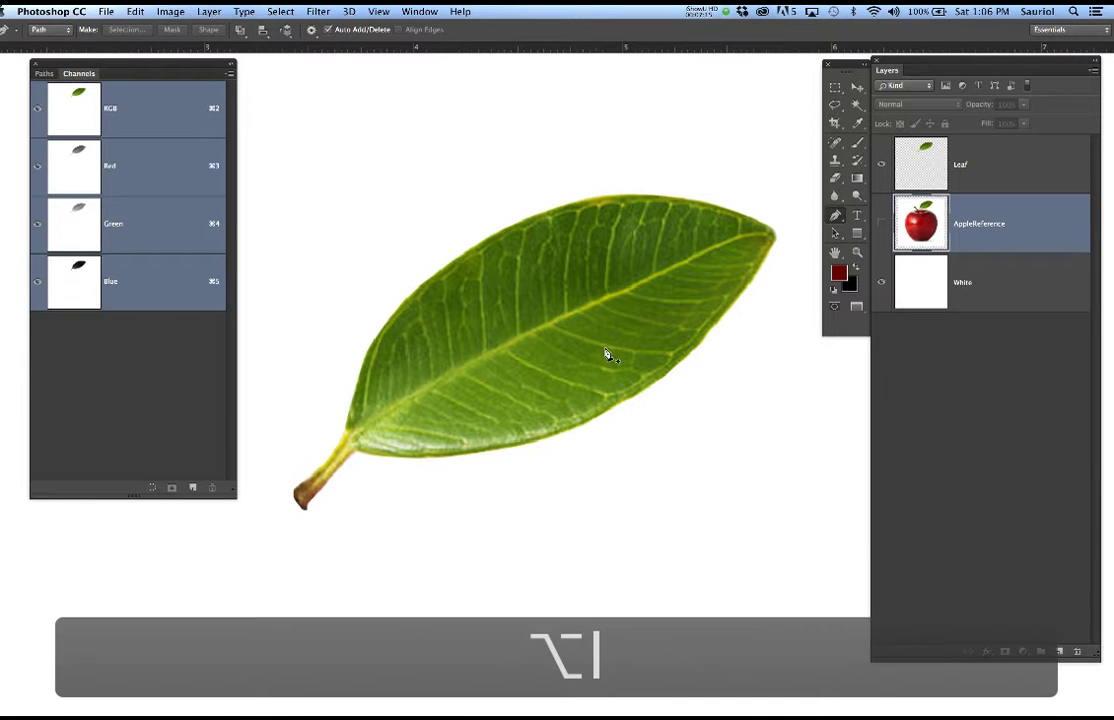
{"action": "left_click", "coordinate": [978, 160]}
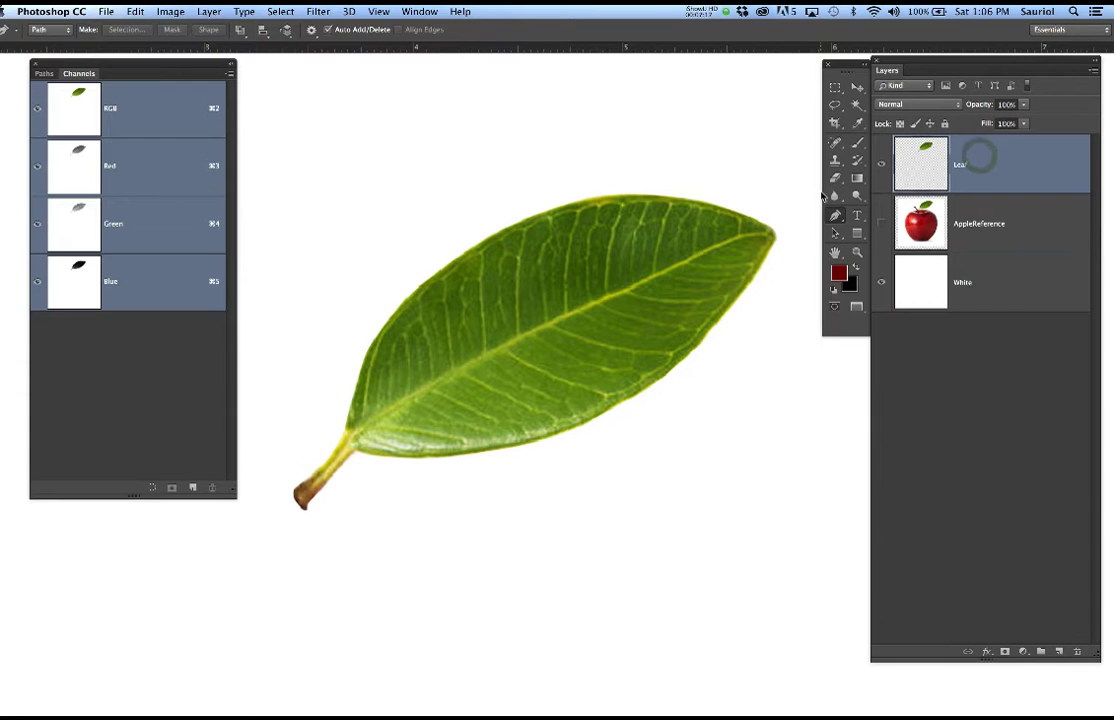
{"action": "key", "text": "super+l"}
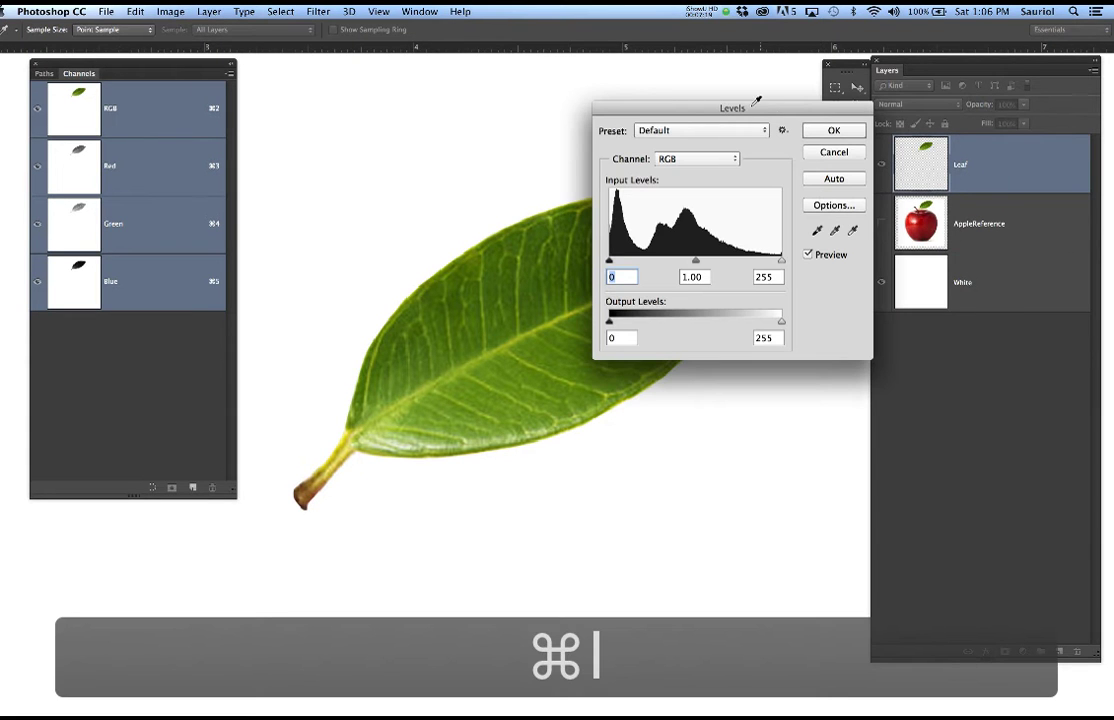
{"action": "left_click_drag", "start_coordinate": [758, 118], "coordinate": [878, 99]}
{"action": "left_click_drag", "start_coordinate": [901, 241], "coordinate": [873, 243]}
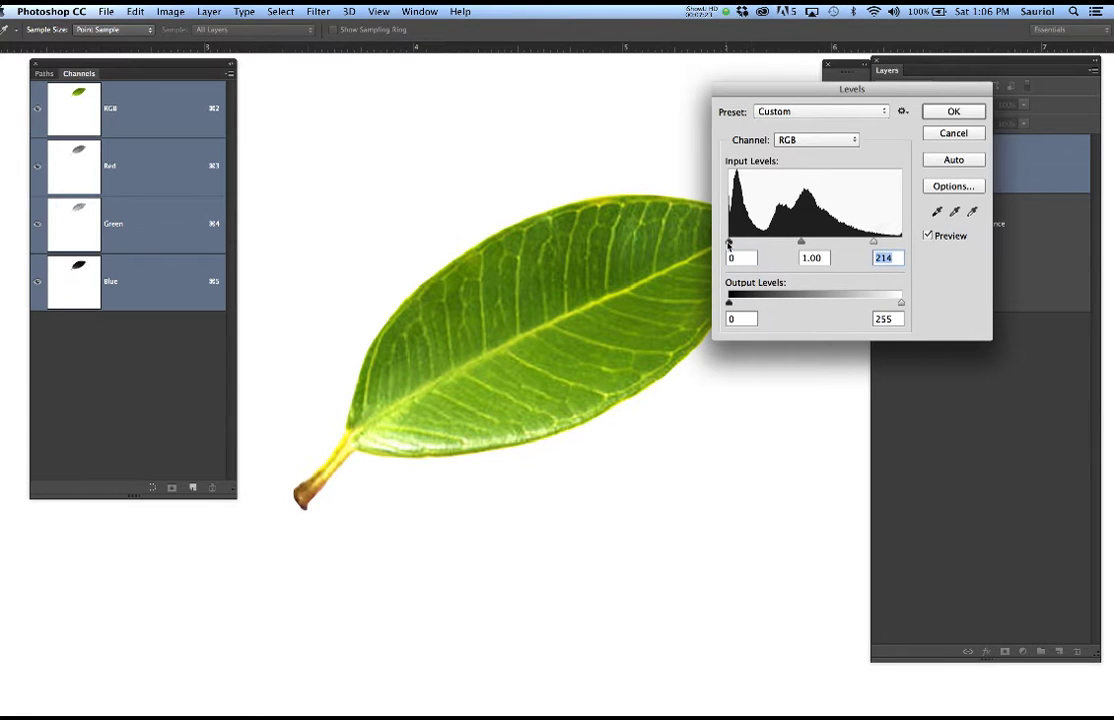
{"action": "left_click_drag", "start_coordinate": [729, 243], "coordinate": [740, 243]}
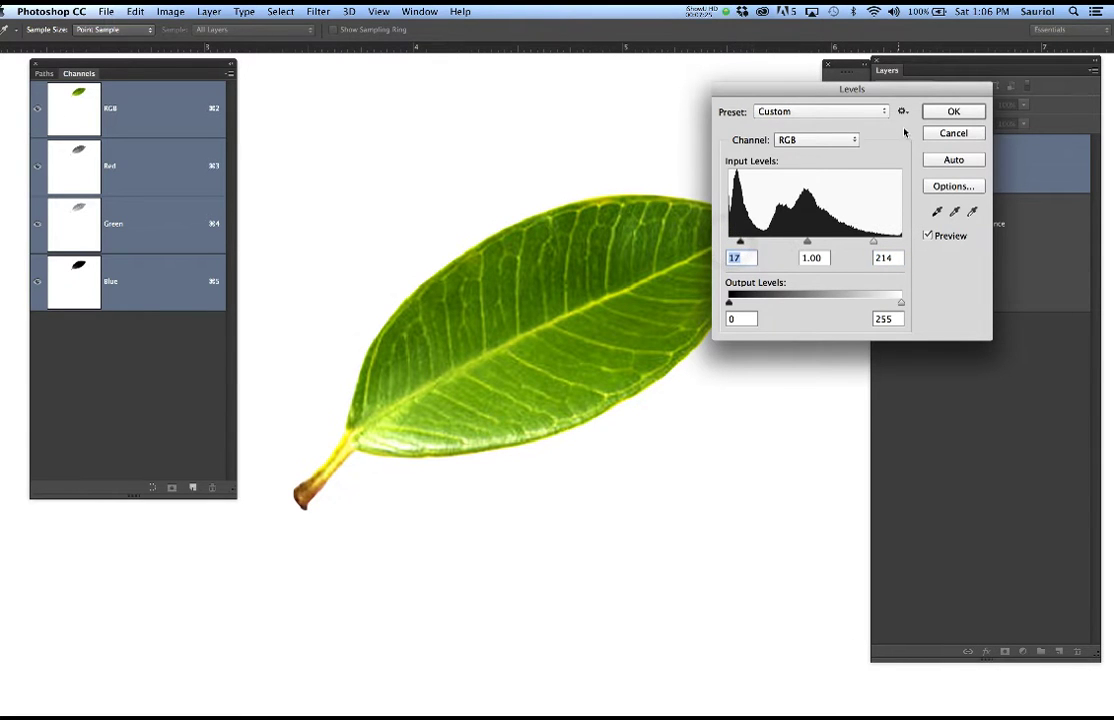
{"action": "left_click", "coordinate": [952, 112]}
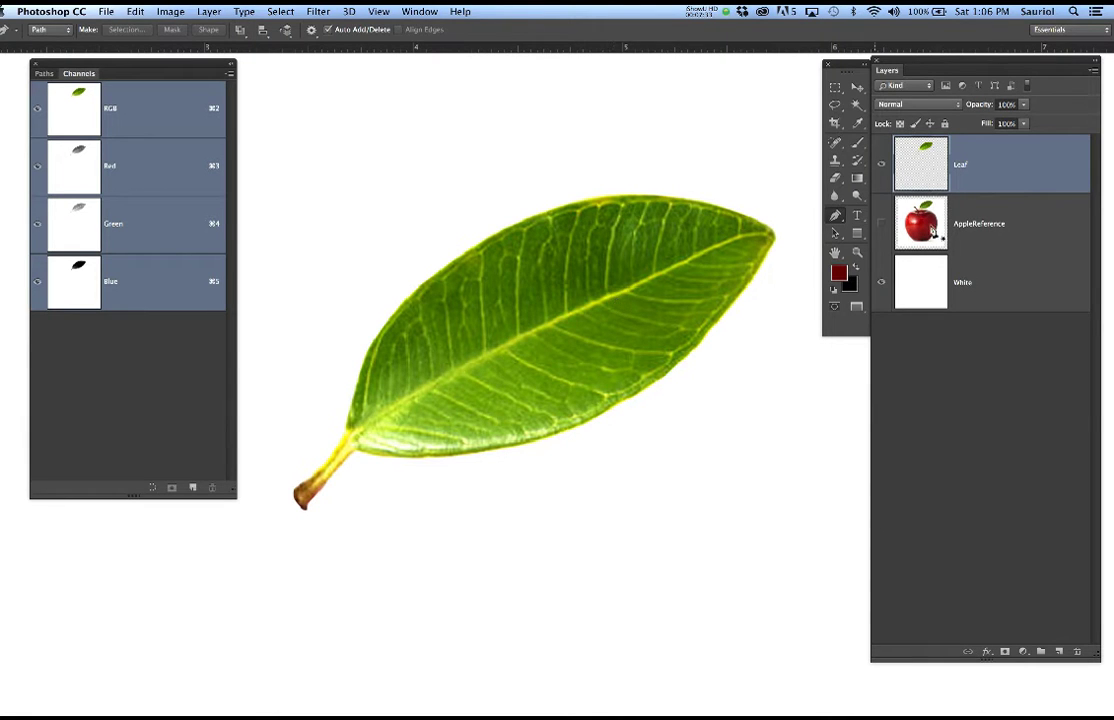
Load the Leaf layer's outline as a selection and check it by briefly hiding the layer.
{"action": "left_click", "coordinate": [925, 150], "text": "super"}
{"action": "left_click", "coordinate": [881, 164]}
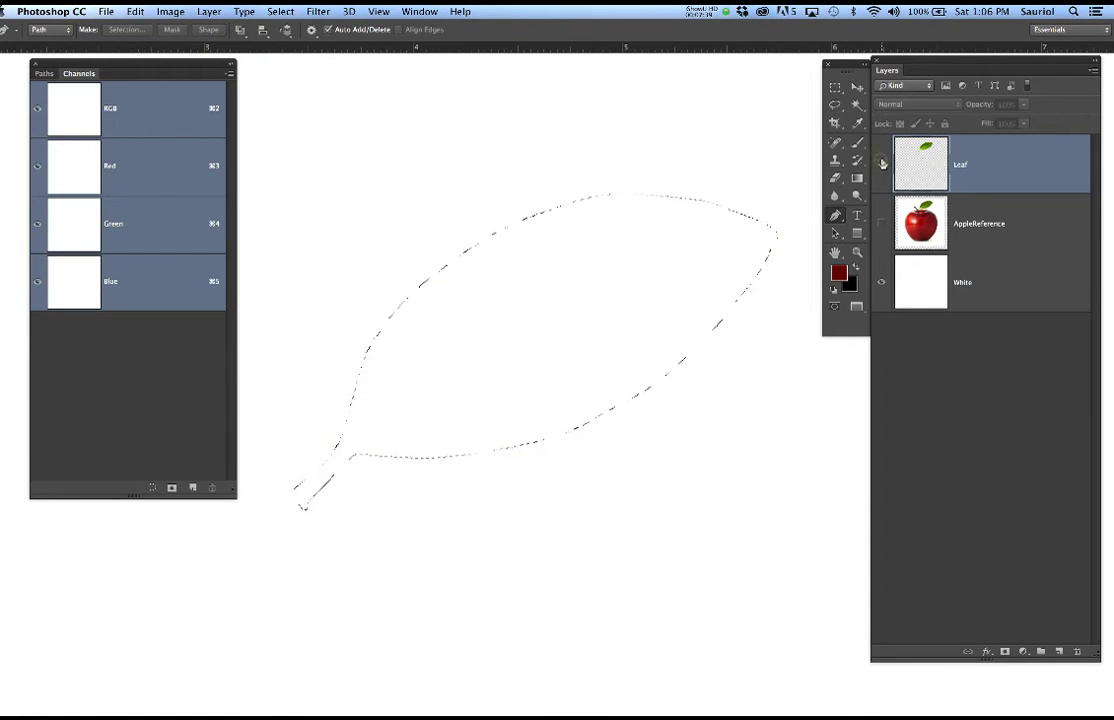
{"action": "left_click", "coordinate": [881, 164]}
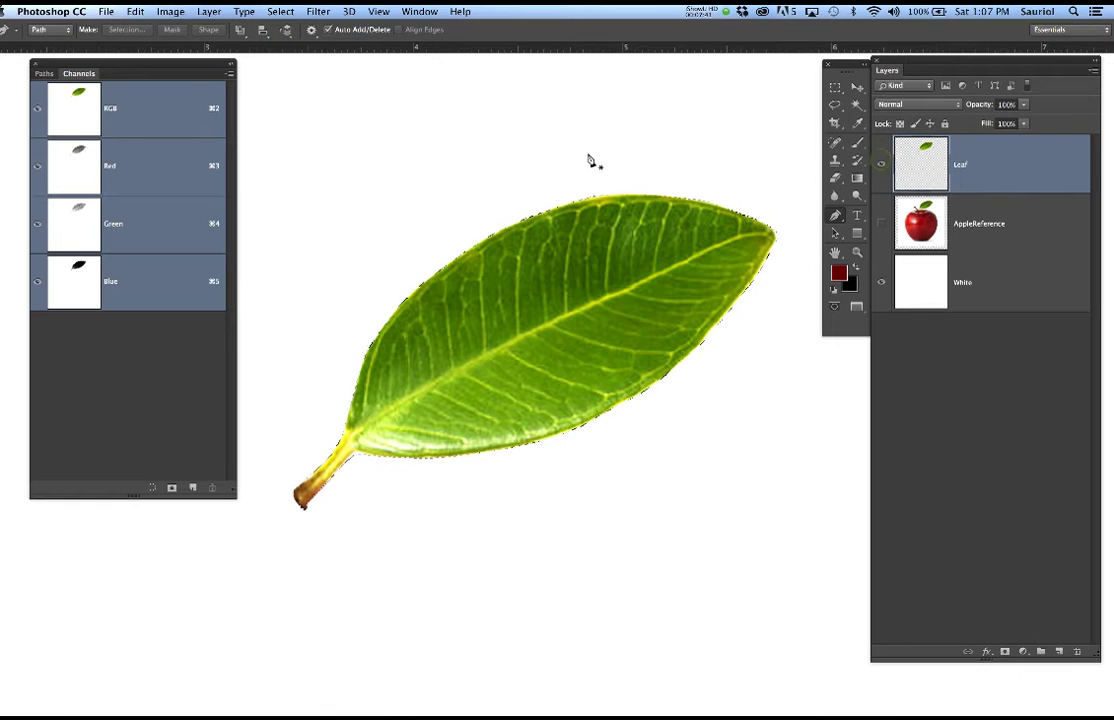
Select the leaf's veins with Color Range by sampling the yellow central vein and setting the fuzziness to 128.
{"action": "left_click", "coordinate": [281, 11]}
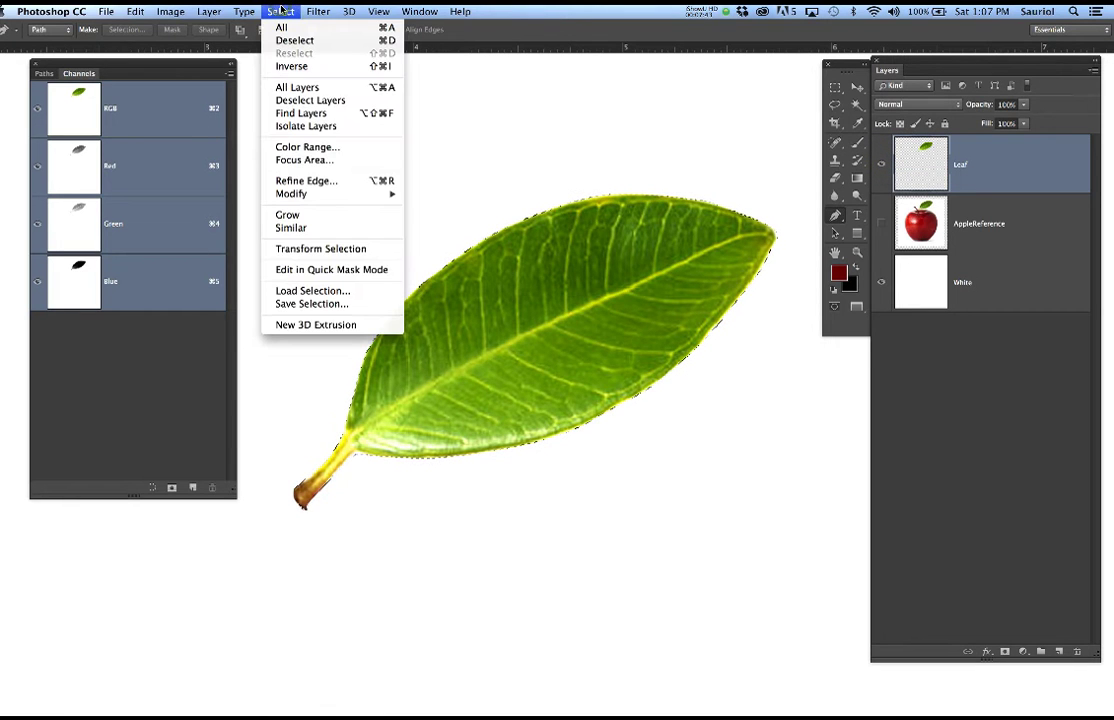
{"action": "left_click", "coordinate": [297, 148]}
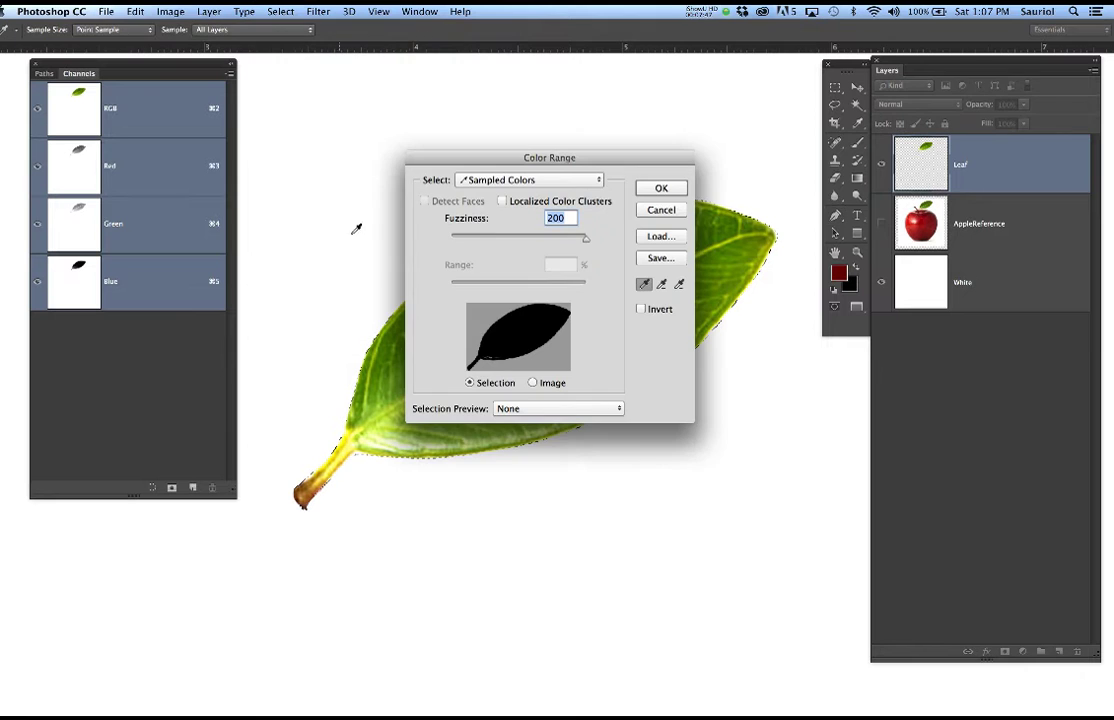
{"action": "left_click_drag", "start_coordinate": [487, 157], "coordinate": [840, 174]}
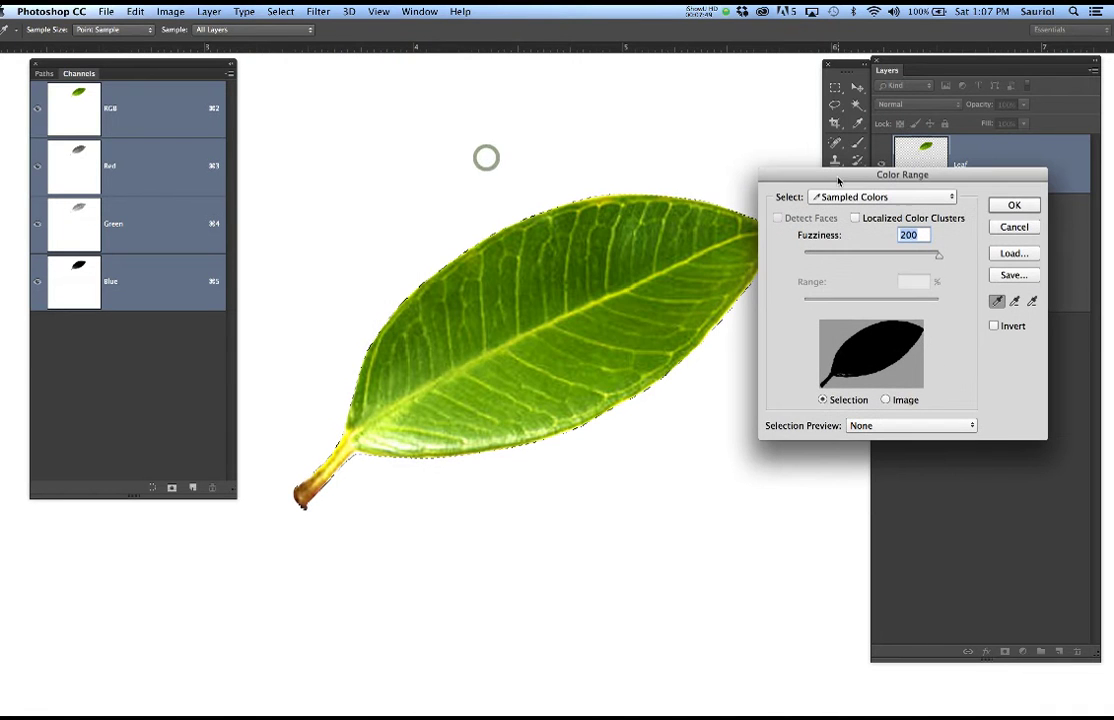
{"action": "scroll", "coordinate": [589, 290], "scroll_direction": "up", "scroll_amount": 5}
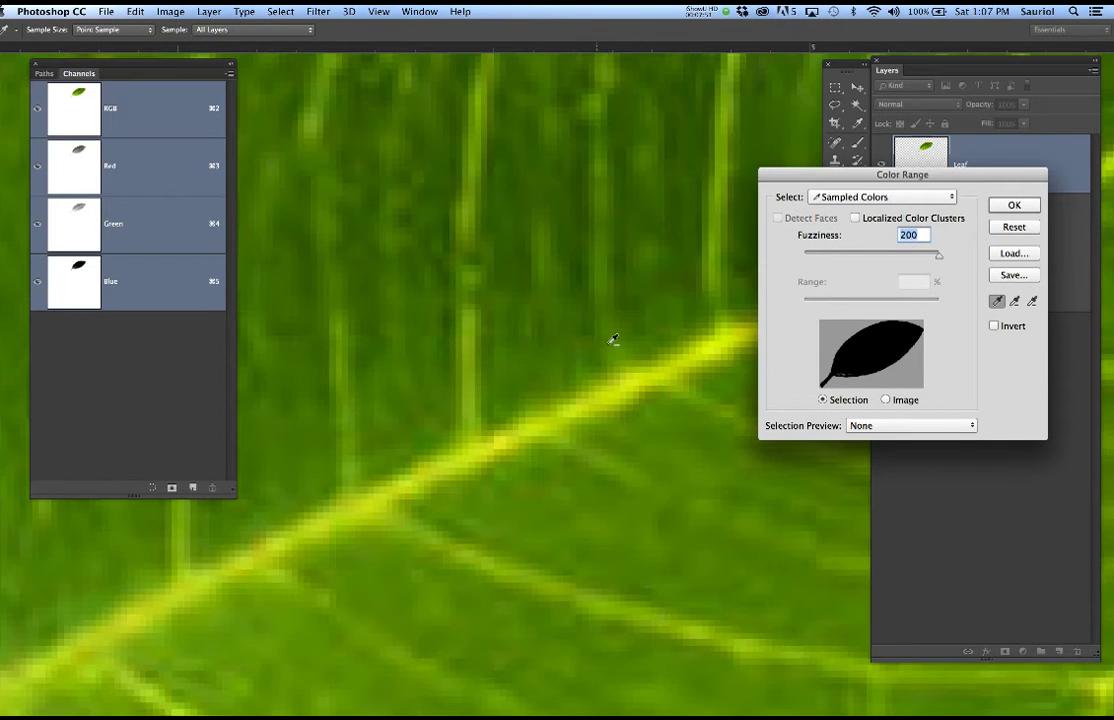
{"action": "left_click", "coordinate": [519, 433]}
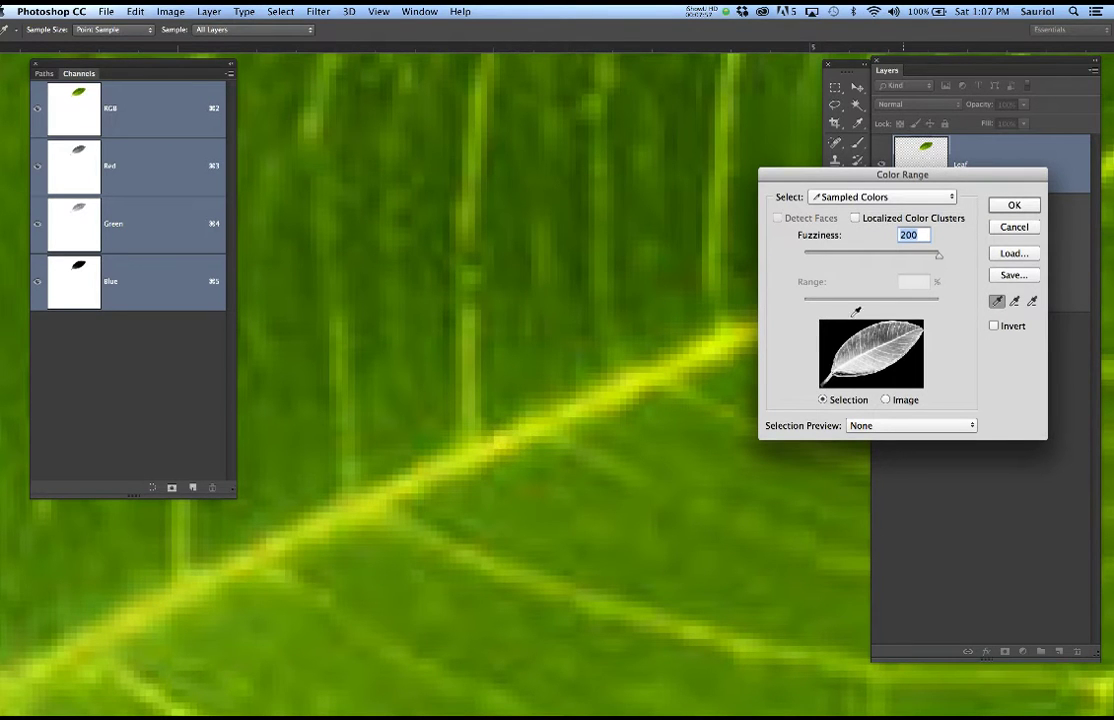
{"action": "left_click_drag", "start_coordinate": [845, 177], "coordinate": [841, 226]}
{"action": "left_click_drag", "start_coordinate": [936, 308], "coordinate": [889, 309]}
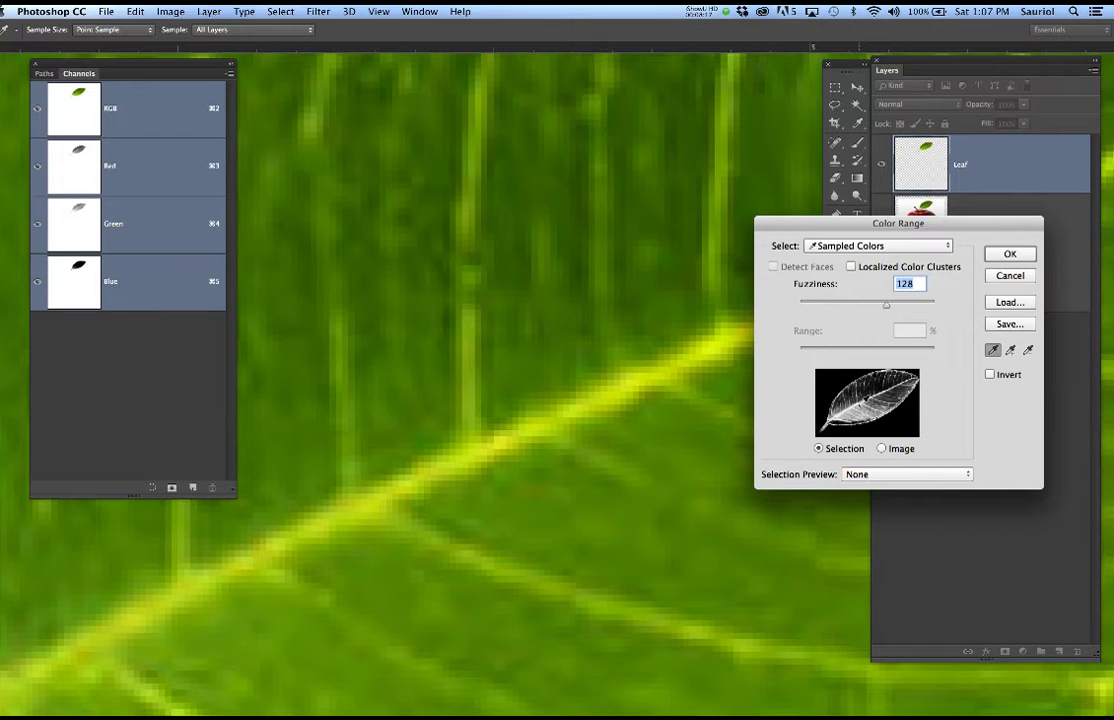
{"action": "left_click", "coordinate": [1005, 256]}
Save the vein selection as a new channel named LeafVeins and deselect it.
{"action": "key", "text": "super+minus"}
{"action": "key", "text": "super+minus"}
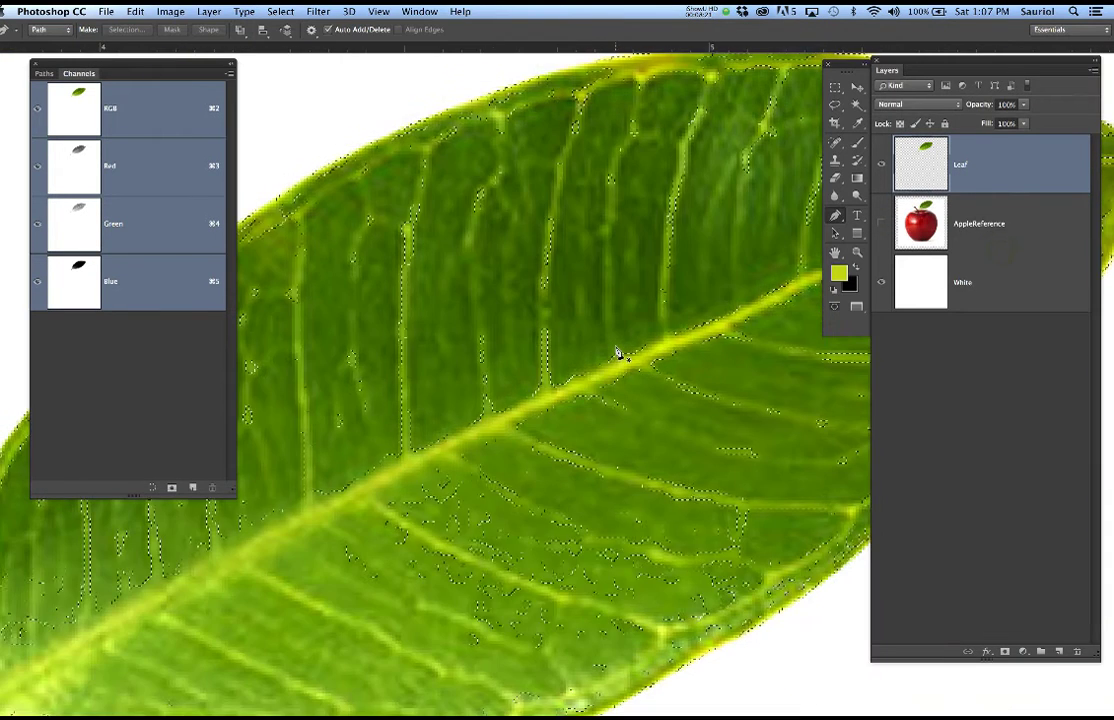
{"action": "key", "text": "super+minus"}
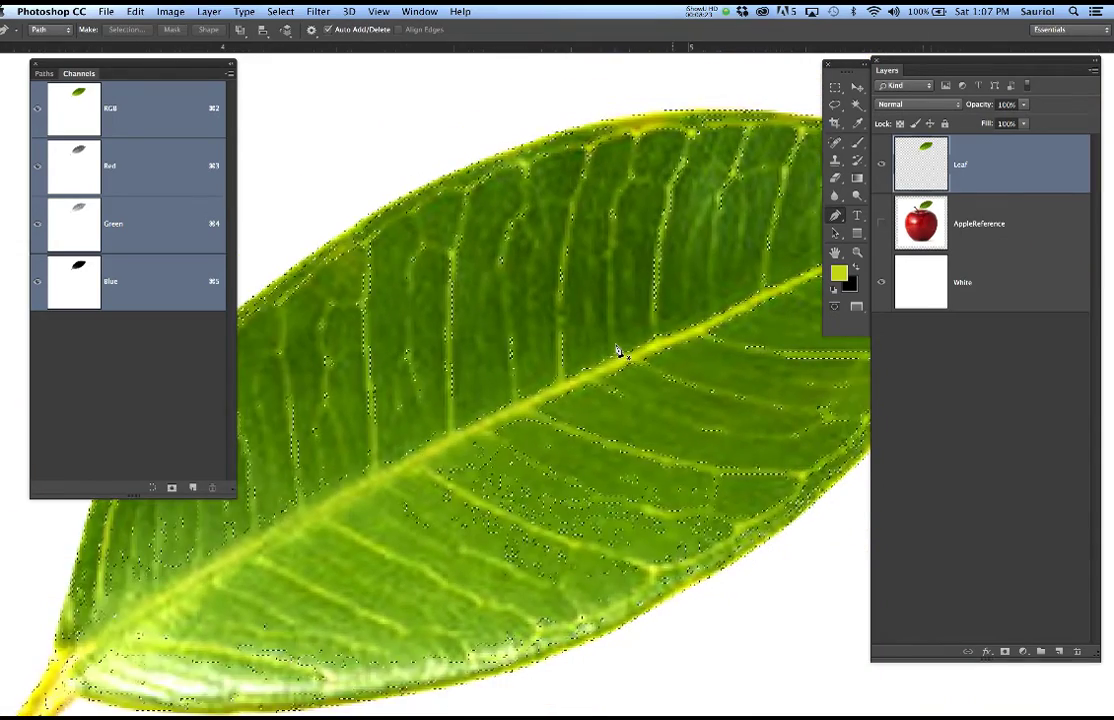
{"action": "key", "text": "super+minus"}
{"action": "key", "text": "super+minus"}
{"action": "key", "text": "super+minus"}
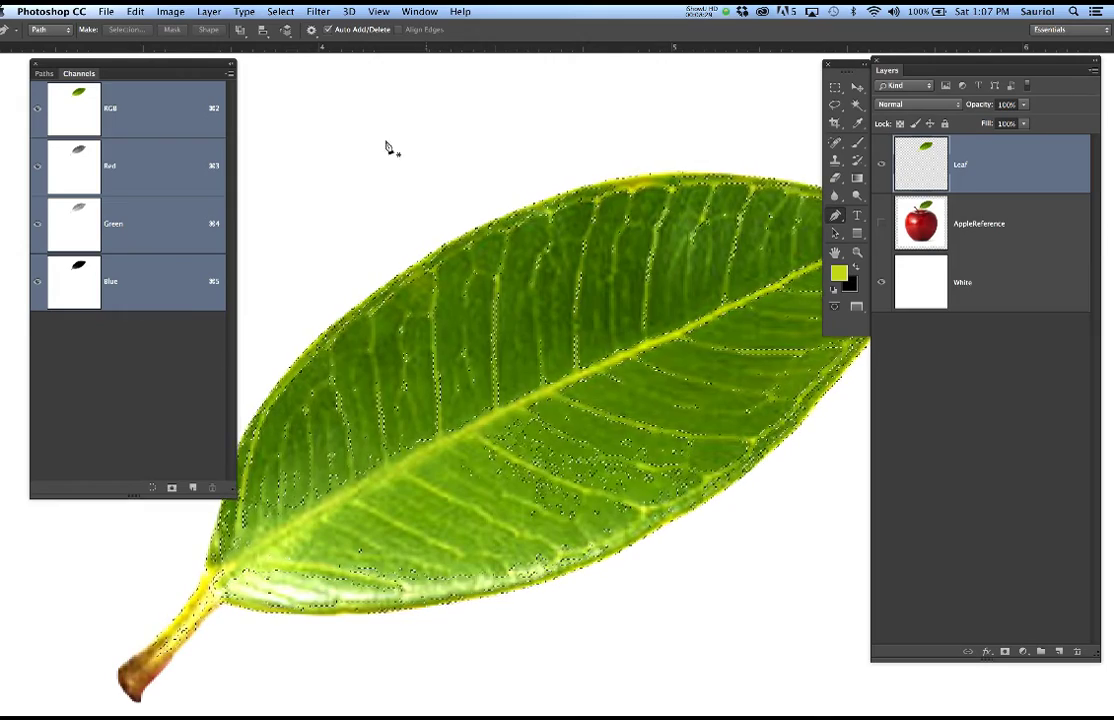
{"action": "left_click", "coordinate": [283, 11]}
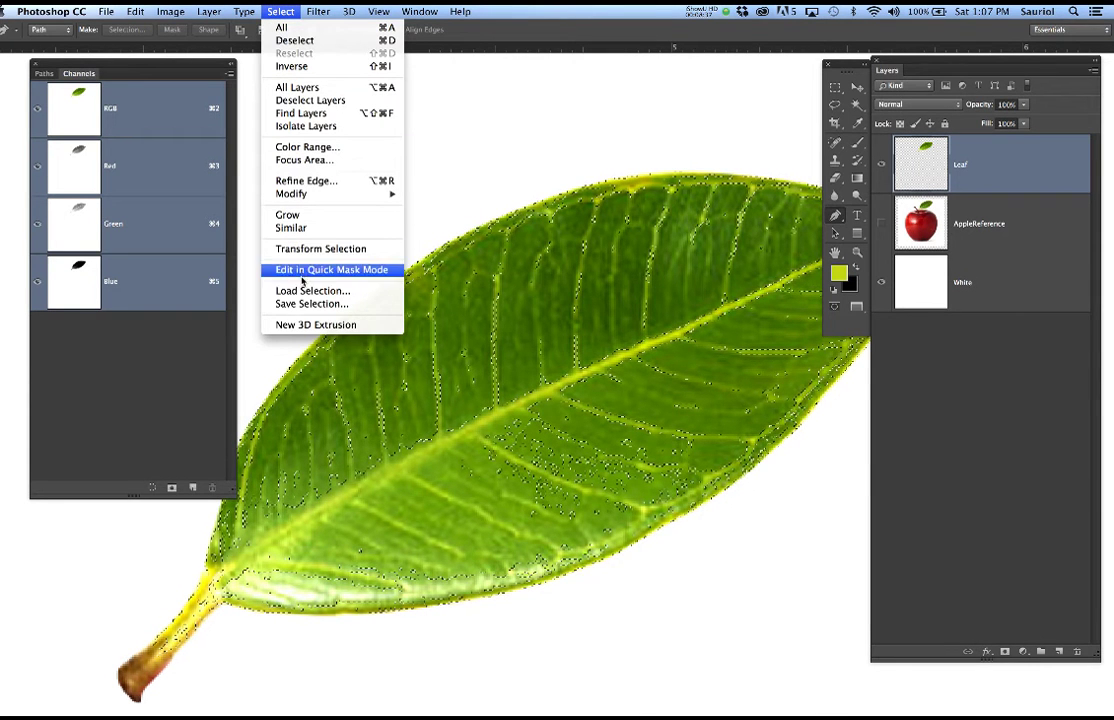
{"action": "left_click", "coordinate": [330, 304]}
{"action": "type", "text": "Leaf"}
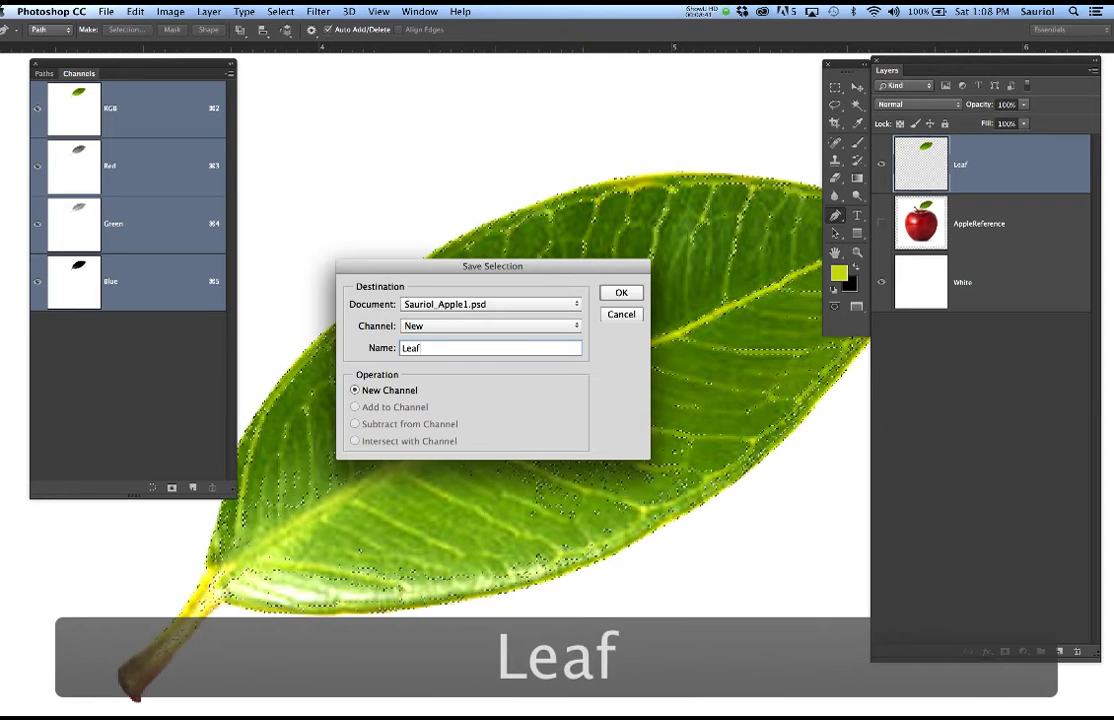
{"action": "type", "text": "V"}
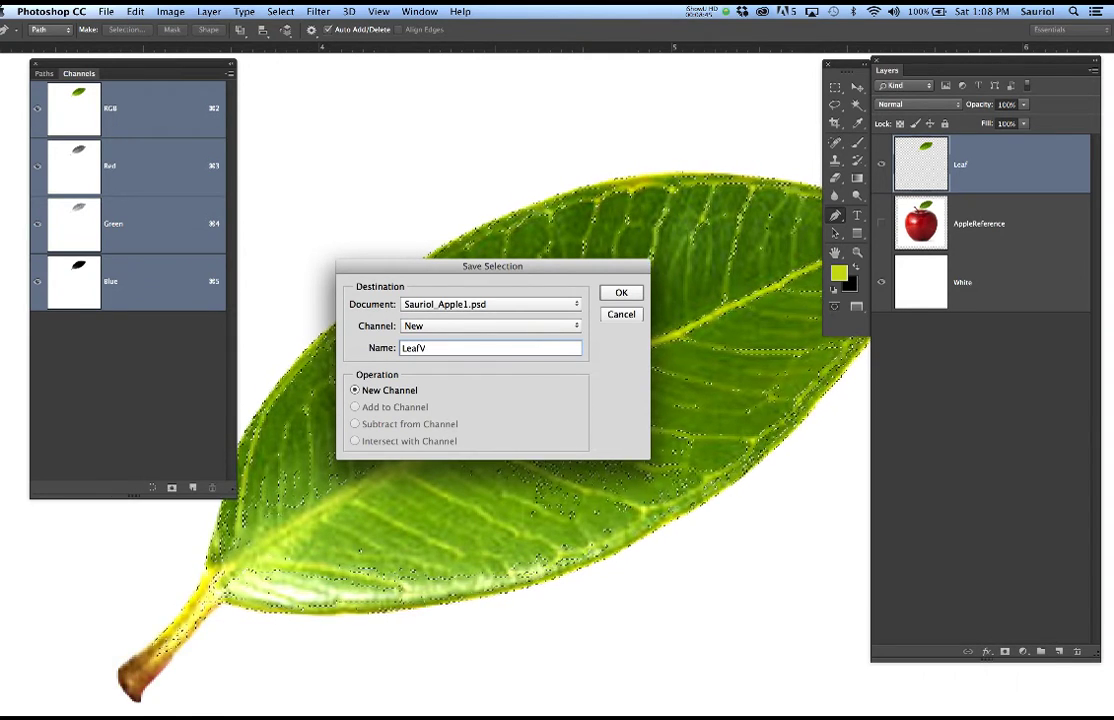
{"action": "type", "text": "eins"}
{"action": "left_click", "coordinate": [621, 292]}
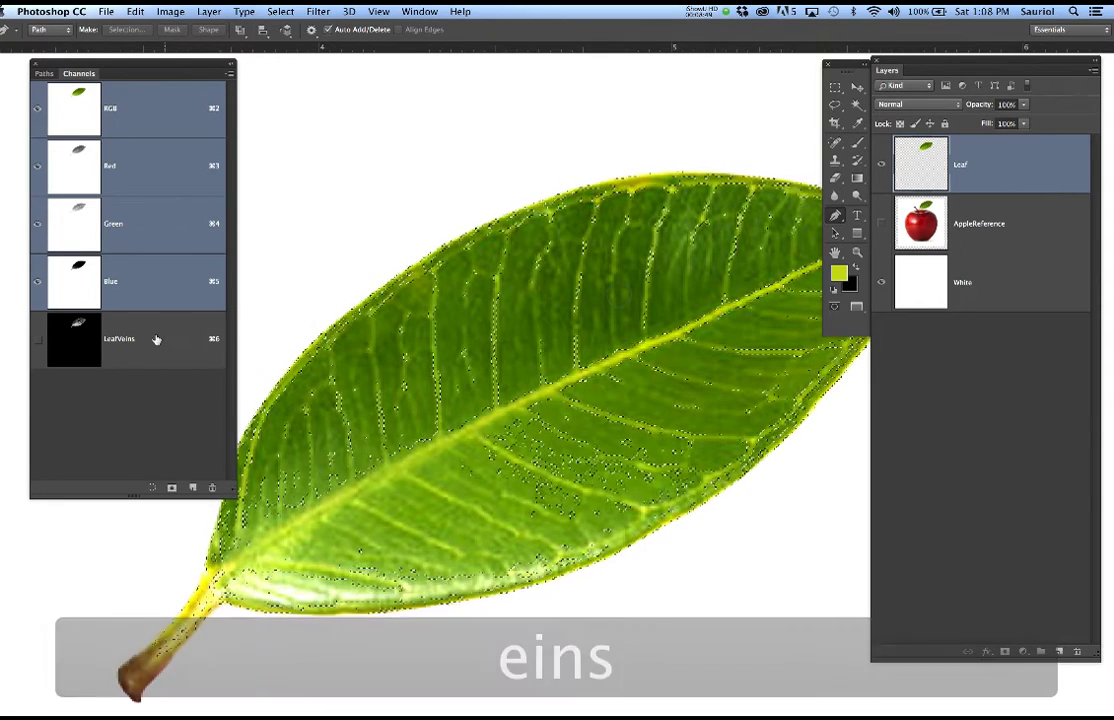
{"action": "key", "text": "super+d"}
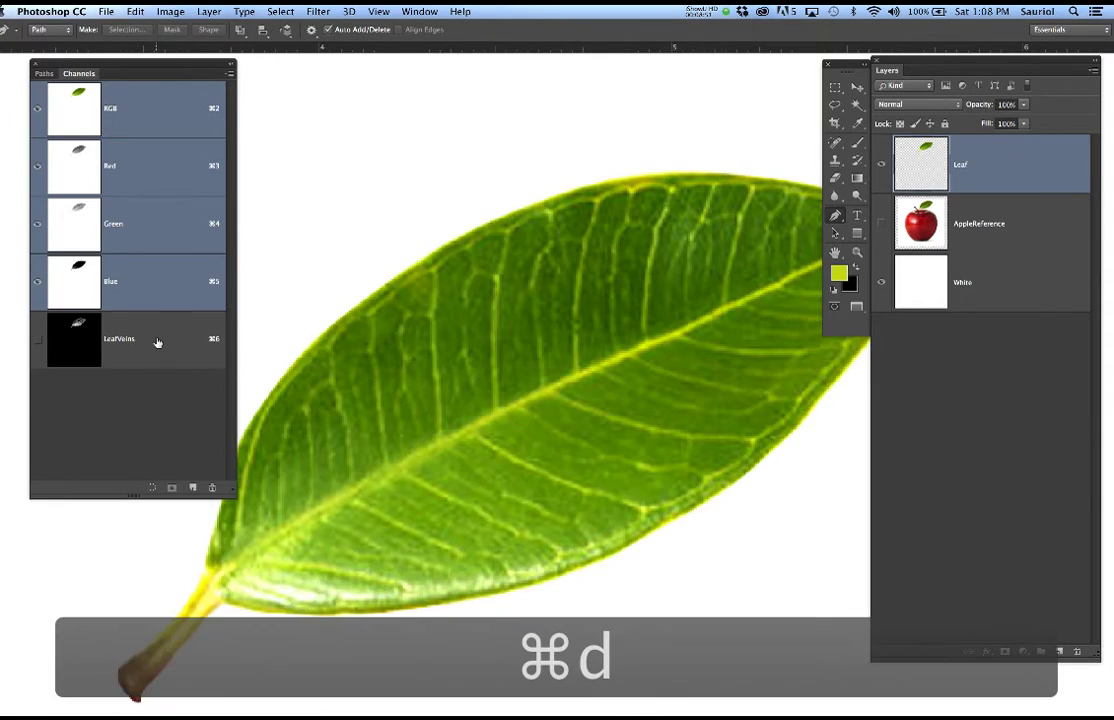
Darken the LeafVeins channel with Levels, setting the input black point to 24.
{"action": "left_click", "coordinate": [118, 344]}
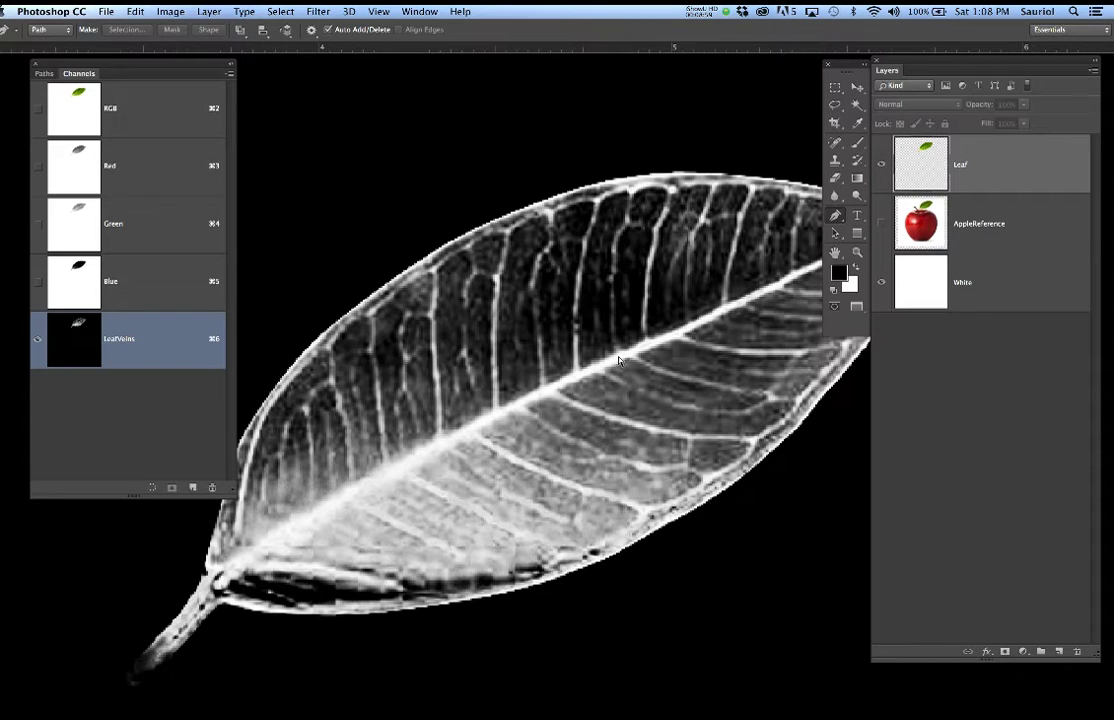
{"action": "left_click", "coordinate": [165, 339]}
{"action": "key", "text": "super+l"}
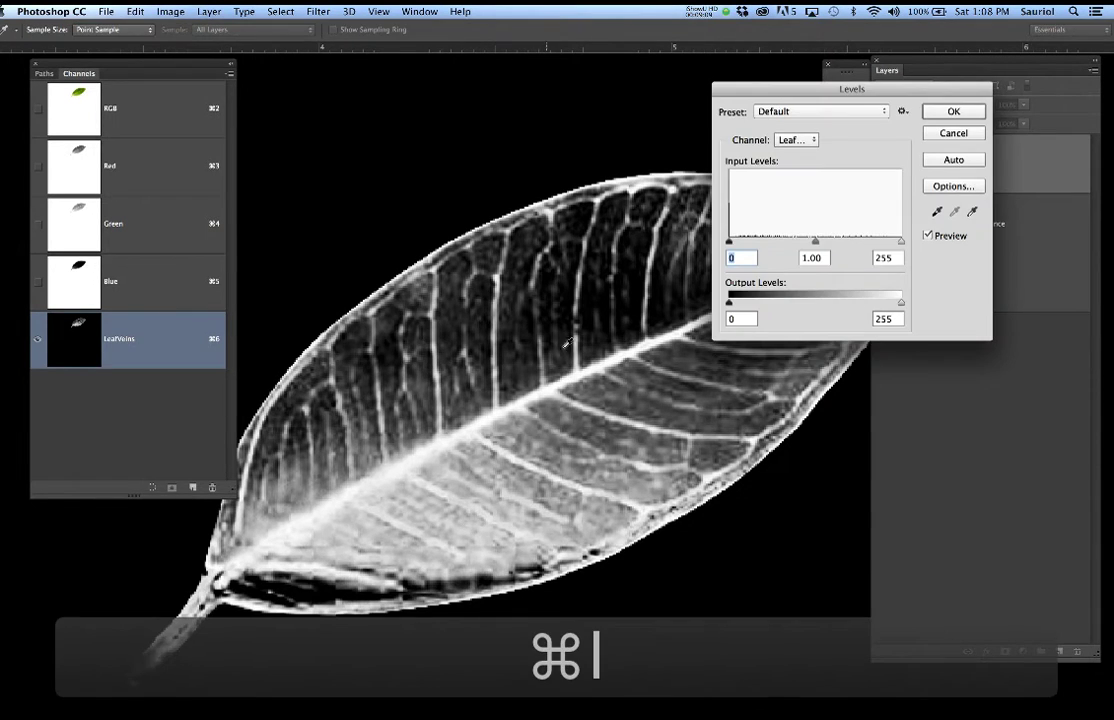
{"action": "mouse_move", "coordinate": [729, 242]}
{"action": "left_mouse_down"}
{"action": "mouse_move", "coordinate": [766, 250]}
{"action": "mouse_move", "coordinate": [741, 256]}
{"action": "left_mouse_up"}
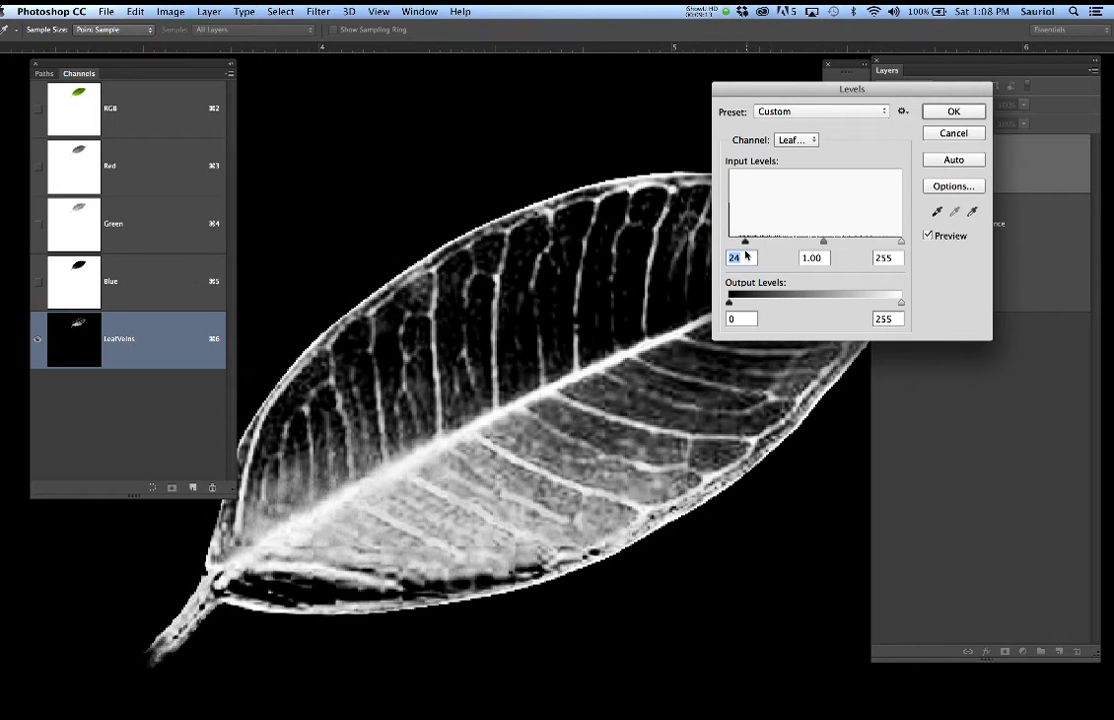
{"action": "left_click", "coordinate": [949, 112]}
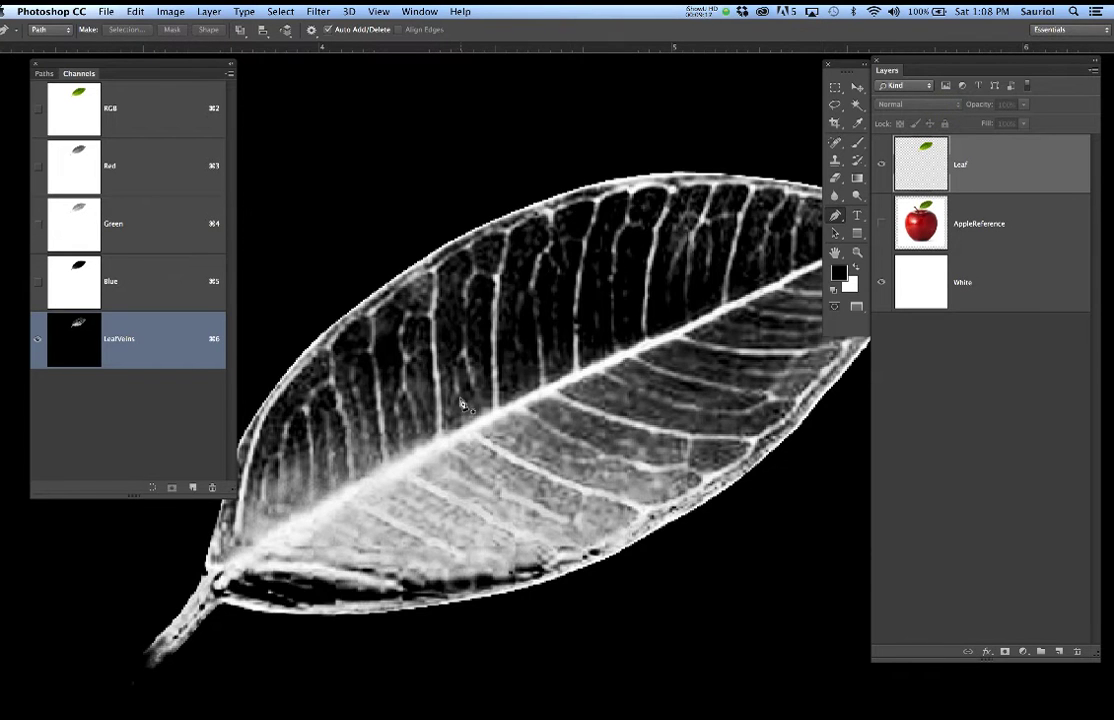
Lasso the stem and the pale lower part of the leaf in the LeafVeins channel and feather the selection by 15 pixels.
{"action": "scroll", "coordinate": [455, 407], "scroll_direction": "down", "scroll_amount": 2}
{"action": "scroll", "coordinate": [465, 405], "scroll_direction": "down", "scroll_amount": 1}
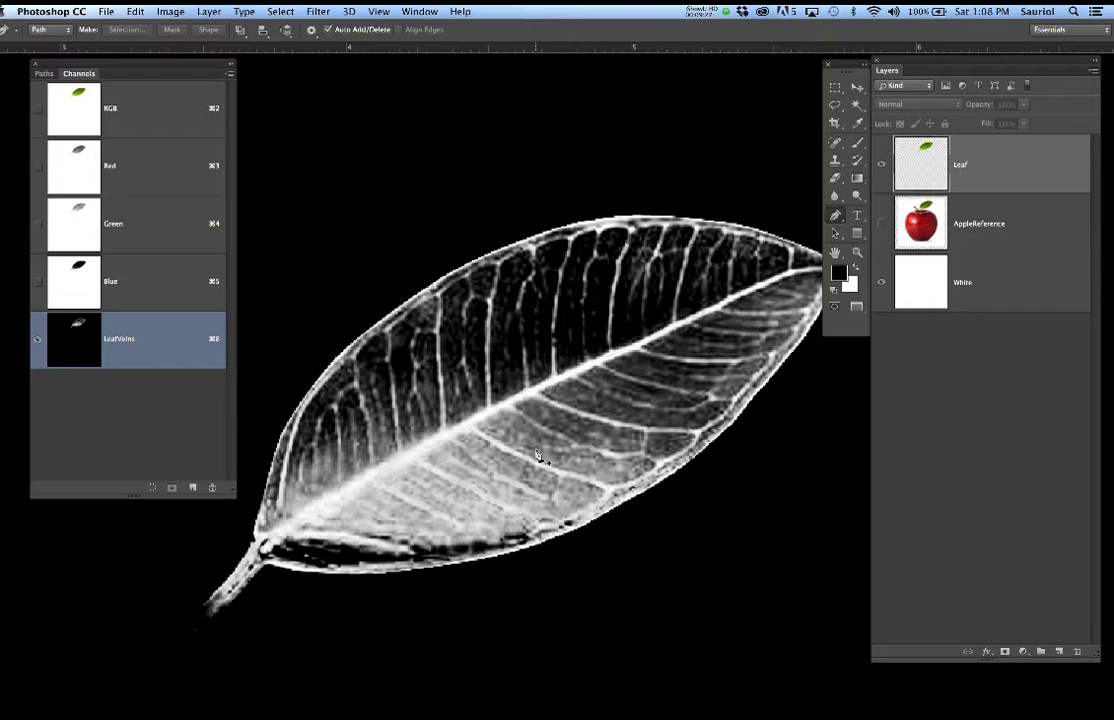
{"action": "key", "text": "l"}
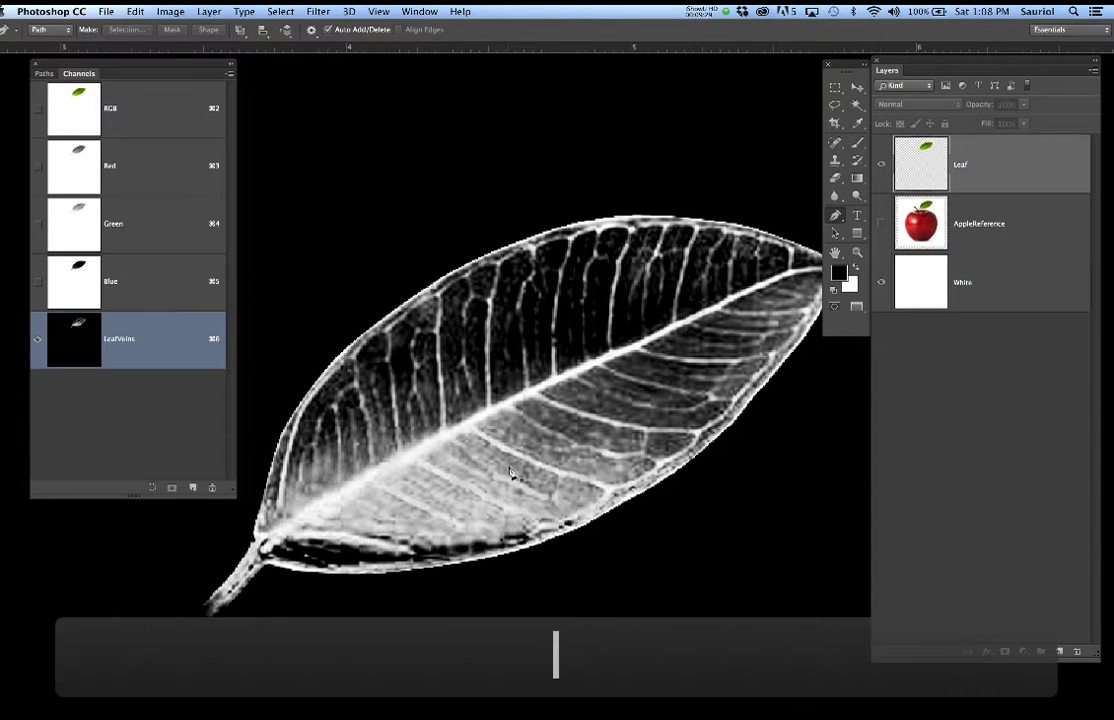
{"action": "mouse_move", "coordinate": [257, 489]}
{"action": "left_mouse_down"}
{"action": "mouse_move", "coordinate": [441, 379]}
{"action": "mouse_move", "coordinate": [501, 364]}
{"action": "mouse_move", "coordinate": [603, 401]}
{"action": "mouse_move", "coordinate": [670, 470]}
{"action": "mouse_move", "coordinate": [628, 536]}
{"action": "mouse_move", "coordinate": [523, 591]}
{"action": "mouse_move", "coordinate": [524, 601]}
{"action": "mouse_move", "coordinate": [397, 609]}
{"action": "mouse_move", "coordinate": [283, 589]}
{"action": "mouse_move", "coordinate": [202, 639]}
{"action": "mouse_move", "coordinate": [191, 598]}
{"action": "mouse_move", "coordinate": [262, 470]}
{"action": "left_mouse_up"}
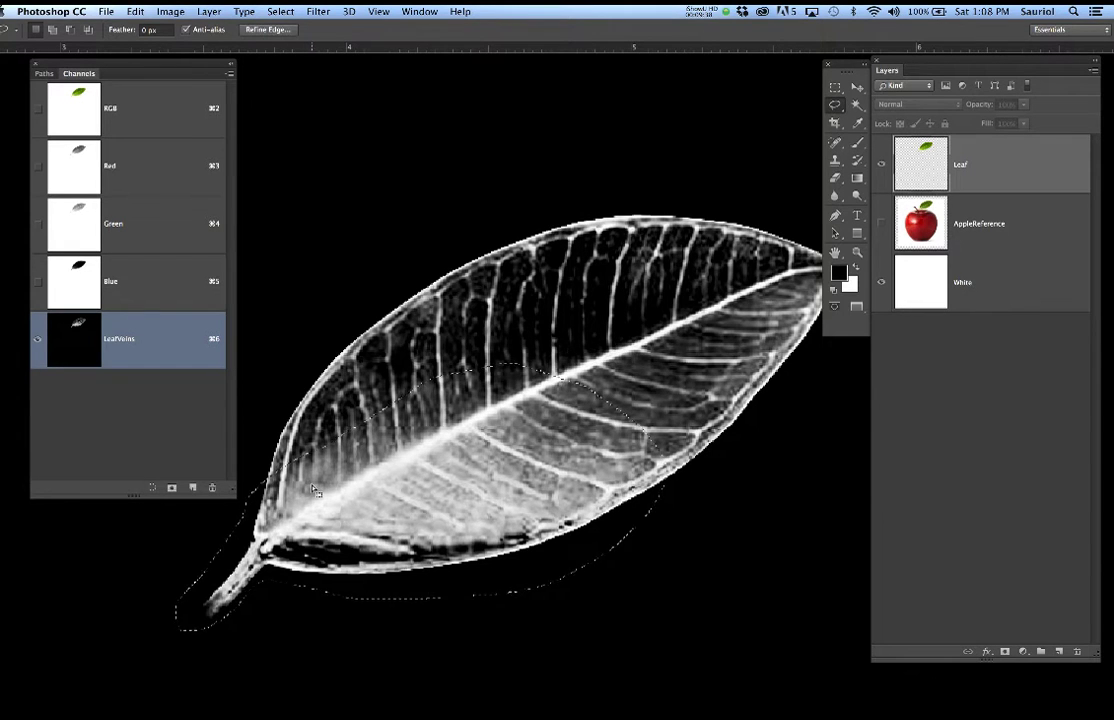
{"action": "left_click", "coordinate": [280, 11]}
{"action": "mouse_move", "coordinate": [387, 194]}
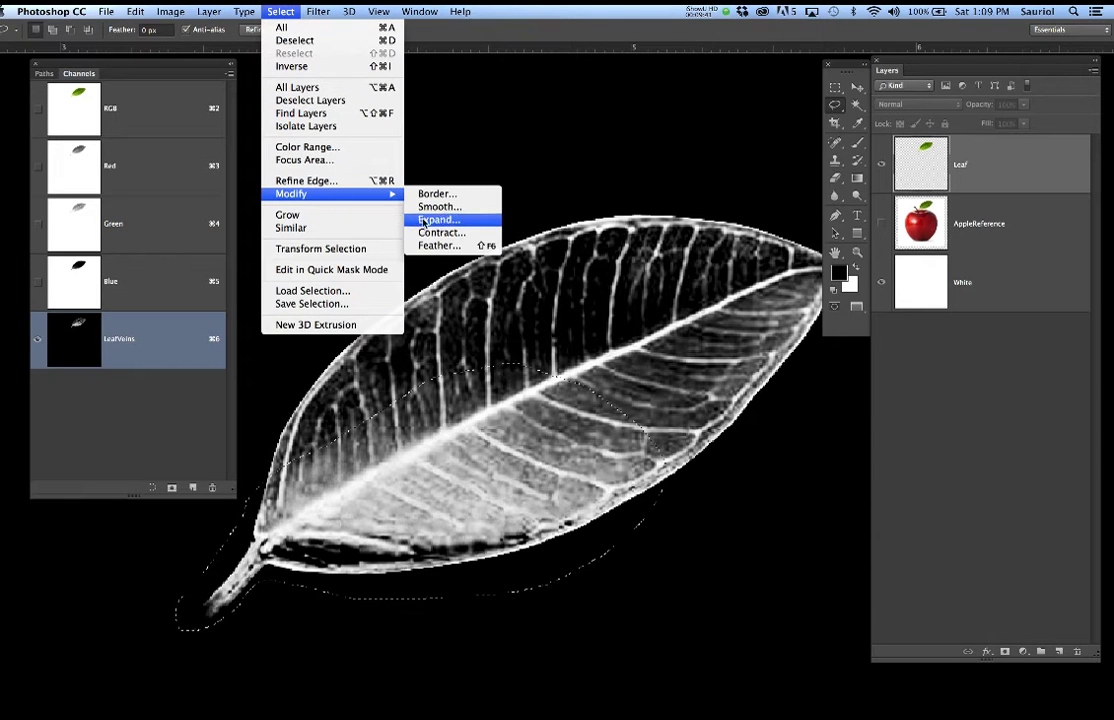
{"action": "left_click", "coordinate": [440, 245]}
{"action": "type", "text": "15"}
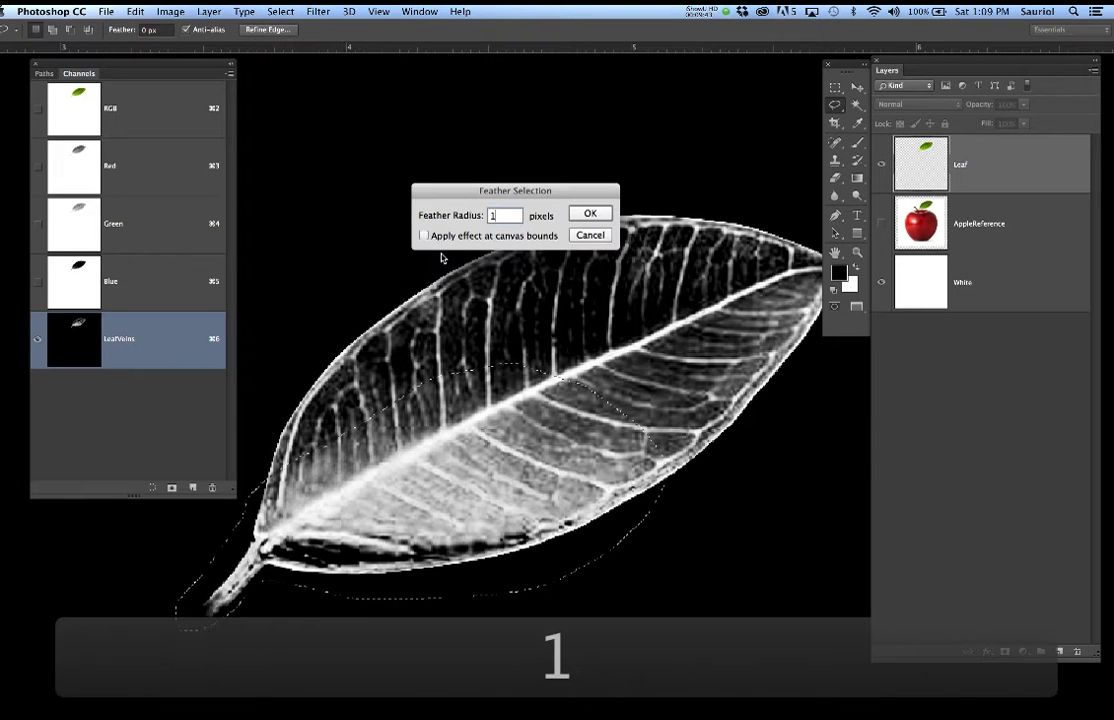
{"action": "key", "text": "Return"}
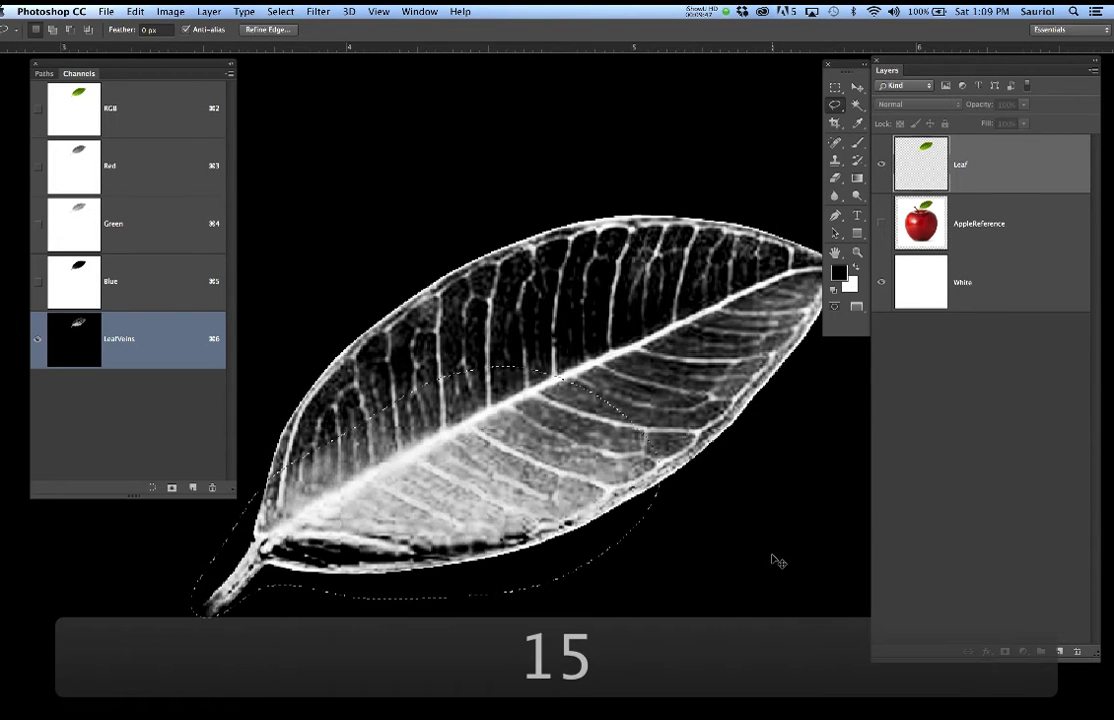
Increase the selected area's contrast with Levels, setting the input black point to 136 and white point to 243, and deselect it.
{"action": "key", "text": "super+l"}
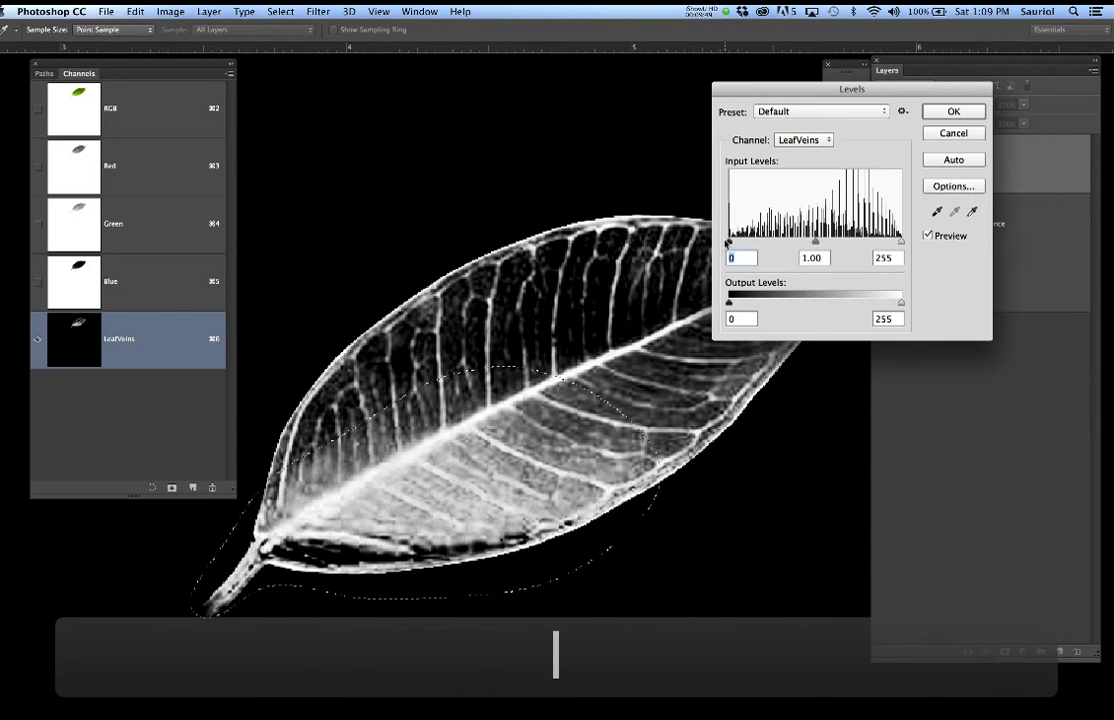
{"action": "left_click_drag", "start_coordinate": [727, 242], "coordinate": [818, 258]}
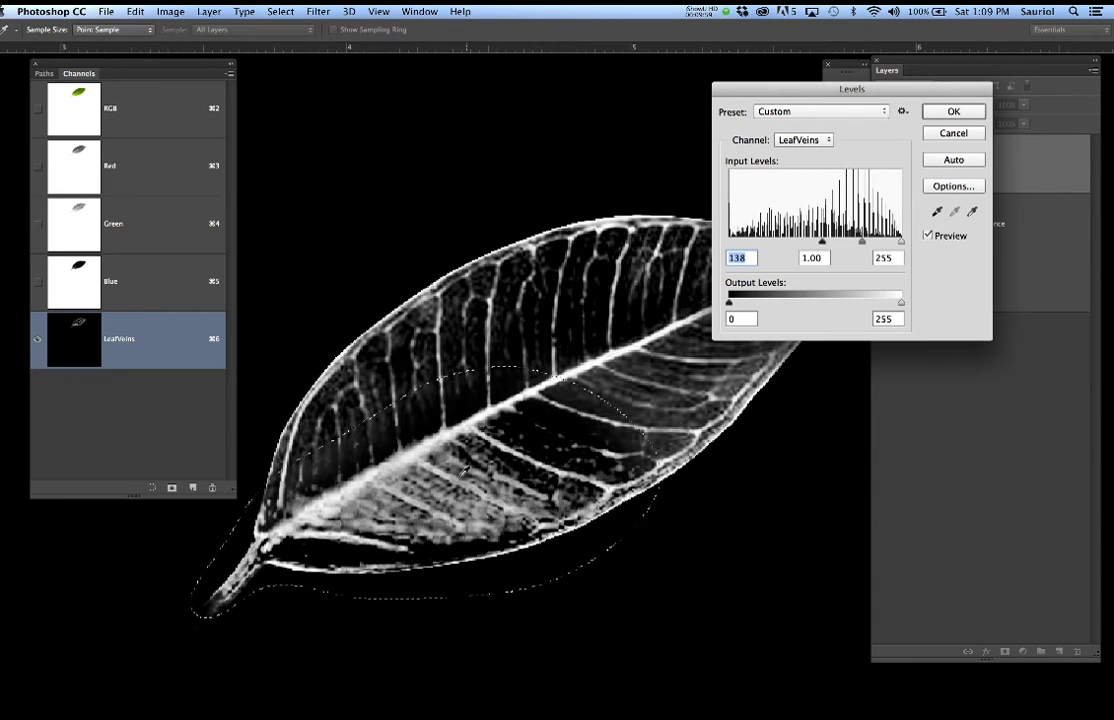
{"action": "left_click_drag", "start_coordinate": [904, 246], "coordinate": [893, 245]}
{"action": "left_click_drag", "start_coordinate": [823, 247], "coordinate": [821, 247]}
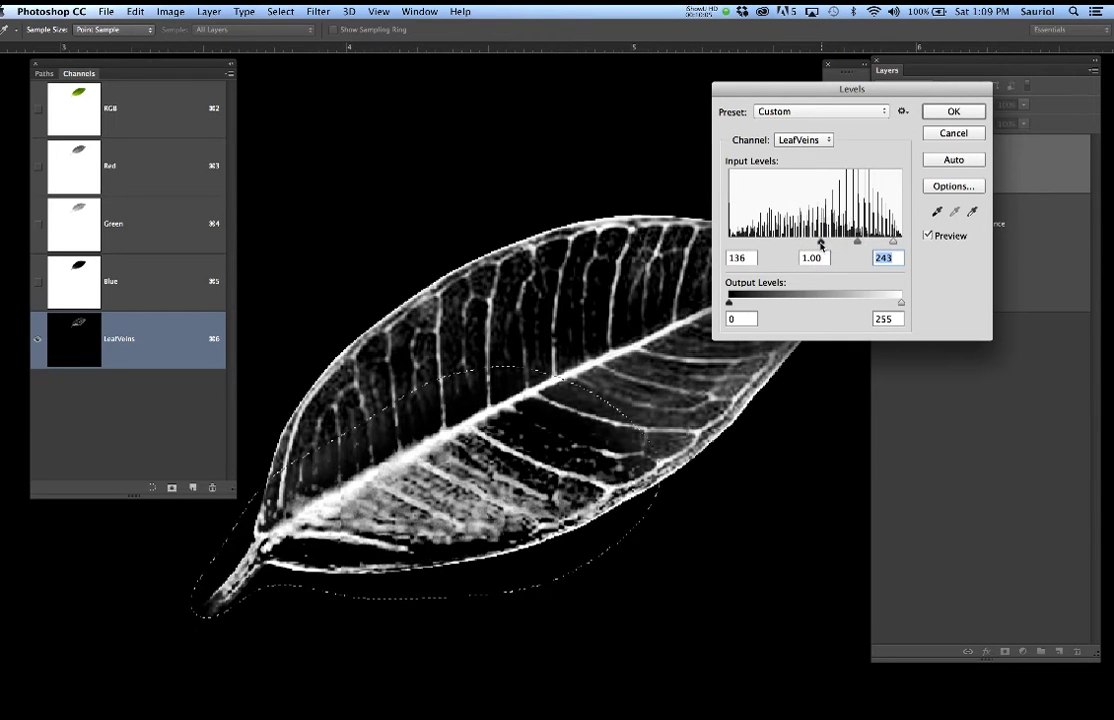
{"action": "left_click", "coordinate": [928, 111]}
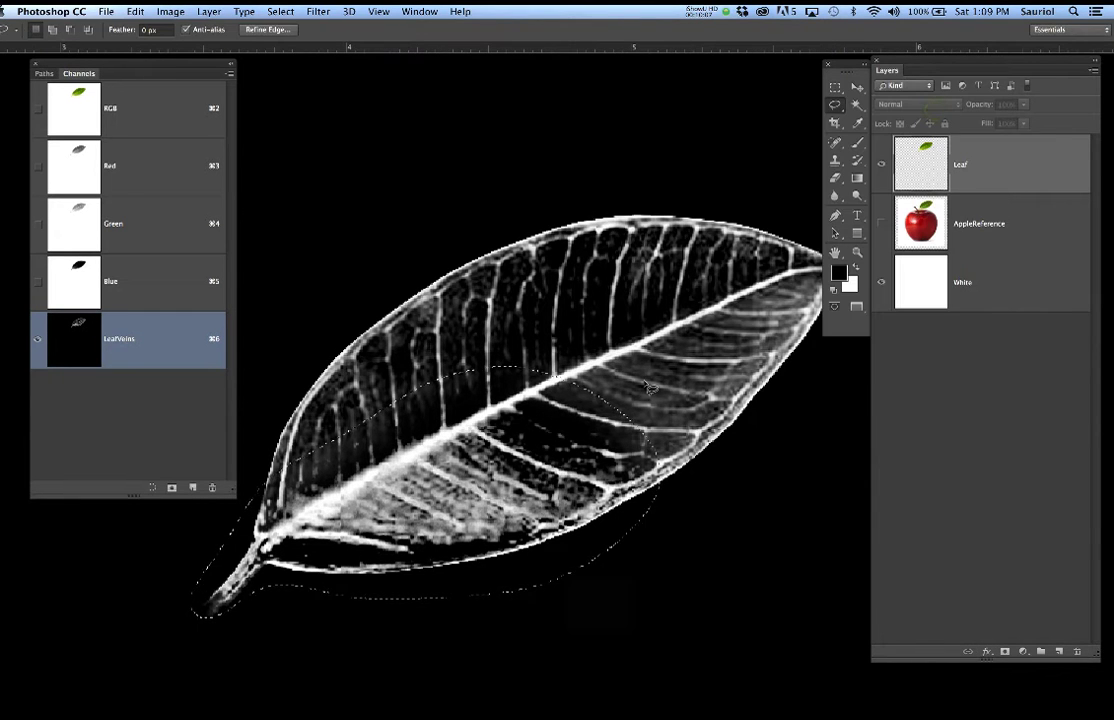
{"action": "key", "text": "super+d"}
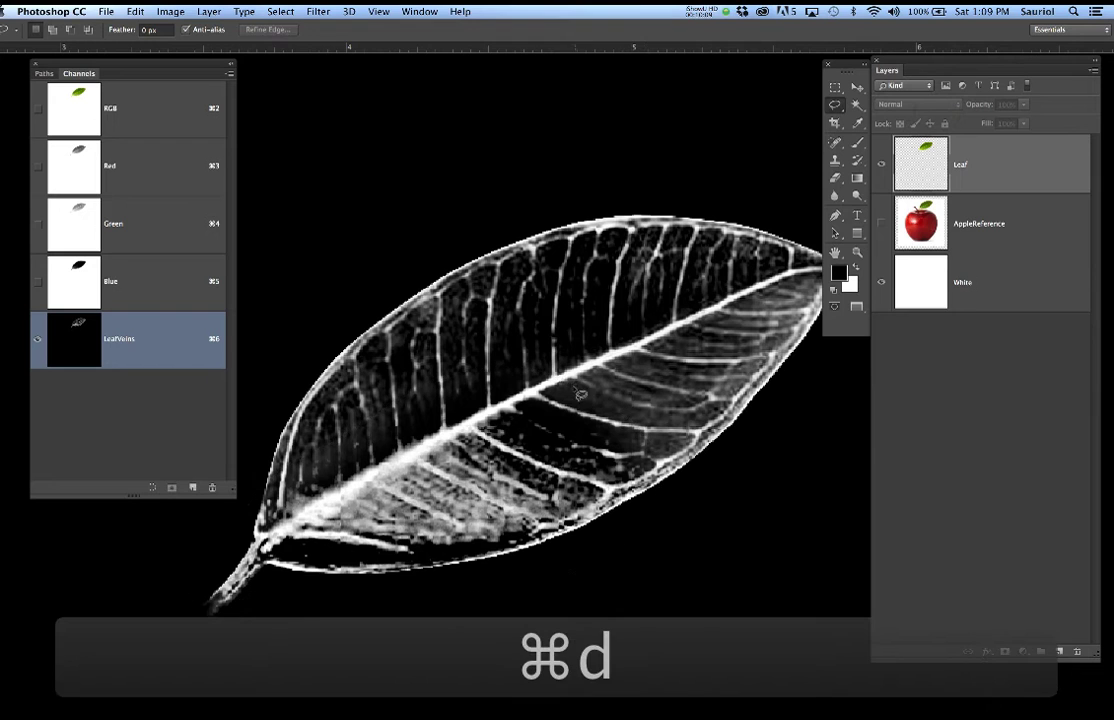
Save the document and return to the full-colour RGB composite view.
{"action": "key", "text": "super+s"}
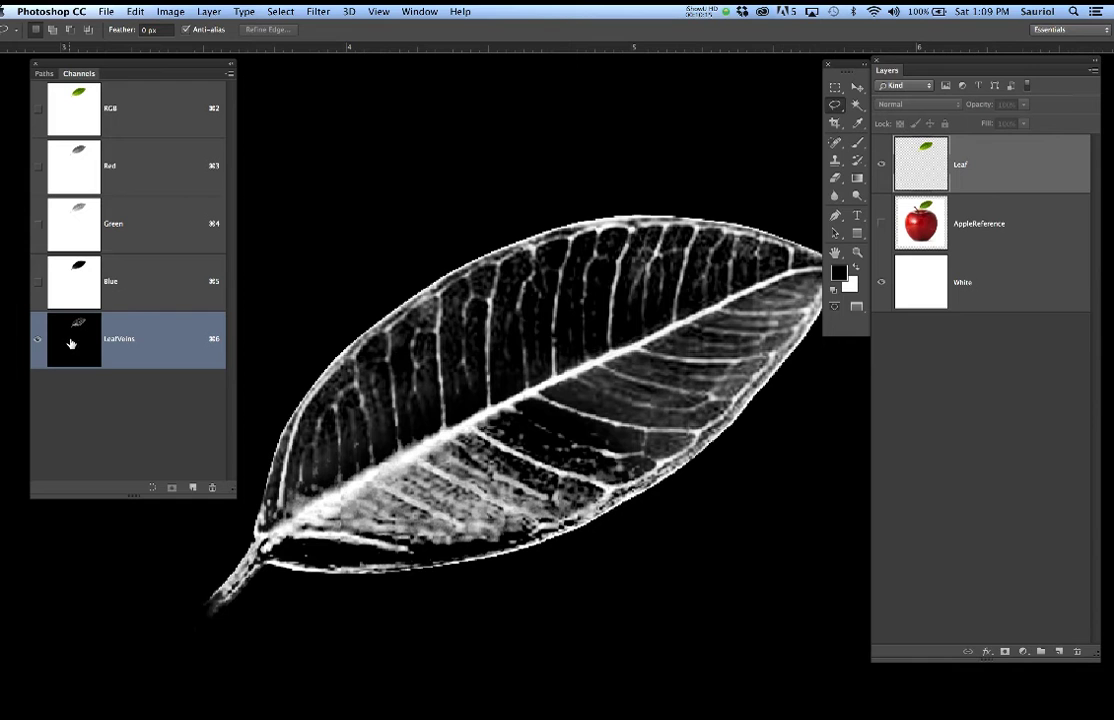
{"action": "left_click", "coordinate": [152, 107]}
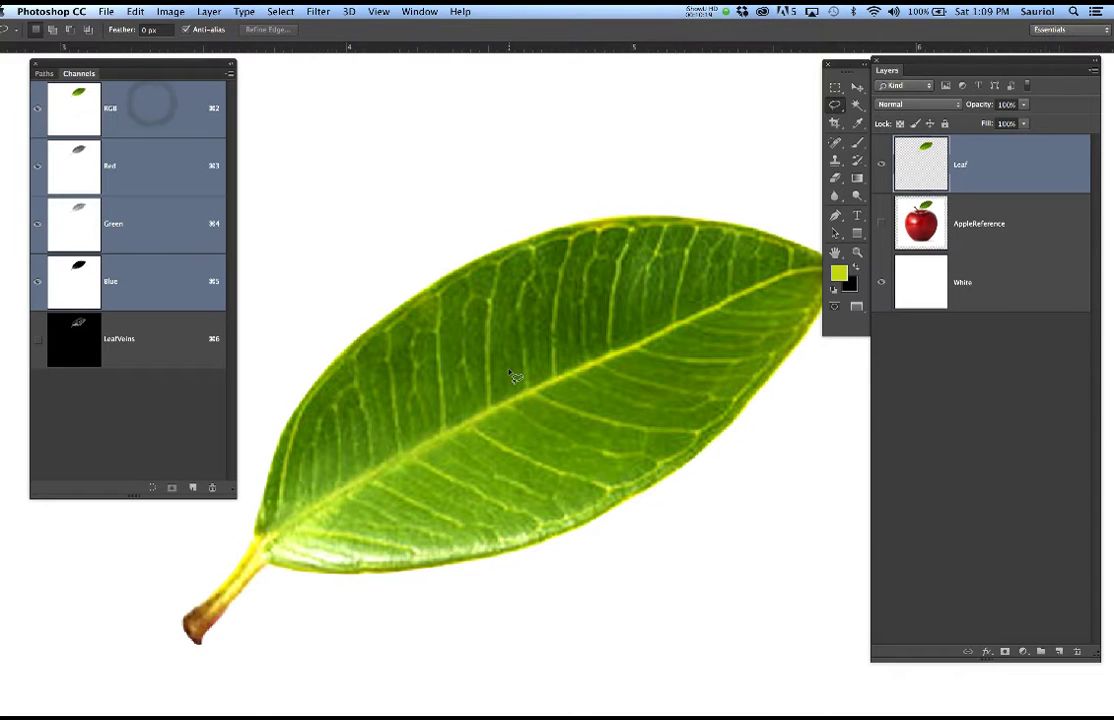
{"action": "scroll", "coordinate": [512, 373], "scroll_direction": "down", "scroll_amount": 1}
{"action": "scroll", "coordinate": [512, 373], "scroll_direction": "down", "scroll_amount": 4}
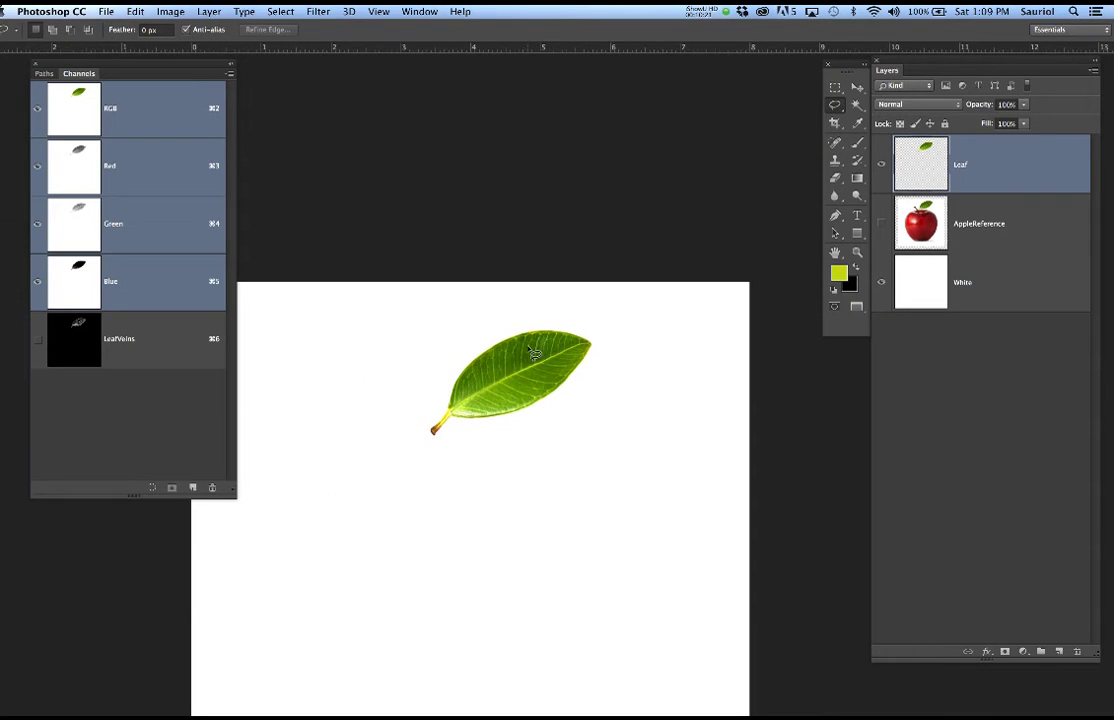
Hide the Leaf layer and rename it LeafReference, saving the document.
{"action": "left_click", "coordinate": [884, 166]}
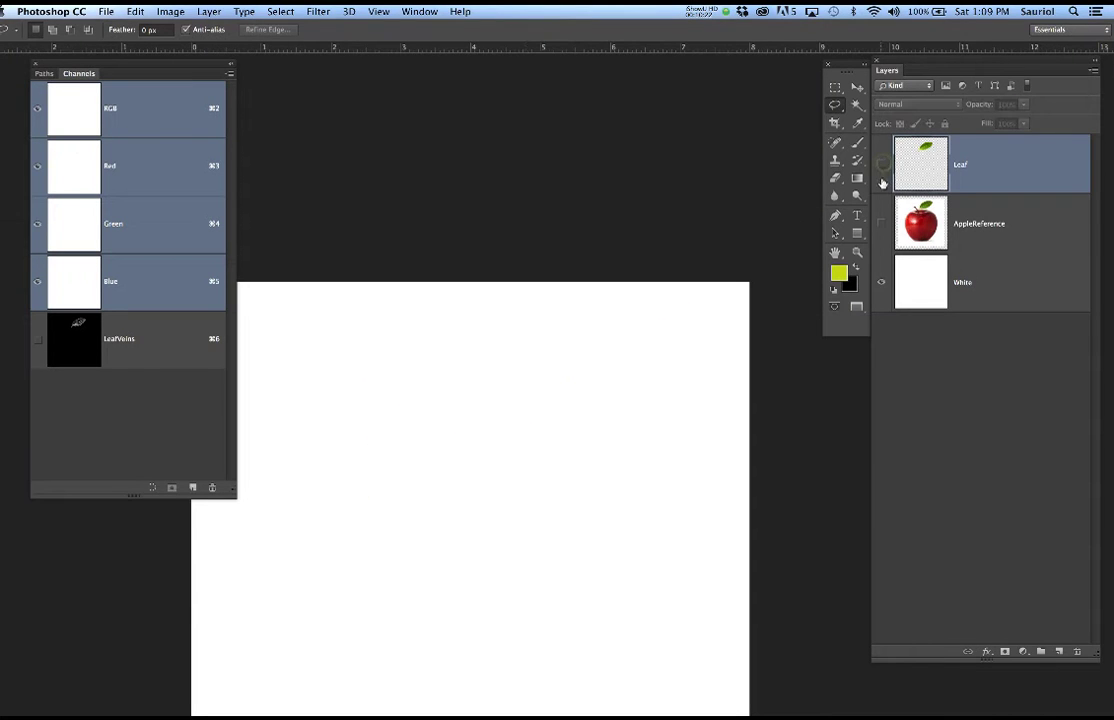
{"action": "double_click", "coordinate": [960, 165]}
{"action": "left_click", "coordinate": [972, 166]}
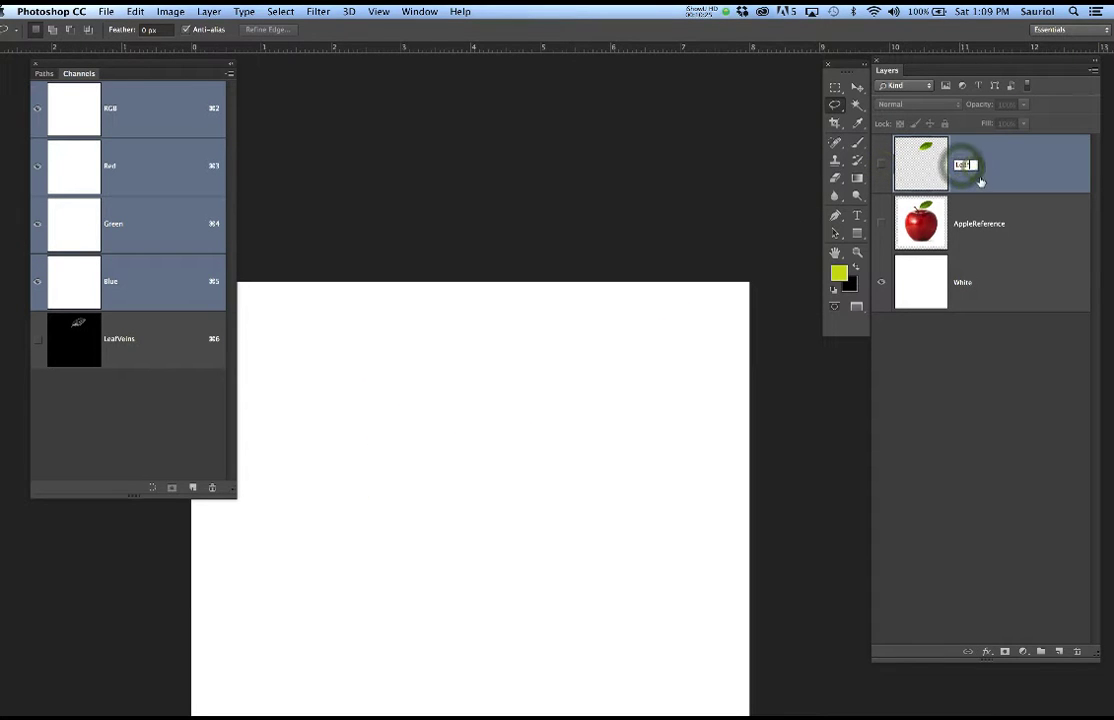
{"action": "type", "text": "RReference"}
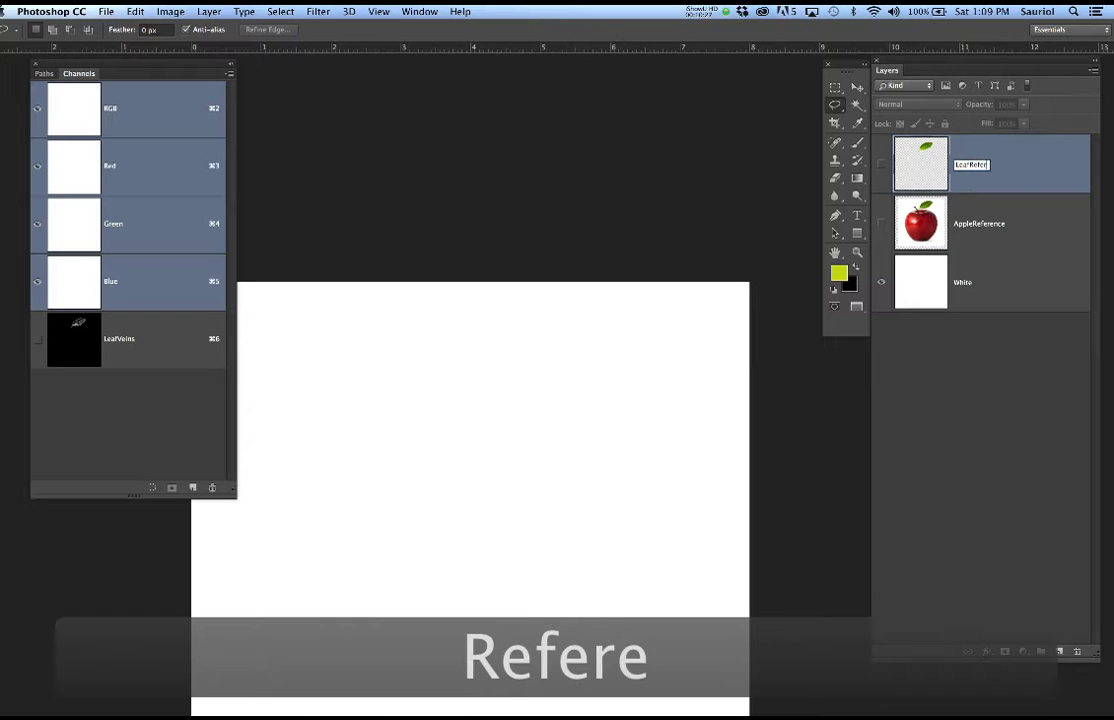
{"action": "key", "text": "Return"}
{"action": "key", "text": "super+s"}
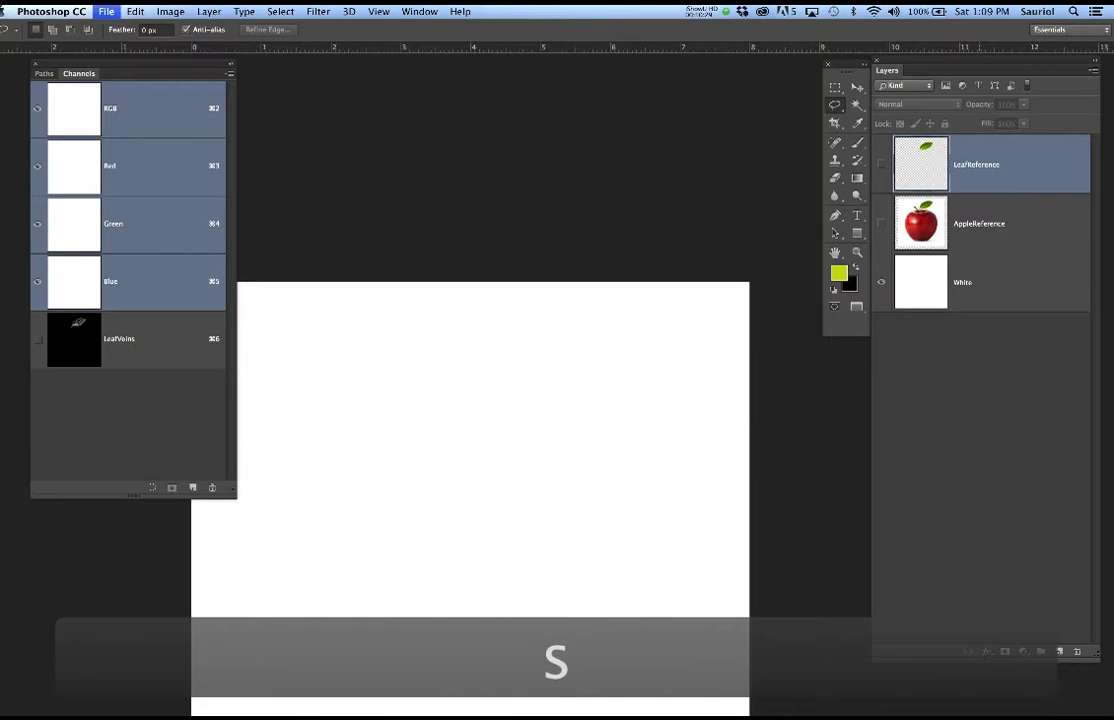
Show the AppleReference layer with LeafReference hidden, and display the saved paths clear of the apple.
{"action": "left_click", "coordinate": [883, 166]}
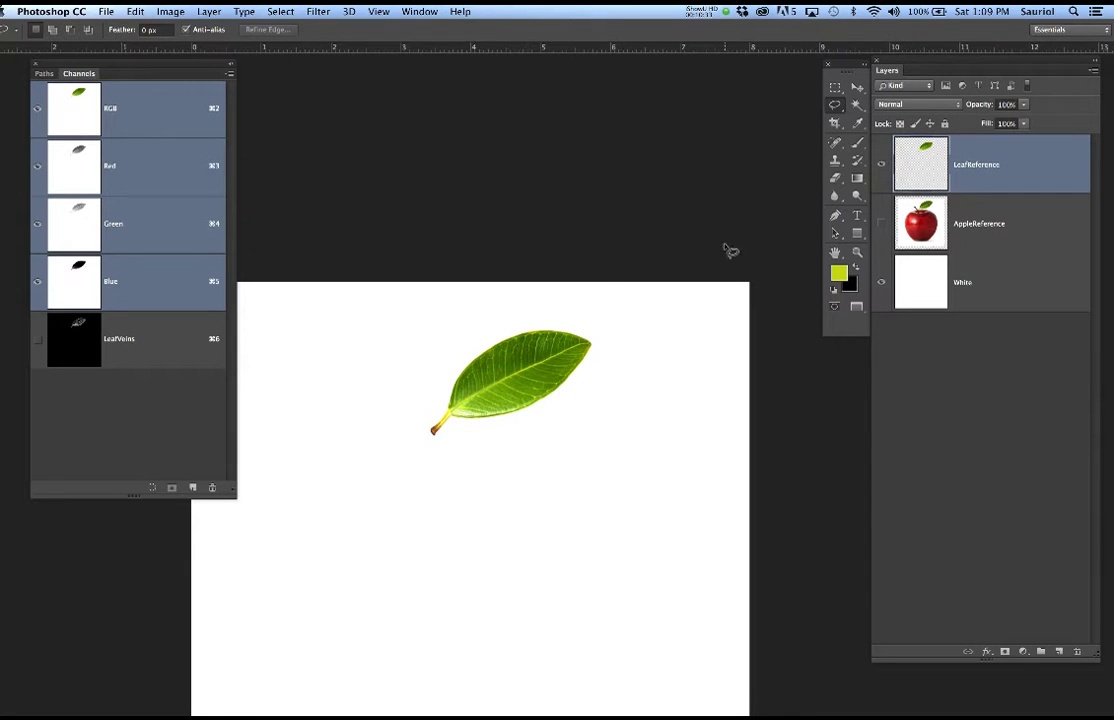
{"action": "left_click", "coordinate": [881, 166]}
{"action": "left_click", "coordinate": [882, 223]}
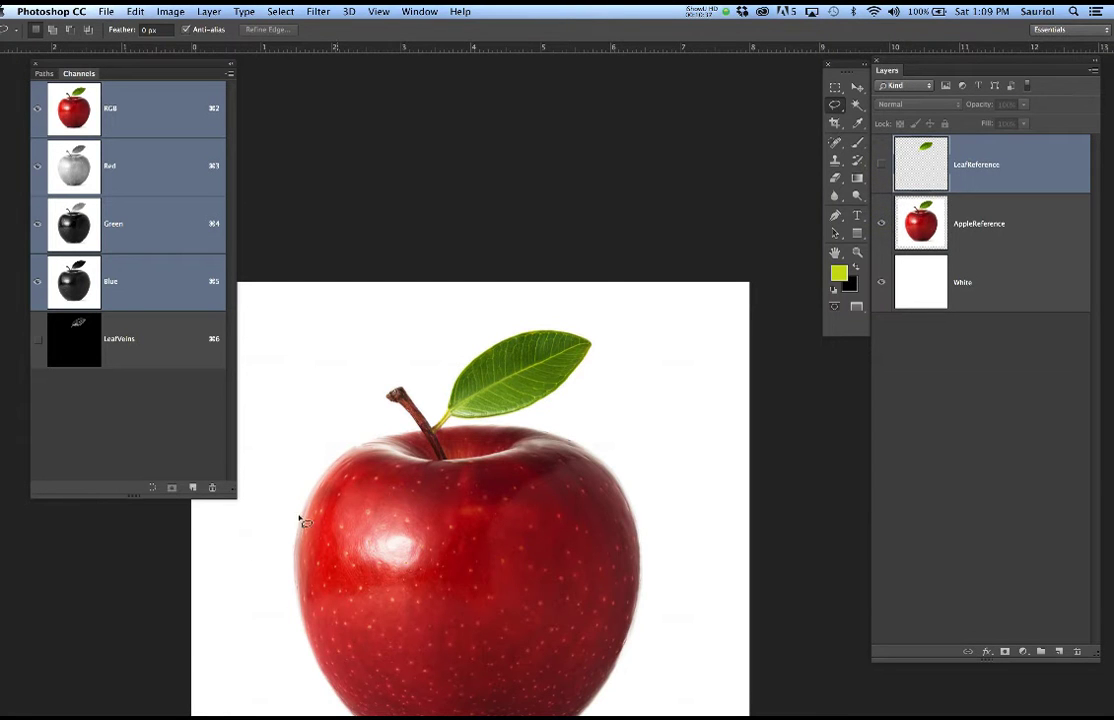
{"action": "left_click", "coordinate": [43, 74]}
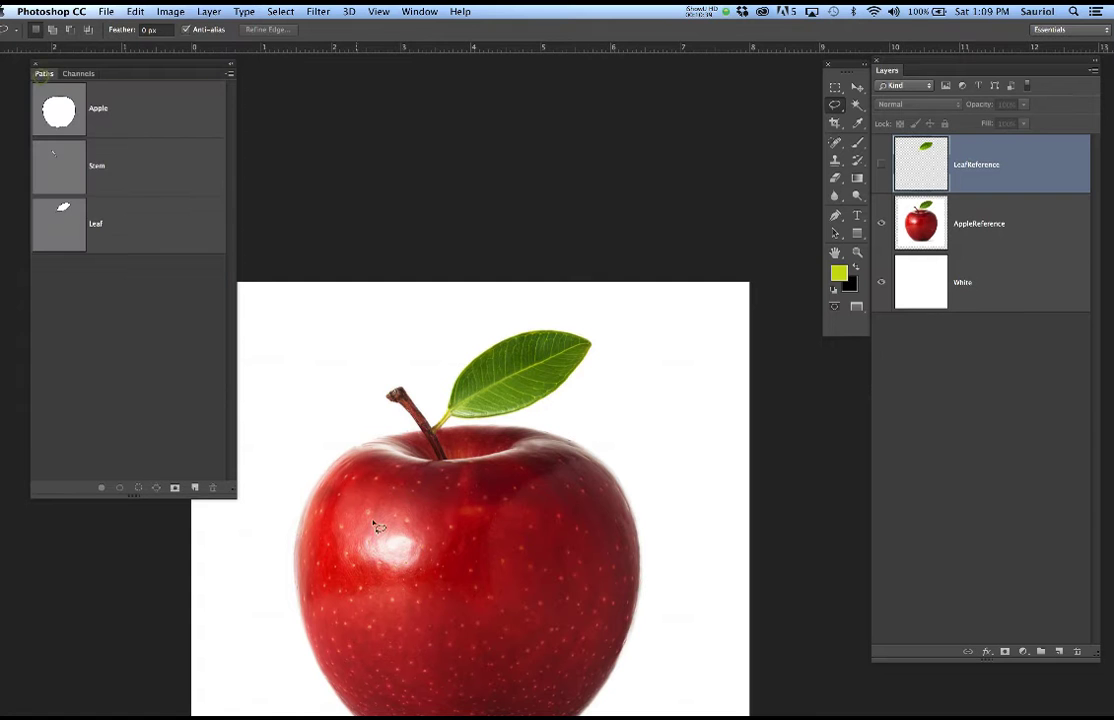
{"action": "left_click_drag", "start_coordinate": [438, 498], "coordinate": [489, 473]}
{"action": "scroll", "coordinate": [489, 463], "scroll_direction": "up", "scroll_amount": 5}
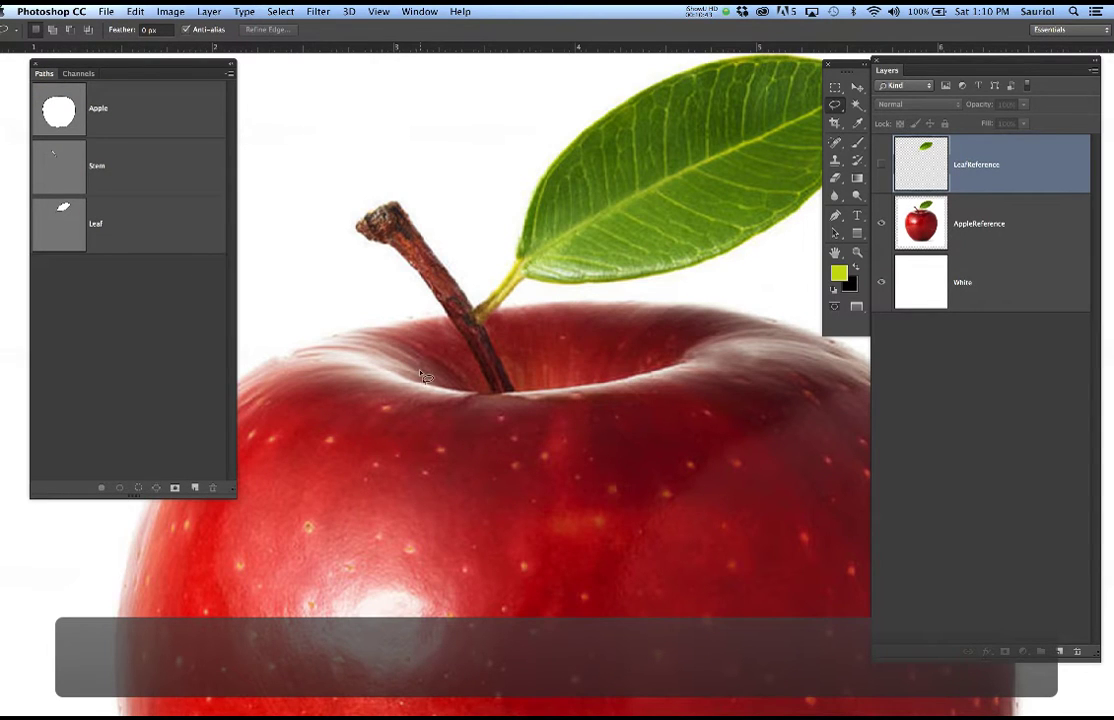
{"action": "left_click_drag", "start_coordinate": [167, 64], "coordinate": [130, 71]}
{"action": "scroll", "coordinate": [475, 520], "scroll_direction": "down", "scroll_amount": 4}
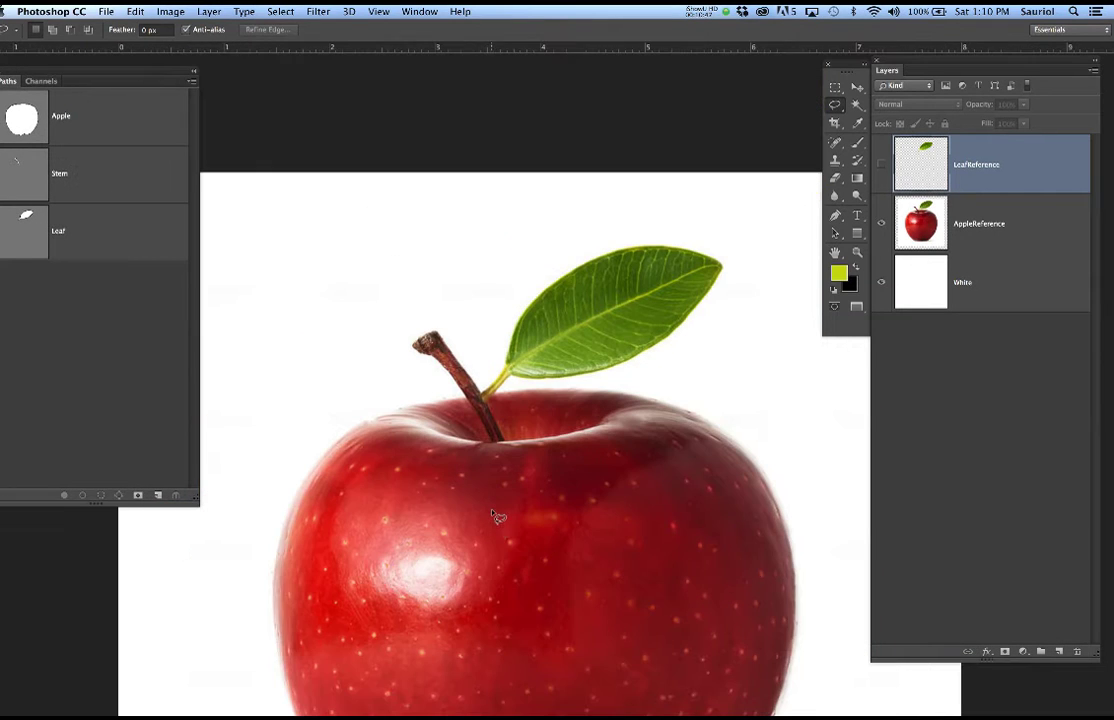
{"action": "scroll", "coordinate": [550, 495], "scroll_direction": "up", "scroll_amount": 1}
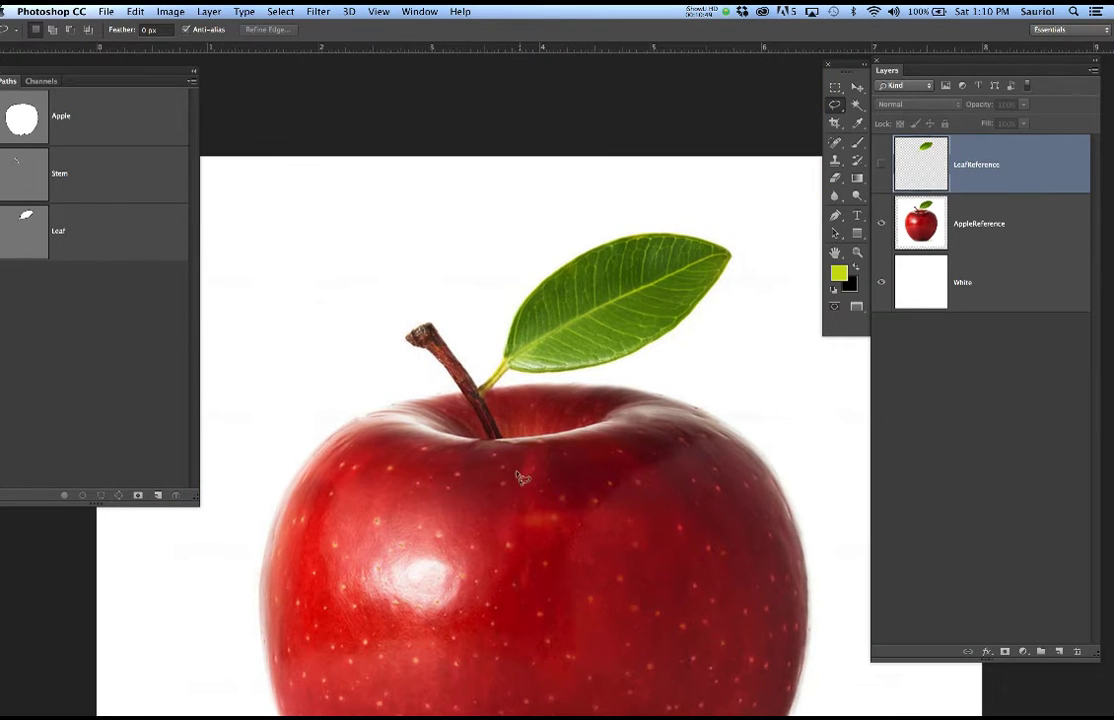
Draw a curved Pen path from outside the apple's left shoulder along the front rim of the stem cavity to its right shoulder.
{"action": "key", "text": "p"}
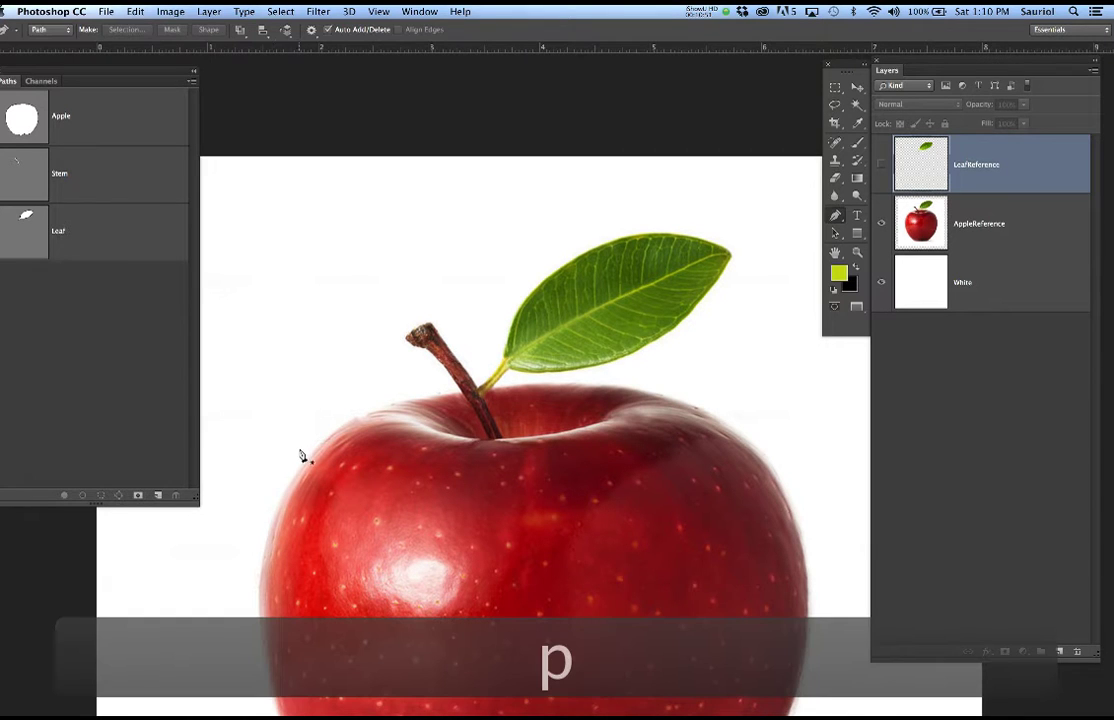
{"action": "left_click_drag", "start_coordinate": [282, 450], "coordinate": [292, 439]}
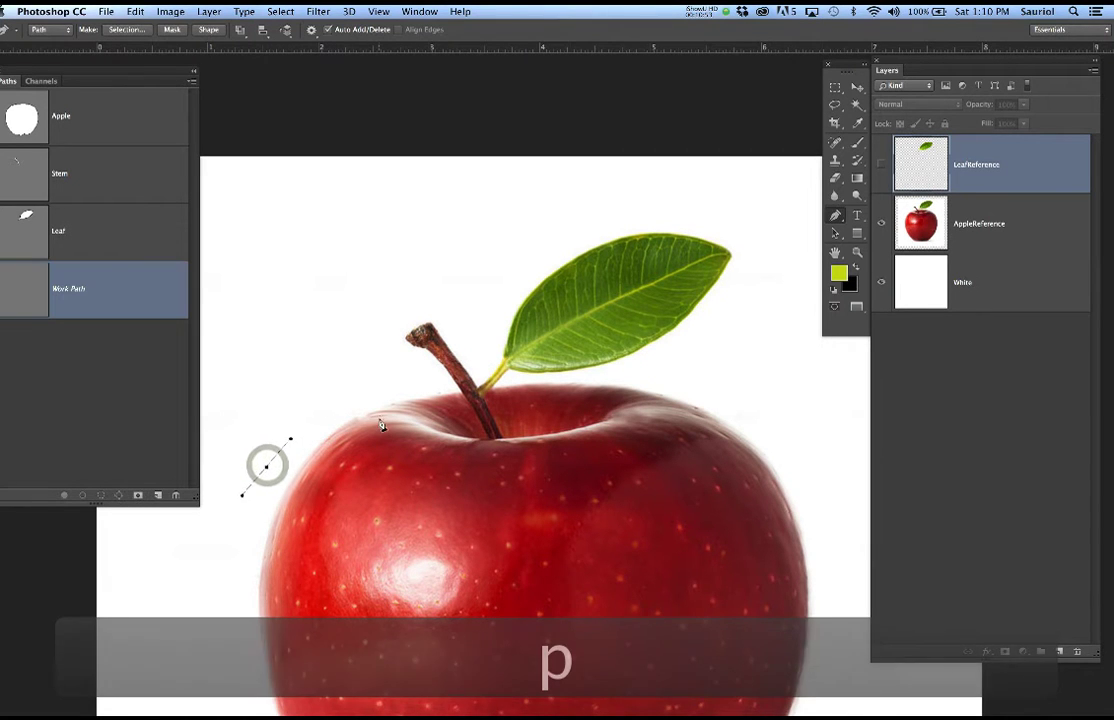
{"action": "left_click_drag", "start_coordinate": [380, 411], "coordinate": [545, 438]}
{"action": "left_click", "coordinate": [566, 434]}
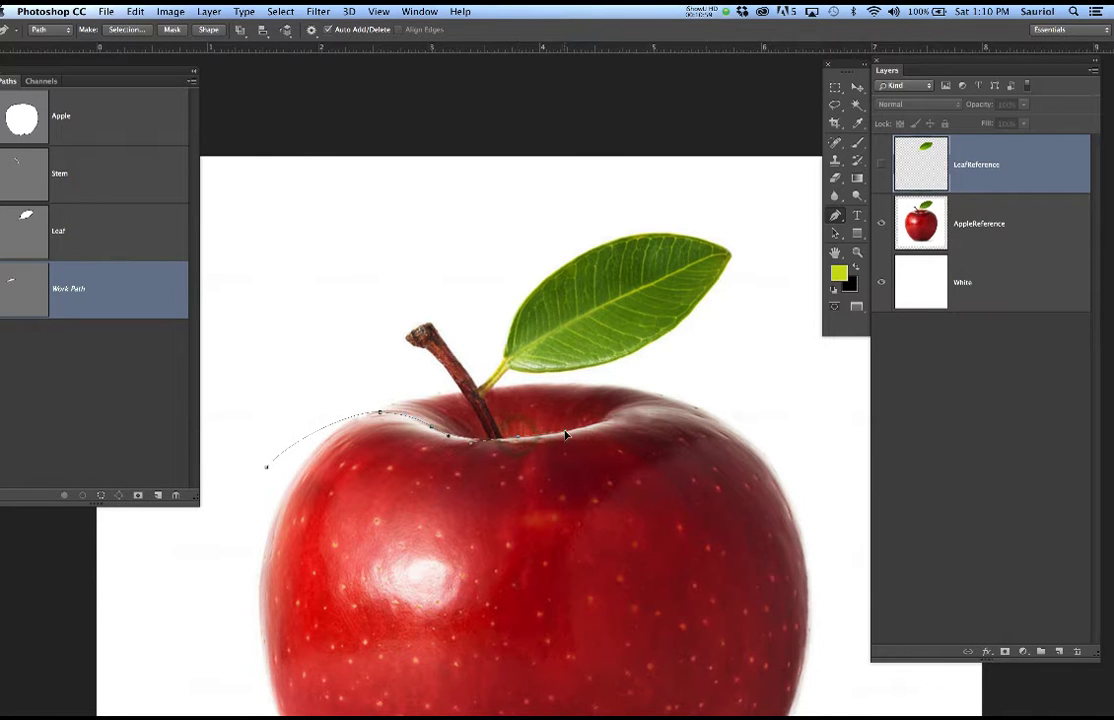
{"action": "key", "text": "super+equal"}
{"action": "left_click_drag", "start_coordinate": [606, 427], "coordinate": [620, 419]}
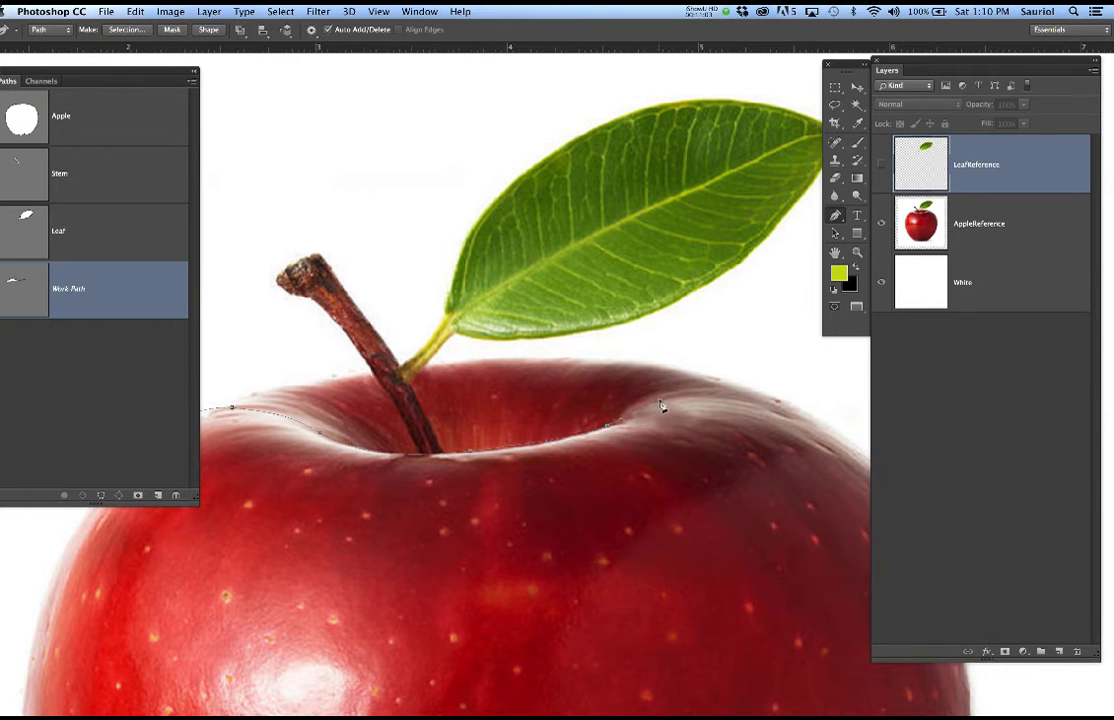
{"action": "left_click_drag", "start_coordinate": [829, 420], "coordinate": [850, 433]}
Extend the path past the right shoulder and close it with straight segments around the stem and leaf.
{"action": "key", "text": "super+minus"}
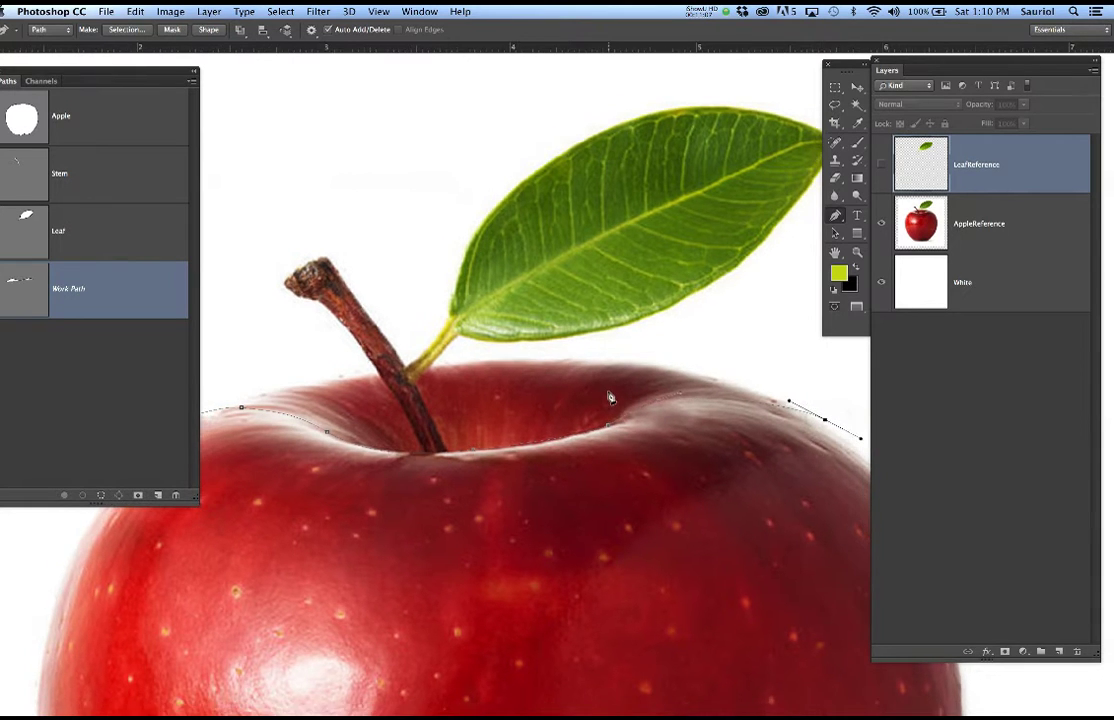
{"action": "key", "text": "super+minus"}
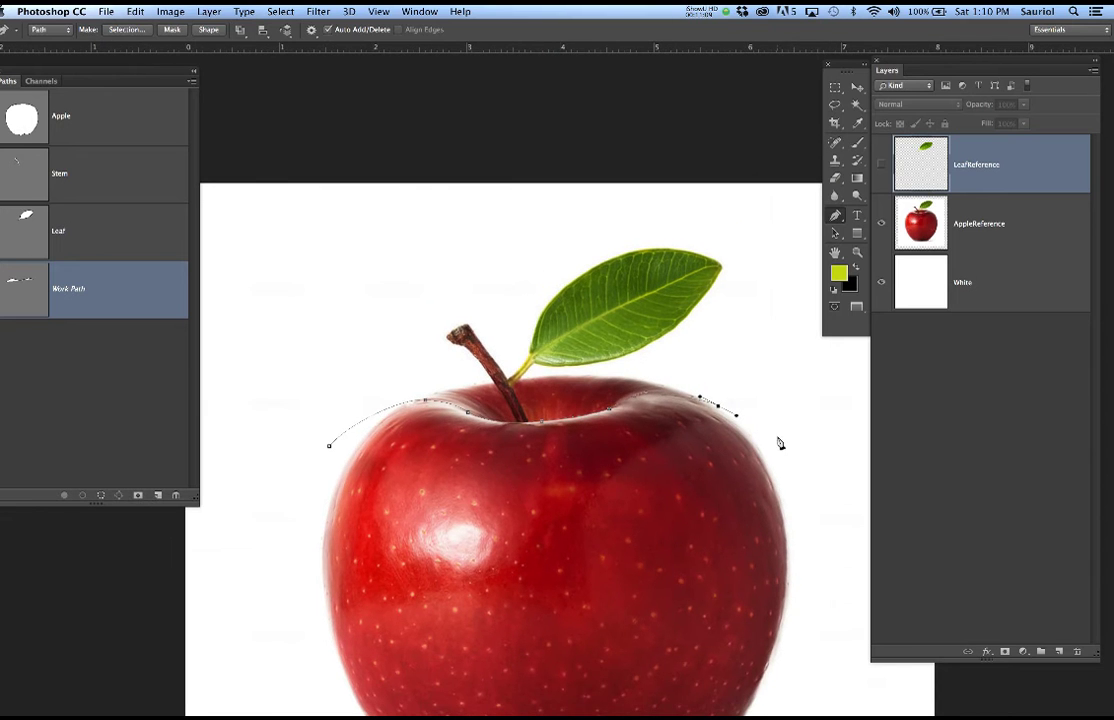
{"action": "left_click", "coordinate": [792, 445]}
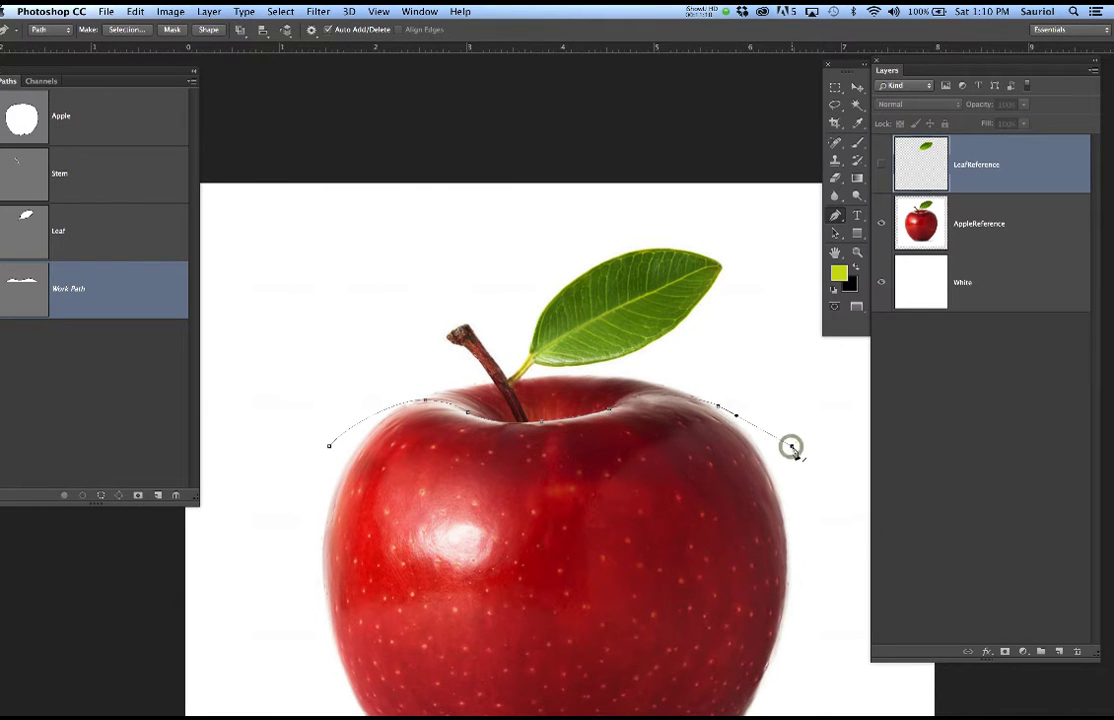
{"action": "left_click", "coordinate": [806, 251]}
{"action": "left_click", "coordinate": [319, 266]}
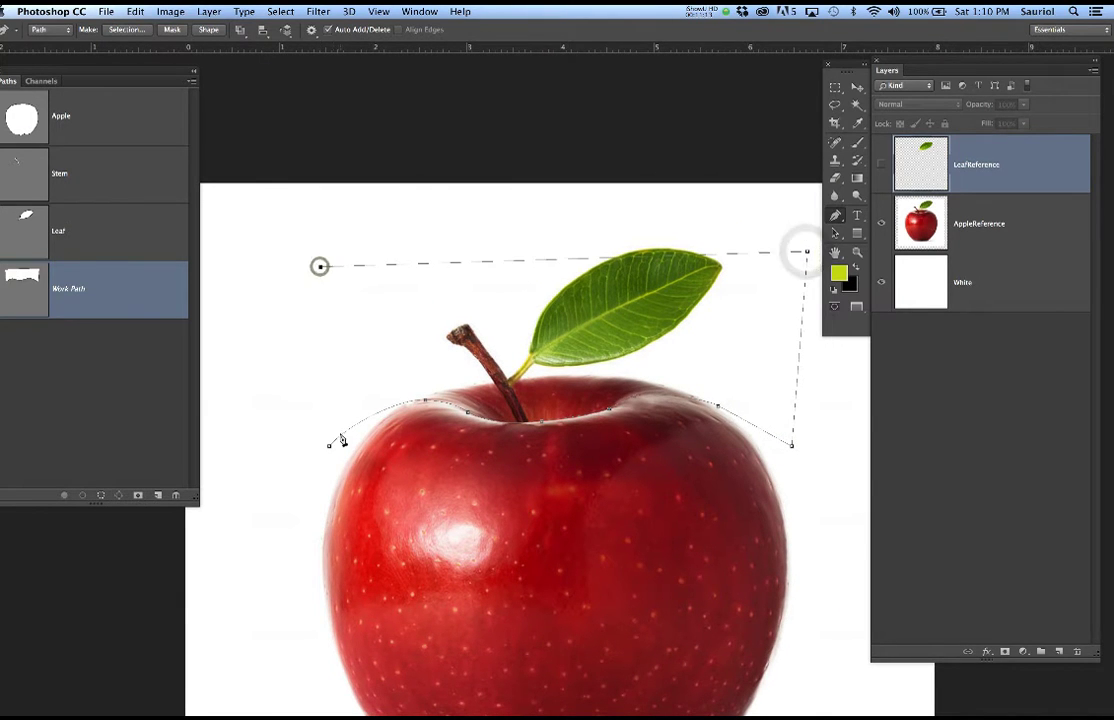
{"action": "left_click", "coordinate": [329, 447]}
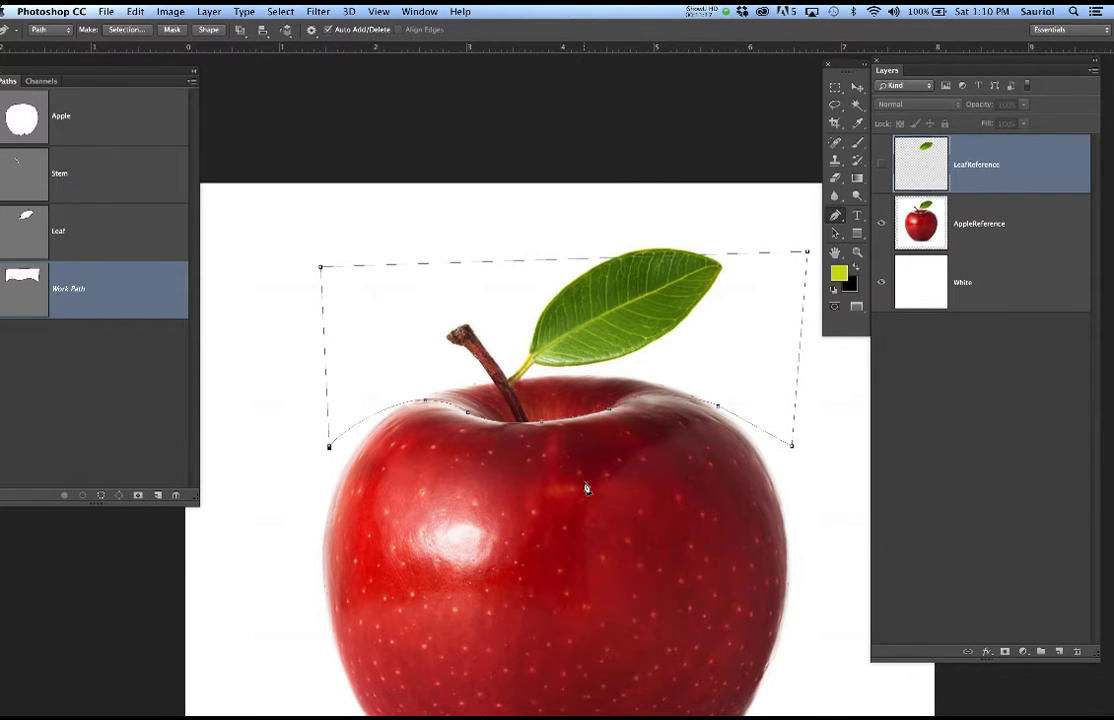
Save the work path around the top of the apple as TopShadingApple.
{"action": "scroll", "coordinate": [587, 489], "scroll_direction": "up", "scroll_amount": 2}
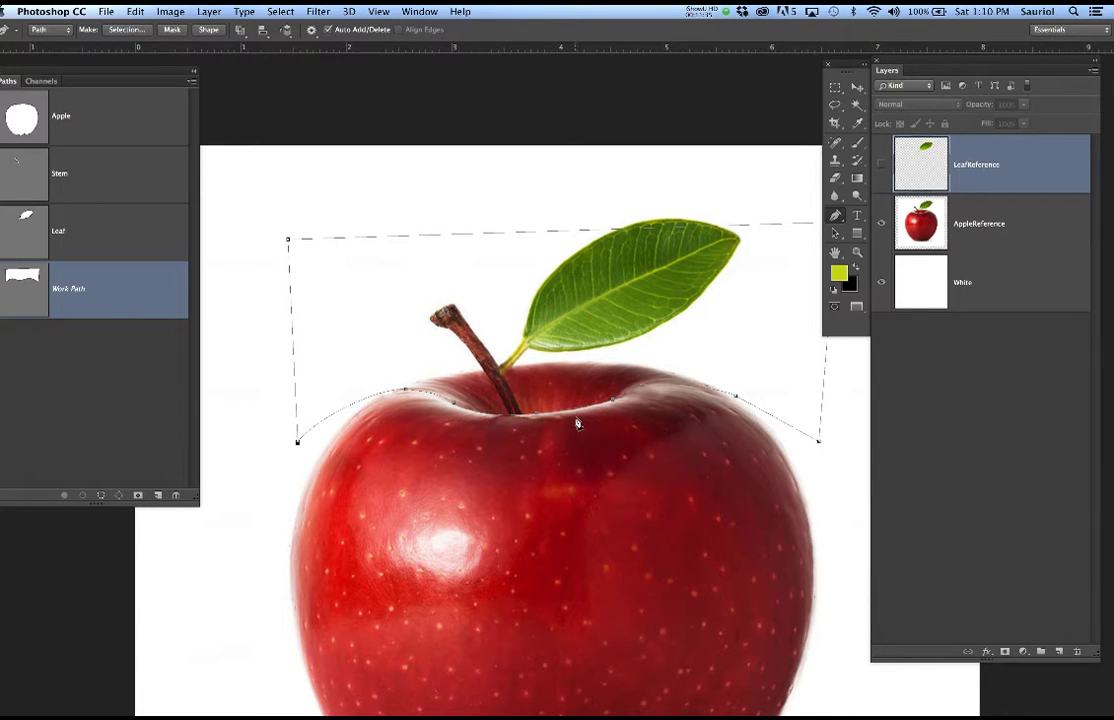
{"action": "scroll", "coordinate": [577, 415], "scroll_direction": "up", "scroll_amount": 2}
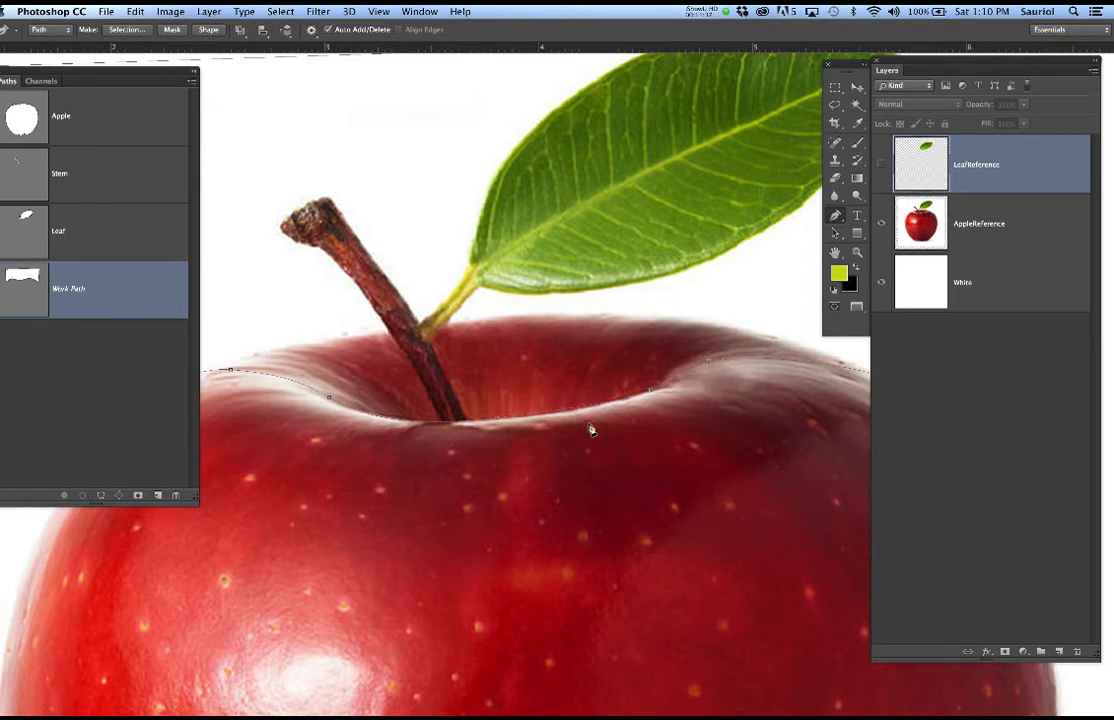
{"action": "double_click", "coordinate": [80, 293]}
{"action": "type", "text": "TopShadingApple"}
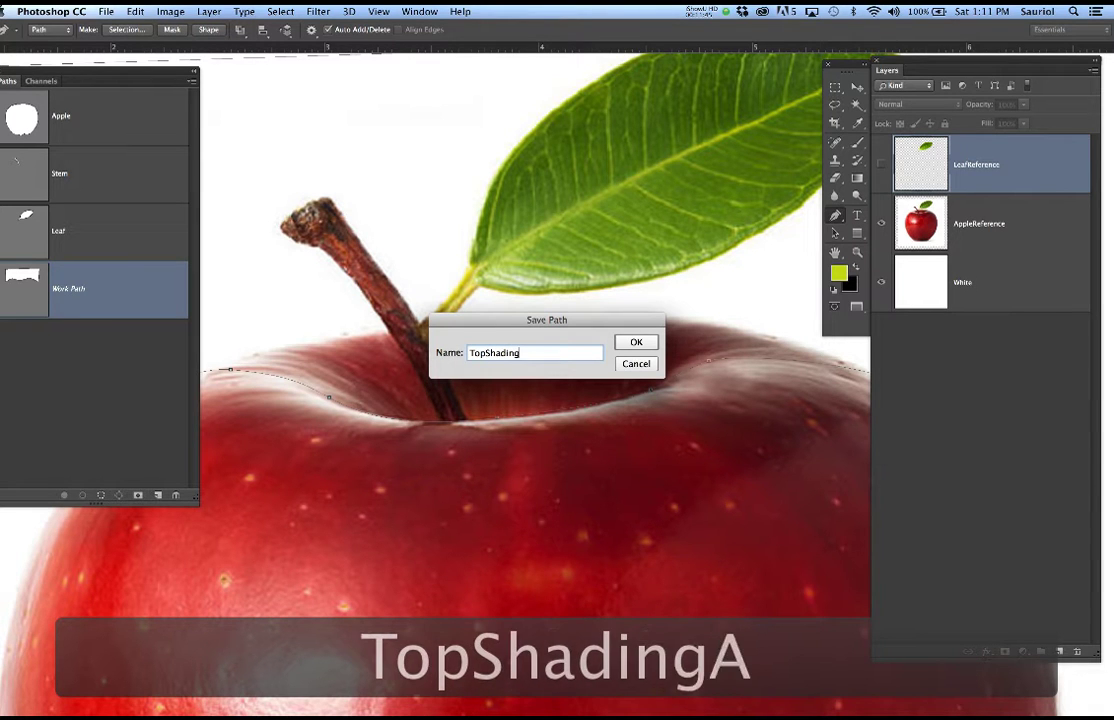
{"action": "key", "text": "Return"}
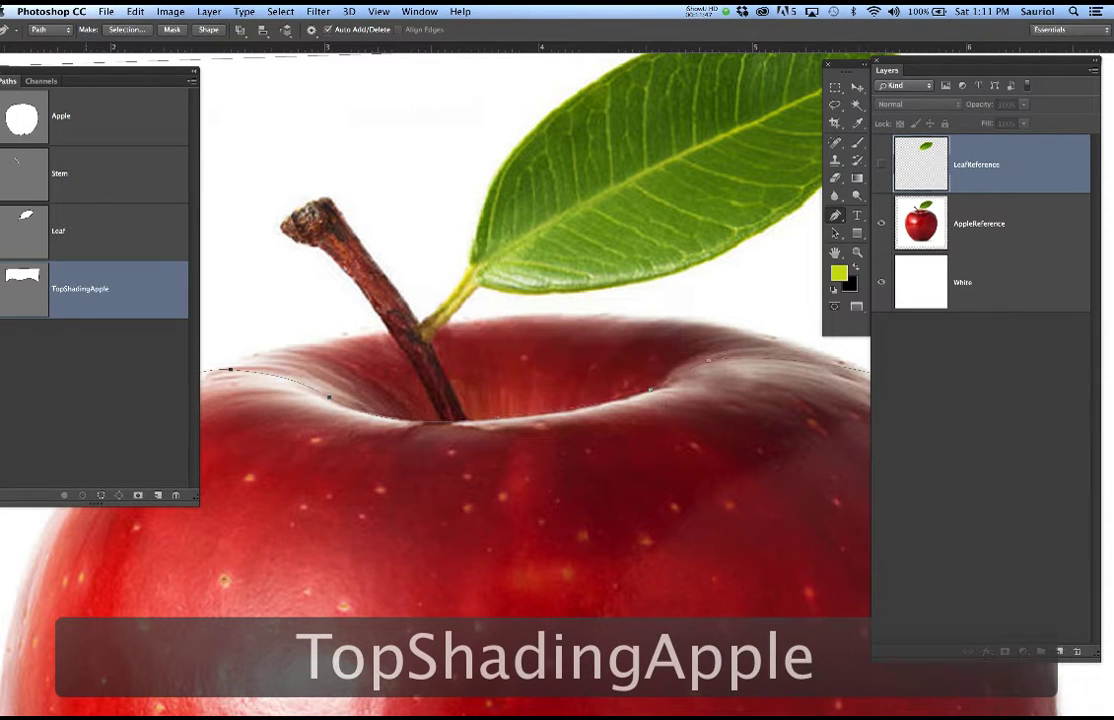
Preview the TopShadingApple path as a selection with AppleReference hidden, invert and clear it, and show the apple again.
{"action": "left_click", "coordinate": [35, 288], "text": "ctrl"}
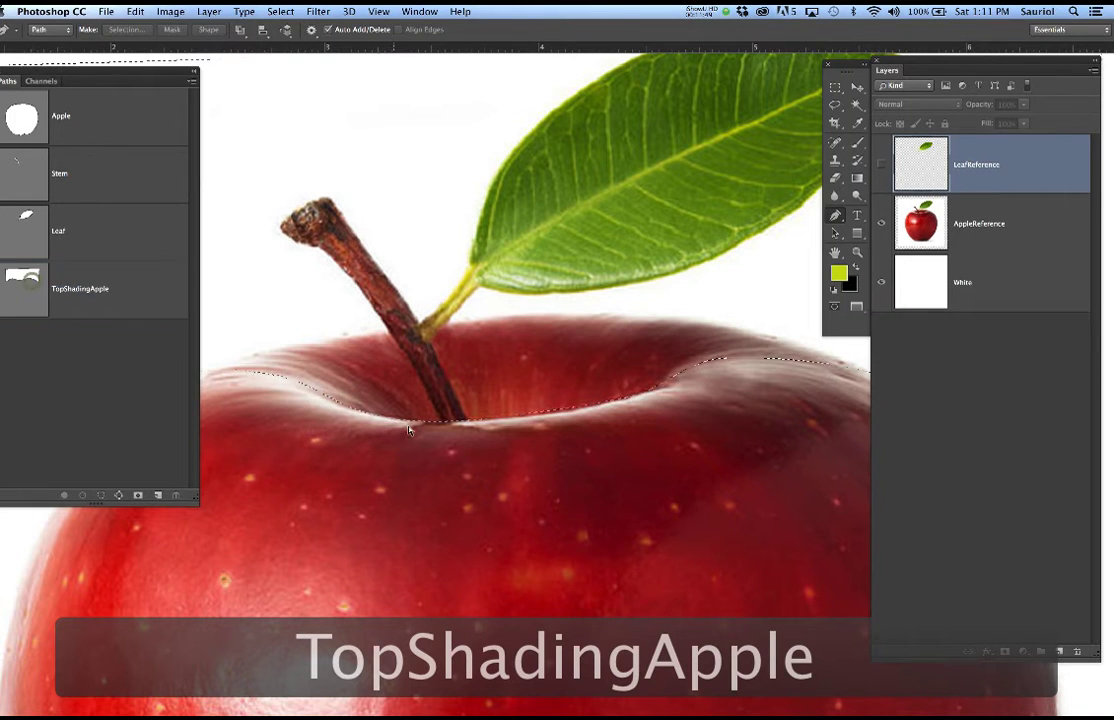
{"action": "left_click", "coordinate": [882, 224]}
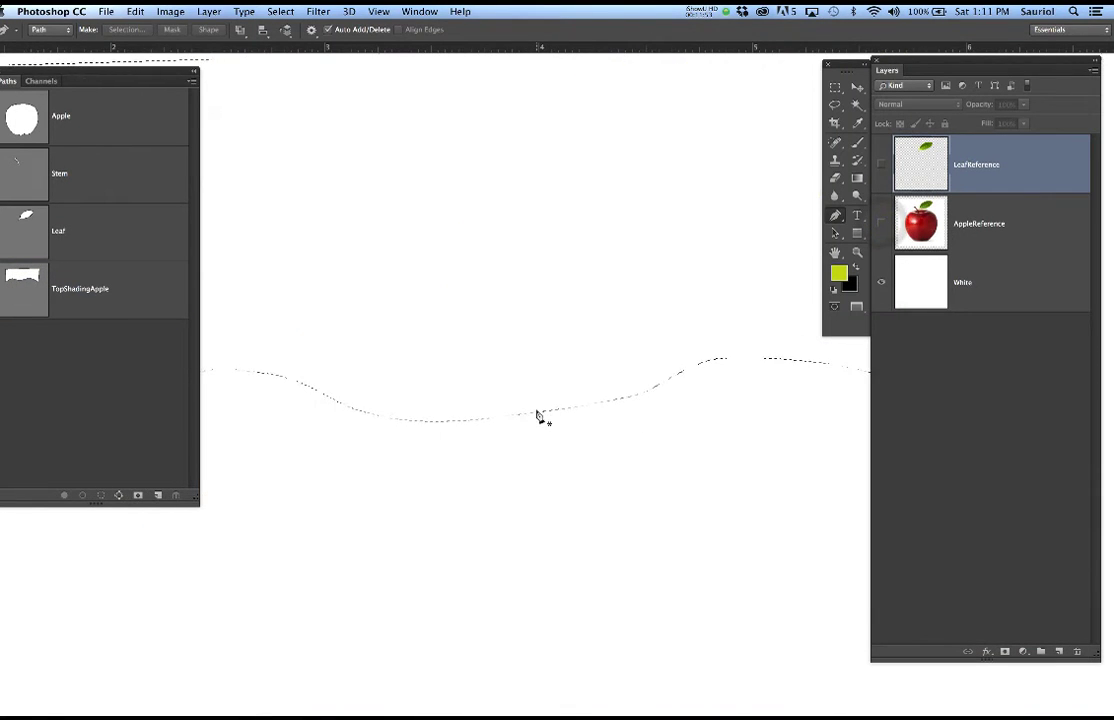
{"action": "scroll", "coordinate": [532, 266], "scroll_direction": "down", "scroll_amount": 3}
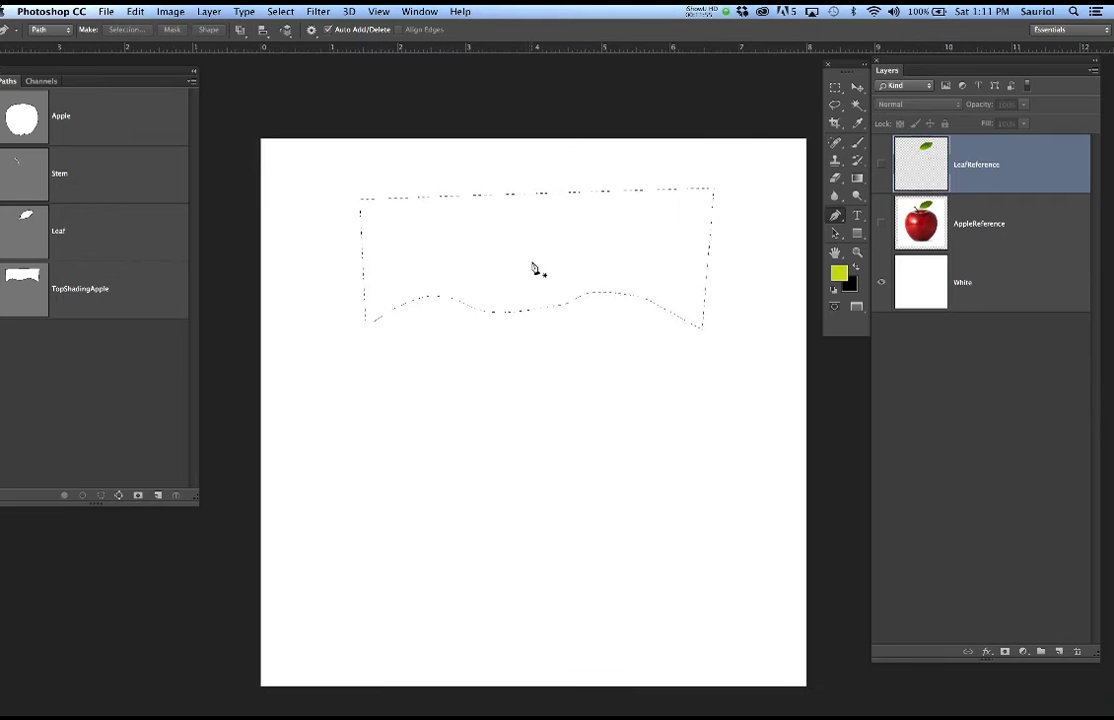
{"action": "scroll", "coordinate": [532, 268], "scroll_direction": "up", "scroll_amount": 2}
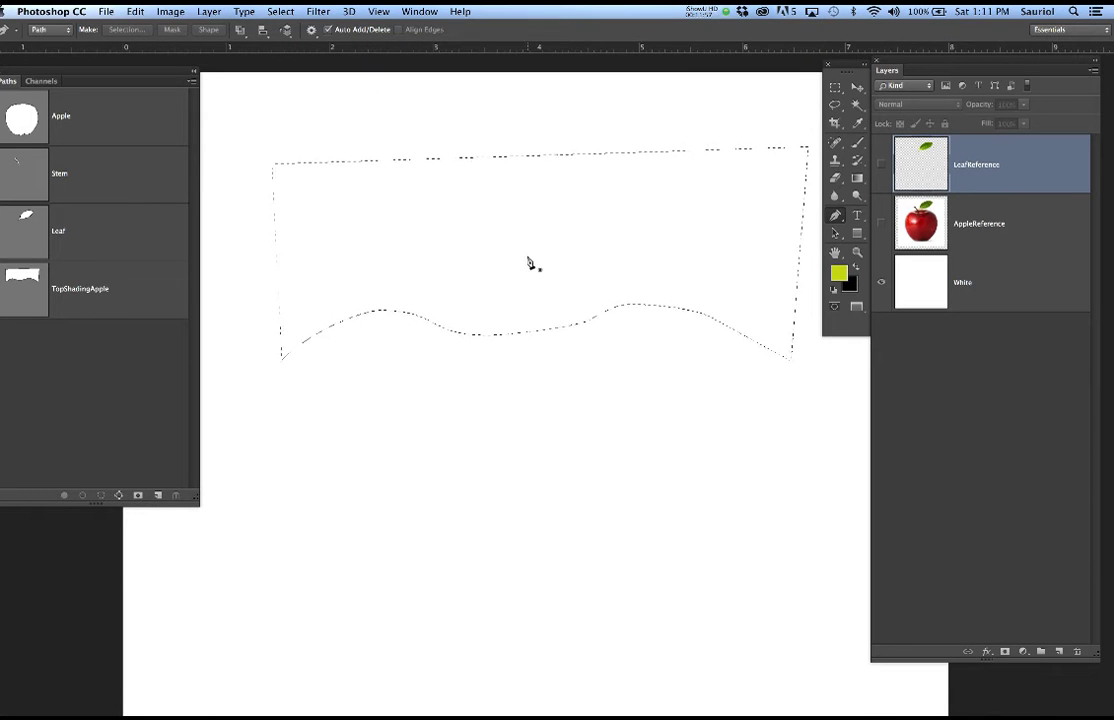
{"action": "key", "text": "super+shift+i"}
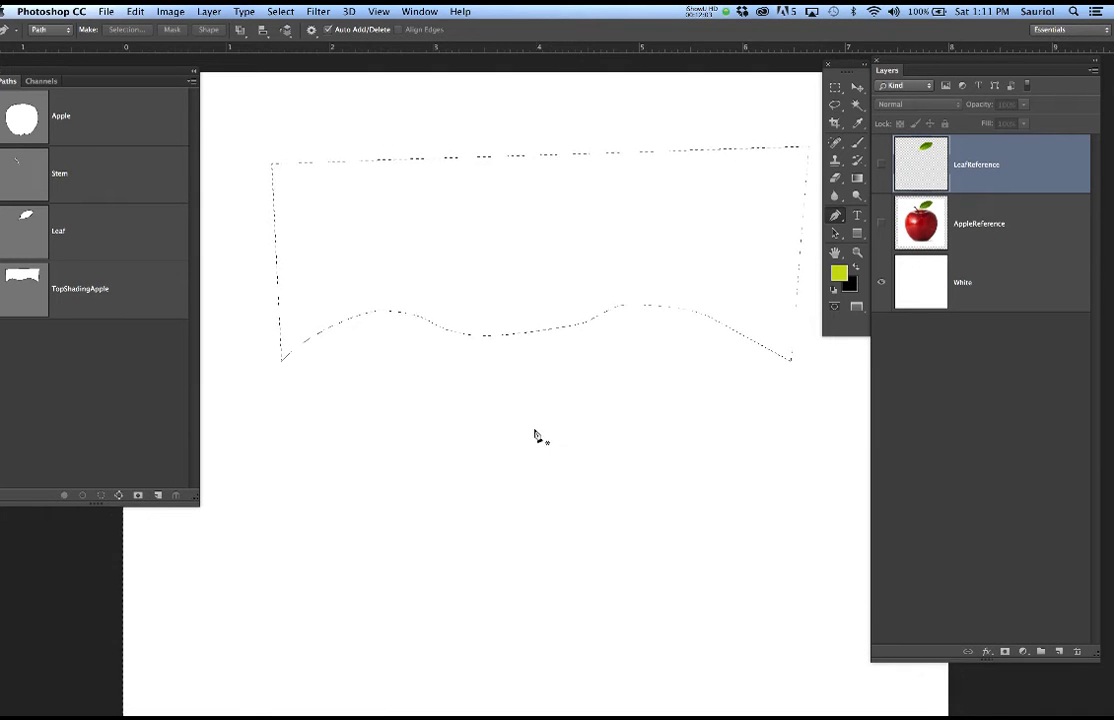
{"action": "scroll", "coordinate": [535, 435], "scroll_direction": "down", "scroll_amount": 4}
{"action": "scroll", "coordinate": [535, 447], "scroll_direction": "up", "scroll_amount": 3}
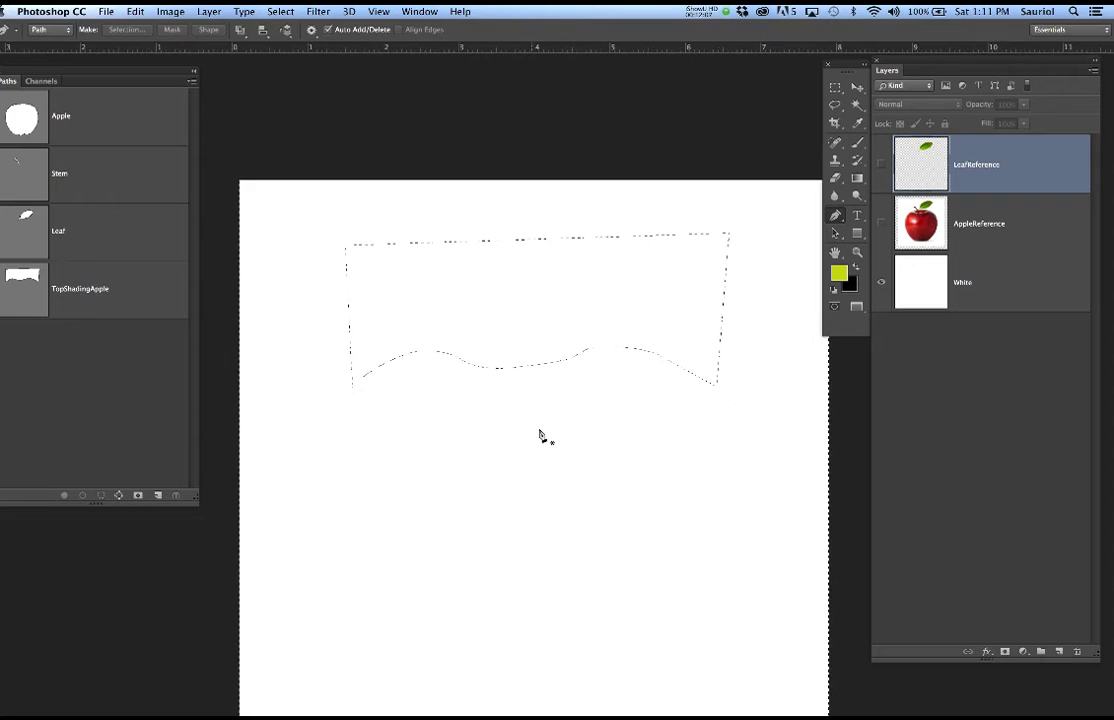
{"action": "scroll", "coordinate": [540, 437], "scroll_direction": "up", "scroll_amount": 1}
{"action": "key", "text": "super+d"}
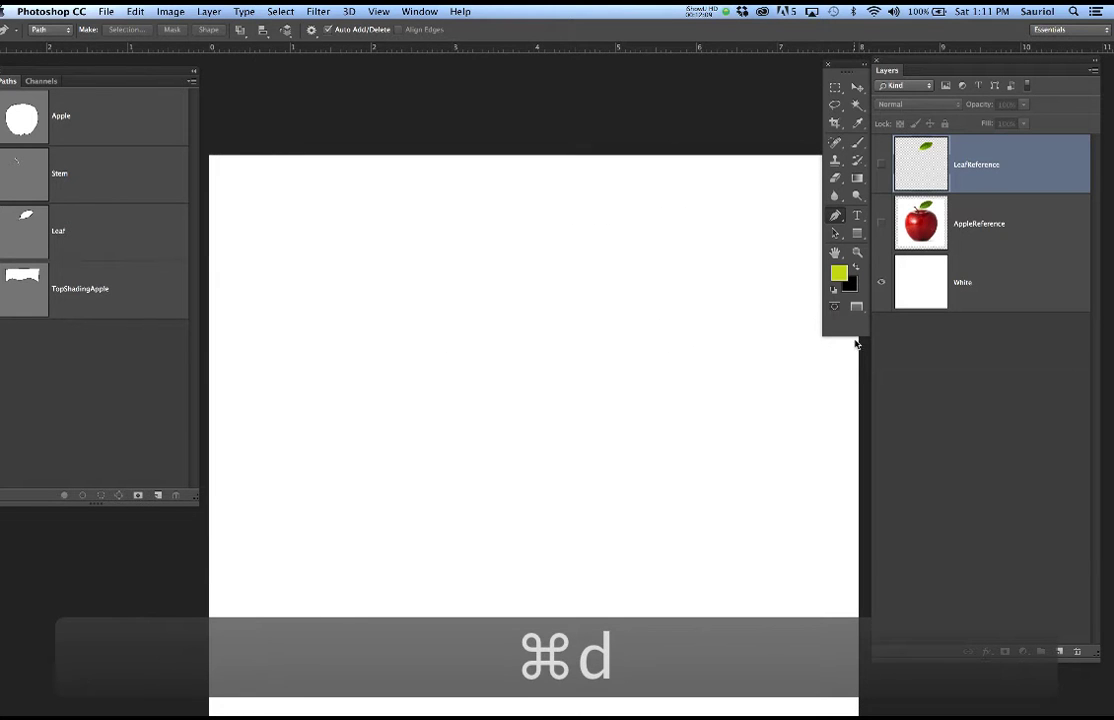
{"action": "left_click", "coordinate": [884, 227]}
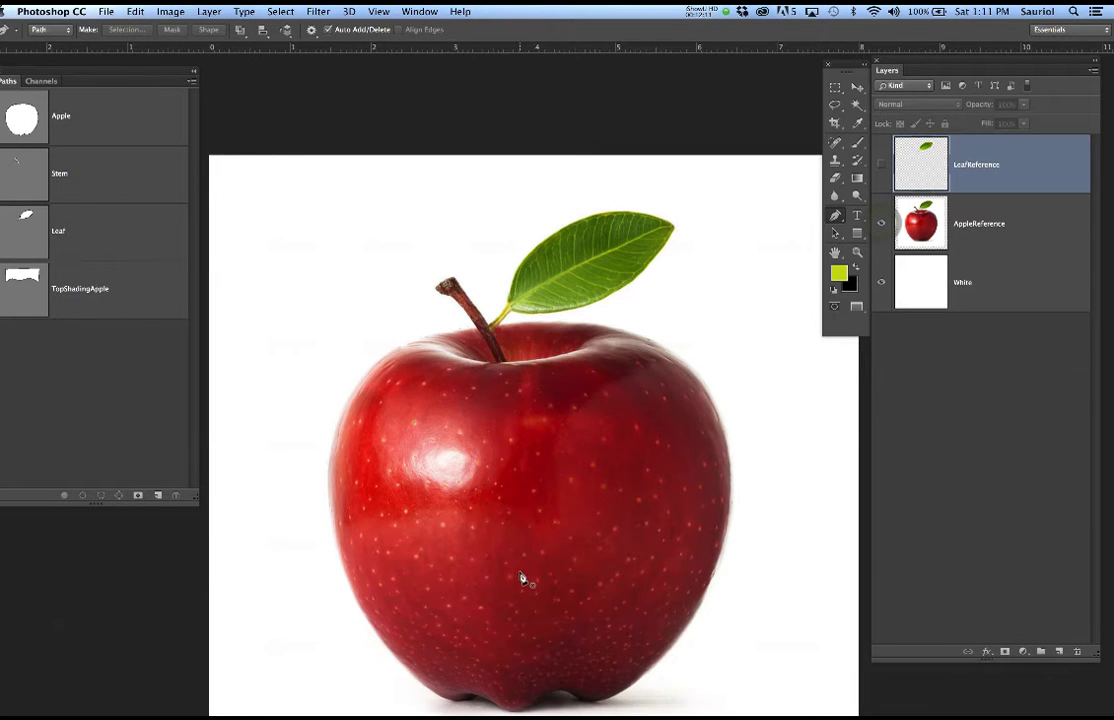
Draw a closed Pen path along the apple's lower-left bottom edge to the central lobe, looping through the white area below.
{"action": "left_click_drag", "start_coordinate": [522, 577], "coordinate": [503, 482]}
{"action": "scroll", "coordinate": [438, 642], "scroll_direction": "up", "scroll_amount": 3}
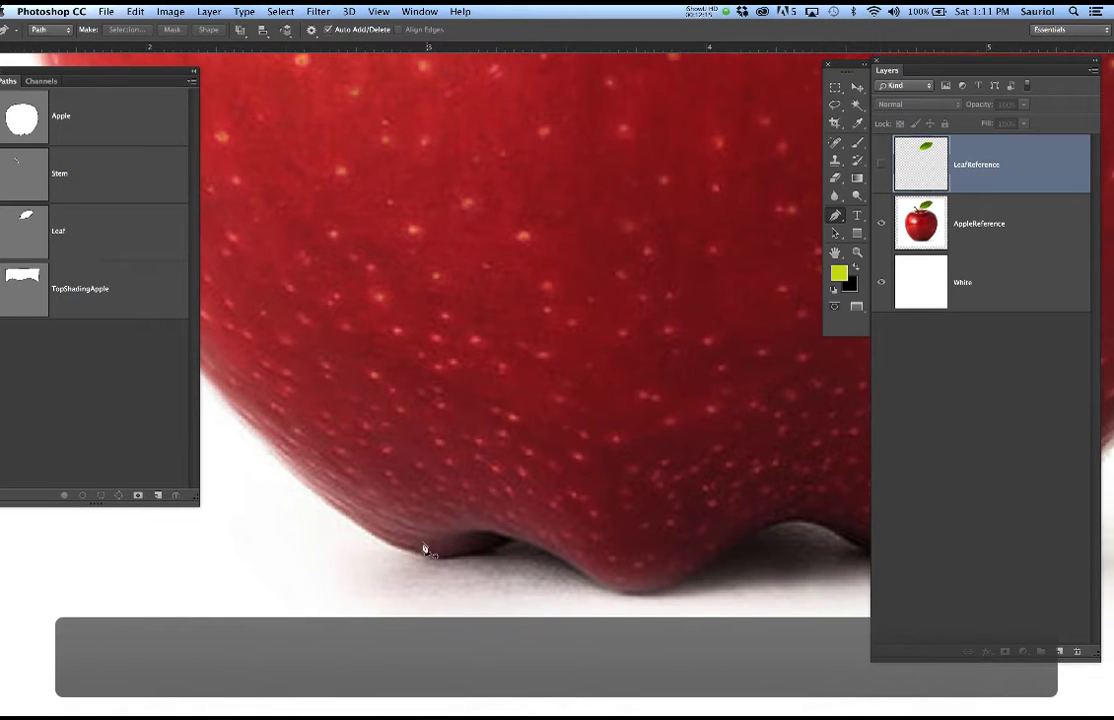
{"action": "left_click_drag", "start_coordinate": [346, 535], "coordinate": [534, 544]}
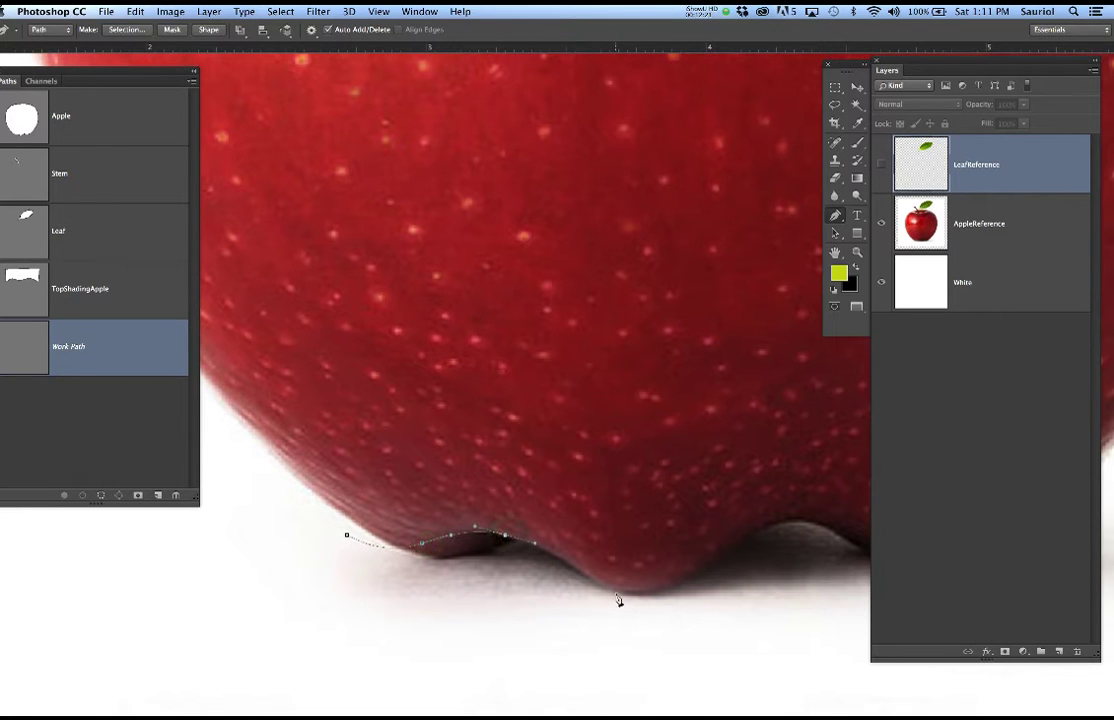
{"action": "left_click_drag", "start_coordinate": [610, 593], "coordinate": [634, 606]}
{"action": "left_click_drag", "start_coordinate": [723, 638], "coordinate": [594, 634]}
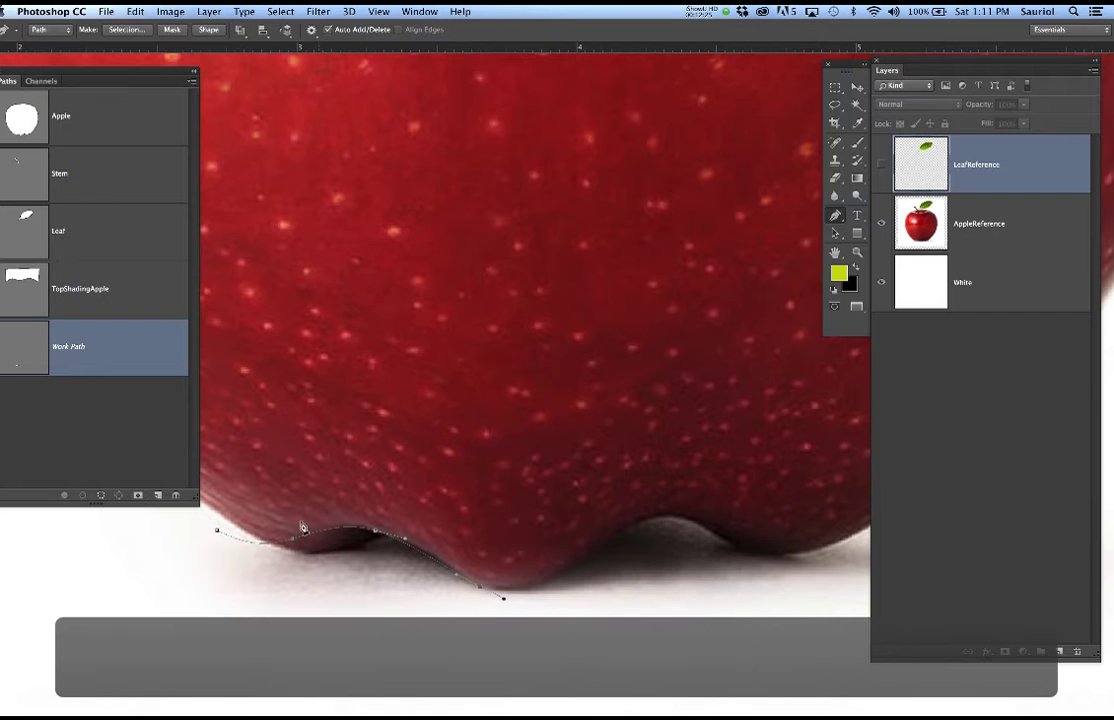
{"action": "left_click", "coordinate": [285, 630]}
{"action": "left_click", "coordinate": [184, 575]}
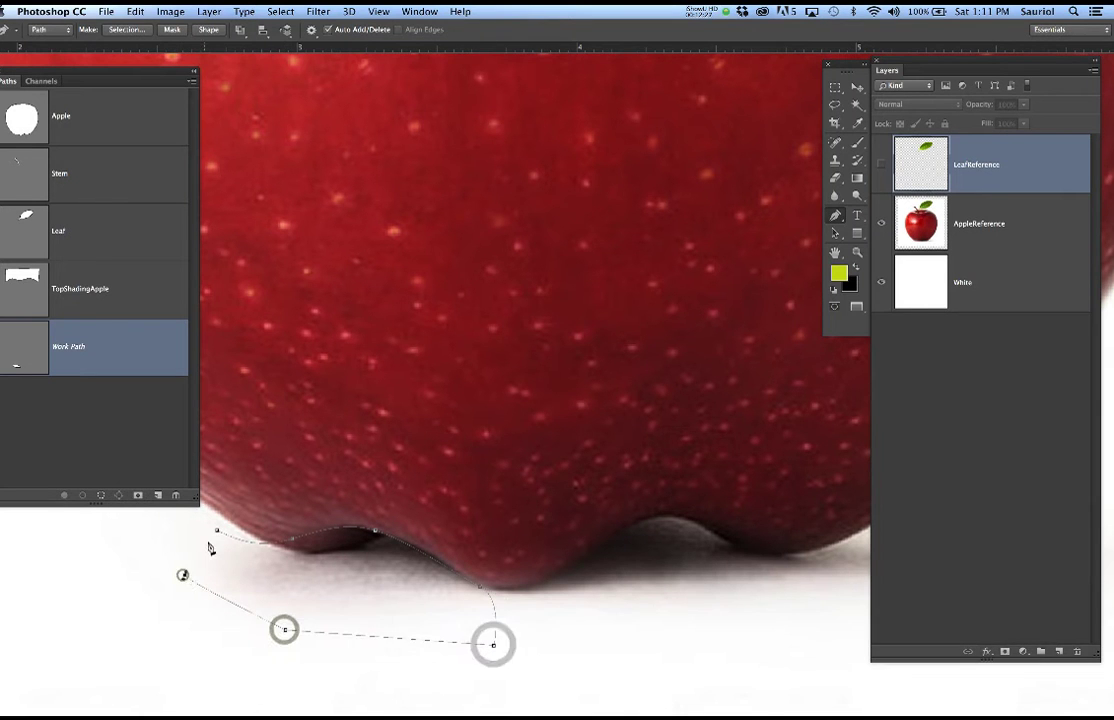
{"action": "left_click", "coordinate": [217, 531]}
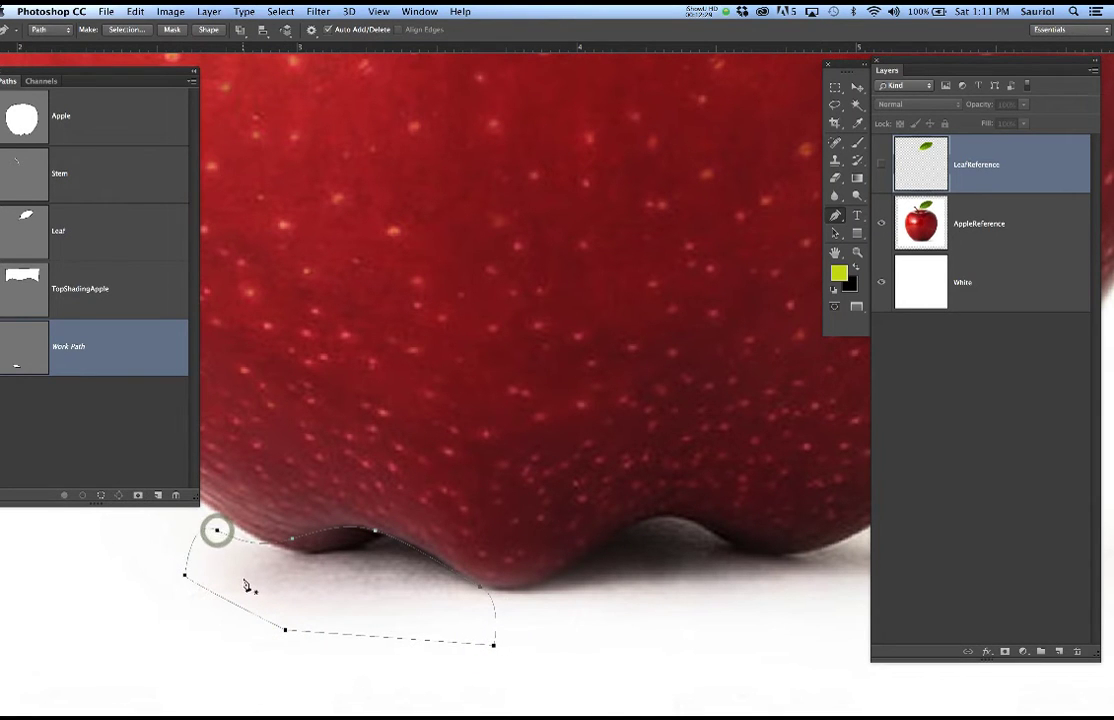
Save the work path under the apple as BottomShadingApple and deselect it.
{"action": "double_click", "coordinate": [79, 349]}
{"action": "type", "text": "BottomShadingAp"}
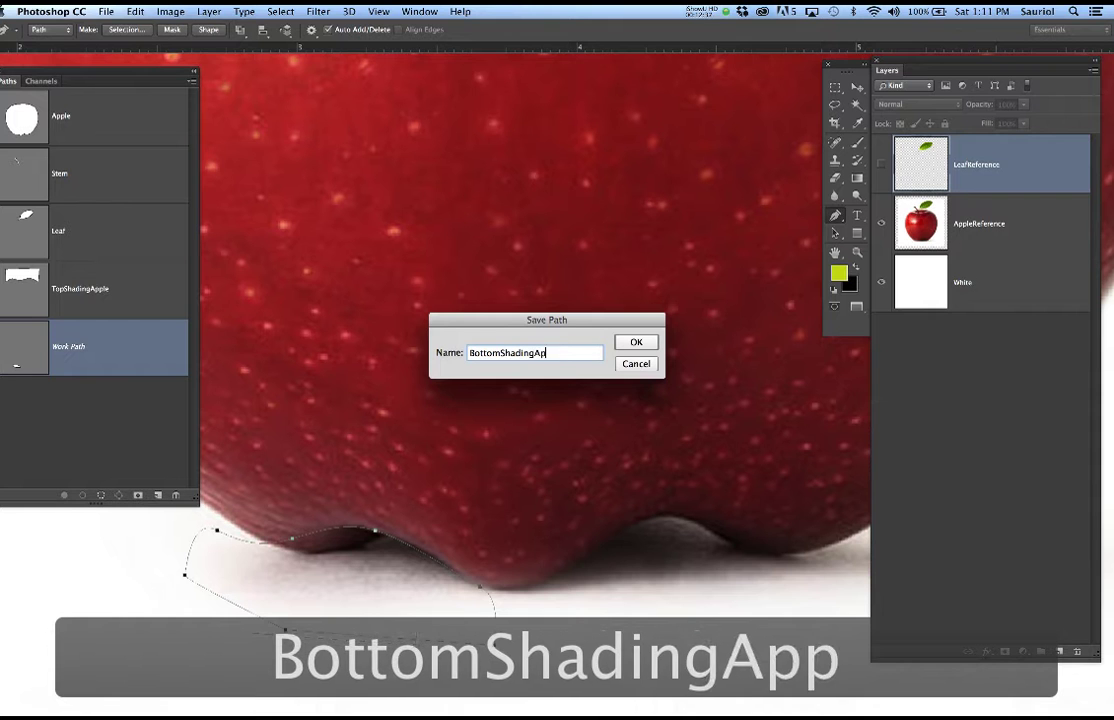
{"action": "type", "text": "ple"}
{"action": "key", "text": "Return"}
{"action": "key", "text": "s"}
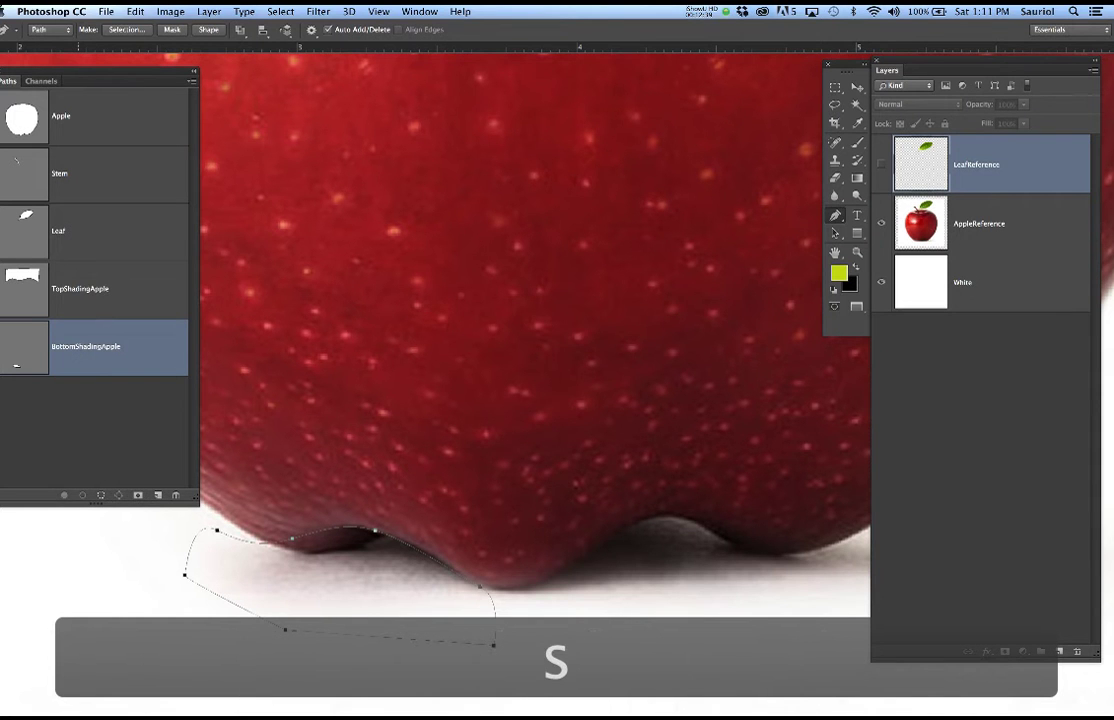
{"action": "left_click", "coordinate": [99, 441]}
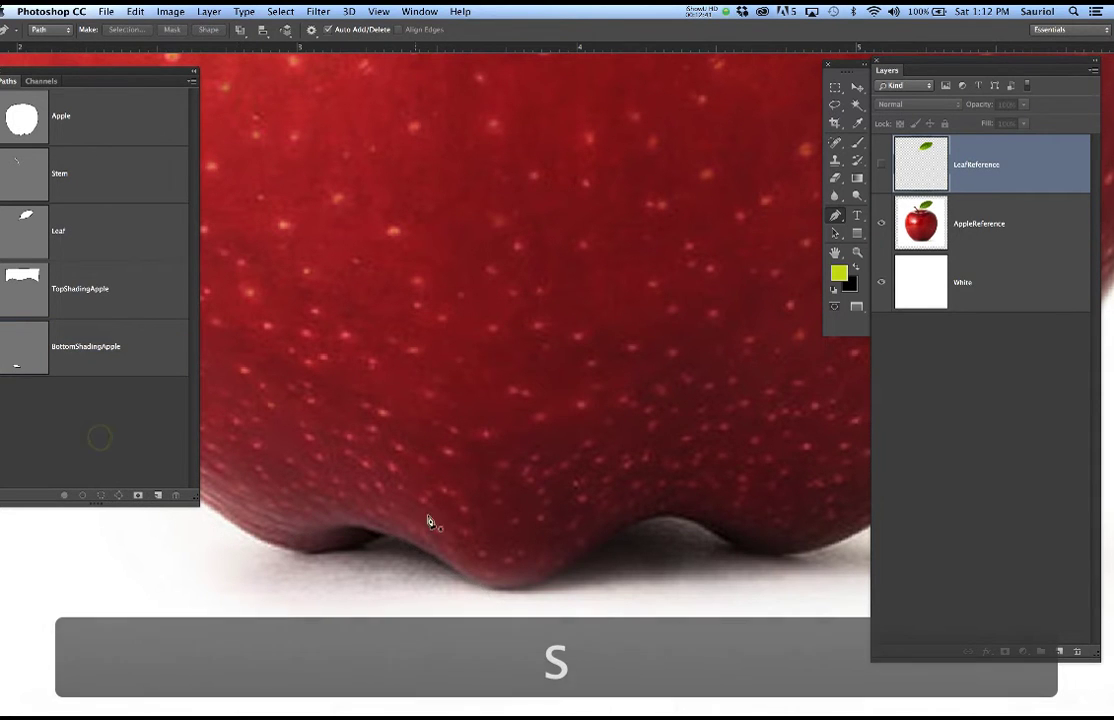
Add five new empty layers above the LeafReference layer.
{"action": "scroll", "coordinate": [530, 497], "scroll_direction": "down", "scroll_amount": 2}
{"action": "scroll", "coordinate": [531, 497], "scroll_direction": "down", "scroll_amount": 4}
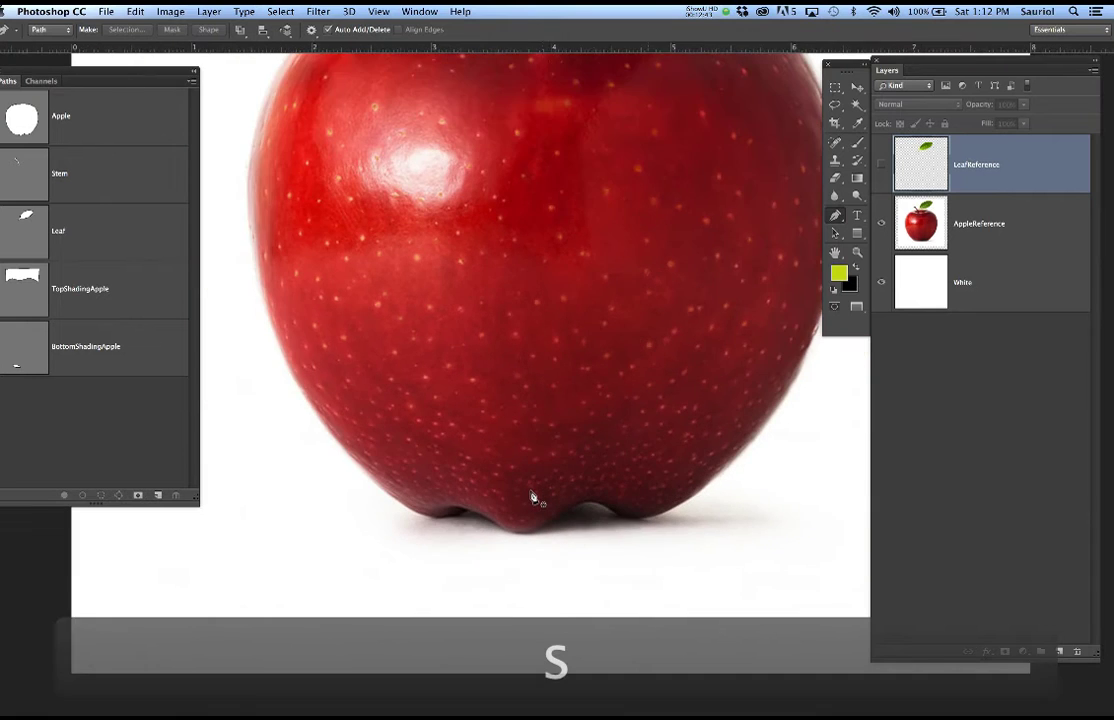
{"action": "left_click_drag", "start_coordinate": [530, 486], "coordinate": [517, 572]}
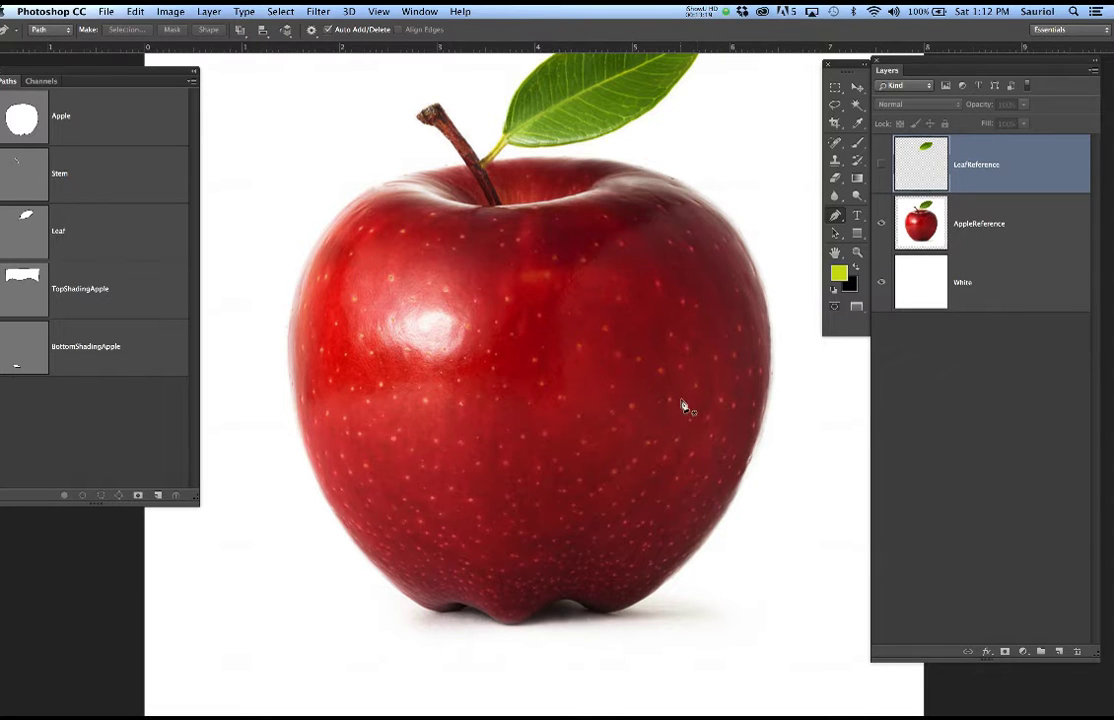
{"action": "scroll", "coordinate": [681, 401], "scroll_direction": "up", "scroll_amount": 1}
{"action": "scroll", "coordinate": [680, 399], "scroll_direction": "up", "scroll_amount": 1}
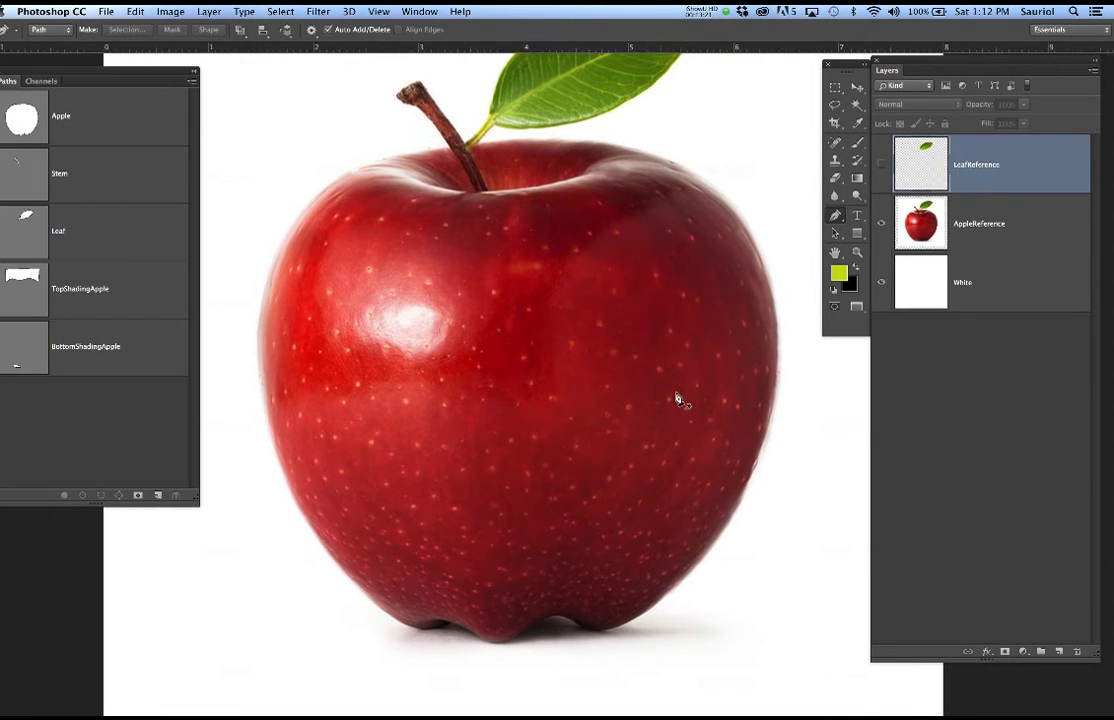
{"action": "left_click", "coordinate": [1043, 232]}
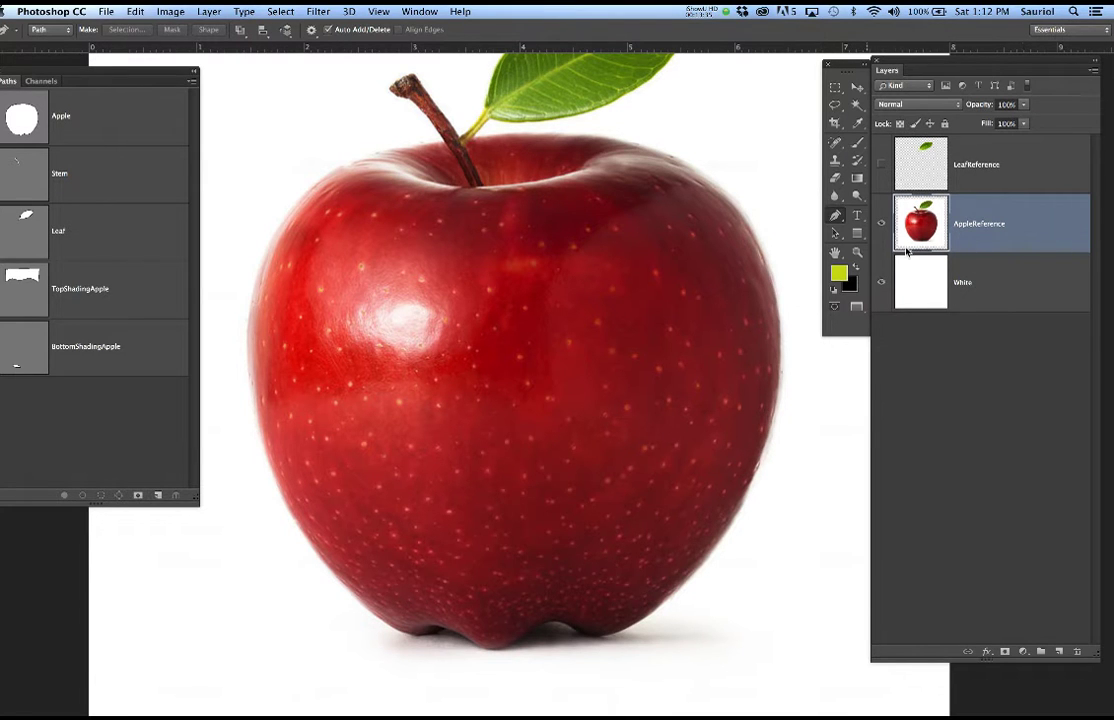
{"action": "left_click", "coordinate": [1001, 180]}
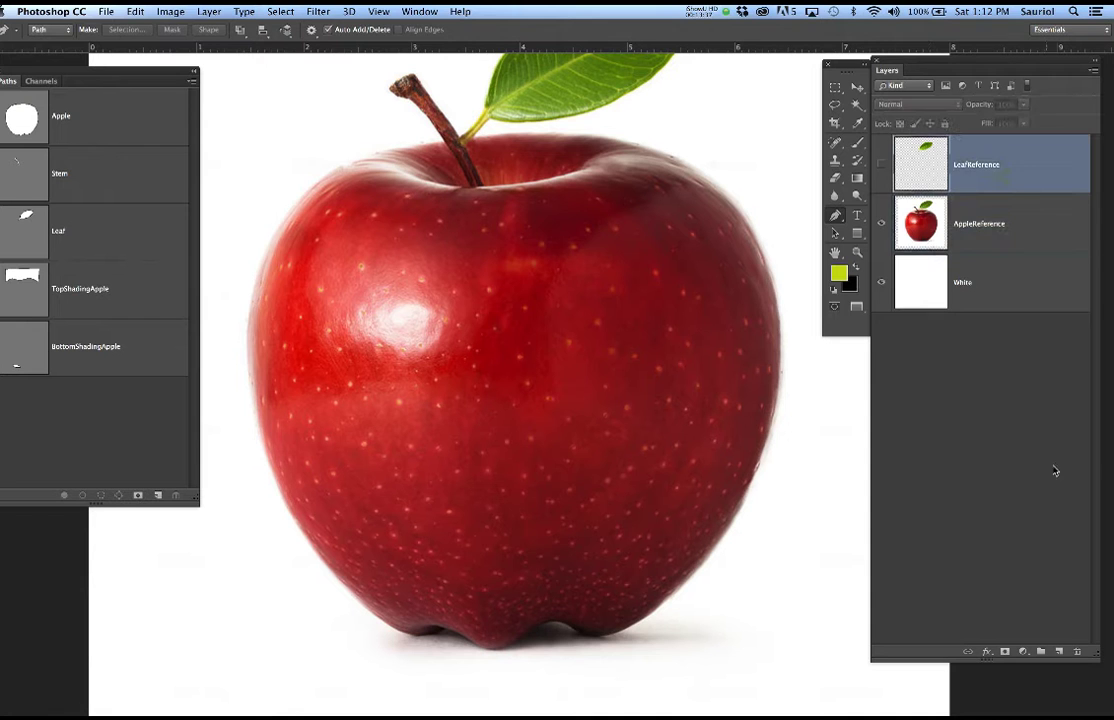
{"action": "left_click", "coordinate": [1060, 652]}
{"action": "left_click", "coordinate": [1060, 652]}
{"action": "left_click", "coordinate": [1060, 652]}
{"action": "left_click", "coordinate": [1060, 652]}
{"action": "left_click", "coordinate": [1060, 652]}
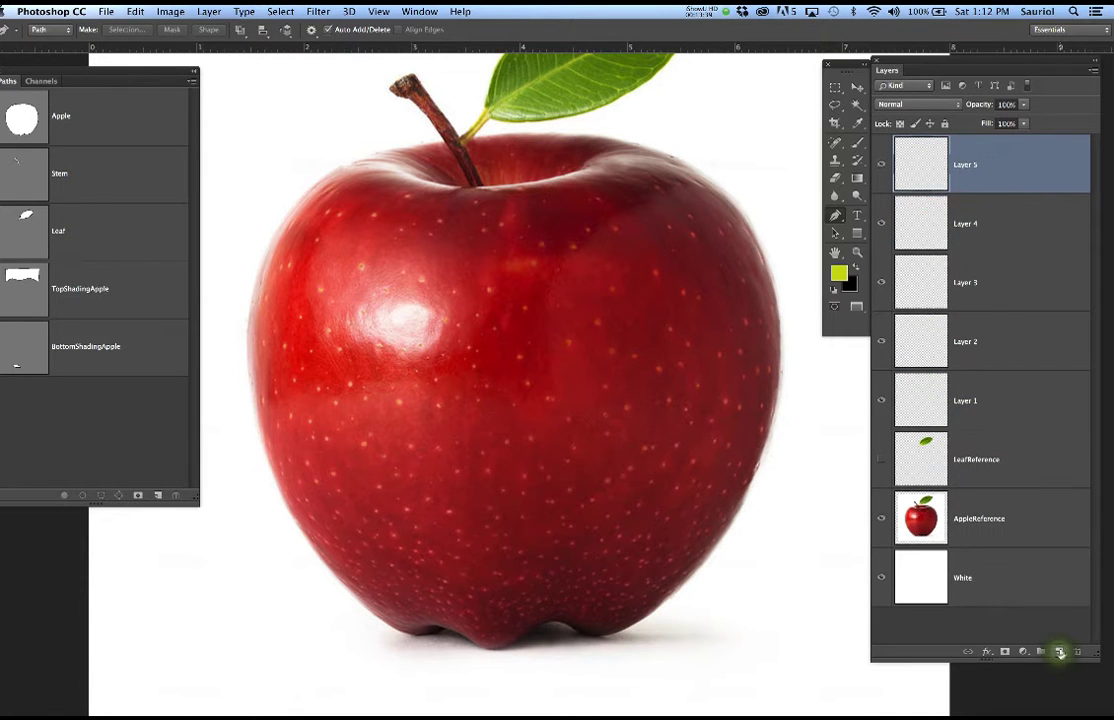
Rename the lowest new layer, Layer 1, as Apple1 and make it active.
{"action": "double_click", "coordinate": [967, 402]}
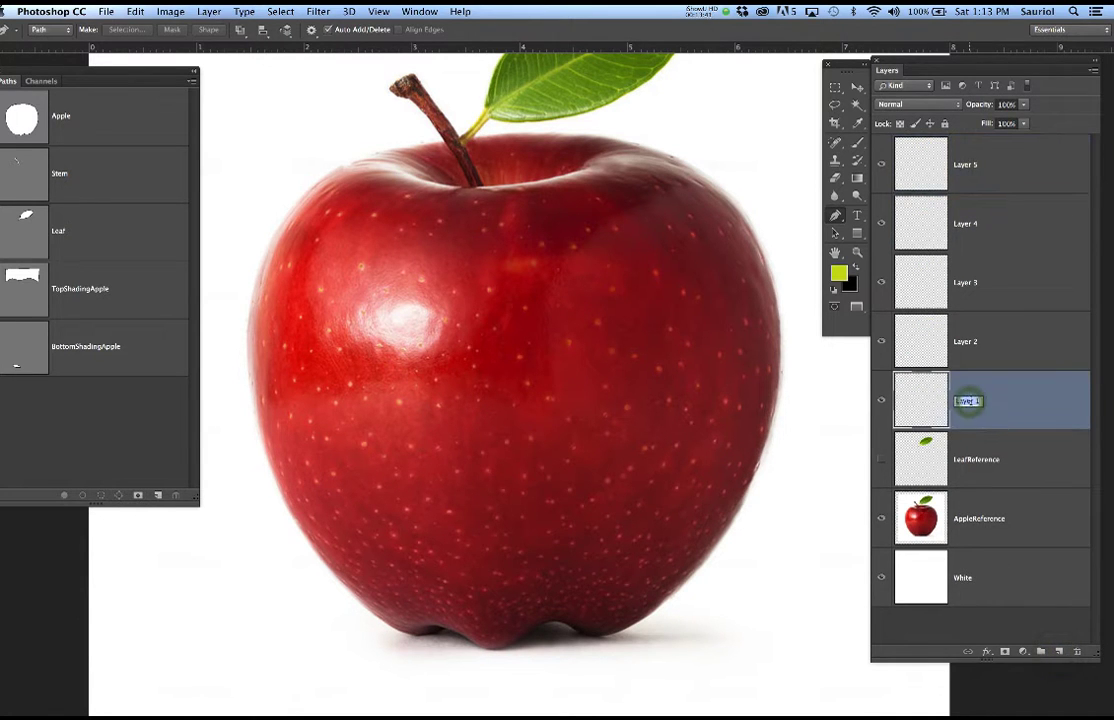
{"action": "type", "text": "Apple"}
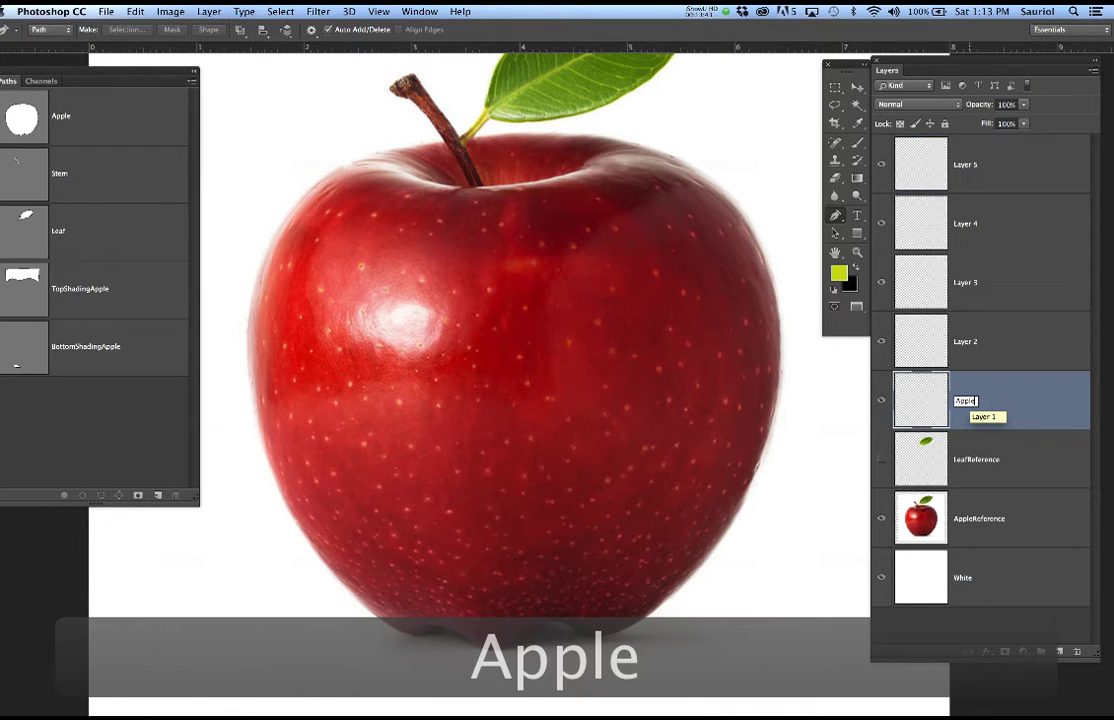
{"action": "type", "text": "1"}
{"action": "left_click", "coordinate": [1040, 441]}
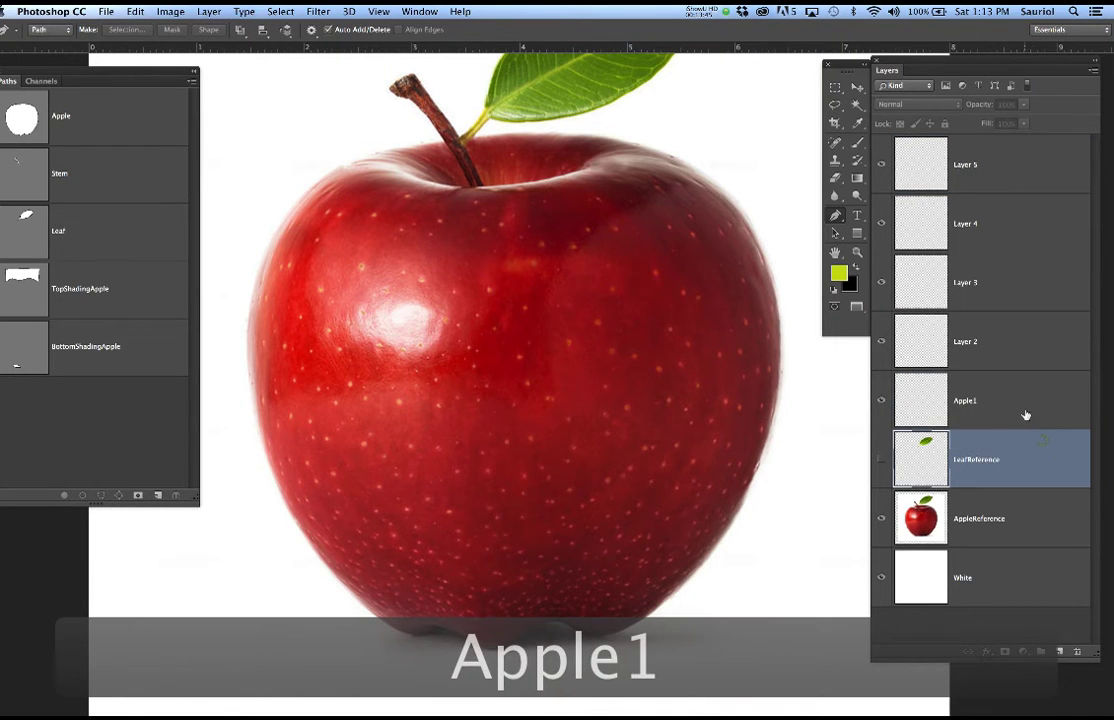
{"action": "left_click", "coordinate": [1006, 411]}
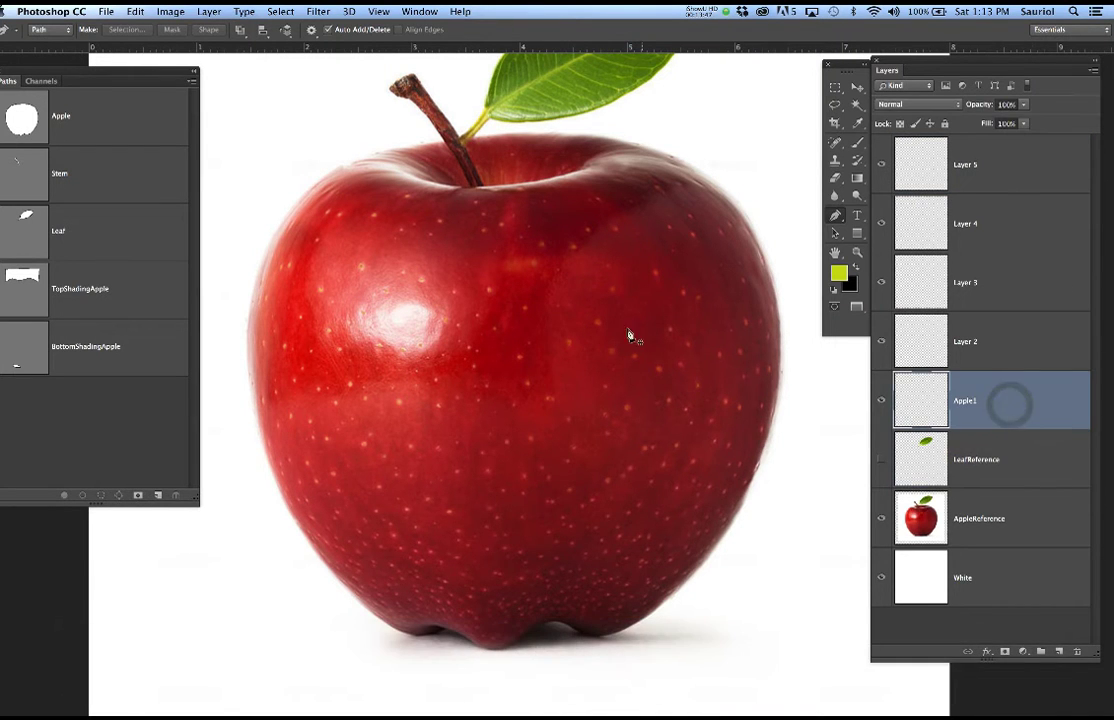
Make AppleReference the active layer, hide the White layer, and save the document.
{"action": "scroll", "coordinate": [595, 310], "scroll_direction": "down", "scroll_amount": 2}
{"action": "scroll", "coordinate": [595, 310], "scroll_direction": "down", "scroll_amount": 1}
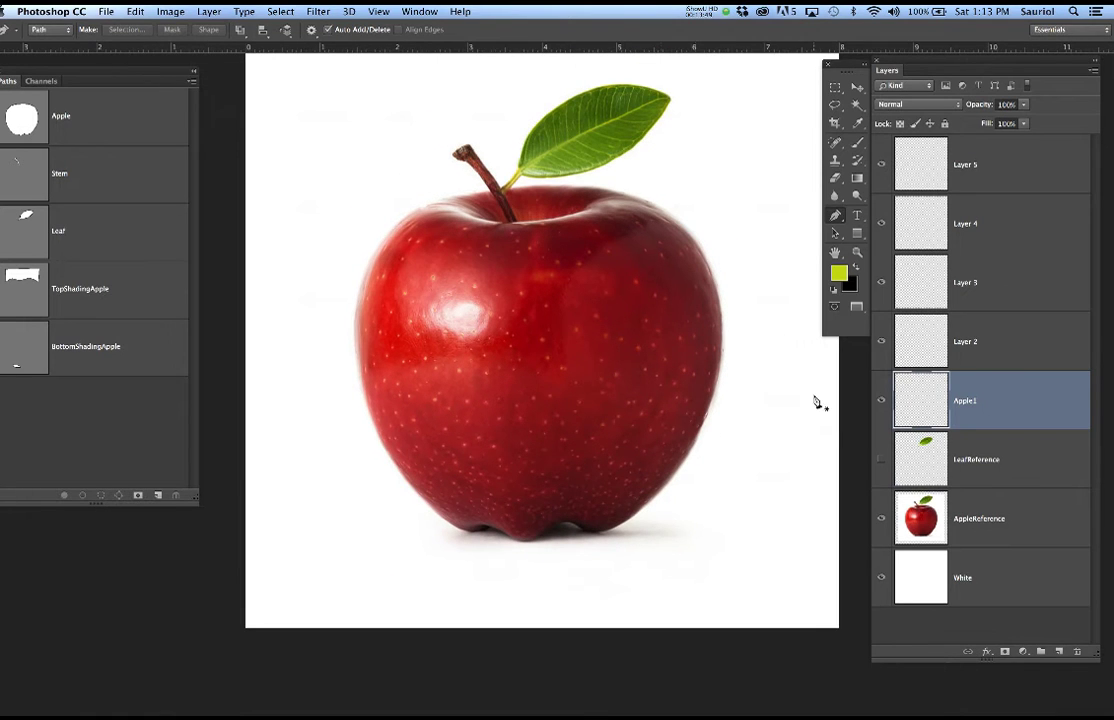
{"action": "left_click", "coordinate": [1008, 518]}
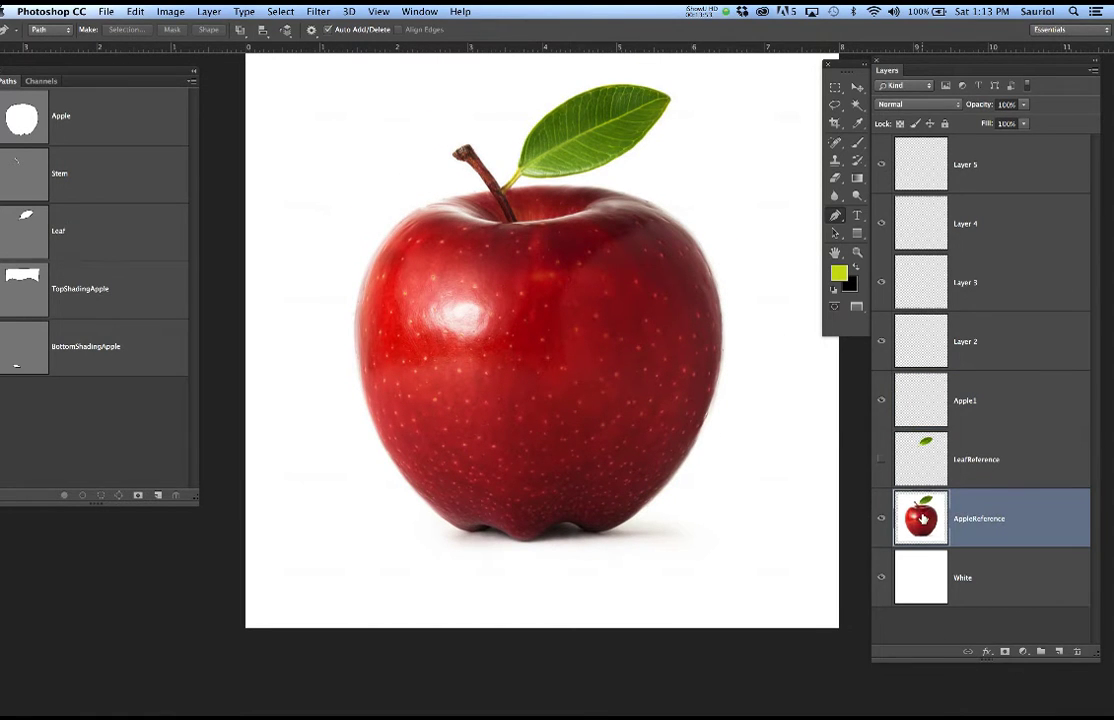
{"action": "left_click", "coordinate": [880, 578]}
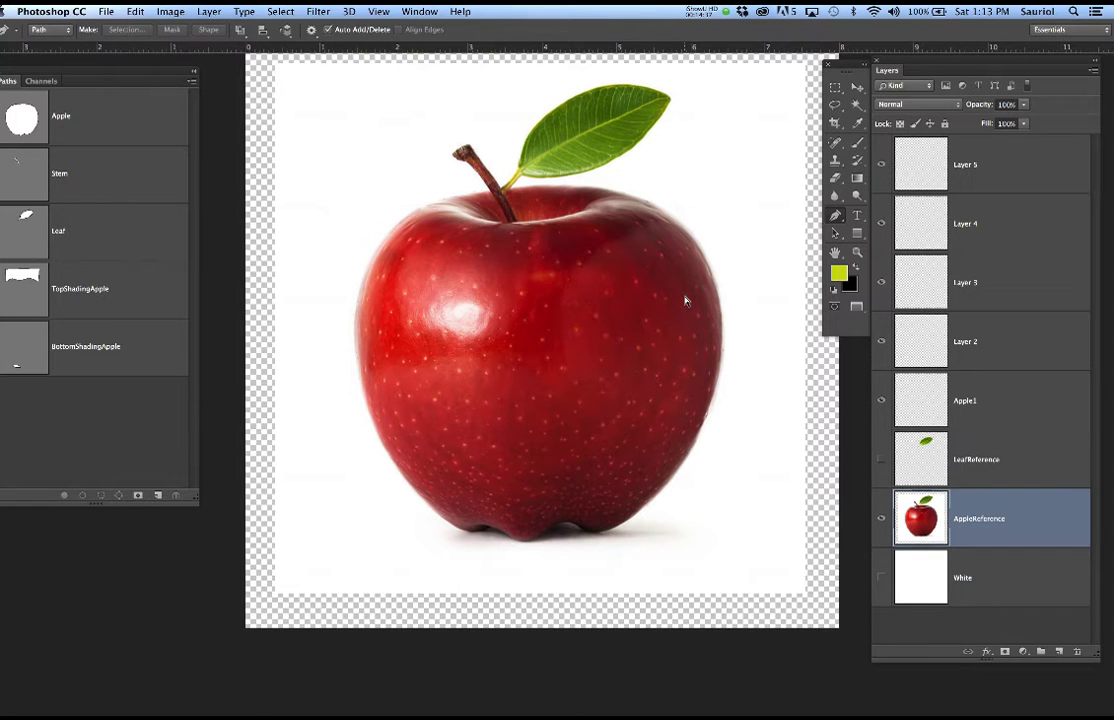
{"action": "key", "text": "super+s"}
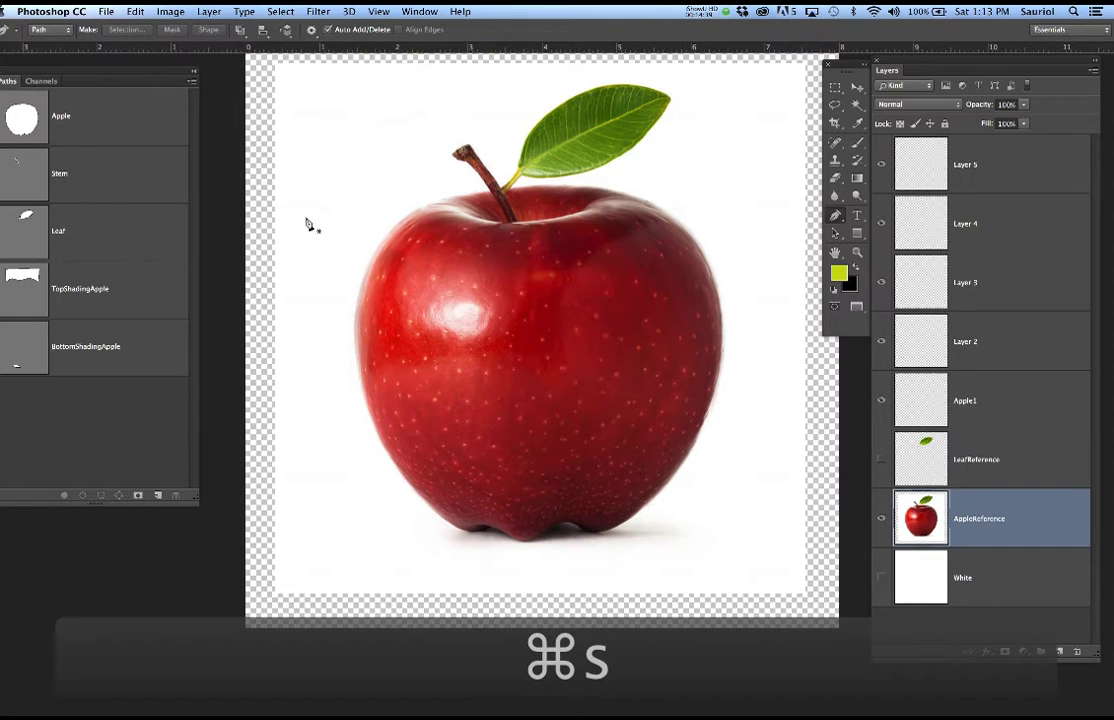
Load the Apple path as a selection, show White with AppleReference hidden, and add the Leaf and Stem paths to the selection.
{"action": "left_click", "coordinate": [20, 122], "text": "super"}
{"action": "left_click", "coordinate": [878, 519]}
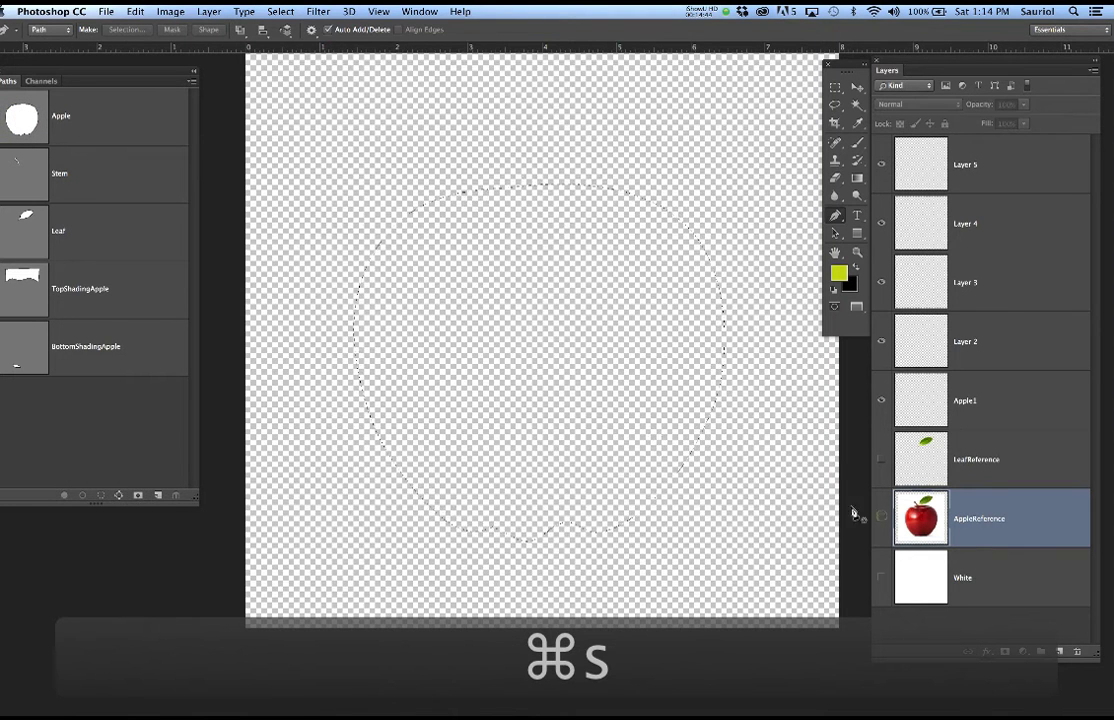
{"action": "left_click", "coordinate": [882, 578]}
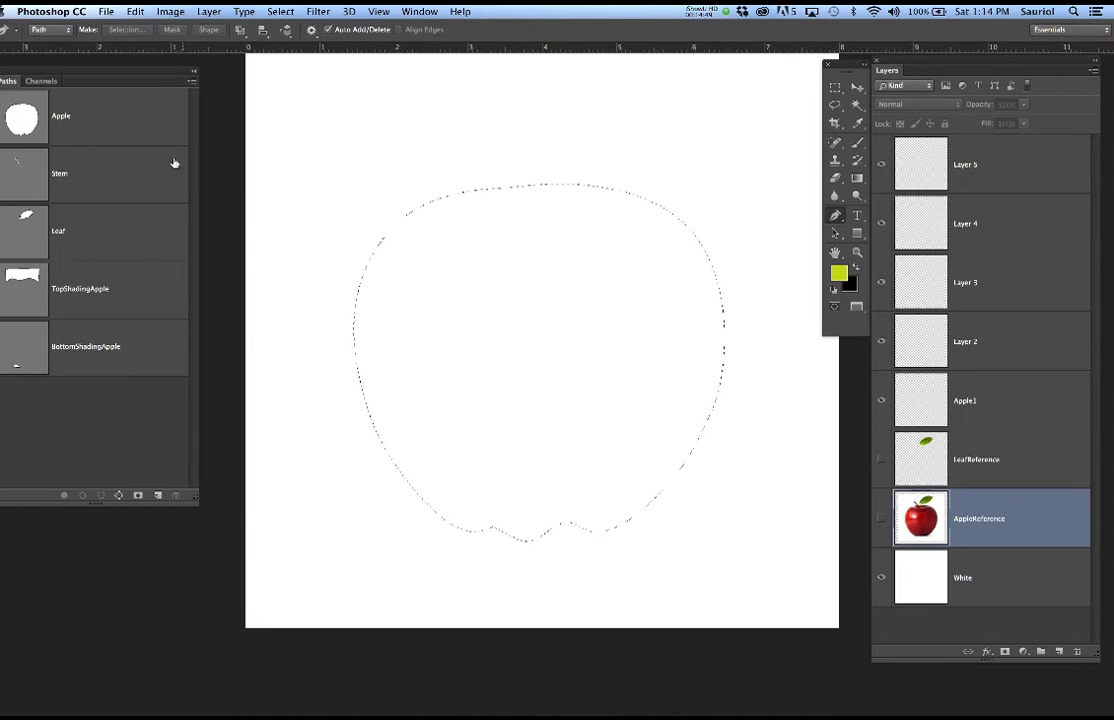
{"action": "left_click", "coordinate": [27, 164], "text": "shift+super"}
{"action": "left_click", "coordinate": [29, 224], "text": "shift+super"}
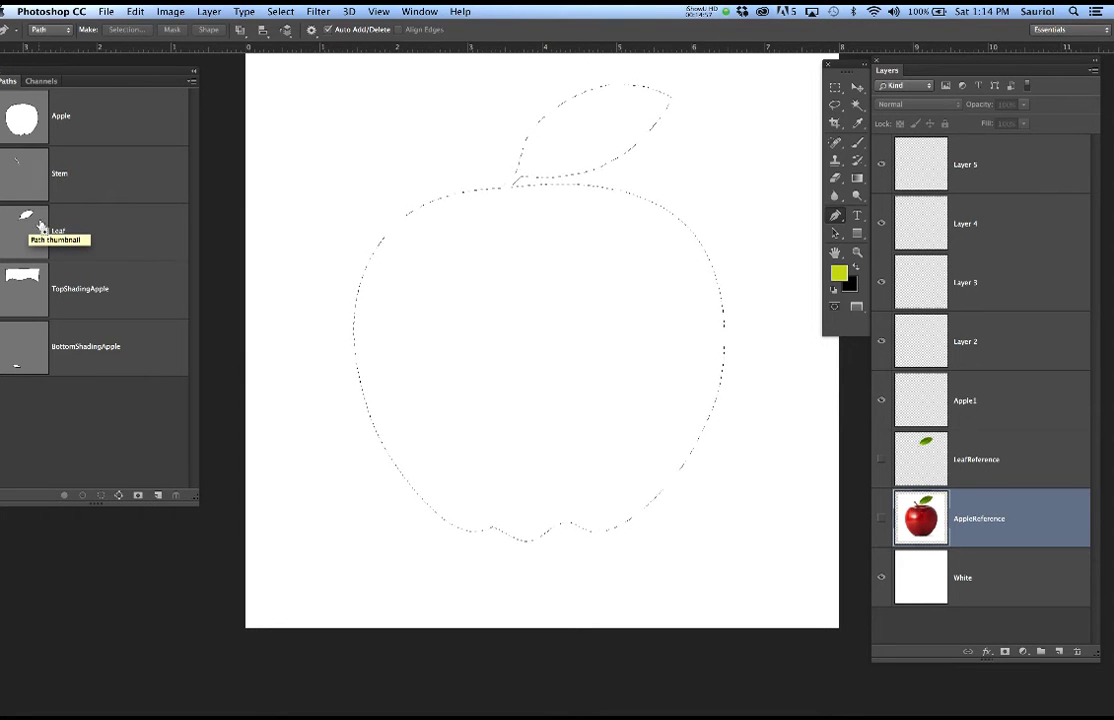
{"action": "left_click", "coordinate": [18, 169], "text": "ctrl+shift"}
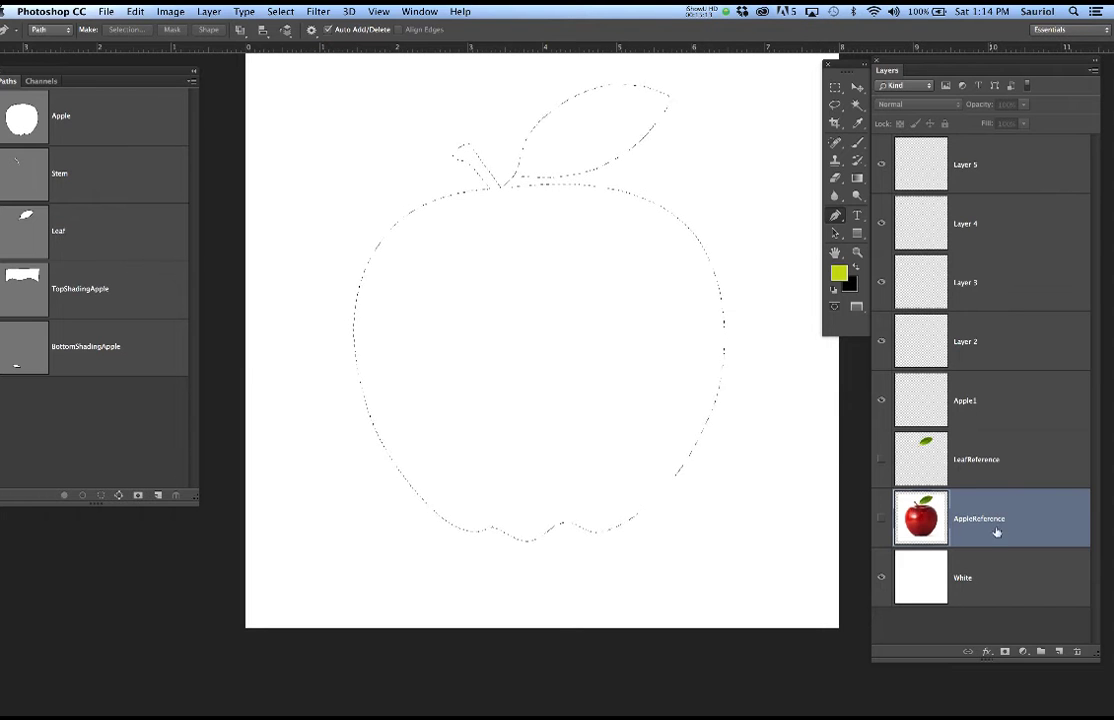
Show AppleReference, mask it with the combined selection, and hide the White layer.
{"action": "left_click", "coordinate": [881, 518]}
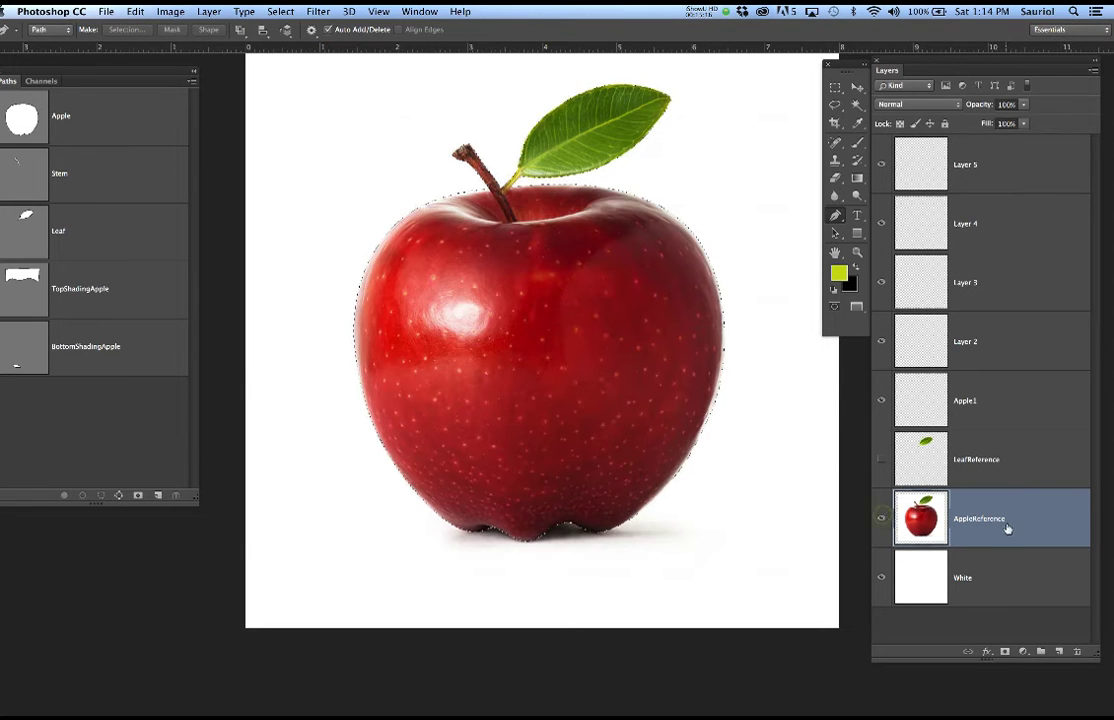
{"action": "left_click", "coordinate": [1005, 652]}
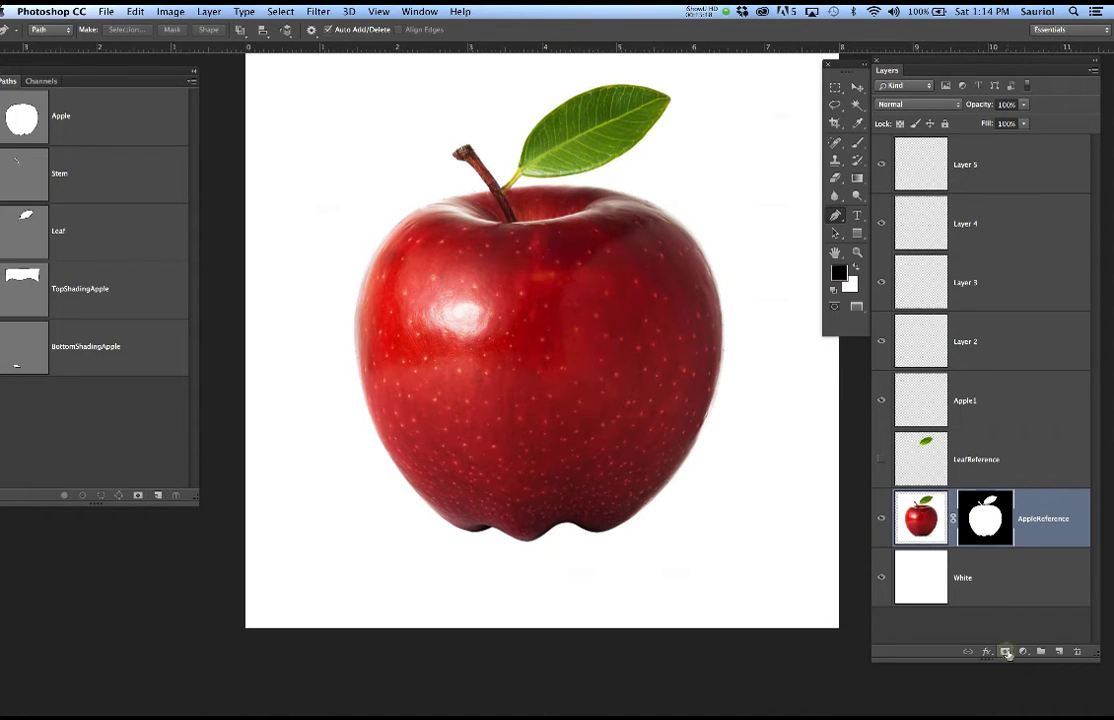
{"action": "left_click", "coordinate": [881, 581]}
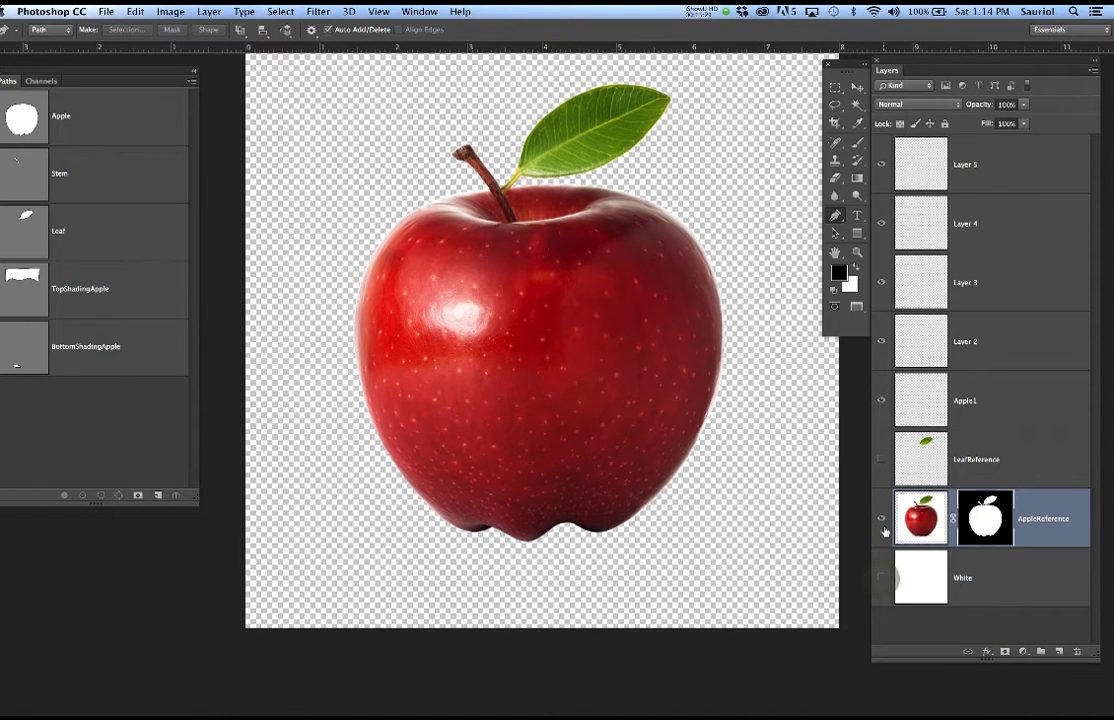
Disable the AppleReference layer mask to compare the unmasked image, and enable it again.
{"action": "right_click", "coordinate": [990, 515]}
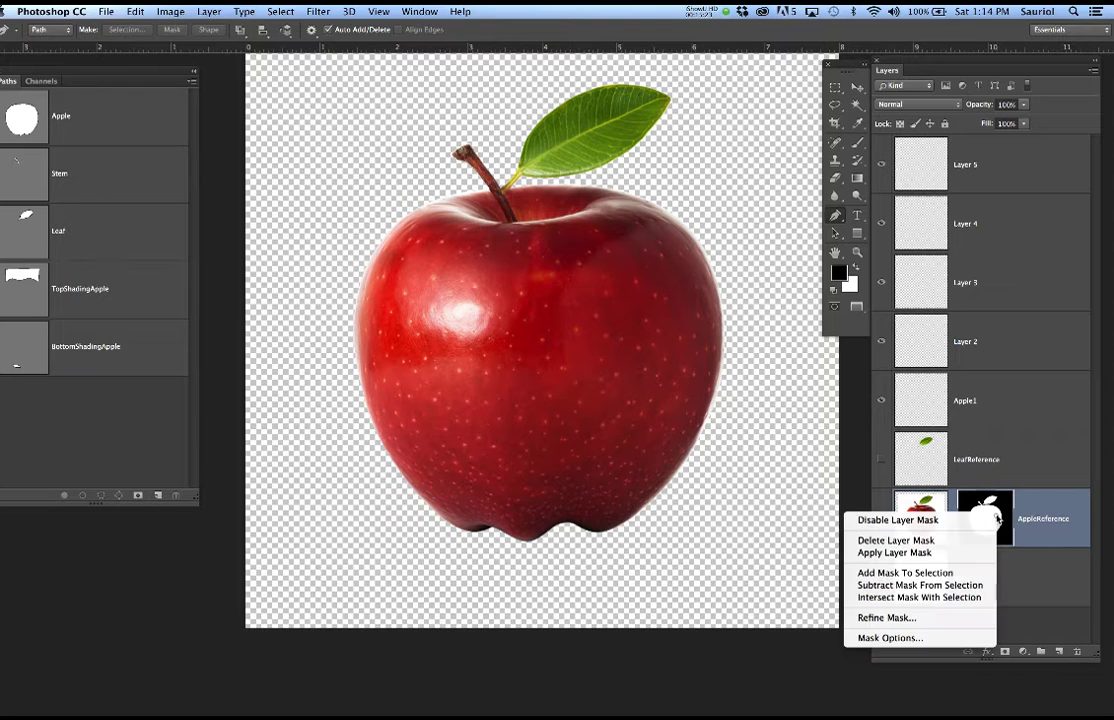
{"action": "left_click", "coordinate": [965, 521]}
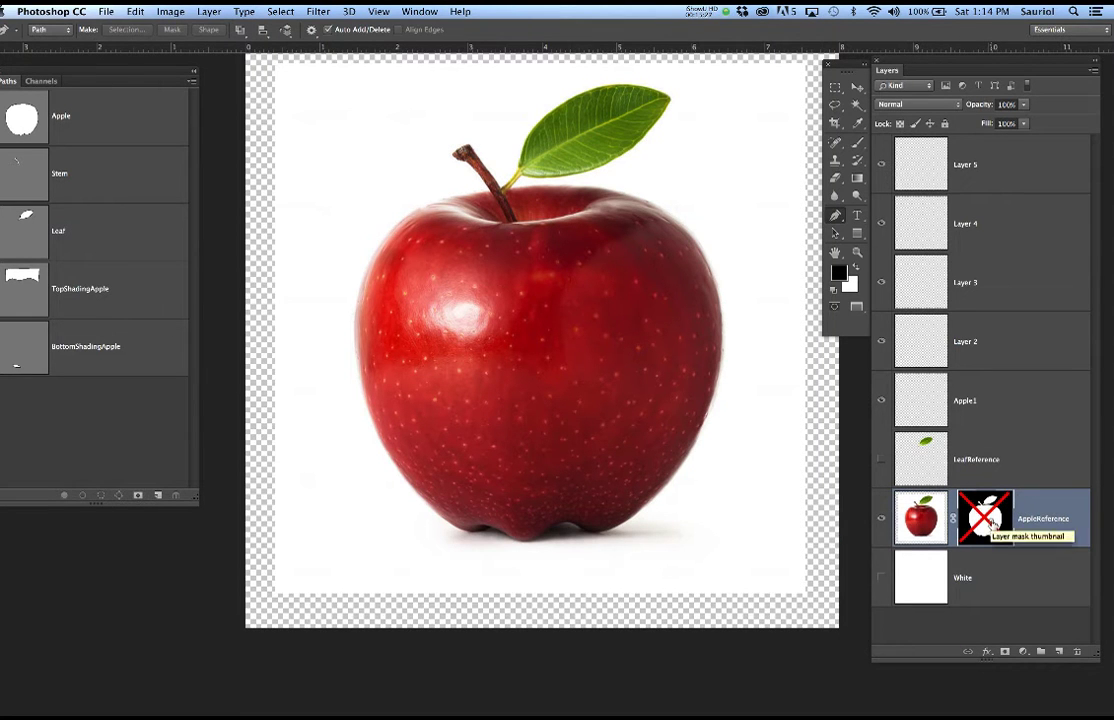
{"action": "right_click", "coordinate": [988, 518]}
{"action": "left_click", "coordinate": [885, 526]}
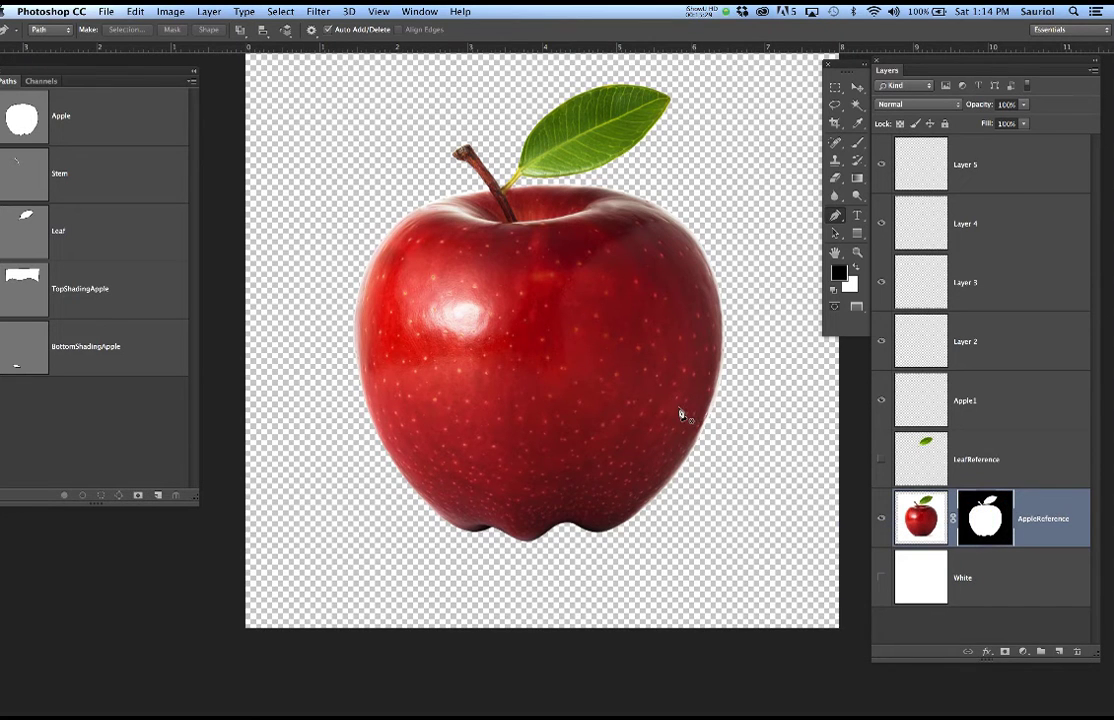
Save the document and duplicate the masked AppleReference layer to the top of the layer stack.
{"action": "key", "text": "super+s"}
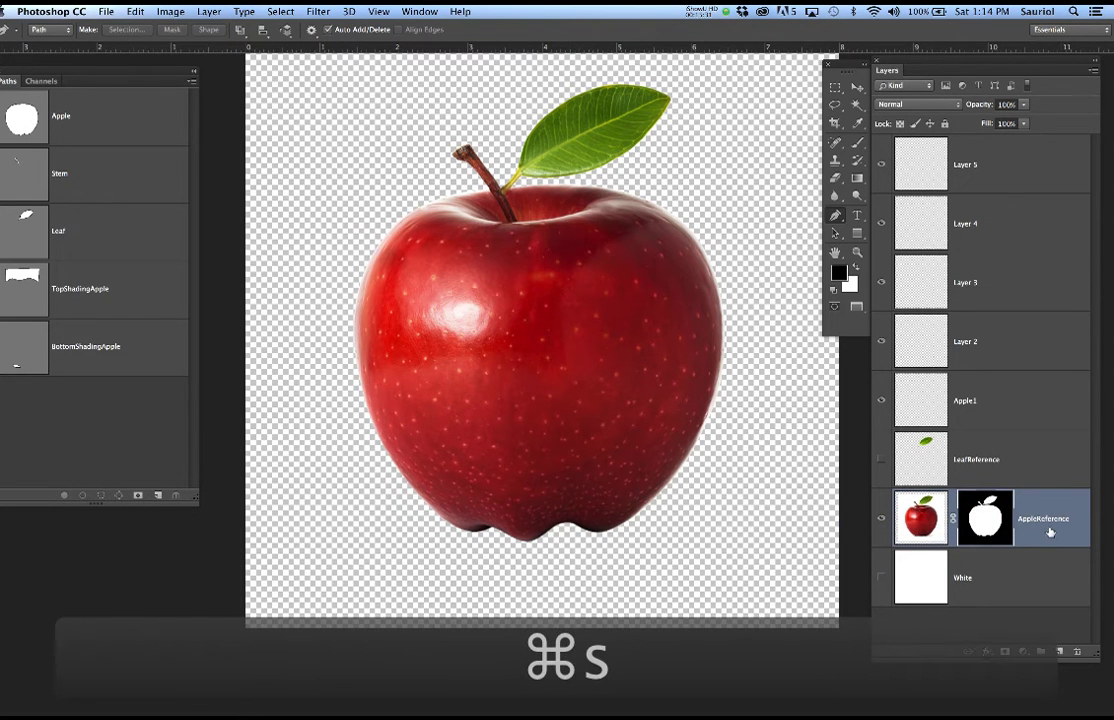
{"action": "left_click_drag", "start_coordinate": [1034, 540], "coordinate": [903, 133]}
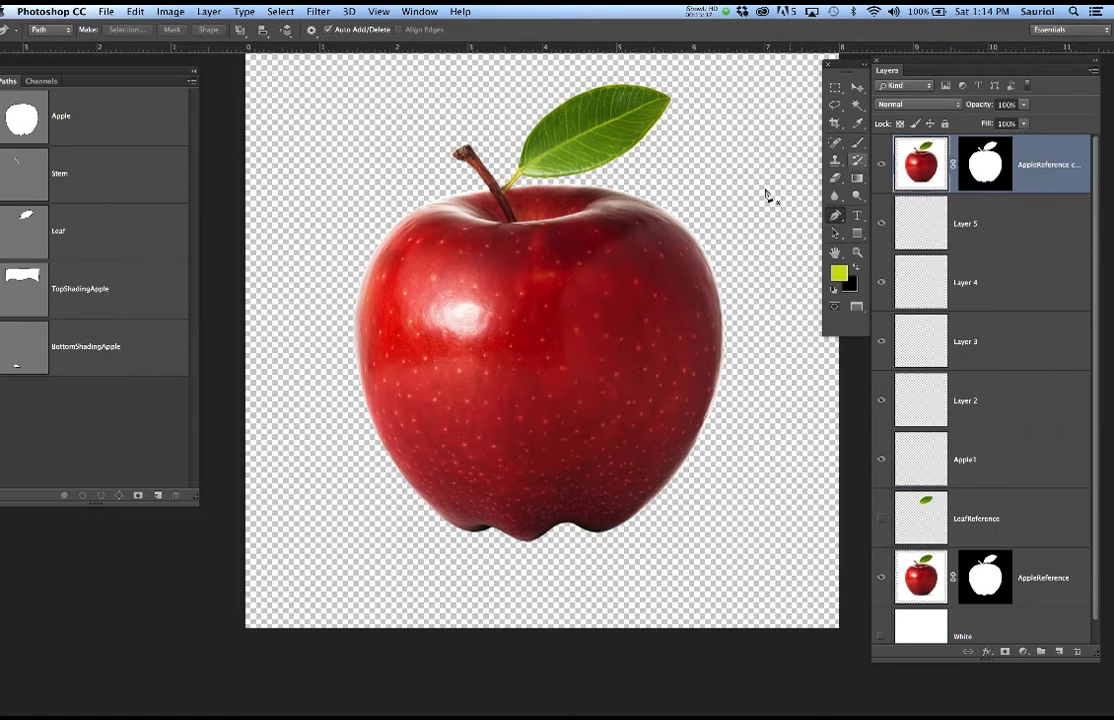
{"action": "scroll", "coordinate": [682, 212], "scroll_direction": "down", "scroll_amount": 3}
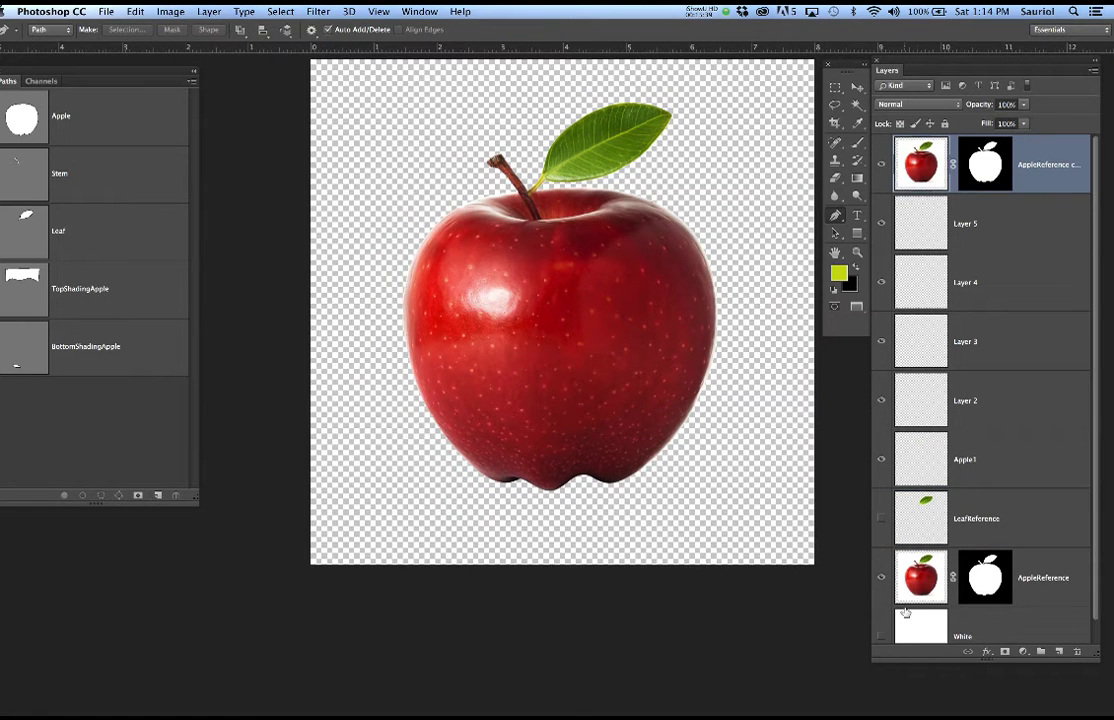
Show the White layer, scale the AppleReference copy to about 47.5%, and place it in the canvas's upper-right corner.
{"action": "left_click", "coordinate": [881, 640]}
{"action": "left_click_drag", "start_coordinate": [637, 303], "coordinate": [601, 381]}
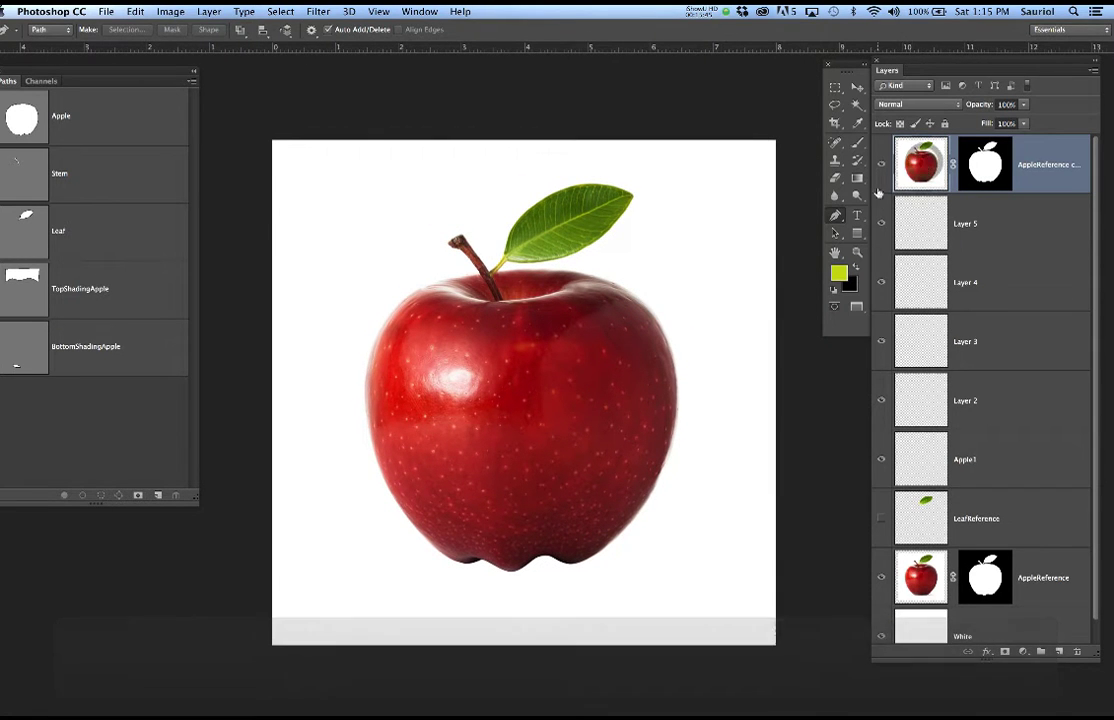
{"action": "key", "text": "super+t"}
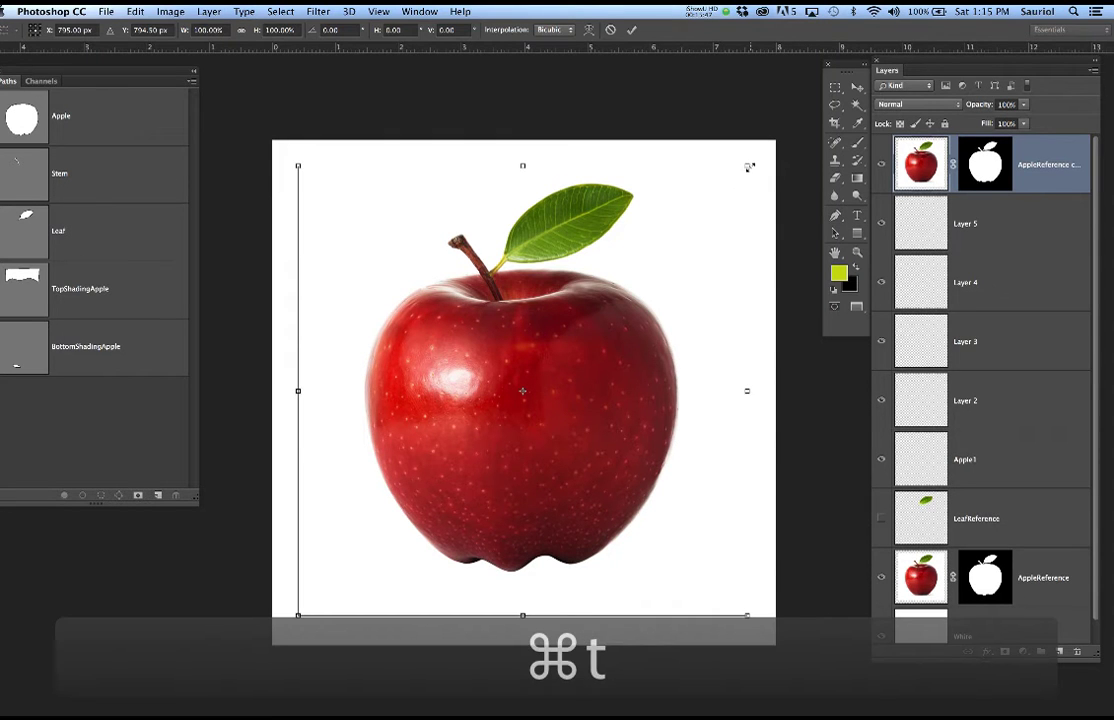
{"action": "left_click_drag", "start_coordinate": [748, 164], "coordinate": [472, 414]}
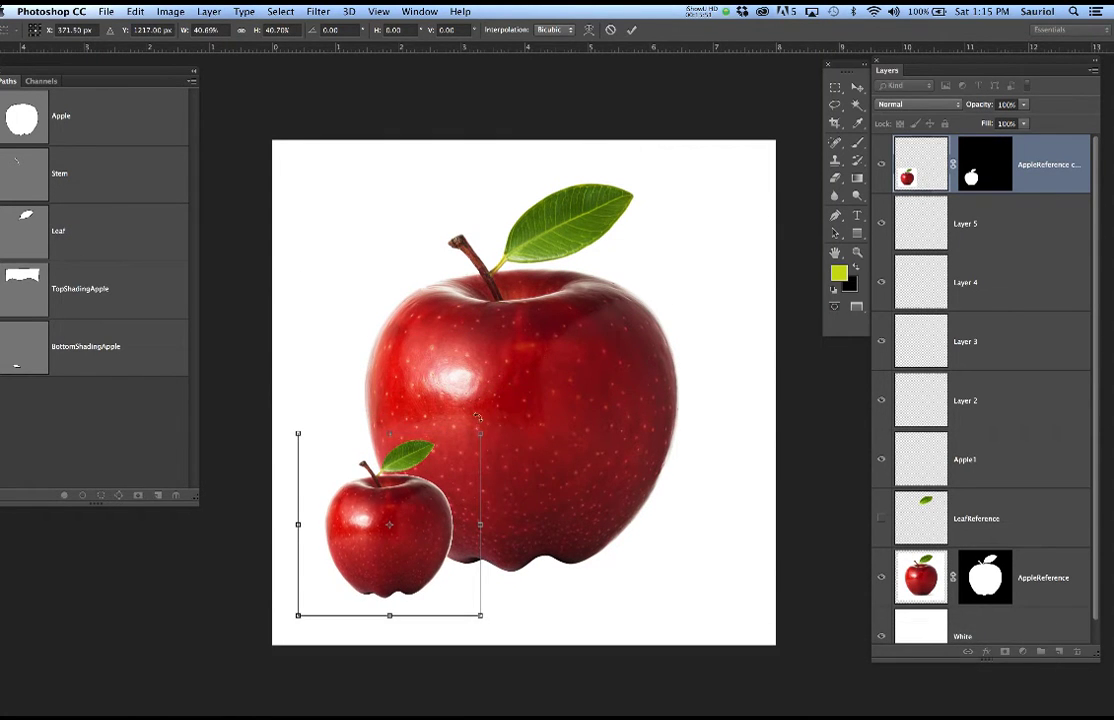
{"action": "left_click_drag", "start_coordinate": [393, 548], "coordinate": [737, 233]}
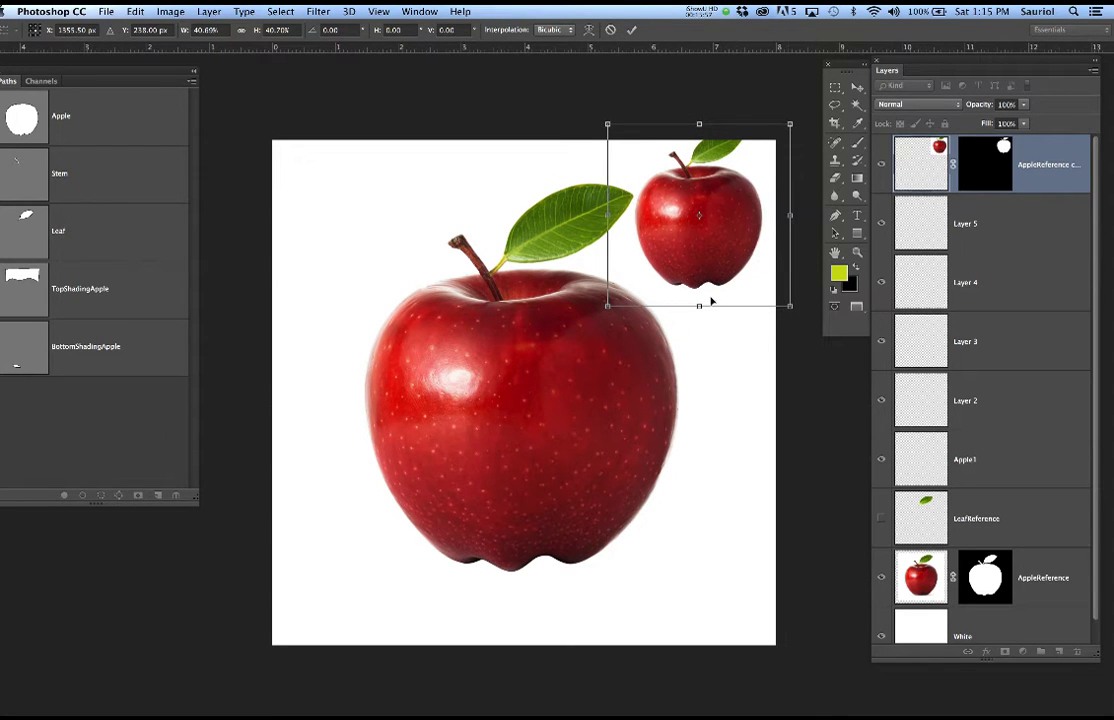
{"action": "left_click_drag", "start_coordinate": [790, 307], "coordinate": [817, 333]}
{"action": "left_click_drag", "start_coordinate": [745, 257], "coordinate": [728, 240]}
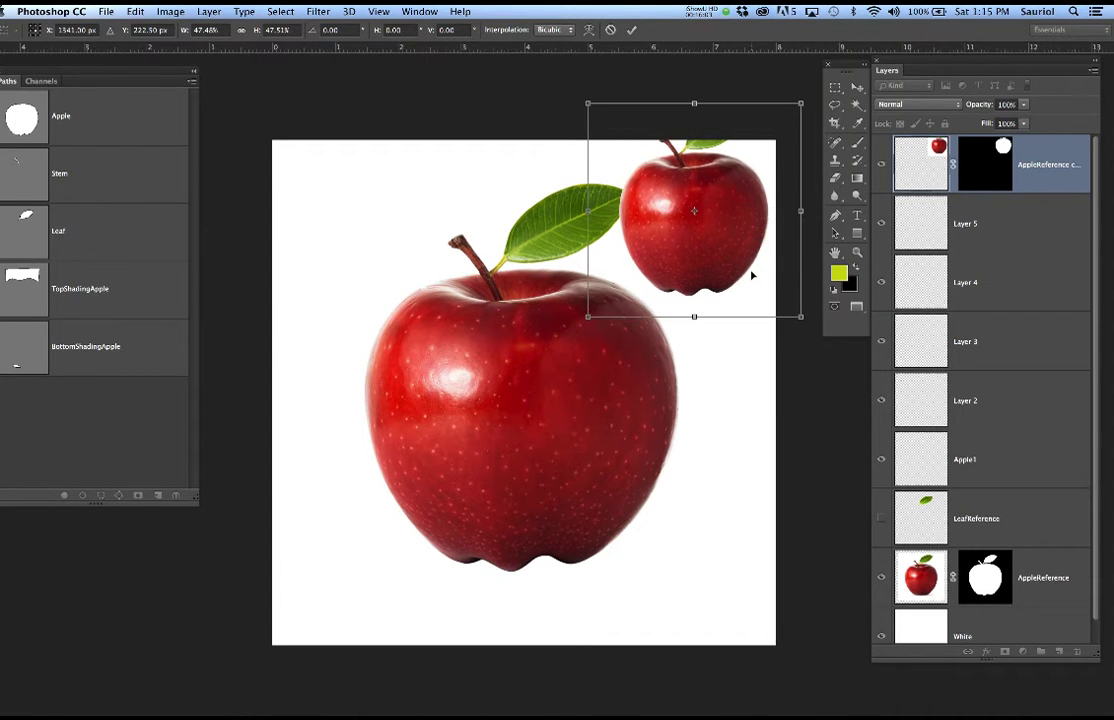
{"action": "key", "text": "Return"}
{"action": "key", "text": "p"}
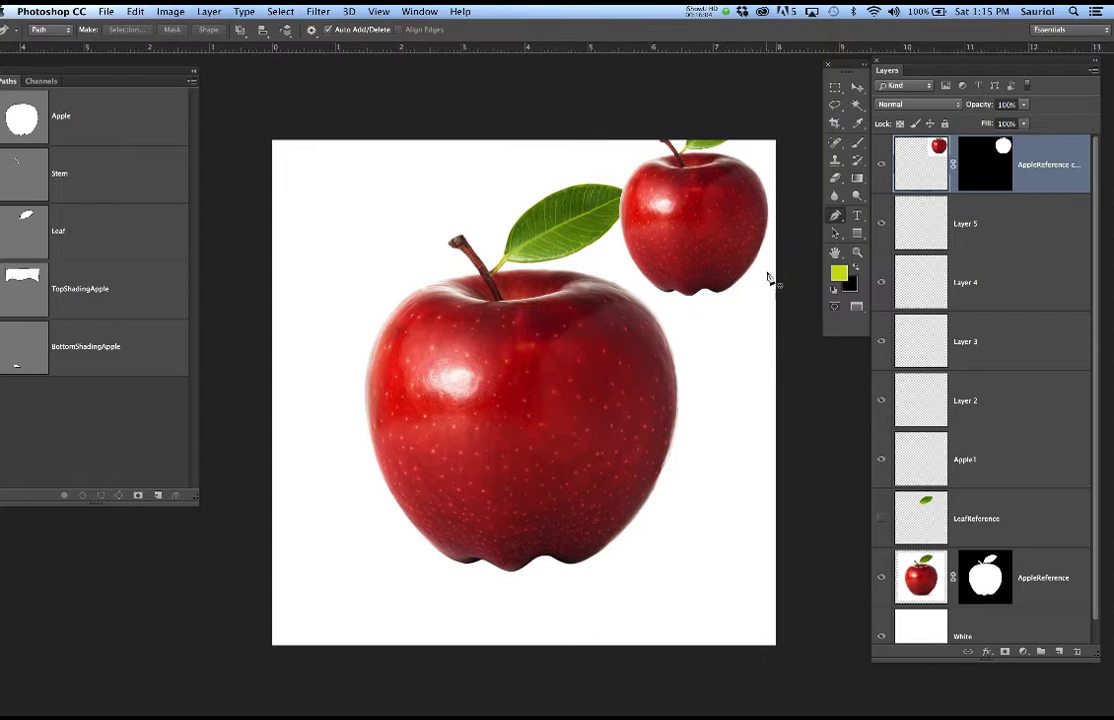
Rename the scaled-down AppleReference copy layer as Clicky.
{"action": "double_click", "coordinate": [1040, 165]}
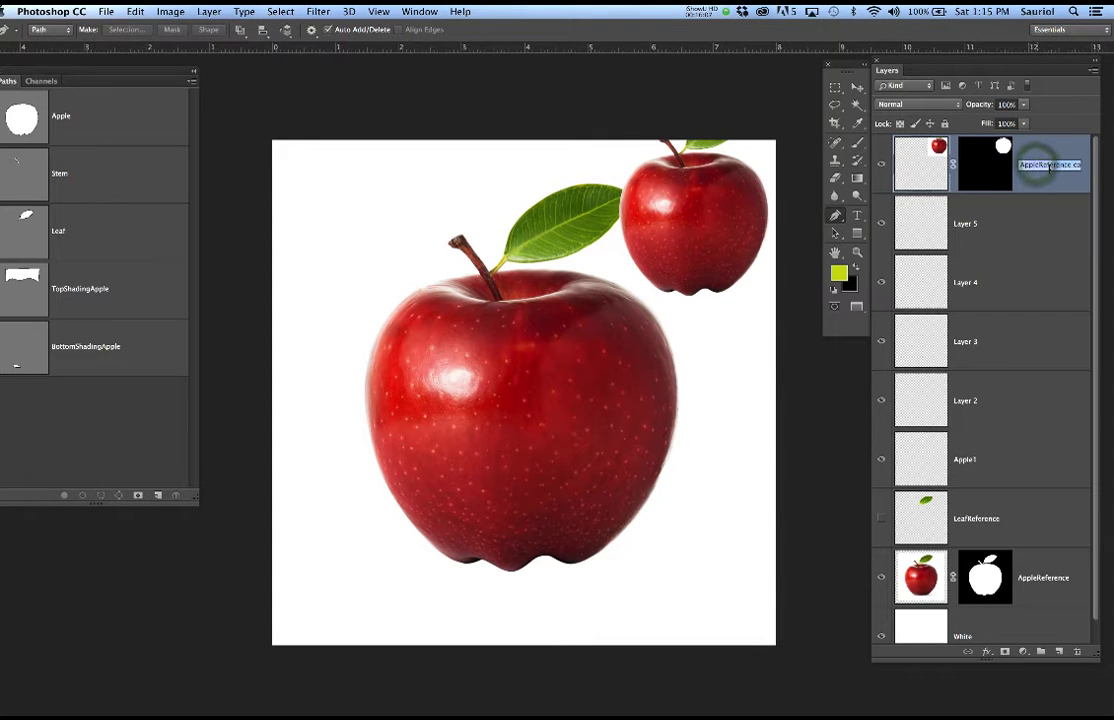
{"action": "type", "text": "Cl"}
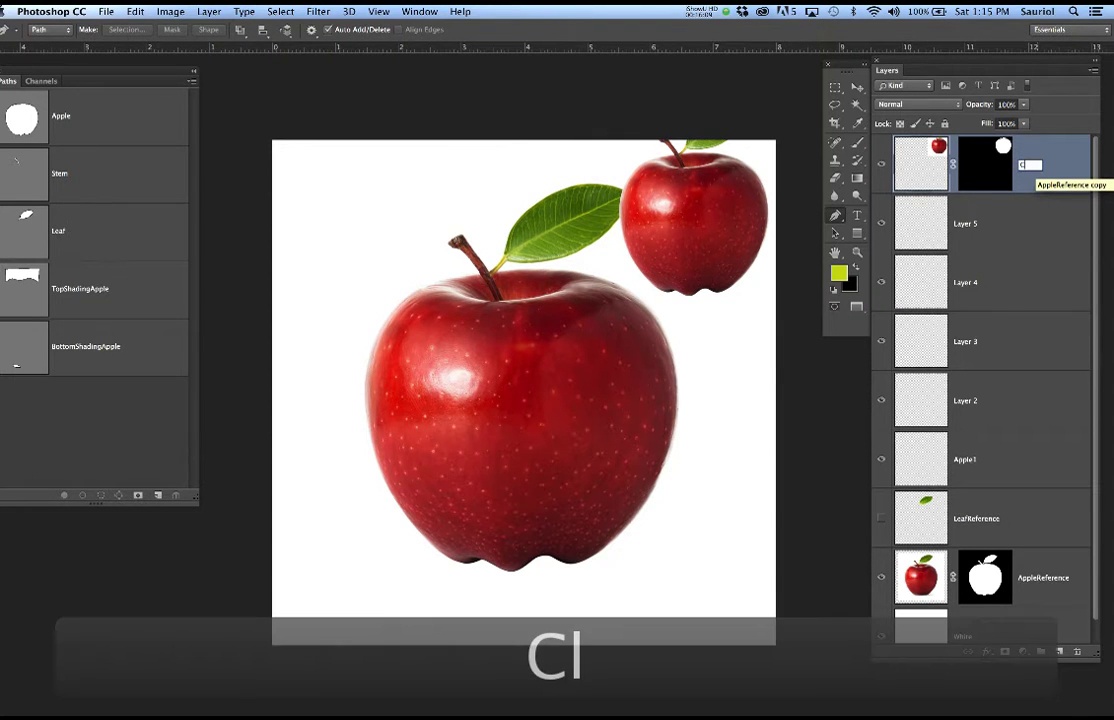
{"action": "type", "text": "icky"}
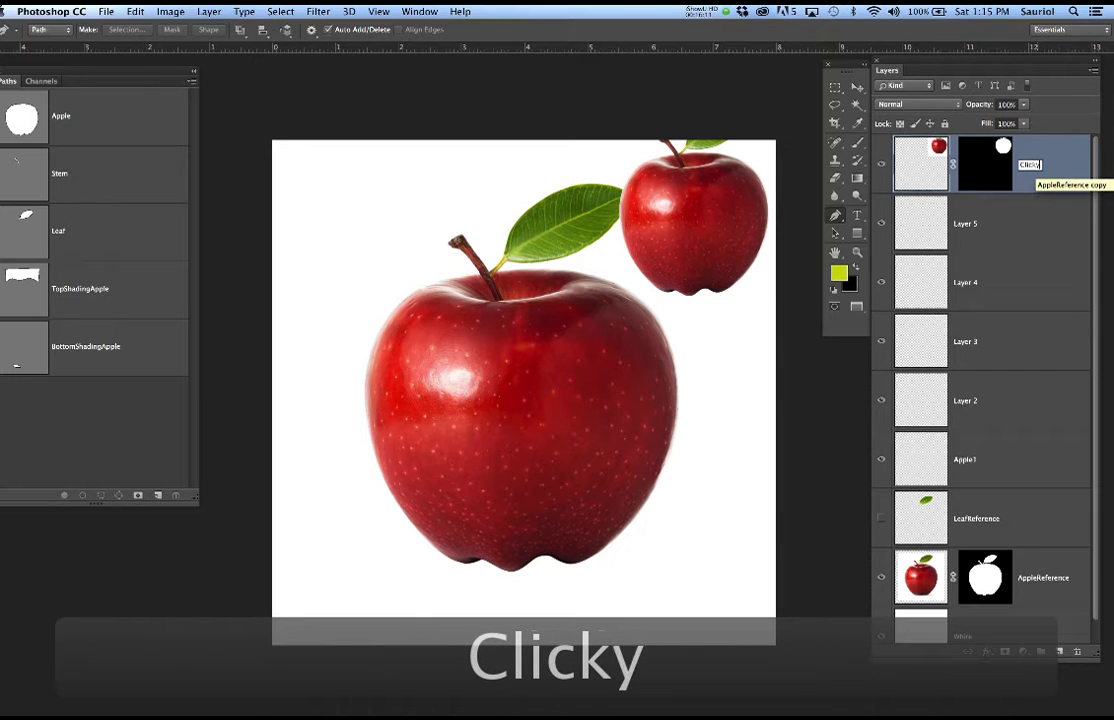
{"action": "key", "text": "Return"}
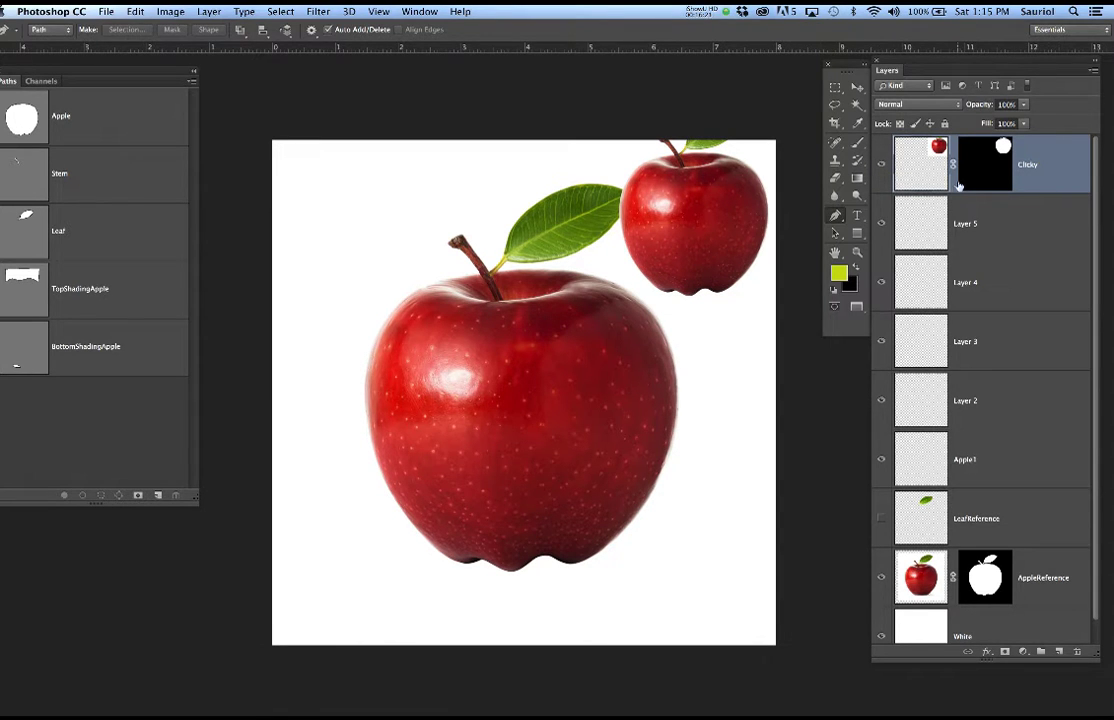
Select the Apple1 layer and, with the Brush tool, sample a light pinkish red beside the large apple's highlight.
{"action": "left_click", "coordinate": [1011, 464]}
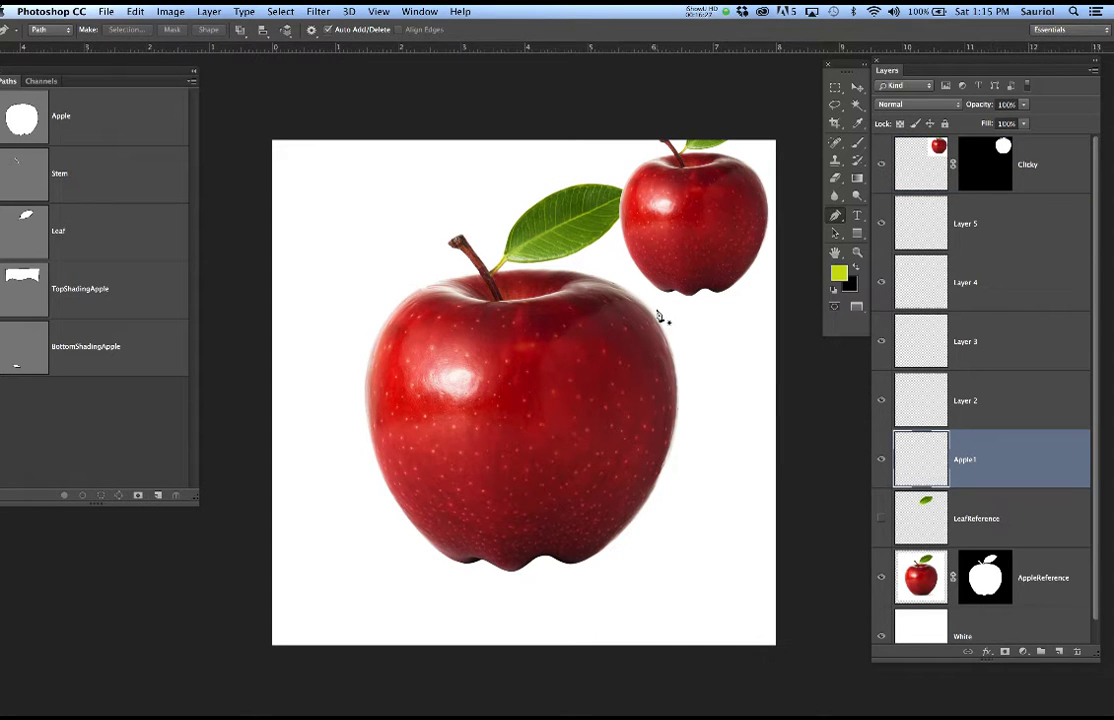
{"action": "key", "text": "b"}
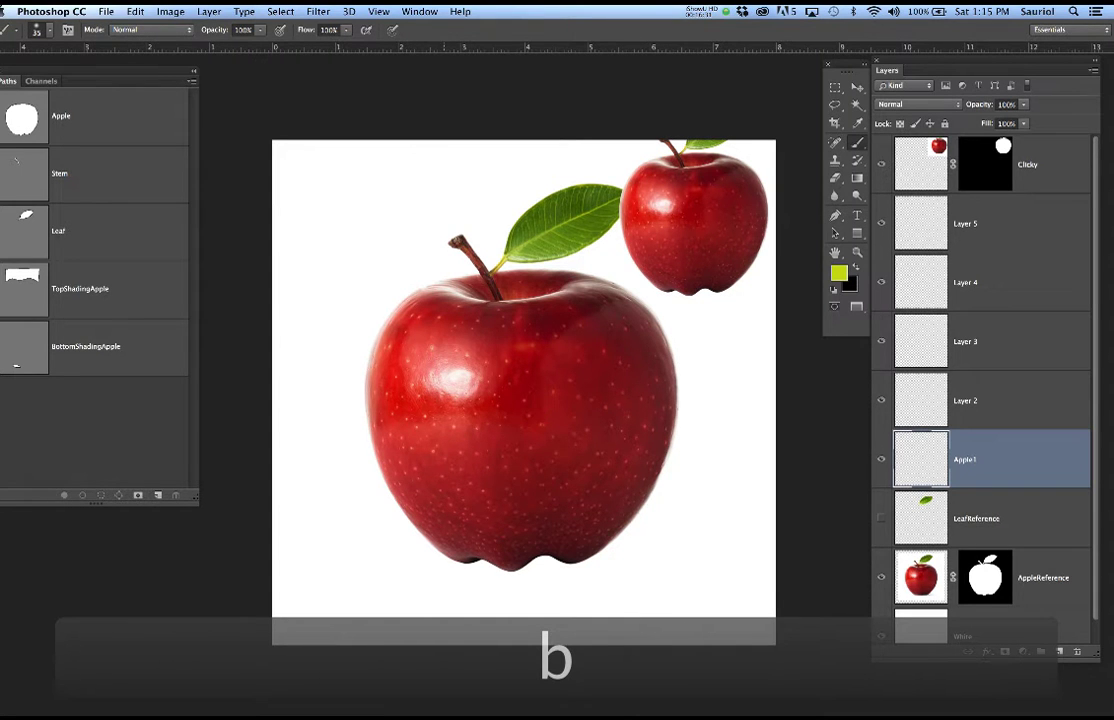
{"action": "scroll", "coordinate": [452, 423], "scroll_direction": "up", "scroll_amount": 3}
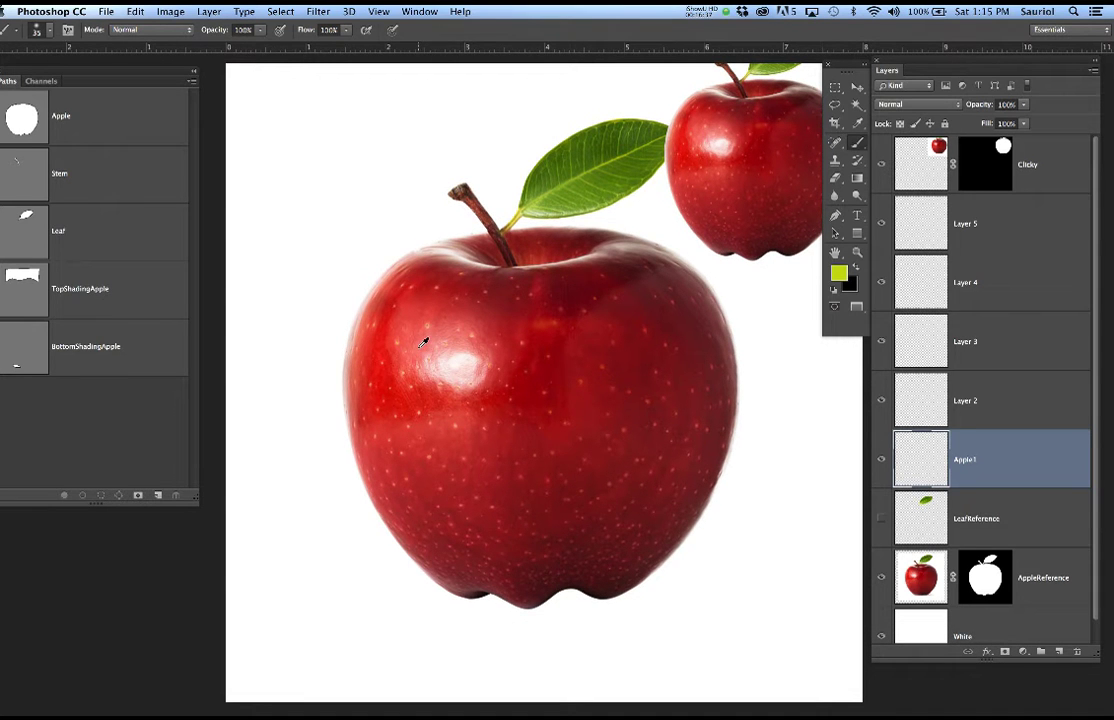
{"action": "left_click", "coordinate": [413, 349], "text": "alt"}
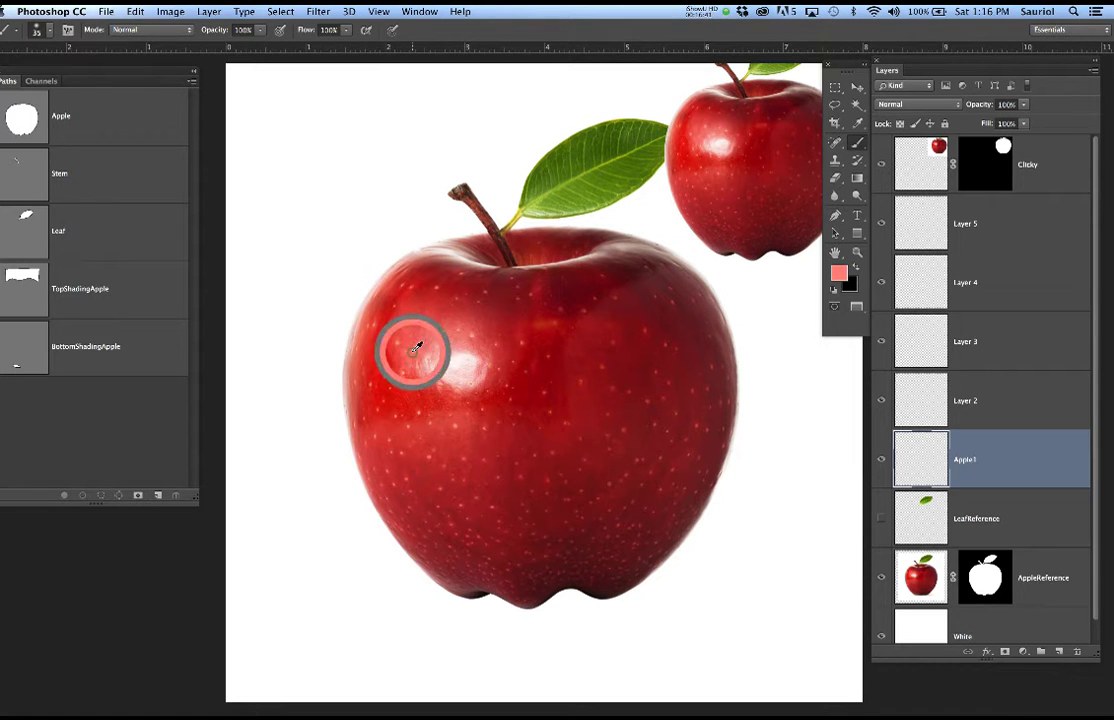
Load the Apple path as a selection, hide AppleReference, and fill the selection on Apple1 with the sampled pinkish red.
{"action": "left_click", "coordinate": [27, 108]}
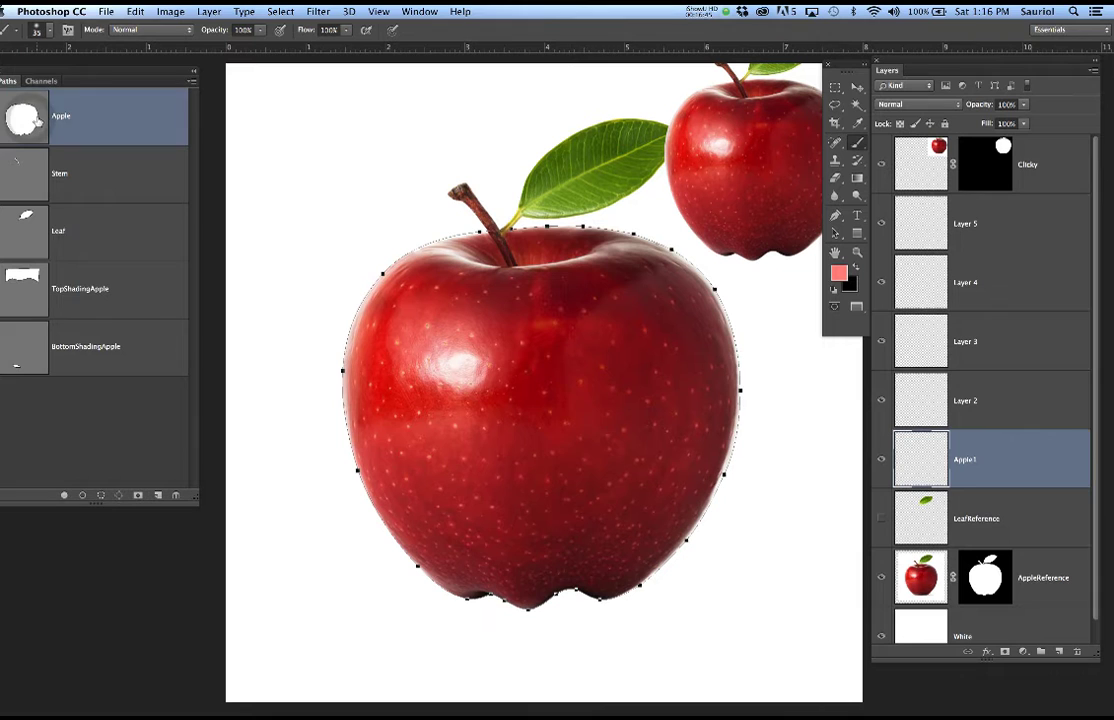
{"action": "key", "text": "super+Return"}
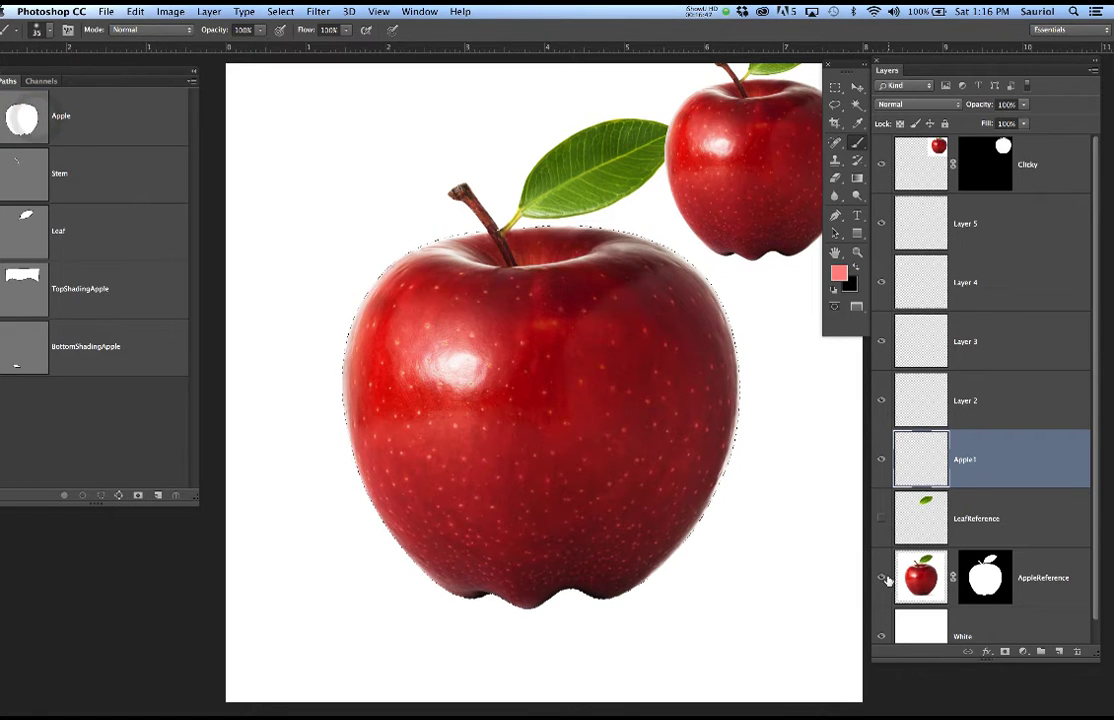
{"action": "left_click", "coordinate": [882, 578]}
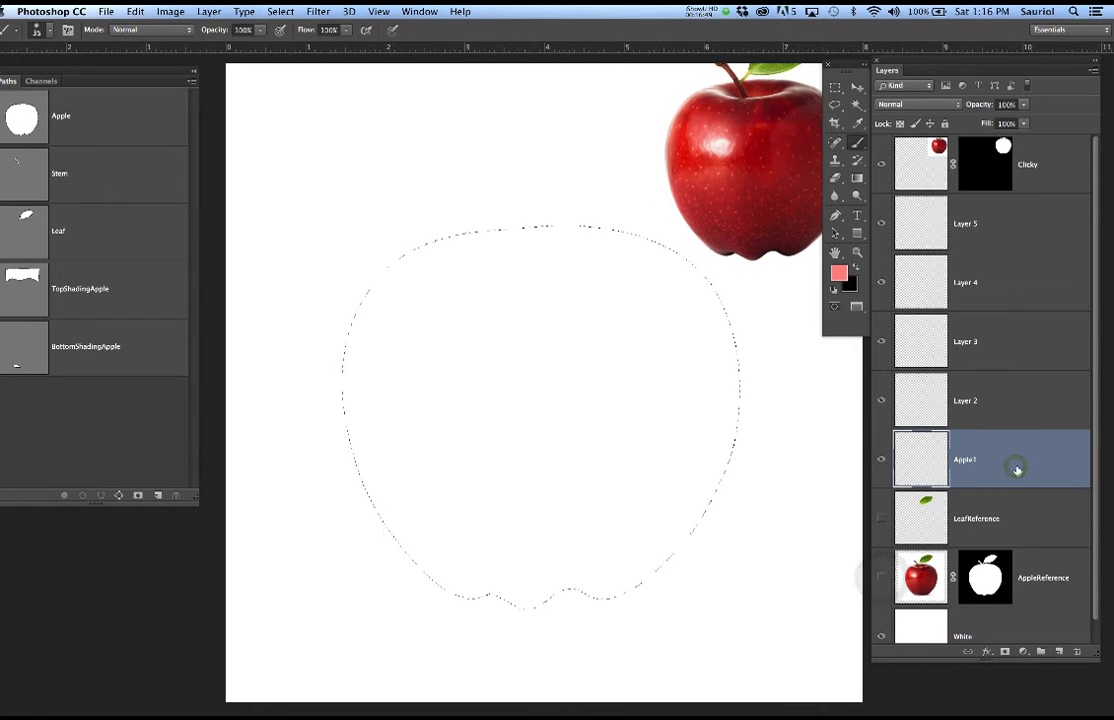
{"action": "key", "text": "alt+BackSpace"}
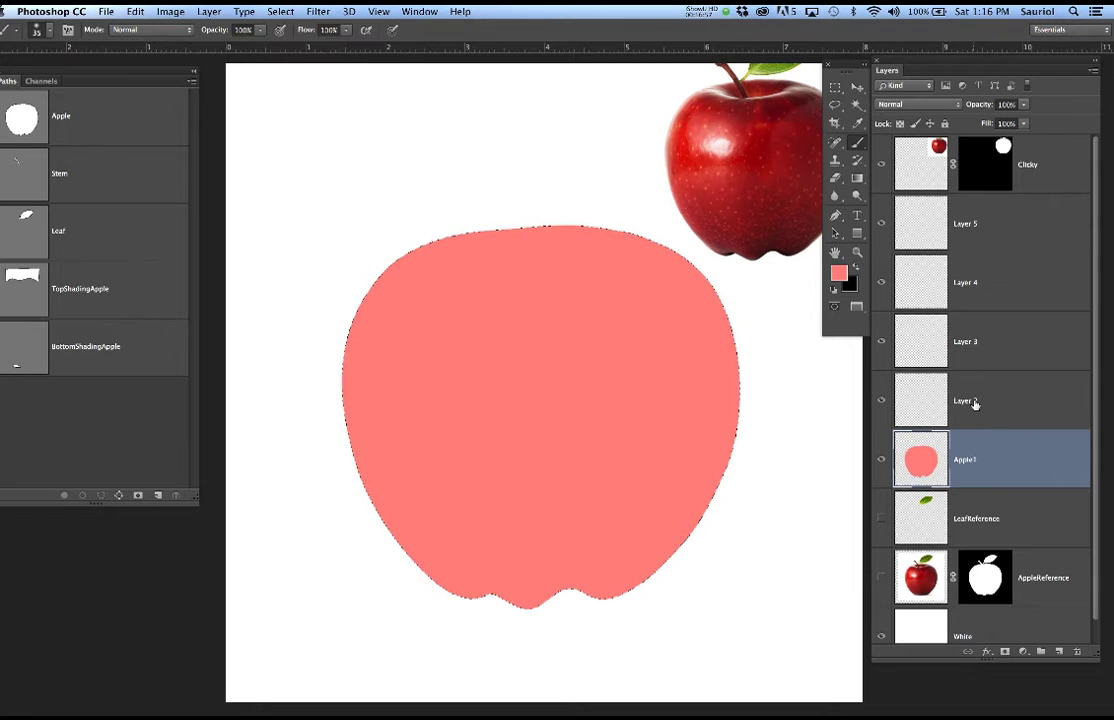
Duplicate the AppleReference layer and place the copy directly below Clicky, keeping it hidden.
{"action": "mouse_move", "coordinate": [731, 410]}
{"action": "left_mouse_down"}
{"action": "mouse_move", "coordinate": [681, 413]}
{"action": "mouse_move", "coordinate": [690, 404]}
{"action": "left_mouse_up"}
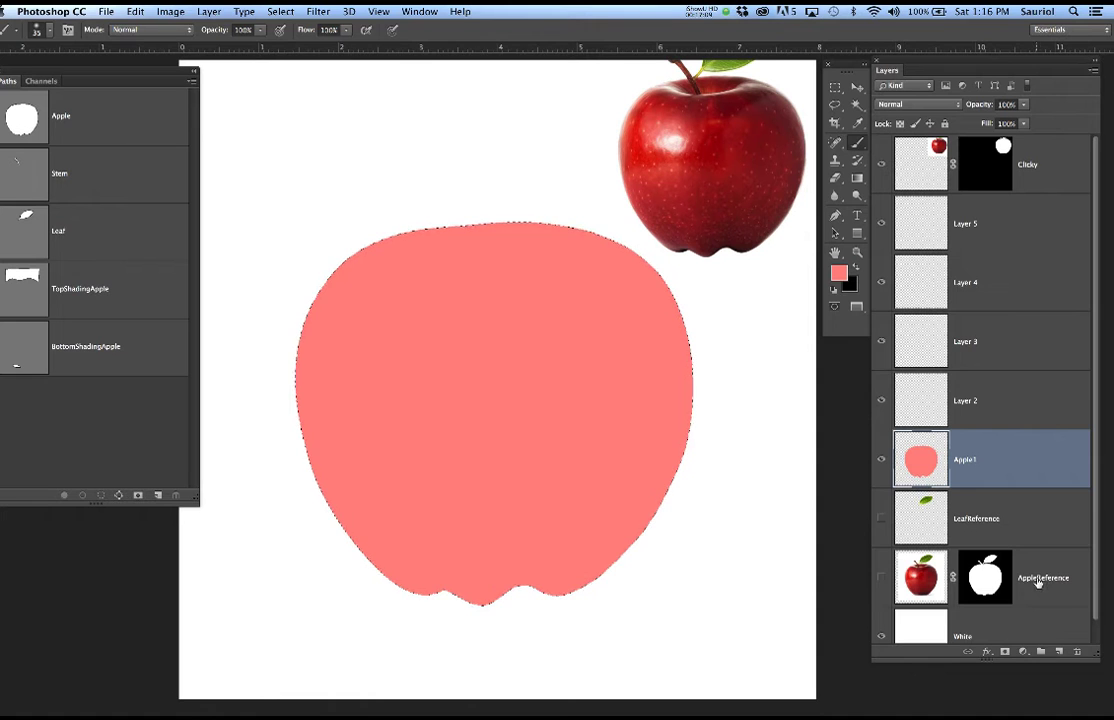
{"action": "left_click_drag", "start_coordinate": [1039, 585], "coordinate": [1059, 651]}
{"action": "left_click_drag", "start_coordinate": [1056, 571], "coordinate": [1022, 188]}
{"action": "left_click", "coordinate": [880, 201]}
{"action": "left_click", "coordinate": [880, 201]}
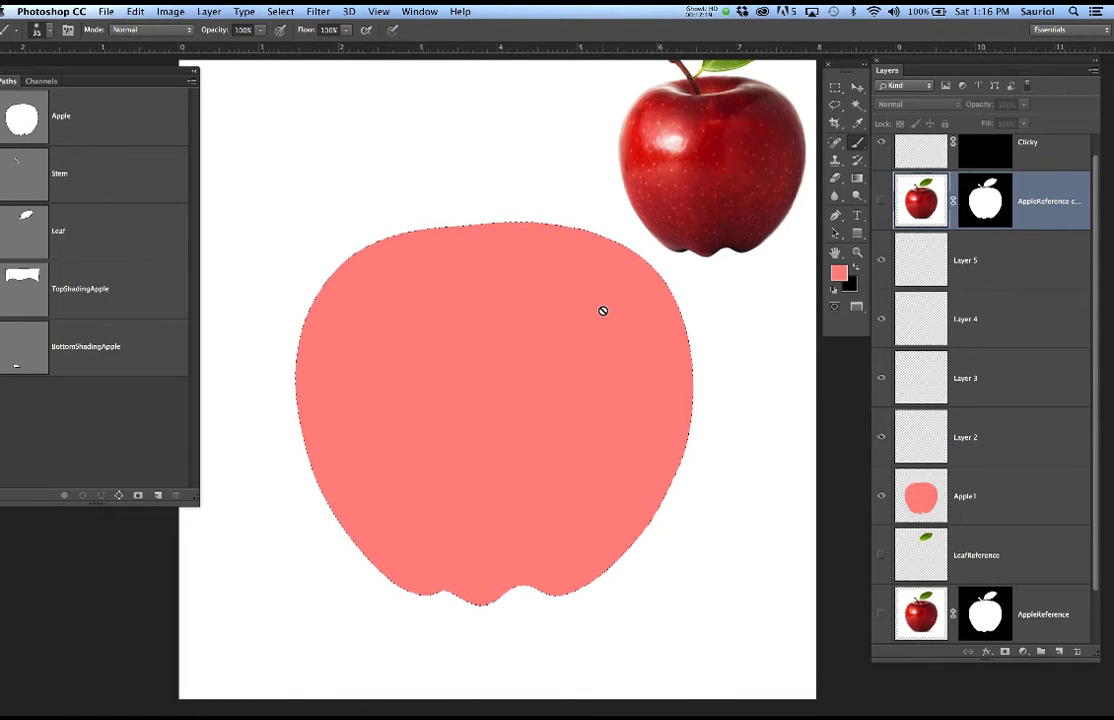
Apply the layer mask of the full-size AppleReference copy and rename the layer as PaintGuide.
{"action": "right_click", "coordinate": [988, 202]}
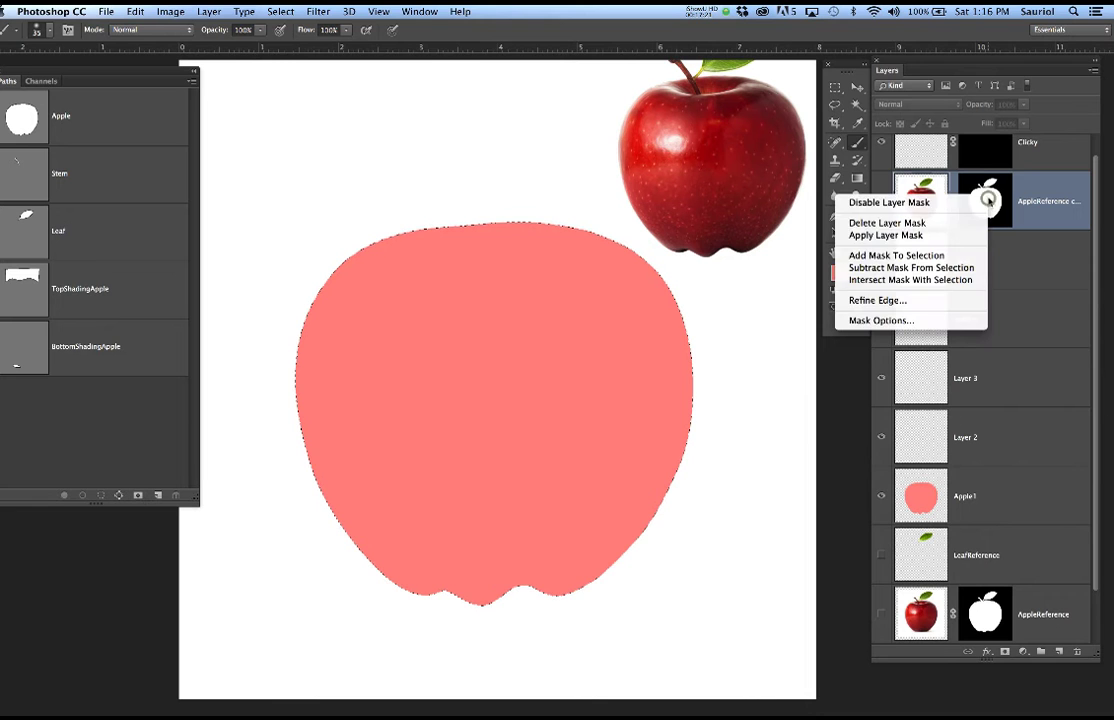
{"action": "left_click", "coordinate": [886, 235]}
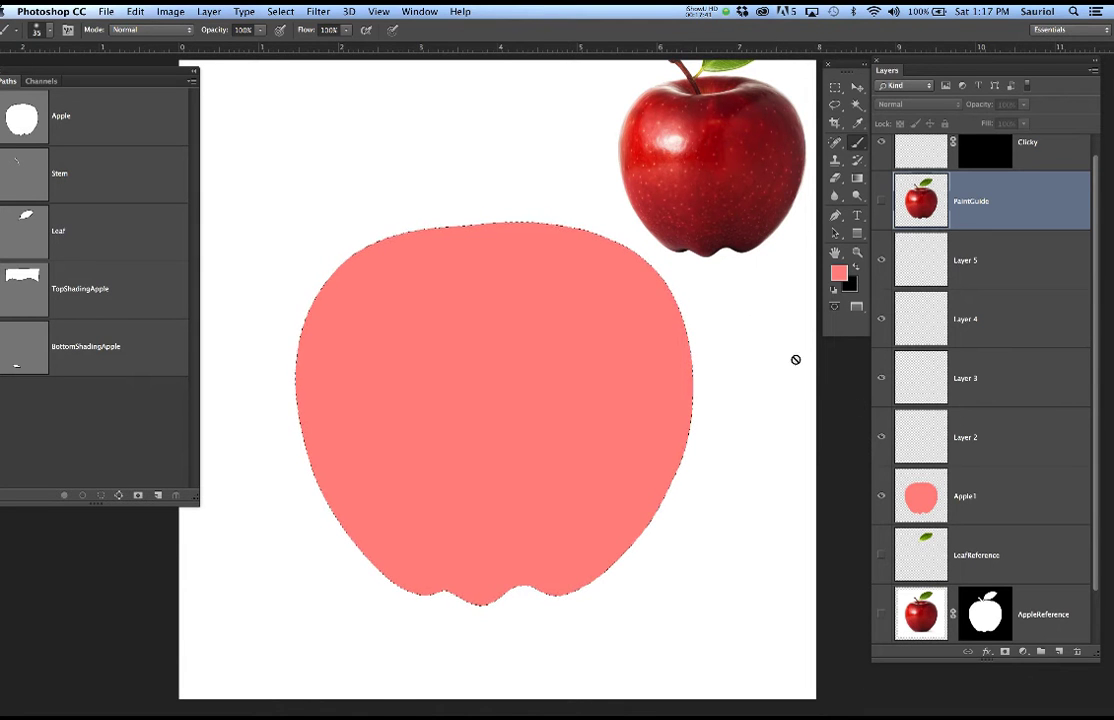
Copy the Apple1 layer's name and use it to rename Layer 2 as Apple1Color2.
{"action": "left_click", "coordinate": [979, 445]}
{"action": "left_click", "coordinate": [979, 372]}
{"action": "left_click", "coordinate": [979, 330]}
{"action": "double_click", "coordinate": [963, 497]}
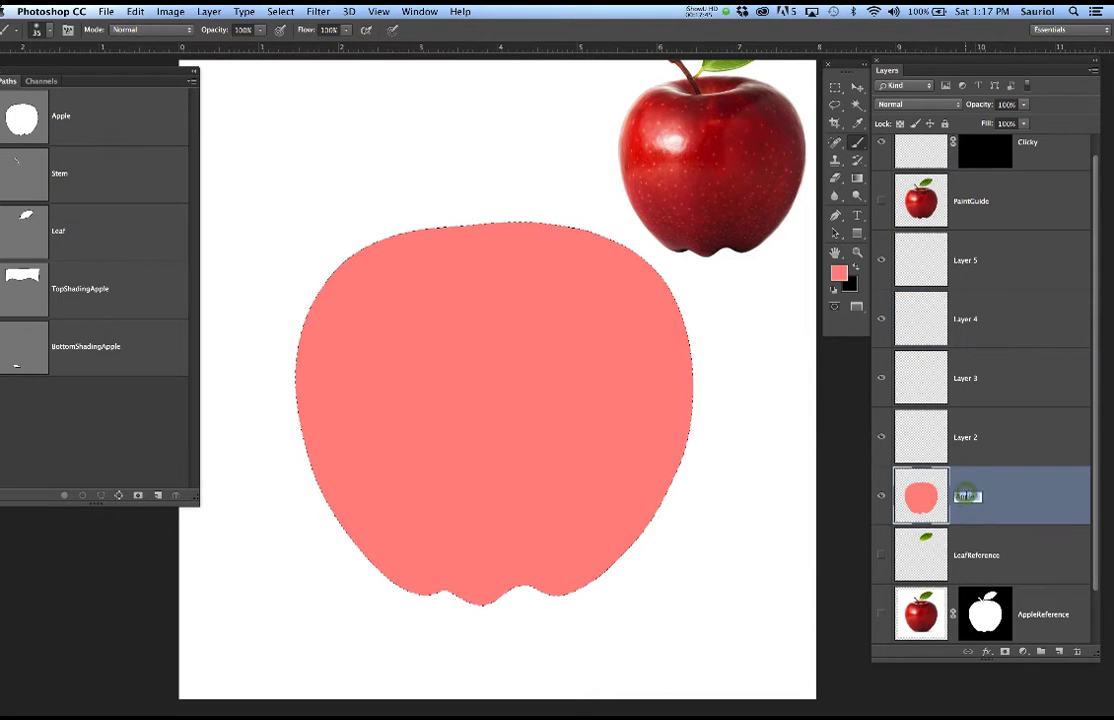
{"action": "key", "text": "super+c"}
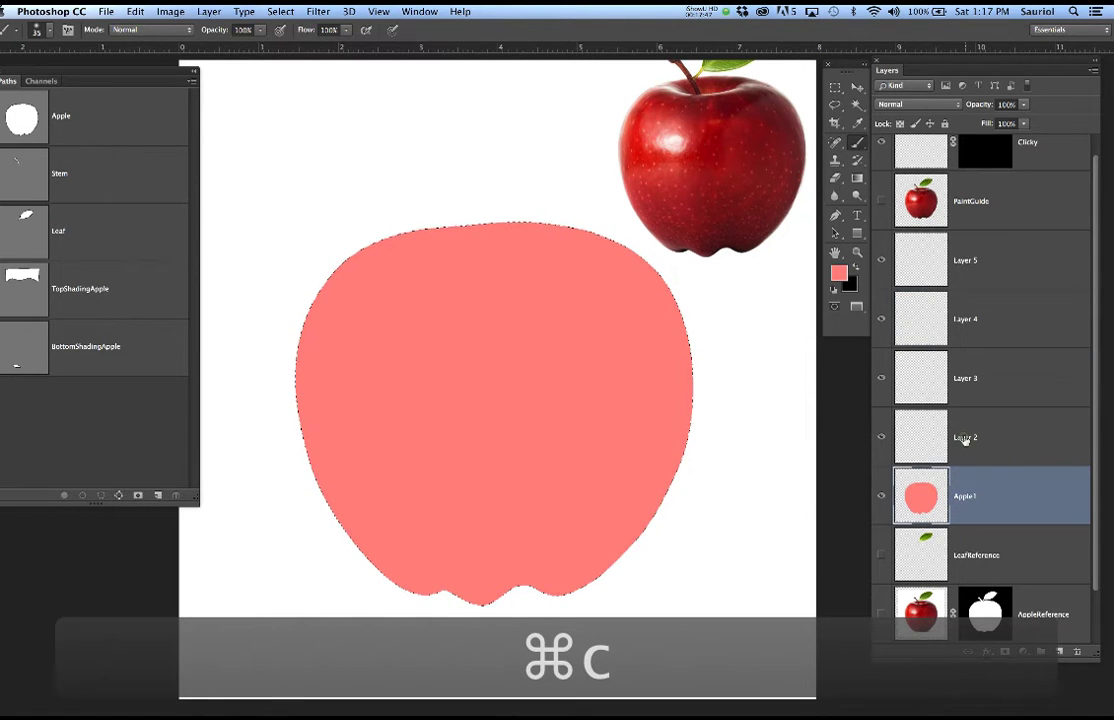
{"action": "double_click", "coordinate": [965, 438]}
{"action": "key", "text": "super+v"}
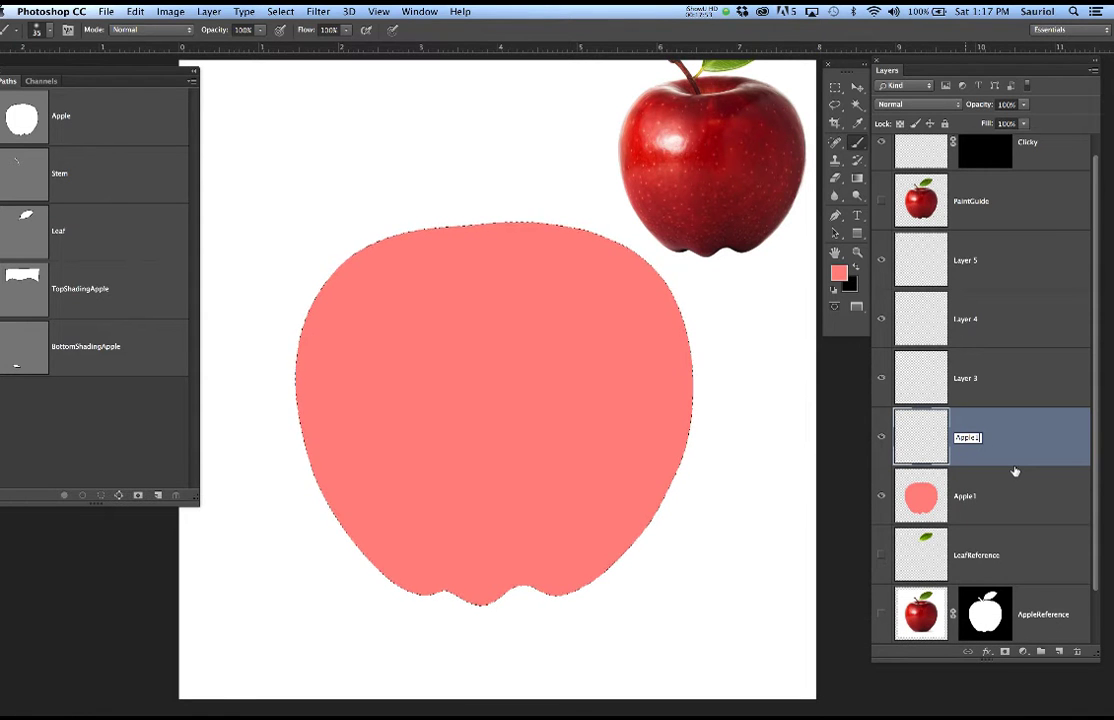
{"action": "type", "text": "Colo"}
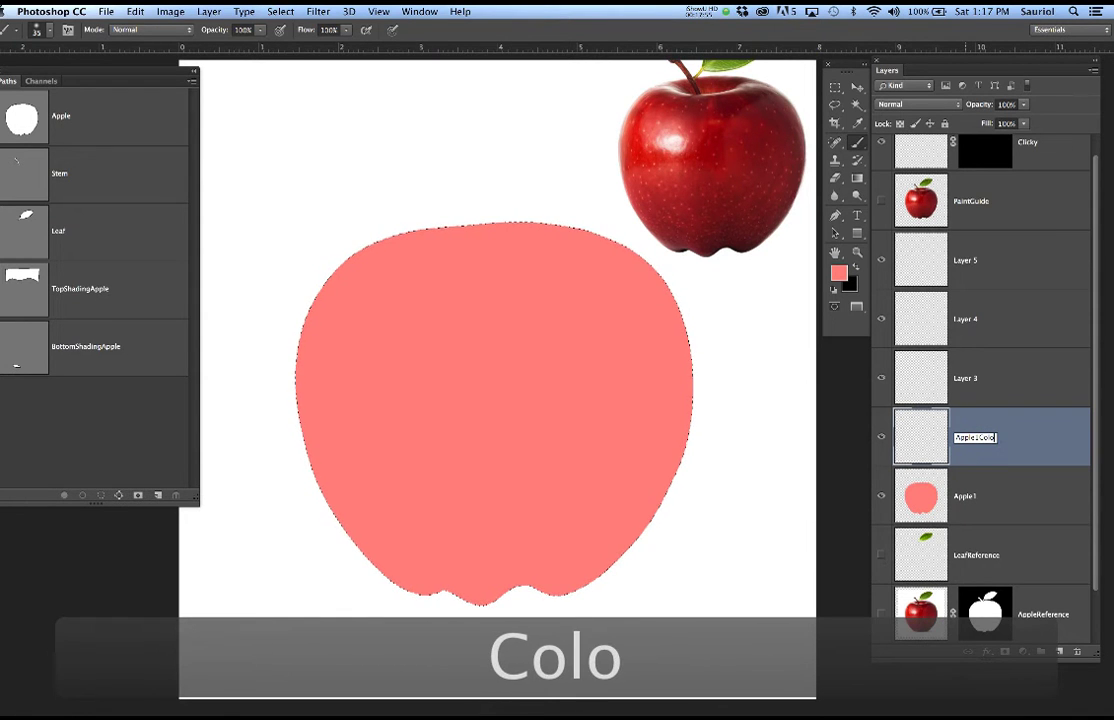
{"action": "type", "text": "r2"}
{"action": "key", "text": "Return"}
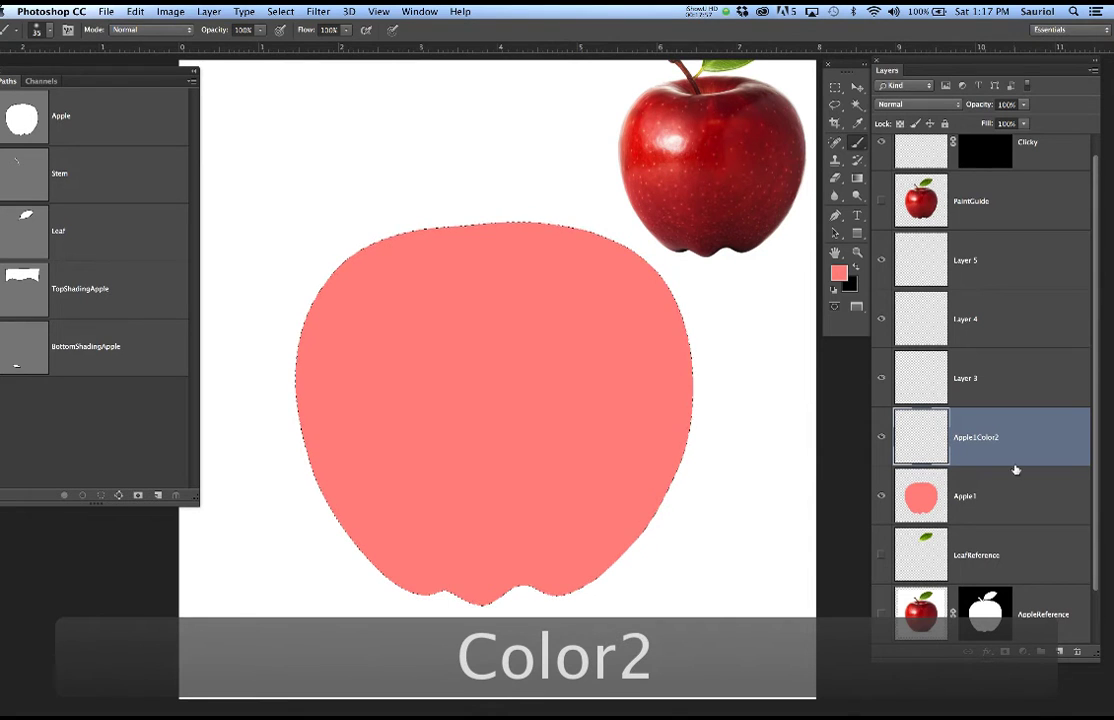
Copy the Apple1Color2 layer name and use it to rename Layer 3 as Apple1Color3.
{"action": "double_click", "coordinate": [975, 438]}
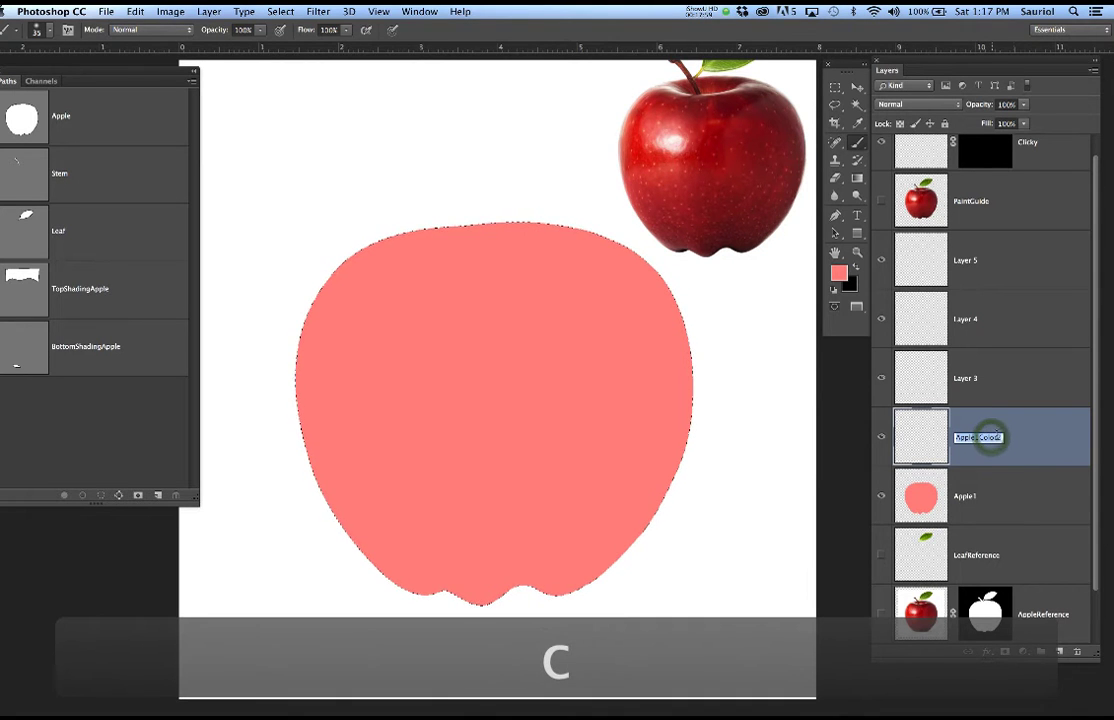
{"action": "double_click", "coordinate": [968, 379]}
{"action": "key", "text": "super+v"}
{"action": "type", "text": "3"}
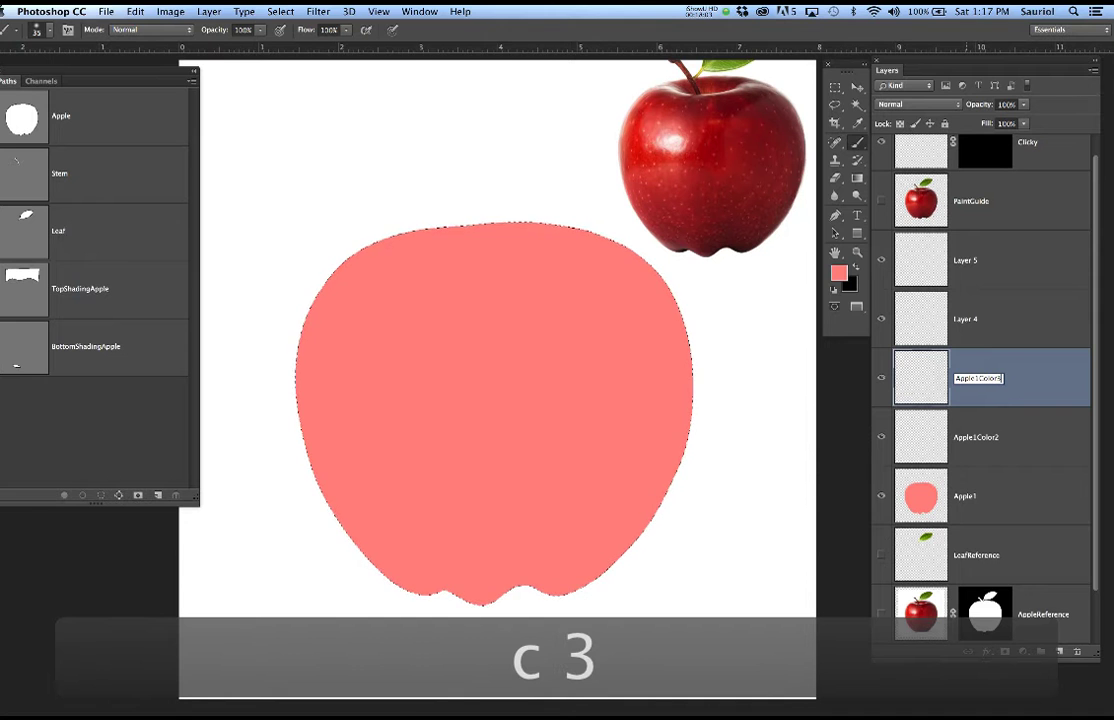
{"action": "key", "text": "Return"}
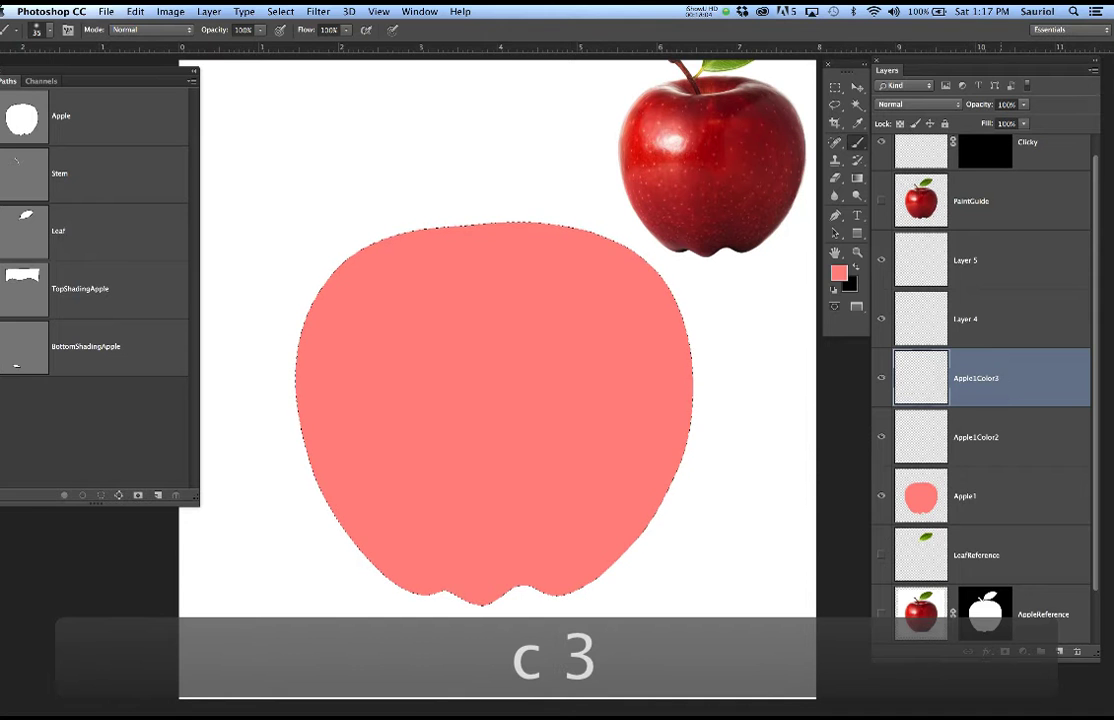
Copy the Apple1Color3 layer name and use it to rename Layer 4 as Apple1Color4.
{"action": "double_click", "coordinate": [965, 320]}
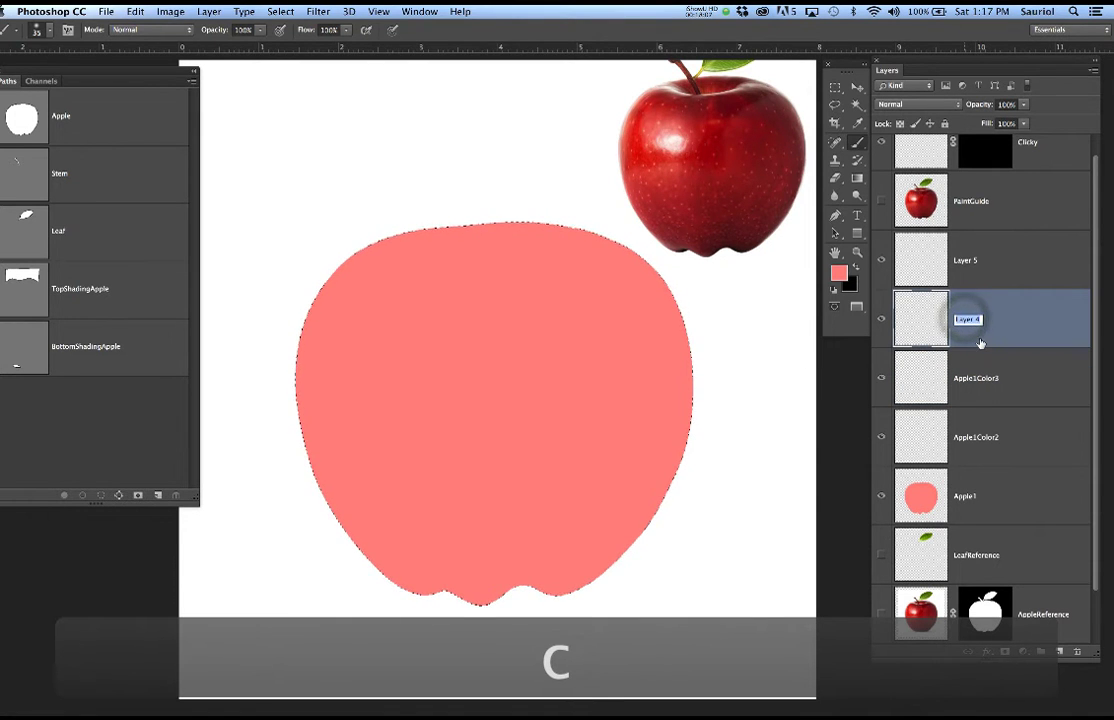
{"action": "key", "text": "super+v"}
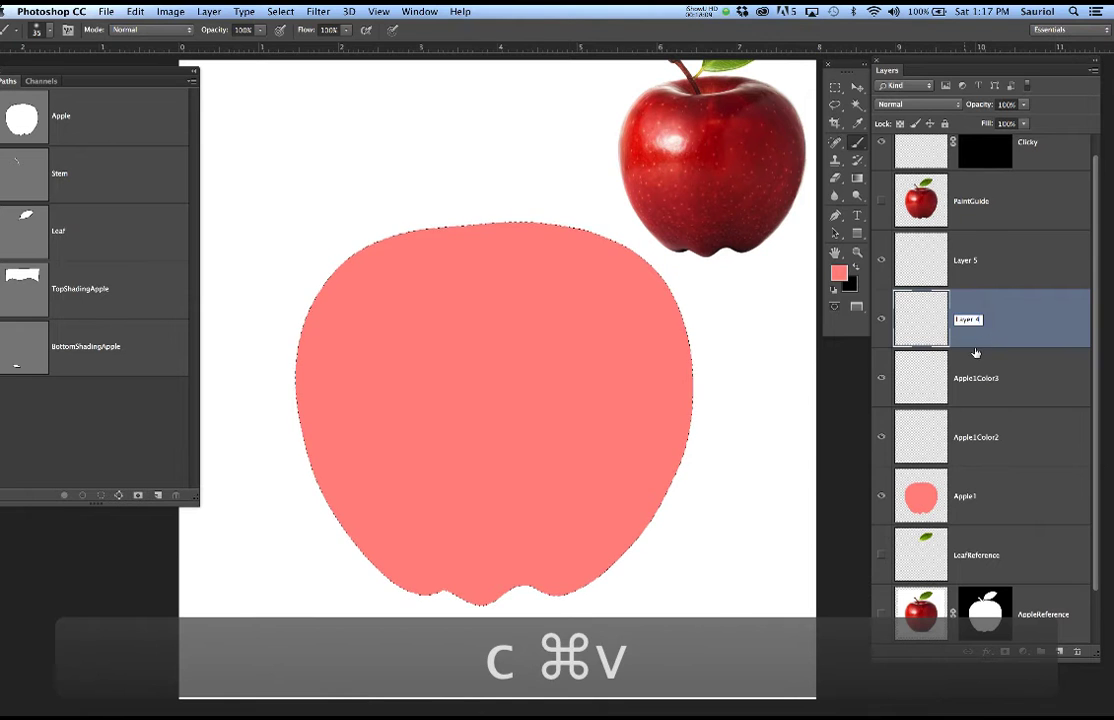
{"action": "double_click", "coordinate": [975, 379]}
{"action": "key", "text": "super+c"}
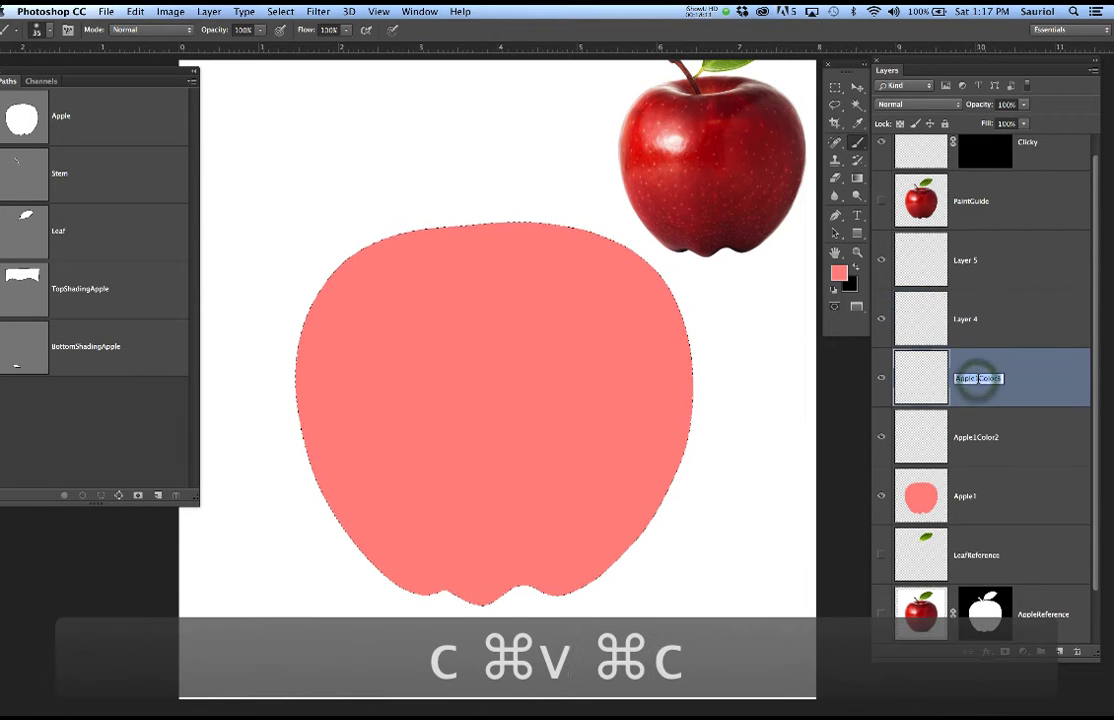
{"action": "double_click", "coordinate": [965, 319]}
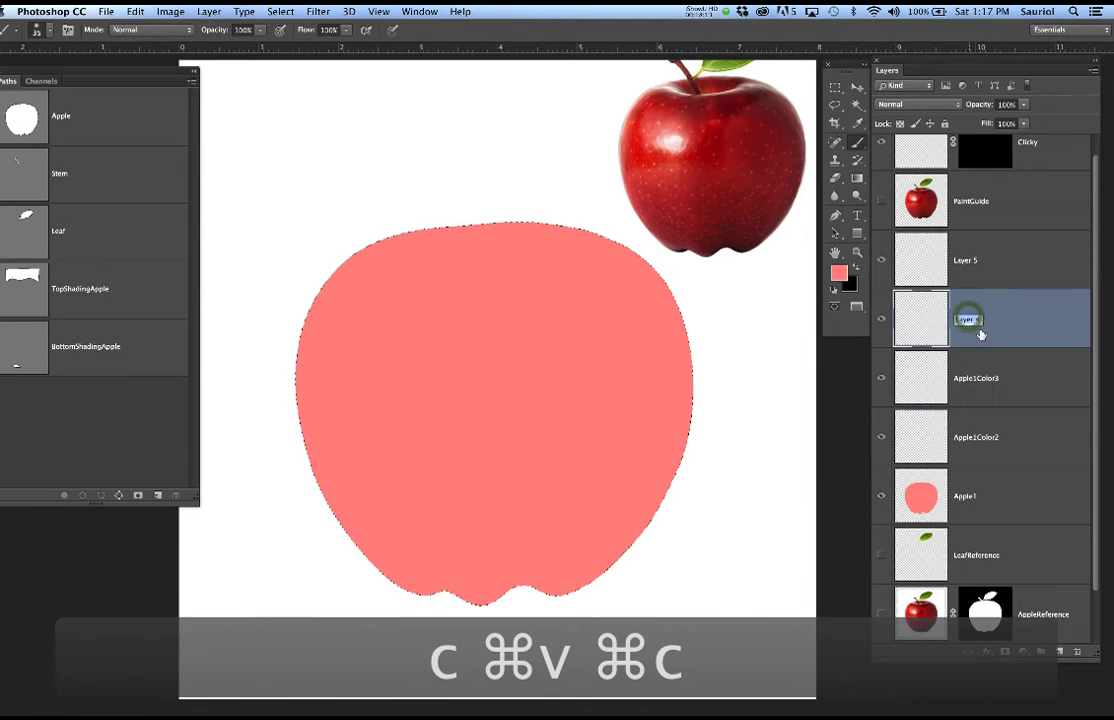
{"action": "key", "text": "super+v"}
{"action": "key", "text": "BackSpace"}
{"action": "type", "text": "4"}
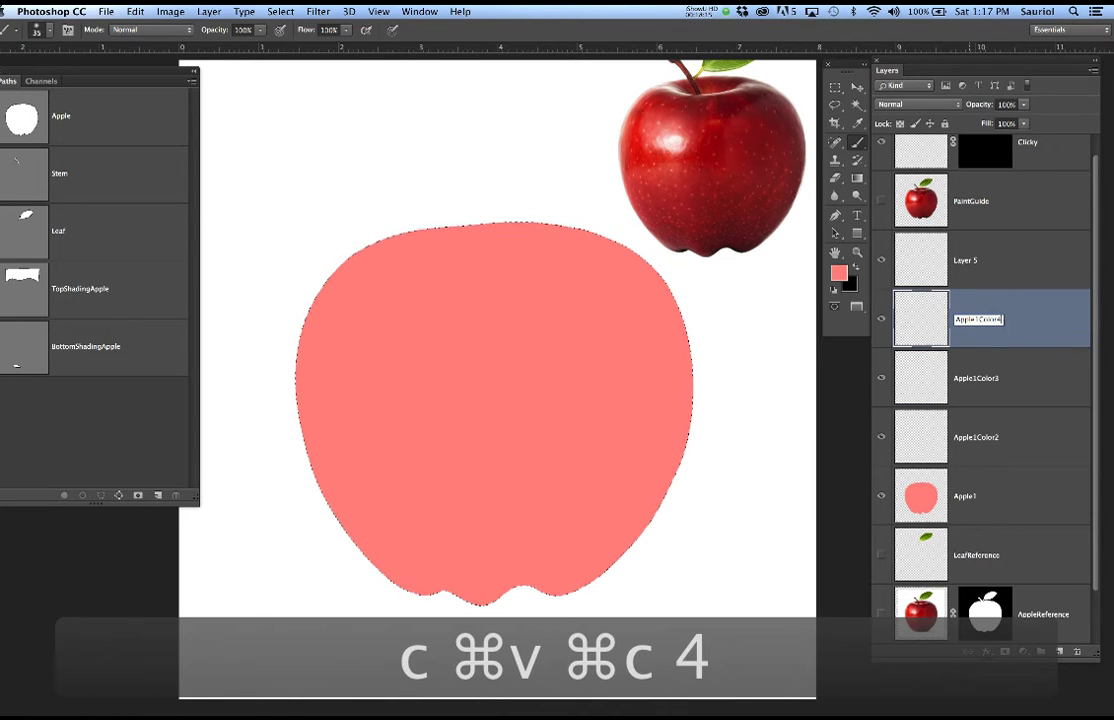
{"action": "key", "text": "Return"}
Rename Layer 5 as Apple1Color5 using the copied layer name.
{"action": "double_click", "coordinate": [965, 261]}
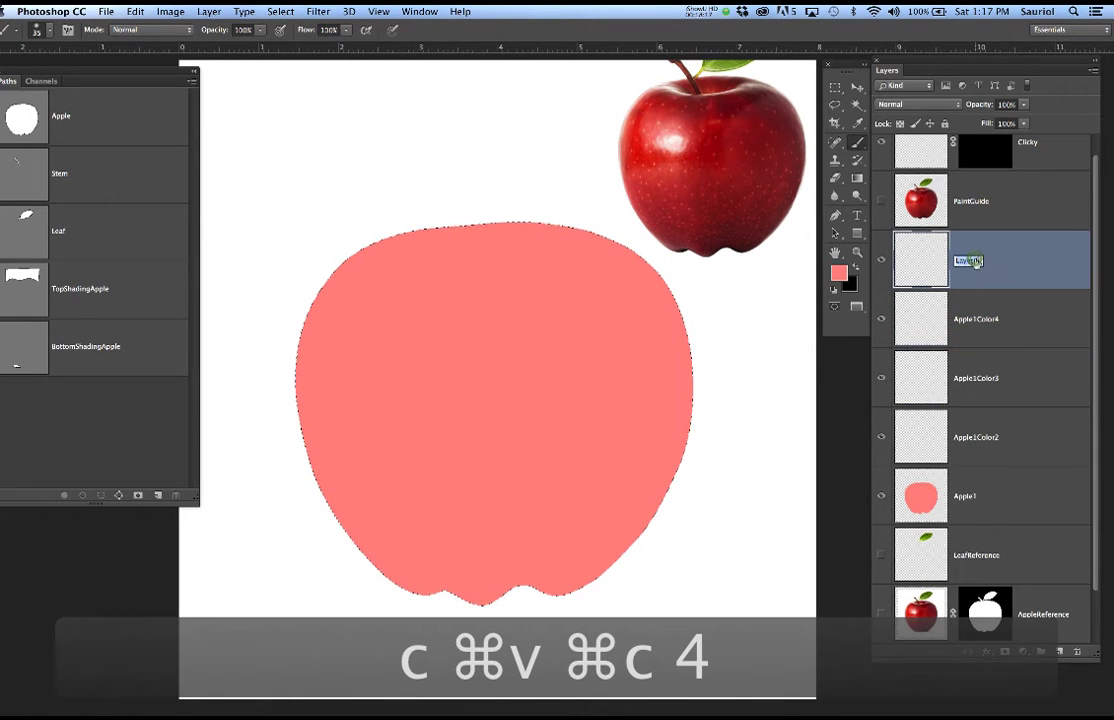
{"action": "key", "text": "super+v"}
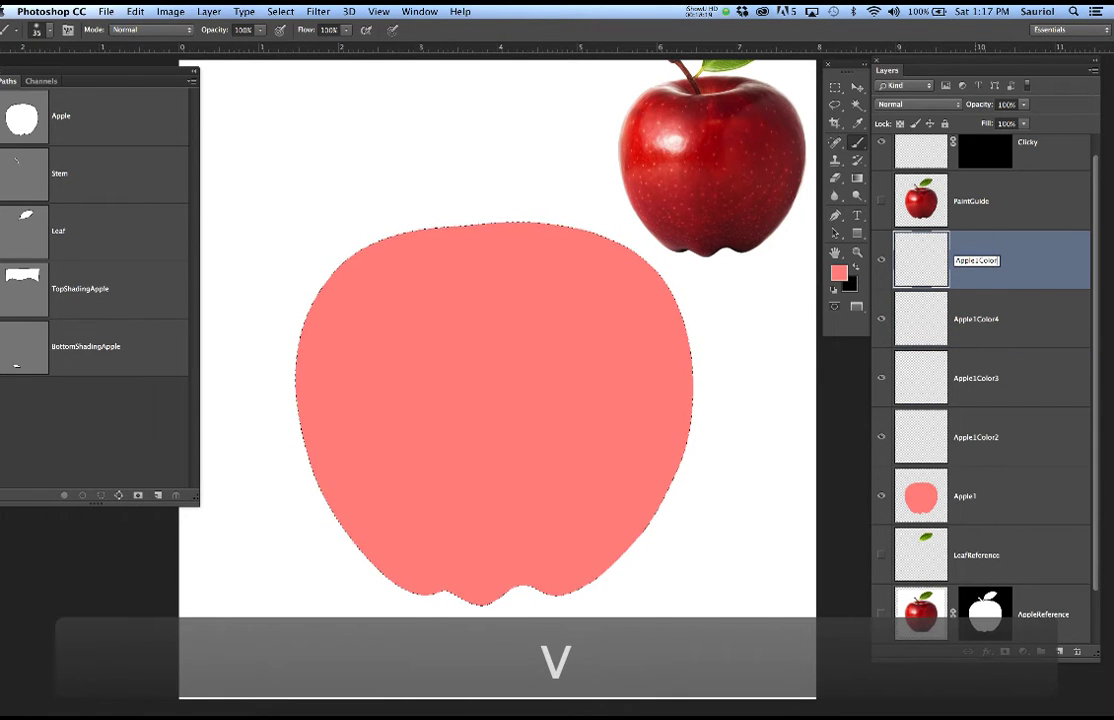
{"action": "key", "text": "BackSpace"}
{"action": "type", "text": "5"}
{"action": "left_click", "coordinate": [1025, 325]}
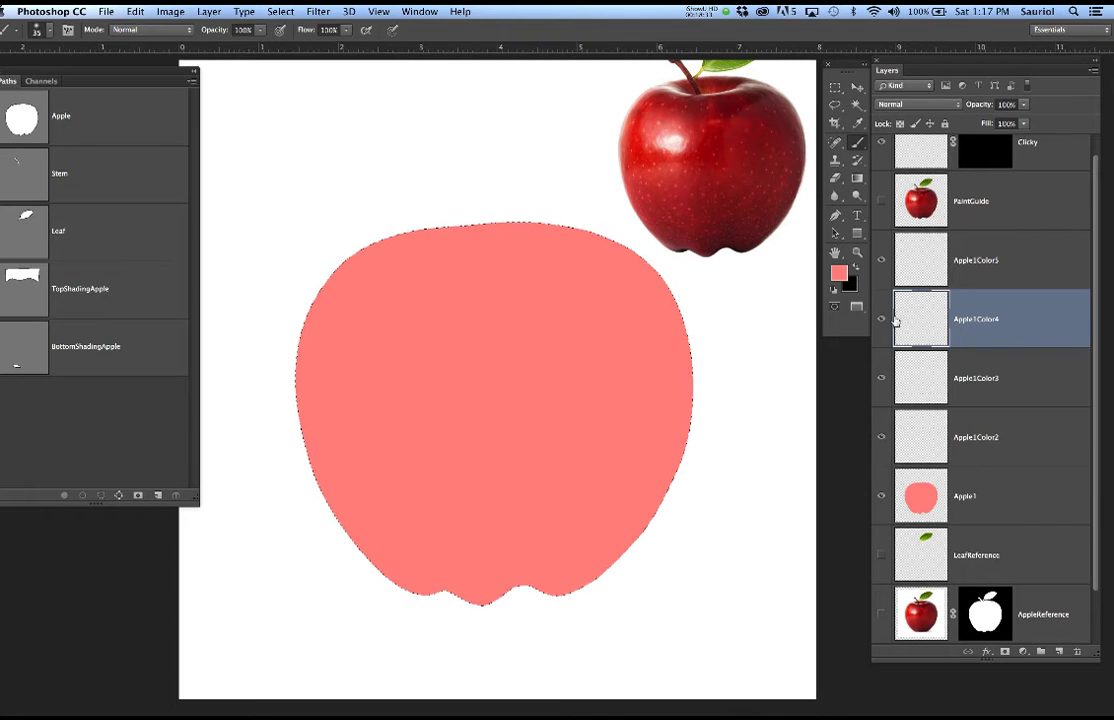
Make Apple1Color2 the active layer and make the PaintGuide layer visible.
{"action": "left_click", "coordinate": [1030, 330]}
{"action": "left_click", "coordinate": [1020, 372]}
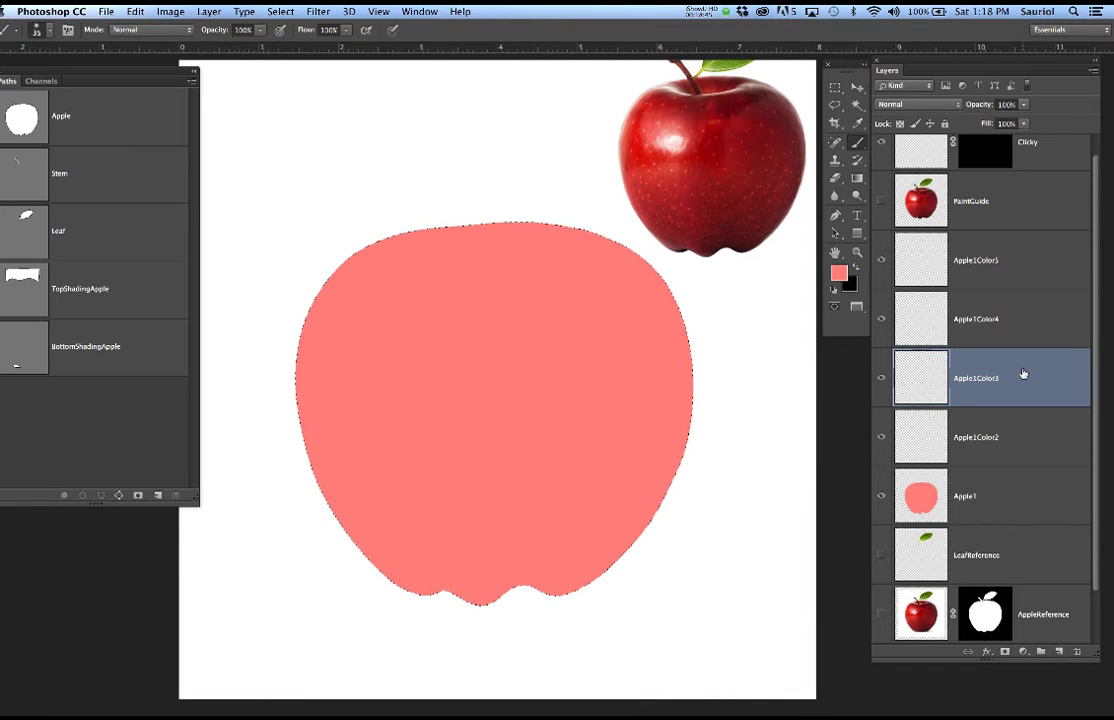
{"action": "left_click", "coordinate": [1018, 441]}
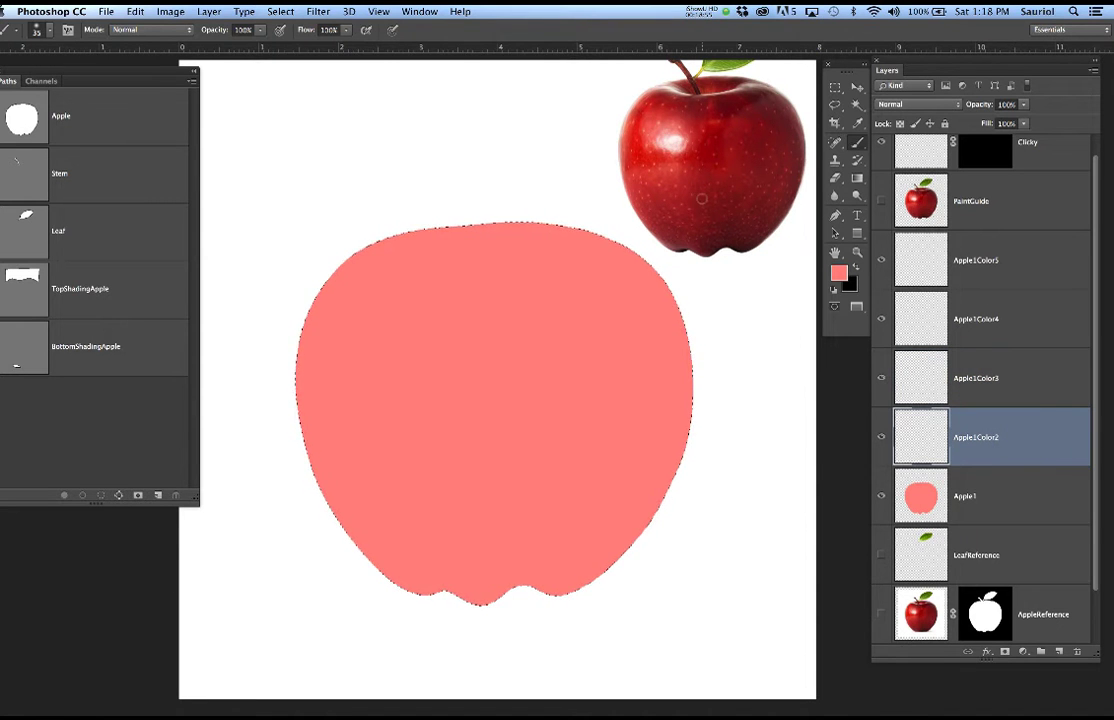
{"action": "left_click", "coordinate": [882, 202]}
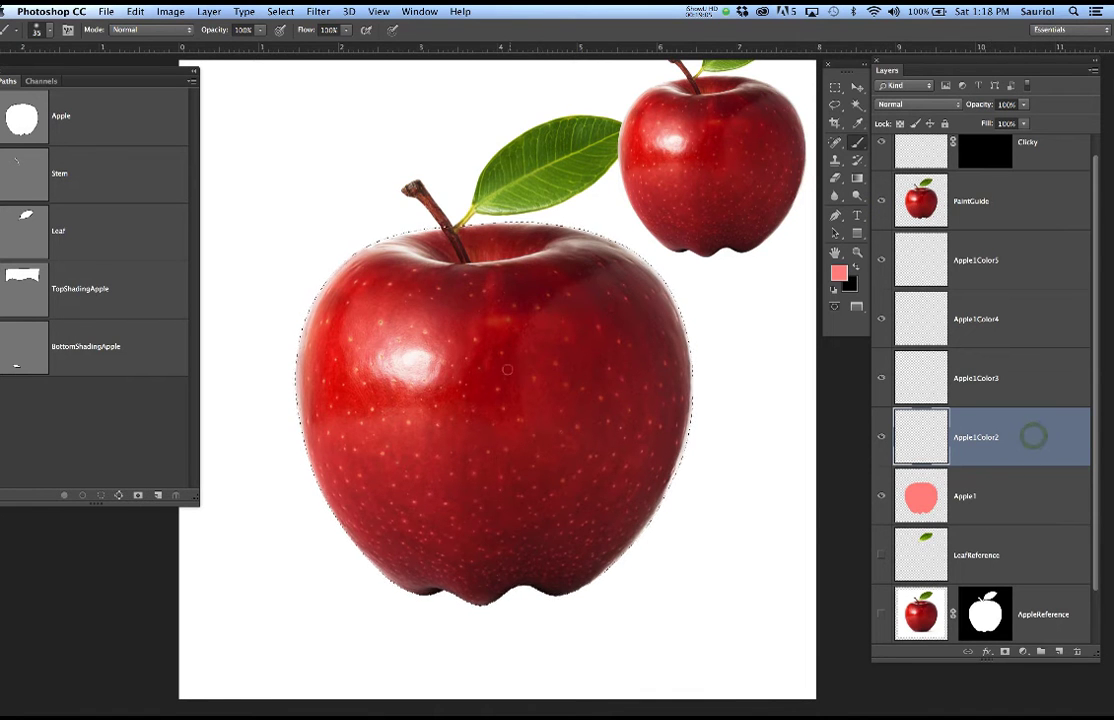
Sample the bright red beside the highlight on the large reference apple as the foreground colour.
{"action": "scroll", "coordinate": [505, 378], "scroll_direction": "up", "scroll_amount": 3}
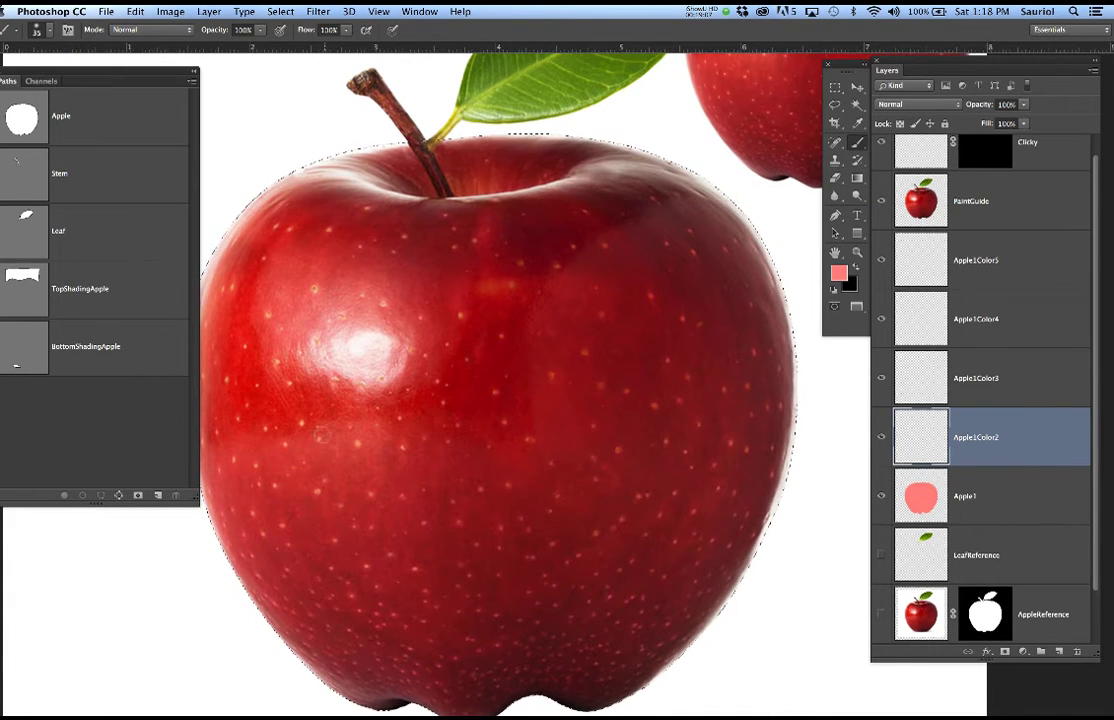
{"action": "left_click", "coordinate": [283, 392], "text": "alt"}
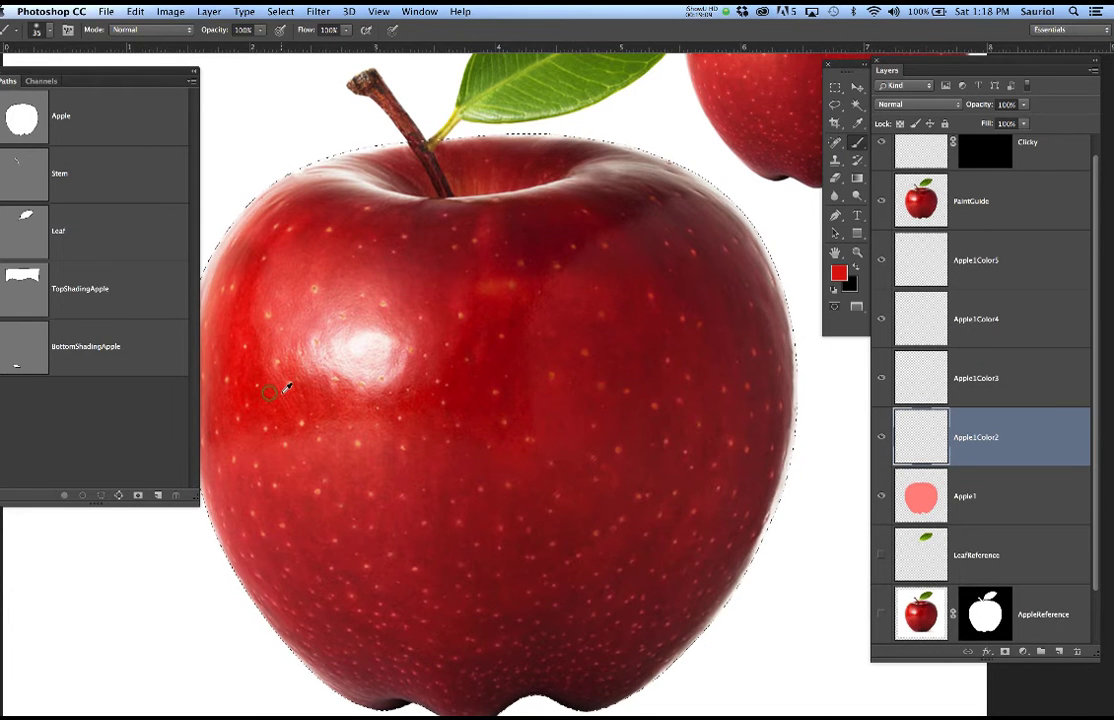
{"action": "left_click_drag", "start_coordinate": [340, 412], "coordinate": [430, 423]}
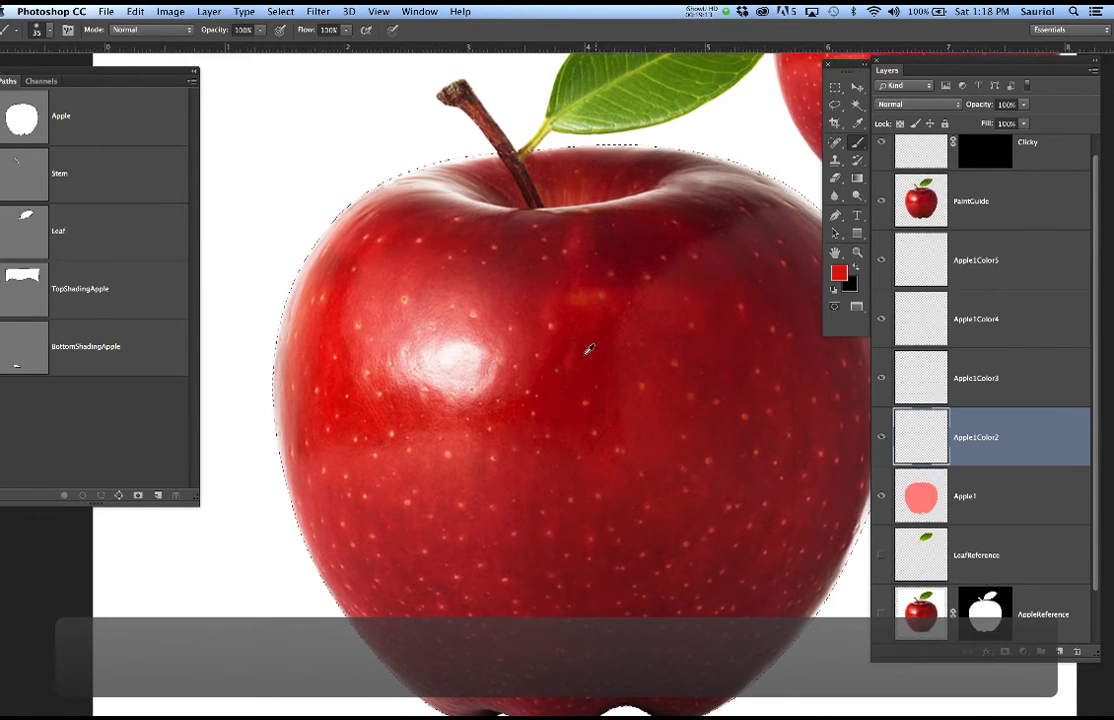
{"action": "scroll", "coordinate": [589, 349], "scroll_direction": "down", "scroll_amount": 3}
{"action": "scroll", "coordinate": [587, 340], "scroll_direction": "up", "scroll_amount": 1}
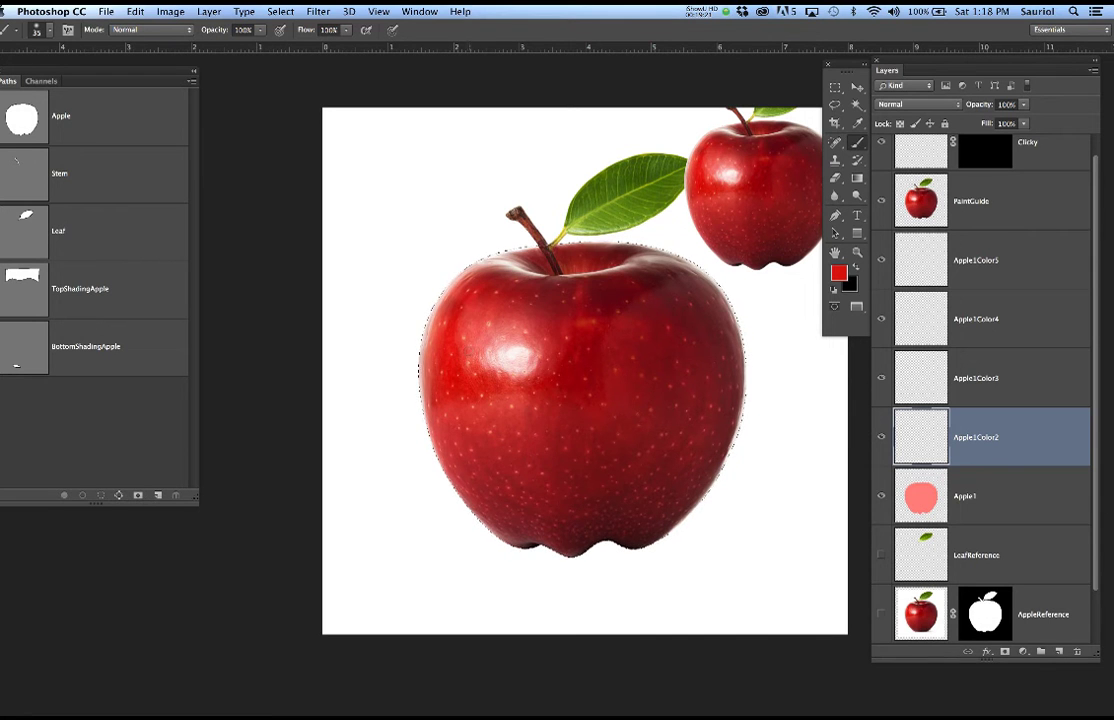
Deselect the apple outline and set the brush to 175 px with 10% flow.
{"action": "key", "text": "super+d"}
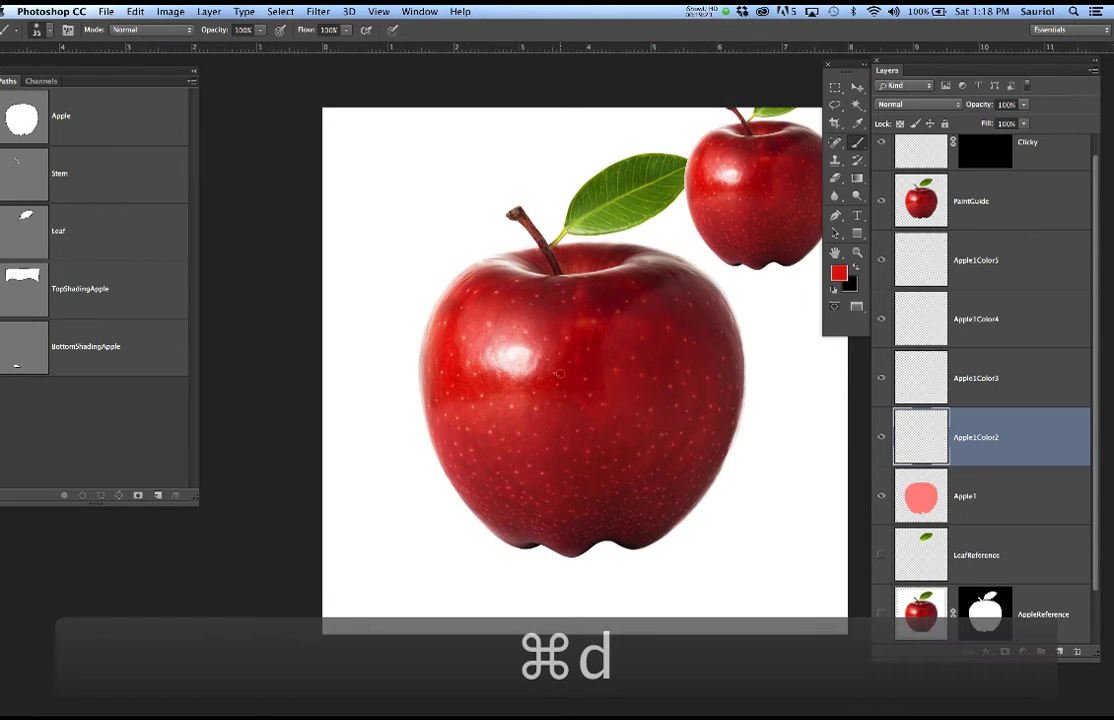
{"action": "key", "text": "bracketright"}
{"action": "key", "text": "bracketright"}
{"action": "key", "text": "bracketright"}
{"action": "key", "text": "bracketright"}
{"action": "key", "text": "bracketright"}
{"action": "key", "text": "bracketright"}
{"action": "key", "text": "bracketright"}
{"action": "key", "text": "bracketright"}
{"action": "key", "text": "bracketright"}
{"action": "key", "text": "bracketright"}
{"action": "key", "text": "bracketright"}
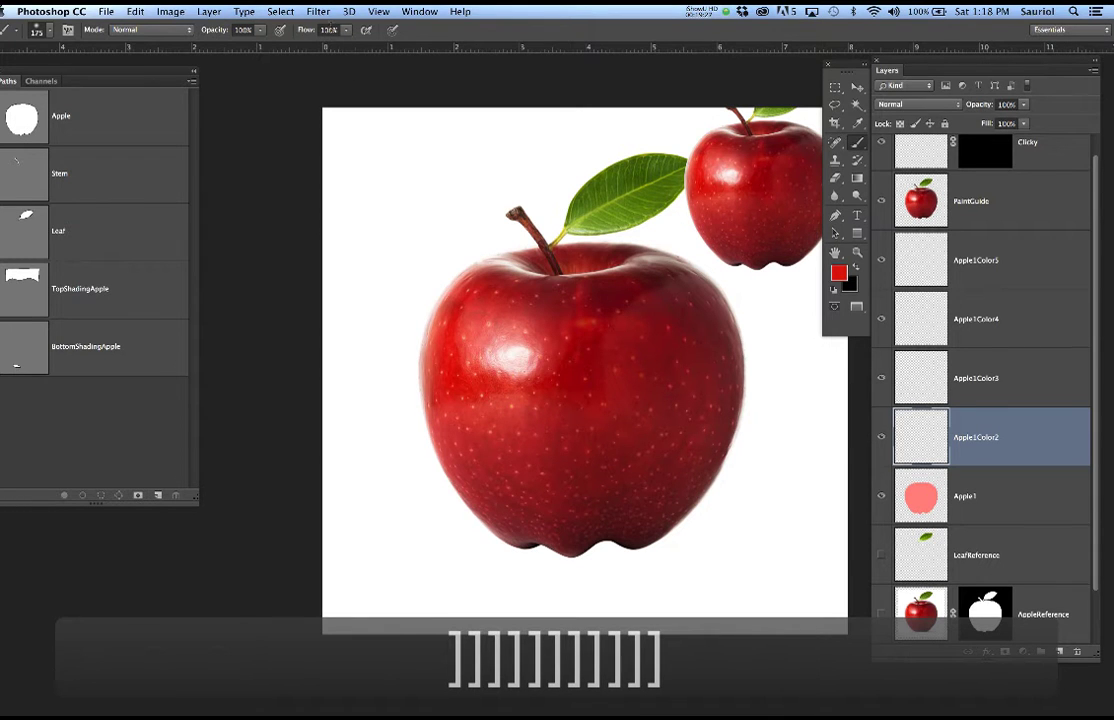
{"action": "type", "text": "10"}
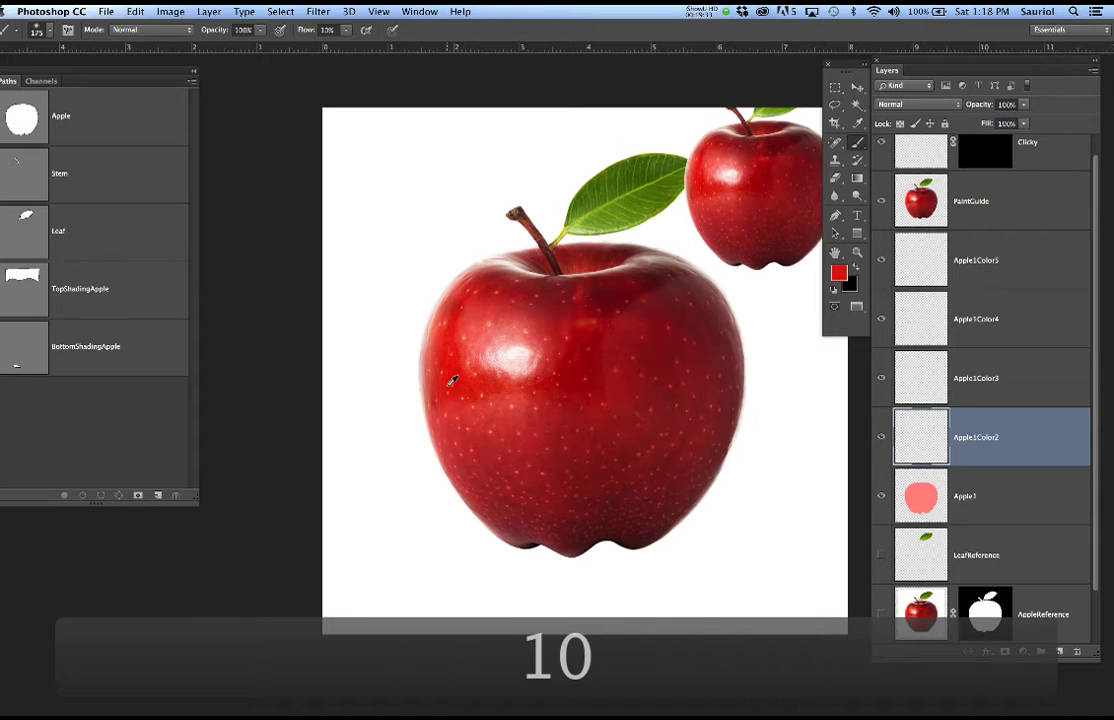
Paint soft bright red patches on Apple1Color2 around the highlight and upper sides of the apple, following the paint guide.
{"action": "mouse_move", "coordinate": [439, 362]}
{"action": "left_mouse_down"}
{"action": "mouse_move", "coordinate": [447, 385]}
{"action": "mouse_move", "coordinate": [428, 352]}
{"action": "left_mouse_up"}
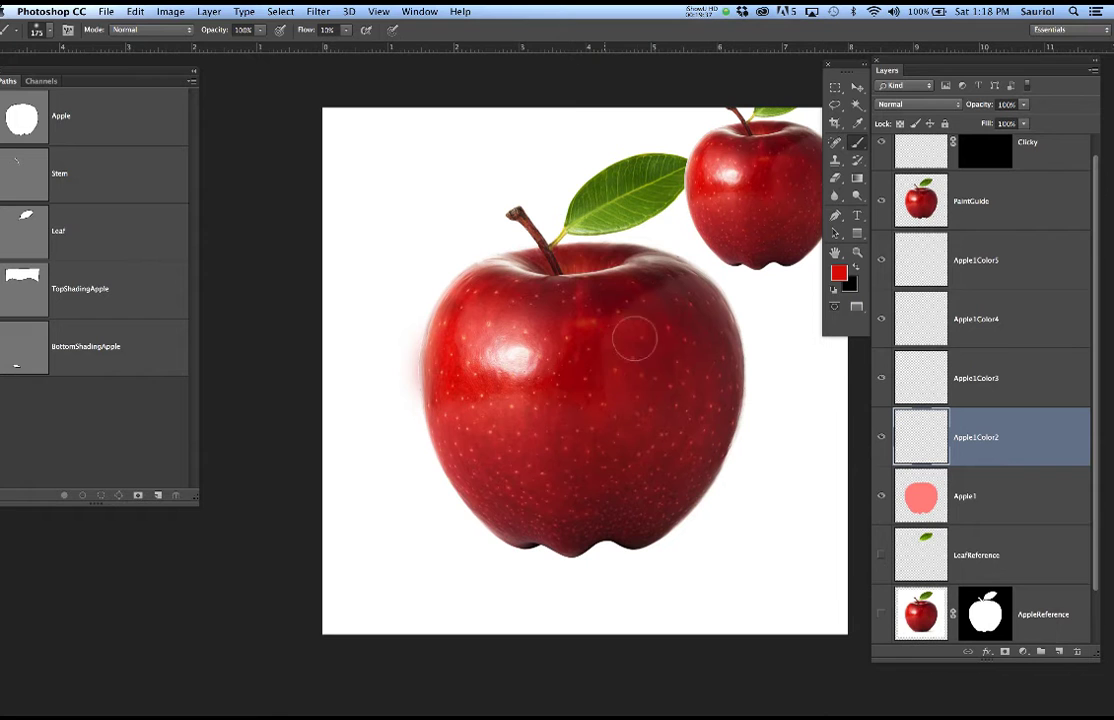
{"action": "mouse_move", "coordinate": [459, 399]}
{"action": "left_mouse_down"}
{"action": "mouse_move", "coordinate": [415, 252]}
{"action": "mouse_move", "coordinate": [395, 292]}
{"action": "mouse_move", "coordinate": [434, 369]}
{"action": "left_mouse_up"}
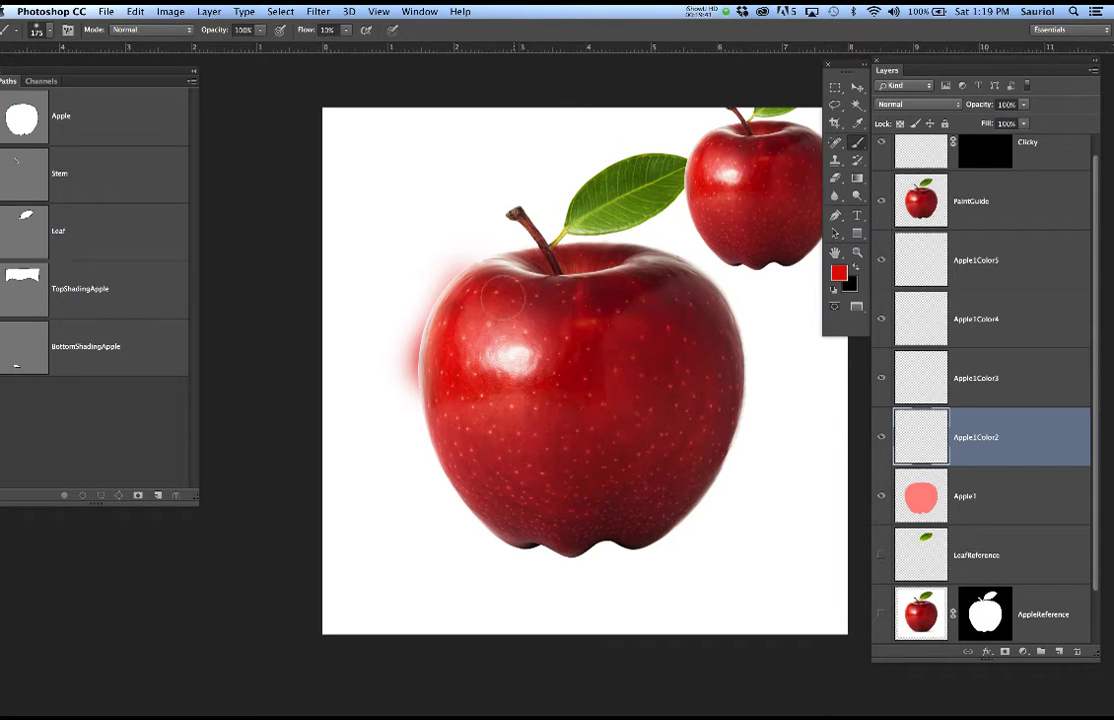
{"action": "left_click_drag", "start_coordinate": [758, 355], "coordinate": [702, 315]}
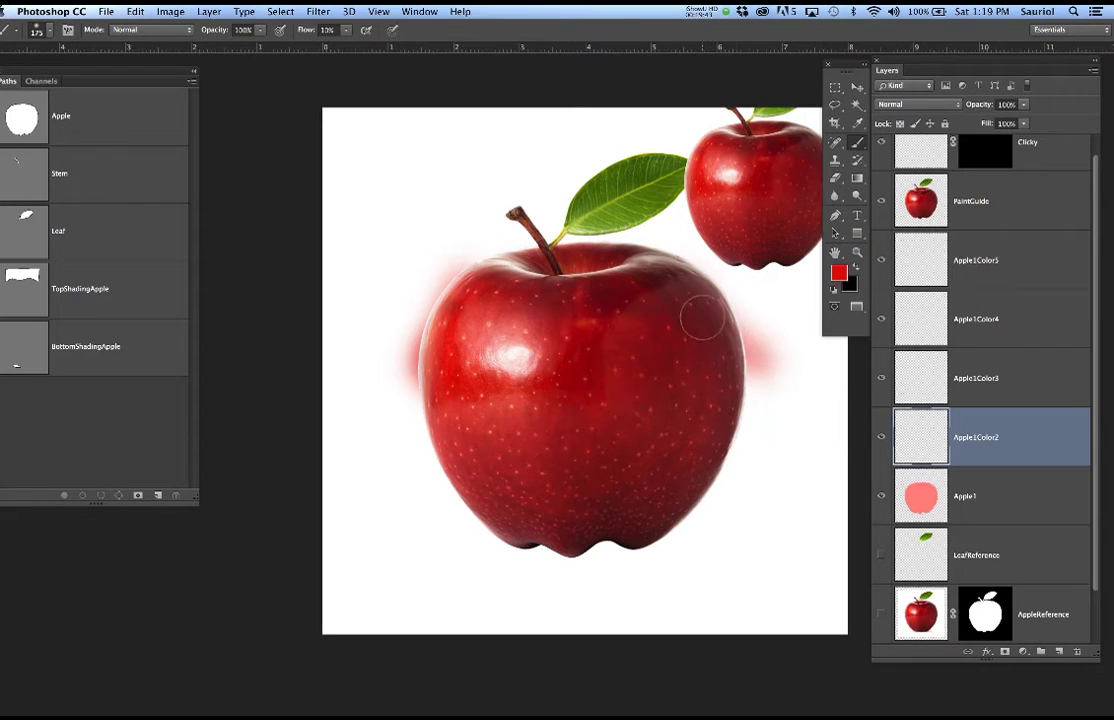
{"action": "mouse_move", "coordinate": [736, 515]}
{"action": "left_mouse_down"}
{"action": "mouse_move", "coordinate": [798, 547]}
{"action": "mouse_move", "coordinate": [771, 497]}
{"action": "mouse_move", "coordinate": [731, 521]}
{"action": "left_mouse_up"}
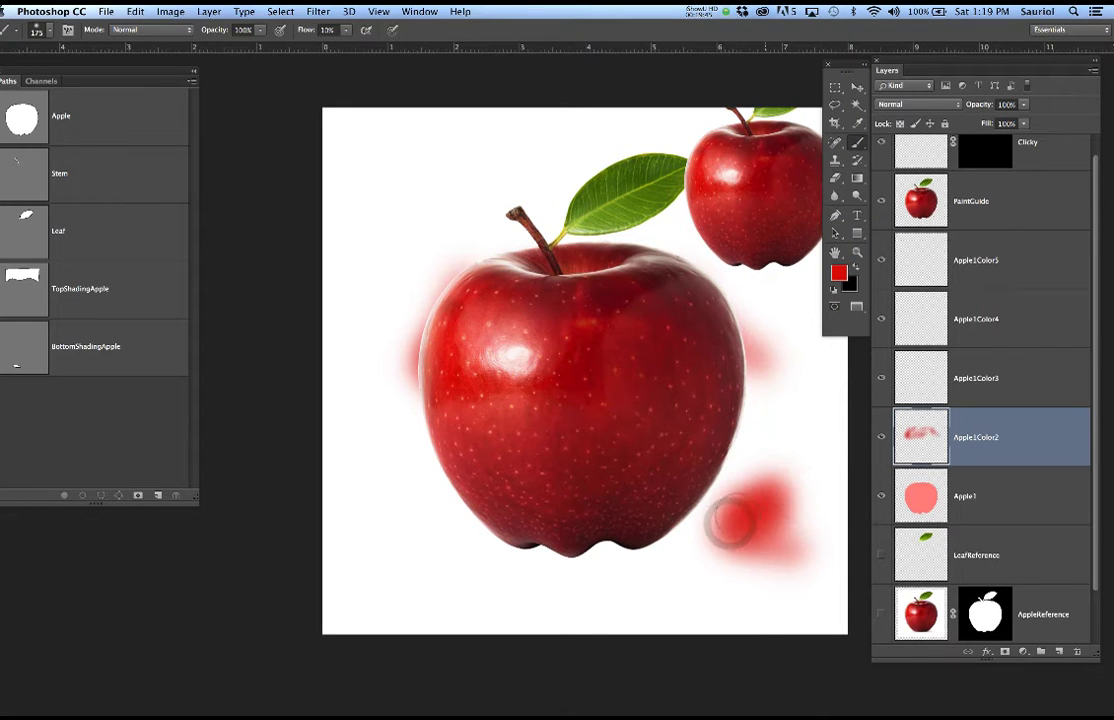
{"action": "left_click_drag", "start_coordinate": [710, 366], "coordinate": [676, 298]}
Paint broader bright red areas across the apple on Apple1Color2 with a 300 px brush, checking the result with PaintGuide hidden and reshown.
{"action": "key", "text": "bracketright"}
{"action": "key", "text": "bracketright"}
{"action": "key", "text": "bracketright"}
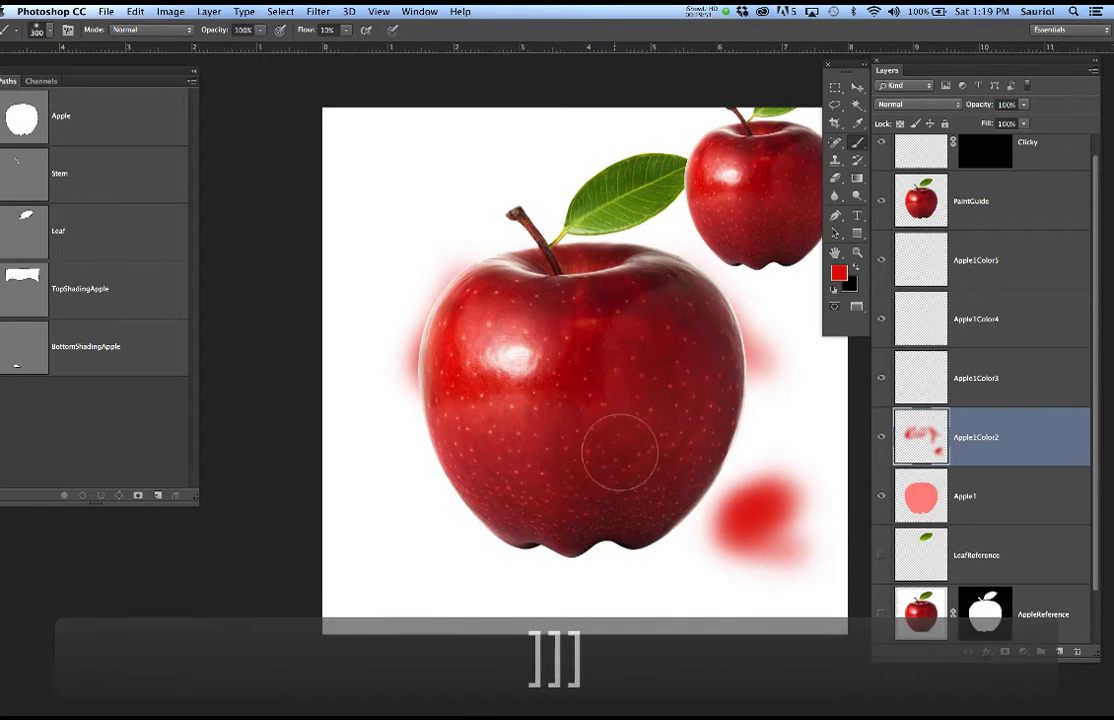
{"action": "mouse_move", "coordinate": [694, 432]}
{"action": "left_mouse_down"}
{"action": "mouse_move", "coordinate": [647, 519]}
{"action": "mouse_move", "coordinate": [597, 540]}
{"action": "mouse_move", "coordinate": [568, 513]}
{"action": "mouse_move", "coordinate": [493, 511]}
{"action": "mouse_move", "coordinate": [576, 550]}
{"action": "mouse_move", "coordinate": [557, 513]}
{"action": "mouse_move", "coordinate": [647, 498]}
{"action": "mouse_move", "coordinate": [696, 505]}
{"action": "mouse_move", "coordinate": [651, 491]}
{"action": "mouse_move", "coordinate": [608, 503]}
{"action": "mouse_move", "coordinate": [640, 494]}
{"action": "left_mouse_up"}
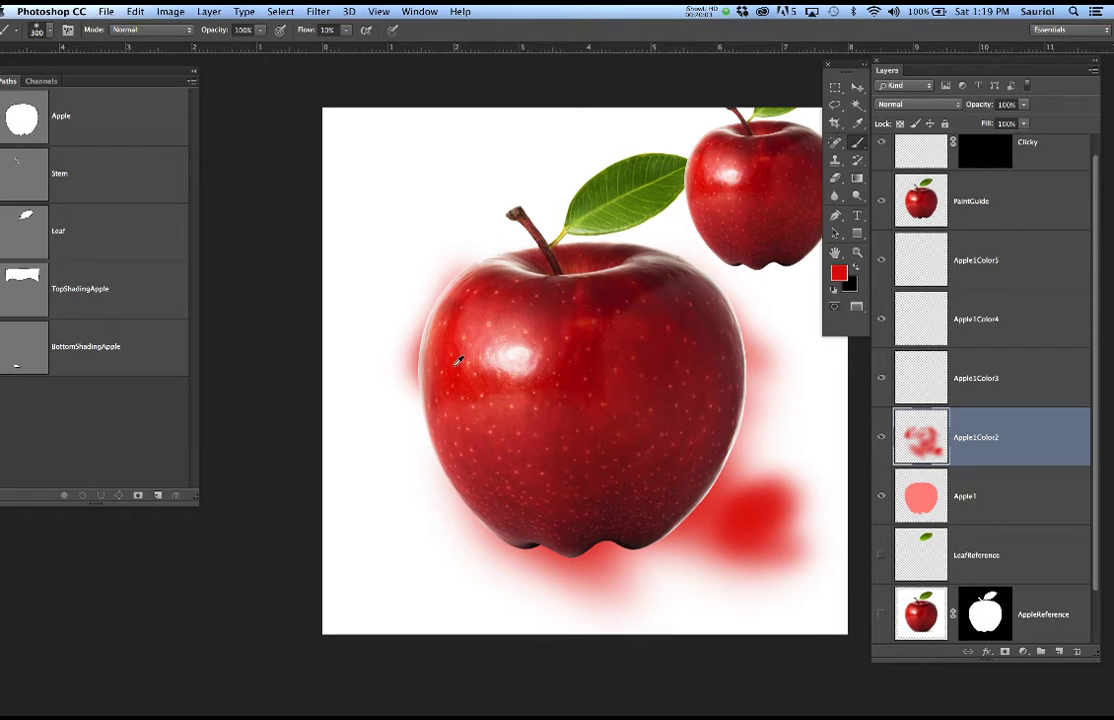
{"action": "mouse_move", "coordinate": [439, 373]}
{"action": "left_mouse_down"}
{"action": "mouse_move", "coordinate": [375, 350]}
{"action": "mouse_move", "coordinate": [440, 470]}
{"action": "mouse_move", "coordinate": [536, 538]}
{"action": "mouse_move", "coordinate": [602, 467]}
{"action": "mouse_move", "coordinate": [619, 505]}
{"action": "mouse_move", "coordinate": [614, 490]}
{"action": "mouse_move", "coordinate": [658, 436]}
{"action": "mouse_move", "coordinate": [729, 425]}
{"action": "mouse_move", "coordinate": [692, 491]}
{"action": "mouse_move", "coordinate": [753, 334]}
{"action": "mouse_move", "coordinate": [672, 282]}
{"action": "mouse_move", "coordinate": [460, 215]}
{"action": "mouse_move", "coordinate": [540, 212]}
{"action": "mouse_move", "coordinate": [462, 205]}
{"action": "mouse_move", "coordinate": [505, 240]}
{"action": "left_mouse_up"}
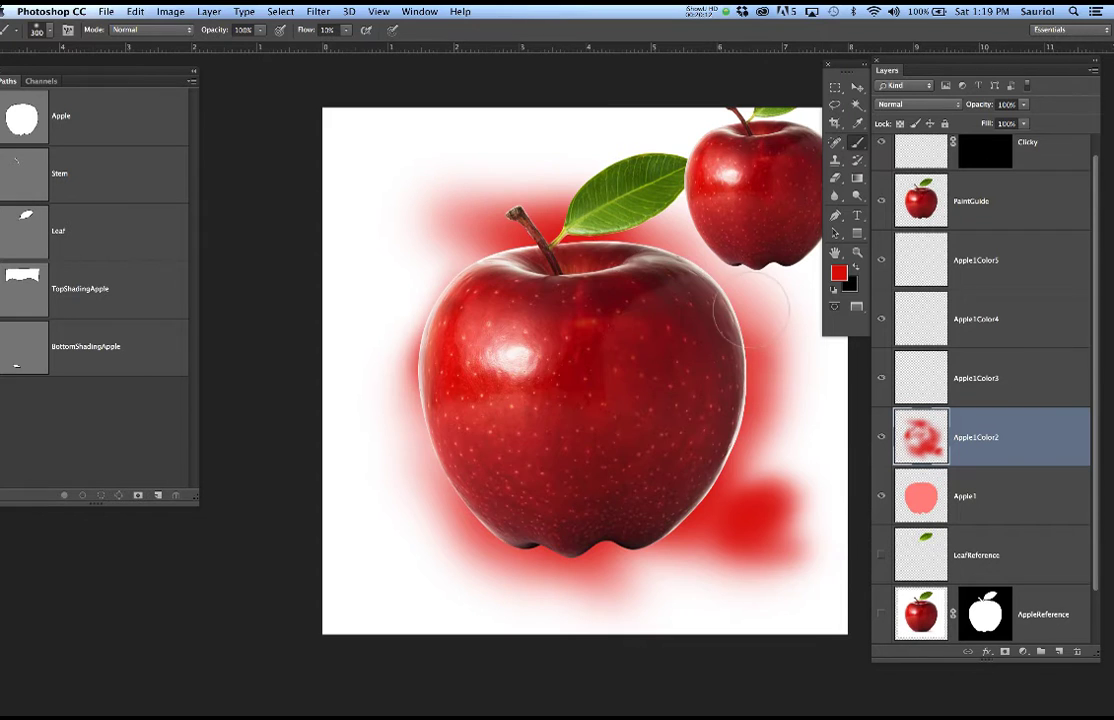
{"action": "left_click", "coordinate": [882, 202]}
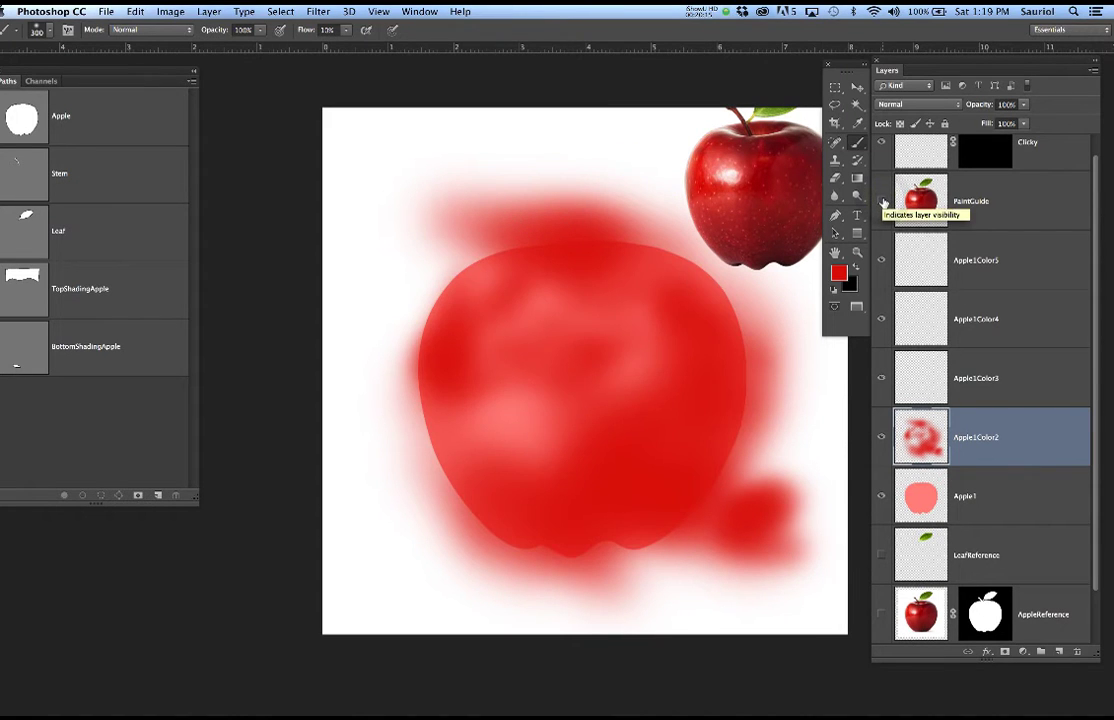
{"action": "left_click", "coordinate": [883, 203]}
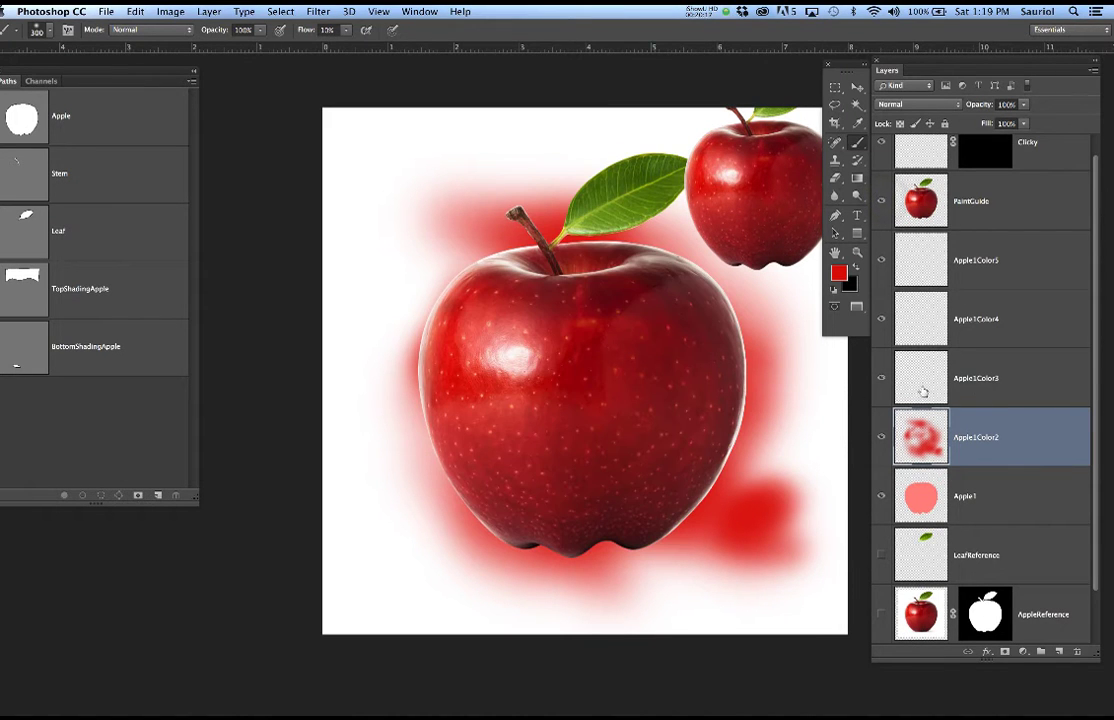
{"action": "left_click", "coordinate": [882, 202]}
{"action": "left_click", "coordinate": [881, 202]}
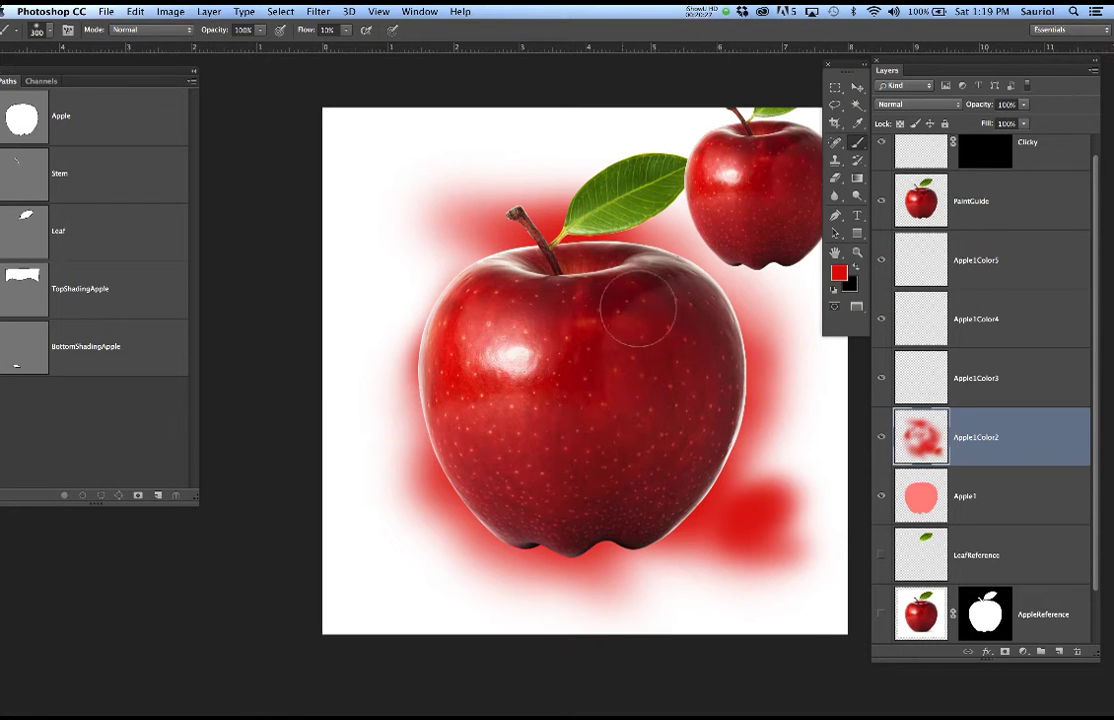
Activate the Apple1Color3 layer, sample a dark red from the large apple's right half and set the brush to 175 px.
{"action": "left_click", "coordinate": [985, 378]}
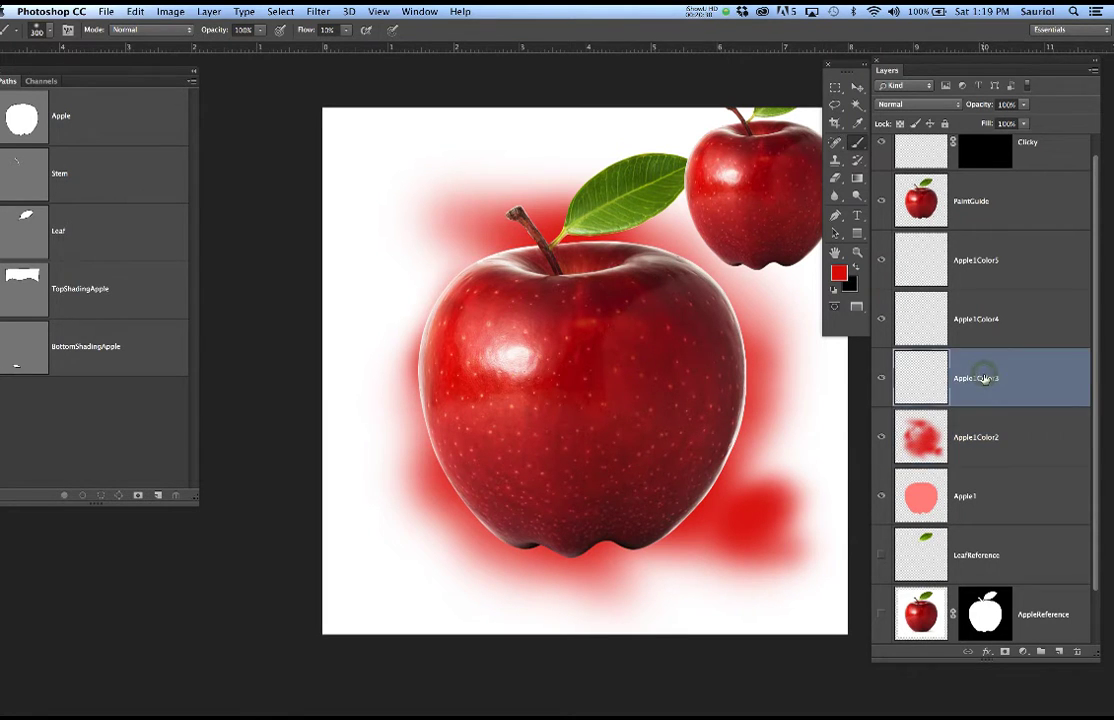
{"action": "left_click", "coordinate": [650, 366], "text": "alt"}
{"action": "key", "text": "bracketleft"}
{"action": "key", "text": "bracketleft"}
{"action": "key", "text": "bracketleft"}
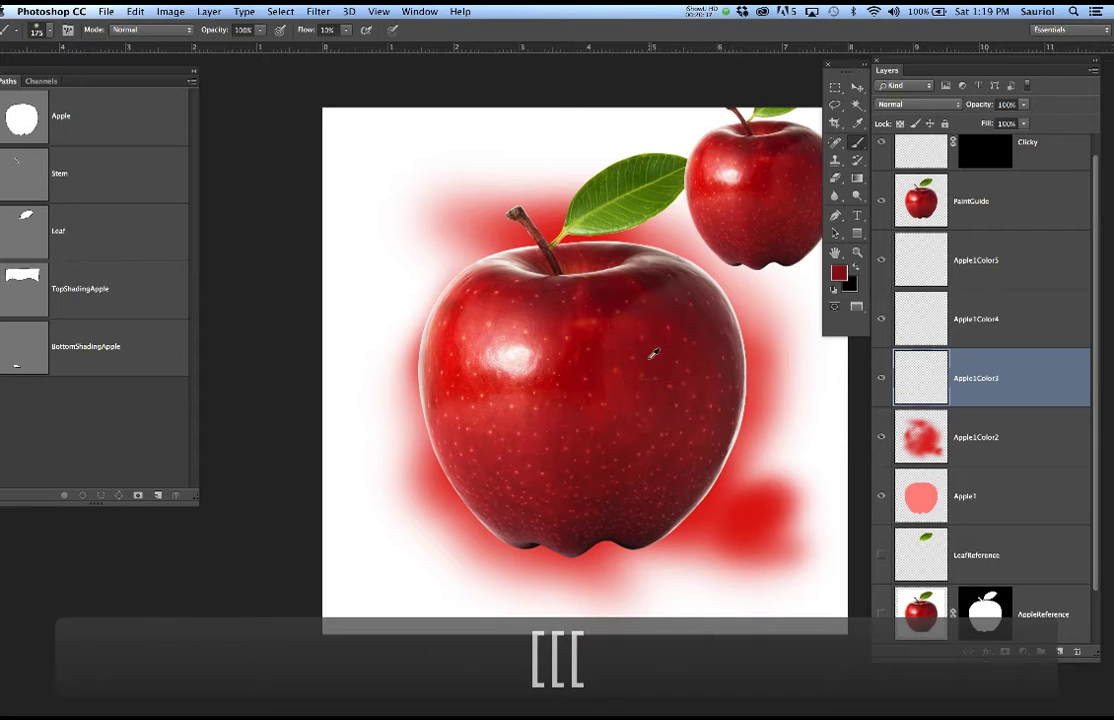
Paint dark red shading on Apple1Color3 over the apple's middle, lower half, right side and top, checking it with PaintGuide hidden and reshown.
{"action": "mouse_move", "coordinate": [652, 390]}
{"action": "left_mouse_down"}
{"action": "mouse_move", "coordinate": [672, 410]}
{"action": "mouse_move", "coordinate": [612, 449]}
{"action": "left_mouse_up"}
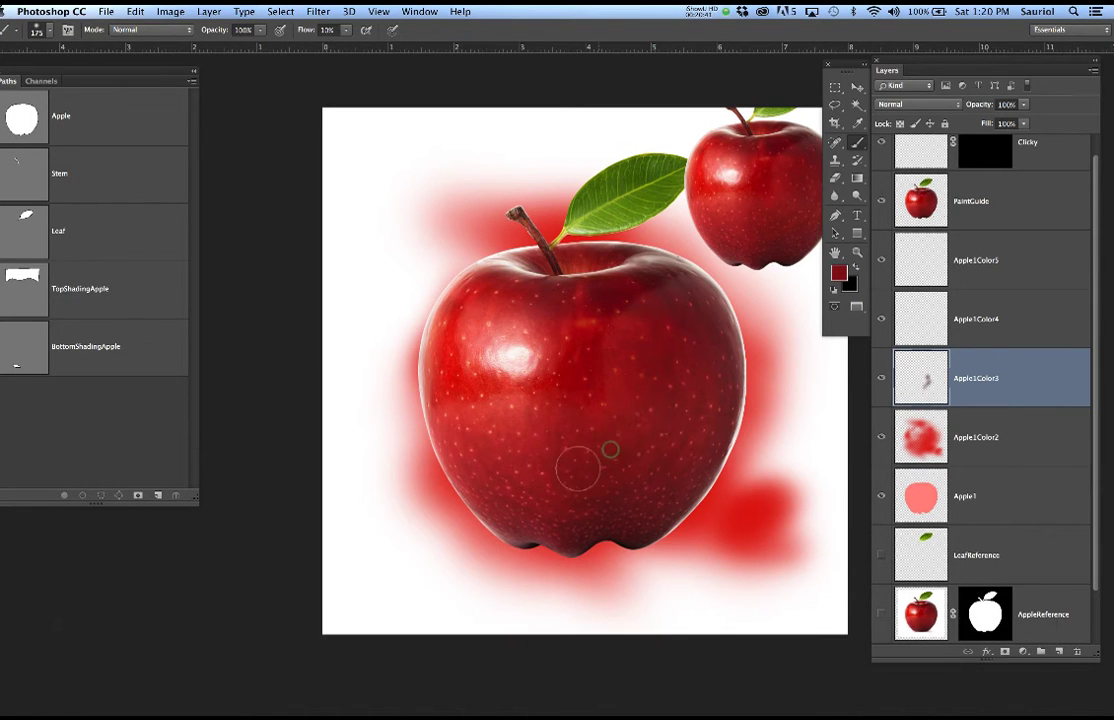
{"action": "mouse_move", "coordinate": [582, 391]}
{"action": "left_mouse_down"}
{"action": "mouse_move", "coordinate": [611, 518]}
{"action": "mouse_move", "coordinate": [658, 512]}
{"action": "mouse_move", "coordinate": [691, 484]}
{"action": "mouse_move", "coordinate": [676, 519]}
{"action": "mouse_move", "coordinate": [640, 535]}
{"action": "mouse_move", "coordinate": [611, 505]}
{"action": "mouse_move", "coordinate": [575, 524]}
{"action": "mouse_move", "coordinate": [510, 523]}
{"action": "mouse_move", "coordinate": [576, 546]}
{"action": "mouse_move", "coordinate": [491, 492]}
{"action": "mouse_move", "coordinate": [527, 503]}
{"action": "mouse_move", "coordinate": [501, 516]}
{"action": "mouse_move", "coordinate": [519, 531]}
{"action": "mouse_move", "coordinate": [538, 536]}
{"action": "mouse_move", "coordinate": [476, 489]}
{"action": "mouse_move", "coordinate": [449, 405]}
{"action": "left_mouse_up"}
{"action": "mouse_move", "coordinate": [467, 467]}
{"action": "left_mouse_down"}
{"action": "mouse_move", "coordinate": [530, 542]}
{"action": "mouse_move", "coordinate": [574, 539]}
{"action": "mouse_move", "coordinate": [588, 487]}
{"action": "mouse_move", "coordinate": [622, 505]}
{"action": "mouse_move", "coordinate": [602, 450]}
{"action": "mouse_move", "coordinate": [629, 463]}
{"action": "mouse_move", "coordinate": [623, 486]}
{"action": "mouse_move", "coordinate": [710, 469]}
{"action": "left_mouse_up"}
{"action": "left_click_drag", "start_coordinate": [736, 405], "coordinate": [716, 308]}
{"action": "mouse_move", "coordinate": [635, 265]}
{"action": "left_mouse_down"}
{"action": "mouse_move", "coordinate": [585, 288]}
{"action": "mouse_move", "coordinate": [618, 300]}
{"action": "mouse_move", "coordinate": [519, 280]}
{"action": "mouse_move", "coordinate": [654, 305]}
{"action": "mouse_move", "coordinate": [566, 295]}
{"action": "left_mouse_up"}
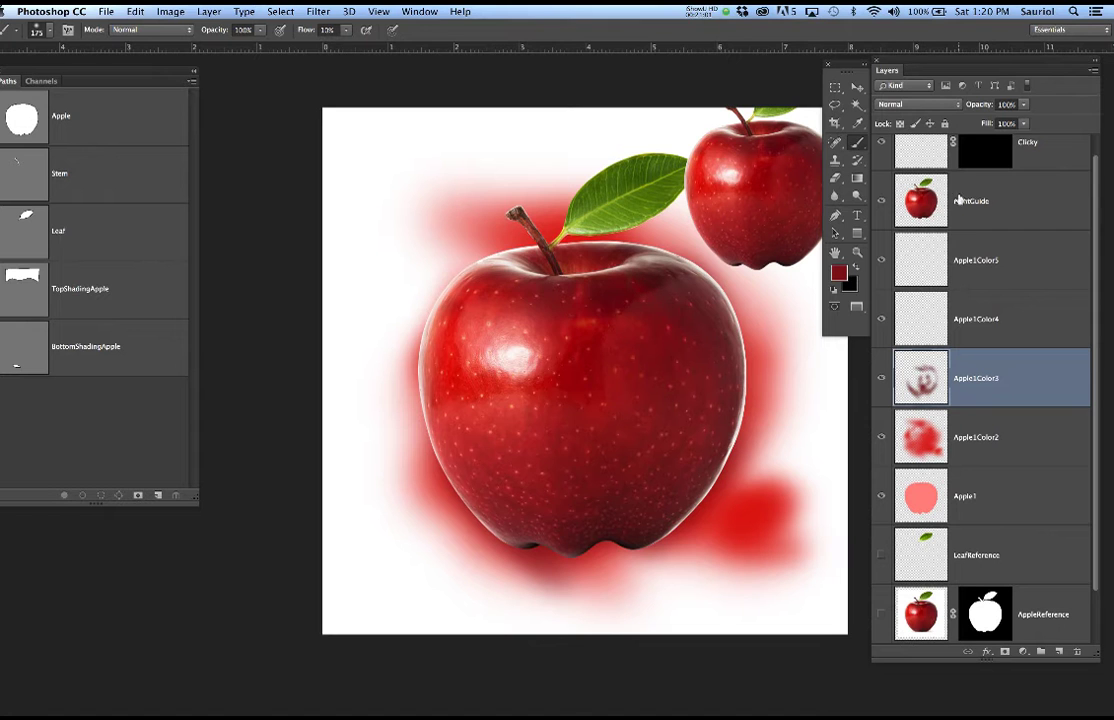
{"action": "left_click", "coordinate": [880, 202]}
{"action": "left_click", "coordinate": [880, 202]}
Enlarge the brush to 300 px and extend the dark red shading over the apple's right side on Apple1Color3.
{"action": "key", "text": "bracketright"}
{"action": "key", "text": "bracketright"}
{"action": "key", "text": "bracketright"}
{"action": "right_click", "coordinate": [673, 449]}
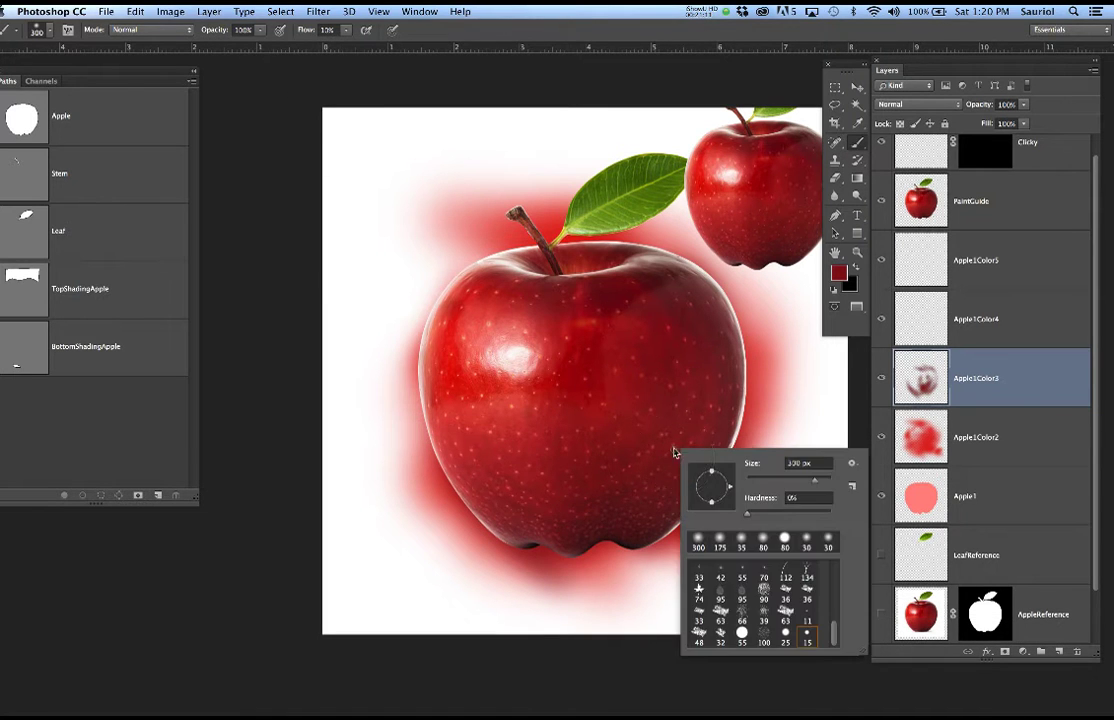
{"action": "key", "text": "Return"}
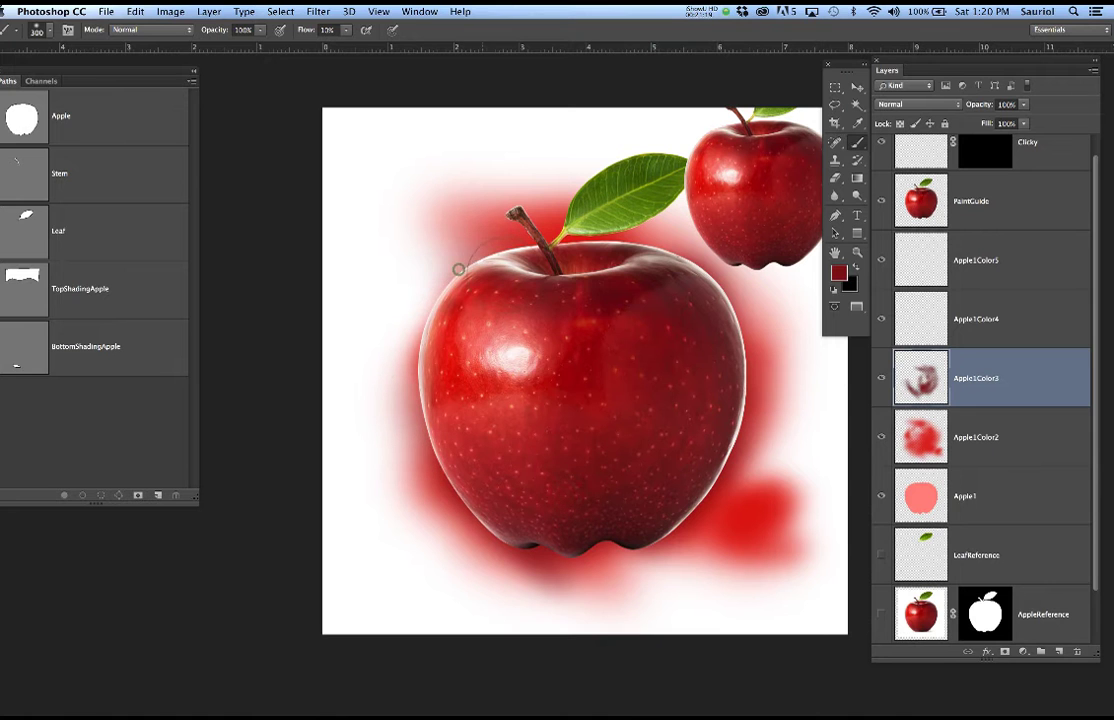
{"action": "key", "text": "bracketright"}
{"action": "key", "text": "bracketright"}
{"action": "key", "text": "bracketright"}
{"action": "left_click_drag", "start_coordinate": [808, 343], "coordinate": [691, 358]}
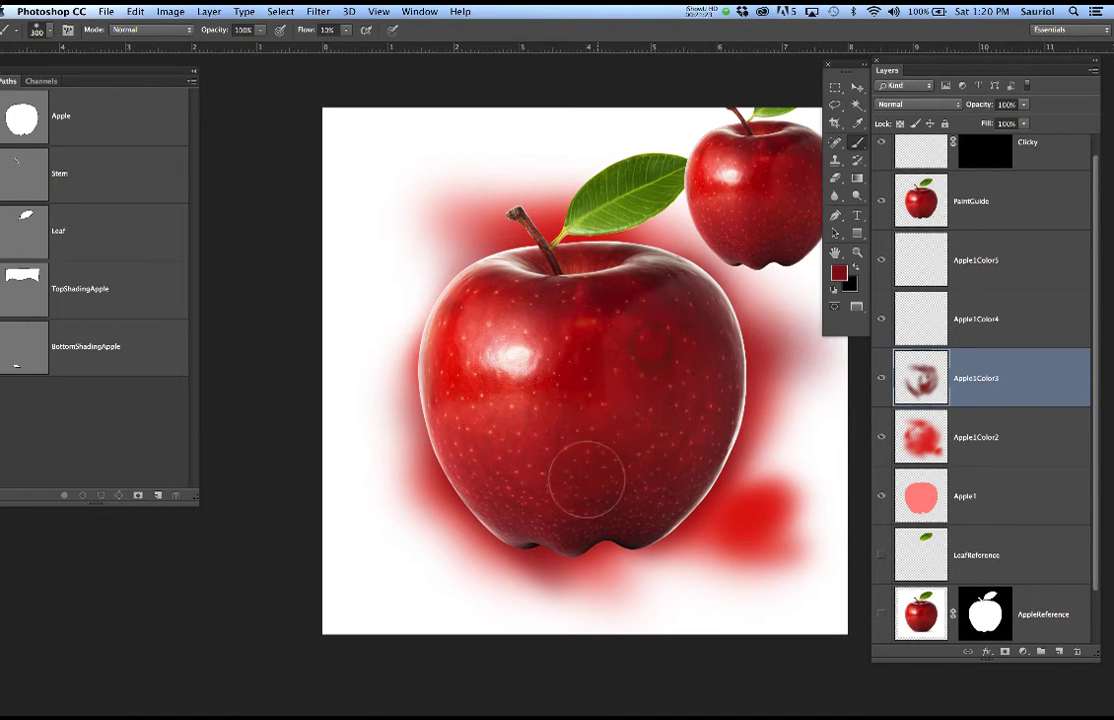
Extend the dark red shading over the apple's lower right on Apple1Color3 and hide PaintGuide to check the result.
{"action": "mouse_move", "coordinate": [671, 477]}
{"action": "left_mouse_down"}
{"action": "mouse_move", "coordinate": [604, 489]}
{"action": "mouse_move", "coordinate": [583, 474]}
{"action": "mouse_move", "coordinate": [577, 512]}
{"action": "mouse_move", "coordinate": [529, 516]}
{"action": "mouse_move", "coordinate": [662, 493]}
{"action": "left_mouse_up"}
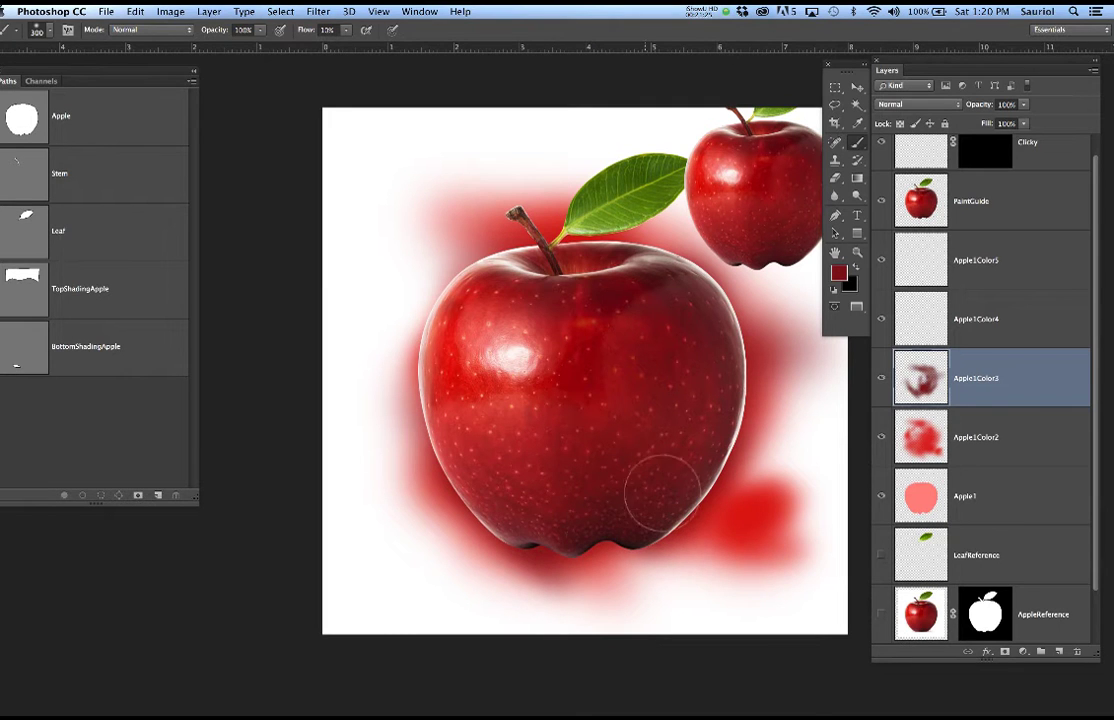
{"action": "left_click", "coordinate": [880, 202]}
{"action": "left_click", "coordinate": [880, 202]}
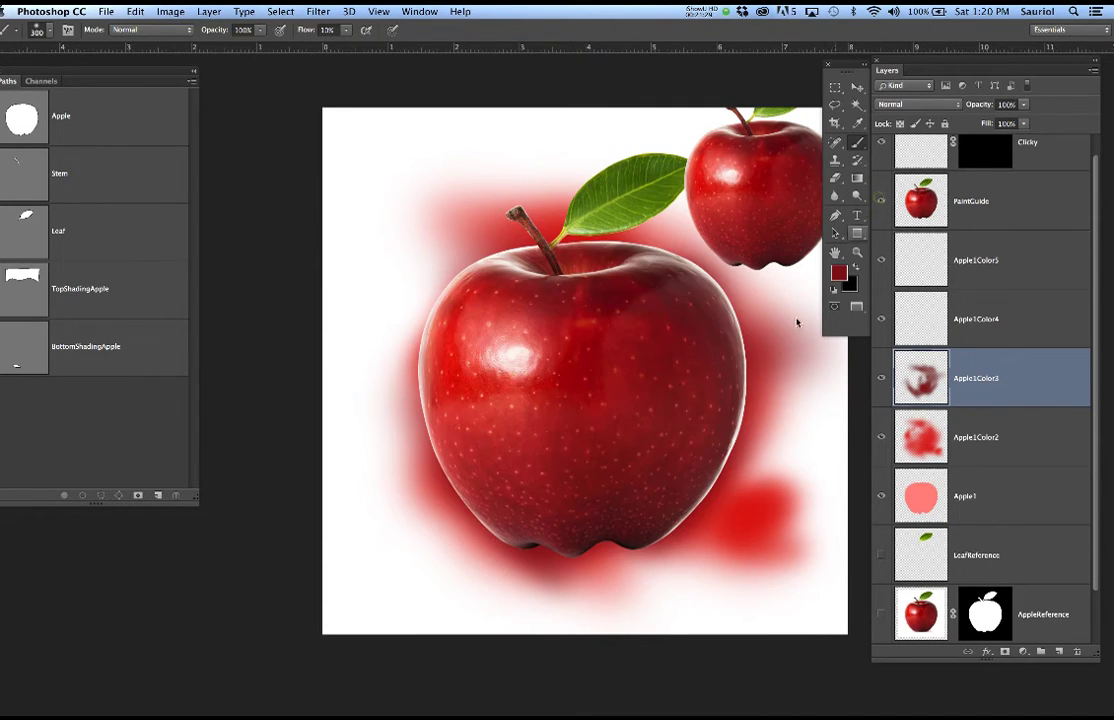
{"action": "left_click", "coordinate": [880, 203]}
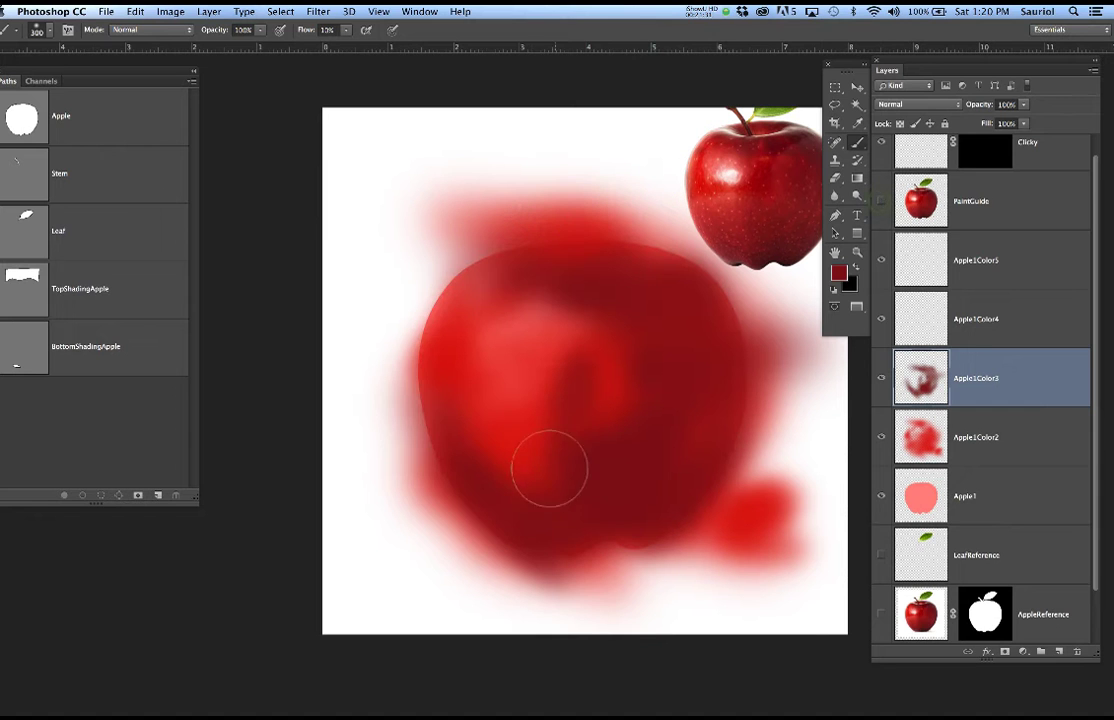
Paint dark red shading on Apple1Color3 along the apple's left edge and around the bright area in its middle.
{"action": "mouse_move", "coordinate": [478, 472]}
{"action": "left_mouse_down"}
{"action": "mouse_move", "coordinate": [455, 368]}
{"action": "mouse_move", "coordinate": [435, 373]}
{"action": "mouse_move", "coordinate": [405, 335]}
{"action": "left_mouse_up"}
{"action": "left_click", "coordinate": [626, 408]}
{"action": "left_click", "coordinate": [648, 368]}
{"action": "left_click", "coordinate": [618, 325]}
{"action": "left_click", "coordinate": [600, 314]}
{"action": "left_click", "coordinate": [585, 309]}
{"action": "left_click", "coordinate": [606, 310]}
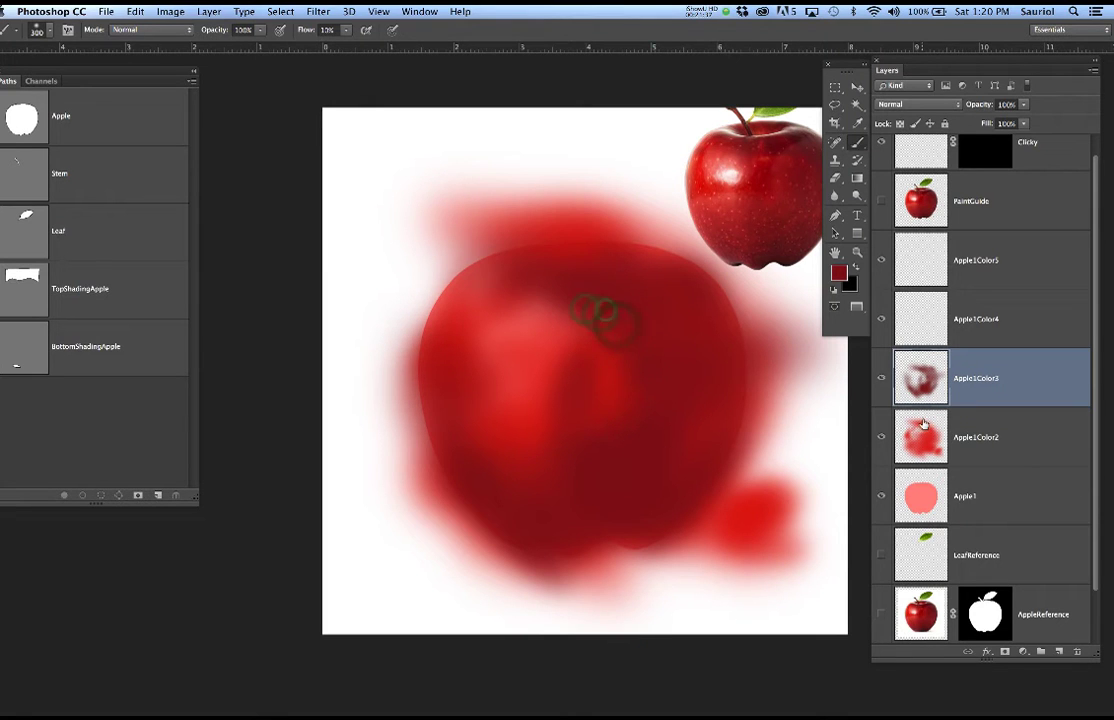
Clip the Apple1Color2 and Apple1Color3 layers to the Apple1 base shape.
{"action": "left_click", "coordinate": [1025, 465], "text": "alt"}
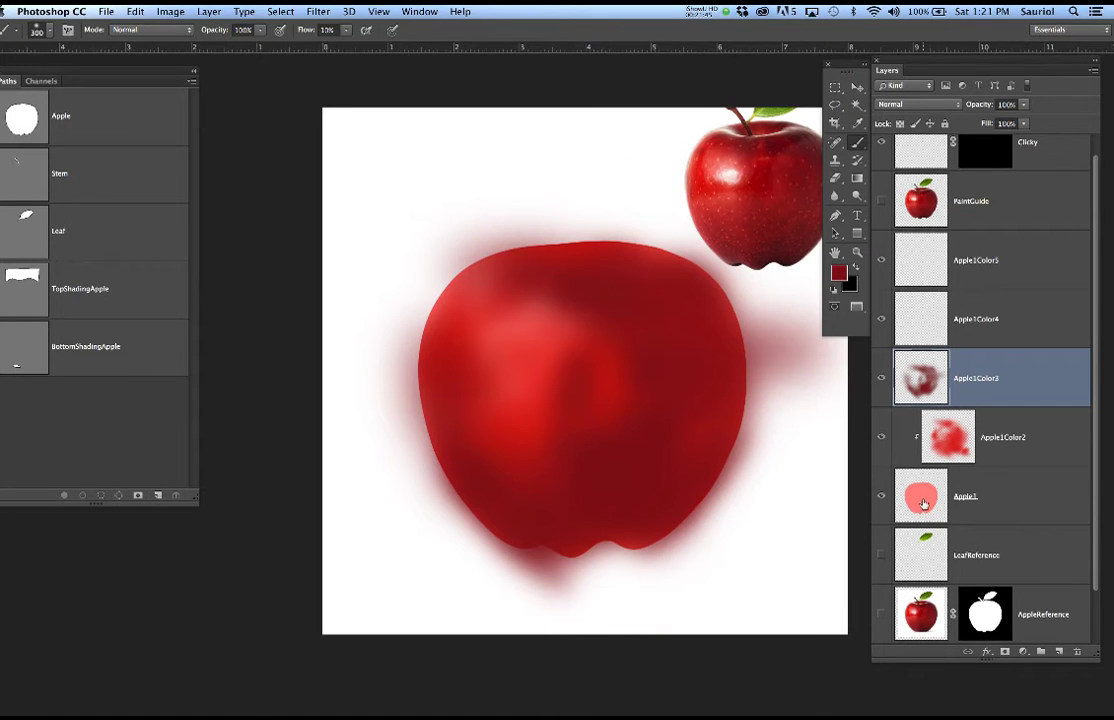
{"action": "left_click", "coordinate": [1040, 404], "text": "alt"}
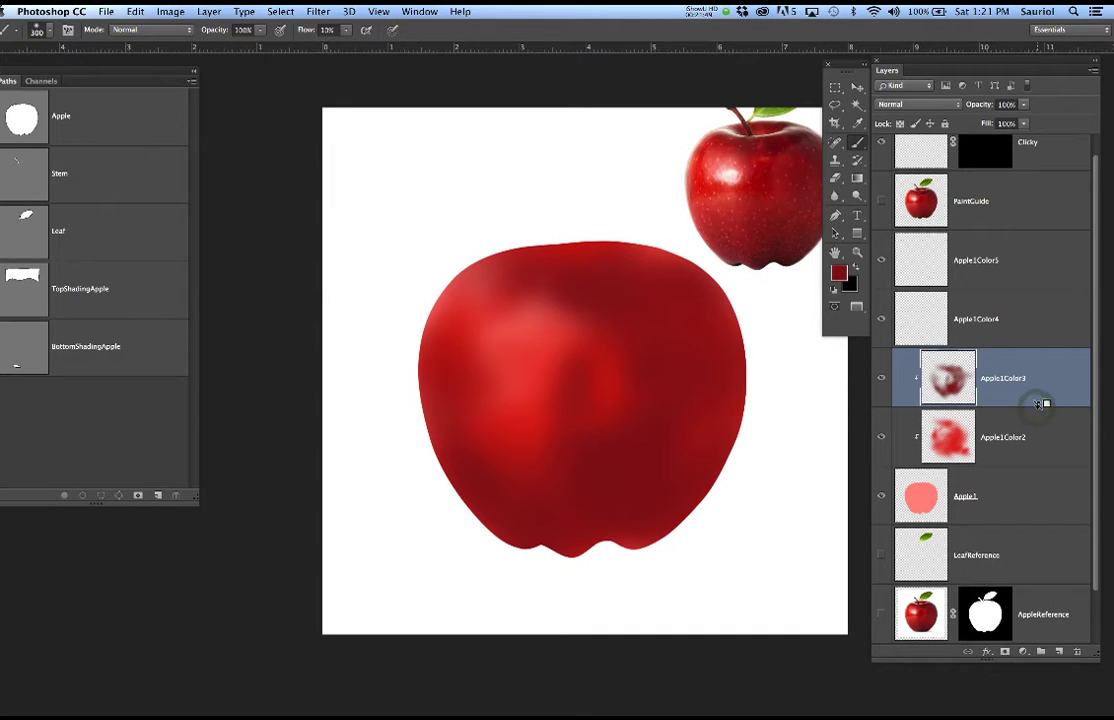
Show PaintGuide and paint very dark red shading below the apple's top rim on Apple1Color4 with a 125 px brush.
{"action": "left_click", "coordinate": [978, 320]}
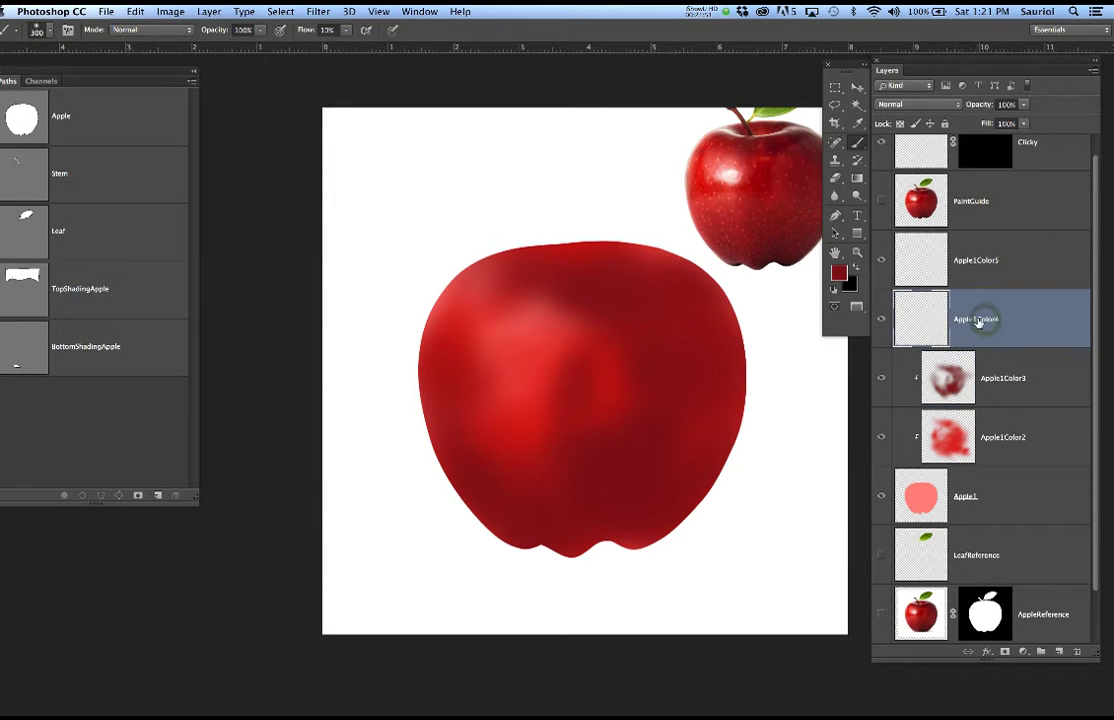
{"action": "left_click", "coordinate": [882, 202]}
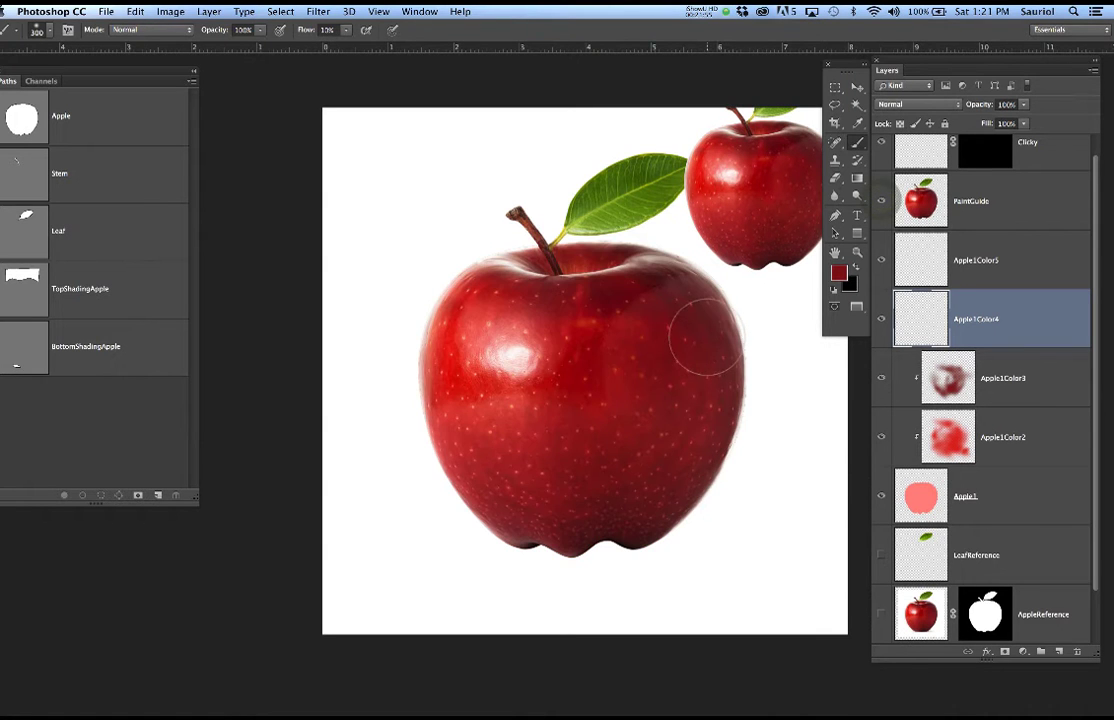
{"action": "scroll", "coordinate": [660, 280], "scroll_direction": "up", "scroll_amount": 2}
{"action": "scroll", "coordinate": [658, 287], "scroll_direction": "up", "scroll_amount": 1}
{"action": "key", "text": "bracketleft"}
{"action": "key", "text": "bracketleft"}
{"action": "key", "text": "bracketleft"}
{"action": "key", "text": "bracketleft"}
{"action": "key", "text": "bracketleft"}
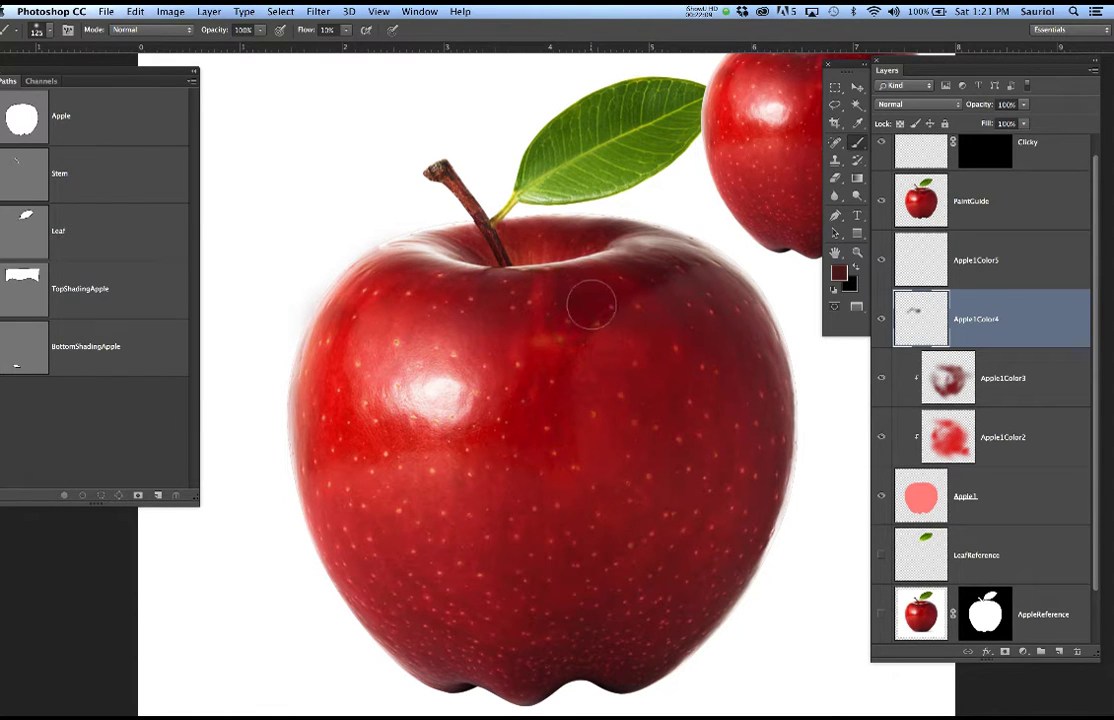
{"action": "mouse_move", "coordinate": [676, 273]}
{"action": "left_mouse_down"}
{"action": "mouse_move", "coordinate": [656, 262]}
{"action": "mouse_move", "coordinate": [698, 271]}
{"action": "left_mouse_up"}
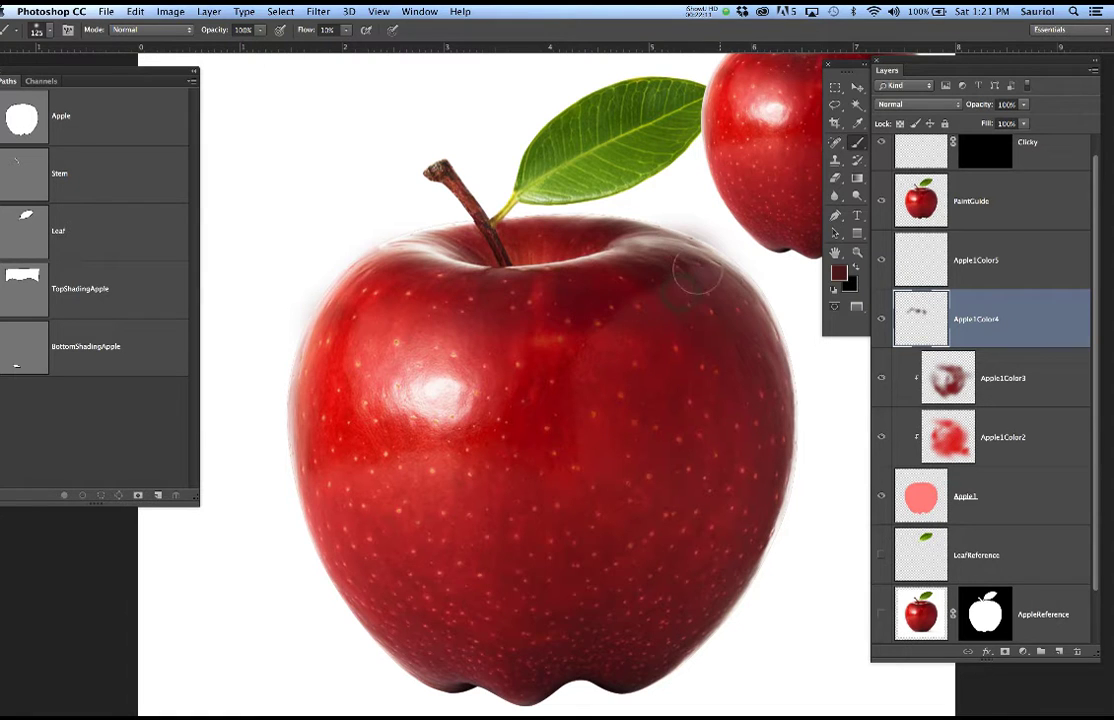
Enlarge the brush to 250 px, paint the very dark red down the apple's right side on Apple1Color4, and hide PaintGuide.
{"action": "key", "text": "bracketright"}
{"action": "key", "text": "bracketright"}
{"action": "key", "text": "bracketright"}
{"action": "key", "text": "bracketright"}
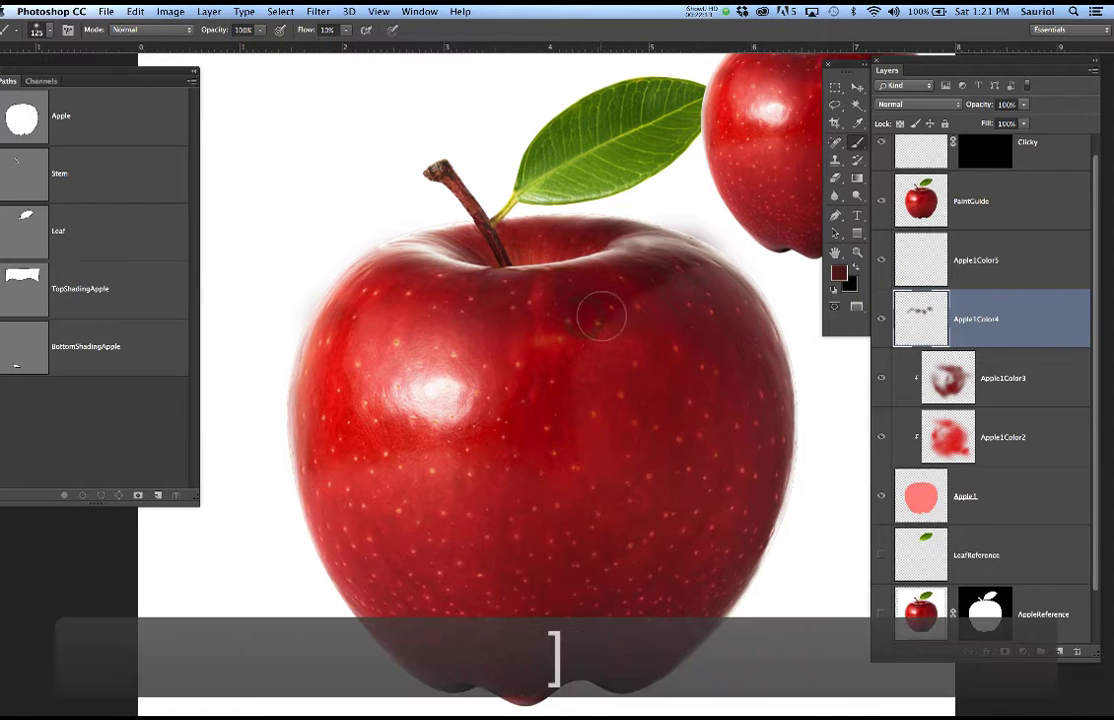
{"action": "mouse_move", "coordinate": [664, 317]}
{"action": "left_mouse_down"}
{"action": "mouse_move", "coordinate": [725, 386]}
{"action": "mouse_move", "coordinate": [739, 366]}
{"action": "mouse_move", "coordinate": [715, 298]}
{"action": "mouse_move", "coordinate": [675, 268]}
{"action": "mouse_move", "coordinate": [738, 329]}
{"action": "left_mouse_up"}
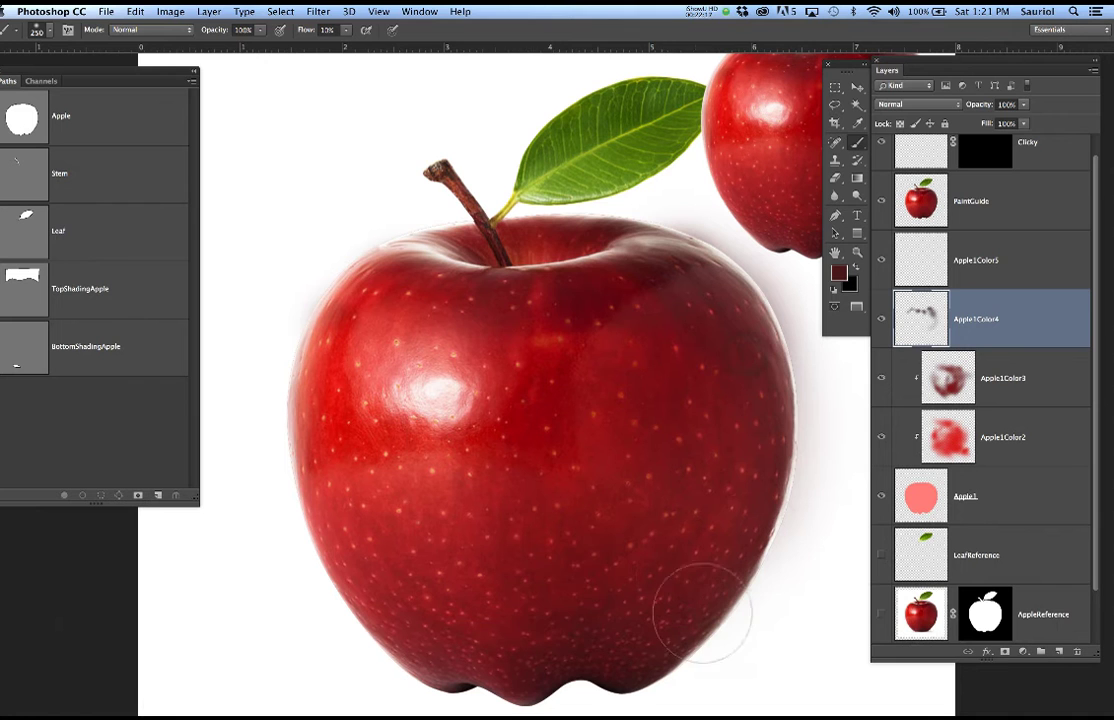
{"action": "mouse_move", "coordinate": [696, 609]}
{"action": "left_mouse_down"}
{"action": "mouse_move", "coordinate": [763, 510]}
{"action": "mouse_move", "coordinate": [780, 452]}
{"action": "left_mouse_up"}
{"action": "left_click", "coordinate": [881, 203]}
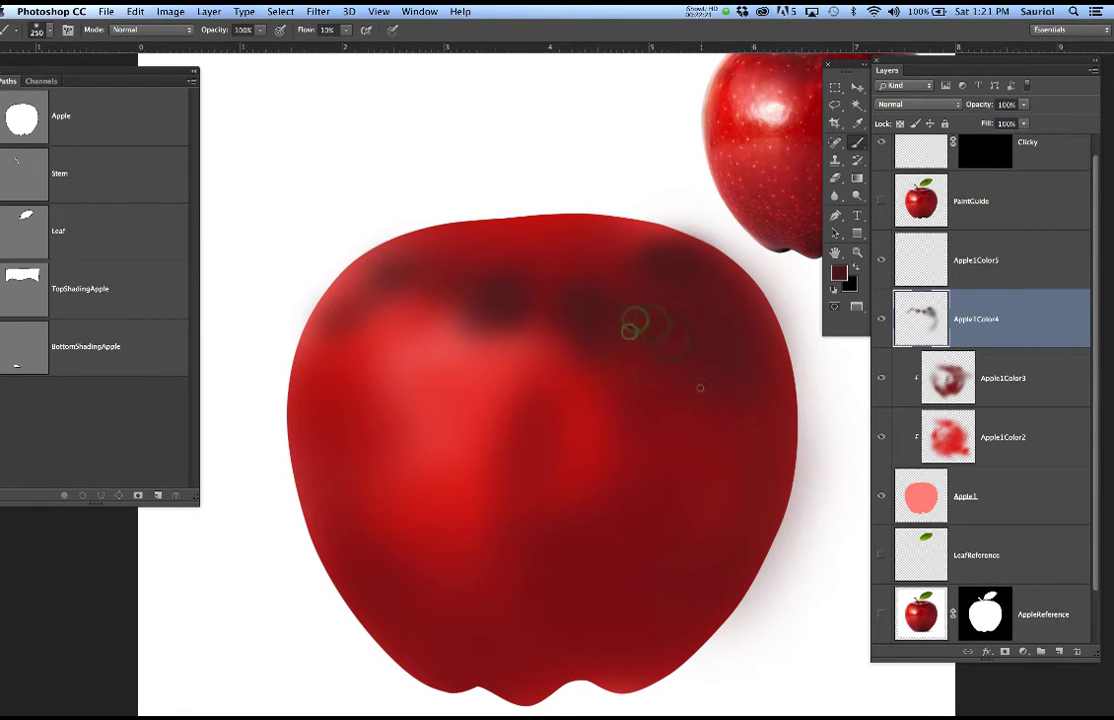
Paint the very dark red along the apple's lower edge on Apple1Color4 and clip that layer to Apple1.
{"action": "scroll", "coordinate": [656, 445], "scroll_direction": "down", "scroll_amount": 3}
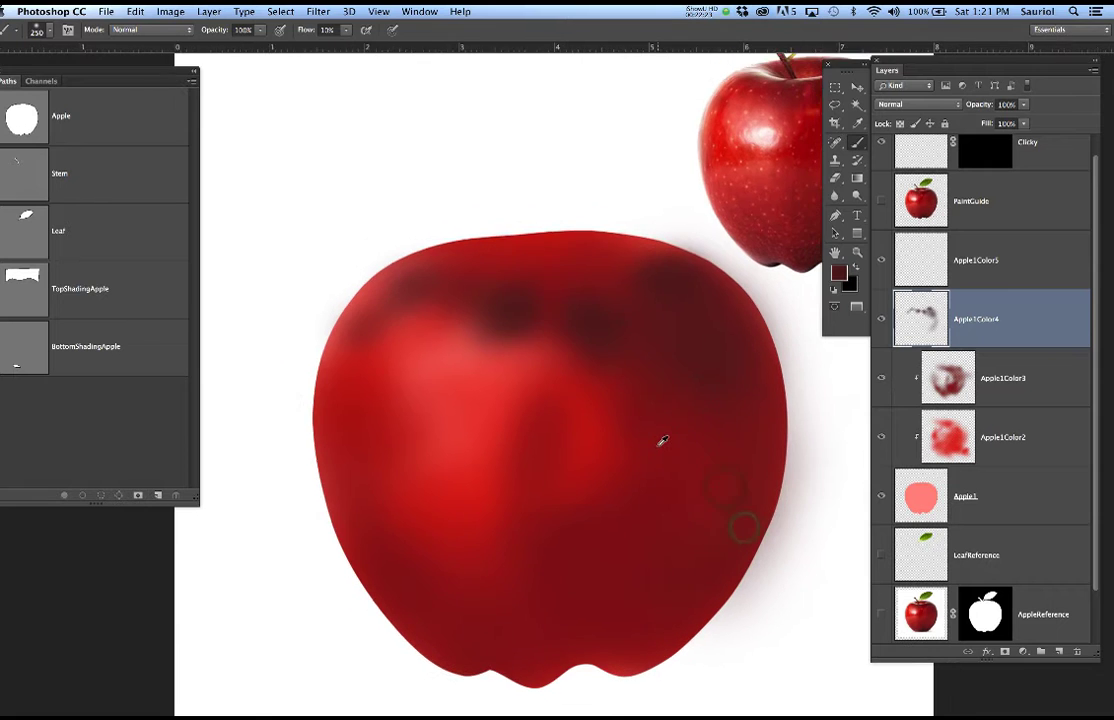
{"action": "scroll", "coordinate": [693, 422], "scroll_direction": "right", "scroll_amount": 3}
{"action": "scroll", "coordinate": [693, 422], "scroll_direction": "down", "scroll_amount": 1}
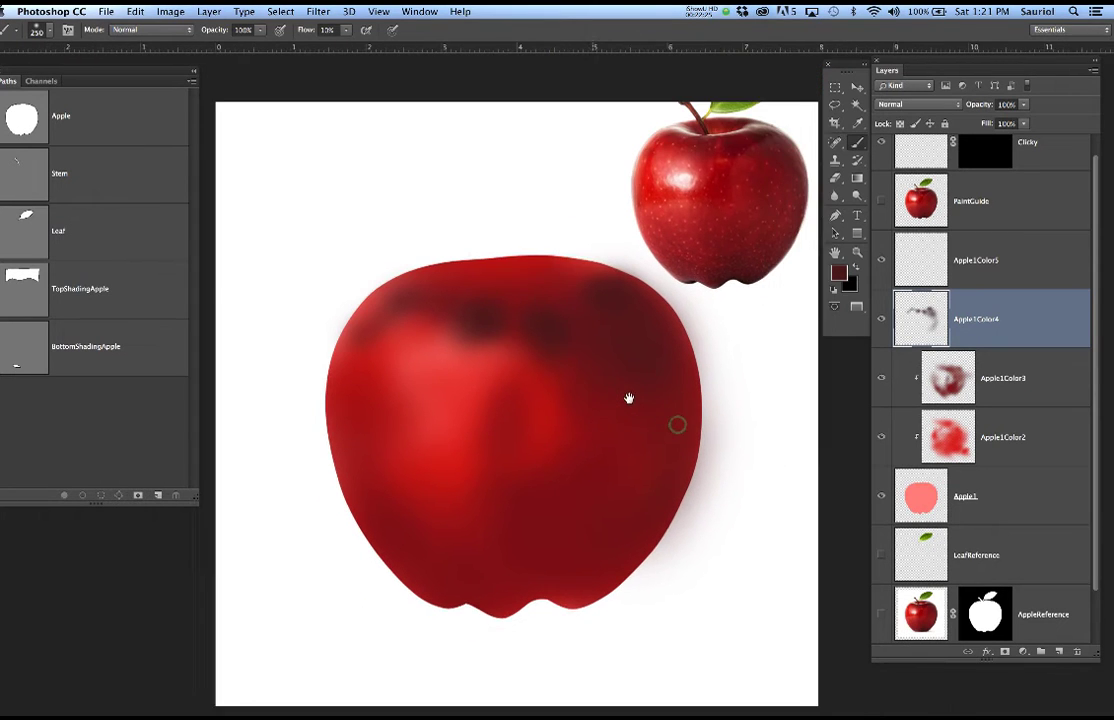
{"action": "mouse_move", "coordinate": [632, 449]}
{"action": "left_mouse_down"}
{"action": "mouse_move", "coordinate": [614, 566]}
{"action": "mouse_move", "coordinate": [555, 597]}
{"action": "mouse_move", "coordinate": [610, 602]}
{"action": "mouse_move", "coordinate": [648, 559]}
{"action": "mouse_move", "coordinate": [605, 566]}
{"action": "mouse_move", "coordinate": [550, 599]}
{"action": "mouse_move", "coordinate": [653, 566]}
{"action": "mouse_move", "coordinate": [688, 536]}
{"action": "mouse_move", "coordinate": [628, 589]}
{"action": "mouse_move", "coordinate": [573, 614]}
{"action": "mouse_move", "coordinate": [568, 595]}
{"action": "mouse_move", "coordinate": [556, 607]}
{"action": "mouse_move", "coordinate": [433, 605]}
{"action": "mouse_move", "coordinate": [485, 614]}
{"action": "mouse_move", "coordinate": [354, 547]}
{"action": "mouse_move", "coordinate": [523, 587]}
{"action": "mouse_move", "coordinate": [641, 590]}
{"action": "mouse_move", "coordinate": [598, 587]}
{"action": "mouse_move", "coordinate": [640, 581]}
{"action": "mouse_move", "coordinate": [682, 594]}
{"action": "left_mouse_up"}
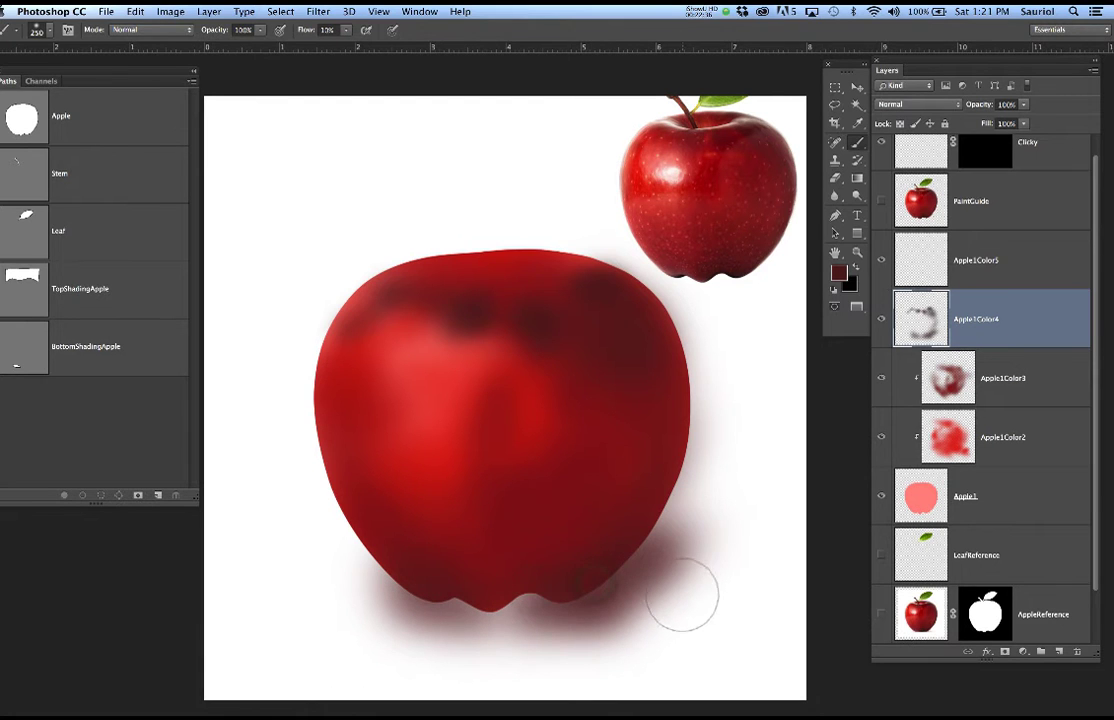
{"action": "left_click", "coordinate": [1039, 346], "text": "alt"}
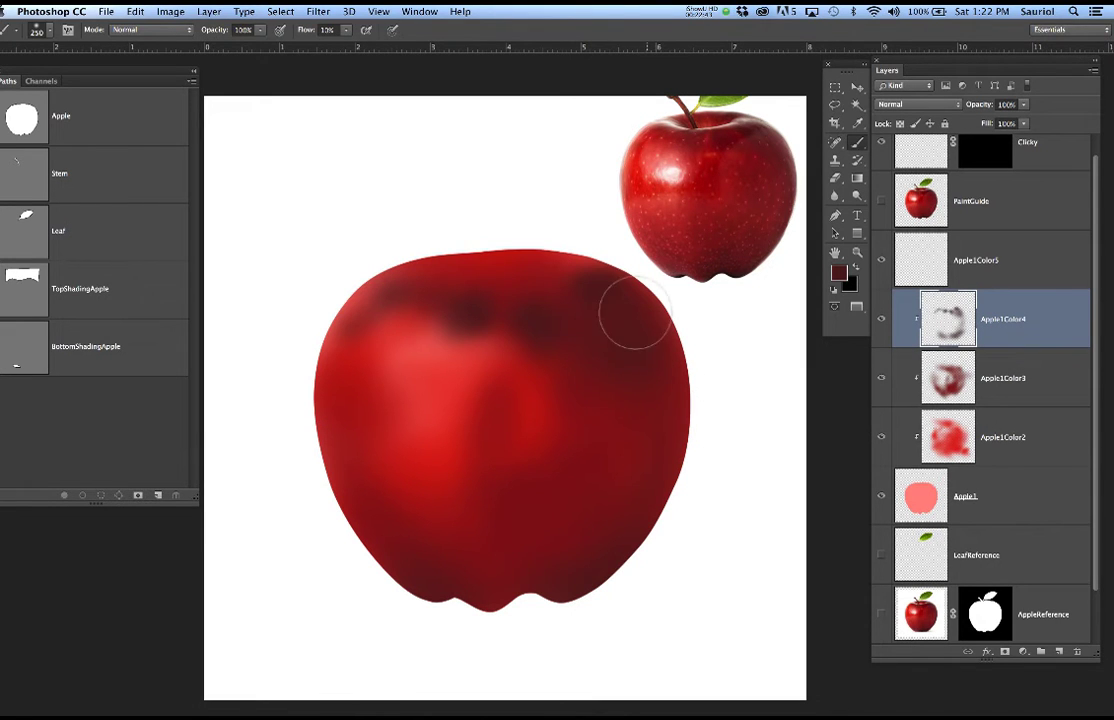
Dab more very dark red over the apple's middle and right half on Apple1Color4.
{"action": "left_click", "coordinate": [664, 415]}
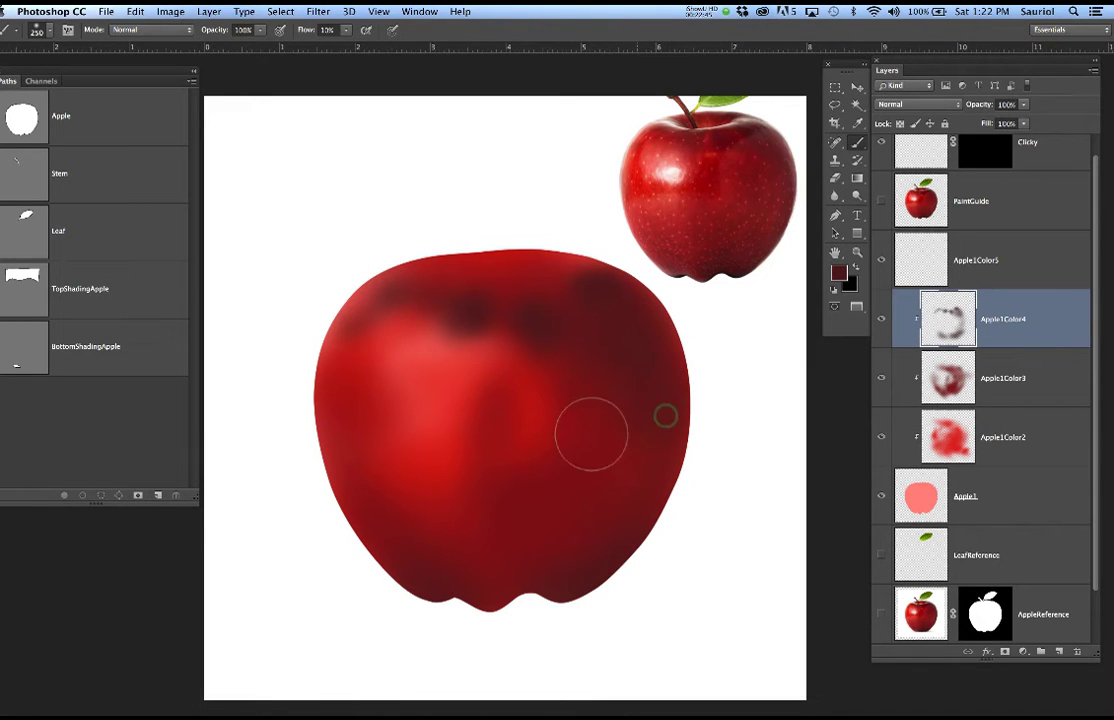
{"action": "left_click", "coordinate": [547, 430]}
{"action": "left_click", "coordinate": [574, 506]}
{"action": "left_click", "coordinate": [569, 314]}
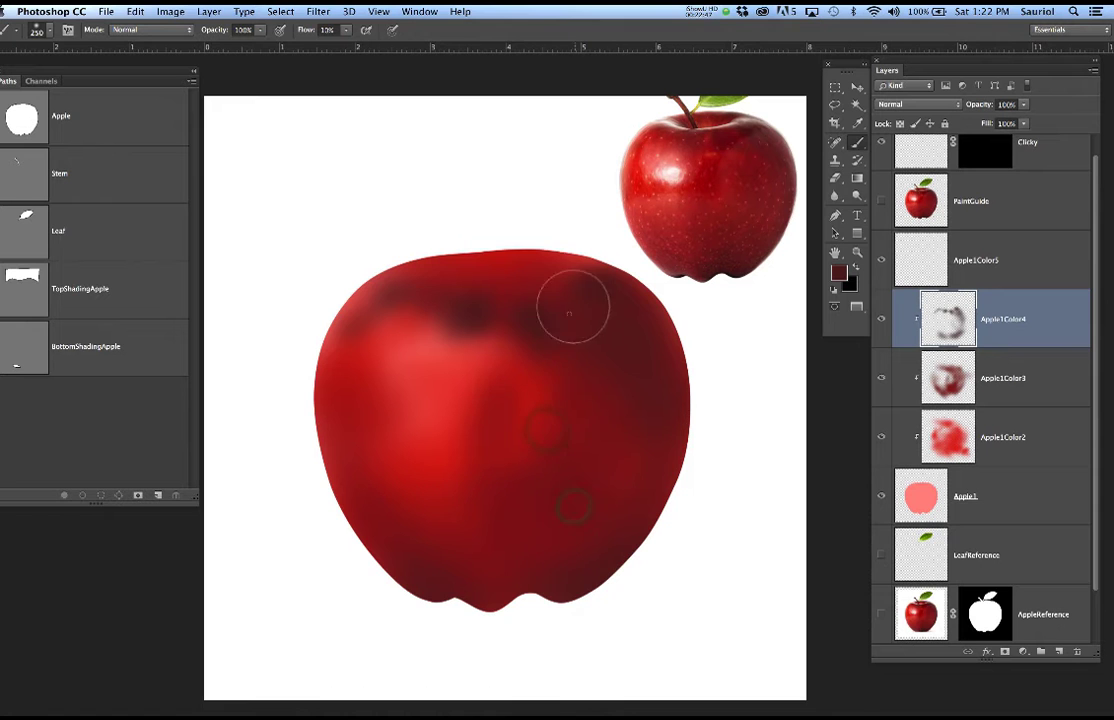
{"action": "scroll", "coordinate": [560, 298], "scroll_direction": "up", "scroll_amount": 2}
{"action": "scroll", "coordinate": [564, 293], "scroll_direction": "up", "scroll_amount": 1}
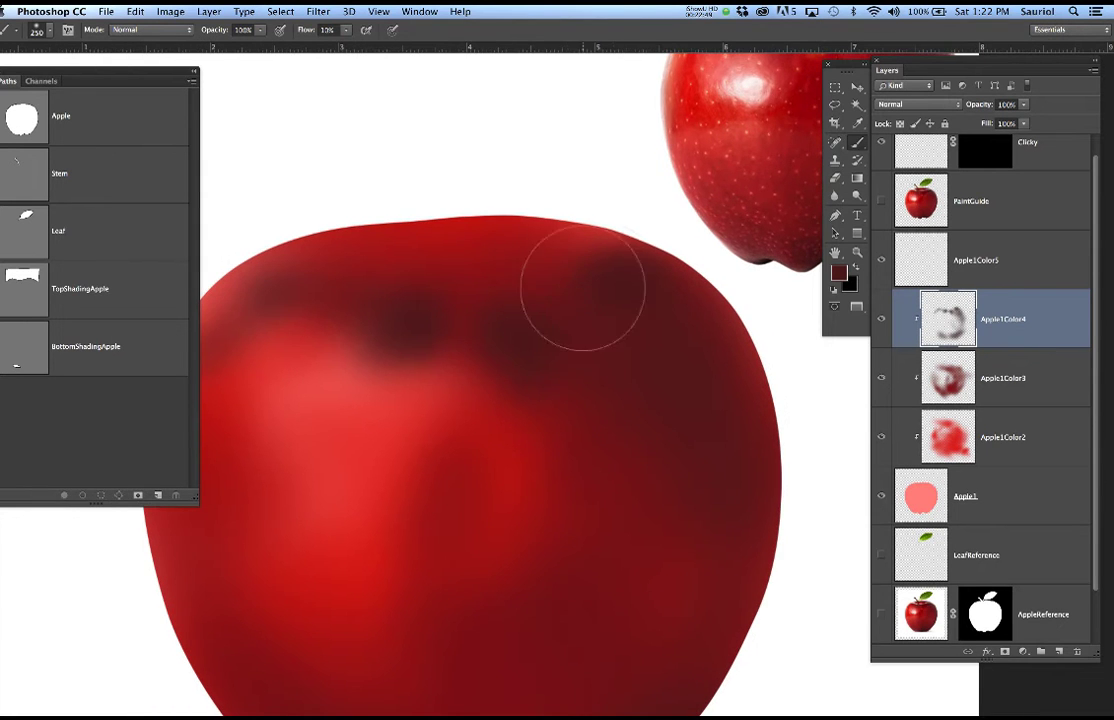
{"action": "scroll", "coordinate": [562, 323], "scroll_direction": "down", "scroll_amount": 3}
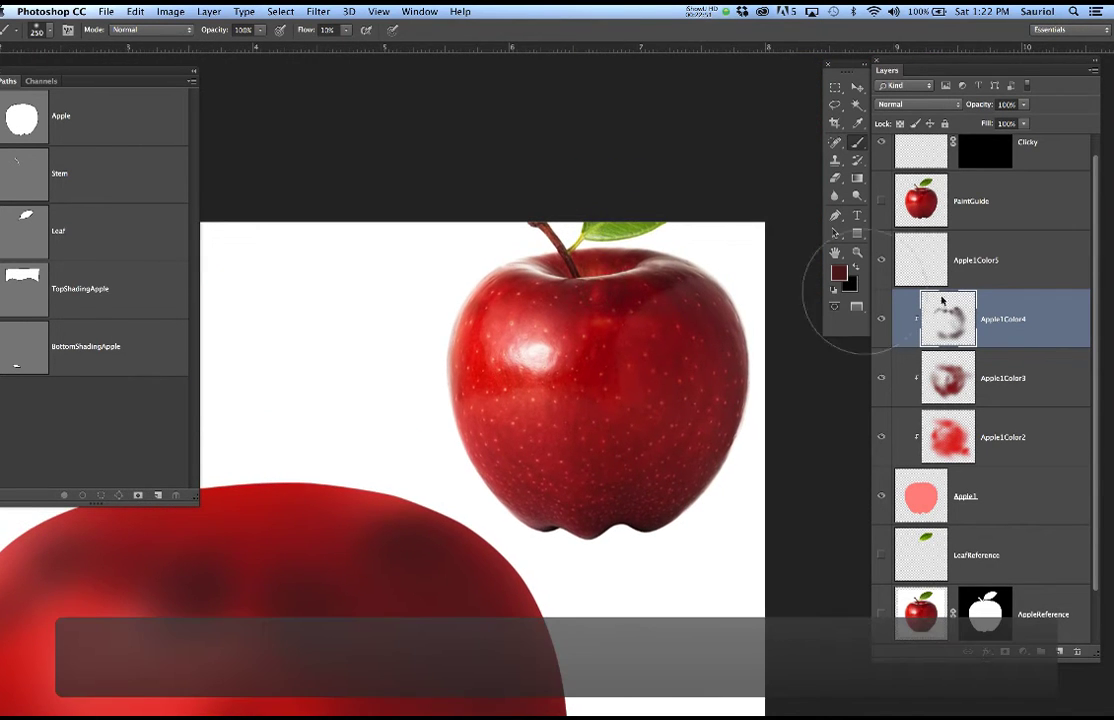
{"action": "scroll", "coordinate": [490, 316], "scroll_direction": "down", "scroll_amount": 2}
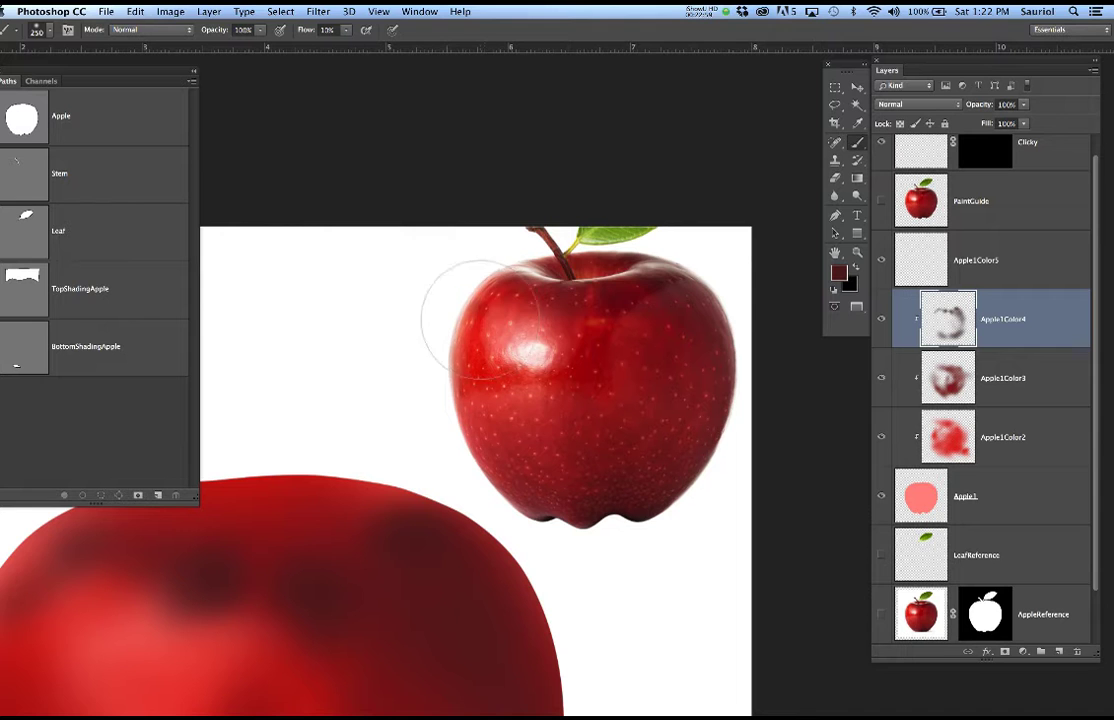
{"action": "left_click", "coordinate": [707, 10]}
{"action": "left_click", "coordinate": [612, 57]}
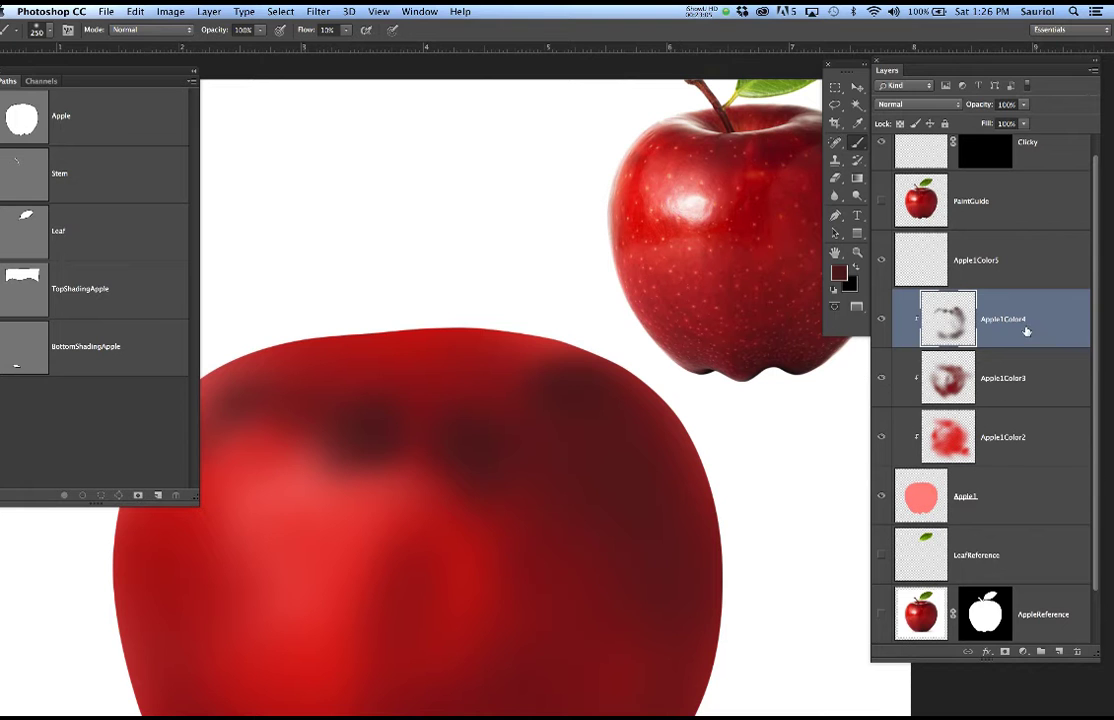
Add a layer mask to Apple1Color4 and show PaintGuide over the apple's top.
{"action": "left_click", "coordinate": [1005, 652]}
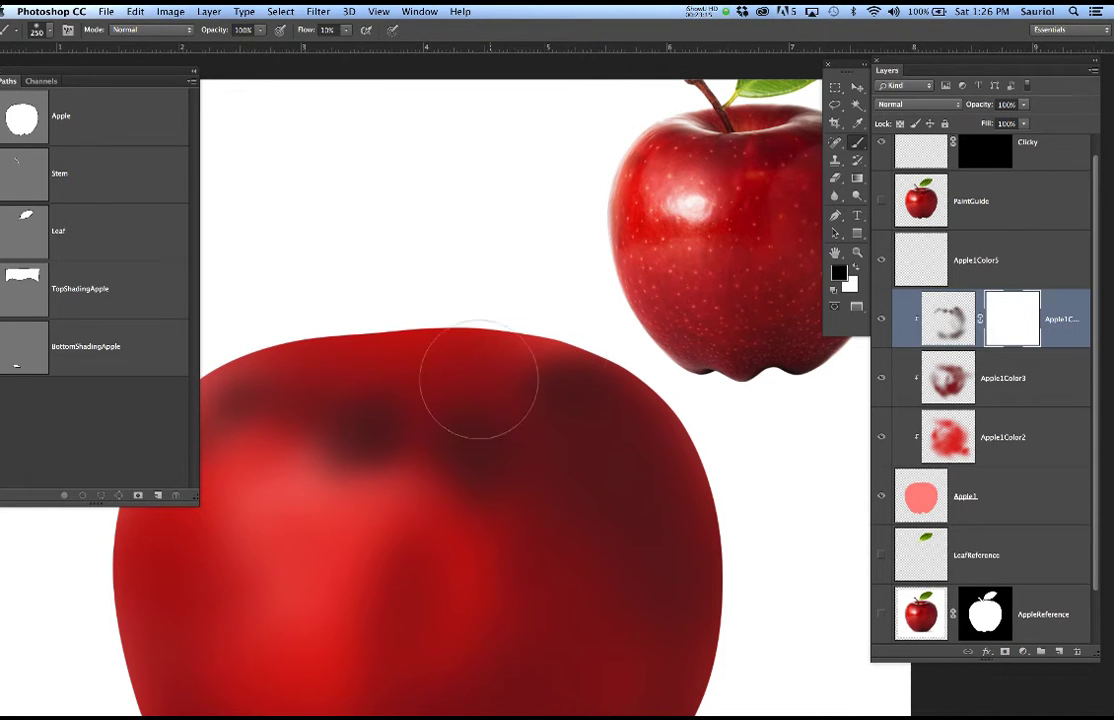
{"action": "scroll", "coordinate": [437, 415], "scroll_direction": "up", "scroll_amount": 1}
{"action": "scroll", "coordinate": [437, 415], "scroll_direction": "up", "scroll_amount": 1}
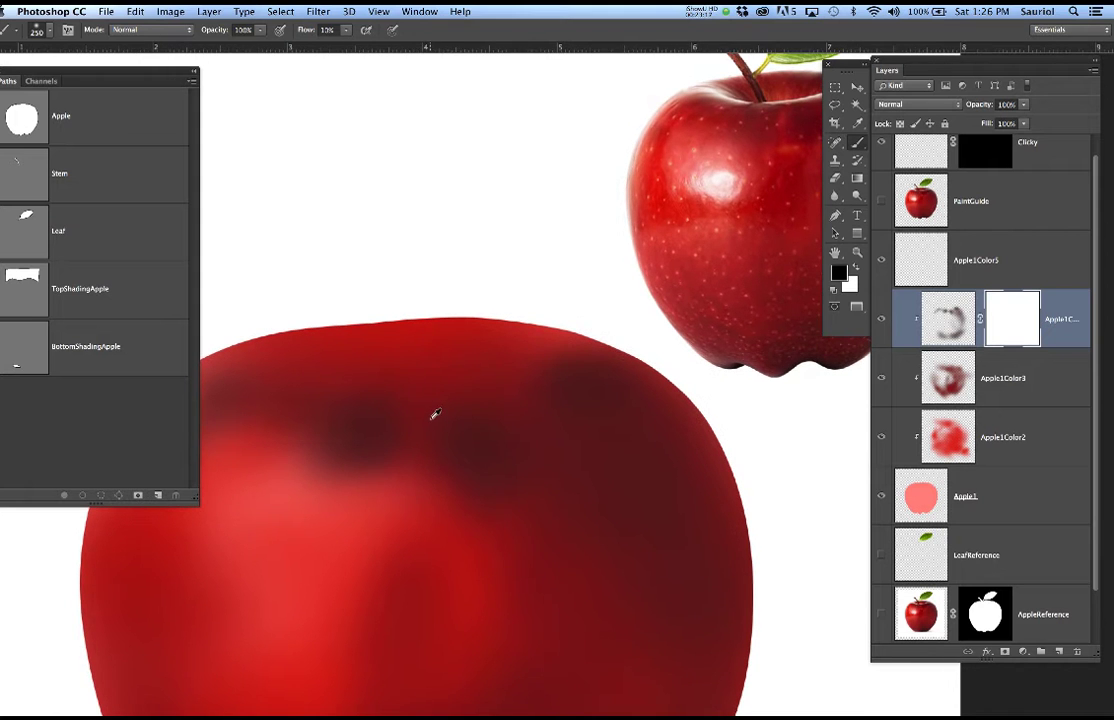
{"action": "left_click", "coordinate": [881, 200]}
{"action": "scroll", "coordinate": [435, 422], "scroll_direction": "up", "scroll_amount": 3}
{"action": "scroll", "coordinate": [413, 422], "scroll_direction": "down", "scroll_amount": 3}
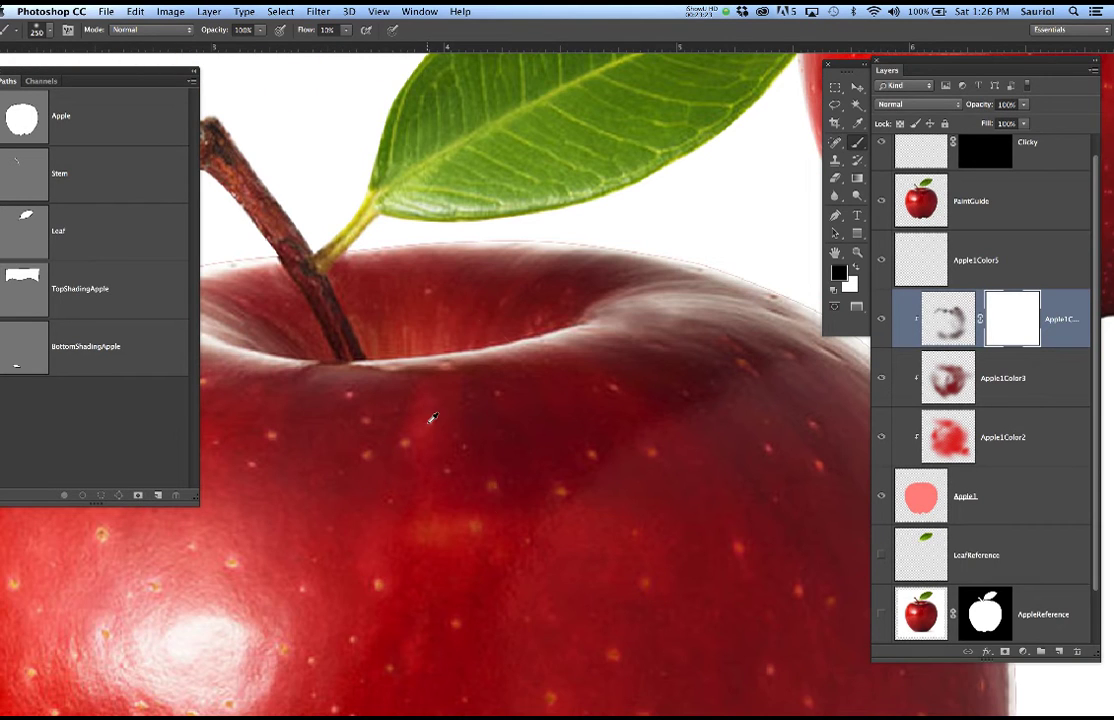
Paint black on the Apple1Color4 mask over the lighter streak below the stem with a 60 px brush, checking with PaintGuide hidden and reshown.
{"action": "key", "text": "bracketleft"}
{"action": "key", "text": "bracketleft"}
{"action": "key", "text": "bracketleft"}
{"action": "key", "text": "bracketleft"}
{"action": "key", "text": "bracketleft"}
{"action": "key", "text": "bracketleft"}
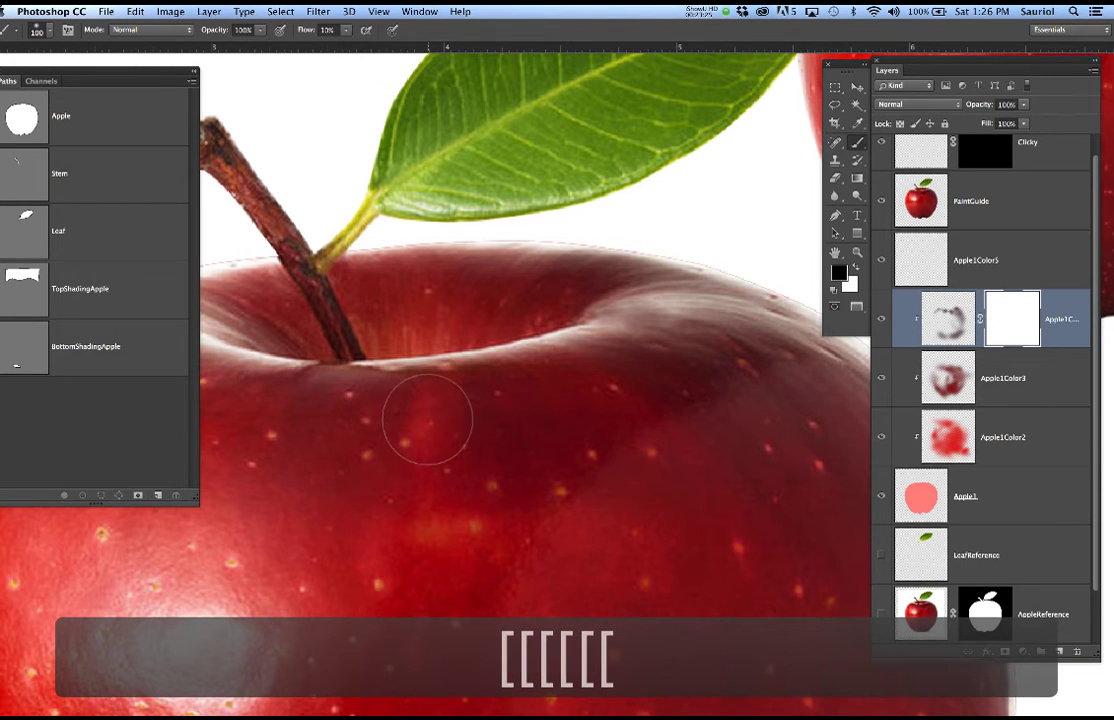
{"action": "key", "text": "bracketleft"}
{"action": "key", "text": "bracketleft"}
{"action": "key", "text": "bracketleft"}
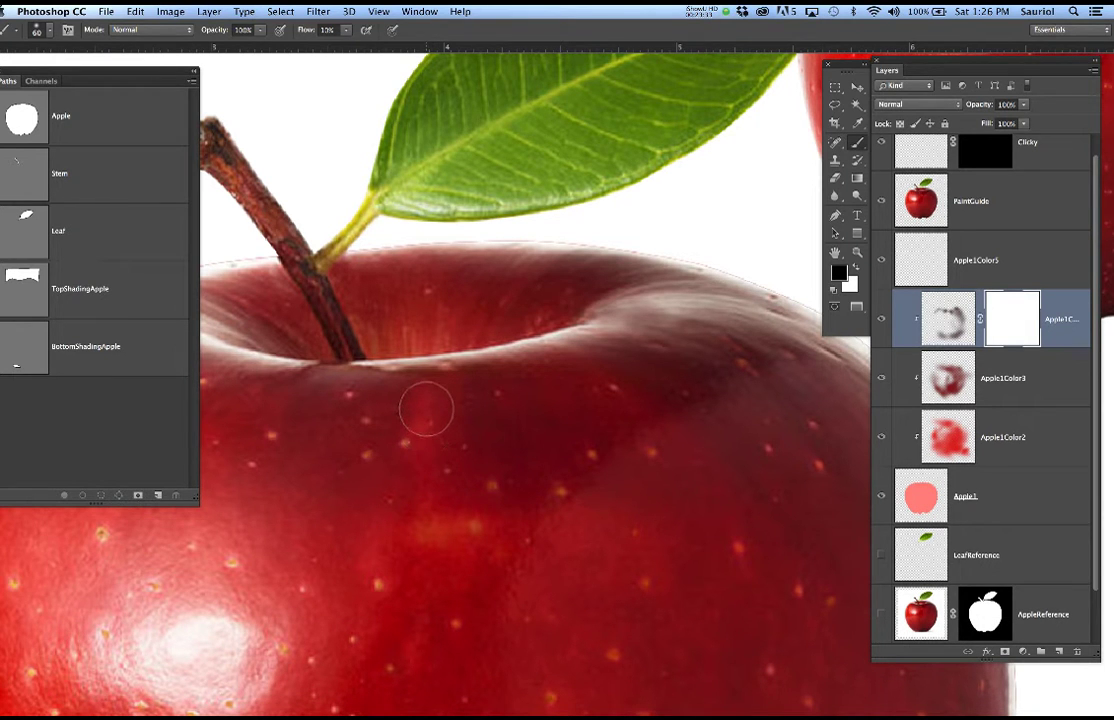
{"action": "left_click", "coordinate": [881, 202]}
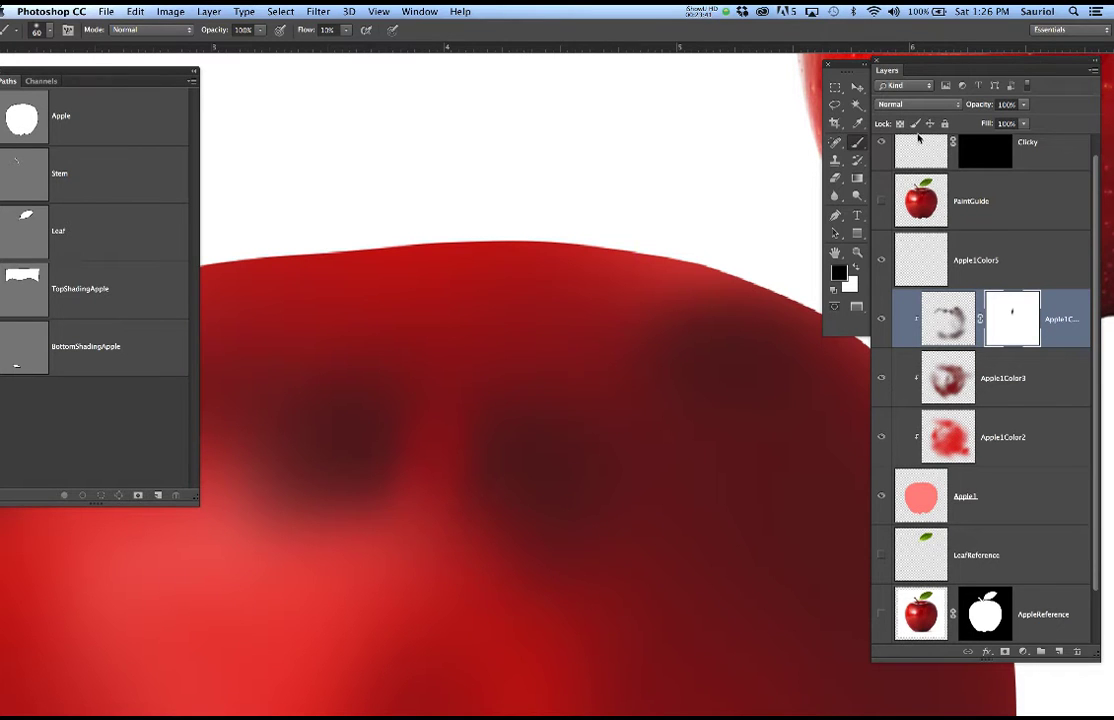
{"action": "left_click", "coordinate": [881, 203]}
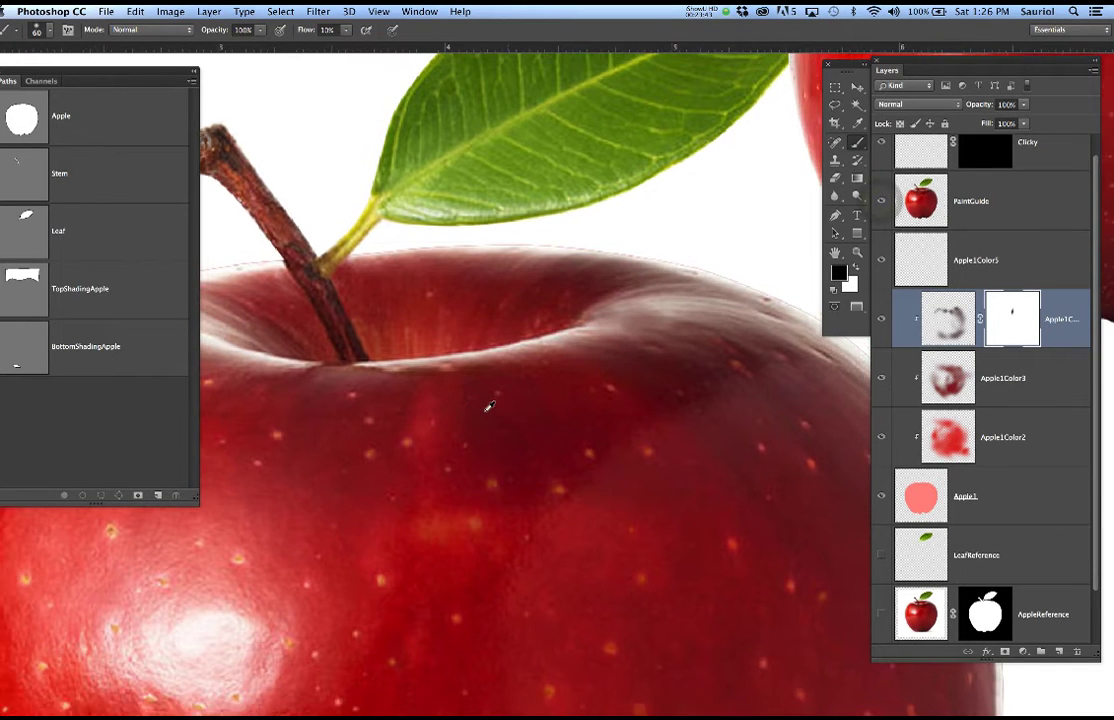
Switch from the mask back to Apple1Color4's painted content and hide PaintGuide to check the whole apple.
{"action": "scroll", "coordinate": [487, 410], "scroll_direction": "down", "scroll_amount": 1}
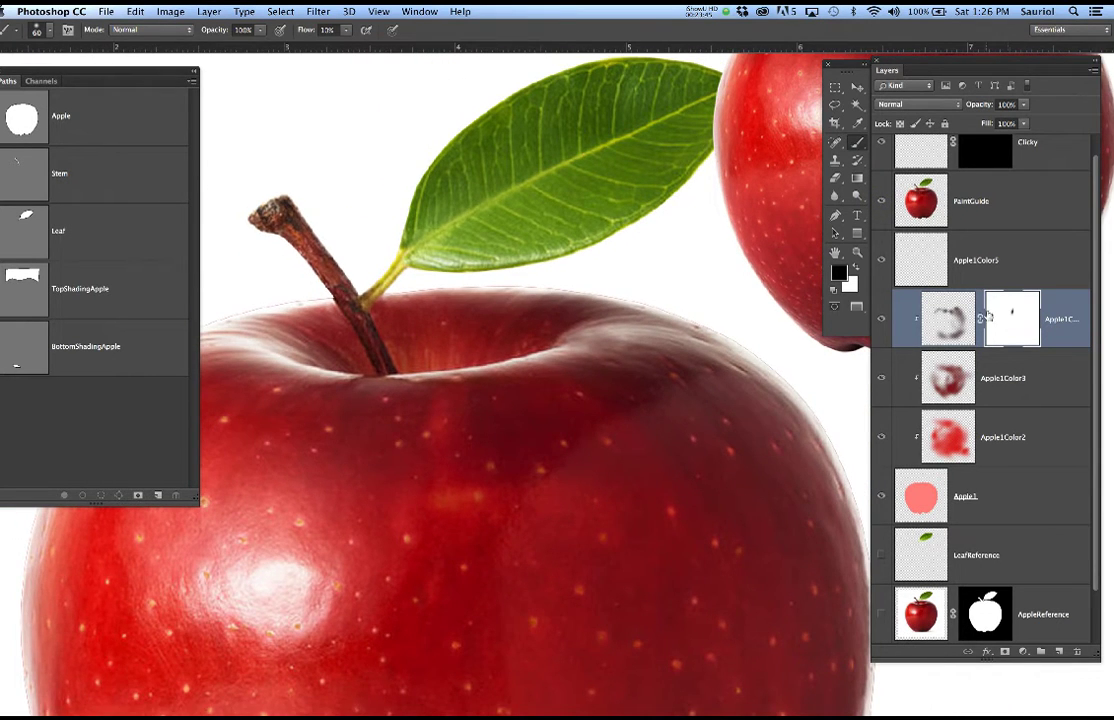
{"action": "left_click", "coordinate": [957, 321]}
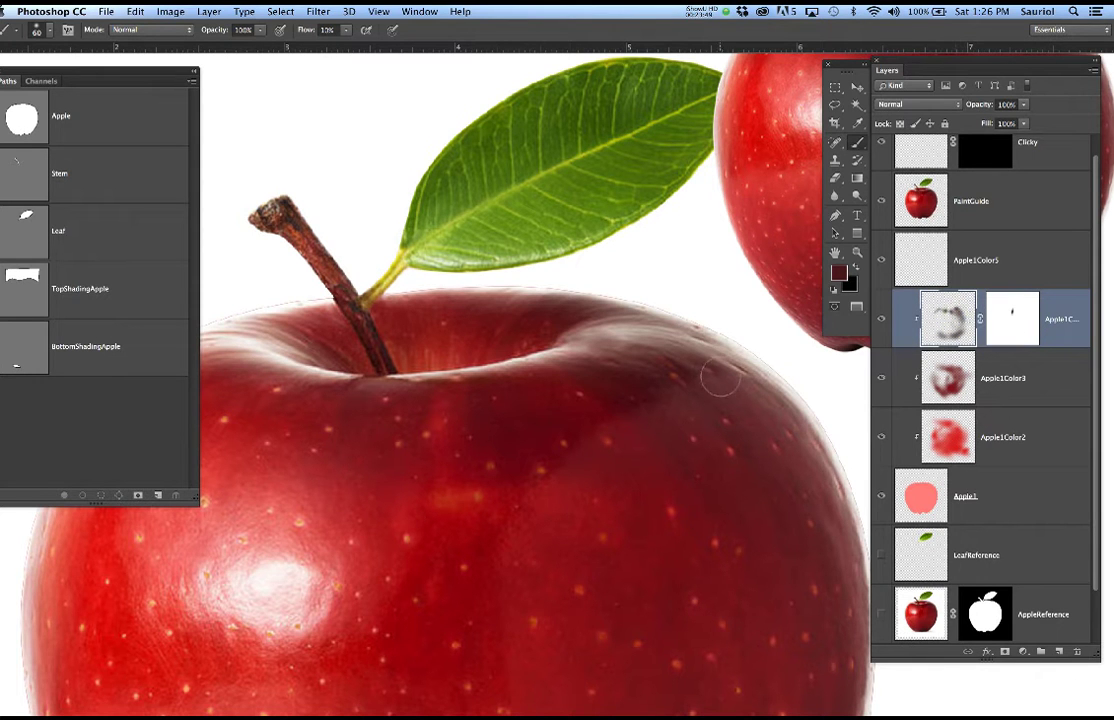
{"action": "scroll", "coordinate": [688, 399], "scroll_direction": "down", "scroll_amount": 4}
{"action": "scroll", "coordinate": [681, 410], "scroll_direction": "up", "scroll_amount": 2}
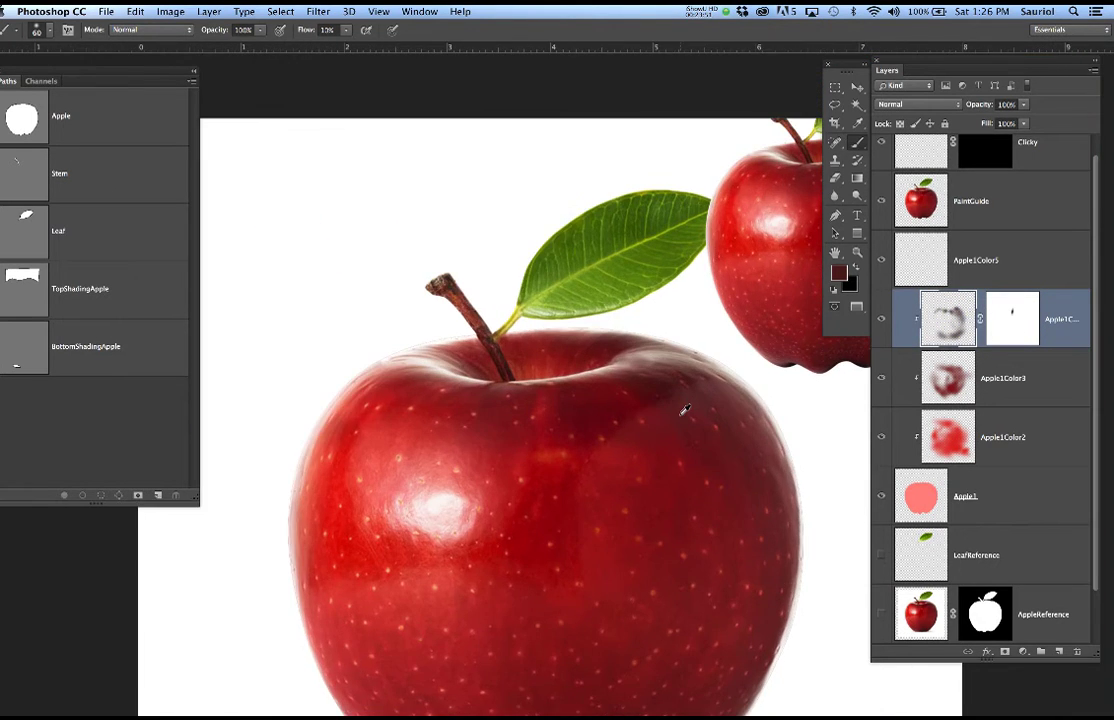
{"action": "scroll", "coordinate": [675, 478], "scroll_direction": "down", "scroll_amount": 5}
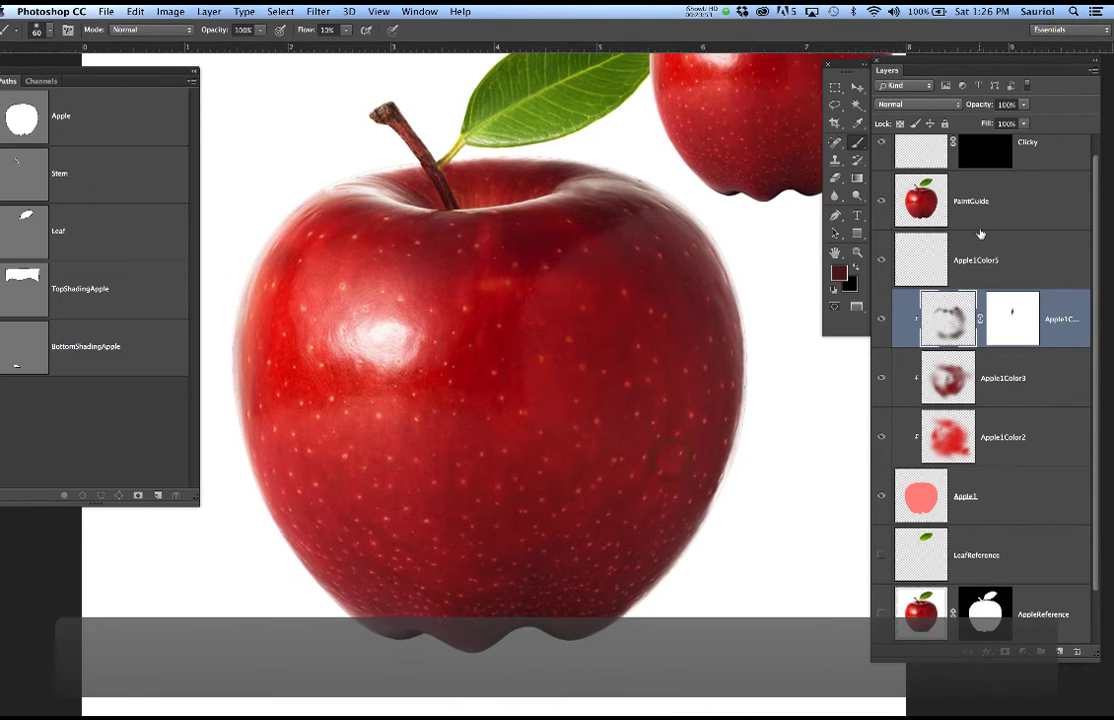
{"action": "left_click", "coordinate": [882, 201]}
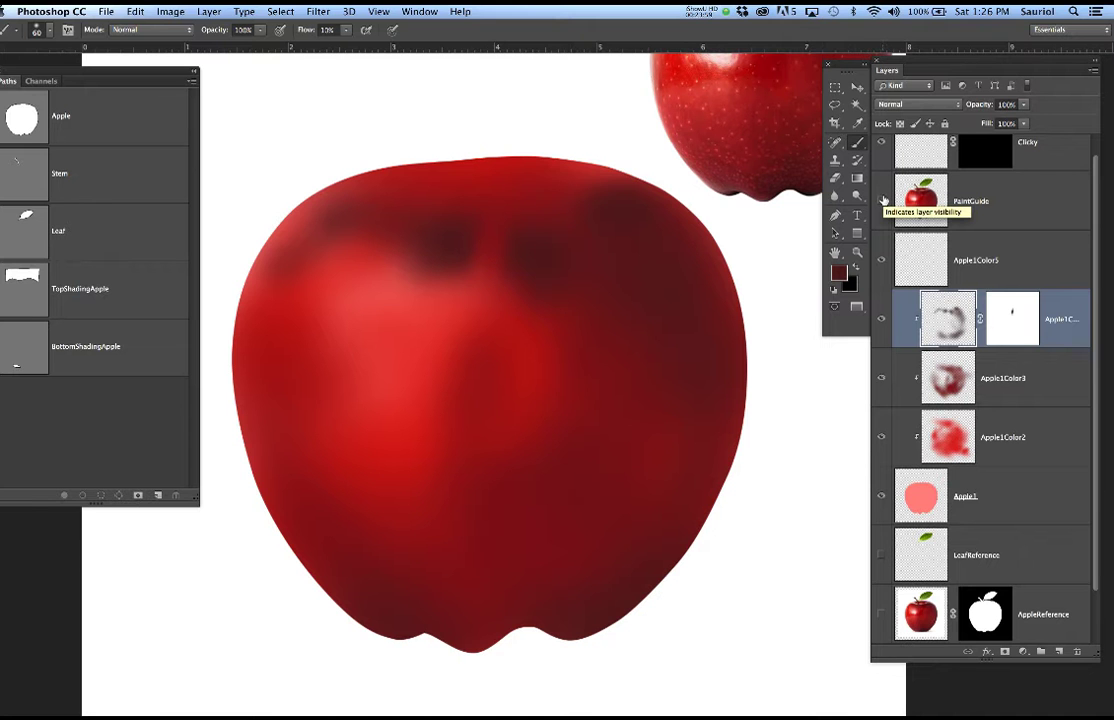
Compare the painting with PaintGuide, leave the guide shown, and clip Apple1Color5 to the layer below.
{"action": "left_click", "coordinate": [882, 203]}
{"action": "left_click", "coordinate": [882, 203]}
{"action": "left_click", "coordinate": [882, 203]}
{"action": "left_click", "coordinate": [882, 203]}
{"action": "left_click", "coordinate": [882, 203]}
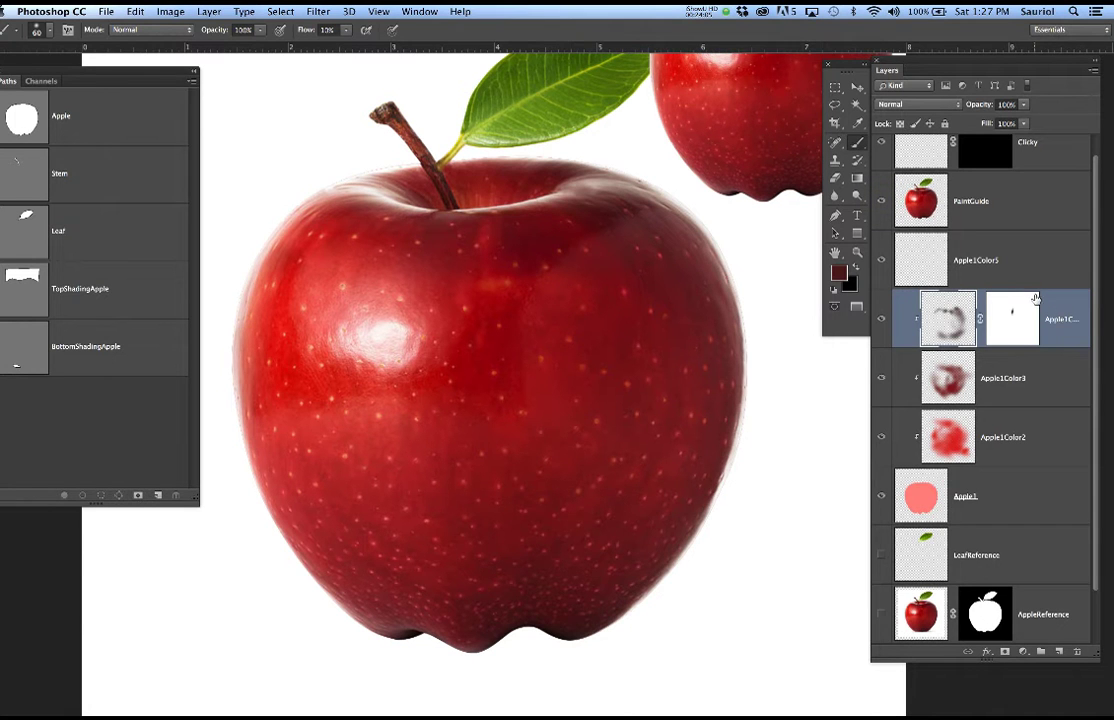
{"action": "left_click", "coordinate": [1009, 276]}
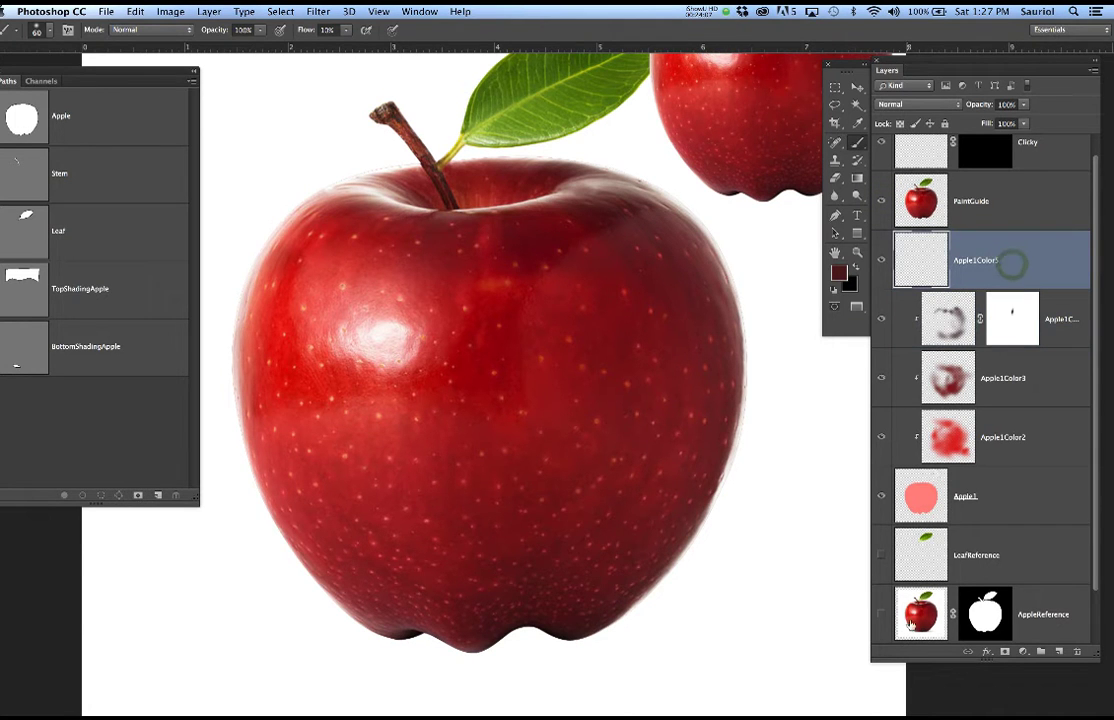
{"action": "left_click", "coordinate": [1069, 286], "text": "alt"}
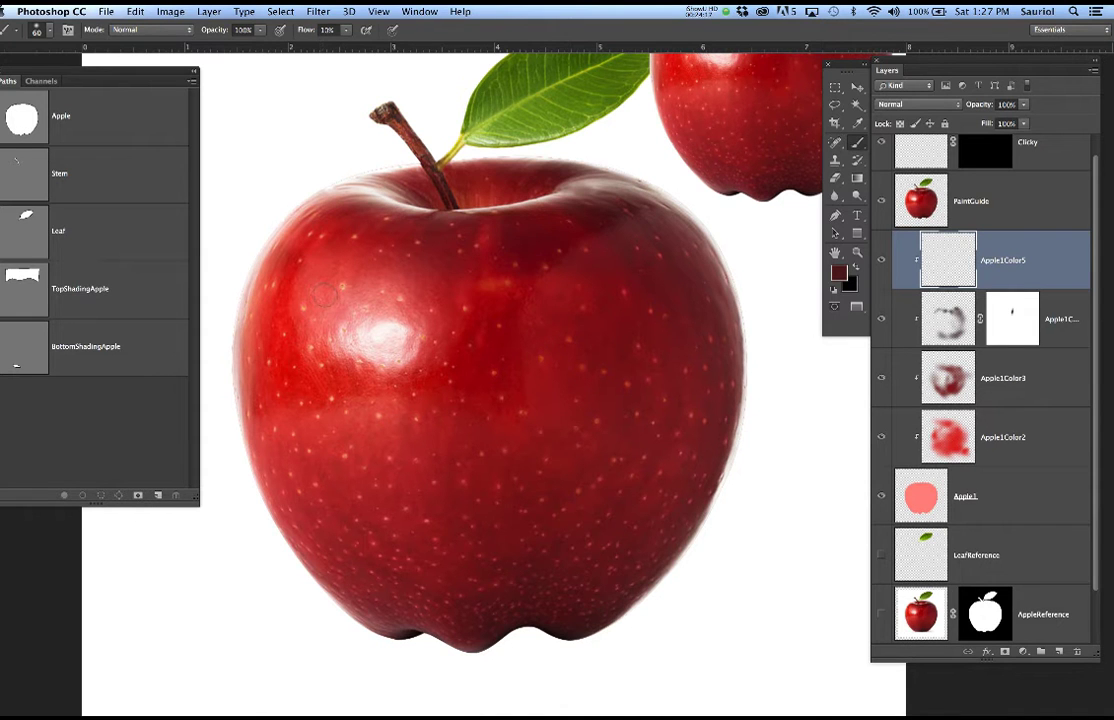
Paint sampled light red around the highlight and lower left of the apple on Apple1Color5, enlarging the brush to 125 px.
{"action": "key", "text": "b"}
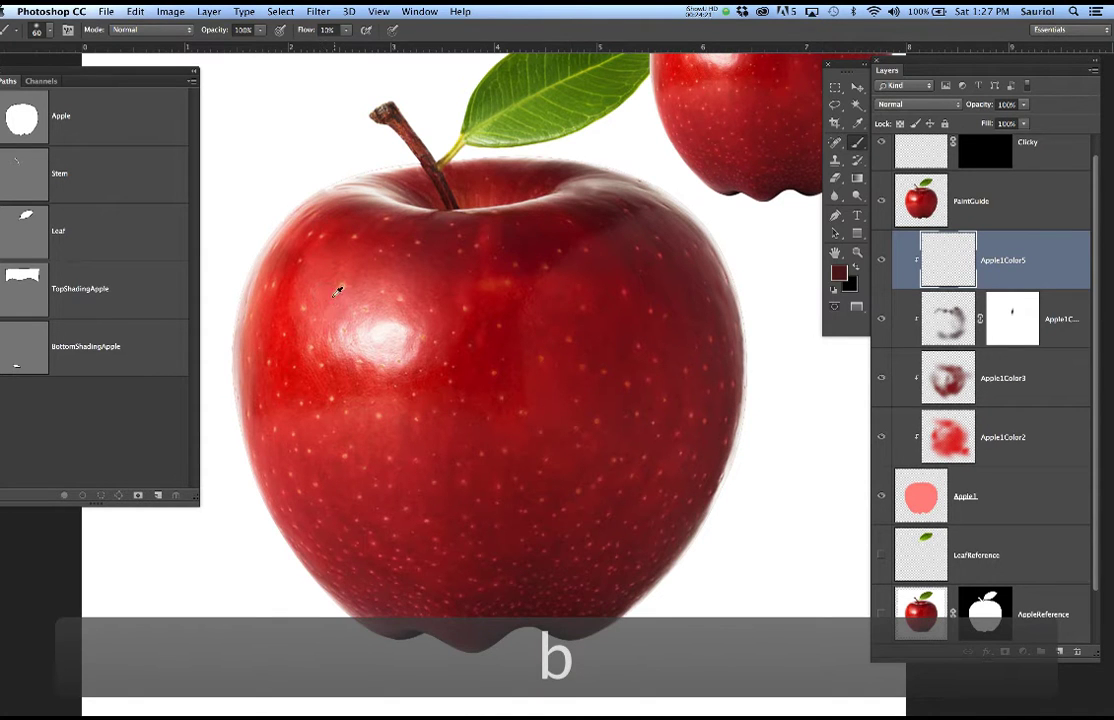
{"action": "key", "text": "bracketright"}
{"action": "key", "text": "bracketright"}
{"action": "key", "text": "bracketright"}
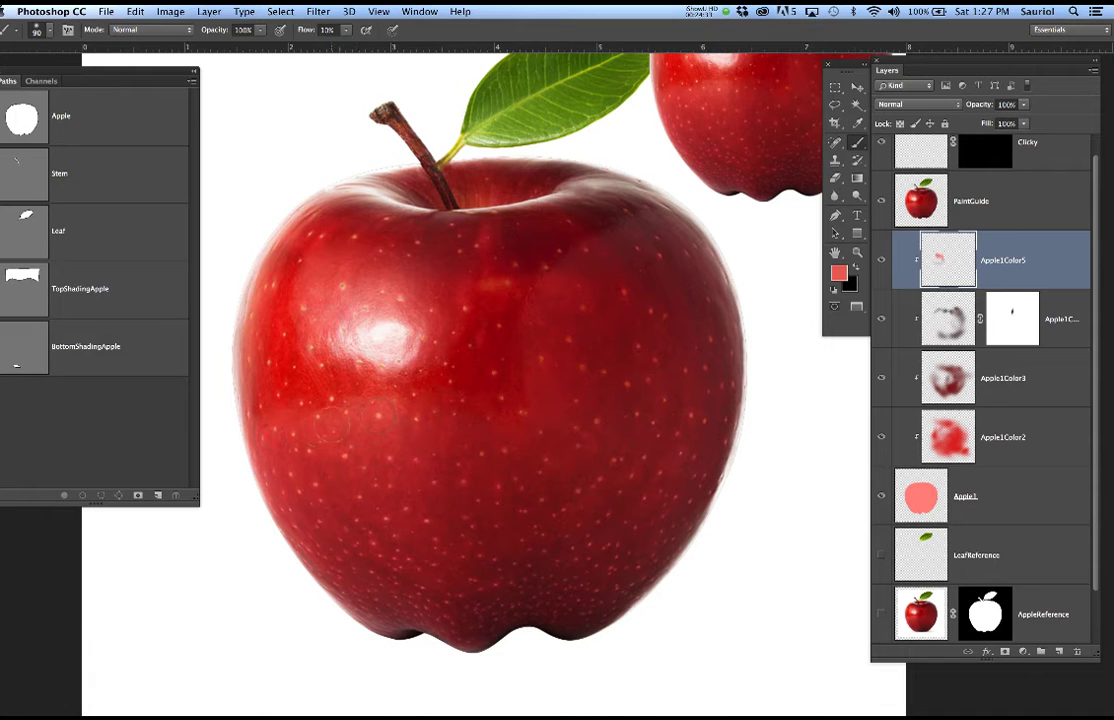
{"action": "key", "text": "bracketright"}
{"action": "key", "text": "bracketright"}
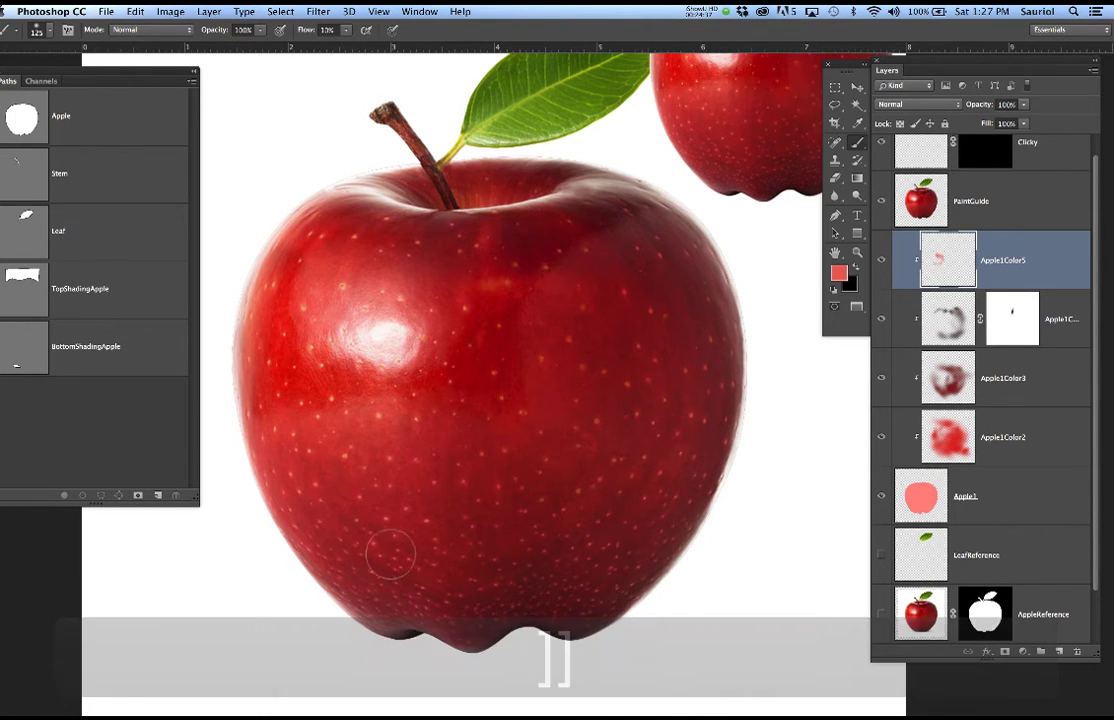
Hide PaintGuide, build up the light red patch on the apple's lower left, and compare it with the guide.
{"action": "left_click", "coordinate": [880, 202]}
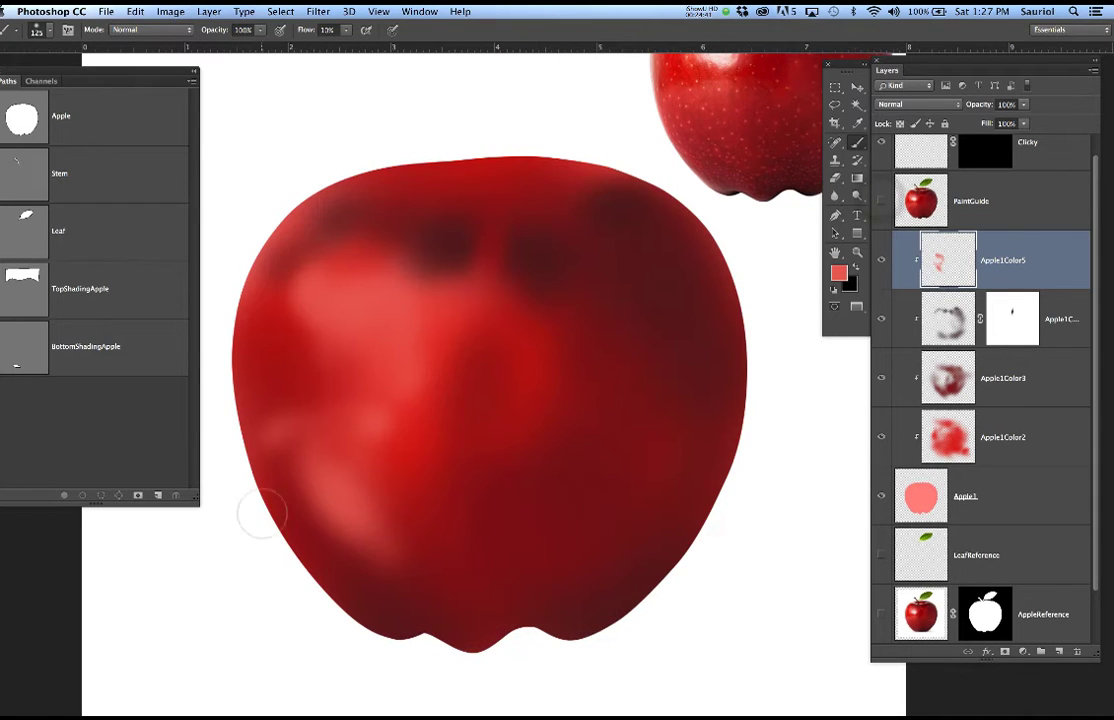
{"action": "left_click_drag", "start_coordinate": [298, 470], "coordinate": [356, 553]}
{"action": "mouse_move", "coordinate": [335, 488]}
{"action": "left_mouse_down"}
{"action": "mouse_move", "coordinate": [420, 542]}
{"action": "mouse_move", "coordinate": [375, 452]}
{"action": "mouse_move", "coordinate": [355, 472]}
{"action": "mouse_move", "coordinate": [372, 496]}
{"action": "left_mouse_up"}
{"action": "left_click_drag", "start_coordinate": [351, 443], "coordinate": [362, 485]}
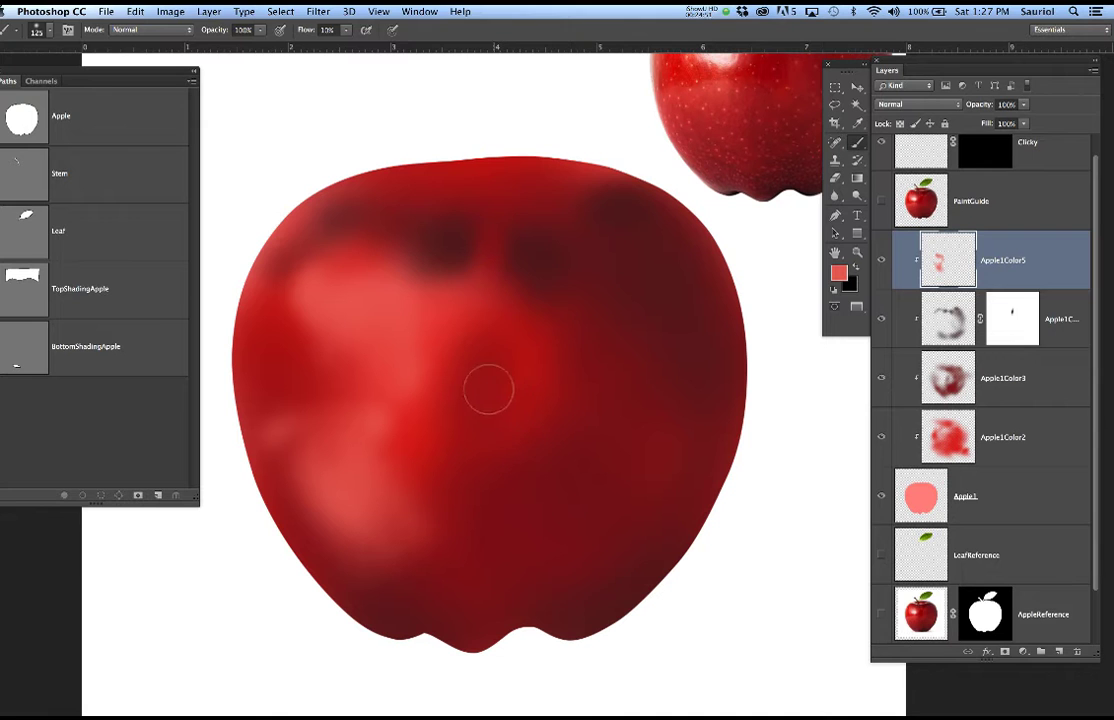
{"action": "left_click", "coordinate": [882, 201]}
{"action": "left_click", "coordinate": [885, 201]}
{"action": "left_click", "coordinate": [885, 201]}
{"action": "left_click", "coordinate": [885, 201]}
{"action": "left_click", "coordinate": [885, 201]}
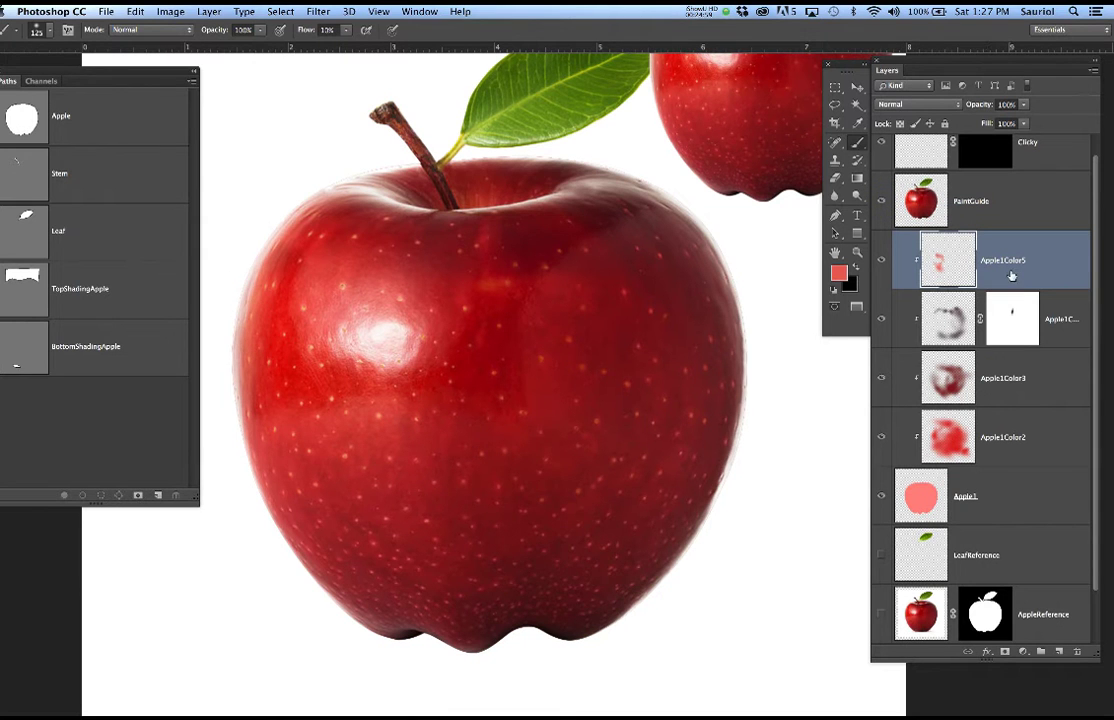
Add a new layer above Apple1Color5, clip it to the layers below, and name it RedBack.
{"action": "left_click", "coordinate": [1061, 653]}
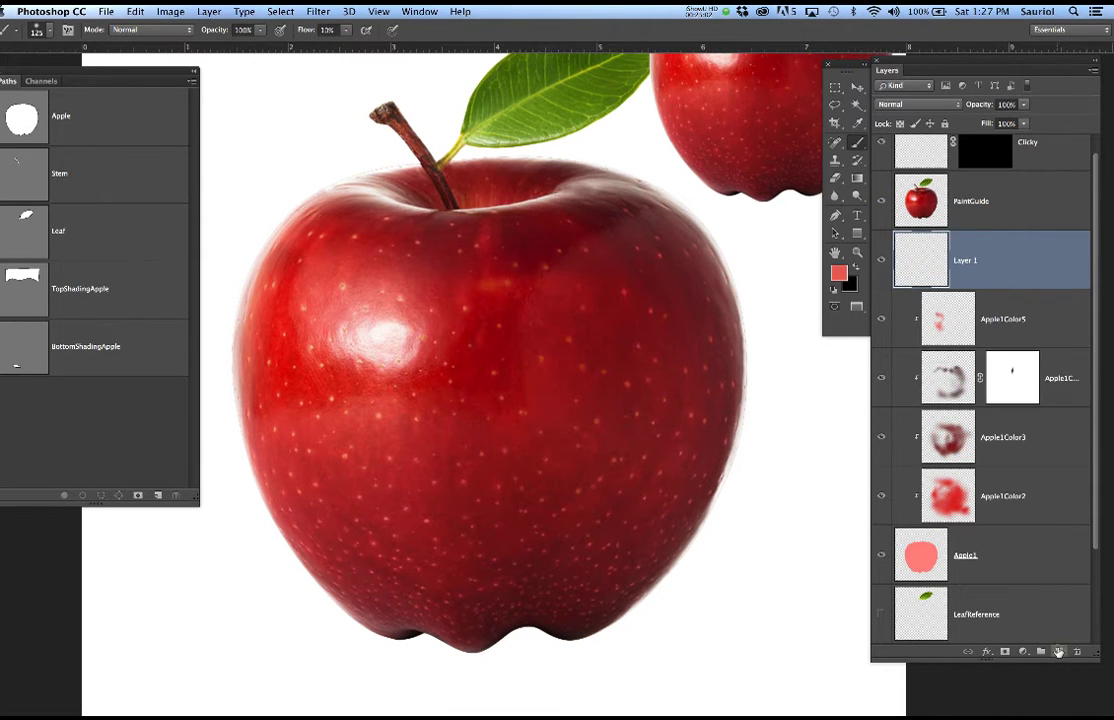
{"action": "left_click", "coordinate": [1010, 287], "text": "alt"}
{"action": "double_click", "coordinate": [992, 262]}
{"action": "type", "text": "Red"}
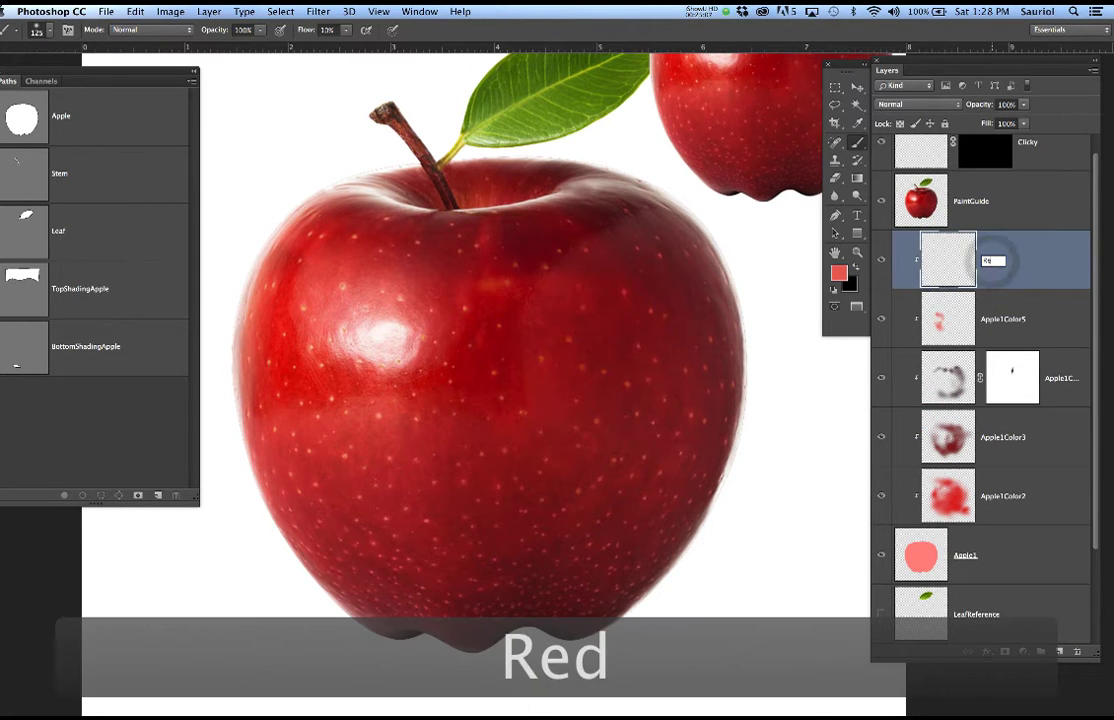
{"action": "type", "text": "Back"}
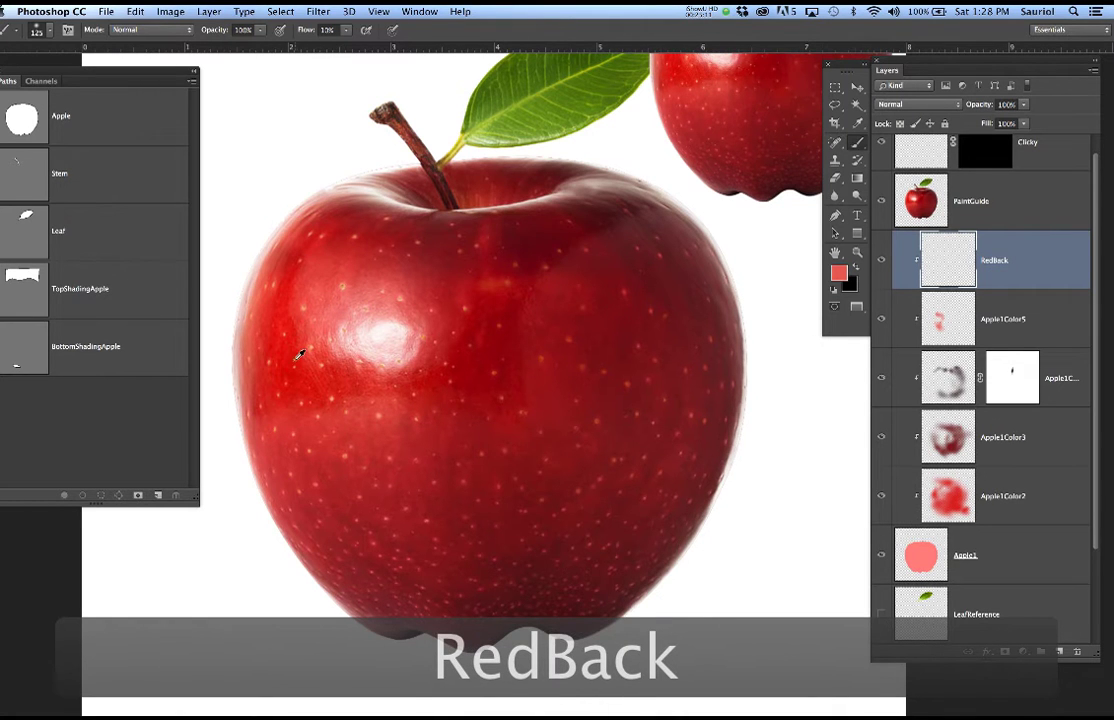
Paint sampled bright red around the highlight on RedBack with the 125 px brush, checking the result against PaintGuide.
{"action": "mouse_move", "coordinate": [284, 276]}
{"action": "left_mouse_down"}
{"action": "mouse_move", "coordinate": [293, 380]}
{"action": "mouse_move", "coordinate": [292, 355]}
{"action": "mouse_move", "coordinate": [298, 381]}
{"action": "mouse_move", "coordinate": [318, 390]}
{"action": "mouse_move", "coordinate": [422, 386]}
{"action": "left_mouse_up"}
{"action": "mouse_move", "coordinate": [306, 403]}
{"action": "left_mouse_down"}
{"action": "mouse_move", "coordinate": [275, 385]}
{"action": "mouse_move", "coordinate": [266, 398]}
{"action": "mouse_move", "coordinate": [260, 383]}
{"action": "mouse_move", "coordinate": [290, 340]}
{"action": "left_mouse_up"}
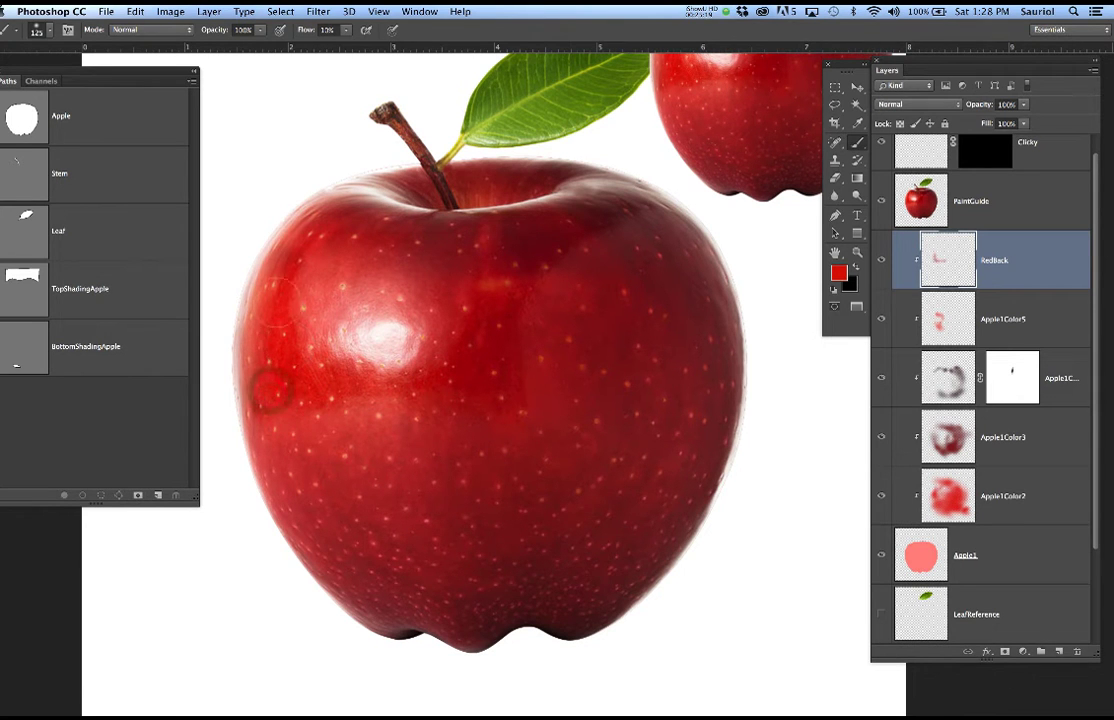
{"action": "mouse_move", "coordinate": [303, 268]}
{"action": "left_mouse_down"}
{"action": "mouse_move", "coordinate": [372, 238]}
{"action": "mouse_move", "coordinate": [491, 277]}
{"action": "left_mouse_up"}
{"action": "left_click", "coordinate": [882, 202]}
{"action": "left_click", "coordinate": [882, 202]}
{"action": "left_click", "coordinate": [882, 202]}
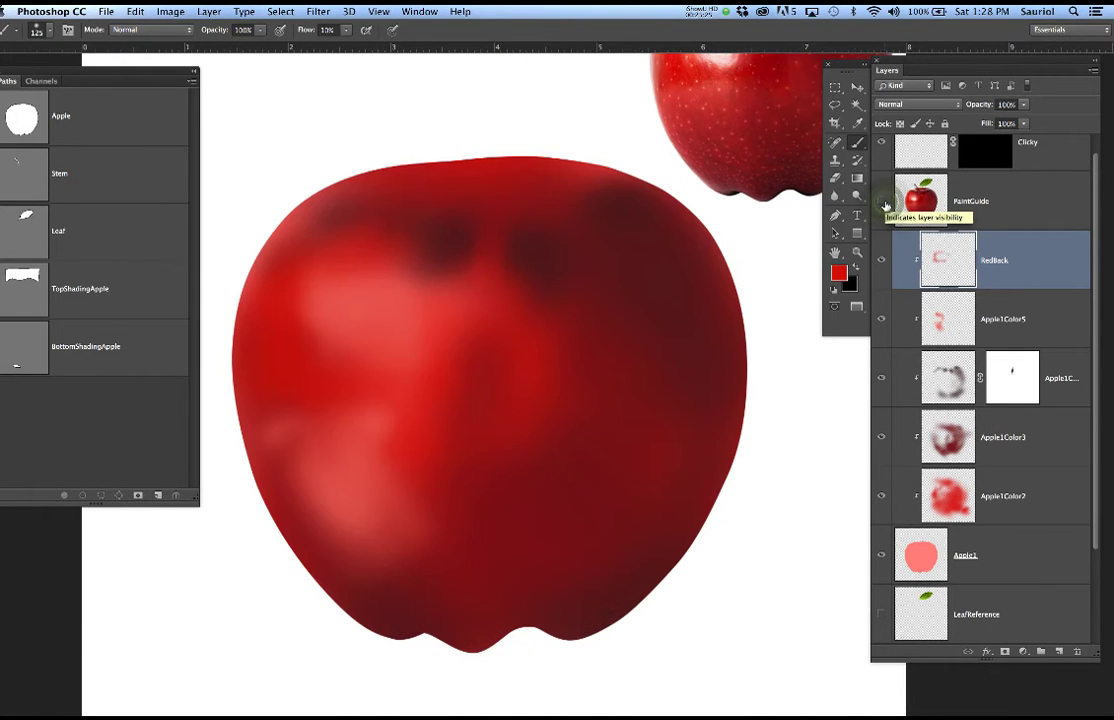
Dab bright red on RedBack between the two light patches and along the lower-left patch's outer edge.
{"action": "left_click", "coordinate": [360, 378]}
{"action": "left_click", "coordinate": [396, 406]}
{"action": "left_click", "coordinate": [352, 425]}
{"action": "left_click", "coordinate": [322, 445]}
{"action": "left_click", "coordinate": [289, 435]}
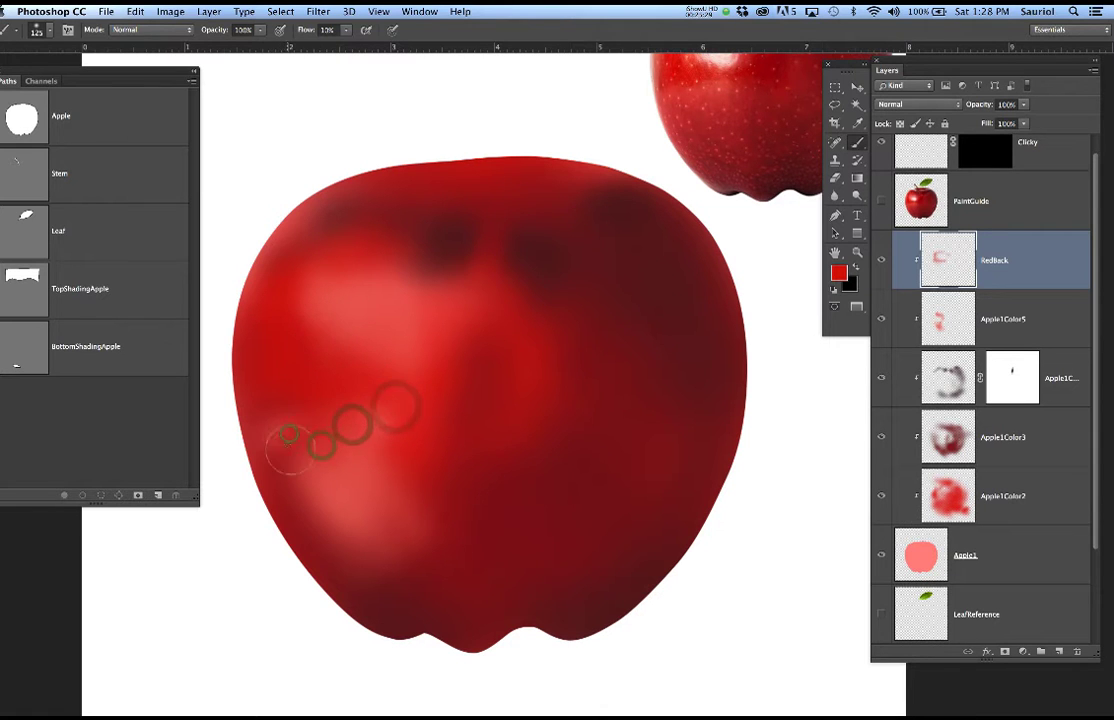
{"action": "left_click", "coordinate": [333, 523]}
{"action": "left_click", "coordinate": [399, 585]}
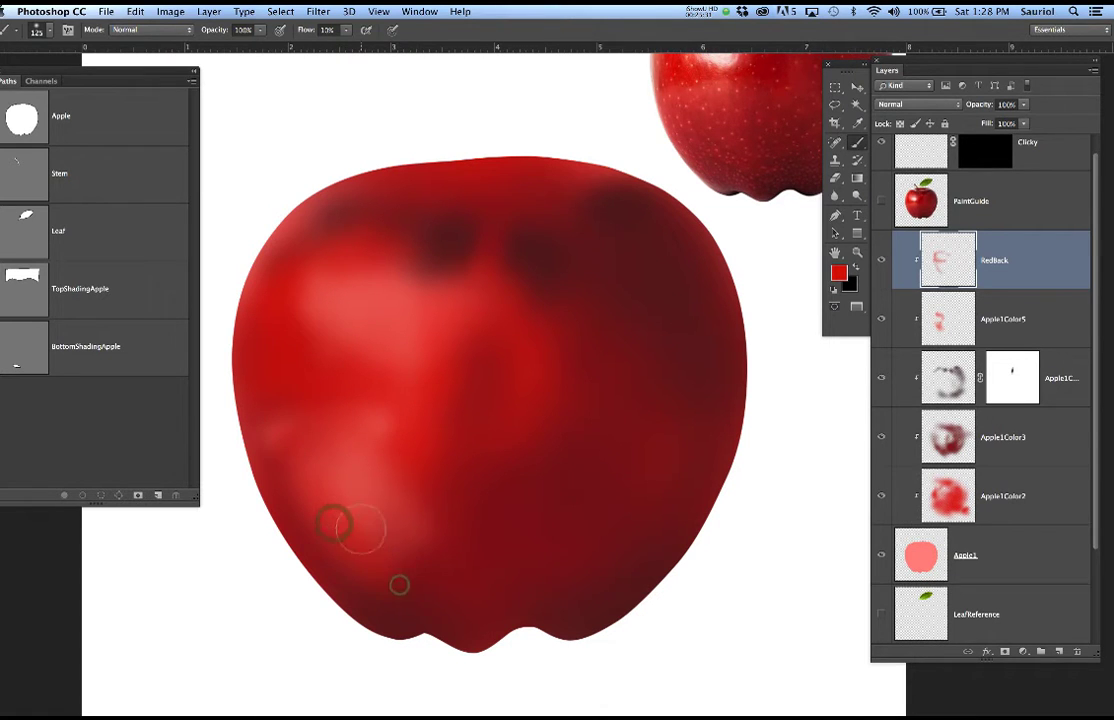
Brush bright red on RedBack over the apple's lower middle, undoing one stroke and repainting toward the centre.
{"action": "left_click_drag", "start_coordinate": [412, 563], "coordinate": [455, 527]}
{"action": "left_click_drag", "start_coordinate": [490, 606], "coordinate": [488, 525]}
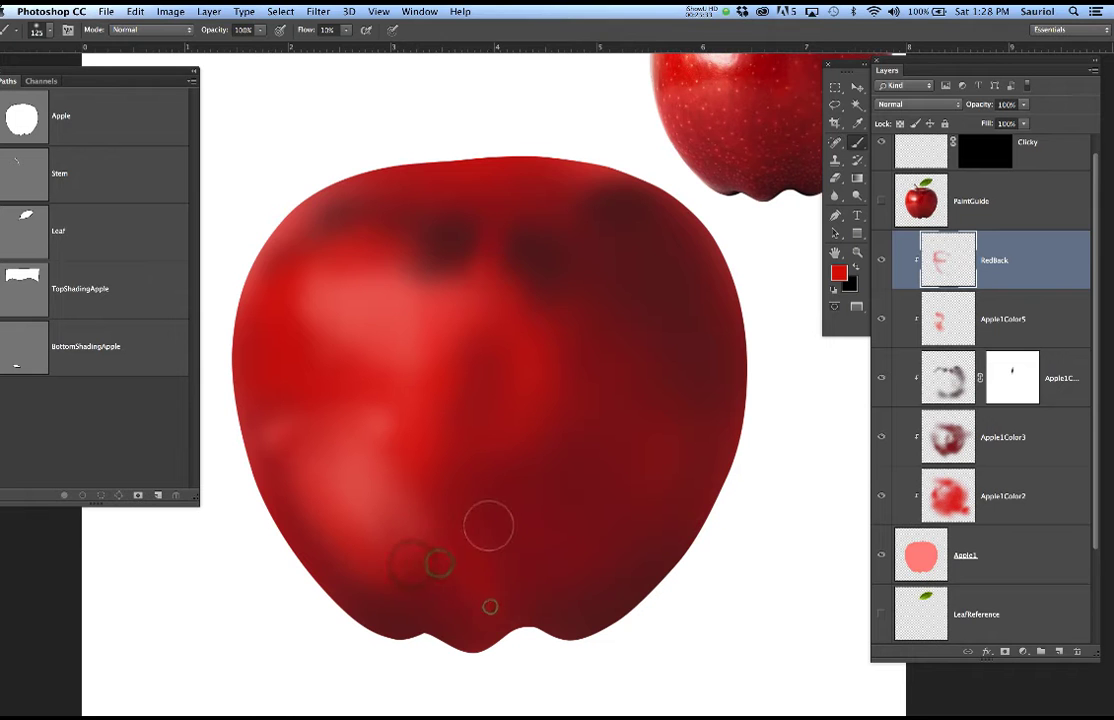
{"action": "key", "text": "super+z"}
{"action": "left_click_drag", "start_coordinate": [429, 562], "coordinate": [434, 542]}
{"action": "left_click_drag", "start_coordinate": [535, 472], "coordinate": [445, 572]}
{"action": "mouse_move", "coordinate": [539, 472]}
{"action": "left_mouse_down"}
{"action": "mouse_move", "coordinate": [592, 435]}
{"action": "mouse_move", "coordinate": [542, 418]}
{"action": "left_mouse_up"}
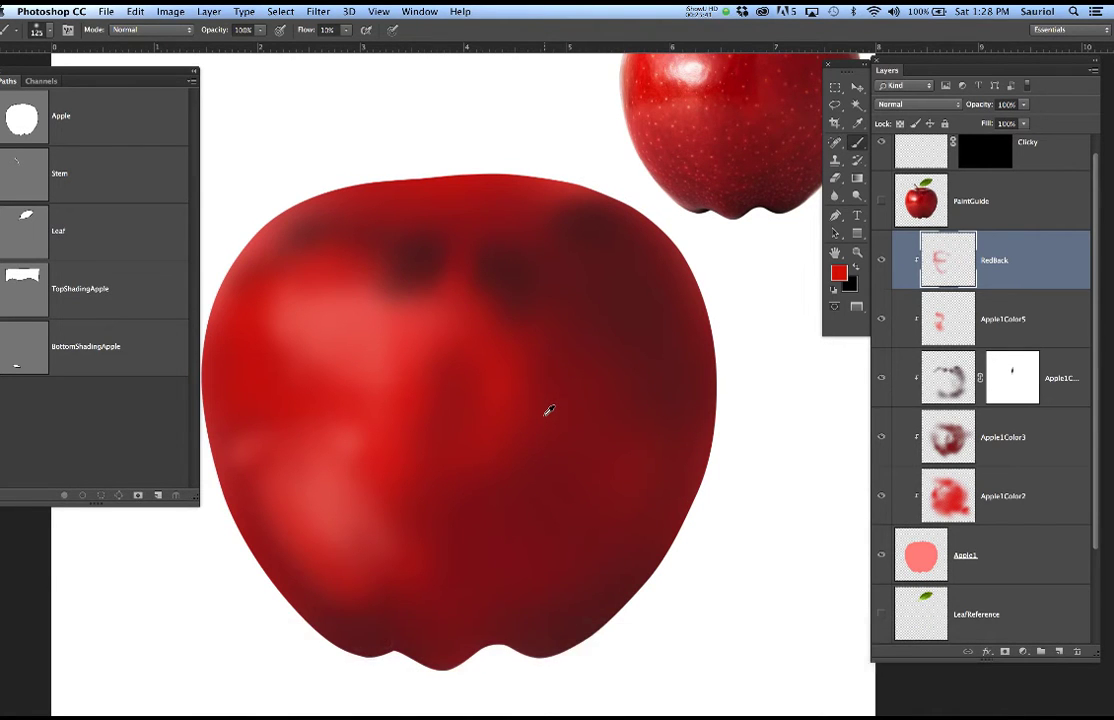
Blend bright red over the apple's centre and right half on RedBack, using a 200 px brush at 7% flow.
{"action": "scroll", "coordinate": [545, 416], "scroll_direction": "down", "scroll_amount": 2}
{"action": "left_click_drag", "start_coordinate": [523, 428], "coordinate": [483, 496]}
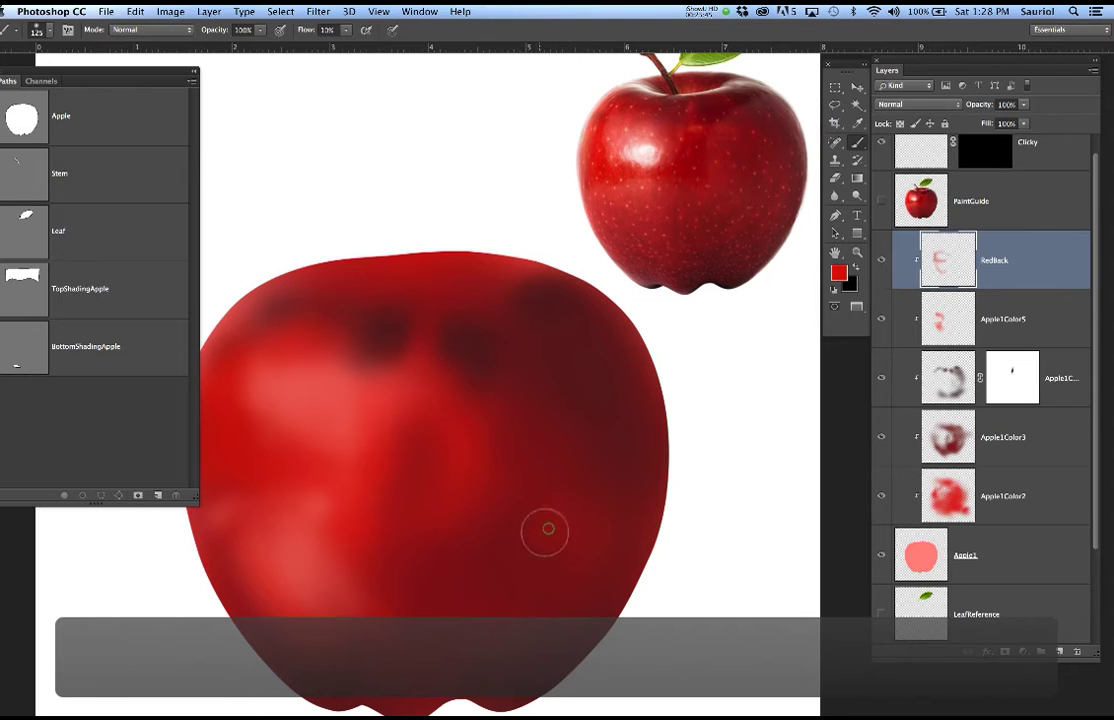
{"action": "key", "text": "bracketright"}
{"action": "key", "text": "bracketright"}
{"action": "key", "text": "bracketright"}
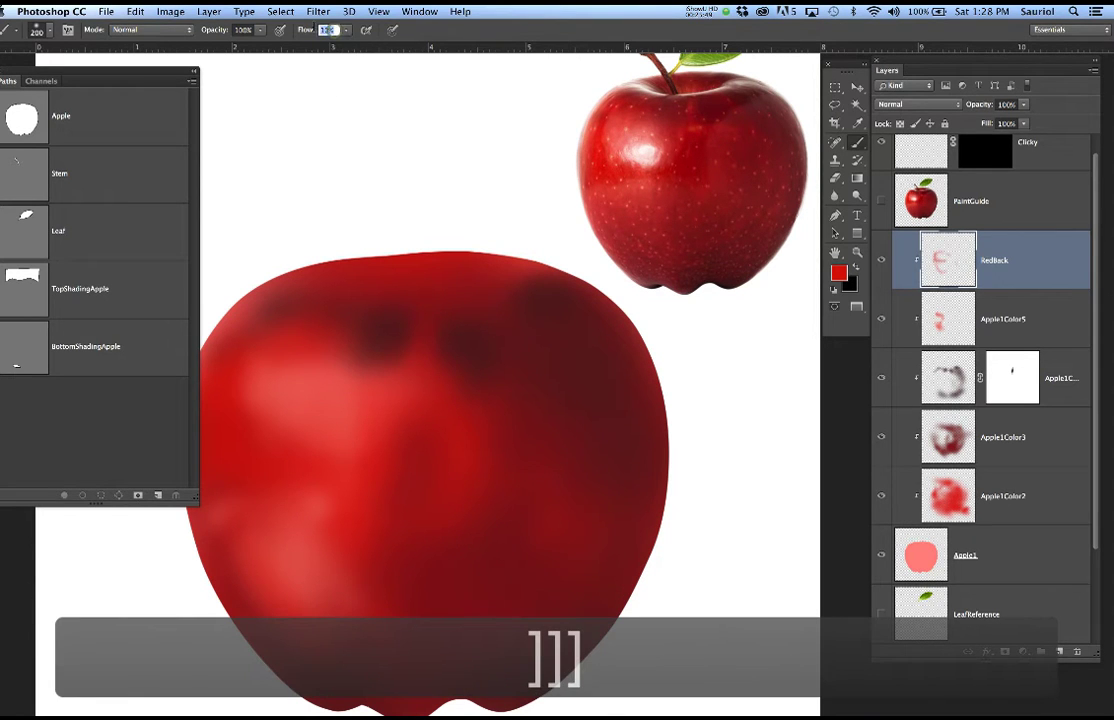
{"action": "type", "text": "7"}
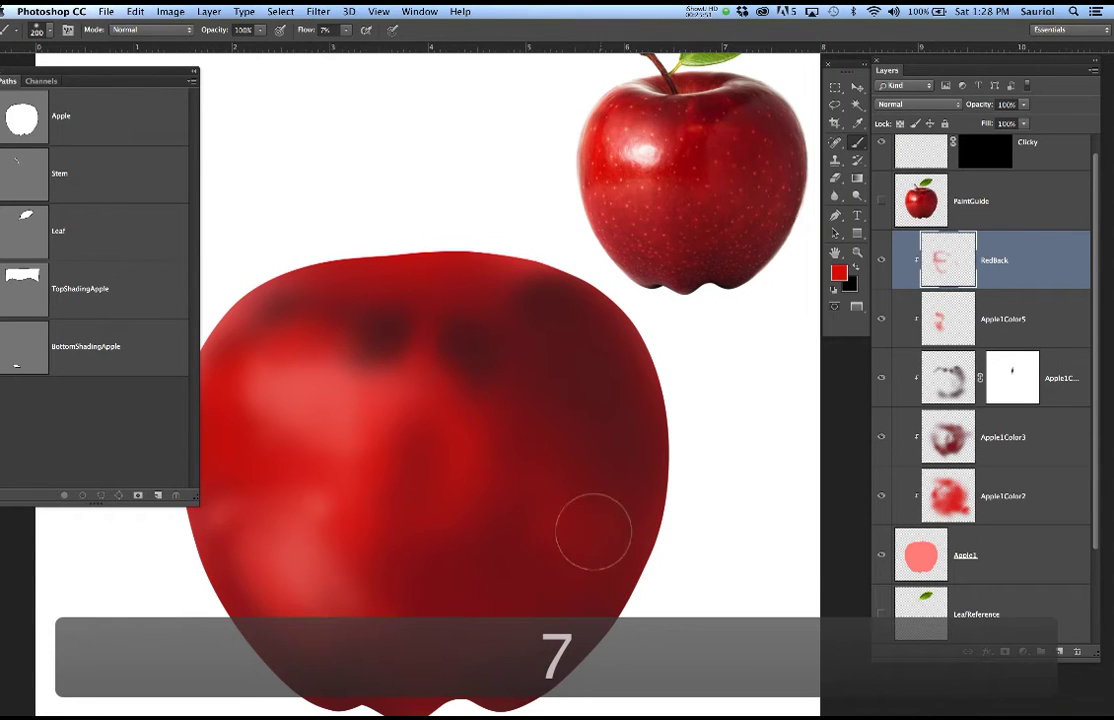
{"action": "mouse_move", "coordinate": [573, 459]}
{"action": "left_mouse_down"}
{"action": "mouse_move", "coordinate": [537, 490]}
{"action": "mouse_move", "coordinate": [505, 495]}
{"action": "left_mouse_up"}
{"action": "mouse_move", "coordinate": [489, 500]}
{"action": "left_mouse_down"}
{"action": "mouse_move", "coordinate": [498, 447]}
{"action": "mouse_move", "coordinate": [505, 541]}
{"action": "mouse_move", "coordinate": [535, 571]}
{"action": "mouse_move", "coordinate": [505, 464]}
{"action": "mouse_move", "coordinate": [461, 484]}
{"action": "mouse_move", "coordinate": [428, 462]}
{"action": "mouse_move", "coordinate": [448, 564]}
{"action": "mouse_move", "coordinate": [497, 526]}
{"action": "mouse_move", "coordinate": [667, 596]}
{"action": "mouse_move", "coordinate": [597, 551]}
{"action": "mouse_move", "coordinate": [582, 605]}
{"action": "mouse_move", "coordinate": [594, 532]}
{"action": "mouse_move", "coordinate": [589, 580]}
{"action": "left_mouse_up"}
{"action": "key", "text": "space"}
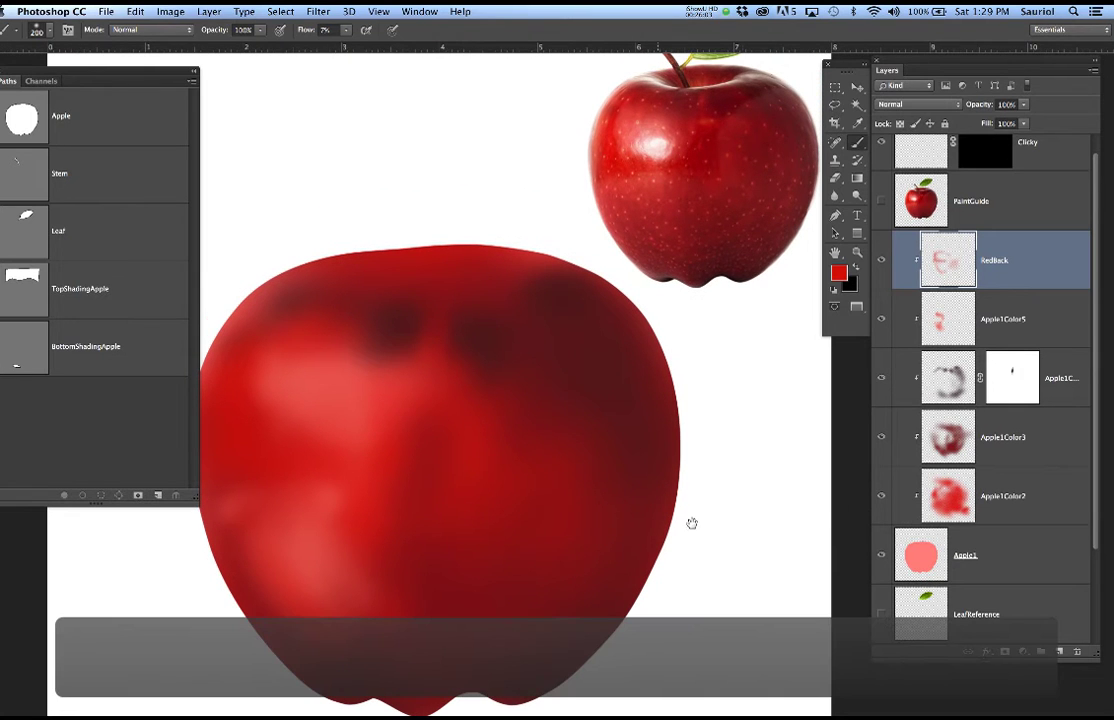
Add a new layer above RedBack, name it Detail1Top, and clip it to the layers below.
{"action": "left_click", "coordinate": [1060, 651]}
{"action": "double_click", "coordinate": [966, 261]}
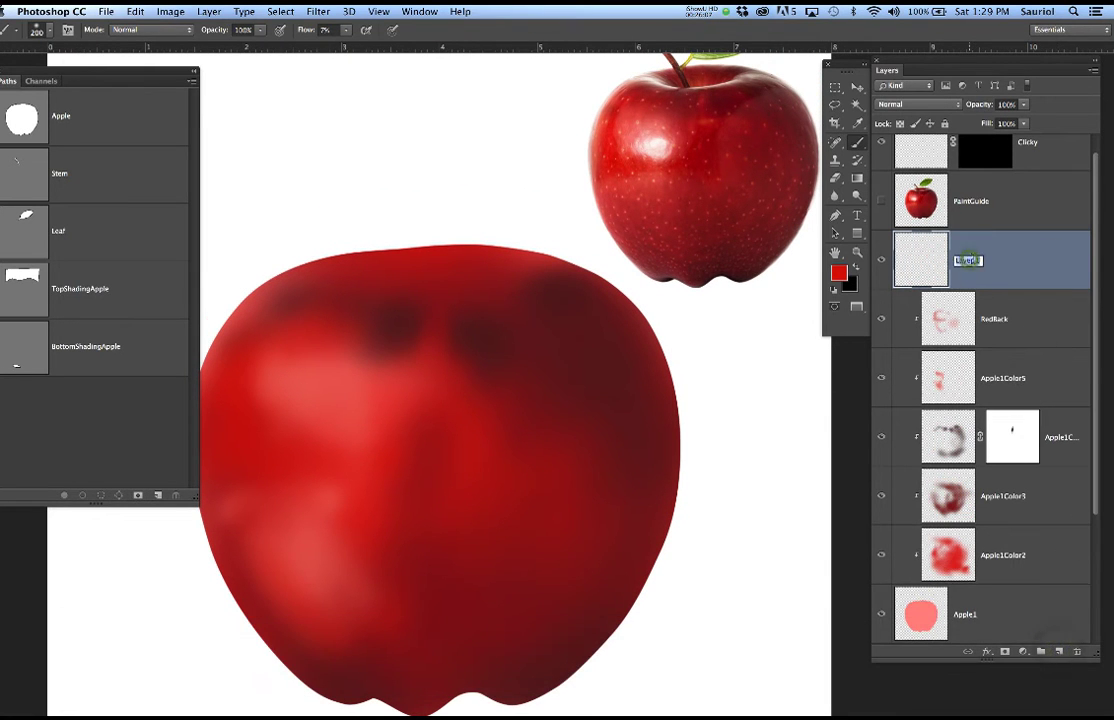
{"action": "type", "text": "Detai"}
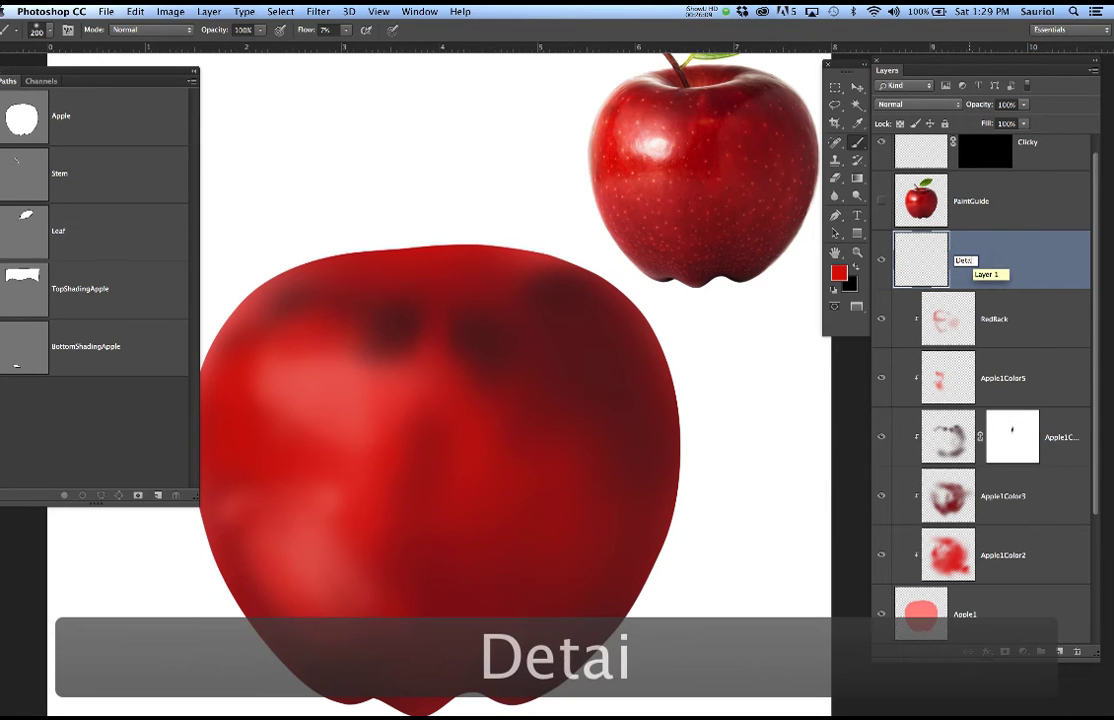
{"action": "type", "text": "l1Top"}
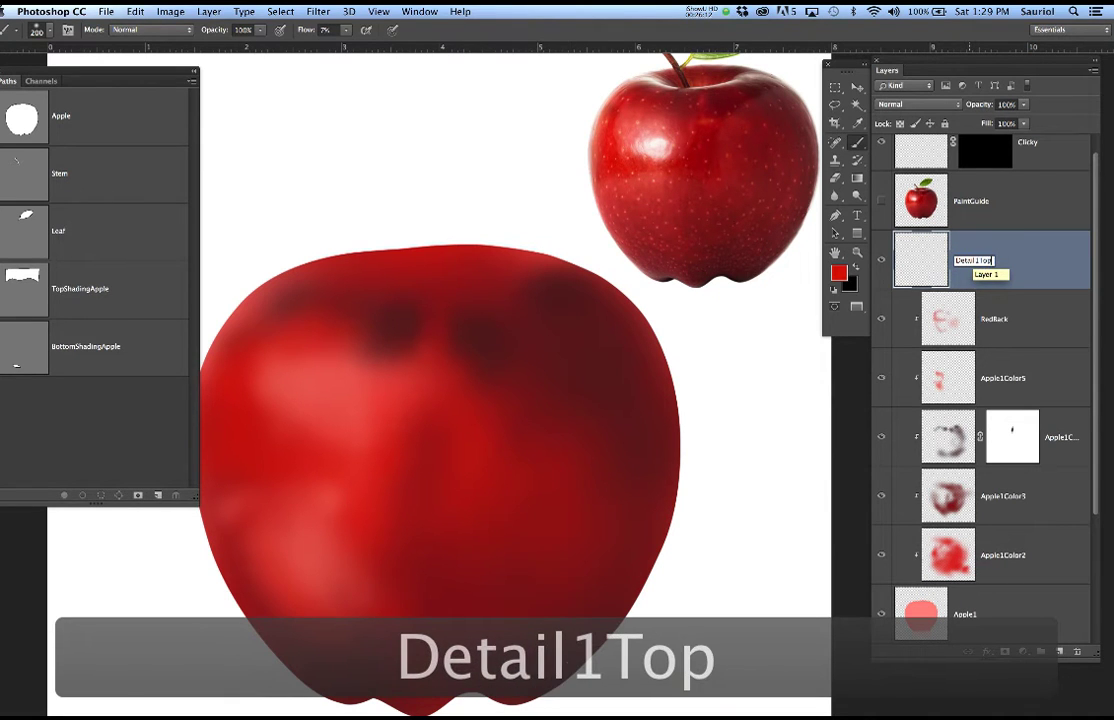
{"action": "key", "text": "Return"}
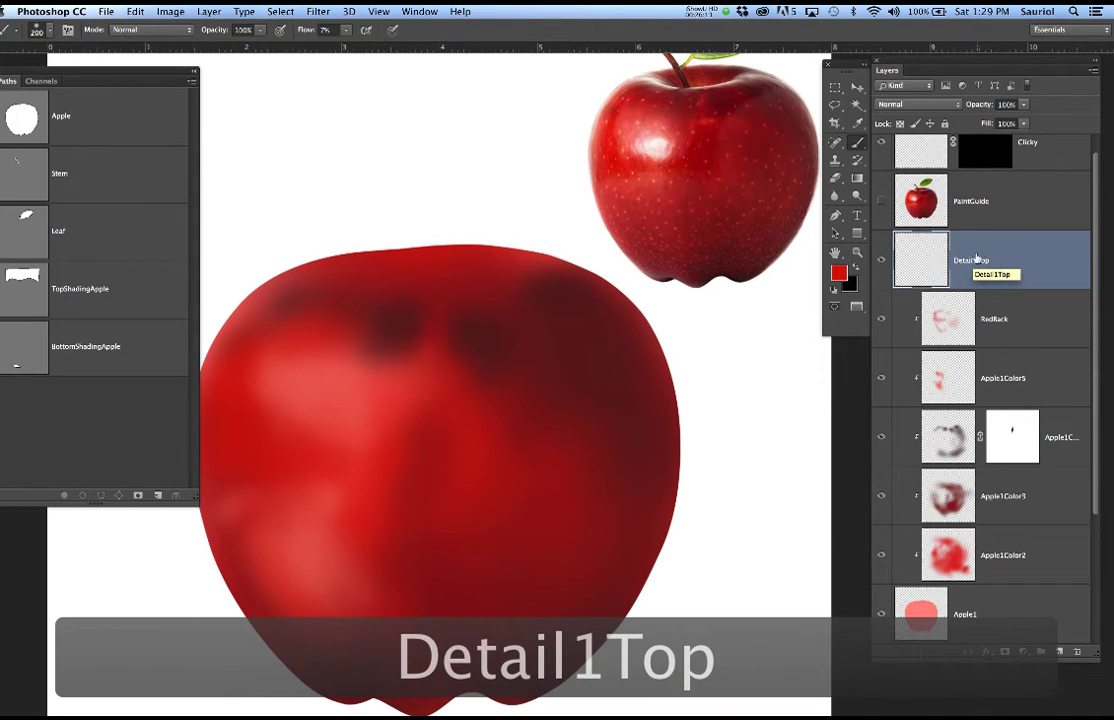
{"action": "left_click", "coordinate": [1041, 287], "text": "alt"}
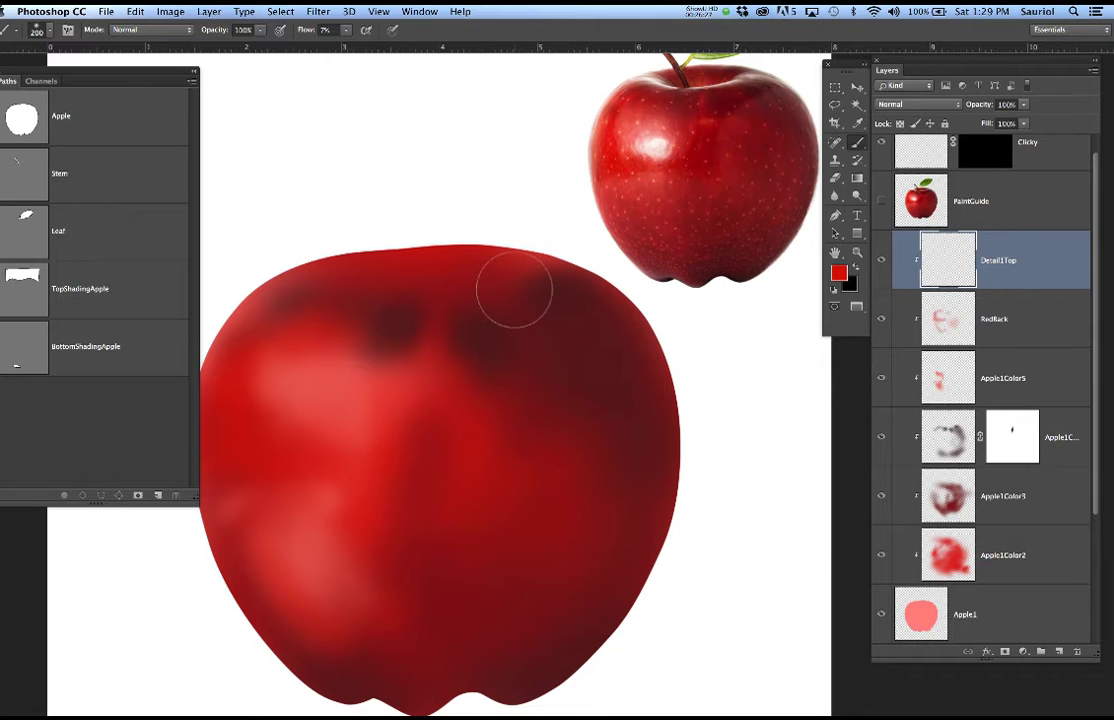
Load the TopShadingApple path as a selection and show PaintGuide to examine the apple's top rim around the stem.
{"action": "left_click", "coordinate": [90, 289]}
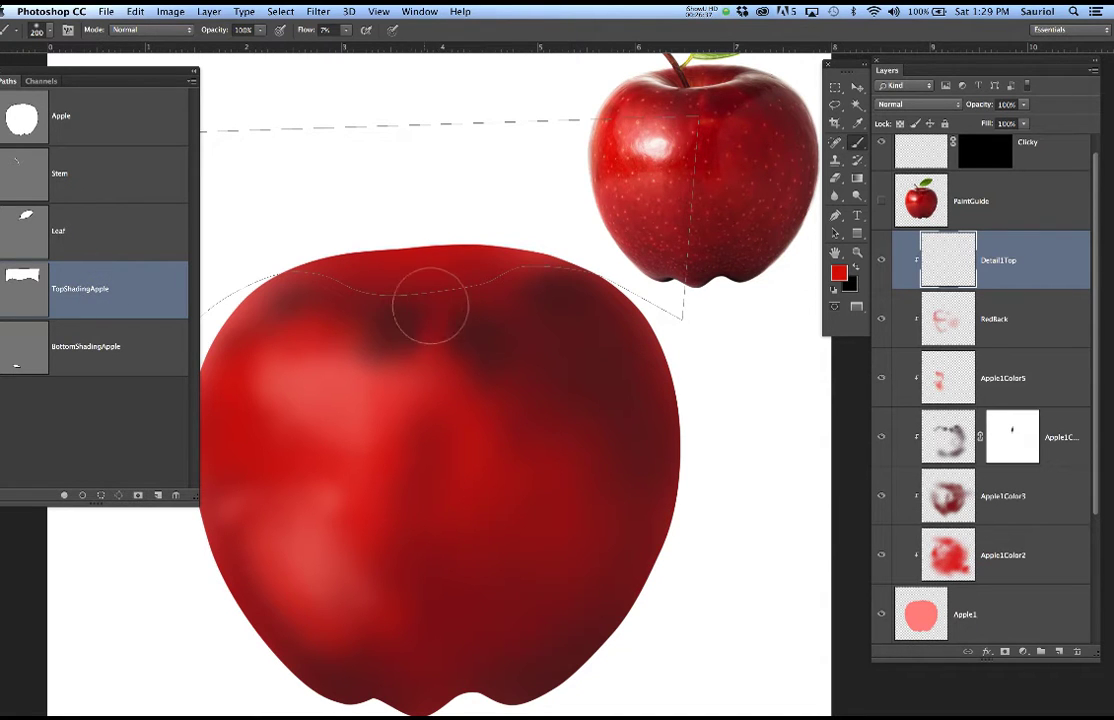
{"action": "left_click", "coordinate": [881, 201]}
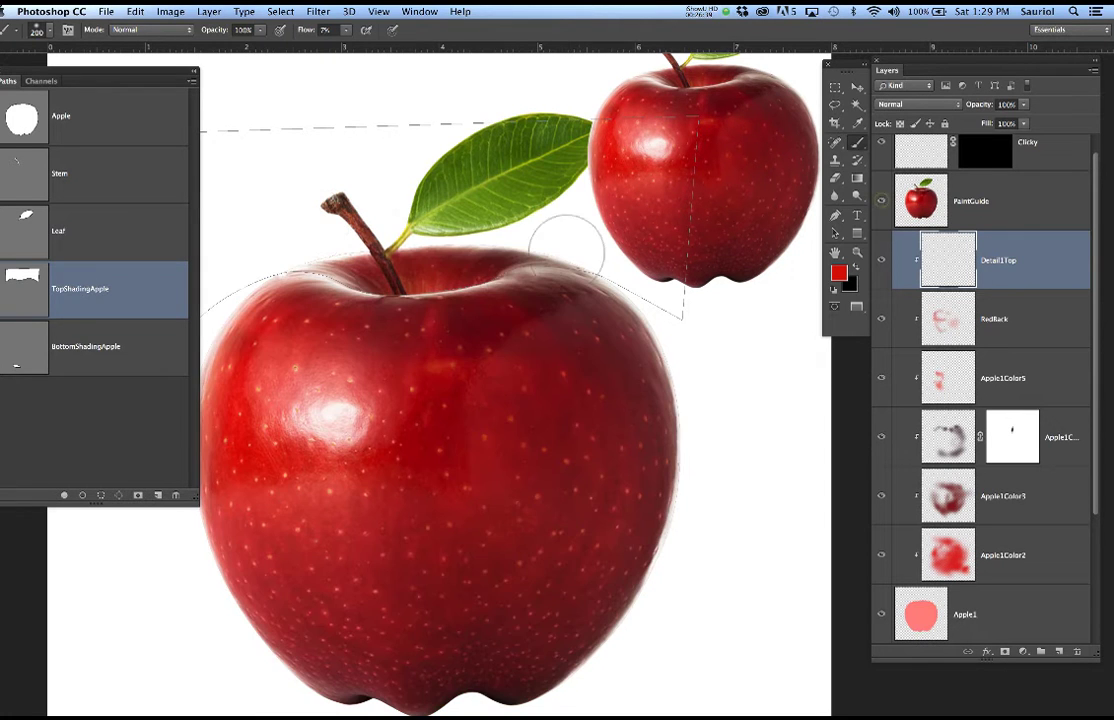
{"action": "scroll", "coordinate": [325, 225], "scroll_direction": "up", "scroll_amount": 3}
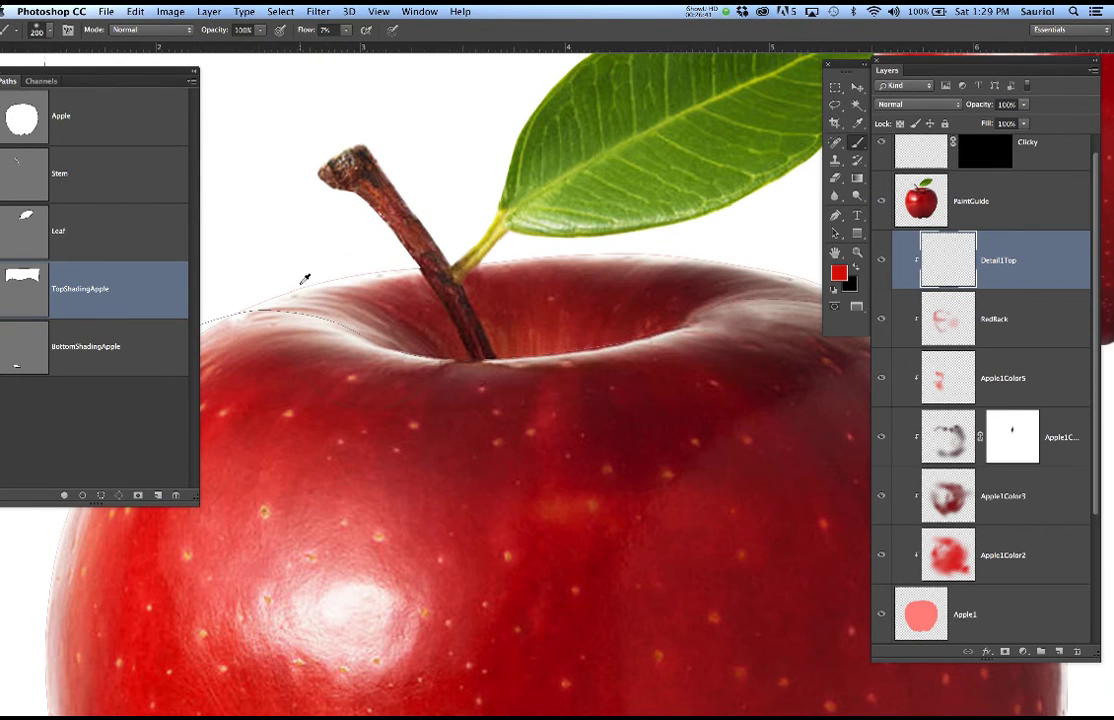
{"action": "scroll", "coordinate": [432, 365], "scroll_direction": "up", "scroll_amount": 2}
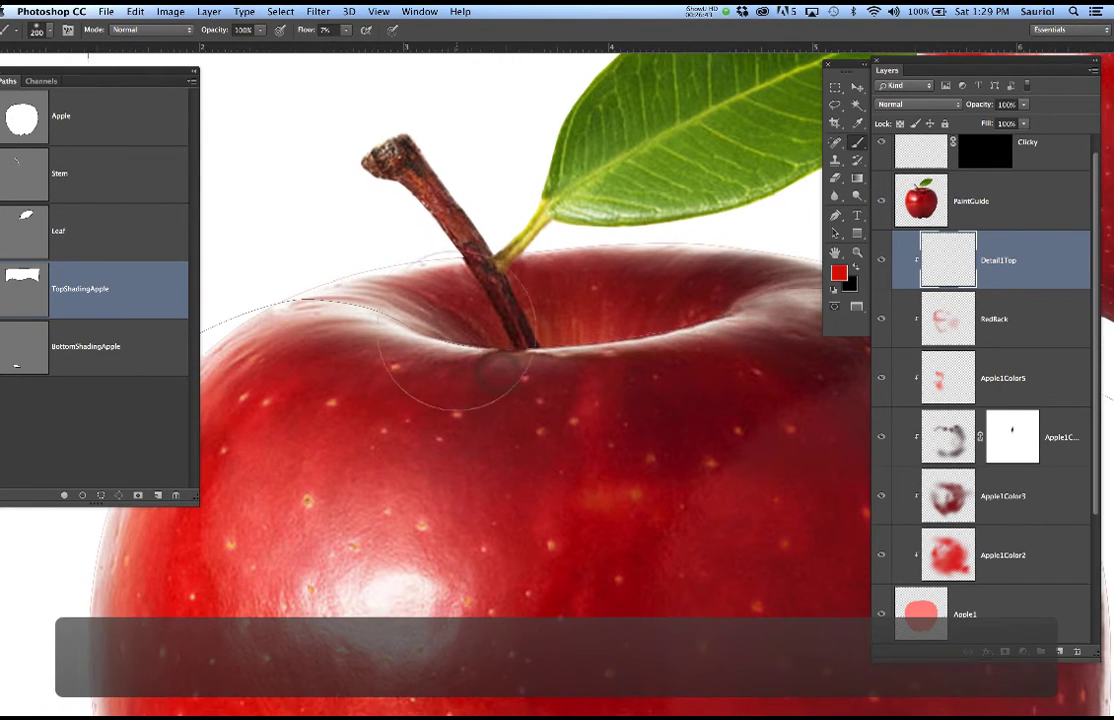
{"action": "scroll", "coordinate": [490, 335], "scroll_direction": "down", "scroll_amount": 1}
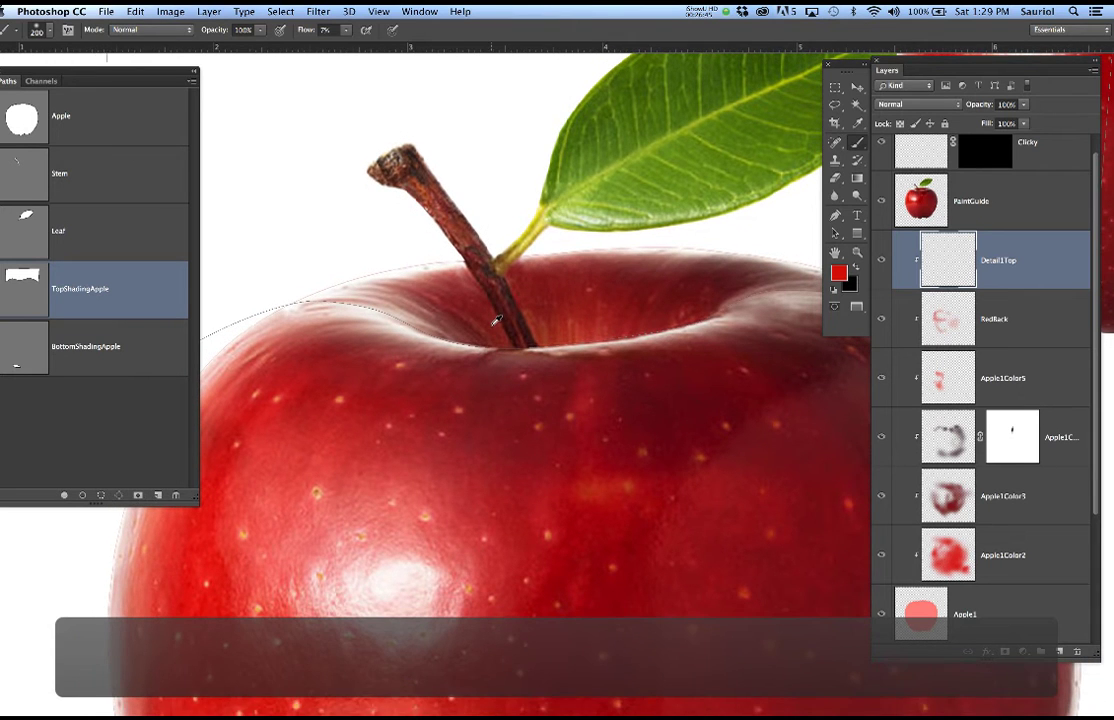
{"action": "scroll", "coordinate": [491, 321], "scroll_direction": "down", "scroll_amount": 1}
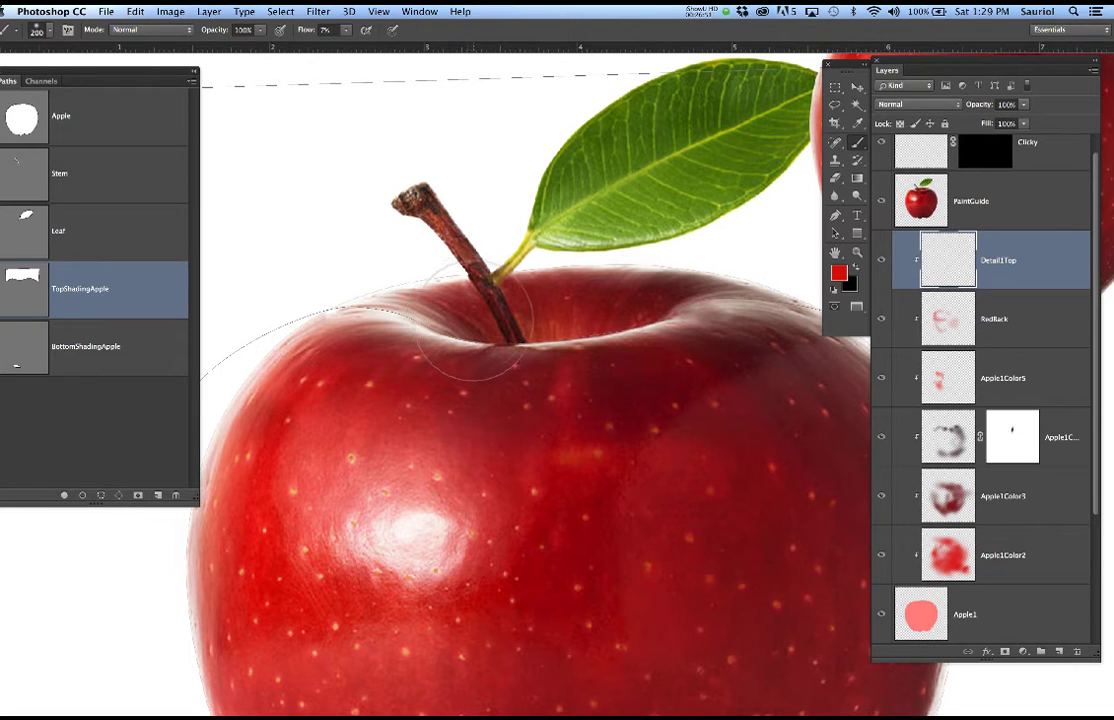
{"action": "scroll", "coordinate": [466, 321], "scroll_direction": "down", "scroll_amount": 3}
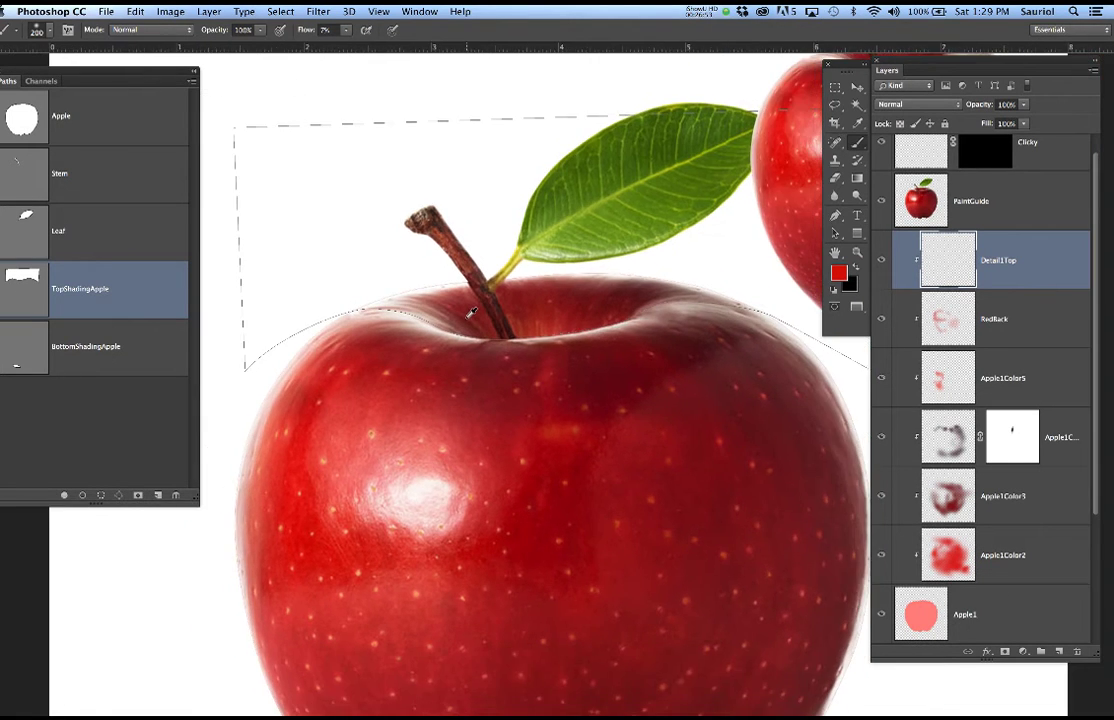
{"action": "left_click_drag", "start_coordinate": [520, 370], "coordinate": [491, 322]}
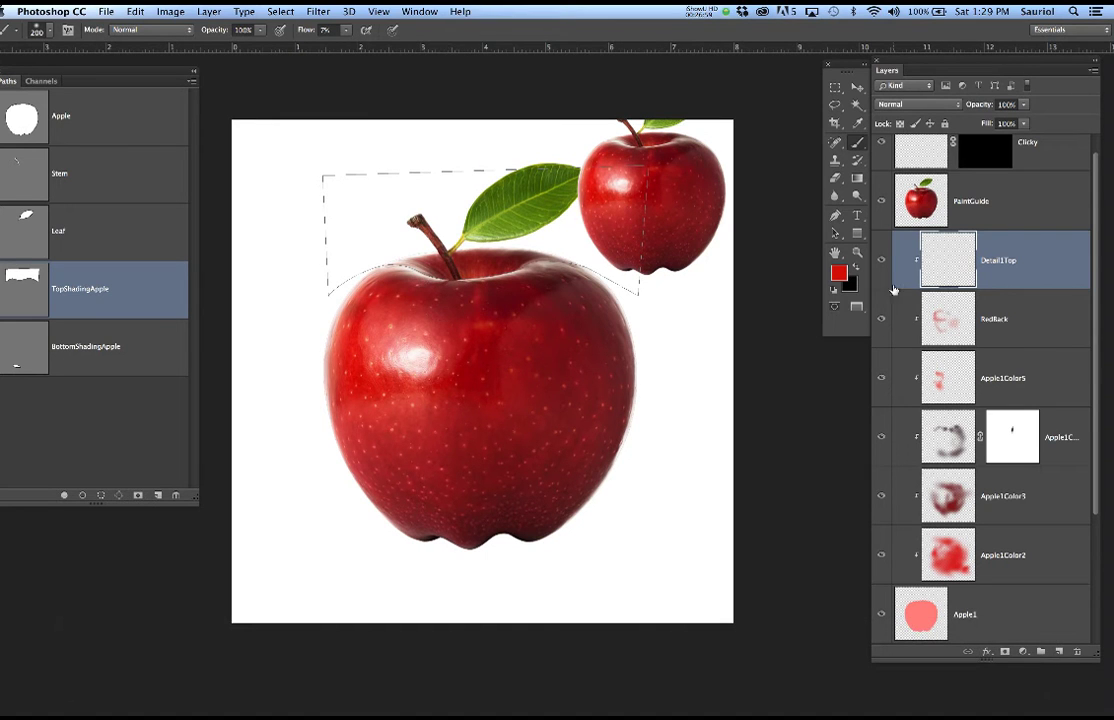
Deselect the path and add a new layer named Background between LeafReference and Apple1.
{"action": "left_click", "coordinate": [104, 430]}
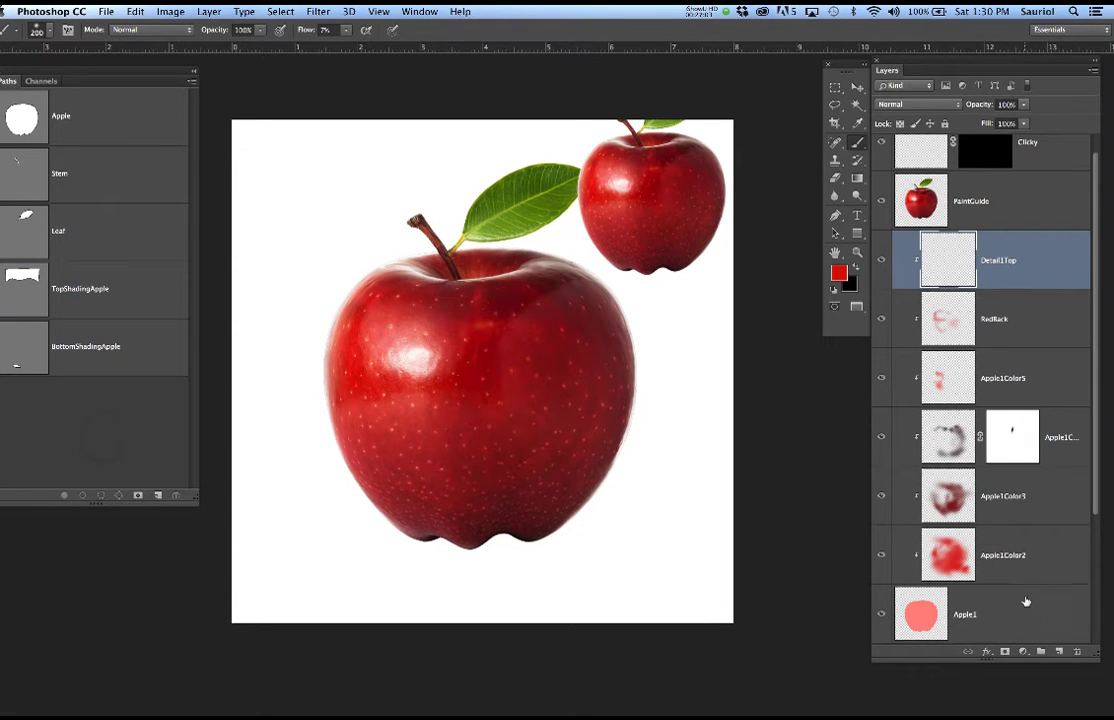
{"action": "scroll", "coordinate": [1025, 601], "scroll_direction": "down", "scroll_amount": 2}
{"action": "left_click", "coordinate": [1008, 547]}
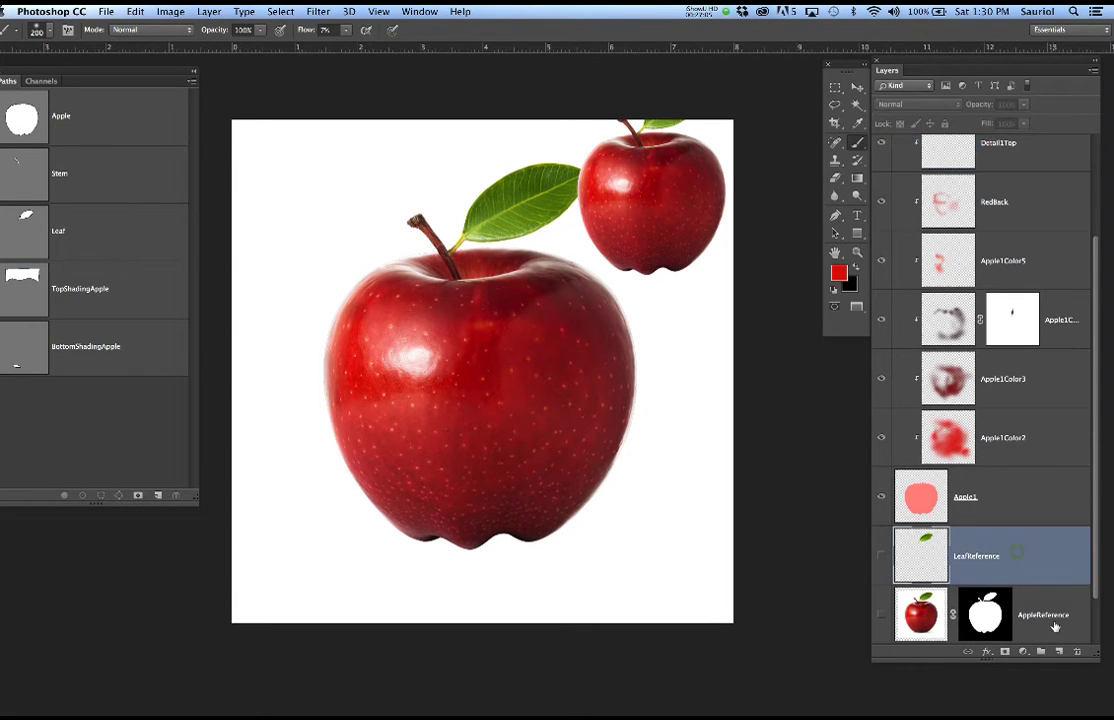
{"action": "left_click", "coordinate": [1060, 651]}
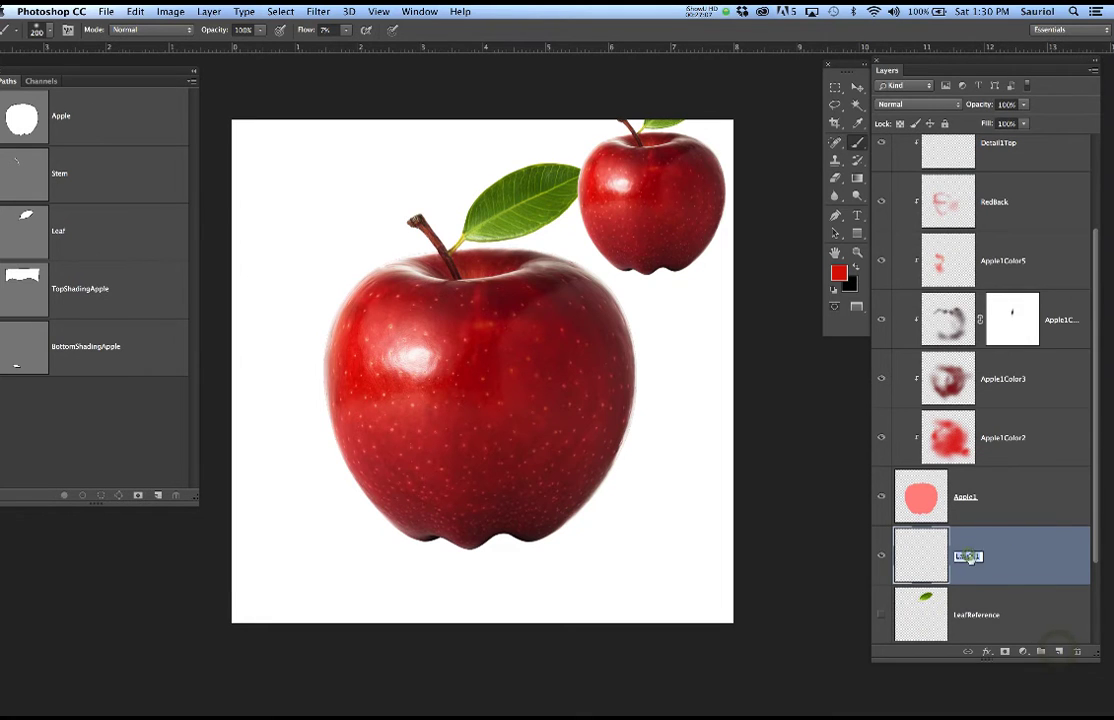
{"action": "type", "text": "Bac"}
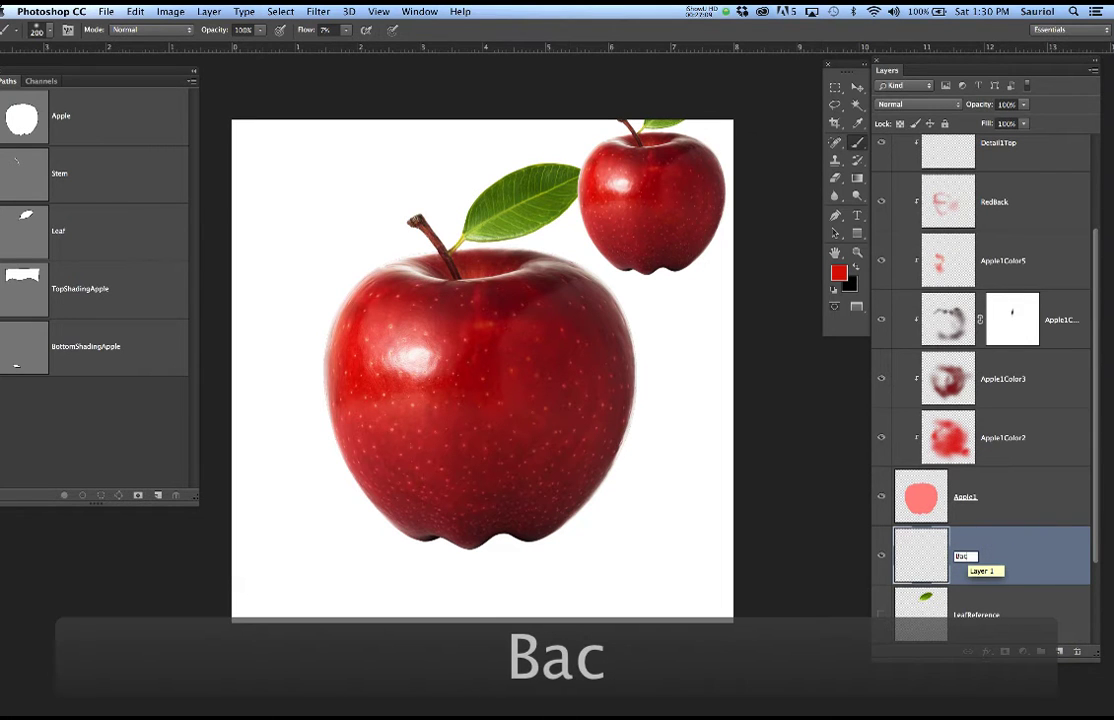
{"action": "type", "text": "kgrou"}
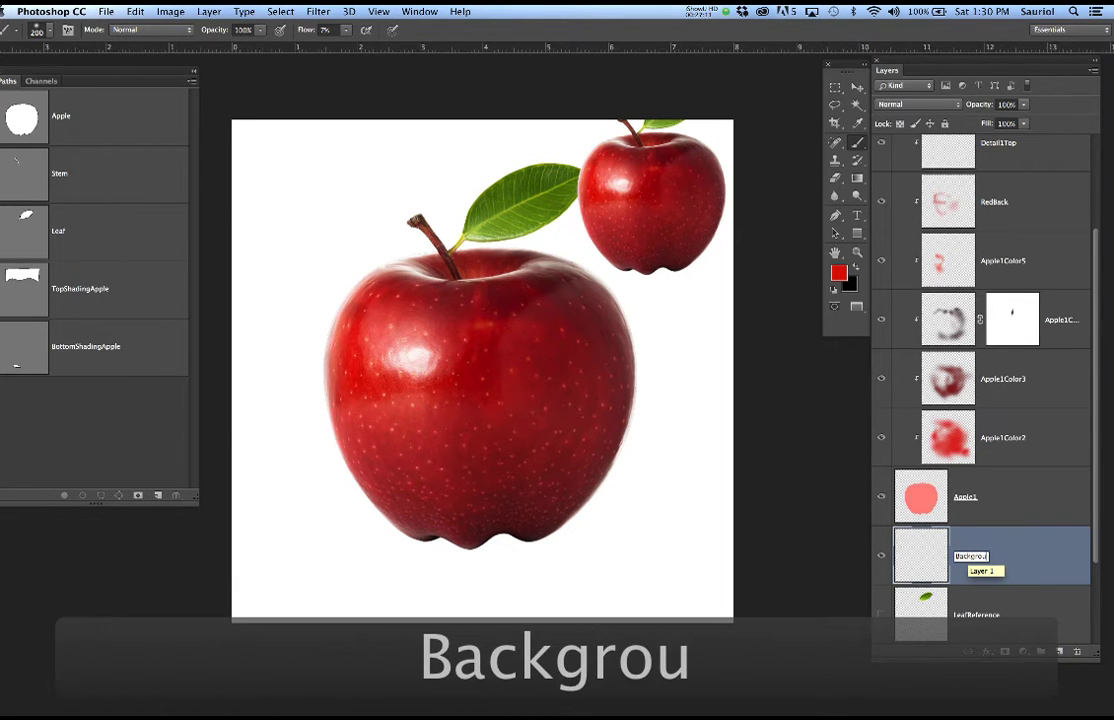
{"action": "type", "text": "nd"}
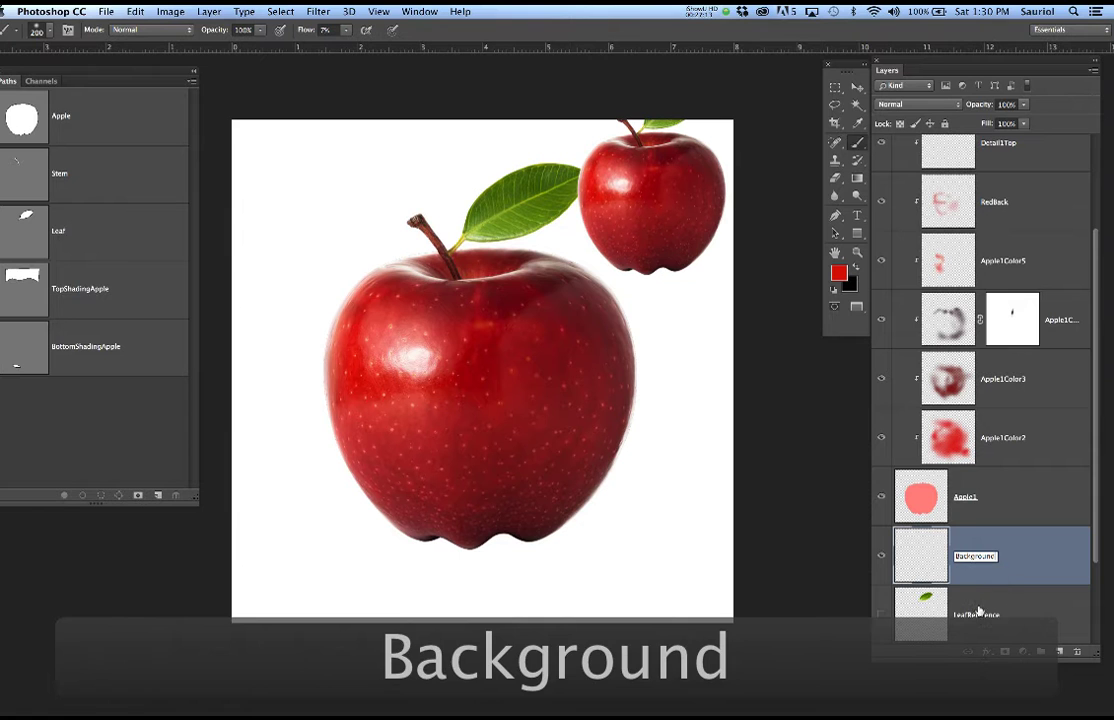
Copy the Background layer name, add two more layers above it, and name the lower one Background2.
{"action": "double_click", "coordinate": [988, 557]}
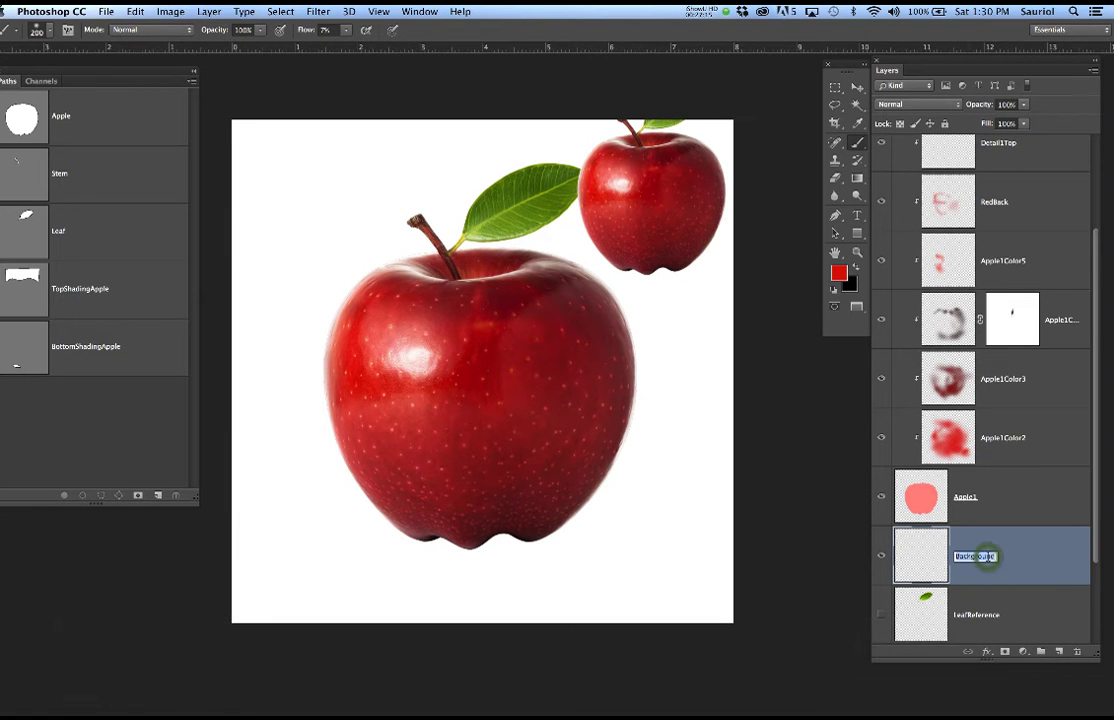
{"action": "key", "text": "super+c"}
{"action": "key", "text": "Escape"}
{"action": "left_click", "coordinate": [1059, 651]}
{"action": "scroll", "coordinate": [990, 545], "scroll_direction": "down", "scroll_amount": 1}
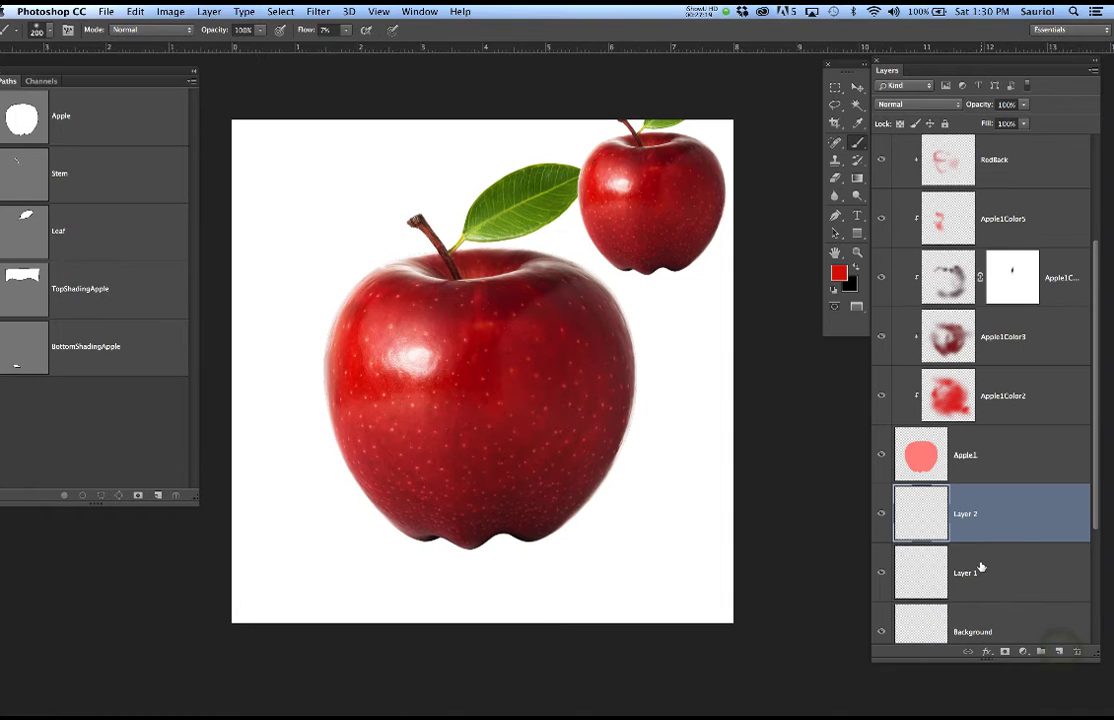
{"action": "double_click", "coordinate": [966, 573]}
{"action": "key", "text": "super+v"}
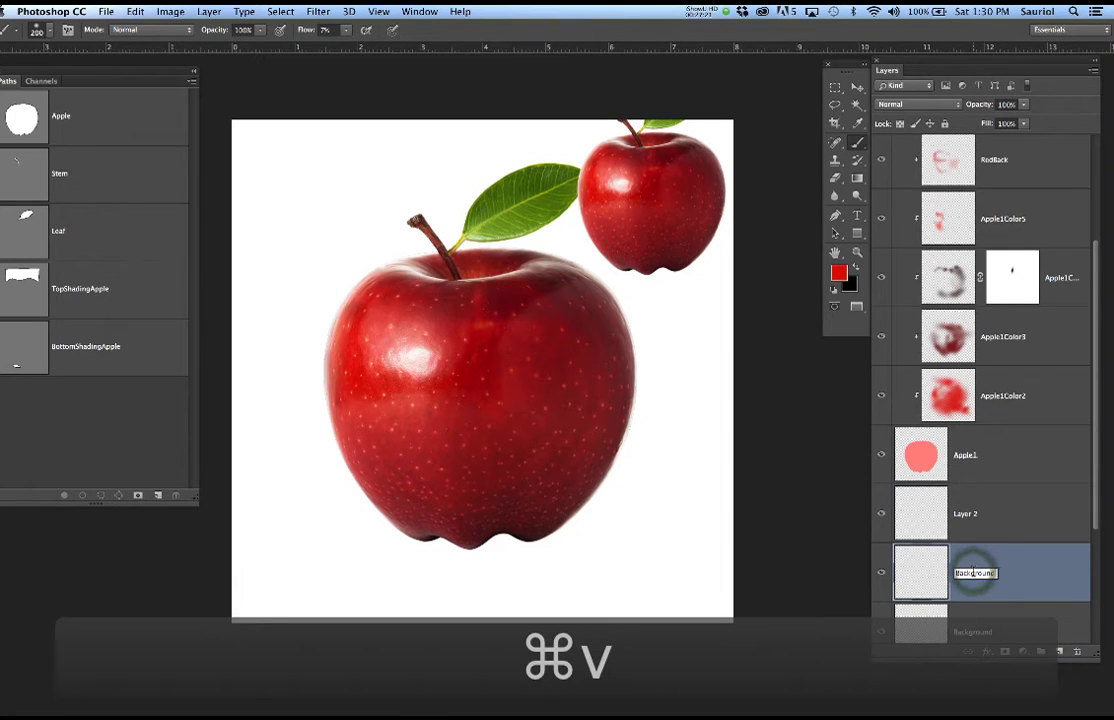
{"action": "type", "text": "2"}
{"action": "key", "text": "Return"}
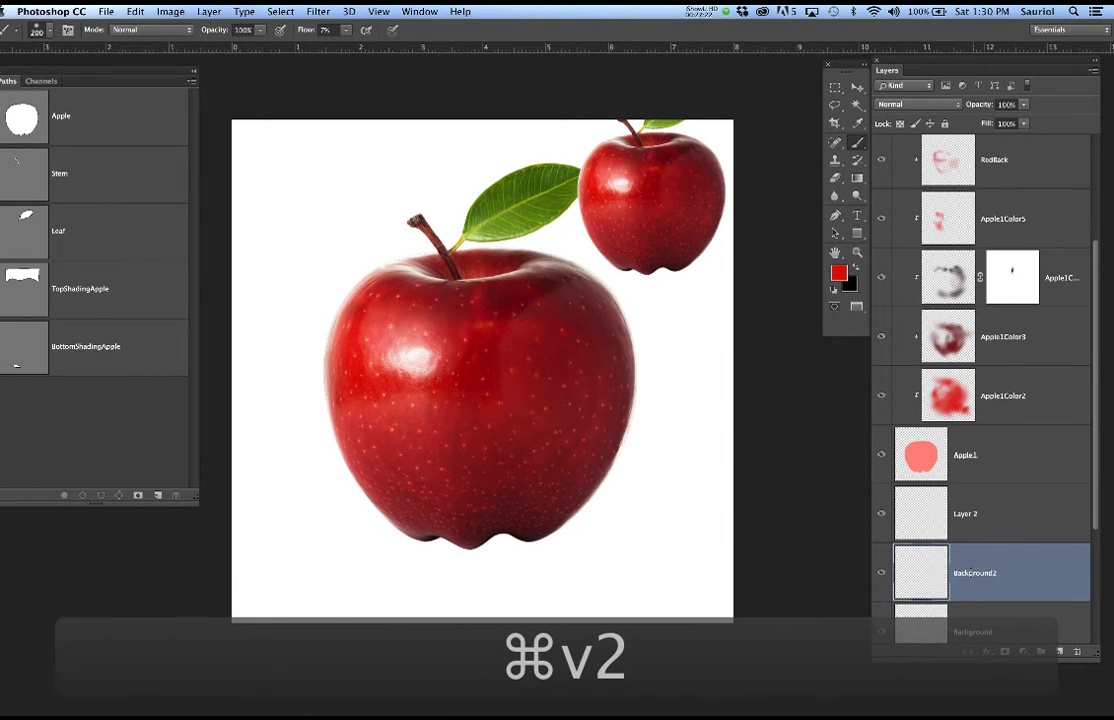
Name the layer above Background2 as Background3, and add a layer named Shadow directly above it.
{"action": "double_click", "coordinate": [966, 514]}
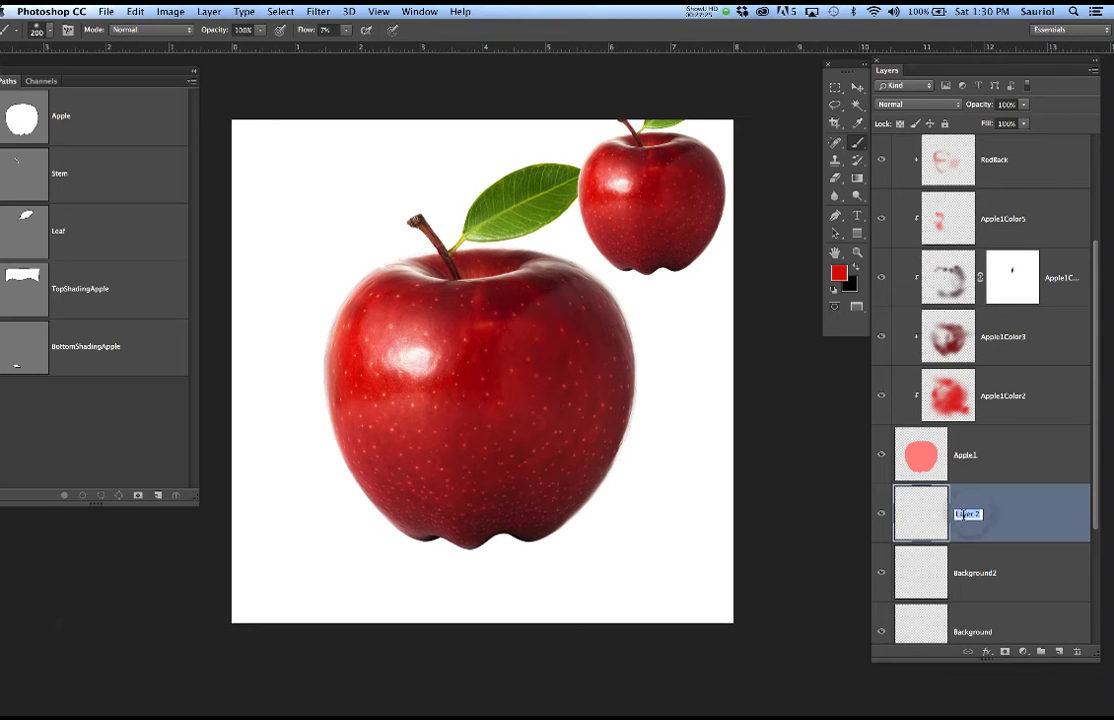
{"action": "key", "text": "super+v"}
{"action": "type", "text": "3"}
{"action": "key", "text": "Return"}
{"action": "scroll", "coordinate": [995, 526], "scroll_direction": "down", "scroll_amount": 2}
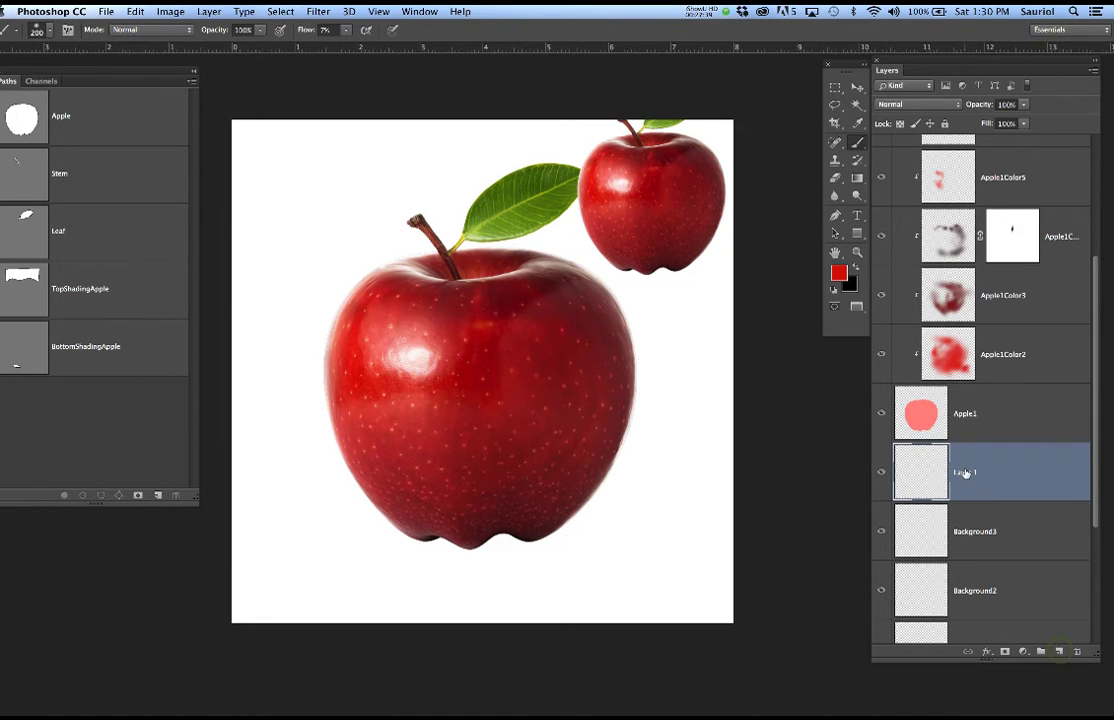
{"action": "type", "text": "Shadow"}
Fill the Background layer with bright blue 0dabdf.
{"action": "scroll", "coordinate": [1007, 541], "scroll_direction": "down", "scroll_amount": 3}
{"action": "left_click", "coordinate": [1000, 487]}
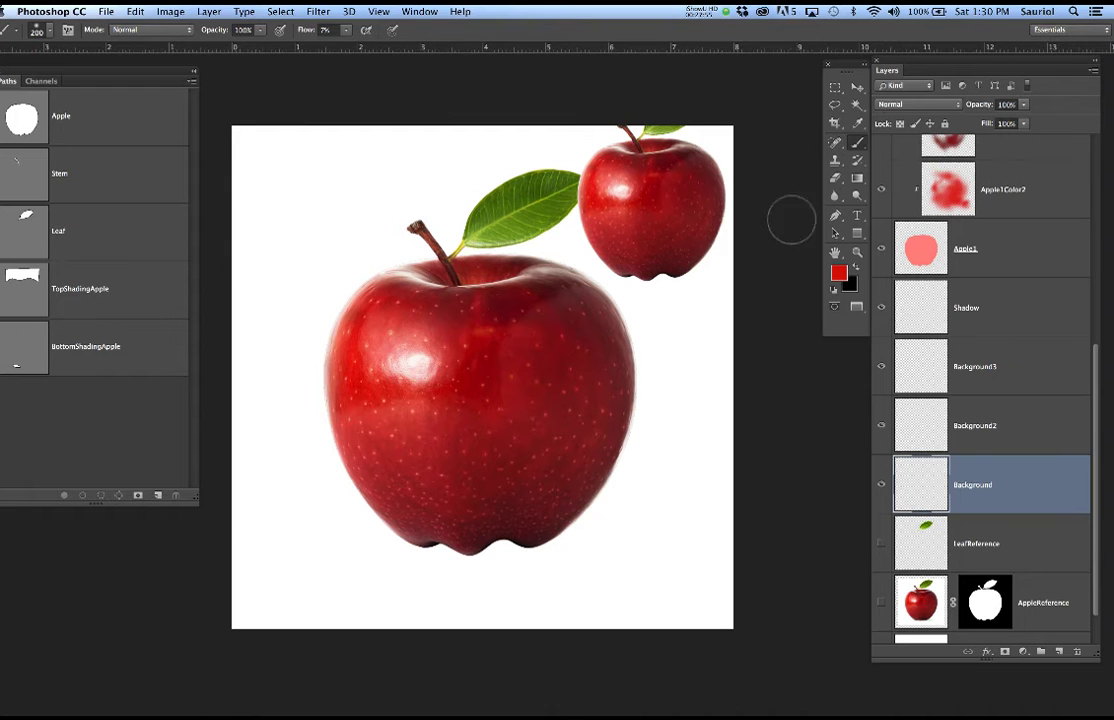
{"action": "left_click", "coordinate": [839, 273]}
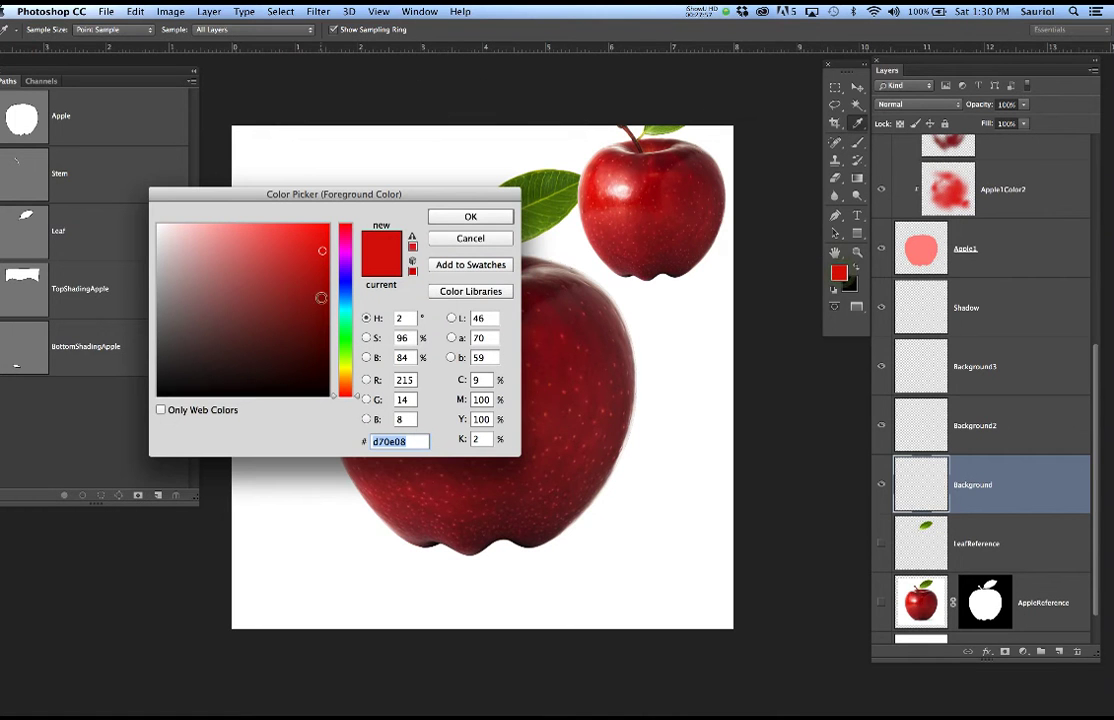
{"action": "left_click", "coordinate": [348, 302]}
{"action": "mouse_move", "coordinate": [295, 289]}
{"action": "left_mouse_down"}
{"action": "mouse_move", "coordinate": [264, 248]}
{"action": "mouse_move", "coordinate": [282, 237]}
{"action": "left_mouse_up"}
{"action": "left_click_drag", "start_coordinate": [358, 302], "coordinate": [358, 307]}
{"action": "left_click_drag", "start_coordinate": [308, 239], "coordinate": [312, 242]}
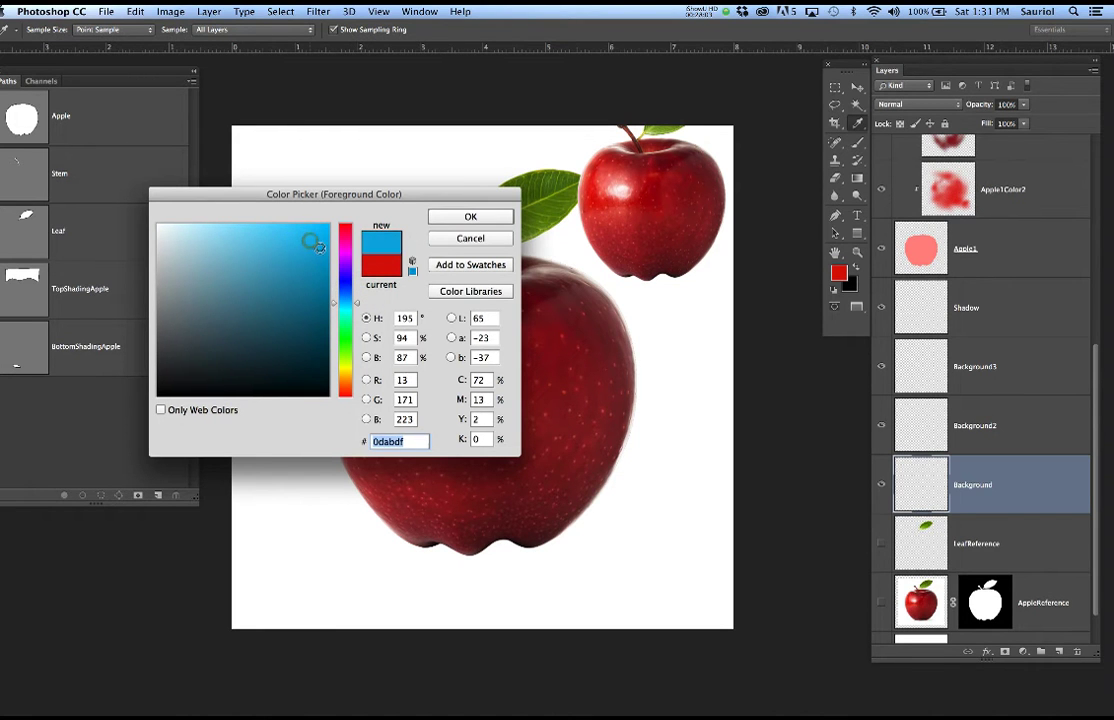
{"action": "left_click", "coordinate": [453, 216]}
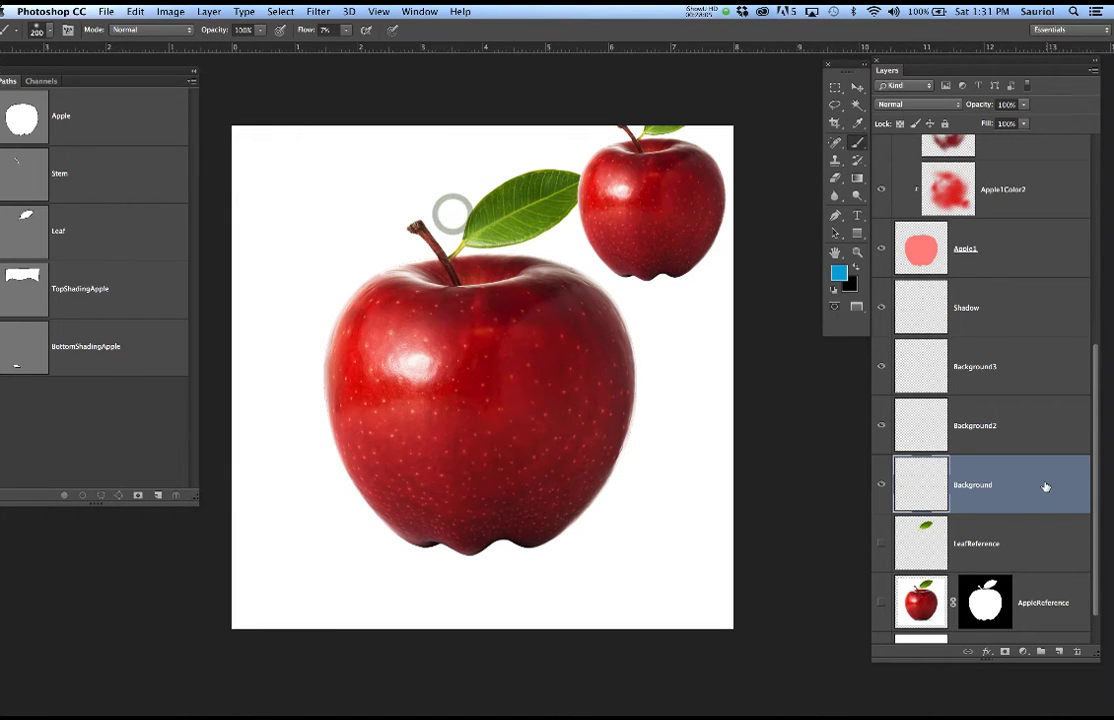
{"action": "key", "text": "alt+BackSpace"}
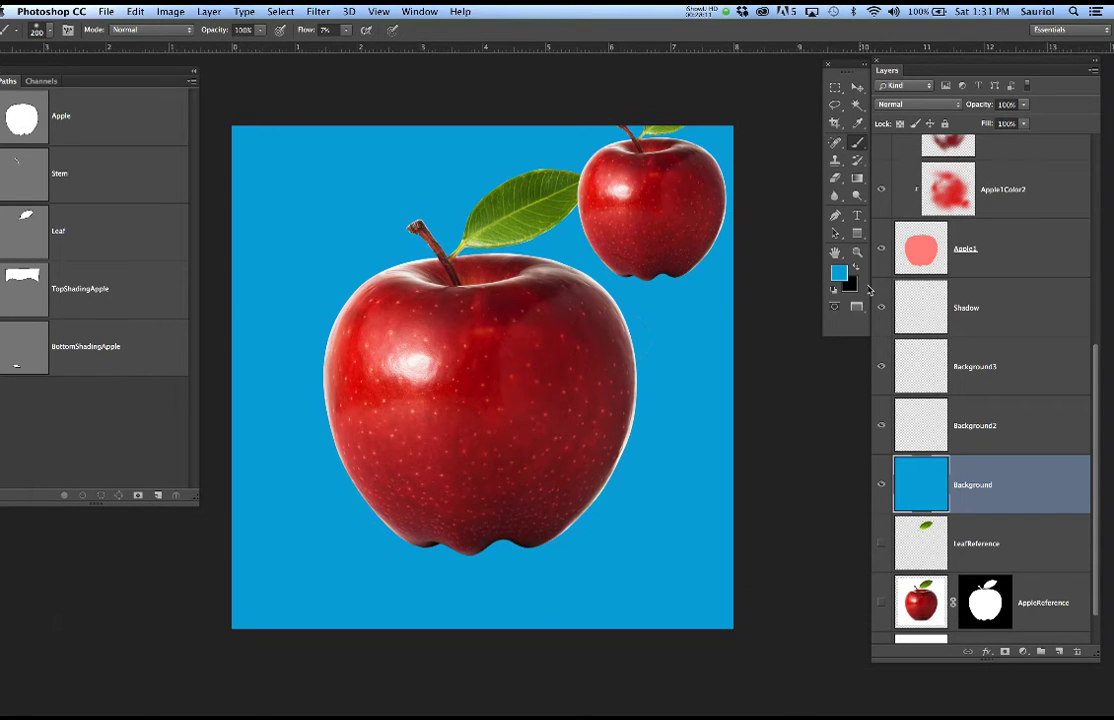
Hide the PaintGuide layer to check the painted apple against the blue background.
{"action": "scroll", "coordinate": [979, 282], "scroll_direction": "up", "scroll_amount": 5}
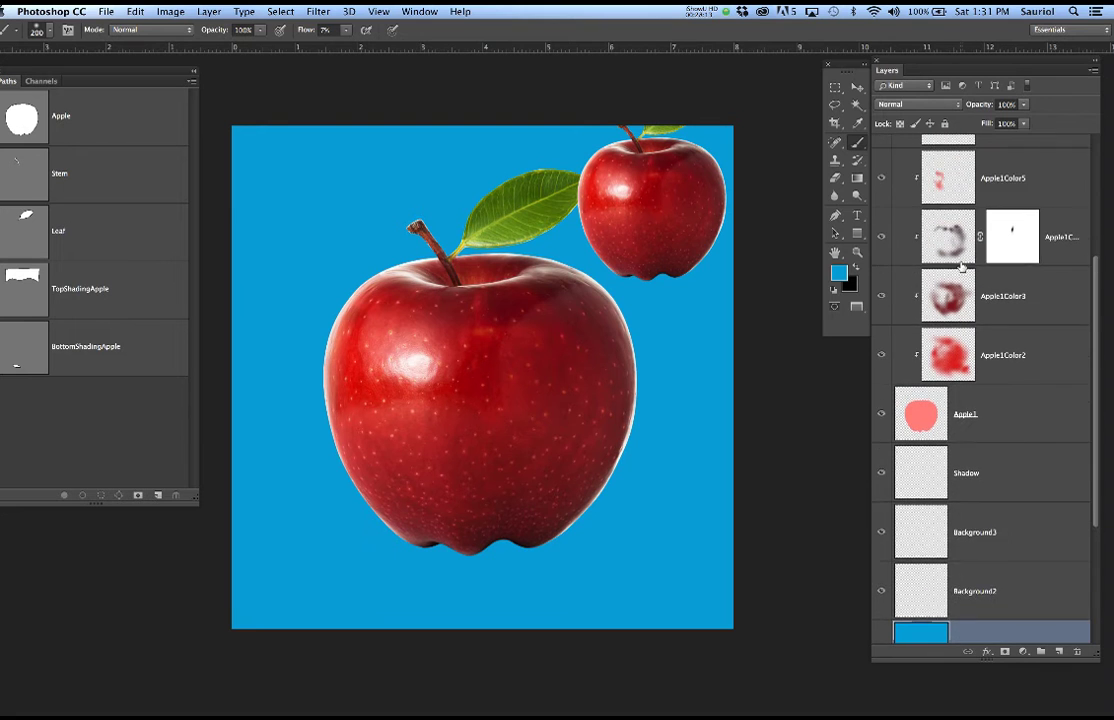
{"action": "scroll", "coordinate": [952, 238], "scroll_direction": "up", "scroll_amount": 2}
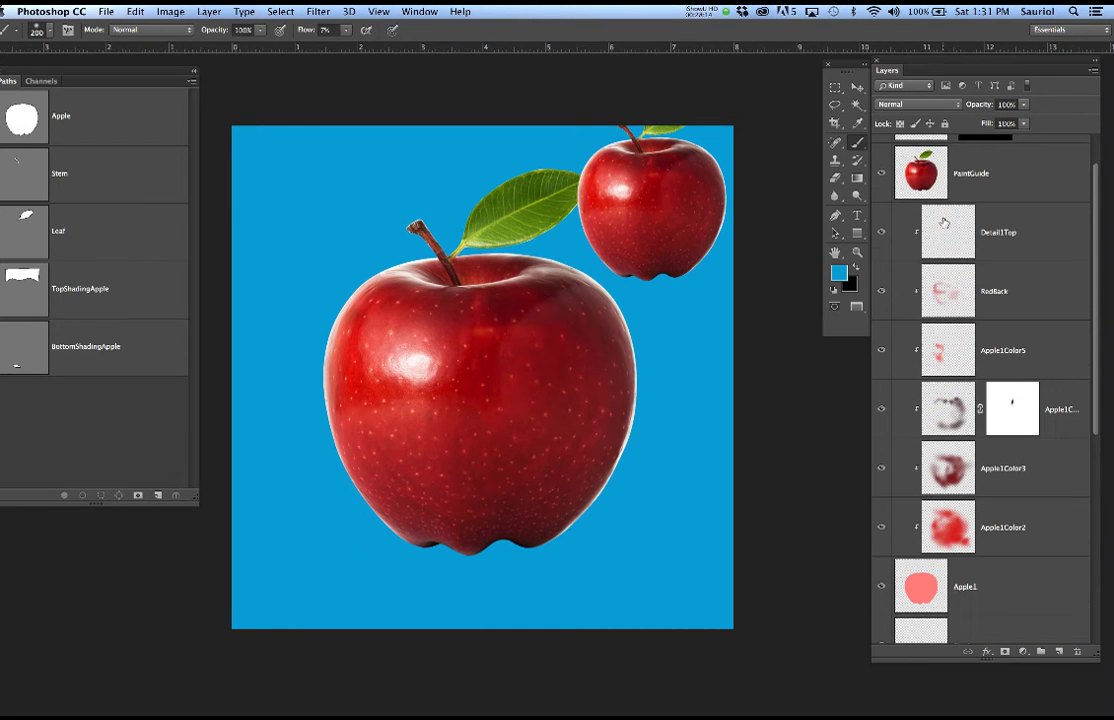
{"action": "left_click", "coordinate": [882, 174]}
{"action": "scroll", "coordinate": [604, 369], "scroll_direction": "down", "scroll_amount": 5}
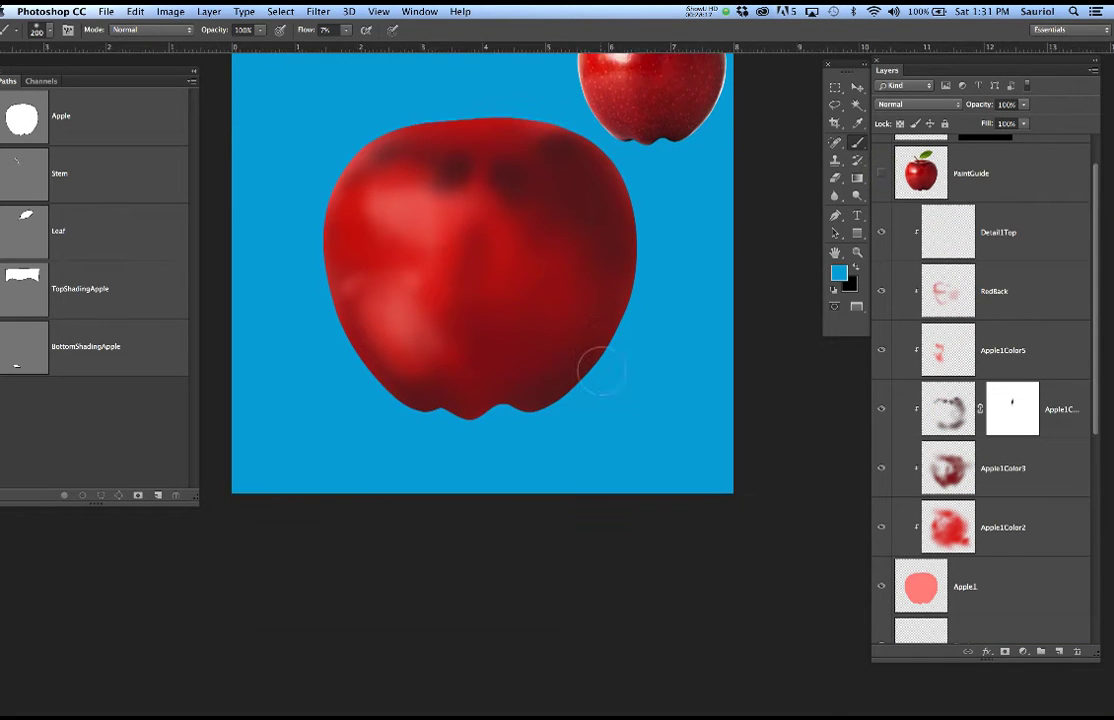
{"action": "scroll", "coordinate": [600, 368], "scroll_direction": "up", "scroll_amount": 2}
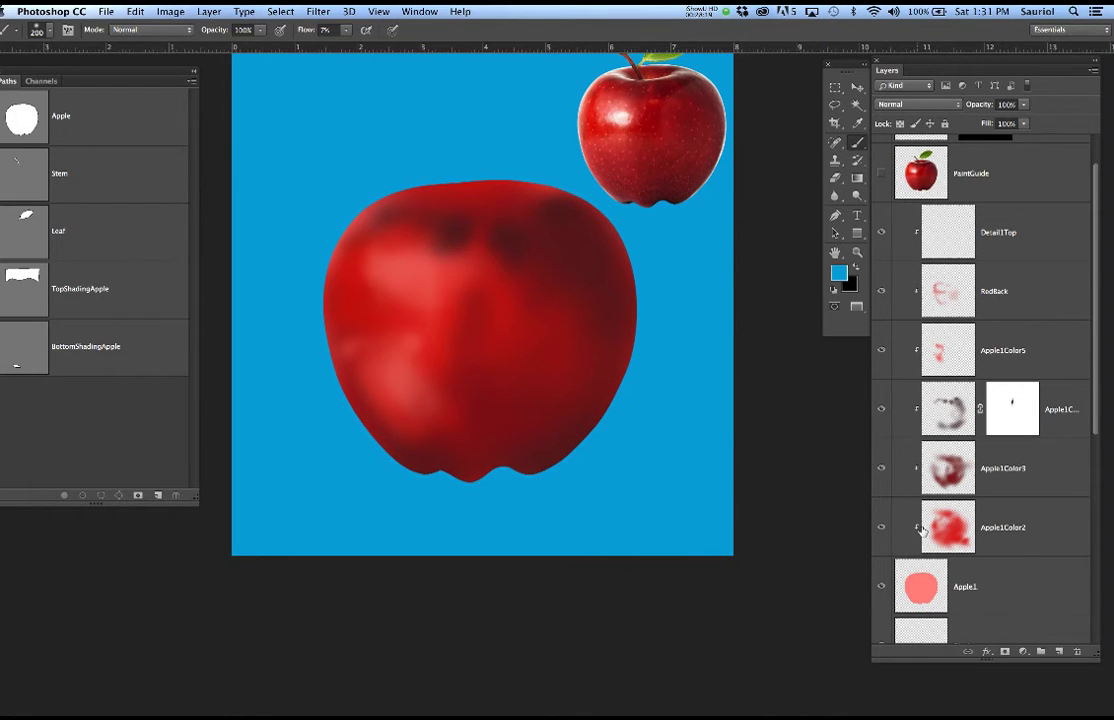
{"action": "scroll", "coordinate": [1020, 549], "scroll_direction": "down", "scroll_amount": 5}
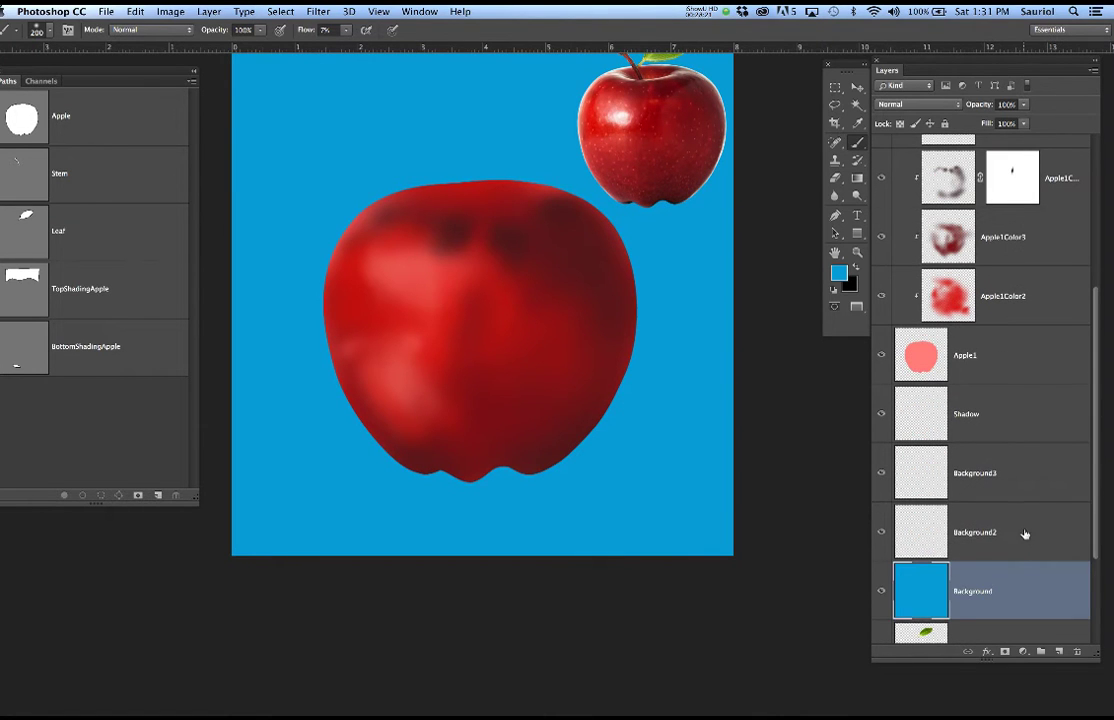
Select the Background2 layer and enlarge the brush to 900 px, with the whole canvas in view.
{"action": "left_click", "coordinate": [1025, 532]}
{"action": "scroll", "coordinate": [433, 315], "scroll_direction": "down", "scroll_amount": 4}
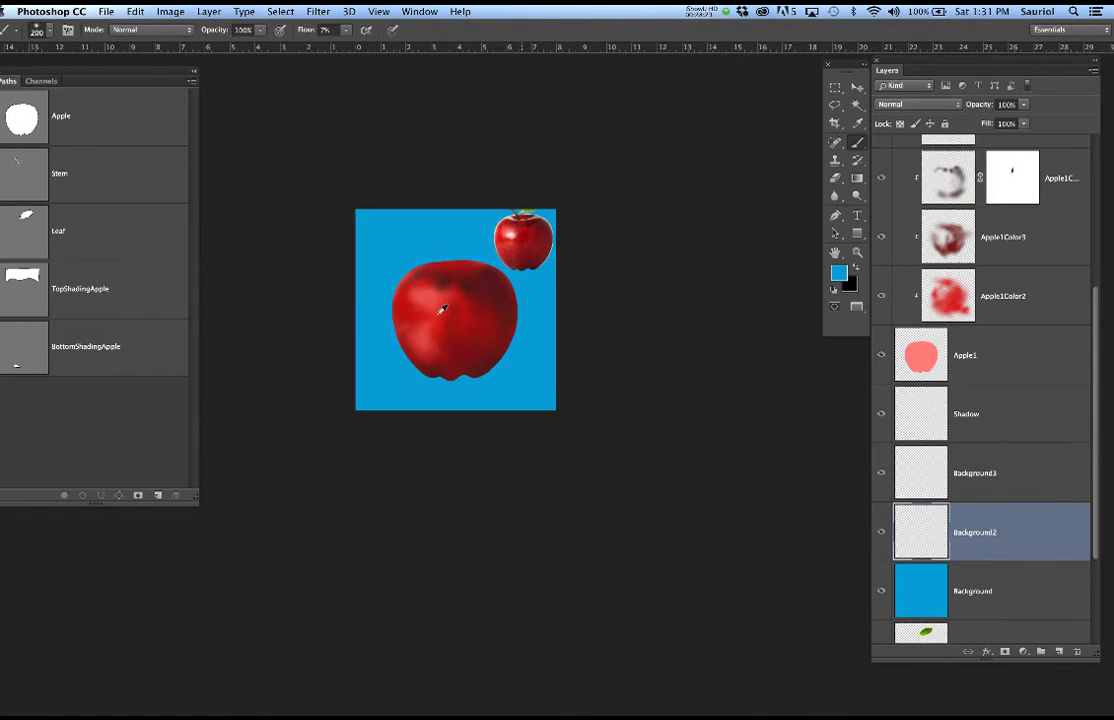
{"action": "scroll", "coordinate": [444, 308], "scroll_direction": "up", "scroll_amount": 2}
{"action": "left_click_drag", "start_coordinate": [490, 329], "coordinate": [516, 390]}
{"action": "key", "text": "bracketright"}
{"action": "key", "text": "bracketright"}
{"action": "key", "text": "bracketright"}
{"action": "key", "text": "bracketright"}
{"action": "key", "text": "bracketright"}
{"action": "key", "text": "bracketright"}
{"action": "key", "text": "bracketright"}
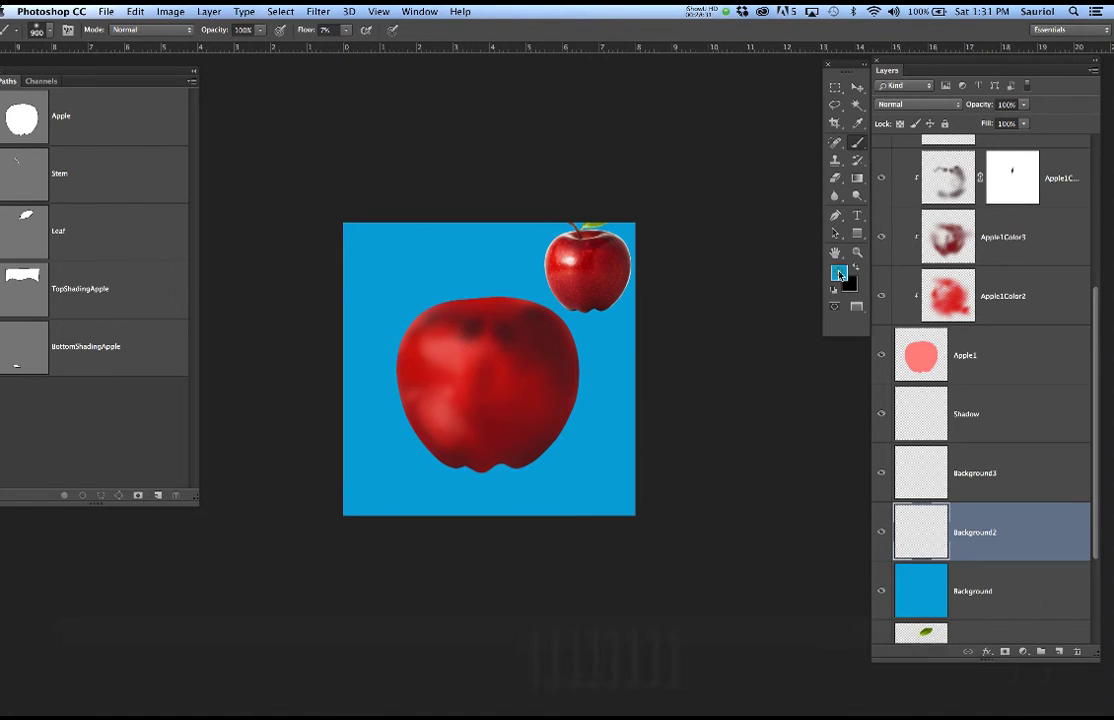
Hide the Clicky layer and brush dark blue 00192b over the upper background and lower corners on Background2.
{"action": "left_click", "coordinate": [840, 274]}
{"action": "left_click_drag", "start_coordinate": [358, 305], "coordinate": [330, 367]}
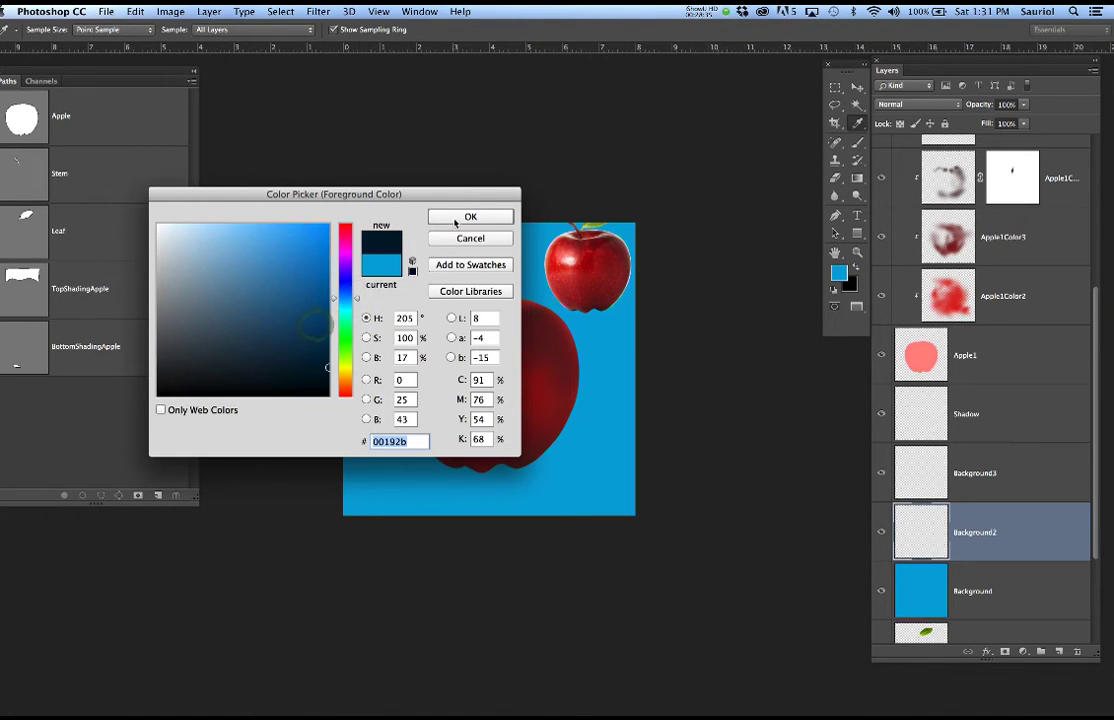
{"action": "left_click", "coordinate": [455, 222]}
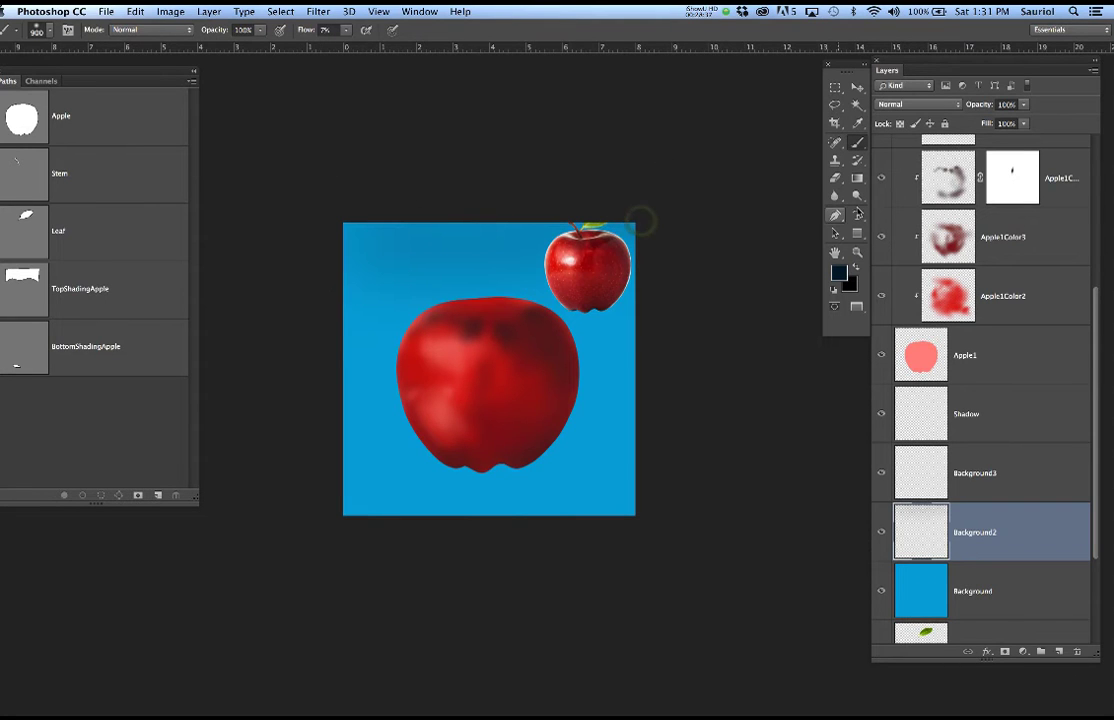
{"action": "left_click_drag", "start_coordinate": [1098, 300], "coordinate": [1111, 135]}
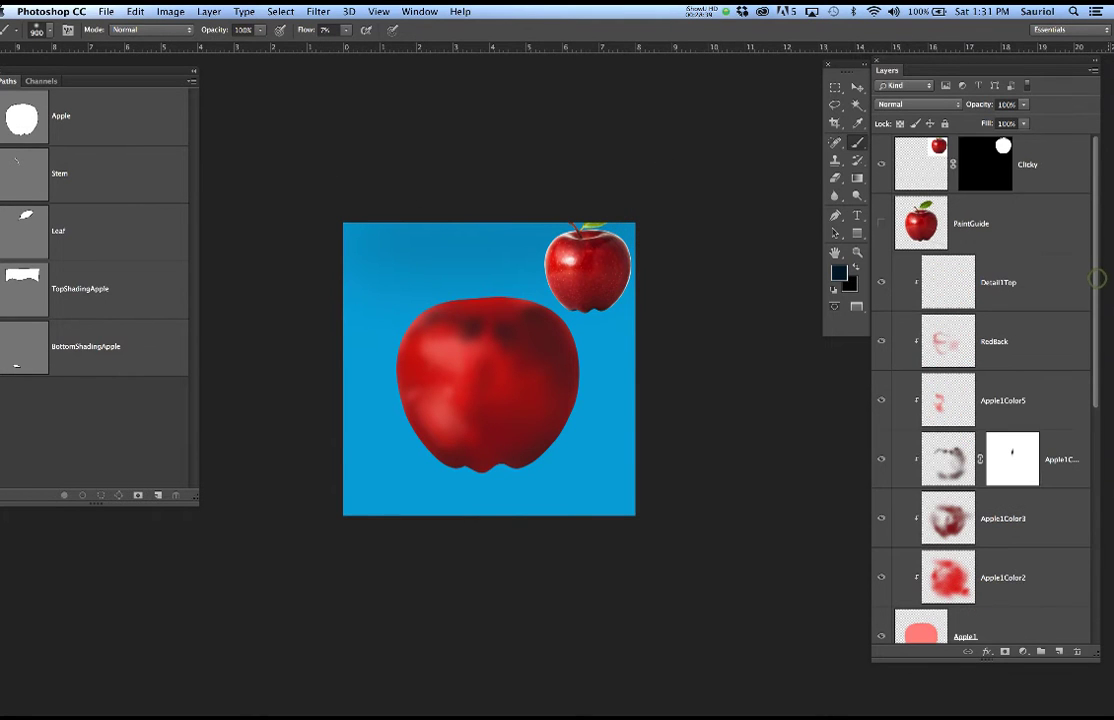
{"action": "left_click", "coordinate": [882, 163]}
{"action": "mouse_move", "coordinate": [667, 240]}
{"action": "left_mouse_down"}
{"action": "mouse_move", "coordinate": [361, 193]}
{"action": "mouse_move", "coordinate": [471, 207]}
{"action": "mouse_move", "coordinate": [453, 237]}
{"action": "mouse_move", "coordinate": [573, 263]}
{"action": "mouse_move", "coordinate": [371, 204]}
{"action": "mouse_move", "coordinate": [544, 257]}
{"action": "mouse_move", "coordinate": [578, 320]}
{"action": "mouse_move", "coordinate": [515, 281]}
{"action": "left_mouse_up"}
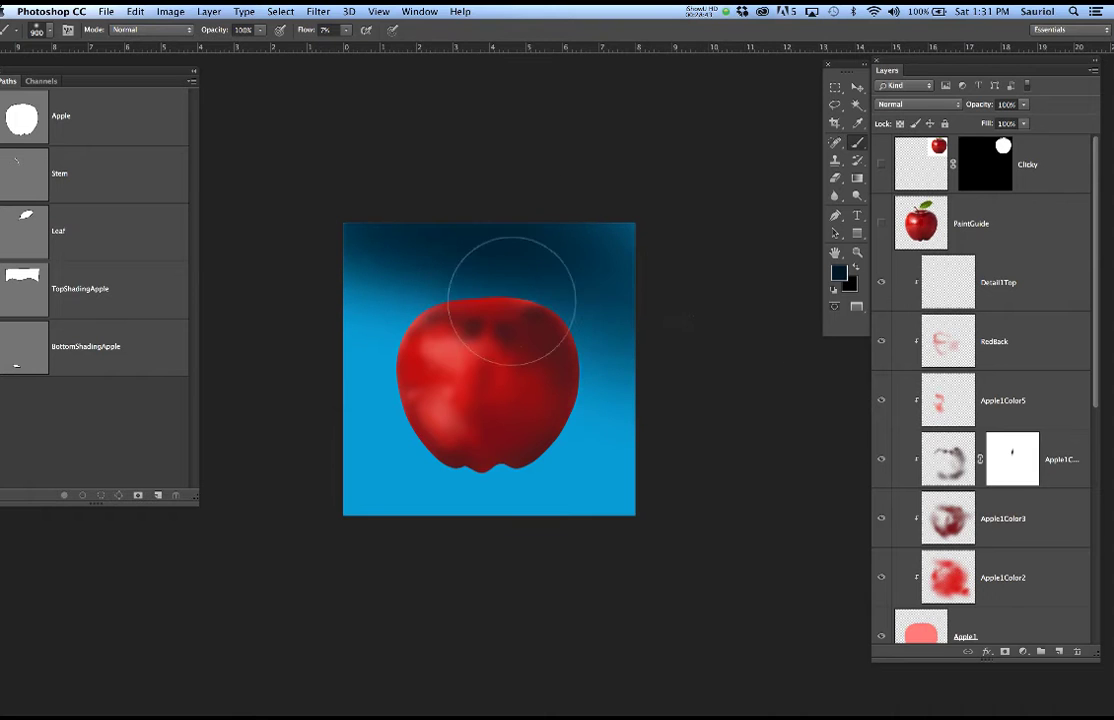
{"action": "mouse_move", "coordinate": [358, 252]}
{"action": "left_mouse_down"}
{"action": "mouse_move", "coordinate": [410, 235]}
{"action": "mouse_move", "coordinate": [365, 271]}
{"action": "mouse_move", "coordinate": [377, 341]}
{"action": "mouse_move", "coordinate": [463, 289]}
{"action": "mouse_move", "coordinate": [513, 265]}
{"action": "left_mouse_up"}
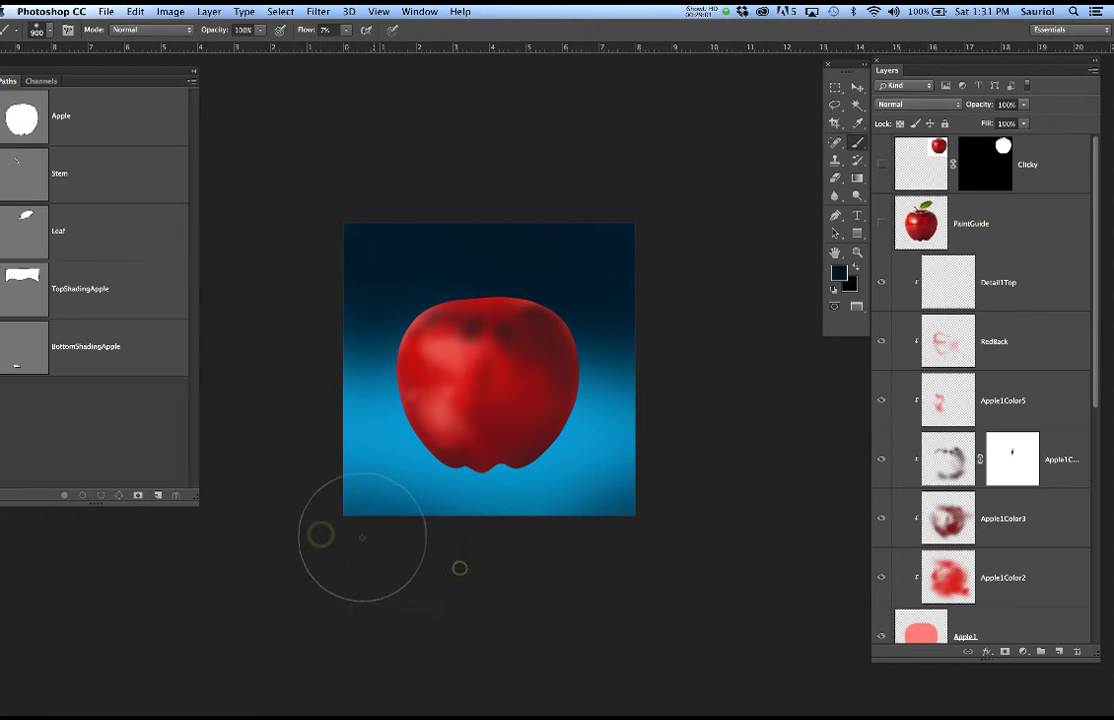
Reduce the brush to 600 px and deepen the dark blue behind the apple's upper half and around the canvas edges.
{"action": "key", "text": "bracketleft"}
{"action": "key", "text": "bracketleft"}
{"action": "key", "text": "bracketleft"}
{"action": "key", "text": "bracketleft"}
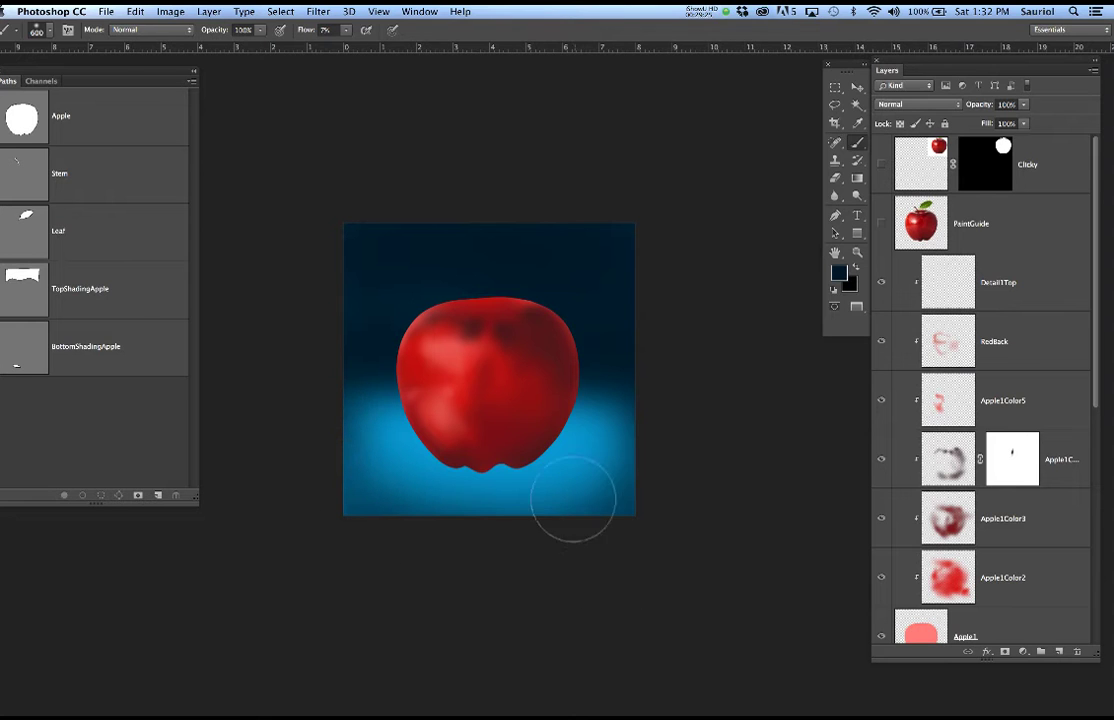
{"action": "scroll", "coordinate": [1025, 580], "scroll_direction": "down", "scroll_amount": 3}
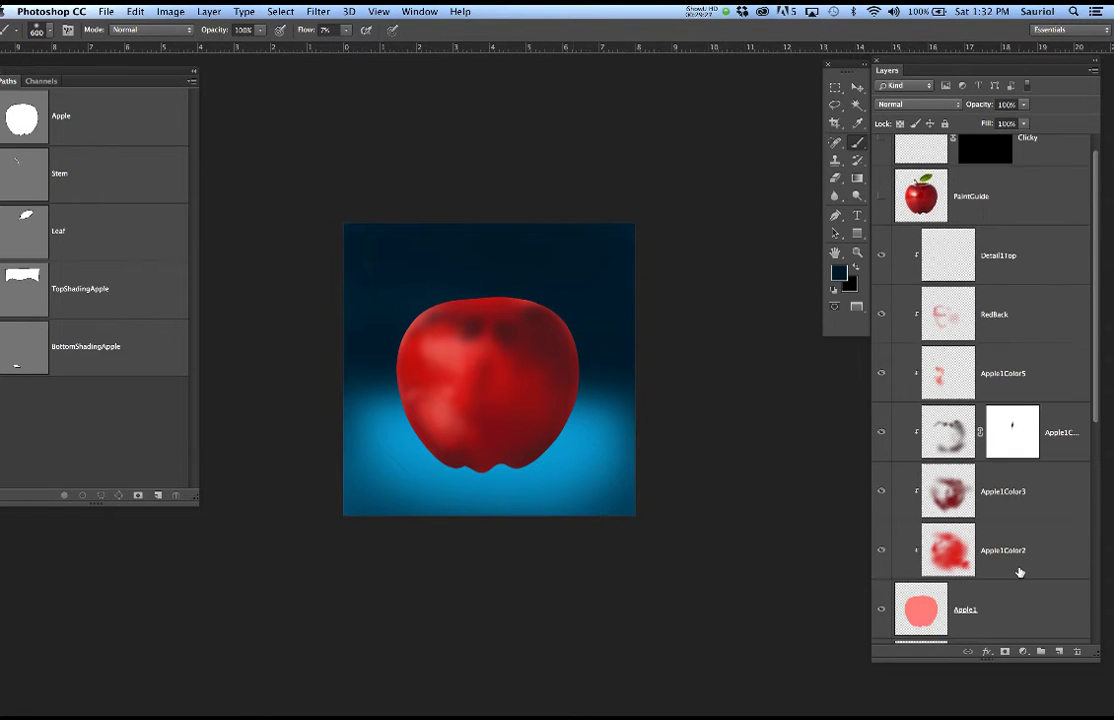
Set the foreground color to black (000000) and darken the upper area of the backdrop on the Background3 layer.
{"action": "scroll", "coordinate": [1022, 570], "scroll_direction": "down", "scroll_amount": 15}
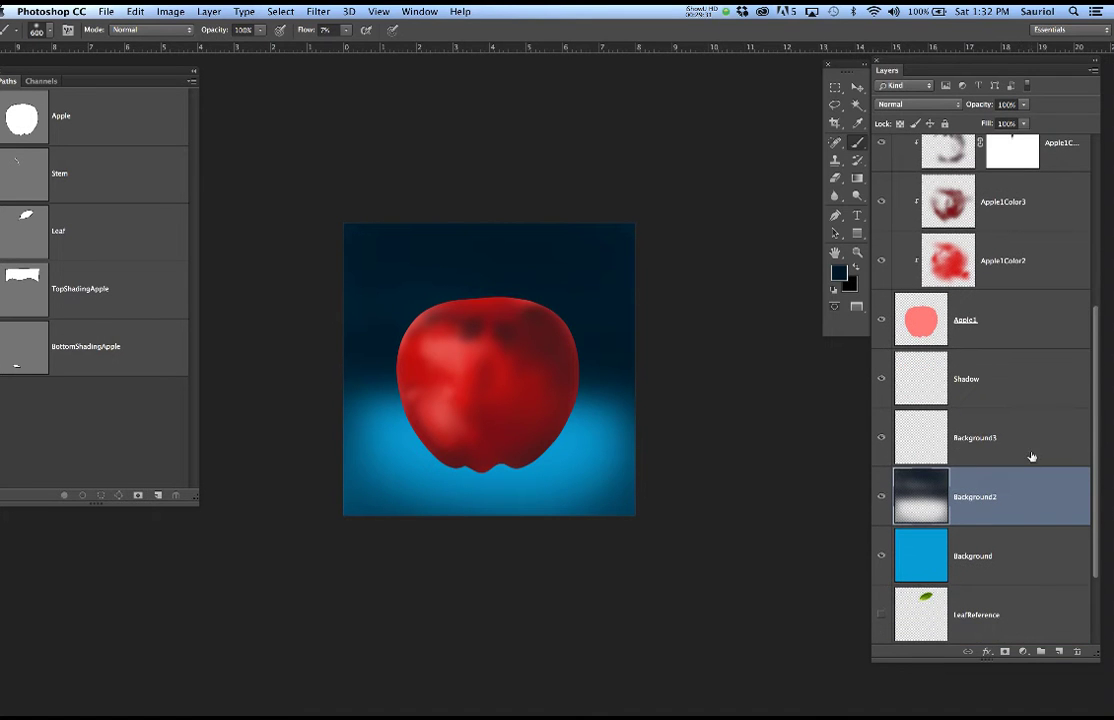
{"action": "left_click", "coordinate": [1030, 455]}
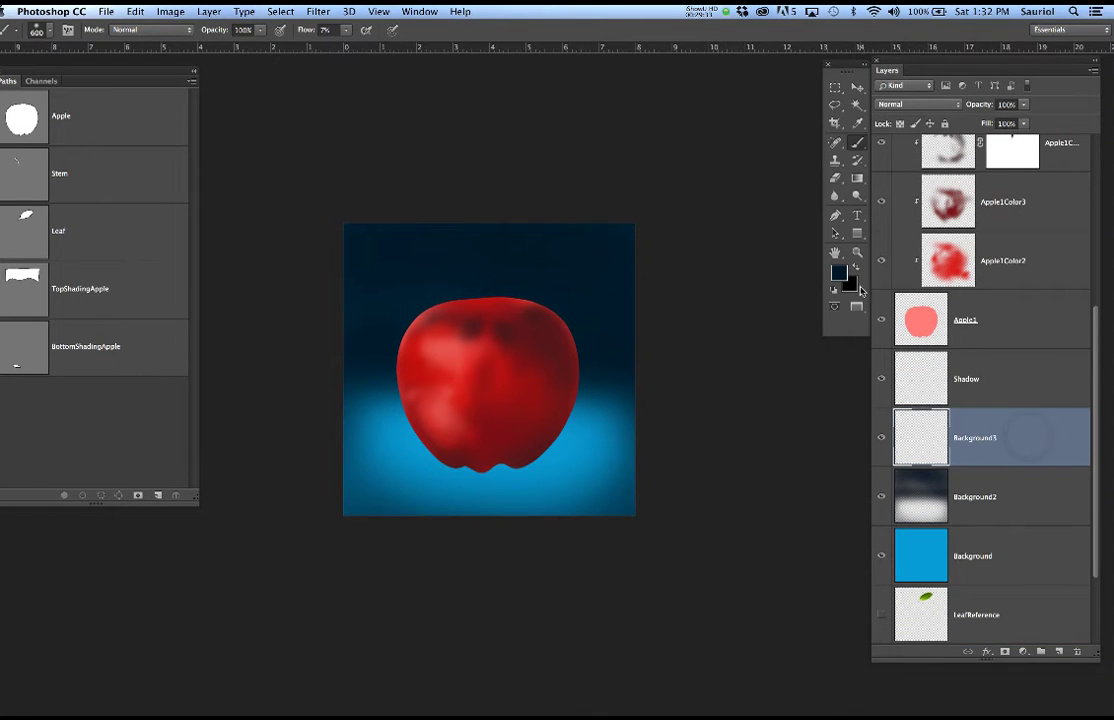
{"action": "left_click", "coordinate": [843, 276]}
{"action": "left_click_drag", "start_coordinate": [290, 370], "coordinate": [334, 400]}
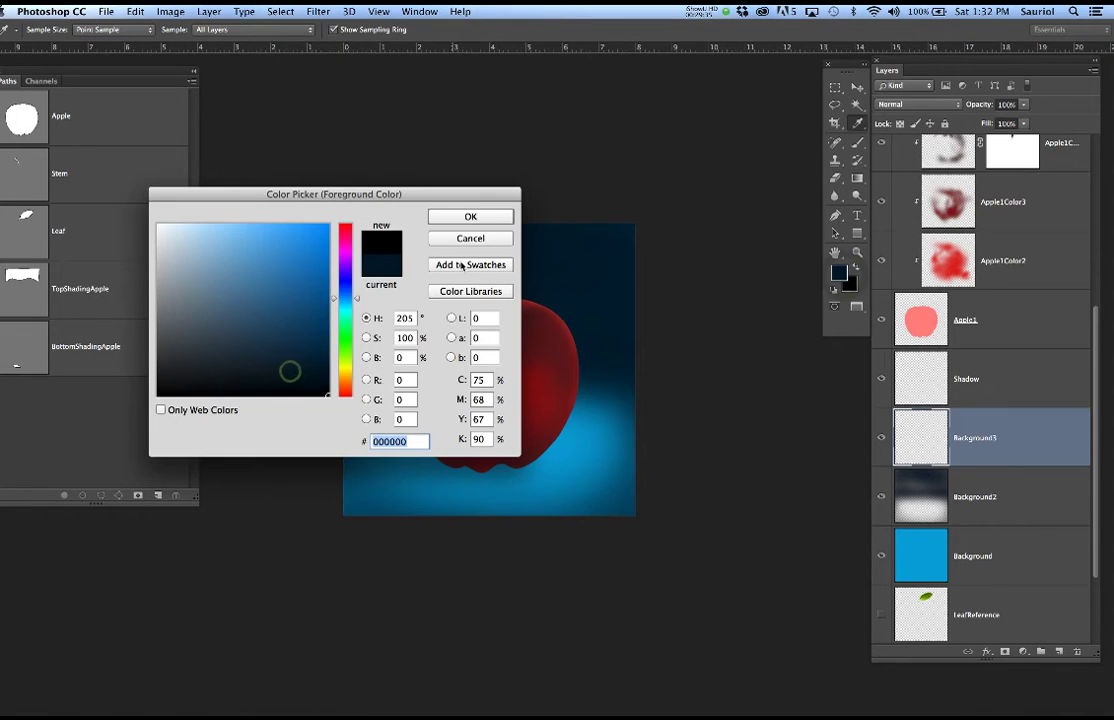
{"action": "left_click", "coordinate": [498, 218]}
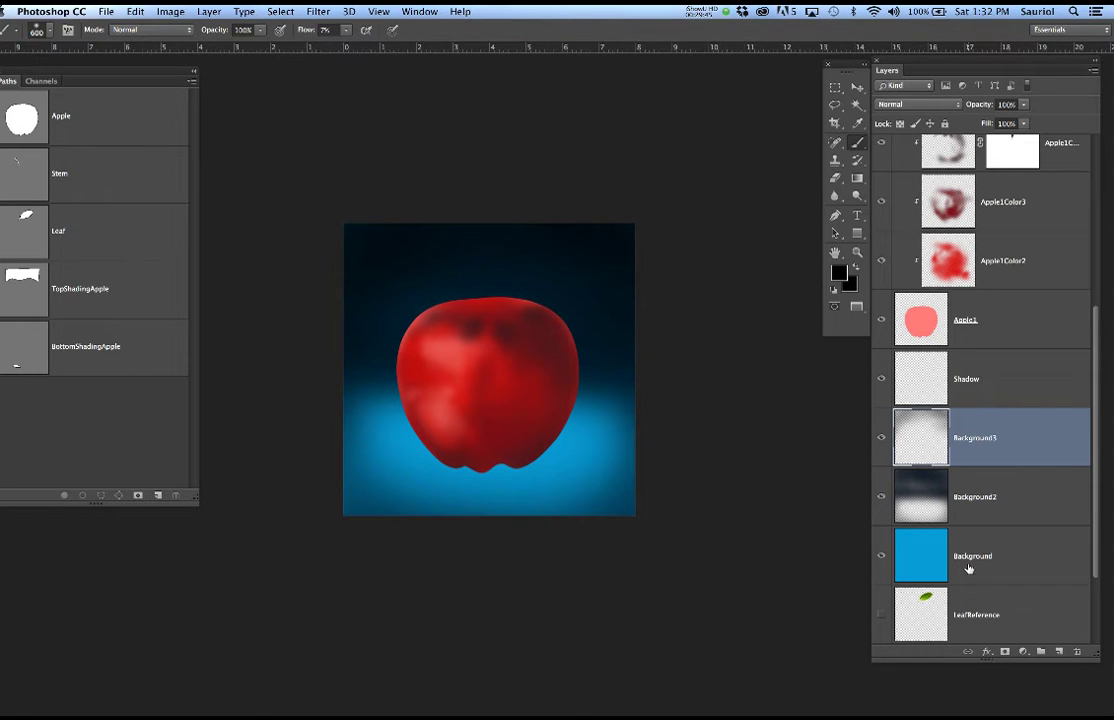
Brush dark blue (012640) over the horizon transition on both sides of the apple on the Background2 layer.
{"action": "left_click", "coordinate": [980, 499]}
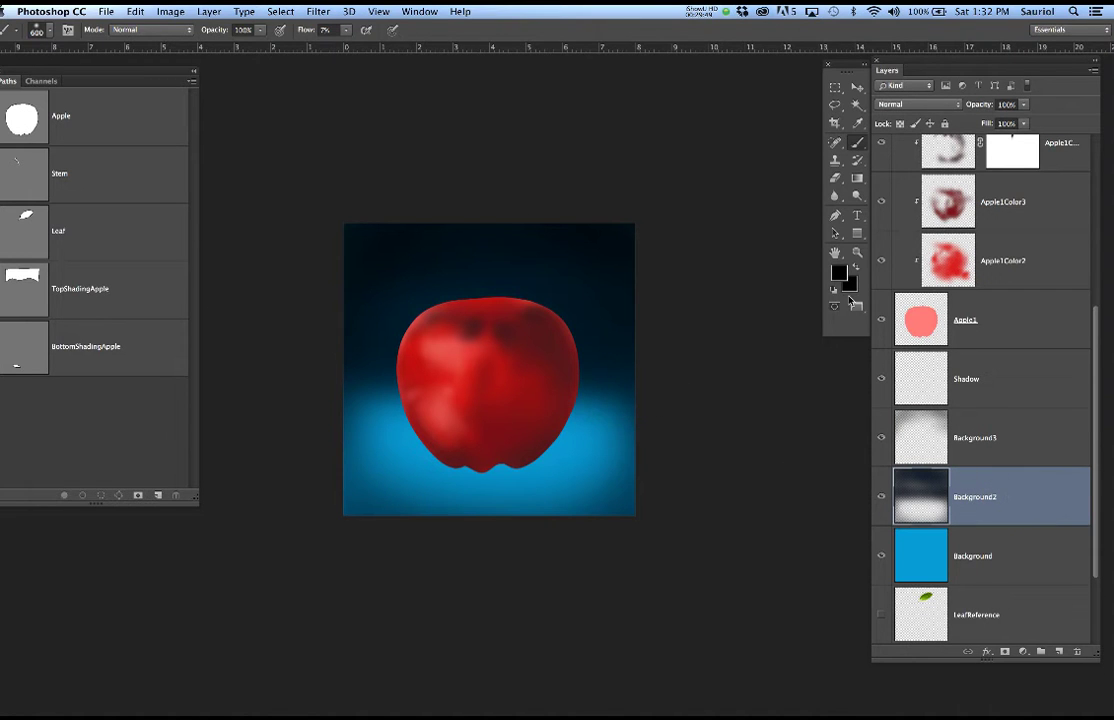
{"action": "left_click", "coordinate": [842, 273]}
{"action": "left_click", "coordinate": [327, 353]}
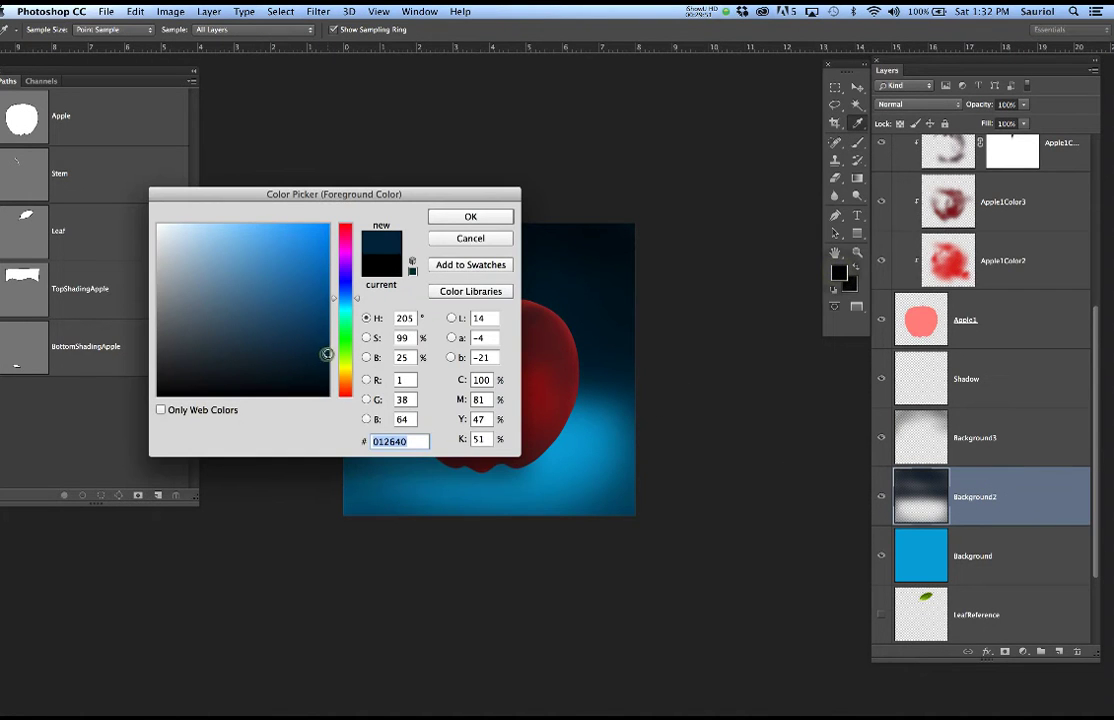
{"action": "left_click", "coordinate": [495, 218]}
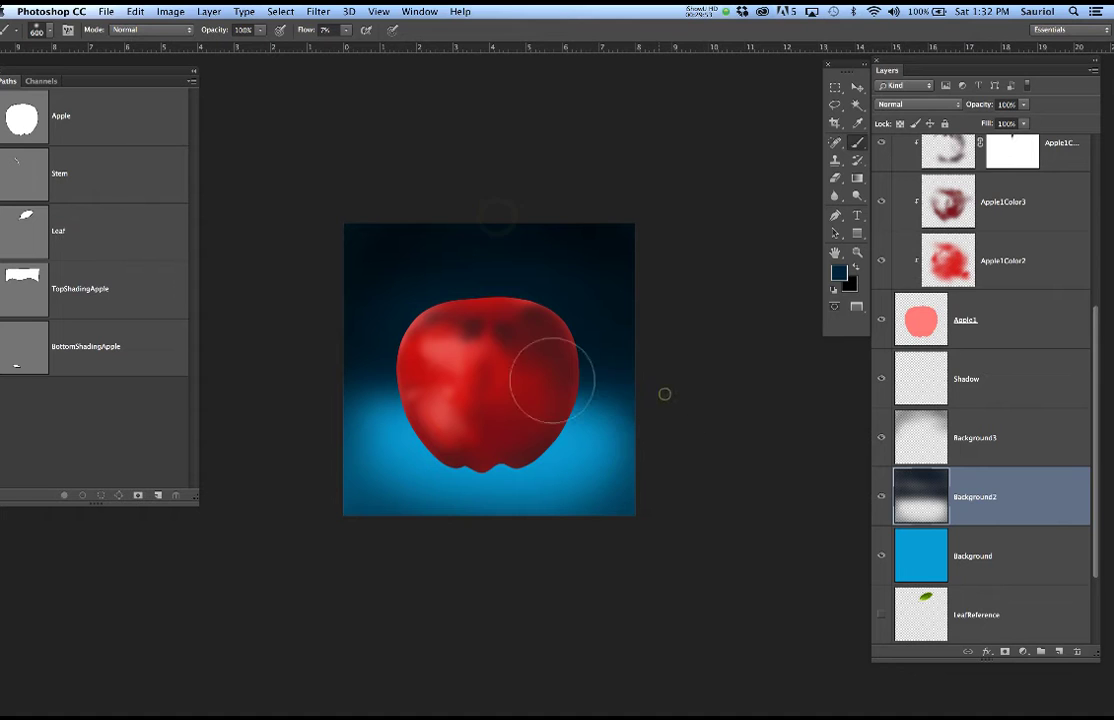
{"action": "left_click", "coordinate": [583, 403]}
{"action": "left_click", "coordinate": [609, 412]}
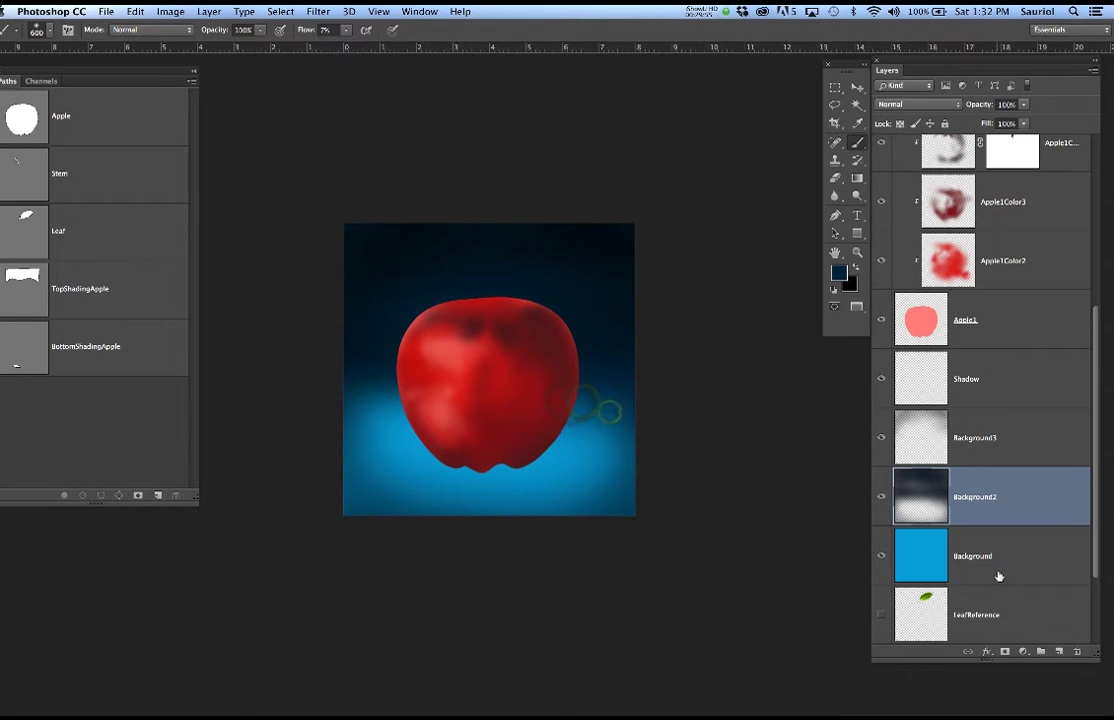
{"action": "left_click_drag", "start_coordinate": [436, 400], "coordinate": [346, 402]}
{"action": "left_click_drag", "start_coordinate": [422, 378], "coordinate": [388, 397]}
{"action": "left_click_drag", "start_coordinate": [575, 425], "coordinate": [640, 410]}
{"action": "left_click_drag", "start_coordinate": [414, 401], "coordinate": [358, 399]}
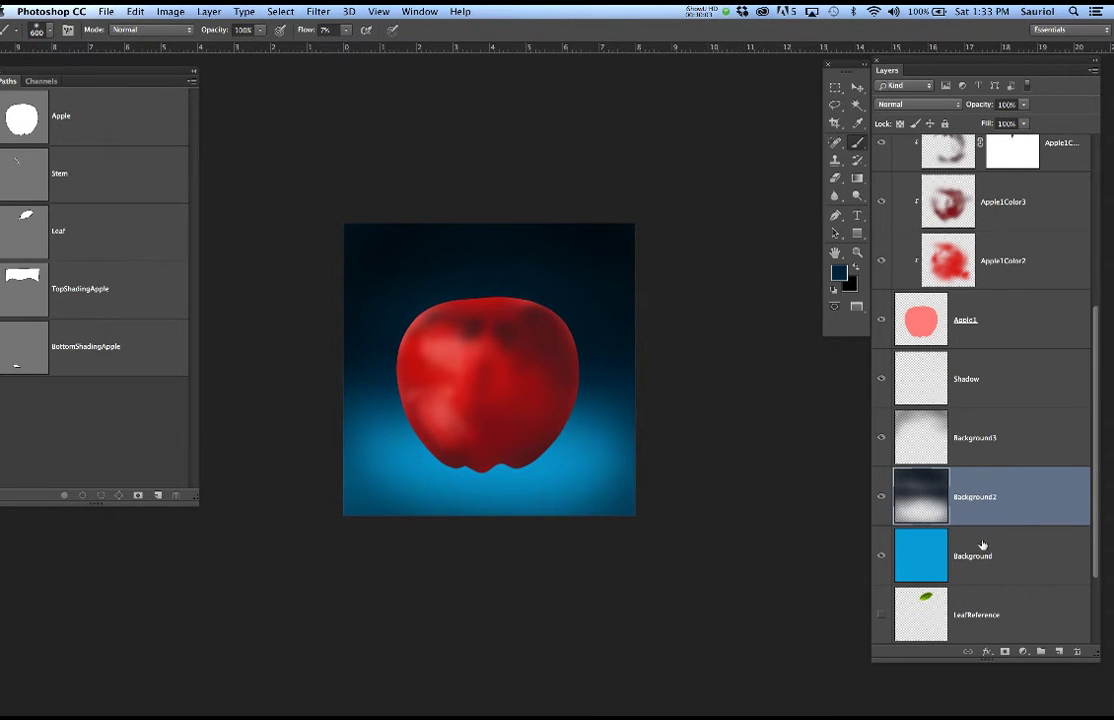
Create a new layer directly above Background3 and name it Foreground.
{"action": "left_click", "coordinate": [998, 437]}
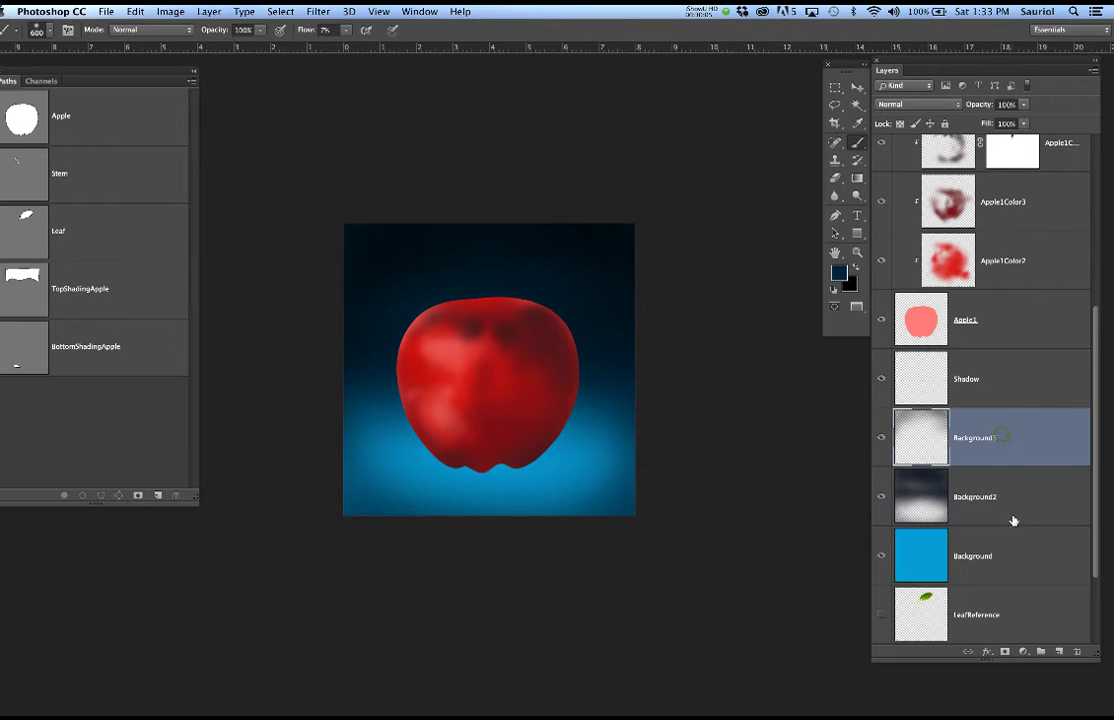
{"action": "left_click", "coordinate": [1059, 652]}
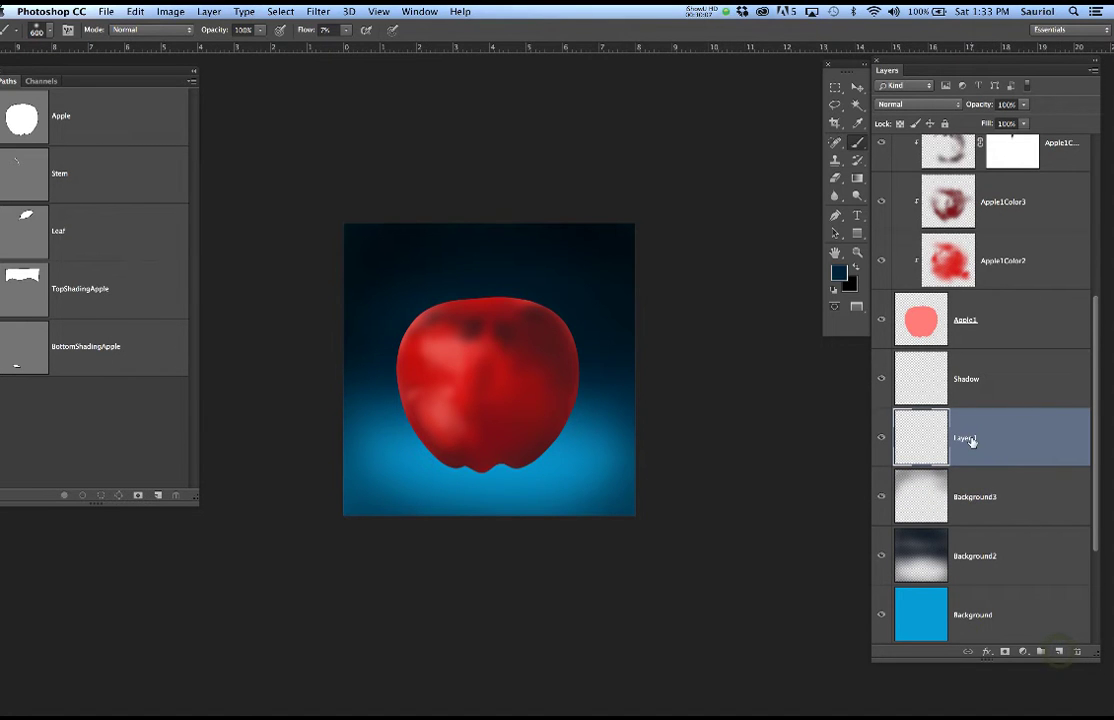
{"action": "type", "text": "Fo"}
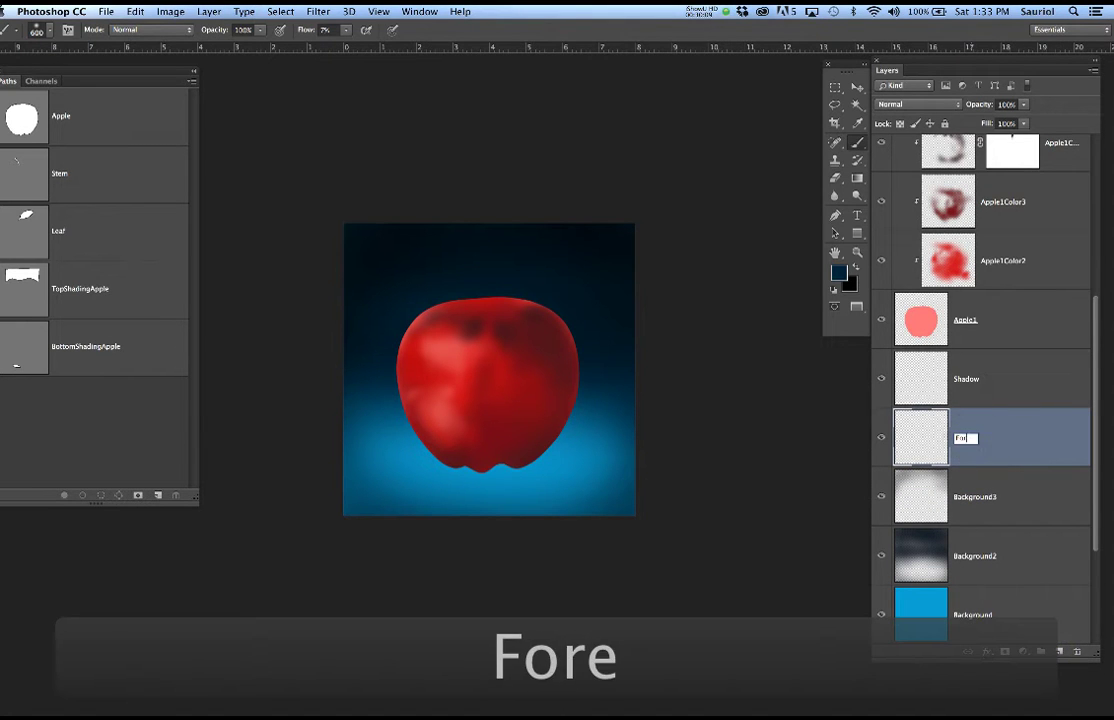
{"action": "type", "text": "reground"}
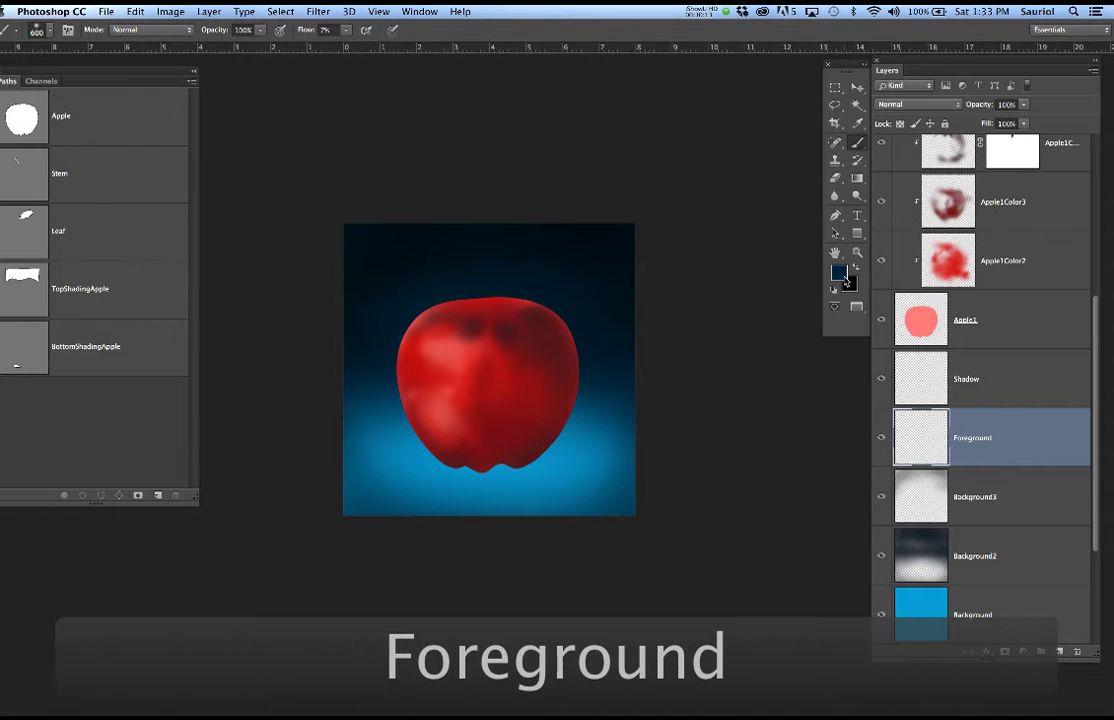
Sample the plain blue of the Background layer as the foreground color, with the shading layers above it temporarily hidden.
{"action": "left_click", "coordinate": [841, 274]}
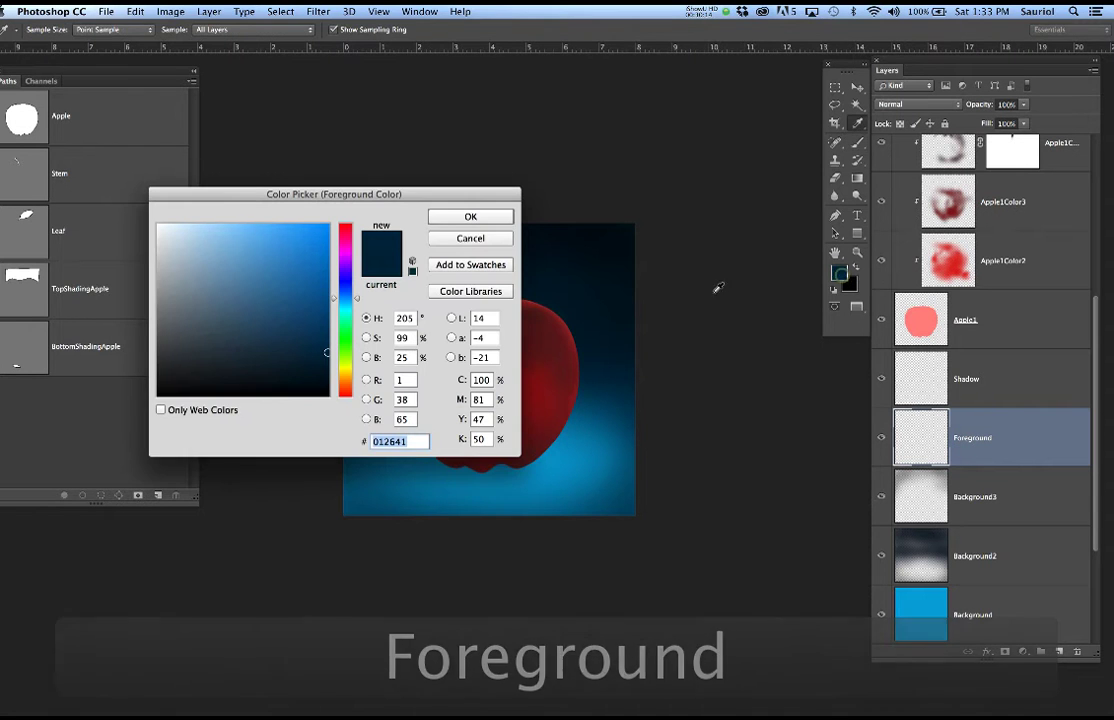
{"action": "left_click", "coordinate": [467, 217]}
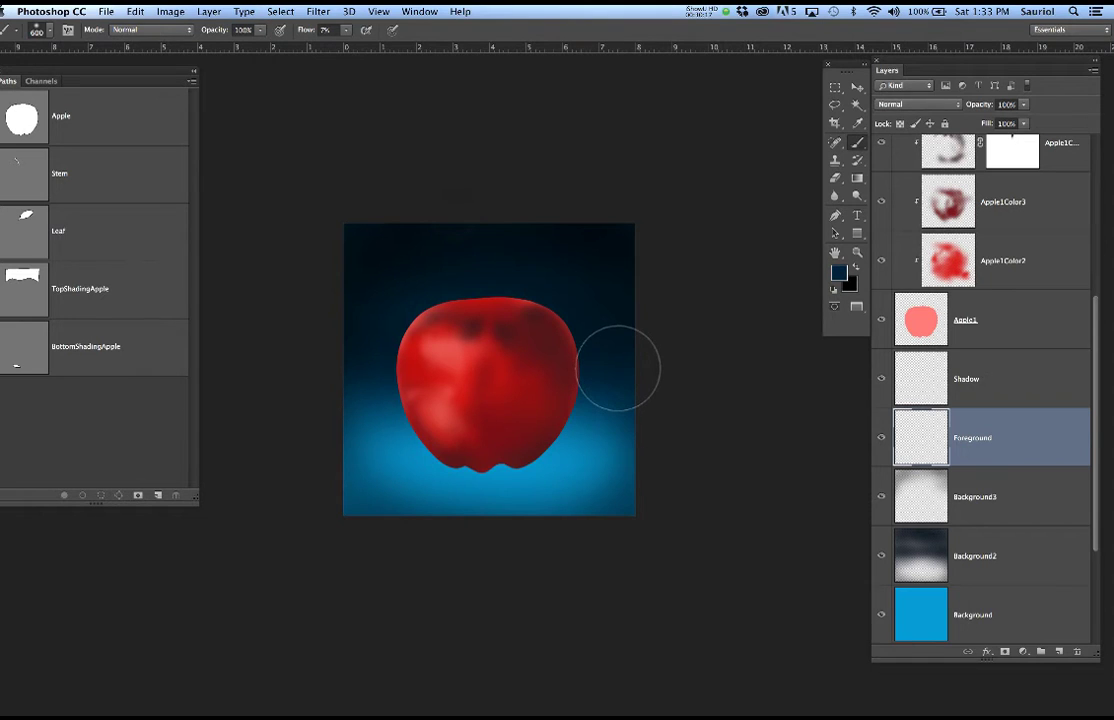
{"action": "key", "text": "b"}
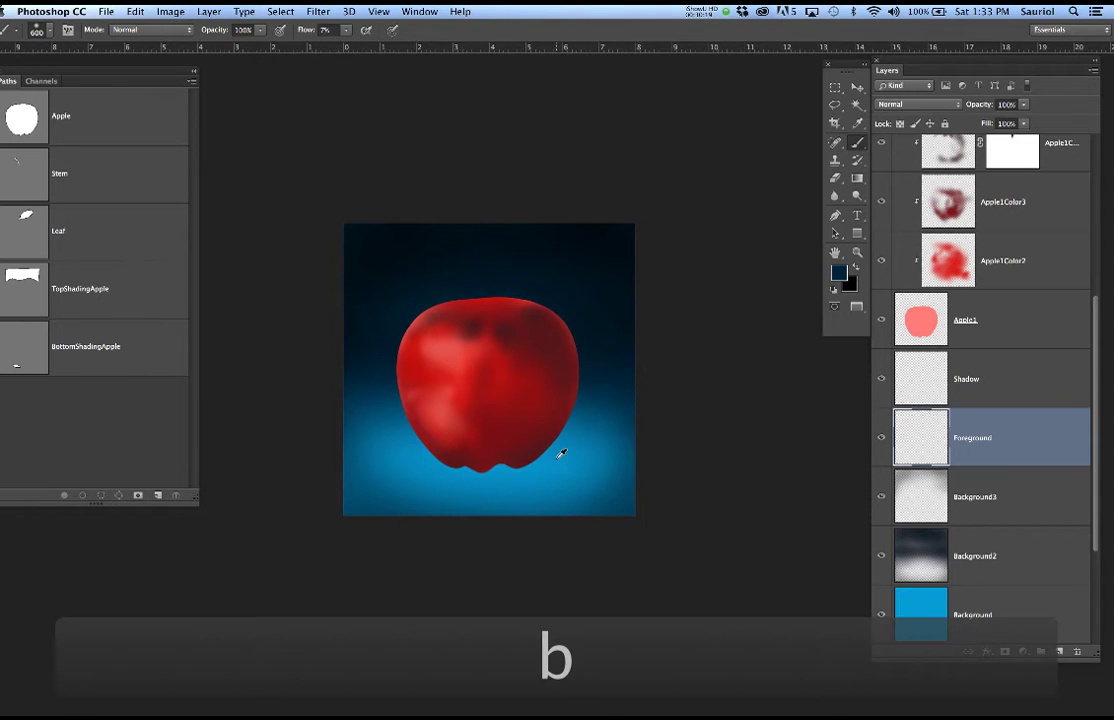
{"action": "left_click_drag", "start_coordinate": [882, 452], "coordinate": [883, 577]}
{"action": "left_click", "coordinate": [598, 432], "text": "alt"}
{"action": "left_click", "coordinate": [881, 437]}
{"action": "left_click_drag", "start_coordinate": [888, 506], "coordinate": [883, 560]}
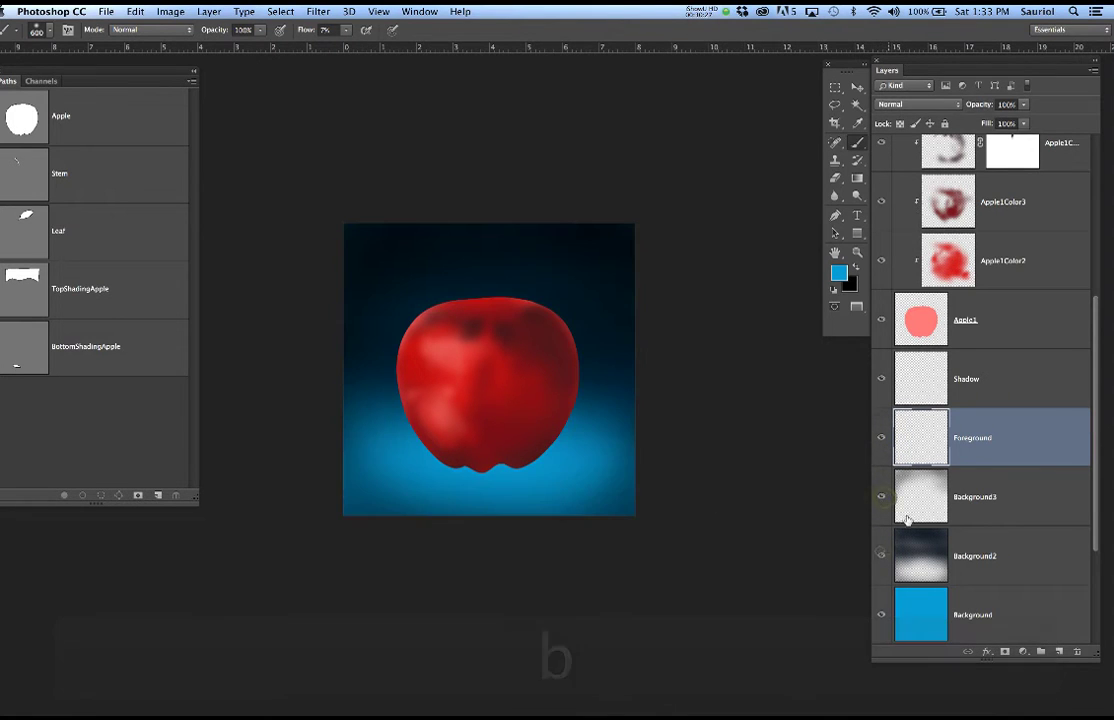
Paint soft blue across the floor beneath the apple on the Foreground layer with a 400-pixel brush.
{"action": "scroll", "coordinate": [446, 376], "scroll_direction": "up", "scroll_amount": 4}
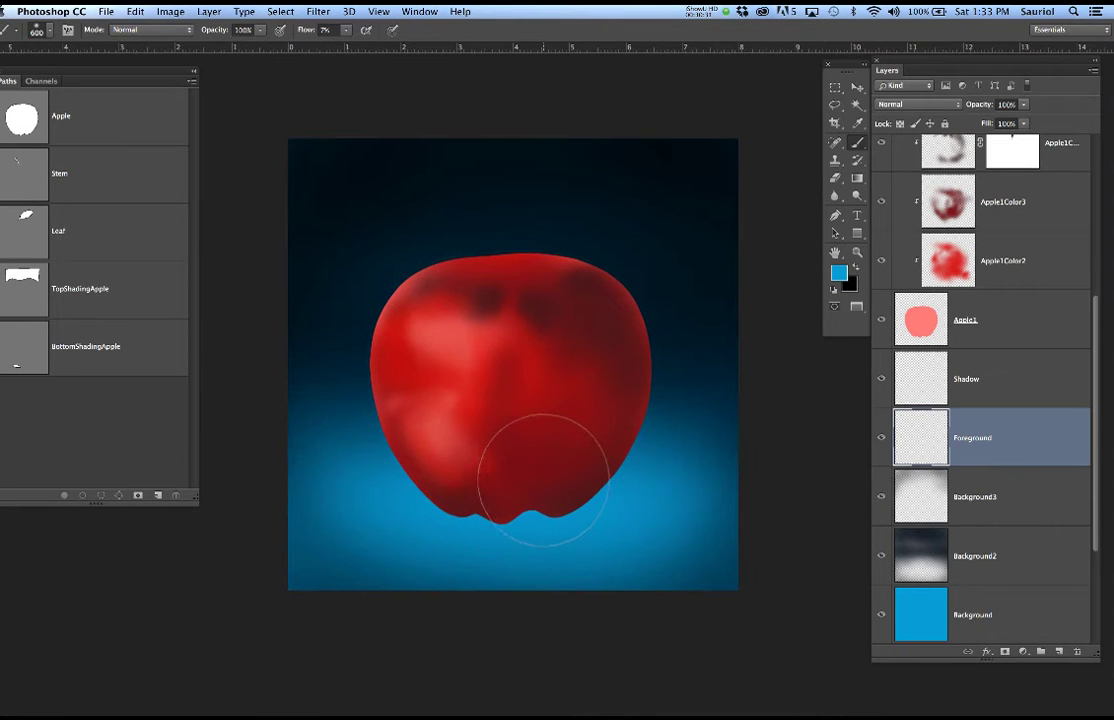
{"action": "key", "text": "bracketleft"}
{"action": "key", "text": "bracketleft"}
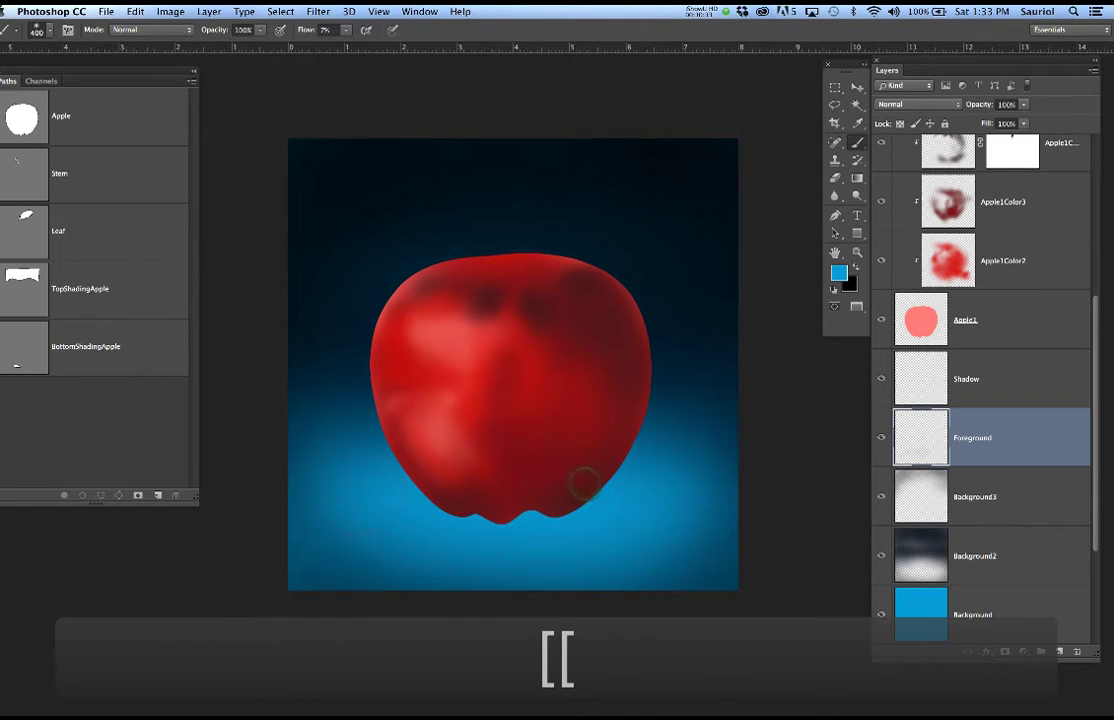
{"action": "left_click_drag", "start_coordinate": [381, 492], "coordinate": [512, 493]}
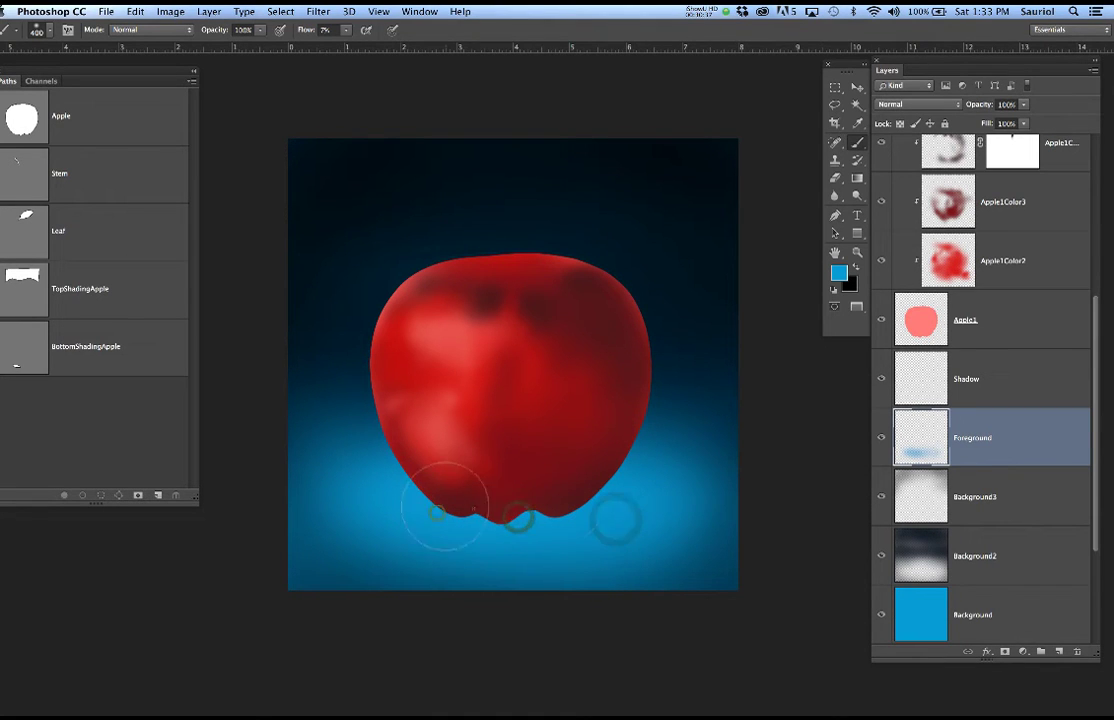
Select the Shadow layer and turn on the visibility of the PaintGuide layer.
{"action": "left_click", "coordinate": [981, 386]}
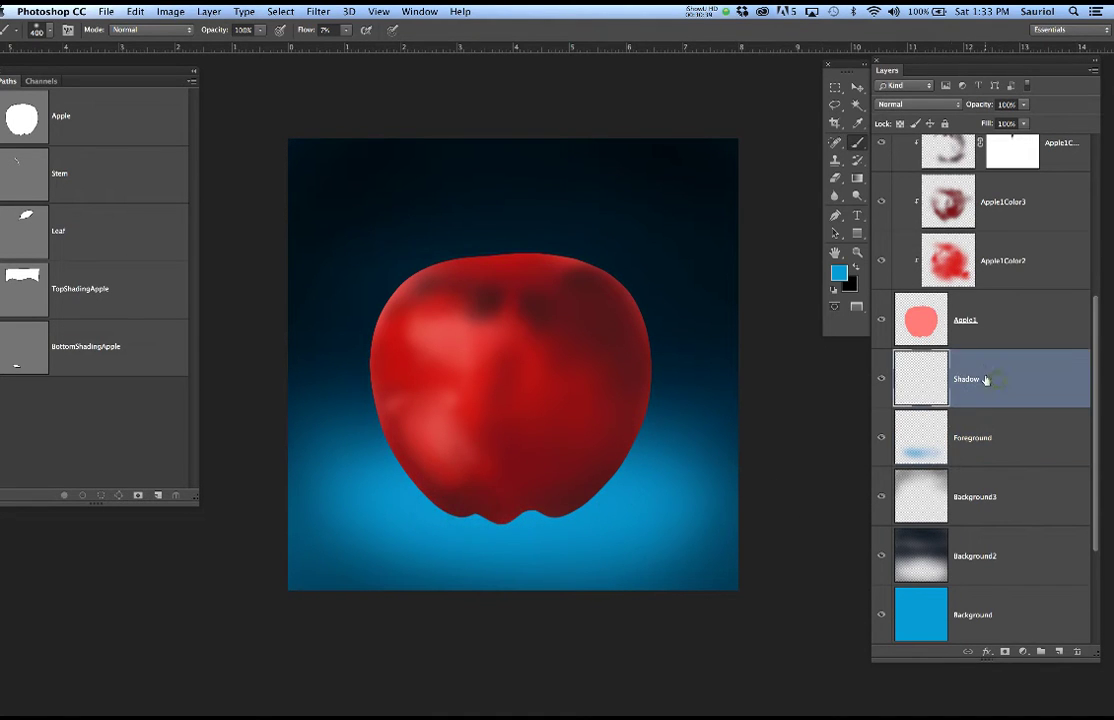
{"action": "scroll", "coordinate": [937, 240], "scroll_direction": "up", "scroll_amount": 5}
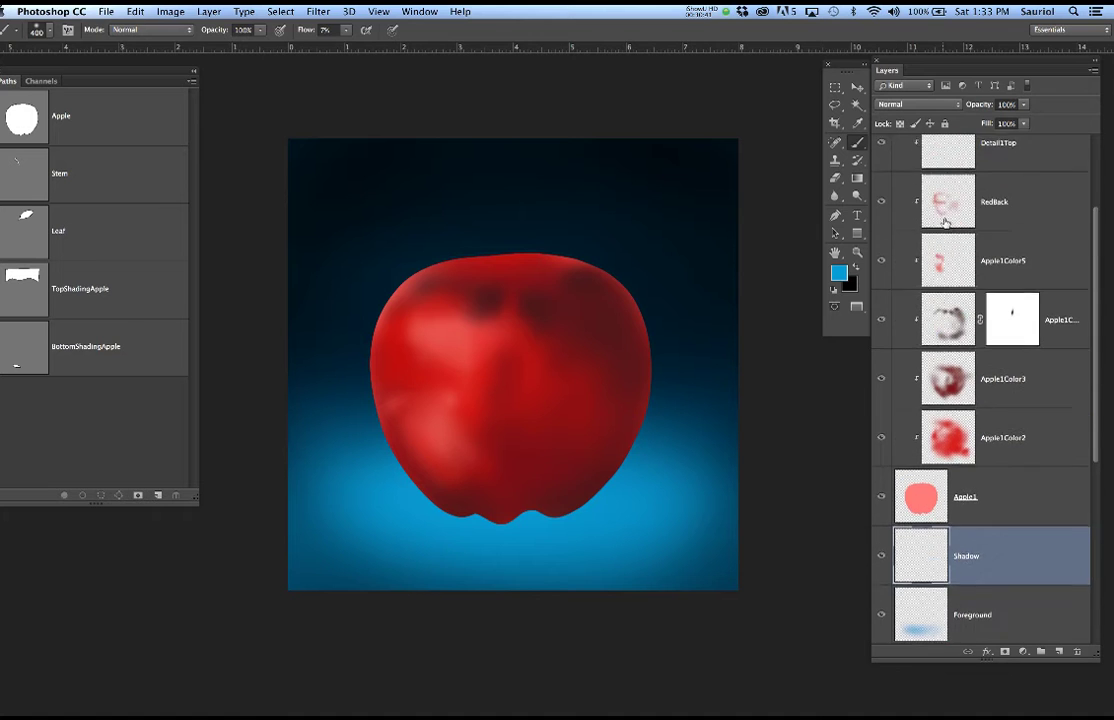
{"action": "left_click", "coordinate": [881, 224]}
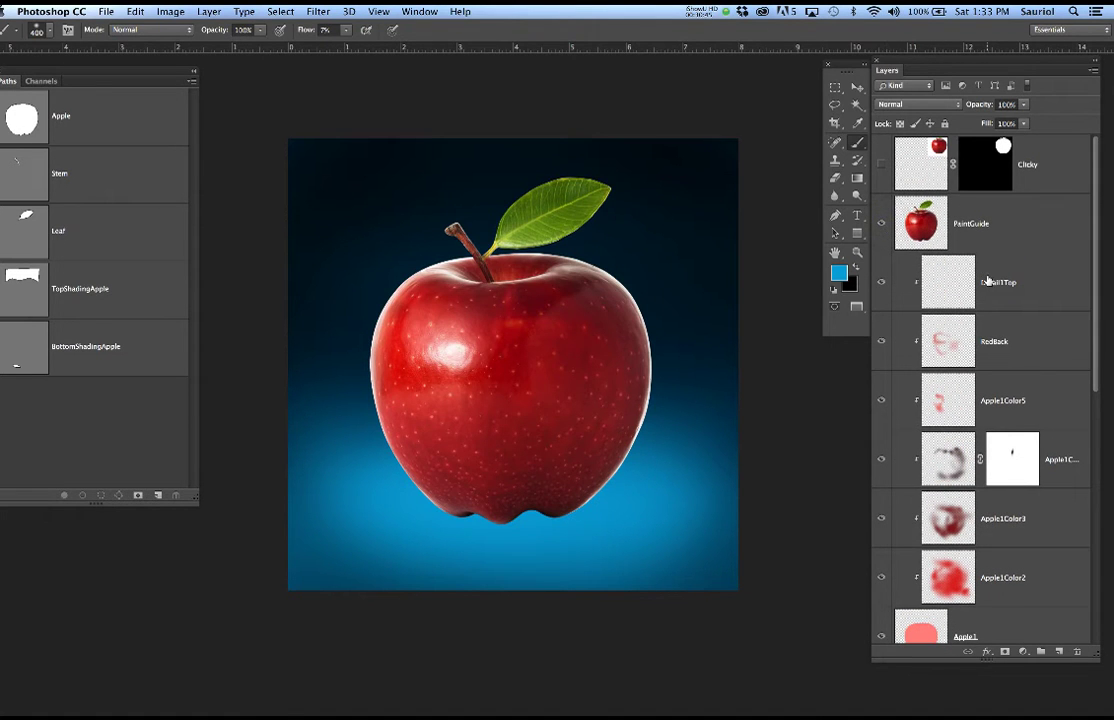
Duplicate the AppleReference layer and move the copy directly below the PaintGuide layer.
{"action": "scroll", "coordinate": [988, 283], "scroll_direction": "down", "scroll_amount": 5}
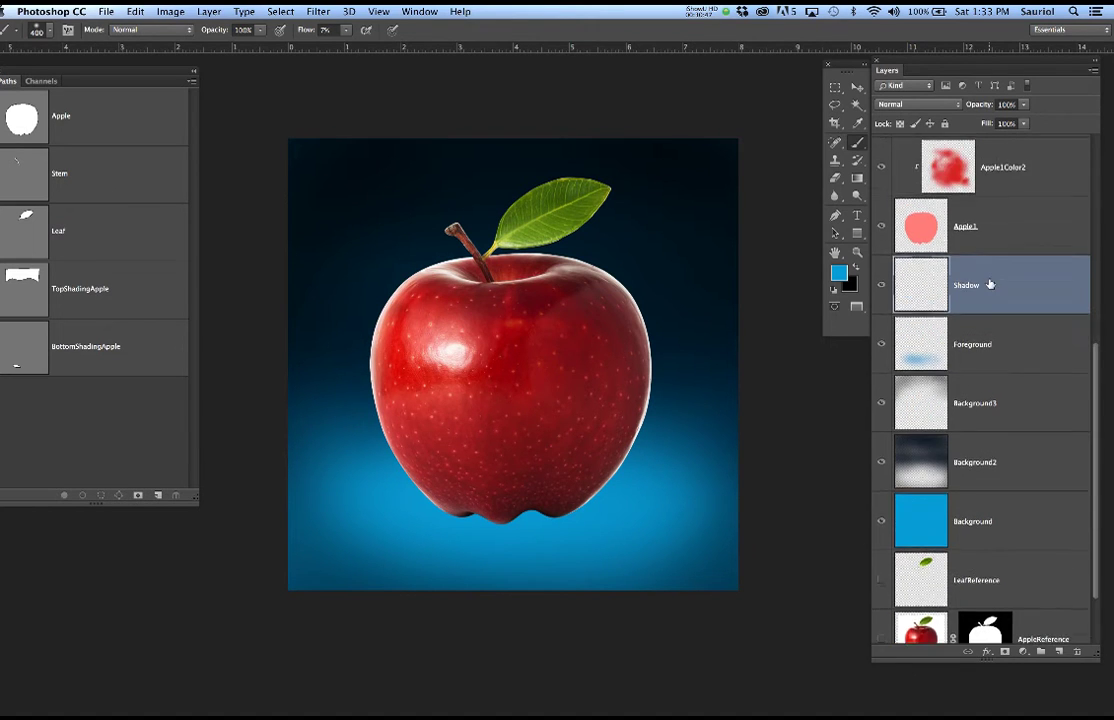
{"action": "scroll", "coordinate": [990, 285], "scroll_direction": "down", "scroll_amount": 2}
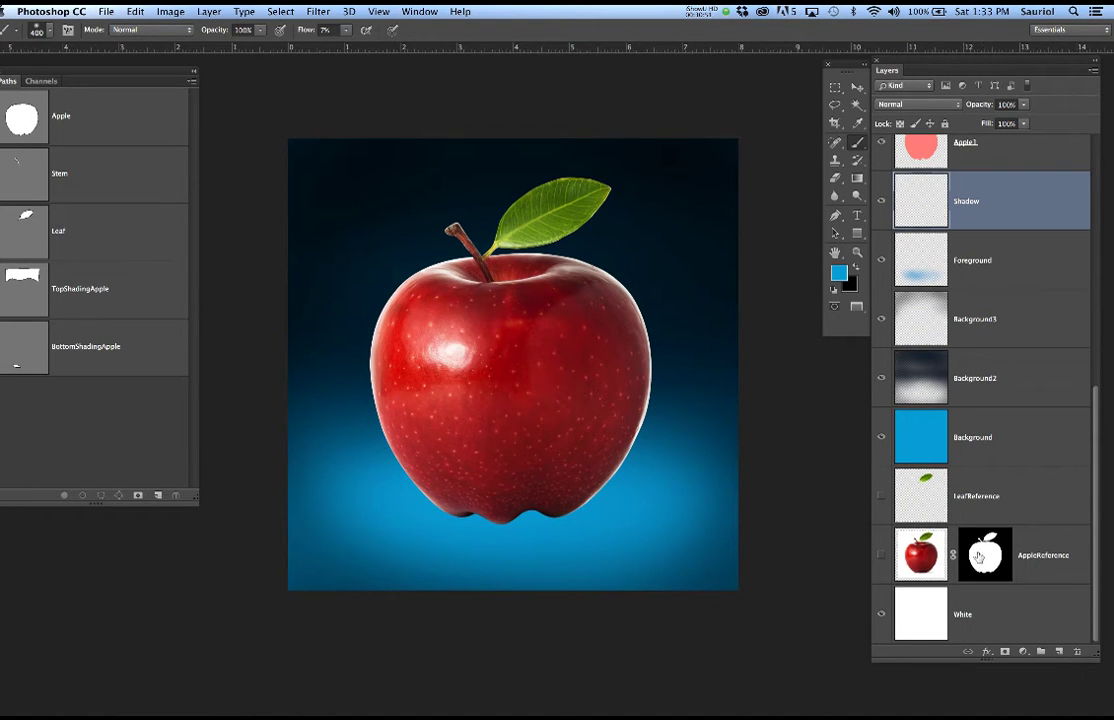
{"action": "scroll", "coordinate": [1015, 552], "scroll_direction": "up", "scroll_amount": 8}
{"action": "scroll", "coordinate": [1012, 530], "scroll_direction": "down", "scroll_amount": 8}
{"action": "scroll", "coordinate": [1013, 550], "scroll_direction": "down", "scroll_amount": 1}
{"action": "left_click_drag", "start_coordinate": [1047, 571], "coordinate": [1062, 647]}
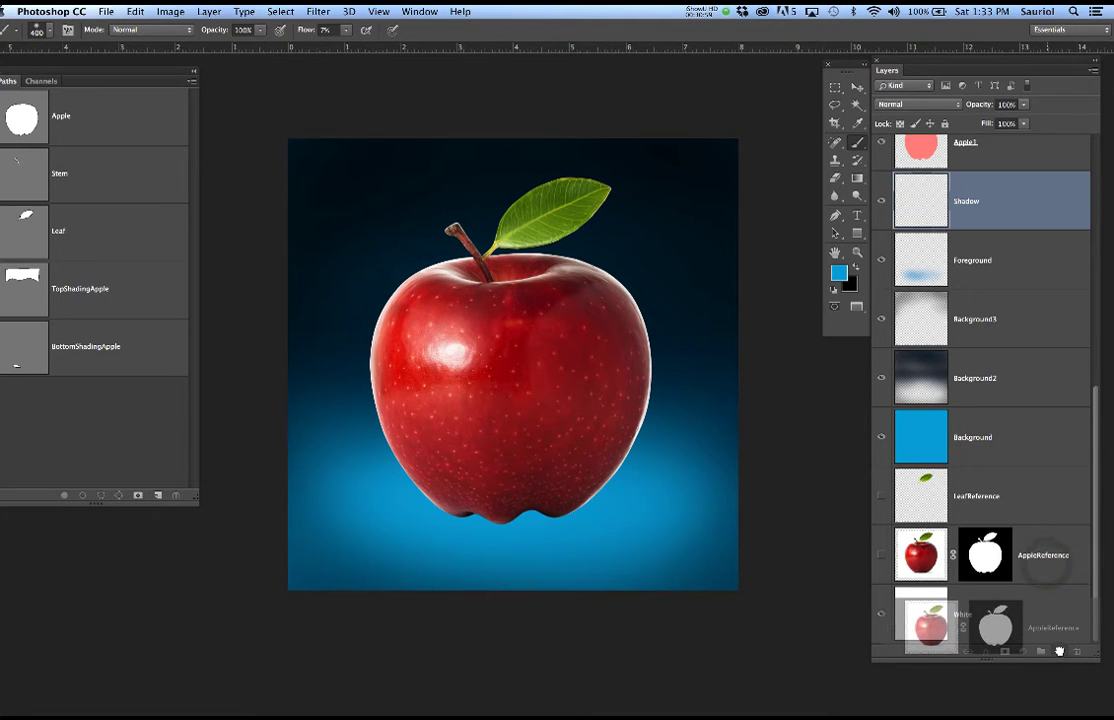
{"action": "left_click_drag", "start_coordinate": [1059, 651], "coordinate": [1059, 651]}
{"action": "left_click_drag", "start_coordinate": [1043, 555], "coordinate": [1042, 195]}
{"action": "scroll", "coordinate": [1044, 303], "scroll_direction": "up", "scroll_amount": 5}
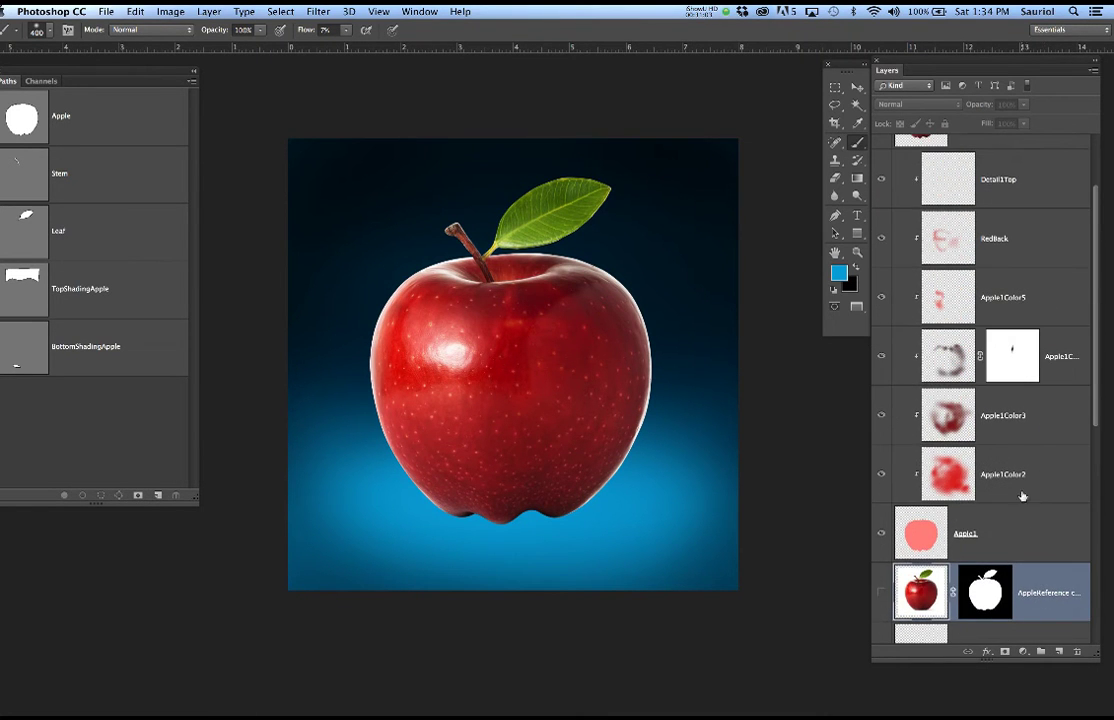
{"action": "mouse_move", "coordinate": [1032, 582]}
{"action": "left_mouse_down"}
{"action": "mouse_move", "coordinate": [1030, 178]}
{"action": "mouse_move", "coordinate": [1038, 256]}
{"action": "mouse_move", "coordinate": [1028, 285]}
{"action": "left_mouse_up"}
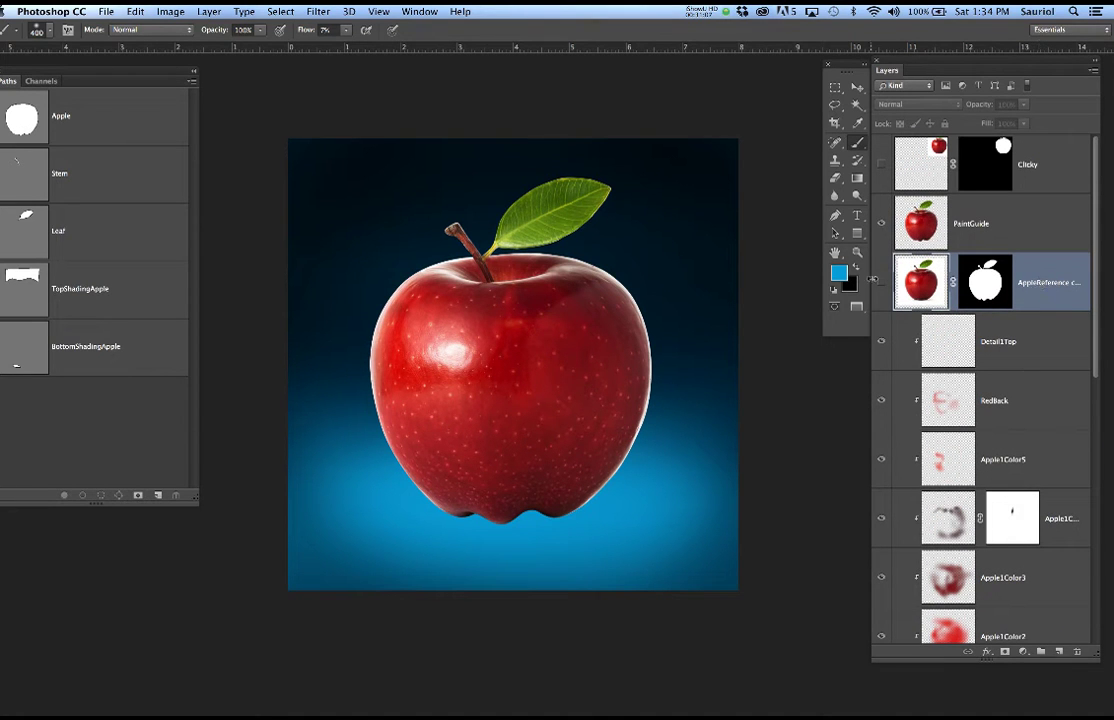
Show the AppleReference copy with its layer mask disabled, exposing the photo's shadow under the apple.
{"action": "right_click", "coordinate": [980, 283]}
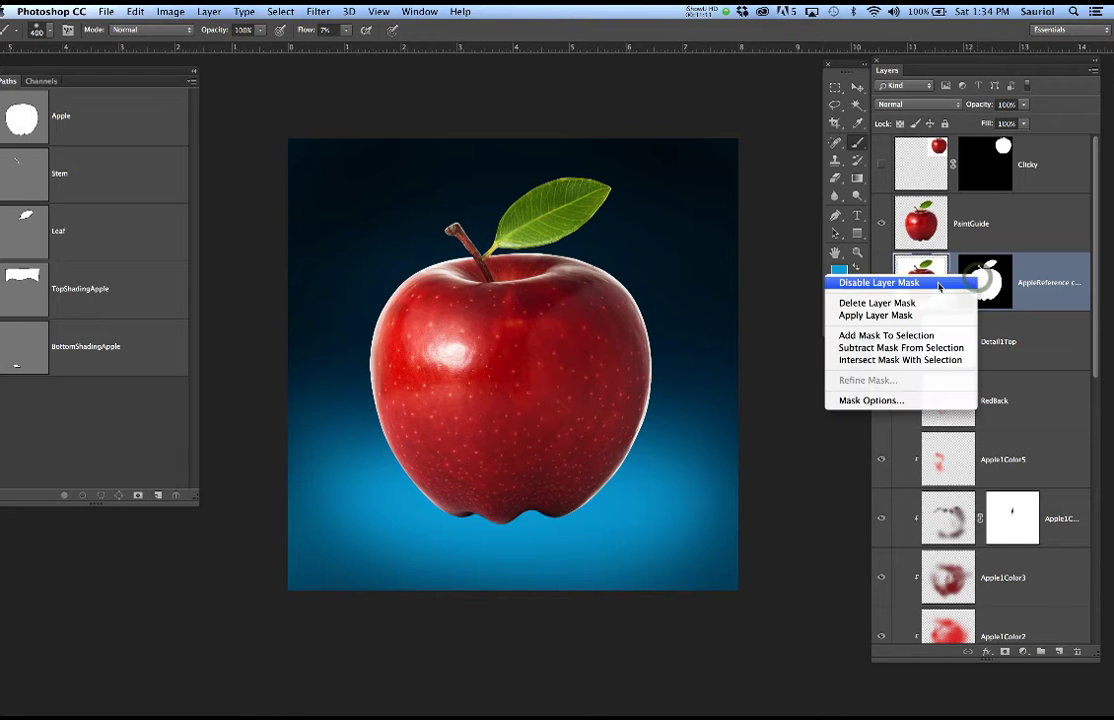
{"action": "left_click", "coordinate": [855, 285]}
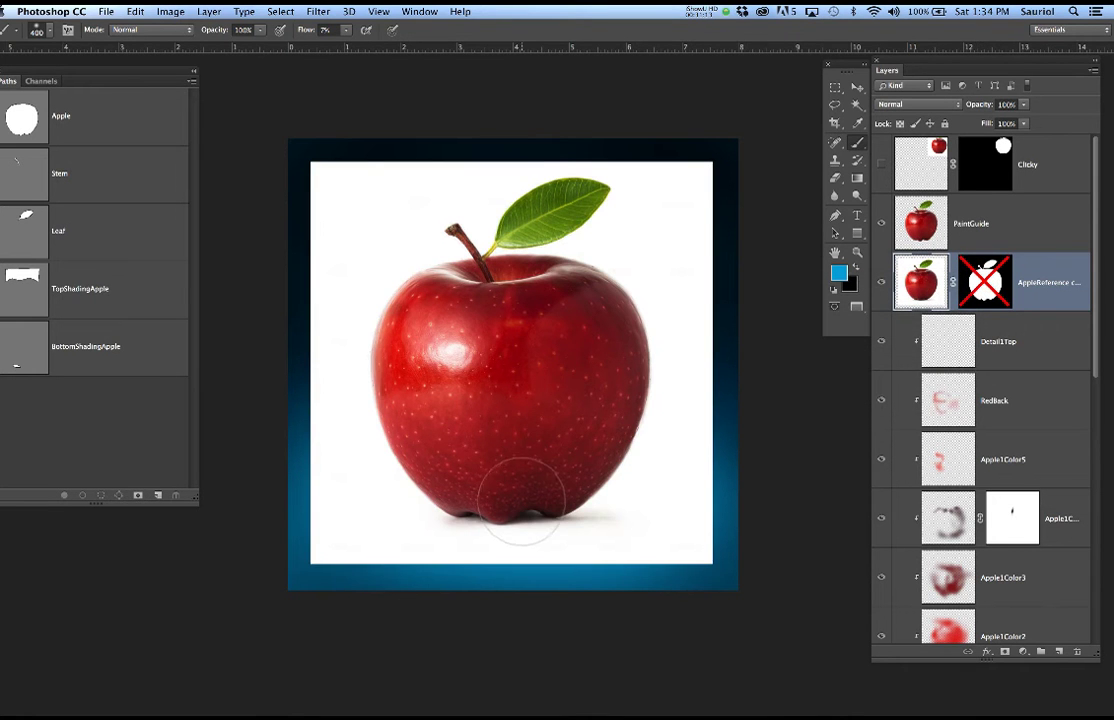
{"action": "scroll", "coordinate": [527, 497], "scroll_direction": "up", "scroll_amount": 5}
{"action": "scroll", "coordinate": [530, 497], "scroll_direction": "down", "scroll_amount": 1}
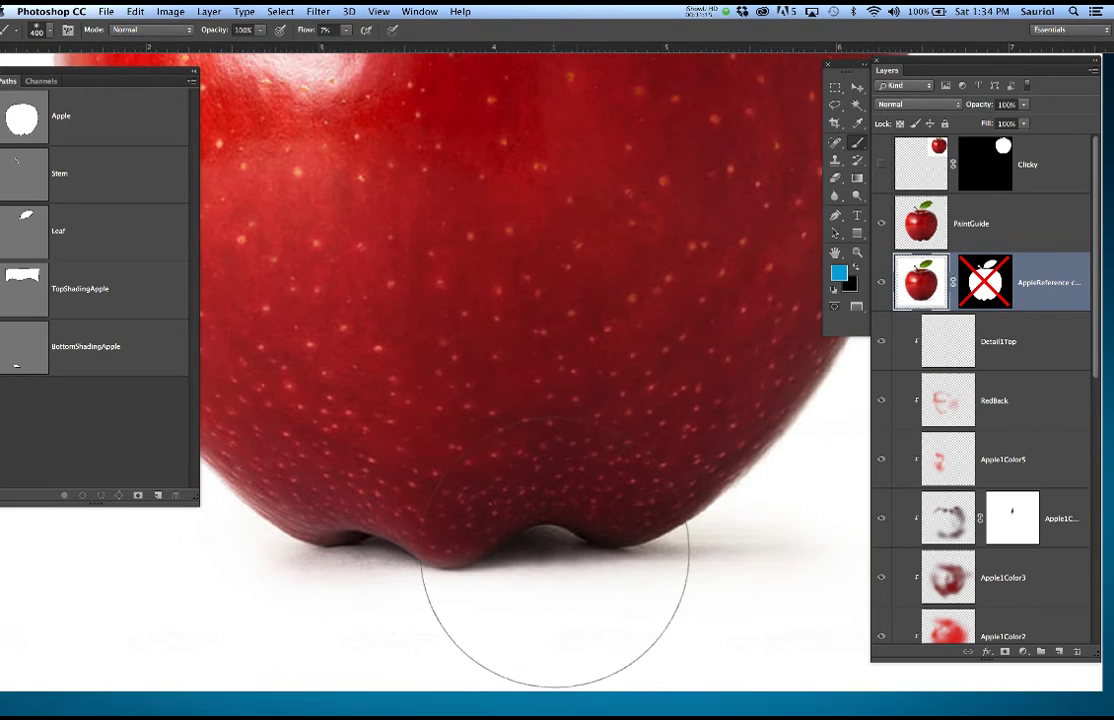
Reduce the brush size to 80 pixels.
{"action": "key", "text": "bracketleft"}
{"action": "key", "text": "bracketleft"}
{"action": "key", "text": "bracketleft"}
{"action": "key", "text": "bracketleft"}
{"action": "key", "text": "bracketleft"}
{"action": "key", "text": "bracketleft"}
{"action": "key", "text": "bracketleft"}
{"action": "key", "text": "bracketleft"}
{"action": "key", "text": "bracketleft"}
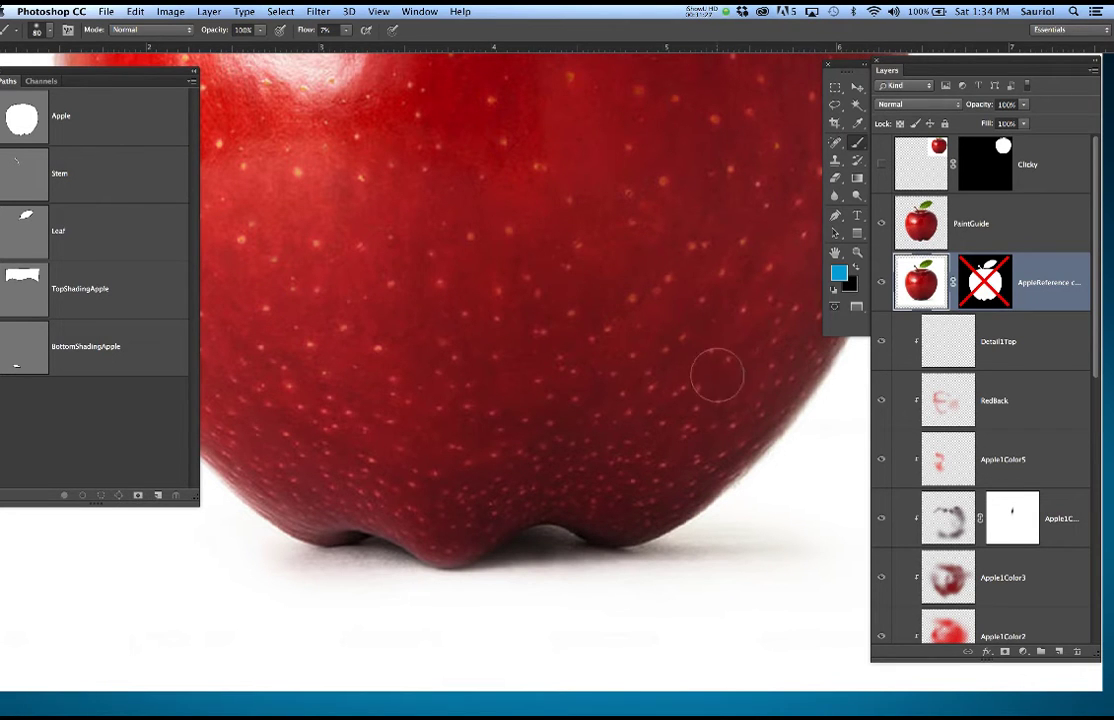
Hide the AppleReference copy and sample the dark navy from the backdrop beside the apple as the foreground color.
{"action": "left_click", "coordinate": [879, 282]}
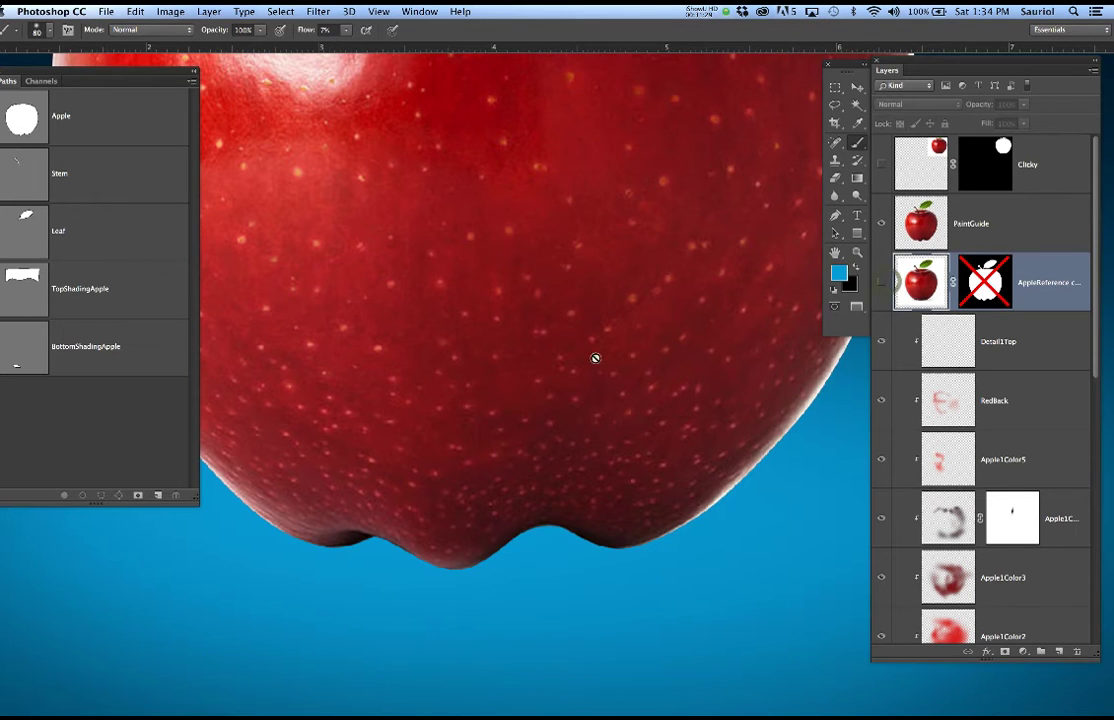
{"action": "scroll", "coordinate": [569, 363], "scroll_direction": "down", "scroll_amount": 3}
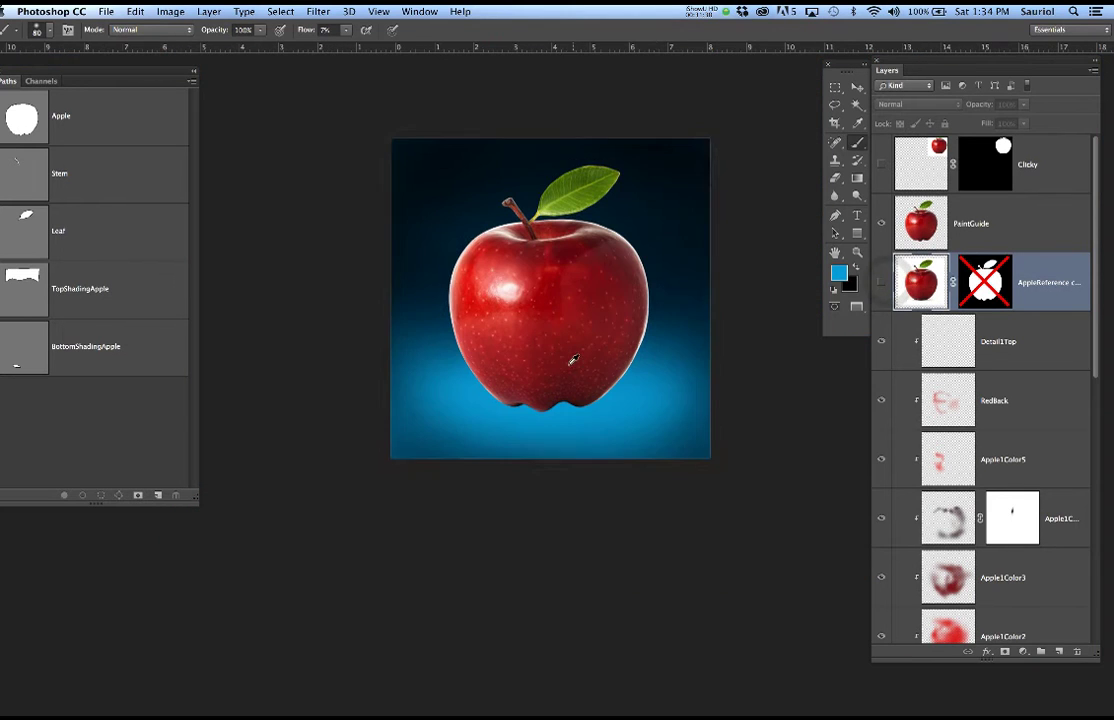
{"action": "left_click", "coordinate": [688, 229], "text": "alt"}
{"action": "scroll", "coordinate": [572, 414], "scroll_direction": "up", "scroll_amount": 3}
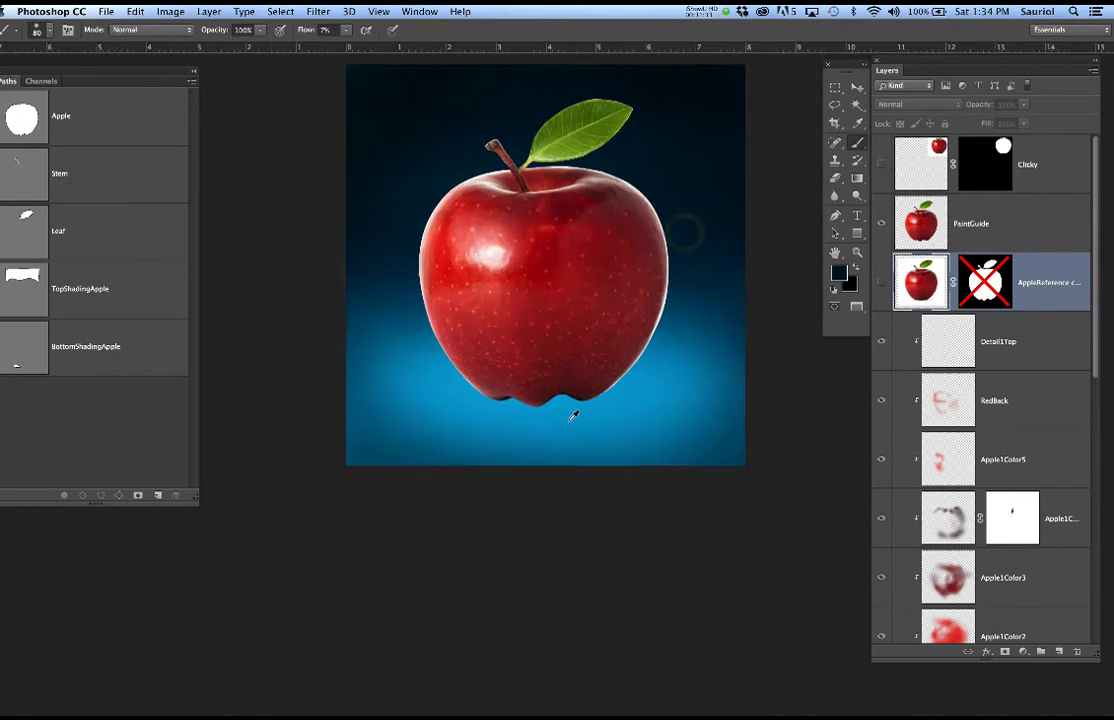
Show the AppleReference copy as a shadow guide and select the Shadow layer below the Apple1 layer.
{"action": "scroll", "coordinate": [573, 413], "scroll_direction": "up", "scroll_amount": 2}
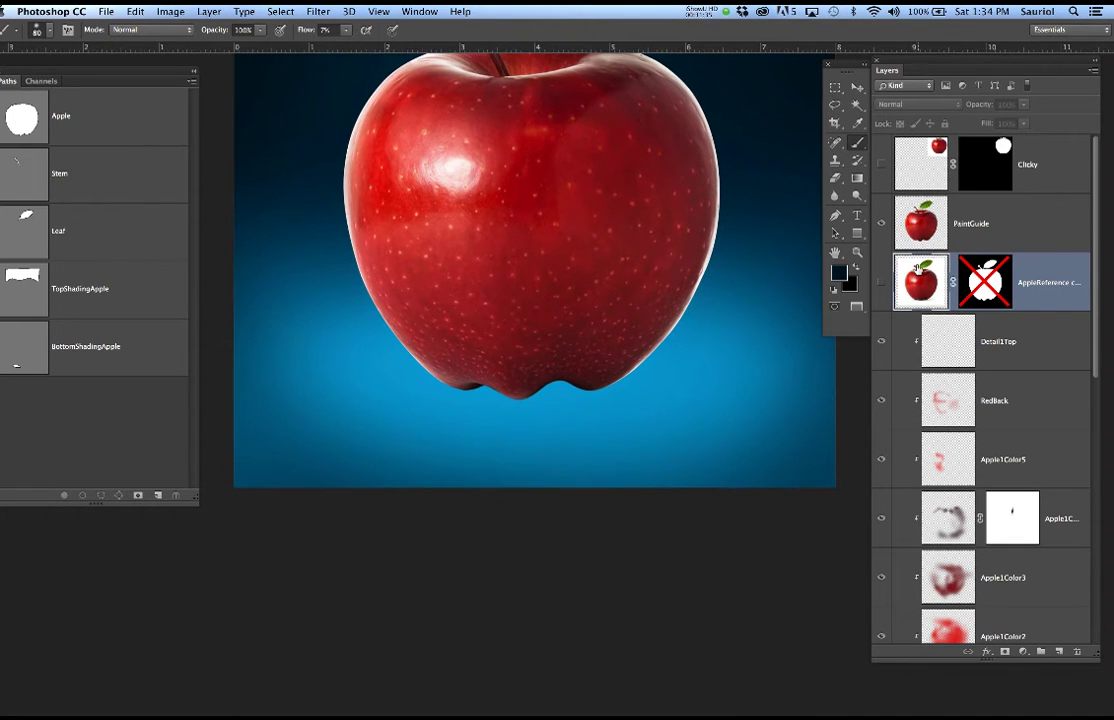
{"action": "left_click", "coordinate": [883, 283]}
{"action": "scroll", "coordinate": [945, 330], "scroll_direction": "down", "scroll_amount": 6}
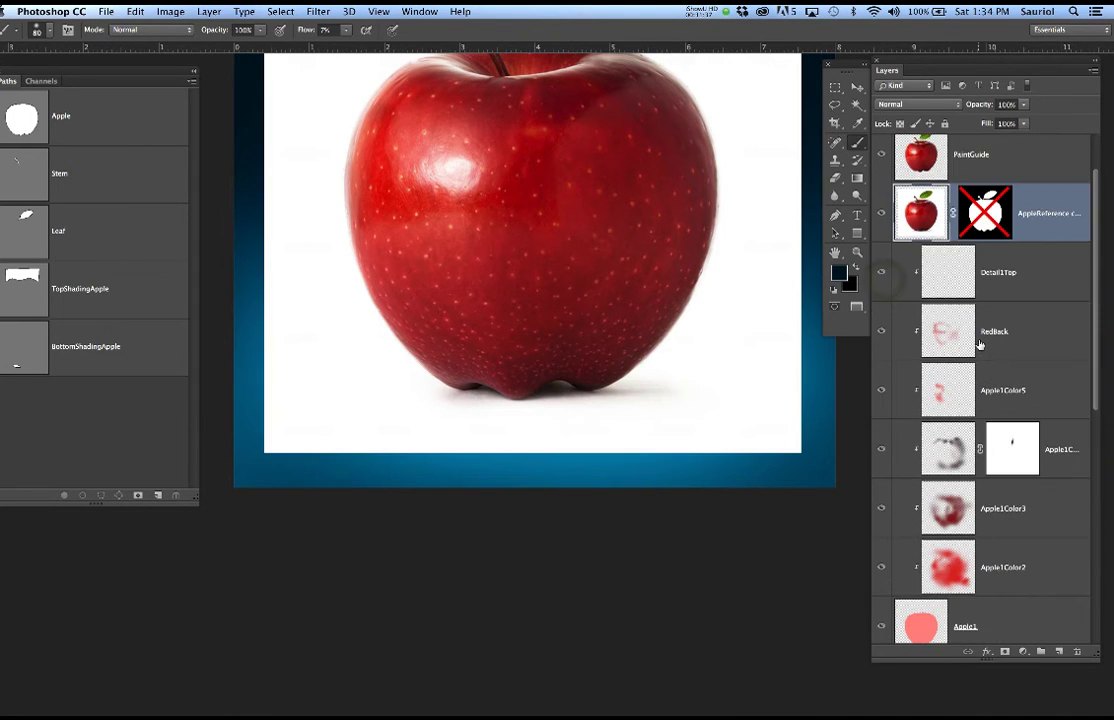
{"action": "left_click", "coordinate": [963, 435]}
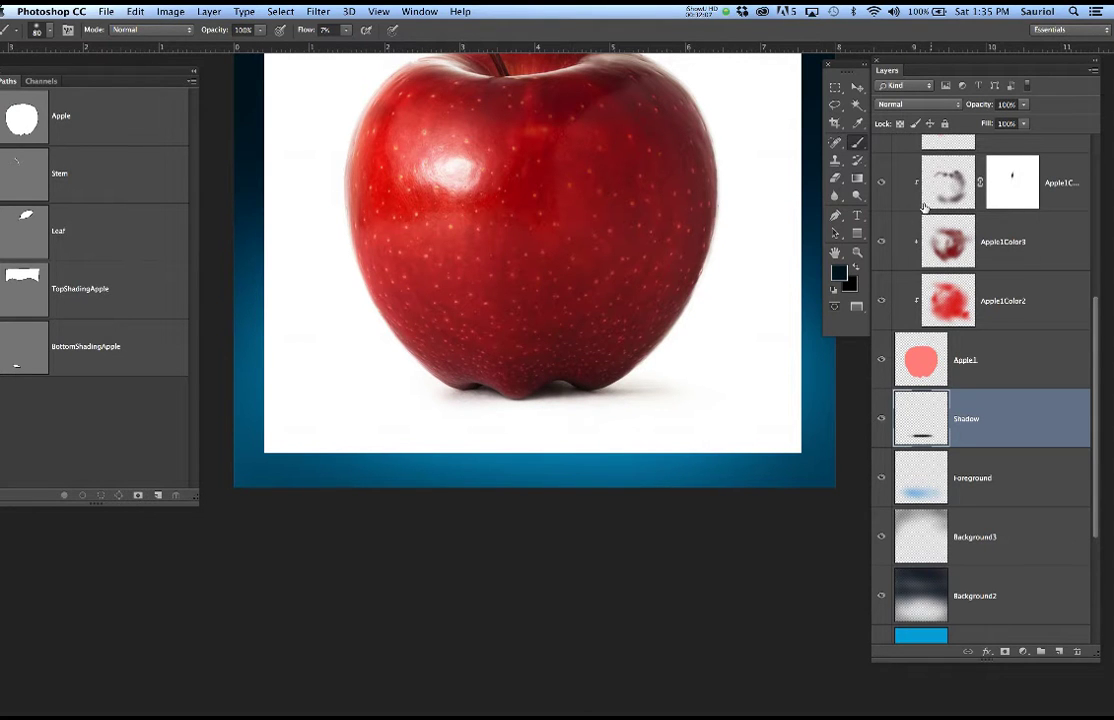
Hide the AppleReference copy, darken the shadow along the apple's base, and enlarge the brush to 100 pixels.
{"action": "scroll", "coordinate": [924, 265], "scroll_direction": "up", "scroll_amount": 6}
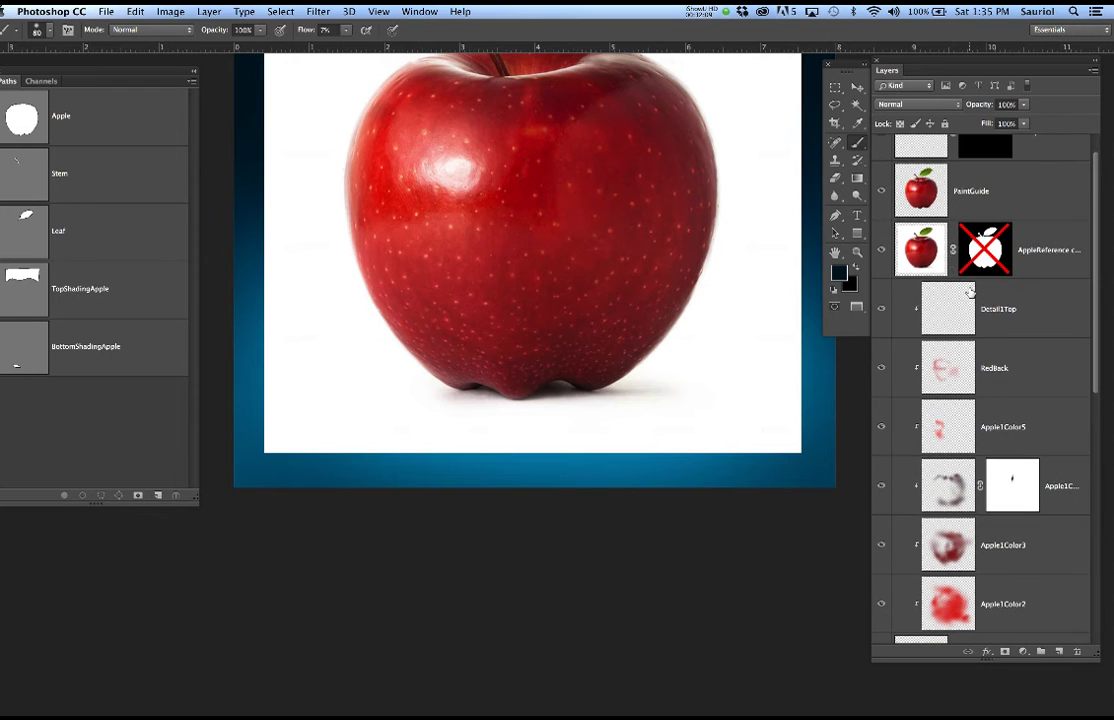
{"action": "left_click", "coordinate": [881, 250]}
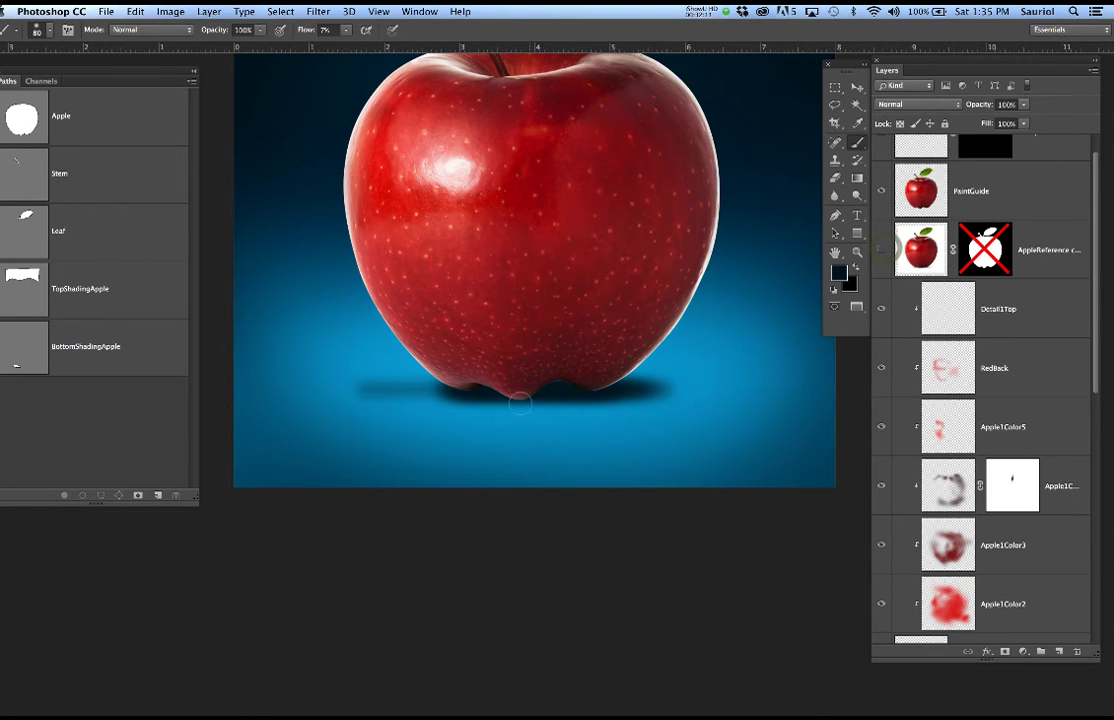
{"action": "mouse_move", "coordinate": [467, 391]}
{"action": "left_mouse_down"}
{"action": "mouse_move", "coordinate": [410, 391]}
{"action": "mouse_move", "coordinate": [645, 405]}
{"action": "mouse_move", "coordinate": [634, 399]}
{"action": "left_mouse_up"}
{"action": "key", "text": "bracketright"}
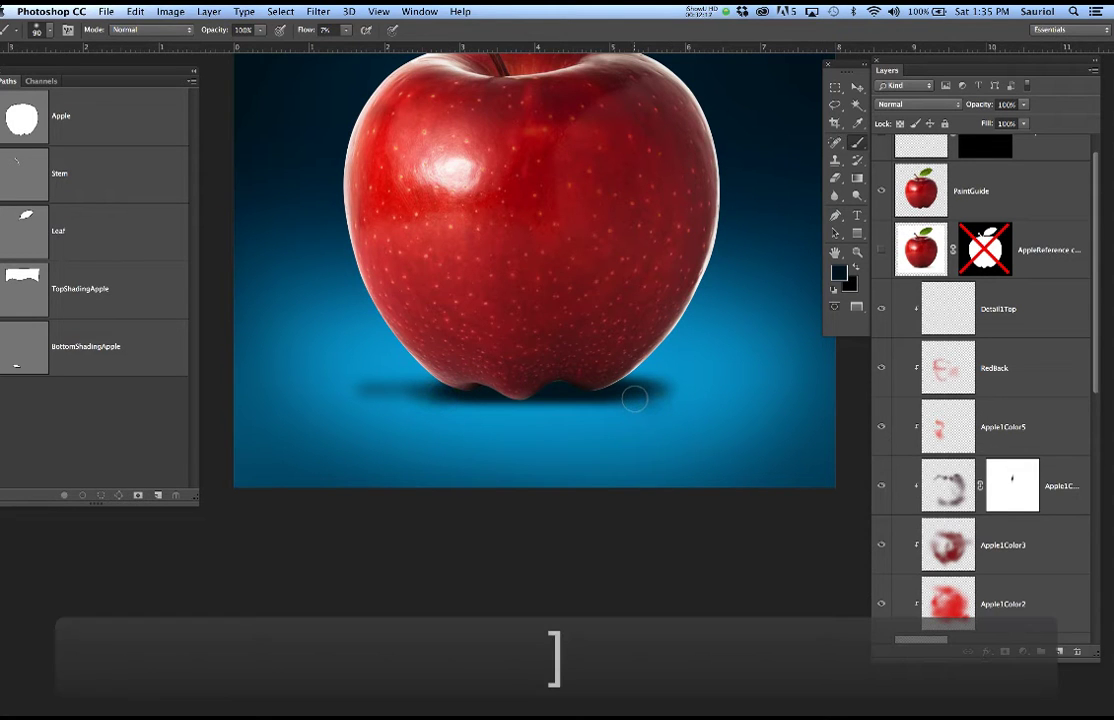
{"action": "key", "text": "bracketright"}
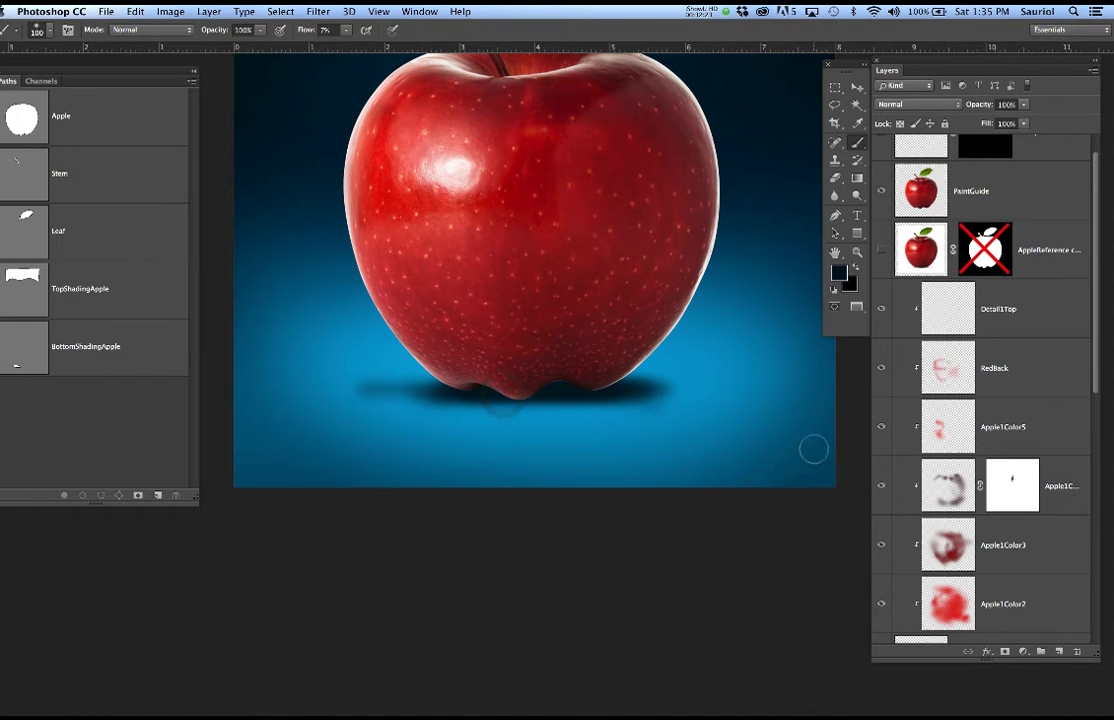
{"action": "key", "text": "super+d"}
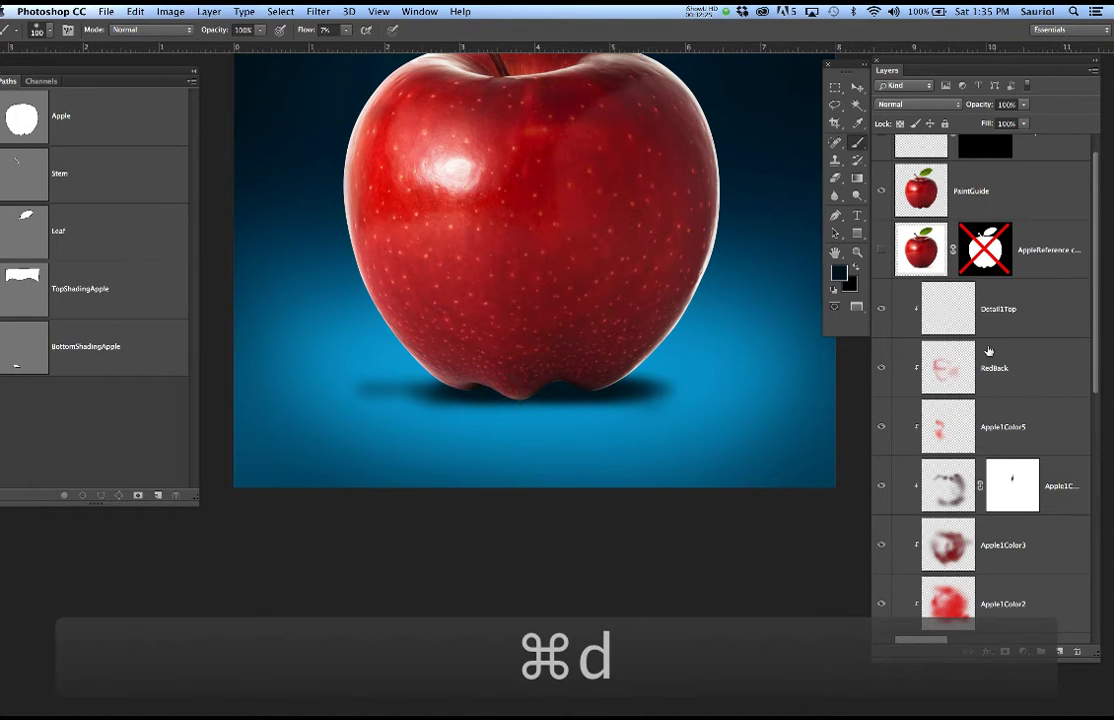
Add a layer mask to the Shadow layer.
{"action": "scroll", "coordinate": [977, 503], "scroll_direction": "down", "scroll_amount": 5}
{"action": "left_click", "coordinate": [970, 575]}
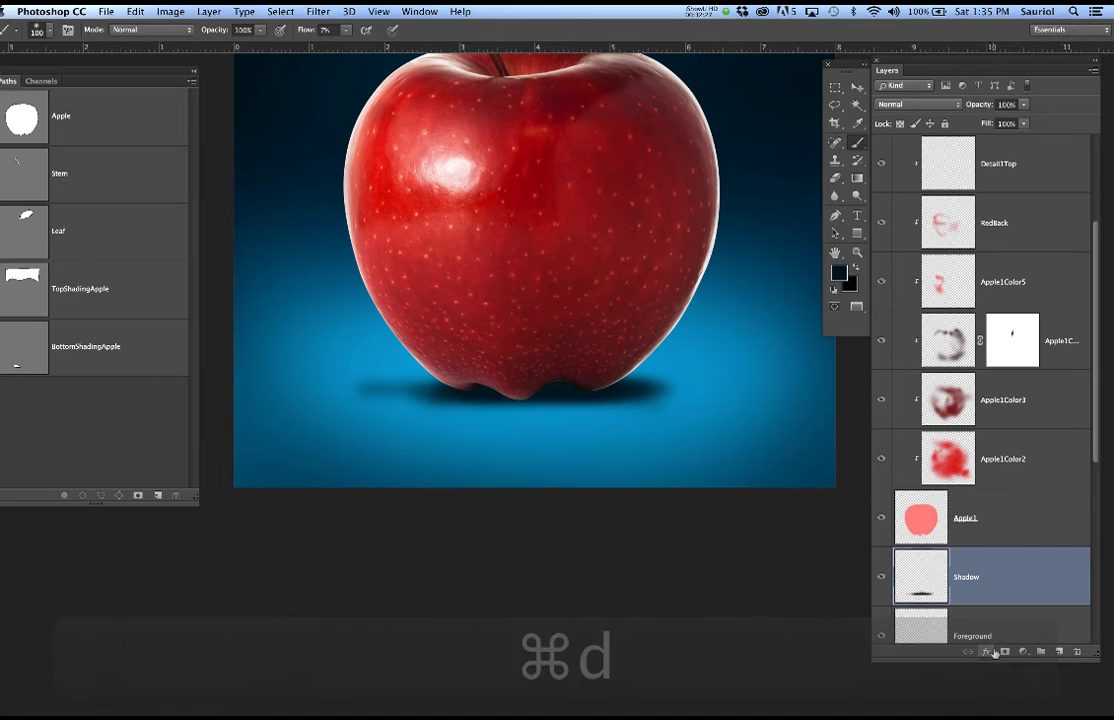
{"action": "left_click", "coordinate": [1005, 651]}
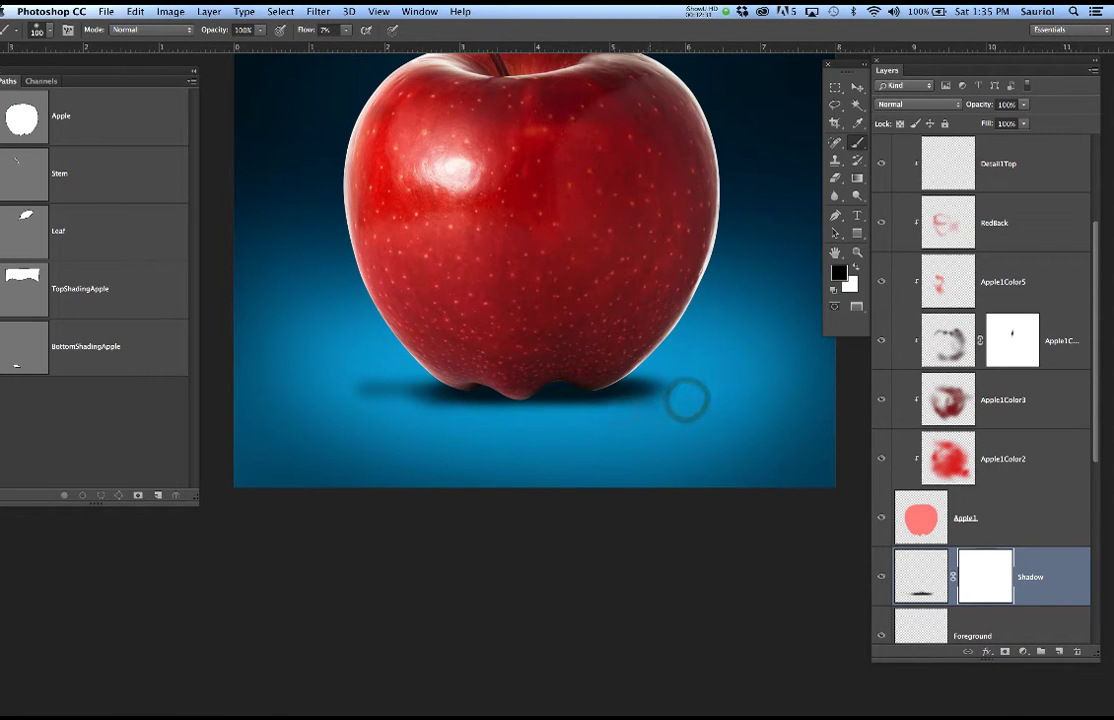
Fade the outer ends of the shadow by painting black on its mask with brushes of 175 and 80 pixels.
{"action": "key", "text": "bracketright"}
{"action": "key", "text": "bracketright"}
{"action": "key", "text": "bracketright"}
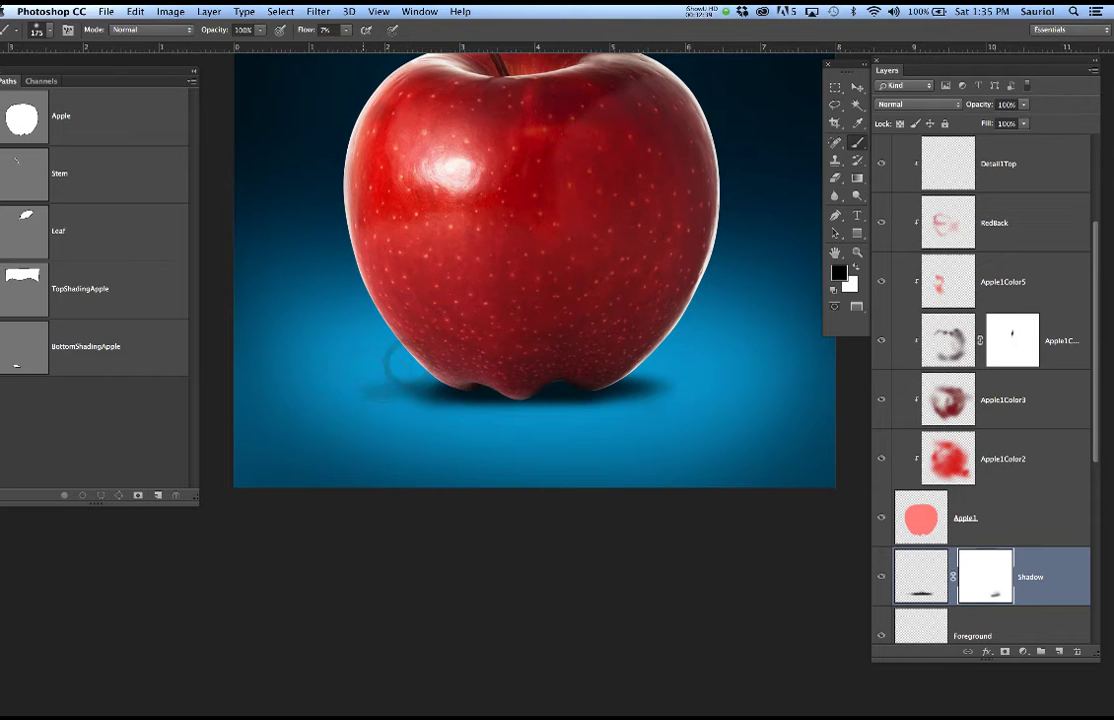
{"action": "key", "text": "bracketleft"}
{"action": "key", "text": "bracketleft"}
{"action": "key", "text": "bracketleft"}
{"action": "key", "text": "bracketleft"}
{"action": "key", "text": "bracketleft"}
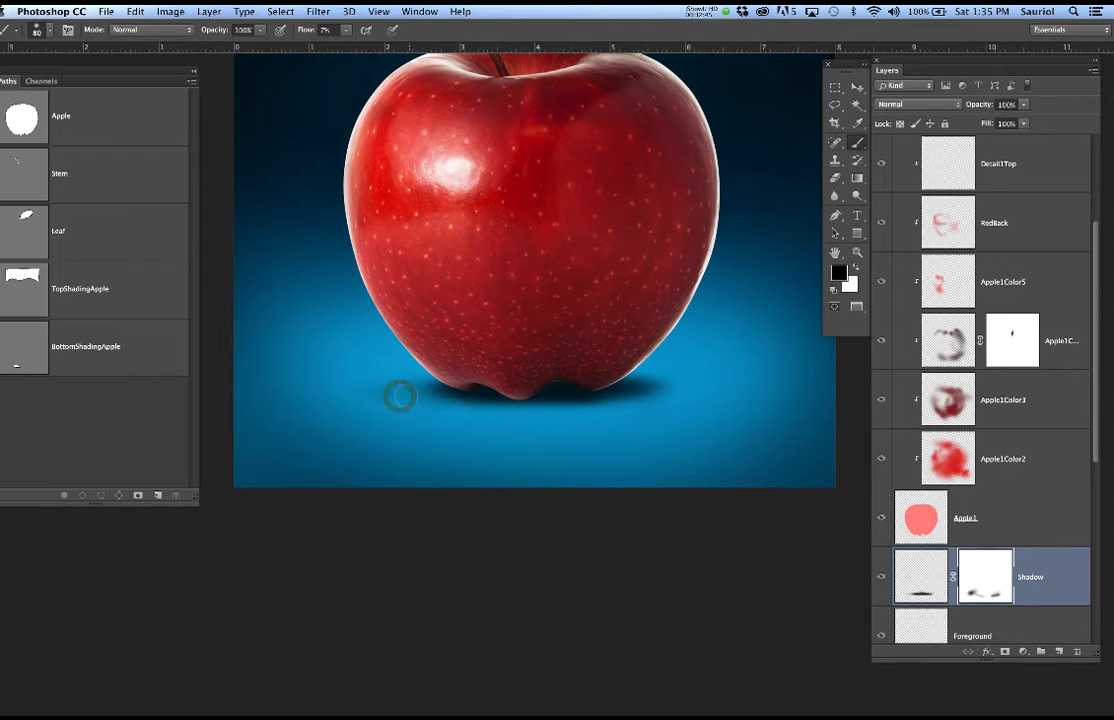
Soften the shadow's lower edge by painting black on the mask with a 175-pixel brush.
{"action": "key", "text": "bracketright"}
{"action": "key", "text": "bracketright"}
{"action": "key", "text": "bracketright"}
{"action": "key", "text": "bracketright"}
{"action": "key", "text": "bracketright"}
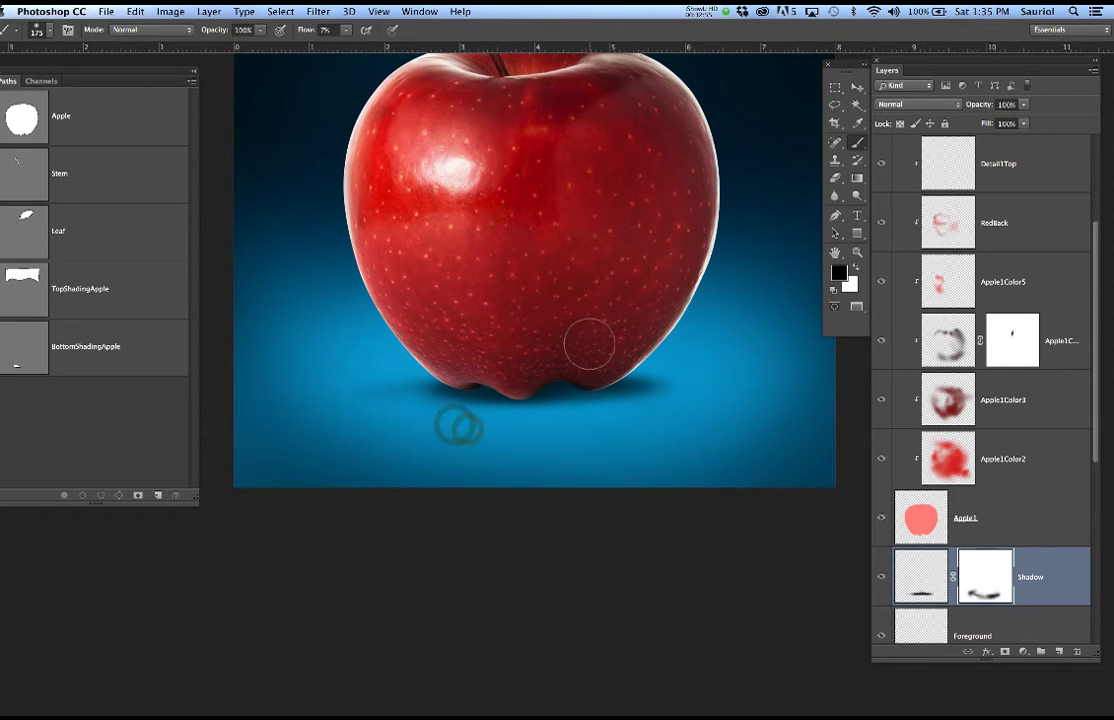
{"action": "scroll", "coordinate": [670, 350], "scroll_direction": "down", "scroll_amount": 3}
{"action": "scroll", "coordinate": [680, 355], "scroll_direction": "down", "scroll_amount": 1}
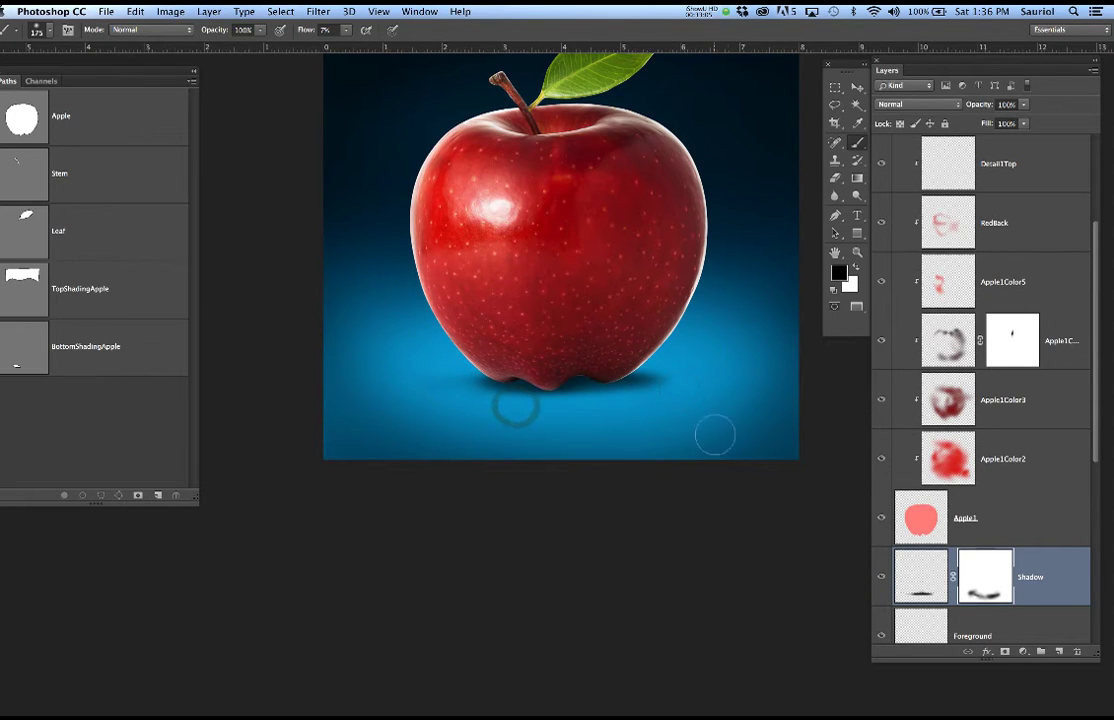
Target the Shadow layer's pixels and deepen the dark navy shadow beside the apple's base, reducing the brush to 90 pixels.
{"action": "left_click", "coordinate": [923, 583]}
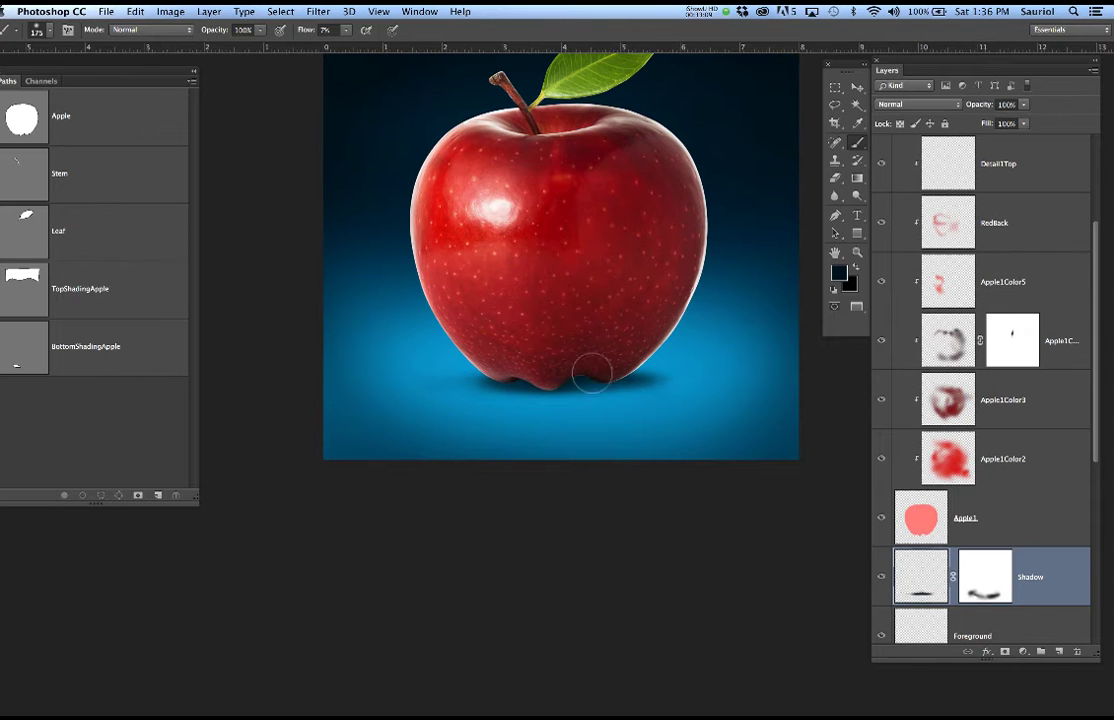
{"action": "scroll", "coordinate": [656, 404], "scroll_direction": "up", "scroll_amount": 5}
{"action": "scroll", "coordinate": [612, 314], "scroll_direction": "down", "scroll_amount": 1}
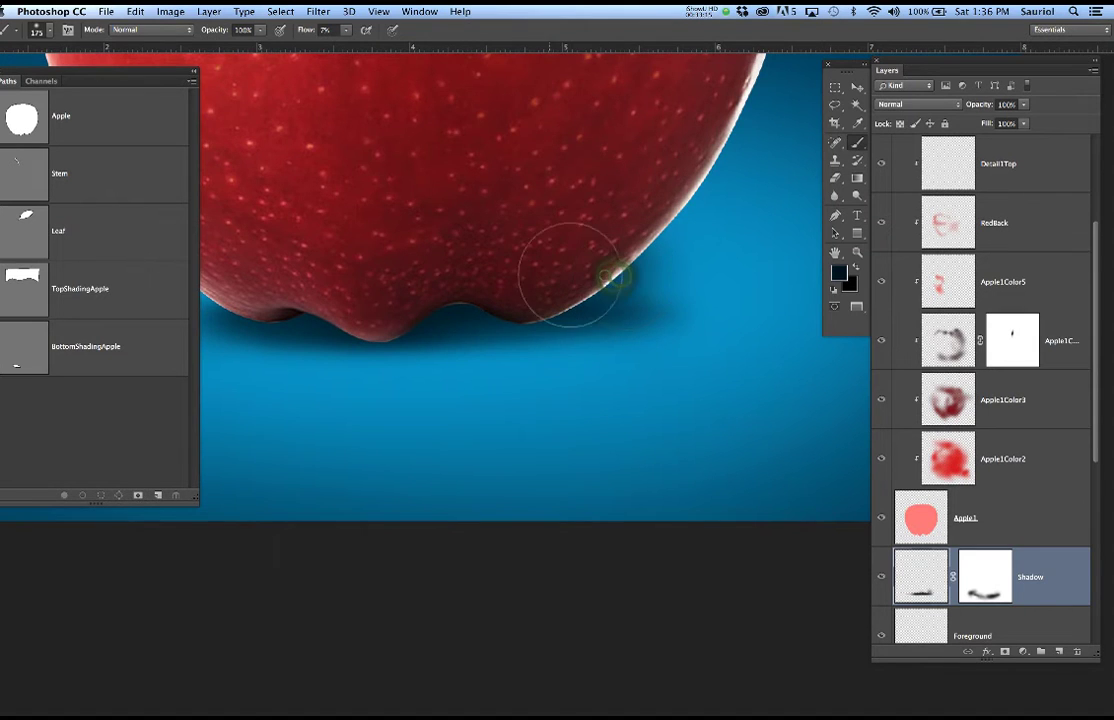
{"action": "scroll", "coordinate": [583, 279], "scroll_direction": "down", "scroll_amount": 2}
{"action": "key", "text": "bracketleft"}
{"action": "key", "text": "bracketleft"}
{"action": "key", "text": "bracketleft"}
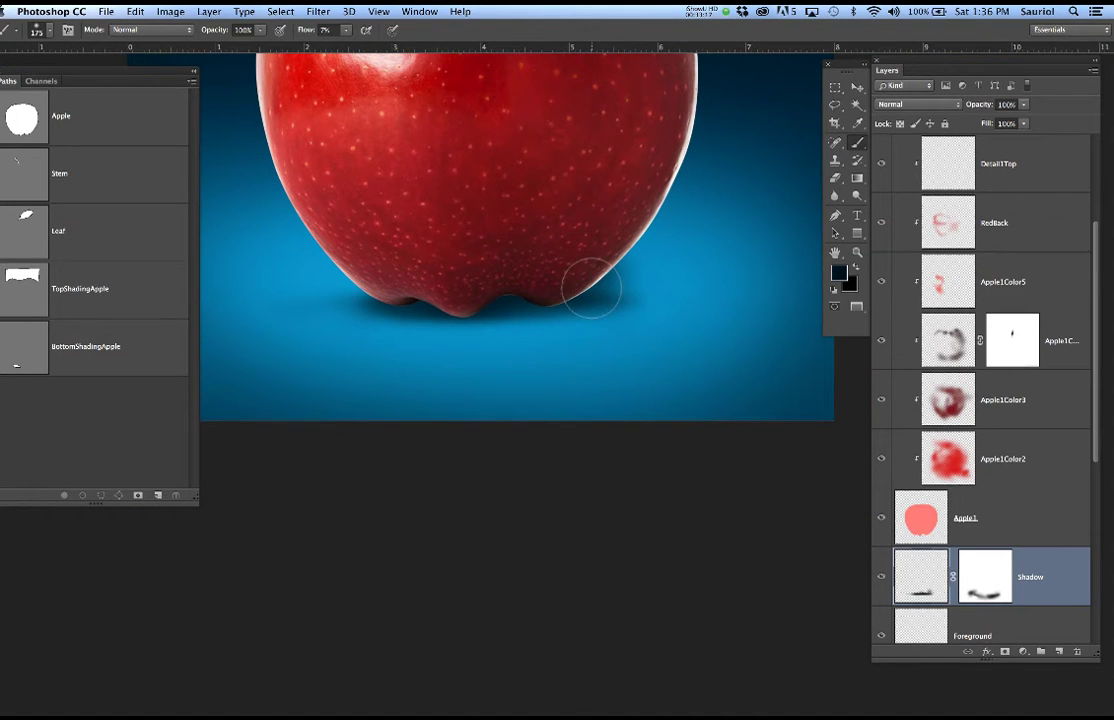
{"action": "key", "text": "bracketleft"}
{"action": "key", "text": "bracketleft"}
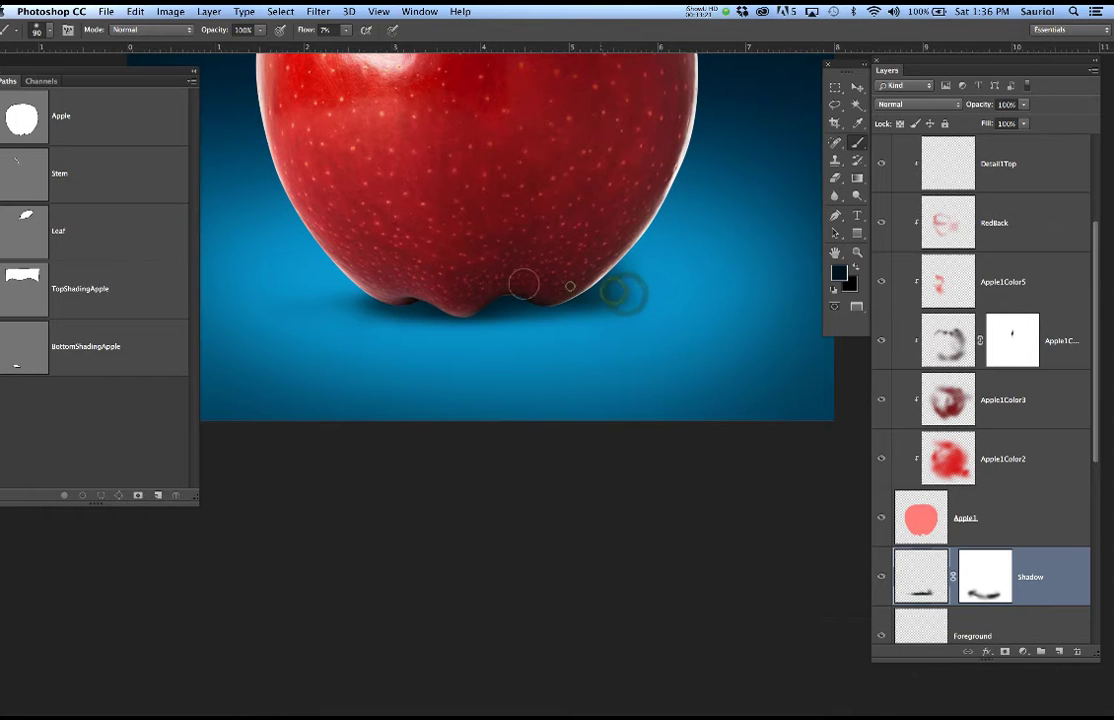
{"action": "left_click_drag", "start_coordinate": [331, 290], "coordinate": [410, 300]}
Blend the shadow beside the apple's lower right edge on the Shadow layer mask and save the document.
{"action": "left_click", "coordinate": [985, 577]}
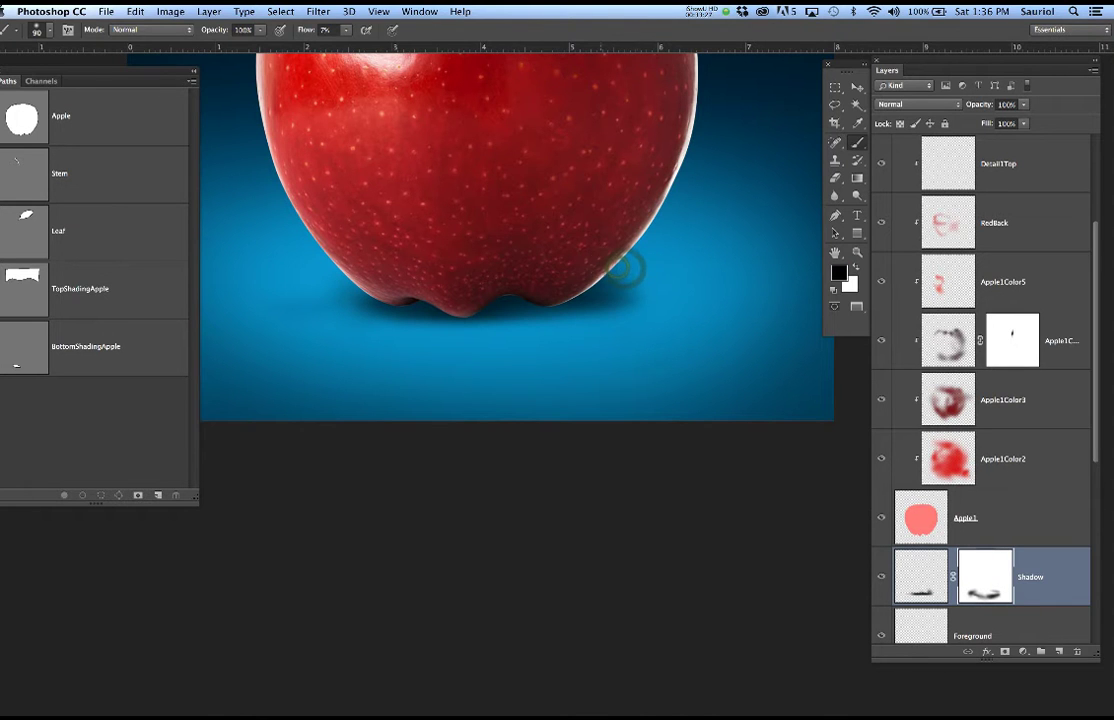
{"action": "scroll", "coordinate": [485, 222], "scroll_direction": "down", "scroll_amount": 1}
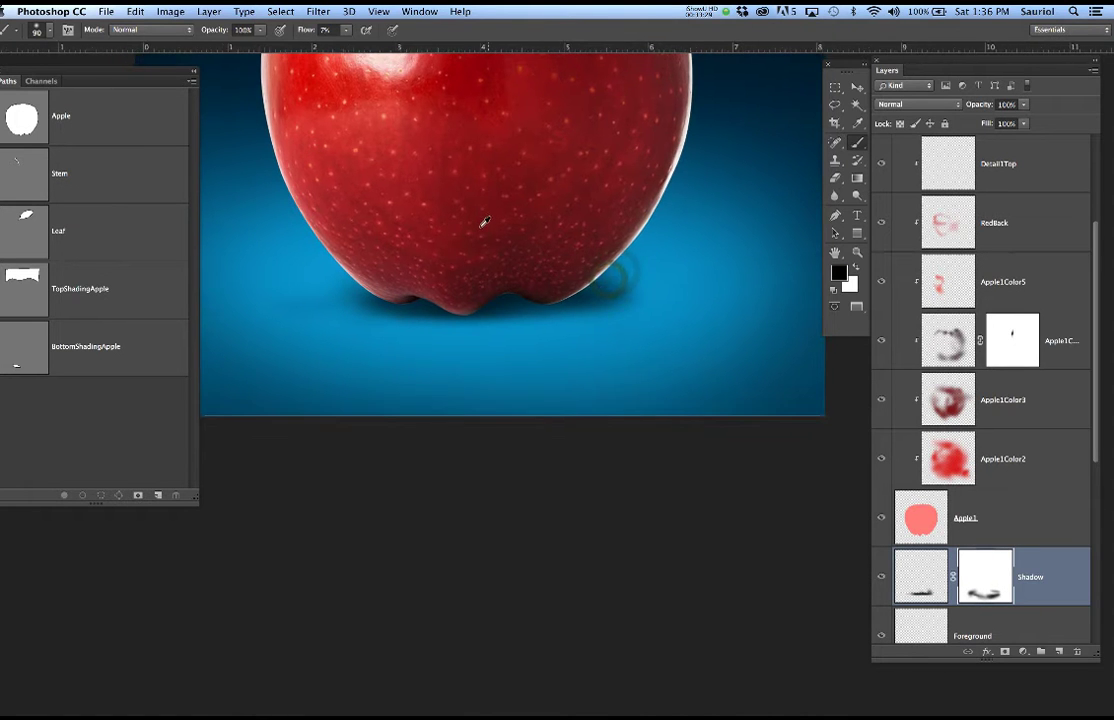
{"action": "scroll", "coordinate": [485, 222], "scroll_direction": "down", "scroll_amount": 1}
{"action": "left_click_drag", "start_coordinate": [490, 216], "coordinate": [505, 398]}
{"action": "key", "text": "super+s"}
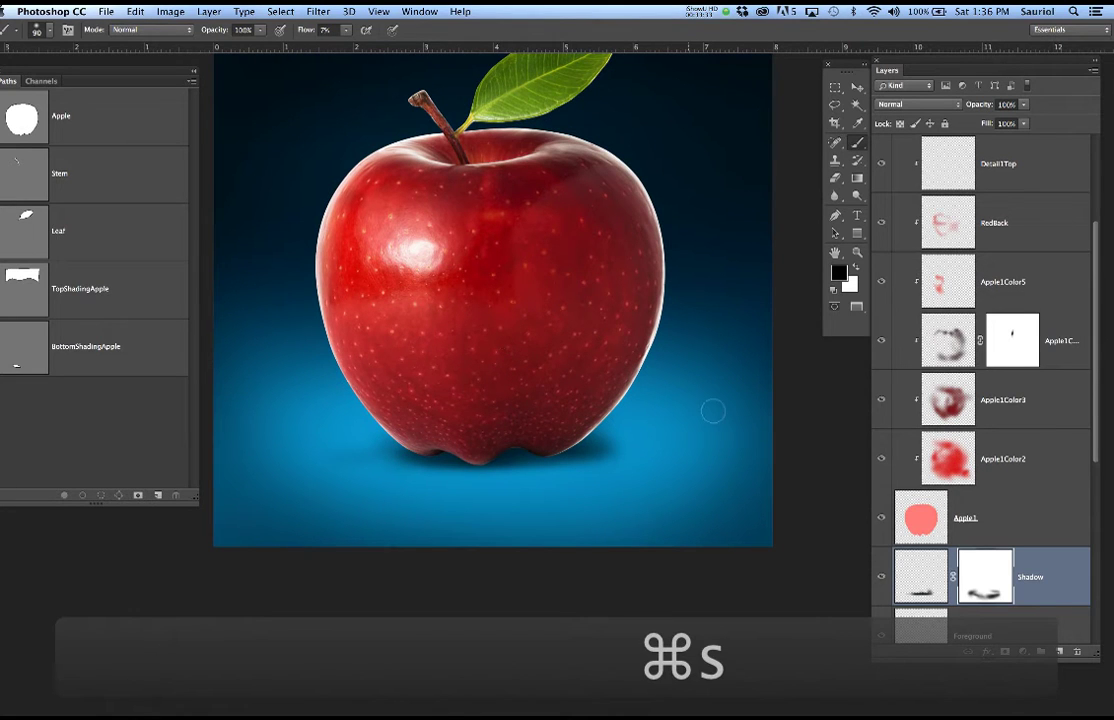
Create a layer group named Background above the Shadow layer.
{"action": "scroll", "coordinate": [984, 504], "scroll_direction": "down", "scroll_amount": 5}
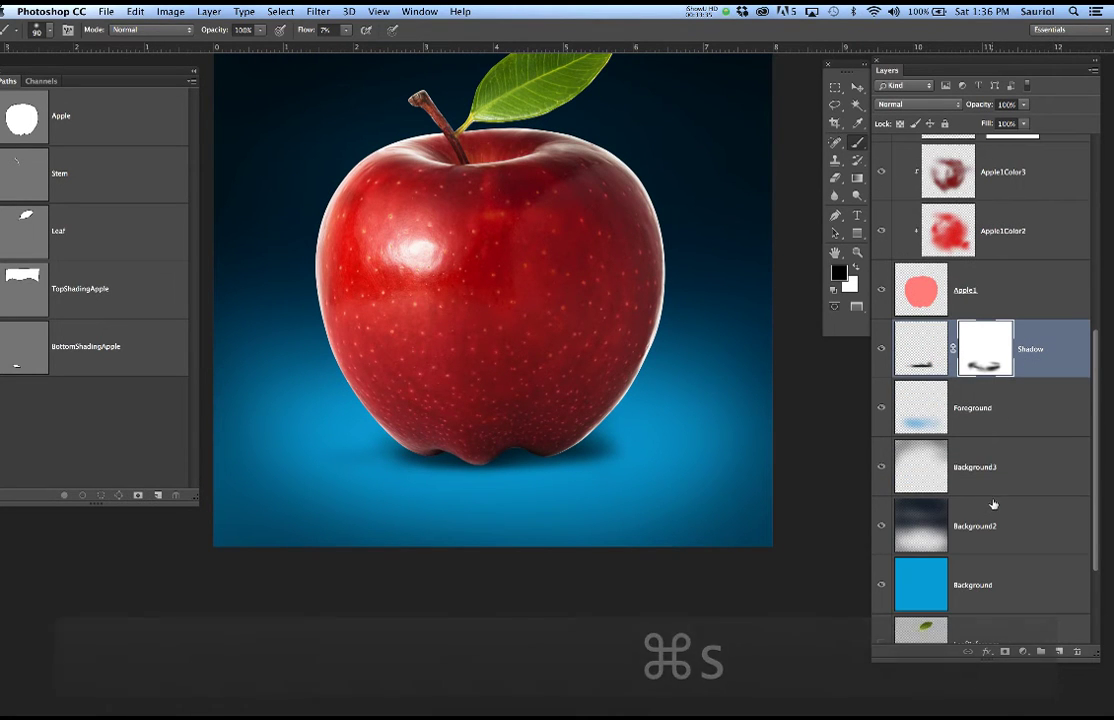
{"action": "left_click", "coordinate": [1040, 651]}
{"action": "double_click", "coordinate": [930, 328]}
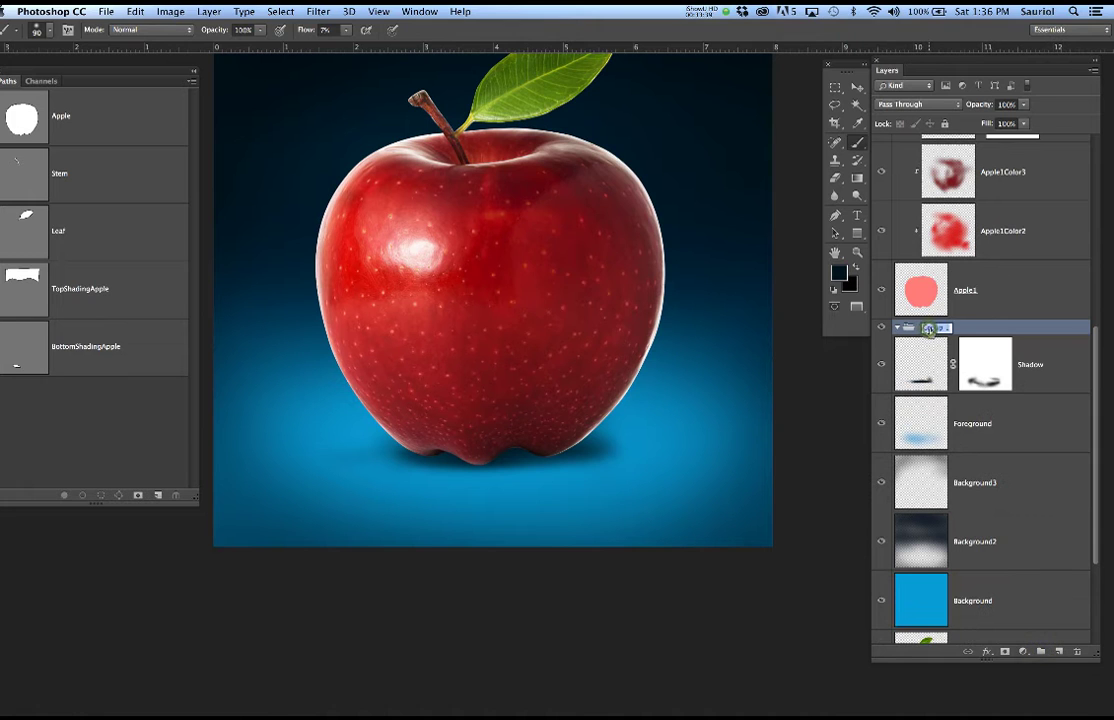
{"action": "type", "text": "Background"}
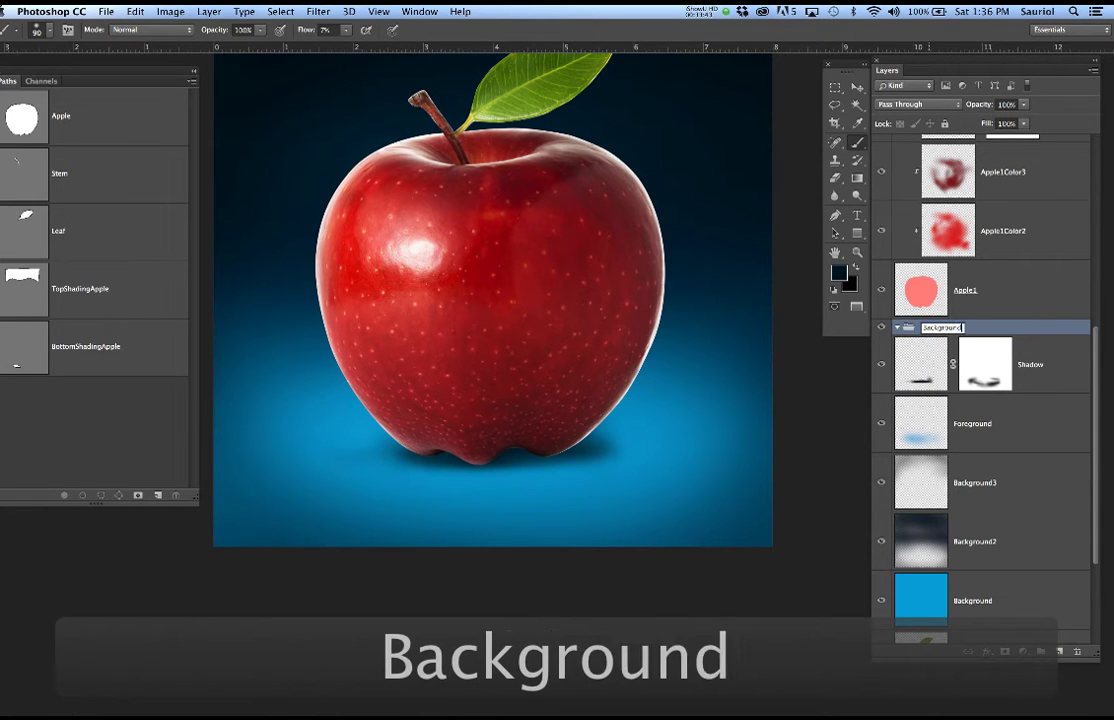
{"action": "key", "text": "Return"}
Move the Shadow, Foreground, Background3, Background2 and Background layers into the Background group and collapse it.
{"action": "left_click", "coordinate": [1050, 368]}
{"action": "scroll", "coordinate": [1000, 600], "scroll_direction": "down", "scroll_amount": 2}
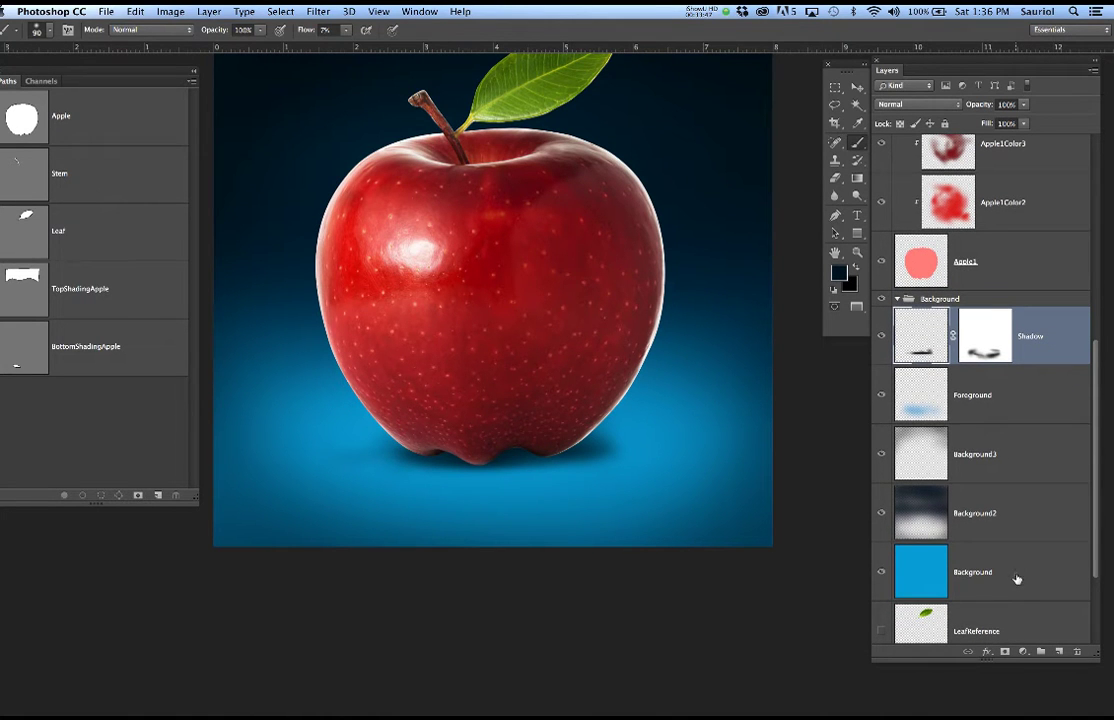
{"action": "left_click", "coordinate": [1016, 579], "text": "shift"}
{"action": "left_click_drag", "start_coordinate": [1016, 576], "coordinate": [897, 316]}
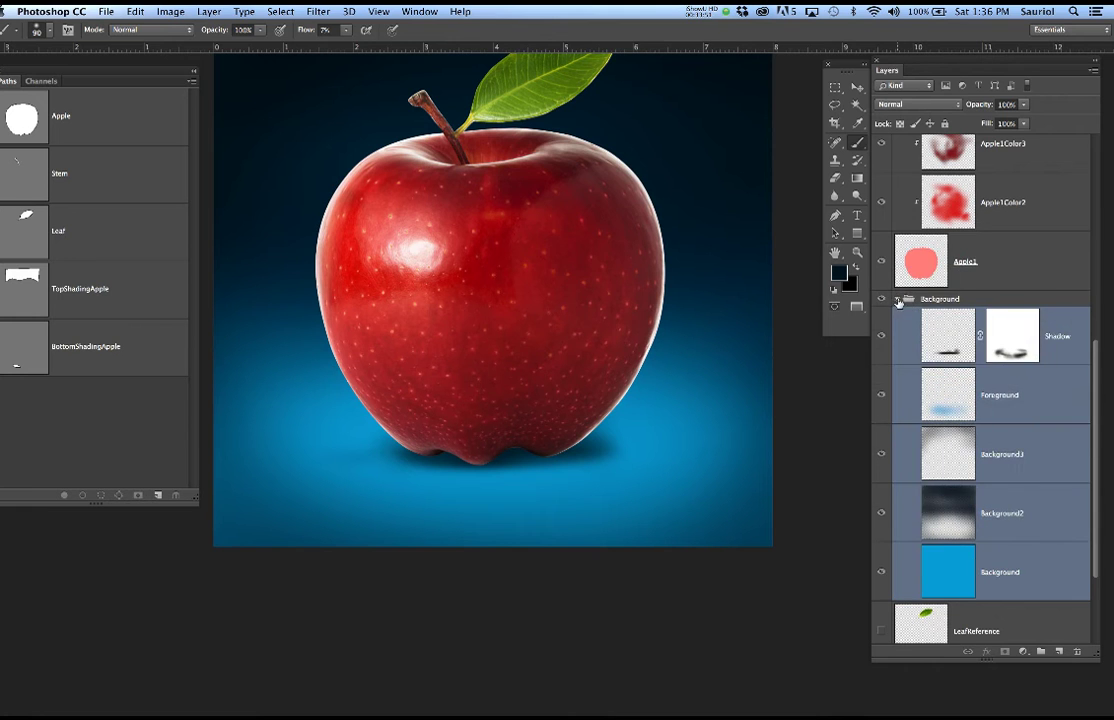
{"action": "left_click", "coordinate": [897, 300]}
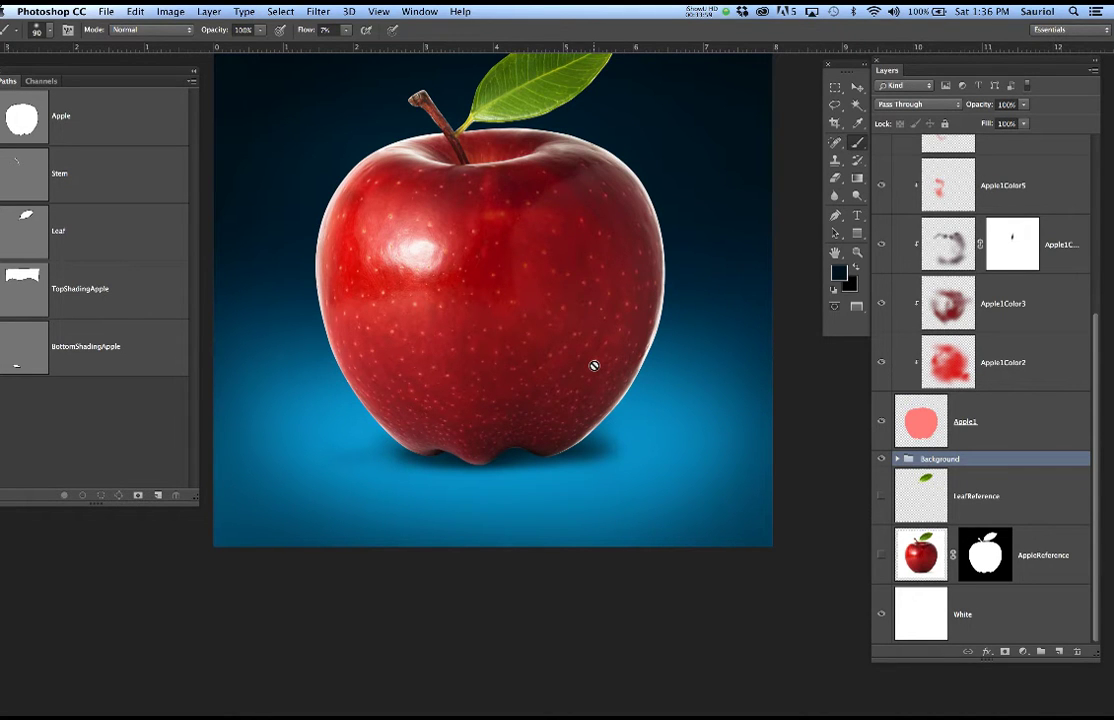
Hide the PaintGuide layer and show the Clicky layer as a small apple reference.
{"action": "scroll", "coordinate": [560, 381], "scroll_direction": "down", "scroll_amount": 2}
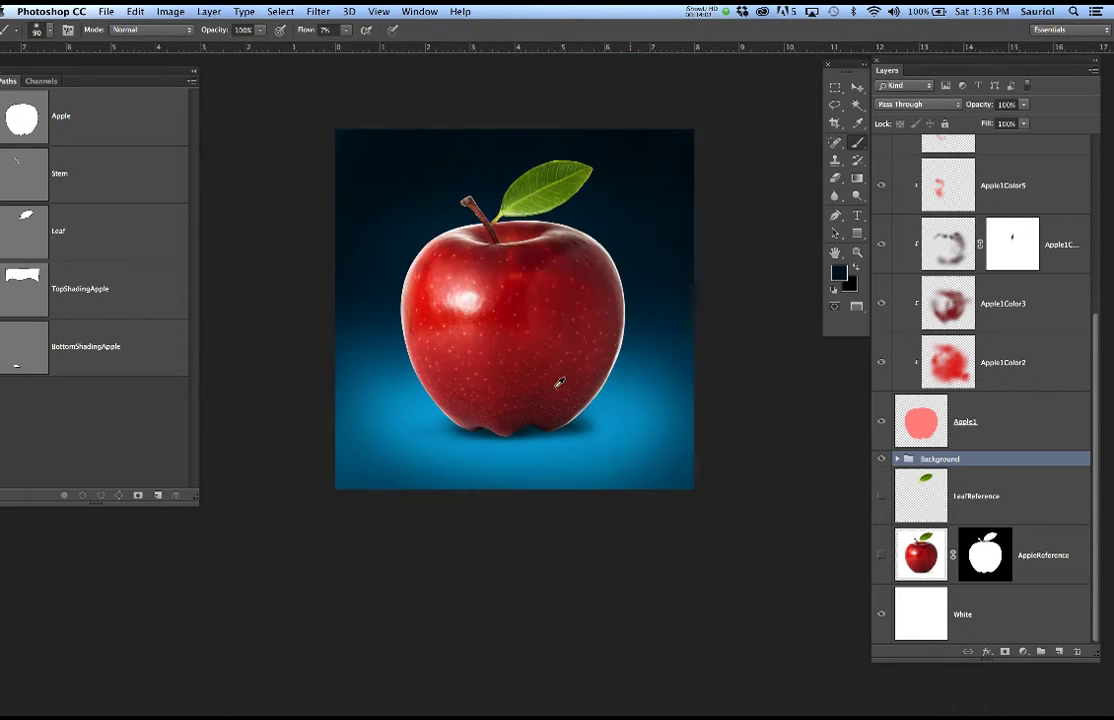
{"action": "scroll", "coordinate": [560, 362], "scroll_direction": "up", "scroll_amount": 3}
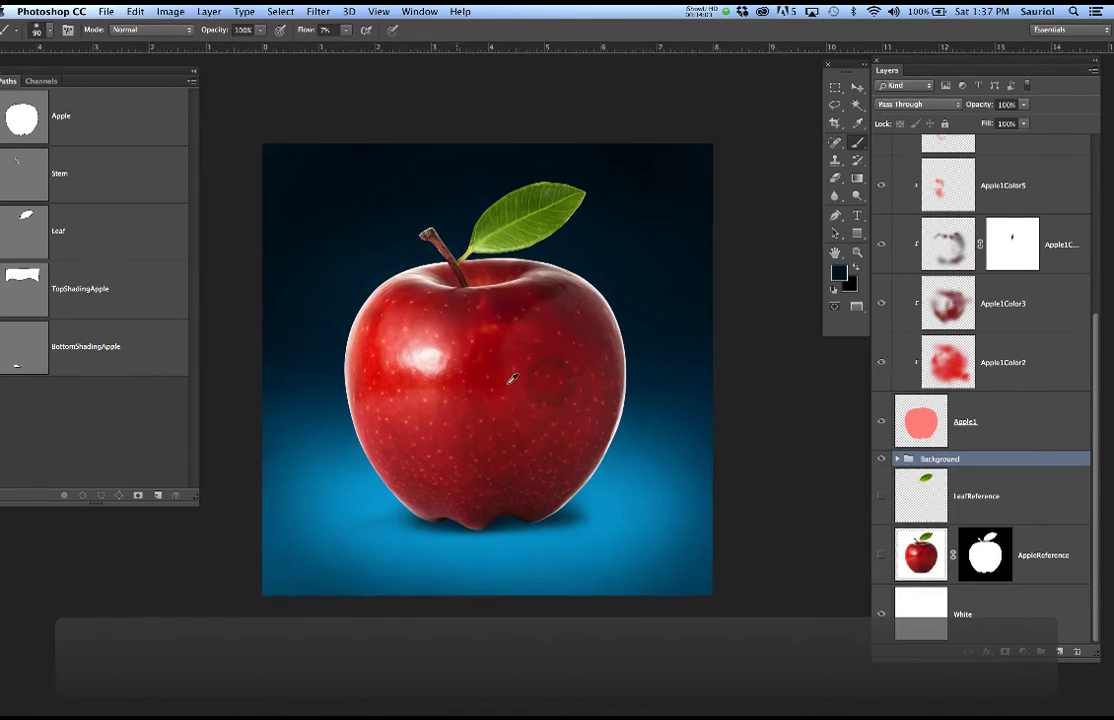
{"action": "scroll", "coordinate": [513, 379], "scroll_direction": "up", "scroll_amount": 1}
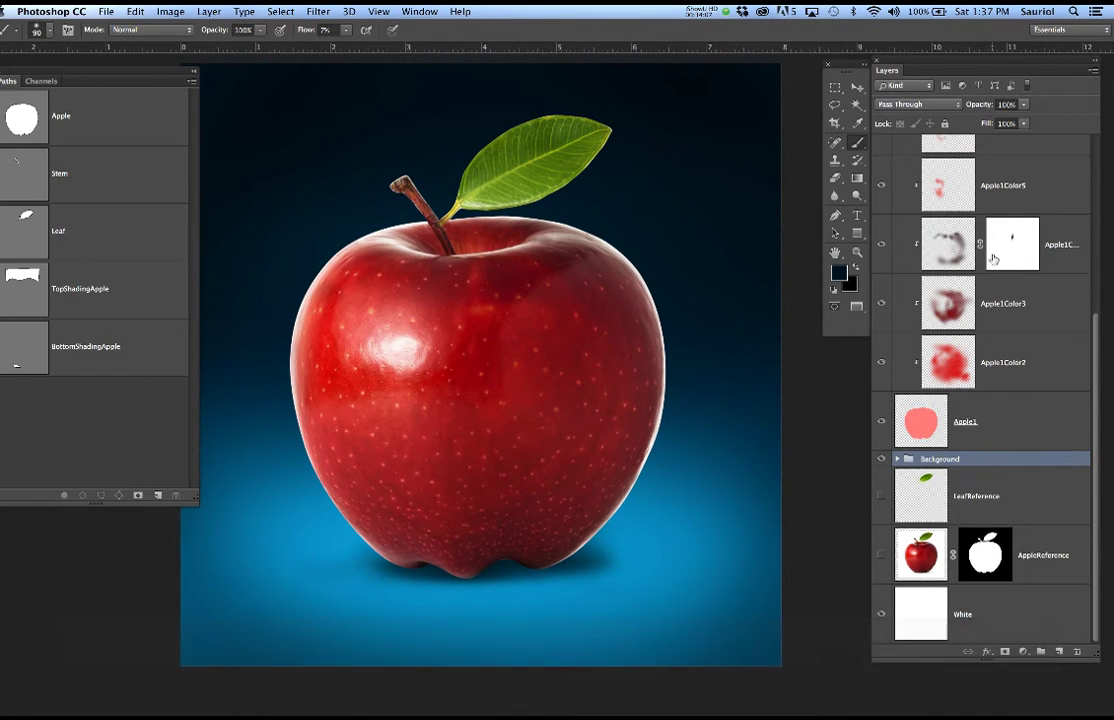
{"action": "scroll", "coordinate": [893, 219], "scroll_direction": "up", "scroll_amount": 4}
{"action": "scroll", "coordinate": [893, 219], "scroll_direction": "up", "scroll_amount": 2}
{"action": "left_click", "coordinate": [881, 206]}
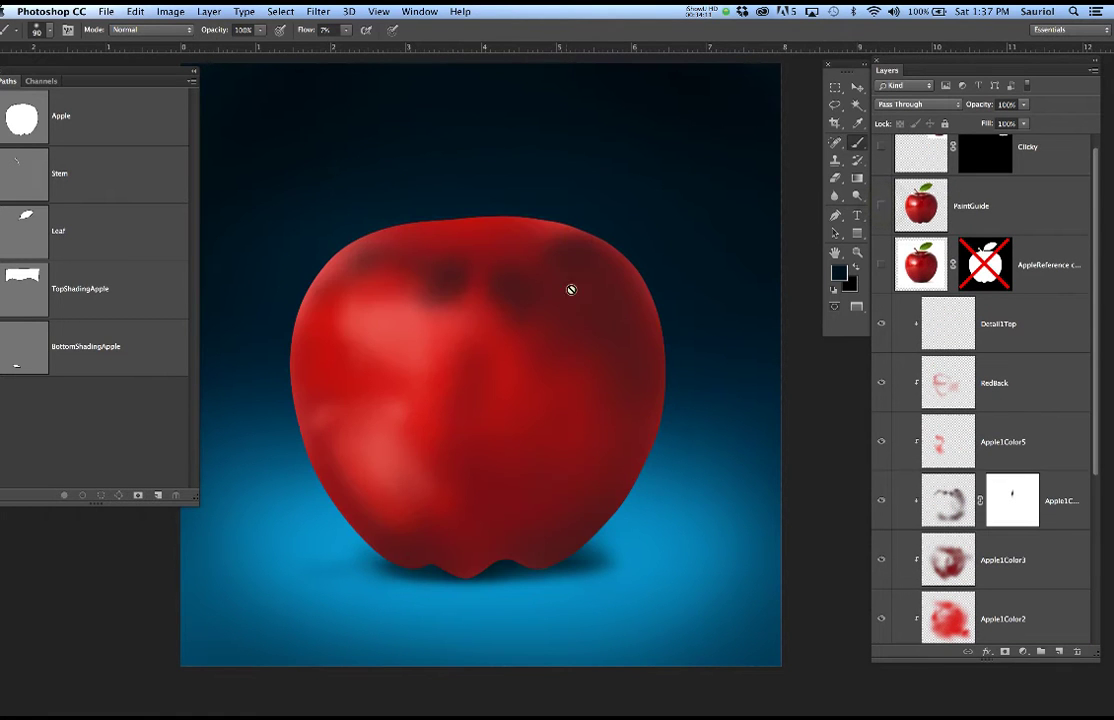
{"action": "scroll", "coordinate": [1065, 347], "scroll_direction": "up", "scroll_amount": 1}
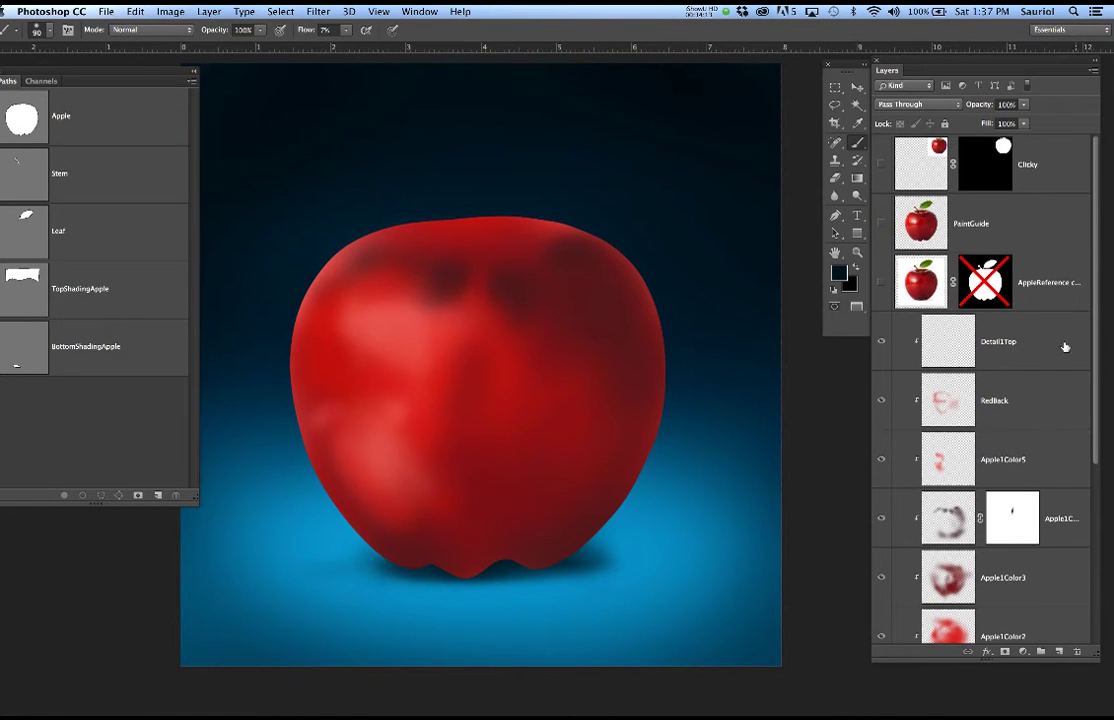
{"action": "left_click", "coordinate": [881, 165]}
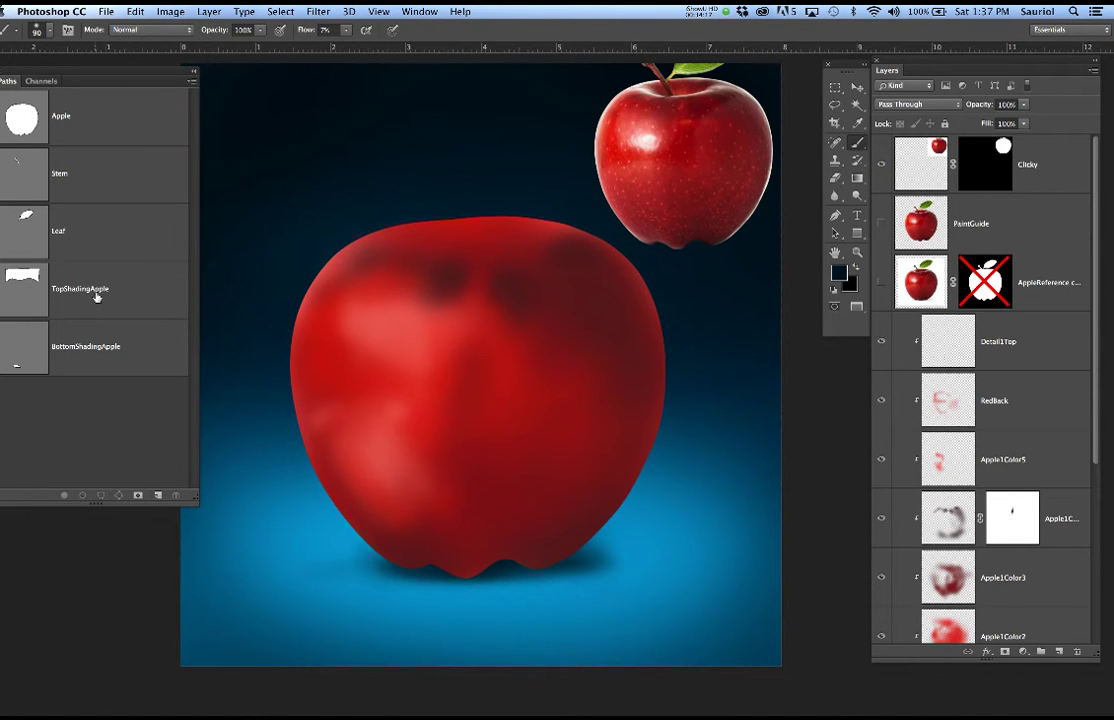
Show the PaintGuide layer and load the TopShadingApple path as a selection with the Detail1Top layer active.
{"action": "left_click", "coordinate": [1015, 344]}
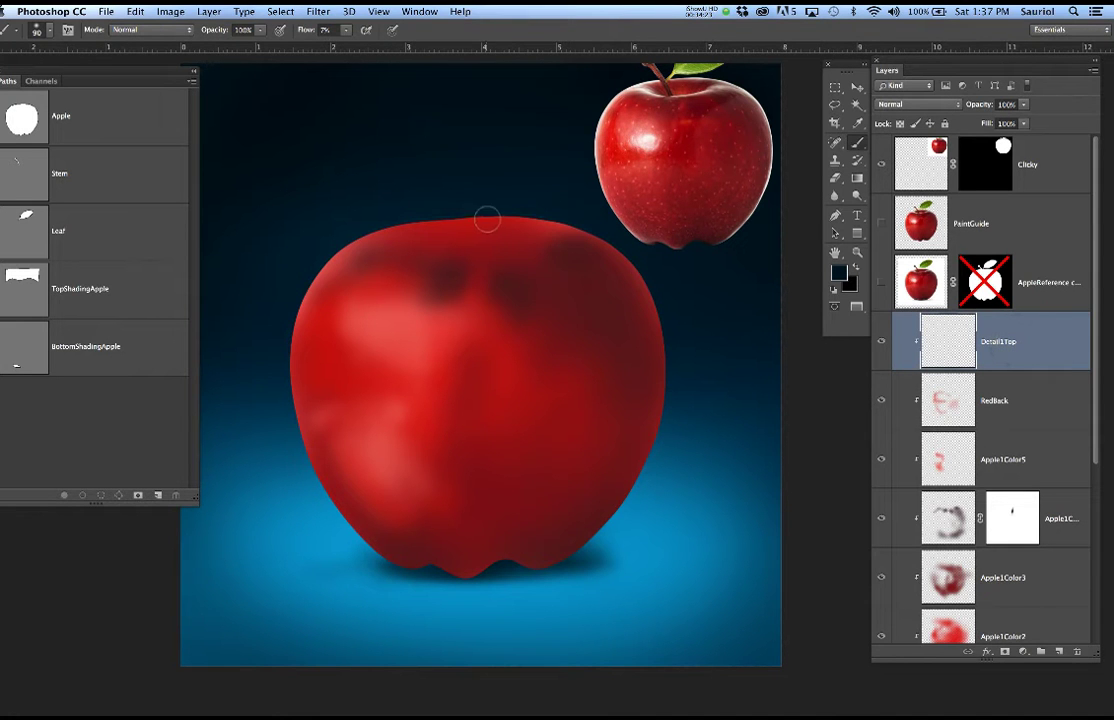
{"action": "scroll", "coordinate": [473, 244], "scroll_direction": "up", "scroll_amount": 3}
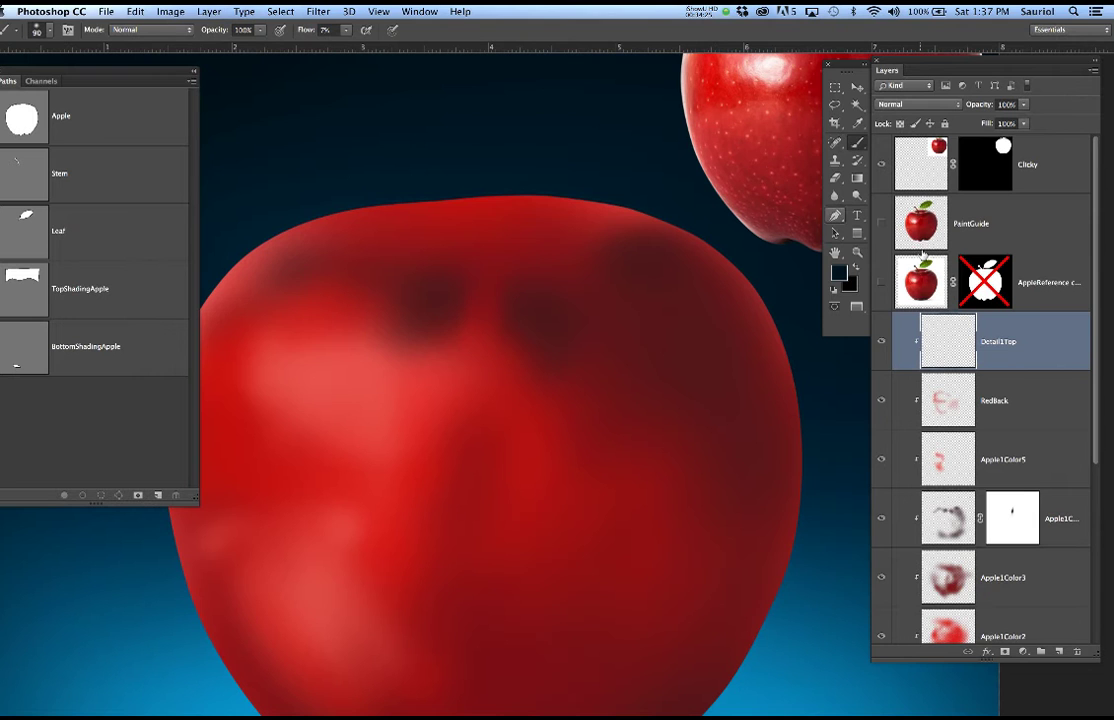
{"action": "left_click", "coordinate": [882, 223]}
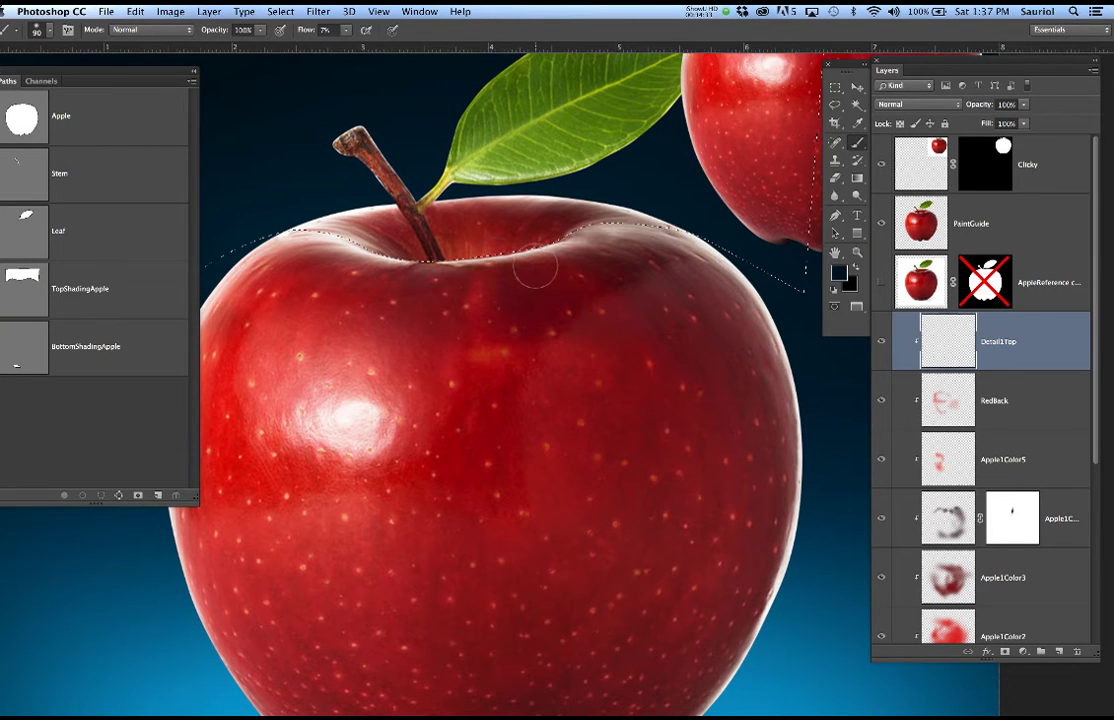
{"action": "scroll", "coordinate": [509, 254], "scroll_direction": "up", "scroll_amount": 1}
{"action": "scroll", "coordinate": [512, 248], "scroll_direction": "up", "scroll_amount": 3}
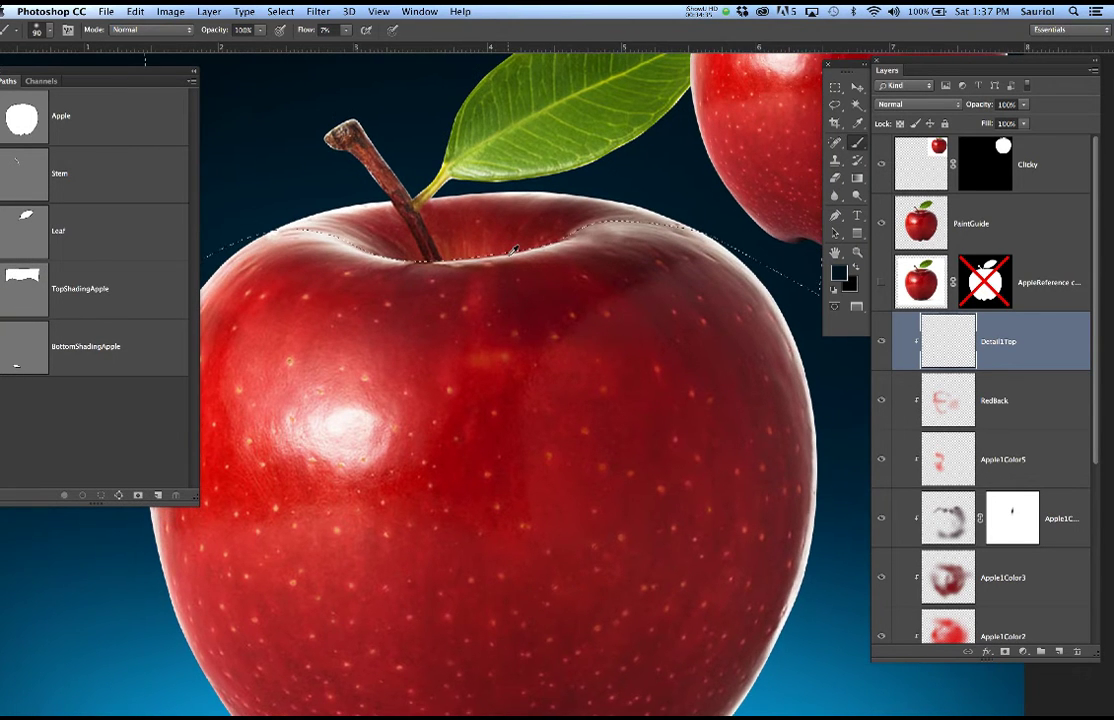
{"action": "left_click_drag", "start_coordinate": [527, 278], "coordinate": [559, 342]}
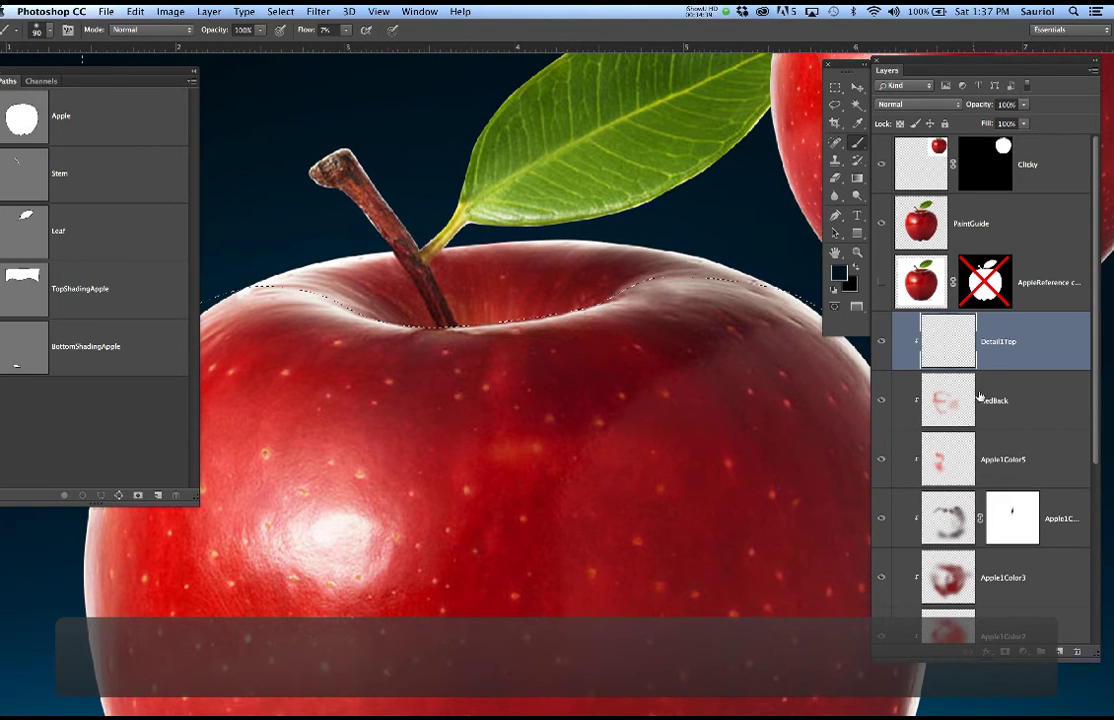
Copy the Detail1Top layer's name, then add two empty layers above it and clip both to the apple.
{"action": "double_click", "coordinate": [998, 342]}
{"action": "key", "text": "super+c"}
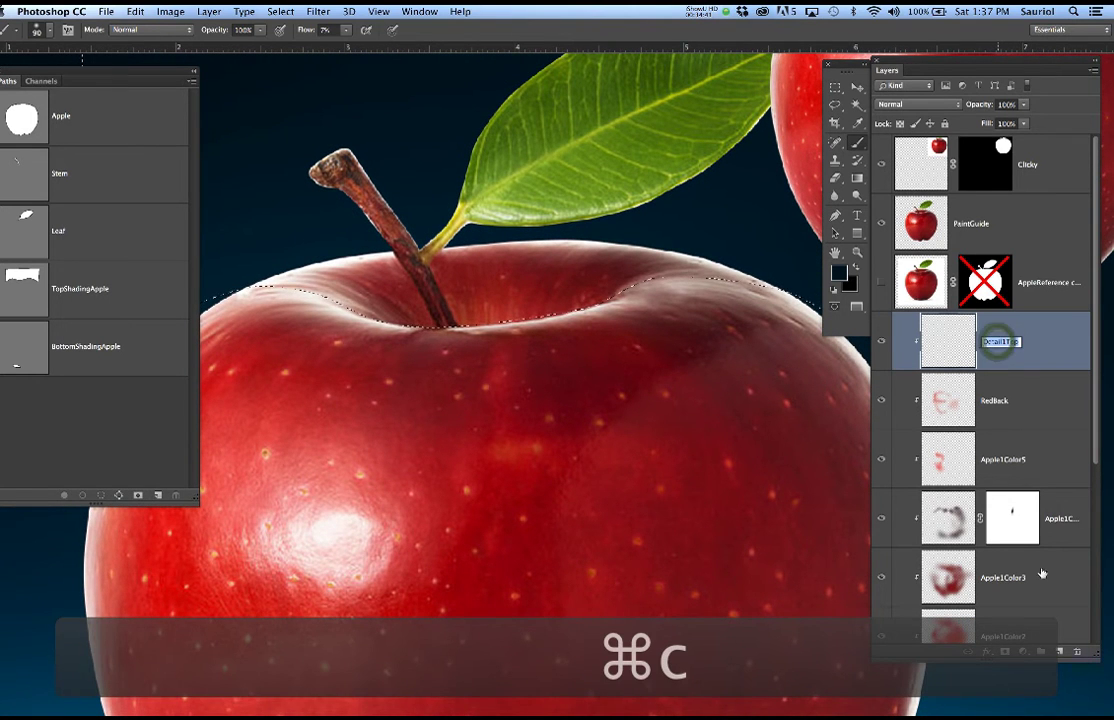
{"action": "left_click", "coordinate": [1061, 651]}
{"action": "left_click", "coordinate": [1061, 651]}
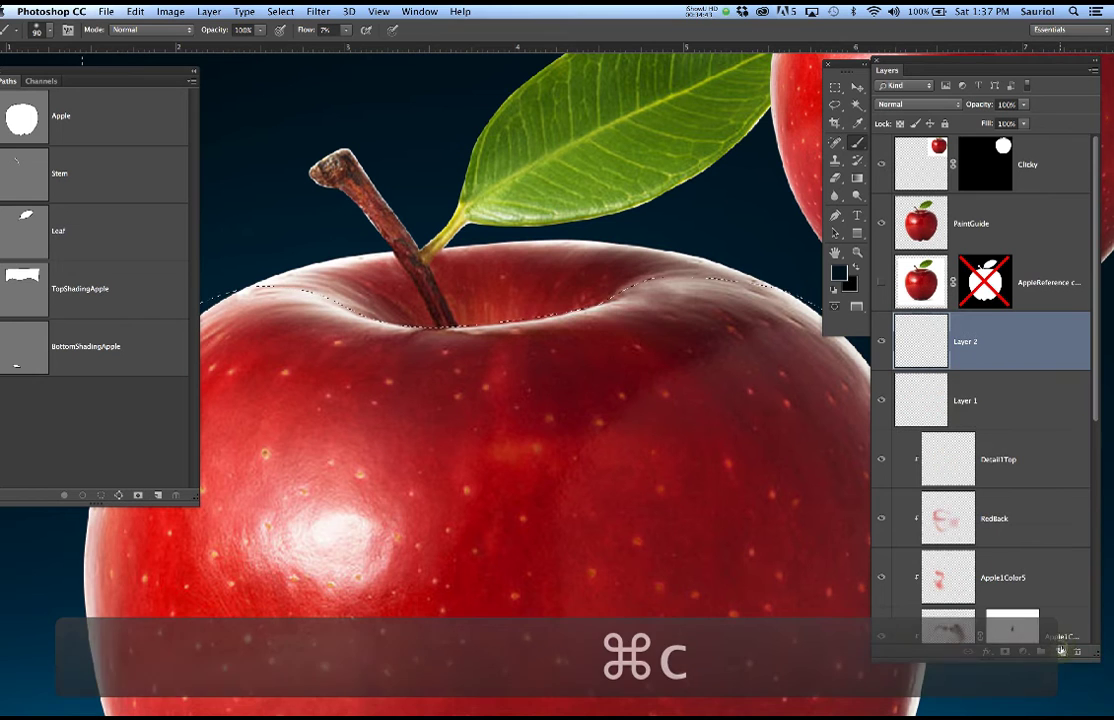
{"action": "left_click", "coordinate": [1020, 426], "text": "alt"}
{"action": "left_click", "coordinate": [1030, 366], "text": "alt"}
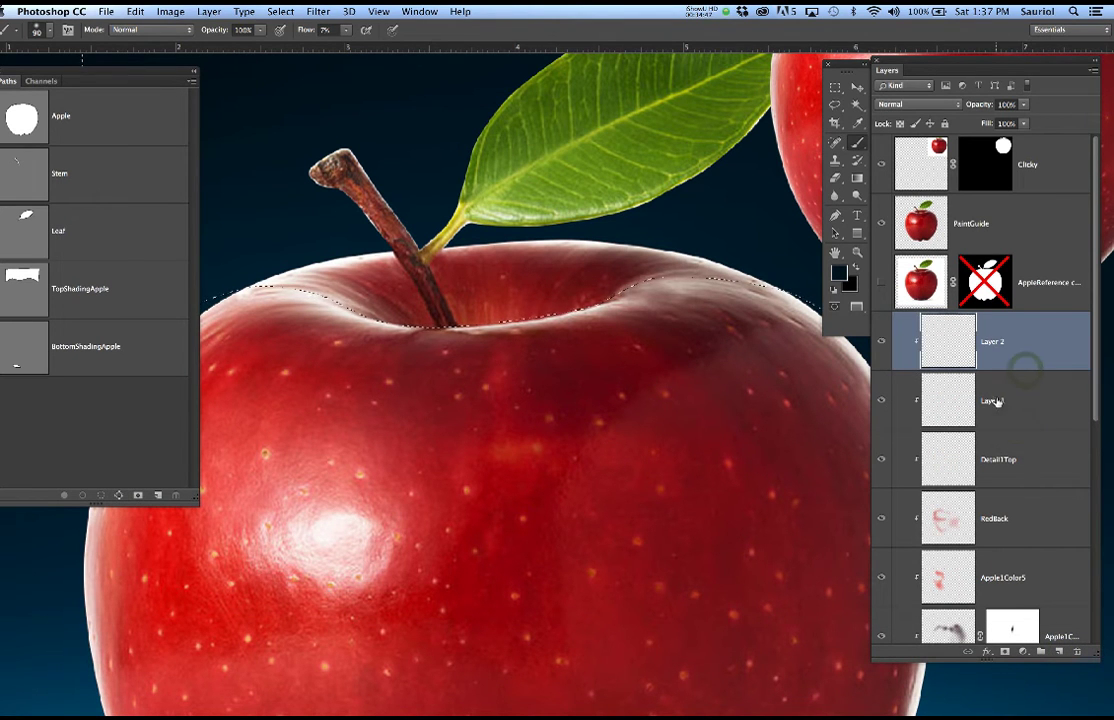
Rename the lower of the two new clipped layers as Detail2Top.
{"action": "double_click", "coordinate": [994, 401]}
{"action": "key", "text": "super+v"}
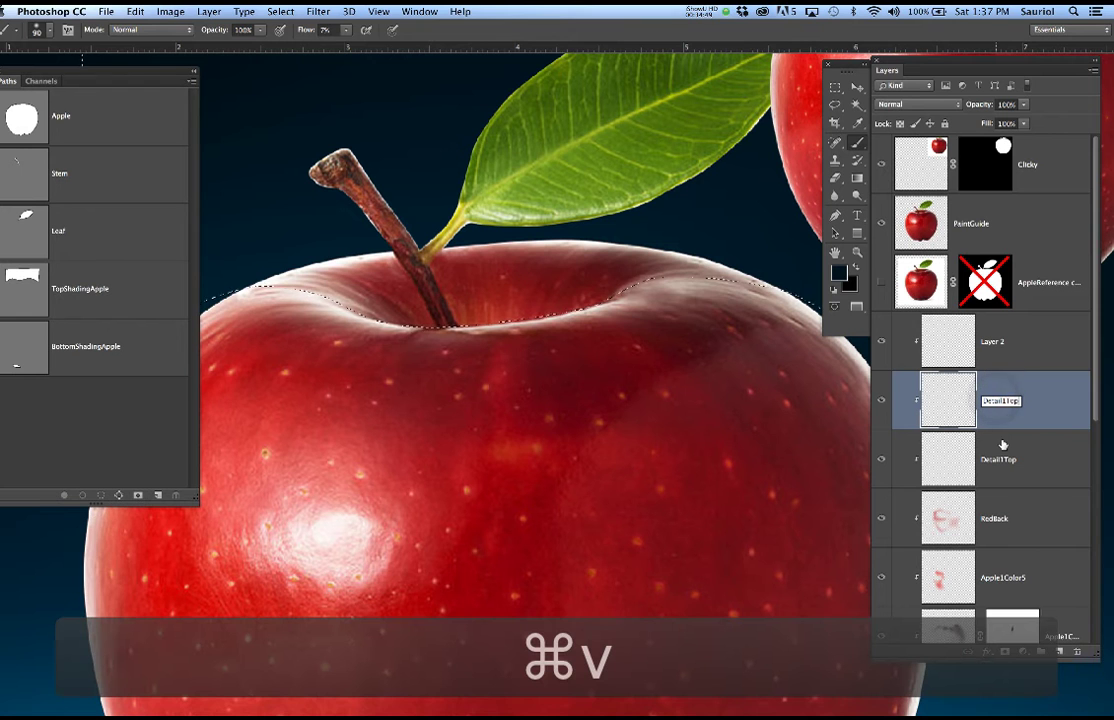
{"action": "double_click", "coordinate": [1006, 401]}
{"action": "left_click", "coordinate": [1005, 401]}
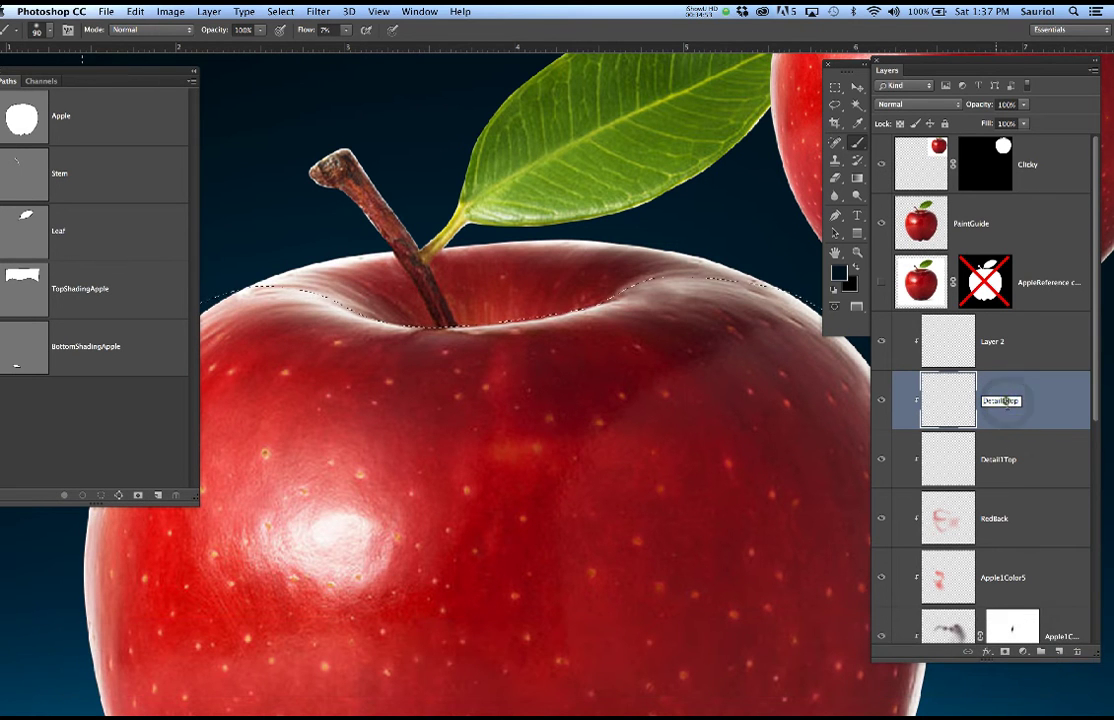
{"action": "type", "text": "2"}
{"action": "left_click", "coordinate": [999, 417]}
Rename the upper new clipped layer as Detail3Top.
{"action": "double_click", "coordinate": [993, 342]}
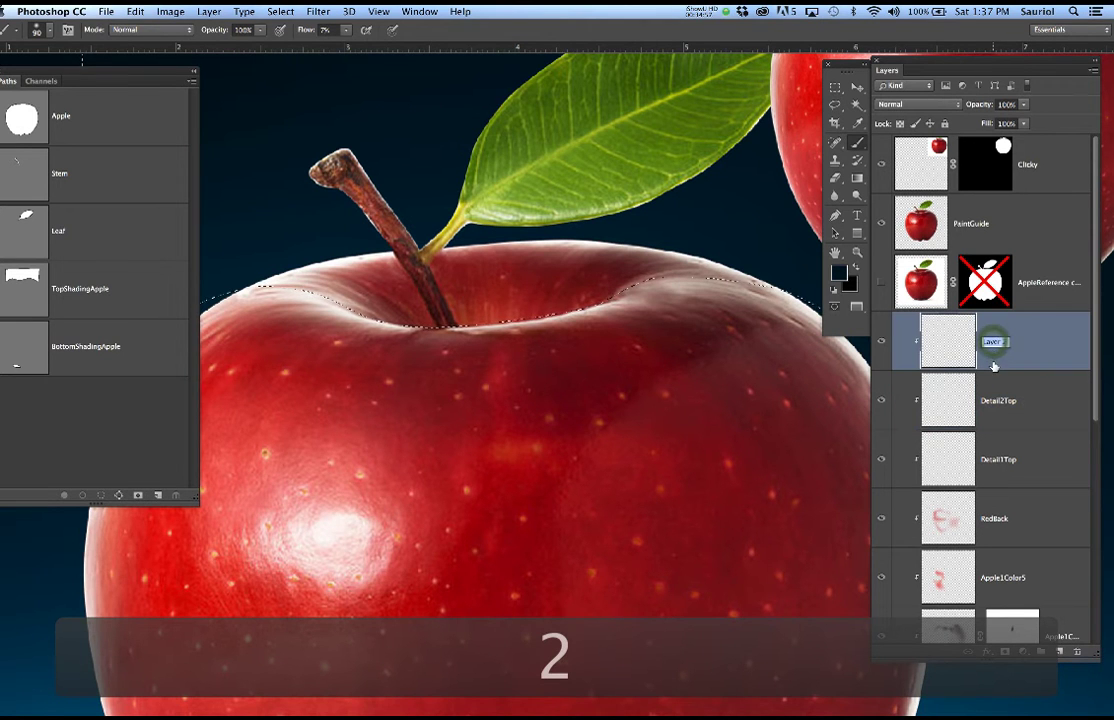
{"action": "key", "text": "super+v"}
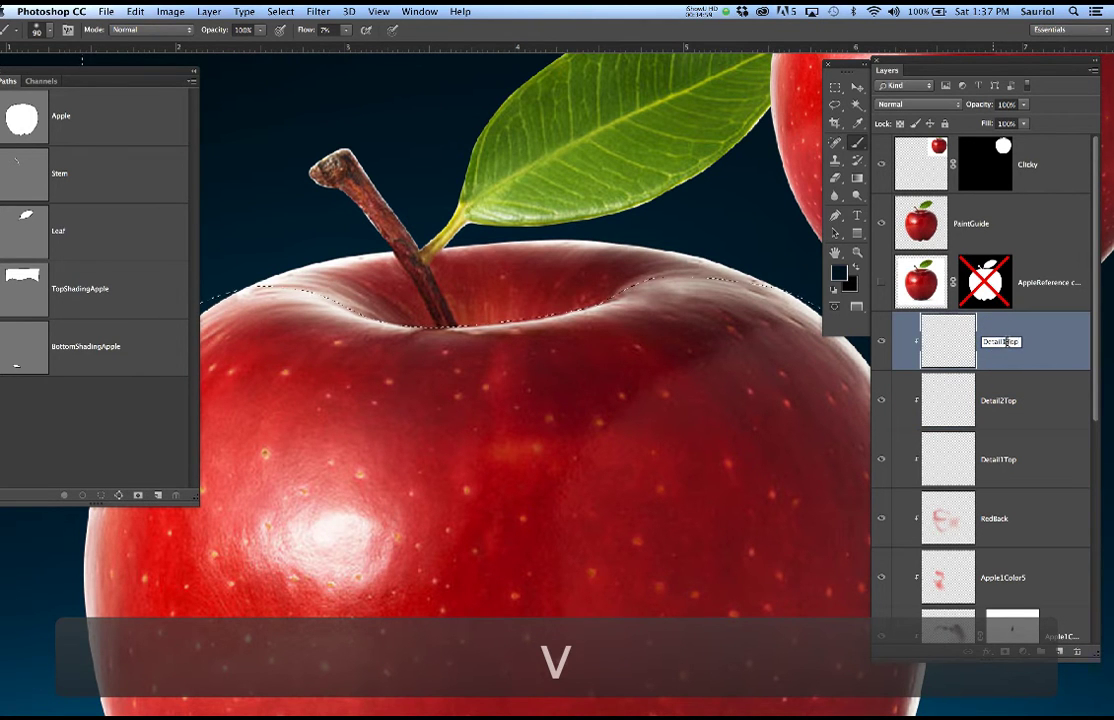
{"action": "left_click", "coordinate": [1006, 341]}
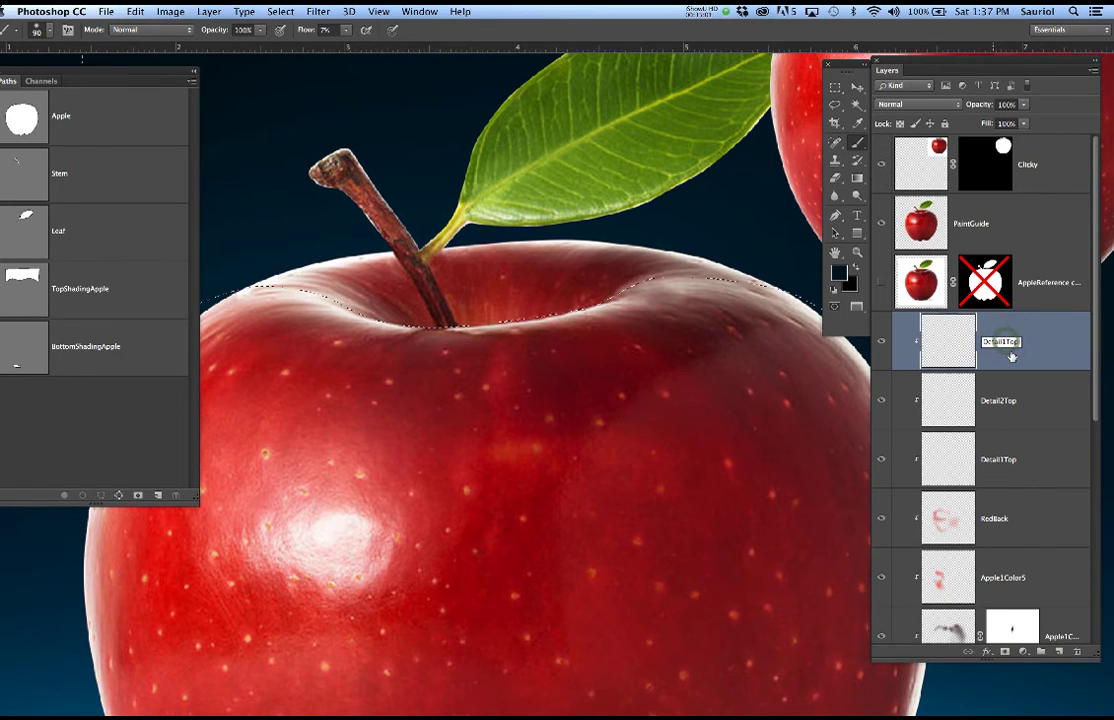
{"action": "type", "text": "3"}
{"action": "left_click", "coordinate": [993, 397]}
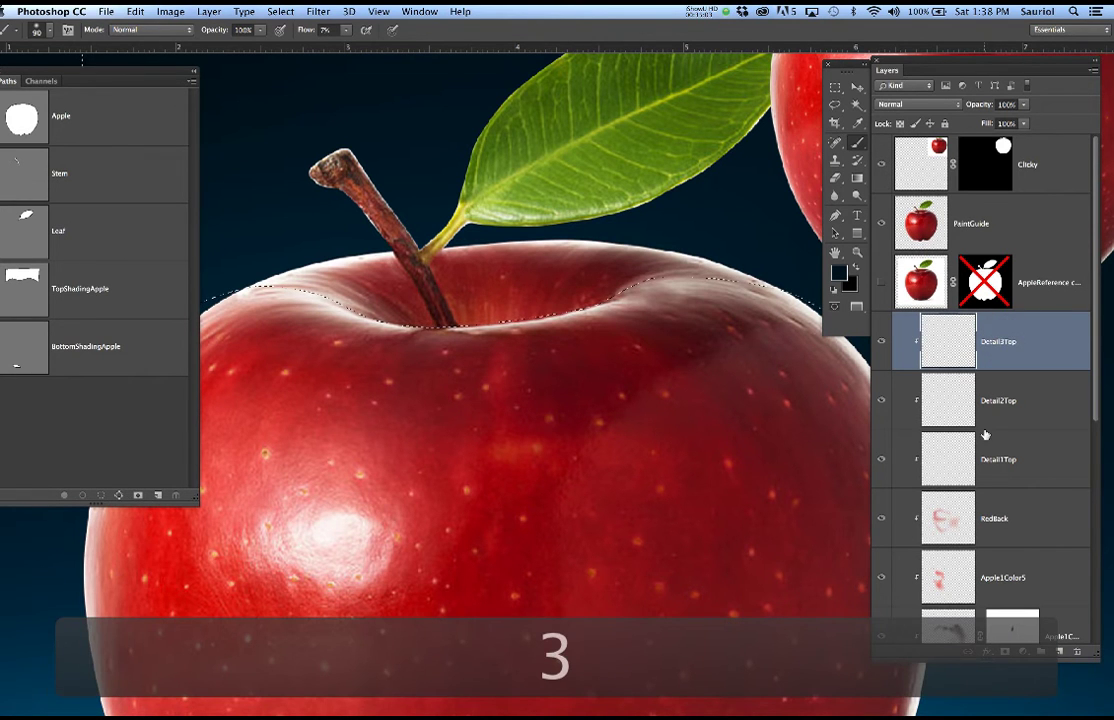
Make Detail1Top the active layer and invert the selection so the front of the apple can be painted.
{"action": "left_click", "coordinate": [1022, 461]}
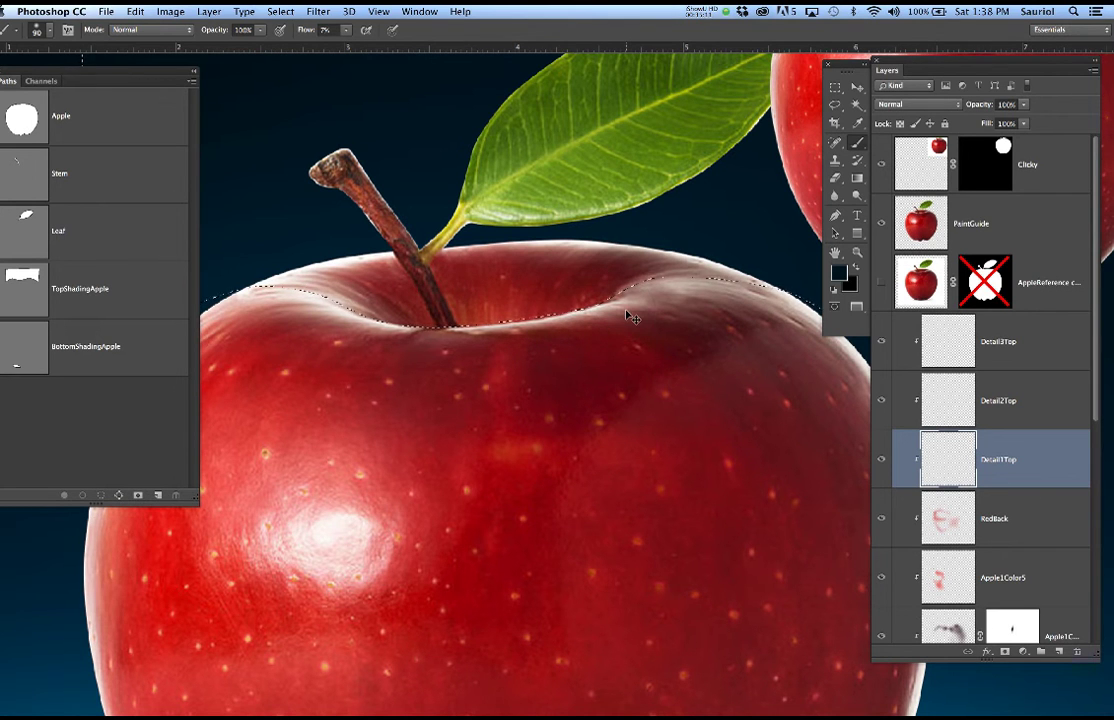
{"action": "key", "text": "super+shift+i"}
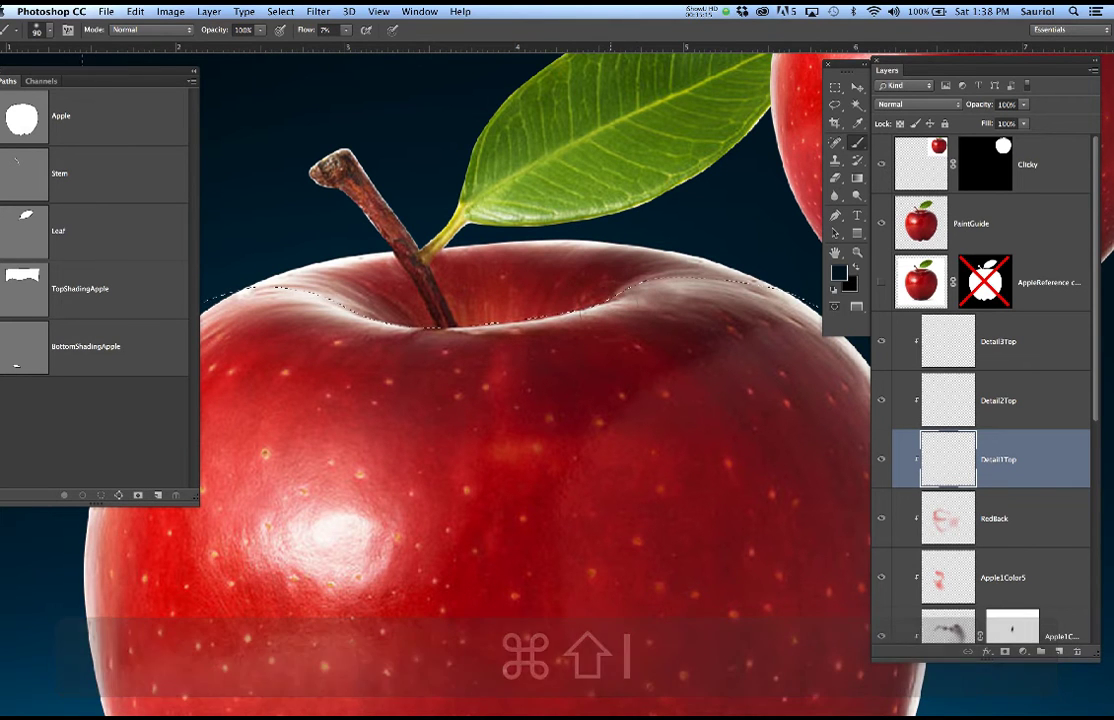
{"action": "scroll", "coordinate": [601, 296], "scroll_direction": "down", "scroll_amount": 5}
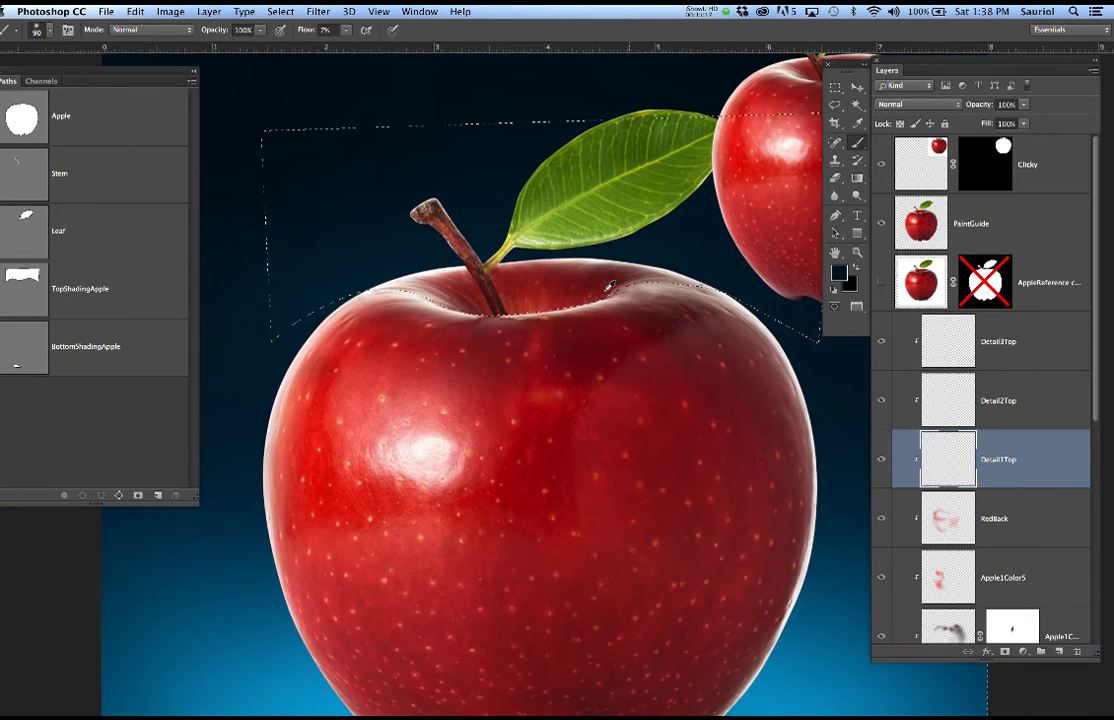
{"action": "scroll", "coordinate": [609, 287], "scroll_direction": "down", "scroll_amount": 6}
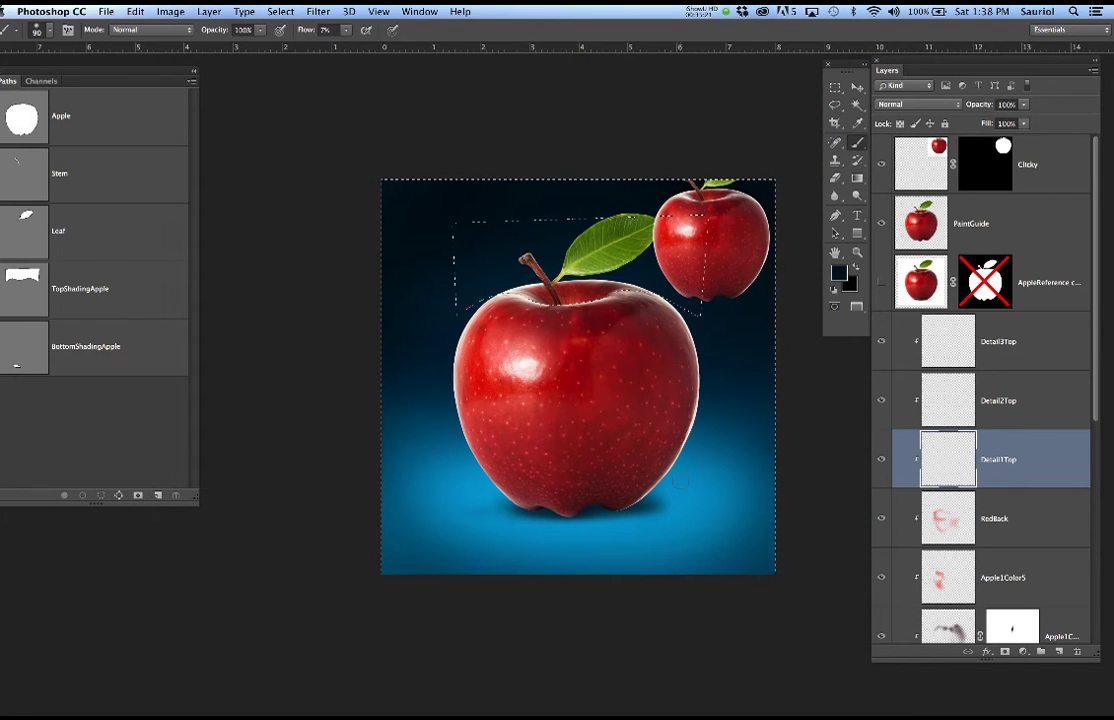
Sample the blue of the background for the Brush and lighten the foreground color to #9ae3fd.
{"action": "key", "text": "b"}
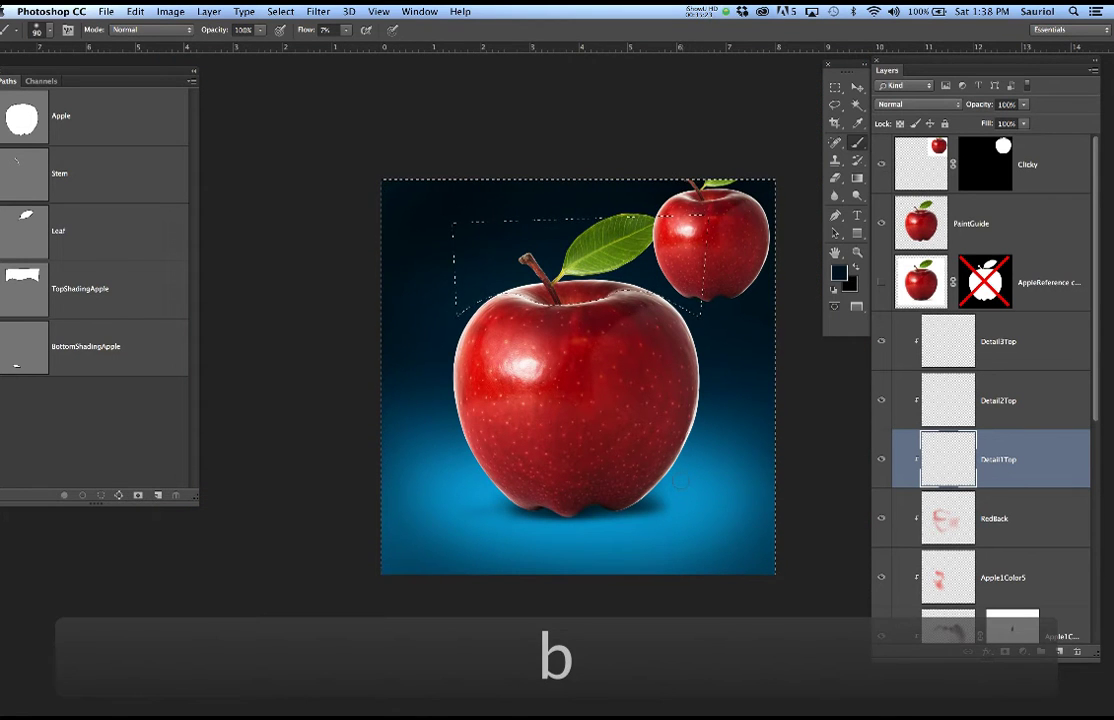
{"action": "left_click", "coordinate": [693, 489], "text": "alt"}
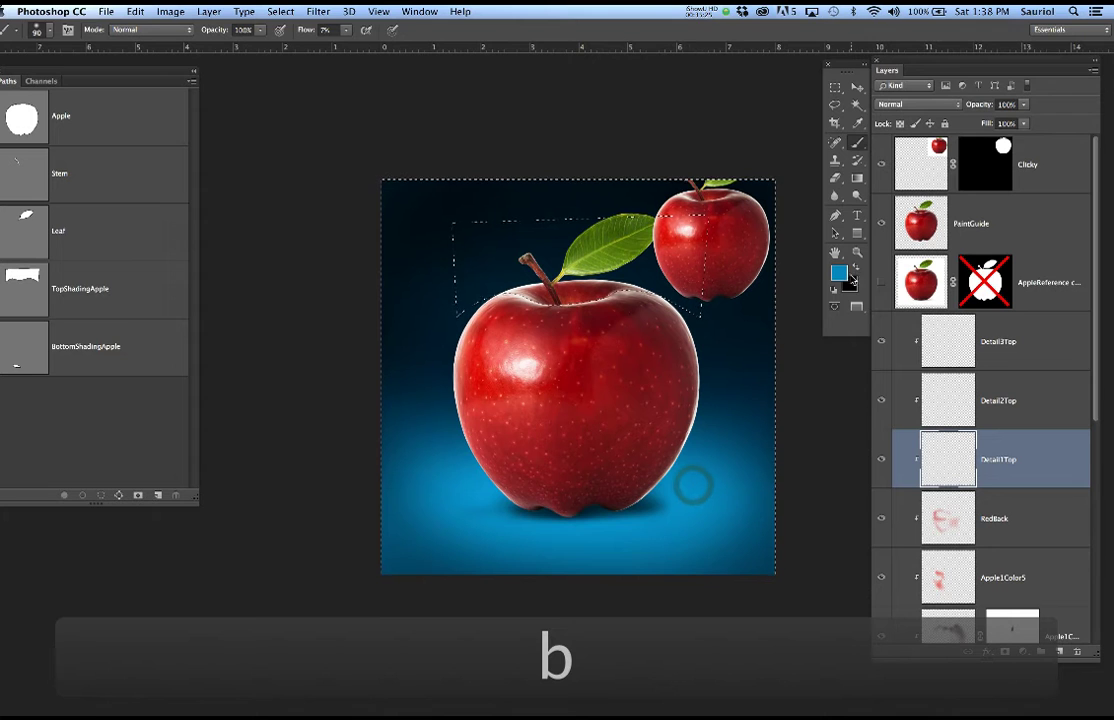
{"action": "left_click", "coordinate": [841, 276]}
{"action": "left_click_drag", "start_coordinate": [274, 229], "coordinate": [221, 229]}
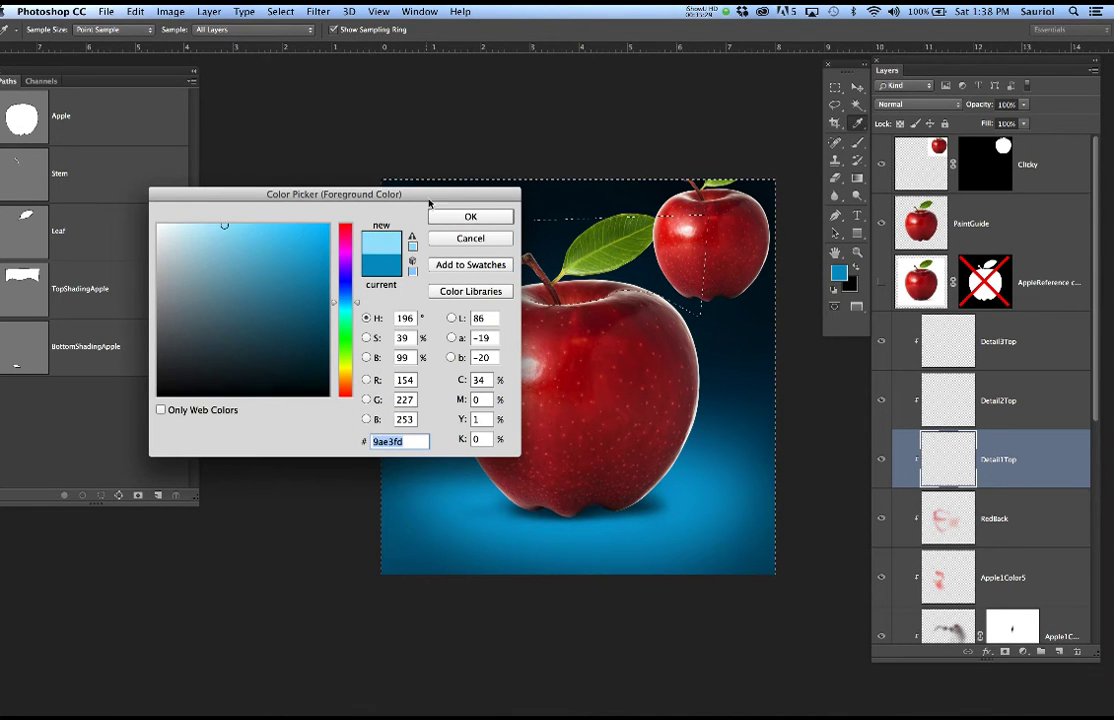
{"action": "left_click", "coordinate": [445, 212]}
Paint a soft light blue highlight along the front rim of the apple's dip, with PaintGuide and the selection edges hidden.
{"action": "scroll", "coordinate": [615, 309], "scroll_direction": "up", "scroll_amount": 6}
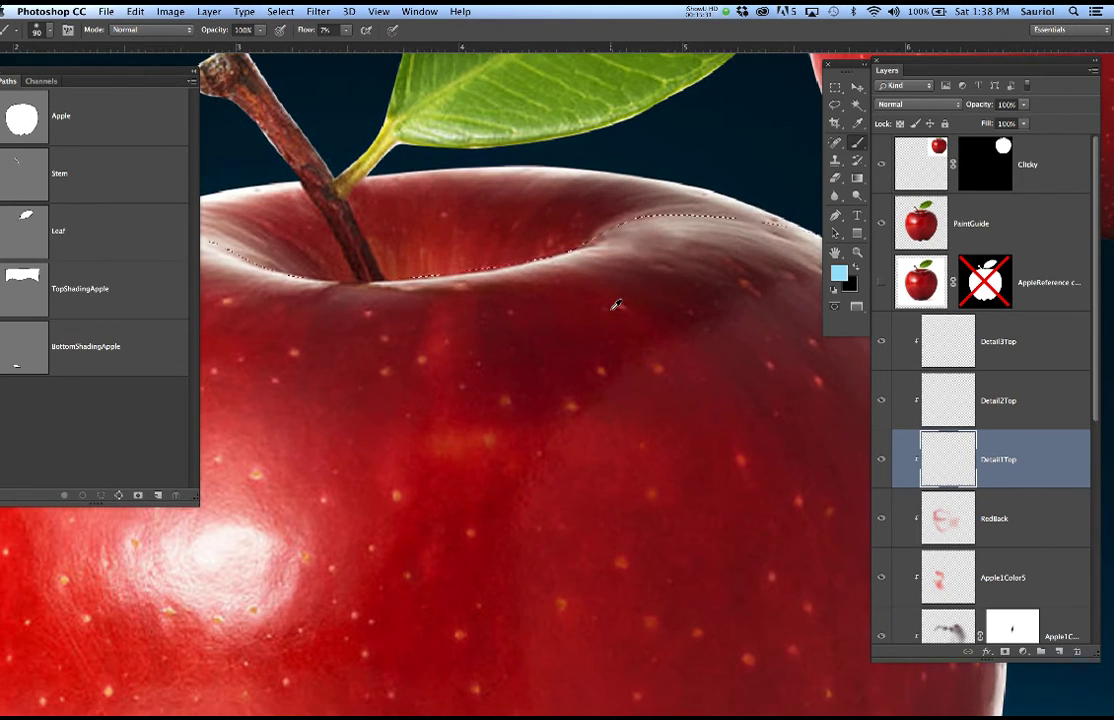
{"action": "left_click_drag", "start_coordinate": [568, 314], "coordinate": [676, 378]}
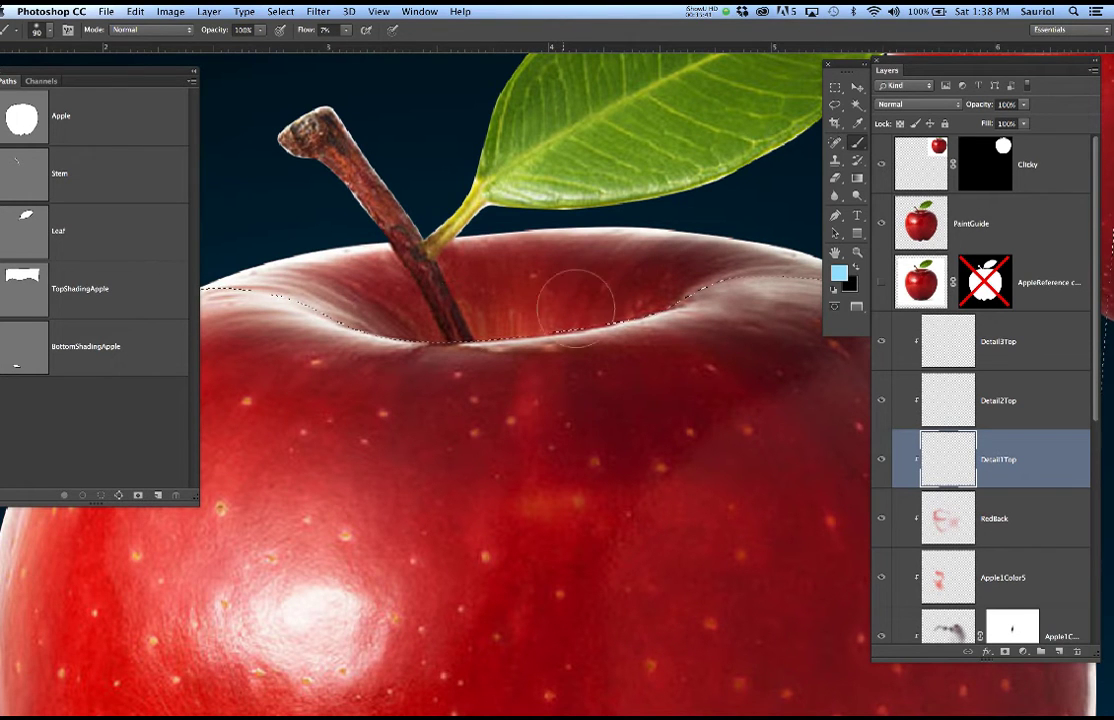
{"action": "left_click", "coordinate": [881, 224]}
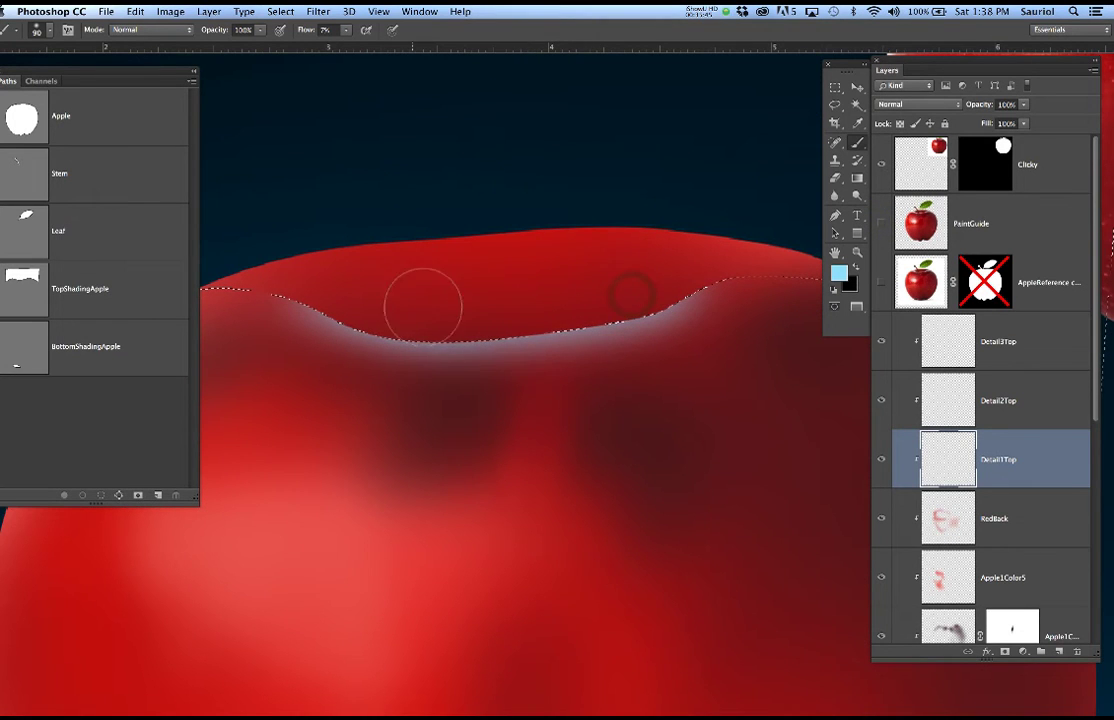
{"action": "scroll", "coordinate": [548, 277], "scroll_direction": "down", "scroll_amount": 5}
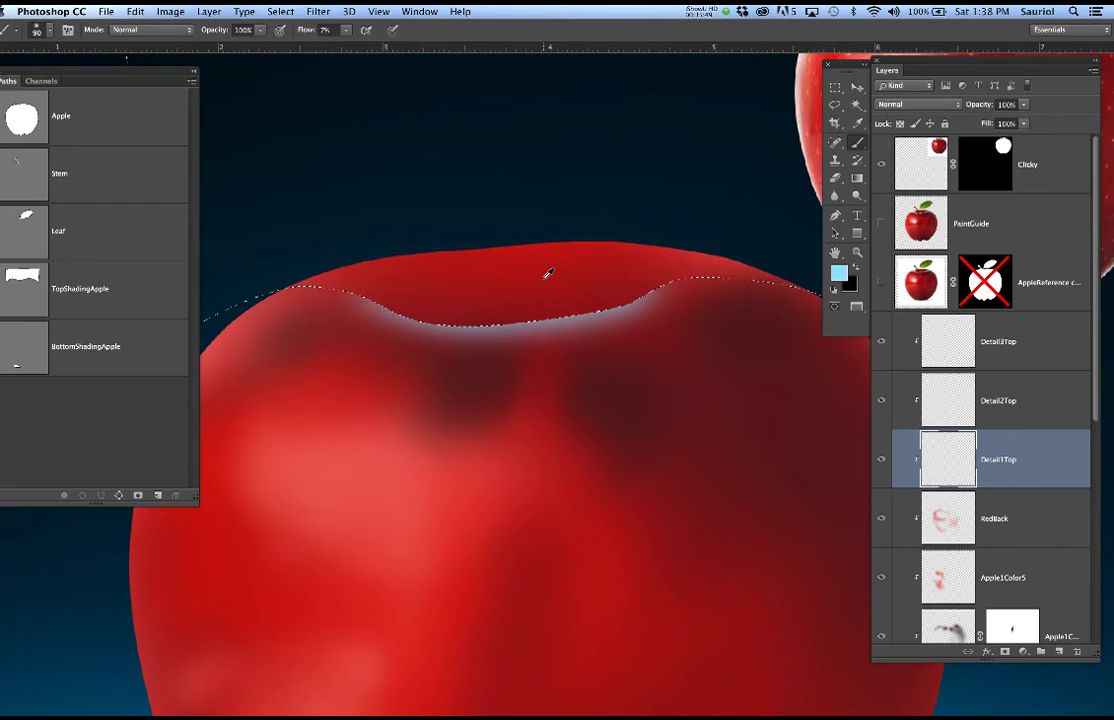
{"action": "key", "text": "super+h"}
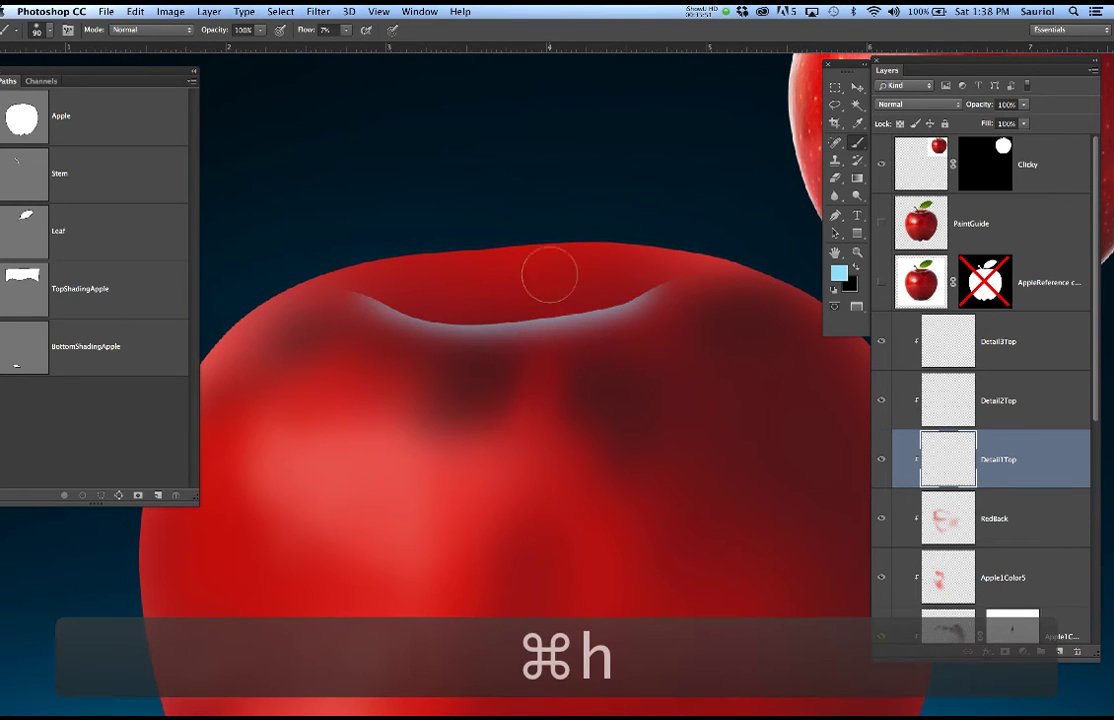
Reduce the brush size to 60 and strengthen the light blue highlight along the rim of the dip.
{"action": "key", "text": "bracketleft"}
{"action": "key", "text": "bracketleft"}
{"action": "key", "text": "bracketleft"}
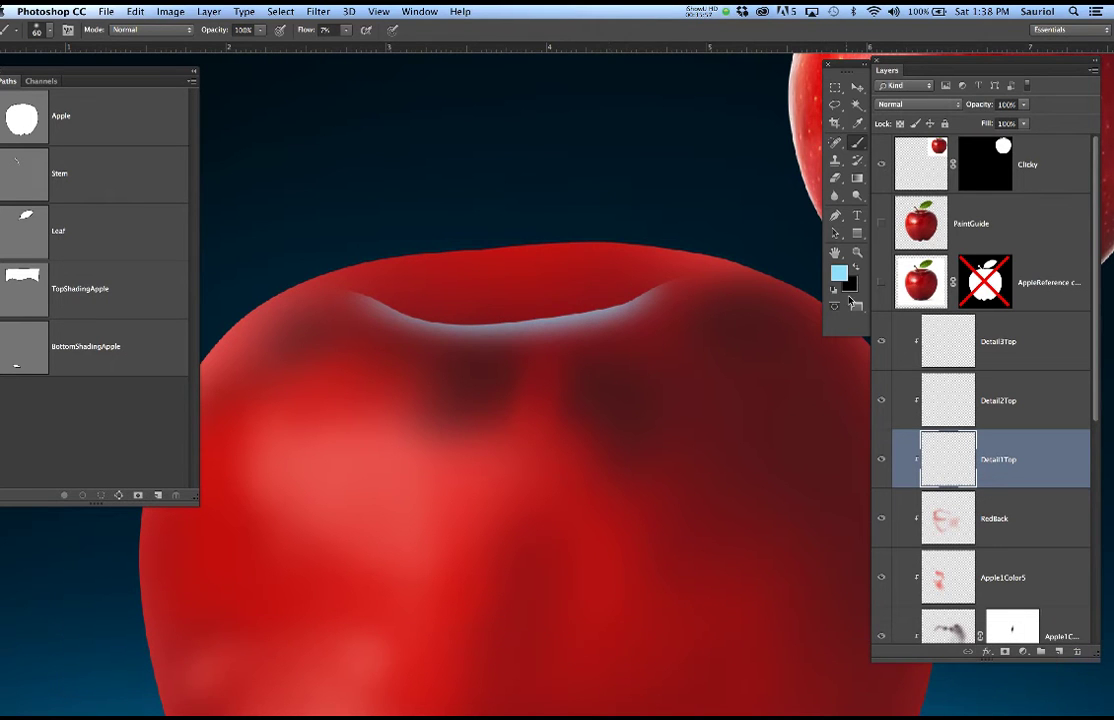
Check the rim light against PaintGuide, hide it, and paint a soft light blue highlight over the apple's shoulders and down its right edge.
{"action": "left_click", "coordinate": [882, 225]}
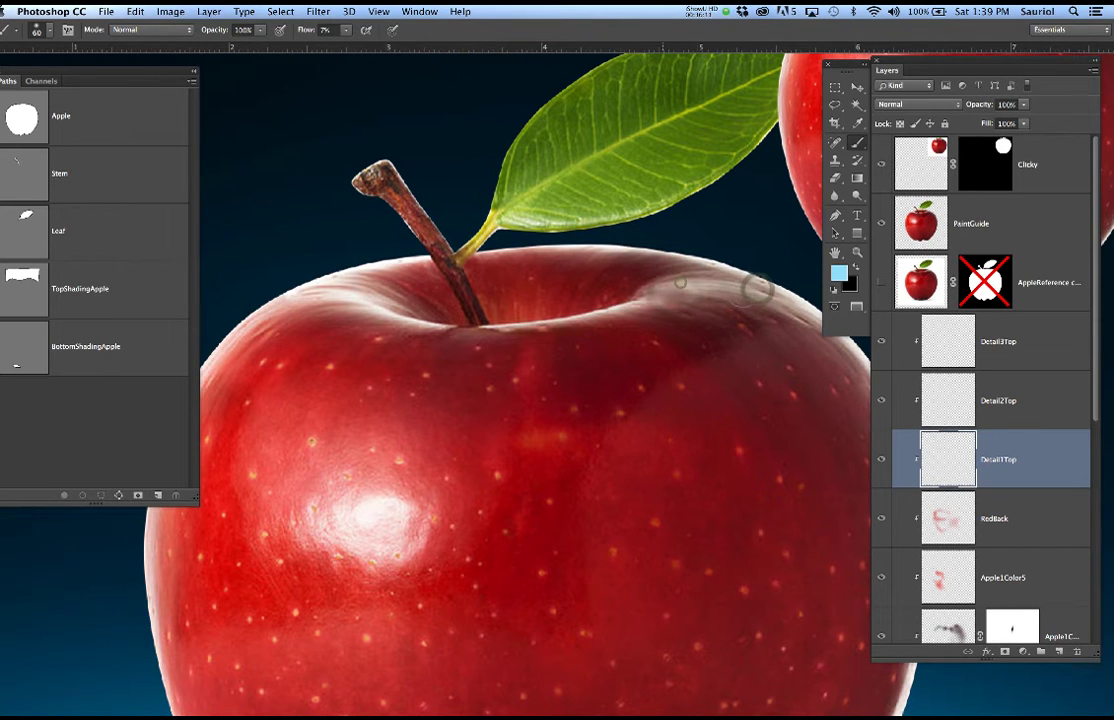
{"action": "scroll", "coordinate": [652, 347], "scroll_direction": "right", "scroll_amount": 5}
{"action": "scroll", "coordinate": [652, 347], "scroll_direction": "down", "scroll_amount": 2}
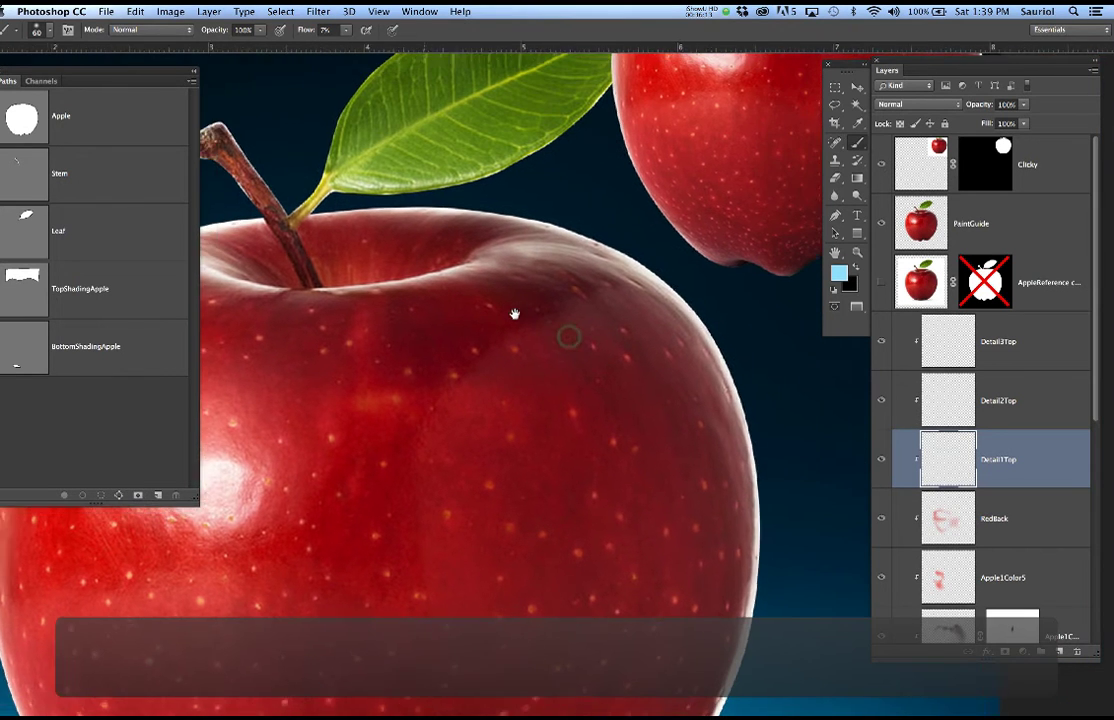
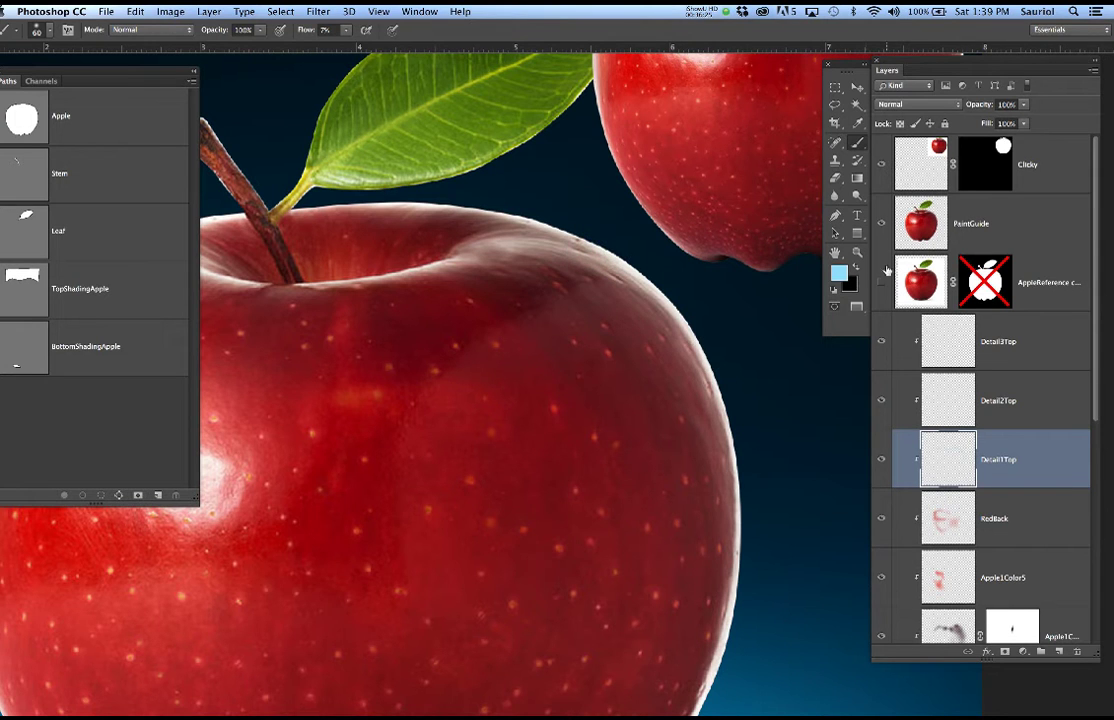
{"action": "left_click", "coordinate": [881, 225]}
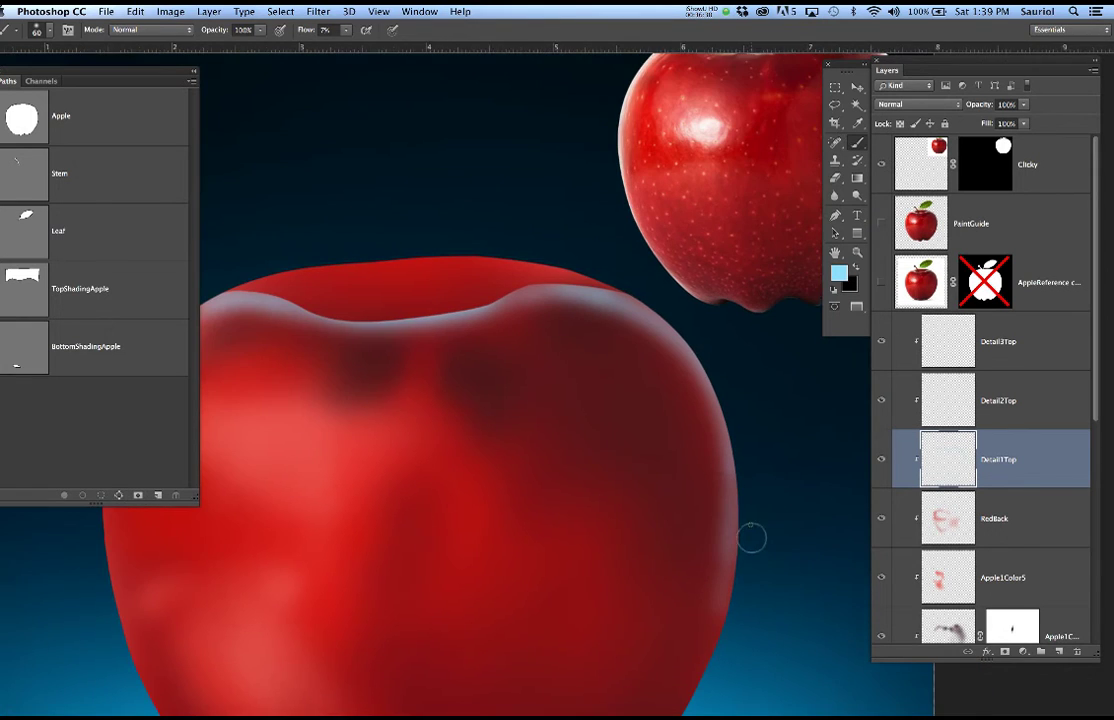
{"action": "left_click_drag", "start_coordinate": [752, 538], "coordinate": [603, 258]}
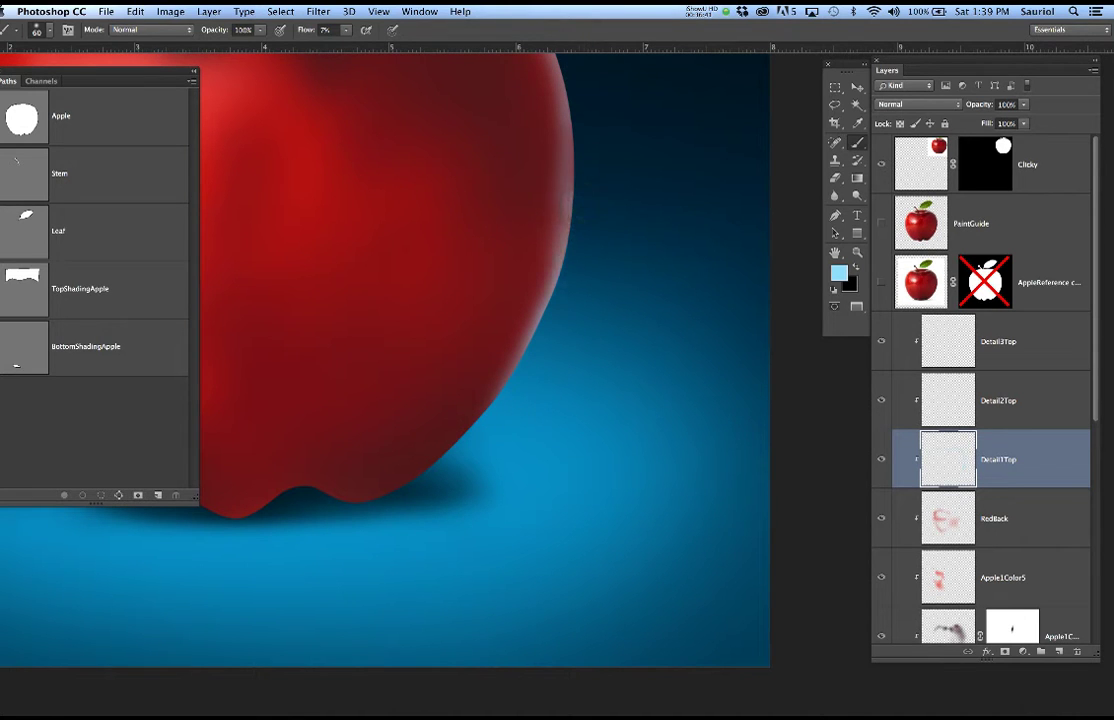
{"action": "left_click_drag", "start_coordinate": [623, 206], "coordinate": [630, 338]}
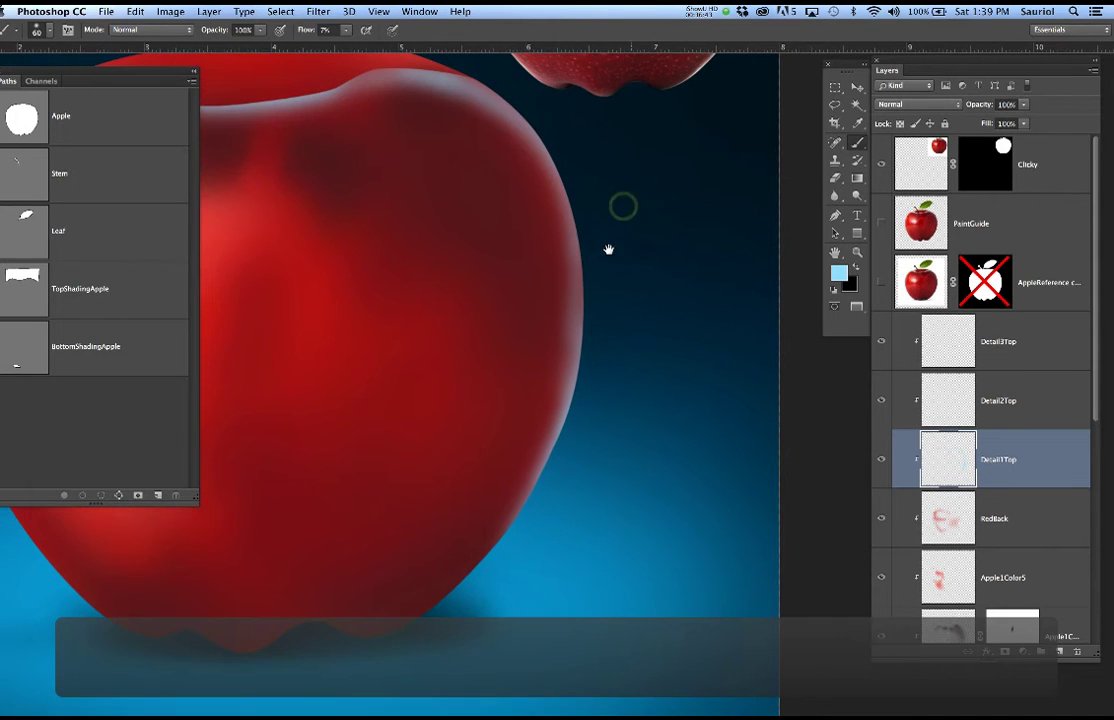
{"action": "left_click_drag", "start_coordinate": [590, 228], "coordinate": [583, 319]}
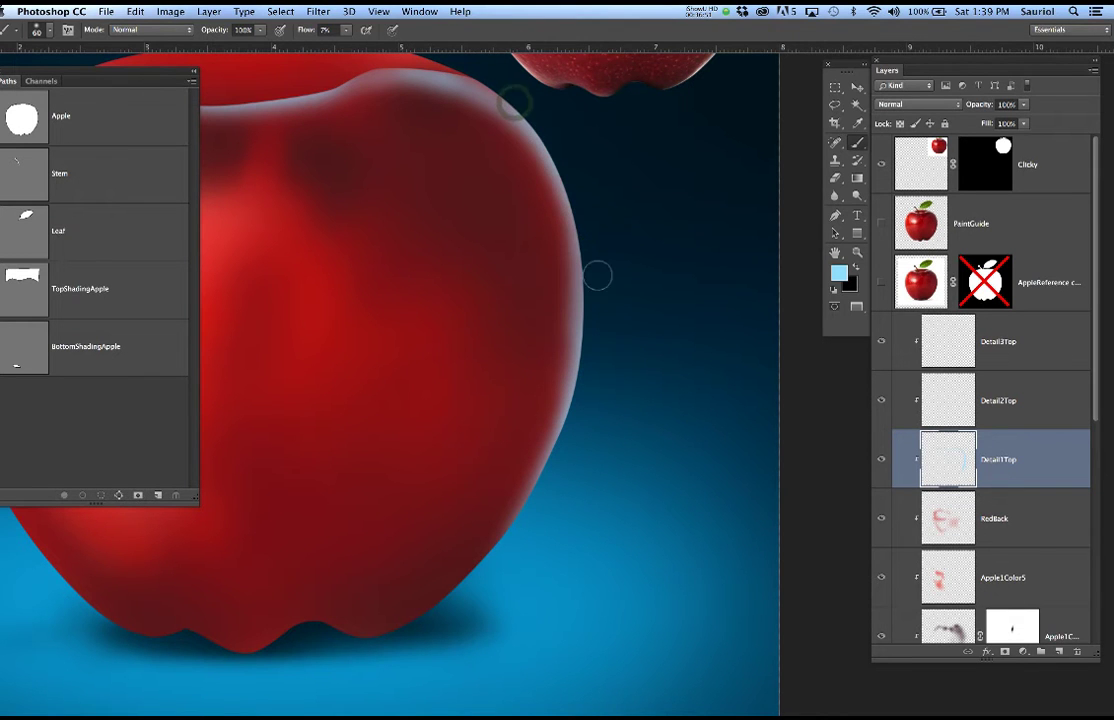
{"action": "left_click_drag", "start_coordinate": [602, 193], "coordinate": [630, 224]}
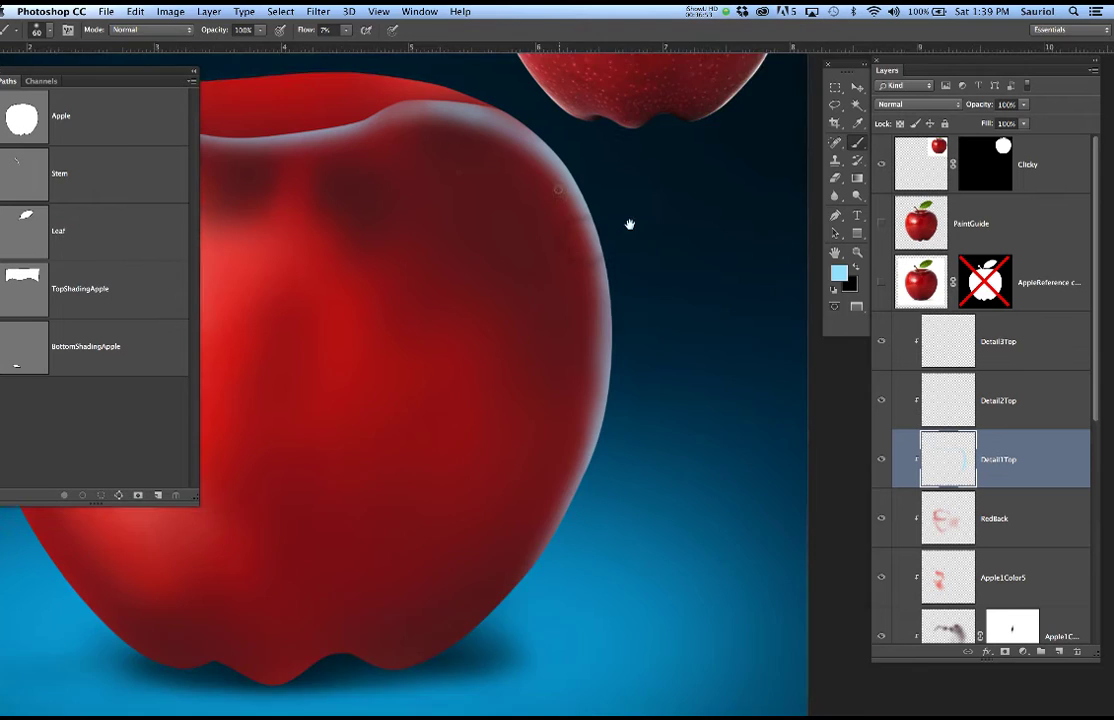
{"action": "scroll", "coordinate": [630, 224], "scroll_direction": "up", "scroll_amount": 3}
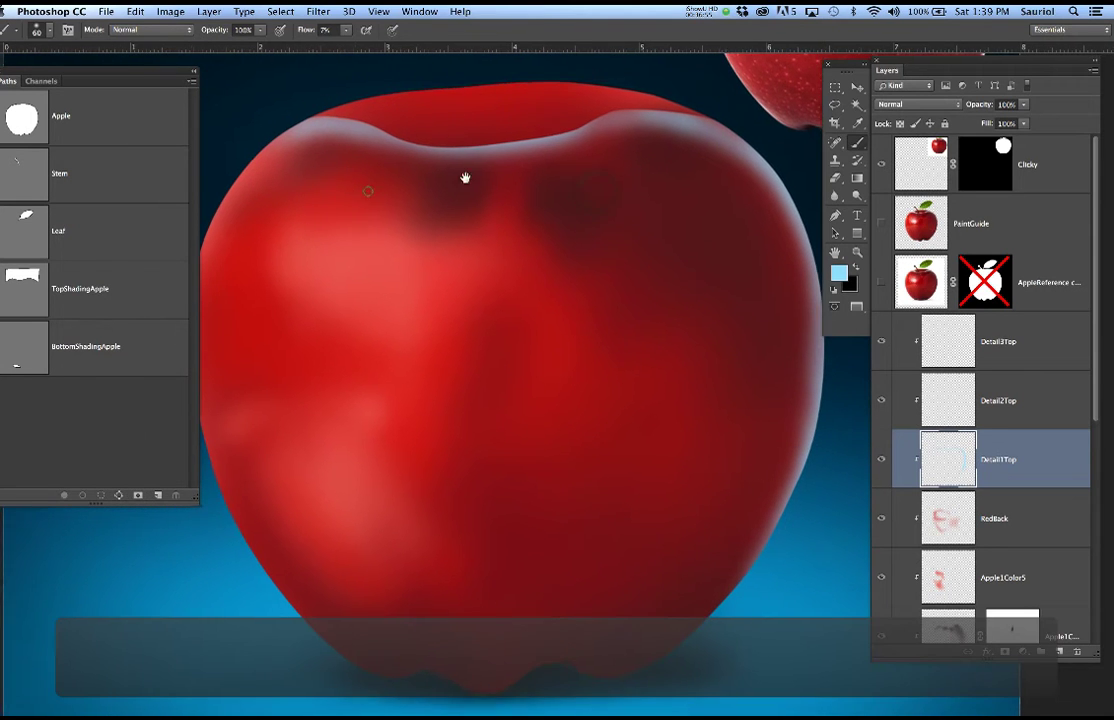
Compare the apple's left side with PaintGuide, hide the guide, and paint a soft light blue highlight down the left edge.
{"action": "left_click_drag", "start_coordinate": [408, 186], "coordinate": [500, 172]}
{"action": "left_click", "coordinate": [880, 226]}
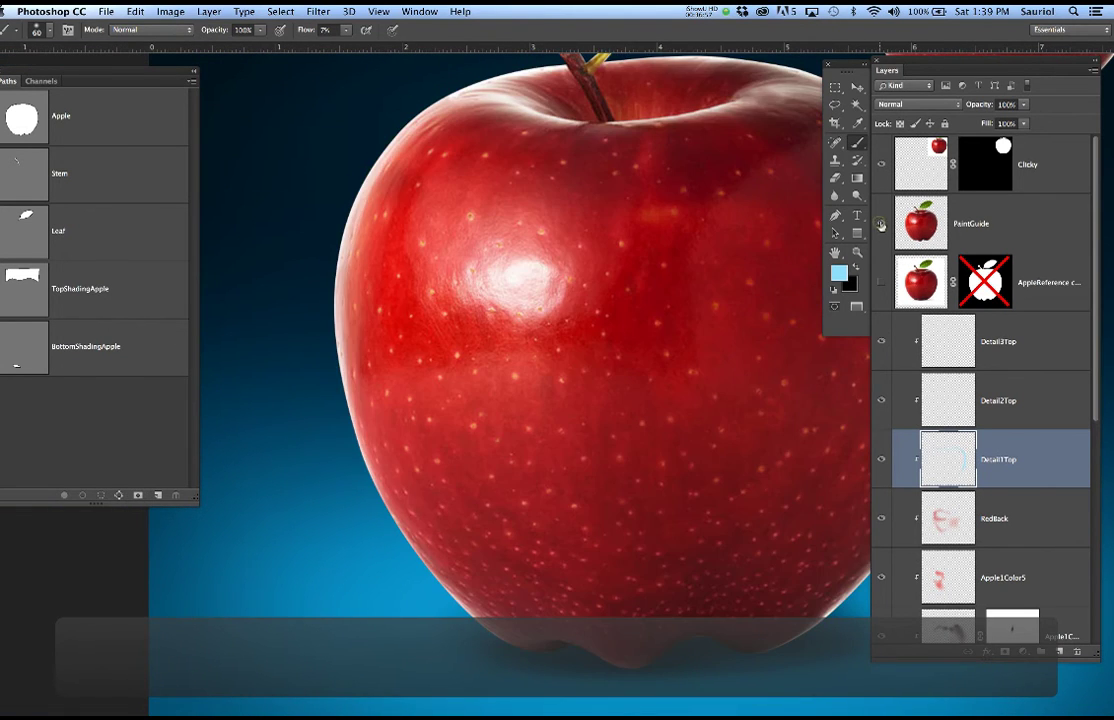
{"action": "left_click", "coordinate": [881, 224]}
{"action": "left_click", "coordinate": [881, 224]}
{"action": "left_click", "coordinate": [881, 224]}
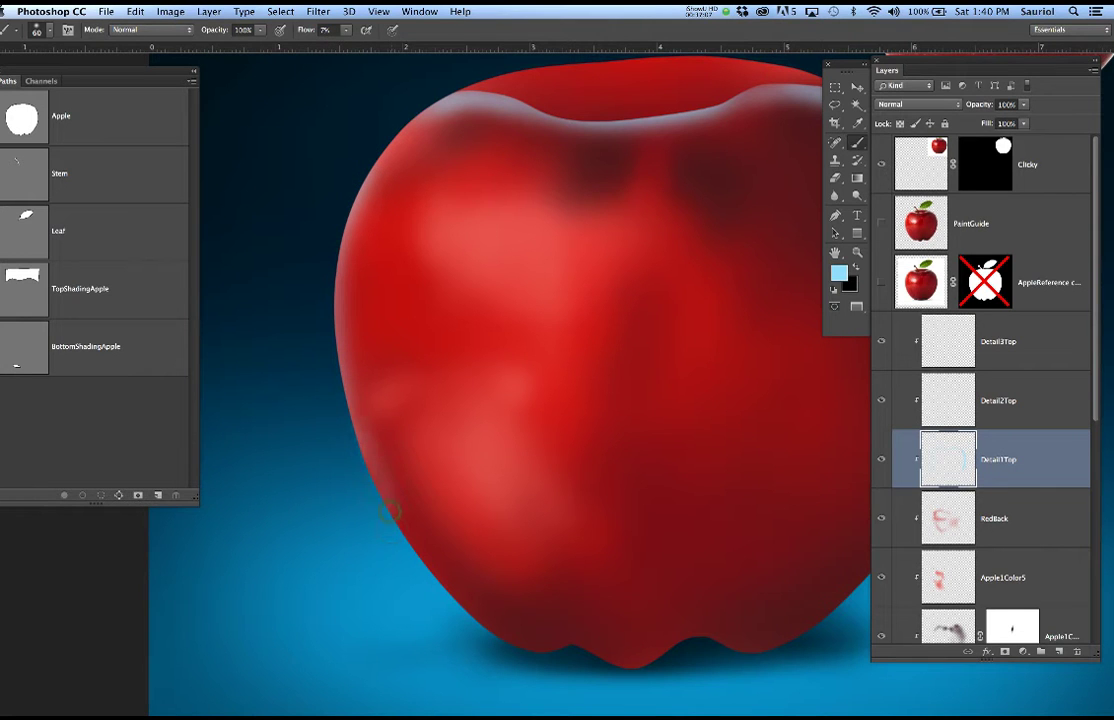
{"action": "left_click_drag", "start_coordinate": [431, 98], "coordinate": [373, 159]}
{"action": "mouse_move", "coordinate": [433, 95]}
{"action": "left_mouse_down"}
{"action": "mouse_move", "coordinate": [372, 175]}
{"action": "mouse_move", "coordinate": [336, 256]}
{"action": "mouse_move", "coordinate": [328, 335]}
{"action": "mouse_move", "coordinate": [345, 413]}
{"action": "left_mouse_up"}
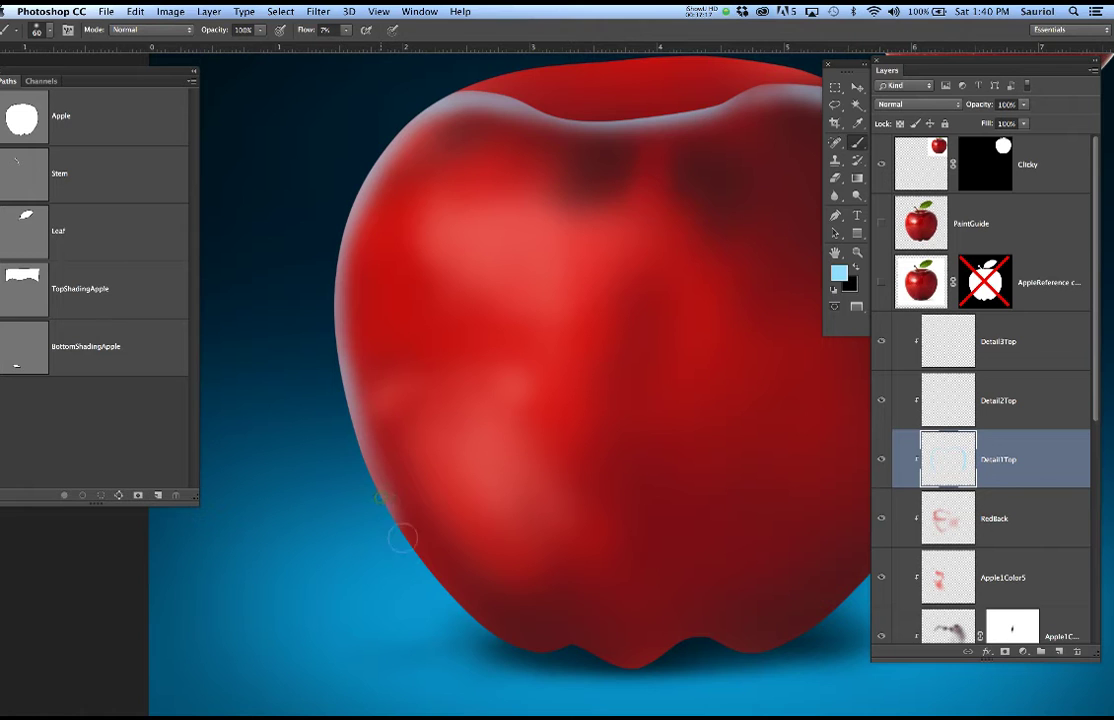
{"action": "left_click_drag", "start_coordinate": [431, 576], "coordinate": [358, 416]}
{"action": "mouse_move", "coordinate": [378, 499]}
{"action": "left_mouse_down"}
{"action": "mouse_move", "coordinate": [347, 331]}
{"action": "mouse_move", "coordinate": [351, 218]}
{"action": "left_mouse_up"}
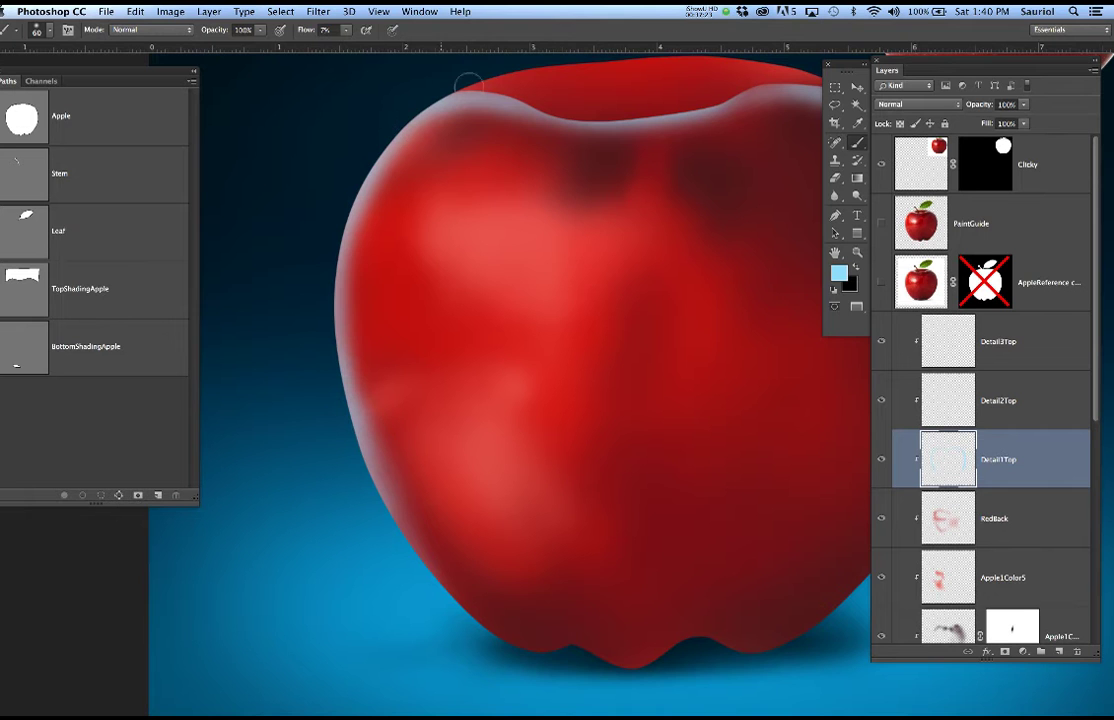
Show PaintGuide, make Detail2Top the active layer and clear the selection.
{"action": "scroll", "coordinate": [505, 99], "scroll_direction": "down", "scroll_amount": 3}
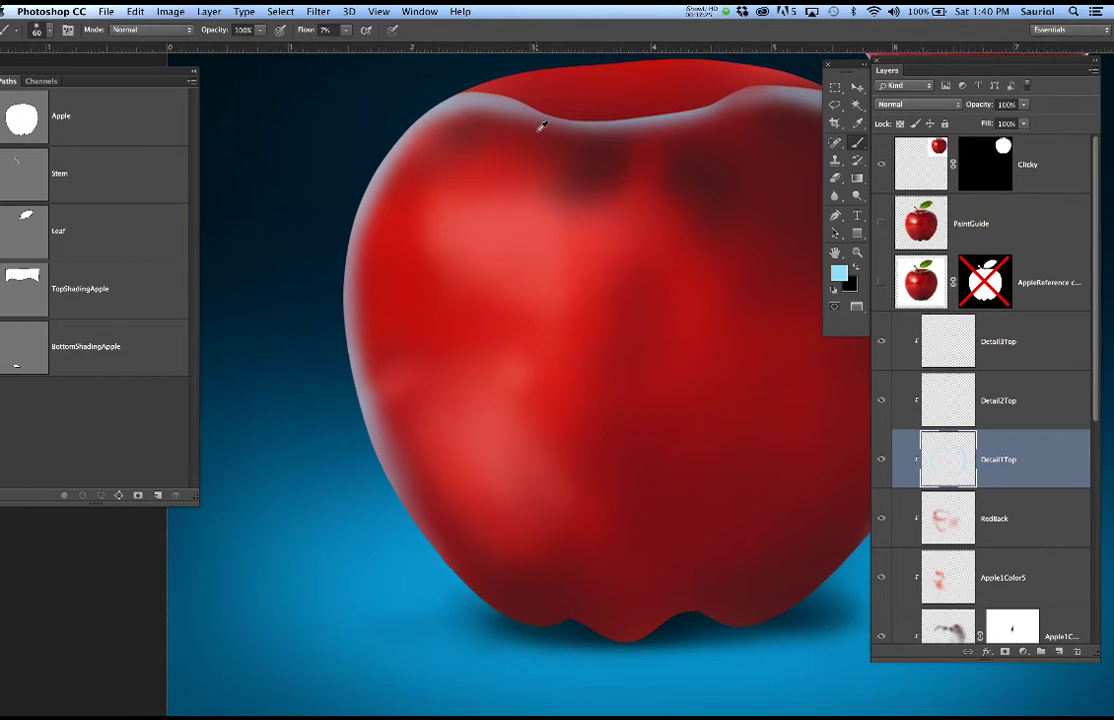
{"action": "left_click_drag", "start_coordinate": [693, 245], "coordinate": [542, 293]}
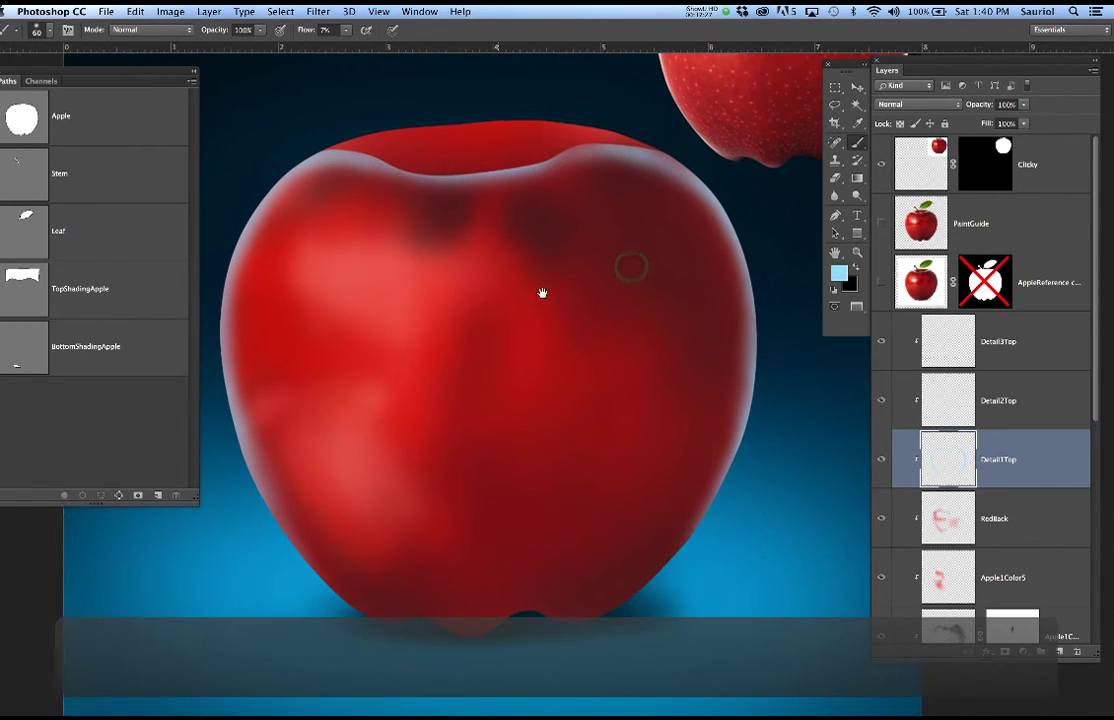
{"action": "left_click", "coordinate": [880, 224]}
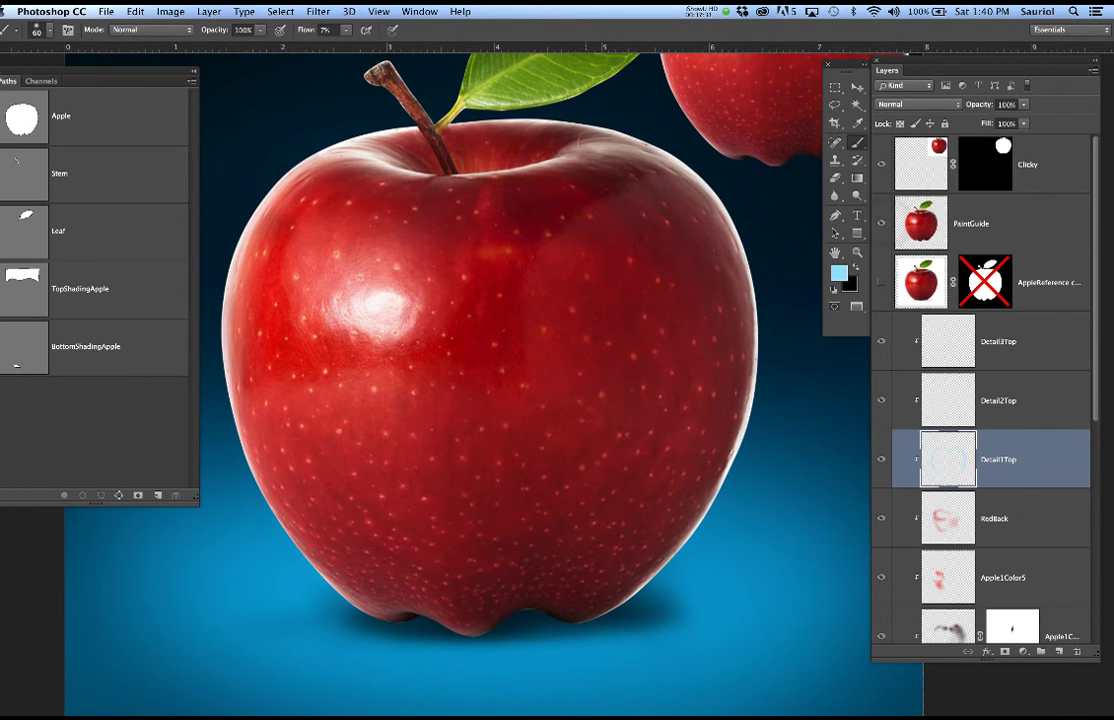
{"action": "left_click", "coordinate": [1029, 404]}
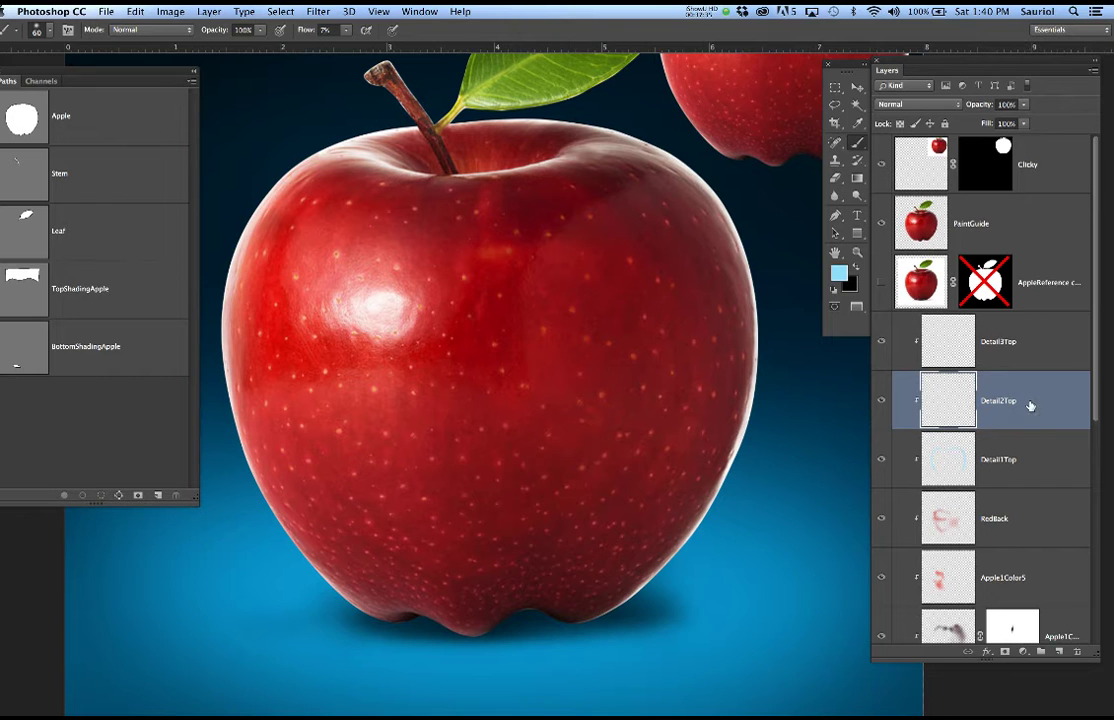
{"action": "key", "text": "super+d"}
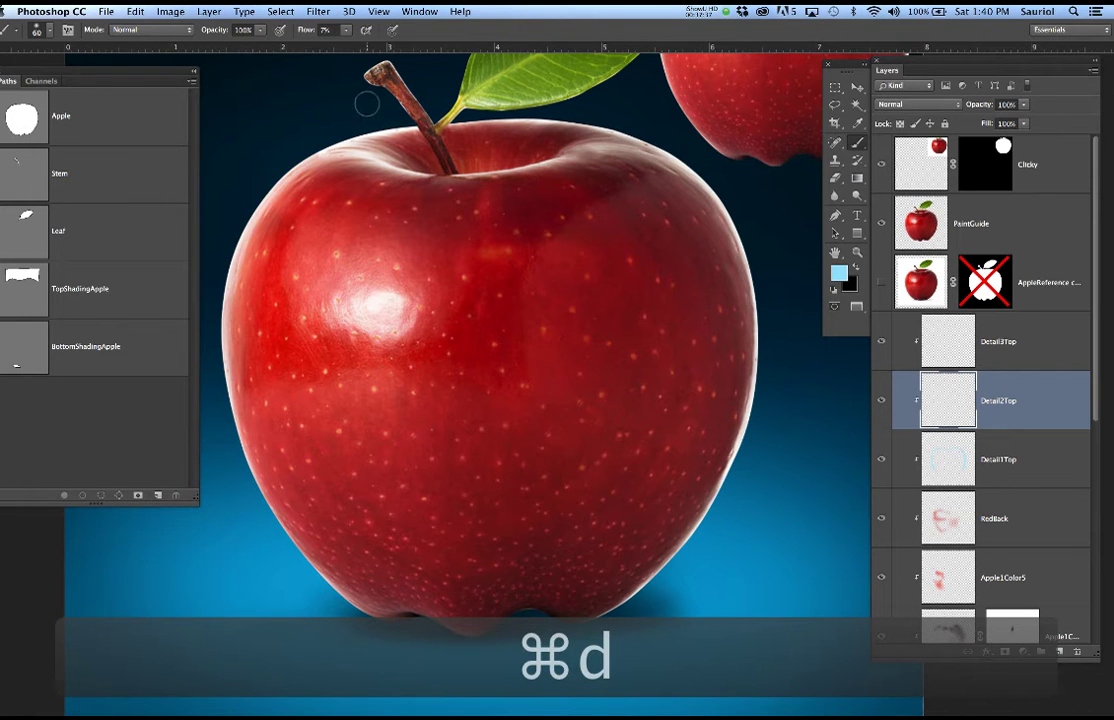
Reduce the brush size to 50, paint a light blue highlight along the back rim of the apple's top, and hide PaintGuide.
{"action": "scroll", "coordinate": [419, 186], "scroll_direction": "up", "scroll_amount": 2}
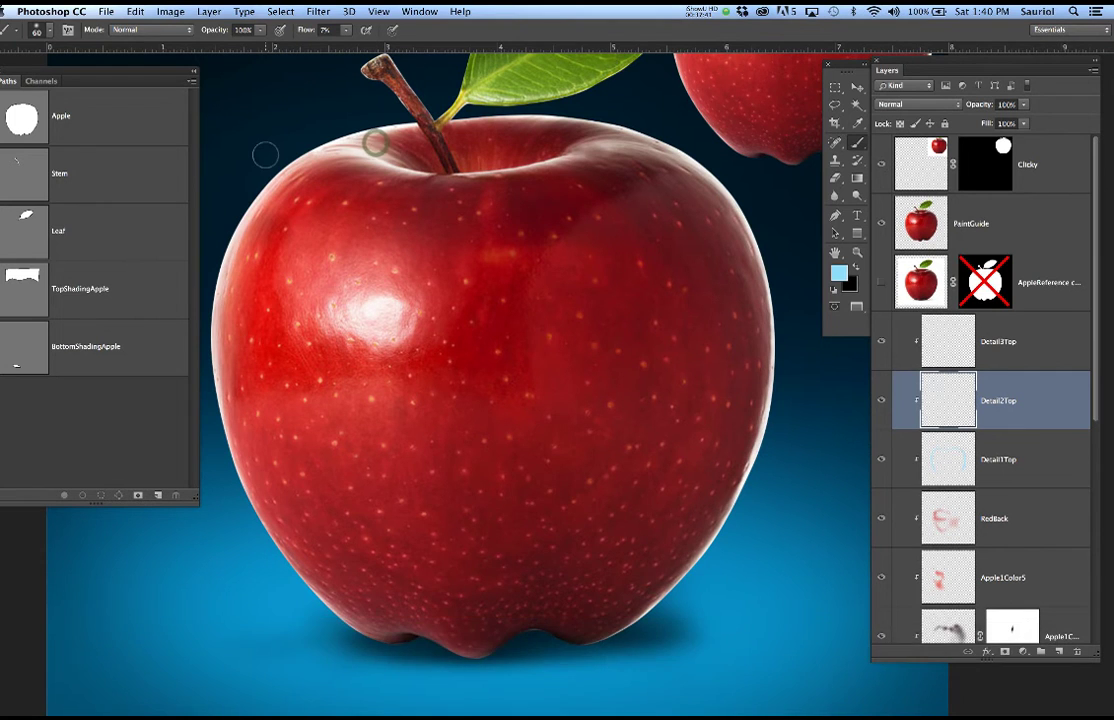
{"action": "key", "text": "bracketleft"}
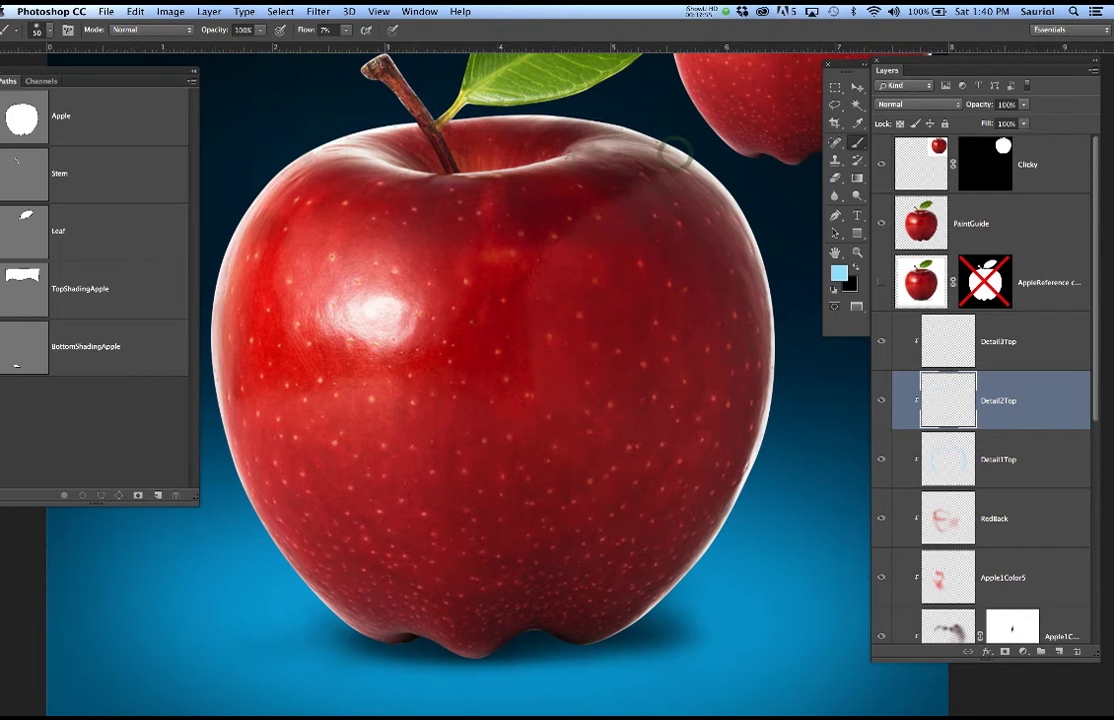
{"action": "mouse_move", "coordinate": [652, 146]}
{"action": "left_mouse_down"}
{"action": "mouse_move", "coordinate": [617, 136]}
{"action": "mouse_move", "coordinate": [630, 128]}
{"action": "left_mouse_up"}
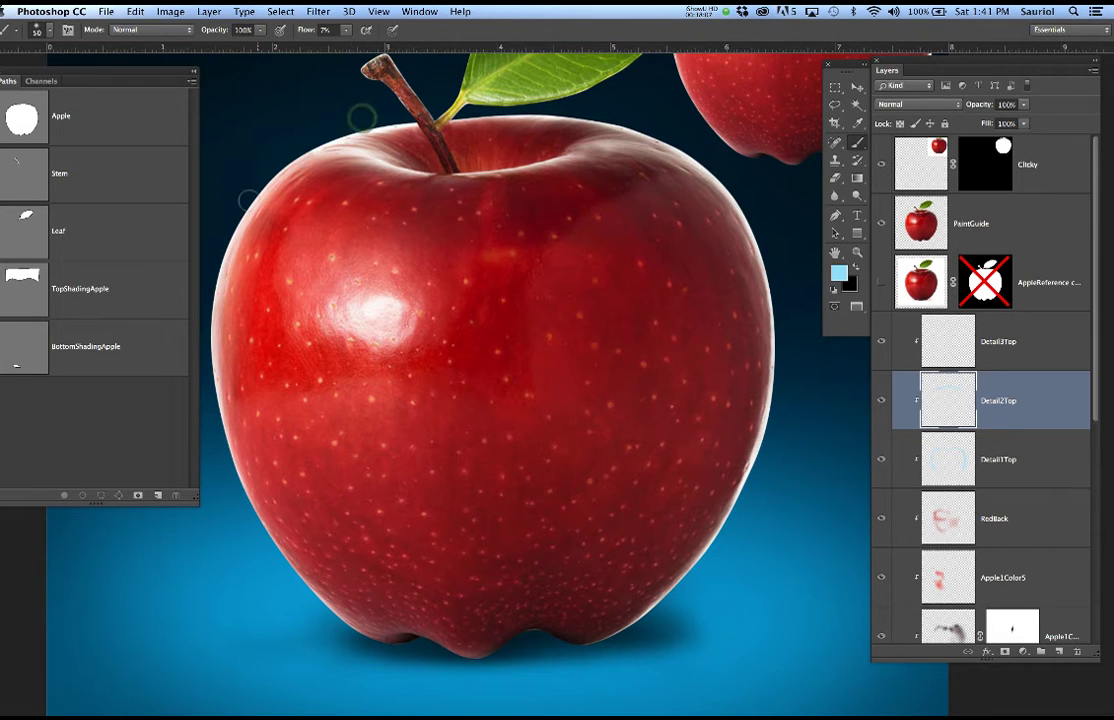
{"action": "left_click", "coordinate": [881, 225]}
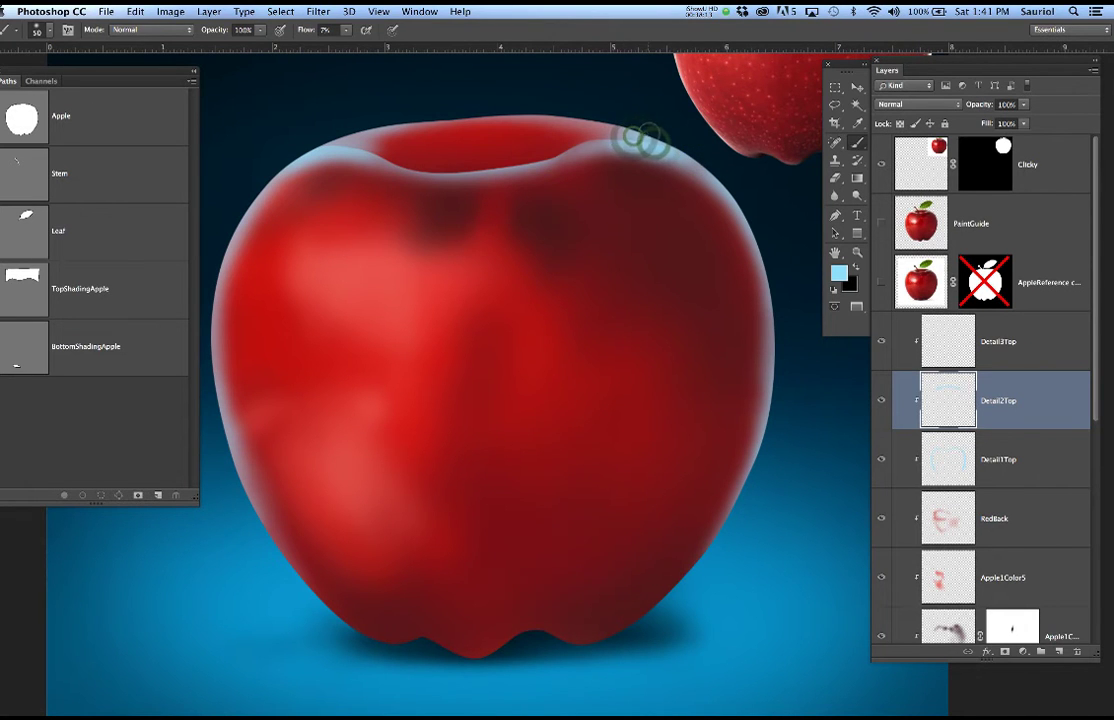
Strengthen the light blue highlight along the back rim and over the left shoulder beside the dip.
{"action": "mouse_move", "coordinate": [614, 119]}
{"action": "left_mouse_down"}
{"action": "mouse_move", "coordinate": [481, 110]}
{"action": "mouse_move", "coordinate": [313, 150]}
{"action": "left_mouse_up"}
{"action": "left_click", "coordinate": [332, 145]}
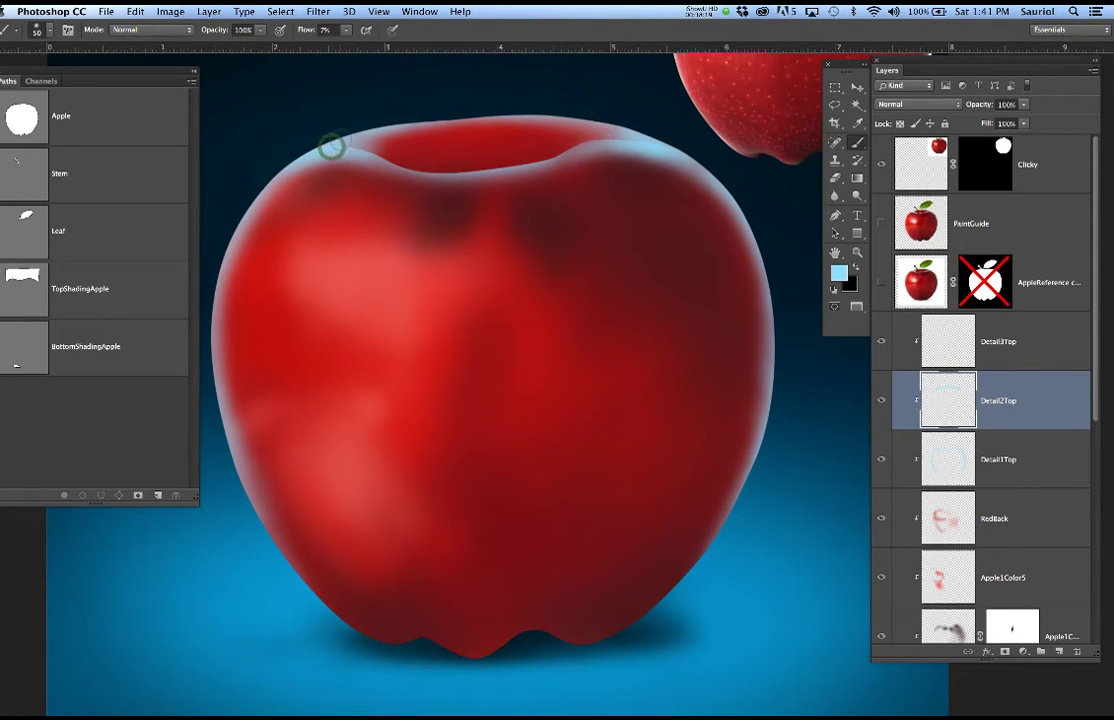
{"action": "left_click", "coordinate": [340, 141]}
{"action": "left_click", "coordinate": [368, 136]}
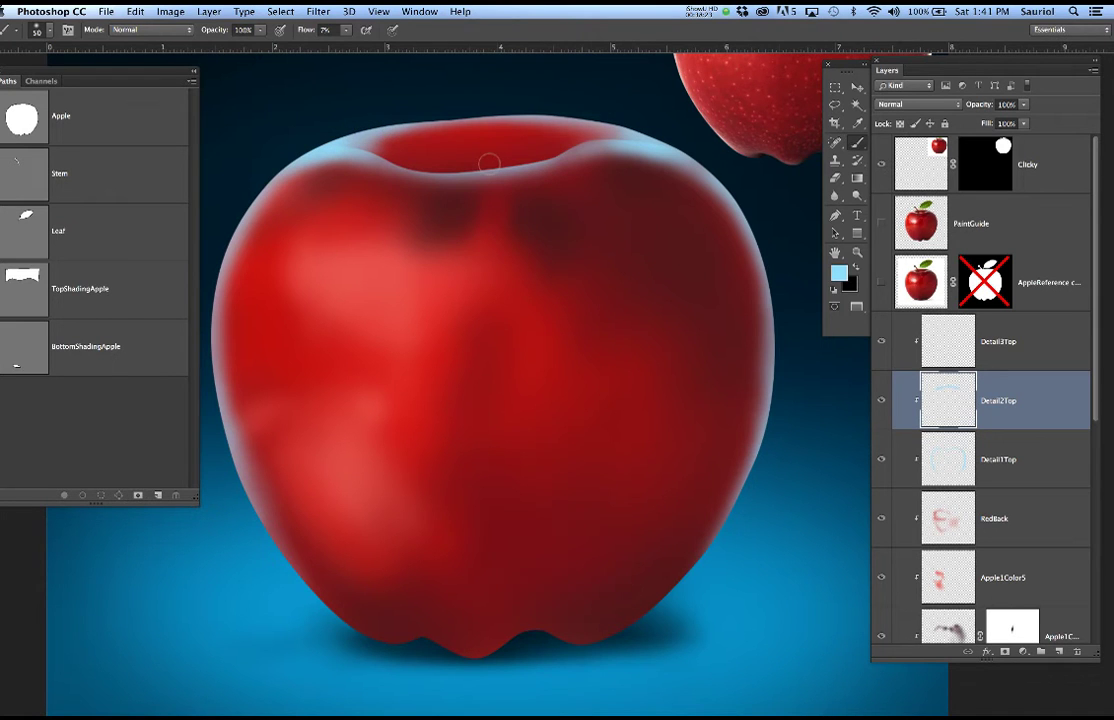
{"action": "scroll", "coordinate": [537, 172], "scroll_direction": "down", "scroll_amount": 8}
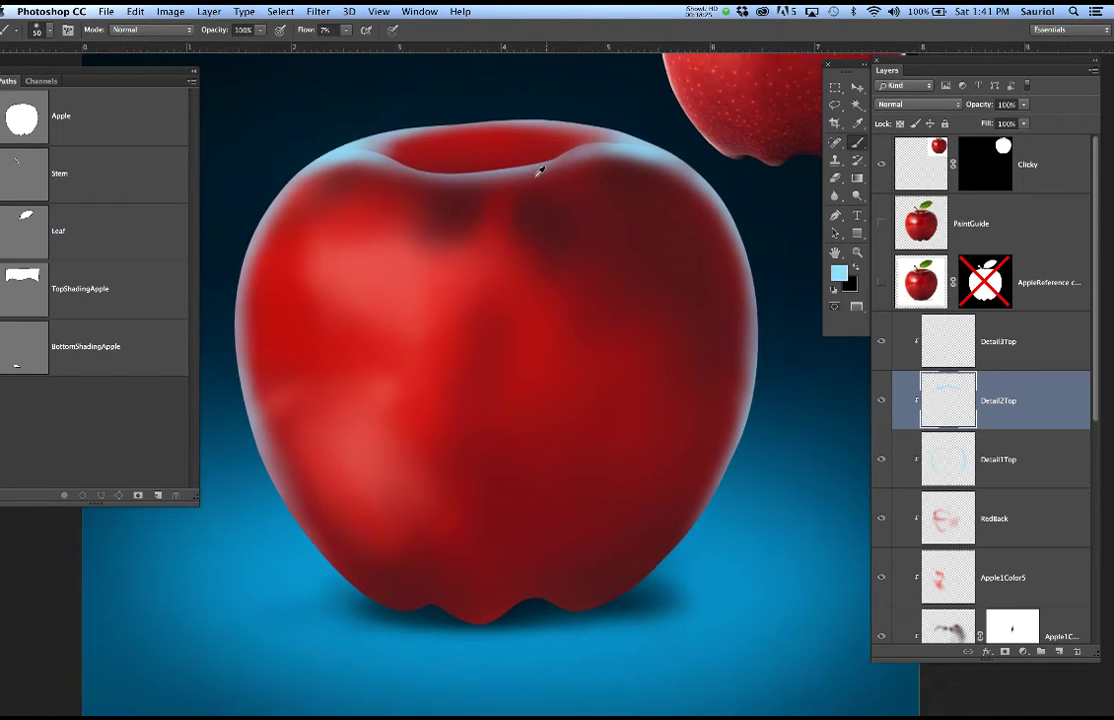
{"action": "scroll", "coordinate": [537, 172], "scroll_direction": "up", "scroll_amount": 2}
{"action": "scroll", "coordinate": [541, 171], "scroll_direction": "up", "scroll_amount": 3}
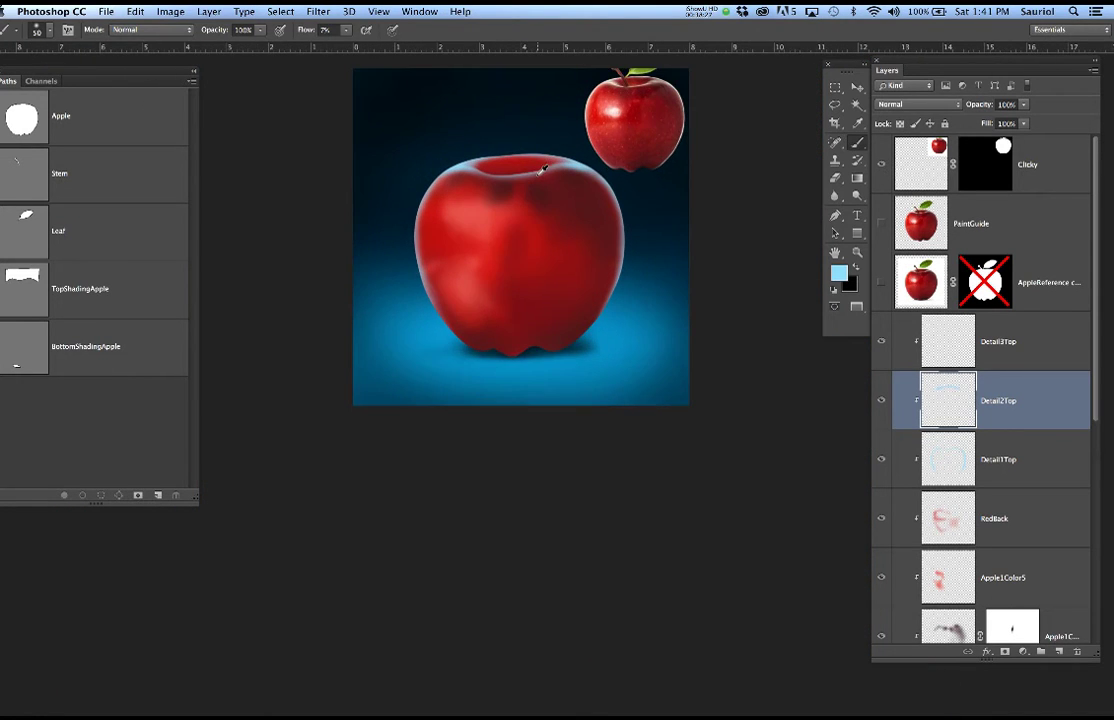
{"action": "scroll", "coordinate": [541, 171], "scroll_direction": "up", "scroll_amount": 2}
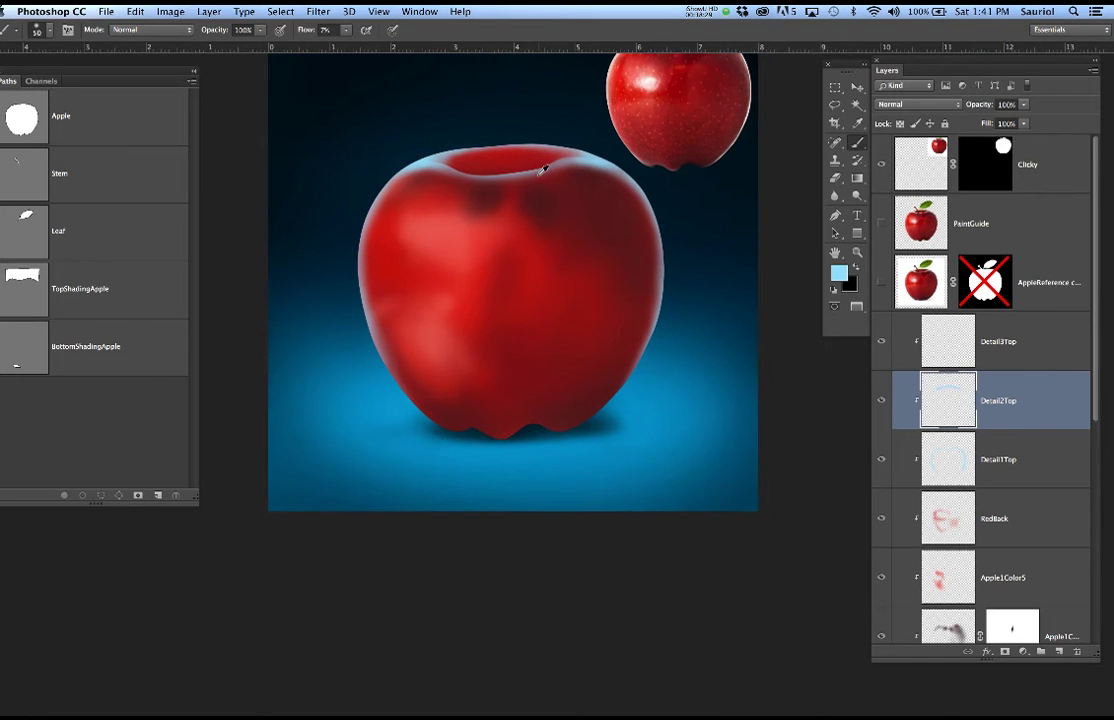
{"action": "scroll", "coordinate": [541, 171], "scroll_direction": "up", "scroll_amount": 2}
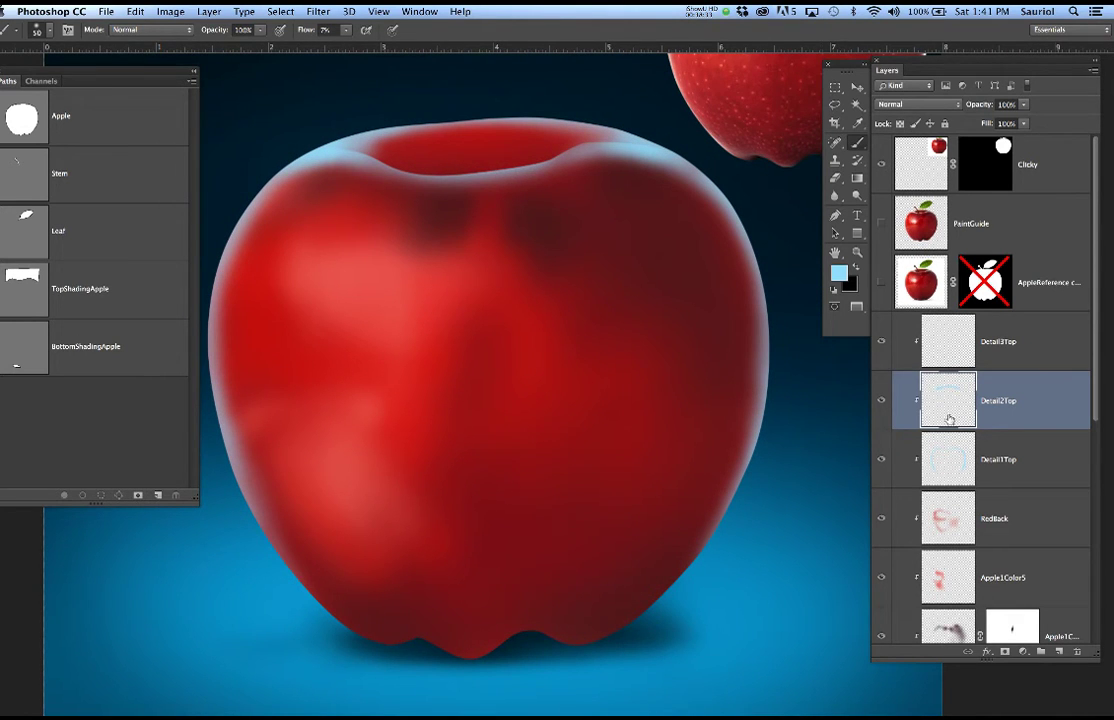
Create a new layer above Detail3Top, name it Detail4Top and clip it to the layers below.
{"action": "left_click", "coordinate": [1022, 348]}
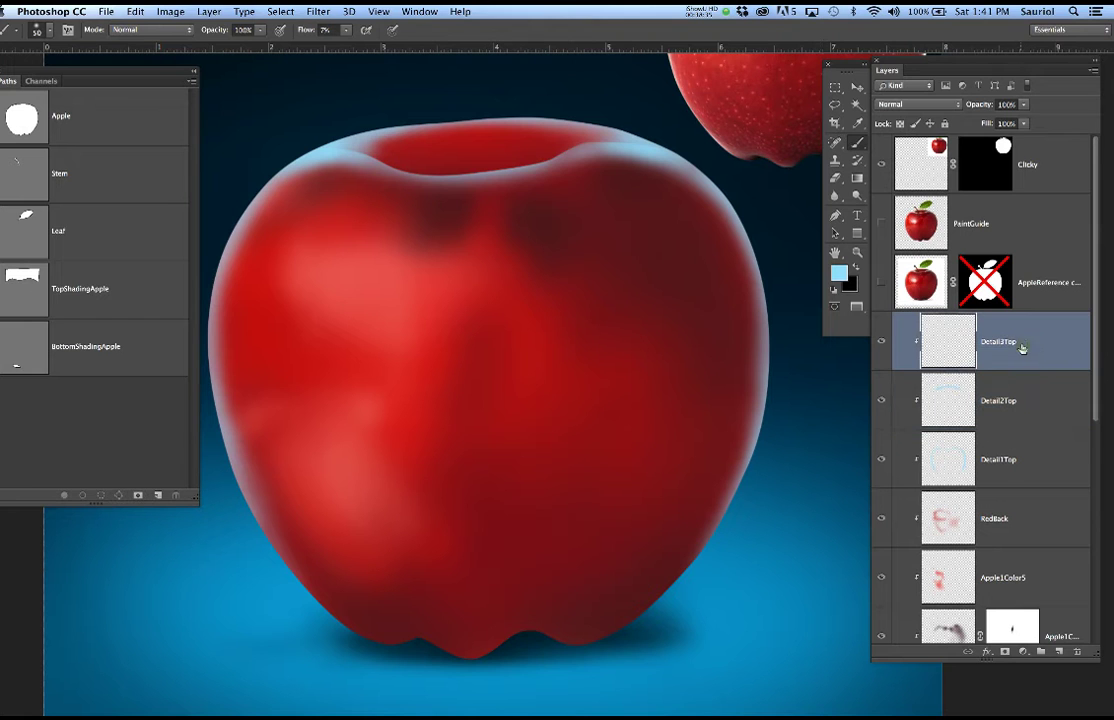
{"action": "double_click", "coordinate": [1000, 342]}
{"action": "key", "text": "super+c"}
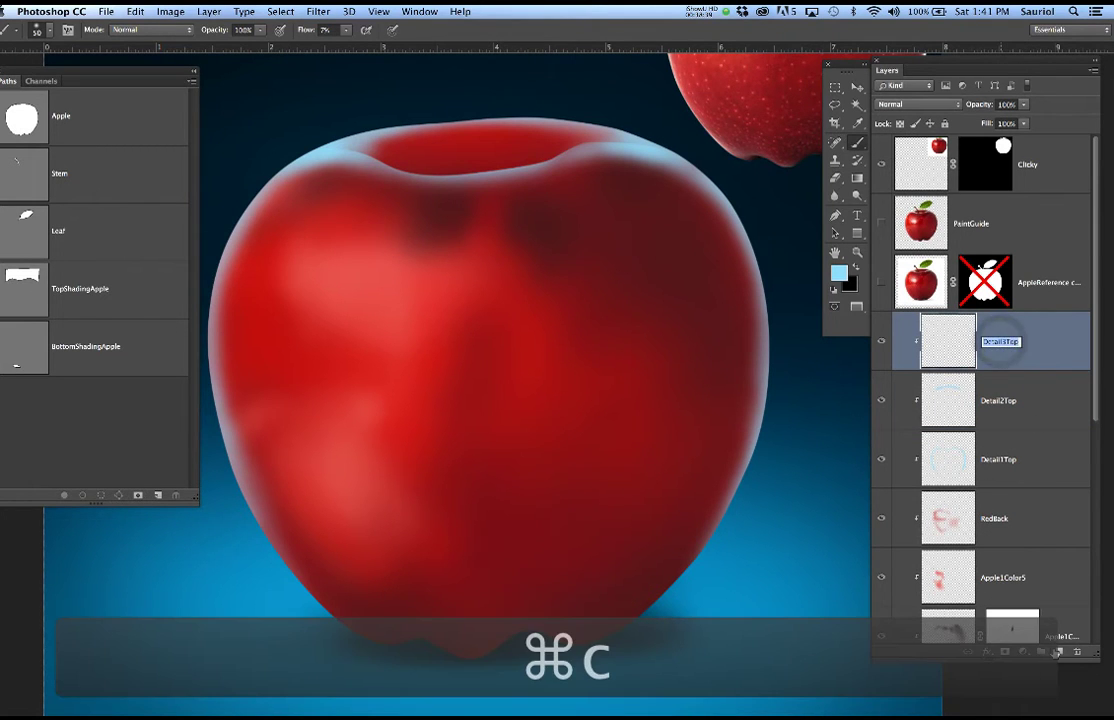
{"action": "left_click", "coordinate": [1060, 651]}
{"action": "double_click", "coordinate": [969, 342]}
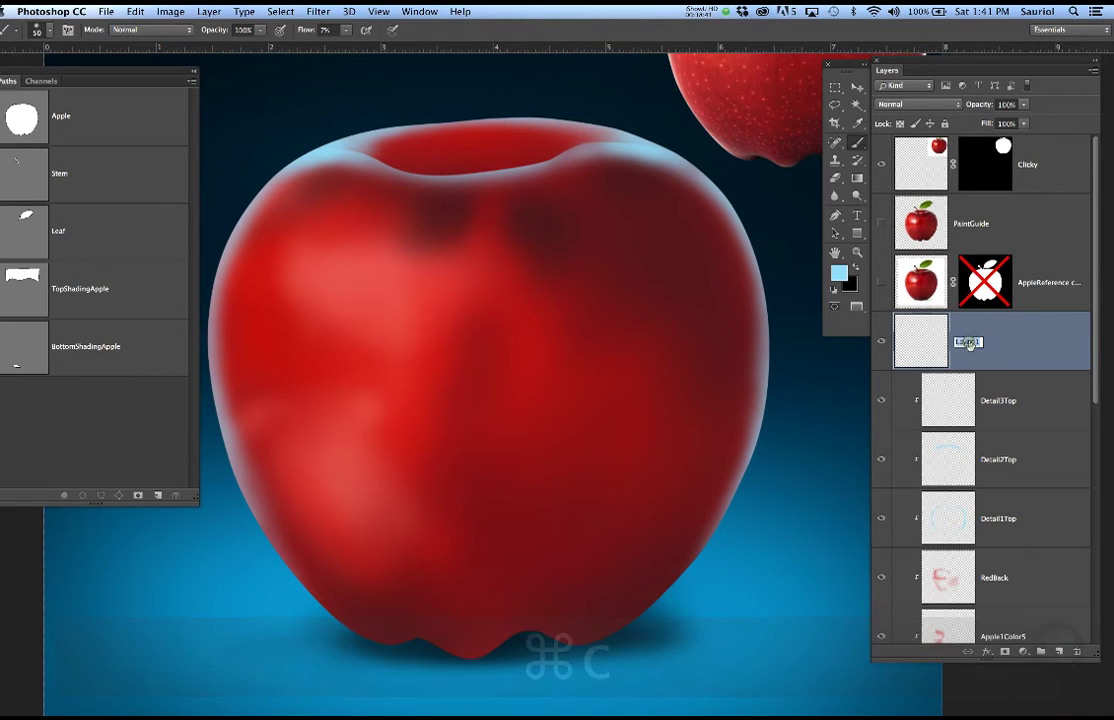
{"action": "key", "text": "super+v"}
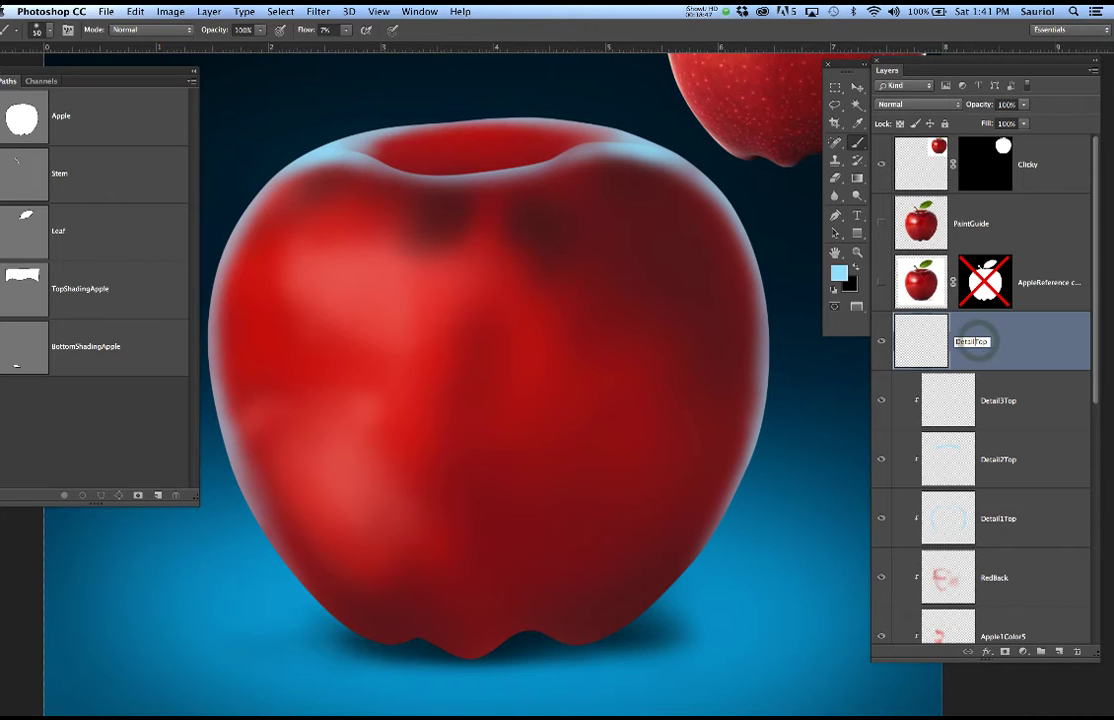
{"action": "type", "text": "4"}
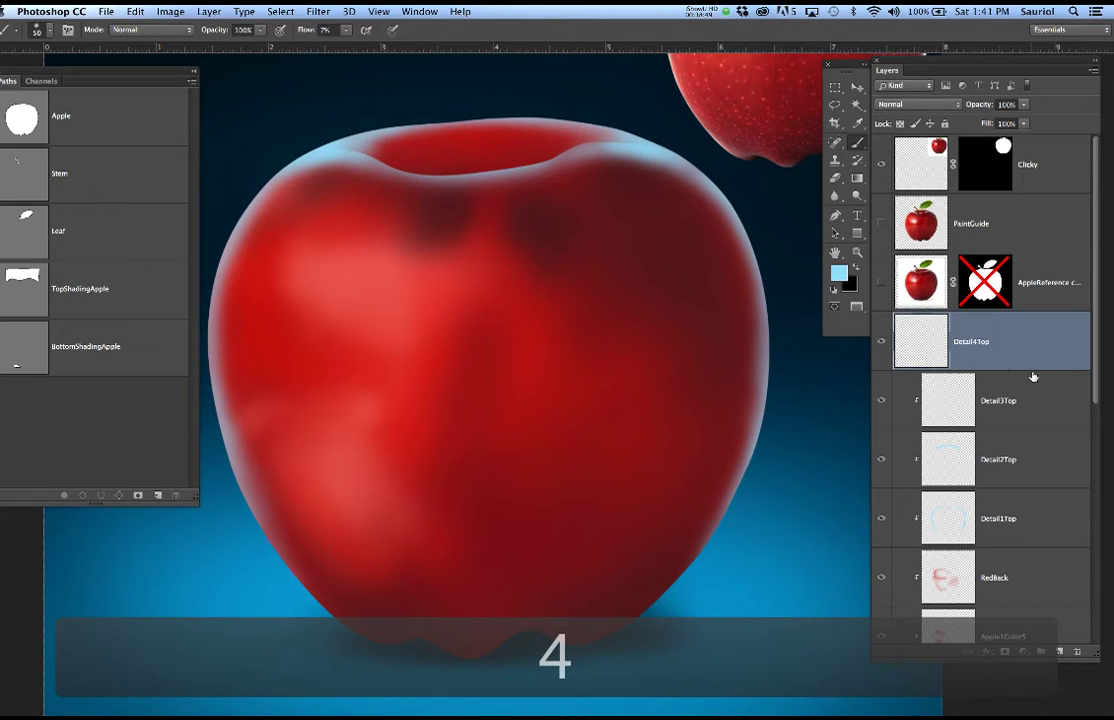
{"action": "left_click", "coordinate": [1035, 369], "text": "alt"}
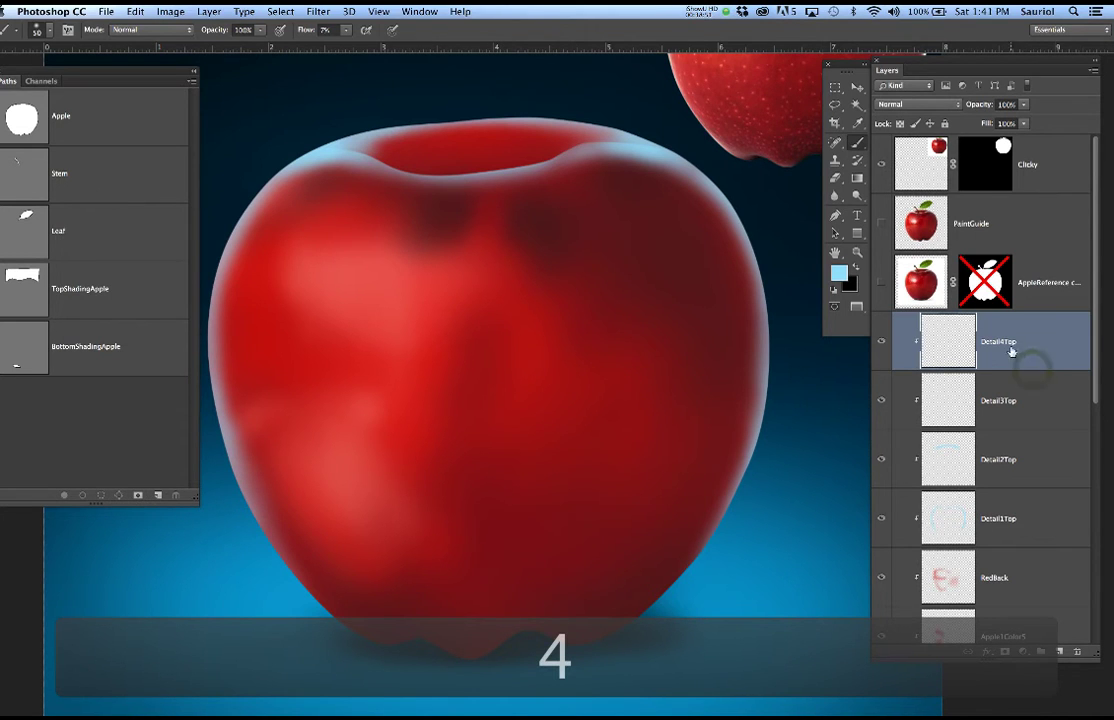
Rename the Detail4Top layer as Detail4TopWhite.
{"action": "double_click", "coordinate": [1010, 343]}
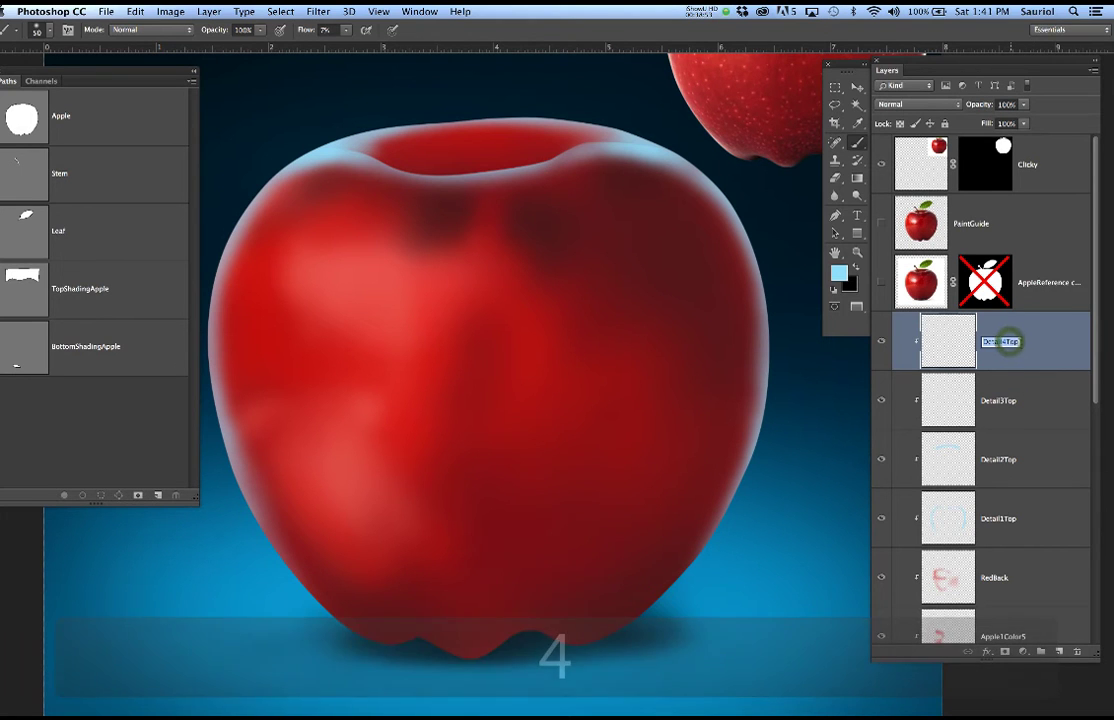
{"action": "type", "text": "Wh"}
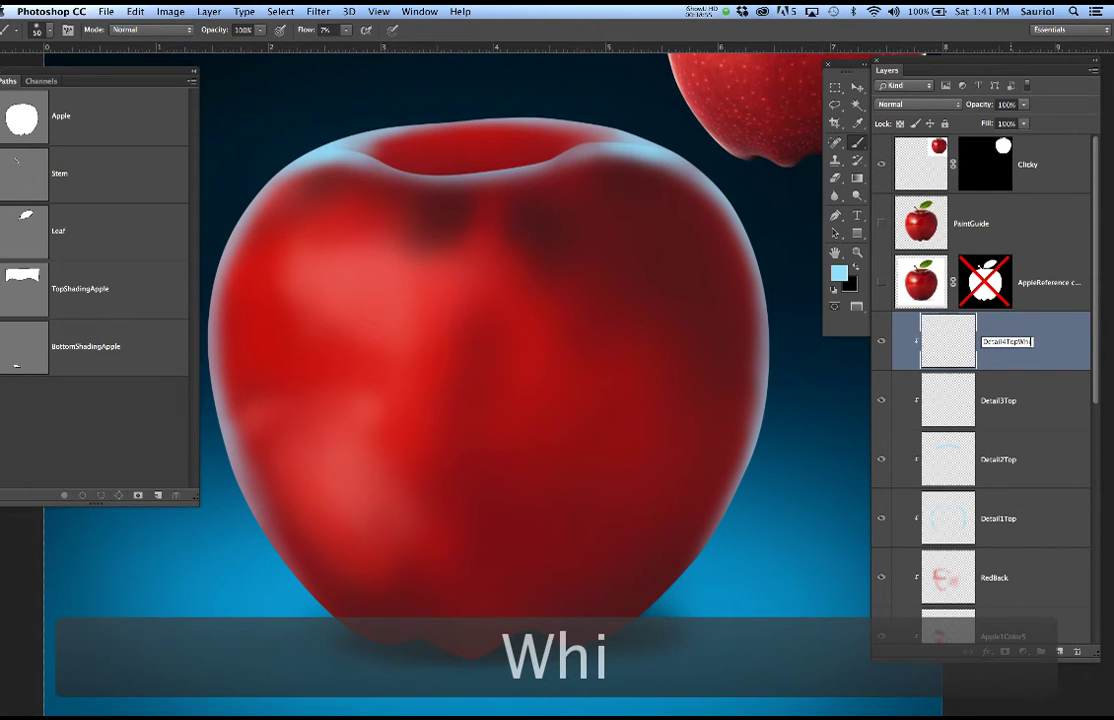
{"action": "type", "text": "ites"}
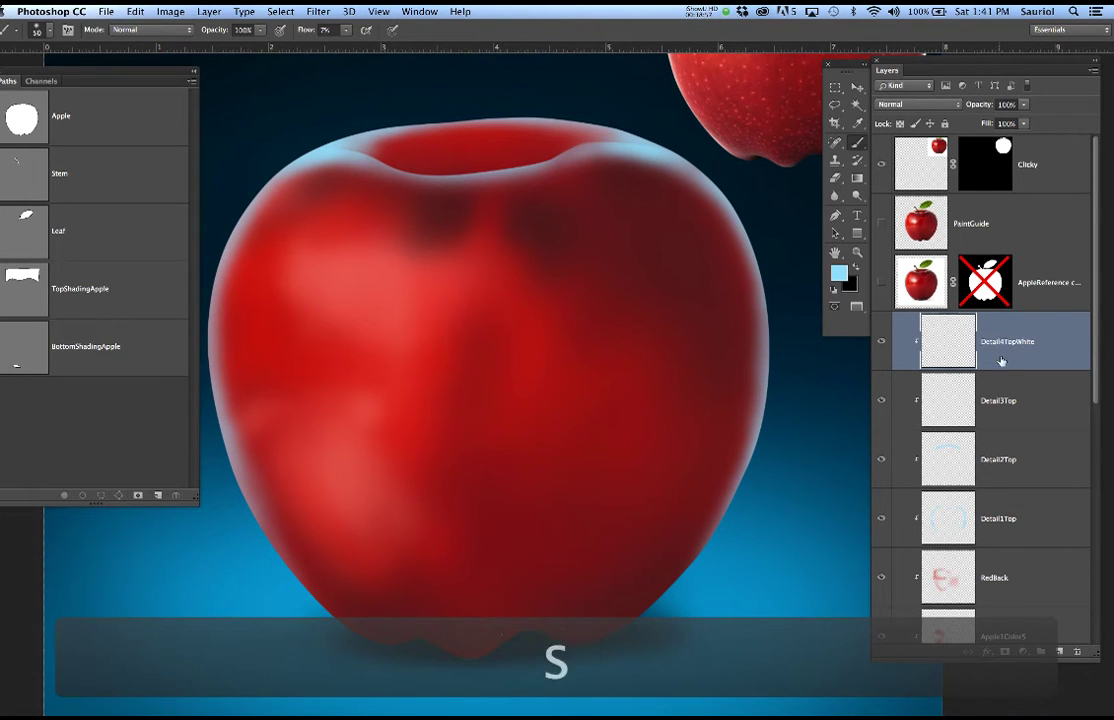
Make Detail3Top the active layer, show PaintGuide and load the TopShadingApple path as a selection.
{"action": "left_click", "coordinate": [1034, 397]}
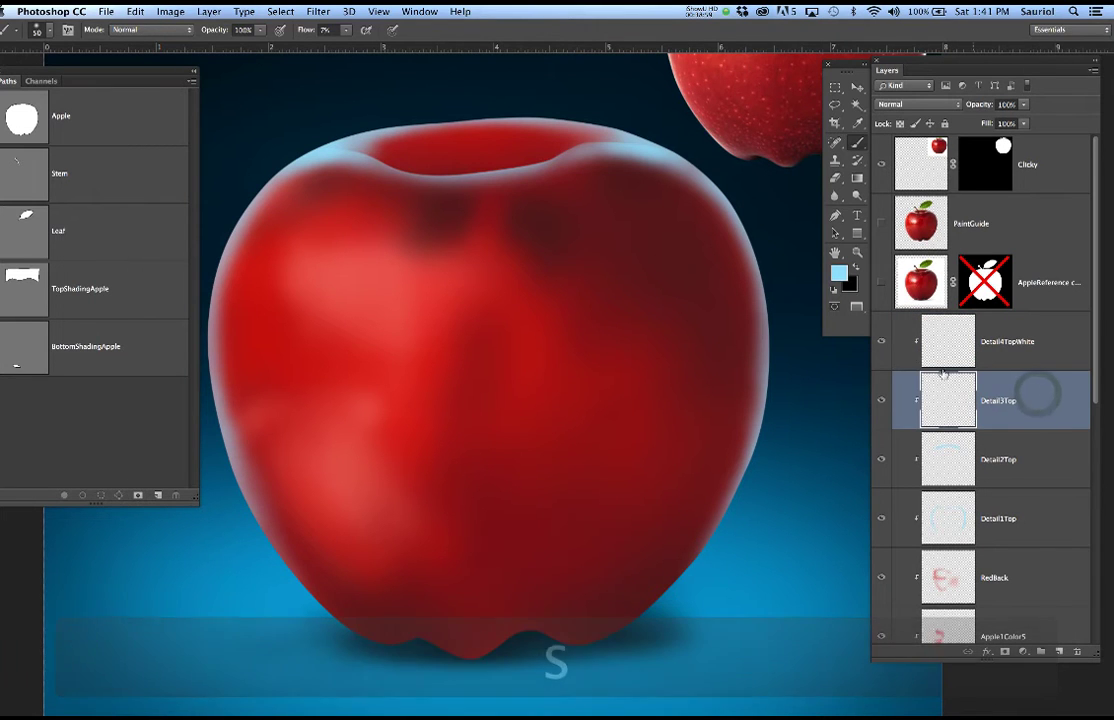
{"action": "left_click", "coordinate": [882, 224]}
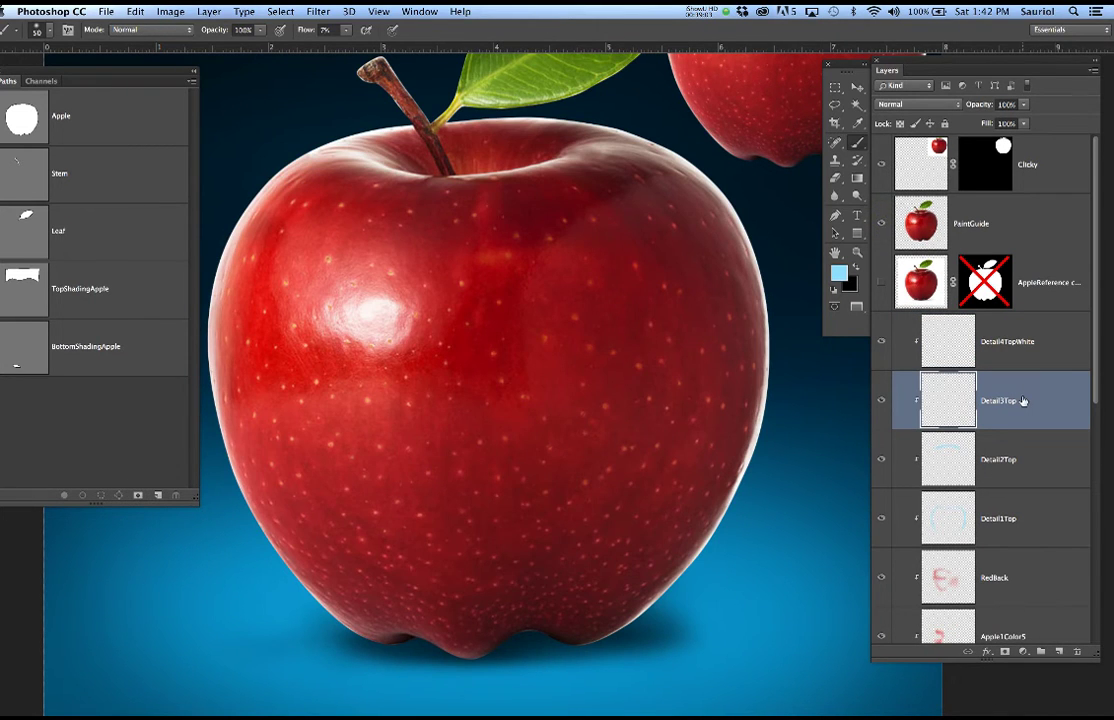
{"action": "left_click", "coordinate": [485, 199], "text": "super"}
{"action": "left_click_drag", "start_coordinate": [492, 231], "coordinate": [559, 365]}
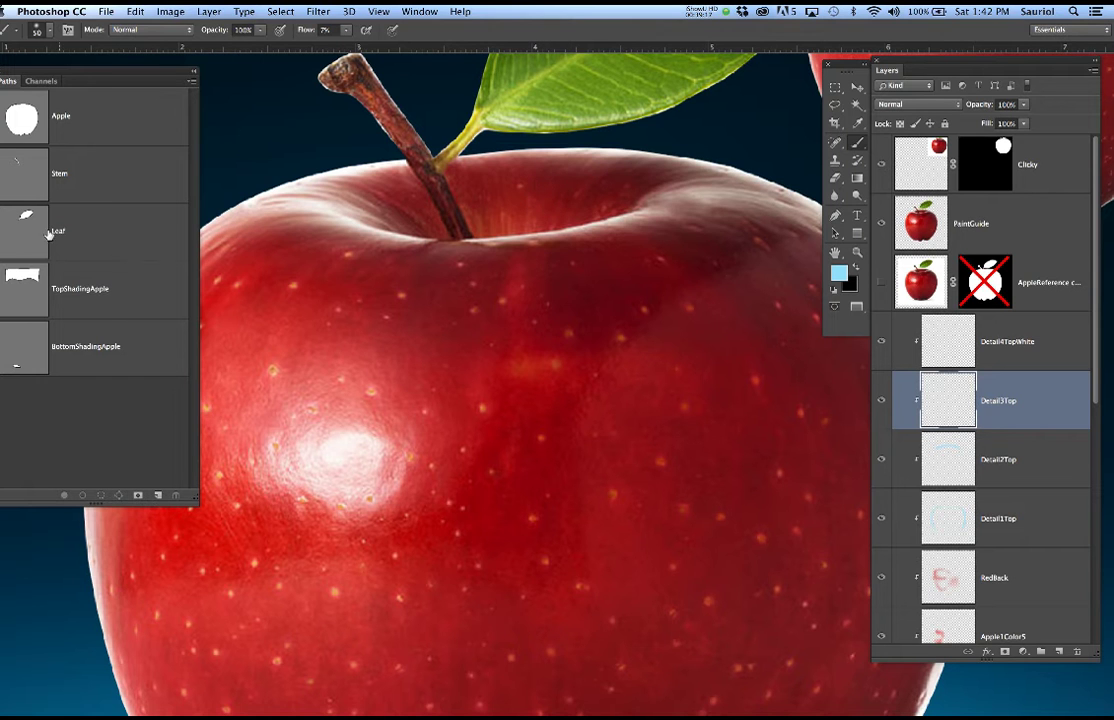
{"action": "left_click", "coordinate": [27, 281], "text": "super"}
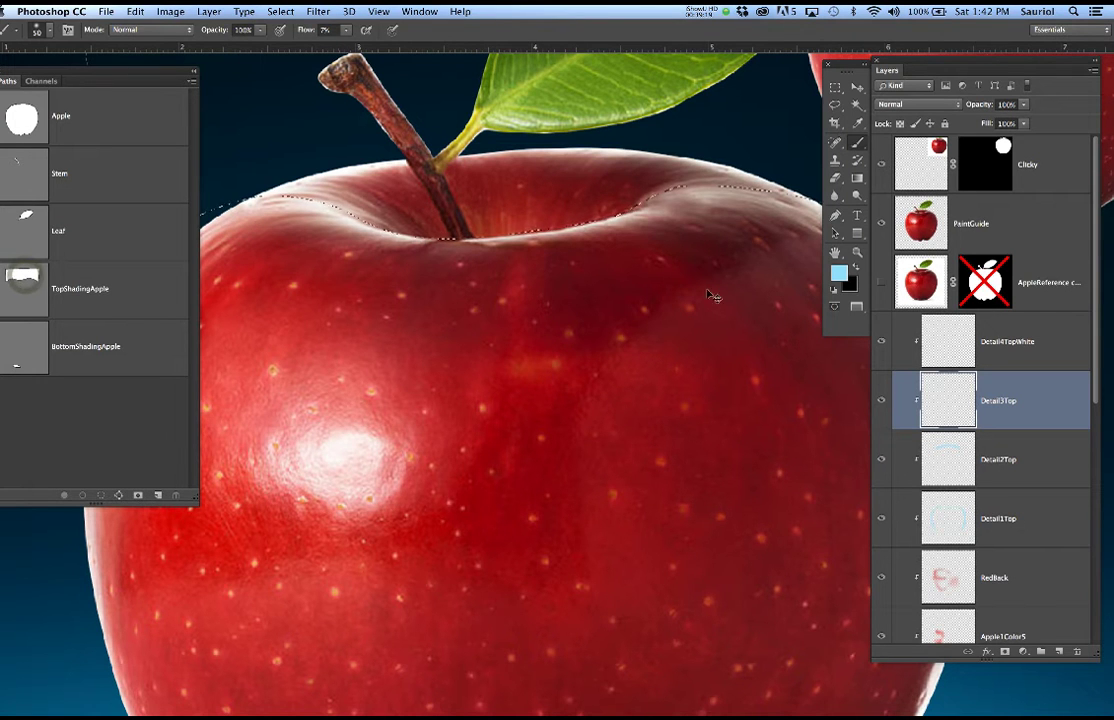
Paint sampled dark red shading inside the apple's top dip on Detail3Top, reducing the brush size to 35, and hide PaintGuide.
{"action": "left_click", "coordinate": [881, 224]}
{"action": "left_click", "coordinate": [881, 224]}
{"action": "left_click", "coordinate": [881, 224]}
{"action": "left_click", "coordinate": [881, 224]}
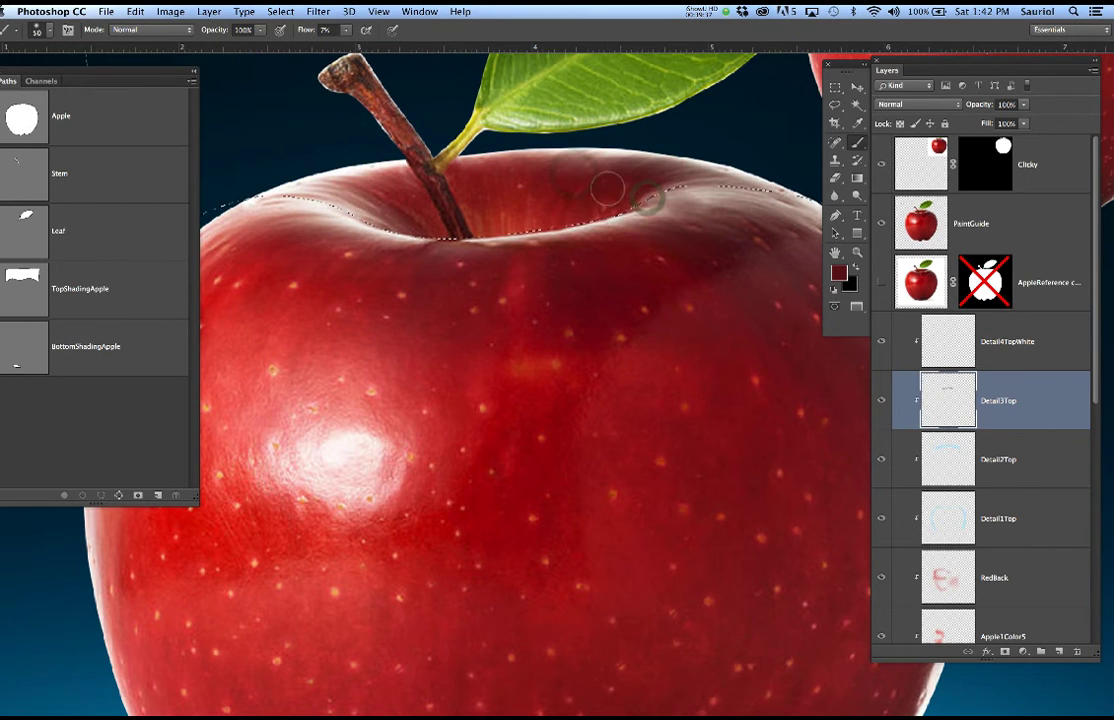
{"action": "key", "text": "bracketleft"}
{"action": "key", "text": "bracketleft"}
{"action": "key", "text": "bracketleft"}
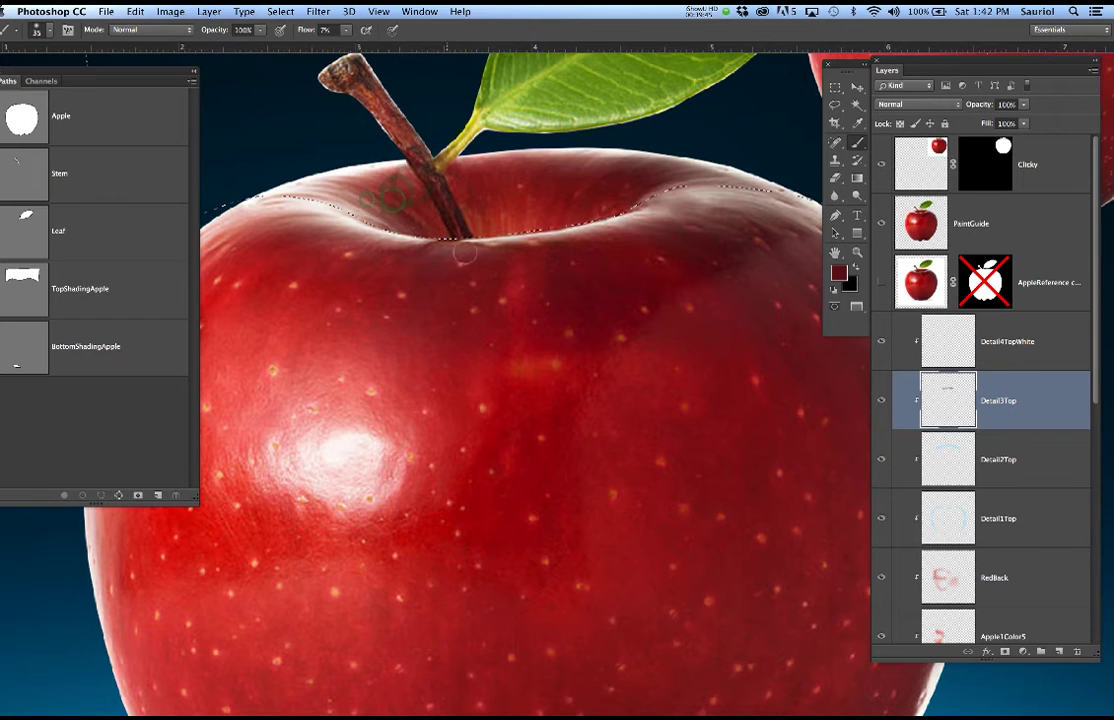
{"action": "left_click", "coordinate": [881, 225]}
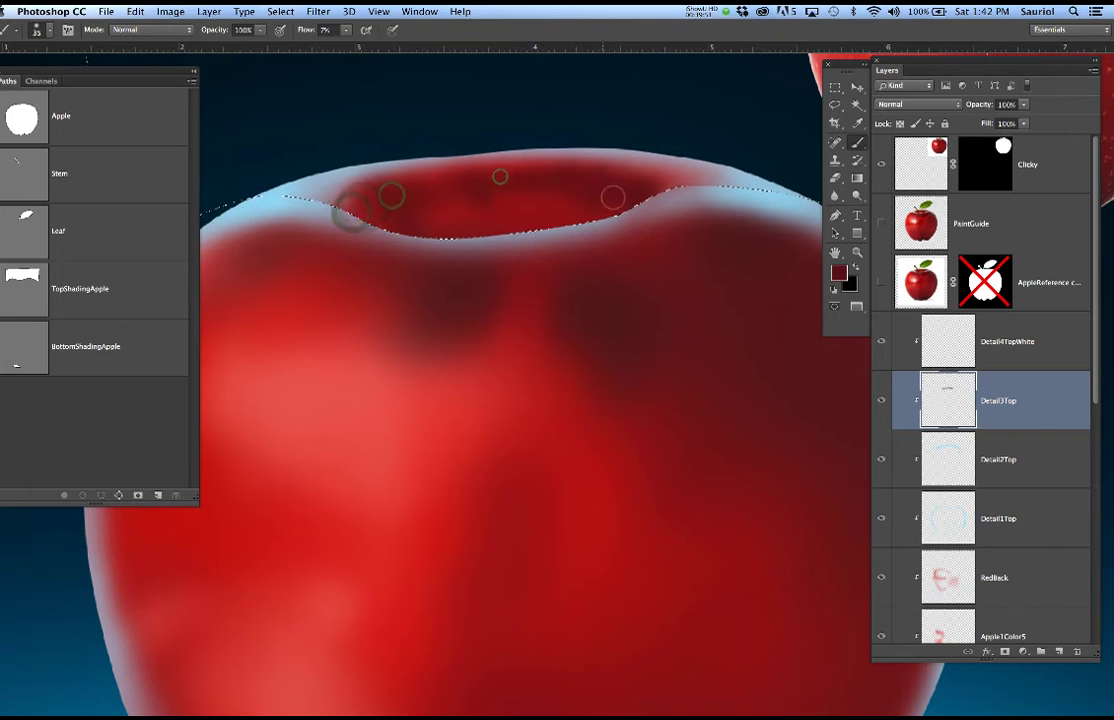
Increase the brush size to 60, hide the selection outline and blend dark red into the side edges of the dip.
{"action": "key", "text": "bracketright"}
{"action": "key", "text": "bracketright"}
{"action": "key", "text": "bracketright"}
{"action": "key", "text": "bracketright"}
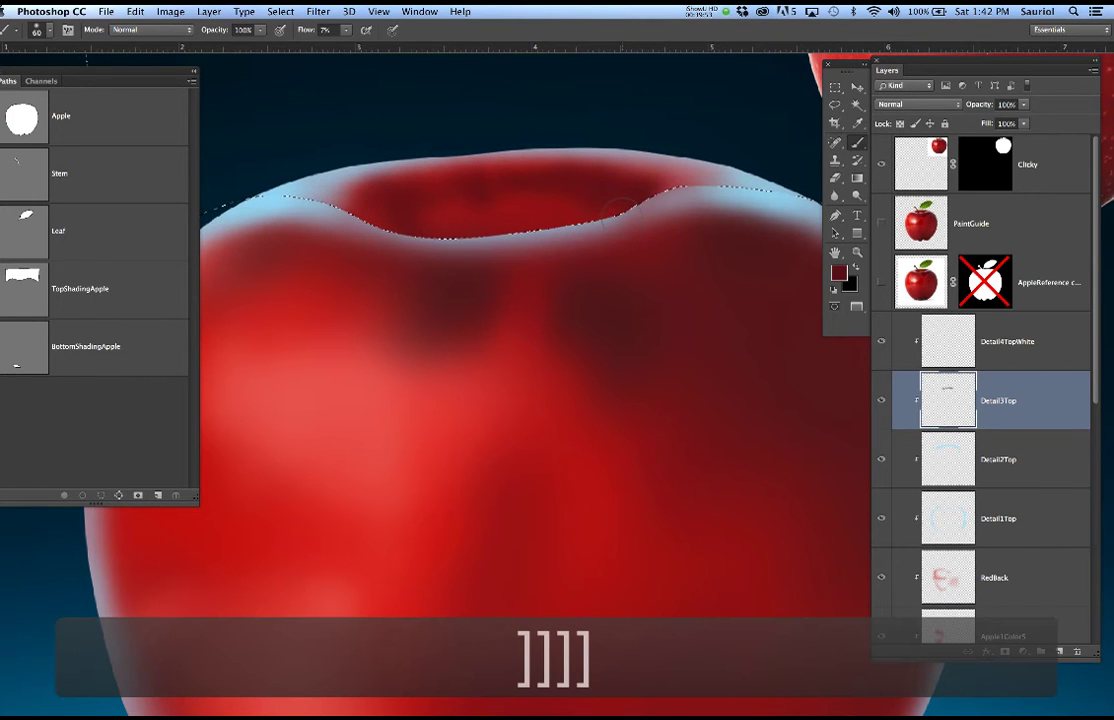
{"action": "key", "text": "super+h"}
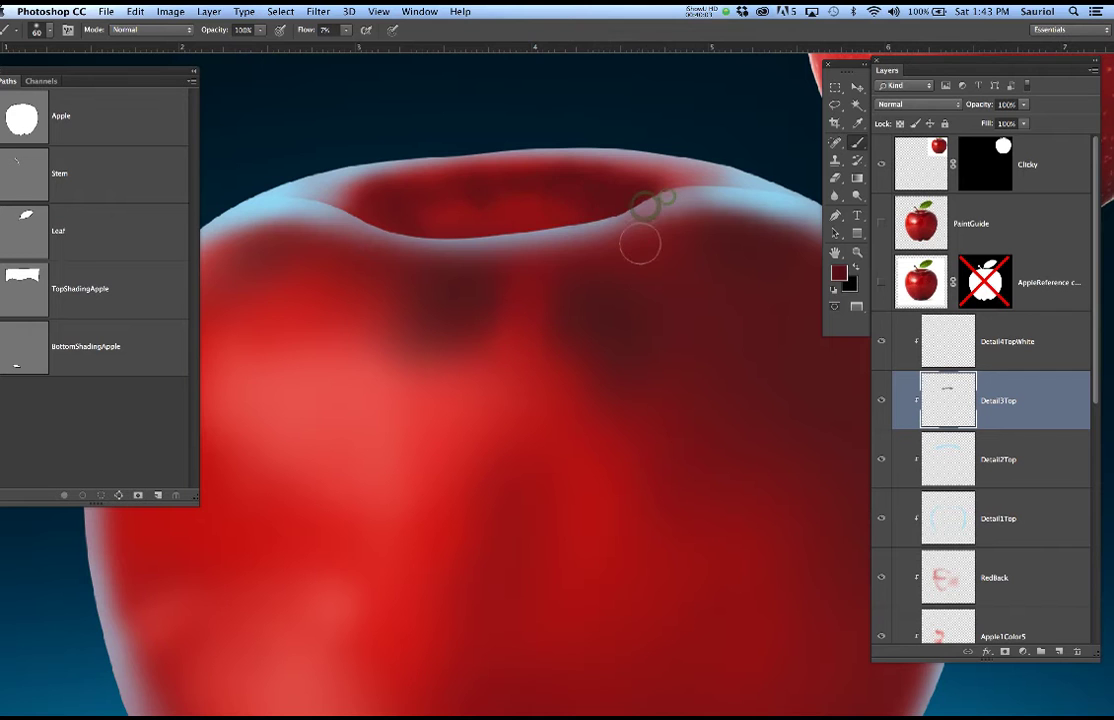
{"action": "scroll", "coordinate": [645, 206], "scroll_direction": "down", "scroll_amount": 3, "text": "alt"}
{"action": "scroll", "coordinate": [645, 238], "scroll_direction": "down", "scroll_amount": 5}
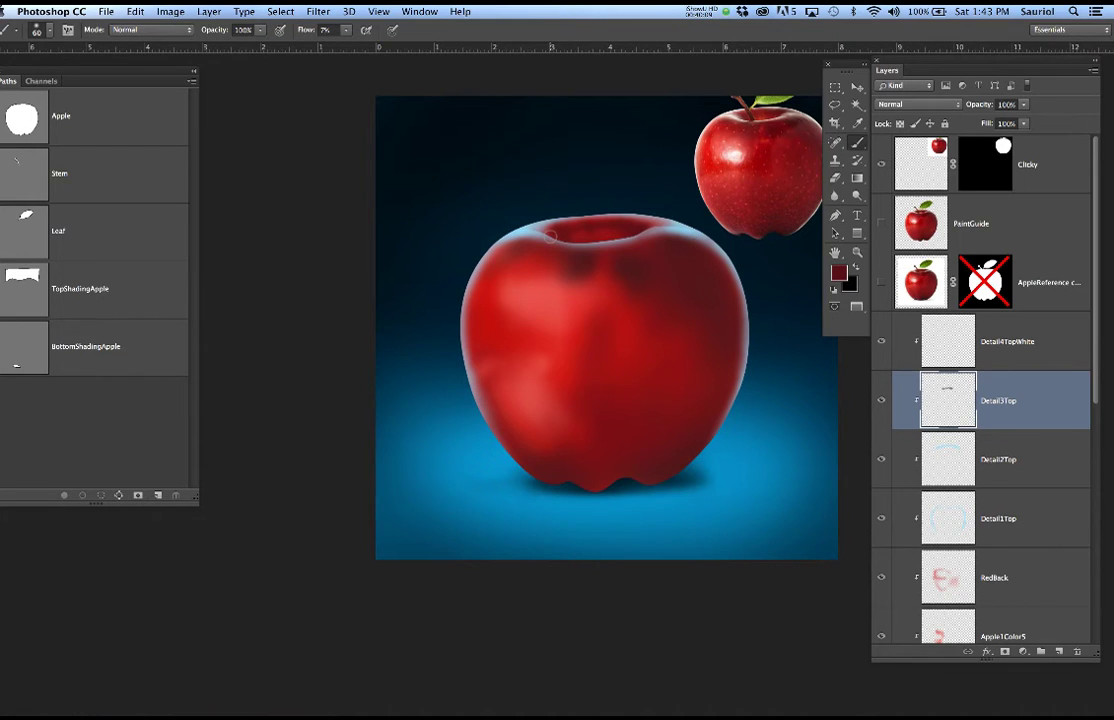
{"action": "scroll", "coordinate": [557, 231], "scroll_direction": "up", "scroll_amount": 3}
{"action": "left_click", "coordinate": [532, 224]}
{"action": "left_click", "coordinate": [530, 225]}
{"action": "left_click", "coordinate": [525, 228]}
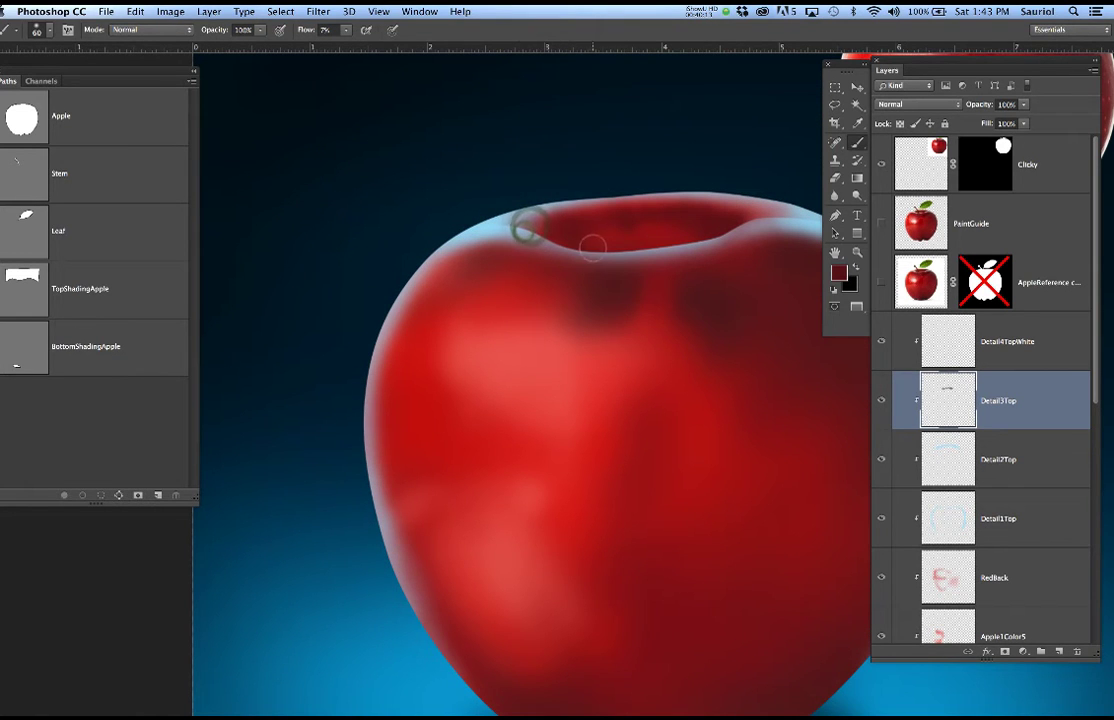
Clear the selection and make Detail1Top the active layer, comparing the apple with and without it.
{"action": "scroll", "coordinate": [659, 268], "scroll_direction": "down", "scroll_amount": 2}
{"action": "left_click_drag", "start_coordinate": [646, 300], "coordinate": [510, 300]}
{"action": "scroll", "coordinate": [983, 487], "scroll_direction": "down", "scroll_amount": 1}
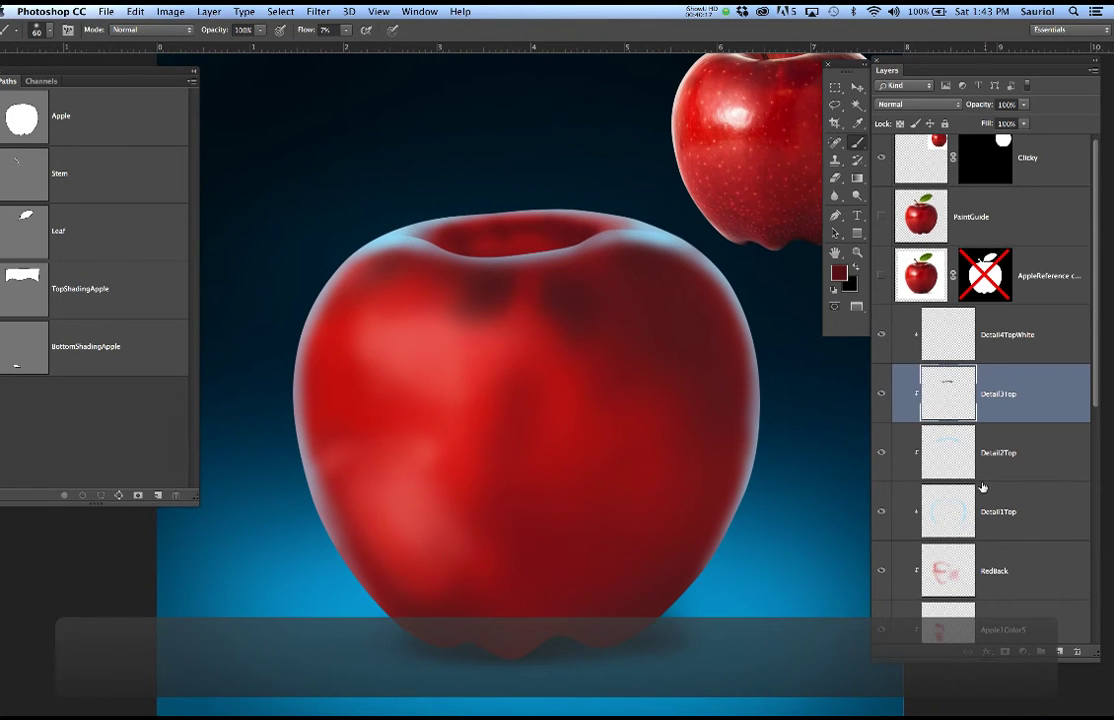
{"action": "left_click", "coordinate": [884, 512]}
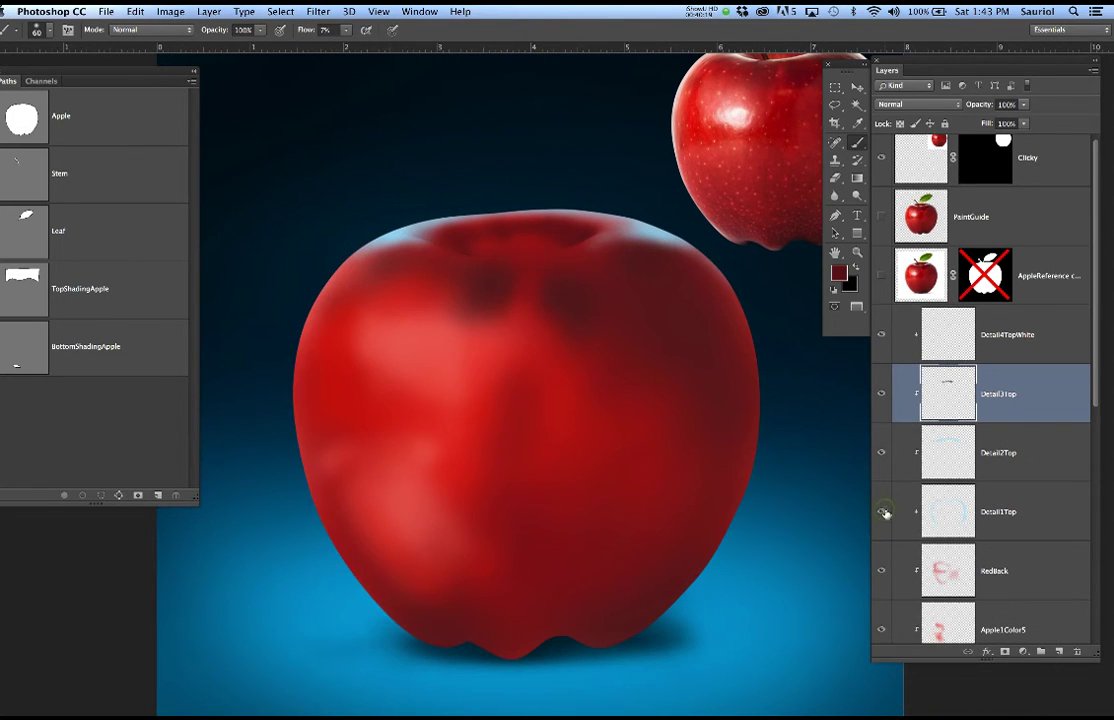
{"action": "left_click", "coordinate": [884, 512]}
{"action": "key", "text": "super+d"}
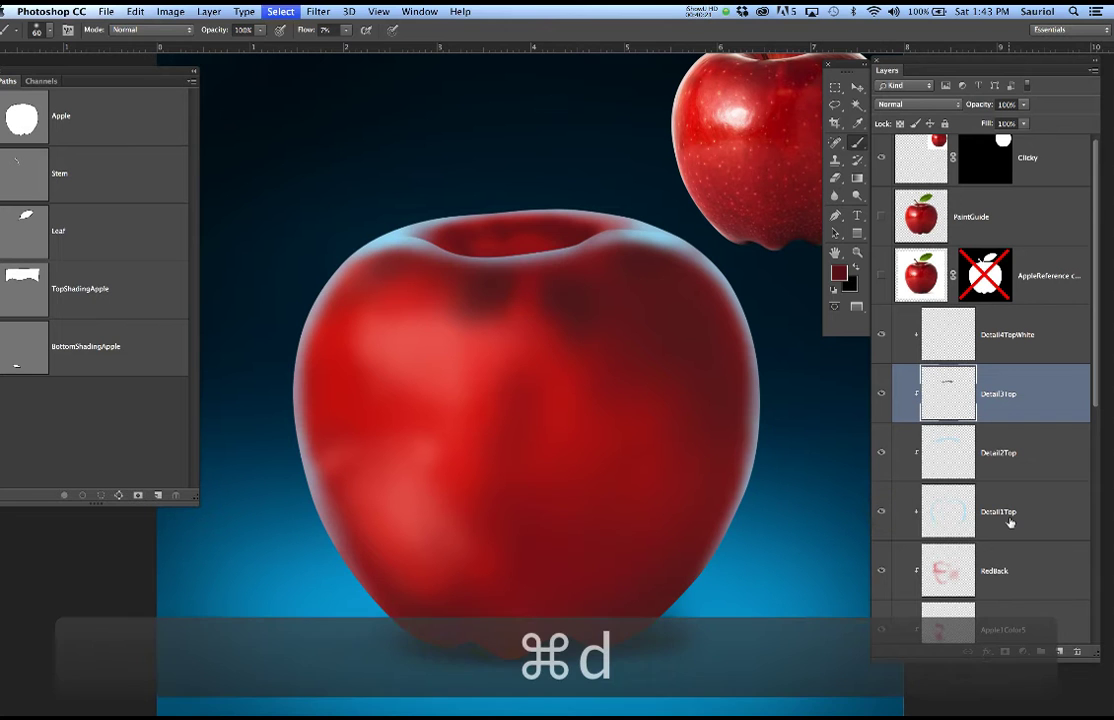
{"action": "left_click", "coordinate": [1015, 515]}
{"action": "left_click", "coordinate": [884, 512]}
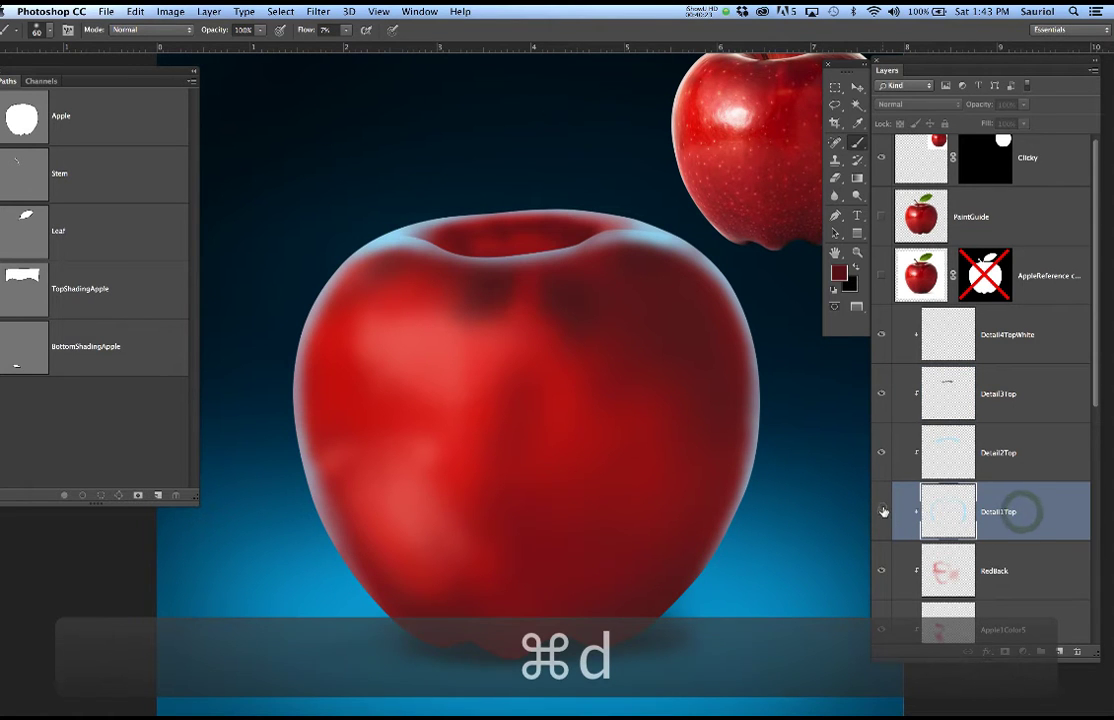
{"action": "left_click", "coordinate": [884, 512]}
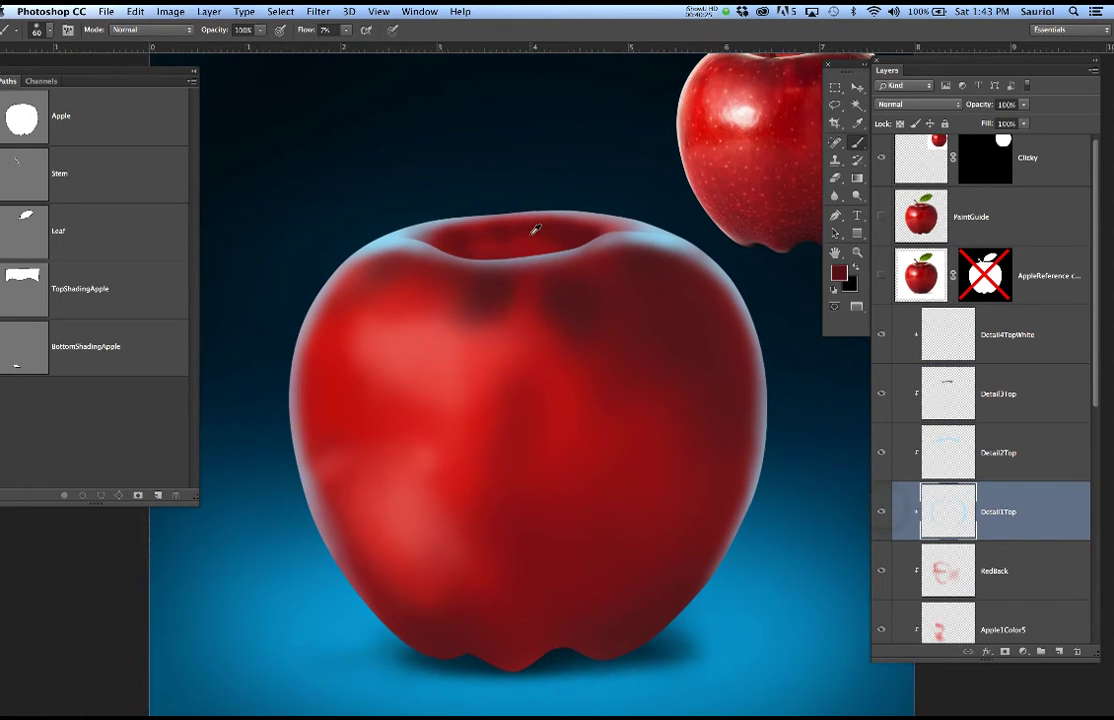
Apply a Gaussian Blur with a 1.9 pixel radius to the Detail1Top layer.
{"action": "scroll", "coordinate": [535, 231], "scroll_direction": "up", "scroll_amount": 3}
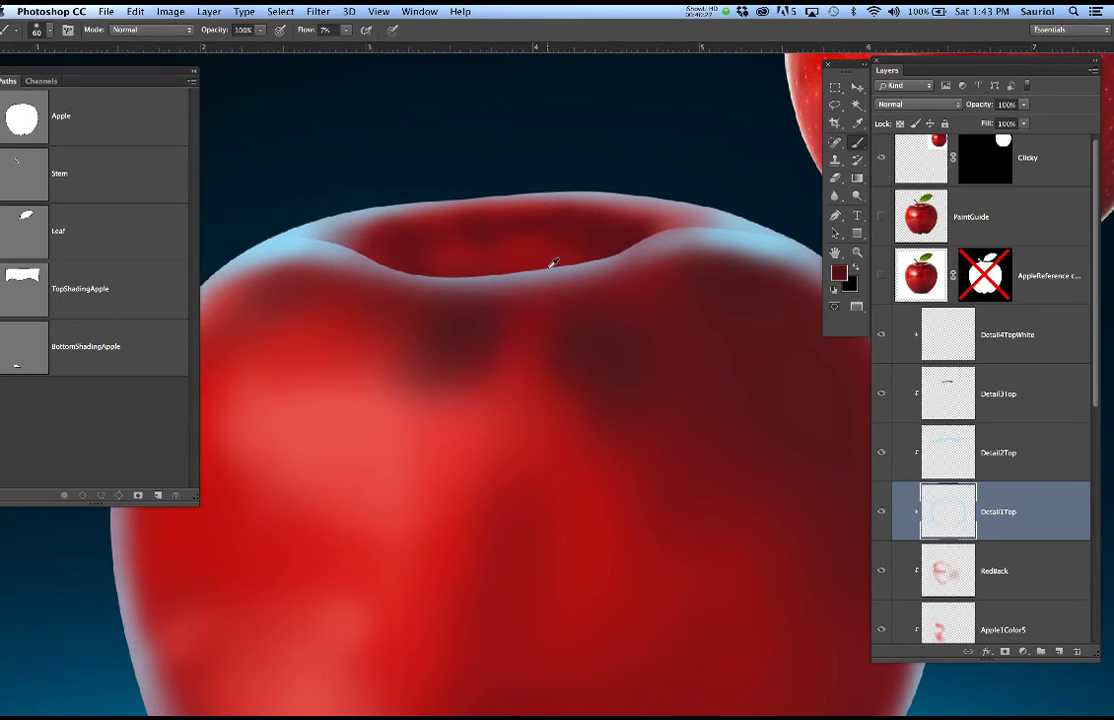
{"action": "left_click", "coordinate": [322, 11]}
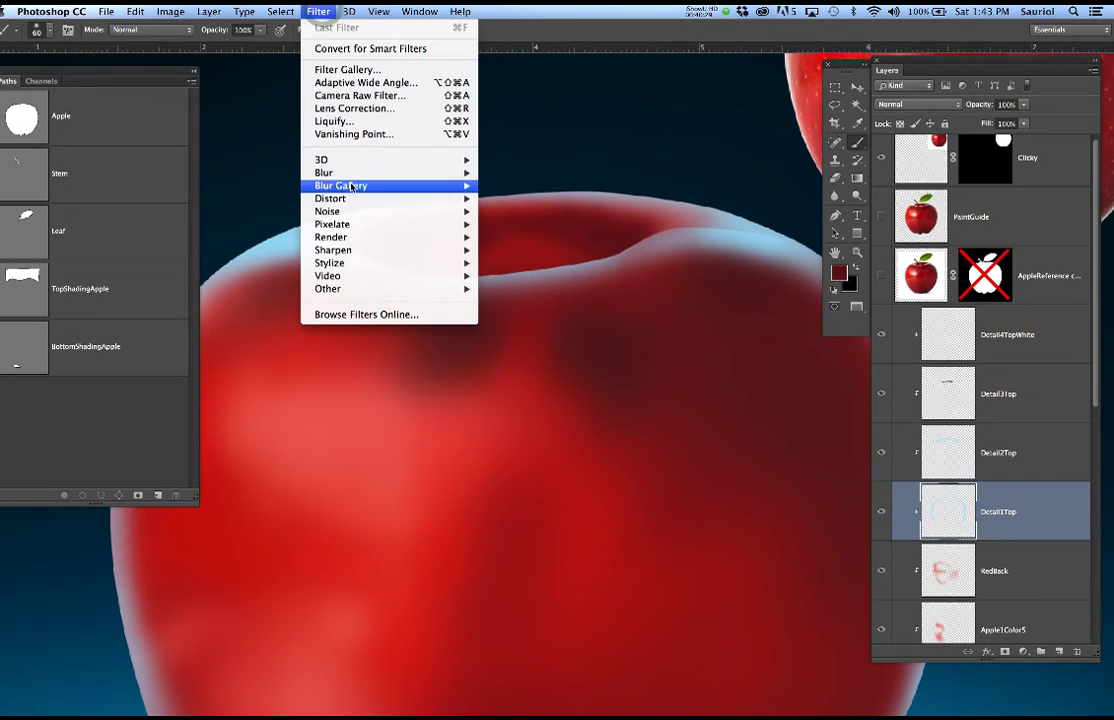
{"action": "mouse_move", "coordinate": [352, 174]}
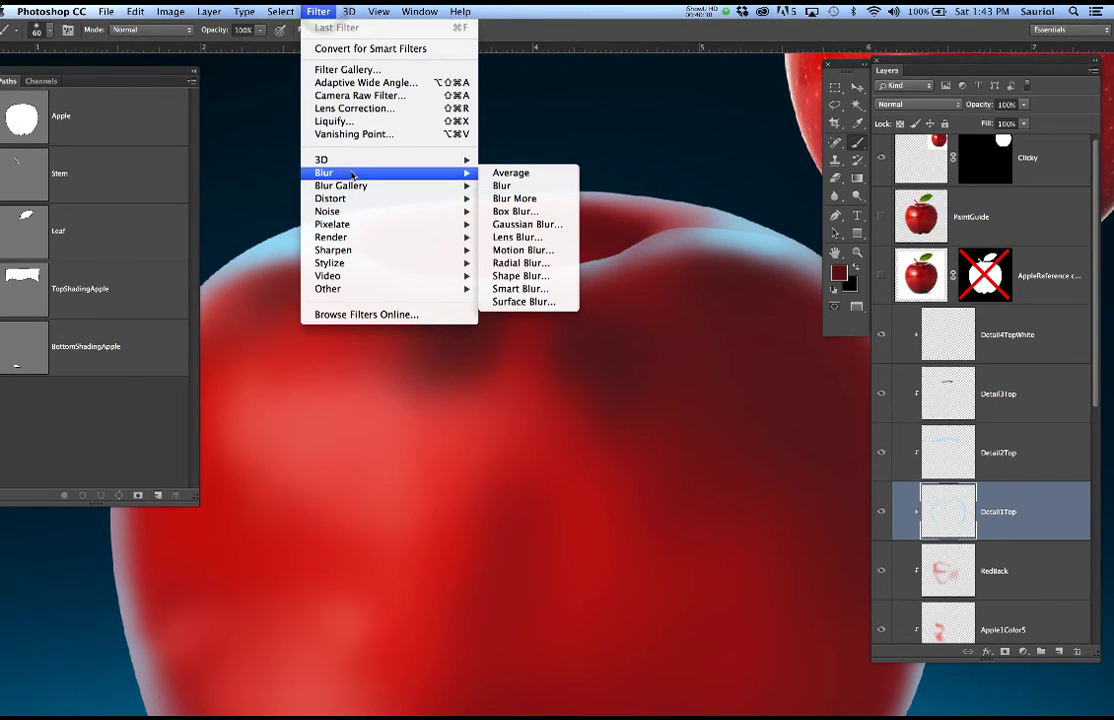
{"action": "left_click", "coordinate": [554, 230]}
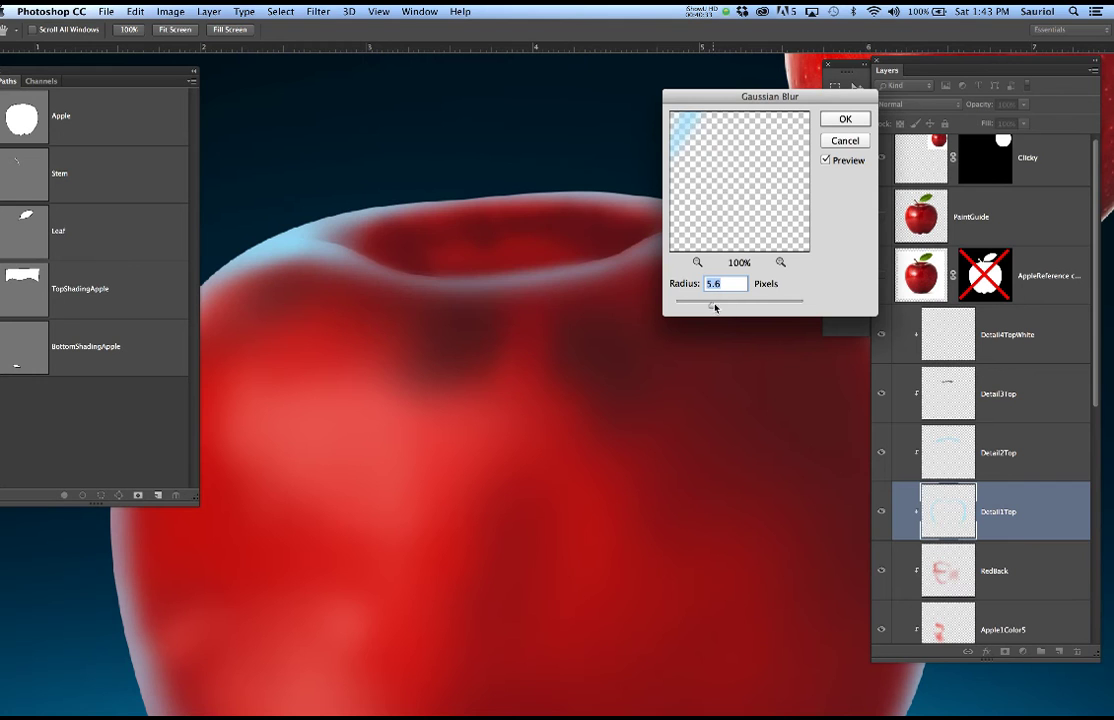
{"action": "left_click_drag", "start_coordinate": [714, 305], "coordinate": [688, 310]}
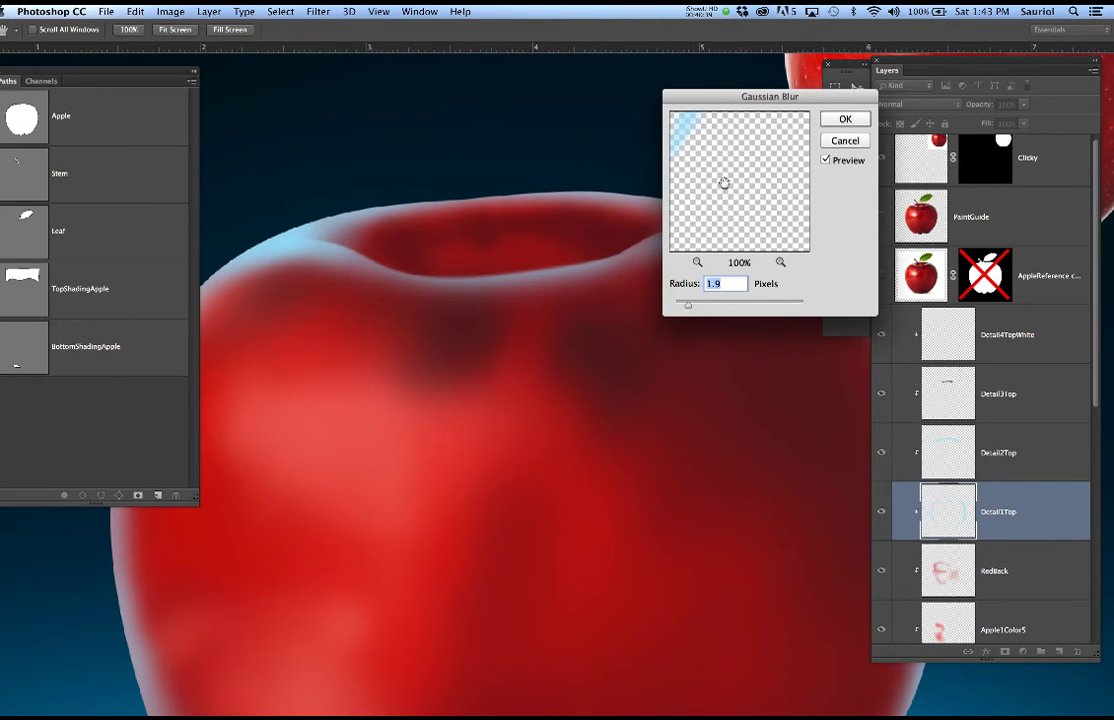
{"action": "left_click", "coordinate": [845, 119]}
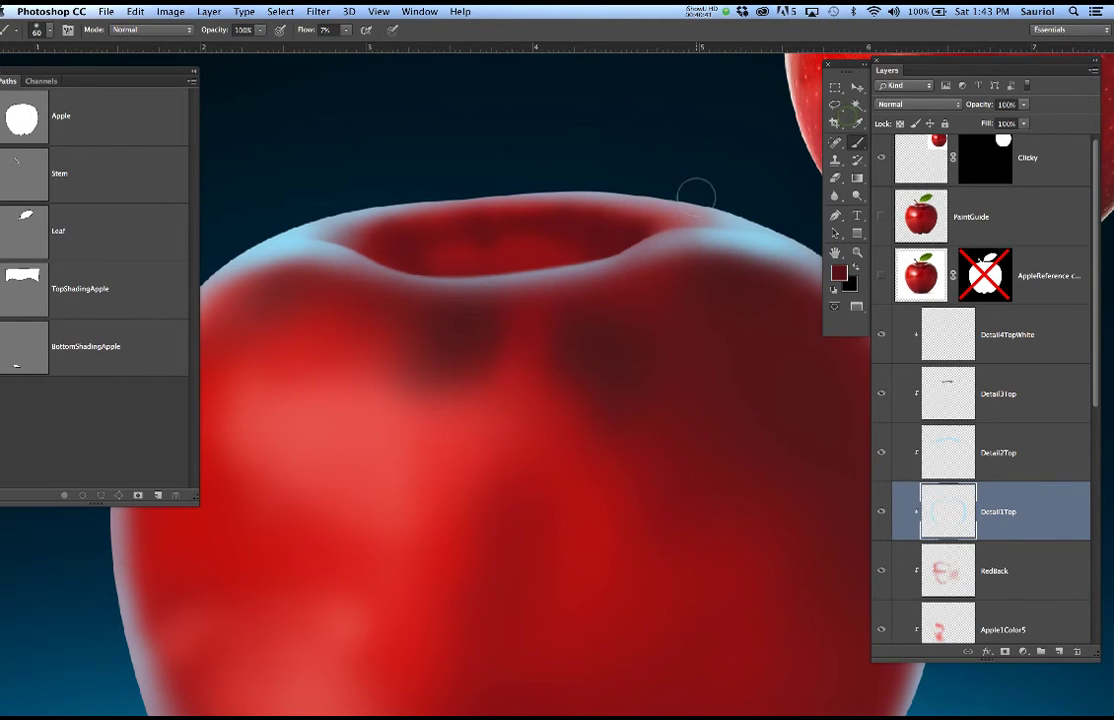
Show PaintGuide and examine the reference apple's lower edge and the rim around its top dip.
{"action": "key", "text": "super+minus"}
{"action": "key", "text": "super+minus"}
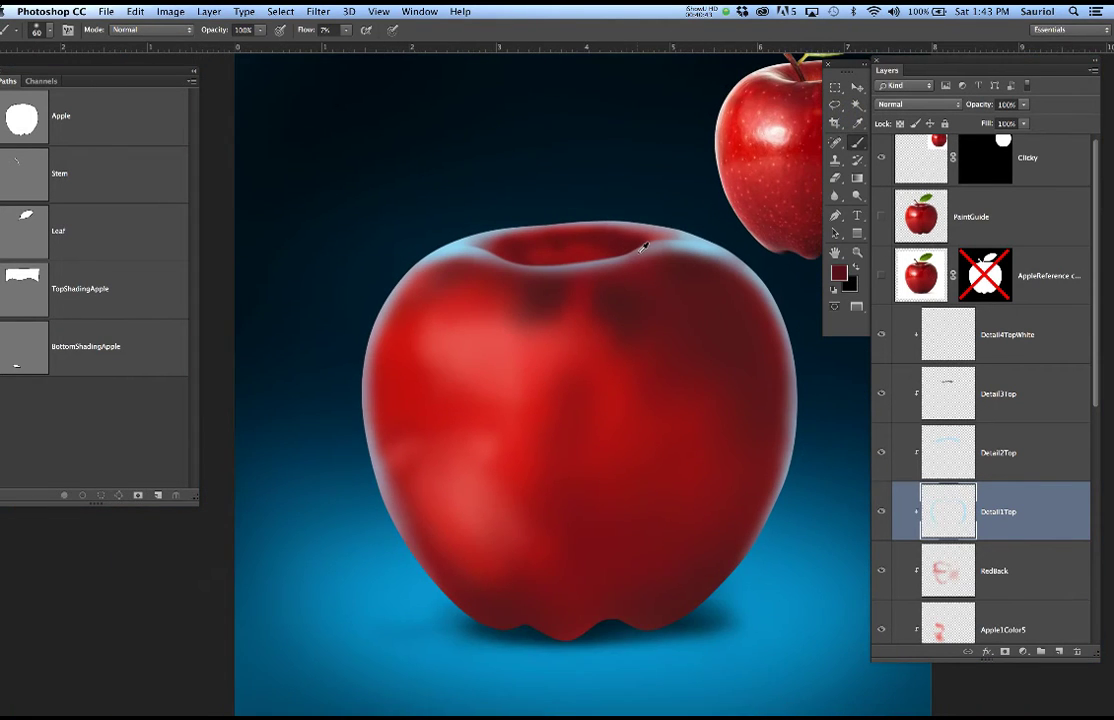
{"action": "key", "text": "super+minus"}
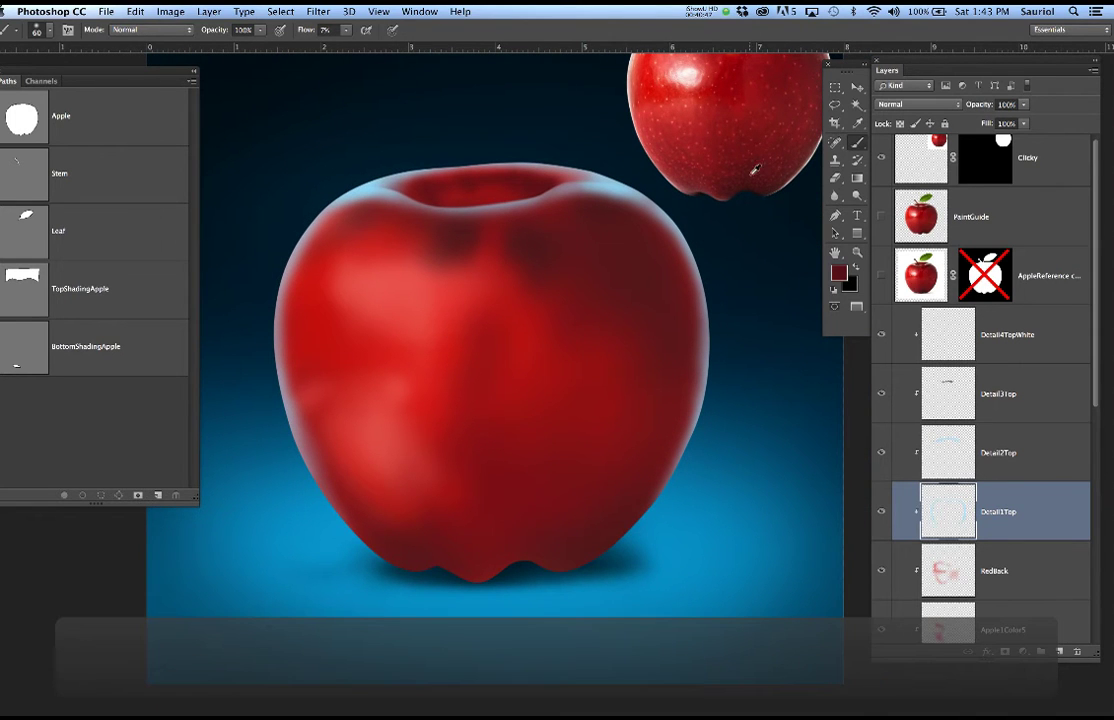
{"action": "left_click", "coordinate": [882, 215]}
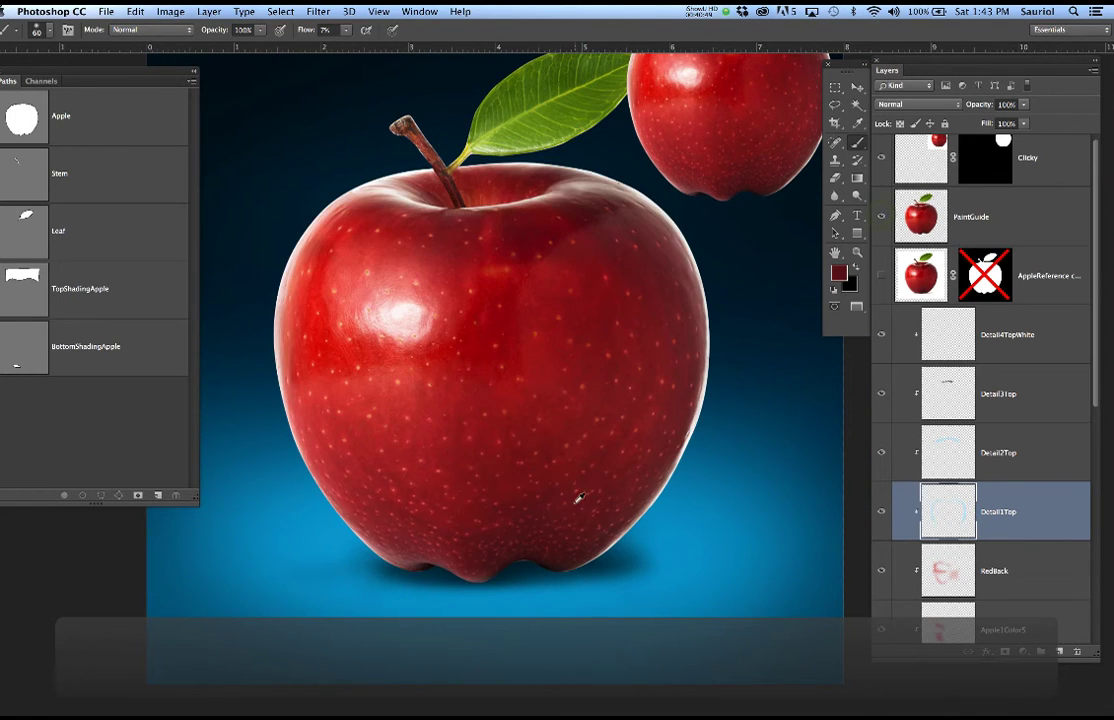
{"action": "scroll", "coordinate": [492, 602], "scroll_direction": "up", "scroll_amount": 2}
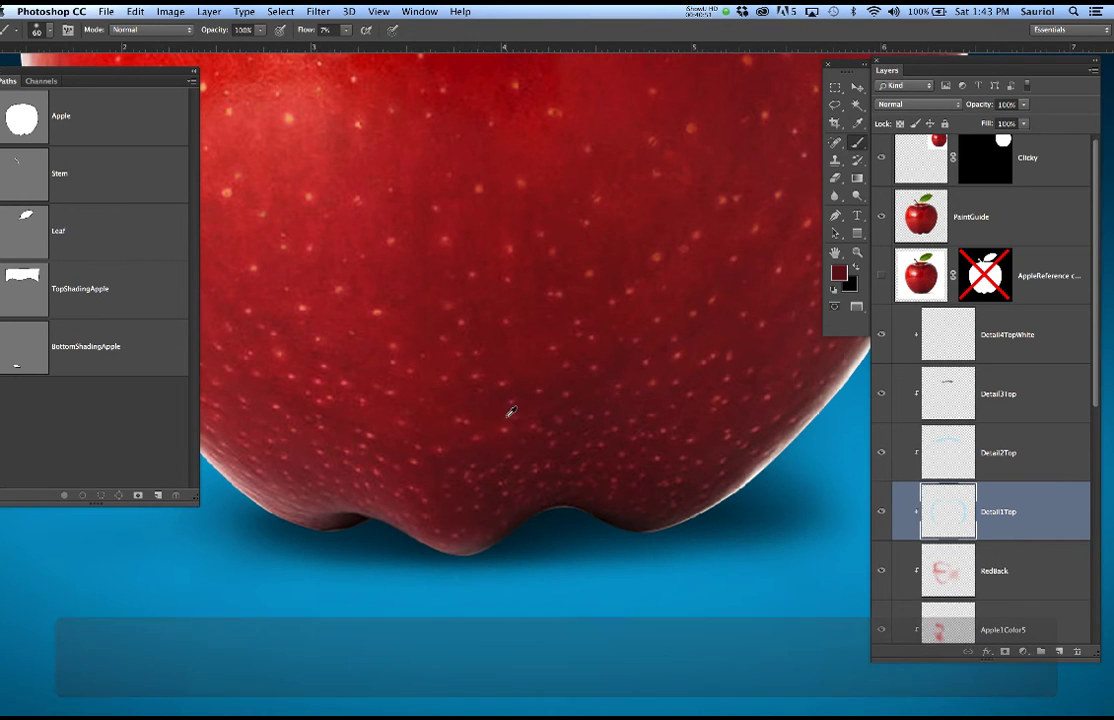
{"action": "scroll", "coordinate": [510, 411], "scroll_direction": "down", "scroll_amount": 2}
{"action": "left_click_drag", "start_coordinate": [515, 261], "coordinate": [529, 228]}
{"action": "scroll", "coordinate": [489, 334], "scroll_direction": "up", "scroll_amount": 3}
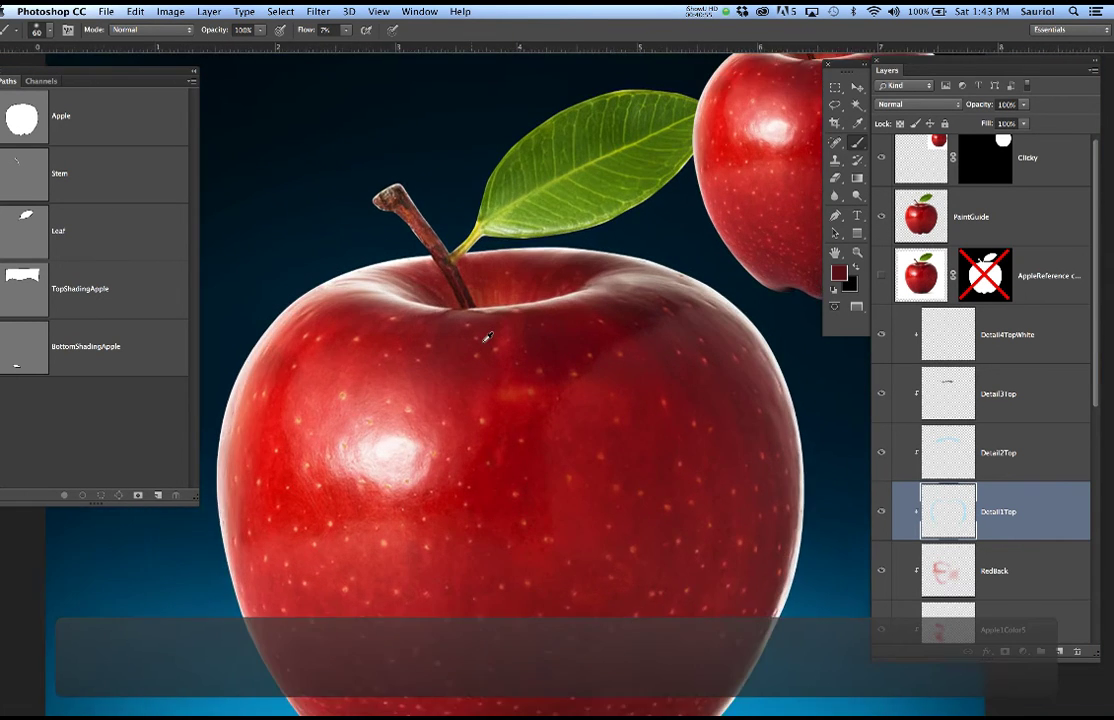
{"action": "scroll", "coordinate": [434, 268], "scroll_direction": "up", "scroll_amount": 1}
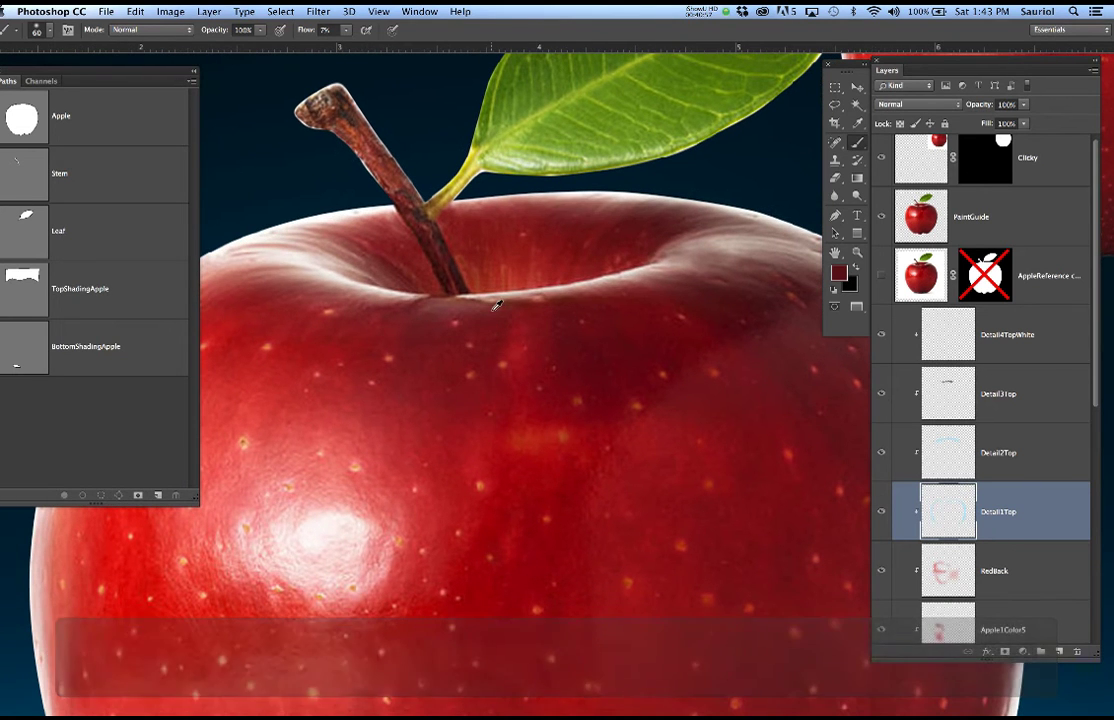
Reduce the brush size to 30, make Detail4TopWhite the active layer and load the TopShadingApple path as a selection.
{"action": "key", "text": "bracketleft"}
{"action": "key", "text": "bracketleft"}
{"action": "key", "text": "bracketleft"}
{"action": "key", "text": "bracketleft"}
{"action": "key", "text": "bracketleft"}
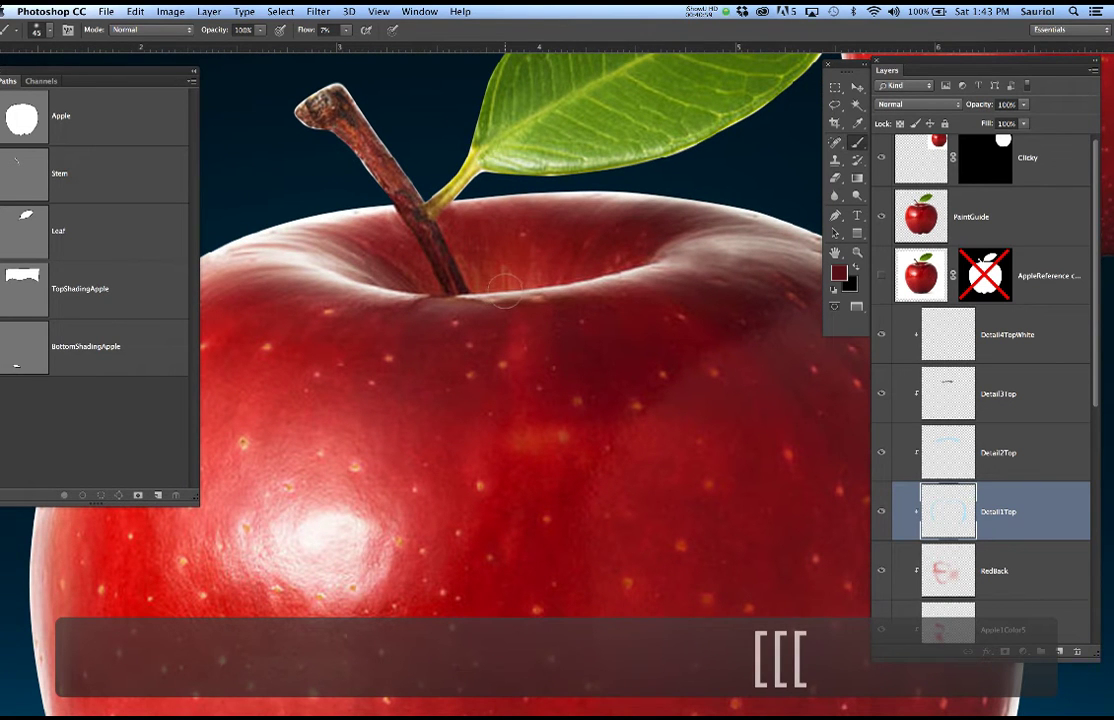
{"action": "left_click", "coordinate": [1006, 343]}
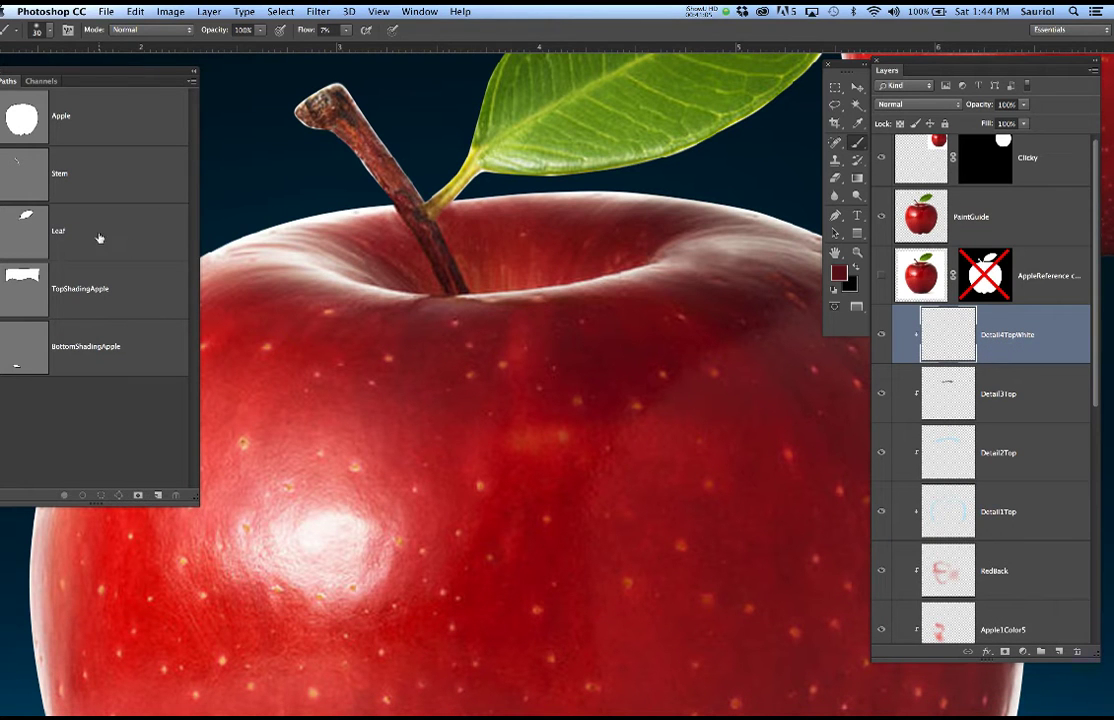
{"action": "left_click", "coordinate": [30, 284], "text": "super"}
{"action": "scroll", "coordinate": [492, 293], "scroll_direction": "up", "scroll_amount": 5}
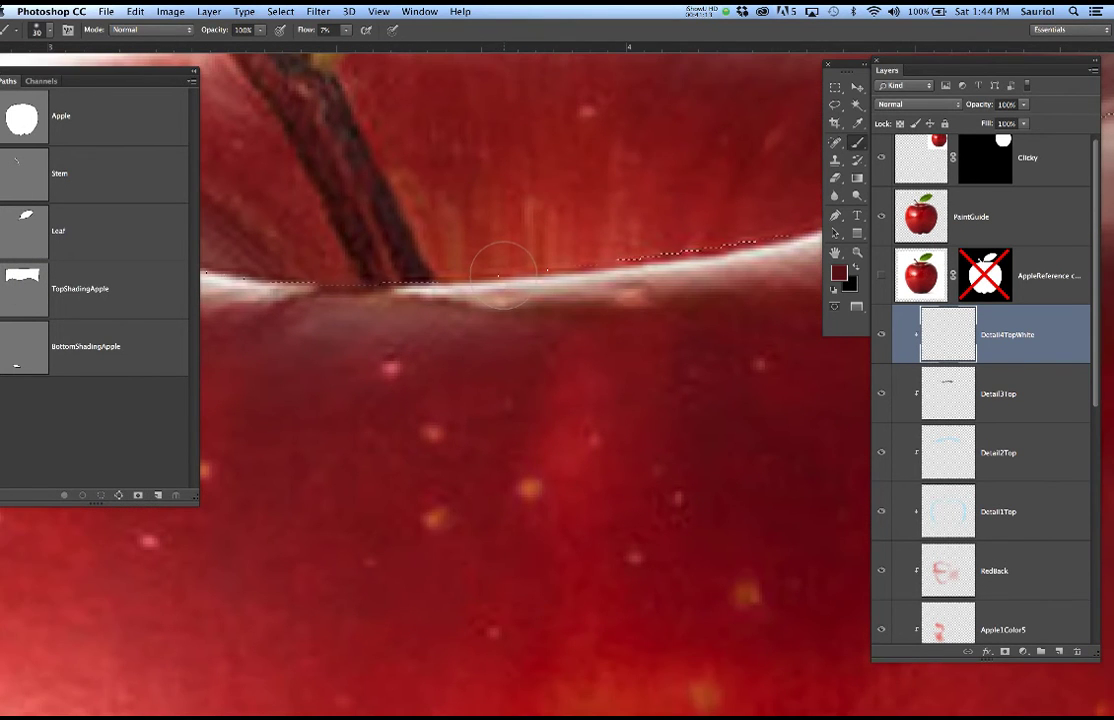
{"action": "key", "text": "b"}
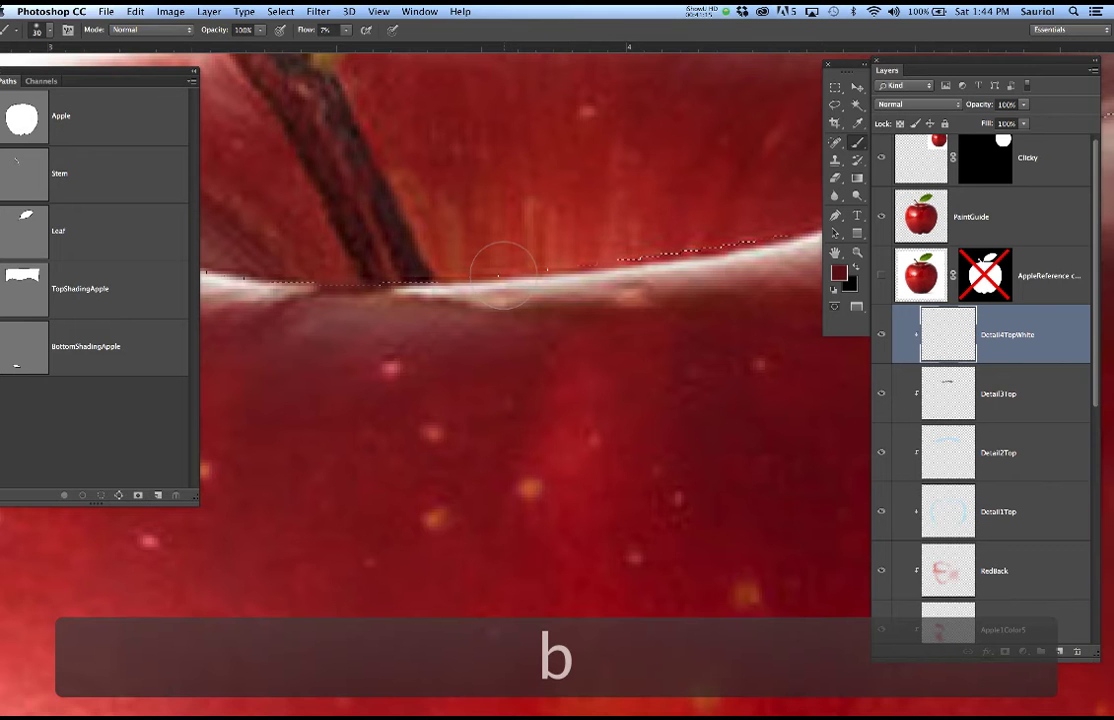
Nudge the TopShadingApple selection slightly down onto the front rim of the apple's top dip and invert it.
{"action": "key", "text": "Down"}
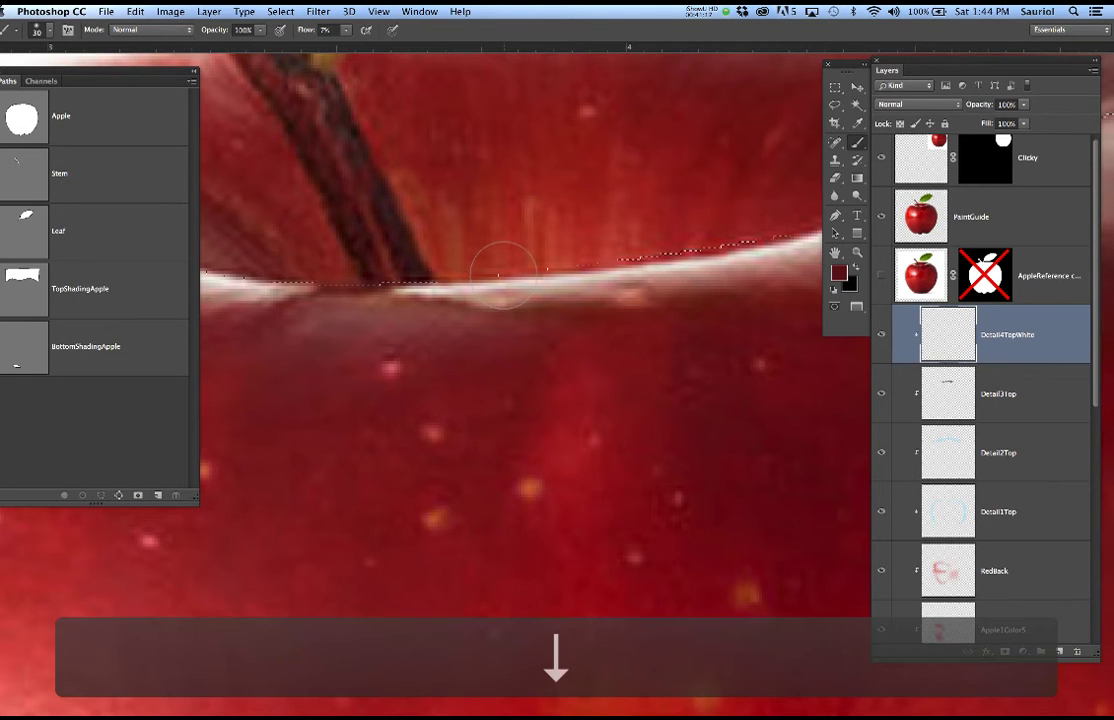
{"action": "key", "text": "Down"}
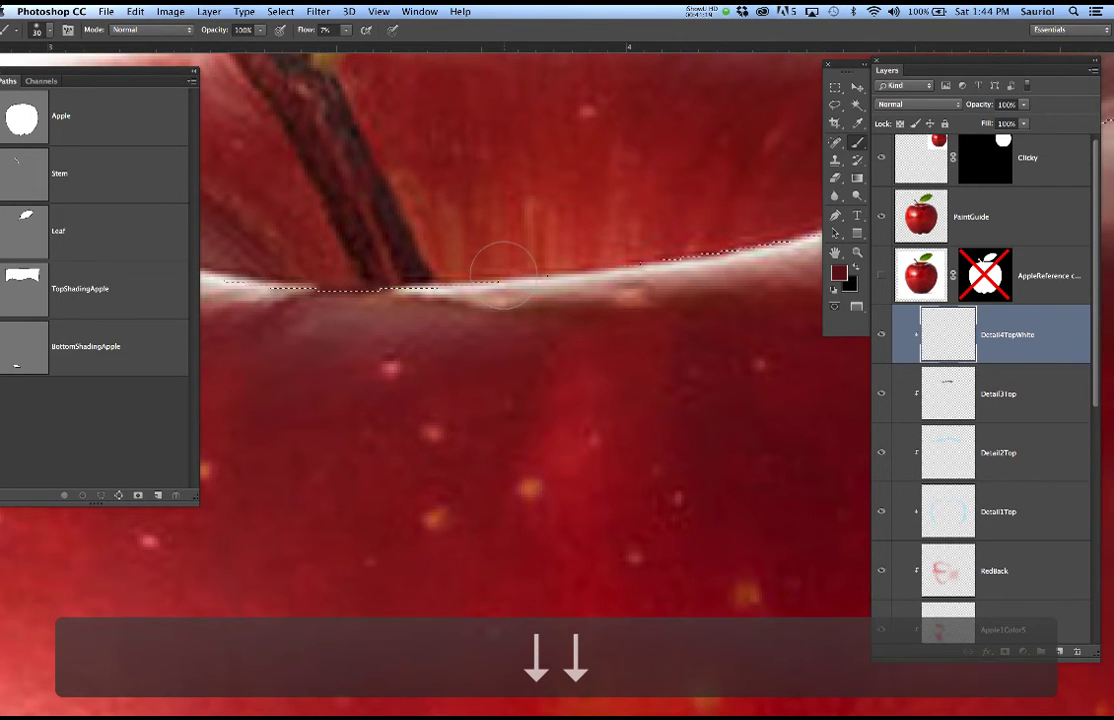
{"action": "scroll", "coordinate": [492, 262], "scroll_direction": "down", "scroll_amount": 5}
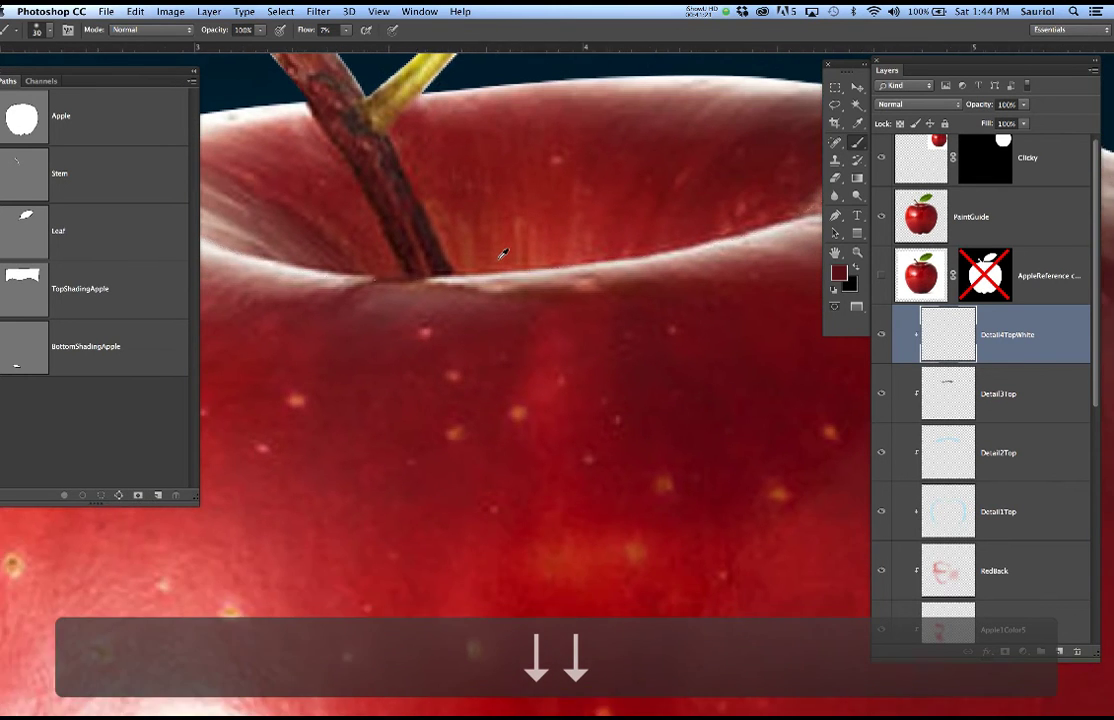
{"action": "scroll", "coordinate": [506, 252], "scroll_direction": "down", "scroll_amount": 5}
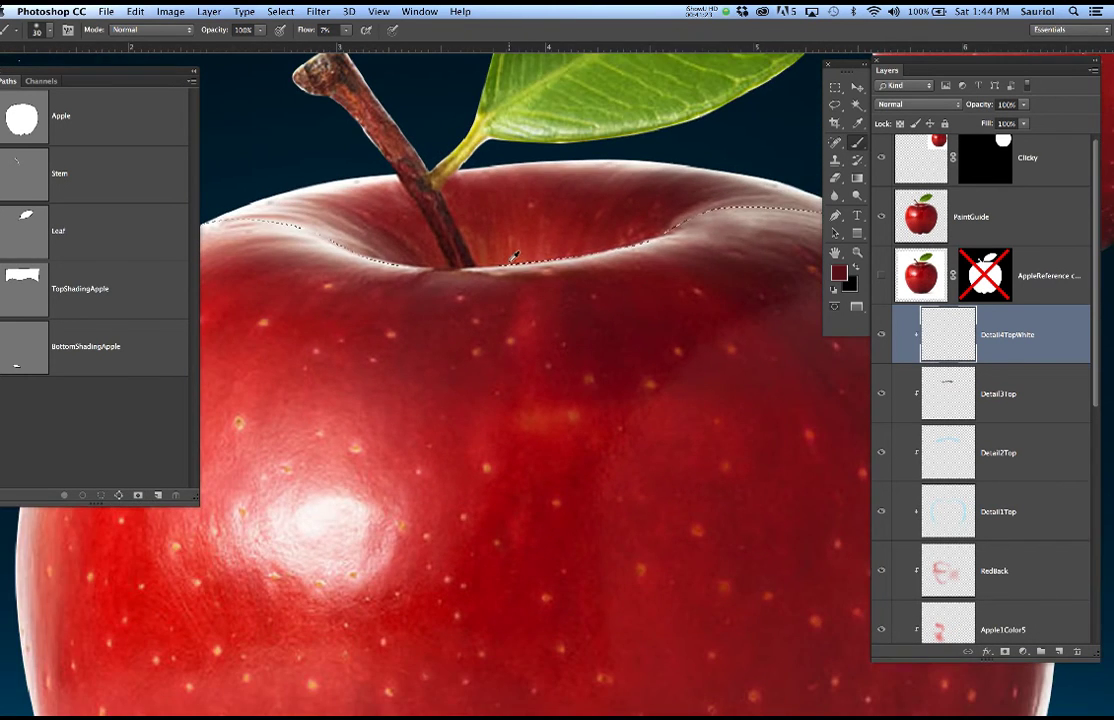
{"action": "scroll", "coordinate": [538, 260], "scroll_direction": "down", "scroll_amount": 4}
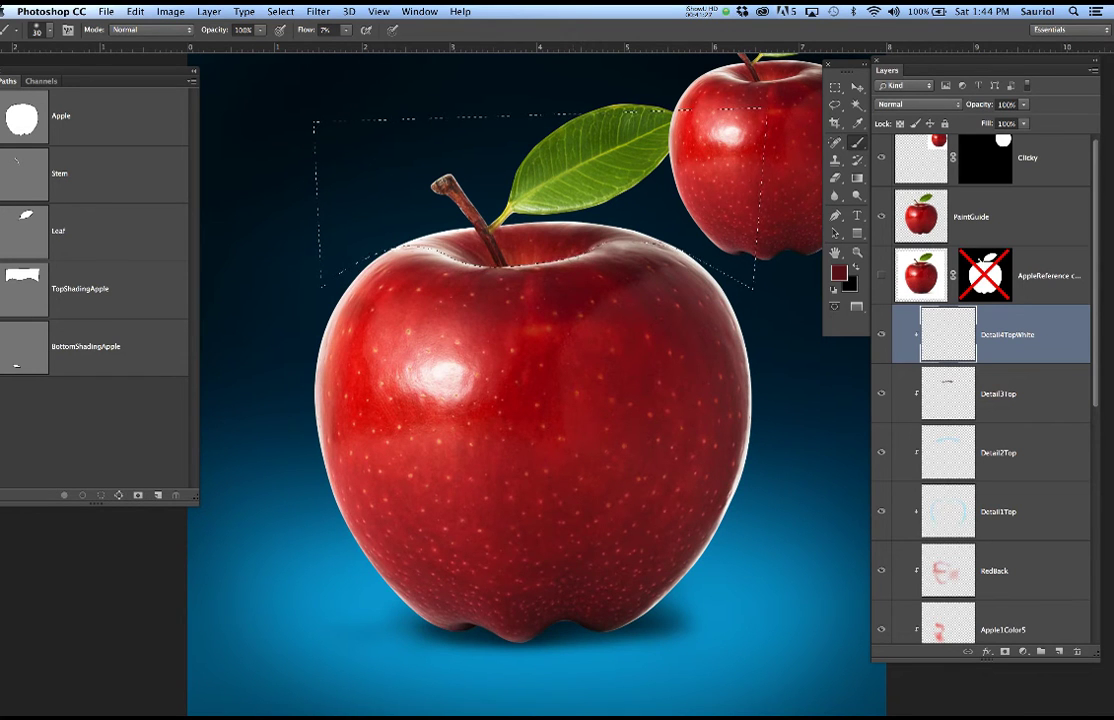
{"action": "scroll", "coordinate": [580, 251], "scroll_direction": "down", "scroll_amount": 4}
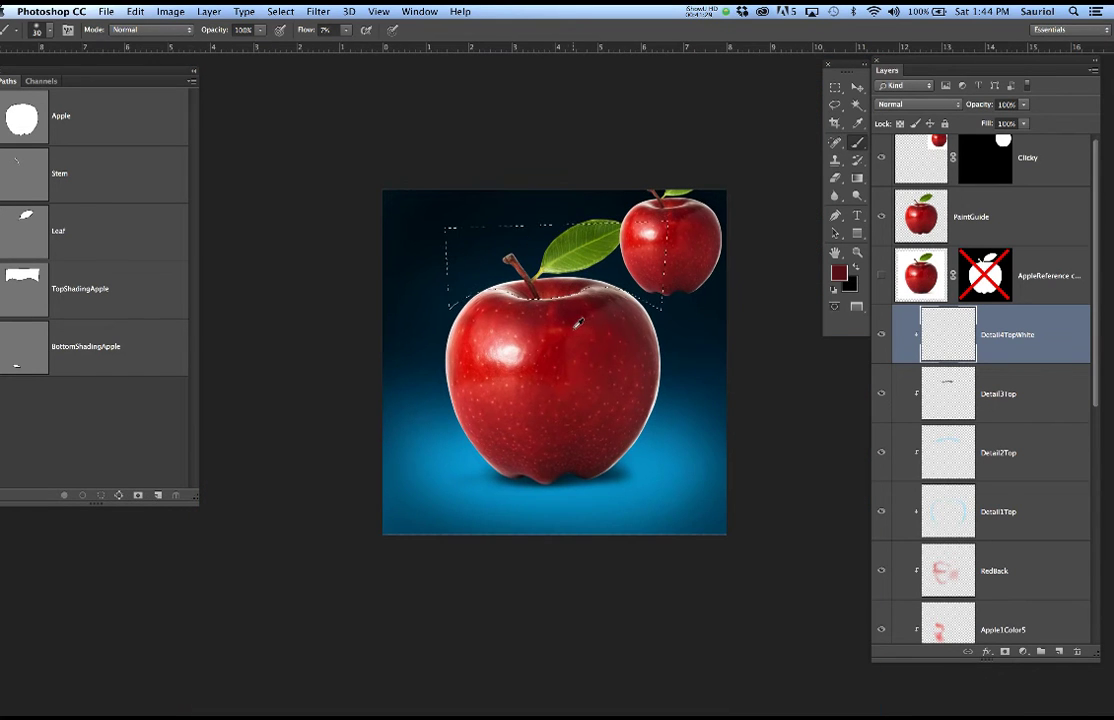
{"action": "key", "text": "super+shift+i"}
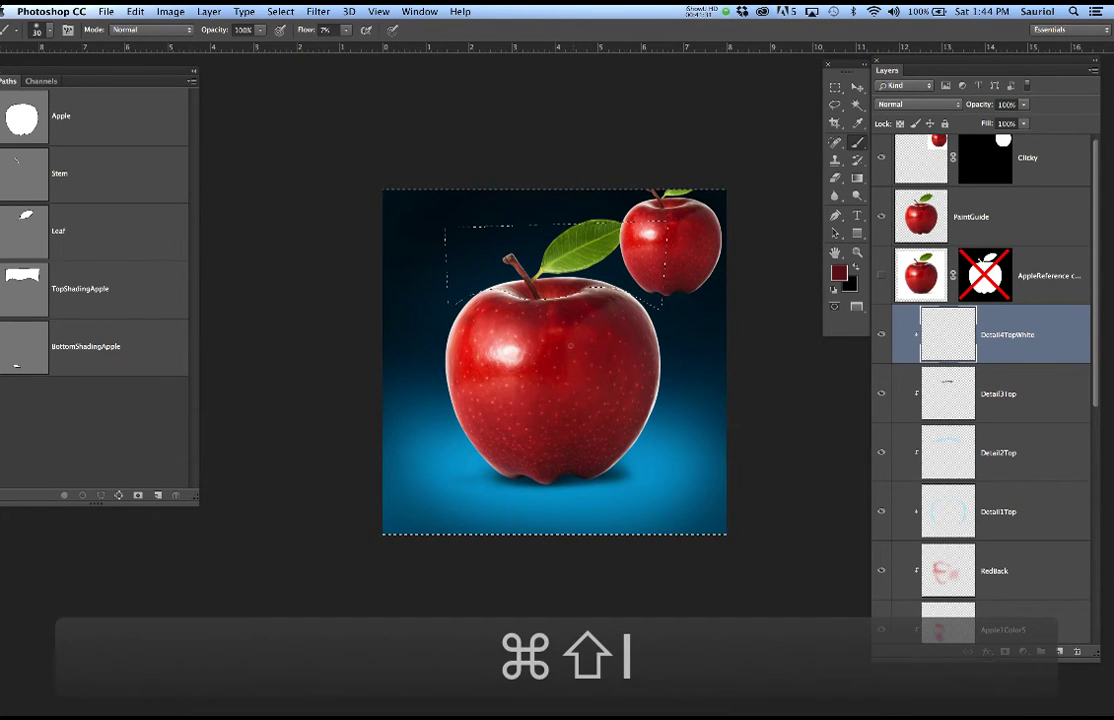
{"action": "scroll", "coordinate": [555, 290], "scroll_direction": "up", "scroll_amount": 5}
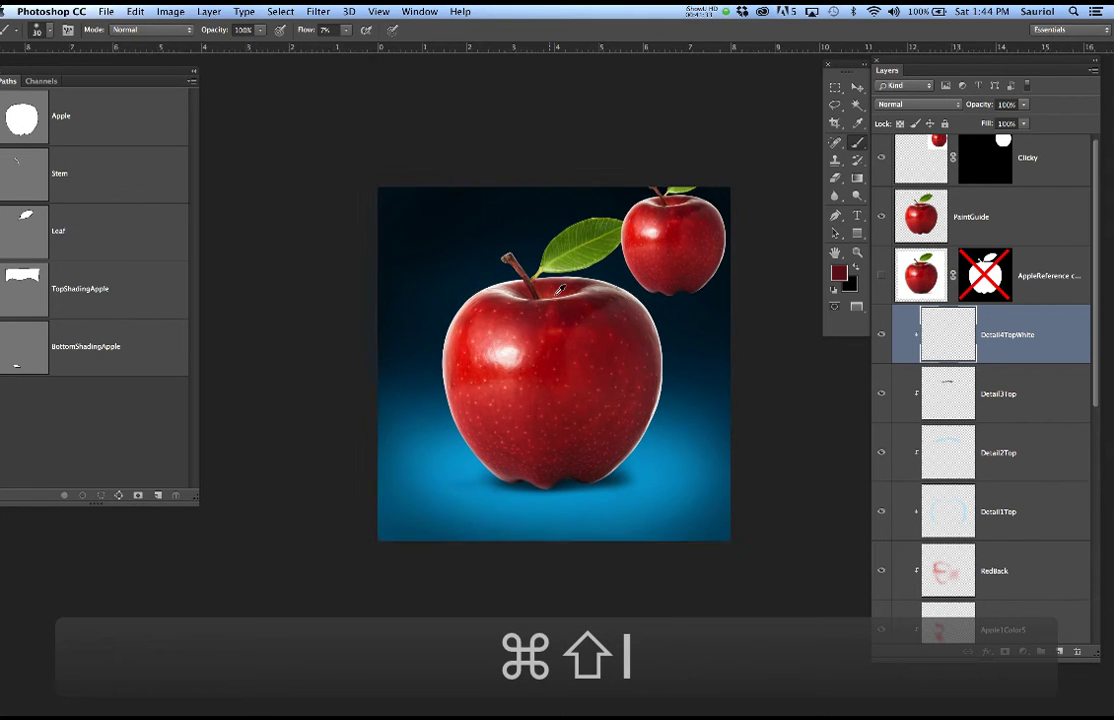
{"action": "scroll", "coordinate": [560, 289], "scroll_direction": "up", "scroll_amount": 3}
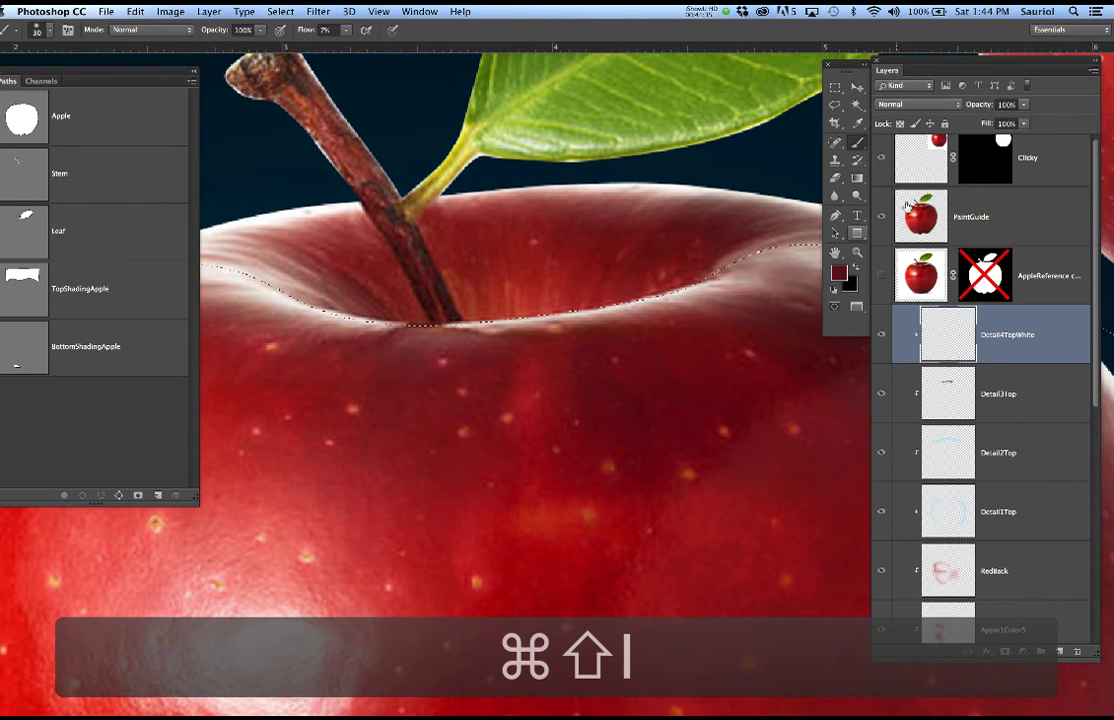
Hide PaintGuide and set the foreground color to white.
{"action": "left_click", "coordinate": [883, 216]}
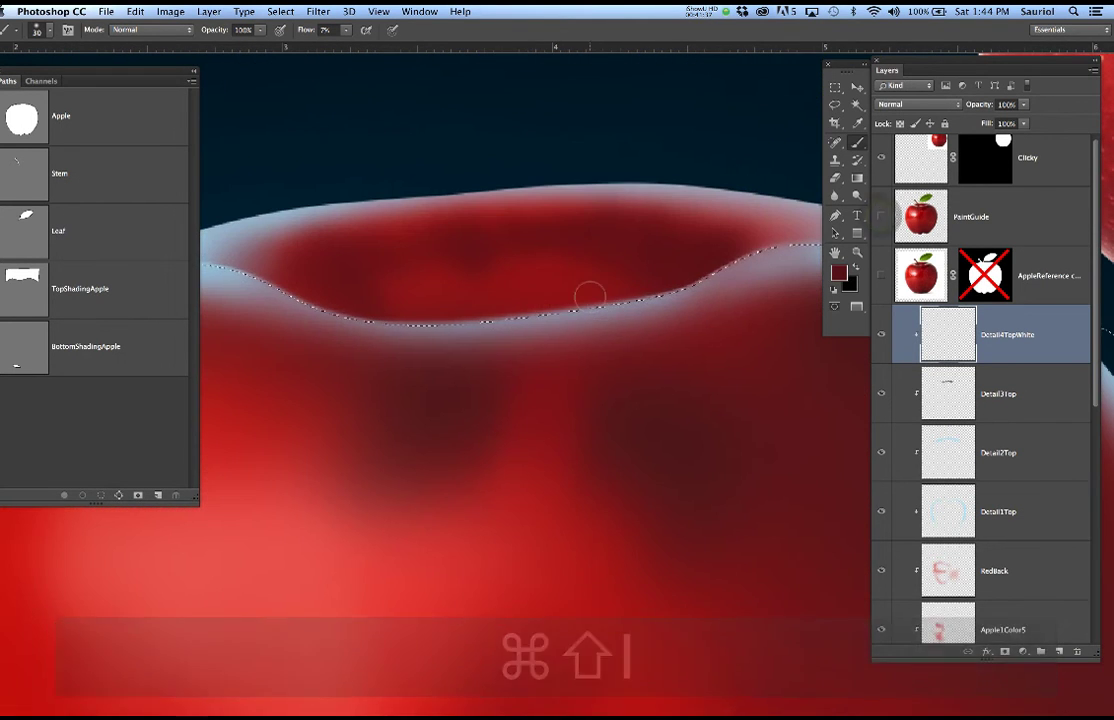
{"action": "left_click", "coordinate": [839, 276]}
{"action": "left_click_drag", "start_coordinate": [248, 258], "coordinate": [150, 218]}
{"action": "left_click", "coordinate": [503, 217]}
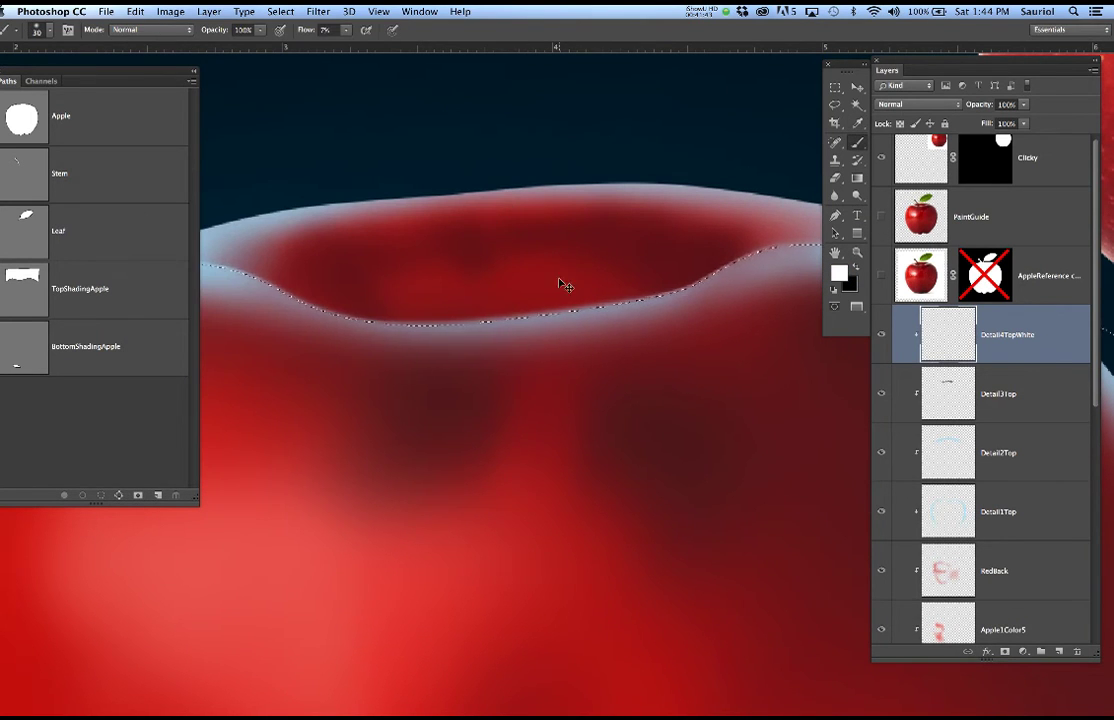
Hide the selection edges and brush a thin white highlight along the front rim of the apple's top dip.
{"action": "key", "text": "super+h"}
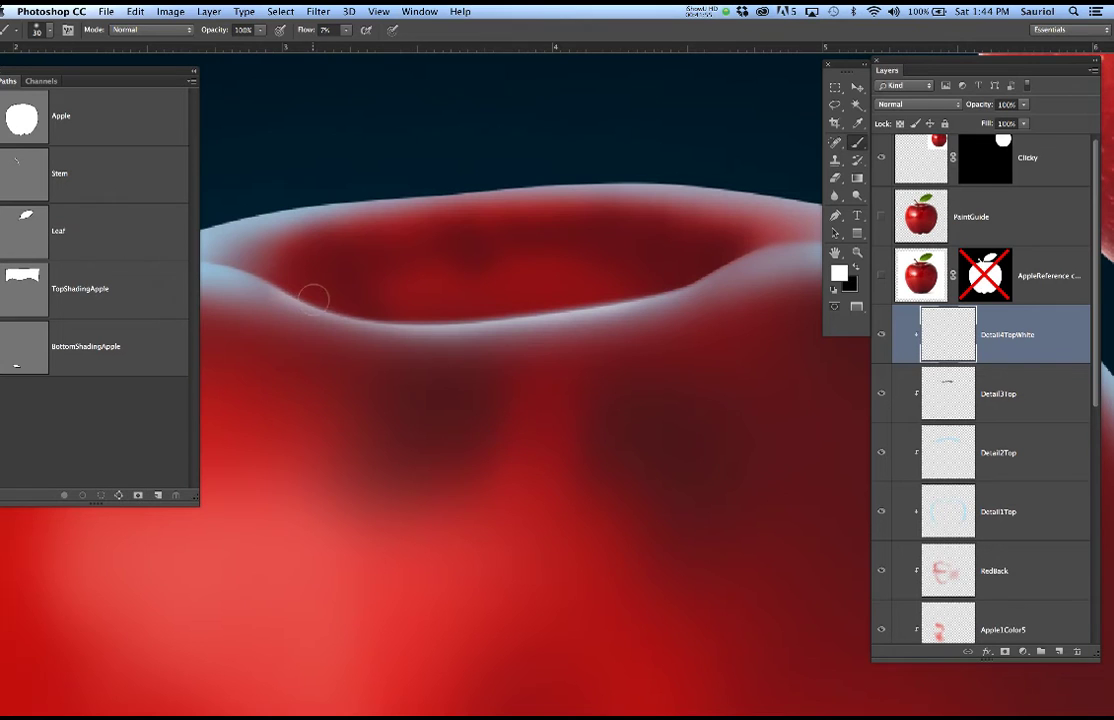
{"action": "scroll", "coordinate": [637, 314], "scroll_direction": "down", "scroll_amount": 5}
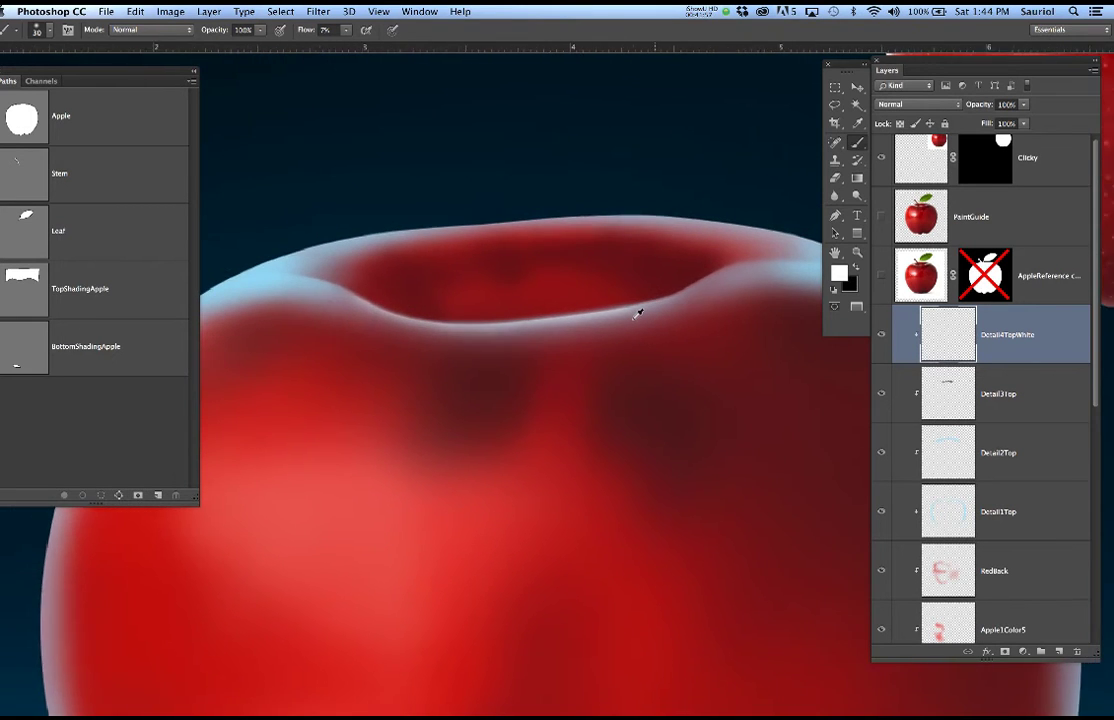
{"action": "scroll", "coordinate": [640, 313], "scroll_direction": "down", "scroll_amount": 5}
{"action": "scroll", "coordinate": [685, 329], "scroll_direction": "up", "scroll_amount": 1}
{"action": "left_click_drag", "start_coordinate": [685, 329], "coordinate": [546, 259]}
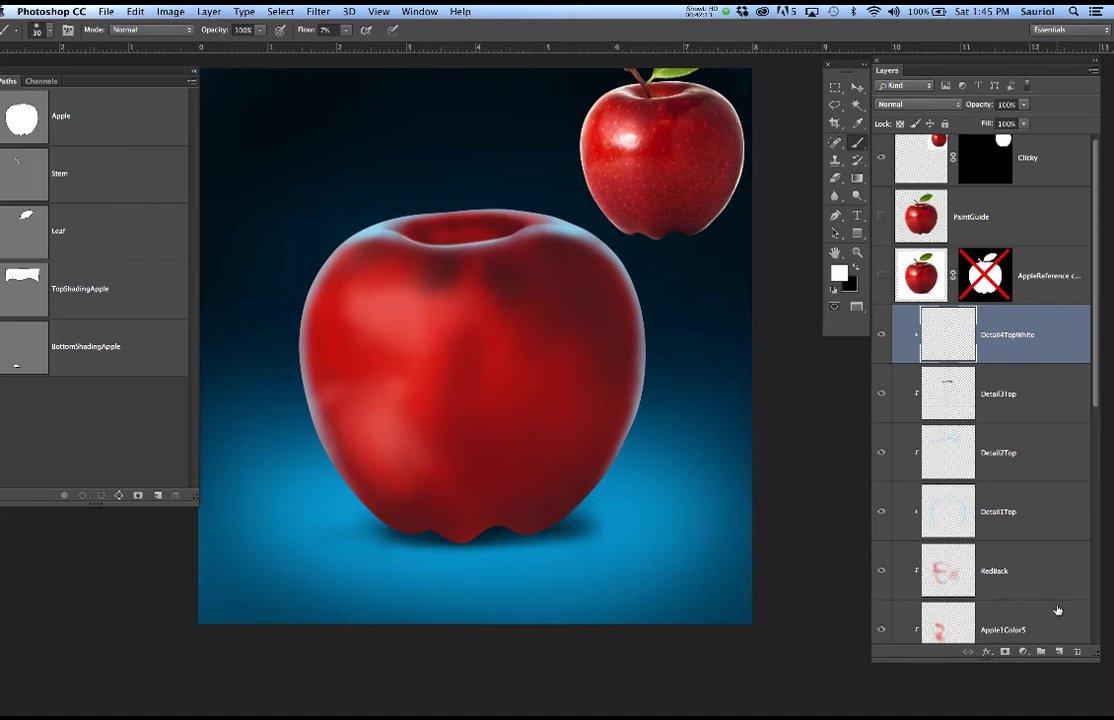
Add a layer named BottomDetail above Detail4TopWhite and clip it to the apple layers below.
{"action": "left_click", "coordinate": [1059, 651]}
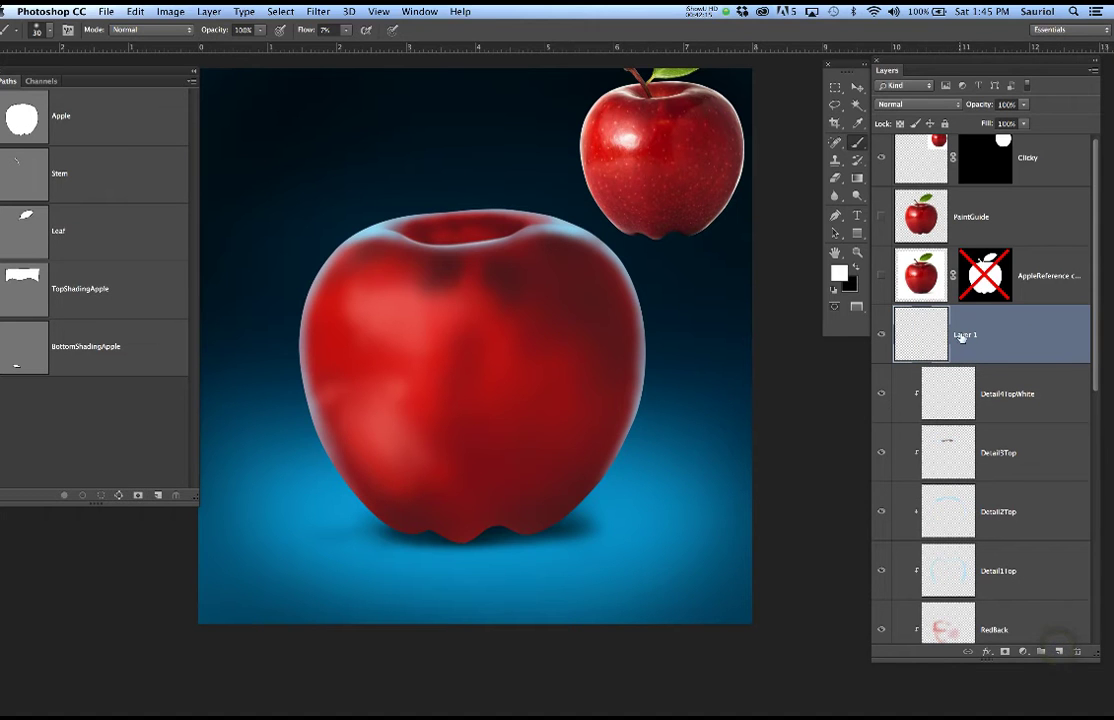
{"action": "type", "text": "Bo"}
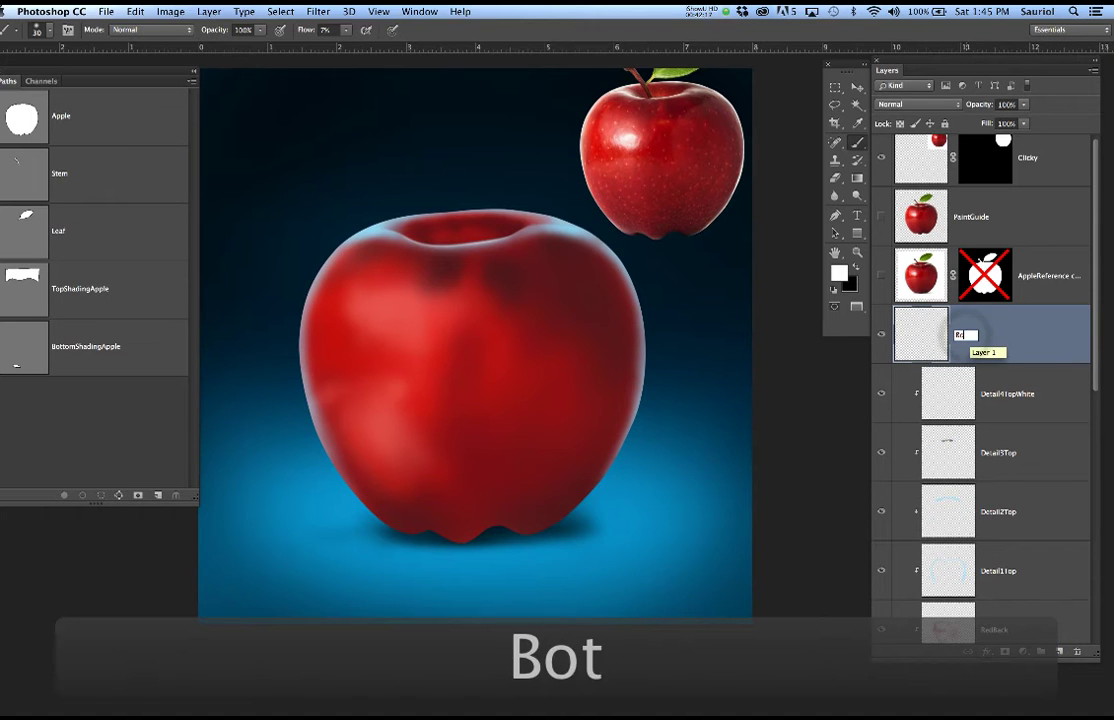
{"action": "type", "text": "ttomDetail"}
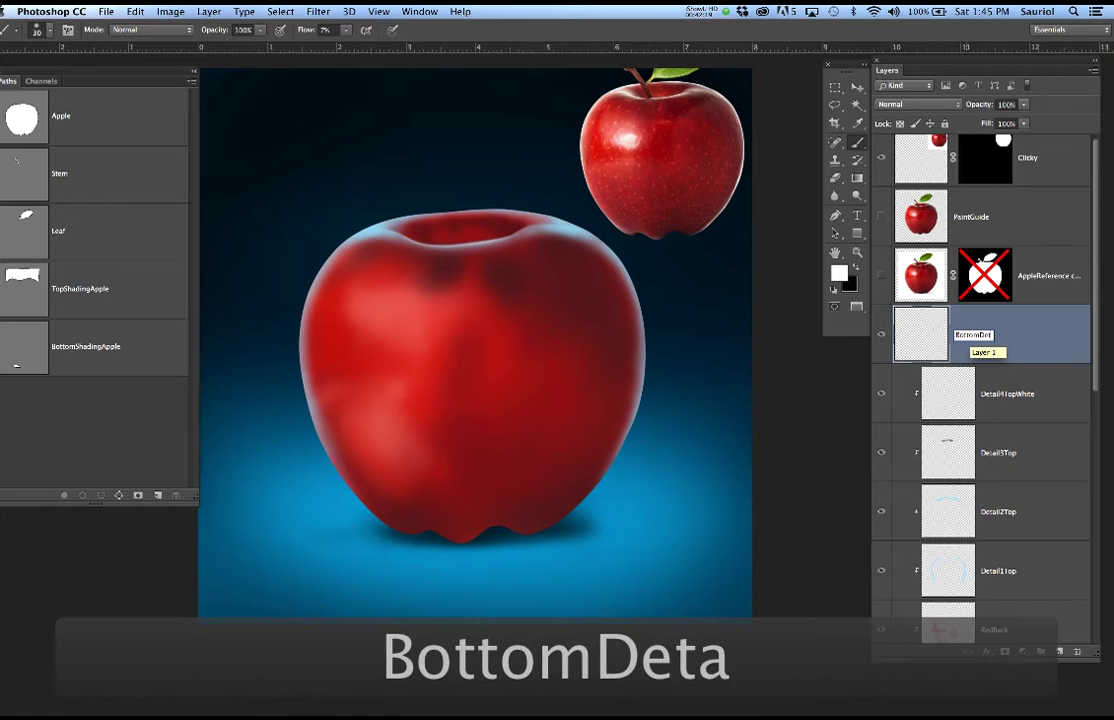
{"action": "key", "text": "Return"}
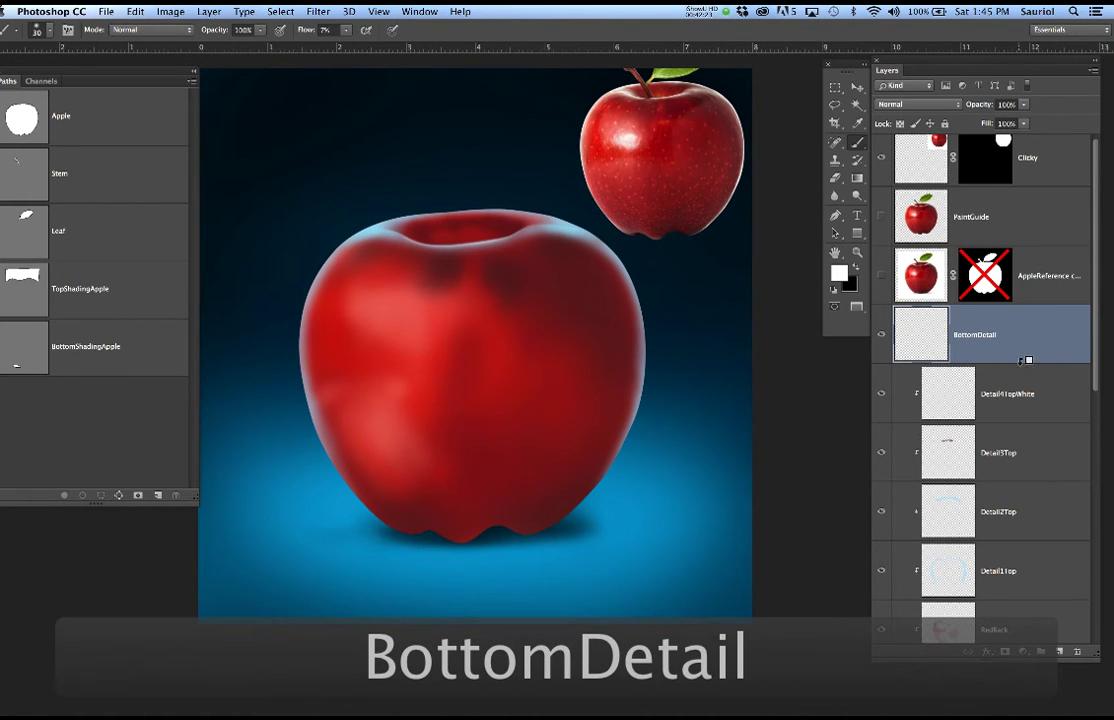
{"action": "left_click", "coordinate": [1020, 361], "text": "alt"}
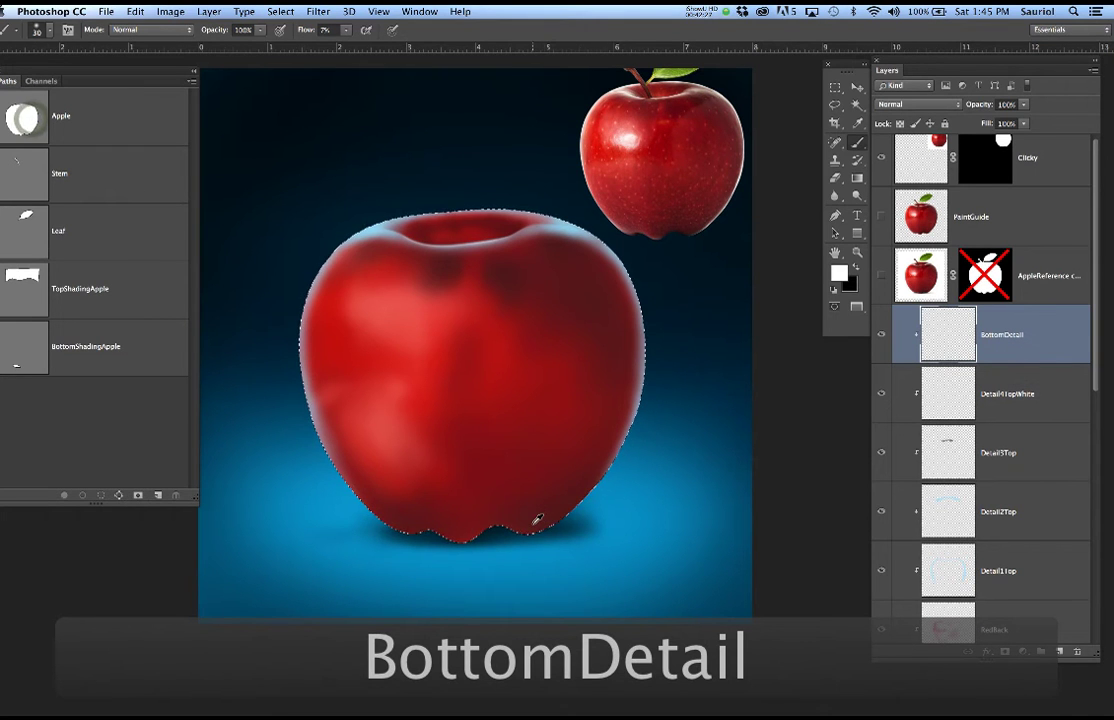
Load the BottomShadingApple path as a selection and sample the dark shade of the apple's bottom notch from PaintGuide.
{"action": "scroll", "coordinate": [525, 525], "scroll_direction": "up", "scroll_amount": 5}
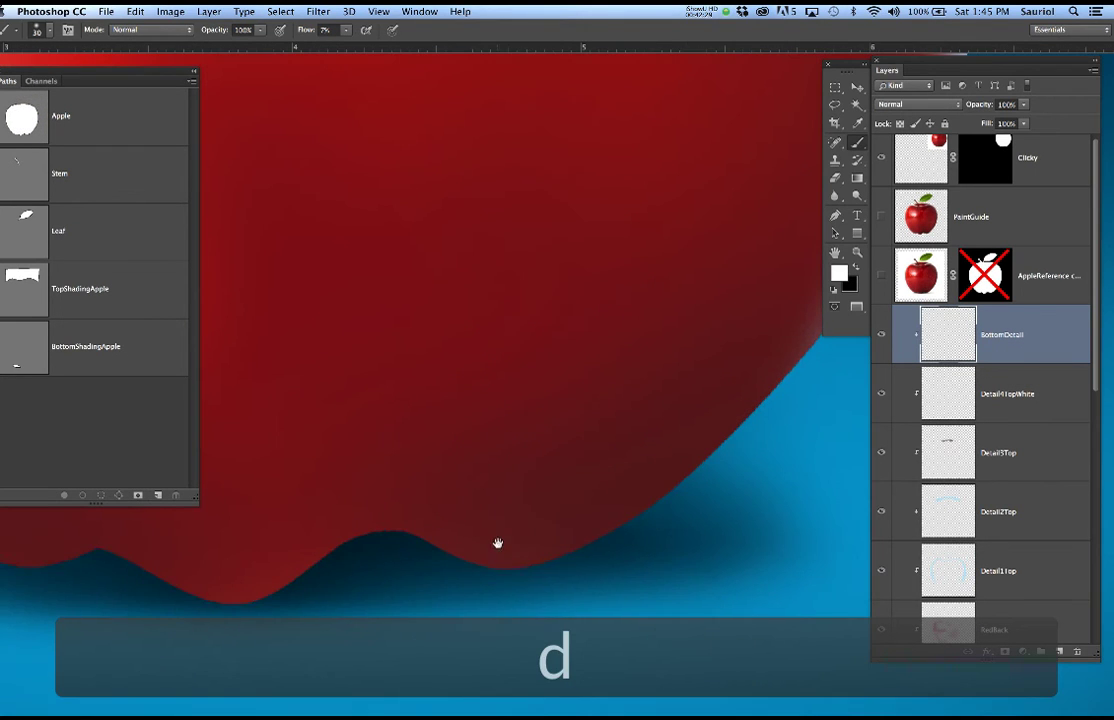
{"action": "scroll", "coordinate": [497, 541], "scroll_direction": "down", "scroll_amount": 5}
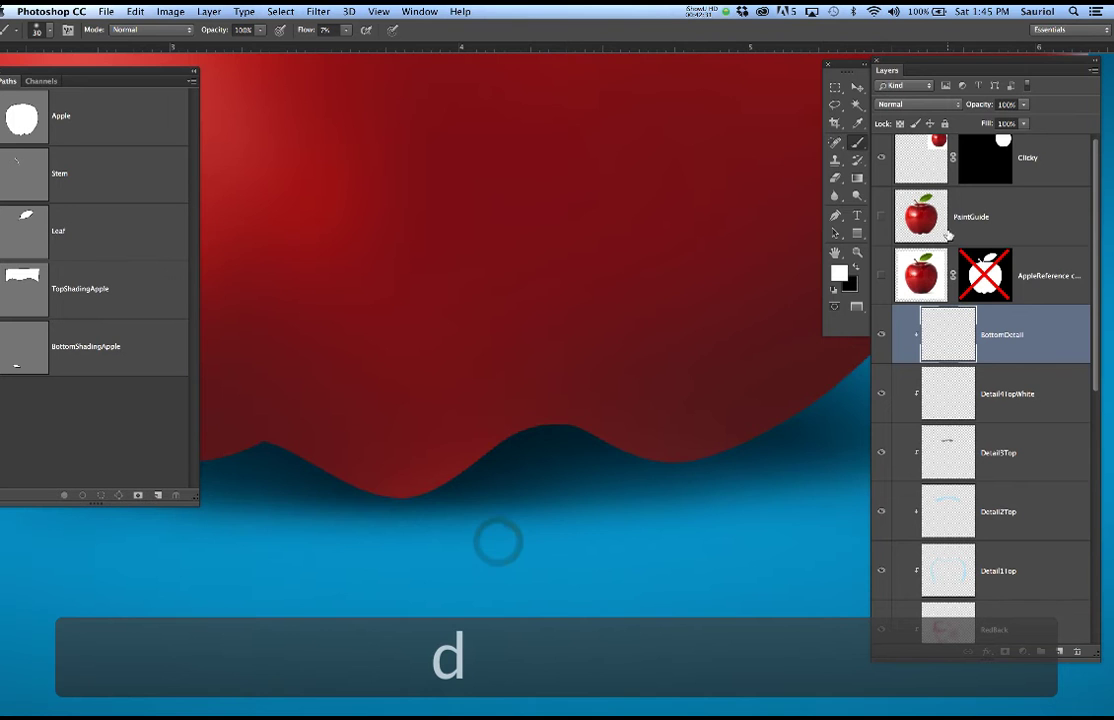
{"action": "left_click", "coordinate": [881, 216]}
{"action": "left_click_drag", "start_coordinate": [375, 418], "coordinate": [557, 373]}
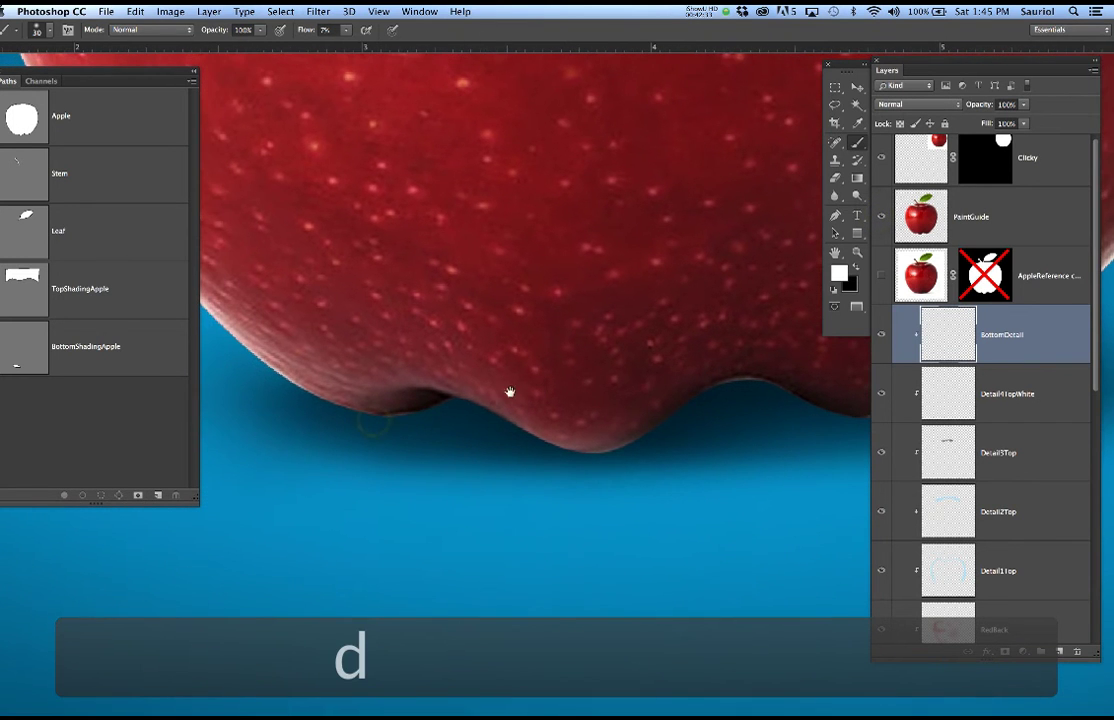
{"action": "left_click", "coordinate": [96, 352]}
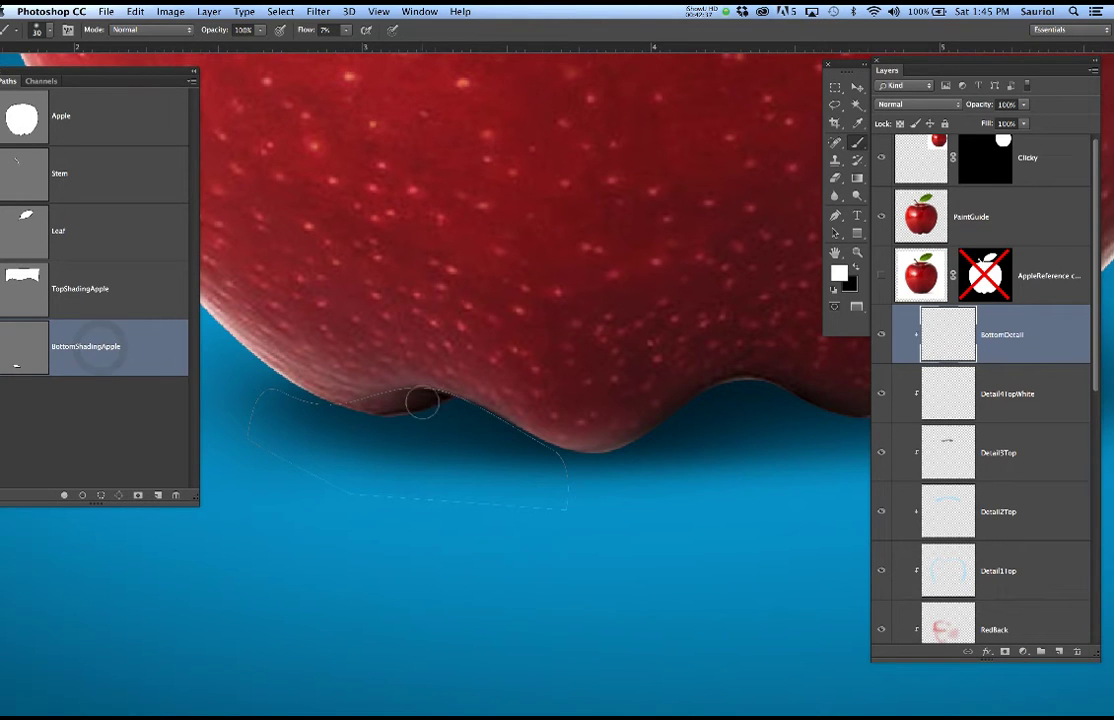
{"action": "left_click", "coordinate": [33, 354], "text": "ctrl"}
{"action": "scroll", "coordinate": [447, 422], "scroll_direction": "up", "scroll_amount": 2}
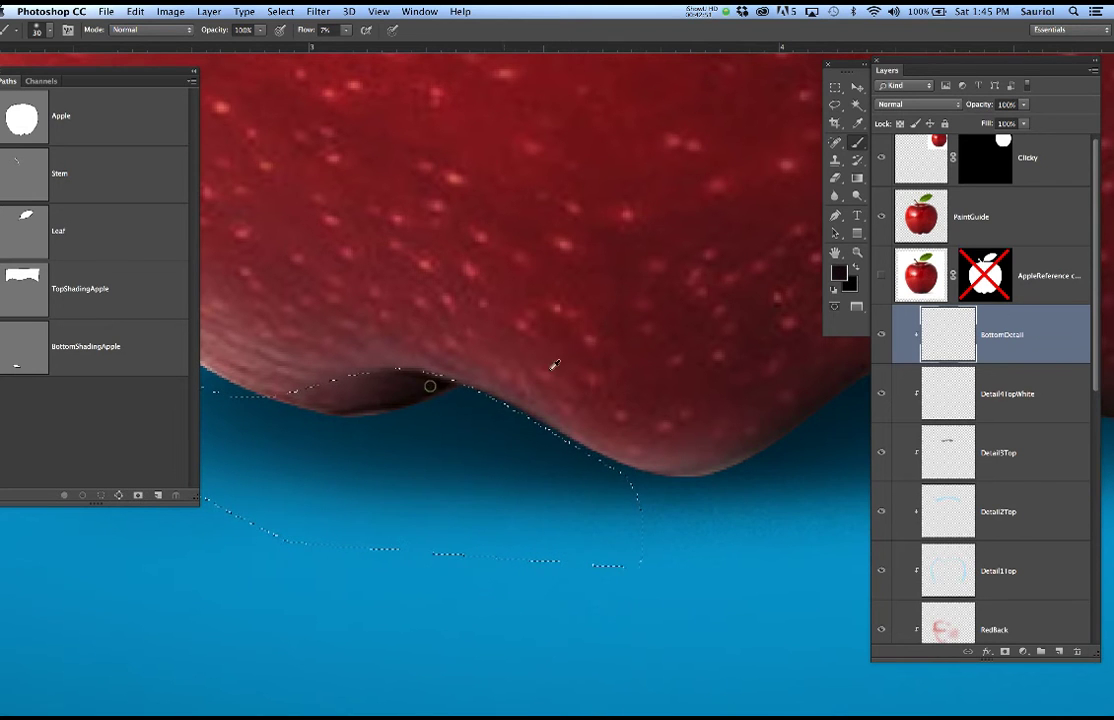
Hide PaintGuide and the selection edges, and brush dark shading into the apple's bottom notch on BottomDetail.
{"action": "left_click", "coordinate": [881, 217]}
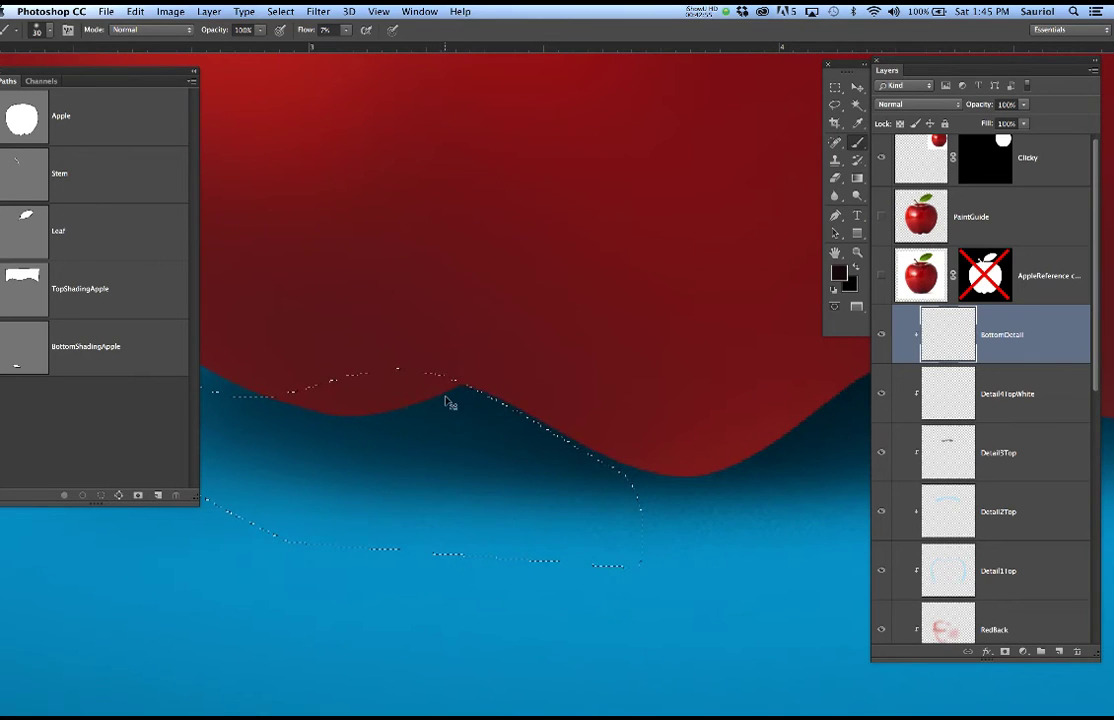
{"action": "key", "text": "super+h"}
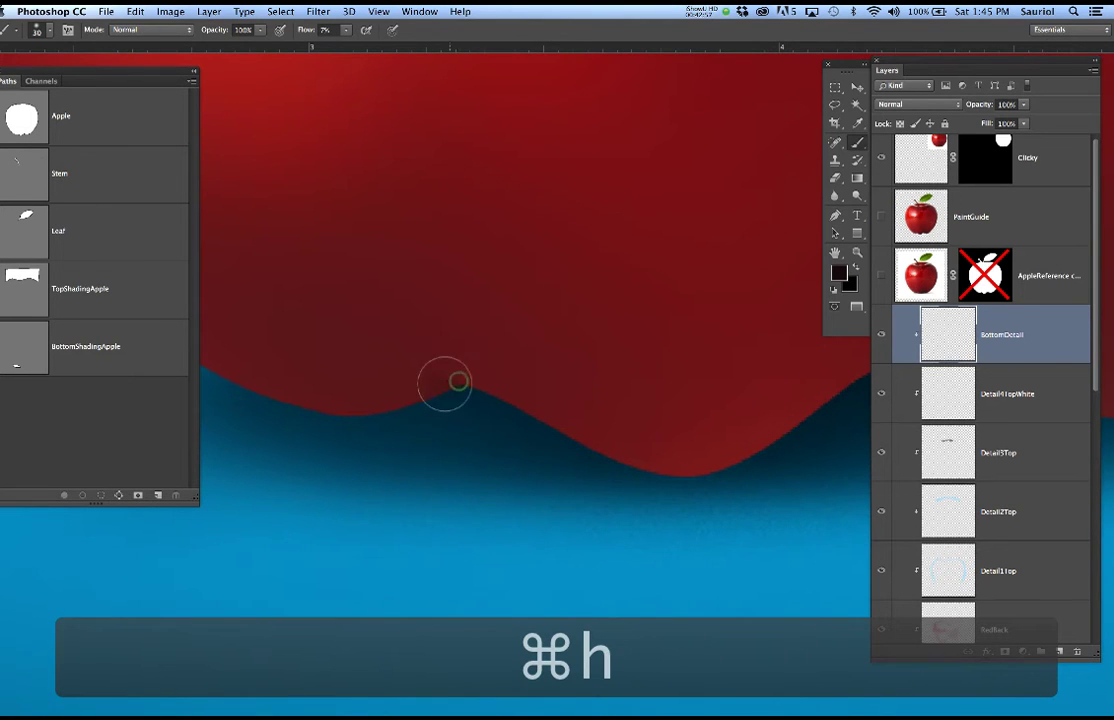
{"action": "mouse_move", "coordinate": [406, 400]}
{"action": "left_mouse_down"}
{"action": "mouse_move", "coordinate": [388, 383]}
{"action": "mouse_move", "coordinate": [393, 370]}
{"action": "mouse_move", "coordinate": [296, 360]}
{"action": "mouse_move", "coordinate": [393, 392]}
{"action": "mouse_move", "coordinate": [470, 378]}
{"action": "mouse_move", "coordinate": [336, 375]}
{"action": "mouse_move", "coordinate": [398, 393]}
{"action": "mouse_move", "coordinate": [442, 383]}
{"action": "left_mouse_up"}
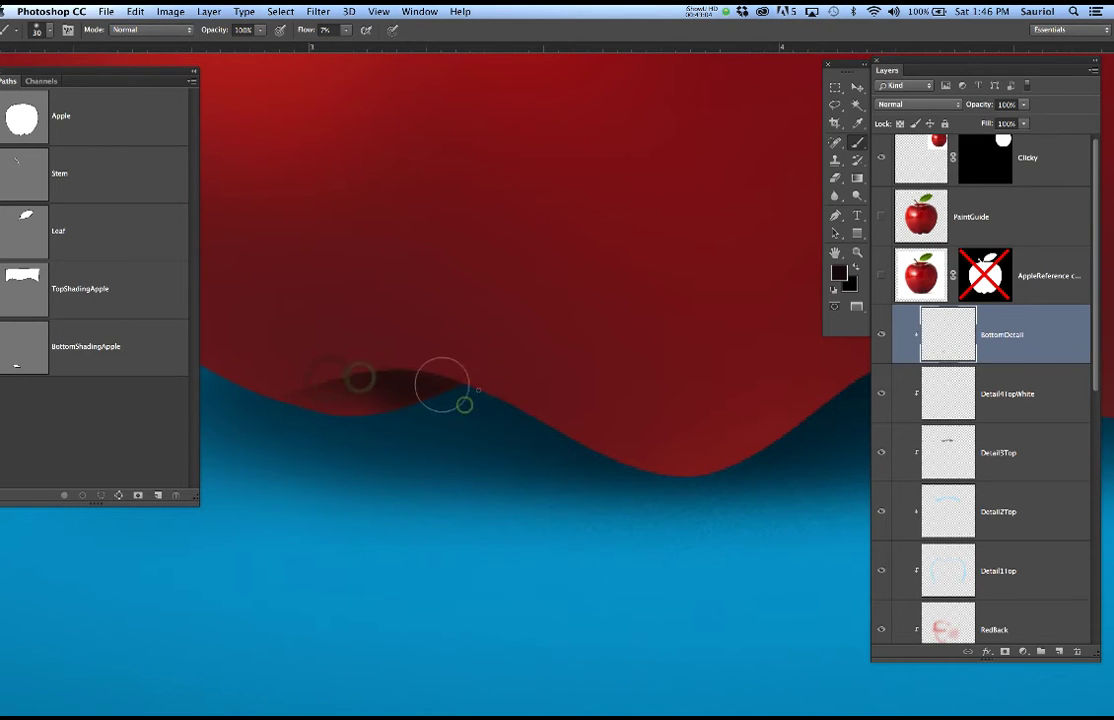
Compare the painted bottom notch with PaintGuide by switching the guide's visibility on and off, leaving it hidden.
{"action": "left_click", "coordinate": [882, 217]}
{"action": "left_click", "coordinate": [882, 217]}
{"action": "left_click", "coordinate": [882, 217]}
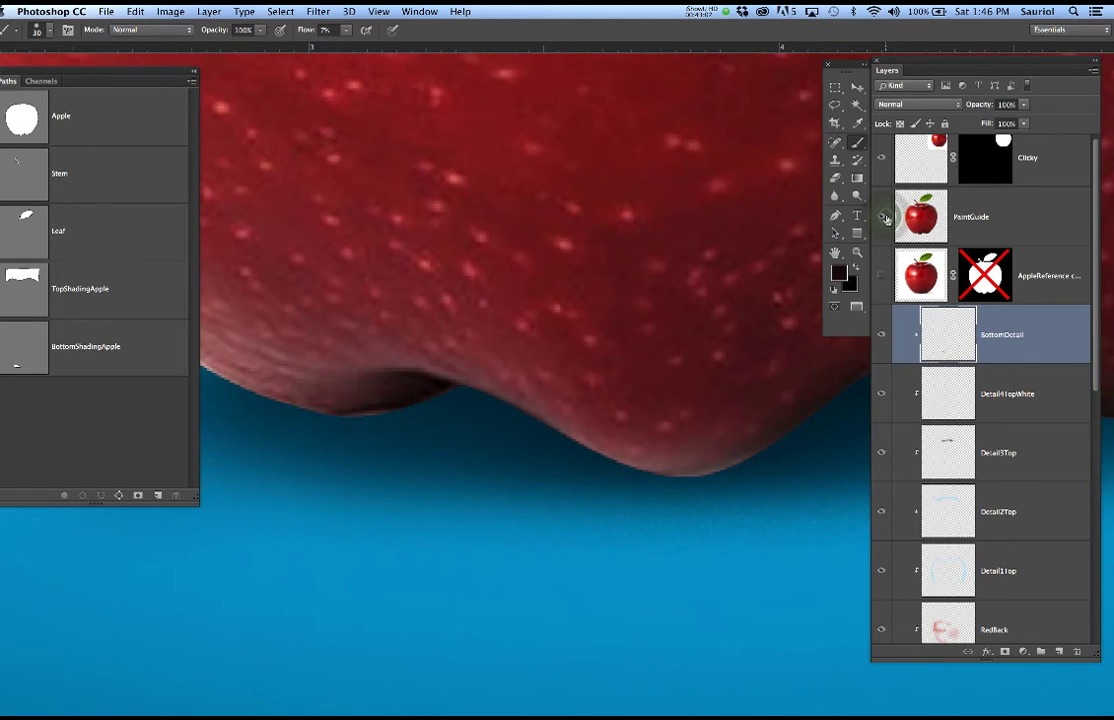
{"action": "left_click", "coordinate": [882, 217]}
{"action": "left_click", "coordinate": [882, 217]}
{"action": "left_click", "coordinate": [882, 217]}
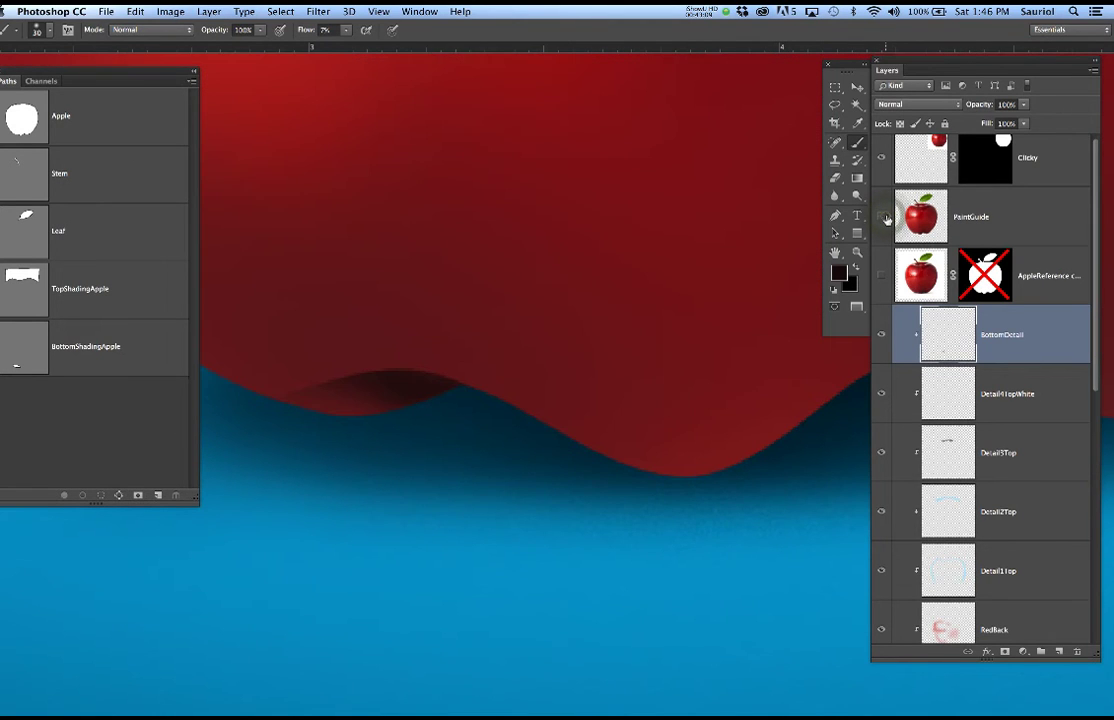
{"action": "scroll", "coordinate": [485, 404], "scroll_direction": "down", "scroll_amount": 2}
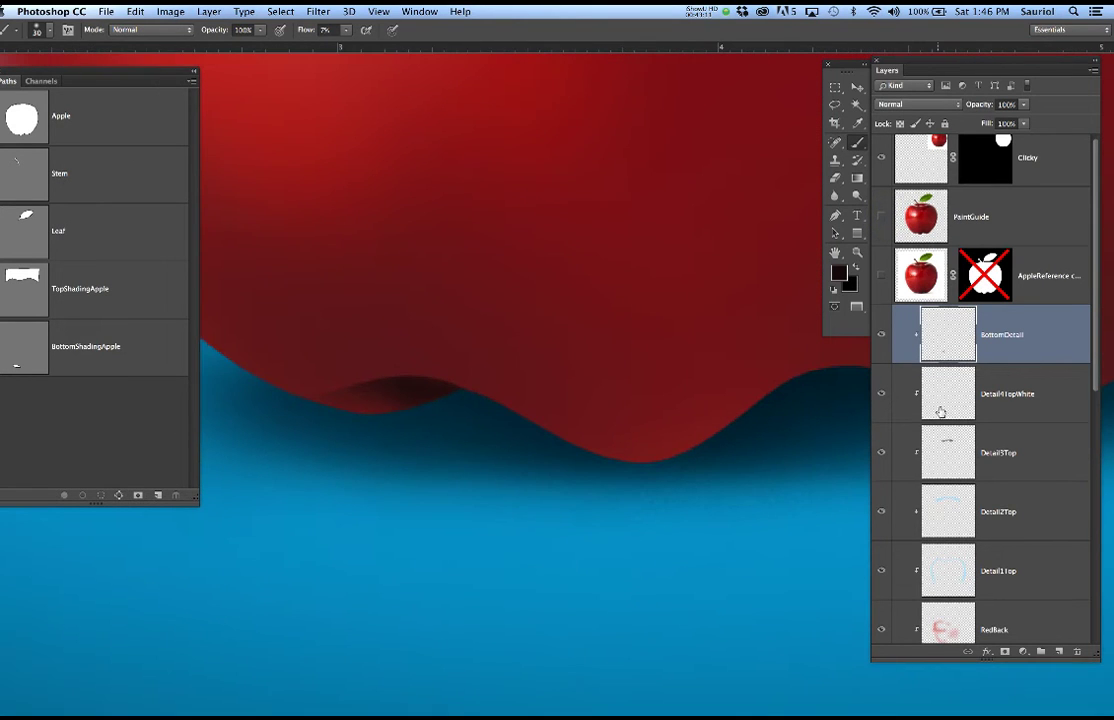
Add a layer named BottomDetail2 above BottomDetail and clip it to the apple layers below.
{"action": "left_click", "coordinate": [1058, 652]}
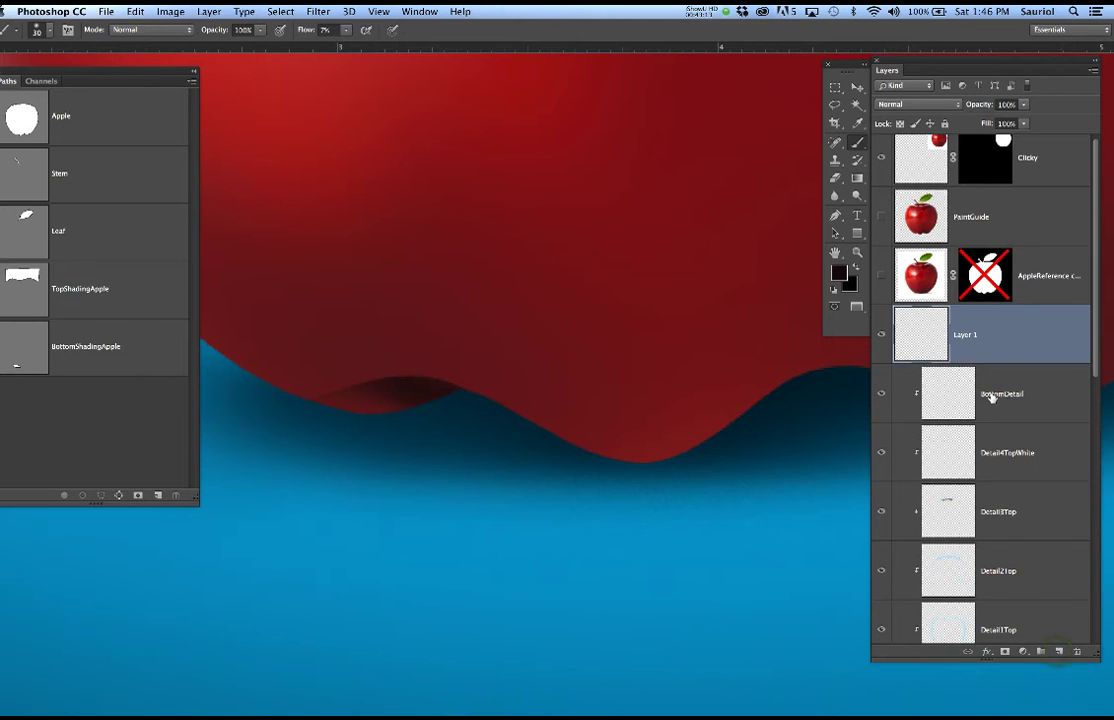
{"action": "double_click", "coordinate": [1000, 395]}
{"action": "key", "text": "super+c"}
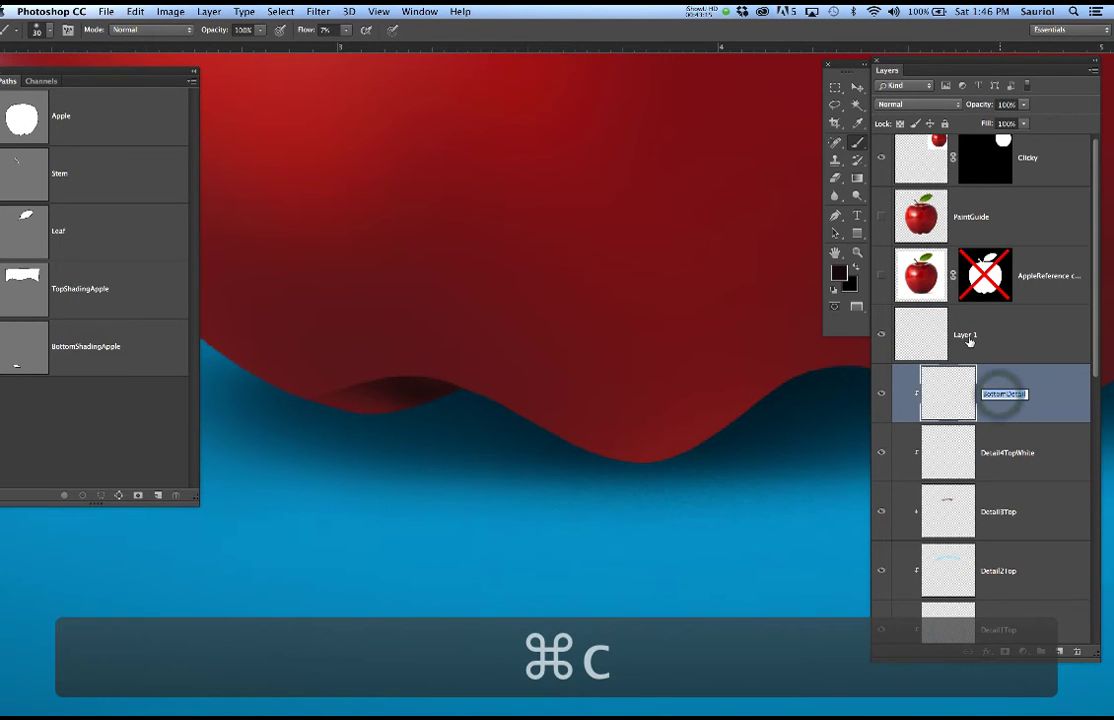
{"action": "double_click", "coordinate": [967, 336]}
{"action": "key", "text": "super+v"}
{"action": "type", "text": "2"}
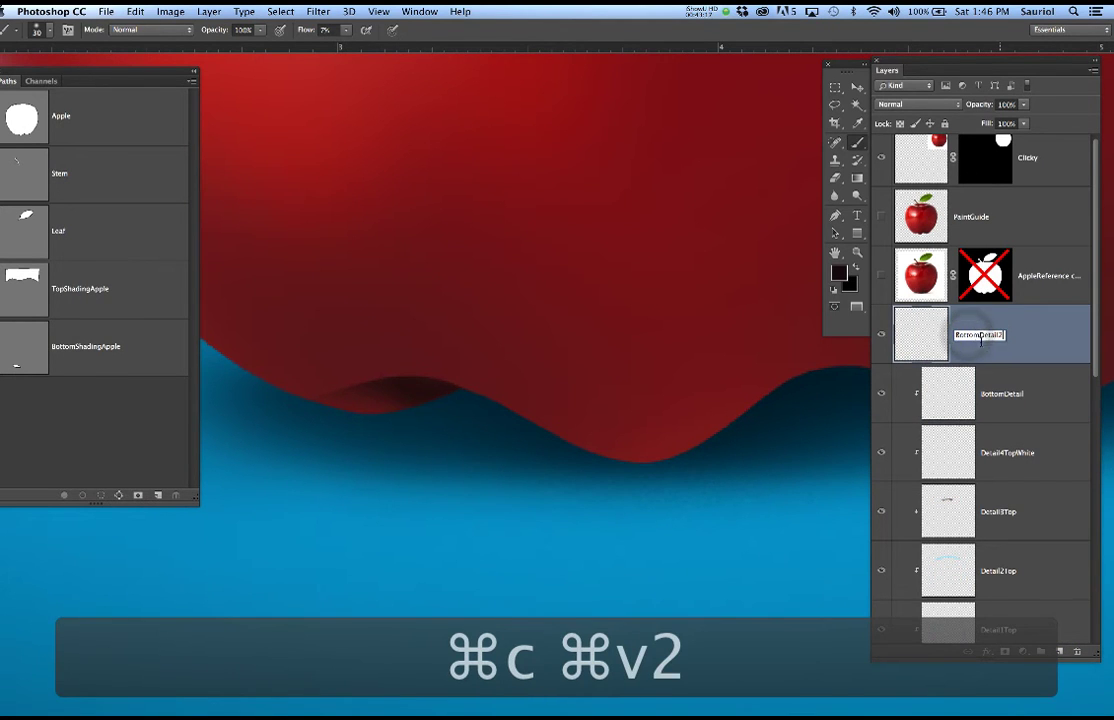
{"action": "left_click", "coordinate": [1030, 360], "text": "alt"}
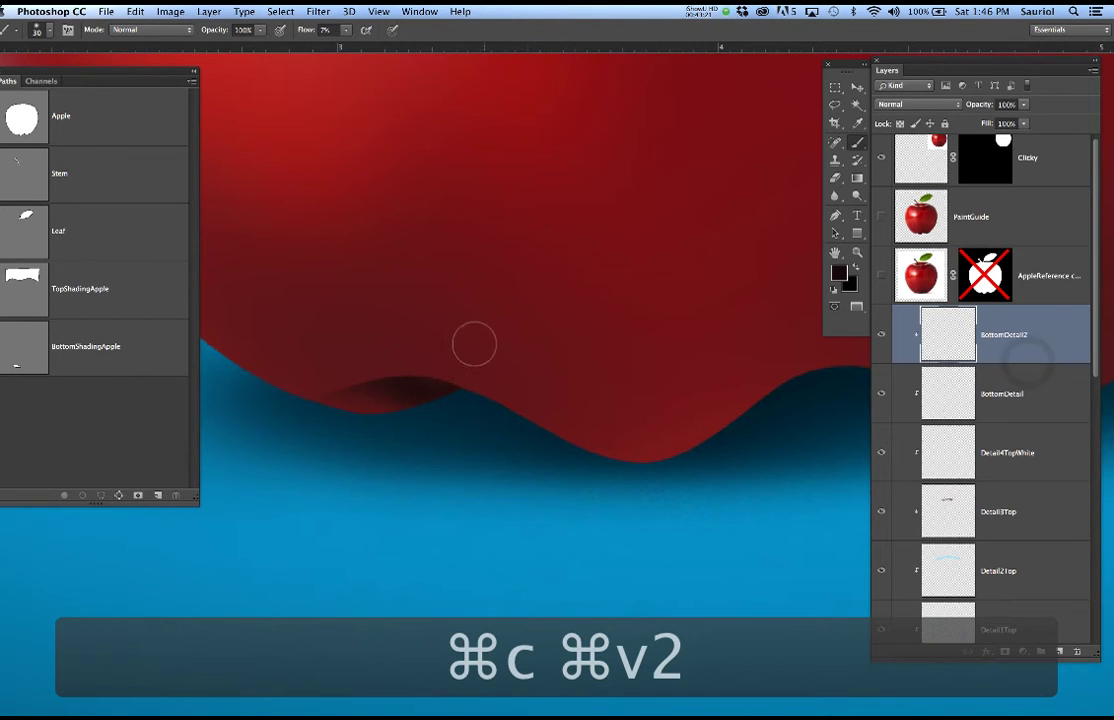
{"action": "left_click_drag", "start_coordinate": [483, 349], "coordinate": [529, 366]}
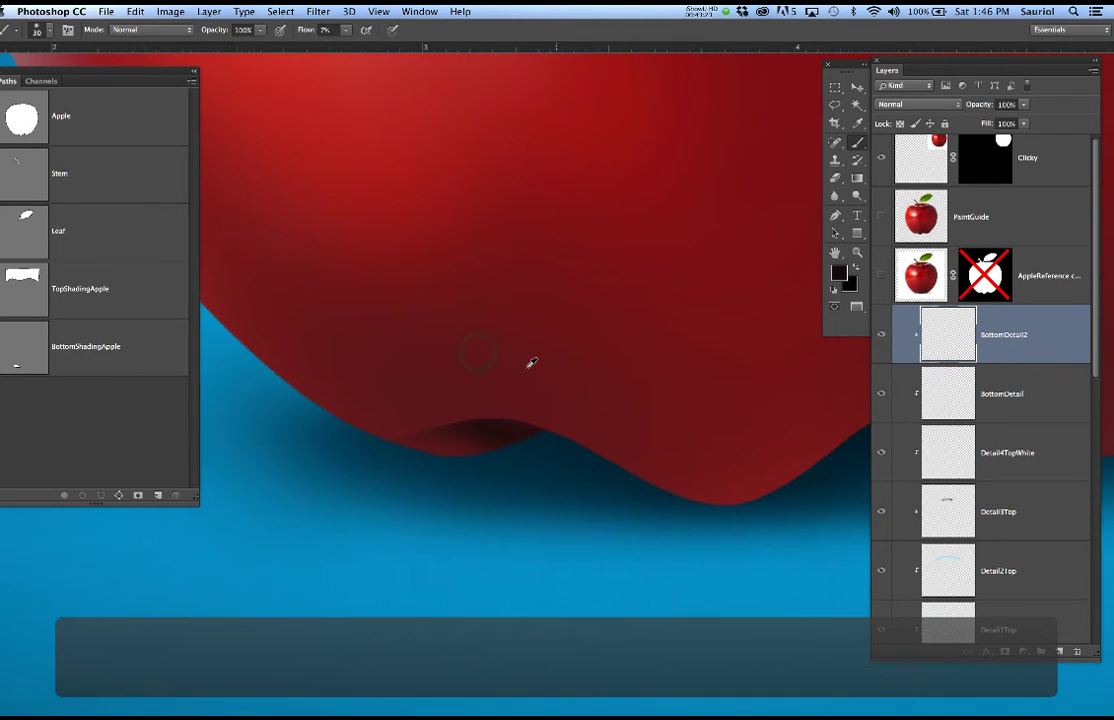
Sample the background blue and change the foreground color to a lighter sky blue.
{"action": "left_click", "coordinate": [530, 362], "text": "alt"}
{"action": "scroll", "coordinate": [533, 360], "scroll_direction": "down", "scroll_amount": 4}
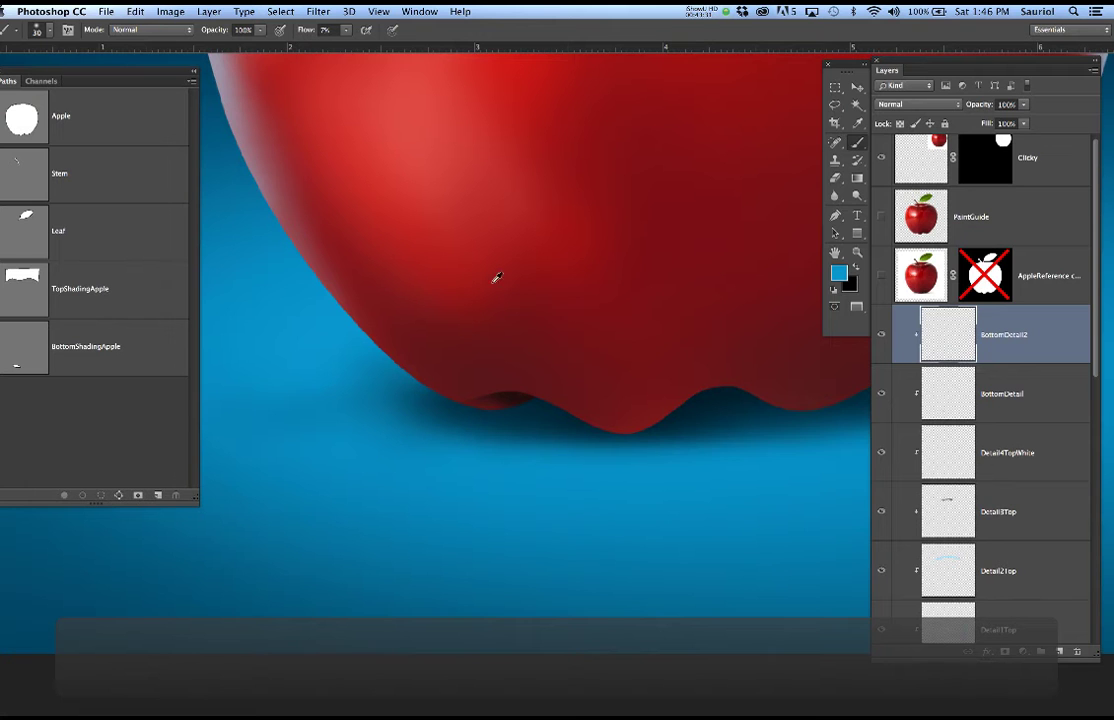
{"action": "left_click", "coordinate": [838, 274]}
{"action": "left_click_drag", "start_coordinate": [271, 242], "coordinate": [244, 223]}
{"action": "left_click", "coordinate": [450, 216]}
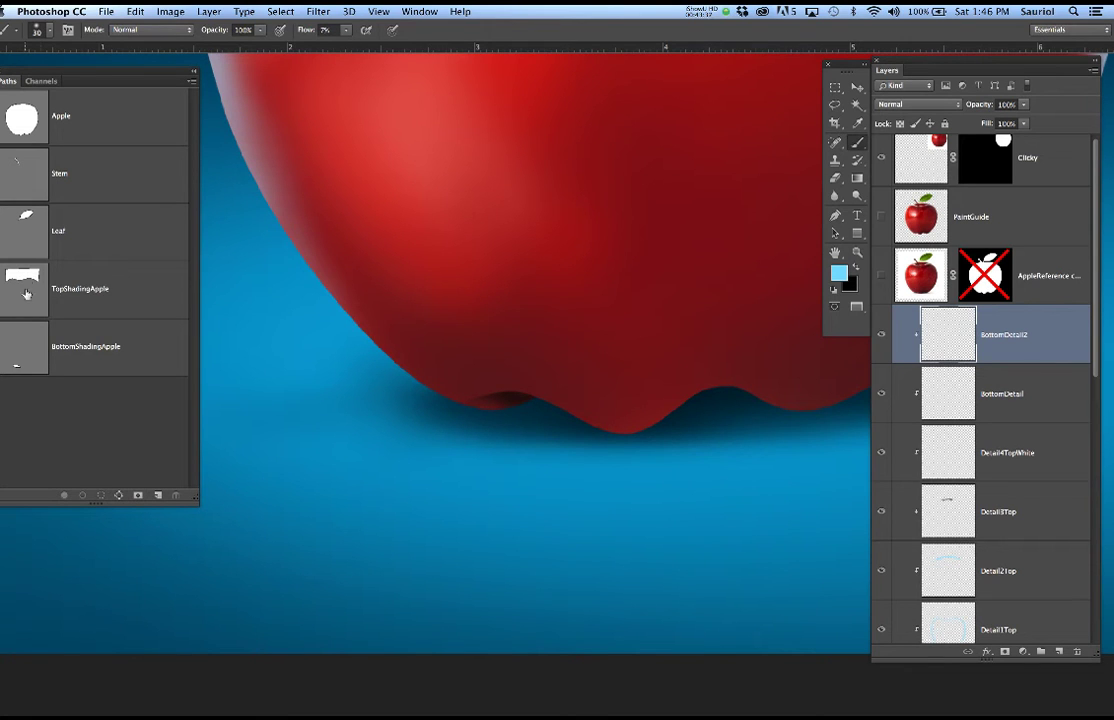
Load the BottomShadingApple path as an inverted selection with hidden edges, and check the bottom notch against PaintGuide, leaving the guide hidden.
{"action": "left_click", "coordinate": [28, 360], "text": "super"}
{"action": "key", "text": "super+shift+i"}
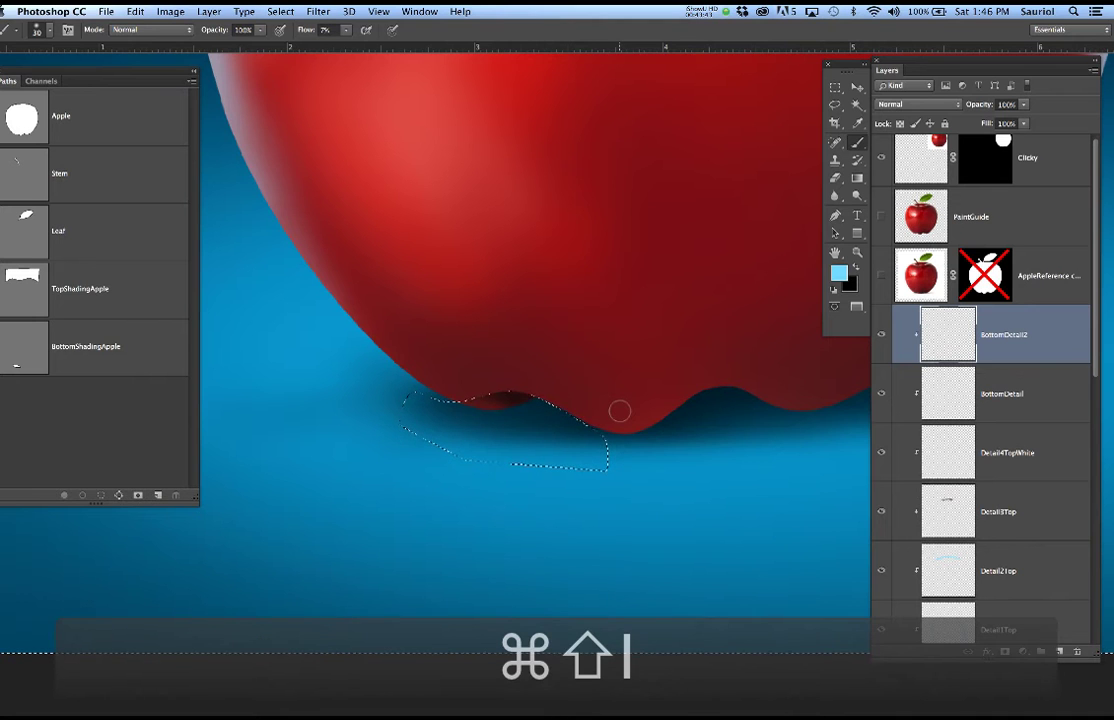
{"action": "key", "text": "super+h"}
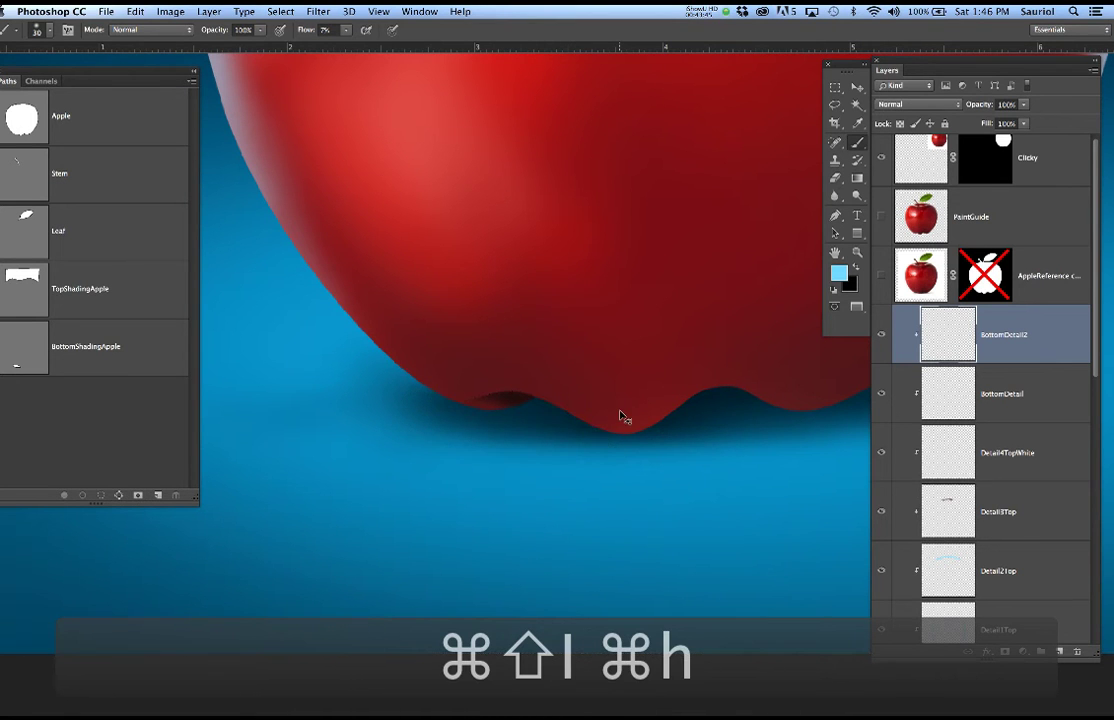
{"action": "scroll", "coordinate": [556, 429], "scroll_direction": "up", "scroll_amount": 3}
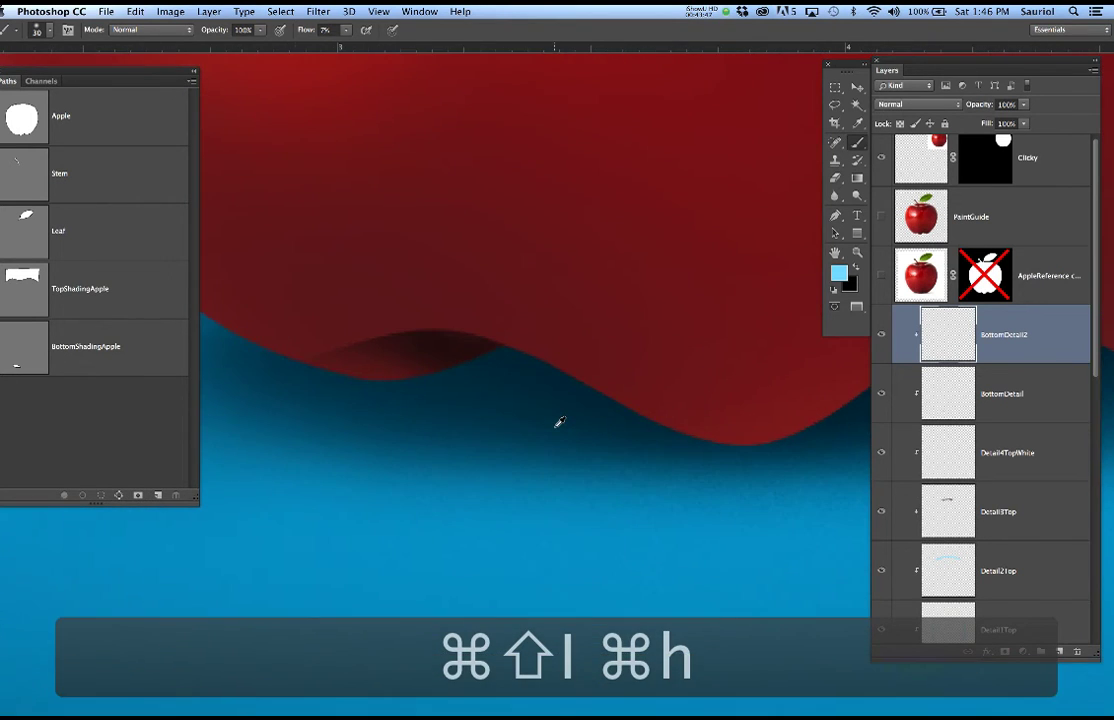
{"action": "left_click", "coordinate": [881, 216]}
{"action": "left_click", "coordinate": [881, 216]}
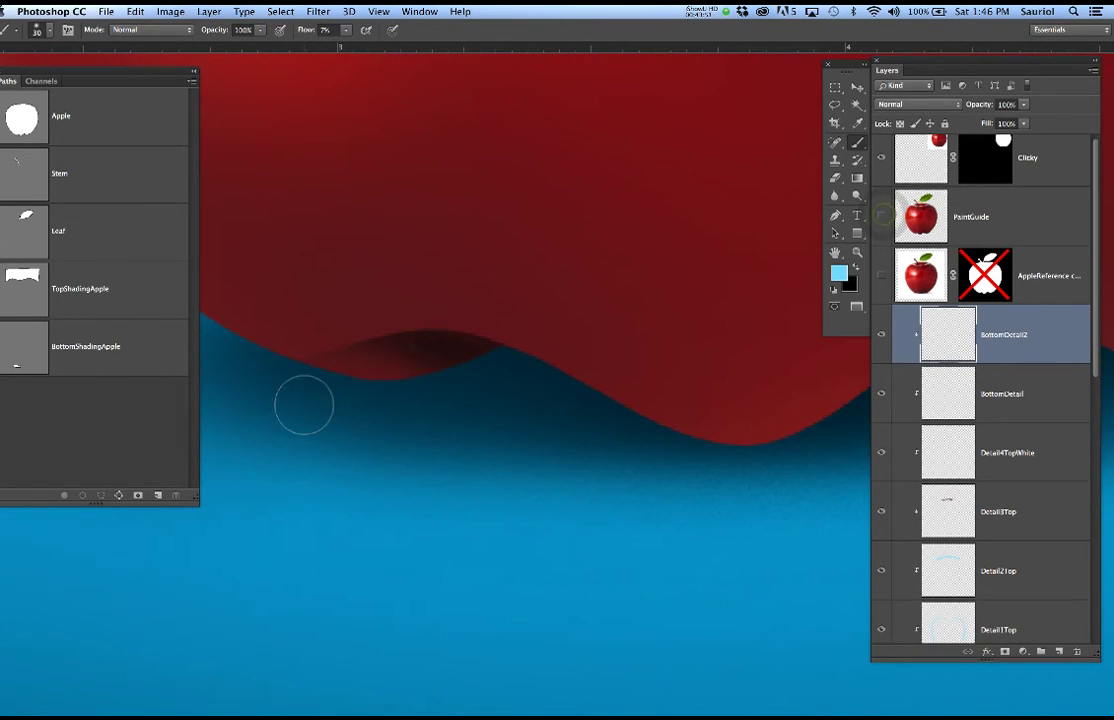
Brush a soft light blue rim highlight along the upper edge of the bottom notch on BottomDetail2, and clear the selection.
{"action": "left_click_drag", "start_coordinate": [480, 440], "coordinate": [595, 447]}
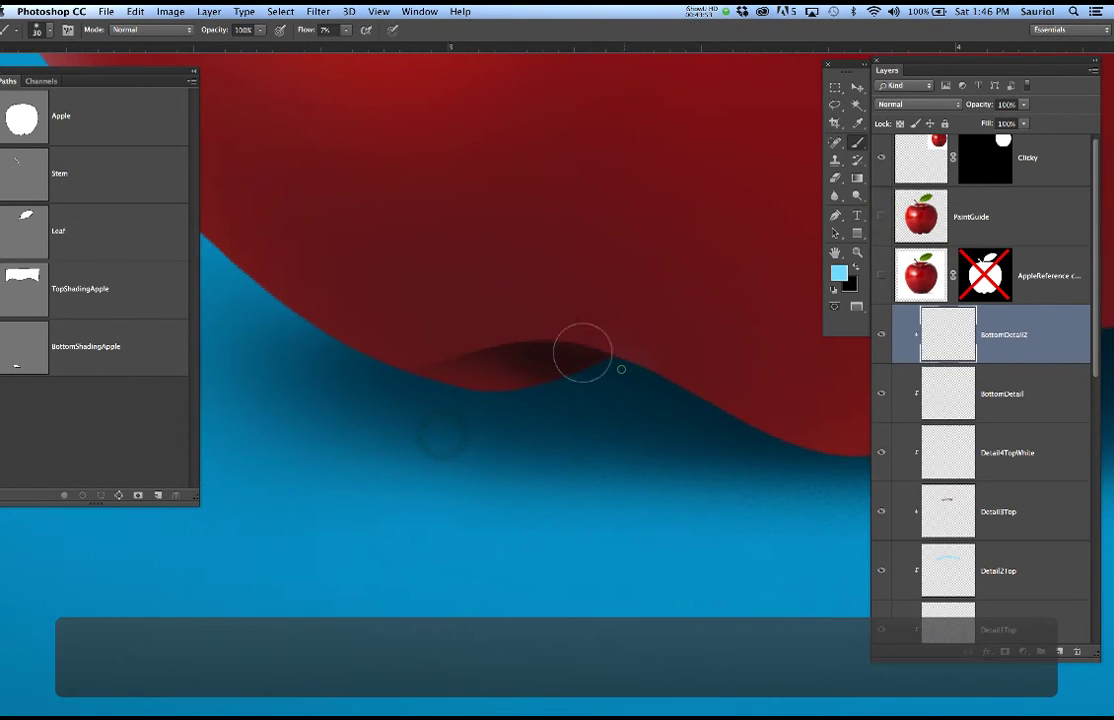
{"action": "left_click_drag", "start_coordinate": [455, 348], "coordinate": [438, 355]}
{"action": "mouse_move", "coordinate": [522, 351]}
{"action": "left_mouse_down"}
{"action": "mouse_move", "coordinate": [689, 408]}
{"action": "mouse_move", "coordinate": [532, 351]}
{"action": "mouse_move", "coordinate": [398, 363]}
{"action": "mouse_move", "coordinate": [440, 355]}
{"action": "left_mouse_up"}
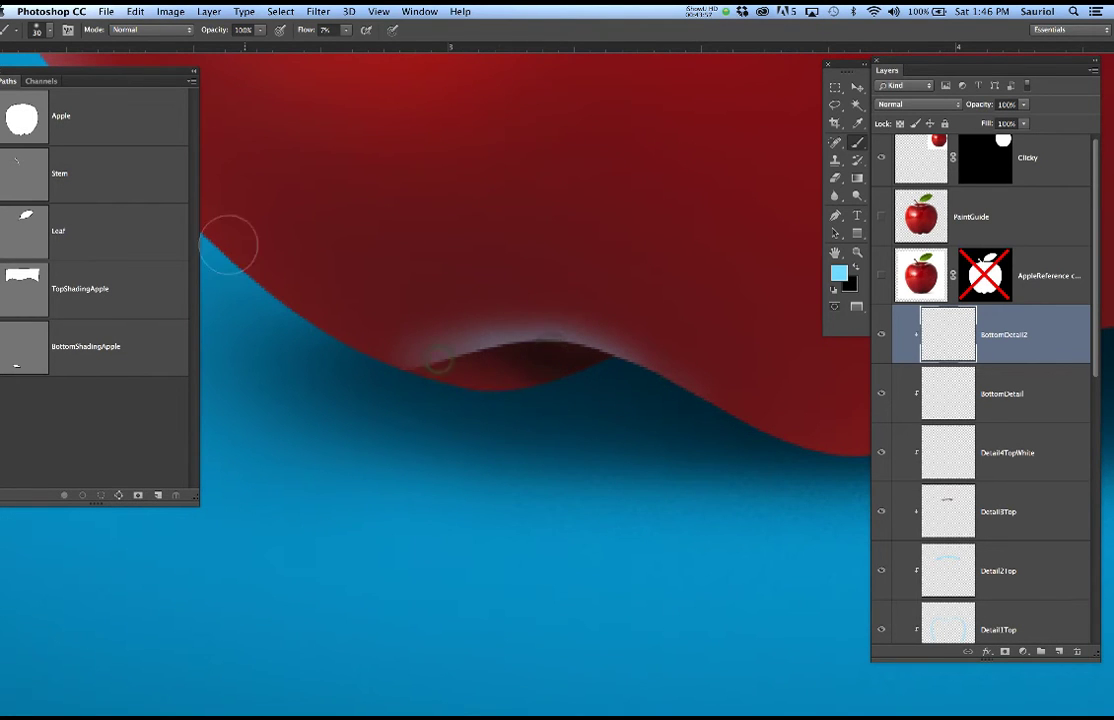
{"action": "scroll", "coordinate": [513, 423], "scroll_direction": "down", "scroll_amount": 2}
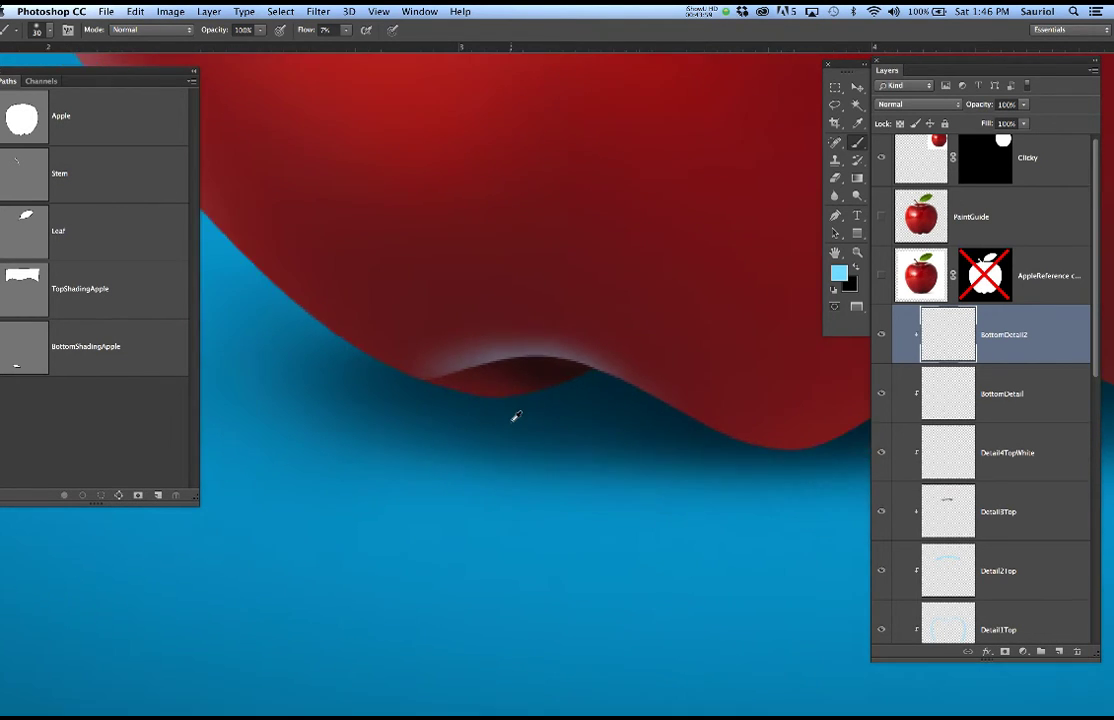
{"action": "mouse_move", "coordinate": [562, 371]}
{"action": "left_mouse_down"}
{"action": "mouse_move", "coordinate": [637, 408]}
{"action": "mouse_move", "coordinate": [610, 393]}
{"action": "left_mouse_up"}
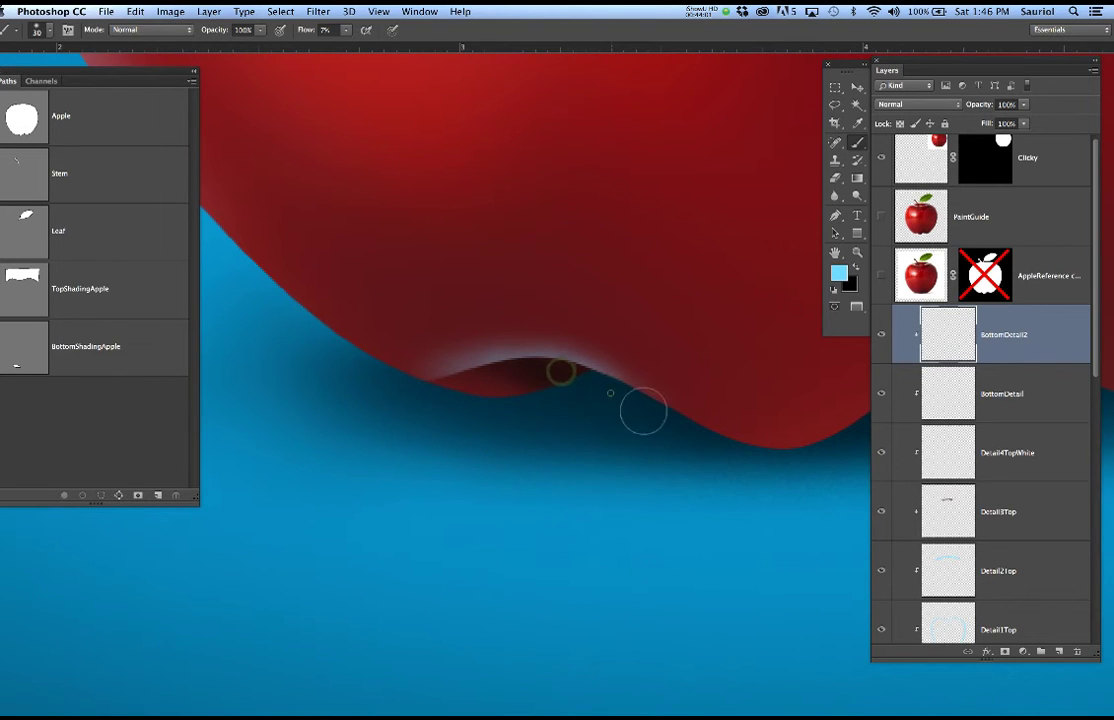
{"action": "scroll", "coordinate": [532, 393], "scroll_direction": "down", "scroll_amount": 2}
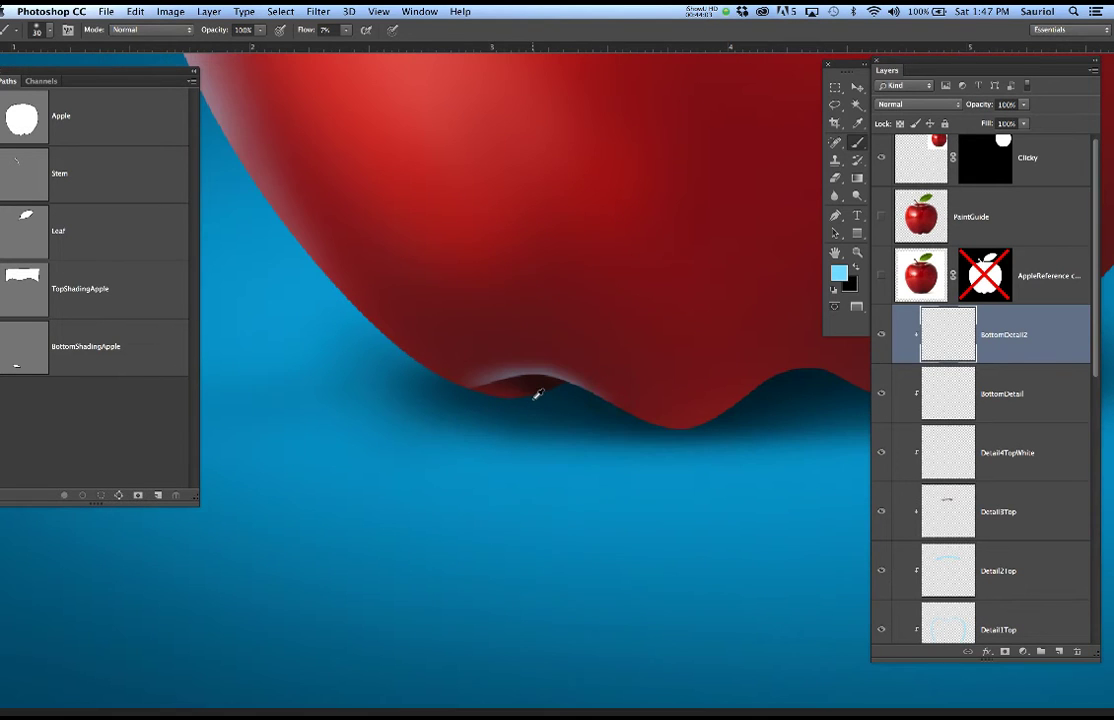
{"action": "mouse_move", "coordinate": [508, 387]}
{"action": "left_mouse_down"}
{"action": "mouse_move", "coordinate": [552, 388]}
{"action": "mouse_move", "coordinate": [599, 410]}
{"action": "mouse_move", "coordinate": [569, 393]}
{"action": "left_mouse_up"}
{"action": "key", "text": "super+h"}
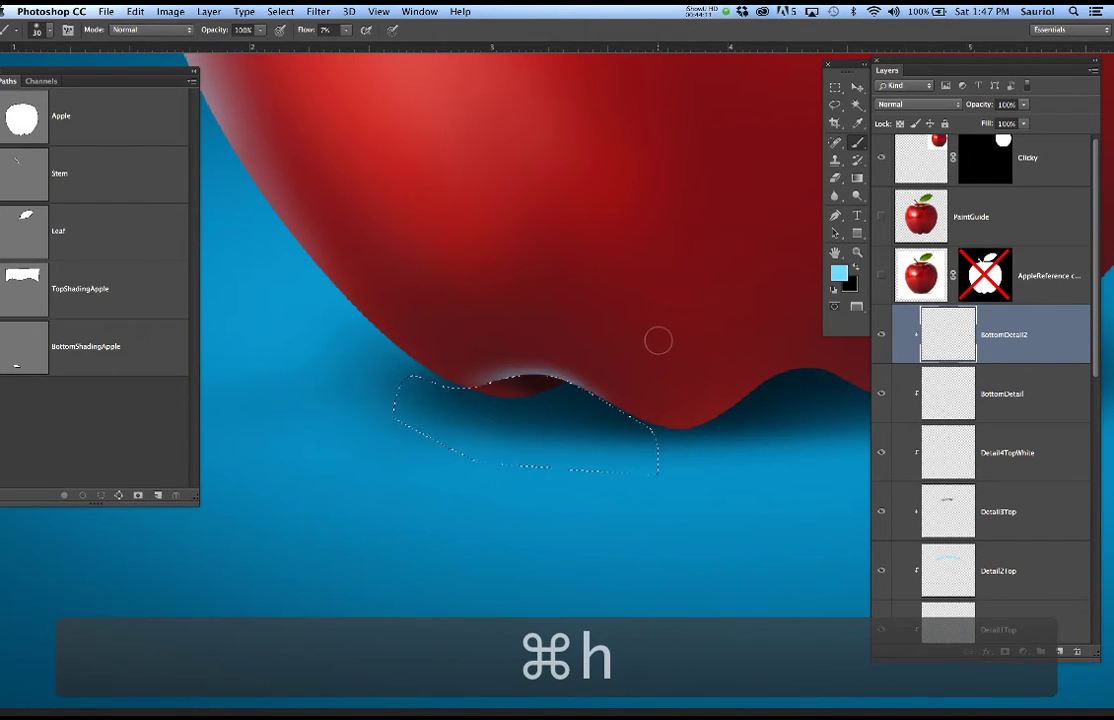
{"action": "key", "text": "super+d"}
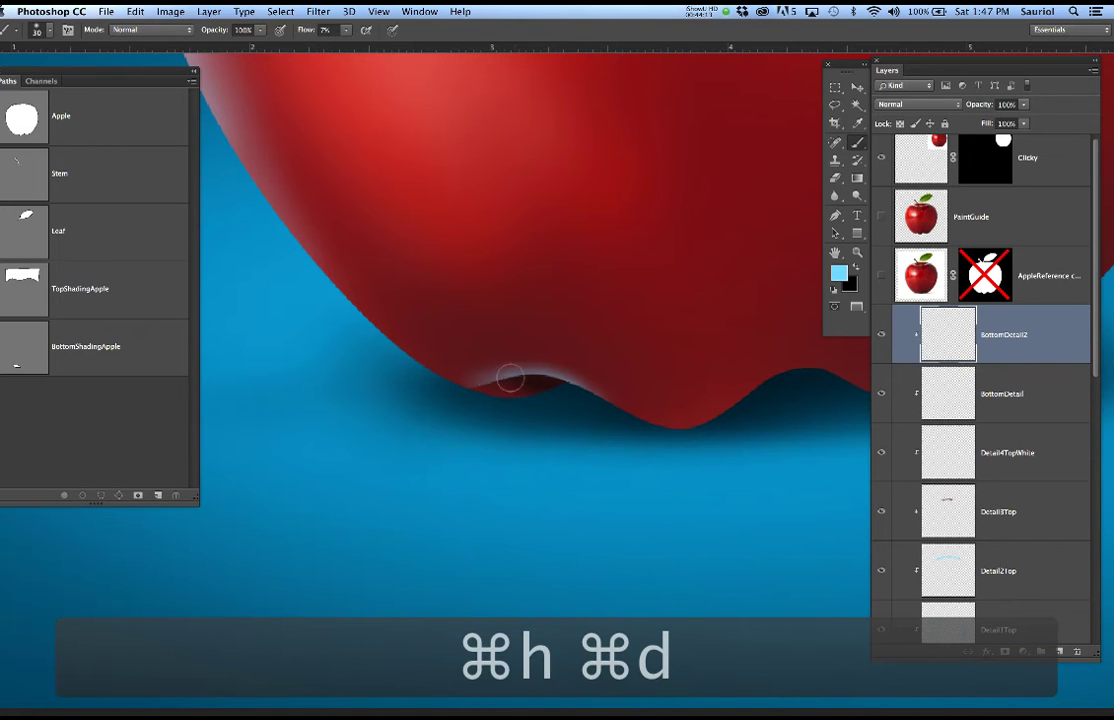
Enlarge the brush to 70 and compare the apple's lower left edge with PaintGuide, leaving the guide hidden.
{"action": "key", "text": "bracketright"}
{"action": "key", "text": "bracketright"}
{"action": "key", "text": "bracketright"}
{"action": "key", "text": "bracketright"}
{"action": "key", "text": "bracketright"}
{"action": "key", "text": "bracketright"}
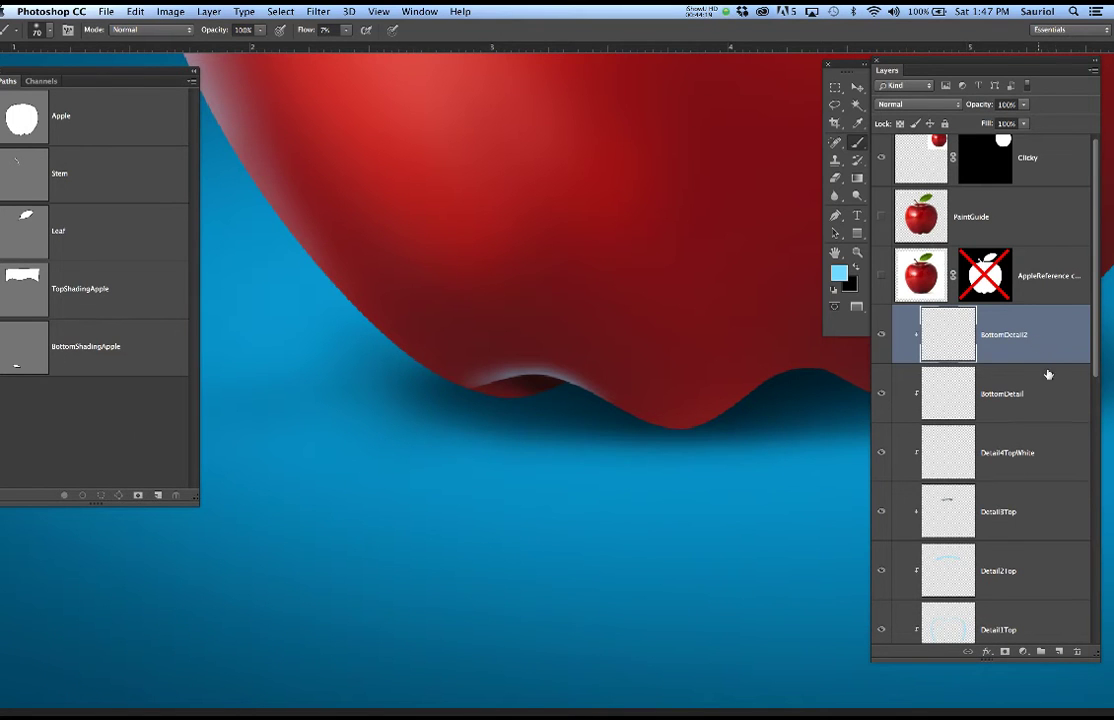
{"action": "scroll", "coordinate": [1098, 370], "scroll_direction": "down", "scroll_amount": 10}
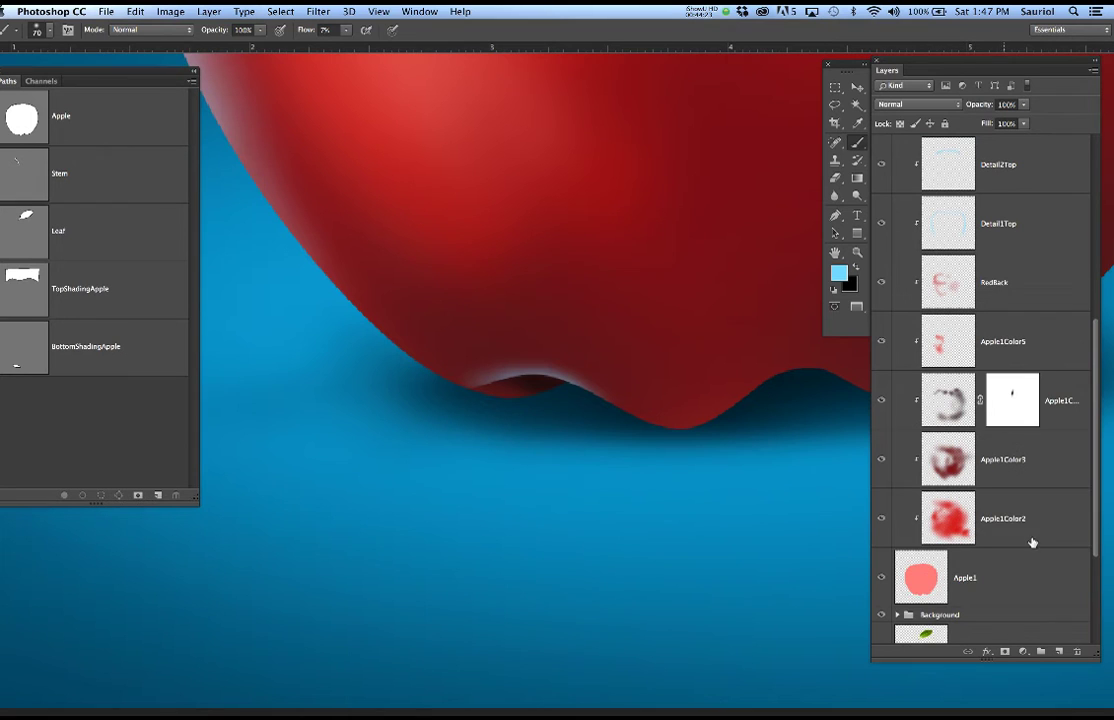
{"action": "scroll", "coordinate": [1095, 488], "scroll_direction": "up", "scroll_amount": 10}
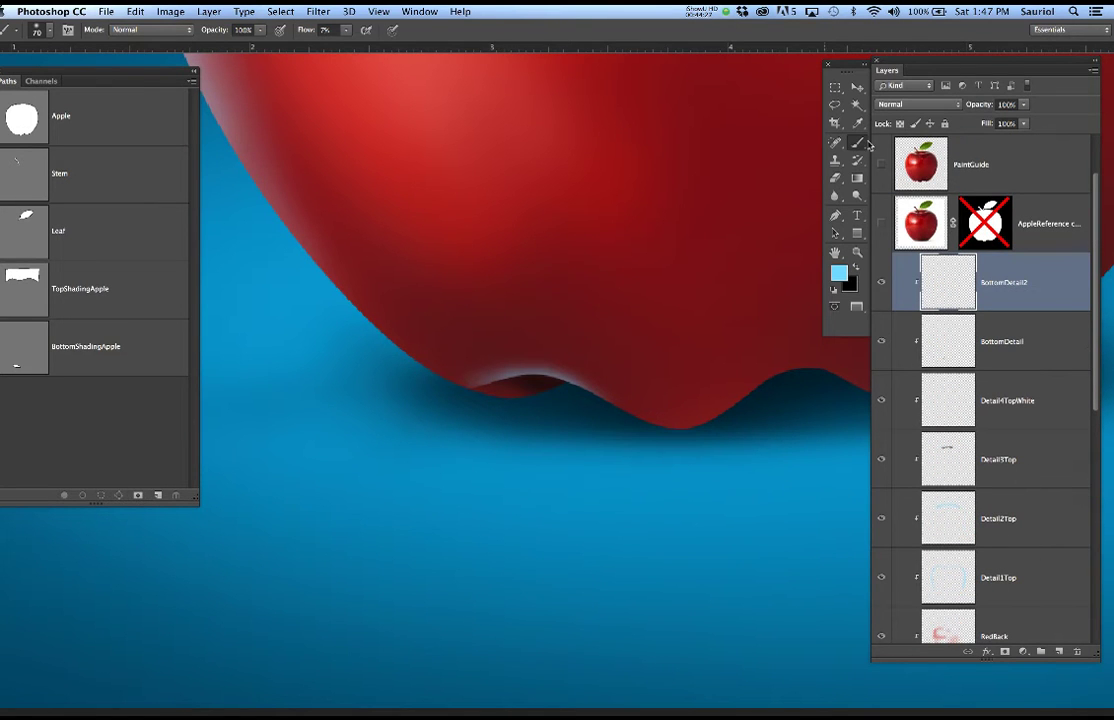
{"action": "left_click", "coordinate": [881, 163]}
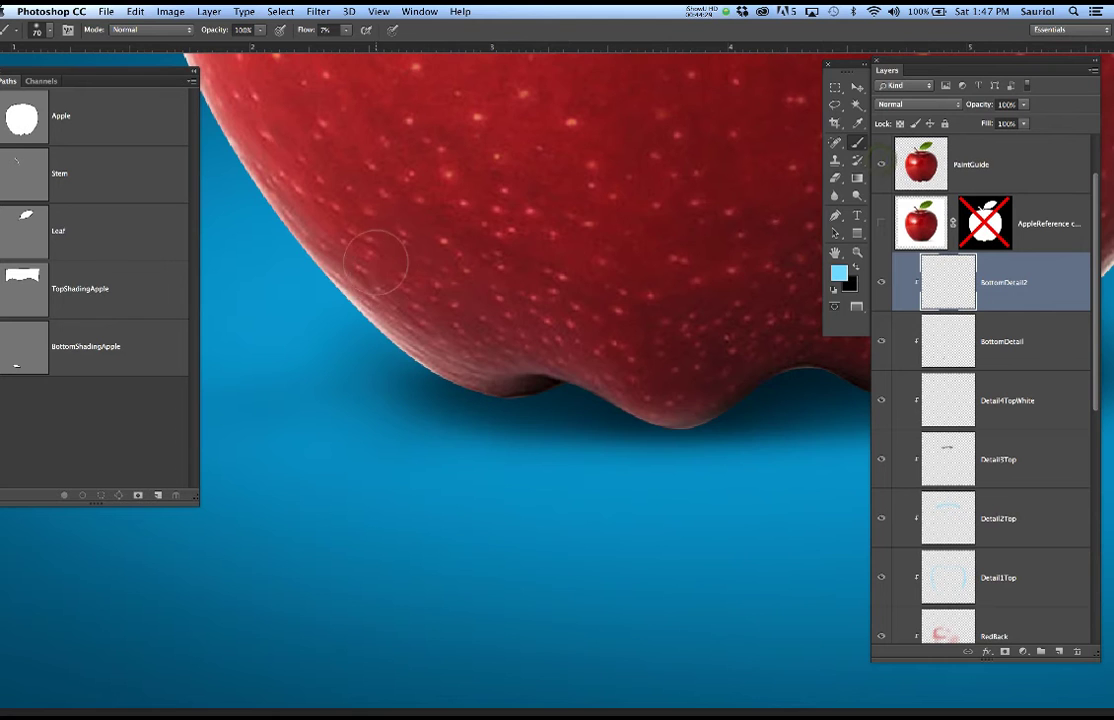
{"action": "scroll", "coordinate": [424, 264], "scroll_direction": "down", "scroll_amount": 2}
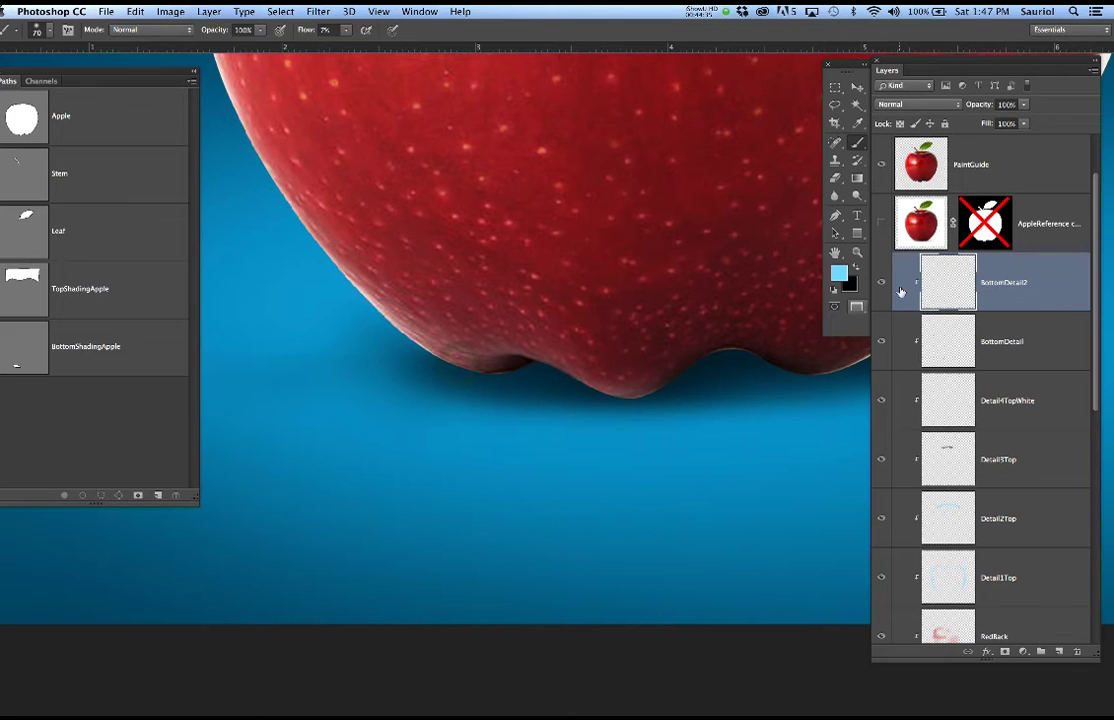
{"action": "left_click", "coordinate": [882, 164]}
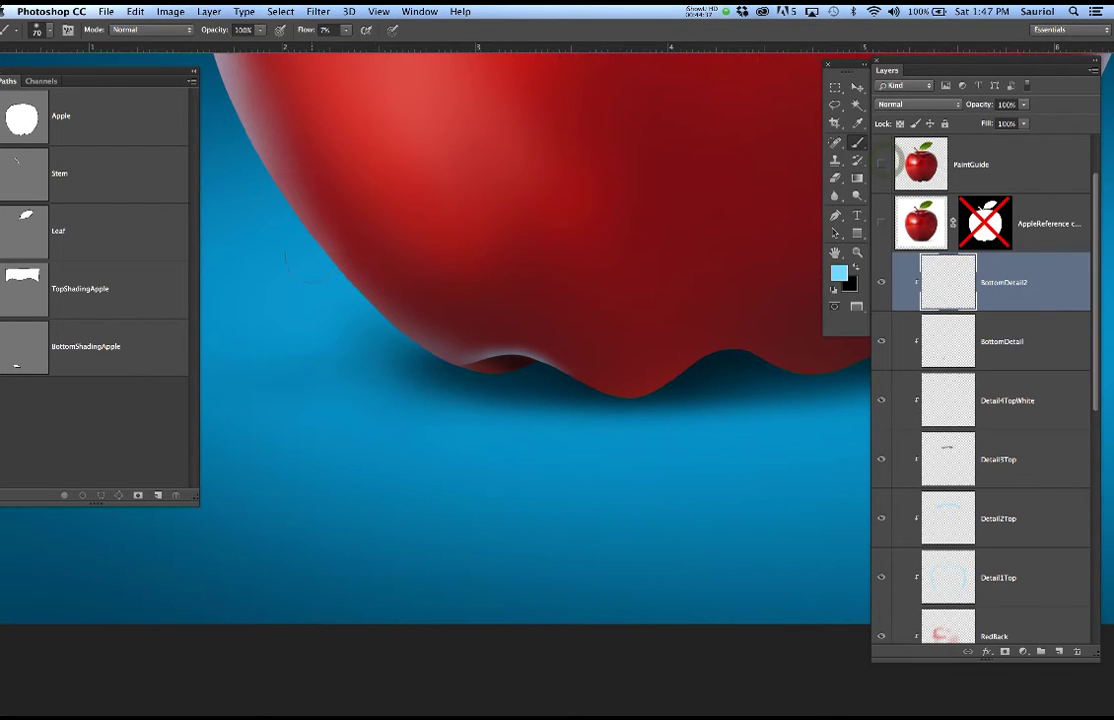
Brush a light blue rim along the apple's lower left edge down to the notch, with brush sizes 45 and 70.
{"action": "key", "text": "bracketleft"}
{"action": "key", "text": "bracketleft"}
{"action": "key", "text": "bracketleft"}
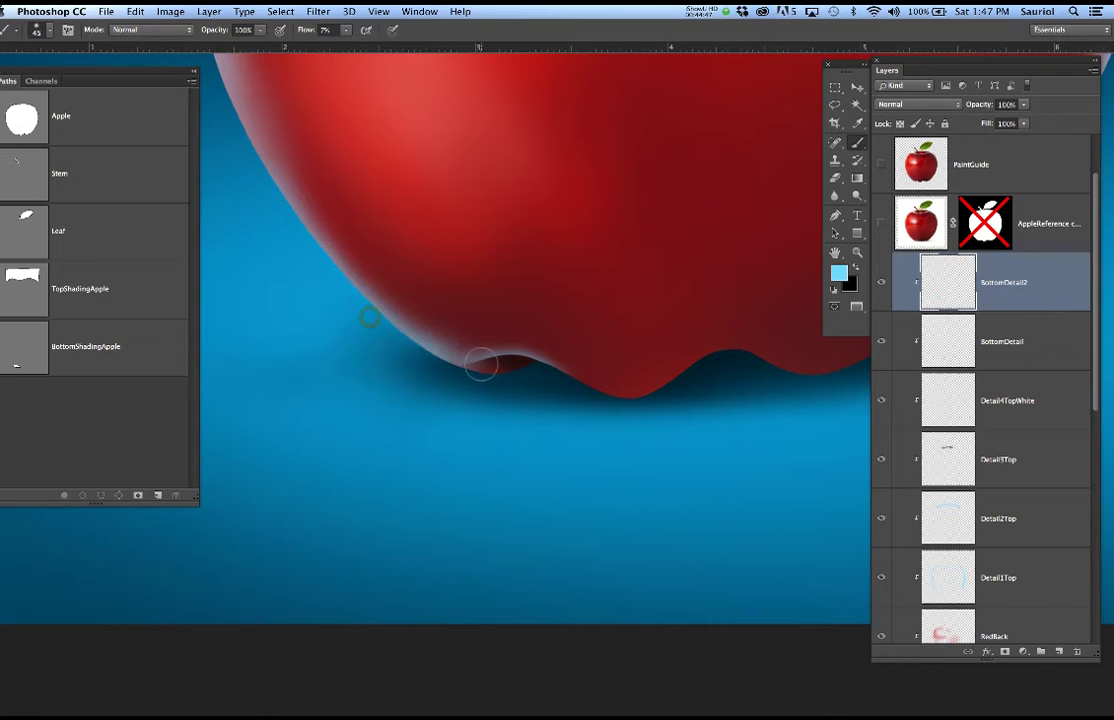
{"action": "key", "text": "bracketright"}
{"action": "key", "text": "bracketright"}
{"action": "key", "text": "bracketright"}
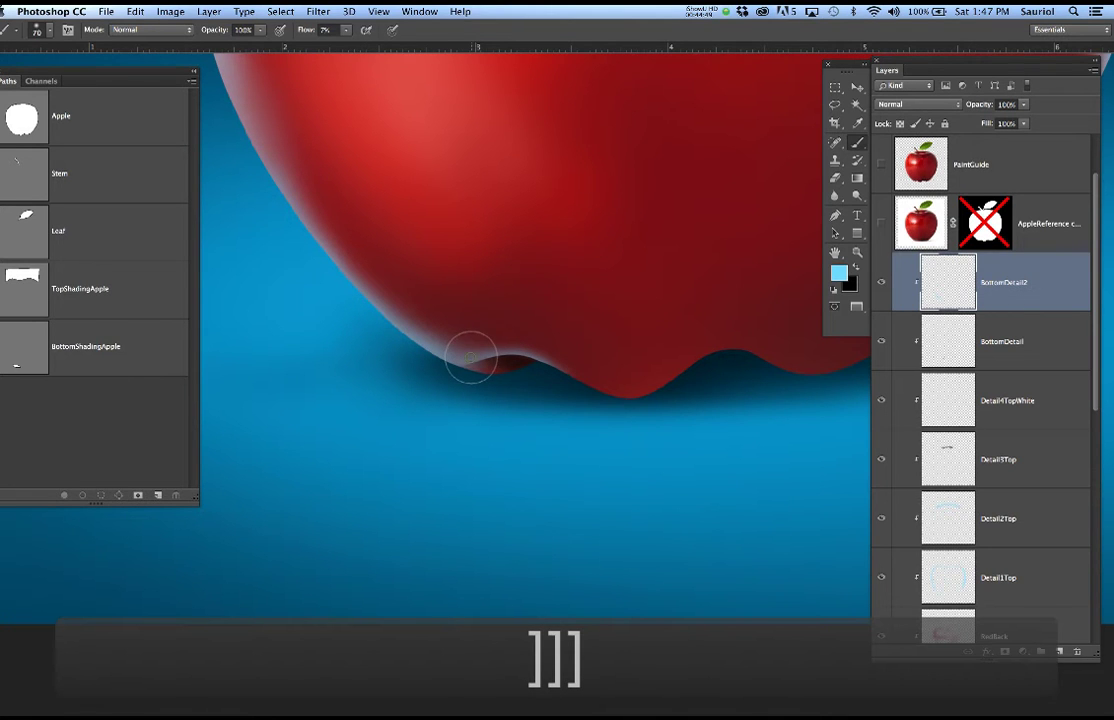
Reduce the brush to 45 and paint the light blue rim along the underside of the apple's middle bottom lobe.
{"action": "scroll", "coordinate": [572, 423], "scroll_direction": "down", "scroll_amount": 4}
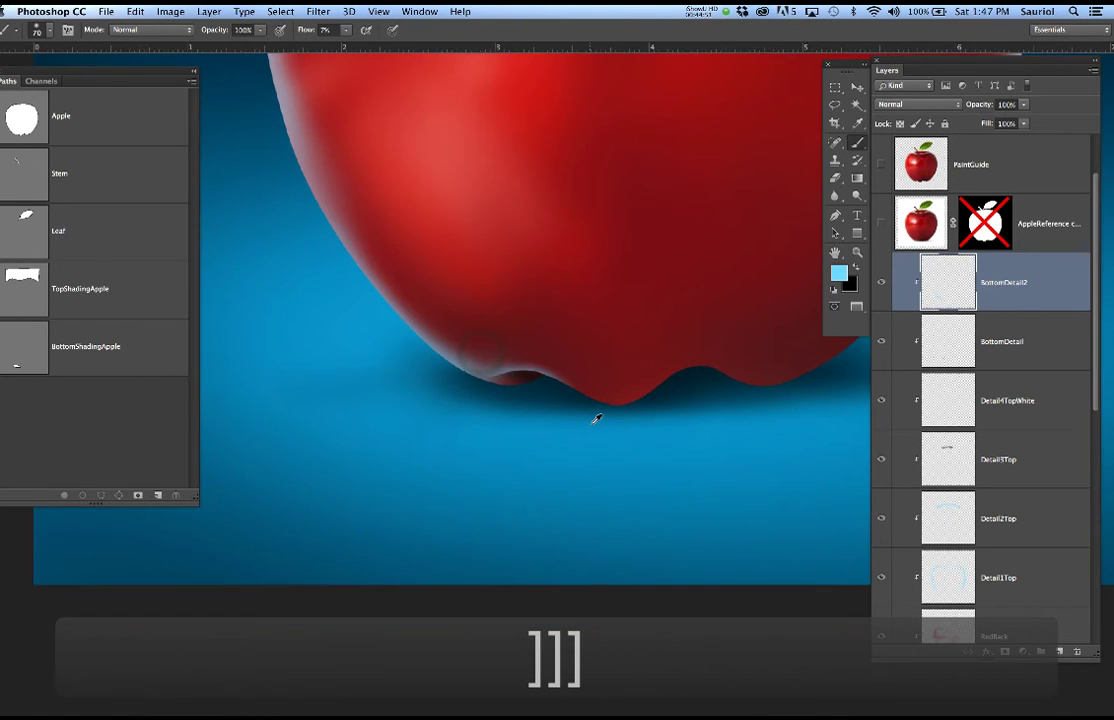
{"action": "scroll", "coordinate": [630, 413], "scroll_direction": "down", "scroll_amount": 3}
{"action": "scroll", "coordinate": [630, 413], "scroll_direction": "up", "scroll_amount": 1}
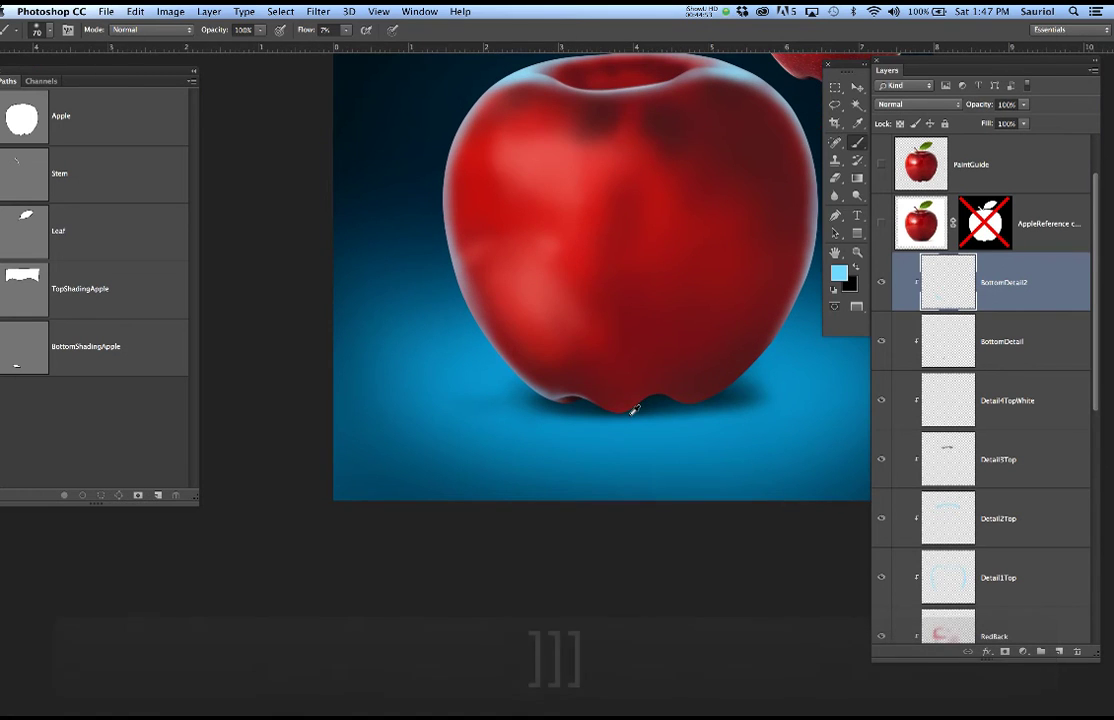
{"action": "left_click_drag", "start_coordinate": [700, 284], "coordinate": [614, 353]}
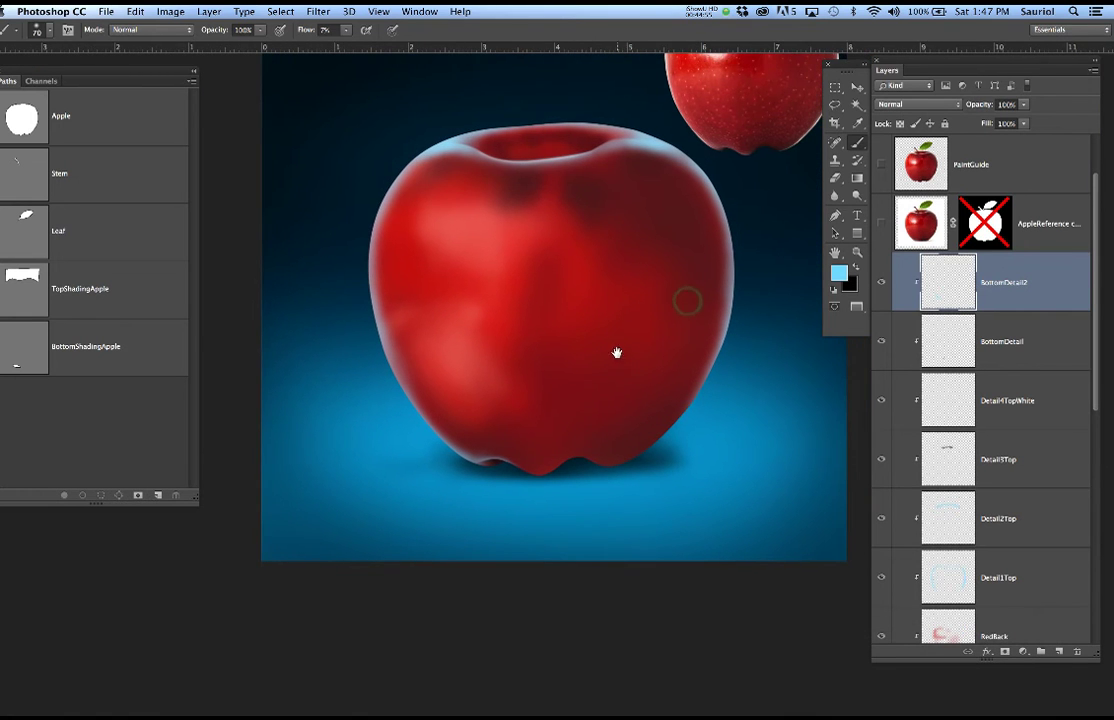
{"action": "scroll", "coordinate": [577, 468], "scroll_direction": "left", "scroll_amount": 1}
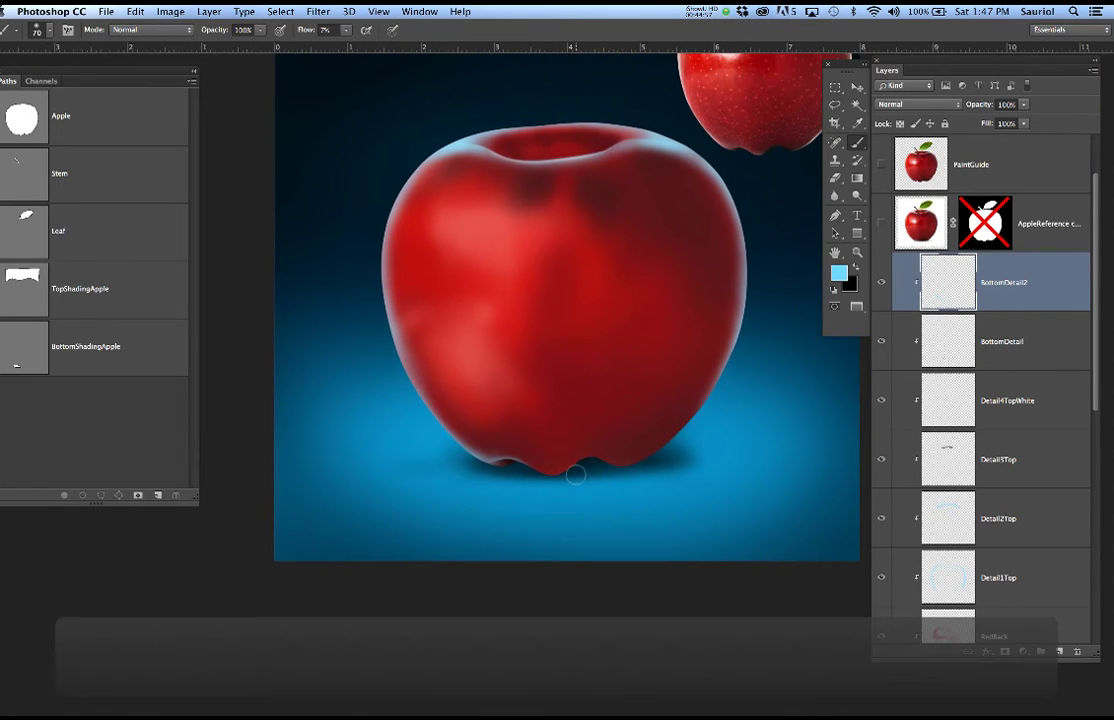
{"action": "scroll", "coordinate": [575, 474], "scroll_direction": "up", "scroll_amount": 3}
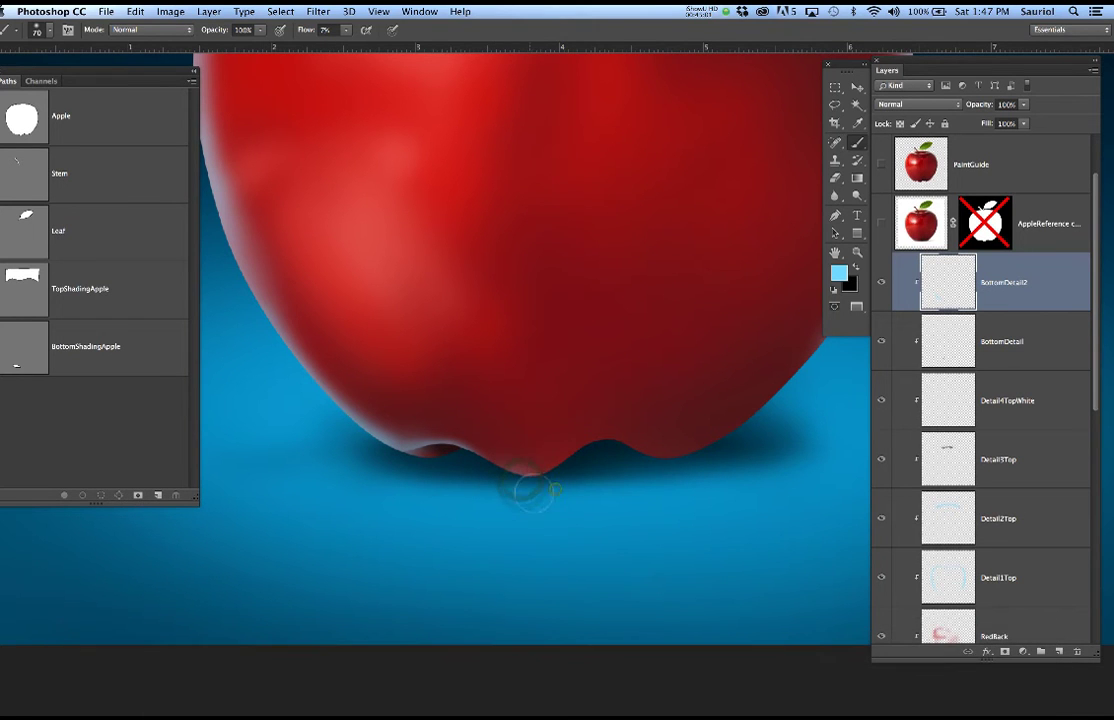
{"action": "key", "text": "bracketleft"}
{"action": "key", "text": "bracketleft"}
{"action": "key", "text": "bracketleft"}
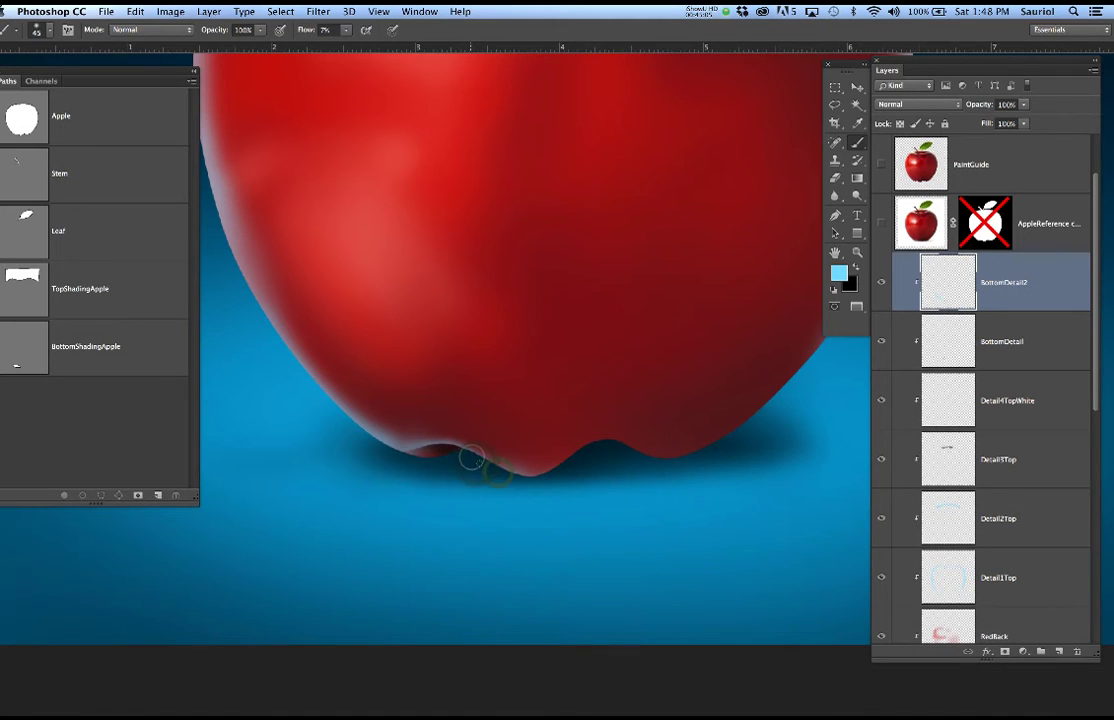
{"action": "left_click", "coordinate": [553, 485]}
{"action": "left_click", "coordinate": [592, 472]}
{"action": "scroll", "coordinate": [598, 480], "scroll_direction": "right", "scroll_amount": 1}
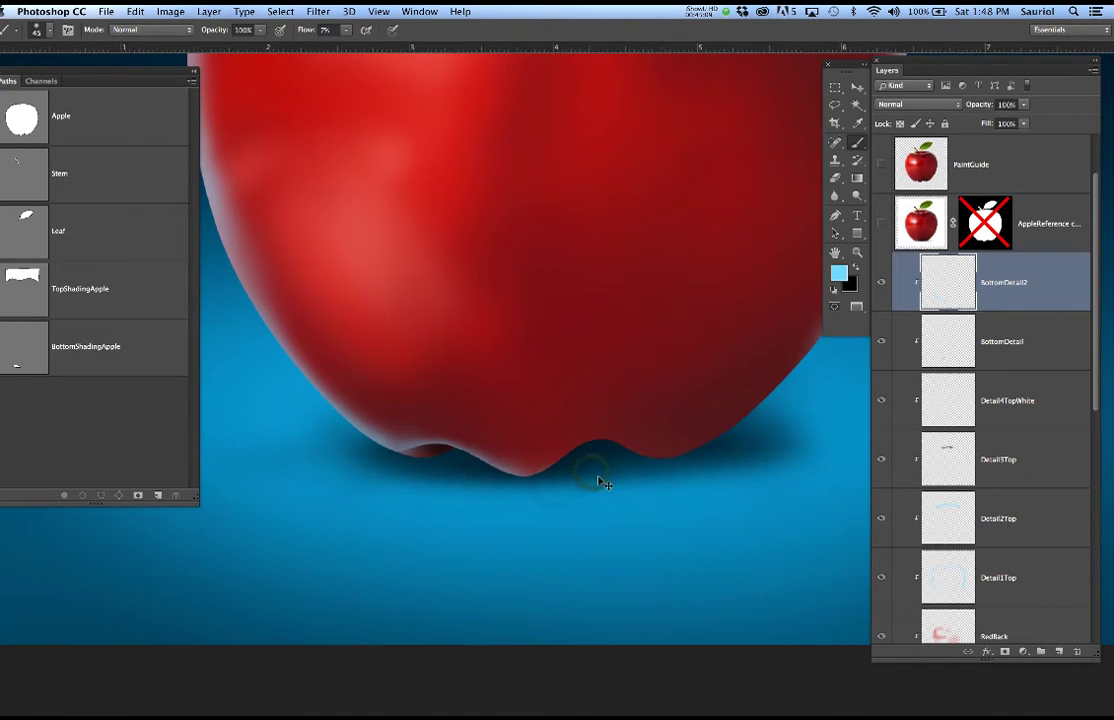
Enlarge the brush to 70 and paint the light blue rim along the apple's lower right edge.
{"action": "scroll", "coordinate": [587, 454], "scroll_direction": "down", "scroll_amount": 5}
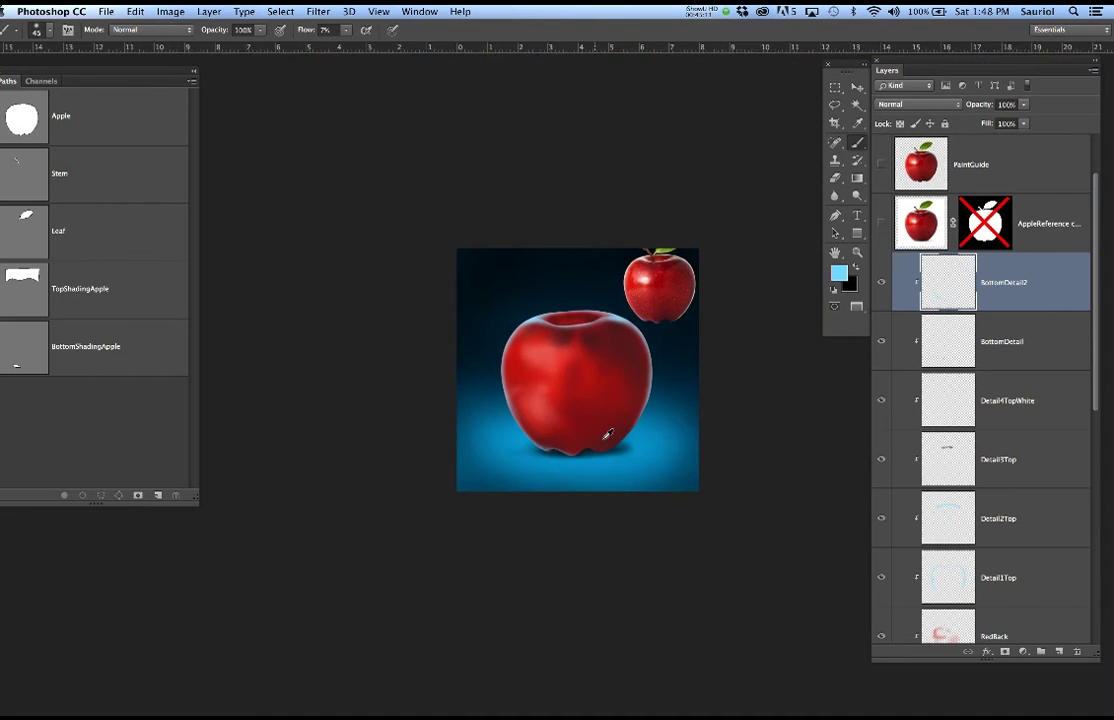
{"action": "scroll", "coordinate": [607, 433], "scroll_direction": "up", "scroll_amount": 3}
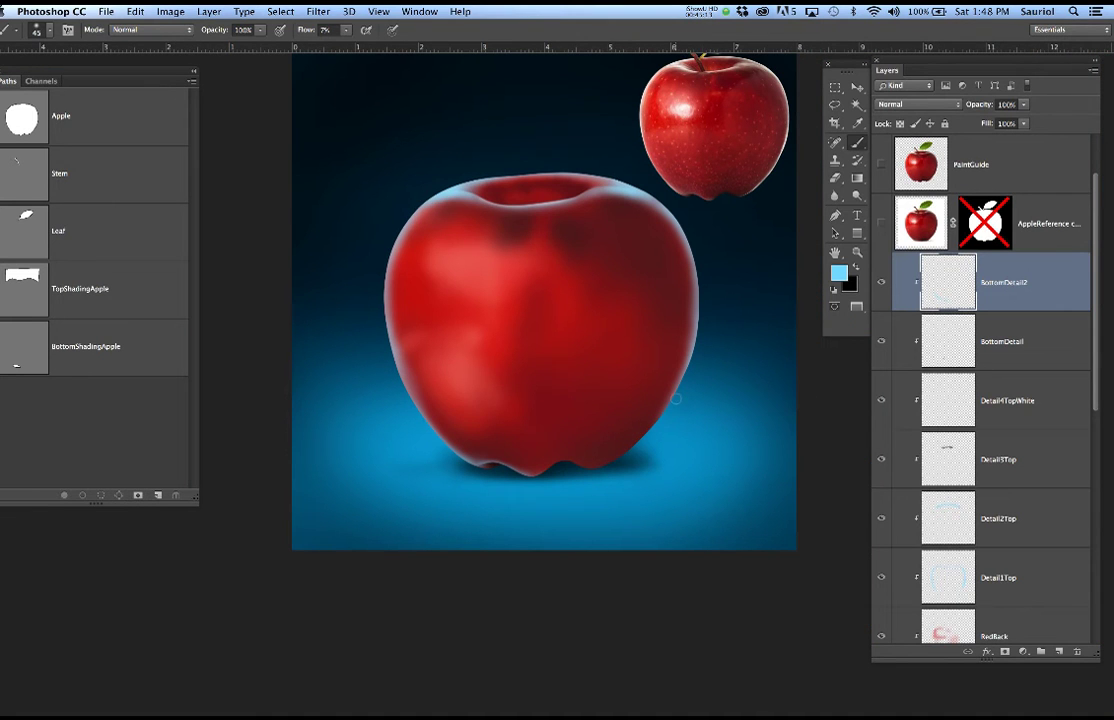
{"action": "key", "text": "bracketright"}
{"action": "key", "text": "bracketright"}
{"action": "key", "text": "bracketright"}
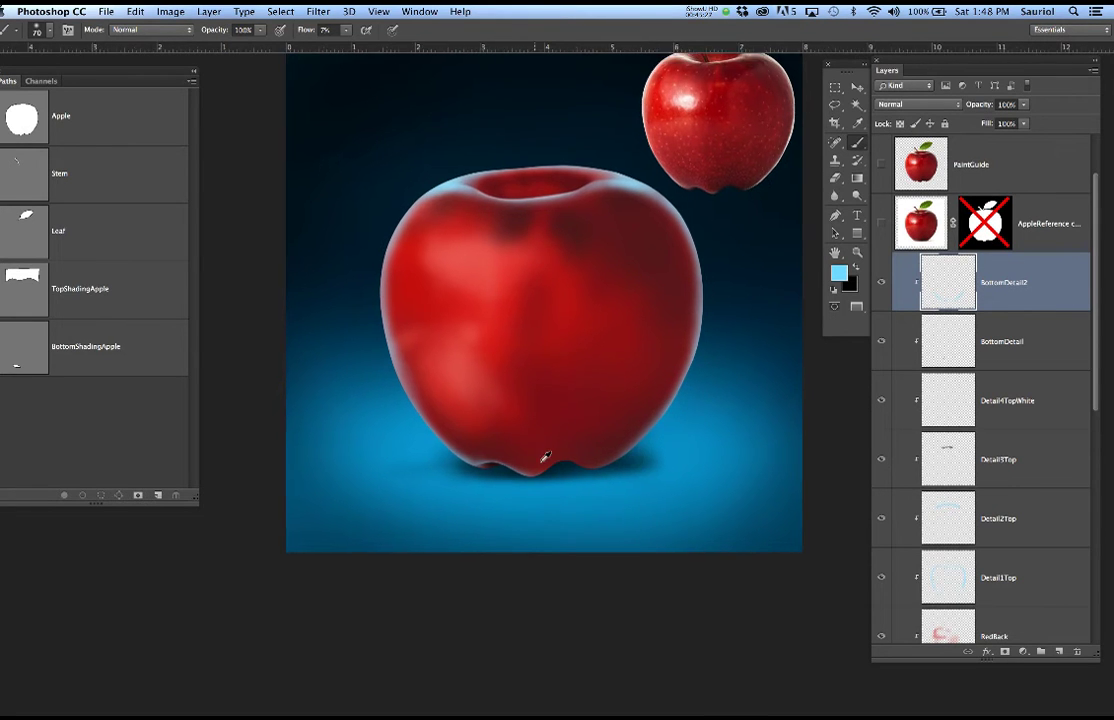
Lower the BottomDetail2 layer's opacity to 76% to soften the blue rim, and review the apple.
{"action": "scroll", "coordinate": [545, 457], "scroll_direction": "up", "scroll_amount": 2}
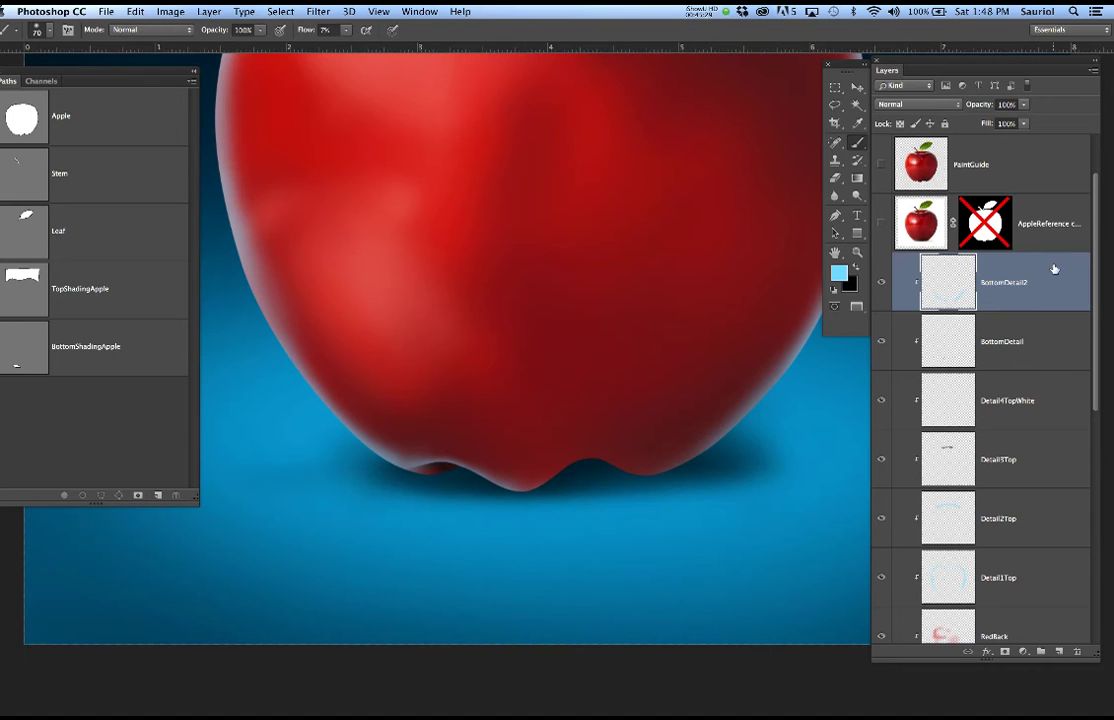
{"action": "left_click", "coordinate": [1023, 123]}
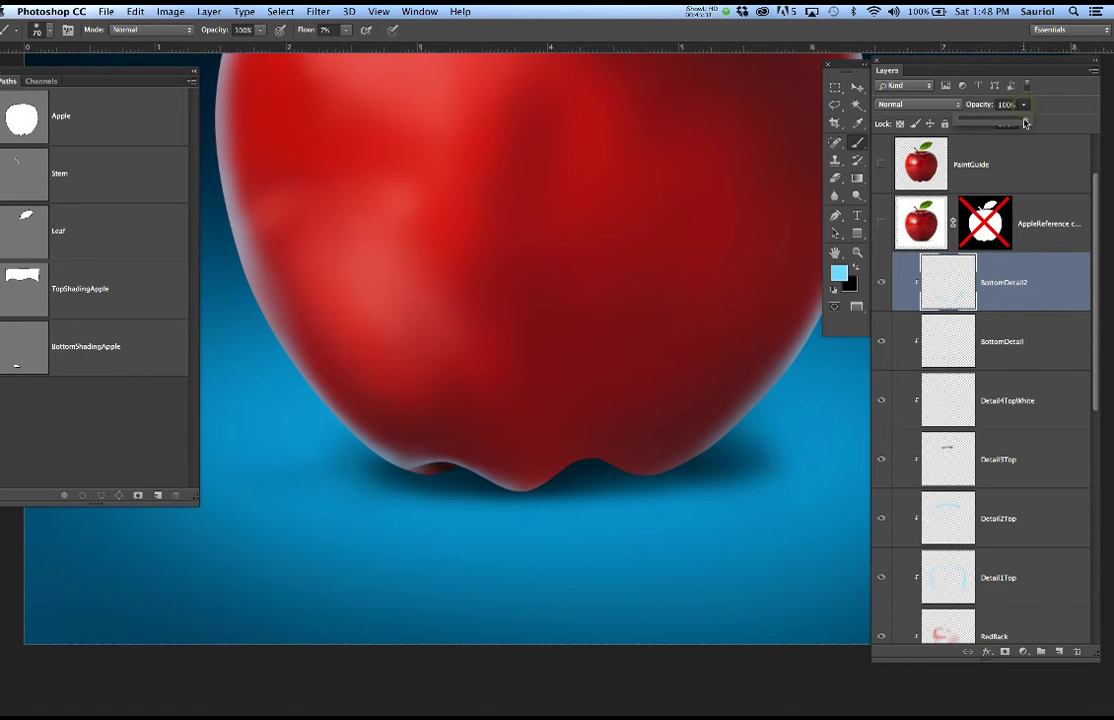
{"action": "left_click_drag", "start_coordinate": [1010, 125], "coordinate": [999, 126]}
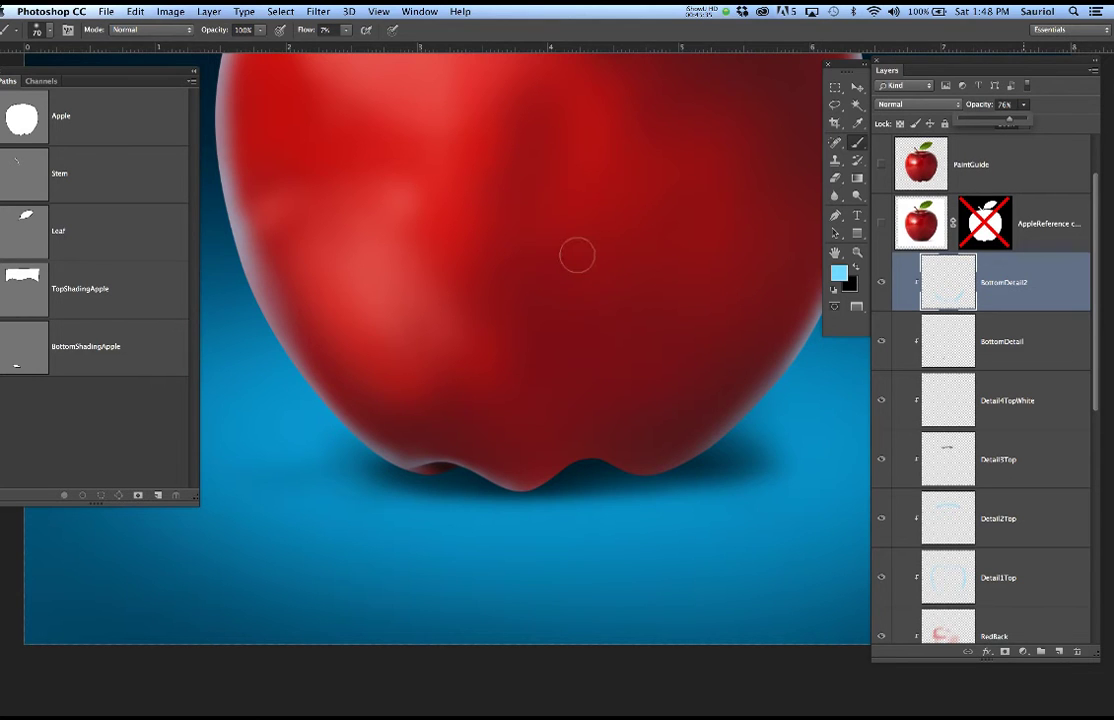
{"action": "scroll", "coordinate": [582, 251], "scroll_direction": "down", "scroll_amount": 2}
{"action": "scroll", "coordinate": [582, 250], "scroll_direction": "down", "scroll_amount": 2}
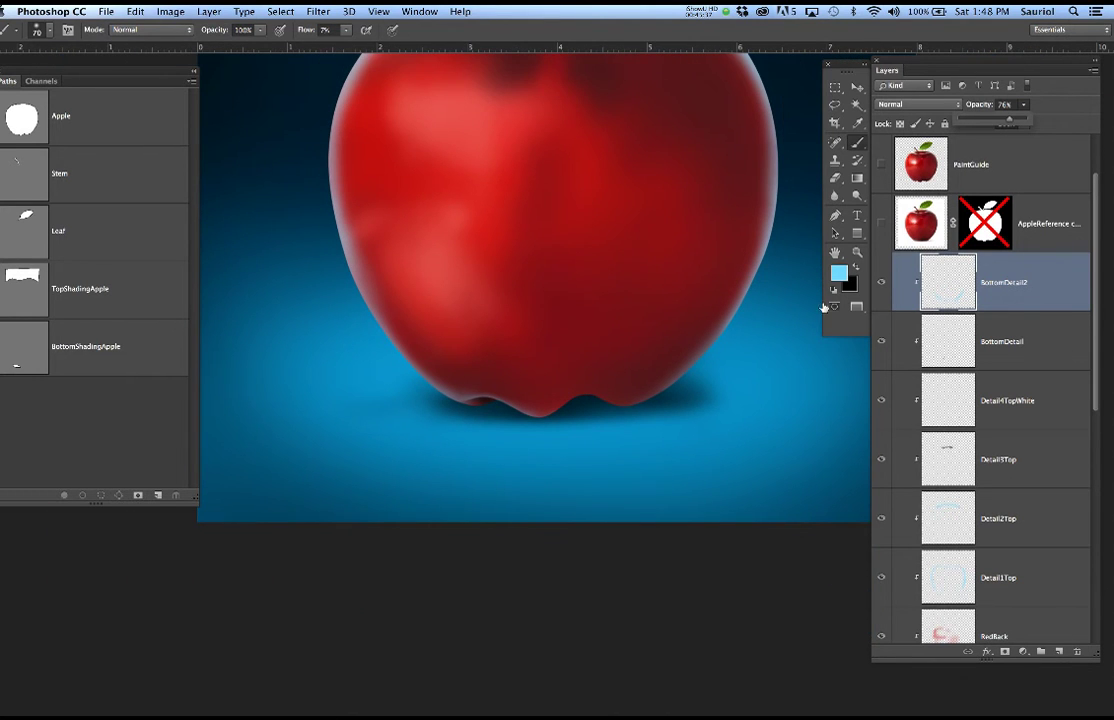
Clear the active selection and save the apple document.
{"action": "scroll", "coordinate": [472, 311], "scroll_direction": "up", "scroll_amount": 5}
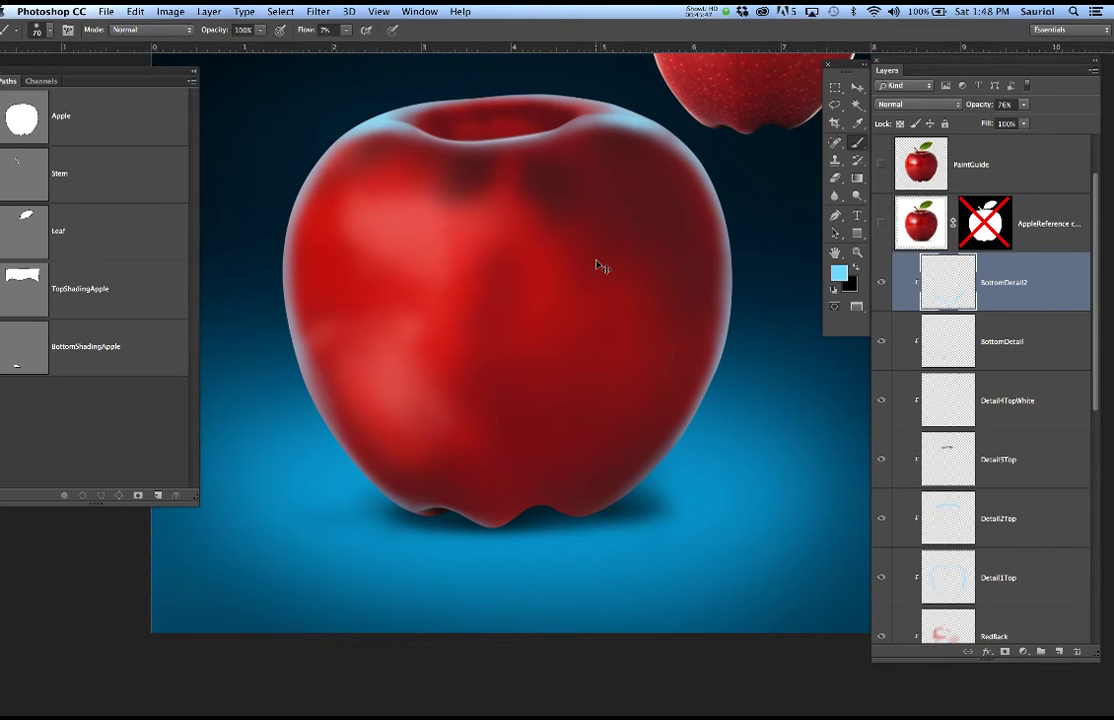
{"action": "key", "text": "super+d"}
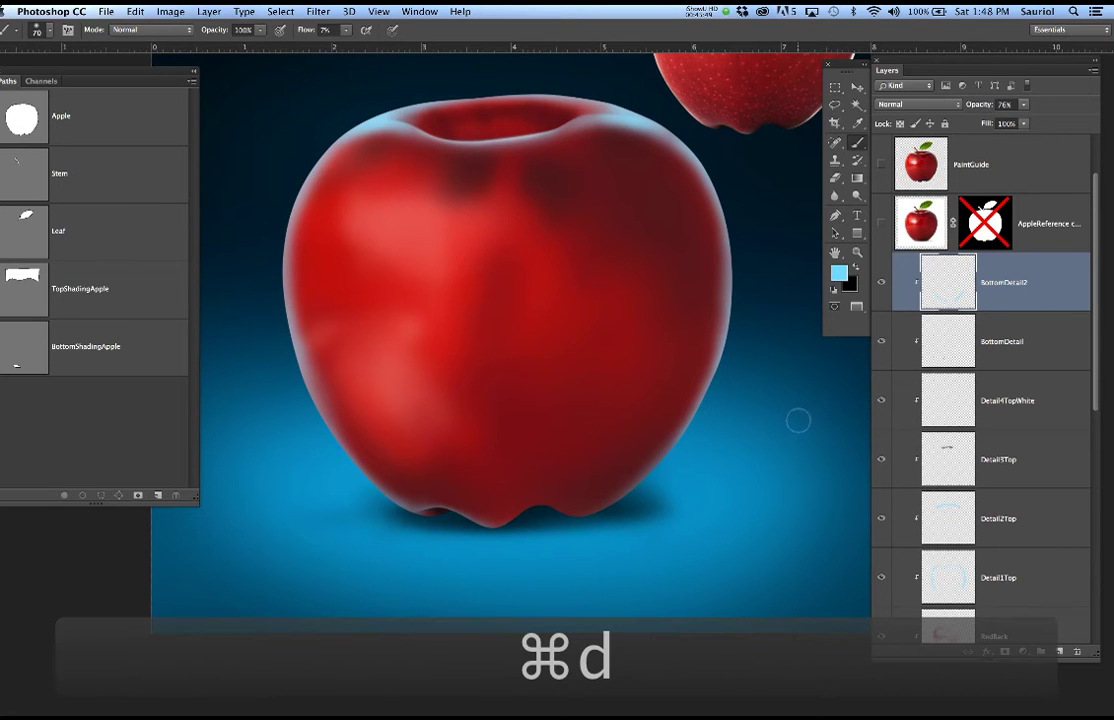
{"action": "key", "text": "super+s"}
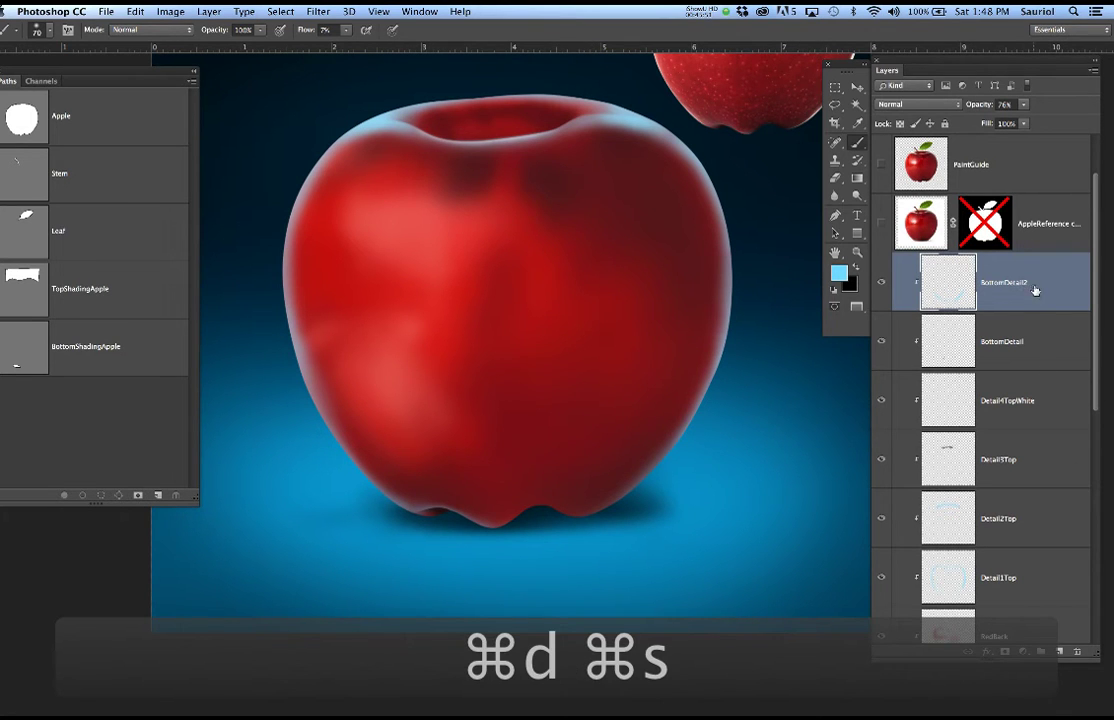
Add a new layer above BottomDetail2 and name it MouseTexture.
{"action": "key", "text": "super+shift+alt+n"}
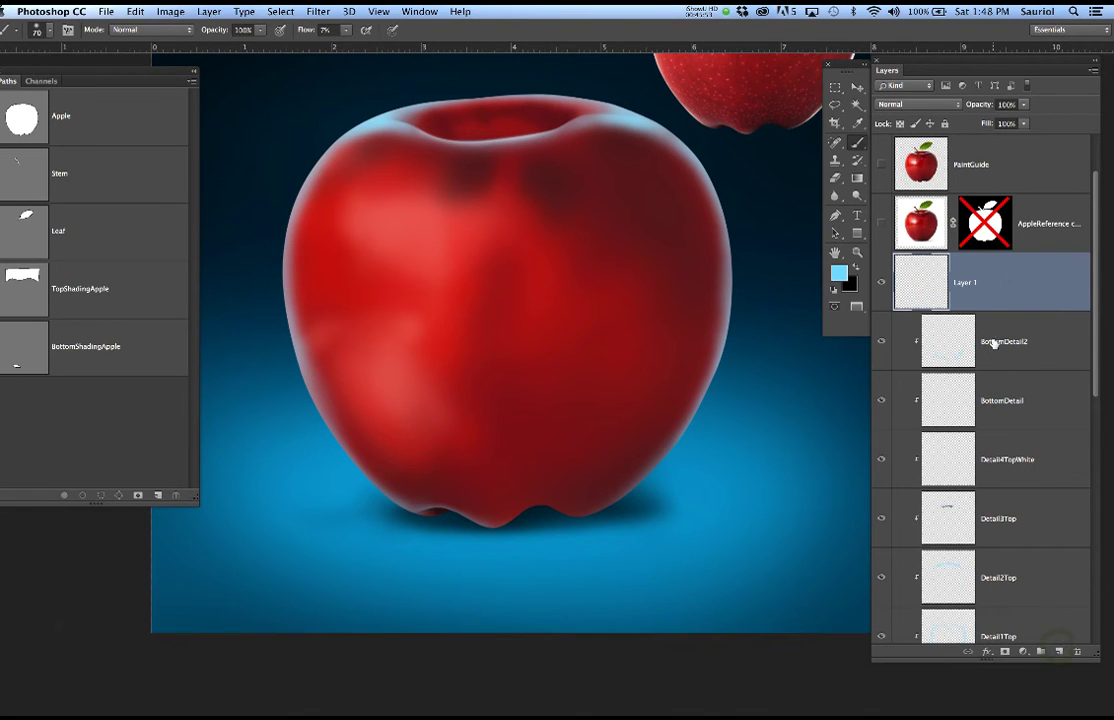
{"action": "double_click", "coordinate": [961, 284]}
{"action": "type", "text": "MouseTe"}
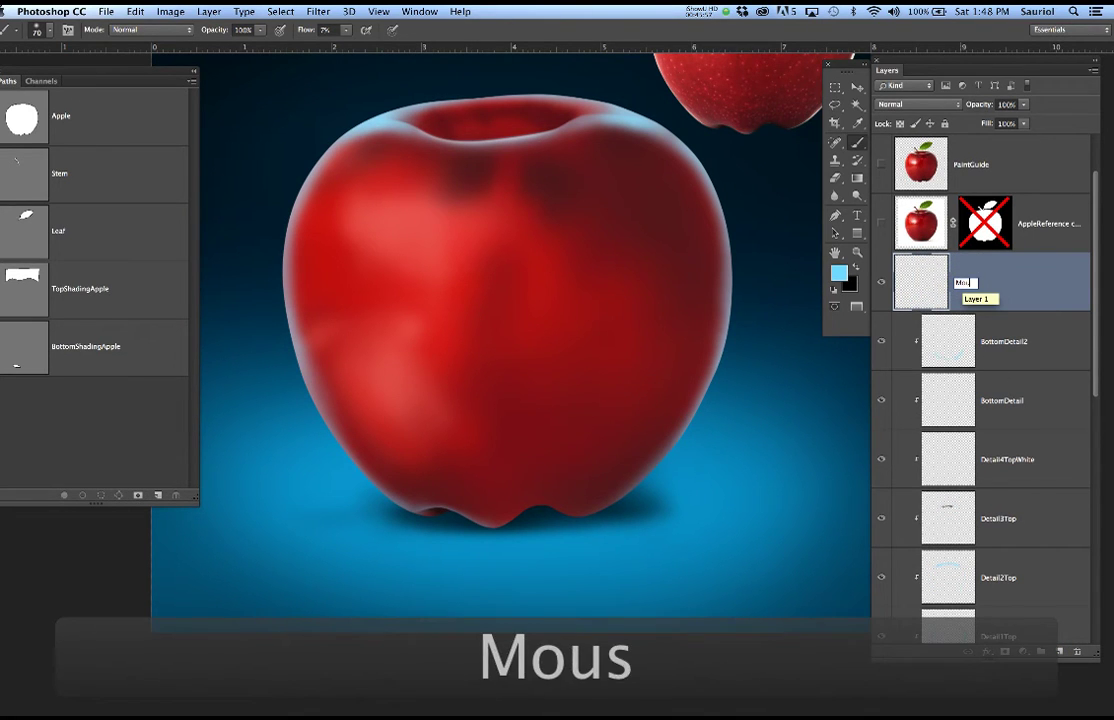
{"action": "type", "text": "xtyre"}
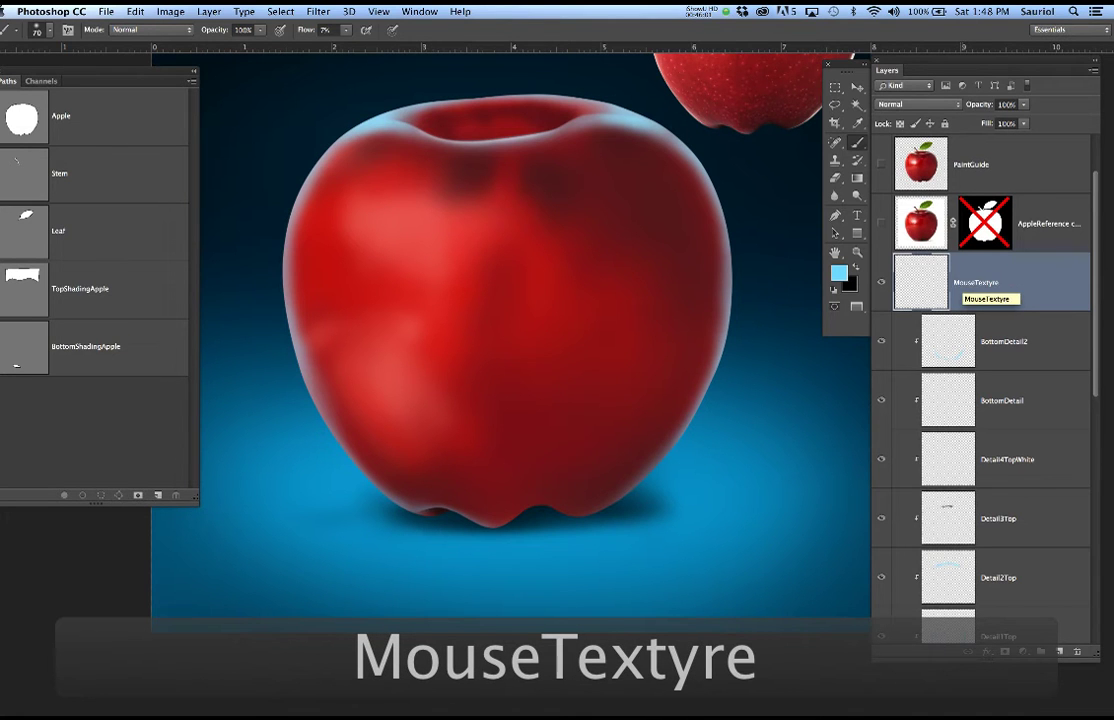
{"action": "key", "text": "Return"}
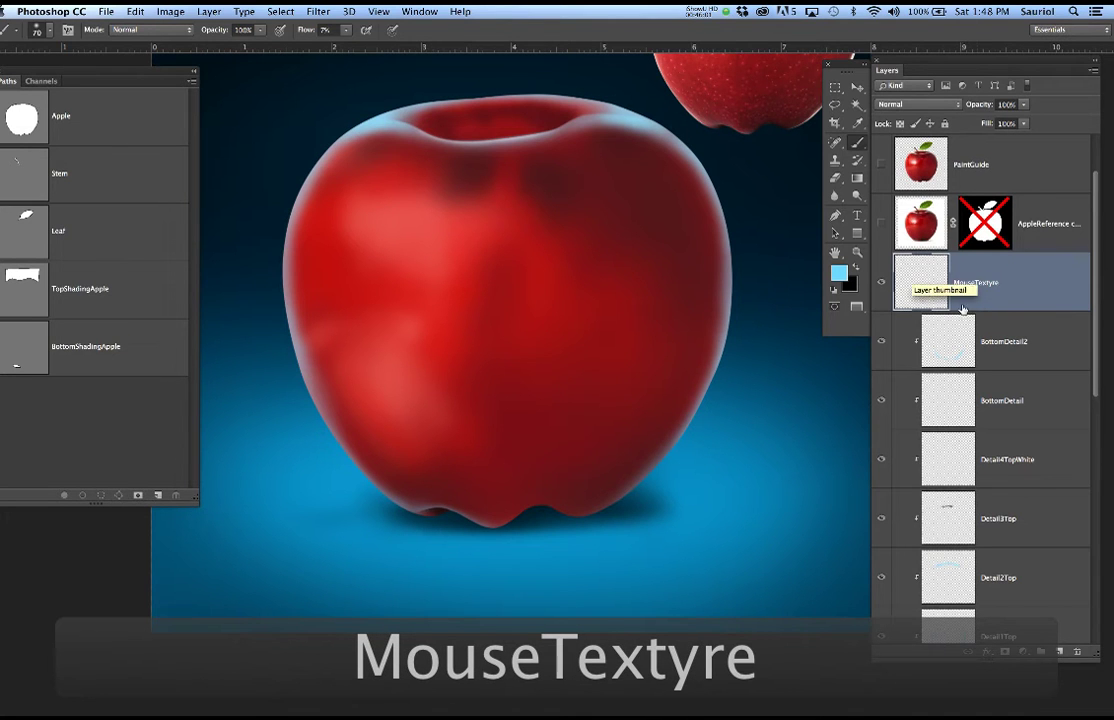
{"action": "double_click", "coordinate": [987, 284]}
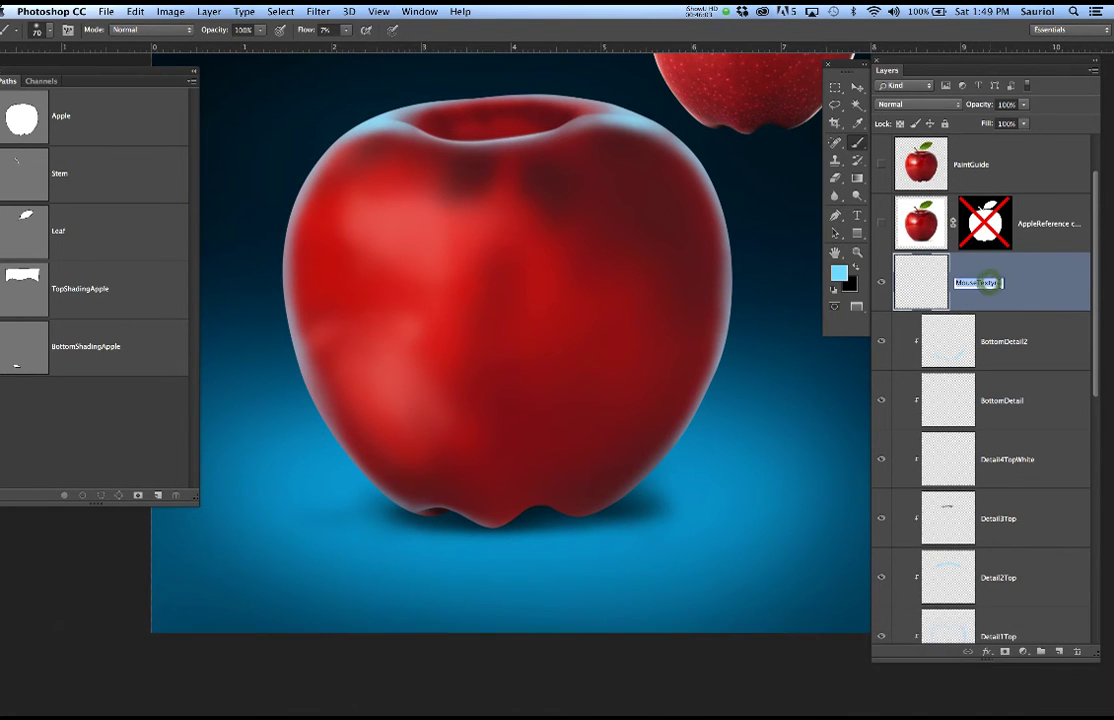
{"action": "key", "text": "BackSpace"}
{"action": "key", "text": "BackSpace"}
{"action": "key", "text": "BackSpace"}
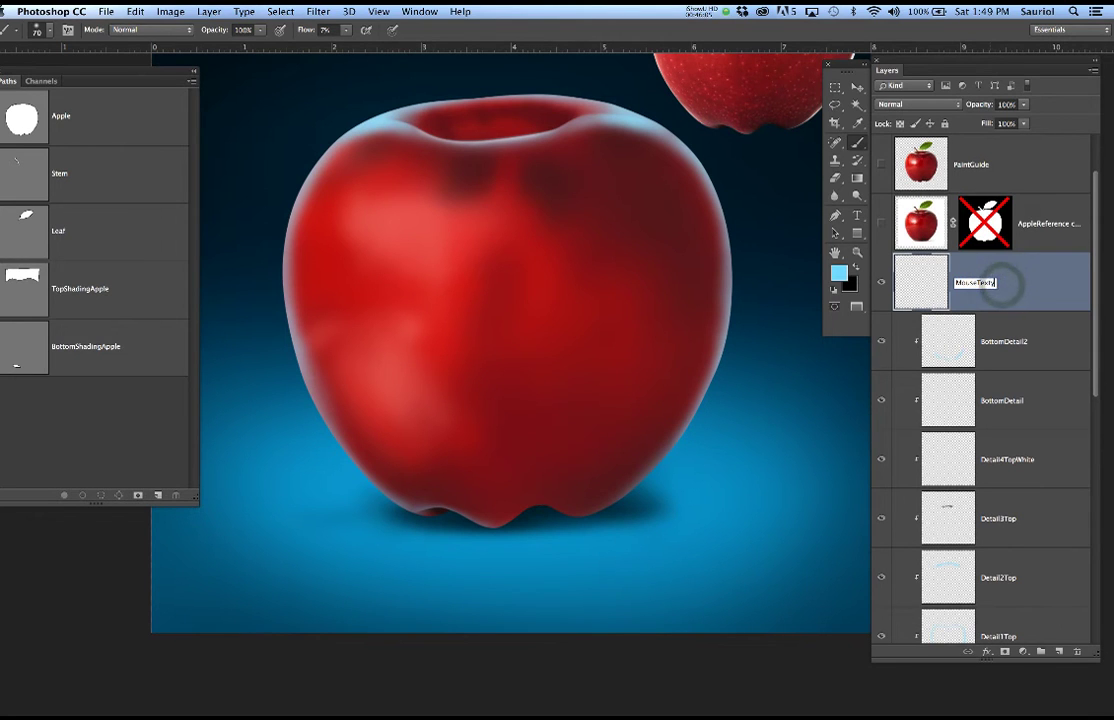
{"action": "type", "text": "ure"}
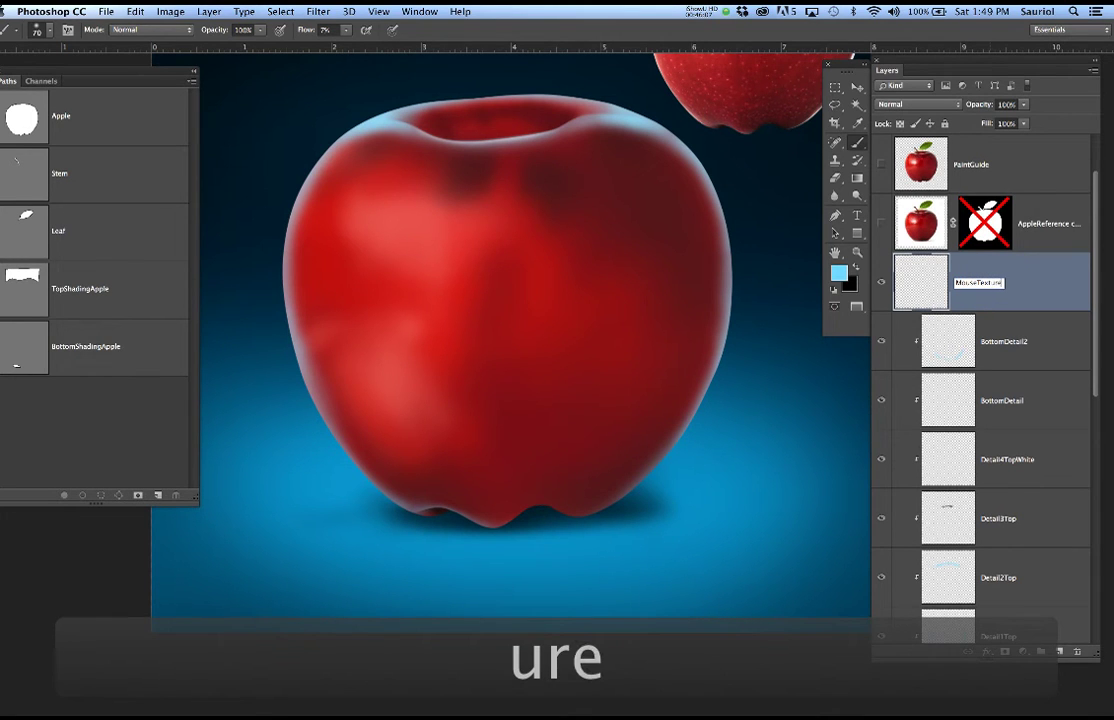
{"action": "key", "text": "Return"}
Add another new layer above MouseTexture and name it WacomTexture.
{"action": "left_click", "coordinate": [1059, 652]}
{"action": "double_click", "coordinate": [965, 284]}
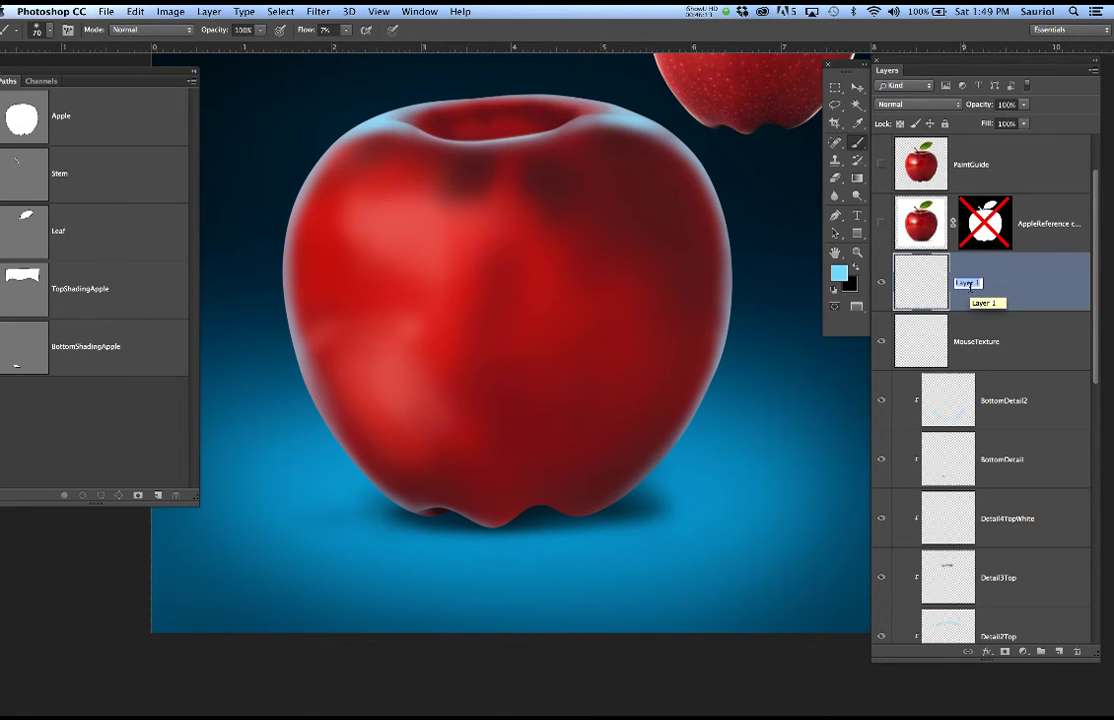
{"action": "type", "text": "Wacom"}
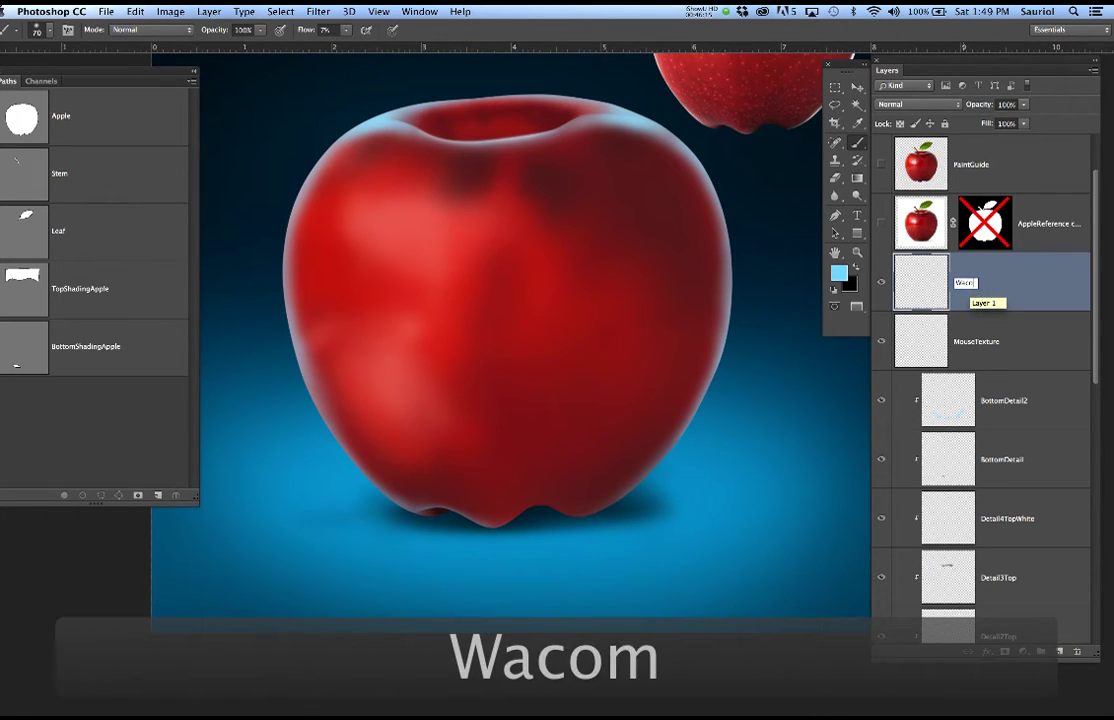
{"action": "type", "text": "Texture"}
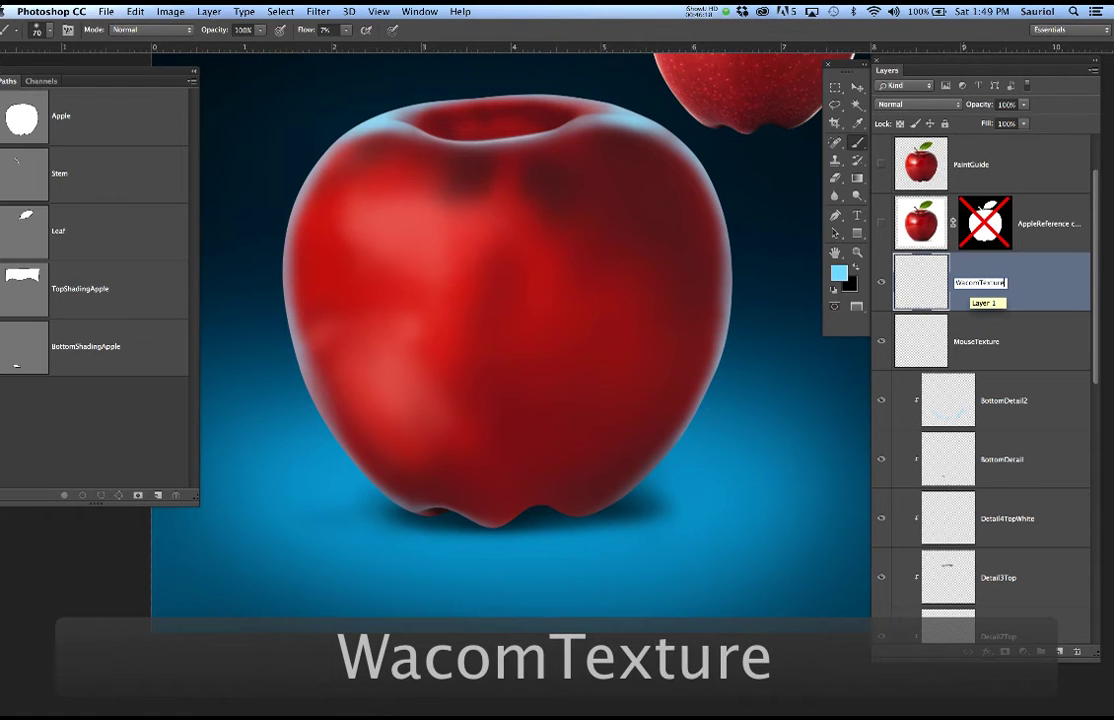
{"action": "key", "text": "Return"}
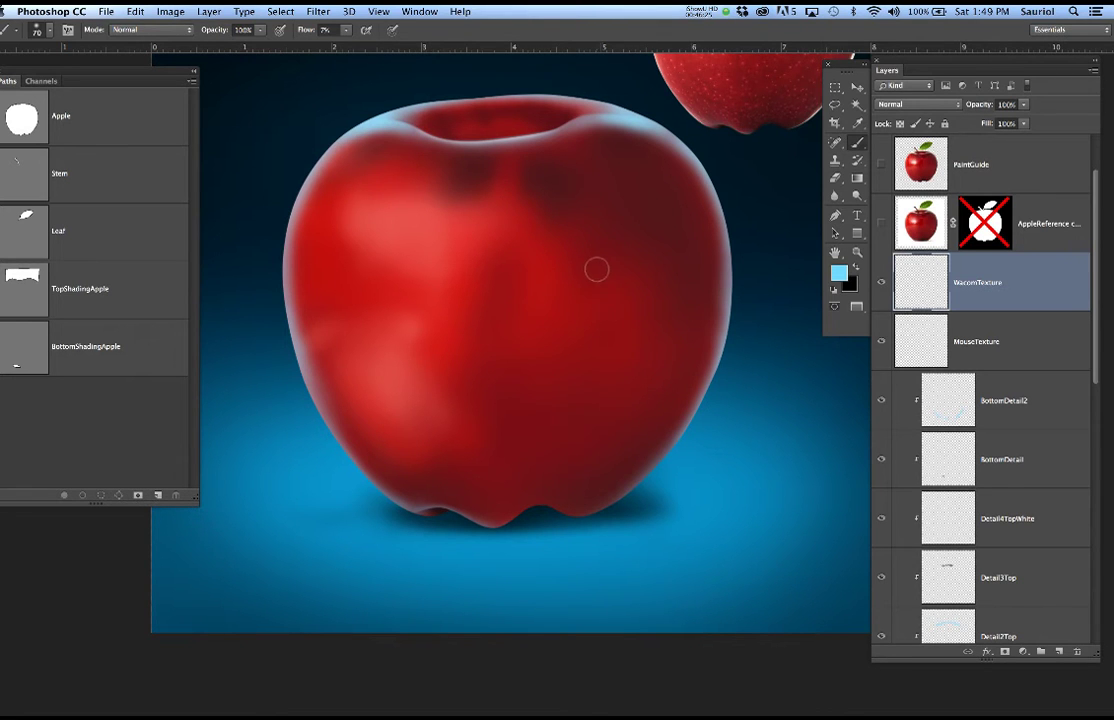
Clip the MouseTexture and WacomTexture layers to the apple's clipping group.
{"action": "left_click_drag", "start_coordinate": [569, 265], "coordinate": [569, 331]}
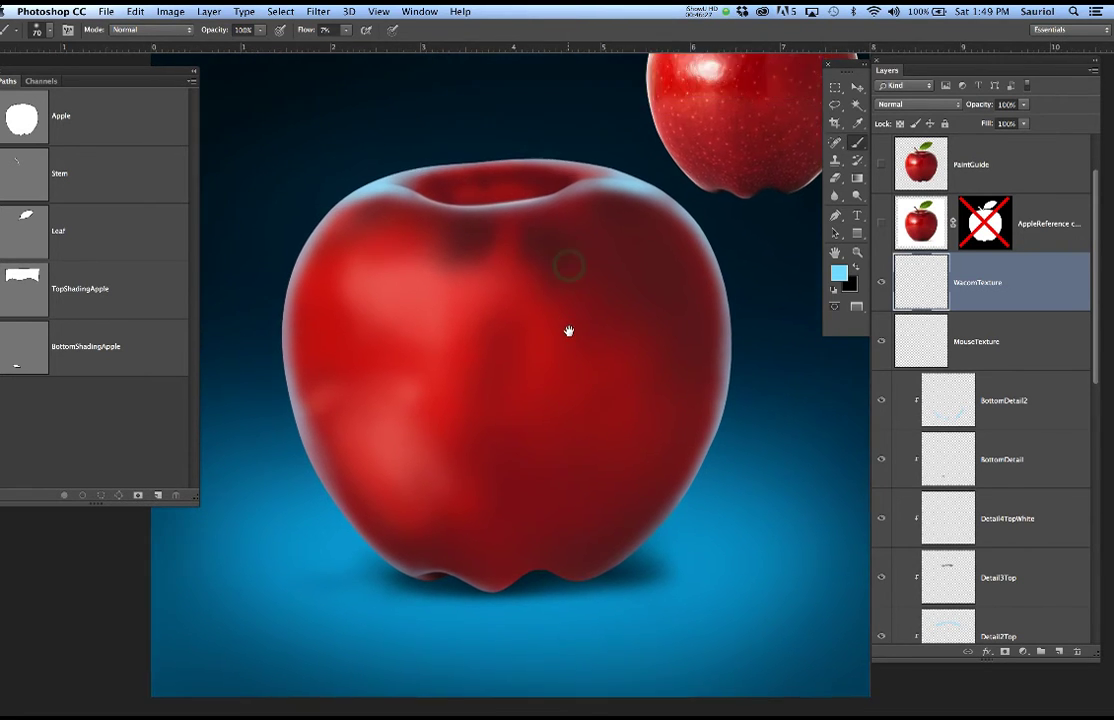
{"action": "left_click", "coordinate": [1036, 367], "text": "alt"}
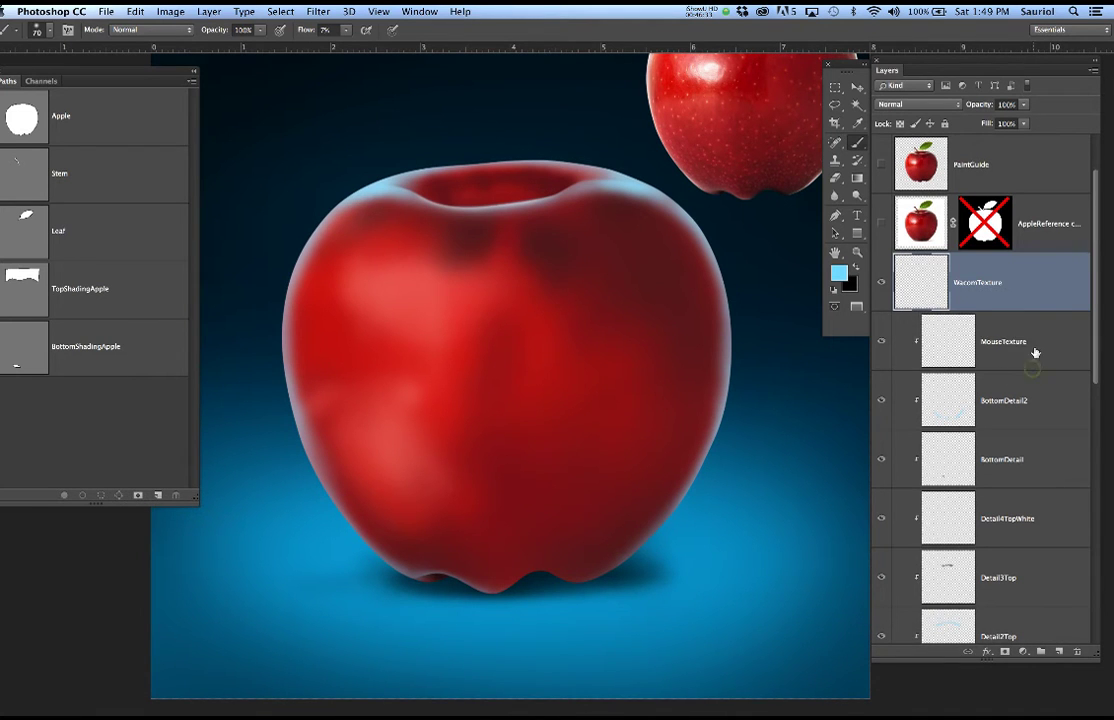
{"action": "left_click", "coordinate": [1042, 310], "text": "alt"}
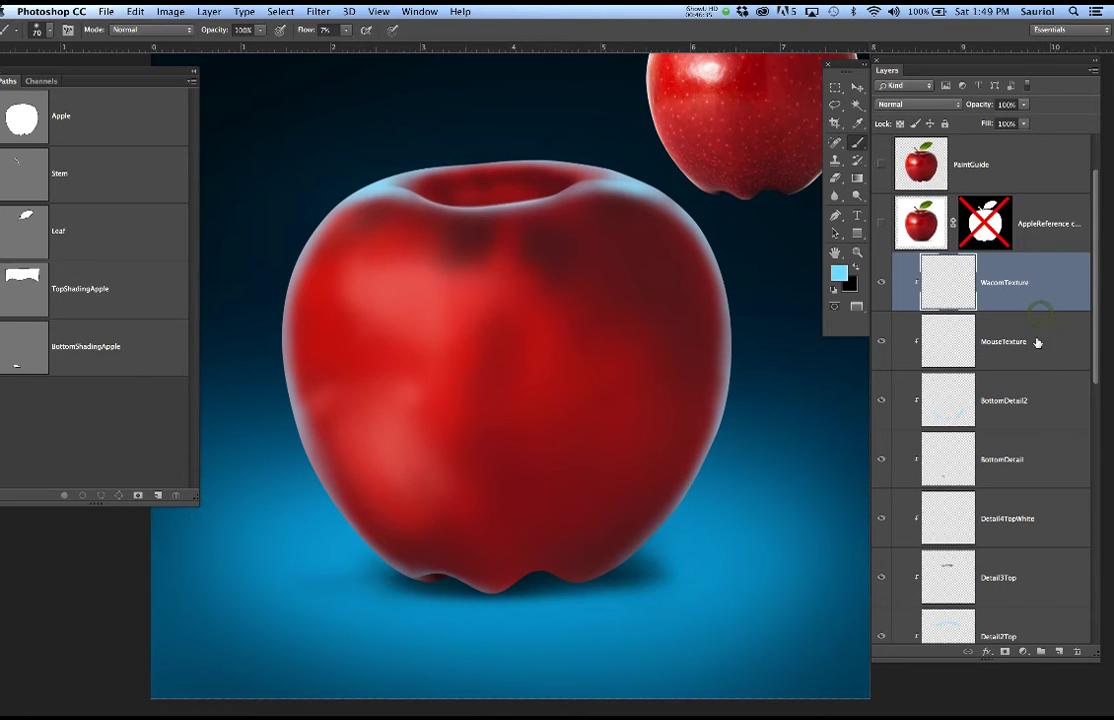
Select the MouseTexture layer and set the soft round brush to 20 px with 50% flow.
{"action": "left_click", "coordinate": [1027, 343]}
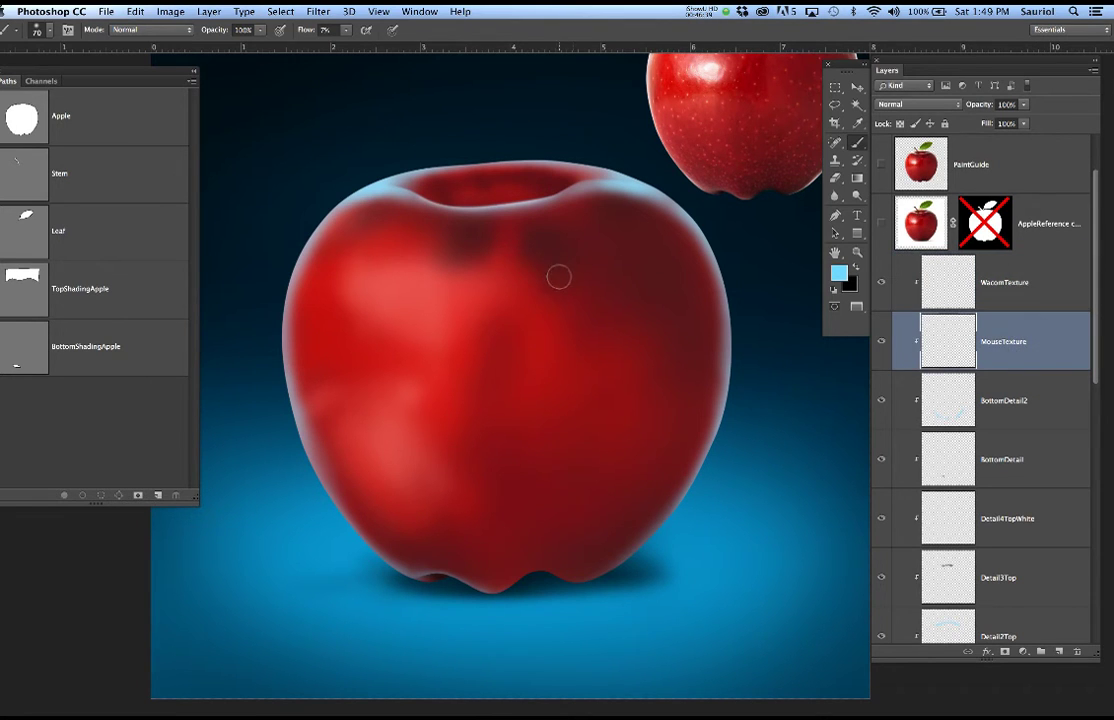
{"action": "right_click", "coordinate": [535, 298]}
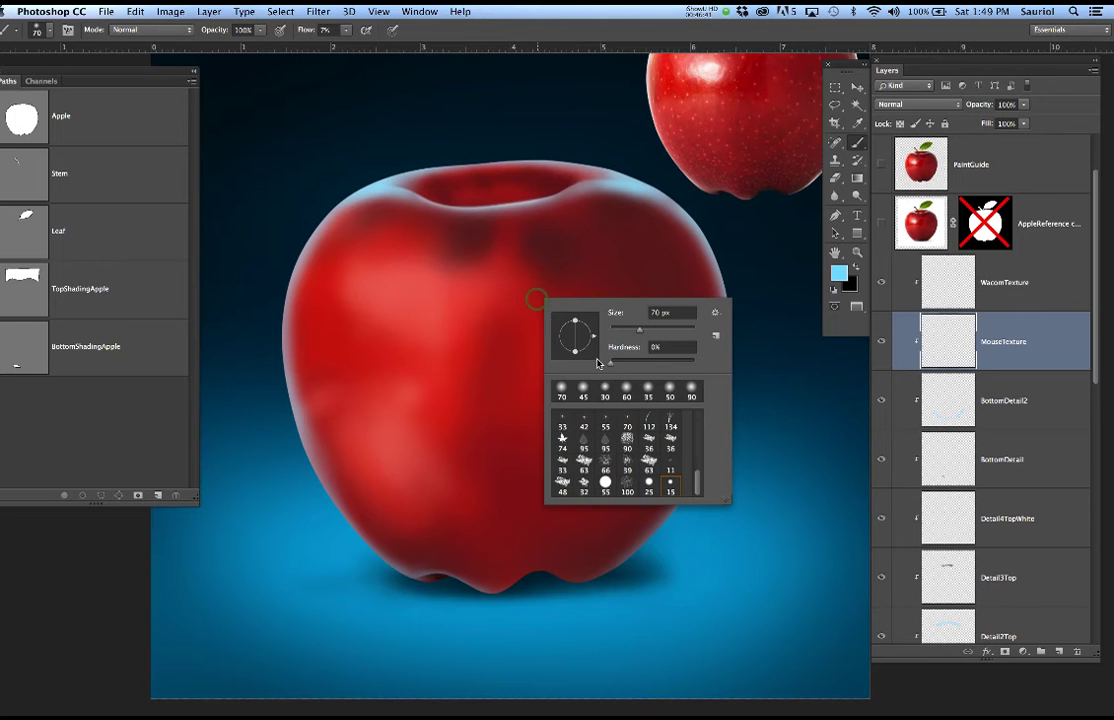
{"action": "key", "text": "bracketleft"}
{"action": "key", "text": "bracketleft"}
{"action": "key", "text": "bracketleft"}
{"action": "key", "text": "bracketleft"}
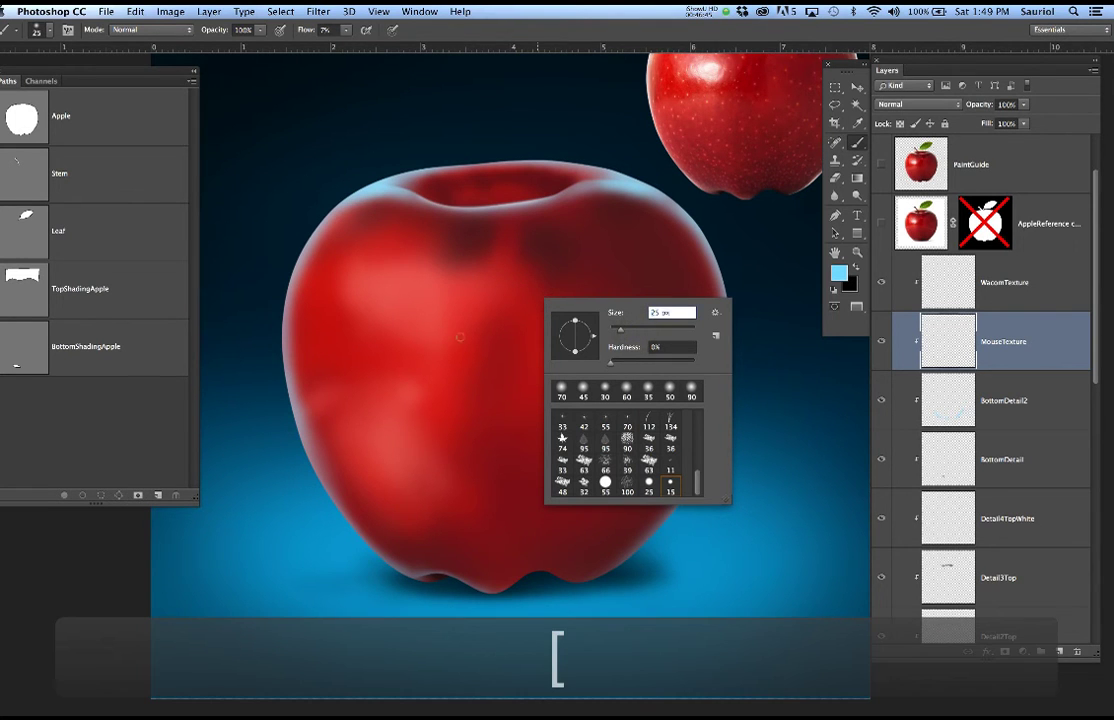
{"action": "key", "text": "bracketleft"}
{"action": "left_click", "coordinate": [660, 256]}
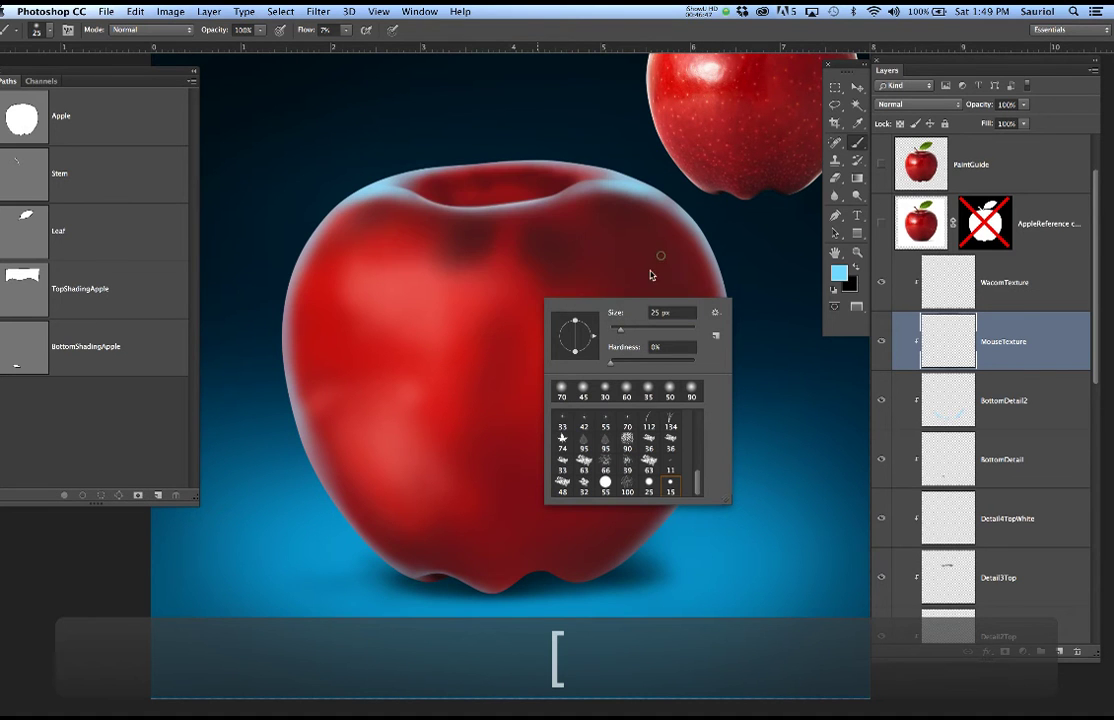
{"action": "left_click", "coordinate": [507, 310]}
{"action": "key", "text": "bracketleft"}
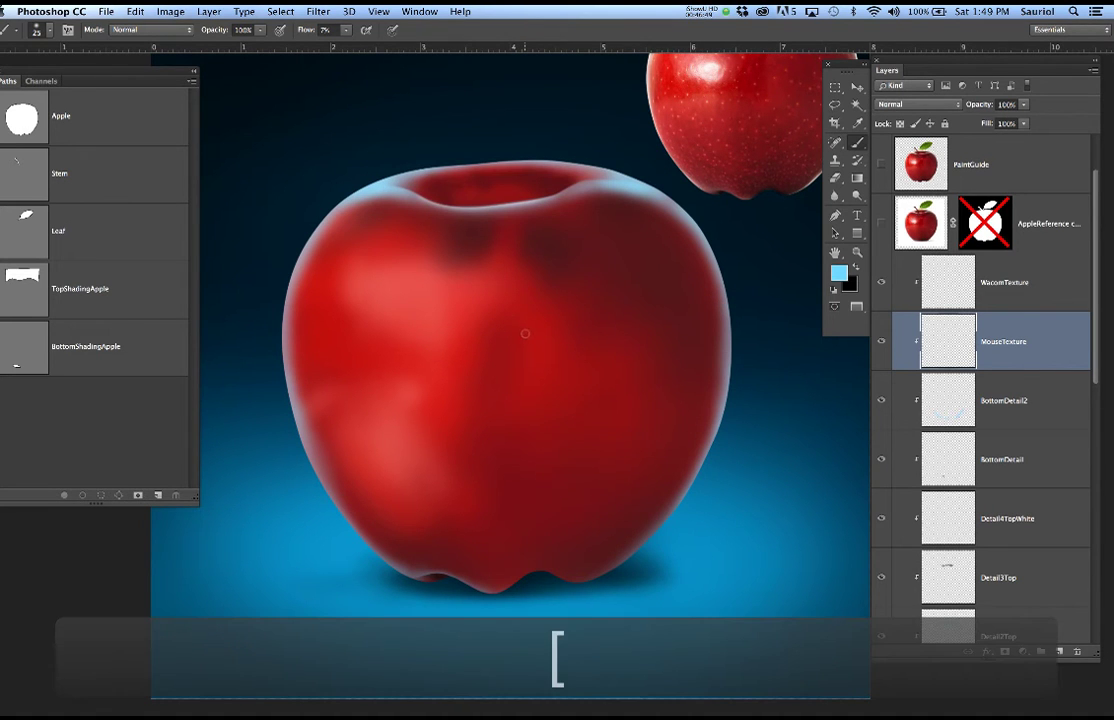
{"action": "left_click", "coordinate": [318, 30]}
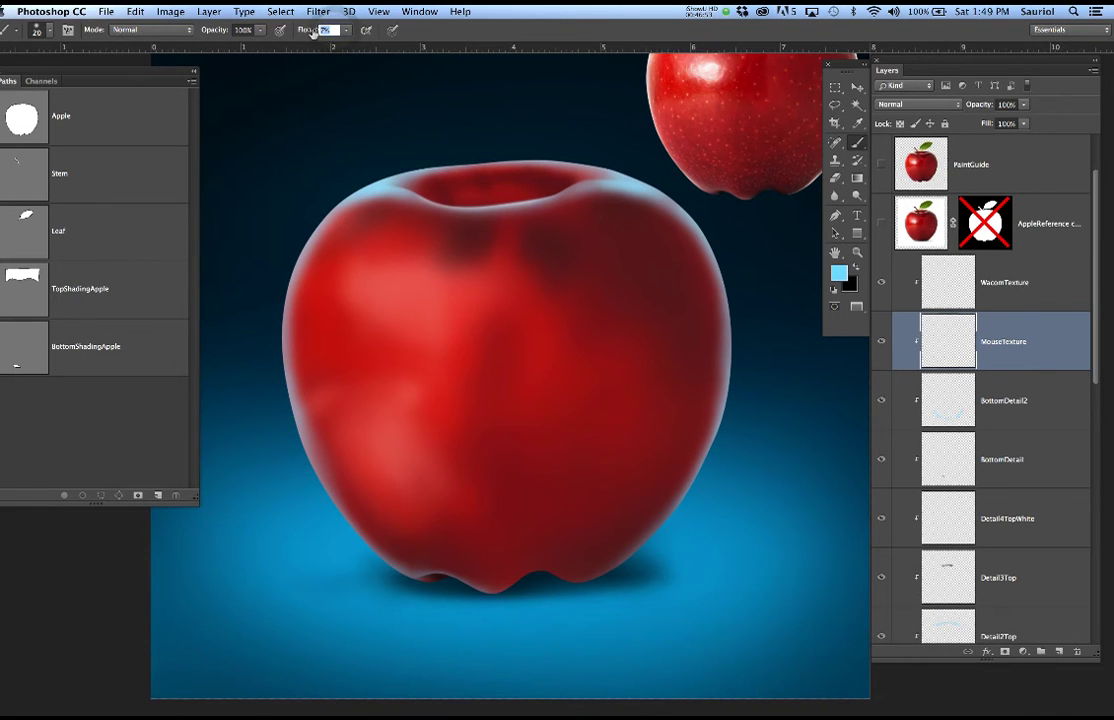
{"action": "type", "text": "50"}
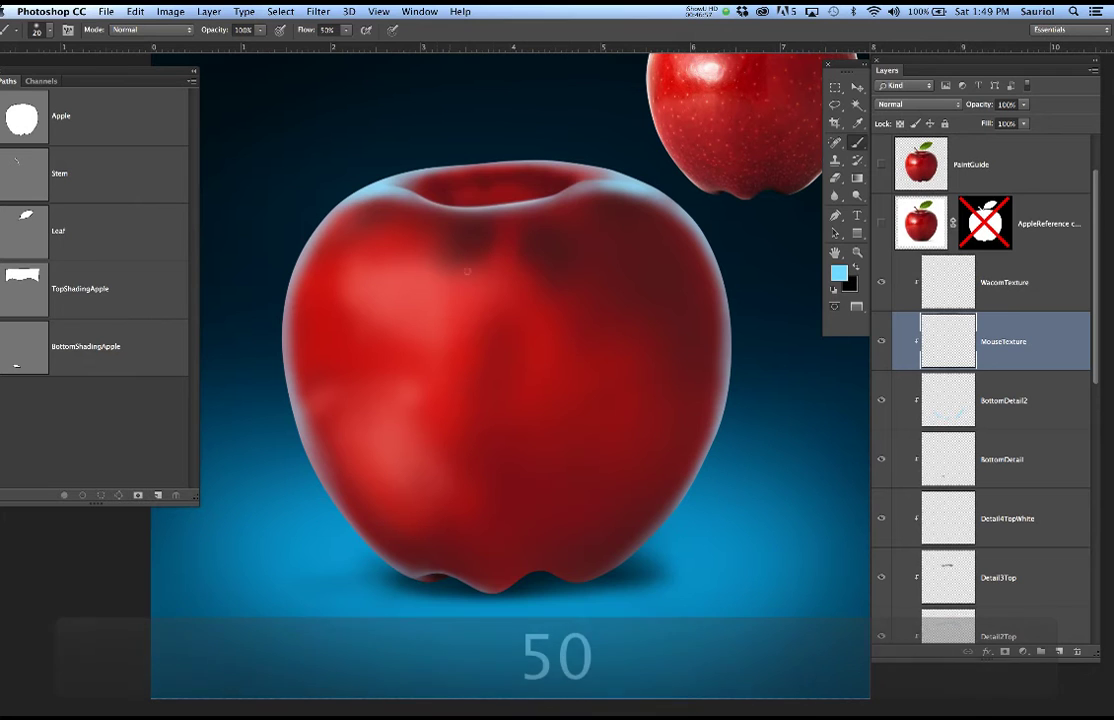
Try a long streak down the apple's front in a dark red sampled from its shading, and undo it.
{"action": "left_click", "coordinate": [557, 259], "text": "alt"}
{"action": "mouse_move", "coordinate": [430, 269]}
{"action": "left_mouse_down"}
{"action": "mouse_move", "coordinate": [443, 391]}
{"action": "mouse_move", "coordinate": [482, 482]}
{"action": "left_mouse_up"}
{"action": "key", "text": "super+x"}
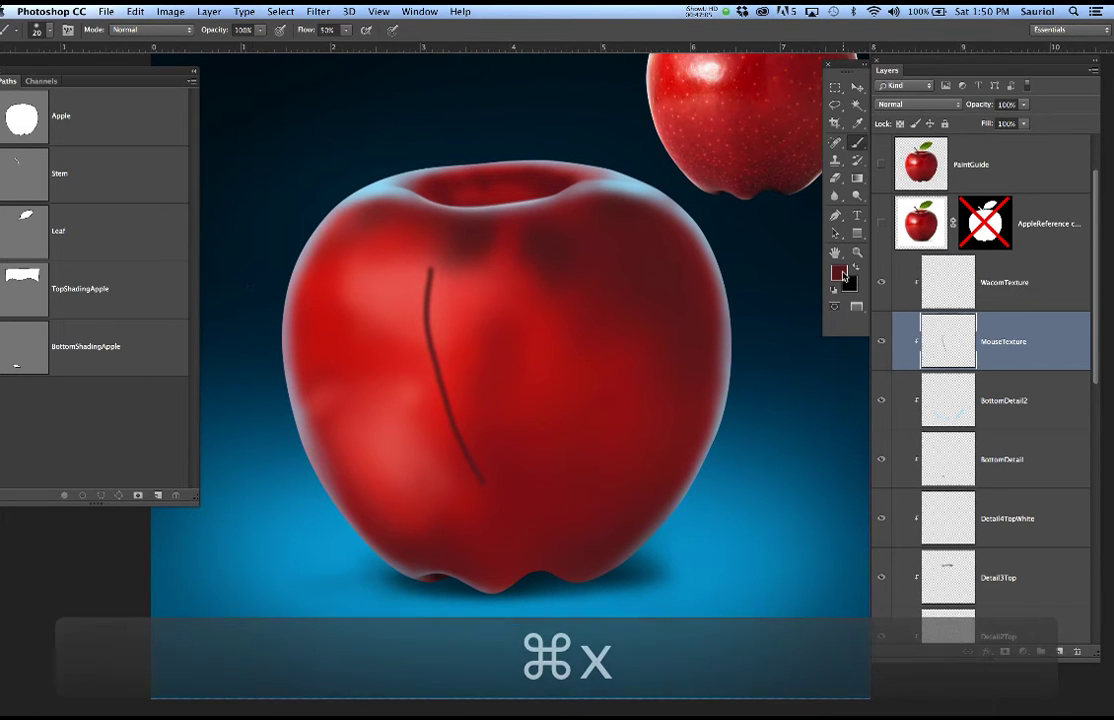
{"action": "key", "text": "super+z"}
Set the foreground color to a deep dark red, 4f0107.
{"action": "left_click", "coordinate": [835, 278]}
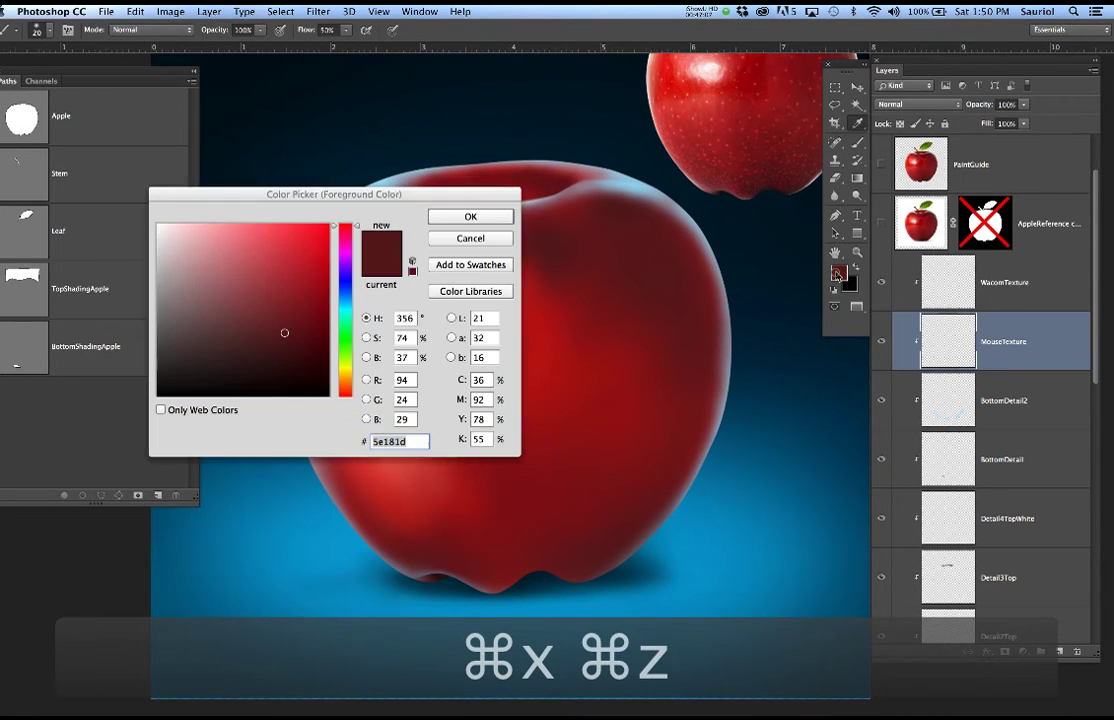
{"action": "left_click", "coordinate": [300, 331]}
{"action": "left_click_drag", "start_coordinate": [331, 345], "coordinate": [327, 343]}
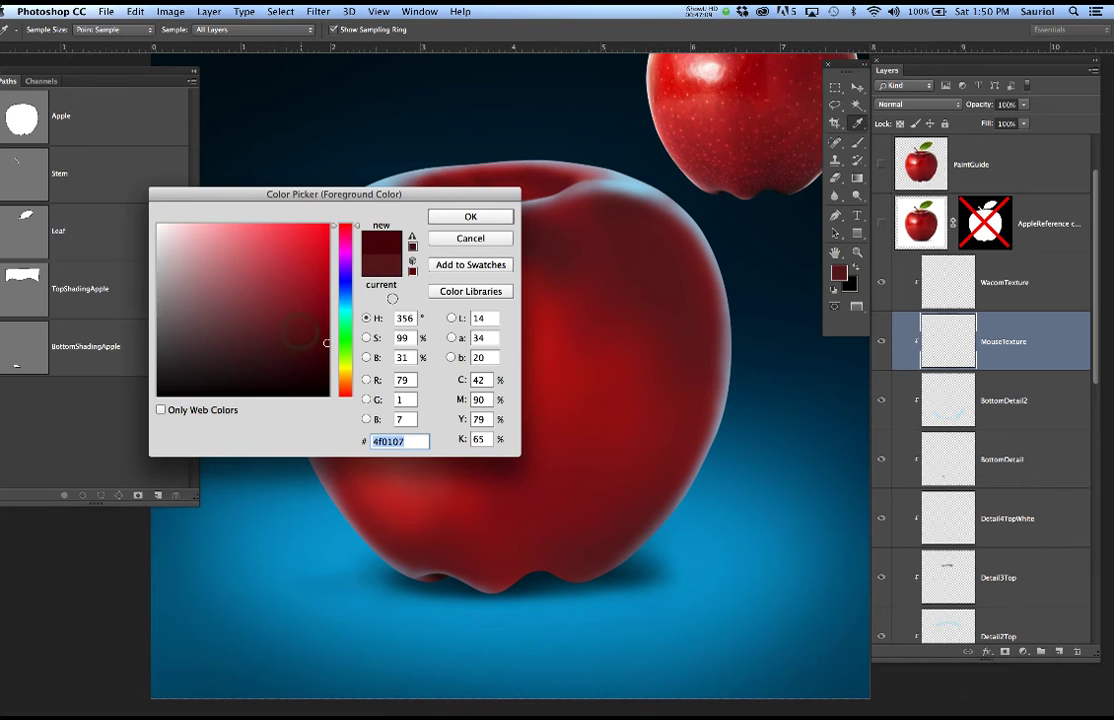
{"action": "left_click", "coordinate": [484, 215]}
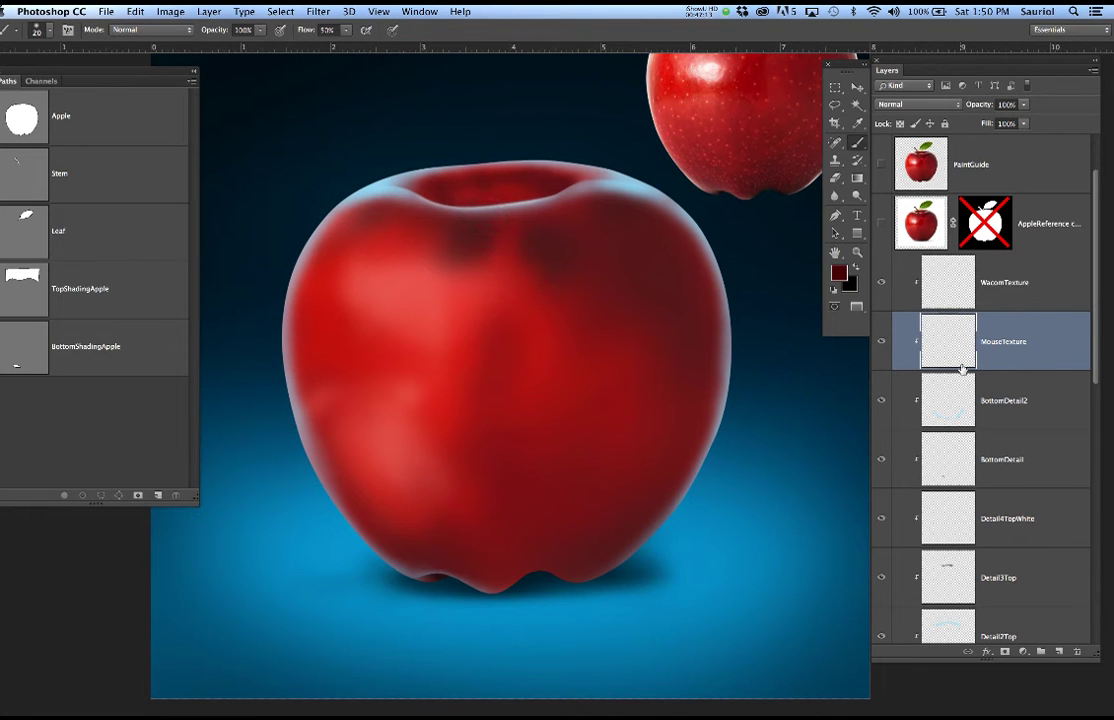
Paint long curved dark red streaks from the apple's top to its base over the shaded half with a 25 px brush.
{"action": "key", "text": "r"}
{"action": "left_click_drag", "start_coordinate": [673, 419], "coordinate": [560, 328]}
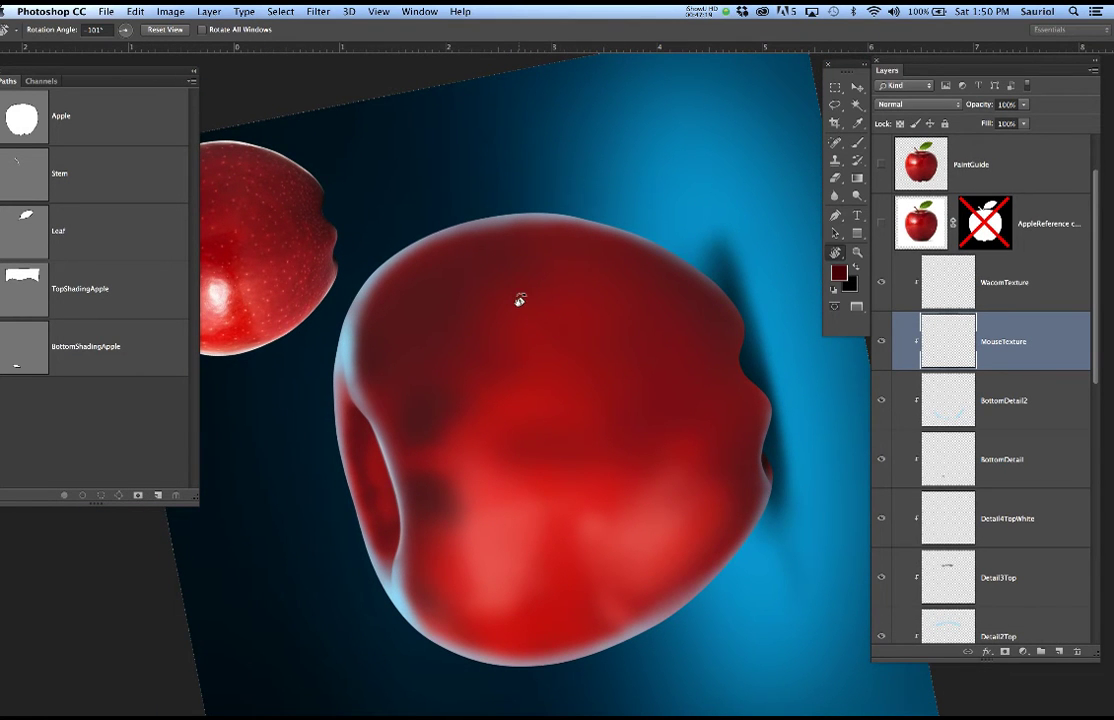
{"action": "key", "text": "b"}
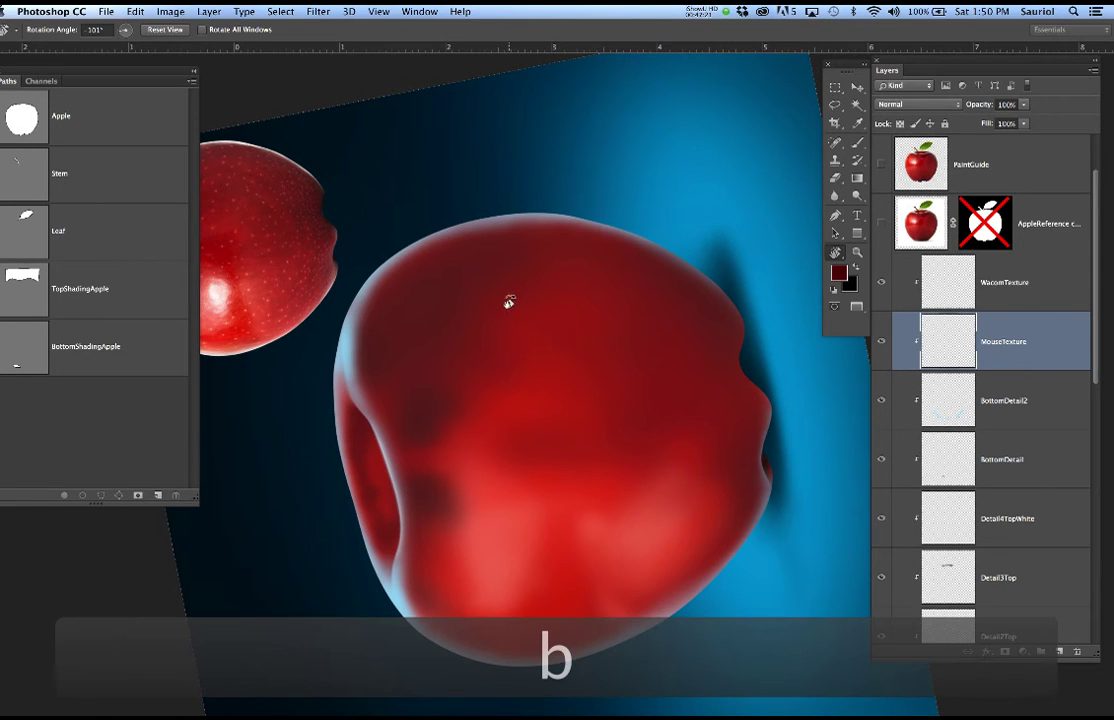
{"action": "key", "text": "bracketright"}
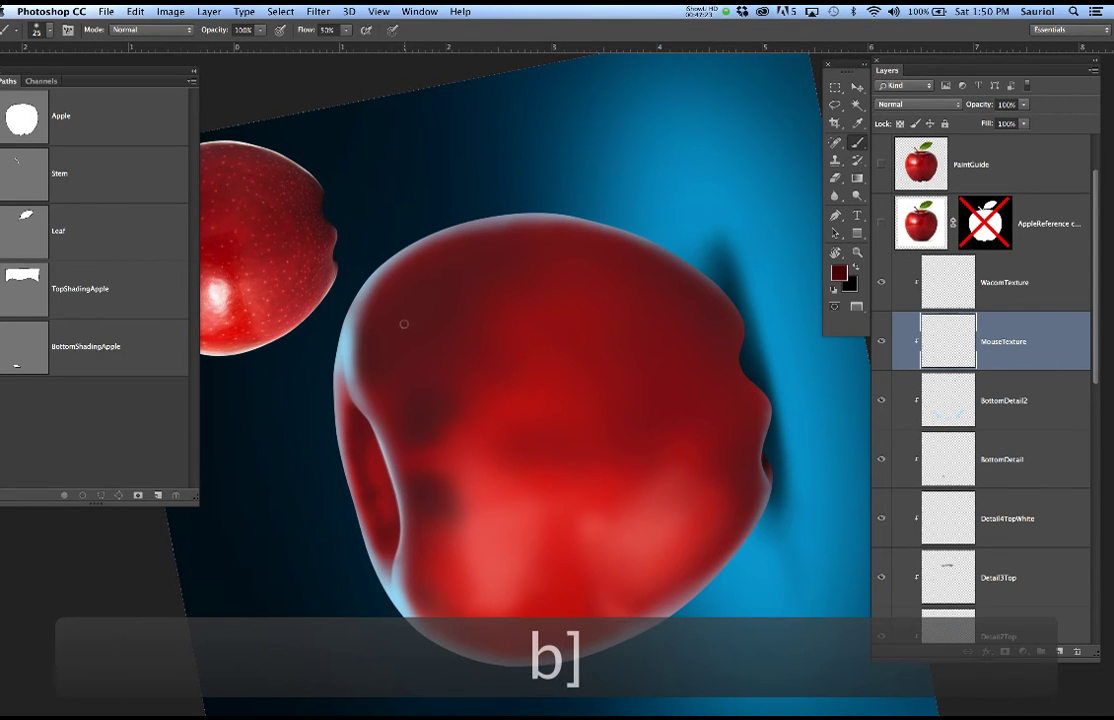
{"action": "mouse_move", "coordinate": [372, 341]}
{"action": "left_mouse_down"}
{"action": "mouse_move", "coordinate": [420, 281]}
{"action": "mouse_move", "coordinate": [470, 252]}
{"action": "mouse_move", "coordinate": [574, 252]}
{"action": "mouse_move", "coordinate": [705, 303]}
{"action": "left_mouse_up"}
{"action": "mouse_move", "coordinate": [416, 323]}
{"action": "left_mouse_down"}
{"action": "mouse_move", "coordinate": [496, 283]}
{"action": "mouse_move", "coordinate": [604, 281]}
{"action": "mouse_move", "coordinate": [750, 333]}
{"action": "mouse_move", "coordinate": [691, 286]}
{"action": "left_mouse_up"}
{"action": "mouse_move", "coordinate": [401, 287]}
{"action": "left_mouse_down"}
{"action": "mouse_move", "coordinate": [557, 244]}
{"action": "mouse_move", "coordinate": [681, 281]}
{"action": "mouse_move", "coordinate": [532, 303]}
{"action": "mouse_move", "coordinate": [381, 369]}
{"action": "left_mouse_up"}
{"action": "mouse_move", "coordinate": [402, 362]}
{"action": "left_mouse_down"}
{"action": "mouse_move", "coordinate": [497, 338]}
{"action": "mouse_move", "coordinate": [796, 381]}
{"action": "mouse_move", "coordinate": [475, 353]}
{"action": "mouse_move", "coordinate": [594, 378]}
{"action": "left_mouse_up"}
{"action": "mouse_move", "coordinate": [418, 420]}
{"action": "left_mouse_down"}
{"action": "mouse_move", "coordinate": [716, 398]}
{"action": "mouse_move", "coordinate": [772, 408]}
{"action": "left_mouse_up"}
{"action": "left_click_drag", "start_coordinate": [768, 423], "coordinate": [408, 464]}
Paint thin dark red streaks between the broad ones over the shaded half and down the apple's front with a 9 px brush.
{"action": "key", "text": "bracketleft"}
{"action": "key", "text": "bracketleft"}
{"action": "key", "text": "bracketleft"}
{"action": "key", "text": "bracketleft"}
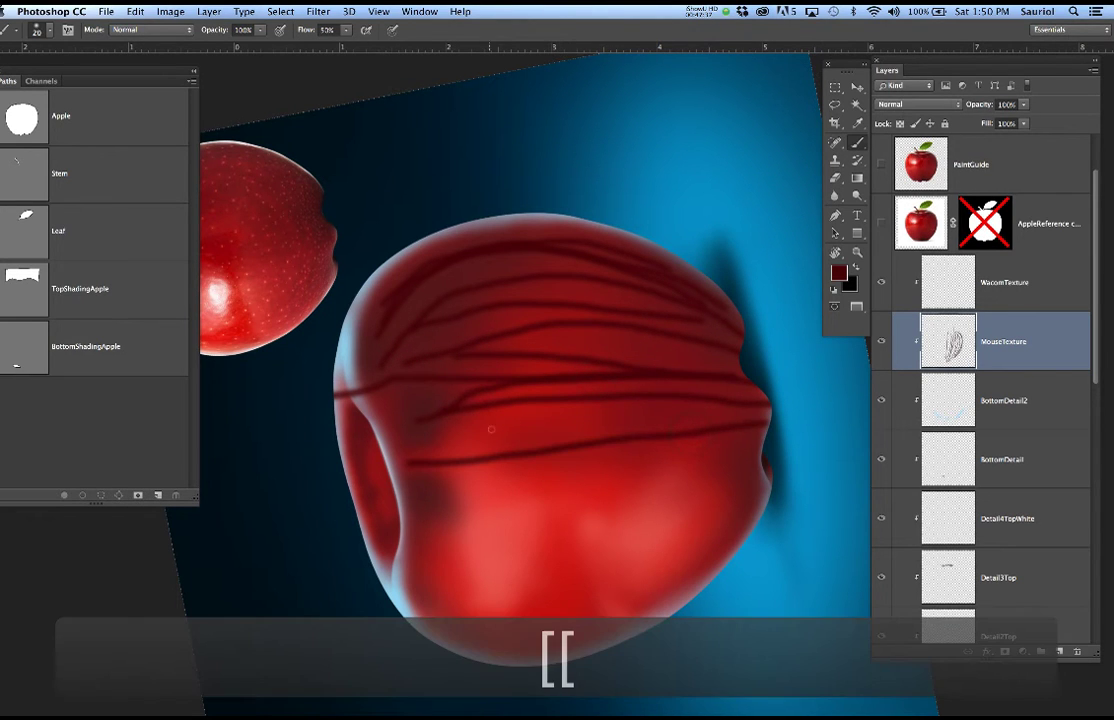
{"action": "left_click_drag", "start_coordinate": [762, 410], "coordinate": [336, 422]}
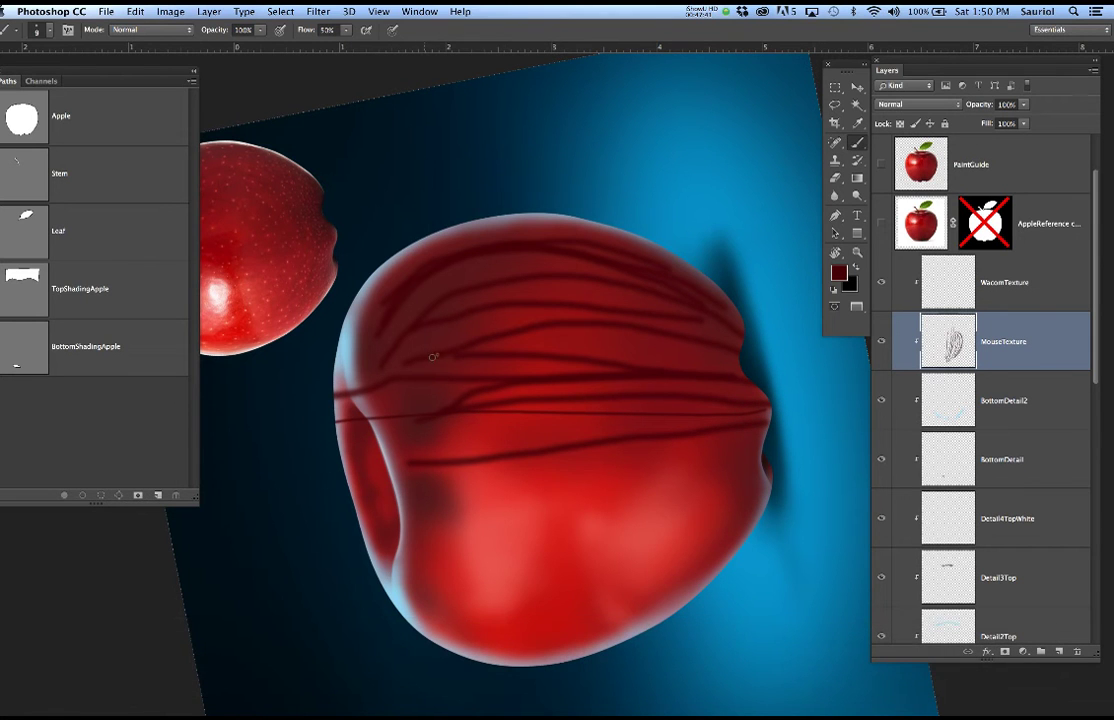
{"action": "mouse_move", "coordinate": [753, 364]}
{"action": "left_mouse_down"}
{"action": "mouse_move", "coordinate": [609, 319]}
{"action": "mouse_move", "coordinate": [517, 315]}
{"action": "mouse_move", "coordinate": [426, 336]}
{"action": "left_mouse_up"}
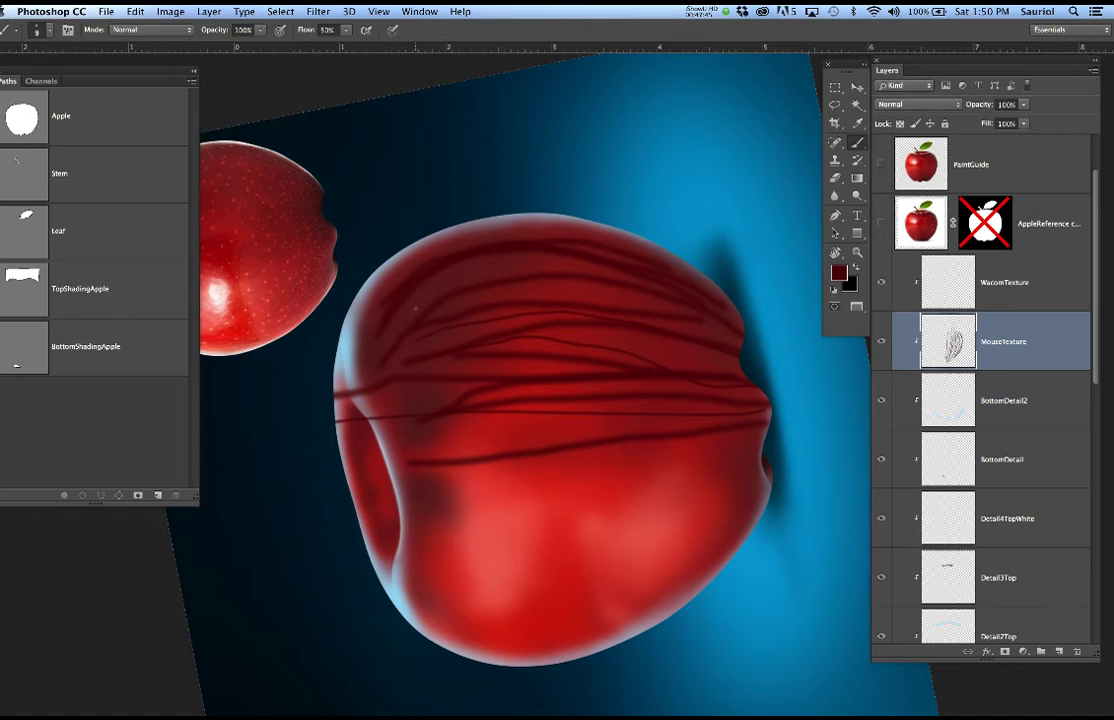
{"action": "left_click_drag", "start_coordinate": [545, 277], "coordinate": [711, 313]}
{"action": "mouse_move", "coordinate": [571, 258]}
{"action": "left_mouse_down"}
{"action": "mouse_move", "coordinate": [426, 294]}
{"action": "mouse_move", "coordinate": [549, 295]}
{"action": "mouse_move", "coordinate": [761, 349]}
{"action": "left_mouse_up"}
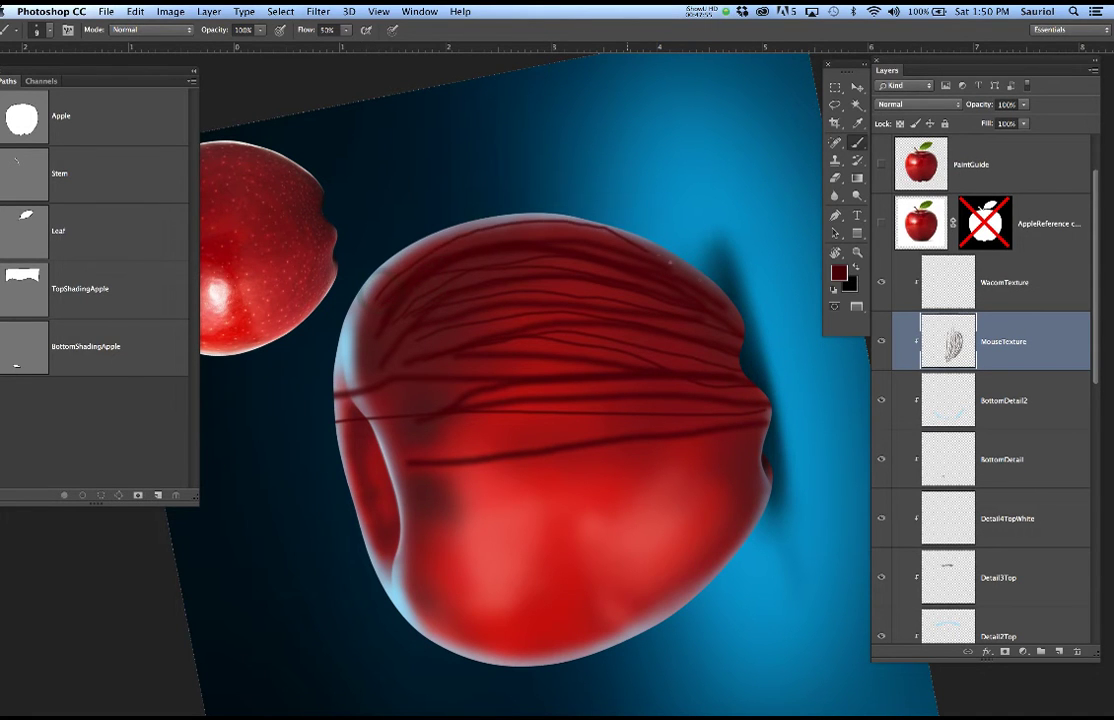
{"action": "mouse_move", "coordinate": [681, 358]}
{"action": "left_mouse_down"}
{"action": "mouse_move", "coordinate": [436, 390]}
{"action": "mouse_move", "coordinate": [573, 434]}
{"action": "mouse_move", "coordinate": [732, 439]}
{"action": "left_mouse_up"}
{"action": "mouse_move", "coordinate": [797, 462]}
{"action": "left_mouse_down"}
{"action": "mouse_move", "coordinate": [662, 498]}
{"action": "mouse_move", "coordinate": [436, 501]}
{"action": "left_mouse_up"}
{"action": "left_click_drag", "start_coordinate": [766, 447], "coordinate": [521, 482]}
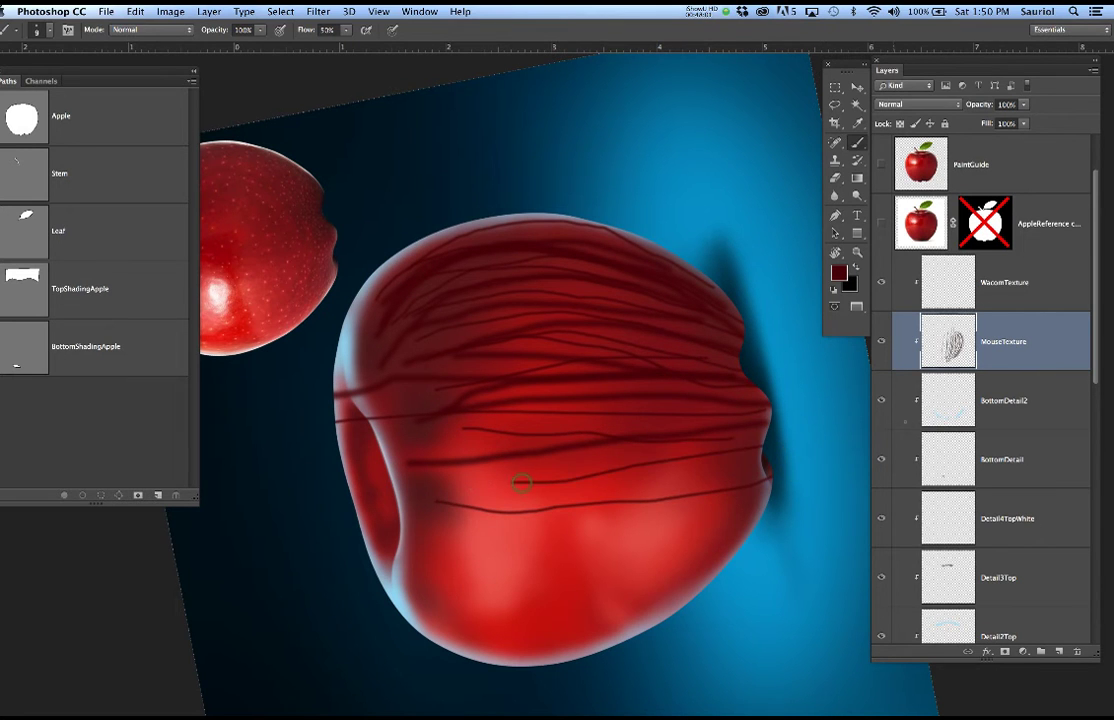
Paint broad curved dark red streaks from top to base over the apple's lit half with a 35 px brush.
{"action": "key", "text": "r"}
{"action": "left_click_drag", "start_coordinate": [587, 405], "coordinate": [489, 348]}
{"action": "key", "text": "b"}
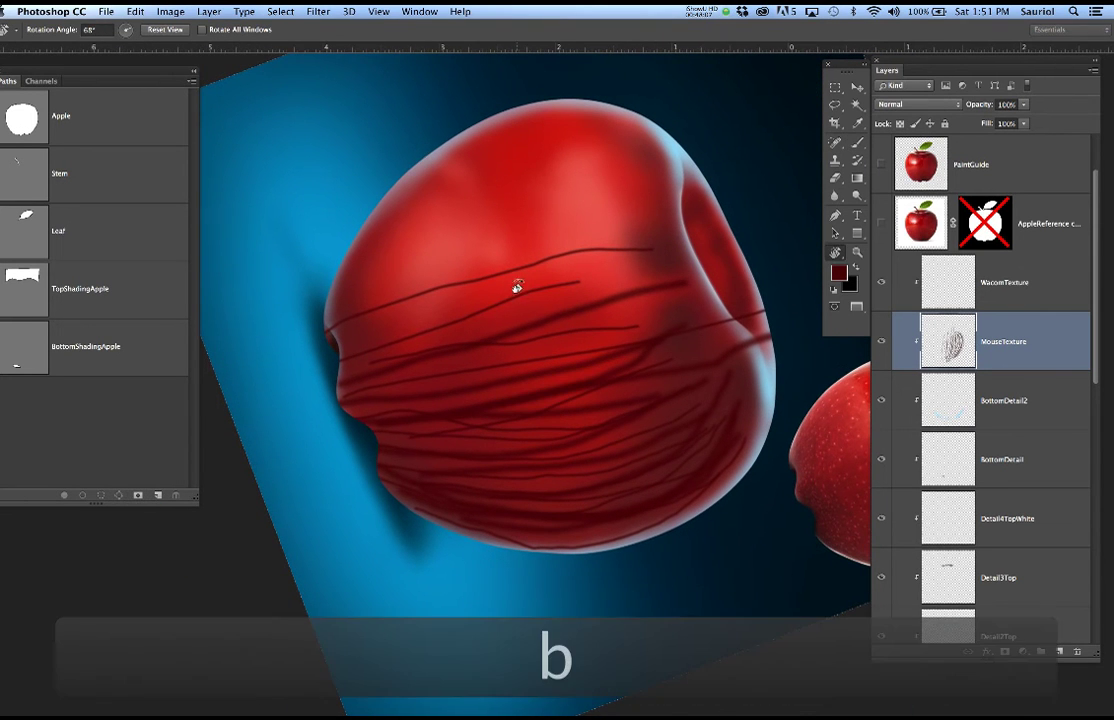
{"action": "key", "text": "bracketright"}
{"action": "key", "text": "bracketright"}
{"action": "key", "text": "bracketright"}
{"action": "key", "text": "bracketright"}
{"action": "key", "text": "bracketright"}
{"action": "key", "text": "bracketright"}
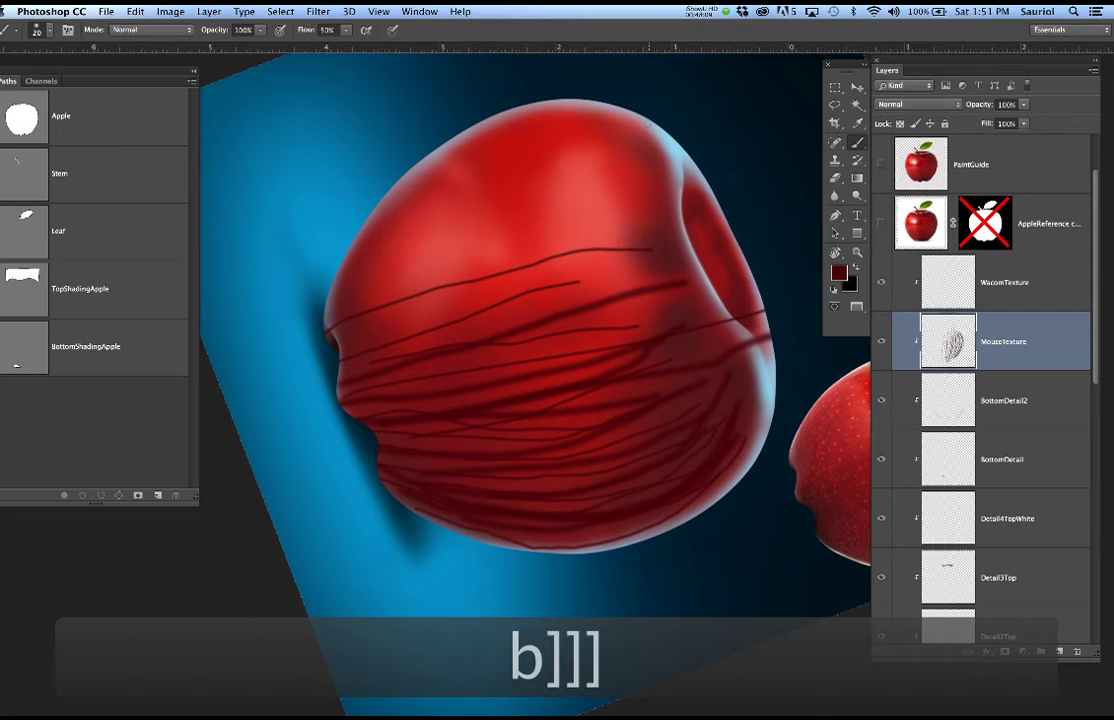
{"action": "mouse_move", "coordinate": [654, 153]}
{"action": "left_mouse_down"}
{"action": "mouse_move", "coordinate": [522, 110]}
{"action": "mouse_move", "coordinate": [440, 125]}
{"action": "mouse_move", "coordinate": [350, 235]}
{"action": "mouse_move", "coordinate": [384, 250]}
{"action": "left_mouse_up"}
{"action": "mouse_move", "coordinate": [445, 133]}
{"action": "left_mouse_down"}
{"action": "mouse_move", "coordinate": [683, 185]}
{"action": "mouse_move", "coordinate": [521, 188]}
{"action": "mouse_move", "coordinate": [361, 286]}
{"action": "mouse_move", "coordinate": [329, 328]}
{"action": "mouse_move", "coordinate": [524, 233]}
{"action": "mouse_move", "coordinate": [682, 228]}
{"action": "mouse_move", "coordinate": [355, 368]}
{"action": "left_mouse_up"}
{"action": "mouse_move", "coordinate": [378, 308]}
{"action": "left_mouse_down"}
{"action": "mouse_move", "coordinate": [531, 264]}
{"action": "mouse_move", "coordinate": [600, 212]}
{"action": "mouse_move", "coordinate": [400, 222]}
{"action": "mouse_move", "coordinate": [295, 290]}
{"action": "mouse_move", "coordinate": [348, 262]}
{"action": "left_mouse_up"}
{"action": "mouse_move", "coordinate": [335, 190]}
{"action": "left_mouse_down"}
{"action": "mouse_move", "coordinate": [395, 130]}
{"action": "mouse_move", "coordinate": [555, 105]}
{"action": "mouse_move", "coordinate": [595, 150]}
{"action": "left_mouse_up"}
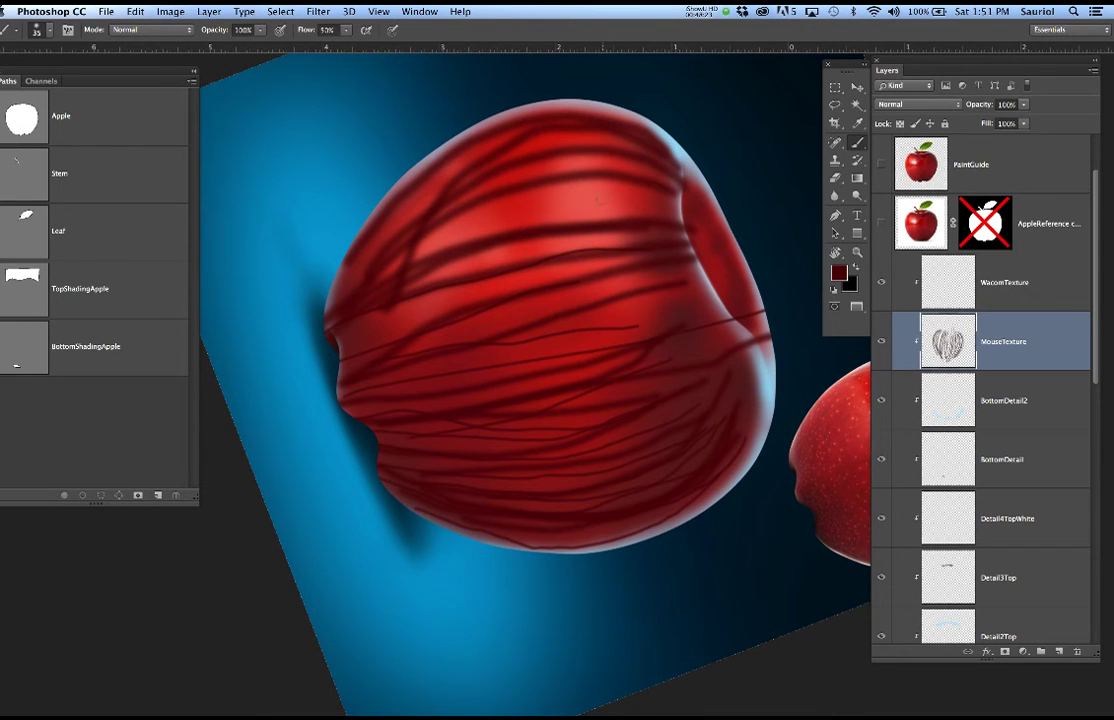
Fill in finer dark red streaks between the broad ones on the lit half and front with a 15 px brush.
{"action": "key", "text": "bracketleft"}
{"action": "key", "text": "bracketleft"}
{"action": "key", "text": "bracketleft"}
{"action": "key", "text": "bracketleft"}
{"action": "mouse_move", "coordinate": [622, 138]}
{"action": "left_mouse_down"}
{"action": "mouse_move", "coordinate": [455, 122]}
{"action": "mouse_move", "coordinate": [328, 252]}
{"action": "left_mouse_up"}
{"action": "mouse_move", "coordinate": [348, 306]}
{"action": "left_mouse_down"}
{"action": "mouse_move", "coordinate": [525, 210]}
{"action": "mouse_move", "coordinate": [692, 191]}
{"action": "mouse_move", "coordinate": [477, 187]}
{"action": "mouse_move", "coordinate": [350, 252]}
{"action": "mouse_move", "coordinate": [520, 141]}
{"action": "mouse_move", "coordinate": [671, 146]}
{"action": "left_mouse_up"}
{"action": "mouse_move", "coordinate": [632, 183]}
{"action": "left_mouse_down"}
{"action": "mouse_move", "coordinate": [560, 198]}
{"action": "mouse_move", "coordinate": [306, 349]}
{"action": "mouse_move", "coordinate": [560, 266]}
{"action": "mouse_move", "coordinate": [708, 255]}
{"action": "mouse_move", "coordinate": [475, 350]}
{"action": "mouse_move", "coordinate": [379, 404]}
{"action": "left_mouse_up"}
{"action": "mouse_move", "coordinate": [673, 278]}
{"action": "left_mouse_down"}
{"action": "mouse_move", "coordinate": [433, 384]}
{"action": "mouse_move", "coordinate": [620, 346]}
{"action": "left_mouse_up"}
{"action": "left_click_drag", "start_coordinate": [628, 268], "coordinate": [368, 341]}
{"action": "left_click_drag", "start_coordinate": [358, 298], "coordinate": [601, 249]}
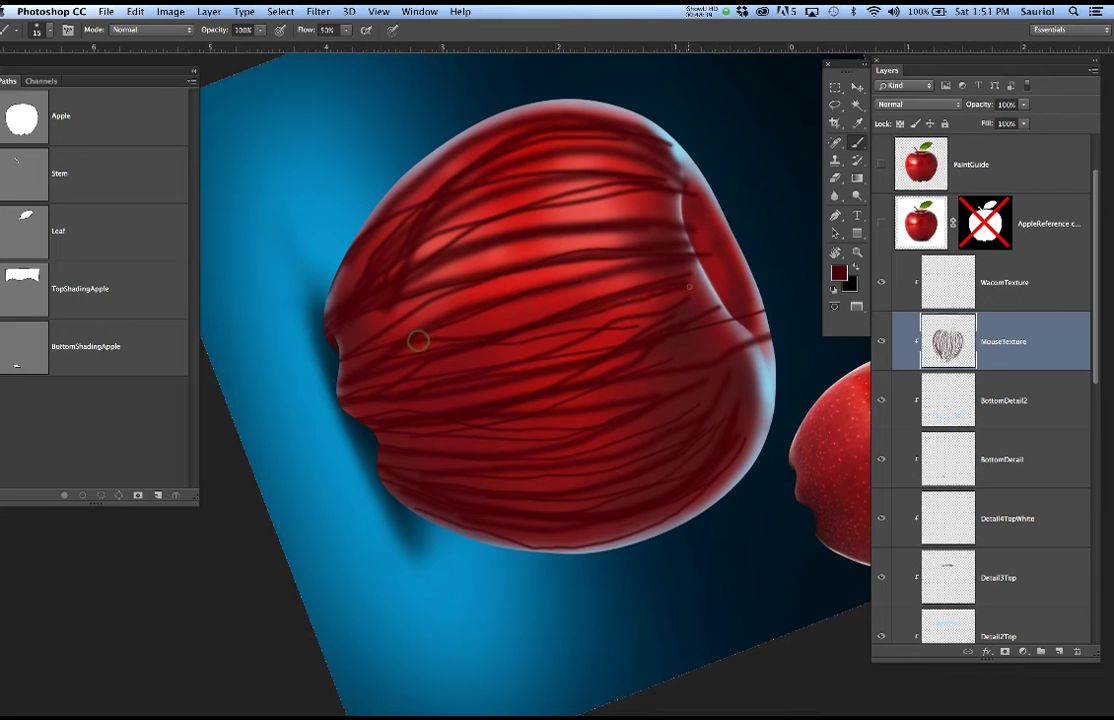
{"action": "mouse_move", "coordinate": [659, 206]}
{"action": "left_mouse_down"}
{"action": "mouse_move", "coordinate": [464, 244]}
{"action": "mouse_move", "coordinate": [341, 336]}
{"action": "mouse_move", "coordinate": [486, 284]}
{"action": "mouse_move", "coordinate": [603, 259]}
{"action": "mouse_move", "coordinate": [671, 270]}
{"action": "mouse_move", "coordinate": [544, 302]}
{"action": "mouse_move", "coordinate": [377, 376]}
{"action": "left_mouse_up"}
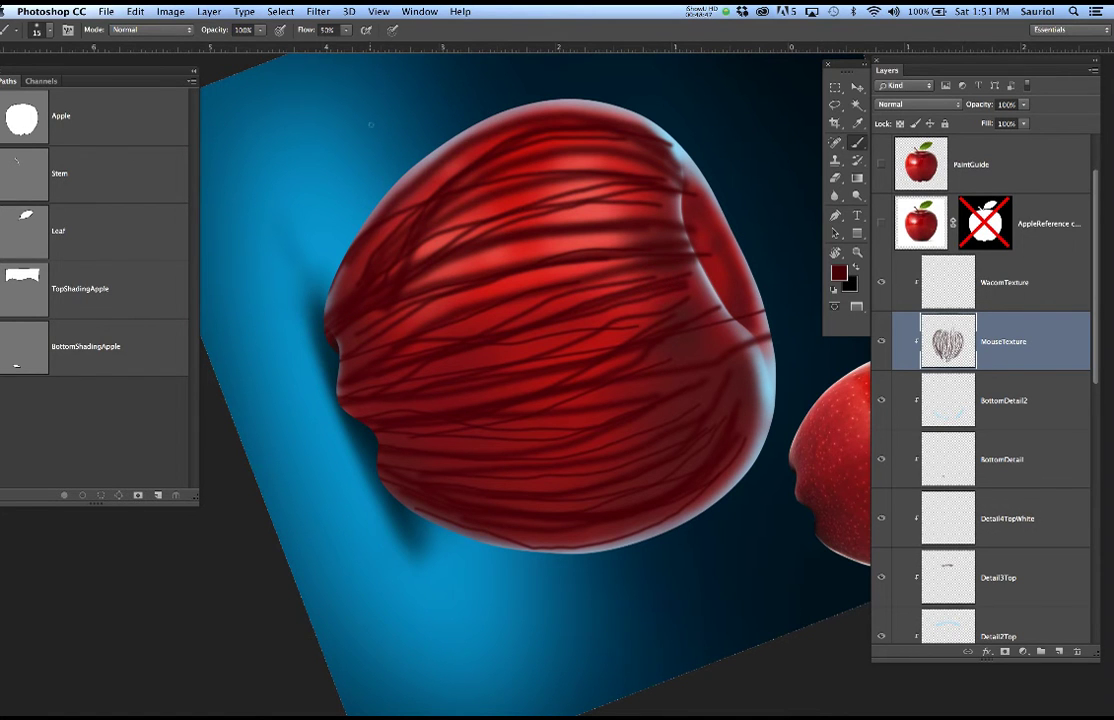
Add a layer mask to the MouseTexture layer.
{"action": "key", "text": "r"}
{"action": "left_click", "coordinate": [165, 29]}
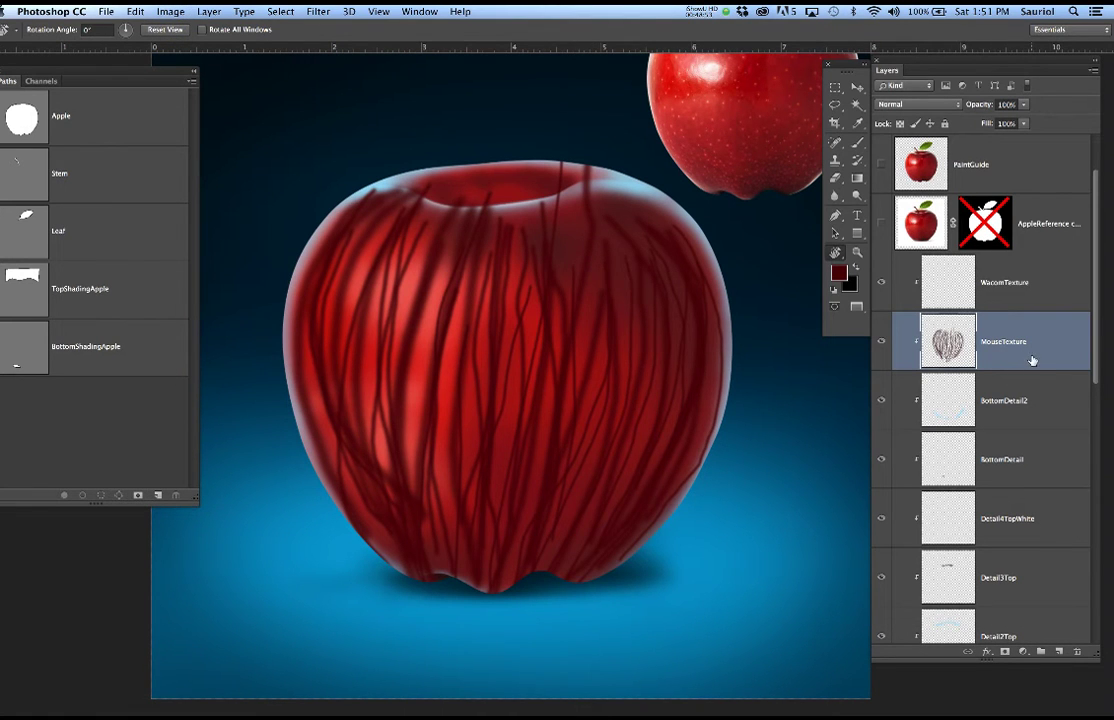
{"action": "left_click", "coordinate": [1005, 651]}
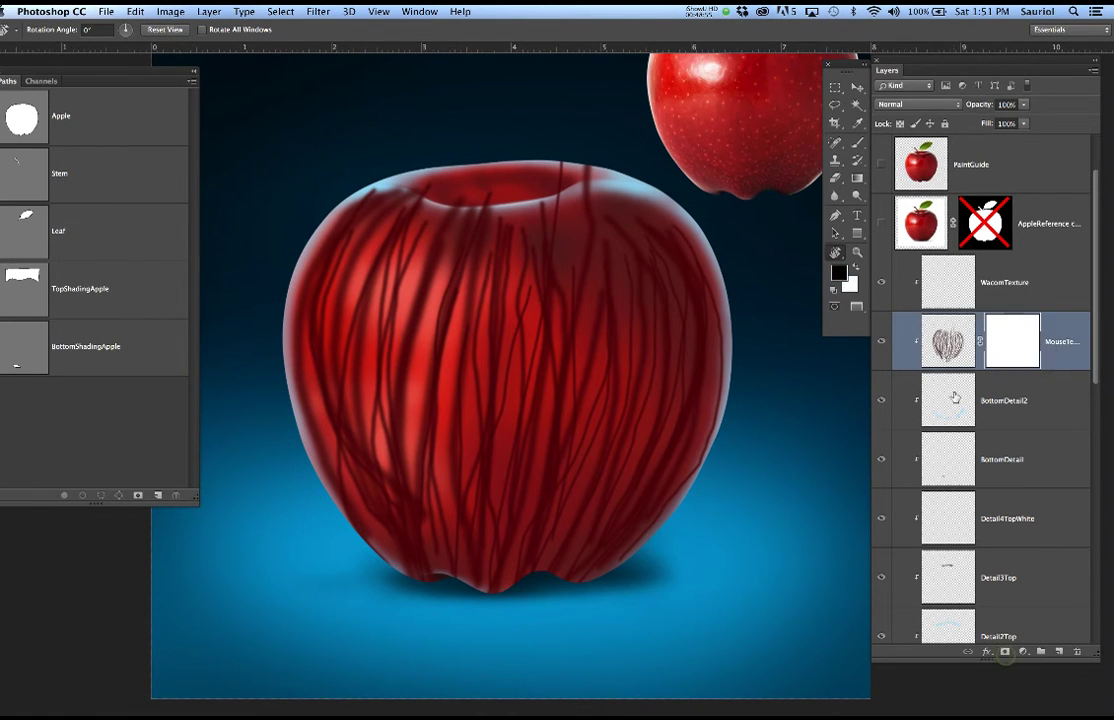
Lower the MouseTexture layer's opacity to 8% and save the document.
{"action": "left_click", "coordinate": [947, 341]}
{"action": "left_click", "coordinate": [1023, 104]}
{"action": "left_click_drag", "start_coordinate": [1025, 122], "coordinate": [959, 128]}
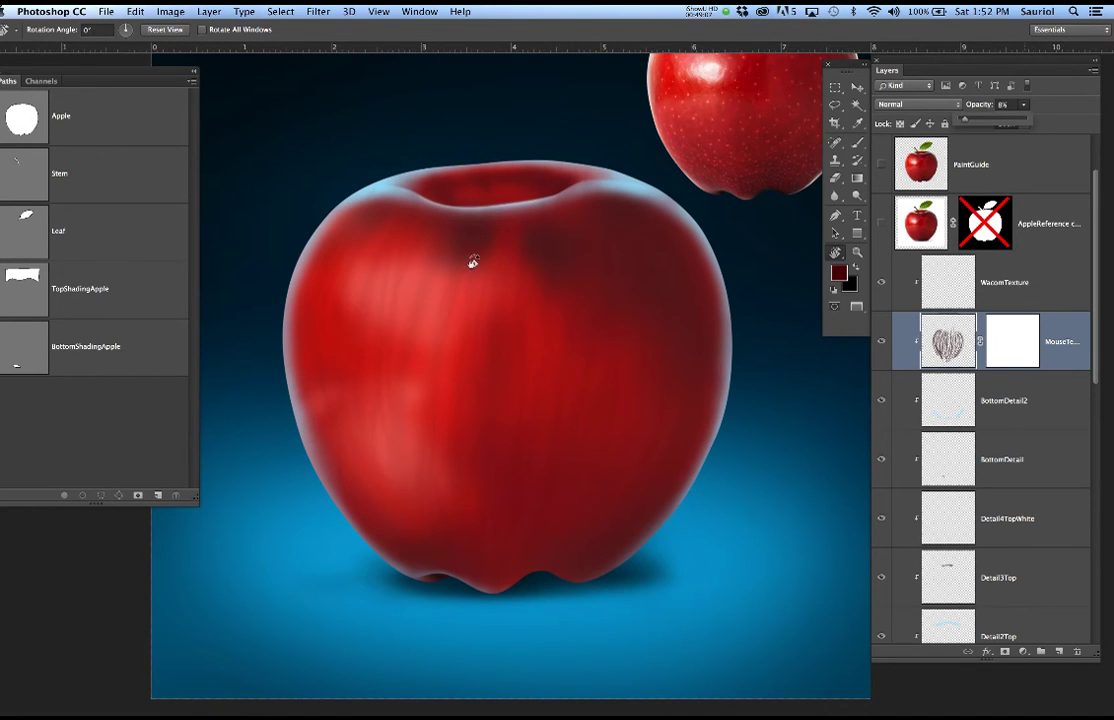
{"action": "left_click_drag", "start_coordinate": [467, 329], "coordinate": [447, 373]}
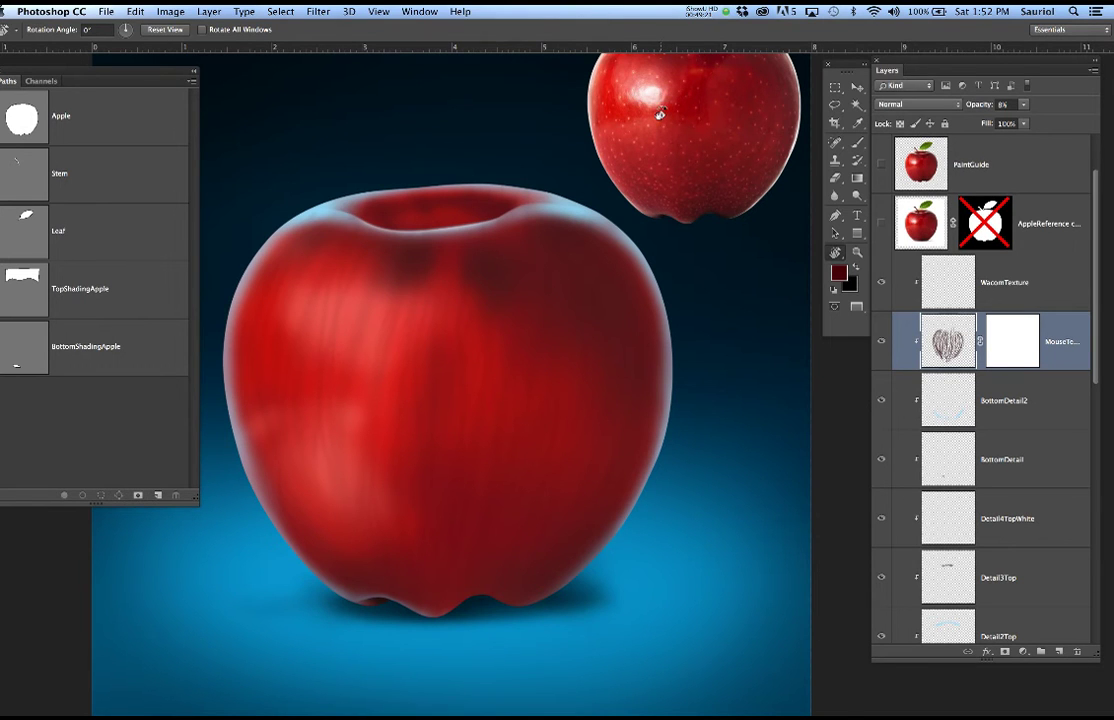
{"action": "left_click_drag", "start_coordinate": [524, 227], "coordinate": [566, 281]}
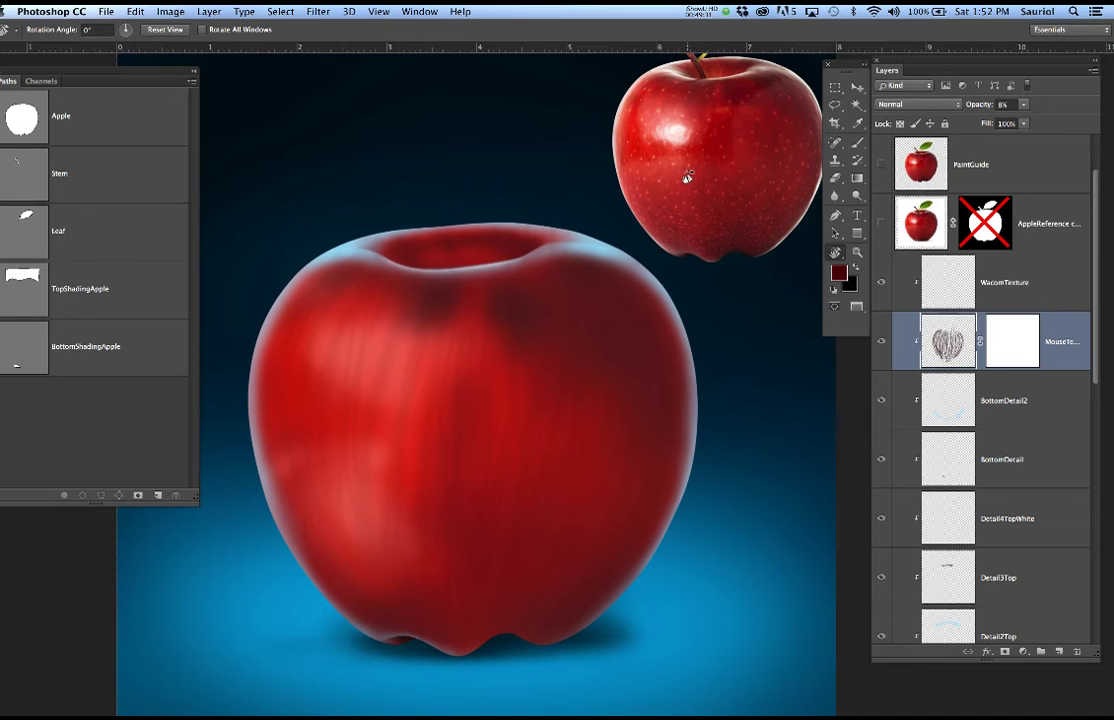
{"action": "key", "text": "super+s"}
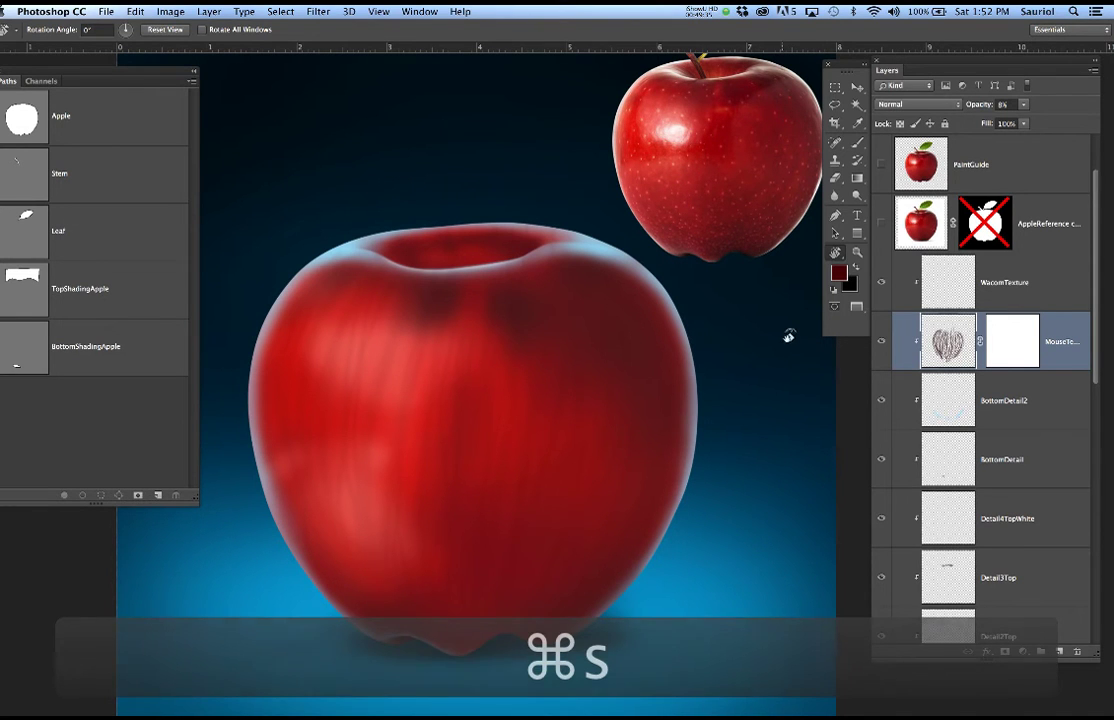
Make WacomTexture the active layer, hide the MouseTexture layer, and switch to the Brush tool.
{"action": "left_click", "coordinate": [1040, 285]}
{"action": "left_click", "coordinate": [880, 340]}
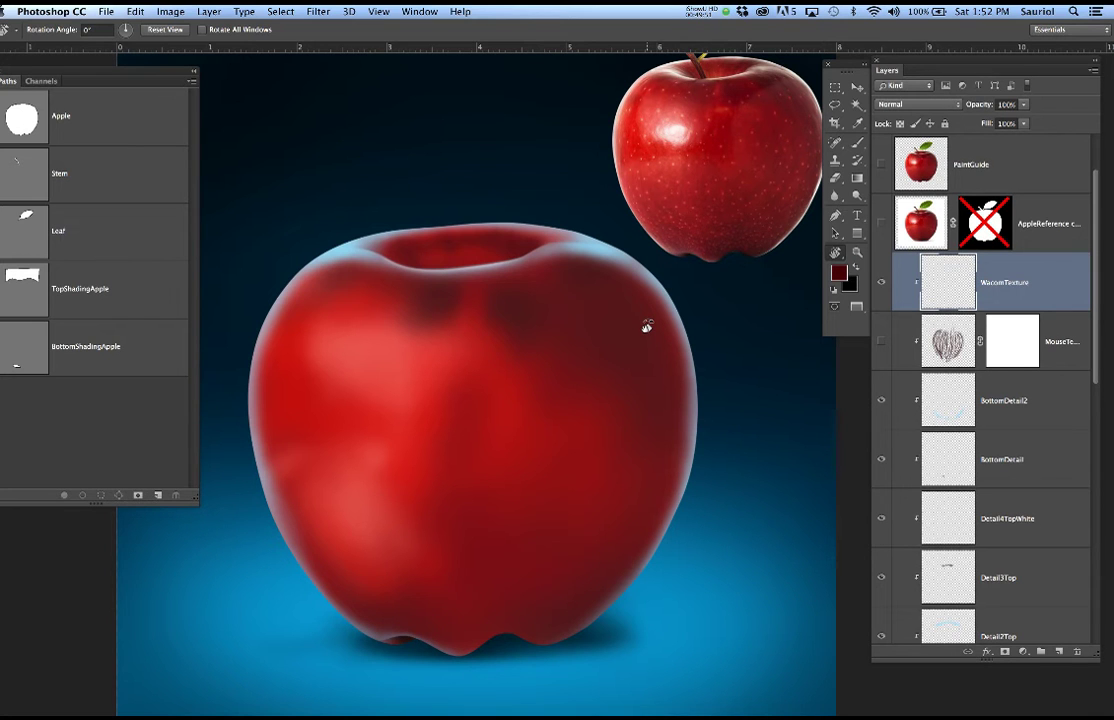
{"action": "key", "text": "r"}
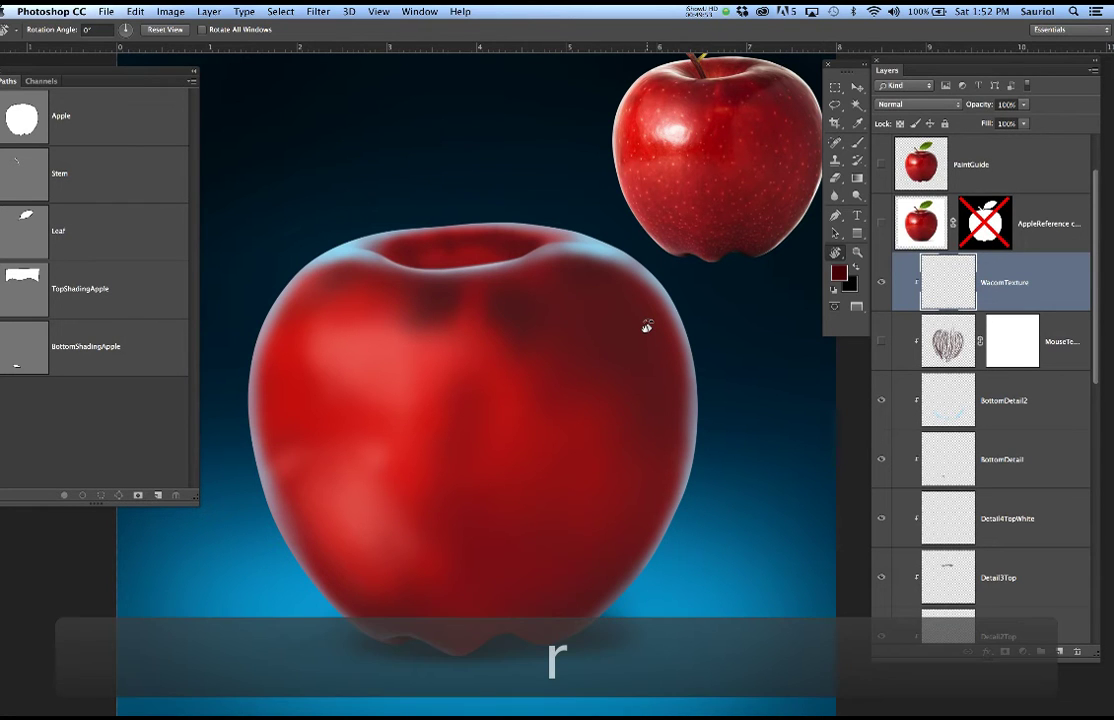
{"action": "left_click_drag", "start_coordinate": [647, 326], "coordinate": [600, 385]}
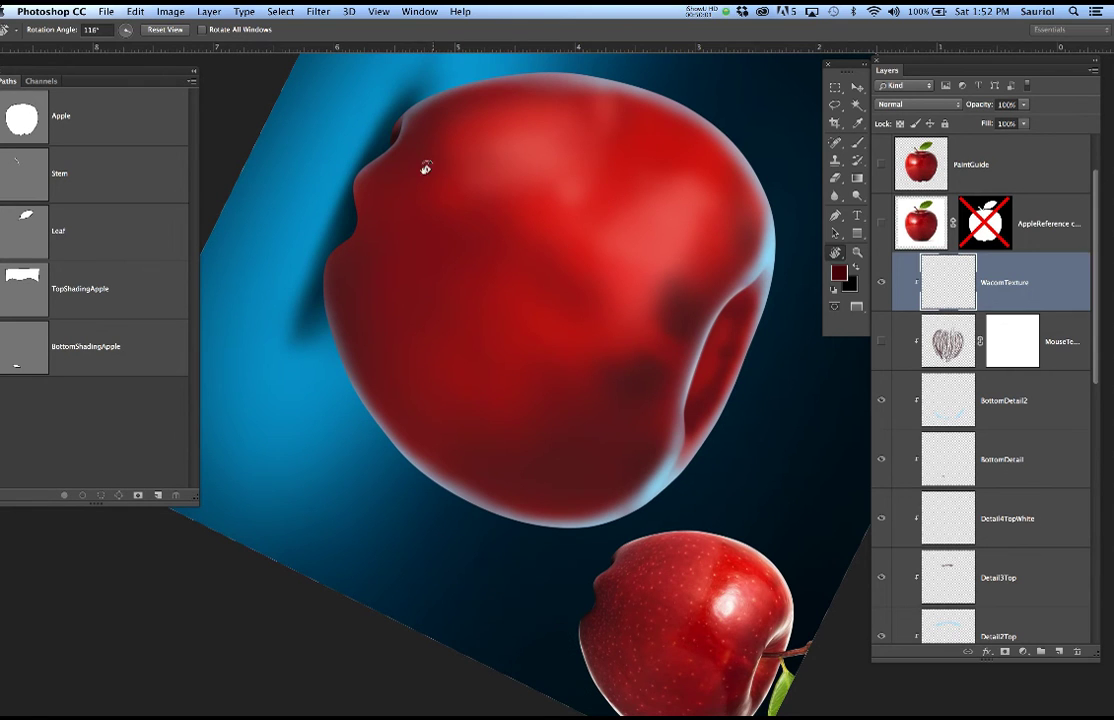
{"action": "key", "text": "b"}
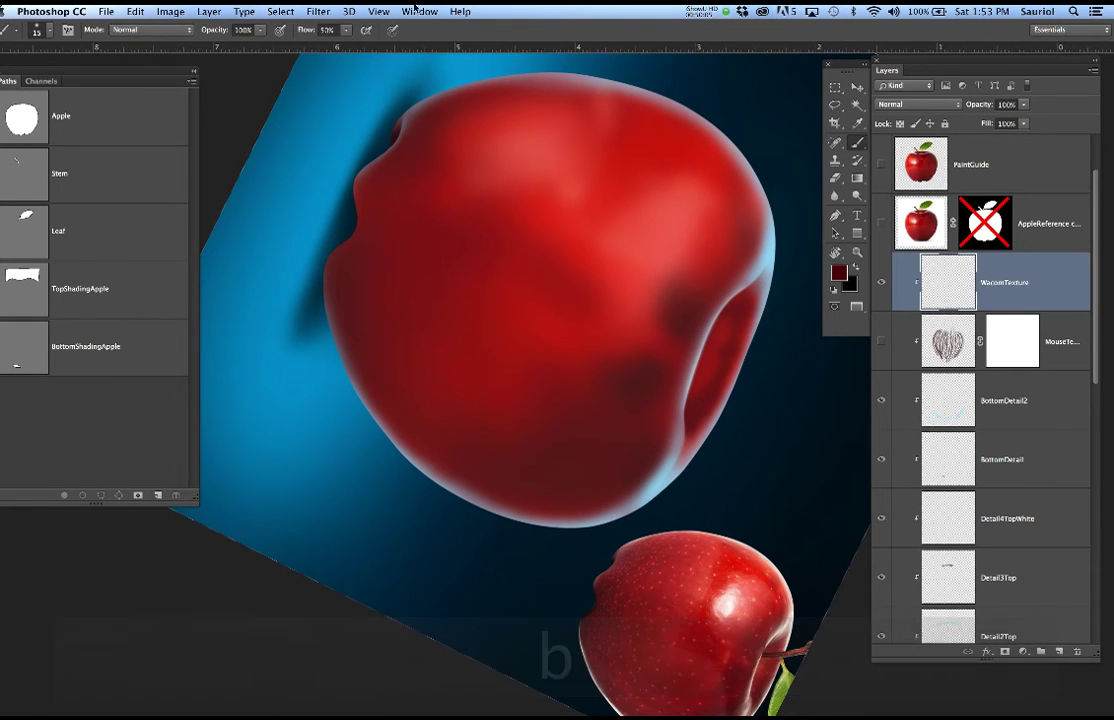
Try several short, thin streaks across the apple's highlights with a 15 px brush, and undo them all.
{"action": "left_click_drag", "start_coordinate": [600, 200], "coordinate": [606, 226]}
{"action": "mouse_move", "coordinate": [549, 168]}
{"action": "left_mouse_down"}
{"action": "mouse_move", "coordinate": [600, 208]}
{"action": "mouse_move", "coordinate": [600, 237]}
{"action": "left_mouse_up"}
{"action": "left_click_drag", "start_coordinate": [525, 192], "coordinate": [617, 266]}
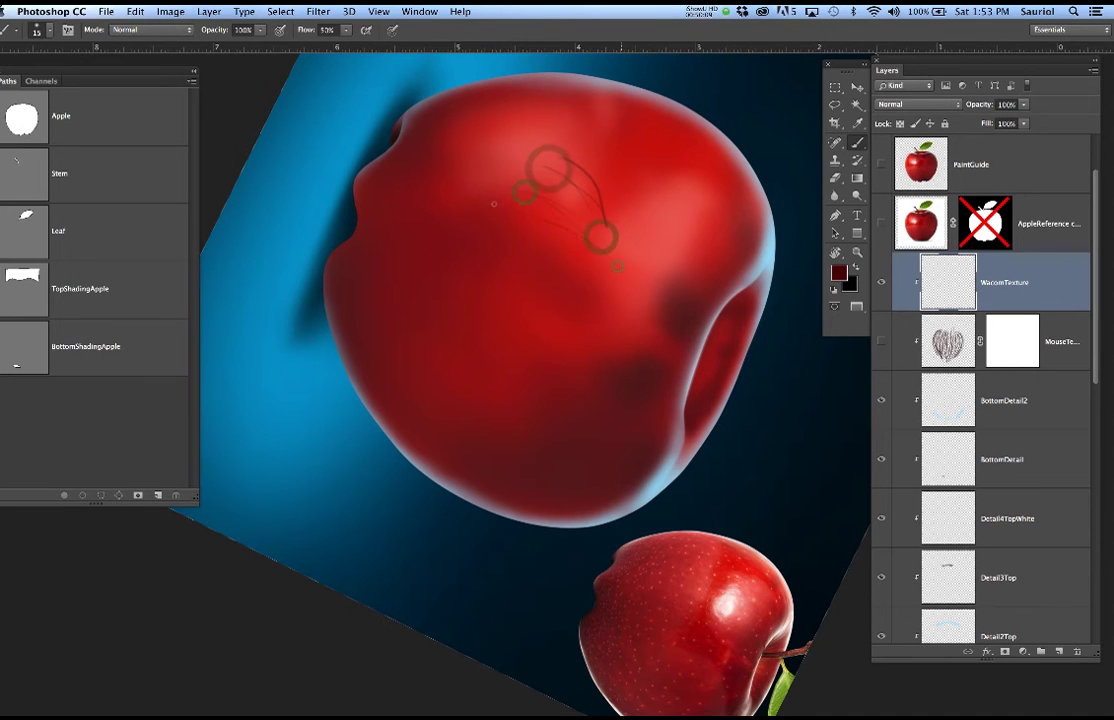
{"action": "left_click_drag", "start_coordinate": [521, 201], "coordinate": [639, 254]}
{"action": "left_click_drag", "start_coordinate": [545, 181], "coordinate": [695, 274]}
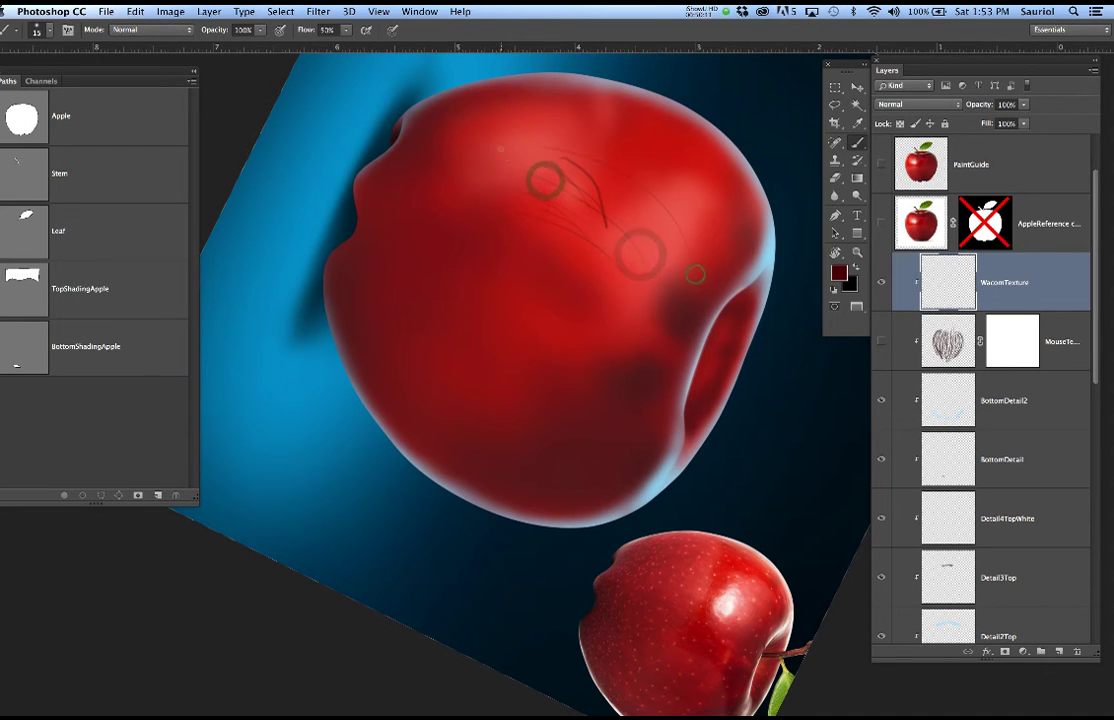
{"action": "mouse_move", "coordinate": [519, 143]}
{"action": "left_mouse_down"}
{"action": "mouse_move", "coordinate": [556, 136]}
{"action": "mouse_move", "coordinate": [636, 162]}
{"action": "left_mouse_up"}
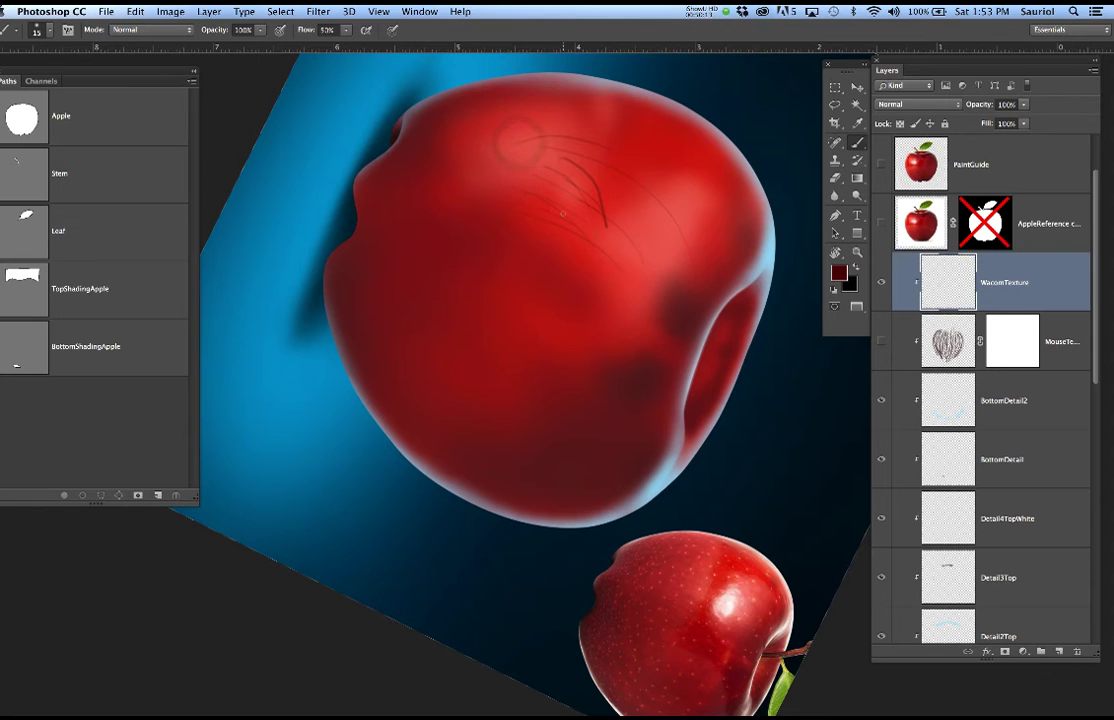
{"action": "key", "text": "super+z"}
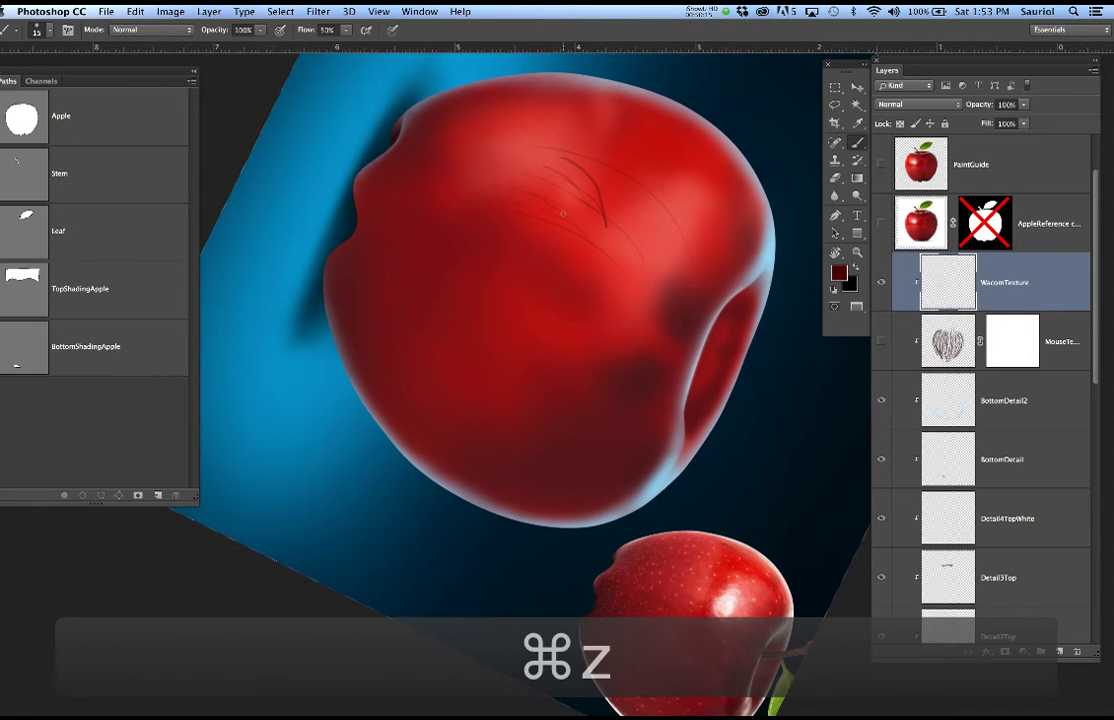
{"action": "key", "text": "alt+super+z"}
{"action": "key", "text": "alt+super+z"}
{"action": "key", "text": "alt+super+z"}
{"action": "key", "text": "alt+super+z"}
{"action": "key", "text": "alt+super+z"}
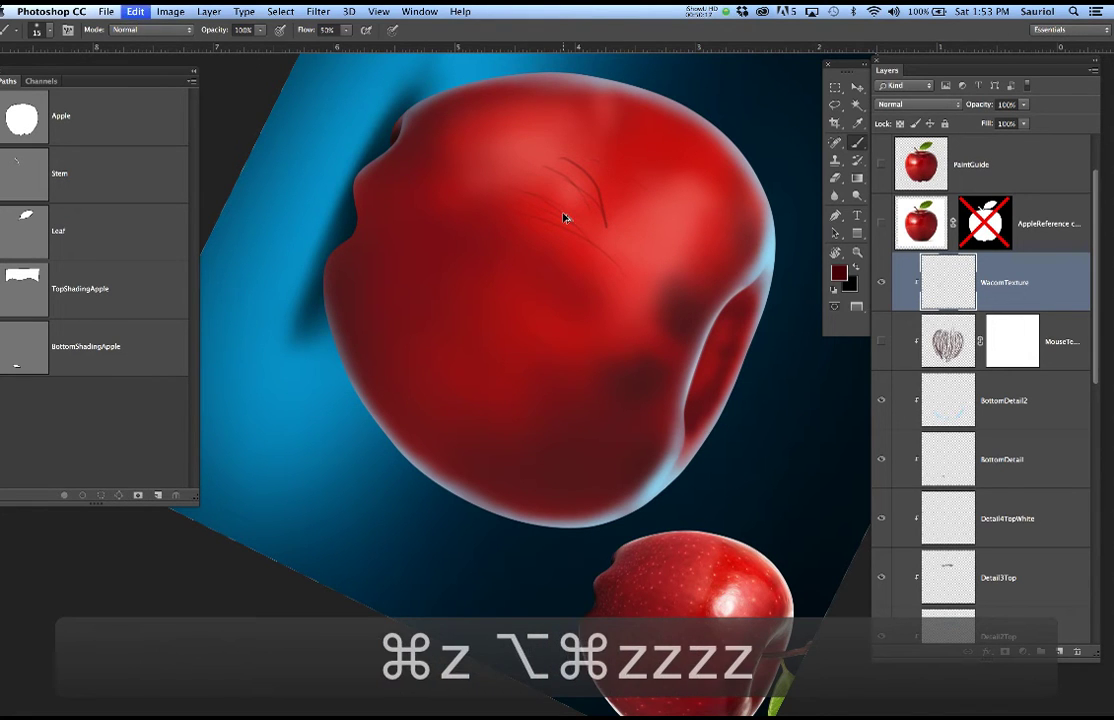
{"action": "key", "text": "alt+super+z"}
{"action": "key", "text": "alt+super+z"}
{"action": "key", "text": "alt+super+z"}
{"action": "key", "text": "alt+super+z"}
{"action": "key", "text": "alt+super+z"}
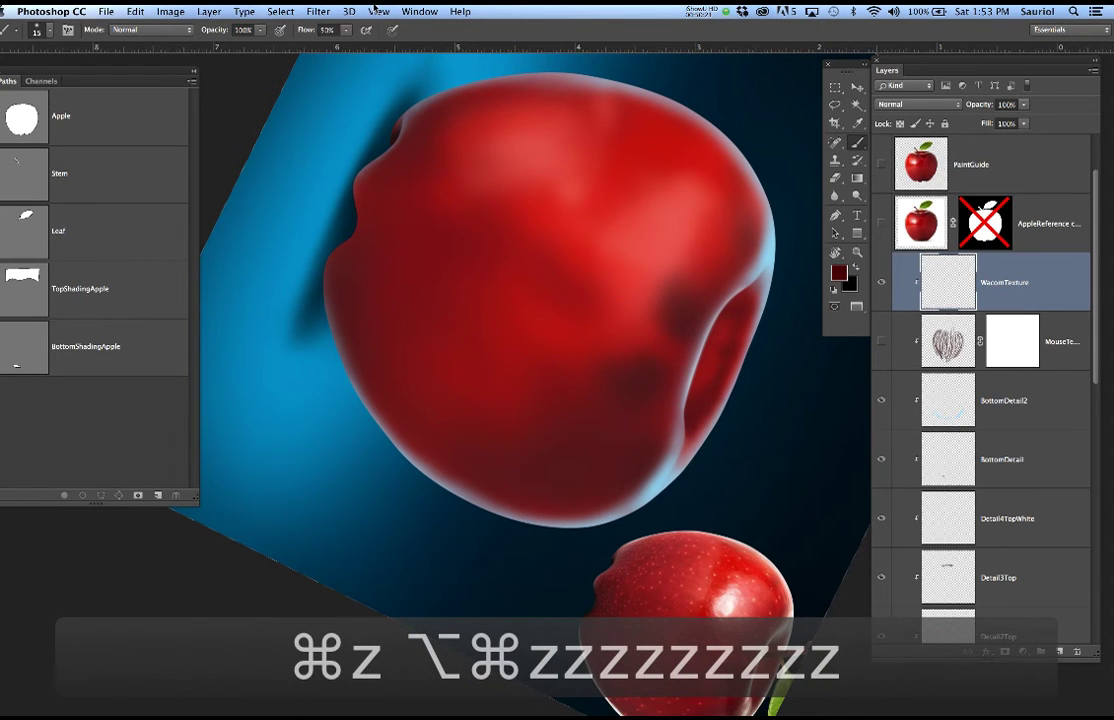
Paint many overlapping dark red streaks between base and stem dip over the lit half and front with a 35 px brush.
{"action": "key", "text": "bracketright"}
{"action": "key", "text": "bracketright"}
{"action": "key", "text": "bracketright"}
{"action": "key", "text": "bracketright"}
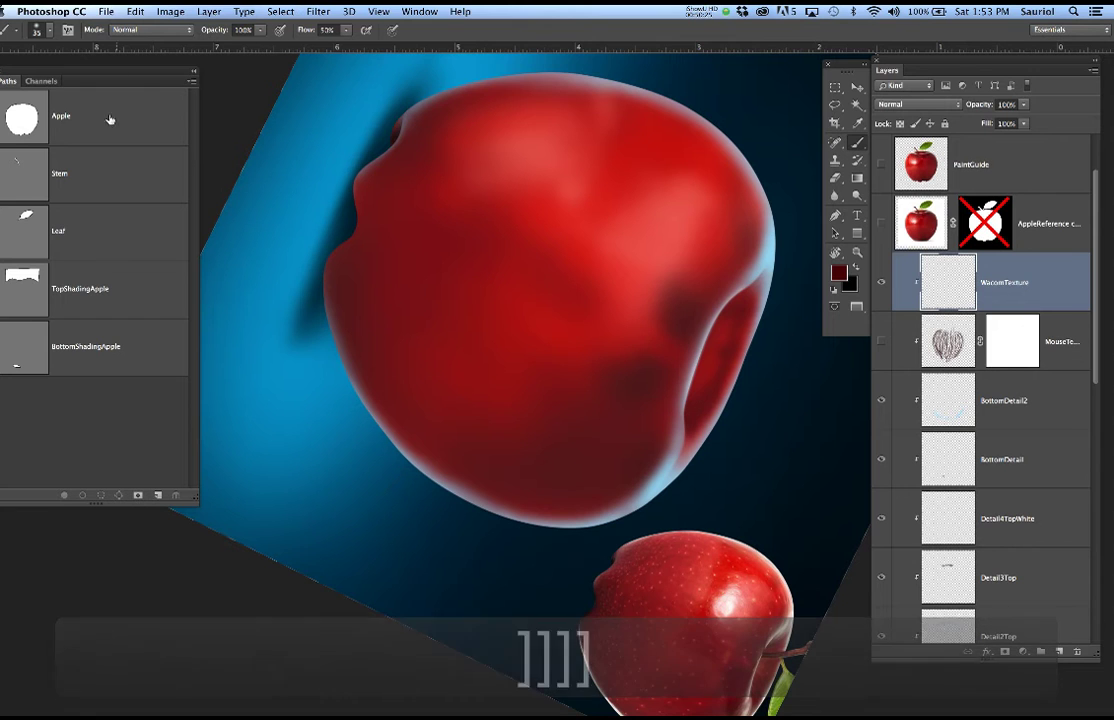
{"action": "mouse_move", "coordinate": [443, 110]}
{"action": "left_mouse_down"}
{"action": "mouse_move", "coordinate": [686, 162]}
{"action": "mouse_move", "coordinate": [723, 205]}
{"action": "left_mouse_up"}
{"action": "left_click_drag", "start_coordinate": [496, 141], "coordinate": [738, 246]}
{"action": "left_click_drag", "start_coordinate": [418, 149], "coordinate": [665, 208]}
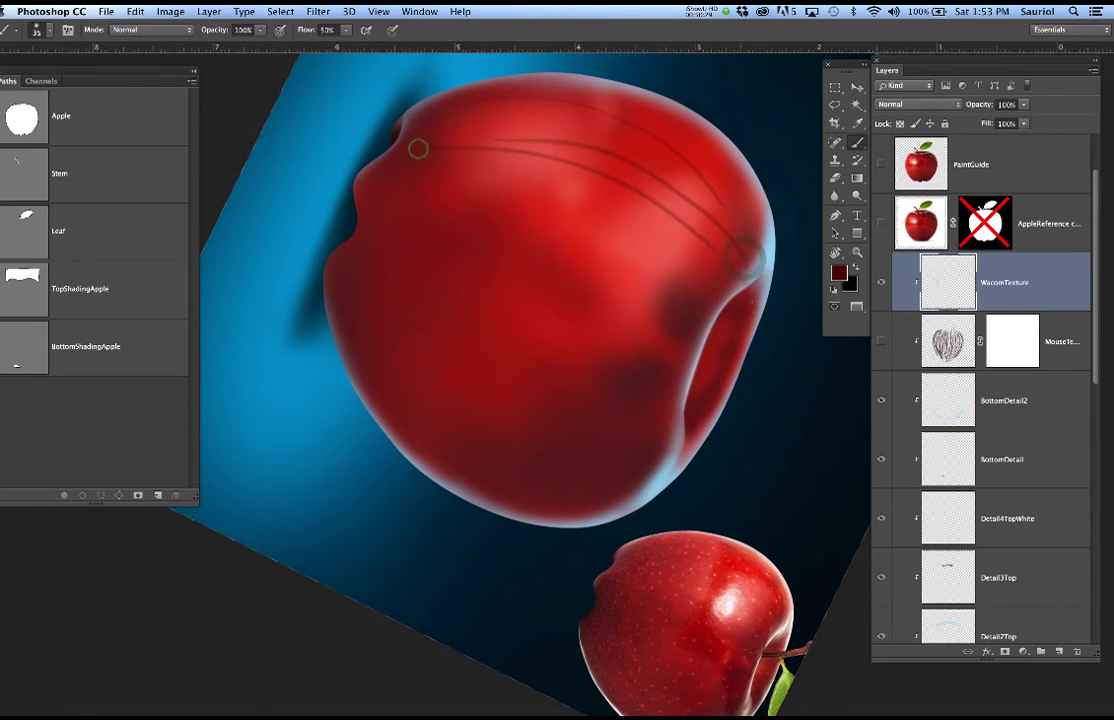
{"action": "mouse_move", "coordinate": [418, 149]}
{"action": "left_mouse_down"}
{"action": "mouse_move", "coordinate": [511, 143]}
{"action": "mouse_move", "coordinate": [688, 195]}
{"action": "mouse_move", "coordinate": [778, 290]}
{"action": "mouse_move", "coordinate": [660, 154]}
{"action": "mouse_move", "coordinate": [517, 120]}
{"action": "mouse_move", "coordinate": [374, 173]}
{"action": "mouse_move", "coordinate": [470, 109]}
{"action": "mouse_move", "coordinate": [716, 187]}
{"action": "mouse_move", "coordinate": [771, 267]}
{"action": "left_mouse_up"}
{"action": "left_click_drag", "start_coordinate": [405, 120], "coordinate": [488, 83]}
{"action": "mouse_move", "coordinate": [410, 85]}
{"action": "left_mouse_down"}
{"action": "mouse_move", "coordinate": [670, 225]}
{"action": "mouse_move", "coordinate": [765, 258]}
{"action": "left_mouse_up"}
{"action": "left_click_drag", "start_coordinate": [430, 105], "coordinate": [675, 225]}
{"action": "left_click_drag", "start_coordinate": [400, 120], "coordinate": [612, 205]}
{"action": "left_click_drag", "start_coordinate": [492, 176], "coordinate": [690, 258]}
{"action": "mouse_move", "coordinate": [403, 166]}
{"action": "left_mouse_down"}
{"action": "mouse_move", "coordinate": [587, 232]}
{"action": "mouse_move", "coordinate": [704, 293]}
{"action": "left_mouse_up"}
{"action": "mouse_move", "coordinate": [380, 197]}
{"action": "left_mouse_down"}
{"action": "mouse_move", "coordinate": [613, 255]}
{"action": "mouse_move", "coordinate": [681, 291]}
{"action": "left_mouse_up"}
{"action": "left_click_drag", "start_coordinate": [594, 273], "coordinate": [665, 298]}
{"action": "left_click_drag", "start_coordinate": [448, 236], "coordinate": [597, 284]}
{"action": "left_click_drag", "start_coordinate": [600, 210], "coordinate": [701, 288]}
{"action": "mouse_move", "coordinate": [426, 160]}
{"action": "left_mouse_down"}
{"action": "mouse_move", "coordinate": [658, 244]}
{"action": "mouse_move", "coordinate": [609, 210]}
{"action": "left_mouse_up"}
{"action": "mouse_move", "coordinate": [385, 112]}
{"action": "left_mouse_down"}
{"action": "mouse_move", "coordinate": [636, 205]}
{"action": "mouse_move", "coordinate": [642, 178]}
{"action": "left_mouse_up"}
{"action": "left_click_drag", "start_coordinate": [423, 105], "coordinate": [677, 200]}
{"action": "left_click_drag", "start_coordinate": [409, 140], "coordinate": [770, 220]}
{"action": "mouse_move", "coordinate": [380, 125]}
{"action": "left_mouse_down"}
{"action": "mouse_move", "coordinate": [776, 219]}
{"action": "mouse_move", "coordinate": [765, 250]}
{"action": "left_mouse_up"}
{"action": "mouse_move", "coordinate": [385, 170]}
{"action": "left_mouse_down"}
{"action": "mouse_move", "coordinate": [680, 255]}
{"action": "mouse_move", "coordinate": [670, 310]}
{"action": "left_mouse_up"}
{"action": "left_click_drag", "start_coordinate": [400, 200], "coordinate": [673, 316]}
{"action": "mouse_move", "coordinate": [352, 243]}
{"action": "left_mouse_down"}
{"action": "mouse_move", "coordinate": [690, 322]}
{"action": "mouse_move", "coordinate": [676, 326]}
{"action": "left_mouse_up"}
{"action": "mouse_move", "coordinate": [349, 195]}
{"action": "left_mouse_down"}
{"action": "mouse_move", "coordinate": [679, 330]}
{"action": "mouse_move", "coordinate": [664, 316]}
{"action": "left_mouse_up"}
{"action": "left_click_drag", "start_coordinate": [350, 220], "coordinate": [590, 302]}
{"action": "mouse_move", "coordinate": [355, 245]}
{"action": "left_mouse_down"}
{"action": "mouse_move", "coordinate": [671, 351]}
{"action": "mouse_move", "coordinate": [696, 391]}
{"action": "left_mouse_up"}
{"action": "left_click_drag", "start_coordinate": [390, 296], "coordinate": [557, 359]}
{"action": "mouse_move", "coordinate": [458, 200]}
{"action": "left_mouse_down"}
{"action": "mouse_move", "coordinate": [600, 190]}
{"action": "mouse_move", "coordinate": [726, 239]}
{"action": "left_mouse_up"}
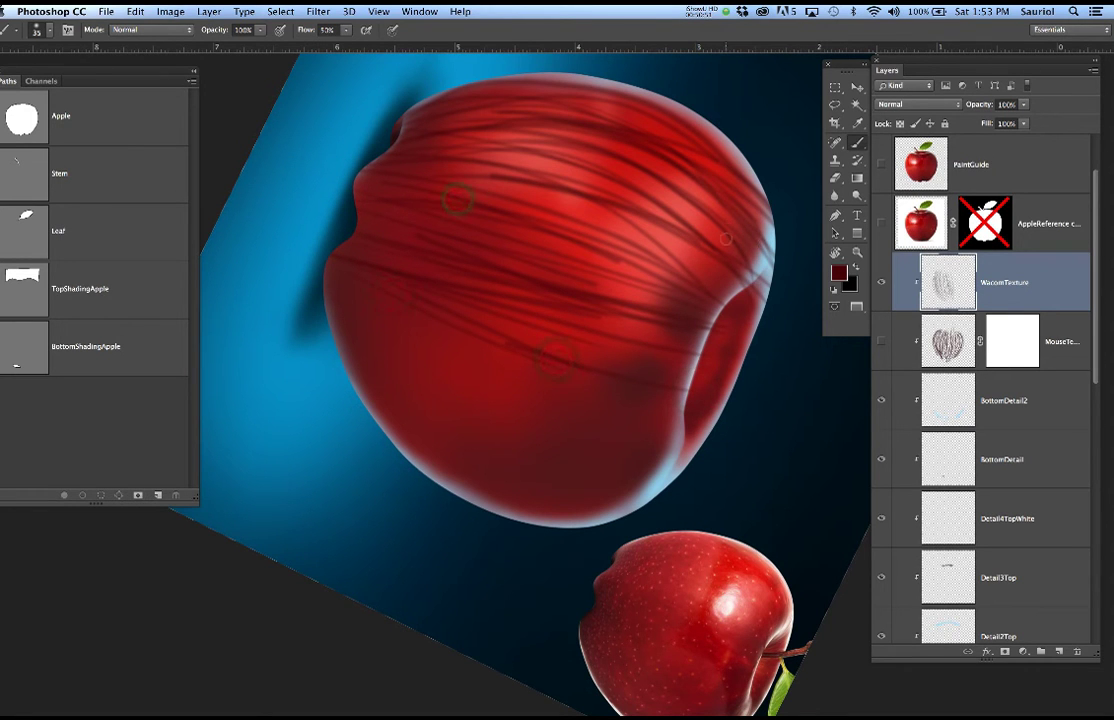
{"action": "mouse_move", "coordinate": [418, 132]}
{"action": "left_mouse_down"}
{"action": "mouse_move", "coordinate": [606, 192]}
{"action": "mouse_move", "coordinate": [655, 250]}
{"action": "left_mouse_up"}
{"action": "mouse_move", "coordinate": [308, 174]}
{"action": "left_mouse_down"}
{"action": "mouse_move", "coordinate": [766, 331]}
{"action": "mouse_move", "coordinate": [627, 226]}
{"action": "left_mouse_up"}
{"action": "left_click_drag", "start_coordinate": [756, 310], "coordinate": [645, 208]}
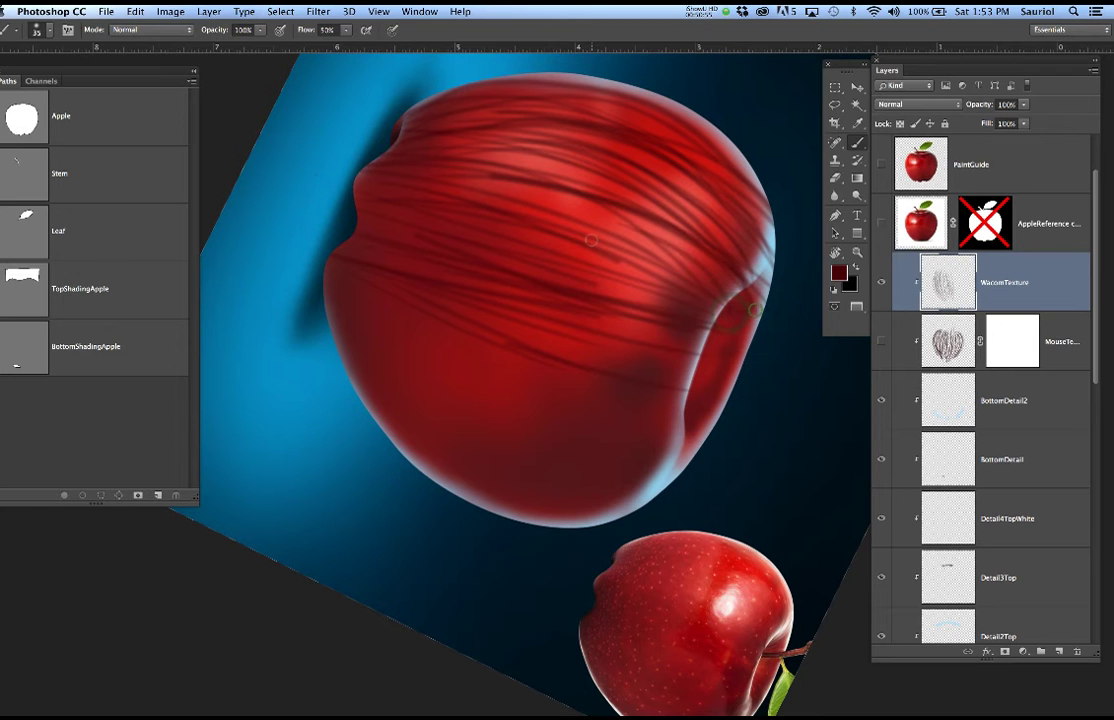
{"action": "left_click_drag", "start_coordinate": [728, 273], "coordinate": [585, 168]}
{"action": "left_click_drag", "start_coordinate": [677, 290], "coordinate": [470, 200]}
{"action": "left_click_drag", "start_coordinate": [651, 137], "coordinate": [405, 122]}
{"action": "left_click_drag", "start_coordinate": [729, 213], "coordinate": [420, 114]}
{"action": "left_click_drag", "start_coordinate": [744, 290], "coordinate": [398, 141]}
{"action": "left_click_drag", "start_coordinate": [664, 250], "coordinate": [456, 181]}
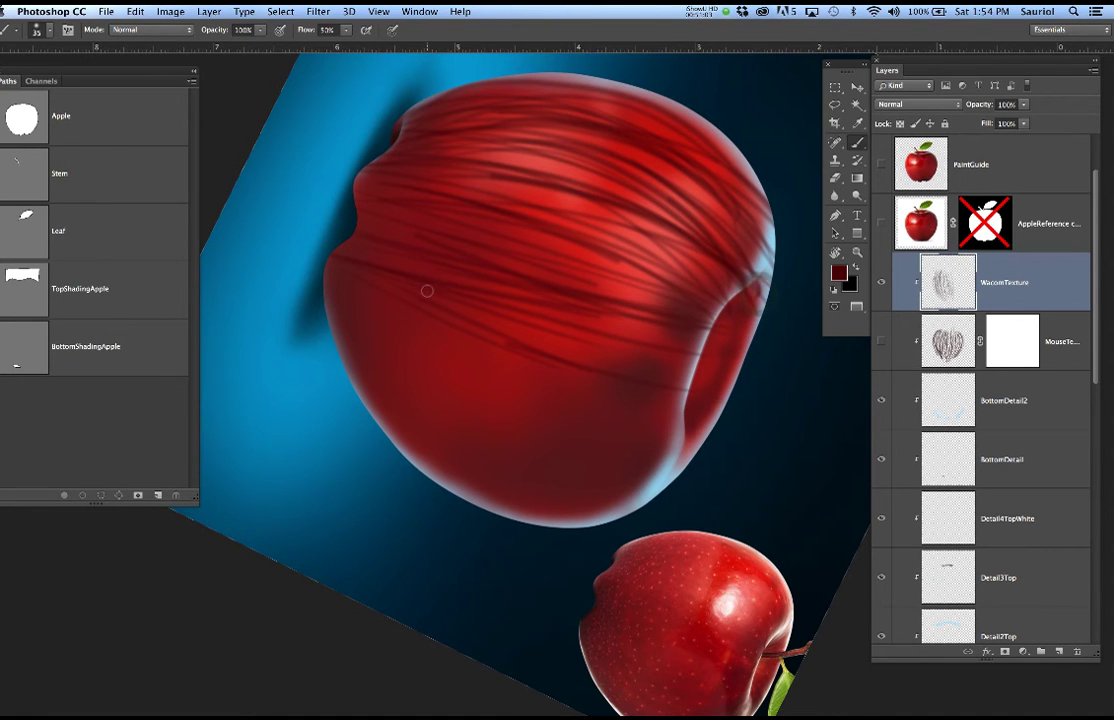
Cover the apple's shaded half with long curved dark red streaks running from the stem dip to the base.
{"action": "key", "text": "r"}
{"action": "left_click_drag", "start_coordinate": [450, 284], "coordinate": [545, 460]}
{"action": "key", "text": "b"}
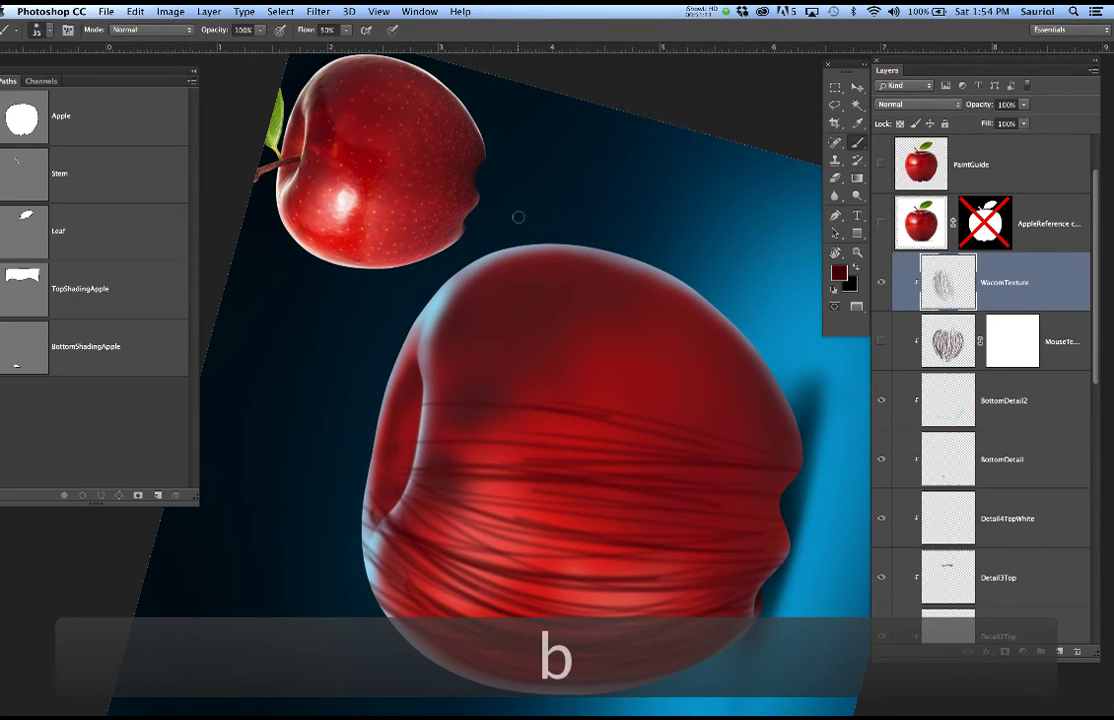
{"action": "mouse_move", "coordinate": [518, 264]}
{"action": "left_mouse_down"}
{"action": "mouse_move", "coordinate": [644, 284]}
{"action": "mouse_move", "coordinate": [760, 380]}
{"action": "mouse_move", "coordinate": [778, 445]}
{"action": "left_mouse_up"}
{"action": "mouse_move", "coordinate": [490, 298]}
{"action": "left_mouse_down"}
{"action": "mouse_move", "coordinate": [614, 316]}
{"action": "mouse_move", "coordinate": [796, 446]}
{"action": "mouse_move", "coordinate": [728, 400]}
{"action": "left_mouse_up"}
{"action": "mouse_move", "coordinate": [490, 333]}
{"action": "left_mouse_down"}
{"action": "mouse_move", "coordinate": [781, 457]}
{"action": "mouse_move", "coordinate": [691, 428]}
{"action": "left_mouse_up"}
{"action": "left_click_drag", "start_coordinate": [502, 380], "coordinate": [754, 457]}
{"action": "mouse_move", "coordinate": [460, 403]}
{"action": "left_mouse_down"}
{"action": "mouse_move", "coordinate": [605, 410]}
{"action": "mouse_move", "coordinate": [791, 472]}
{"action": "left_mouse_up"}
{"action": "mouse_move", "coordinate": [482, 331]}
{"action": "left_mouse_down"}
{"action": "mouse_move", "coordinate": [562, 331]}
{"action": "mouse_move", "coordinate": [762, 411]}
{"action": "left_mouse_up"}
{"action": "left_click_drag", "start_coordinate": [423, 288], "coordinate": [756, 401]}
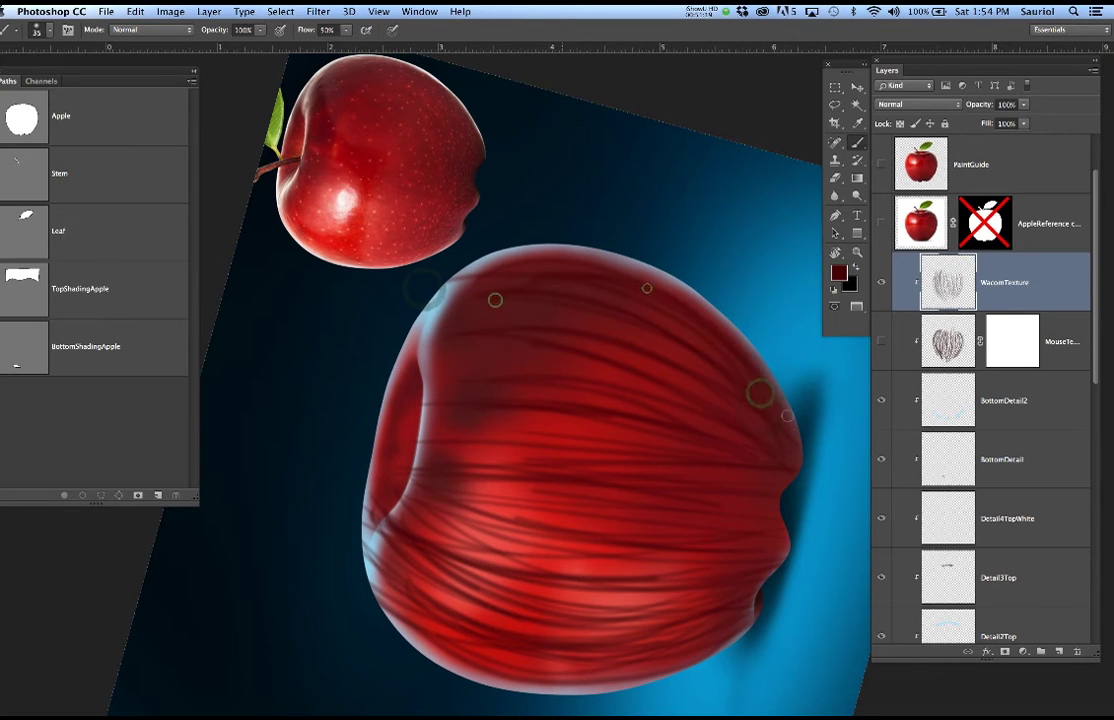
{"action": "right_click", "coordinate": [647, 288]}
{"action": "left_click", "coordinate": [564, 271]}
{"action": "mouse_move", "coordinate": [552, 266]}
{"action": "left_mouse_down"}
{"action": "mouse_move", "coordinate": [791, 402]}
{"action": "mouse_move", "coordinate": [782, 383]}
{"action": "left_mouse_up"}
{"action": "mouse_move", "coordinate": [552, 306]}
{"action": "left_mouse_down"}
{"action": "mouse_move", "coordinate": [726, 373]}
{"action": "mouse_move", "coordinate": [781, 408]}
{"action": "left_mouse_up"}
{"action": "mouse_move", "coordinate": [485, 341]}
{"action": "left_mouse_down"}
{"action": "mouse_move", "coordinate": [605, 344]}
{"action": "mouse_move", "coordinate": [771, 443]}
{"action": "left_mouse_up"}
{"action": "left_click_drag", "start_coordinate": [548, 362], "coordinate": [769, 446]}
{"action": "left_click_drag", "start_coordinate": [448, 405], "coordinate": [746, 457]}
{"action": "left_click_drag", "start_coordinate": [485, 407], "coordinate": [706, 451]}
{"action": "mouse_move", "coordinate": [684, 319]}
{"action": "left_mouse_down"}
{"action": "mouse_move", "coordinate": [472, 296]}
{"action": "mouse_move", "coordinate": [726, 360]}
{"action": "left_mouse_up"}
Add short dark red streaks around the rim of the stem dip, and extend a few down the apple's front.
{"action": "left_click_drag", "start_coordinate": [461, 359], "coordinate": [530, 302]}
{"action": "left_click_drag", "start_coordinate": [448, 381], "coordinate": [542, 366]}
{"action": "mouse_move", "coordinate": [443, 381]}
{"action": "left_mouse_down"}
{"action": "mouse_move", "coordinate": [490, 335]}
{"action": "mouse_move", "coordinate": [526, 326]}
{"action": "left_mouse_up"}
{"action": "mouse_move", "coordinate": [527, 372]}
{"action": "left_mouse_down"}
{"action": "mouse_move", "coordinate": [525, 326]}
{"action": "mouse_move", "coordinate": [448, 291]}
{"action": "mouse_move", "coordinate": [445, 350]}
{"action": "left_mouse_up"}
{"action": "left_click", "coordinate": [368, 537]}
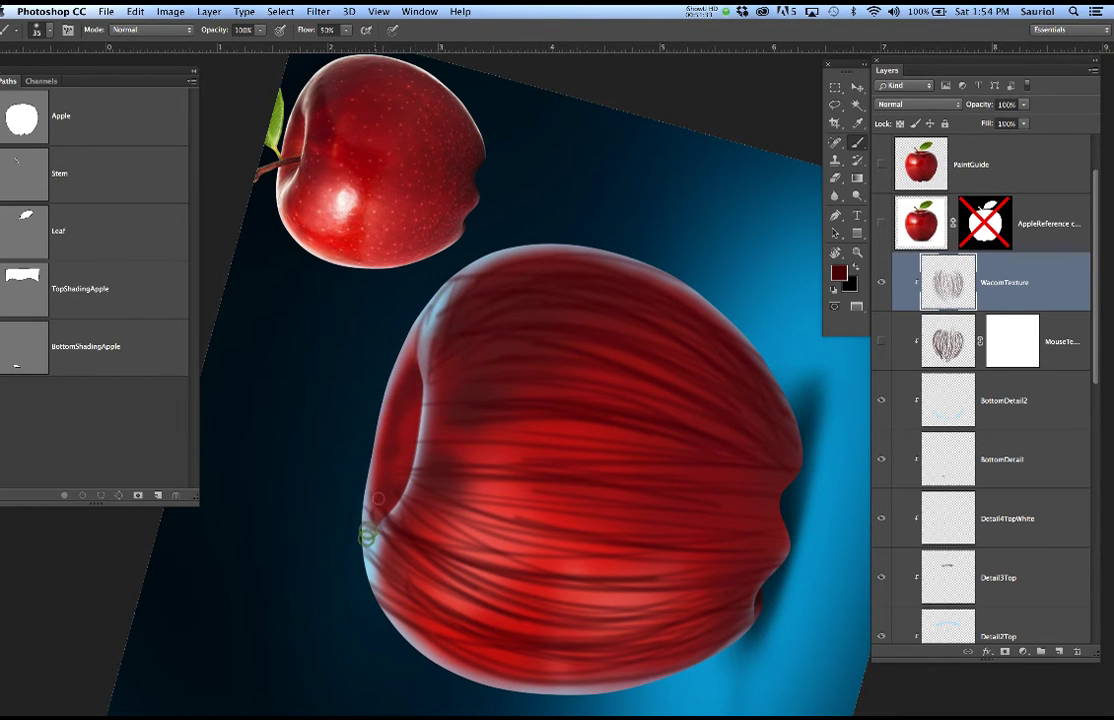
{"action": "mouse_move", "coordinate": [384, 520]}
{"action": "left_mouse_down"}
{"action": "mouse_move", "coordinate": [417, 544]}
{"action": "mouse_move", "coordinate": [400, 575]}
{"action": "mouse_move", "coordinate": [444, 563]}
{"action": "mouse_move", "coordinate": [395, 580]}
{"action": "mouse_move", "coordinate": [397, 563]}
{"action": "left_mouse_up"}
{"action": "left_click", "coordinate": [361, 547]}
{"action": "mouse_move", "coordinate": [362, 517]}
{"action": "left_mouse_down"}
{"action": "mouse_move", "coordinate": [477, 600]}
{"action": "mouse_move", "coordinate": [614, 610]}
{"action": "left_mouse_up"}
{"action": "left_click_drag", "start_coordinate": [430, 527], "coordinate": [757, 486]}
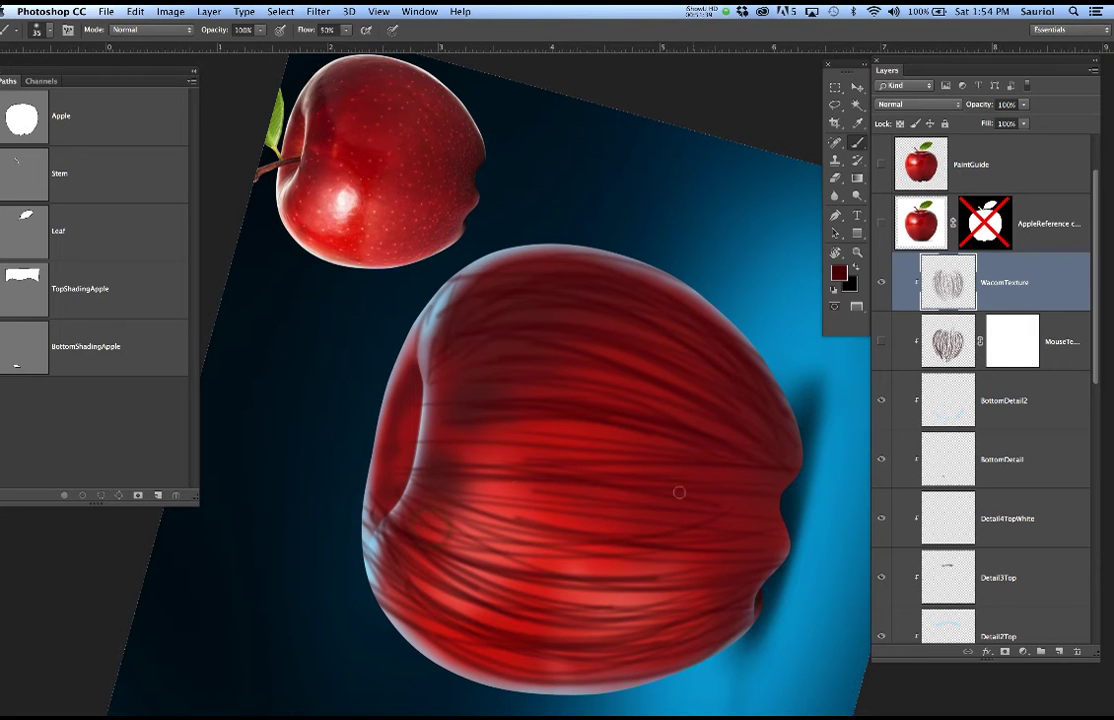
Undo the last streak, reset the canvas rotation, and add a white layer mask to the WacomTexture layer.
{"action": "key", "text": "super+z"}
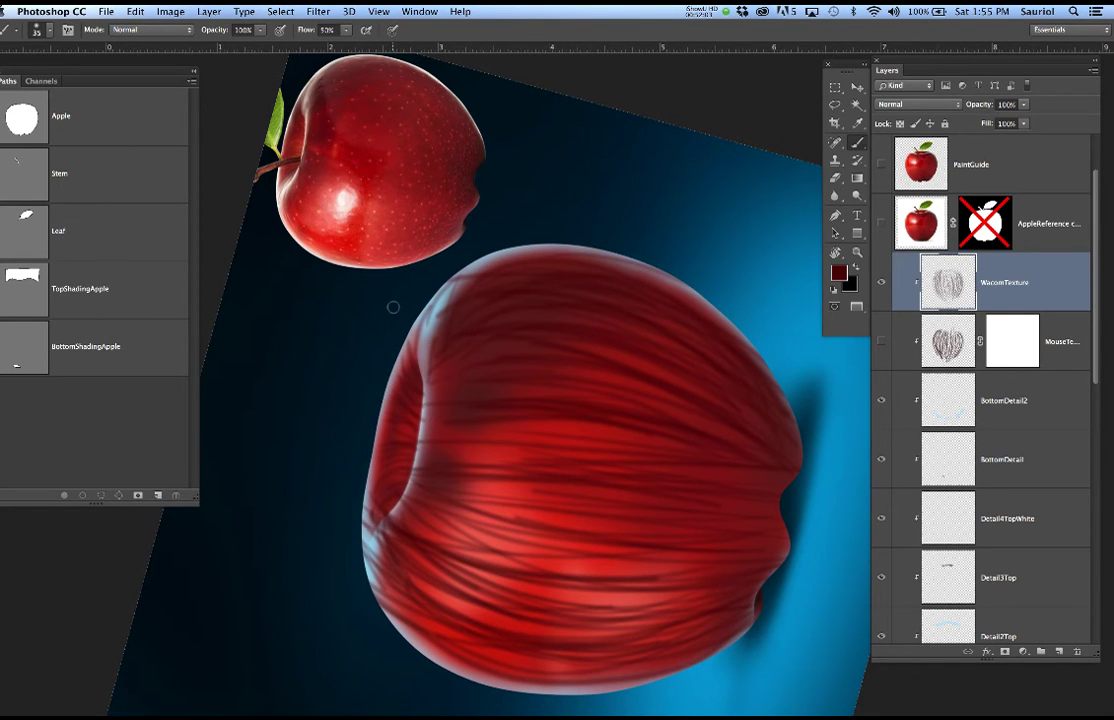
{"action": "key", "text": "r"}
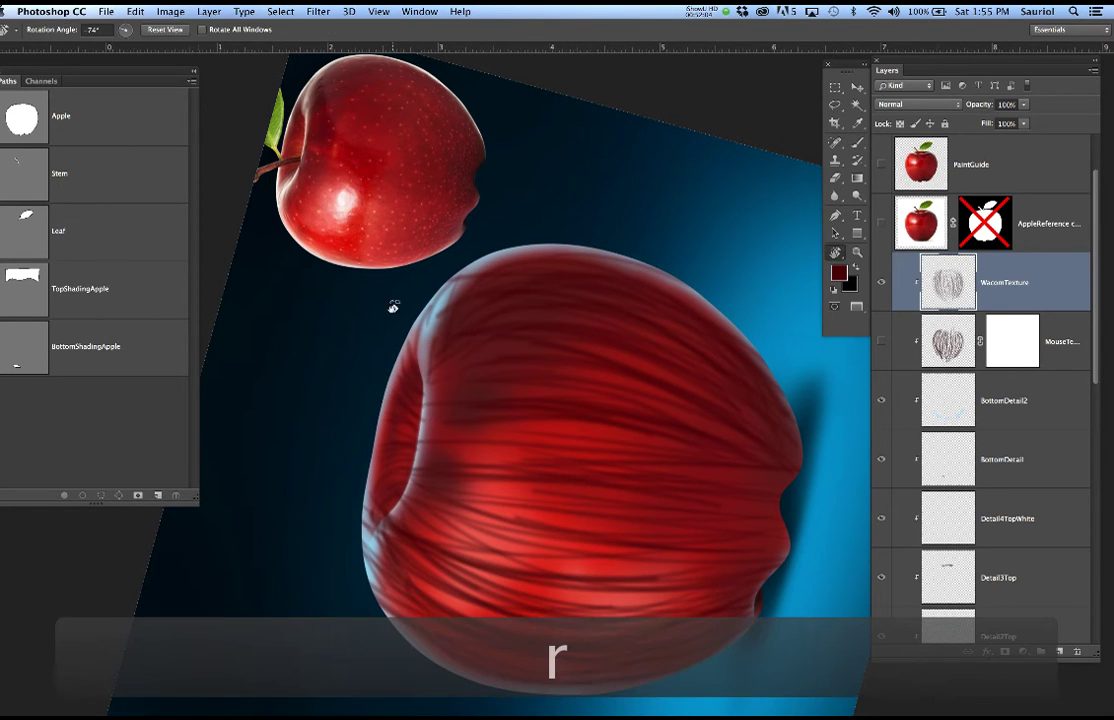
{"action": "left_click", "coordinate": [168, 30]}
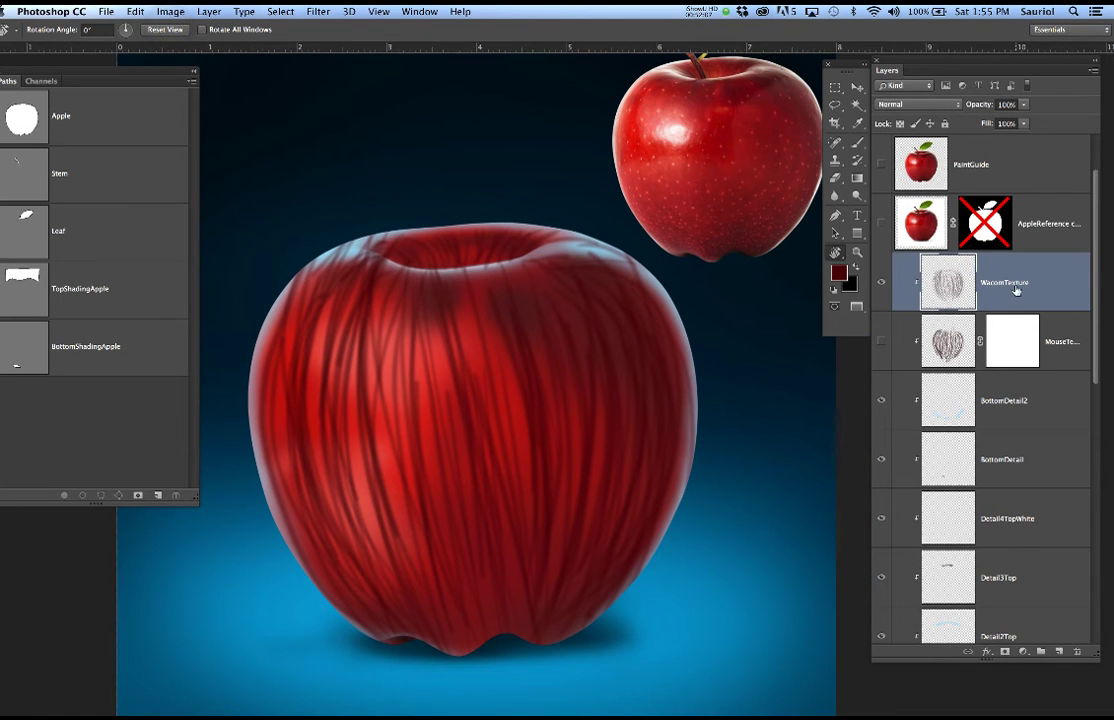
{"action": "left_click", "coordinate": [1003, 652]}
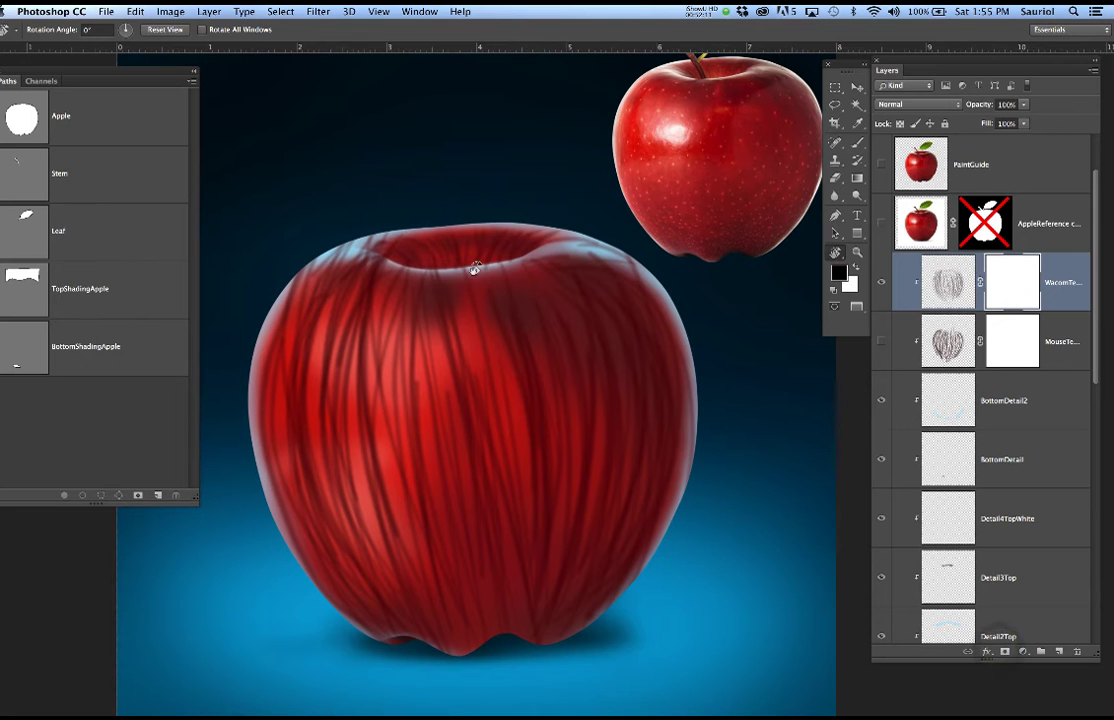
Paint black on the WacomTexture mask with a 25 px brush to hide the streaks crossing the stem dip's light rim.
{"action": "key", "text": "super+equal"}
{"action": "key", "text": "super+equal"}
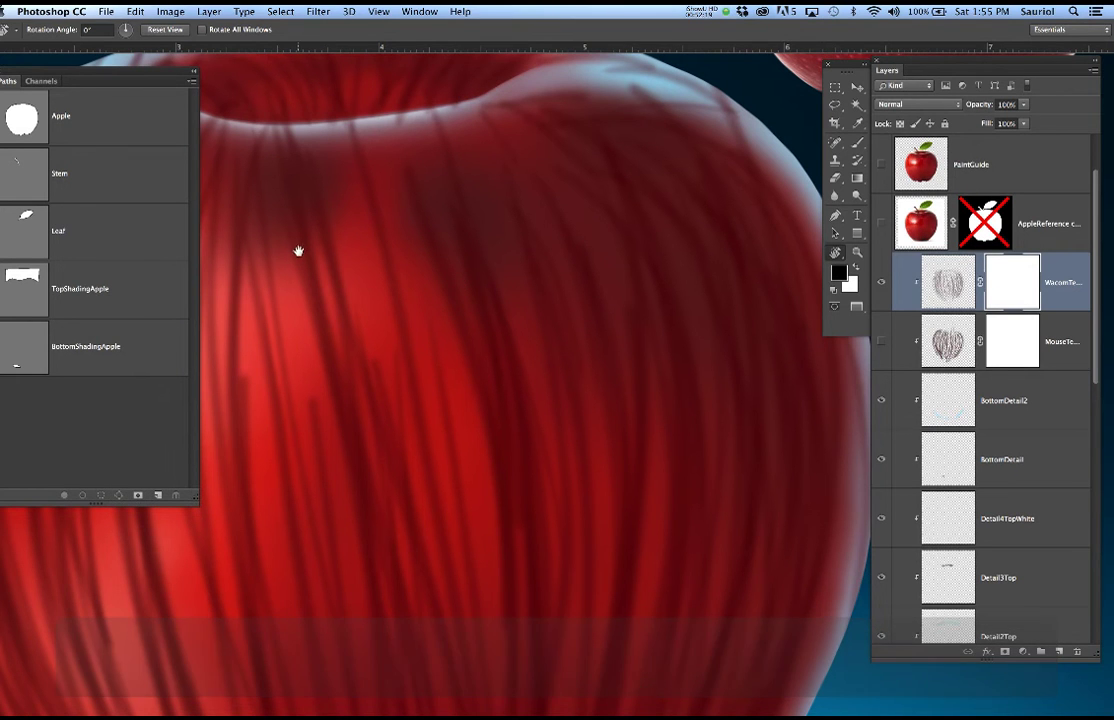
{"action": "left_click_drag", "start_coordinate": [390, 303], "coordinate": [550, 515]}
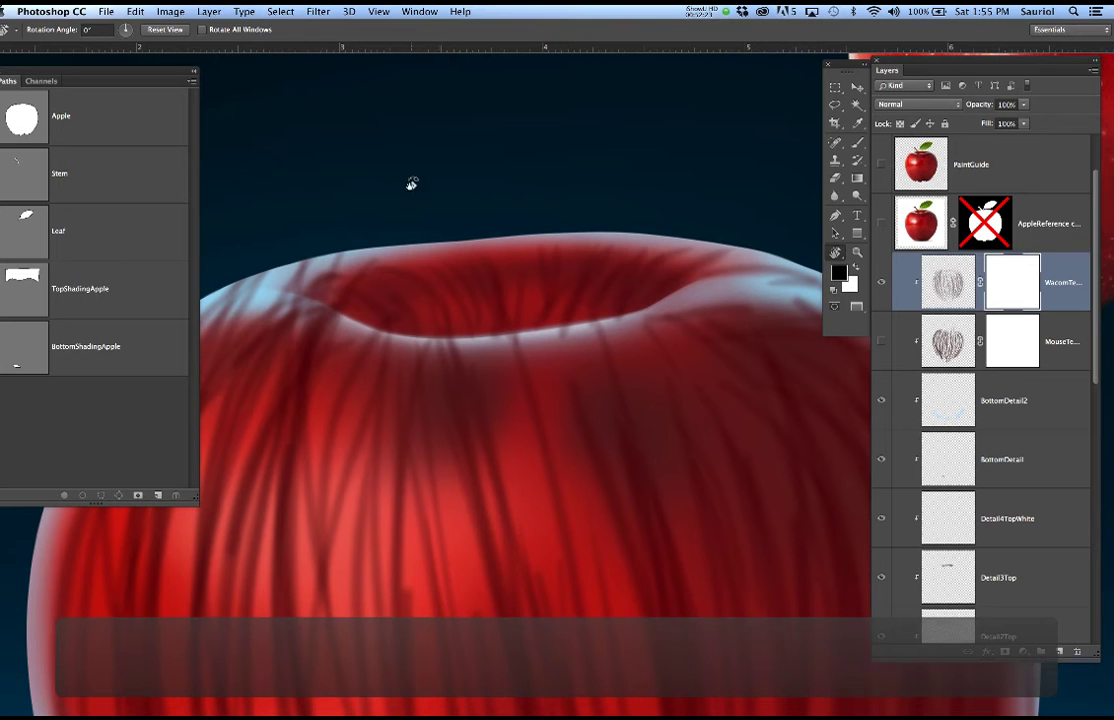
{"action": "key", "text": "b"}
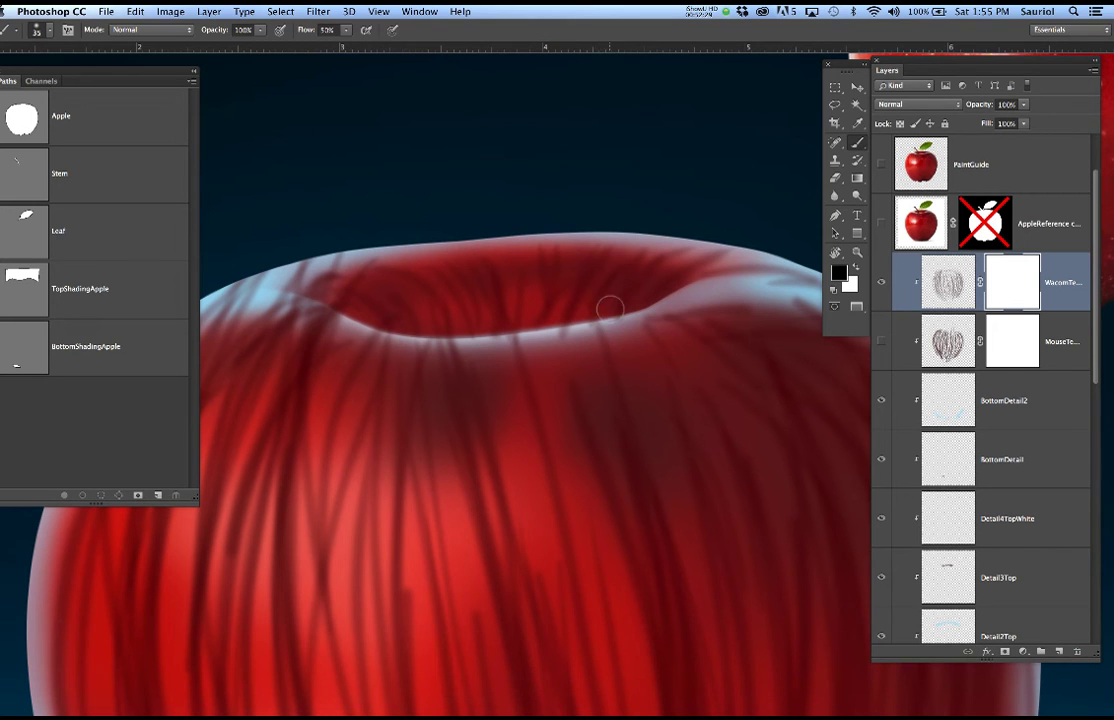
{"action": "key", "text": "bracketleft"}
{"action": "key", "text": "bracketleft"}
{"action": "key", "text": "bracketright"}
{"action": "key", "text": "bracketright"}
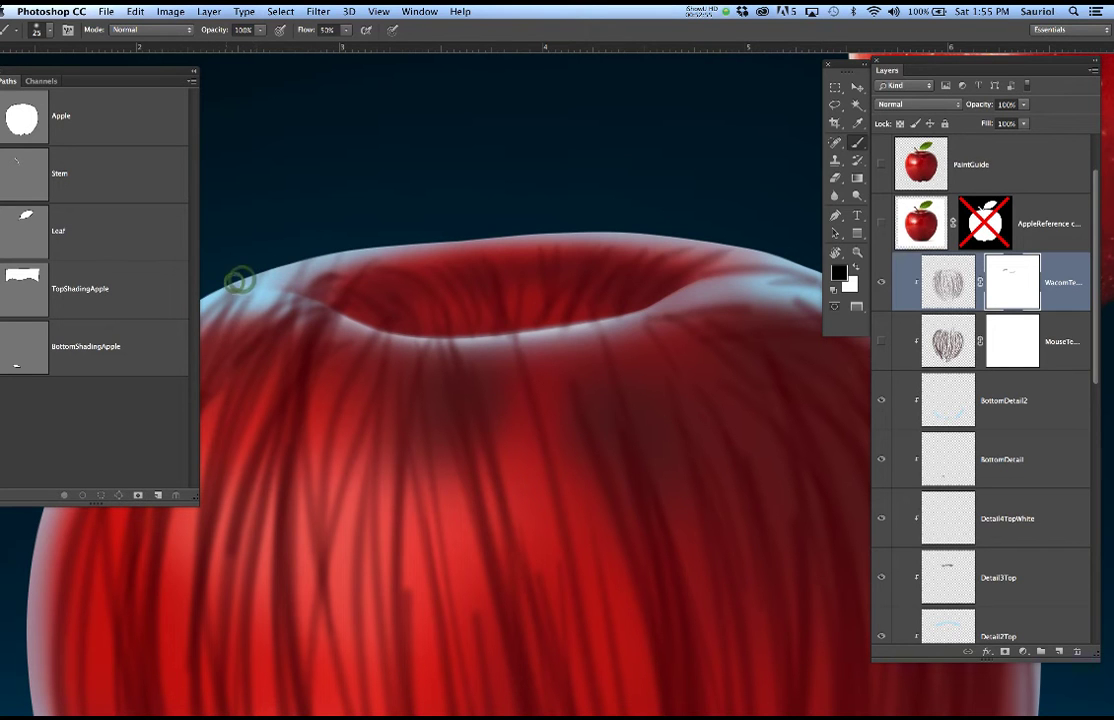
{"action": "left_click_drag", "start_coordinate": [433, 391], "coordinate": [415, 398]}
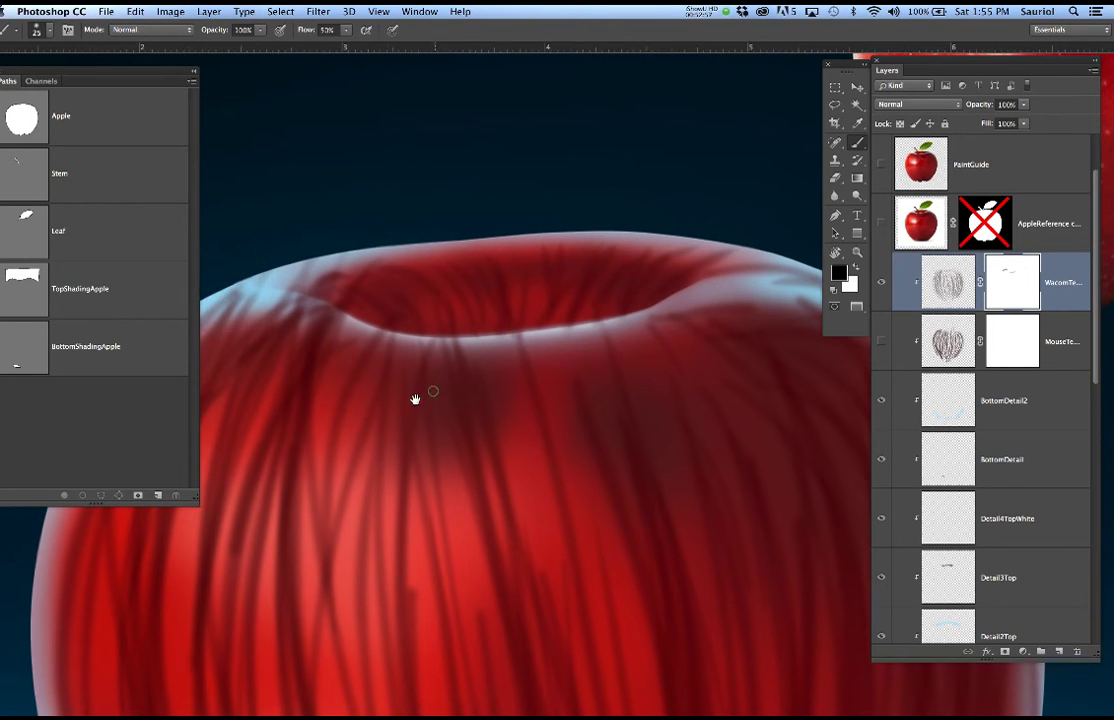
{"action": "left_click_drag", "start_coordinate": [565, 347], "coordinate": [463, 418]}
{"action": "left_click_drag", "start_coordinate": [656, 346], "coordinate": [519, 408]}
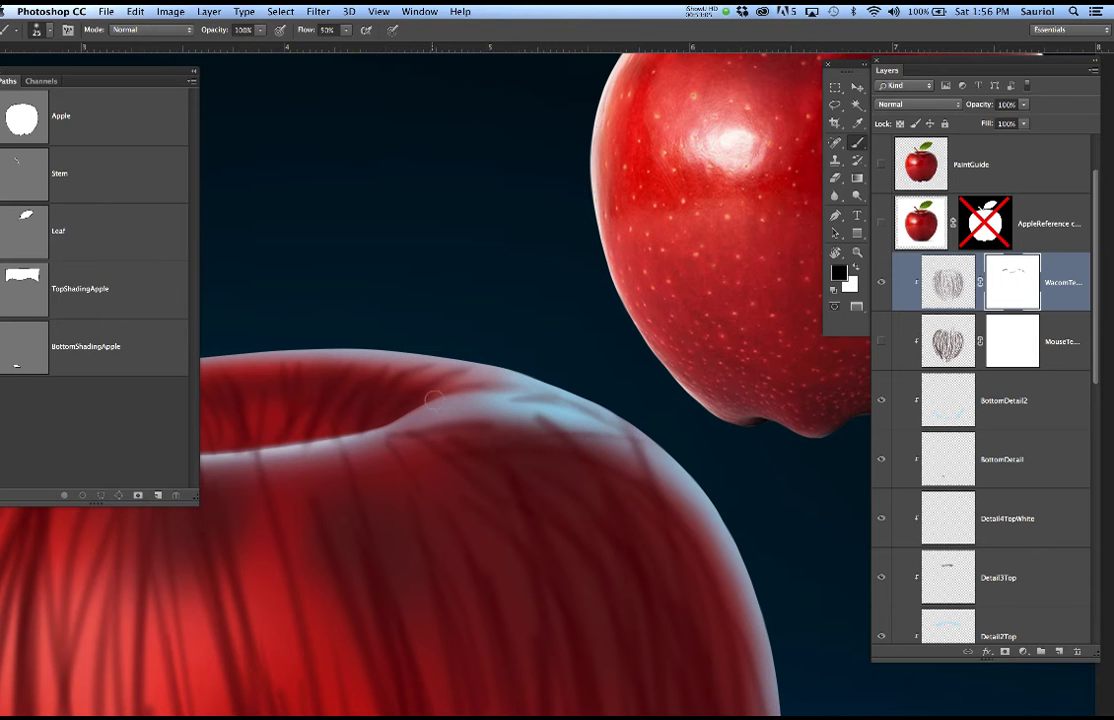
Reduce the opacity of the WacomTexture layer to 21%.
{"action": "key", "text": "super+minus"}
{"action": "key", "text": "super+minus"}
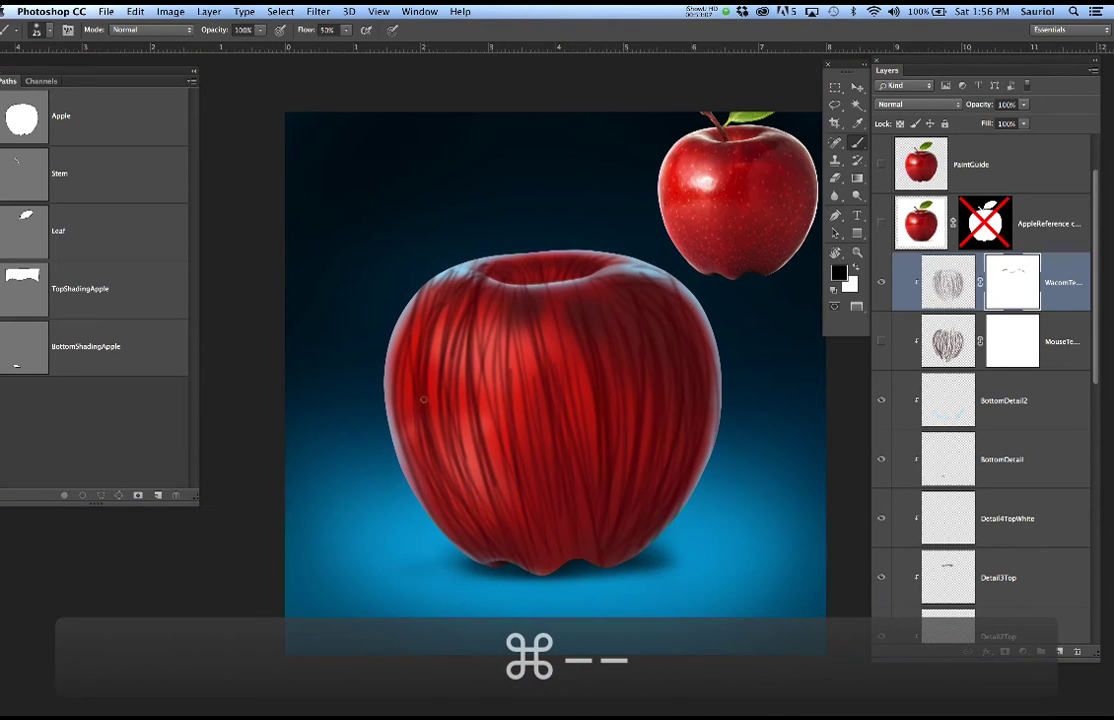
{"action": "left_click_drag", "start_coordinate": [462, 409], "coordinate": [433, 370]}
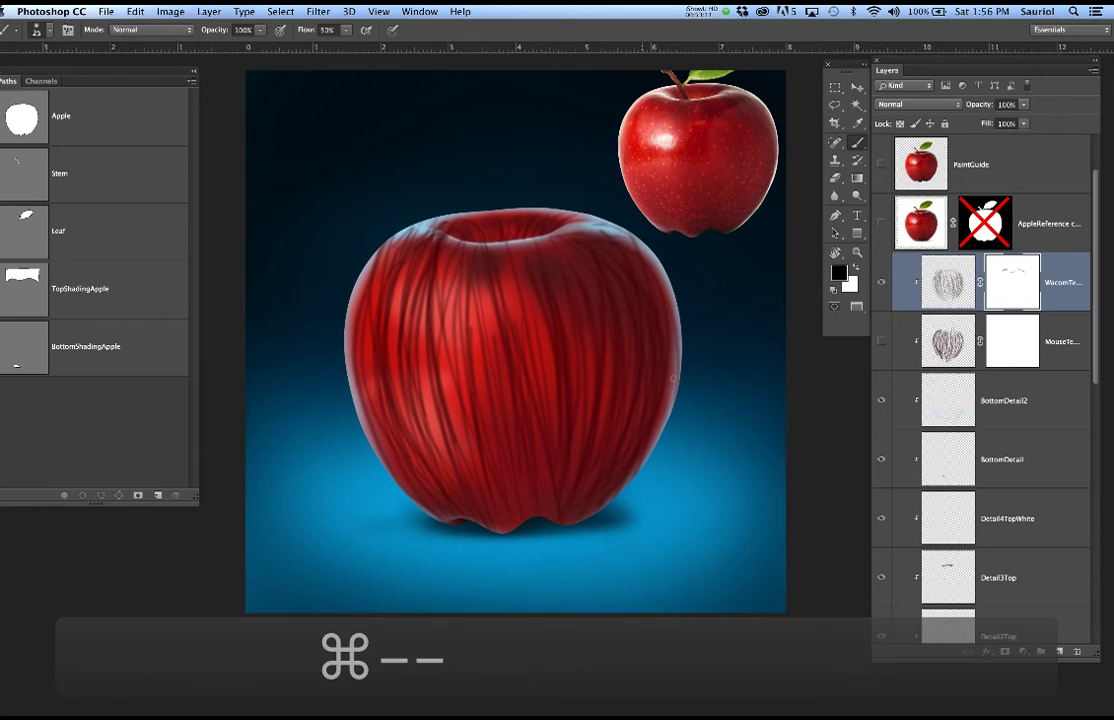
{"action": "left_click", "coordinate": [939, 282]}
{"action": "left_click", "coordinate": [1022, 105]}
{"action": "left_click_drag", "start_coordinate": [1025, 120], "coordinate": [974, 123]}
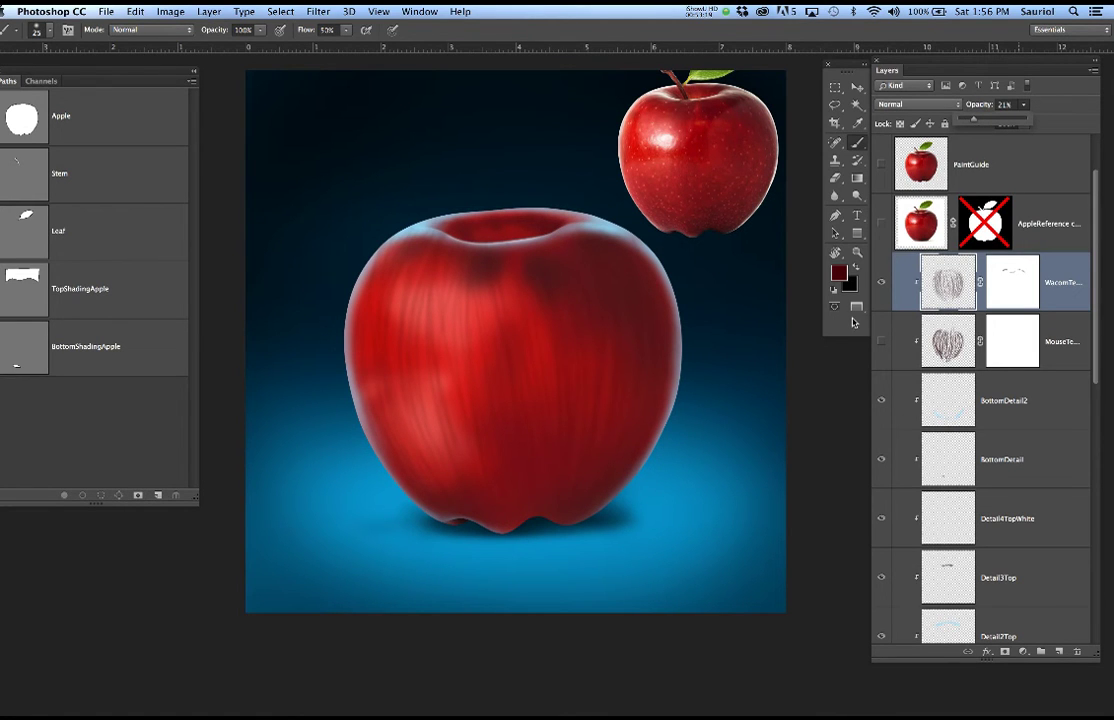
Unlink the WacomTexture mask, rotate only the streaks 8.46° clockwise and shift them slightly up-left, keeping the mask in place, and relink it.
{"action": "left_click", "coordinate": [979, 286]}
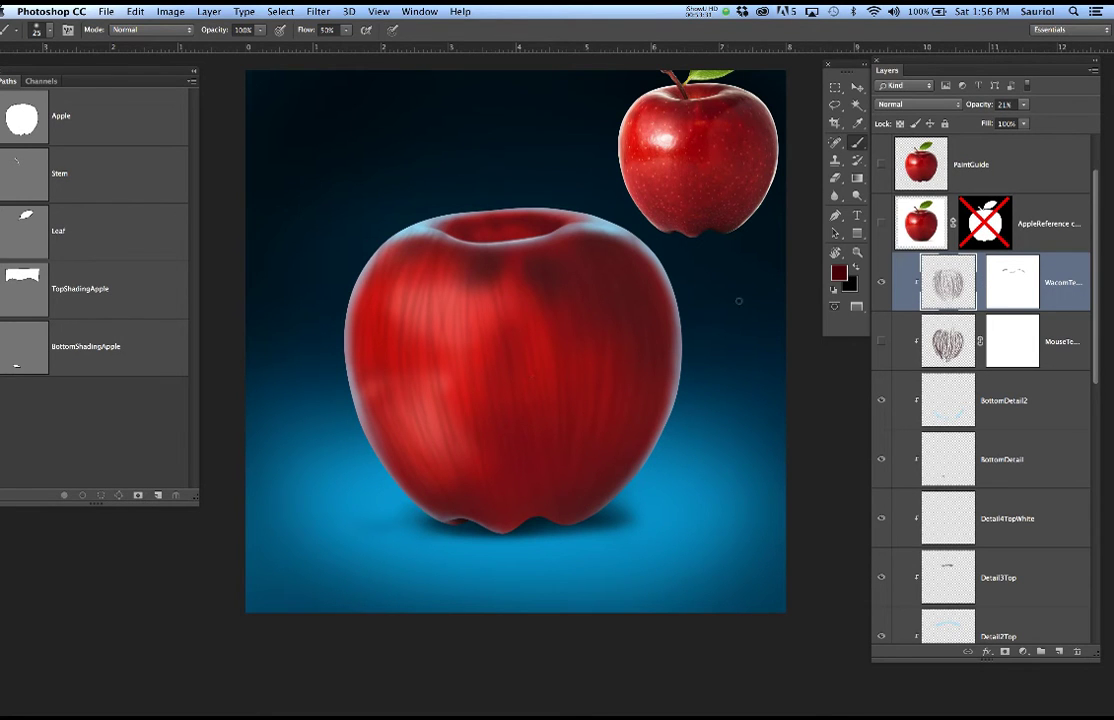
{"action": "left_click", "coordinate": [957, 292]}
{"action": "key", "text": "super+t"}
{"action": "left_click_drag", "start_coordinate": [507, 142], "coordinate": [543, 151]}
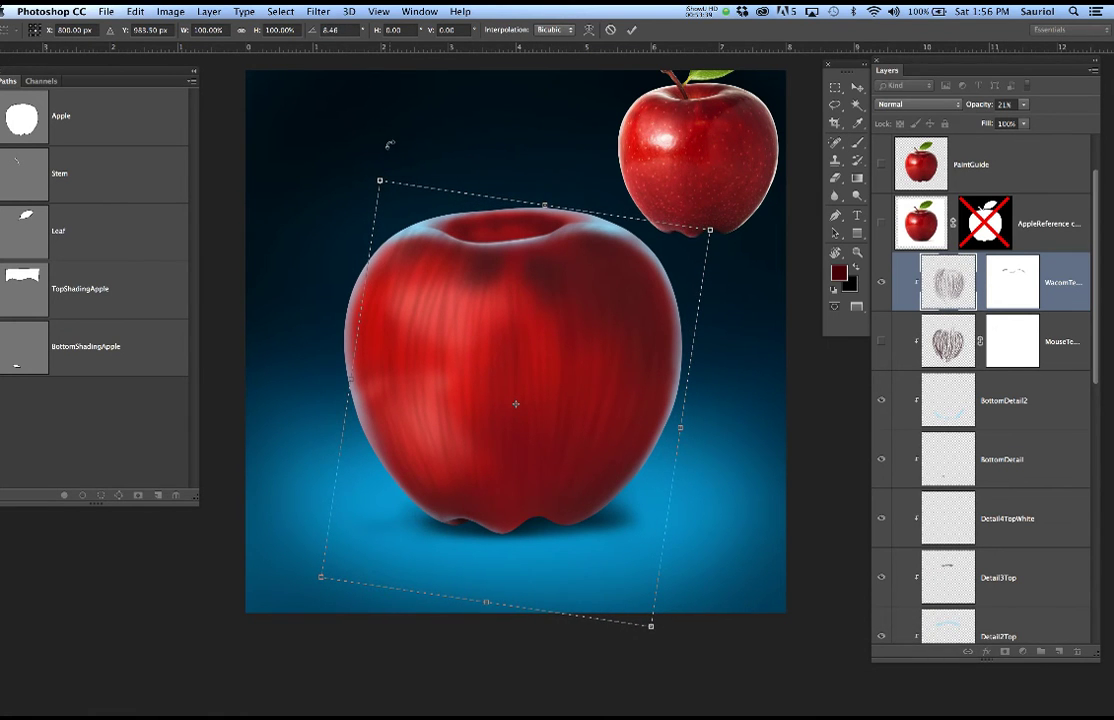
{"action": "left_click_drag", "start_coordinate": [482, 335], "coordinate": [478, 332]}
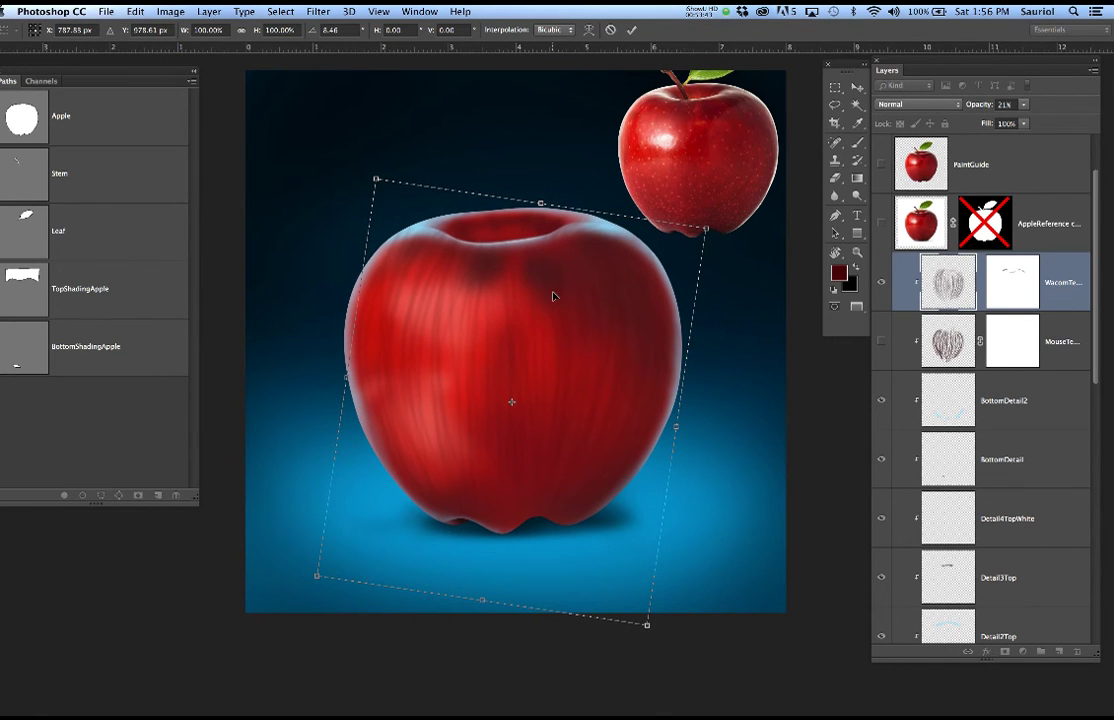
{"action": "key", "text": "Return"}
{"action": "key", "text": "b"}
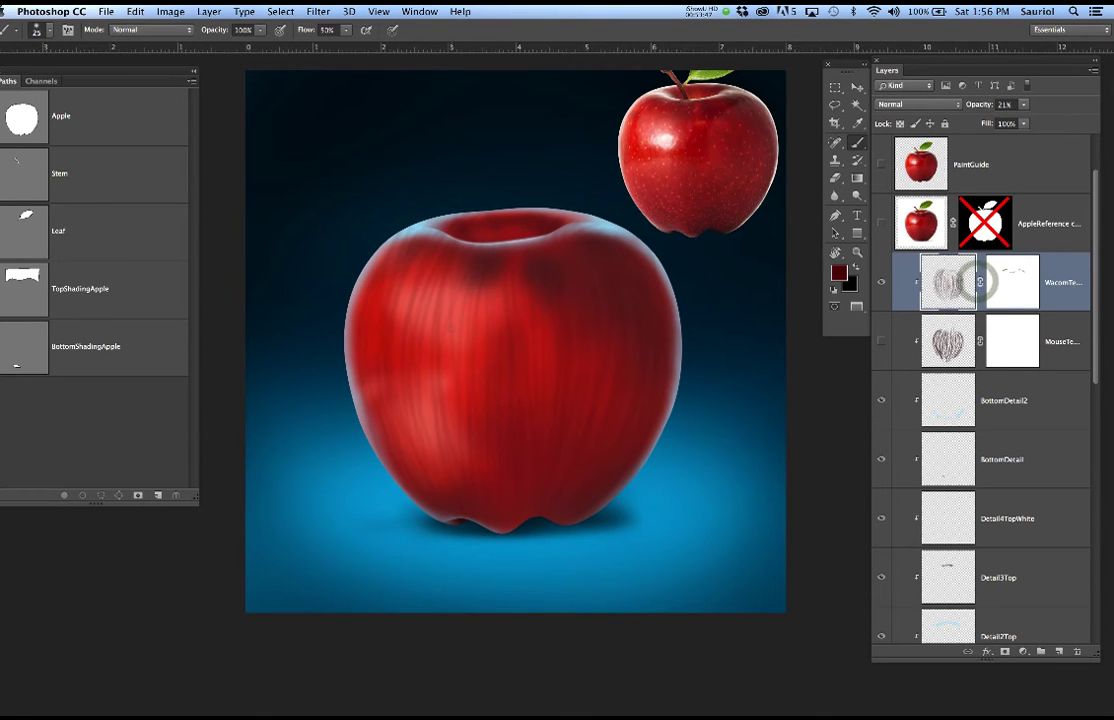
Set the WacomTexture layer's opacity to 13%.
{"action": "key", "text": "s"}
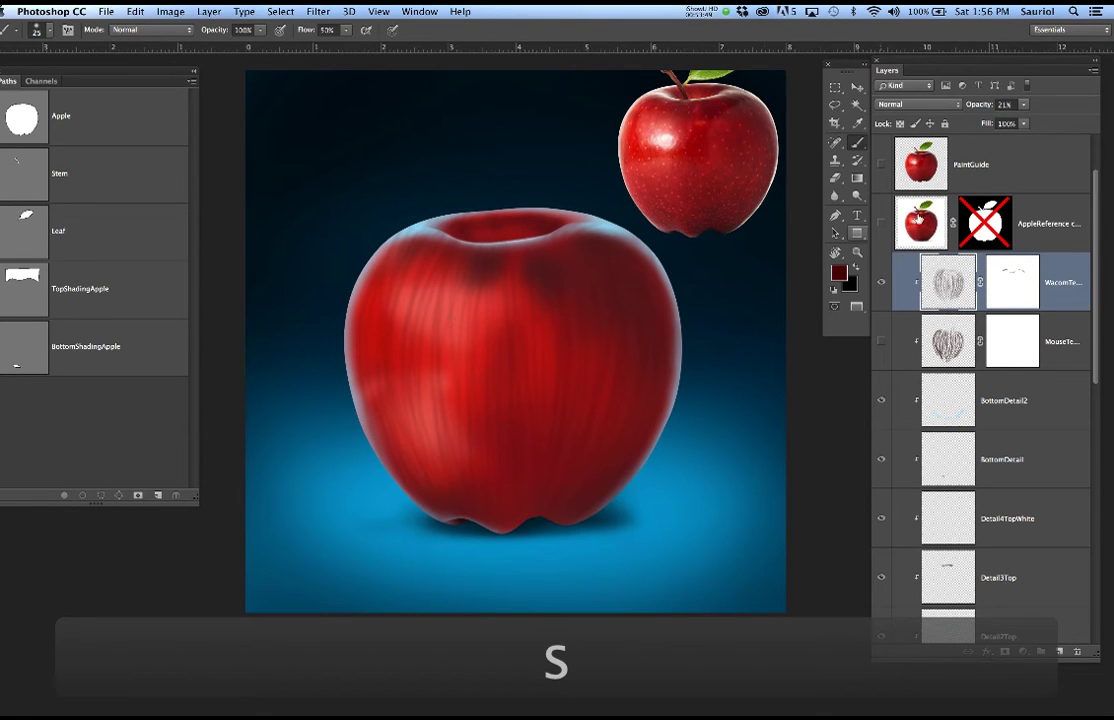
{"action": "left_click", "coordinate": [1023, 104]}
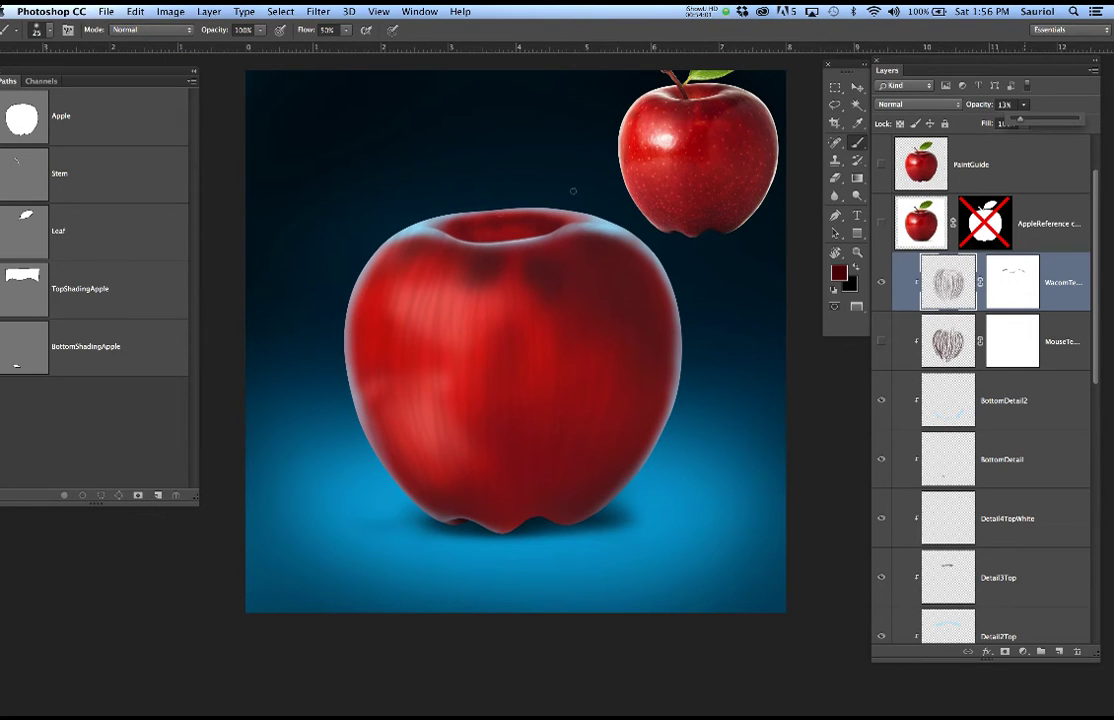
{"action": "left_click", "coordinate": [525, 293]}
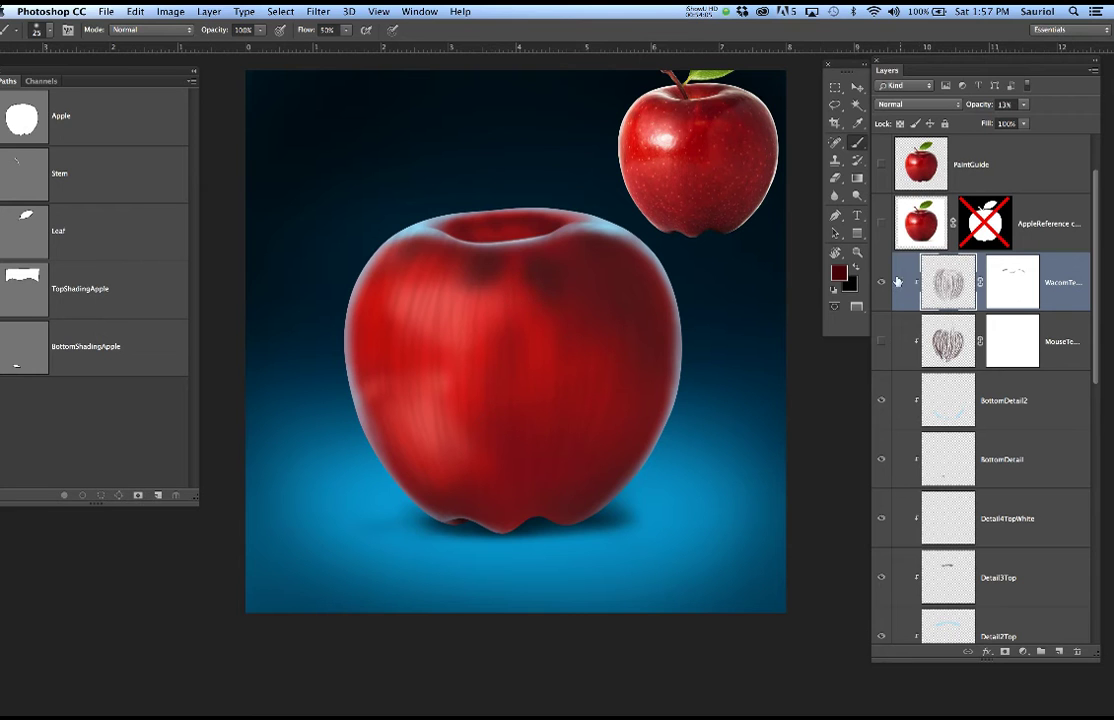
Compare the apple with the WacomTexture and MouseTexture layers switched on and off.
{"action": "left_click", "coordinate": [881, 342]}
{"action": "left_click", "coordinate": [882, 285]}
{"action": "left_click", "coordinate": [881, 285]}
{"action": "left_click", "coordinate": [882, 286]}
{"action": "left_click", "coordinate": [882, 342]}
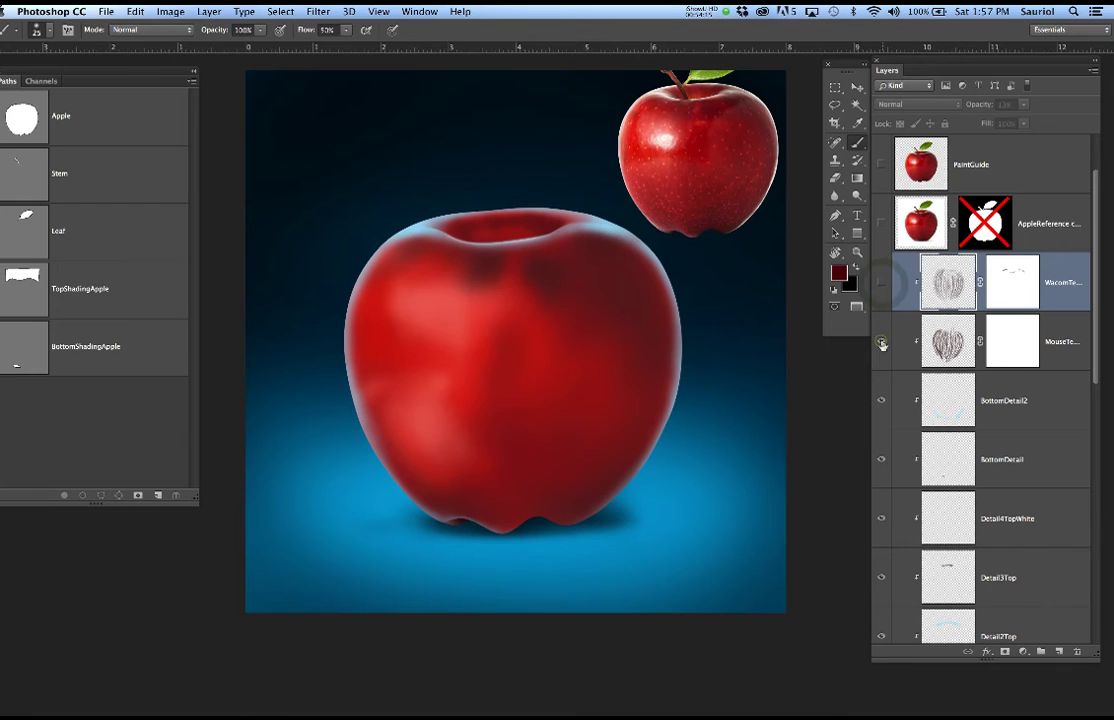
{"action": "left_click", "coordinate": [881, 283]}
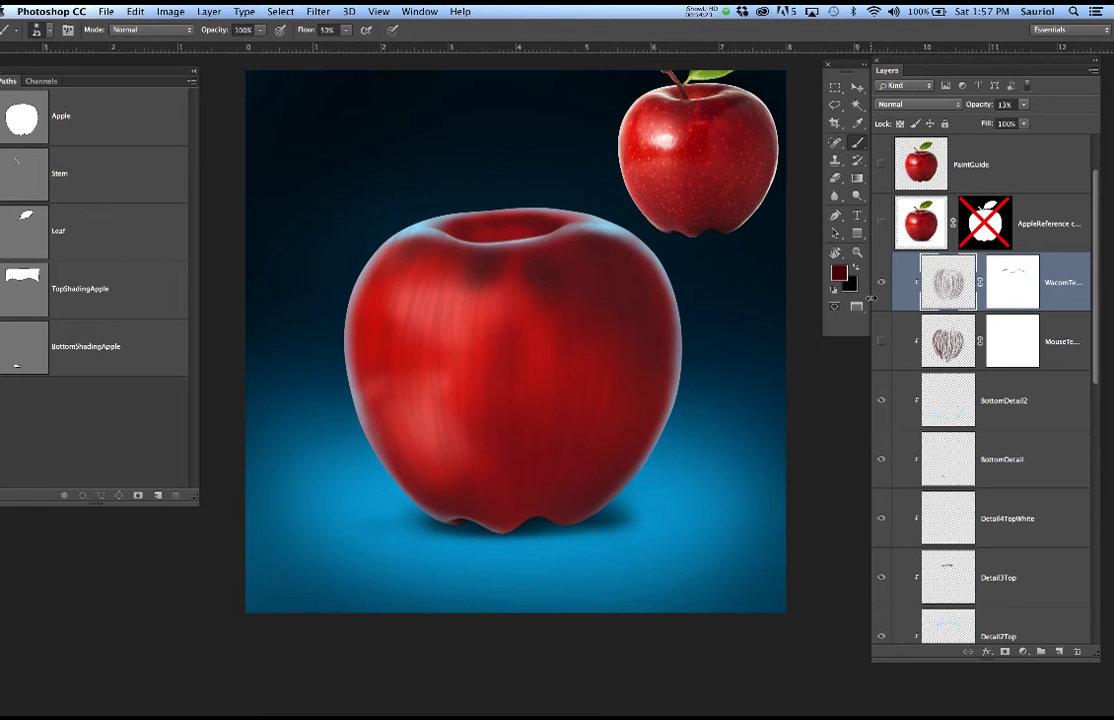
Add a new layer named Shine1 above WacomTexture and clip it to the apple.
{"action": "left_click", "coordinate": [1058, 650]}
{"action": "double_click", "coordinate": [965, 283]}
{"action": "type", "text": "S"}
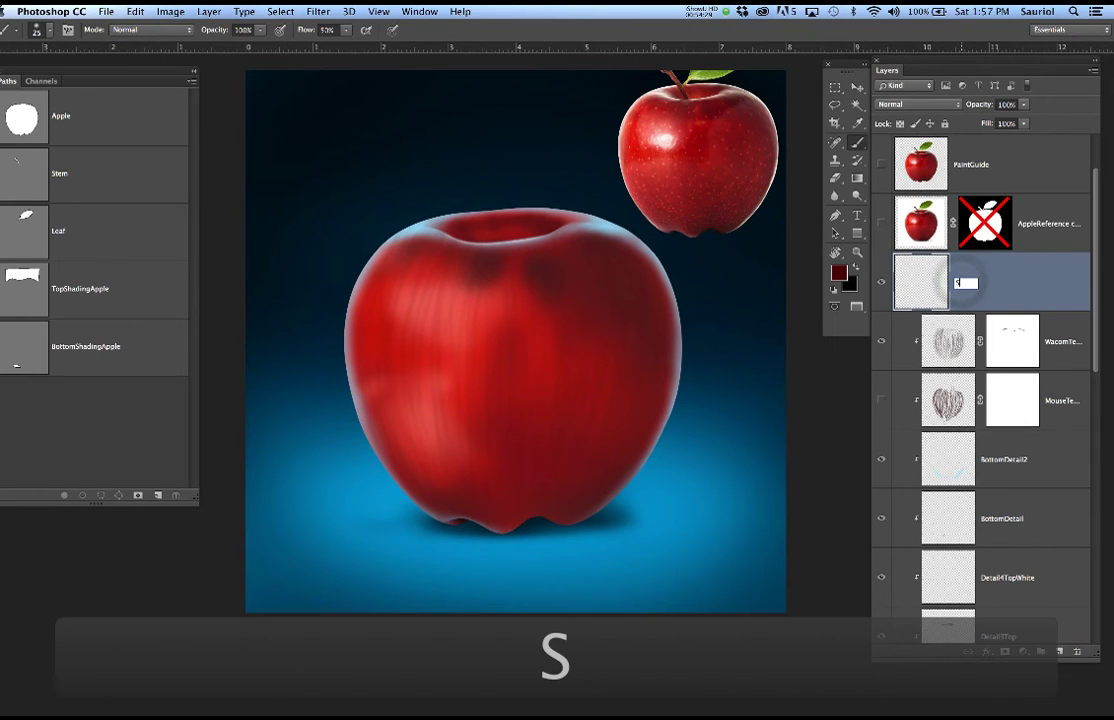
{"action": "type", "text": "hine1"}
{"action": "key", "text": "Return"}
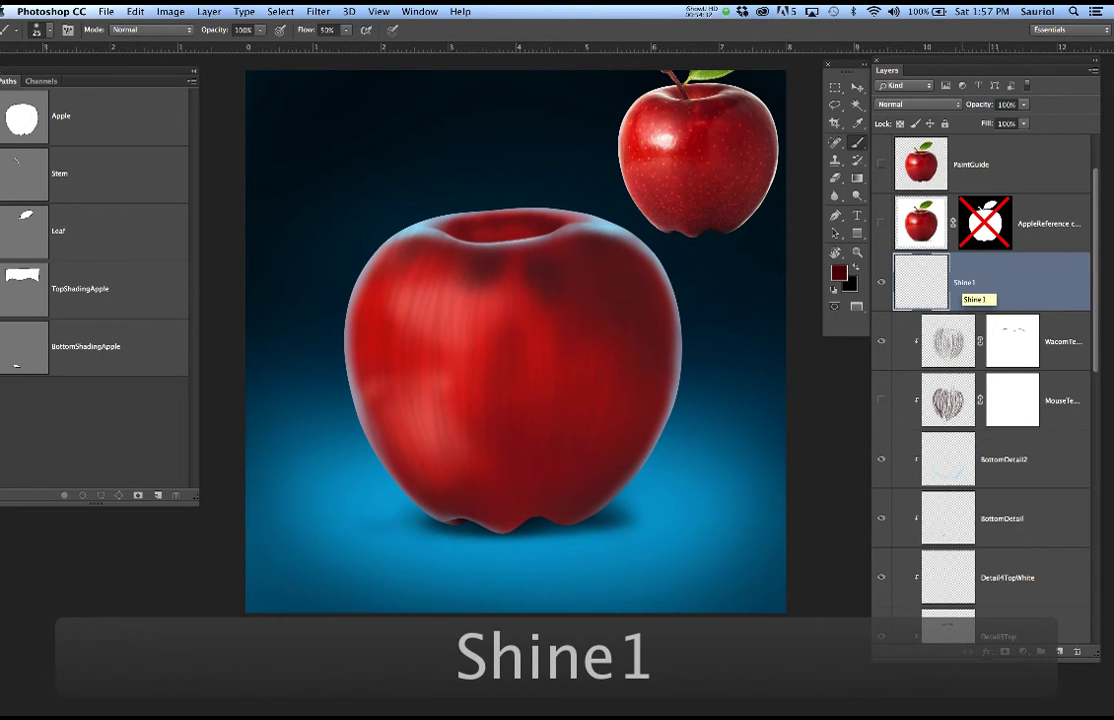
{"action": "left_click", "coordinate": [1062, 309], "text": "alt"}
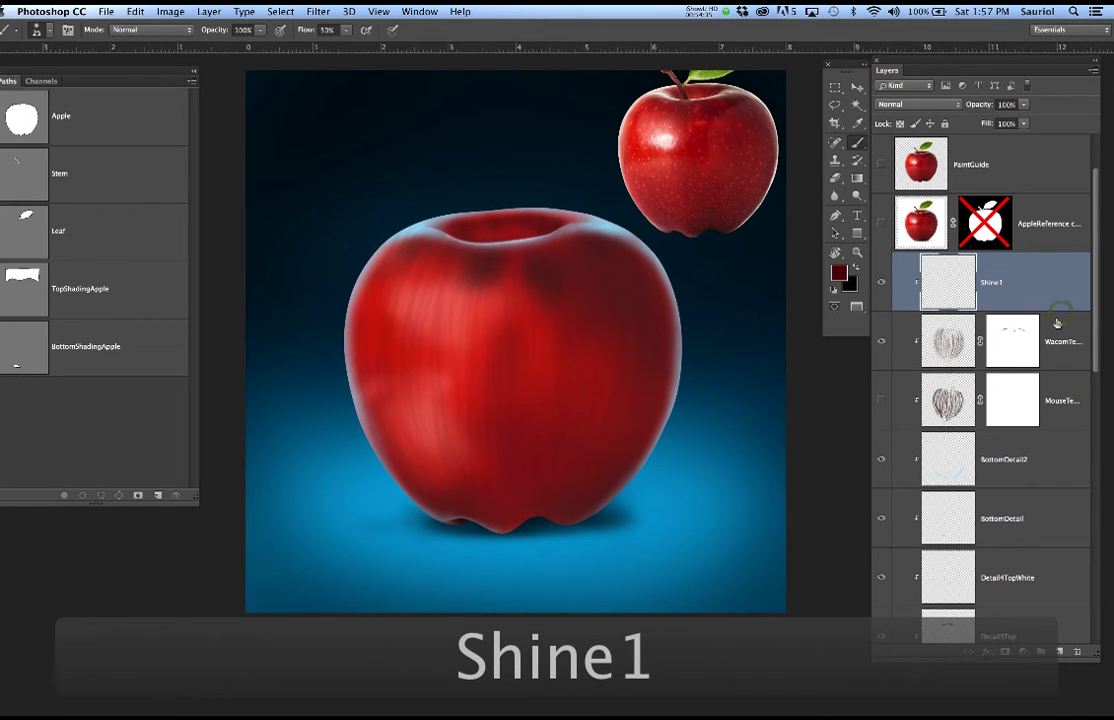
Add a new layer named Shine2 above Shine1 and clip it to the apple.
{"action": "left_click", "coordinate": [1060, 654]}
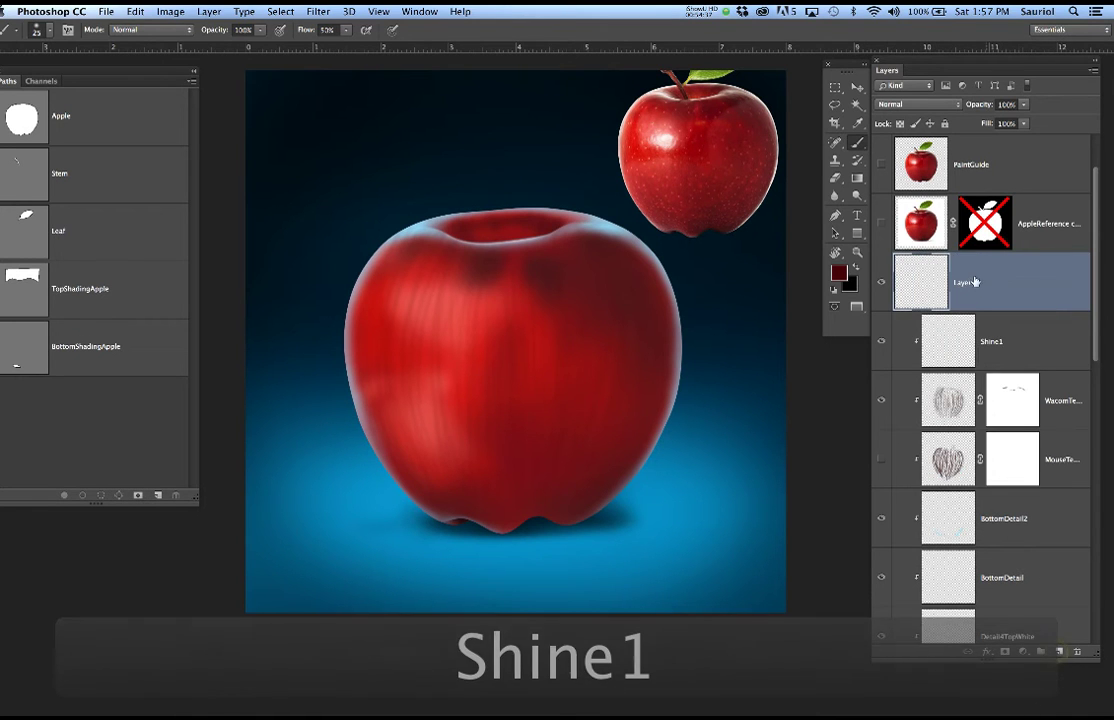
{"action": "double_click", "coordinate": [965, 282]}
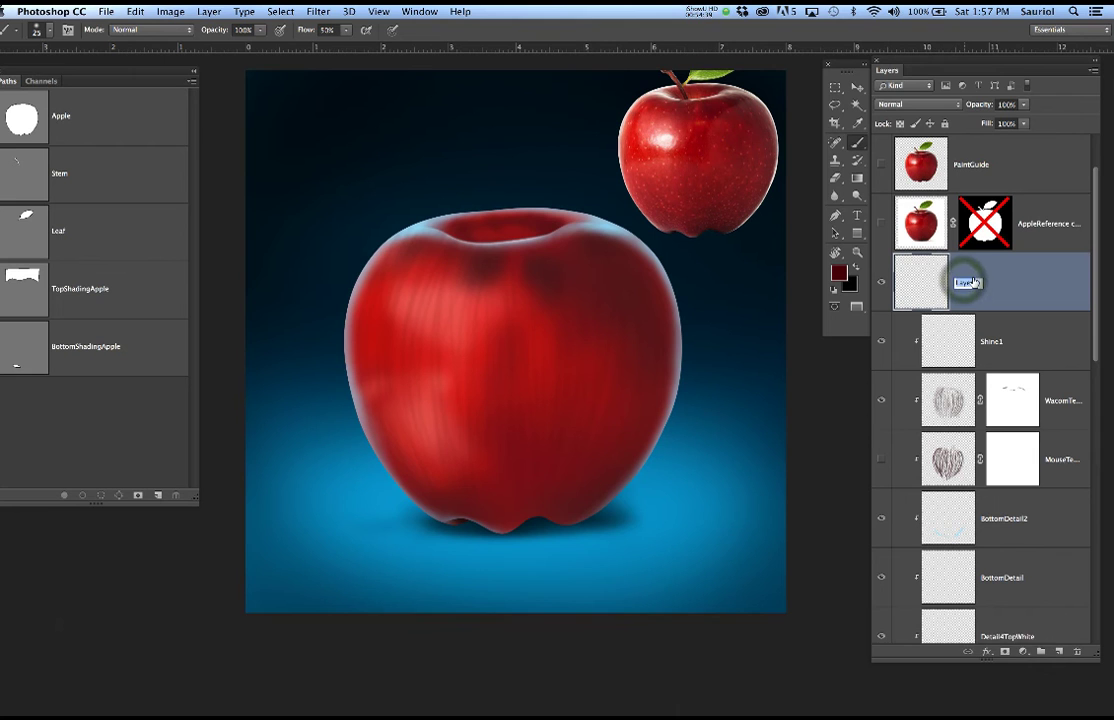
{"action": "type", "text": "Si"}
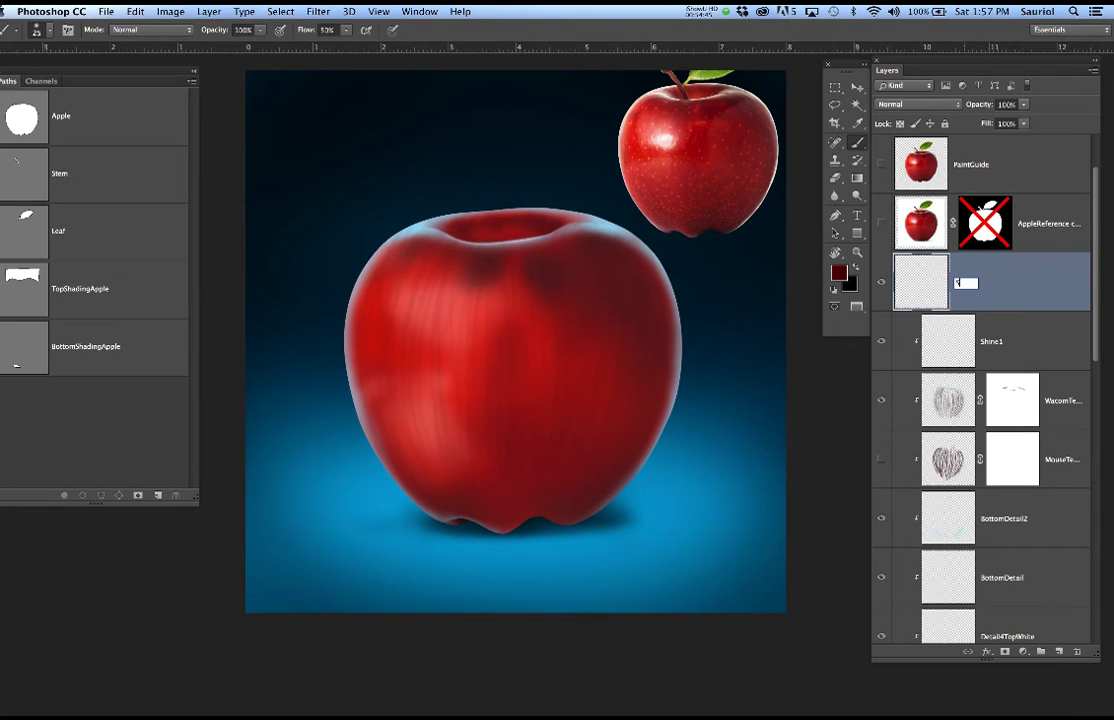
{"action": "type", "text": "hine2"}
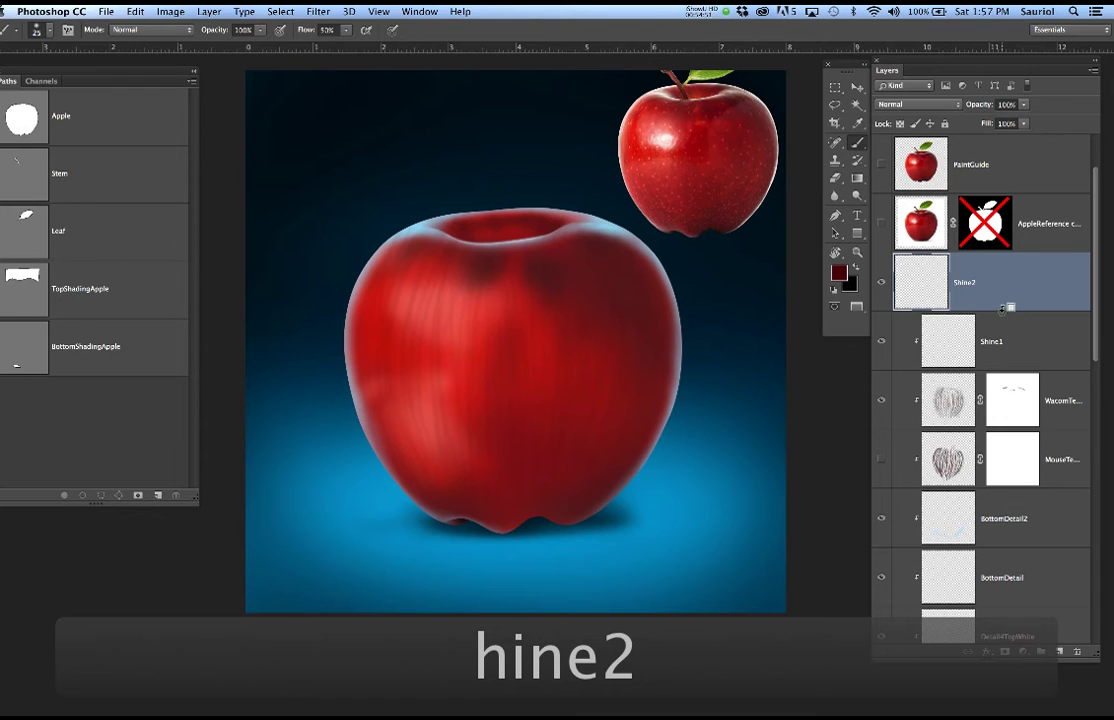
Add a new layer named Stem above Shine2 and clip it to the apple.
{"action": "left_click", "coordinate": [1060, 651]}
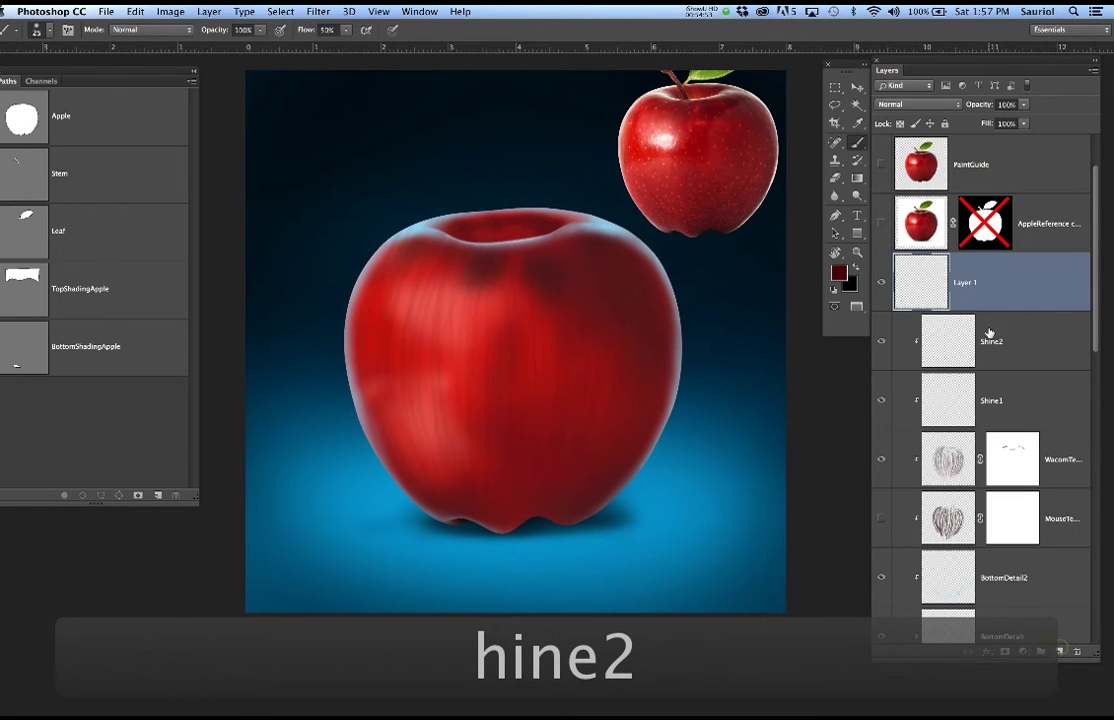
{"action": "double_click", "coordinate": [966, 283]}
{"action": "type", "text": "Stem"}
{"action": "key", "text": "Return"}
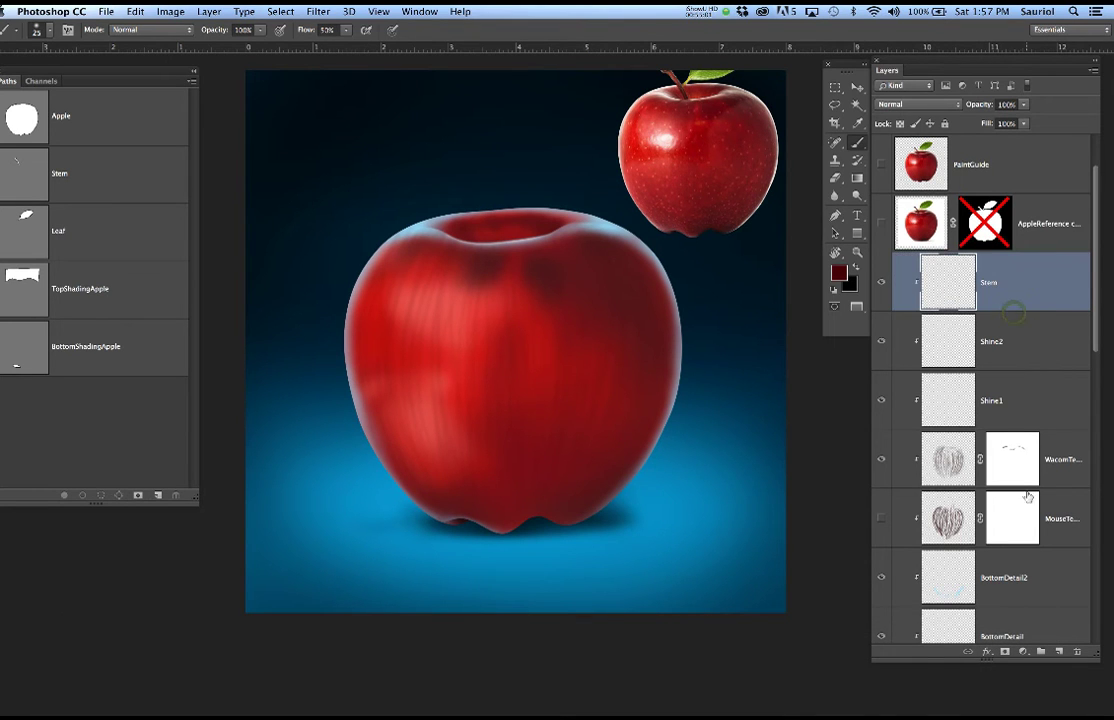
Add a clipped layer named Stem2 above Stem, and select the Shine1 layer.
{"action": "left_click", "coordinate": [1059, 651]}
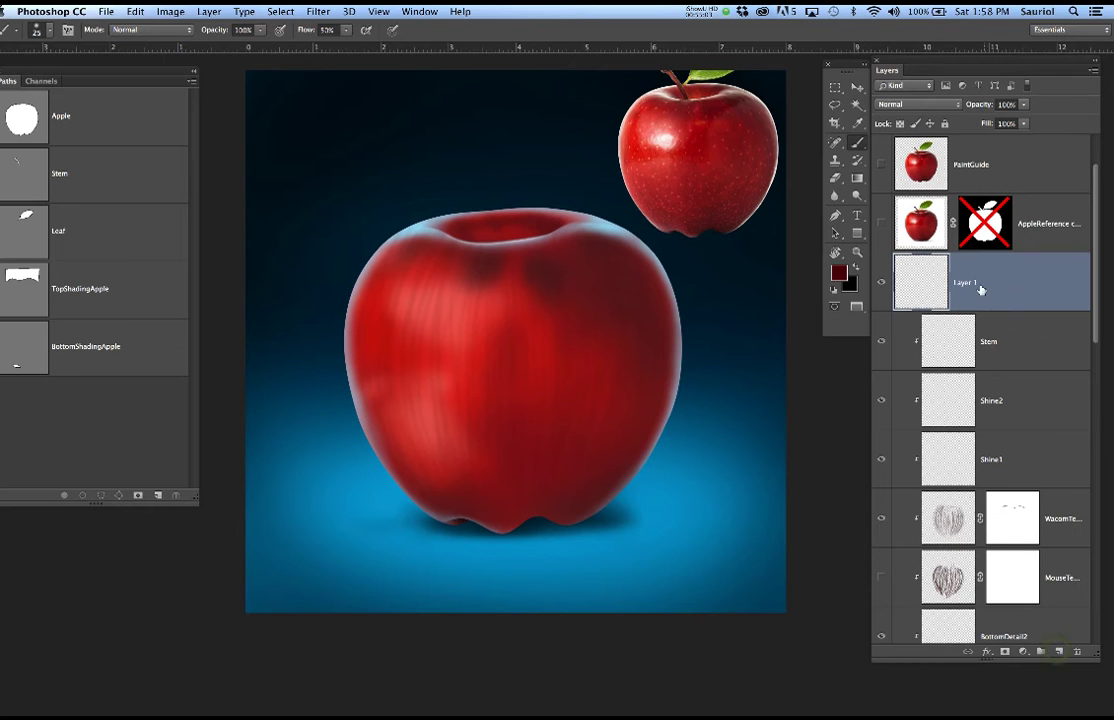
{"action": "double_click", "coordinate": [964, 283]}
{"action": "type", "text": "St"}
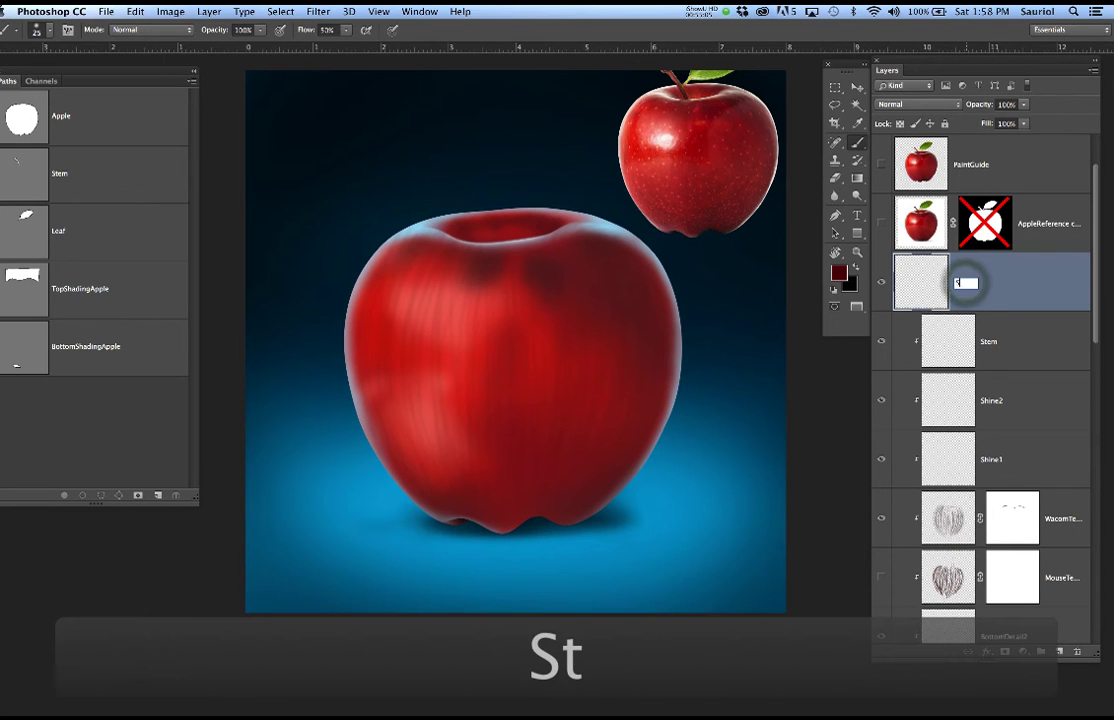
{"action": "type", "text": "em2"}
{"action": "left_click", "coordinate": [1008, 300]}
{"action": "left_click", "coordinate": [1022, 312], "text": "alt"}
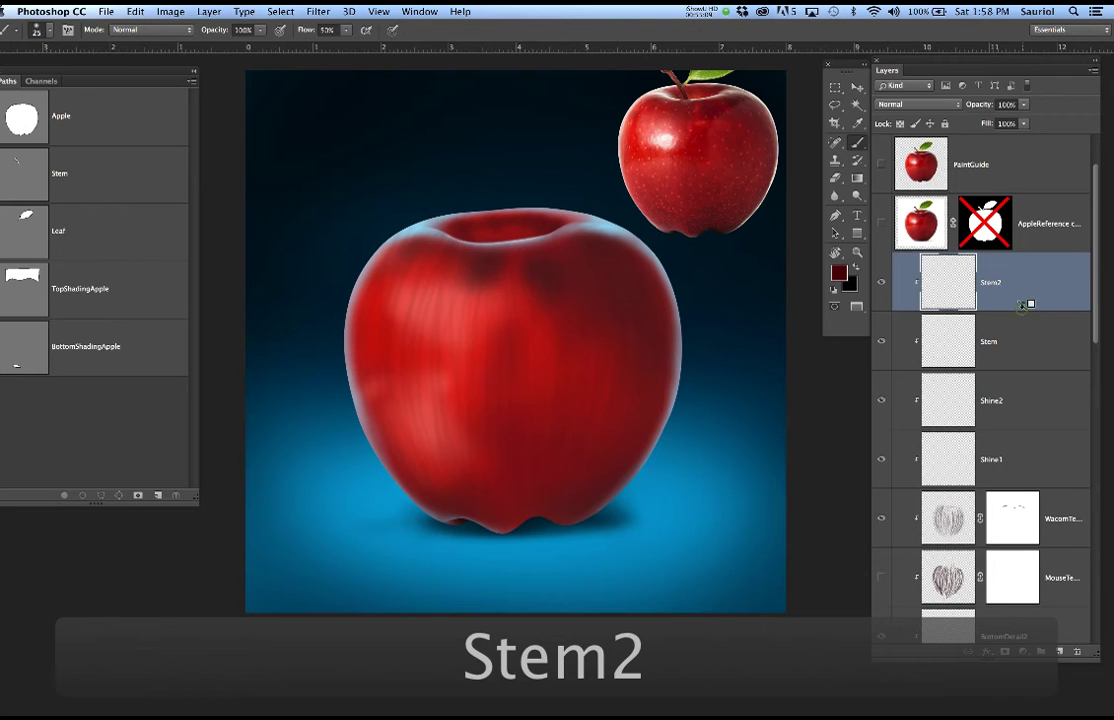
{"action": "left_click", "coordinate": [1010, 459]}
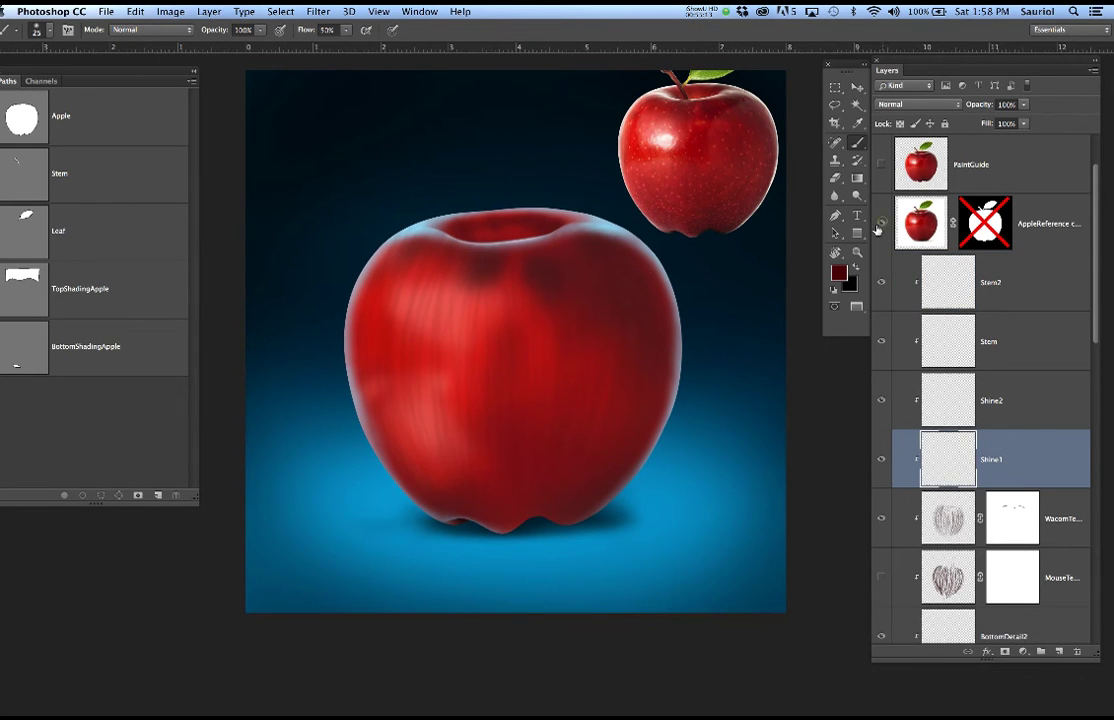
Show the apple reference layer and sample the pale pink from its bright highlight as the painting colour.
{"action": "left_click", "coordinate": [880, 224]}
{"action": "scroll", "coordinate": [444, 332], "scroll_direction": "up", "scroll_amount": 5}
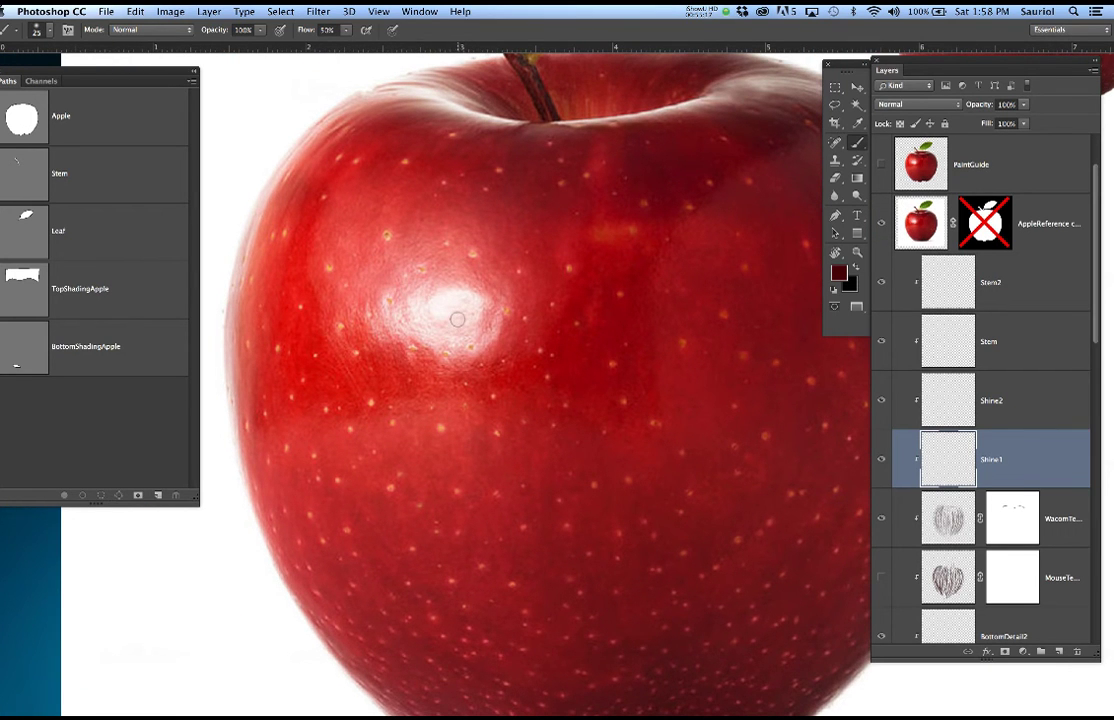
{"action": "key", "text": "bracketright"}
{"action": "key", "text": "bracketright"}
{"action": "key", "text": "bracketright"}
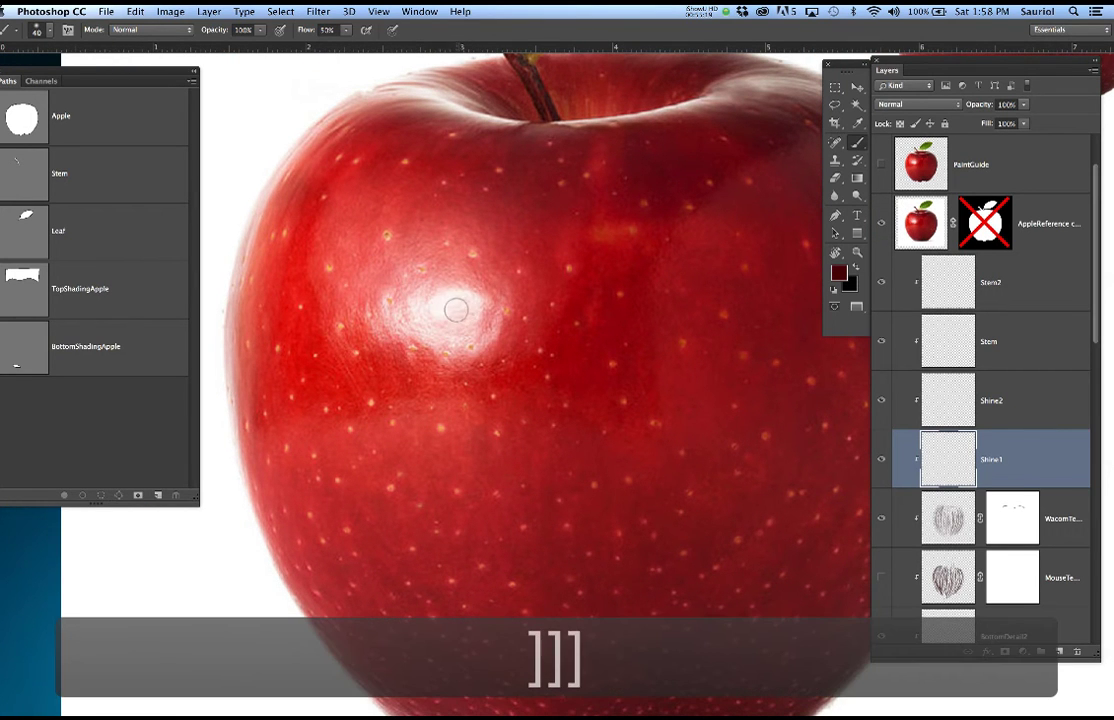
{"action": "left_click", "coordinate": [451, 312], "text": "alt"}
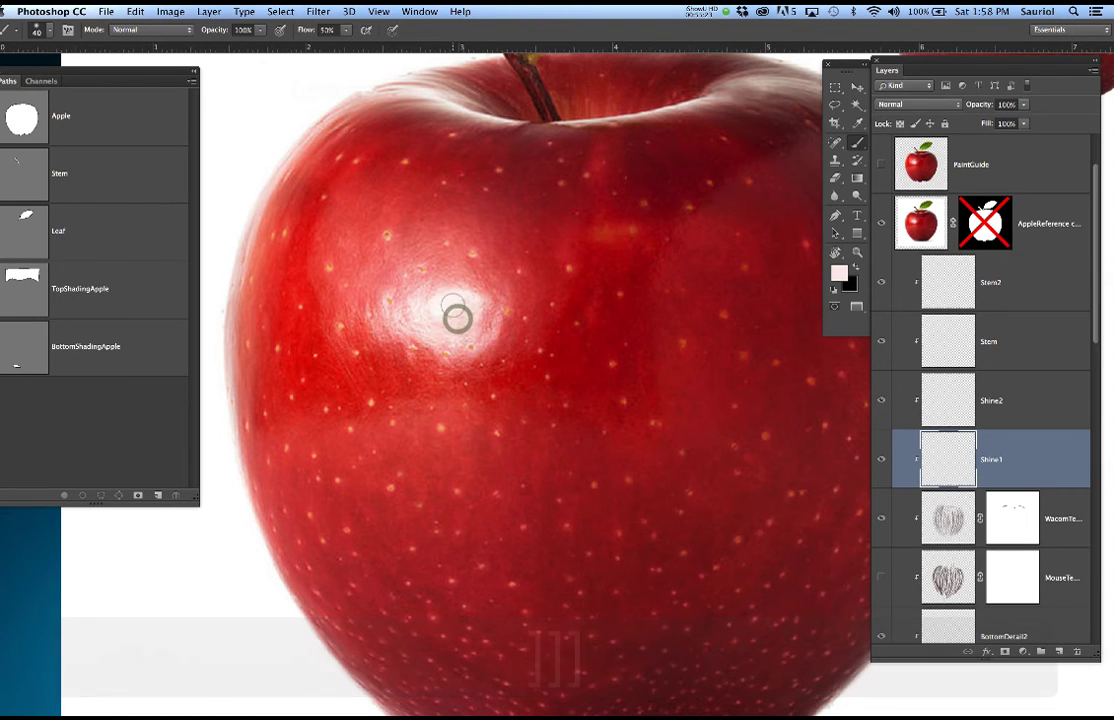
Paint the bright centre of the highlight on the Shine1 layer with a 90 px brush, following the reference.
{"action": "key", "text": "bracketright"}
{"action": "key", "text": "bracketright"}
{"action": "key", "text": "bracketright"}
{"action": "key", "text": "bracketright"}
{"action": "key", "text": "bracketright"}
{"action": "key", "text": "bracketright"}
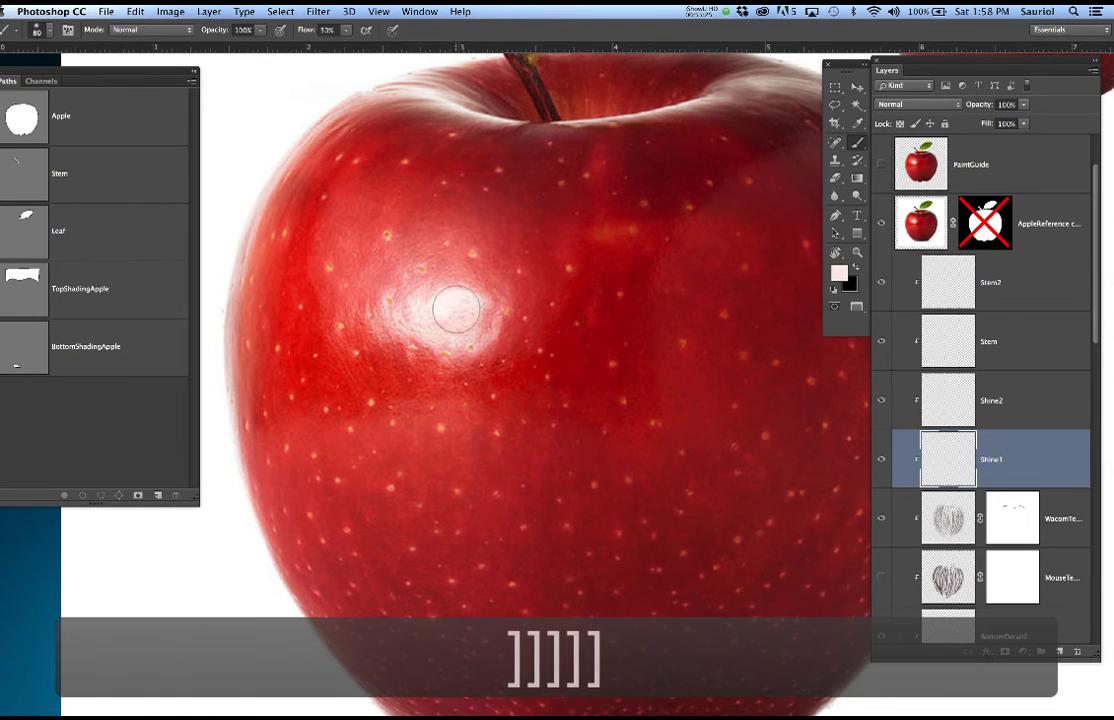
{"action": "left_click", "coordinate": [456, 309]}
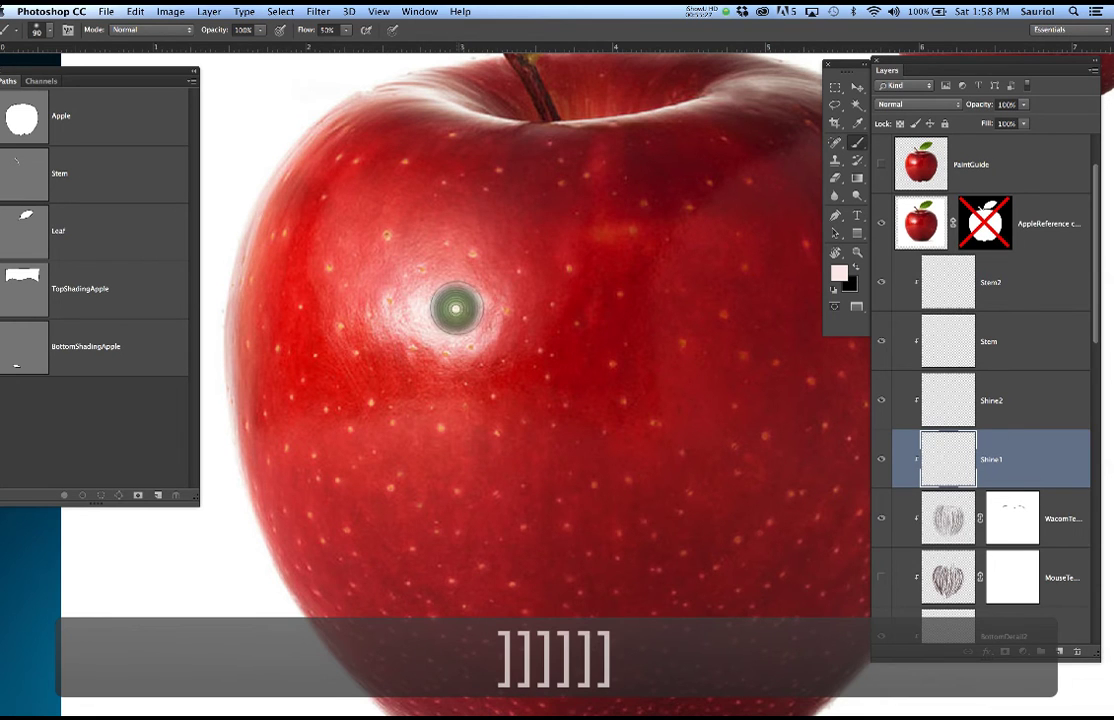
{"action": "left_click_drag", "start_coordinate": [455, 309], "coordinate": [455, 307]}
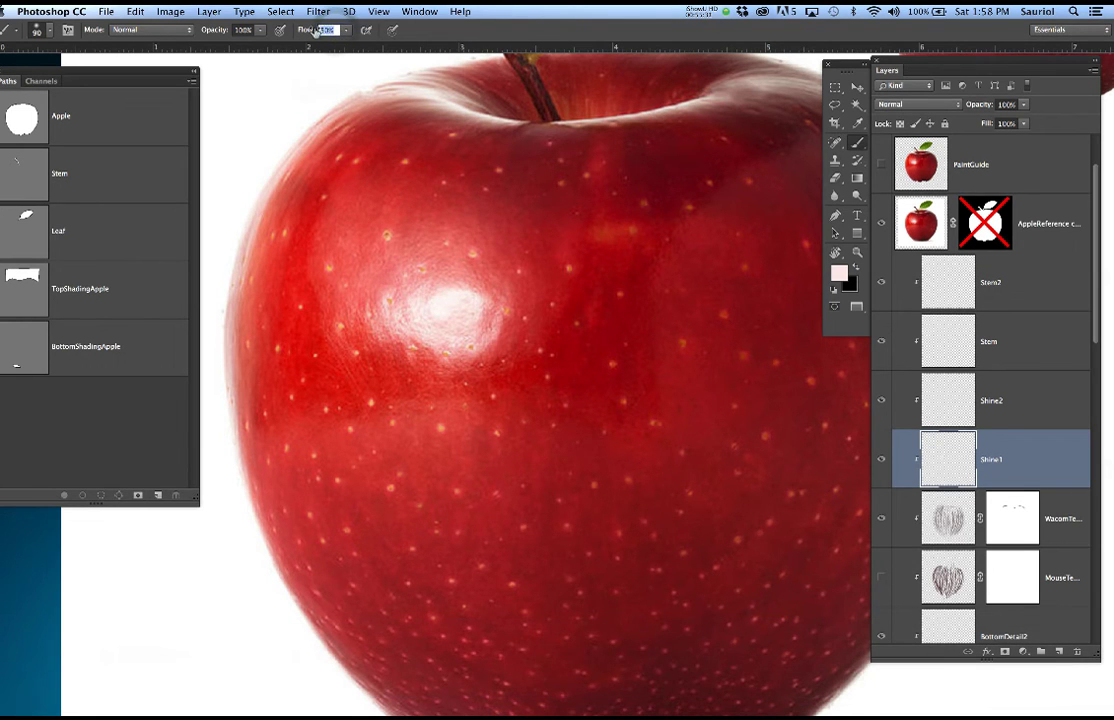
Set the brush flow to 10% and check the painted highlight with the reference layer hidden.
{"action": "key", "text": "1"}
{"action": "key", "text": "0"}
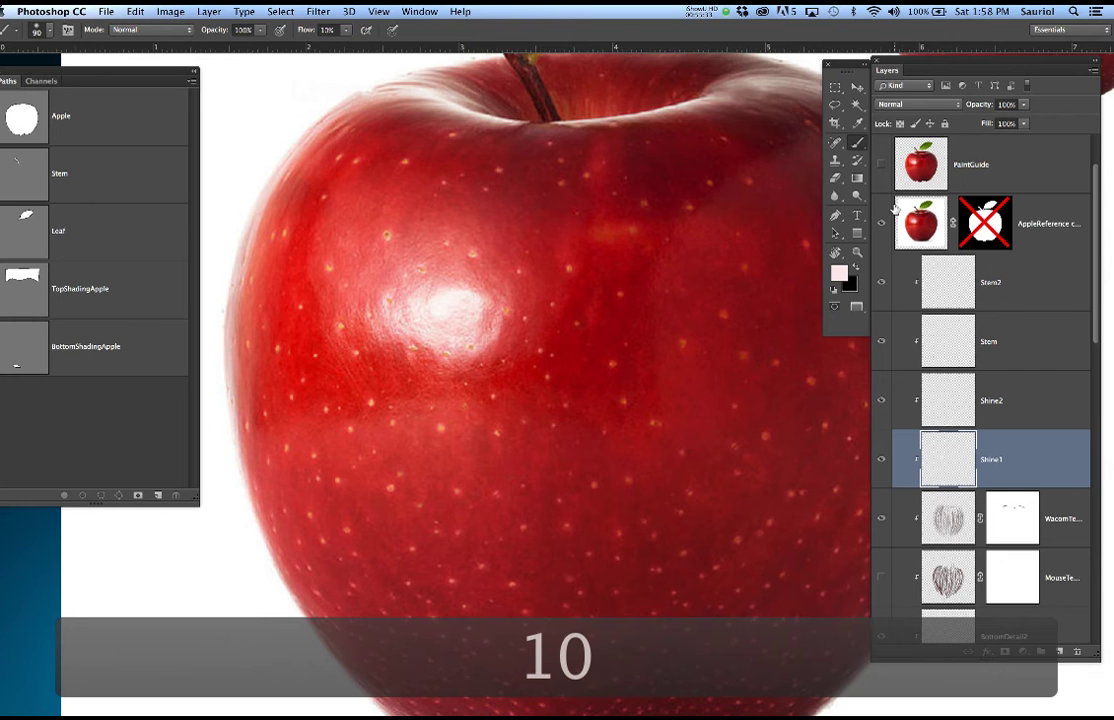
{"action": "left_click", "coordinate": [881, 225]}
{"action": "left_click", "coordinate": [881, 225]}
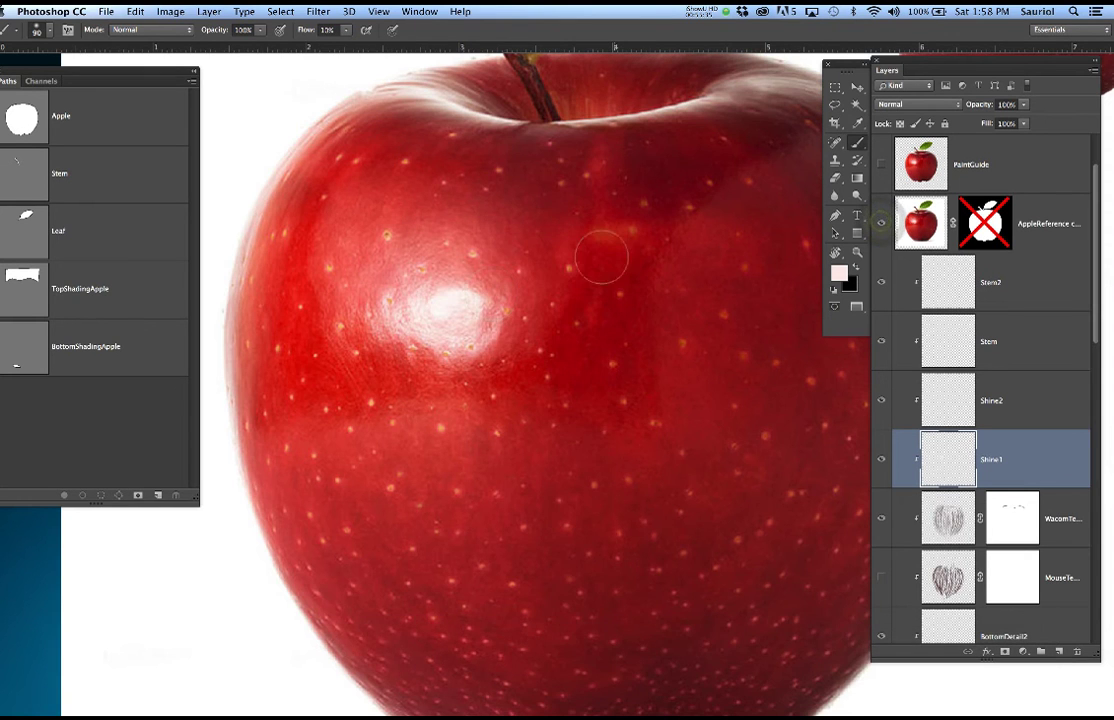
Dab around the edges of the reference highlight on Shine1 with a 35 px brush to build its irregular shape.
{"action": "key", "text": "bracketleft"}
{"action": "key", "text": "bracketleft"}
{"action": "key", "text": "bracketleft"}
{"action": "key", "text": "bracketleft"}
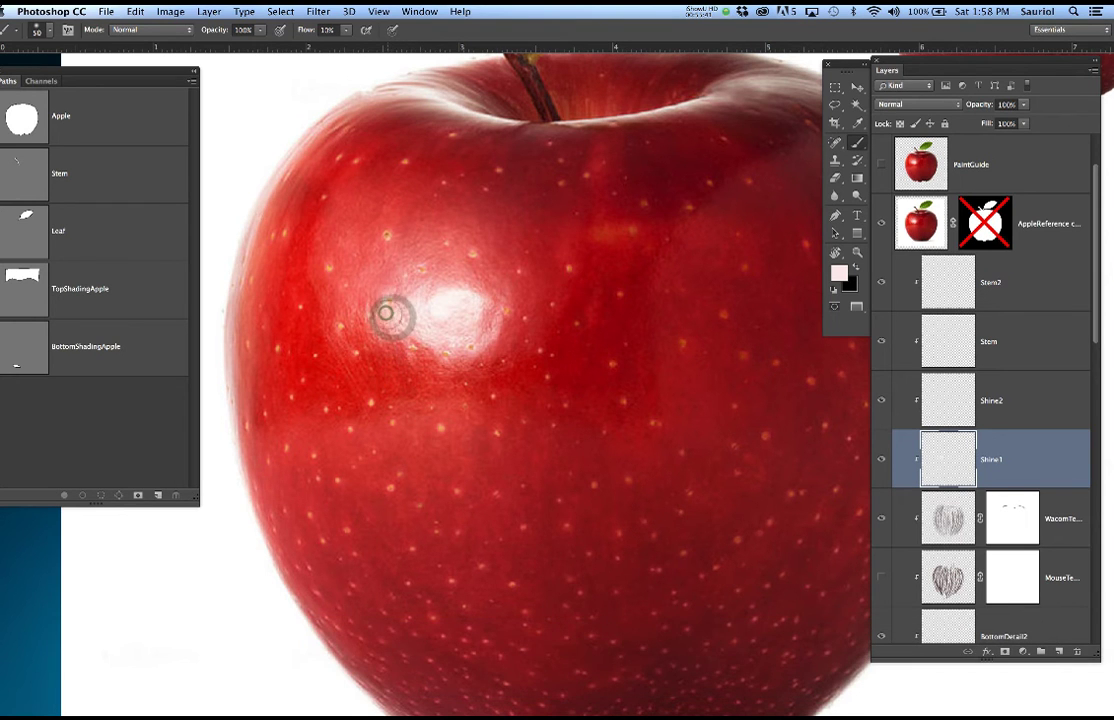
{"action": "key", "text": "bracketleft"}
{"action": "key", "text": "bracketleft"}
{"action": "key", "text": "bracketleft"}
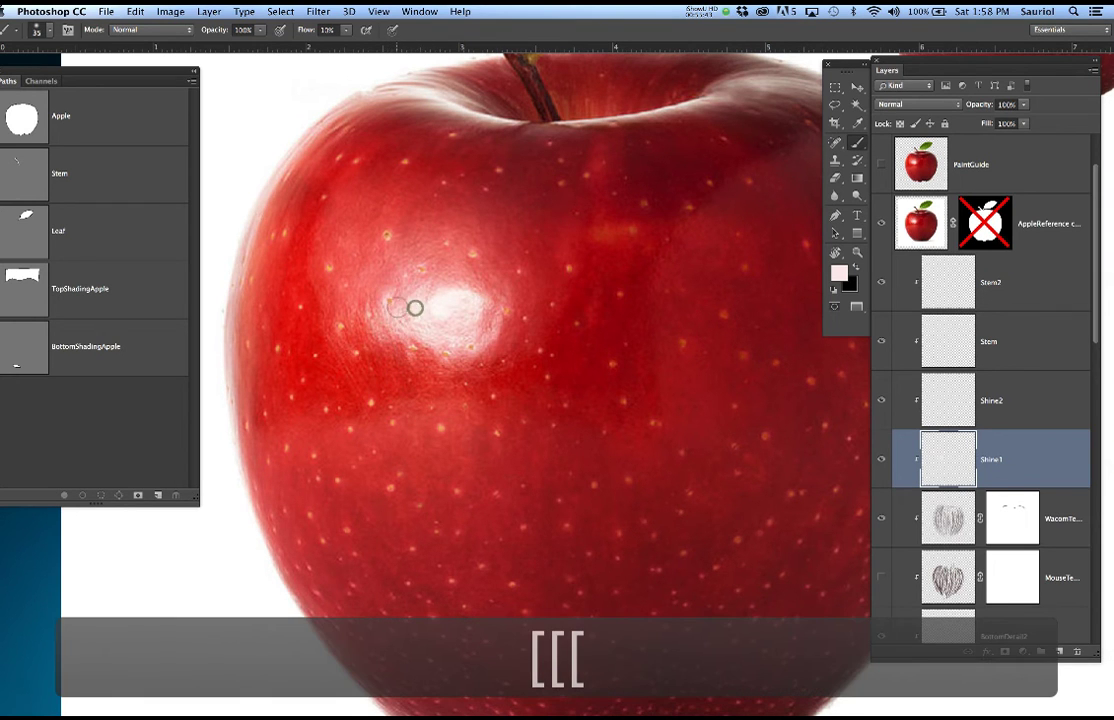
{"action": "left_click", "coordinate": [386, 308]}
{"action": "left_click", "coordinate": [386, 323]}
{"action": "left_click", "coordinate": [388, 325]}
{"action": "left_click", "coordinate": [380, 332]}
{"action": "left_click", "coordinate": [403, 343]}
{"action": "left_click_drag", "start_coordinate": [380, 322], "coordinate": [428, 346]}
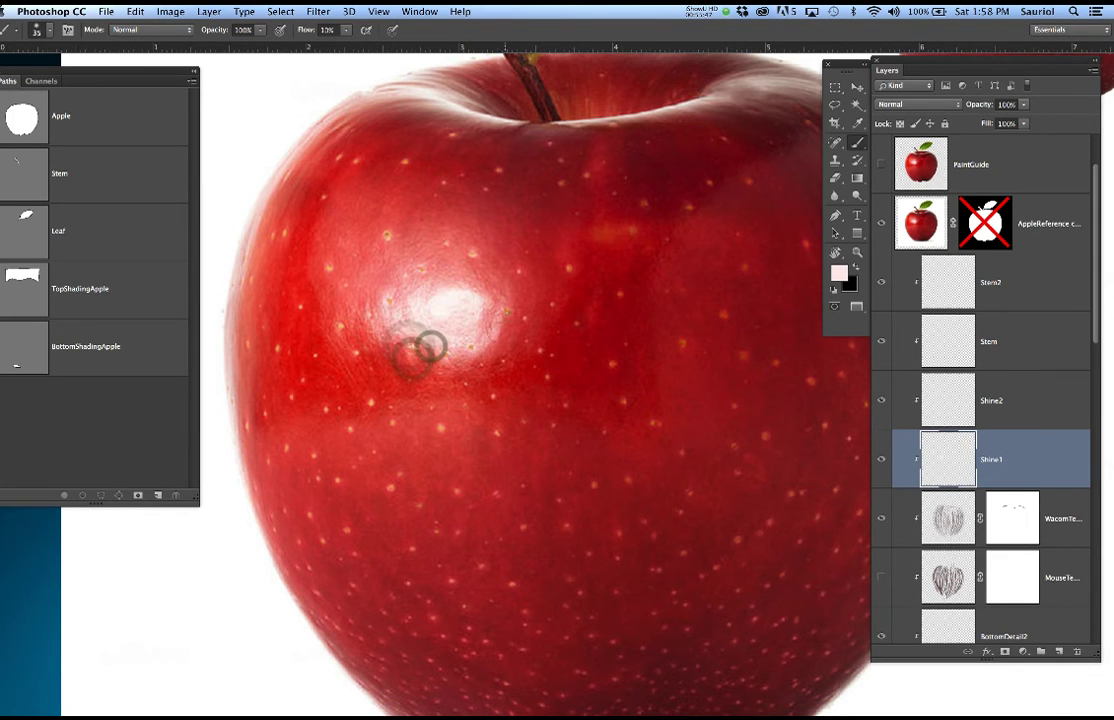
{"action": "left_click", "coordinate": [494, 323]}
{"action": "left_click", "coordinate": [487, 329]}
{"action": "left_click", "coordinate": [473, 307]}
{"action": "left_click", "coordinate": [443, 302]}
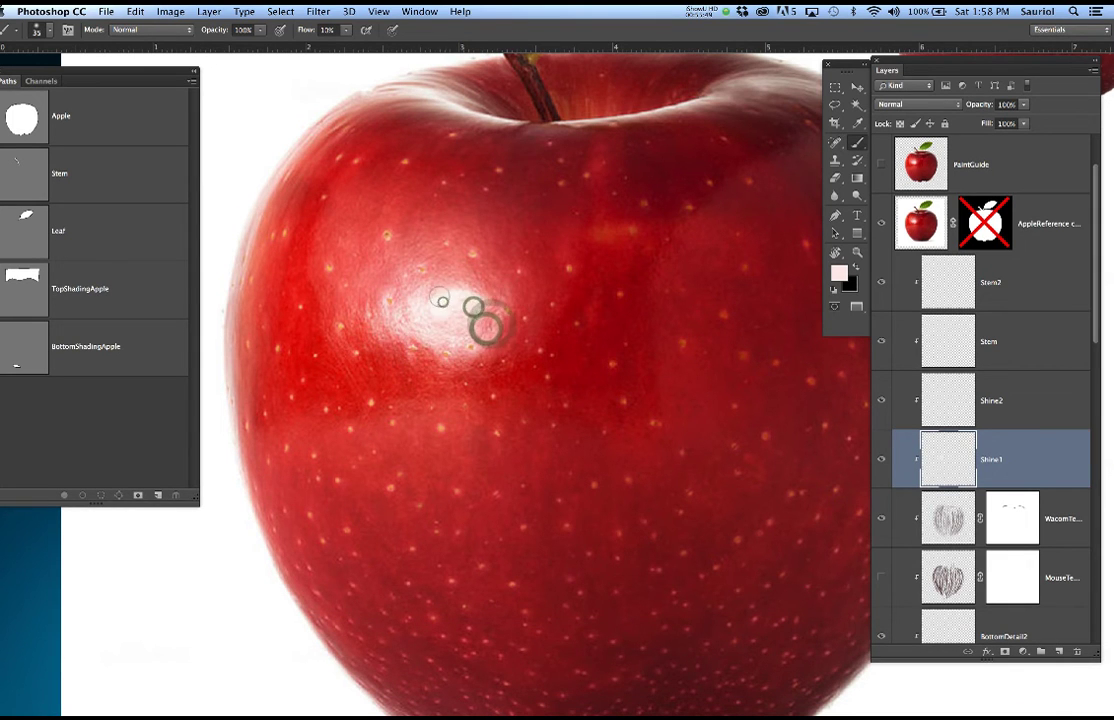
Enlarge the brush to 200 px and dab a soft glow over the highlight on Shine1.
{"action": "key", "text": "bracketright"}
{"action": "key", "text": "bracketright"}
{"action": "key", "text": "bracketright"}
{"action": "key", "text": "bracketright"}
{"action": "key", "text": "bracketright"}
{"action": "key", "text": "bracketright"}
{"action": "key", "text": "bracketright"}
{"action": "key", "text": "bracketright"}
{"action": "key", "text": "bracketright"}
{"action": "key", "text": "bracketright"}
{"action": "key", "text": "bracketright"}
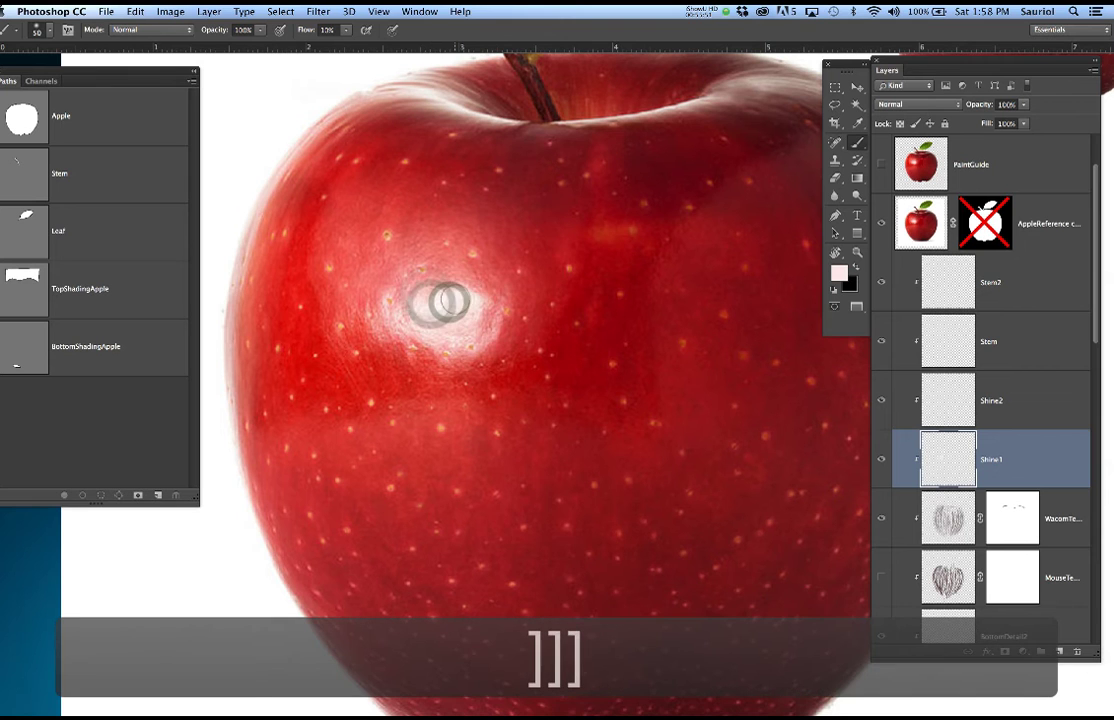
{"action": "key", "text": "bracketright"}
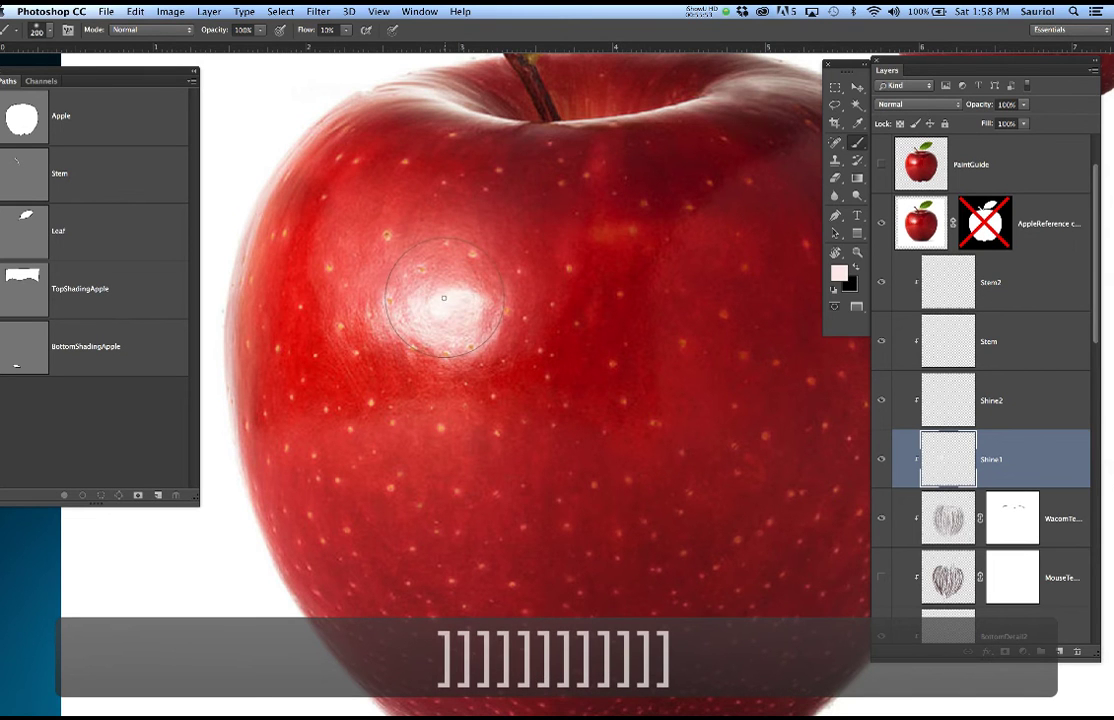
{"action": "left_click", "coordinate": [400, 291]}
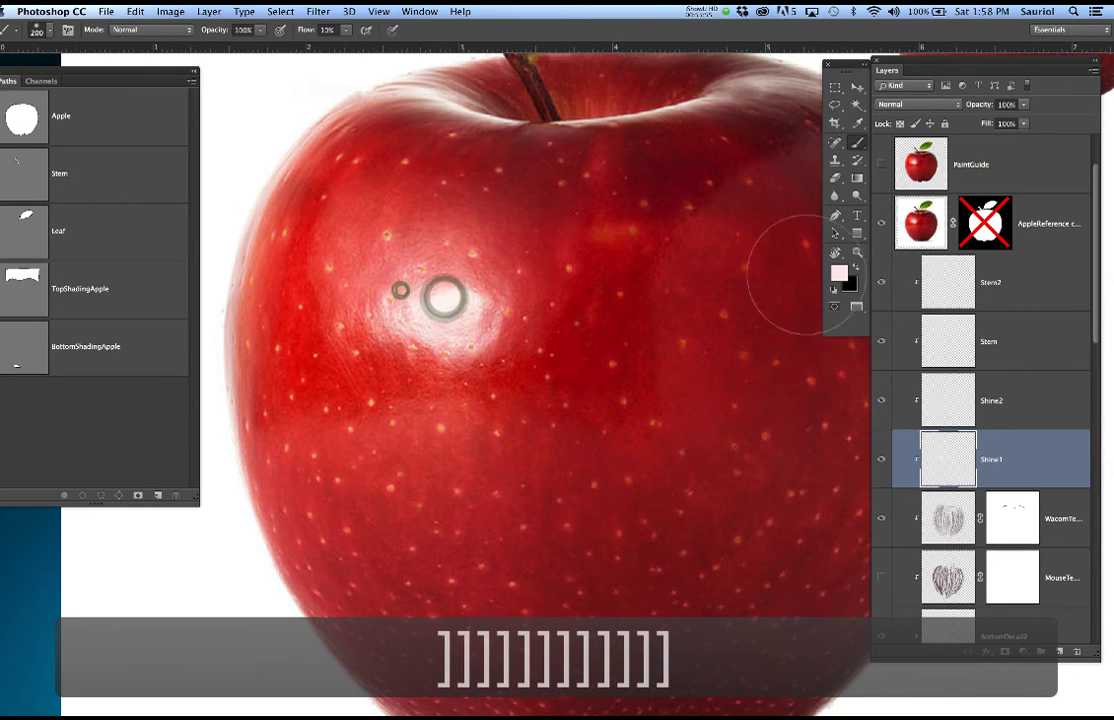
Hide the reference layer and build up the highlight on Shine1, reducing the brush from 200 px to 60 px.
{"action": "left_click", "coordinate": [881, 223]}
{"action": "left_click_drag", "start_coordinate": [449, 288], "coordinate": [469, 326]}
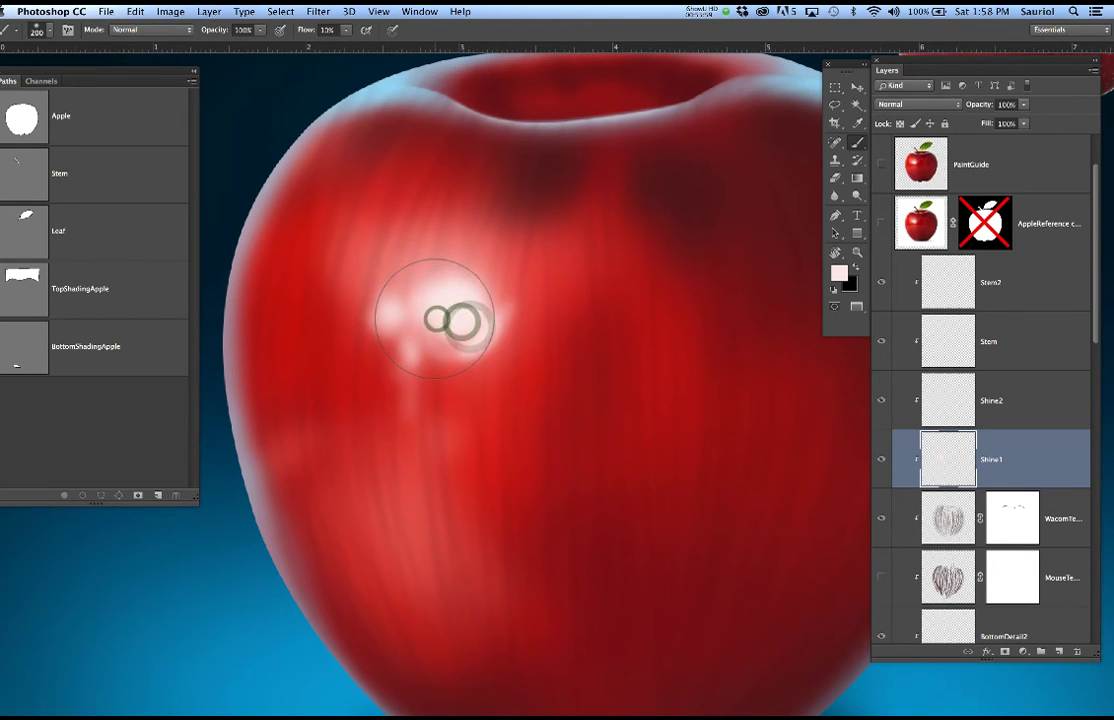
{"action": "key", "text": "bracketleft"}
{"action": "key", "text": "bracketleft"}
{"action": "key", "text": "bracketleft"}
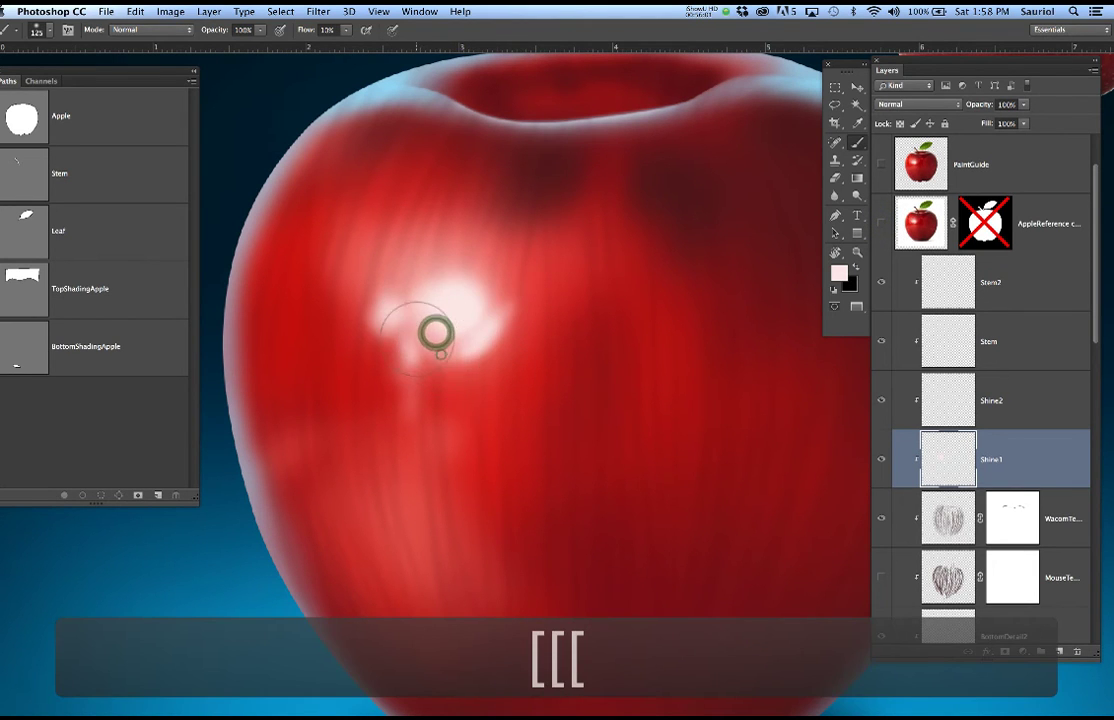
{"action": "key", "text": "bracketleft"}
{"action": "key", "text": "bracketleft"}
{"action": "key", "text": "bracketleft"}
{"action": "key", "text": "bracketleft"}
{"action": "key", "text": "bracketleft"}
{"action": "key", "text": "bracketleft"}
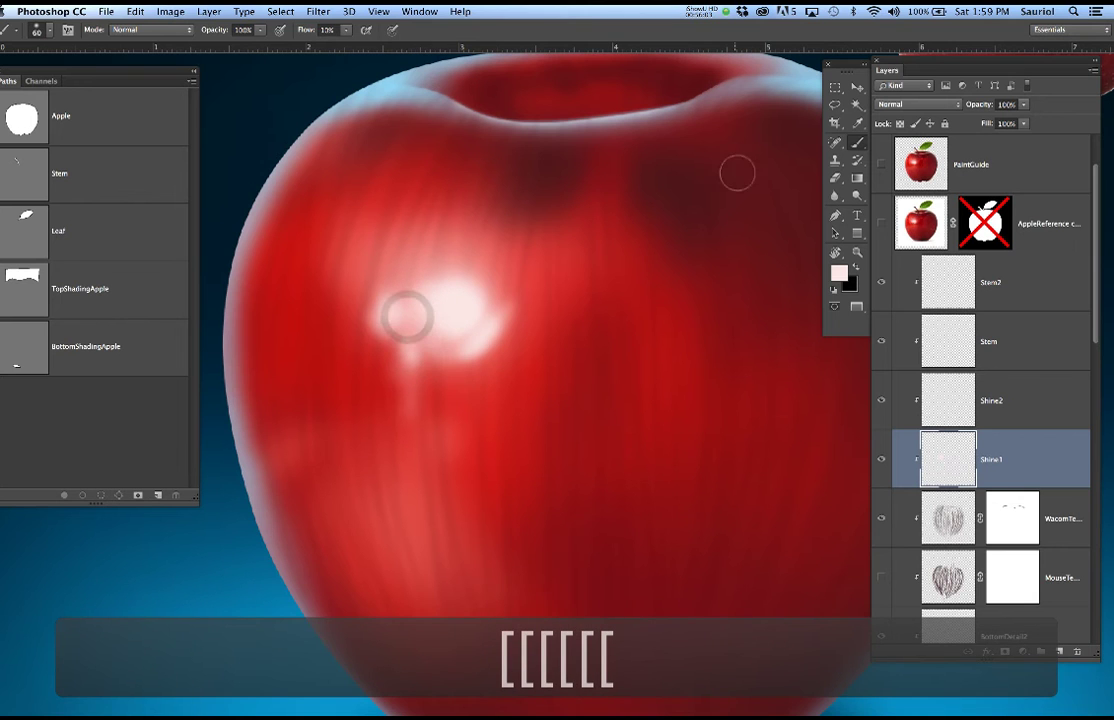
Show the reference layer again and refine the highlight's edges and centre on Shine1 with small 35 px and 25 px brushes.
{"action": "left_click", "coordinate": [884, 226]}
{"action": "key", "text": "bracketleft"}
{"action": "key", "text": "bracketleft"}
{"action": "key", "text": "bracketleft"}
{"action": "key", "text": "bracketleft"}
{"action": "key", "text": "bracketleft"}
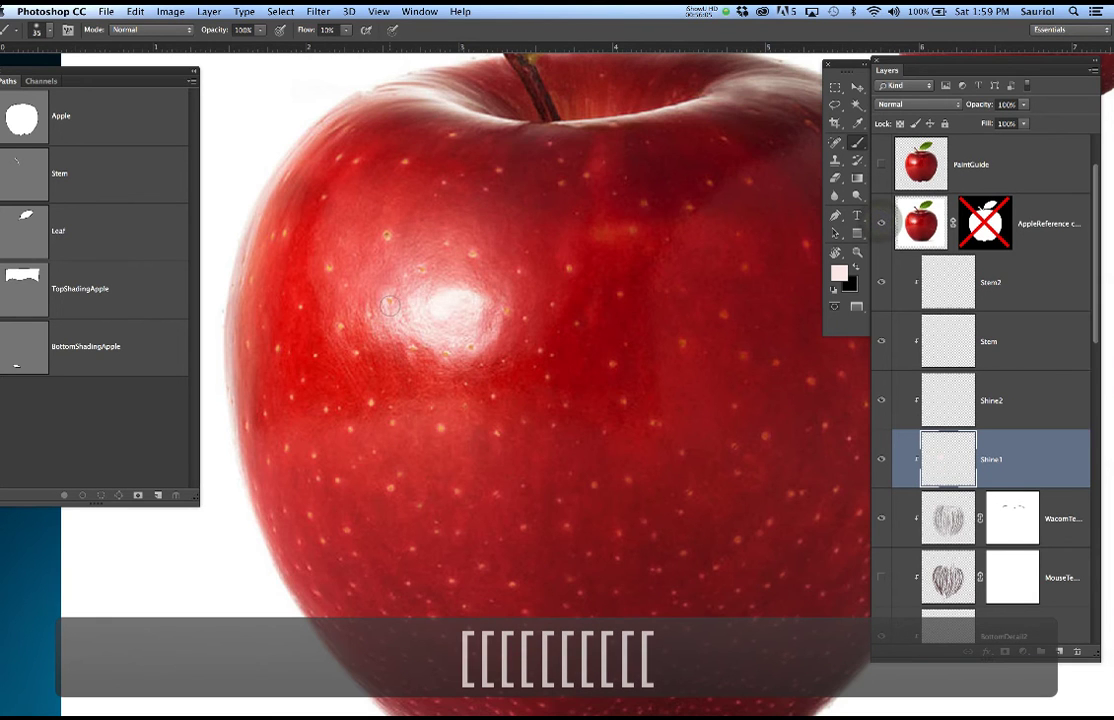
{"action": "left_click", "coordinate": [389, 298]}
{"action": "left_click", "coordinate": [386, 315]}
{"action": "left_click", "coordinate": [399, 325]}
{"action": "left_click", "coordinate": [423, 338]}
{"action": "left_click", "coordinate": [470, 343]}
{"action": "left_click", "coordinate": [498, 316]}
{"action": "left_click", "coordinate": [487, 333]}
{"action": "left_click", "coordinate": [464, 347]}
{"action": "left_click", "coordinate": [456, 326]}
{"action": "left_click", "coordinate": [472, 312]}
{"action": "left_click_drag", "start_coordinate": [470, 318], "coordinate": [452, 313]}
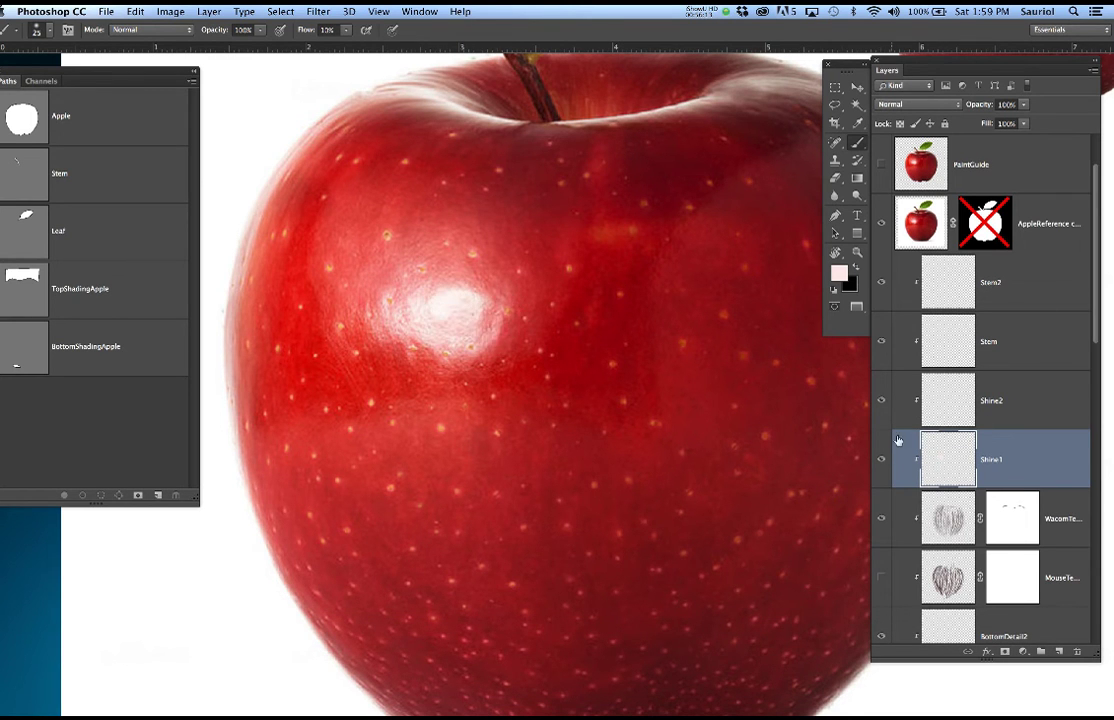
Hide the reference layer and set the Shine1 layer's blend mode to Dissolve.
{"action": "left_click", "coordinate": [880, 222]}
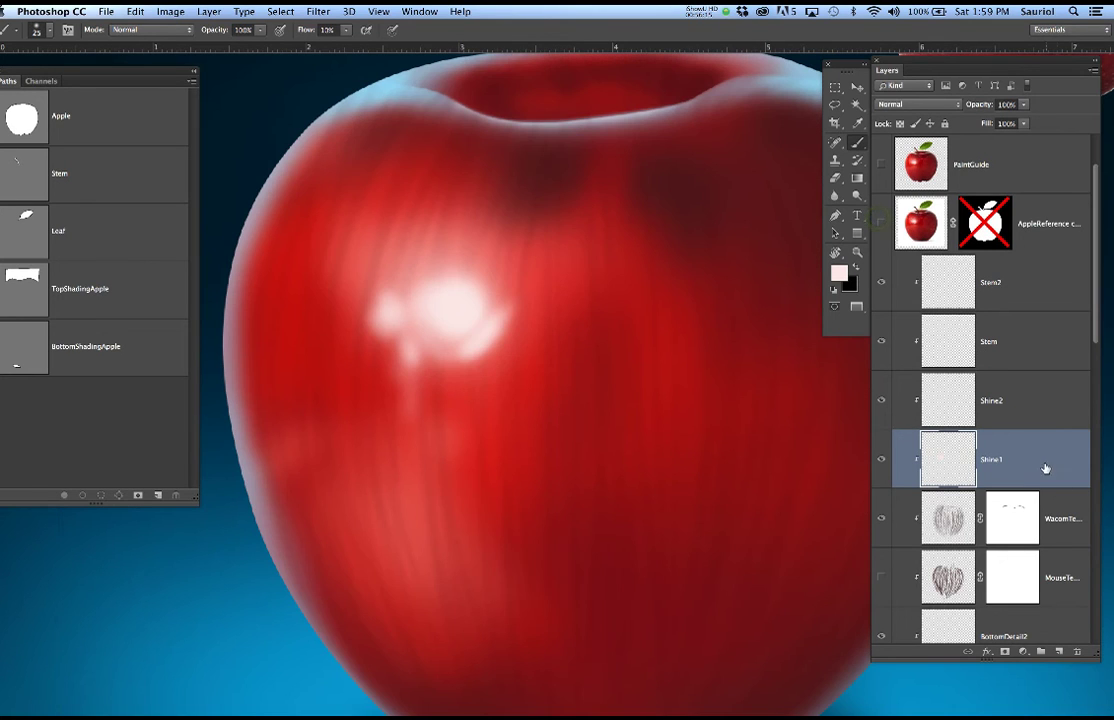
{"action": "left_click", "coordinate": [898, 104]}
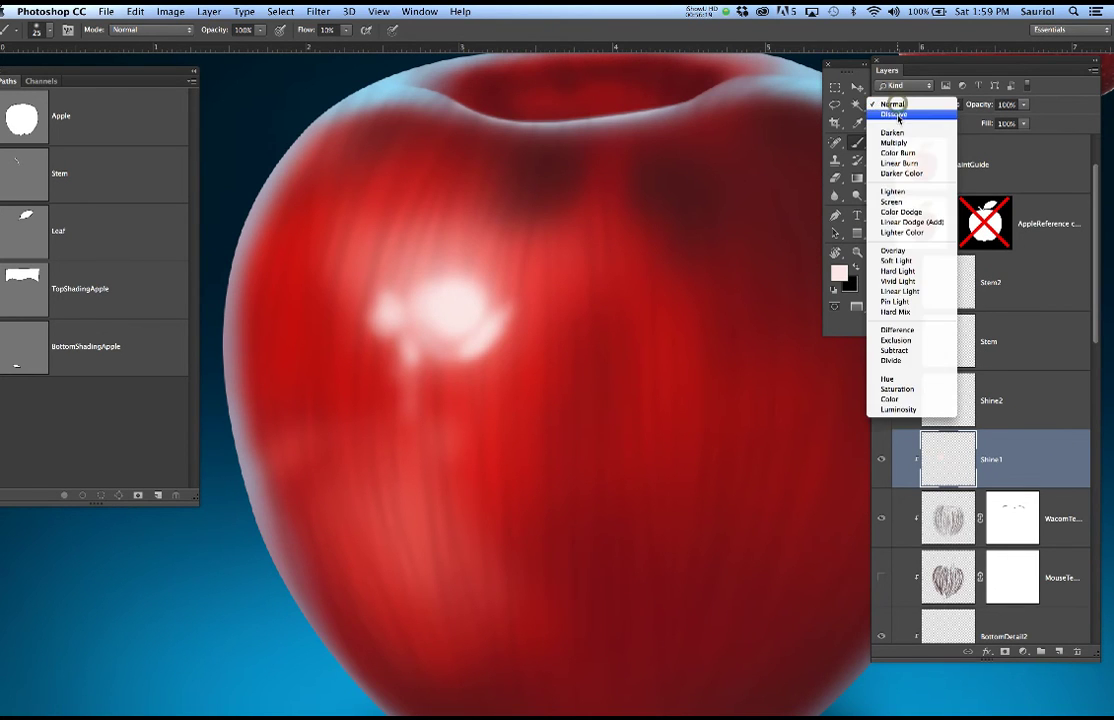
{"action": "left_click", "coordinate": [897, 116]}
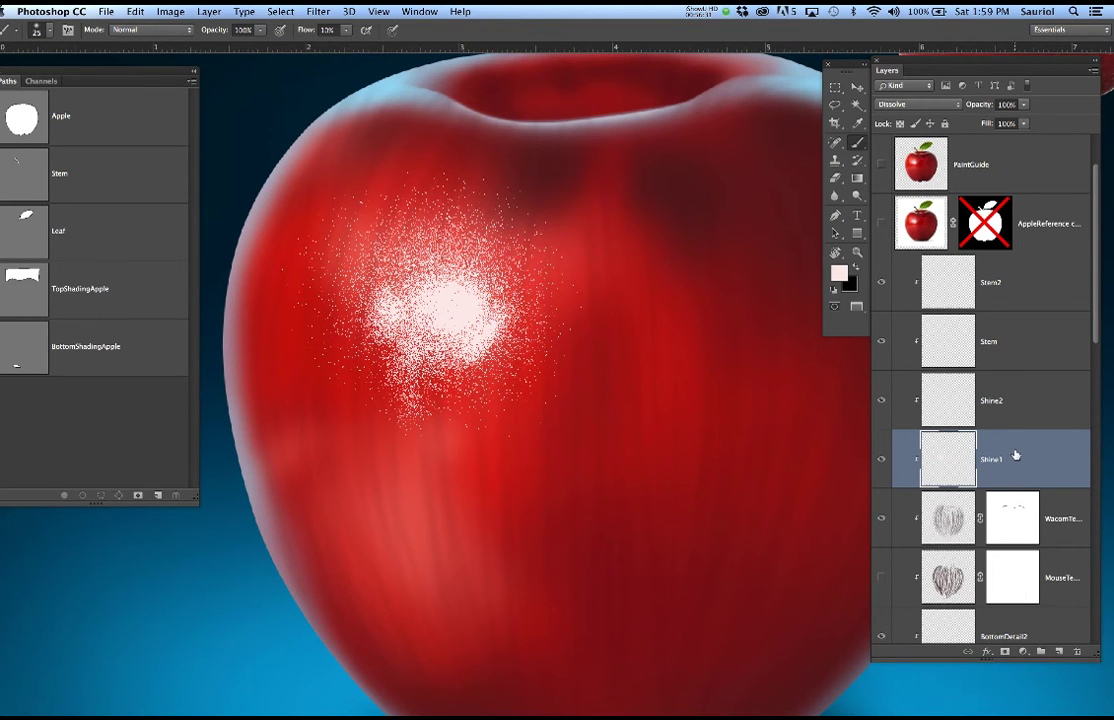
Duplicate the Shine1 layer as a copy clipped to the apple and hide the original.
{"action": "left_click", "coordinate": [310, 11]}
{"action": "left_click", "coordinate": [1042, 460]}
{"action": "left_click_drag", "start_coordinate": [1027, 453], "coordinate": [1059, 650]}
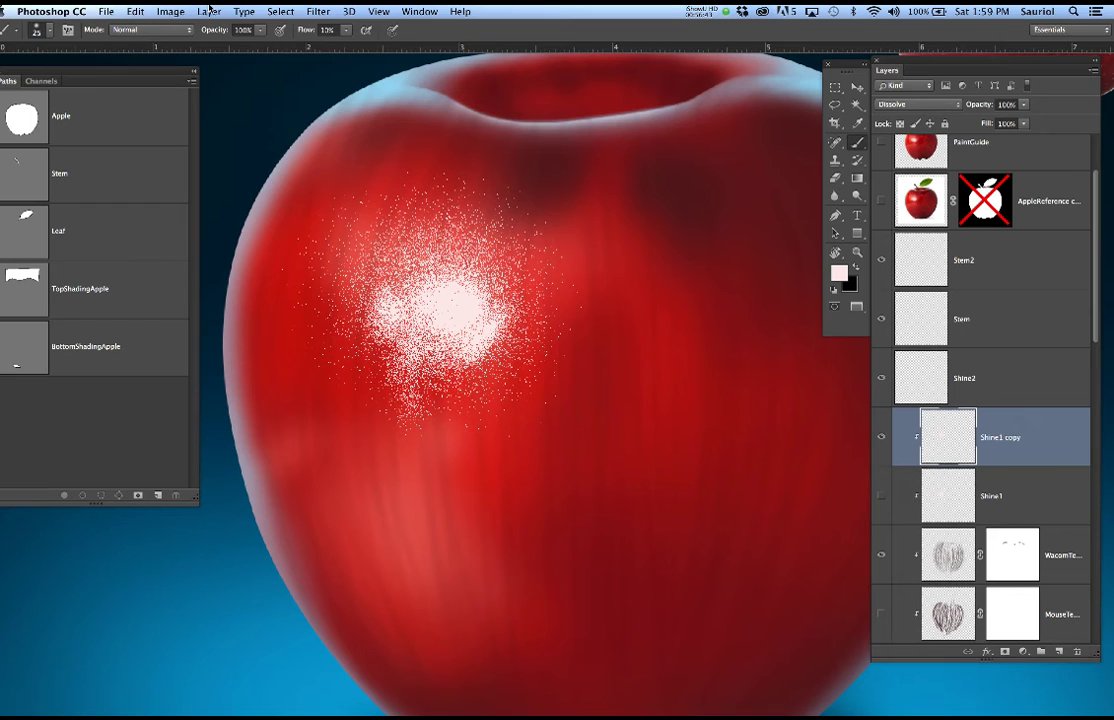
Apply a Gaussian Blur with an increased radius to the duplicated Shine1 layer.
{"action": "left_click", "coordinate": [279, 10]}
{"action": "mouse_move", "coordinate": [318, 11]}
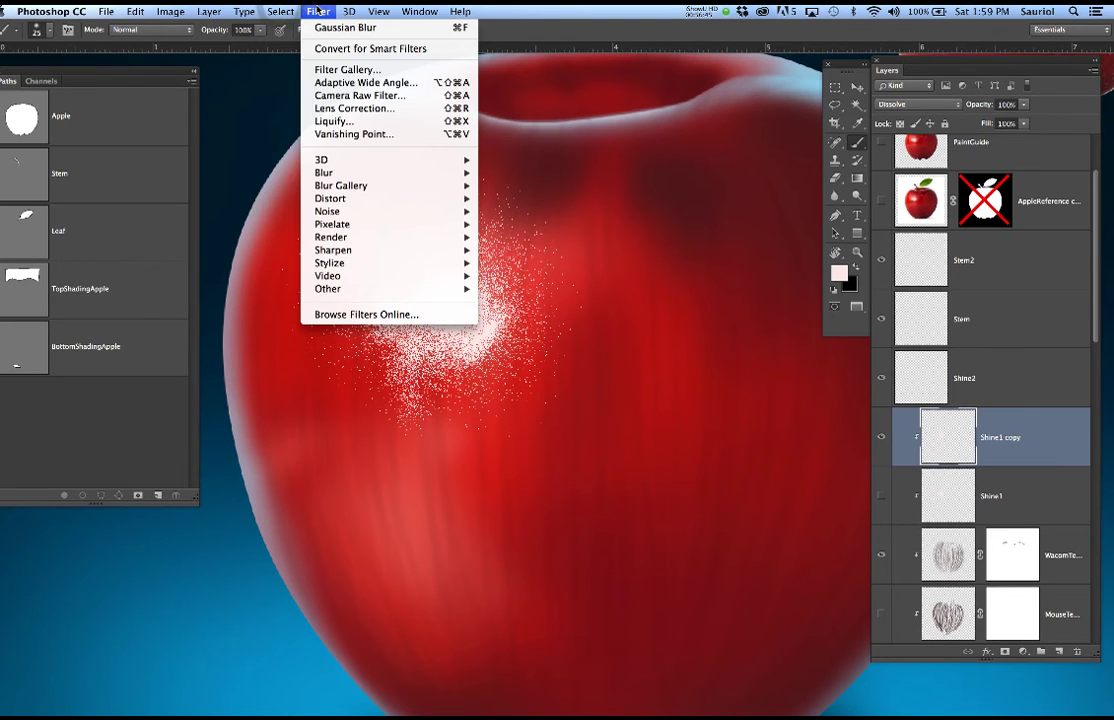
{"action": "mouse_move", "coordinate": [340, 172]}
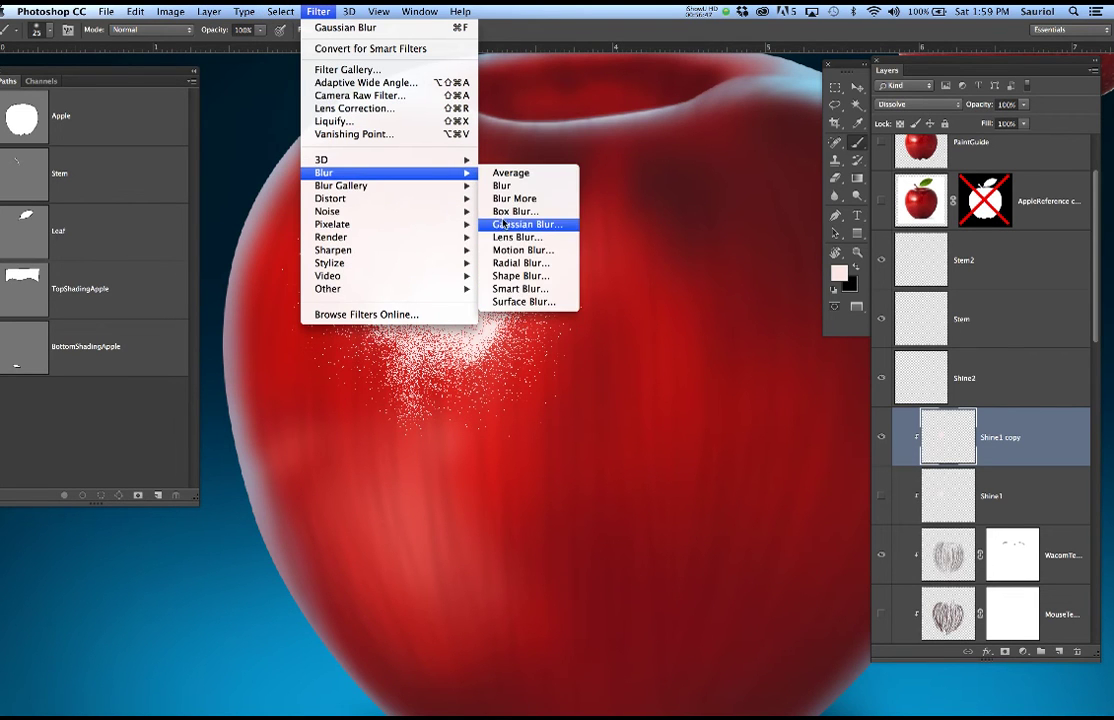
{"action": "left_click", "coordinate": [510, 225]}
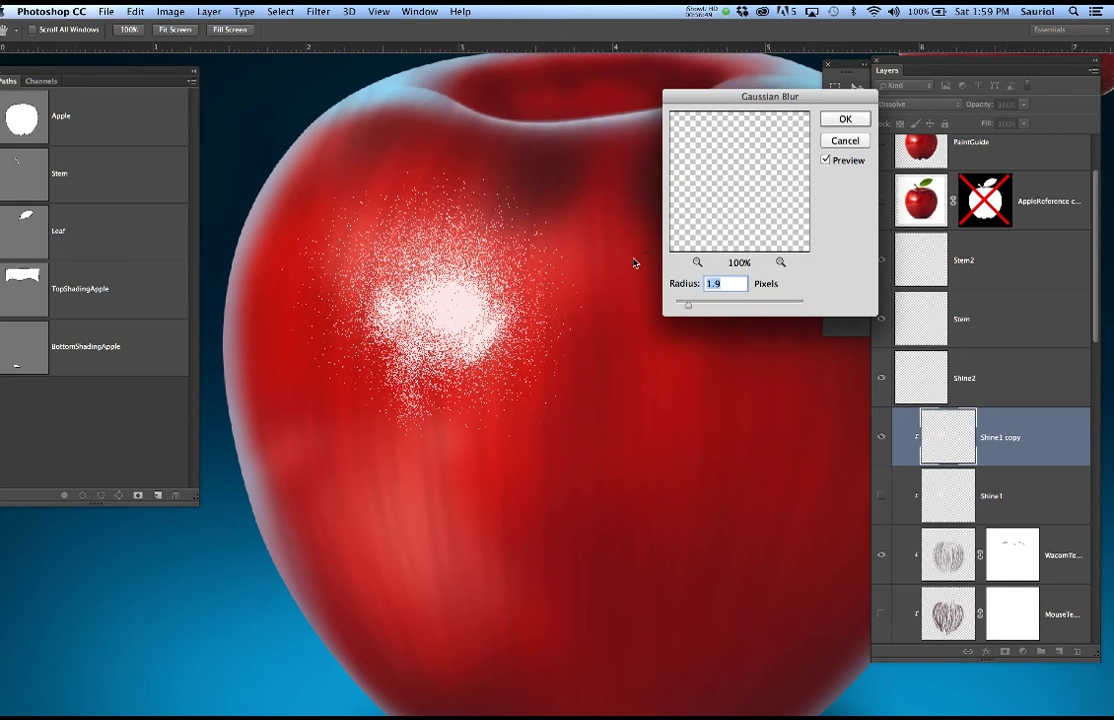
{"action": "left_click_drag", "start_coordinate": [688, 304], "coordinate": [709, 302]}
{"action": "key", "text": "Return"}
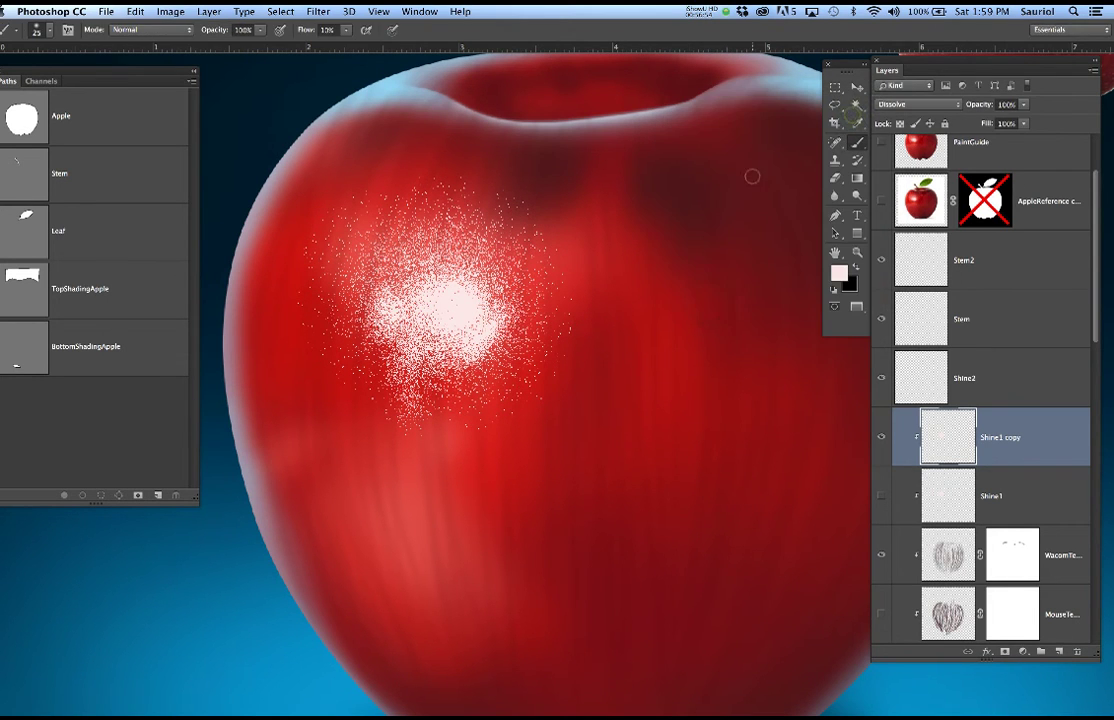
Set the blend mode of the Shine1 copy layer to Normal.
{"action": "right_click", "coordinate": [1006, 437]}
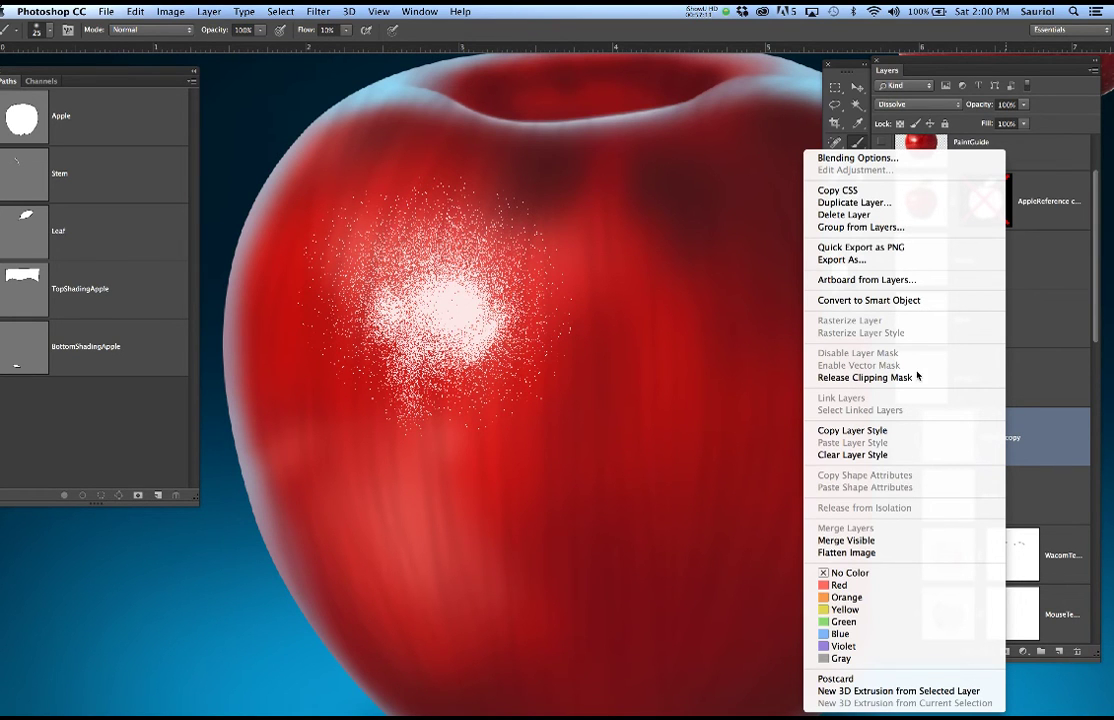
{"action": "left_click", "coordinate": [1038, 361]}
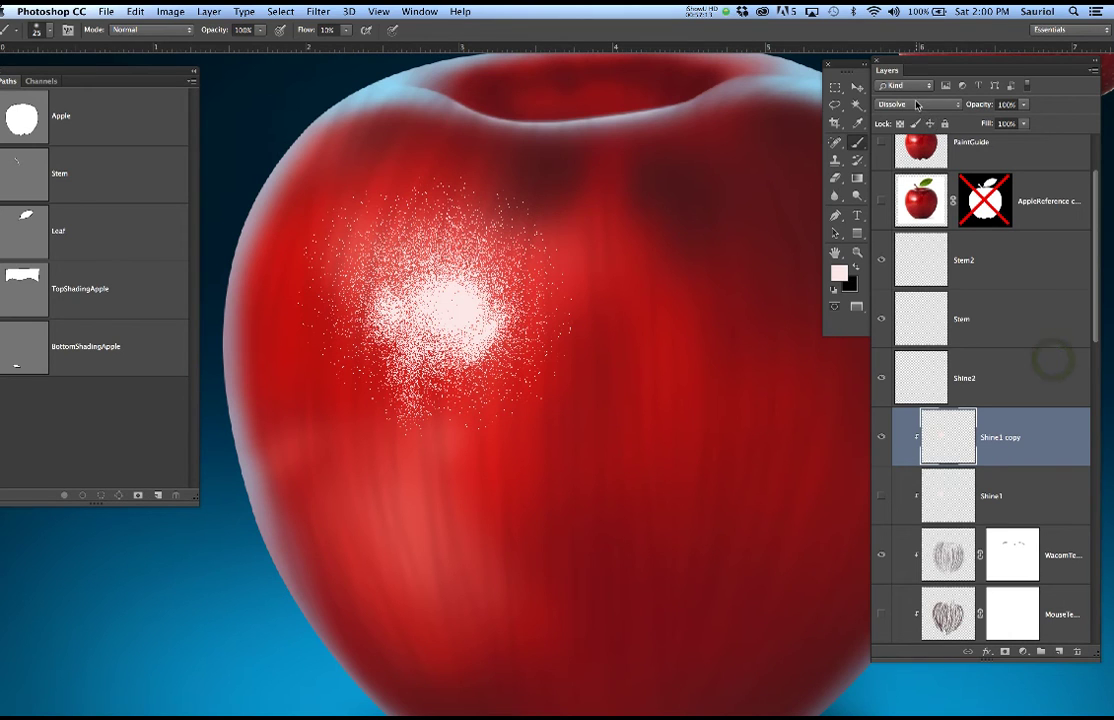
{"action": "left_click", "coordinate": [910, 107]}
{"action": "left_click", "coordinate": [907, 95]}
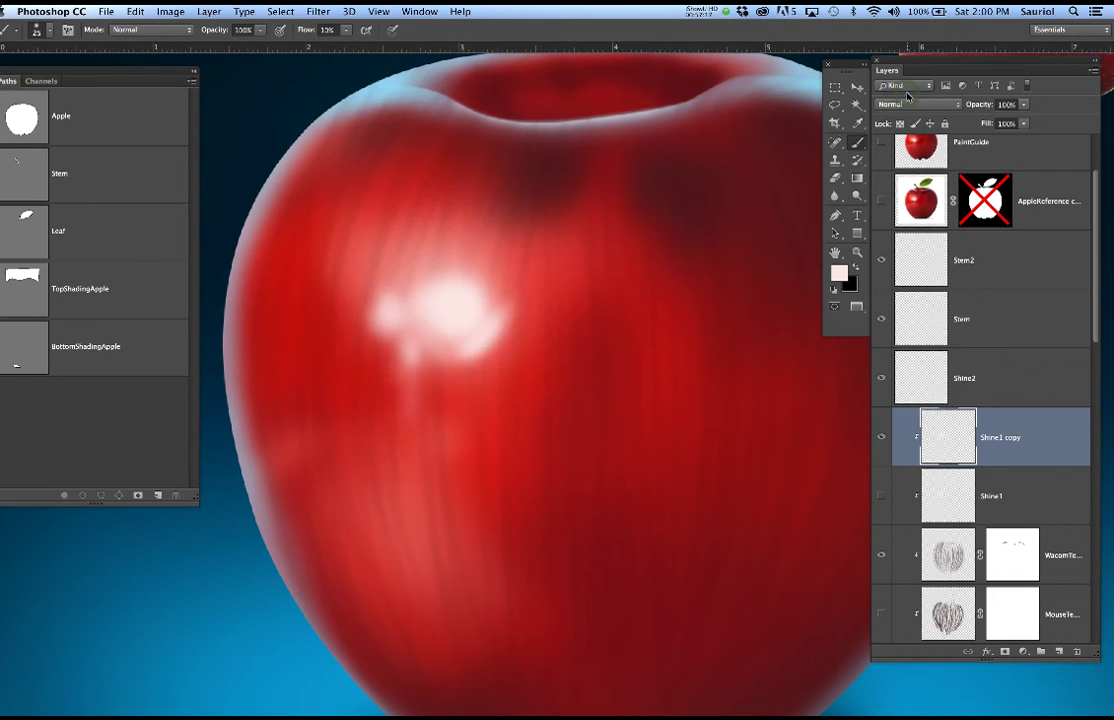
Add noise to the Shine1 copy layer with an amount of 12.5% and Gaussian distribution.
{"action": "left_click", "coordinate": [318, 11]}
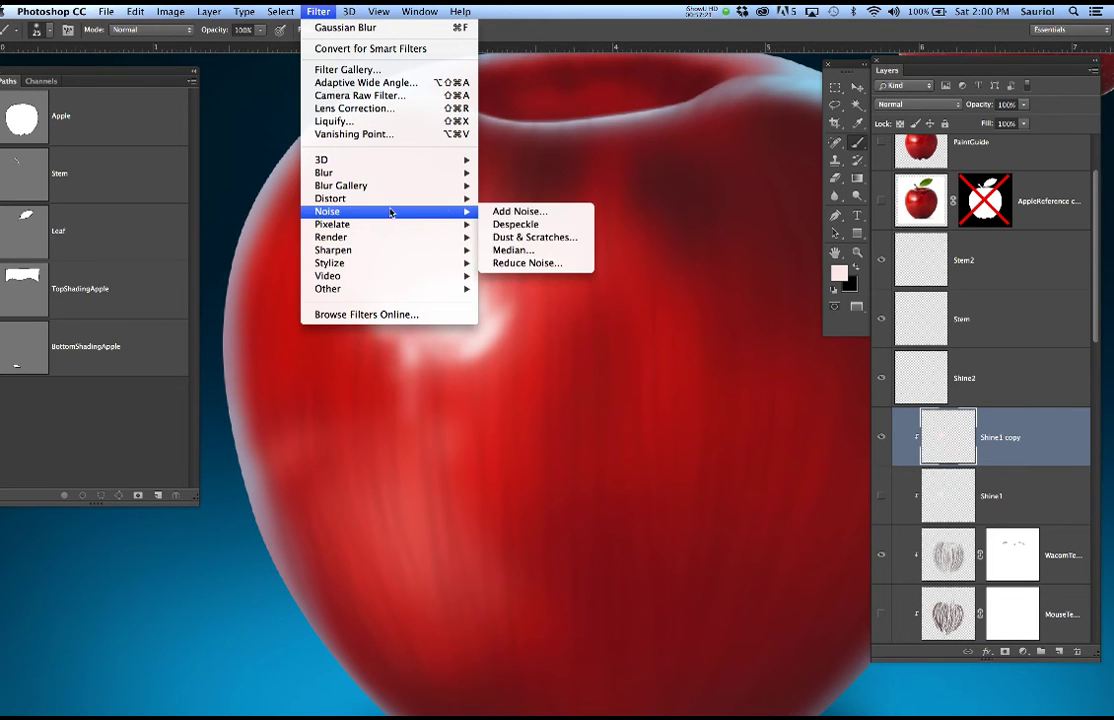
{"action": "mouse_move", "coordinate": [460, 211]}
{"action": "left_click", "coordinate": [520, 212]}
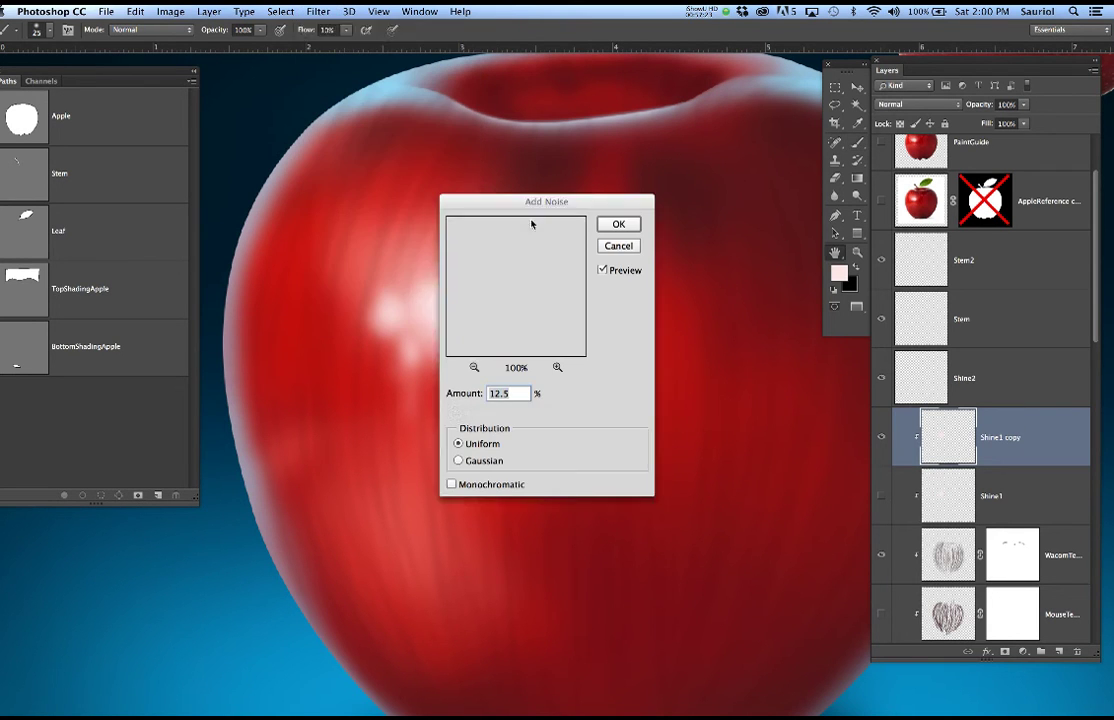
{"action": "left_click_drag", "start_coordinate": [515, 205], "coordinate": [672, 246]}
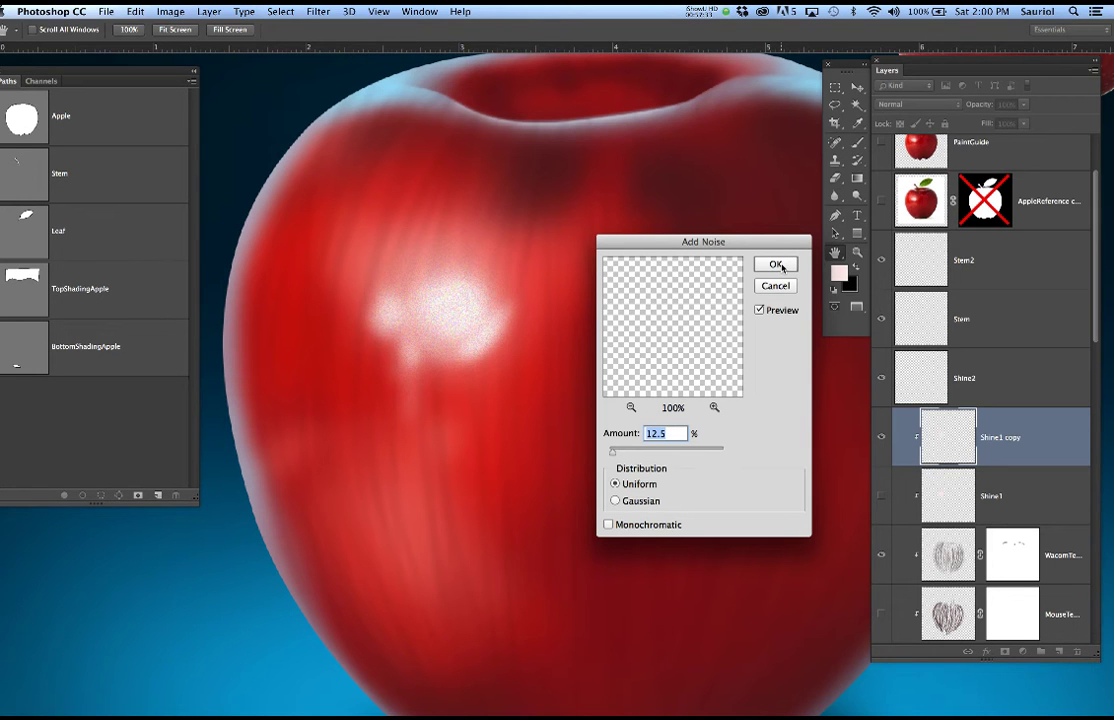
{"action": "left_click", "coordinate": [616, 500]}
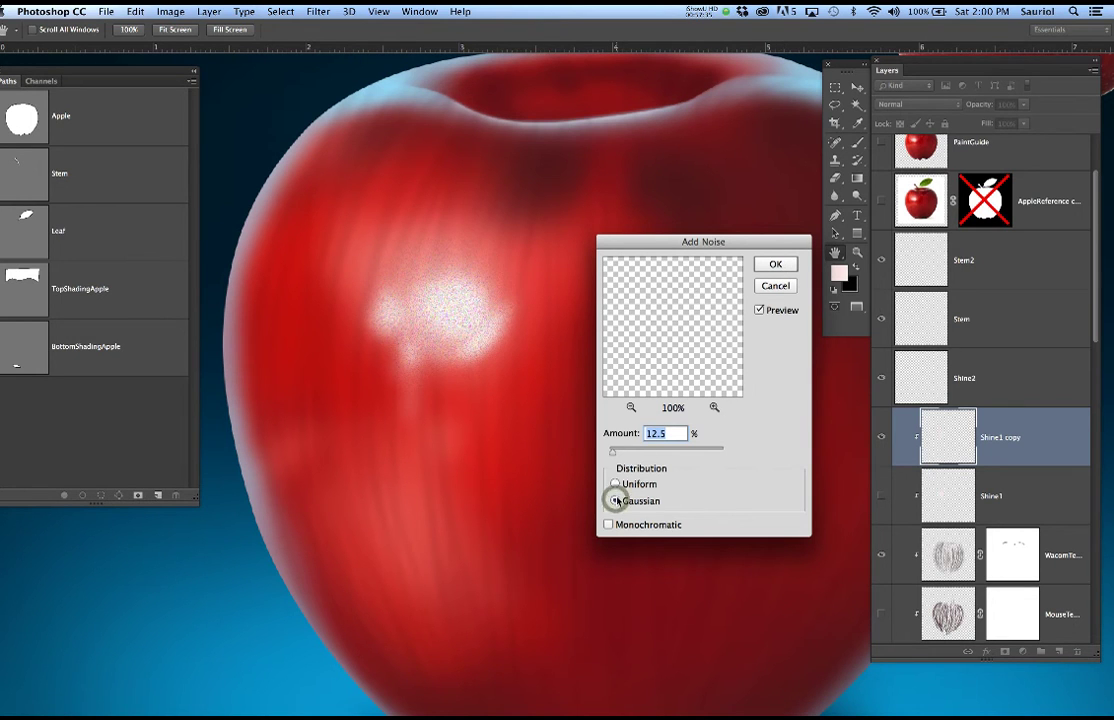
{"action": "left_click", "coordinate": [785, 265]}
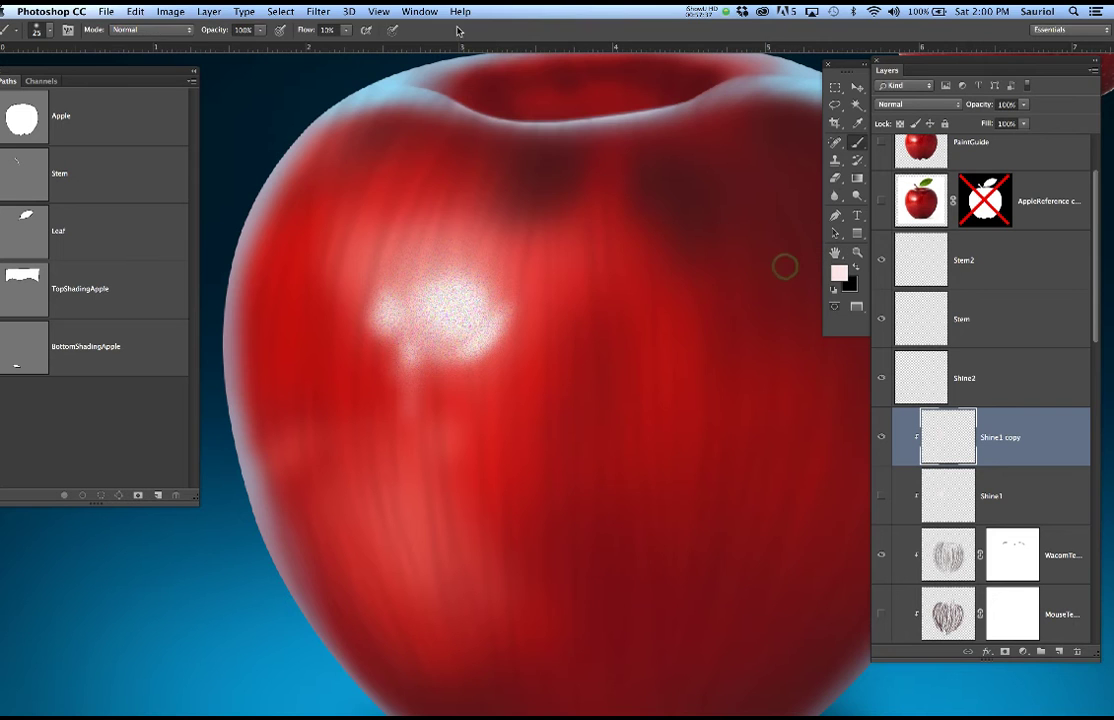
Apply a Gaussian Blur with a radius of 0.2 pixels to the Shine1 copy layer.
{"action": "left_click", "coordinate": [318, 11]}
{"action": "mouse_move", "coordinate": [345, 173]}
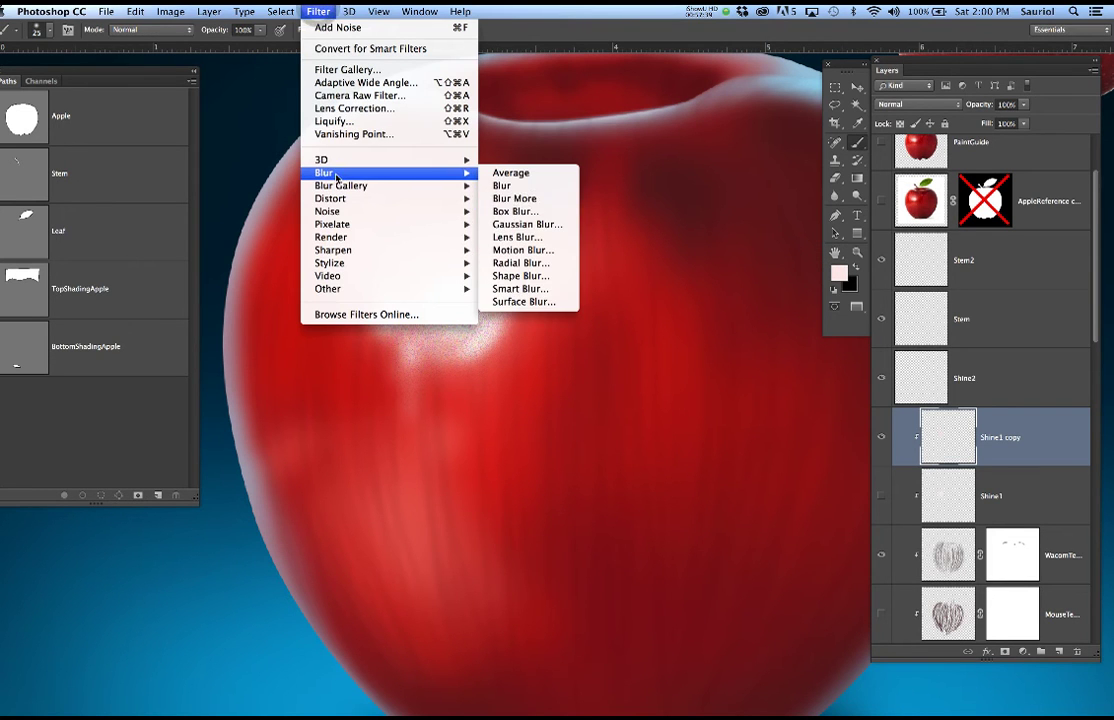
{"action": "left_click", "coordinate": [540, 224]}
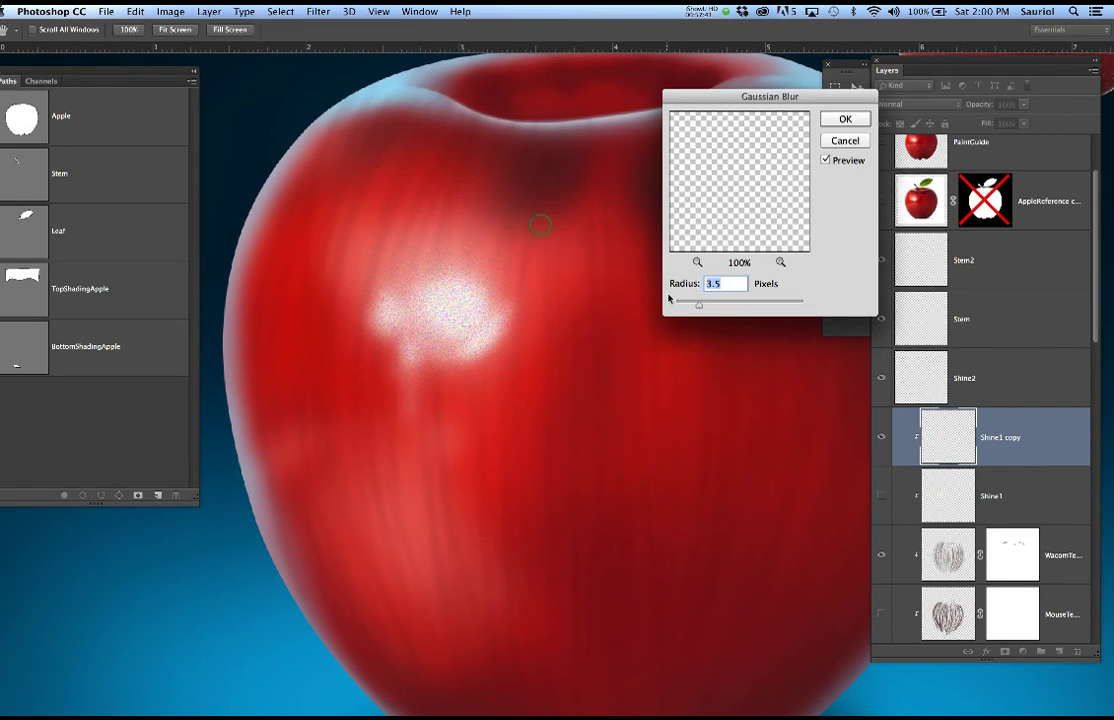
{"action": "left_click_drag", "start_coordinate": [699, 306], "coordinate": [679, 307]}
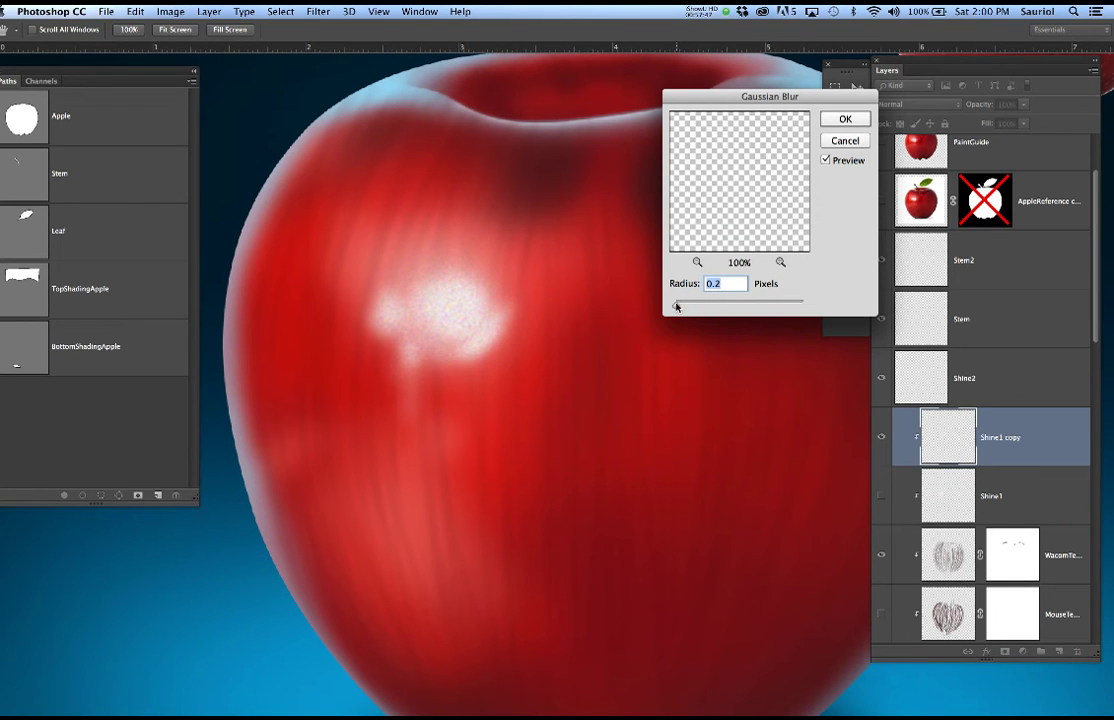
{"action": "left_click", "coordinate": [828, 121]}
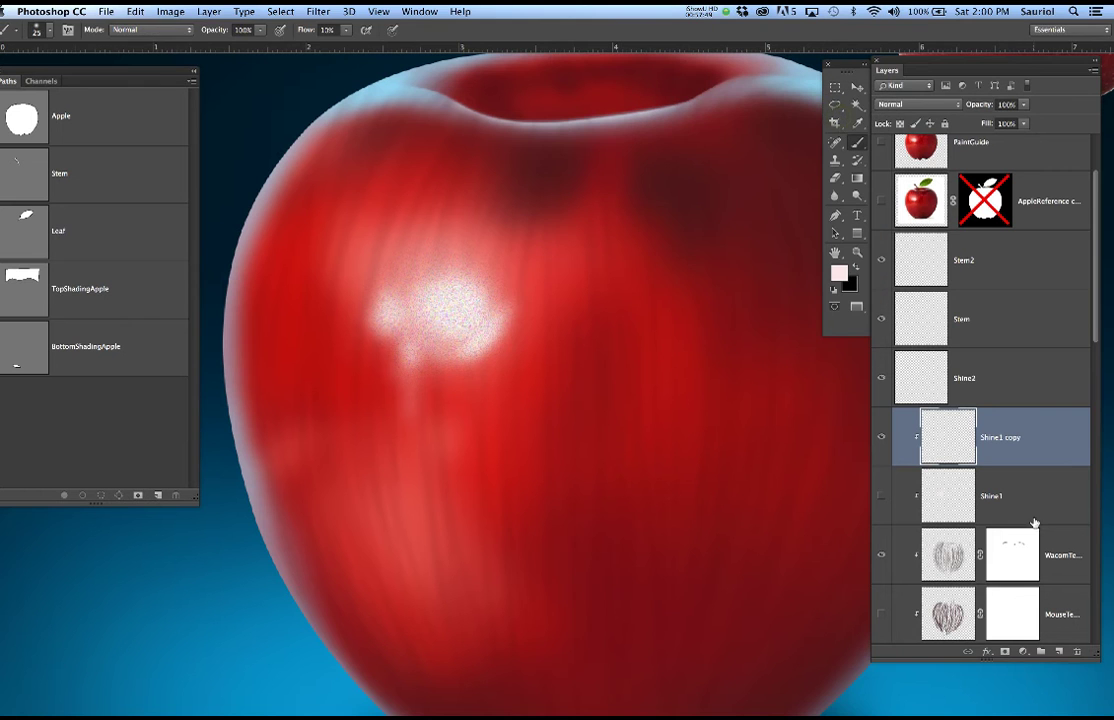
Show the Shine1 layer, set its blend mode to Normal and move it above Shine1 copy.
{"action": "left_click", "coordinate": [881, 497]}
{"action": "left_click", "coordinate": [930, 497]}
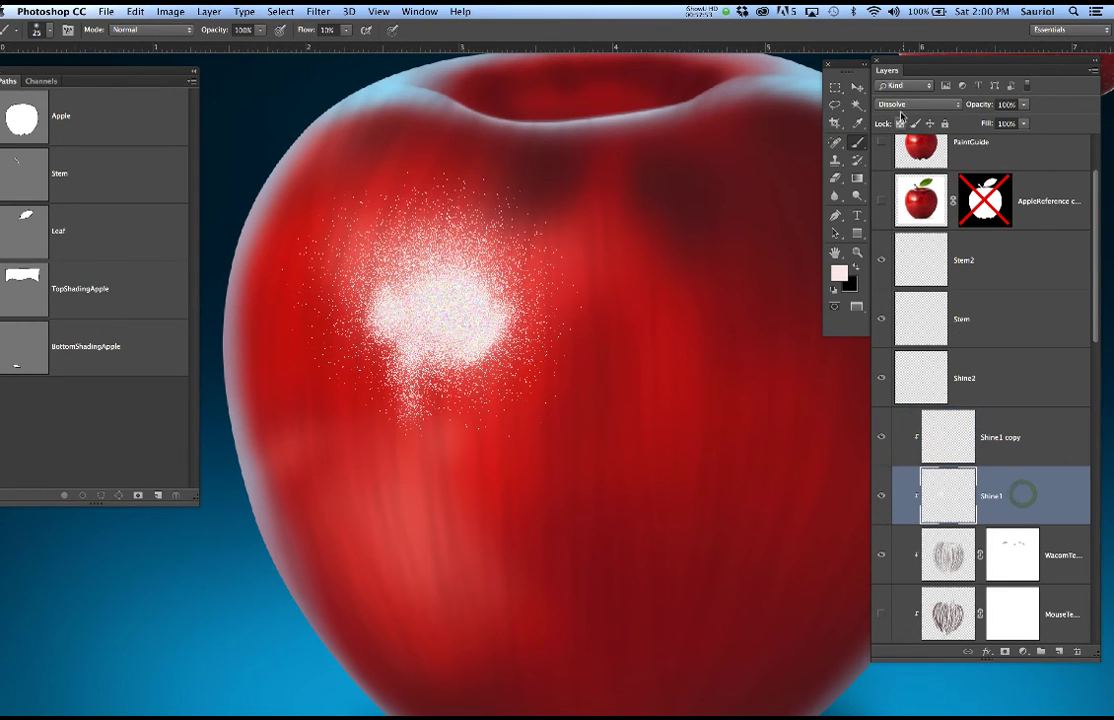
{"action": "left_click", "coordinate": [900, 104]}
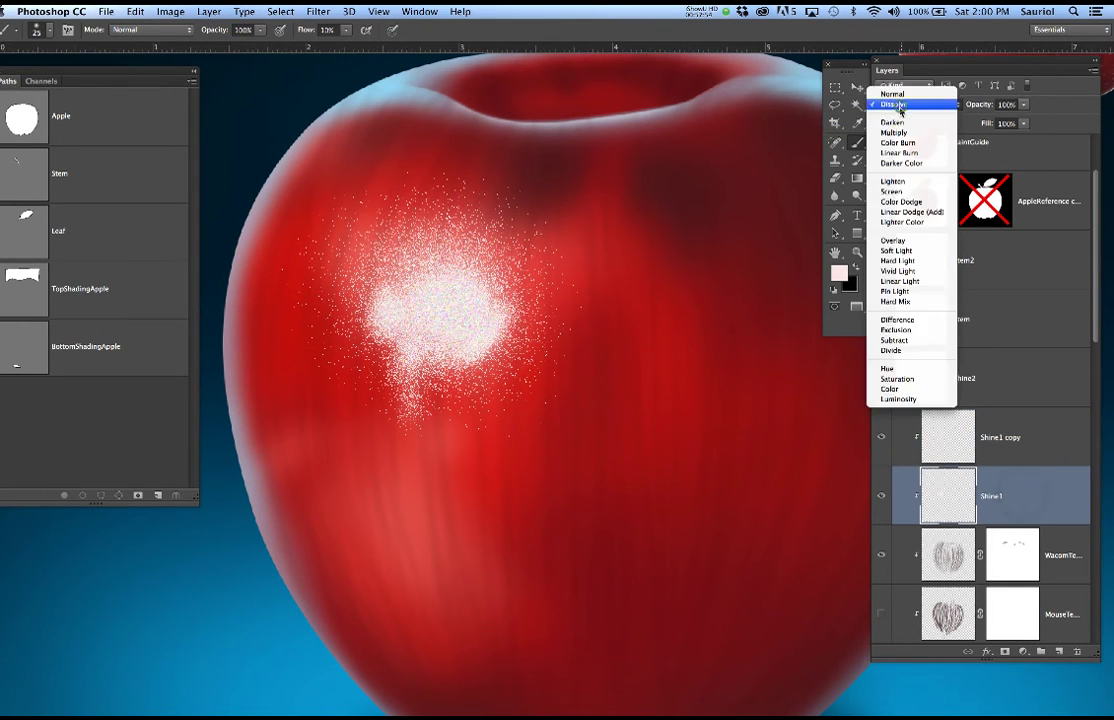
{"action": "left_click", "coordinate": [893, 93]}
{"action": "left_click_drag", "start_coordinate": [1021, 497], "coordinate": [1007, 422]}
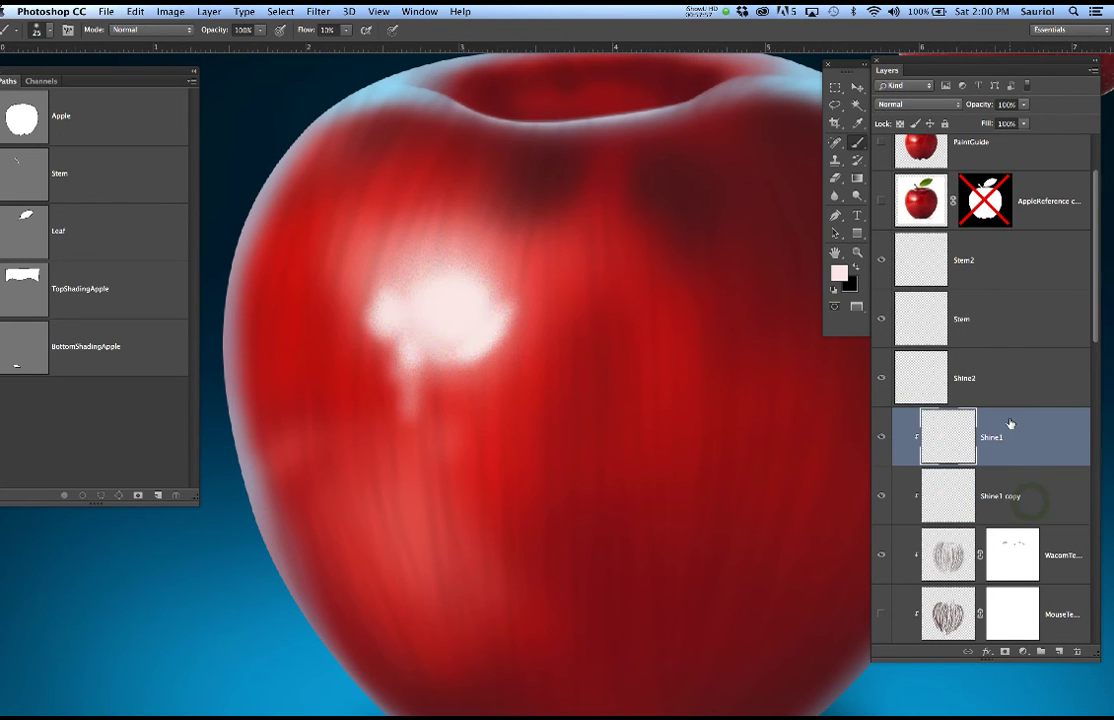
Add a layer mask to Shine1 and hide the Shine1 copy layer.
{"action": "left_click", "coordinate": [1031, 439]}
{"action": "left_click", "coordinate": [1005, 651]}
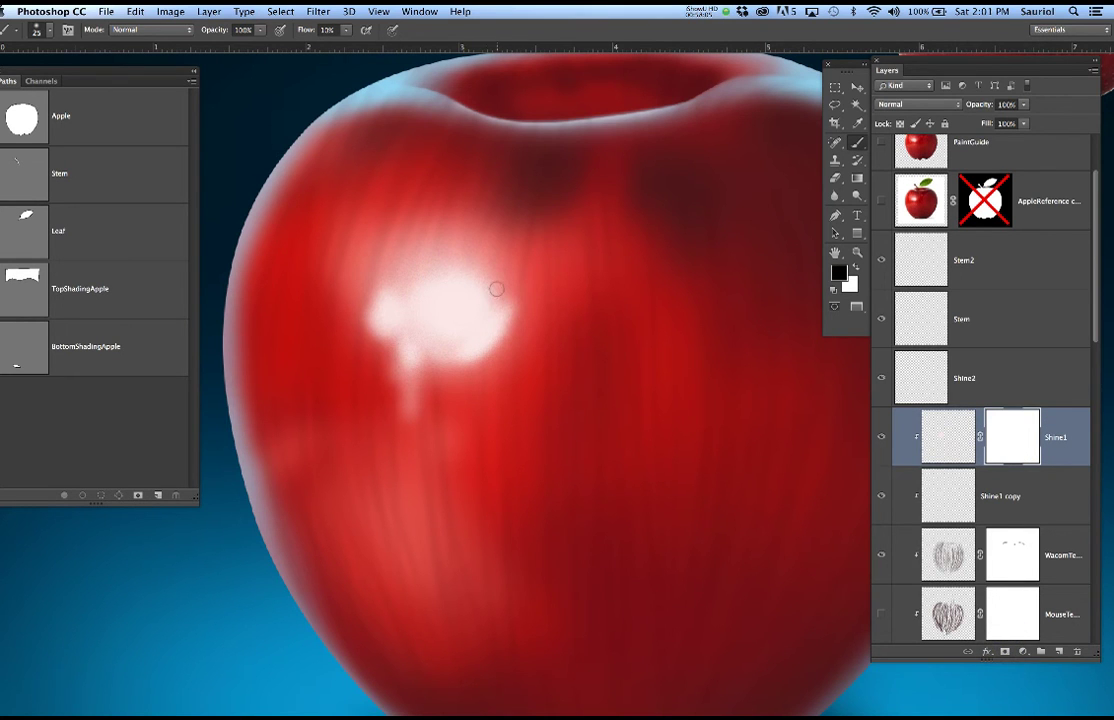
{"action": "left_click", "coordinate": [881, 500]}
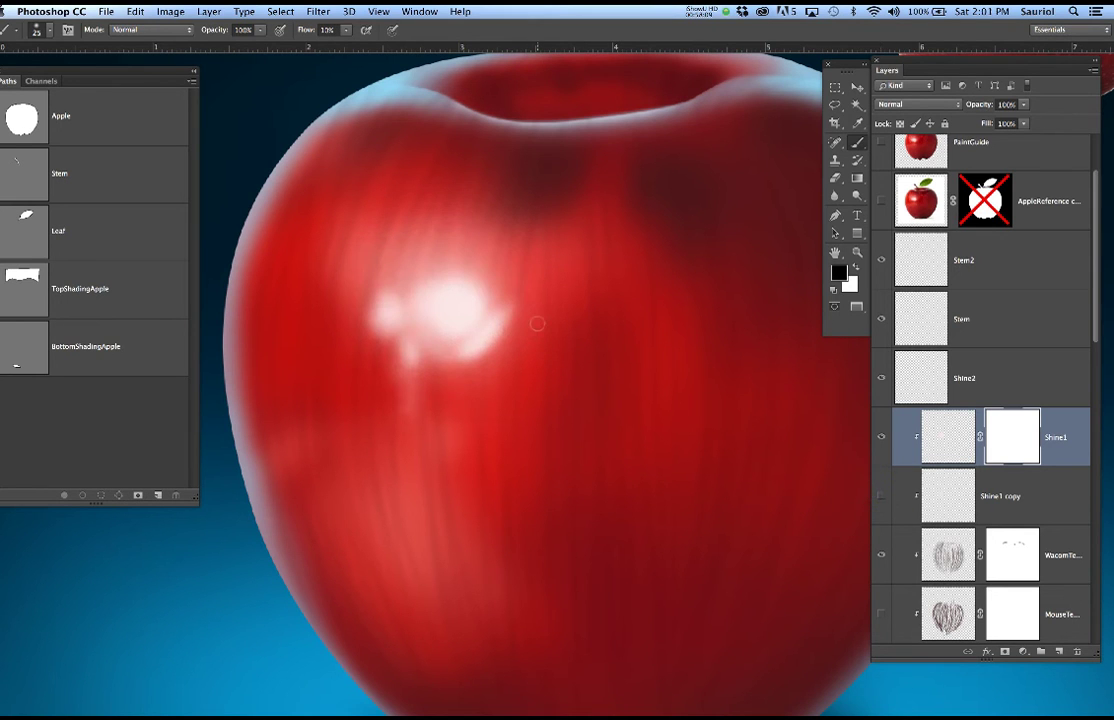
Paint black on the Shine1 mask with an 80 px brush to soften the edges of the apple's highlight.
{"action": "key", "text": "bracketright"}
{"action": "key", "text": "bracketright"}
{"action": "key", "text": "bracketright"}
{"action": "key", "text": "bracketright"}
{"action": "key", "text": "bracketright"}
{"action": "key", "text": "bracketright"}
{"action": "key", "text": "bracketright"}
{"action": "key", "text": "bracketright"}
{"action": "mouse_move", "coordinate": [505, 323]}
{"action": "left_mouse_down"}
{"action": "mouse_move", "coordinate": [470, 265]}
{"action": "mouse_move", "coordinate": [423, 288]}
{"action": "mouse_move", "coordinate": [428, 254]}
{"action": "left_mouse_up"}
{"action": "key", "text": "super+z"}
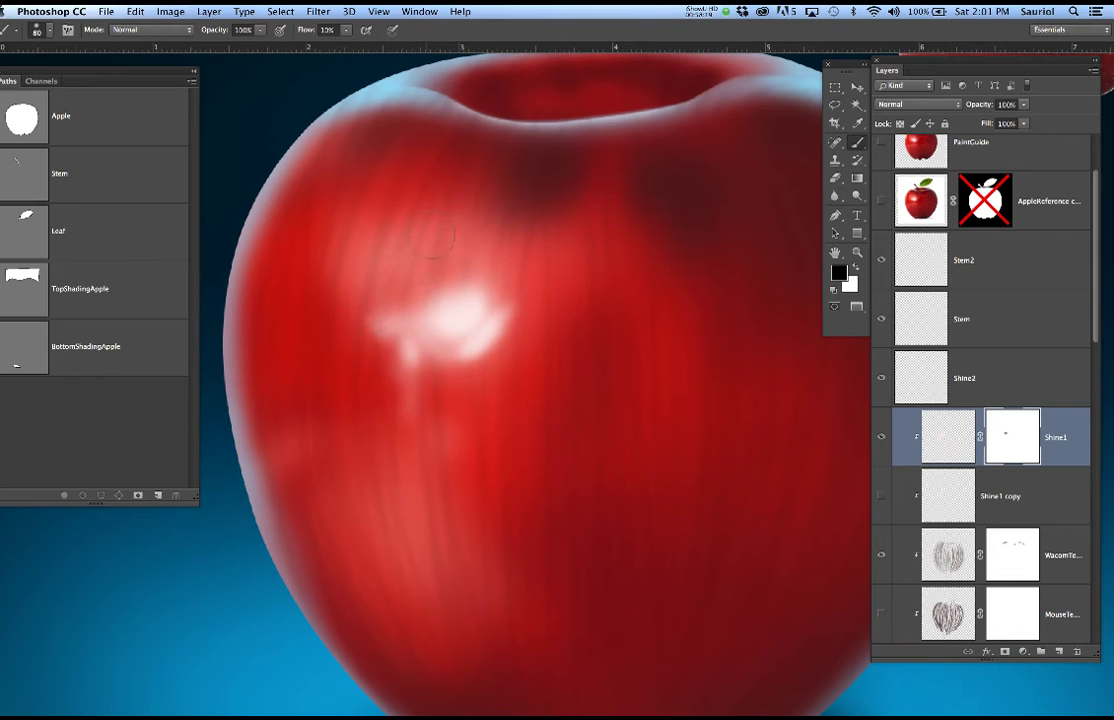
{"action": "mouse_move", "coordinate": [385, 332]}
{"action": "left_mouse_down"}
{"action": "mouse_move", "coordinate": [497, 350]}
{"action": "mouse_move", "coordinate": [499, 340]}
{"action": "mouse_move", "coordinate": [475, 332]}
{"action": "left_mouse_up"}
{"action": "left_click", "coordinate": [475, 335]}
Show the Shine1 copy layer and reduce its opacity to 65%.
{"action": "left_click", "coordinate": [880, 497]}
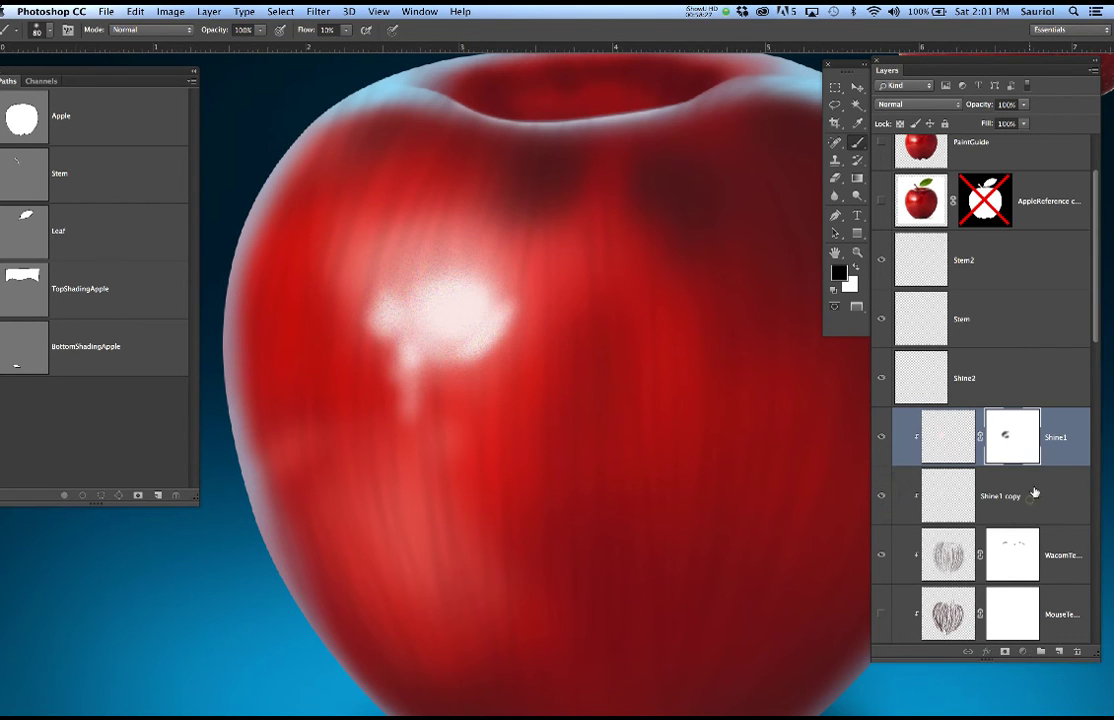
{"action": "left_click", "coordinate": [945, 495]}
{"action": "left_click", "coordinate": [1023, 104]}
{"action": "left_click_drag", "start_coordinate": [1028, 124], "coordinate": [1013, 126]}
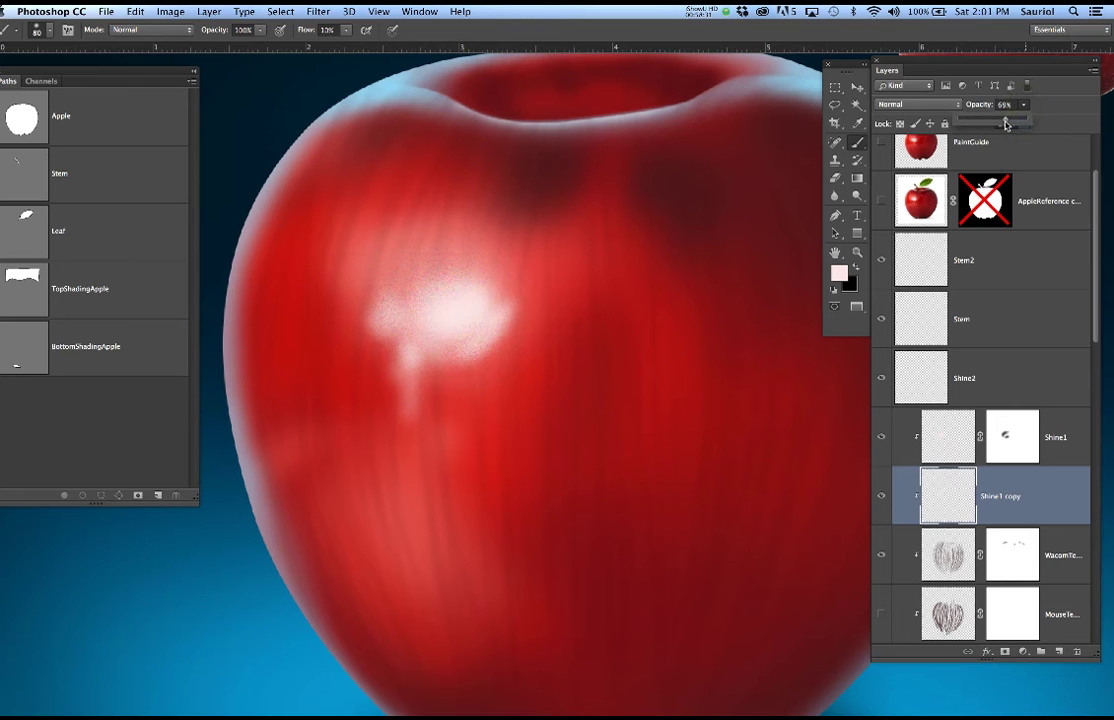
Reduce the Shine1 layer's opacity to 85% and briefly toggle the AppleReference layer to compare the highlight.
{"action": "left_click", "coordinate": [1069, 443]}
{"action": "left_click_drag", "start_coordinate": [1023, 104], "coordinate": [1007, 126]}
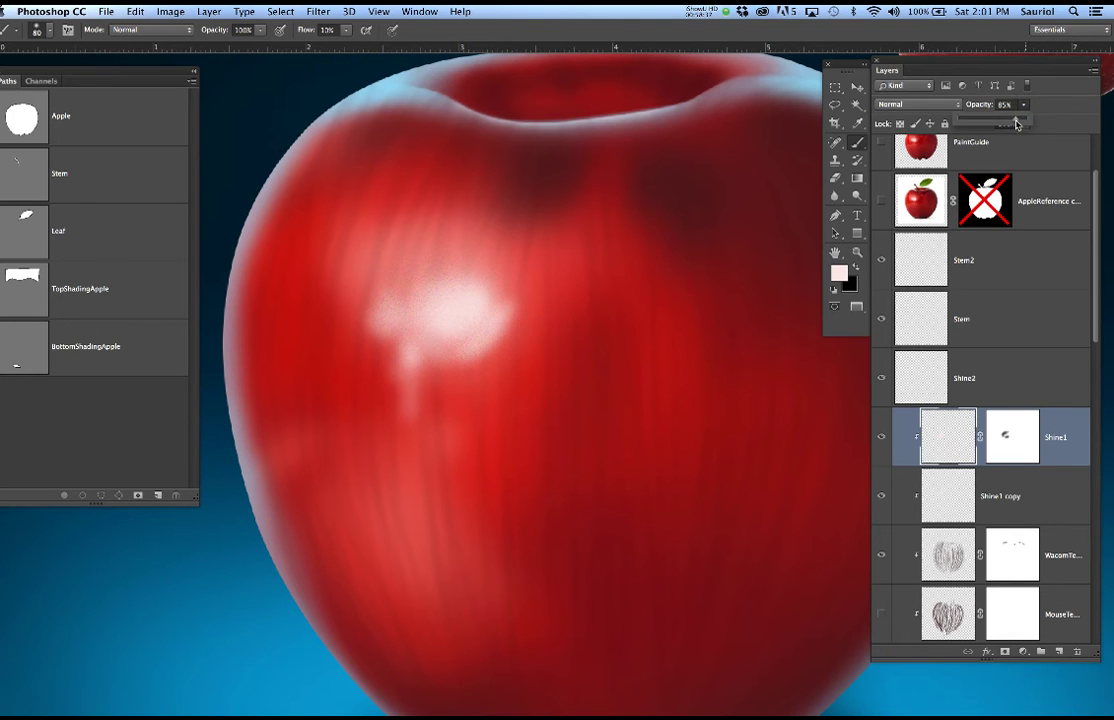
{"action": "scroll", "coordinate": [500, 318], "scroll_direction": "down", "scroll_amount": 2}
{"action": "scroll", "coordinate": [520, 314], "scroll_direction": "down", "scroll_amount": 2}
{"action": "scroll", "coordinate": [543, 303], "scroll_direction": "up", "scroll_amount": 1}
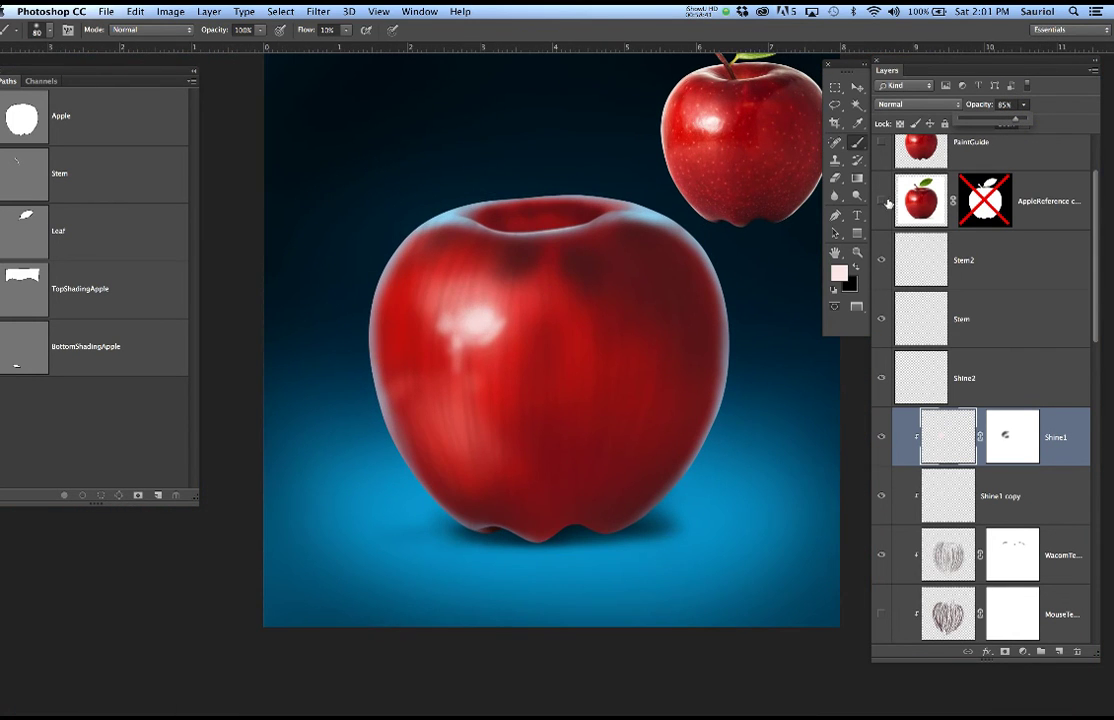
{"action": "left_click", "coordinate": [881, 201]}
{"action": "left_click", "coordinate": [881, 201]}
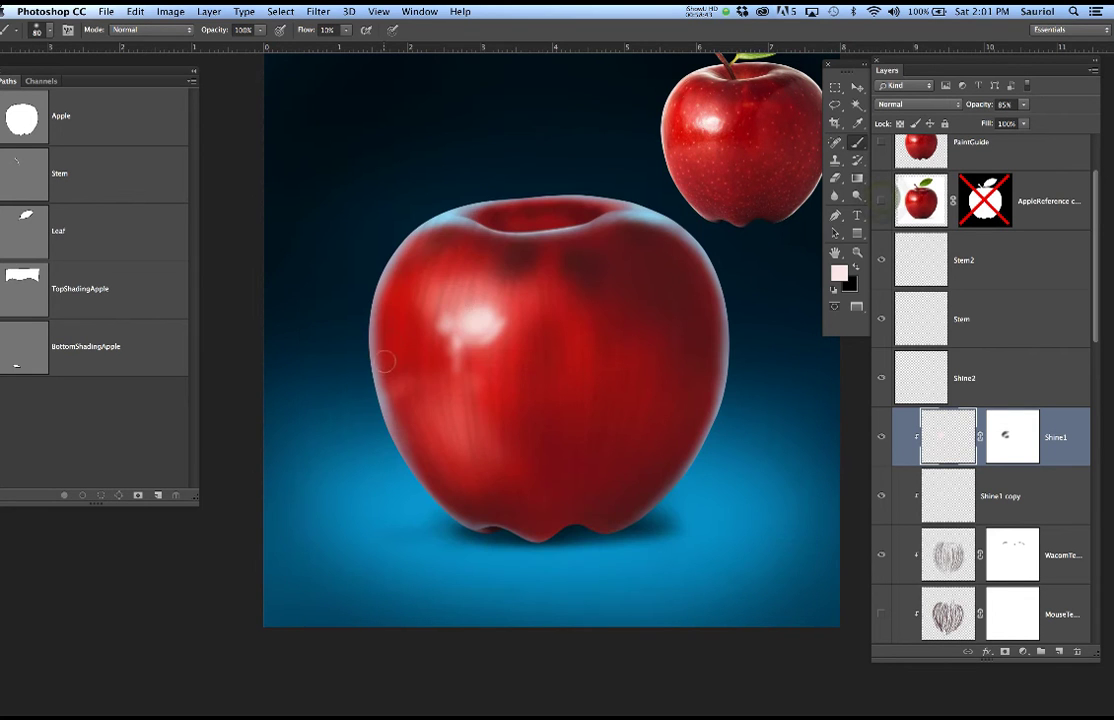
Add a layer mask to the Shine1 copy layer.
{"action": "scroll", "coordinate": [355, 353], "scroll_direction": "up", "scroll_amount": 4}
{"action": "scroll", "coordinate": [500, 375], "scroll_direction": "right", "scroll_amount": 5}
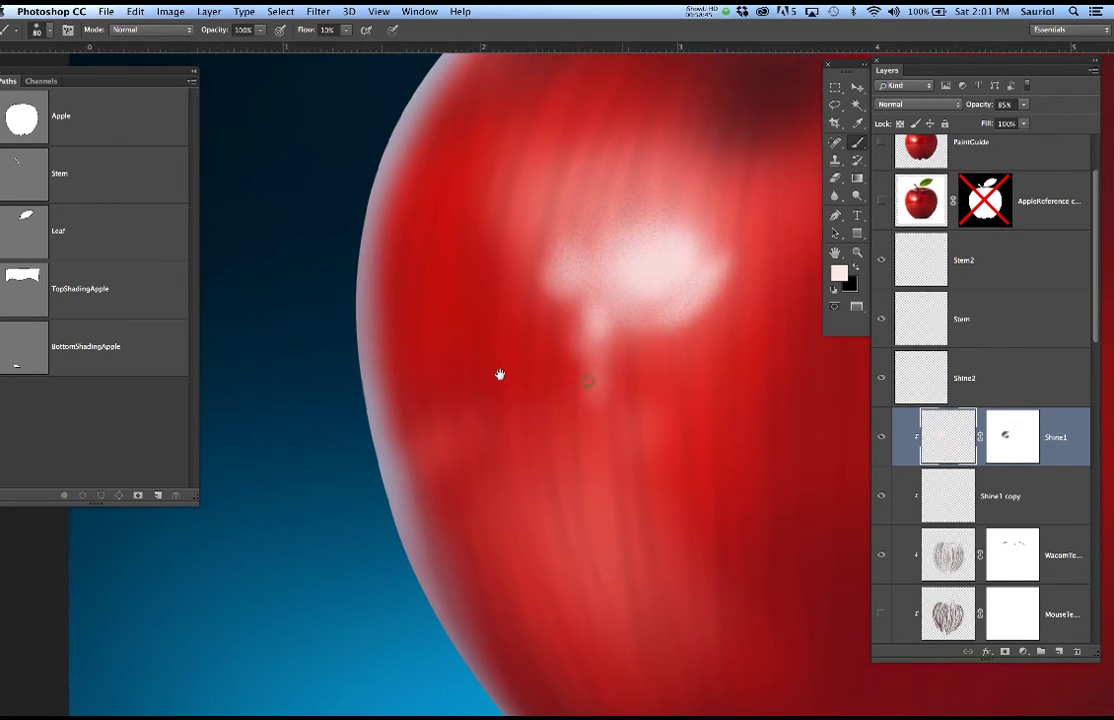
{"action": "left_click", "coordinate": [1017, 495]}
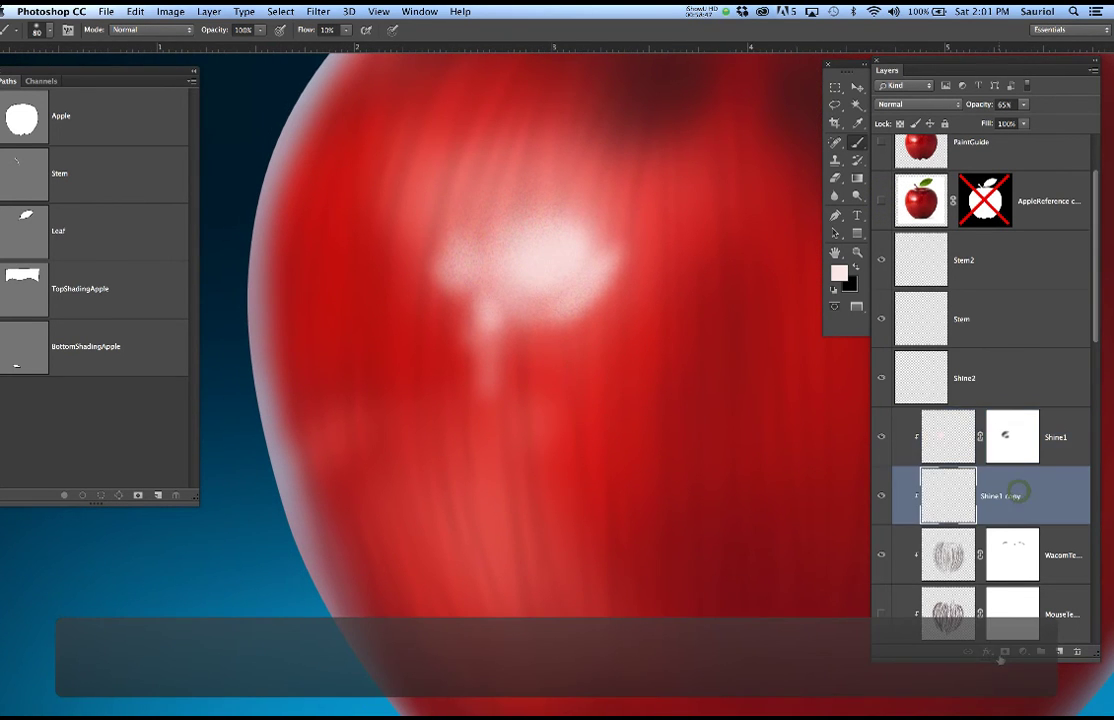
{"action": "left_click", "coordinate": [1004, 651]}
Paint black on the Shine1 mask over the streak hanging below the highlight, then reduce the brush size to 25 px.
{"action": "left_click", "coordinate": [1012, 437]}
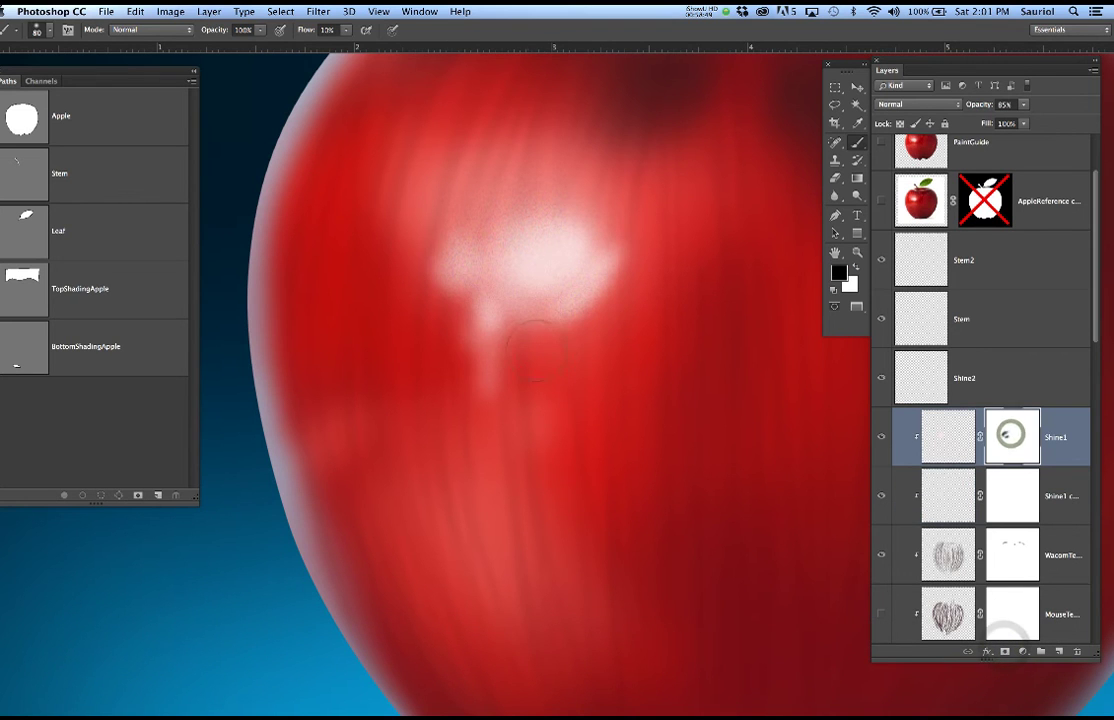
{"action": "mouse_move", "coordinate": [509, 351]}
{"action": "left_mouse_down"}
{"action": "mouse_move", "coordinate": [472, 322]}
{"action": "mouse_move", "coordinate": [450, 325]}
{"action": "left_mouse_up"}
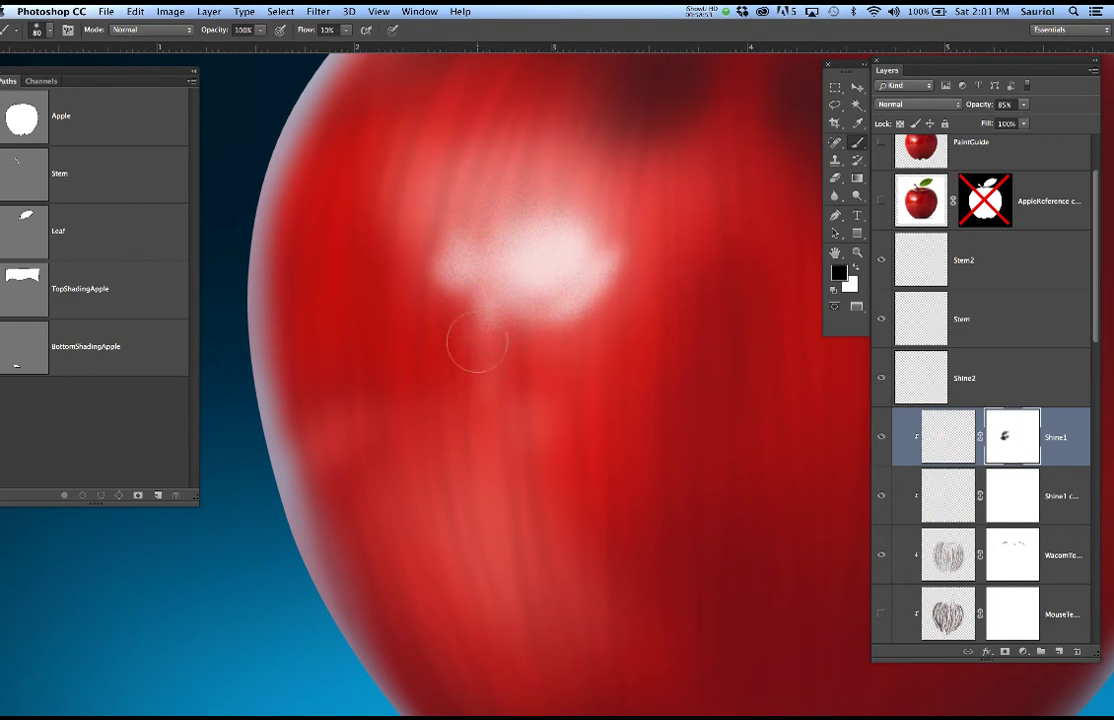
{"action": "key", "text": "bracketleft"}
{"action": "key", "text": "bracketleft"}
{"action": "key", "text": "bracketleft"}
{"action": "key", "text": "bracketleft"}
{"action": "key", "text": "bracketleft"}
{"action": "key", "text": "bracketleft"}
{"action": "key", "text": "bracketleft"}
{"action": "key", "text": "bracketleft"}
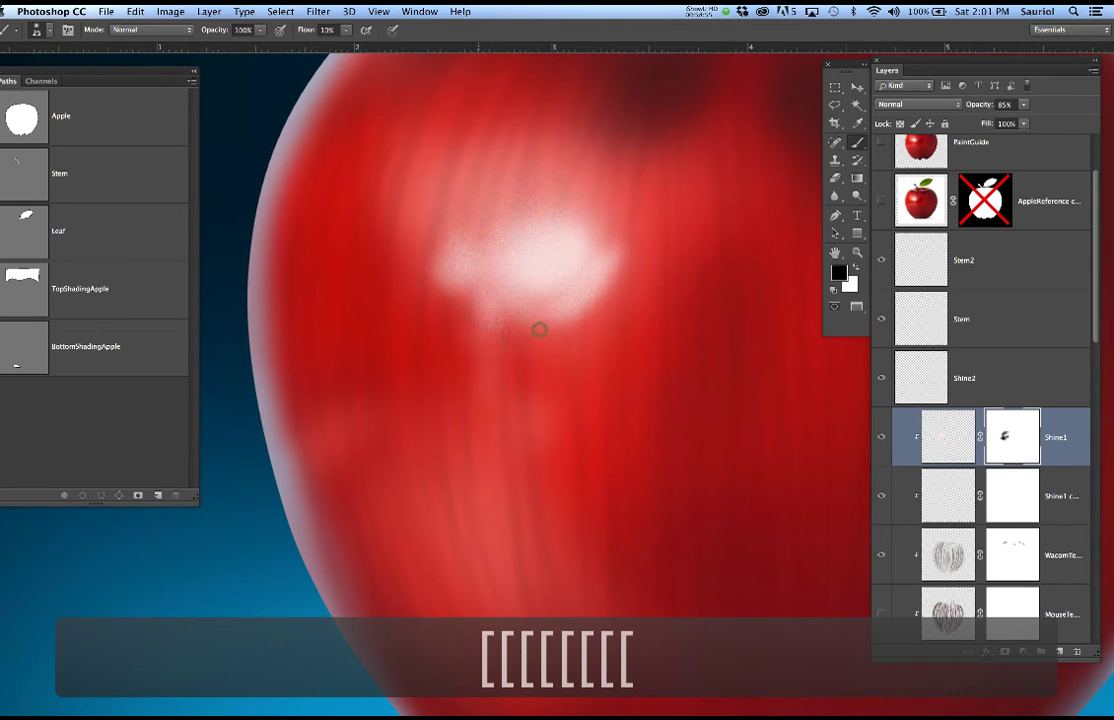
Paint black on the Shine1 copy mask along the highlight's lower edge, enlarging the brush to 45 px.
{"action": "left_click", "coordinate": [1013, 496]}
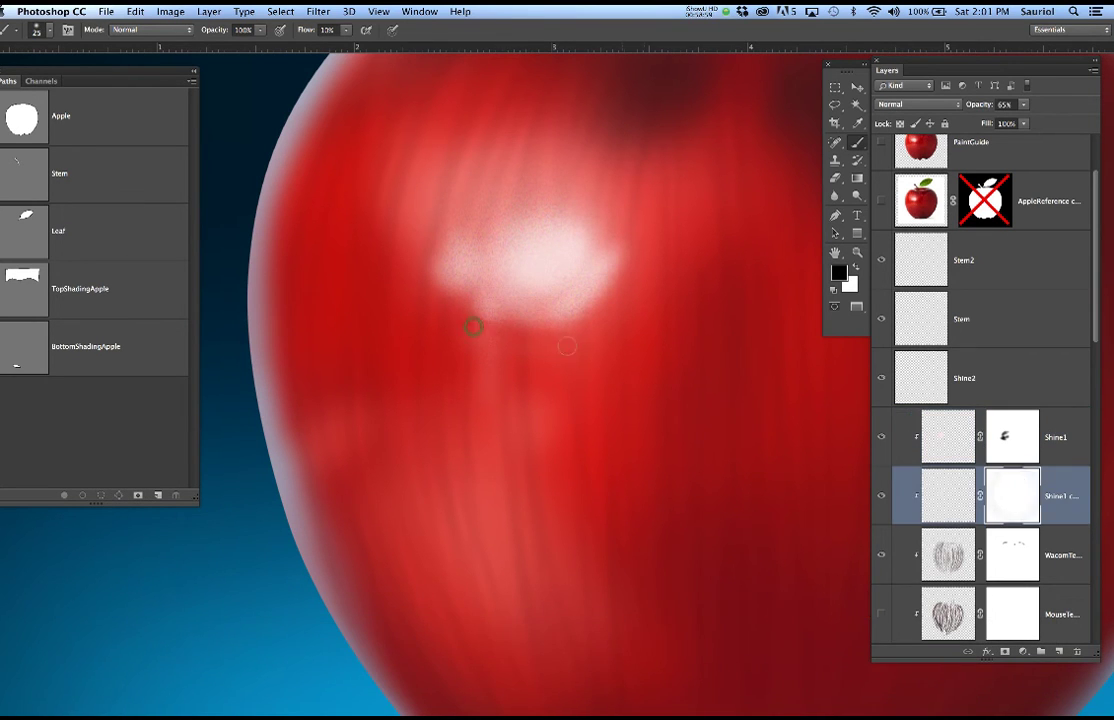
{"action": "key", "text": "bracketright"}
{"action": "key", "text": "bracketright"}
{"action": "key", "text": "bracketright"}
{"action": "key", "text": "bracketright"}
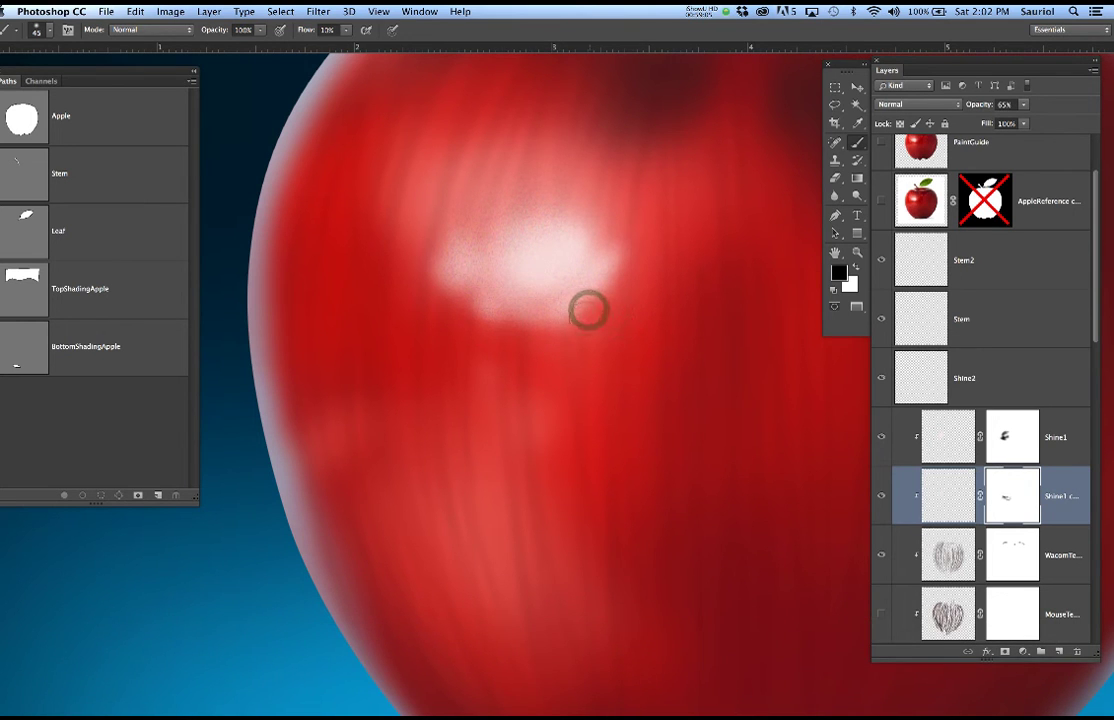
{"action": "scroll", "coordinate": [584, 291], "scroll_direction": "down", "scroll_amount": 1}
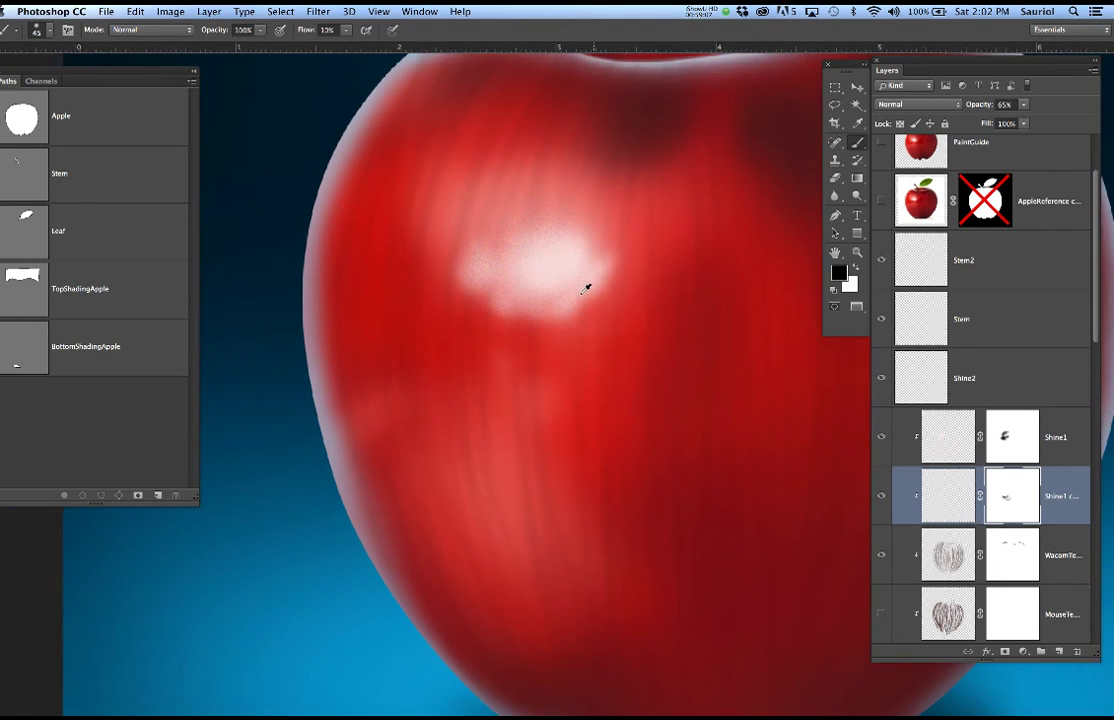
{"action": "scroll", "coordinate": [586, 289], "scroll_direction": "down", "scroll_amount": 2}
{"action": "scroll", "coordinate": [587, 288], "scroll_direction": "up", "scroll_amount": 1}
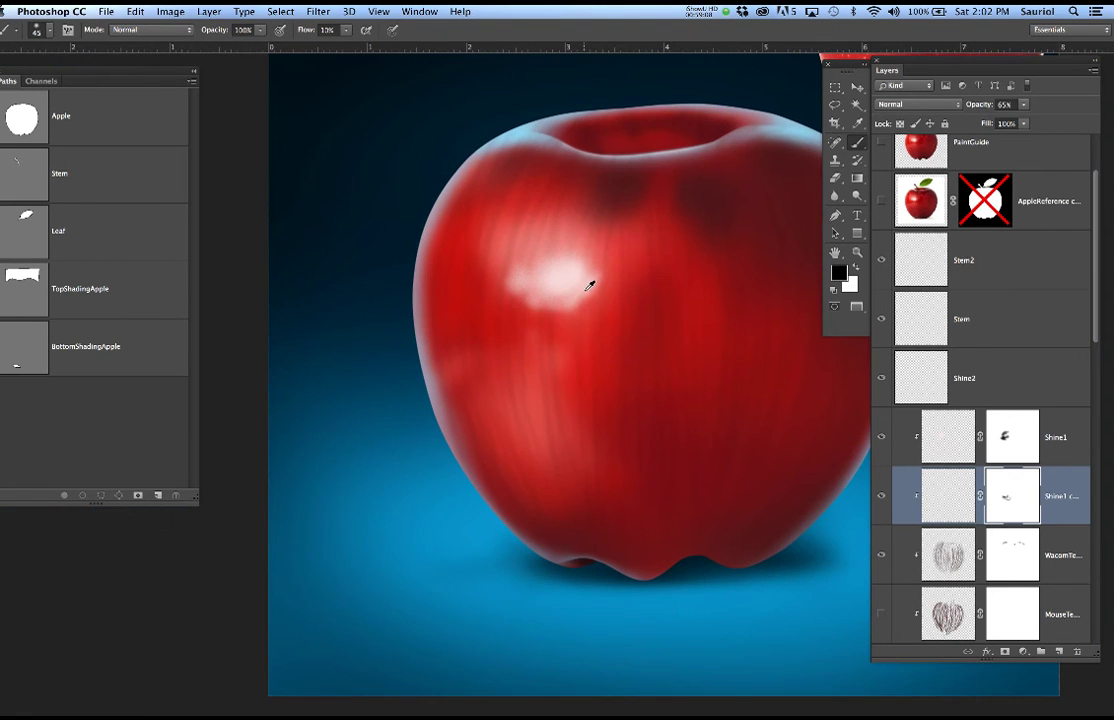
Lower the opacity of the Shine1 layer to 61%.
{"action": "left_click", "coordinate": [1072, 447]}
{"action": "key", "text": "x"}
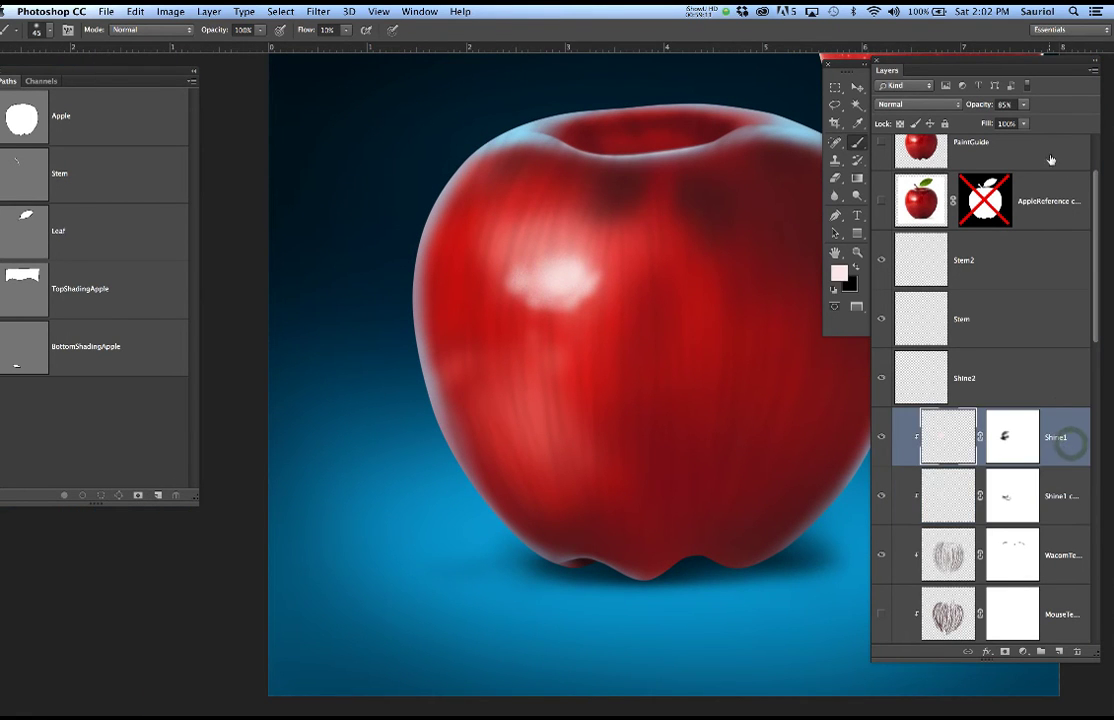
{"action": "left_click", "coordinate": [1023, 105]}
{"action": "left_click_drag", "start_coordinate": [1014, 122], "coordinate": [1010, 122]}
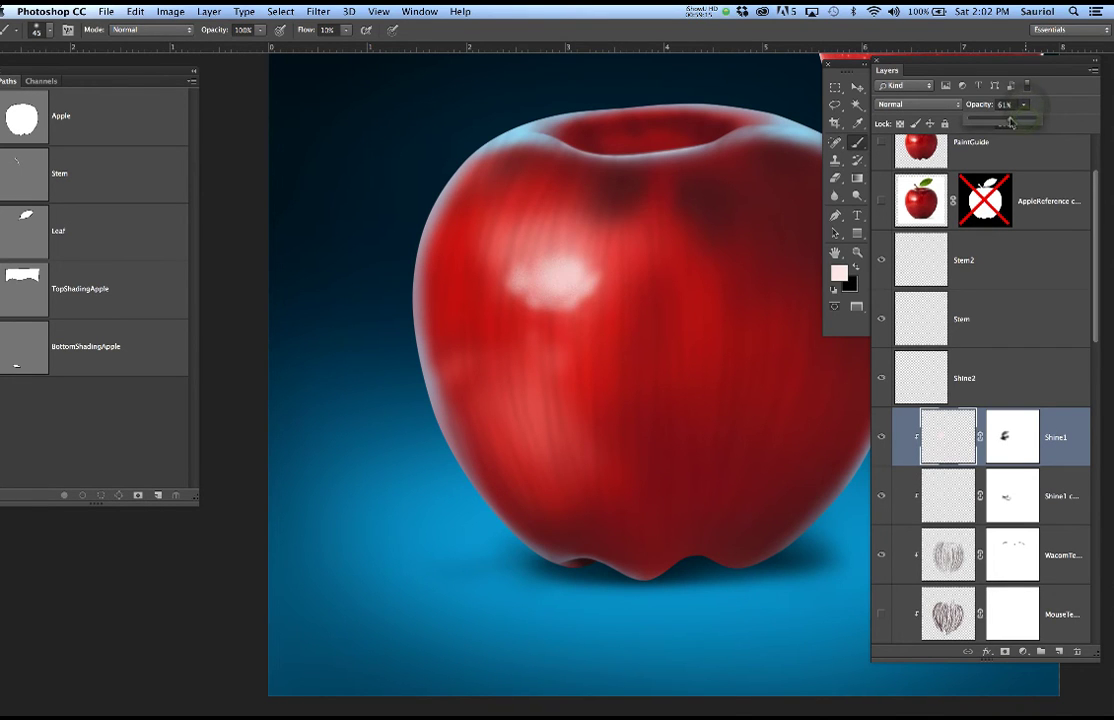
Lower the opacity of the Shine1 copy layer to 42%.
{"action": "left_click", "coordinate": [1083, 496]}
{"action": "left_click", "coordinate": [1023, 105]}
{"action": "left_click_drag", "start_coordinate": [1026, 125], "coordinate": [1008, 123]}
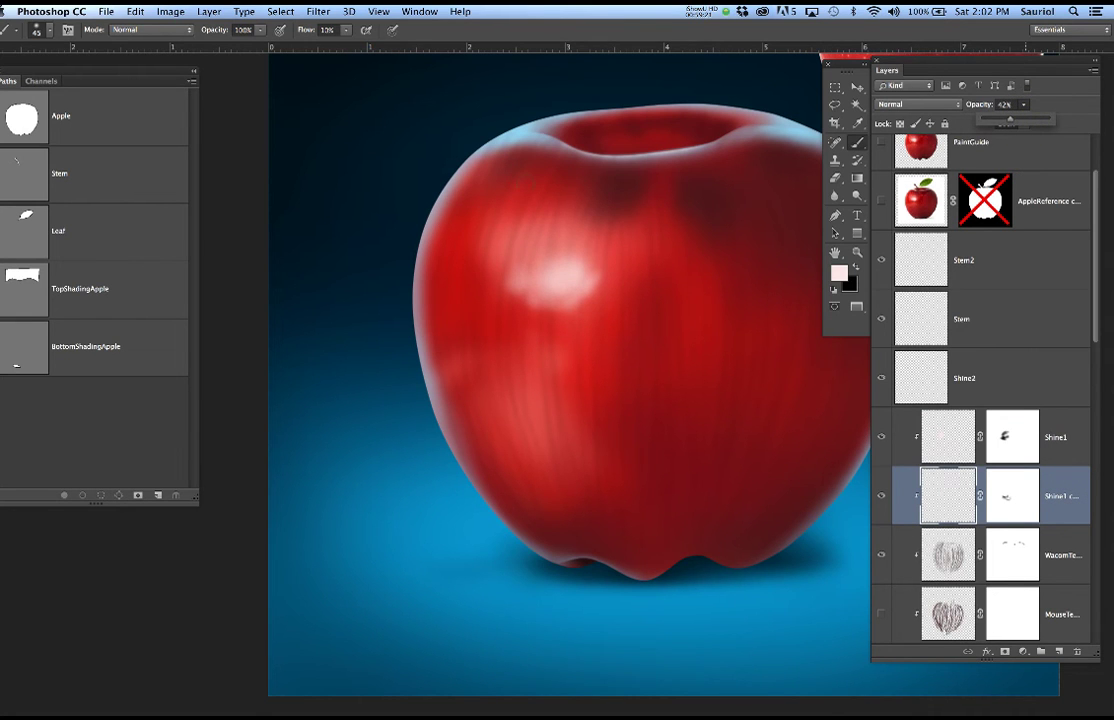
Raise the opacity of the Shine1 layer to 100%.
{"action": "scroll", "coordinate": [522, 231], "scroll_direction": "right", "scroll_amount": 5}
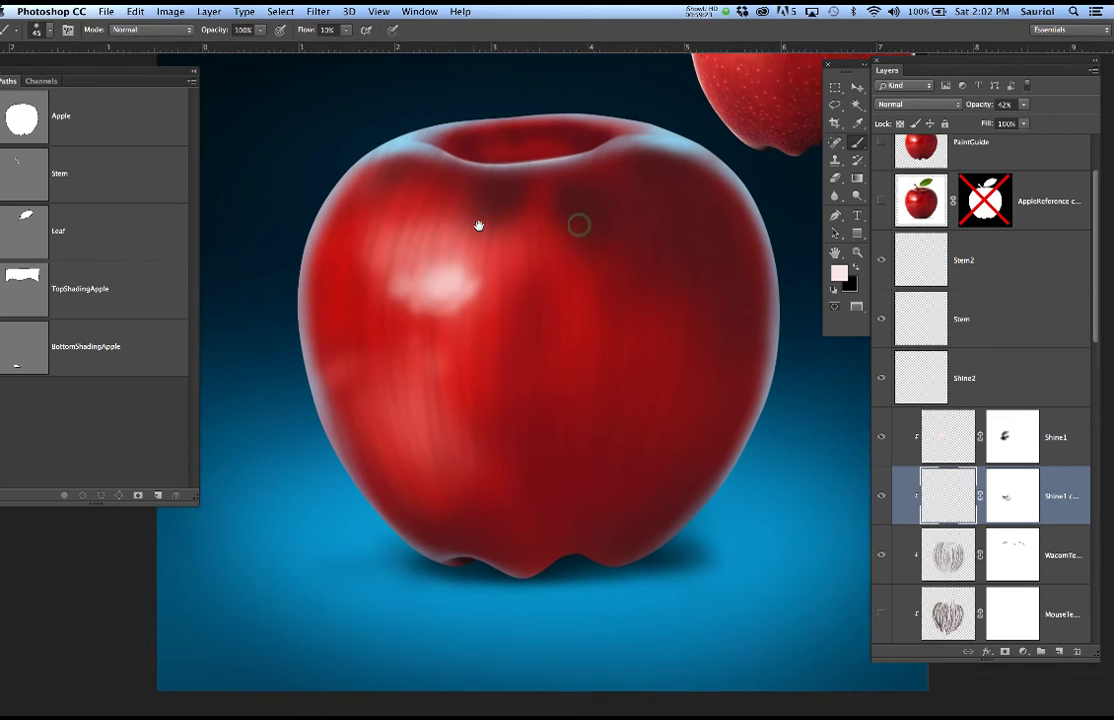
{"action": "scroll", "coordinate": [541, 214], "scroll_direction": "down", "scroll_amount": 3}
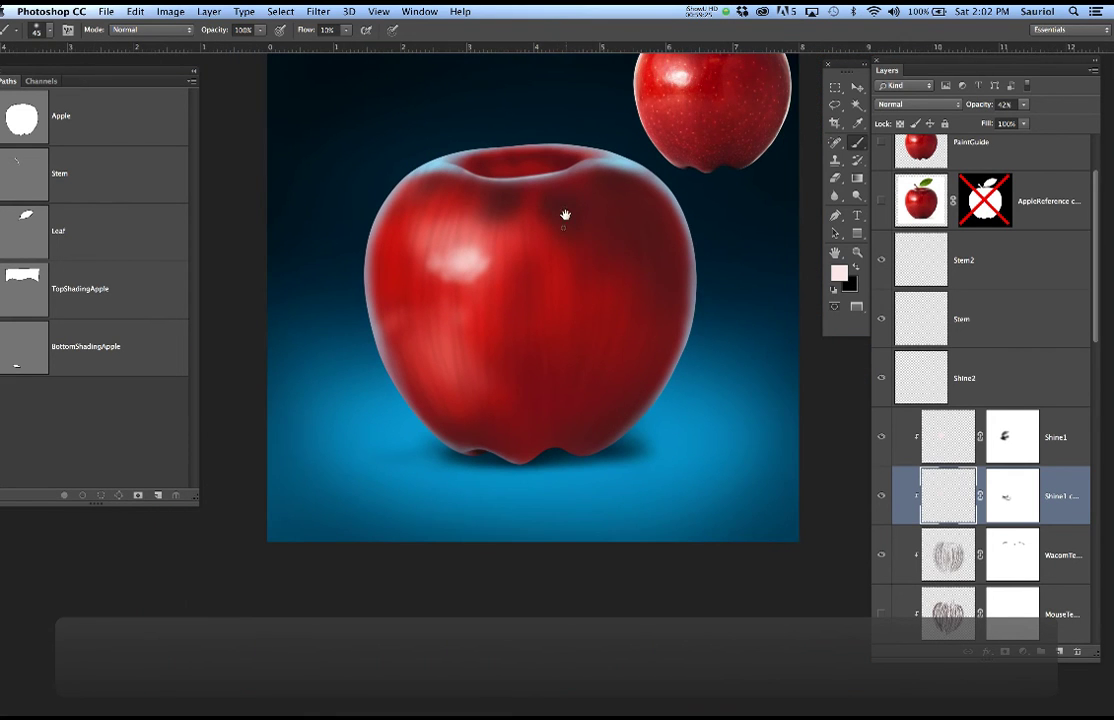
{"action": "scroll", "coordinate": [545, 240], "scroll_direction": "up", "scroll_amount": 3}
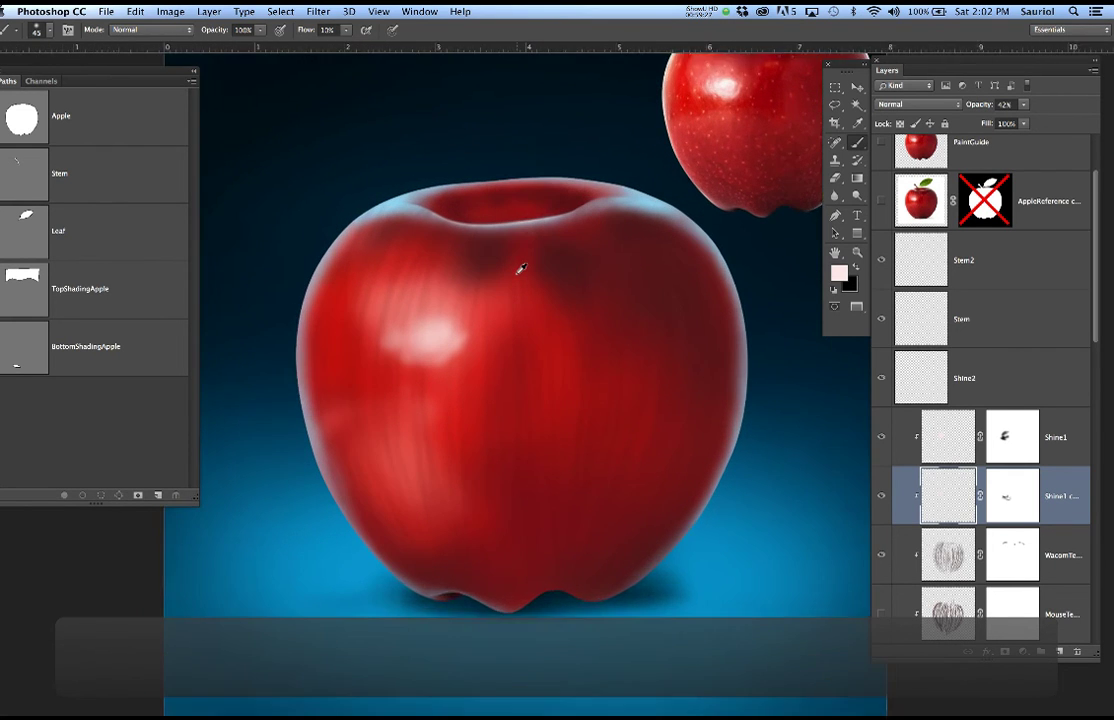
{"action": "scroll", "coordinate": [520, 268], "scroll_direction": "up", "scroll_amount": 2}
{"action": "left_click", "coordinate": [1069, 437]}
{"action": "left_click", "coordinate": [1023, 104]}
{"action": "left_click_drag", "start_coordinate": [1041, 122], "coordinate": [1048, 123]}
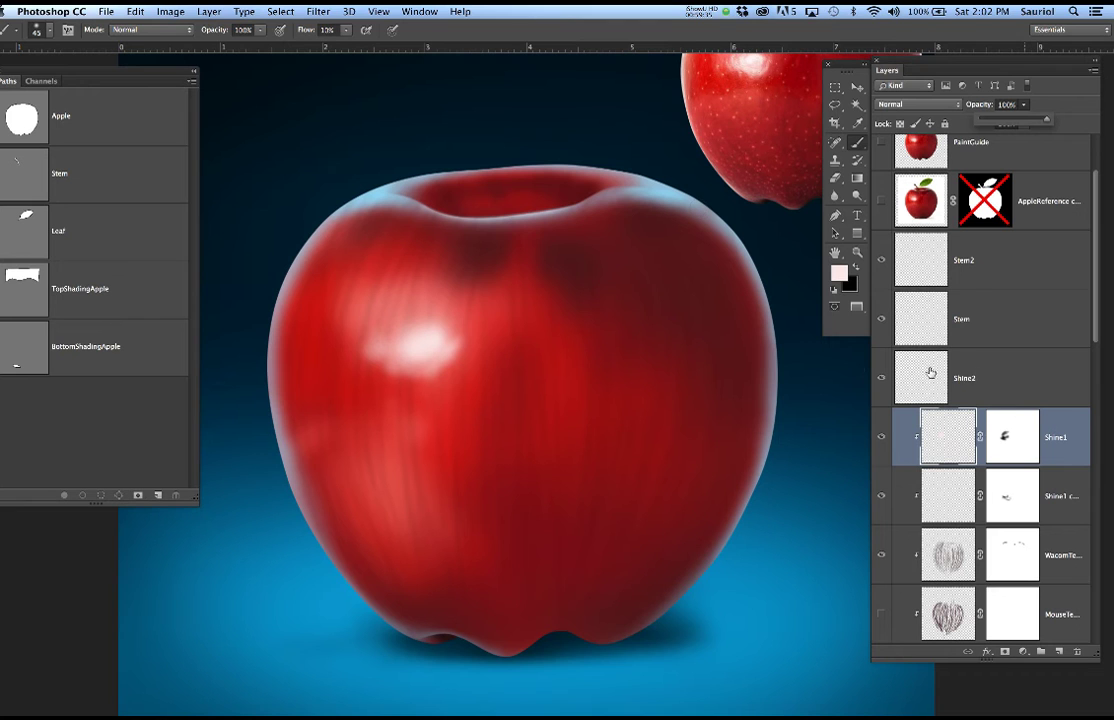
Select the Shine2 layer and check the current brush tip settings.
{"action": "left_click", "coordinate": [997, 391]}
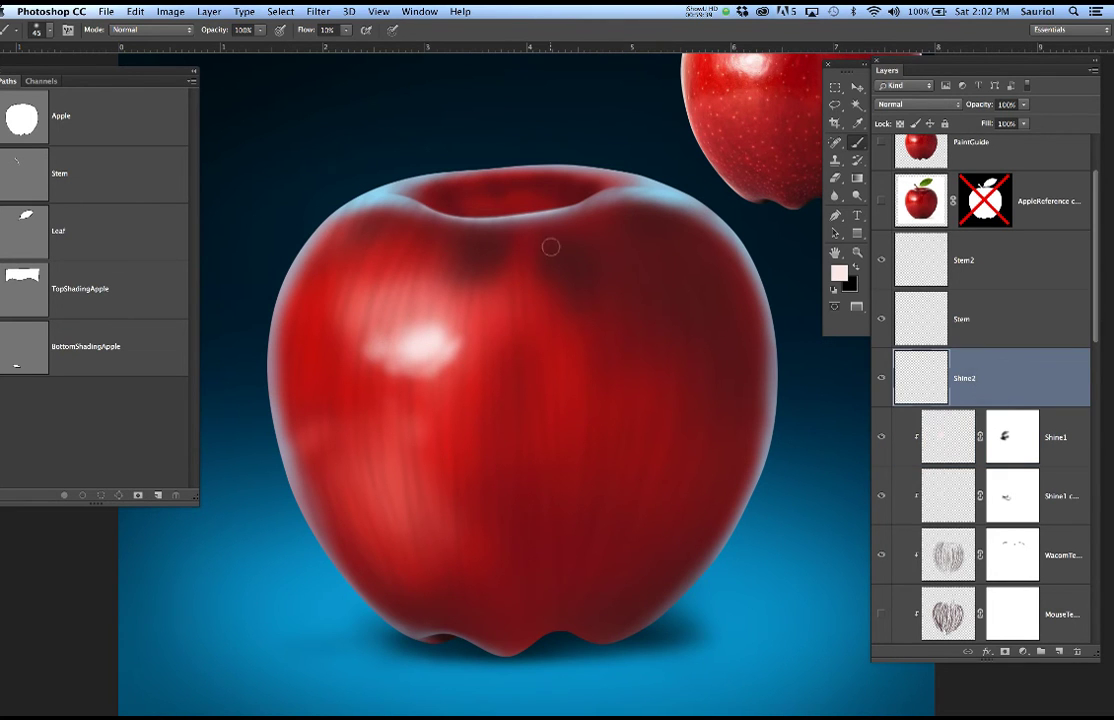
{"action": "left_click", "coordinate": [416, 12]}
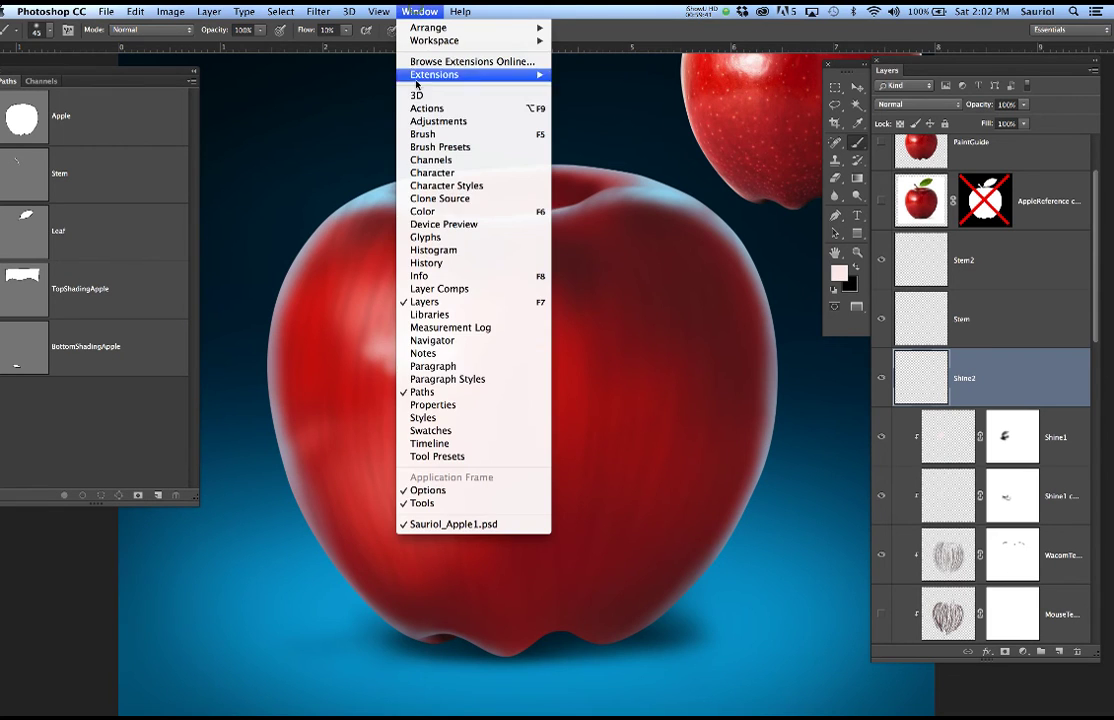
{"action": "left_click", "coordinate": [424, 134]}
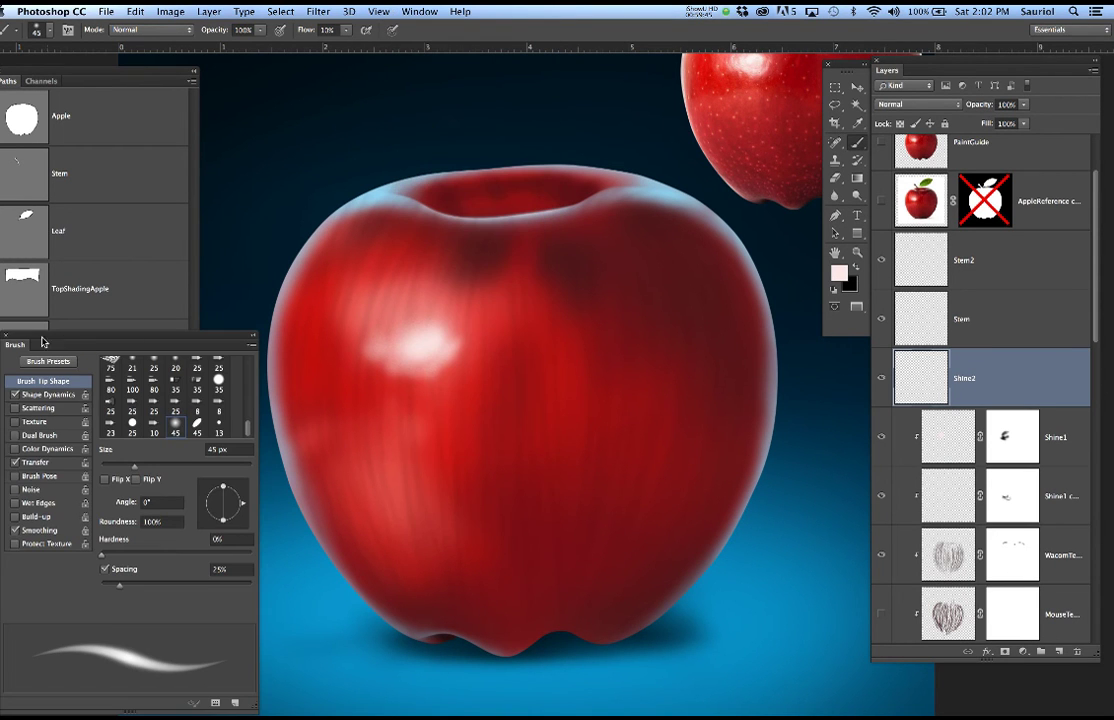
{"action": "left_click", "coordinate": [6, 337]}
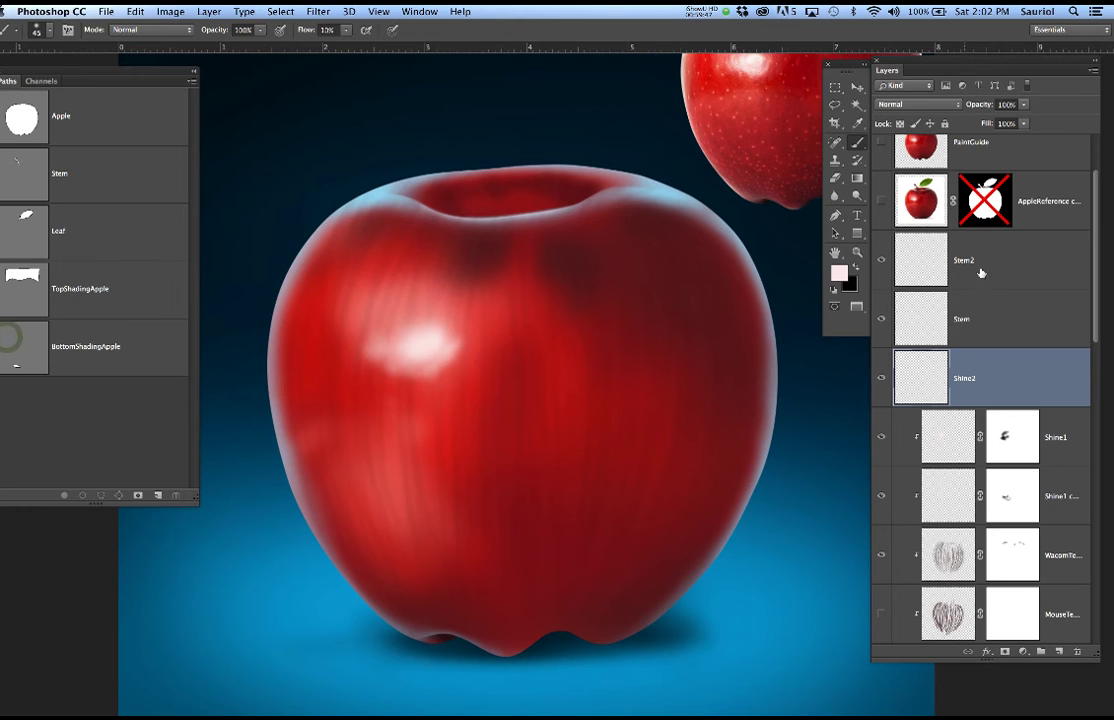
Set the foreground colour to pure white and choose the 15 px BrianApple2 brush for painting.
{"action": "left_click", "coordinate": [842, 274]}
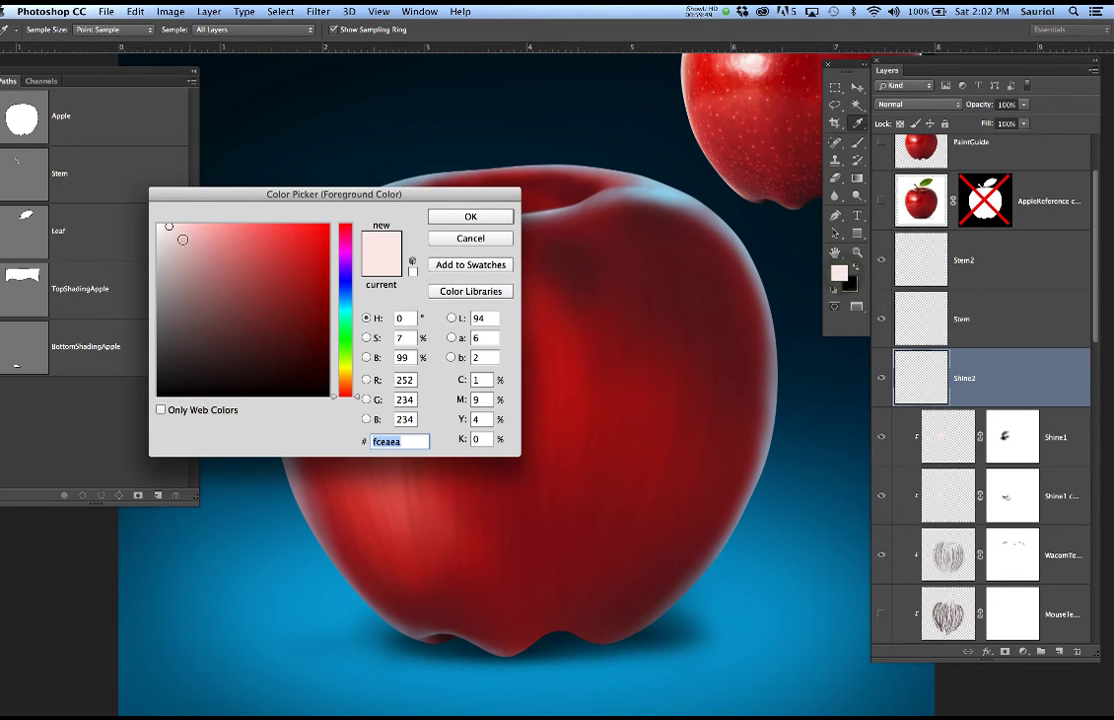
{"action": "left_click", "coordinate": [158, 224]}
{"action": "key", "text": "Return"}
{"action": "key", "text": "b"}
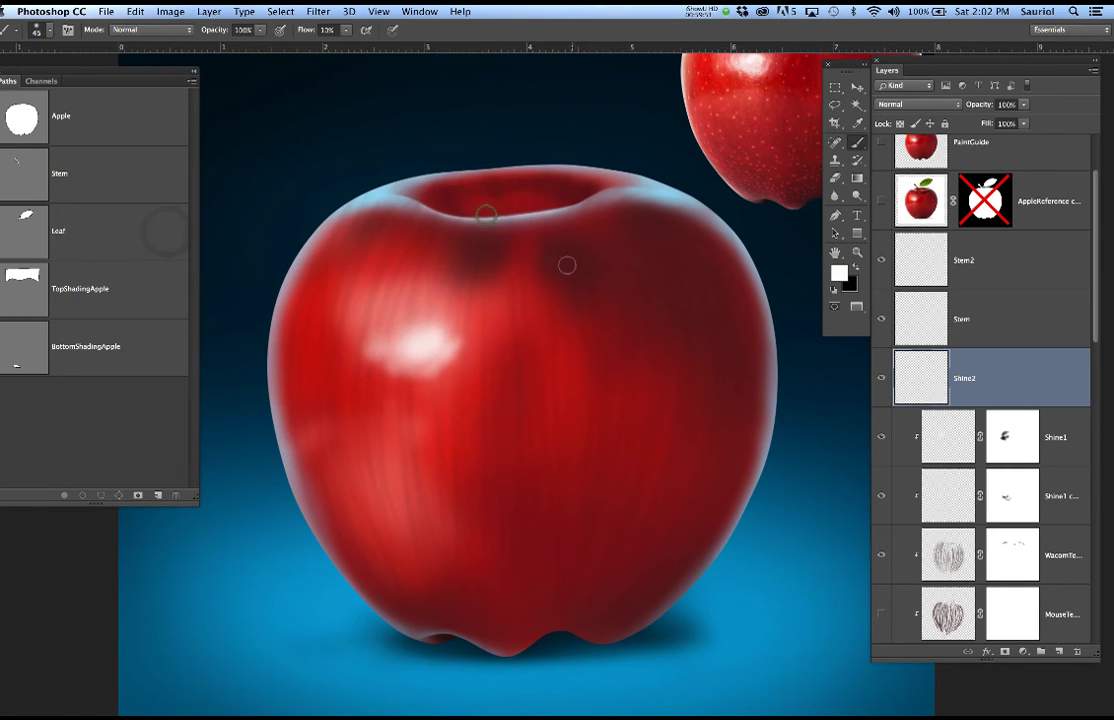
{"action": "right_click", "coordinate": [481, 241]}
{"action": "left_click", "coordinate": [617, 428]}
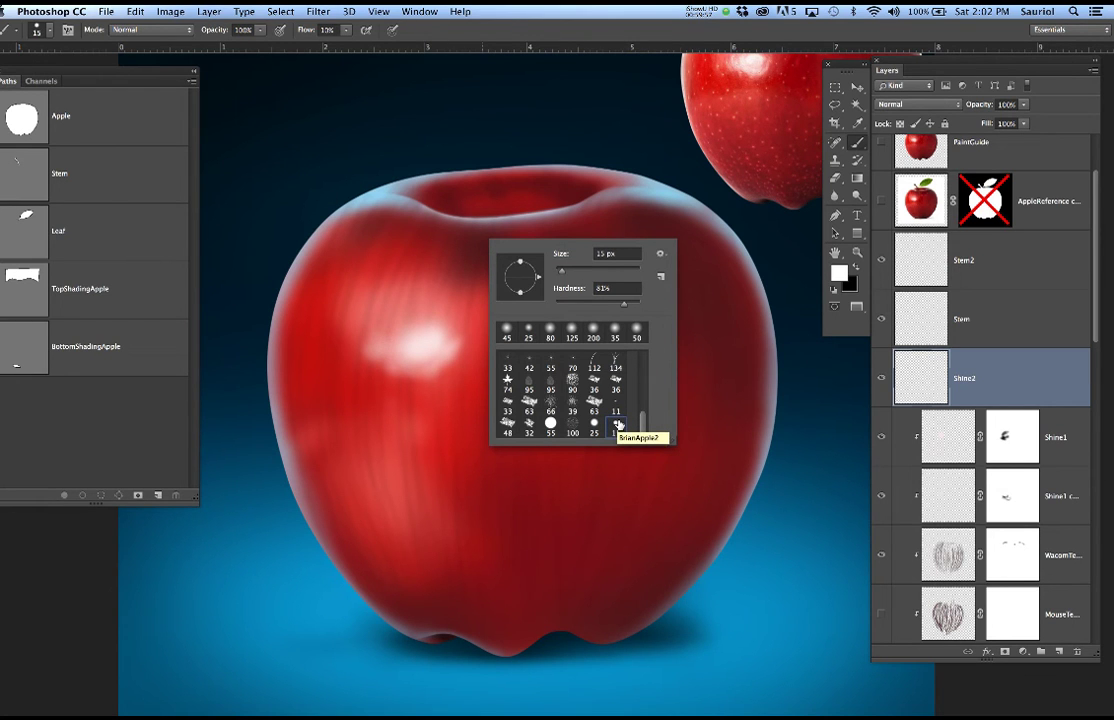
{"action": "double_click", "coordinate": [619, 424]}
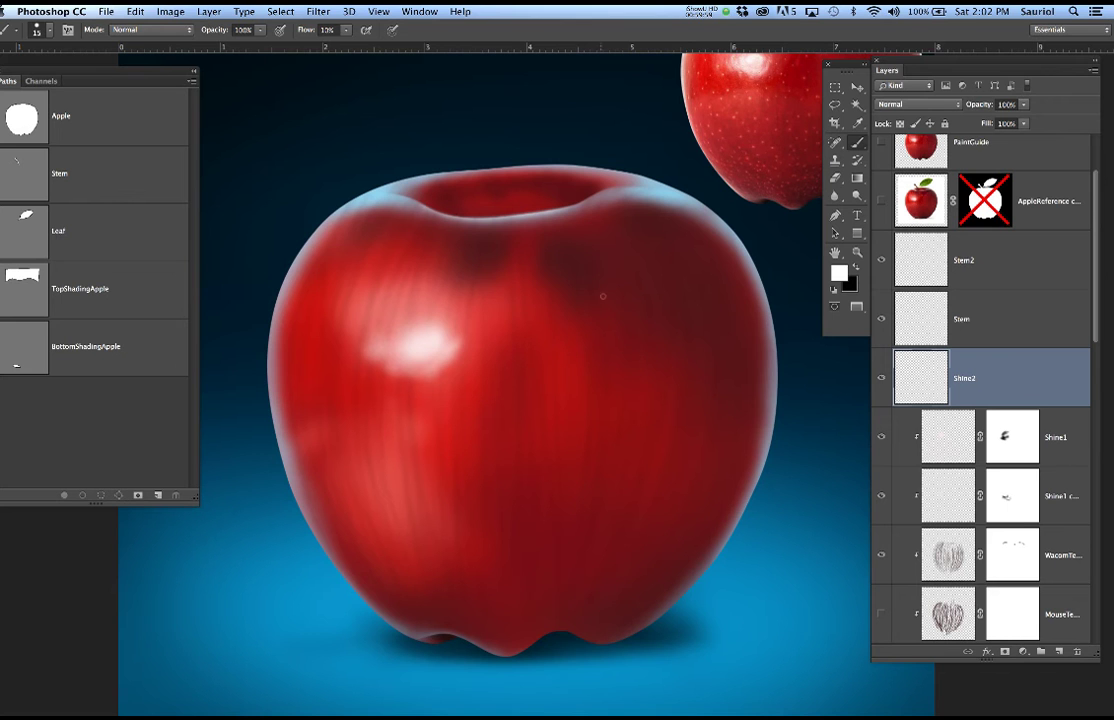
Undo the faint speckles painted on the apple and set the brush flow to 100%.
{"action": "scroll", "coordinate": [610, 243], "scroll_direction": "down", "scroll_amount": 4}
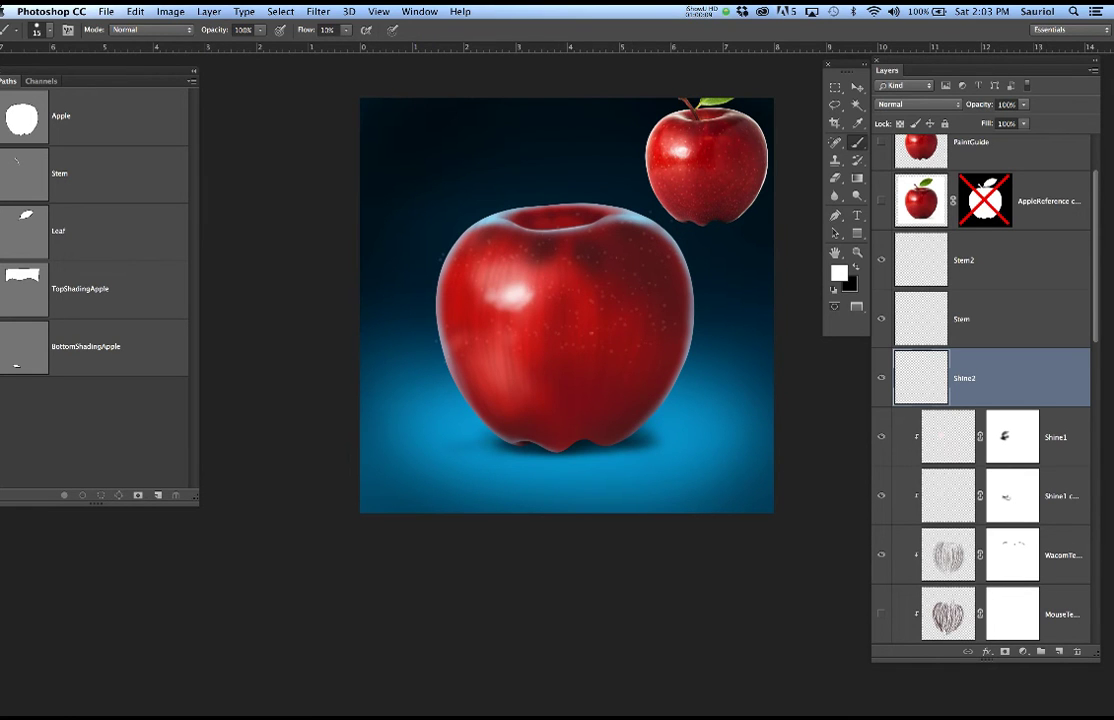
{"action": "key", "text": "z"}
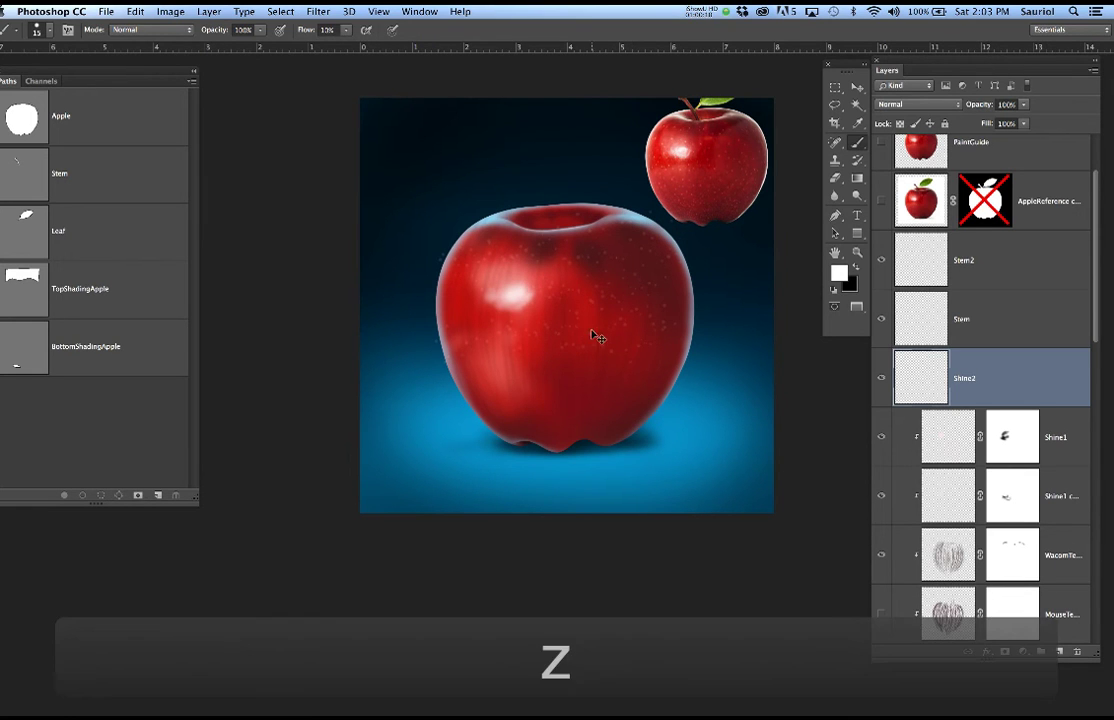
{"action": "double_click", "coordinate": [328, 30]}
{"action": "type", "text": "100"}
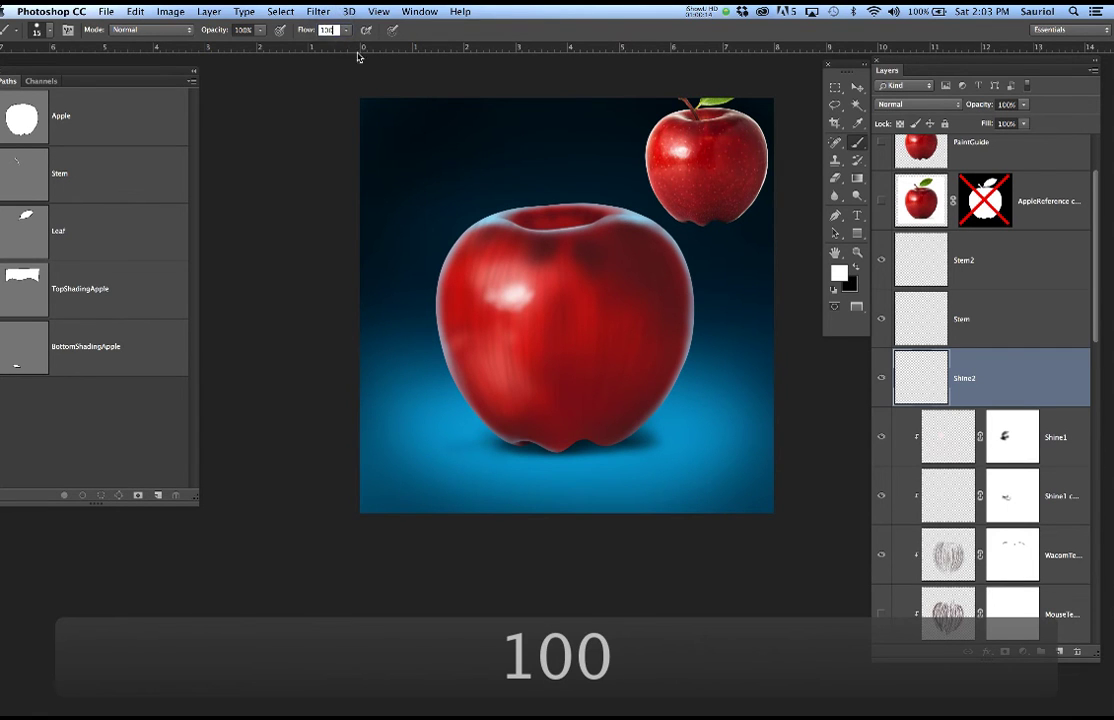
{"action": "key", "text": "Return"}
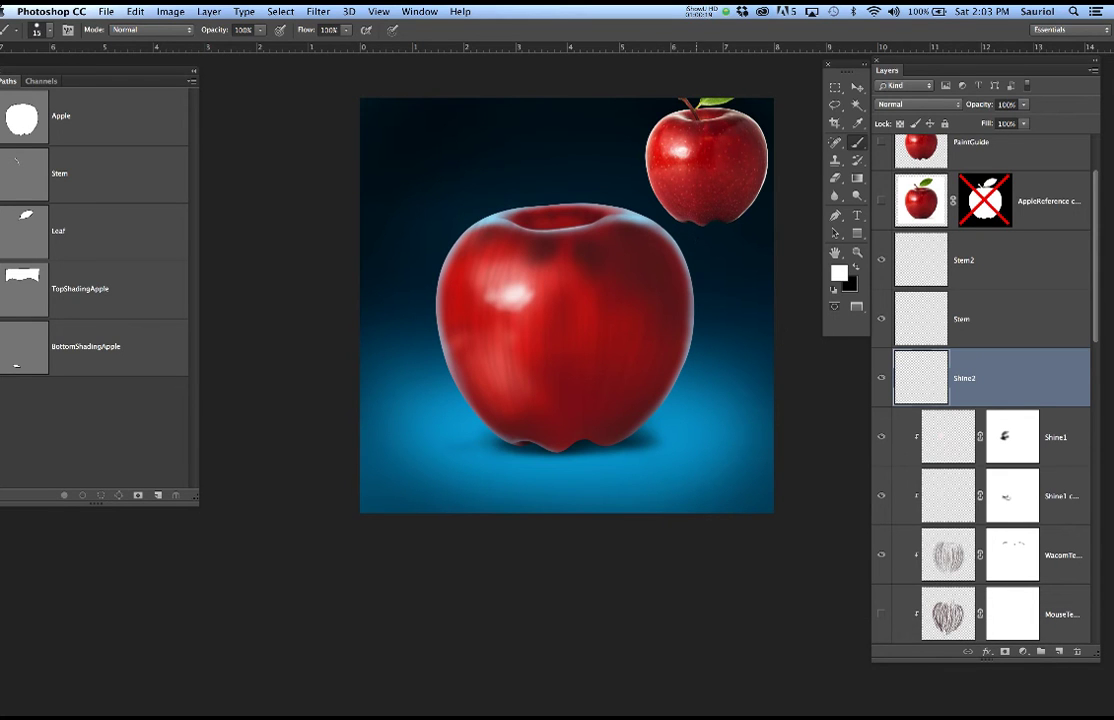
Paint scattered white speckles over the whole apple on the Shine2 layer.
{"action": "mouse_move", "coordinate": [699, 429]}
{"action": "left_mouse_down"}
{"action": "mouse_move", "coordinate": [362, 400]}
{"action": "mouse_move", "coordinate": [483, 365]}
{"action": "mouse_move", "coordinate": [630, 398]}
{"action": "left_mouse_up"}
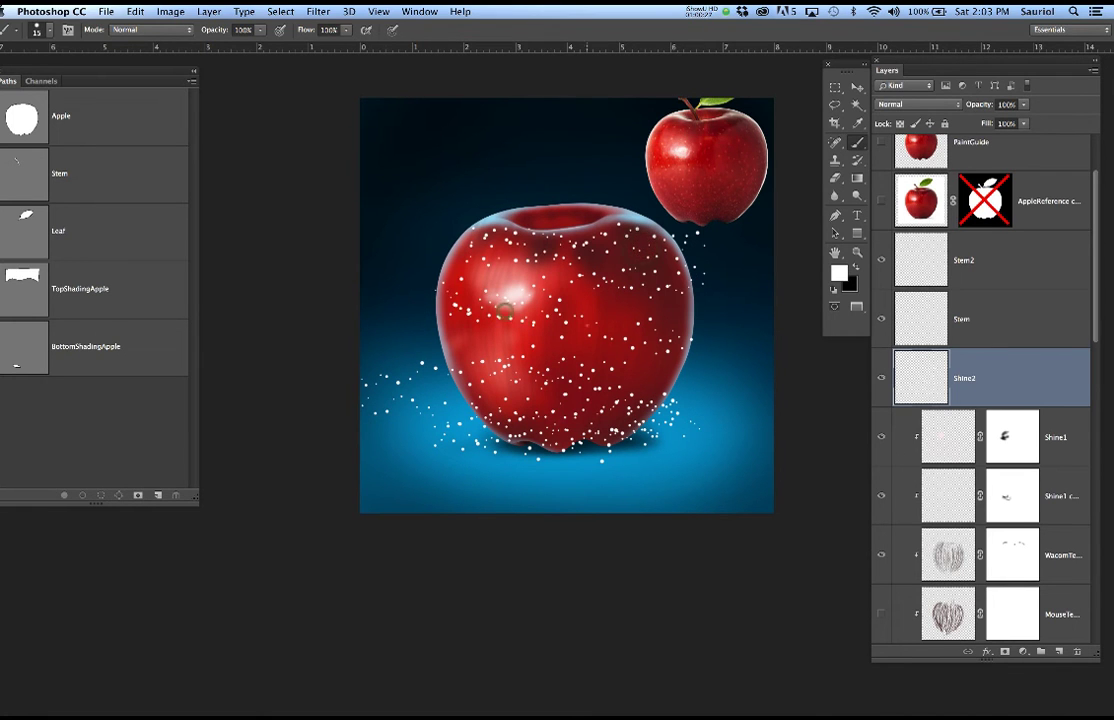
{"action": "left_click", "coordinate": [707, 326]}
{"action": "left_click", "coordinate": [615, 316]}
{"action": "key", "text": "bracketright"}
{"action": "key", "text": "bracketright"}
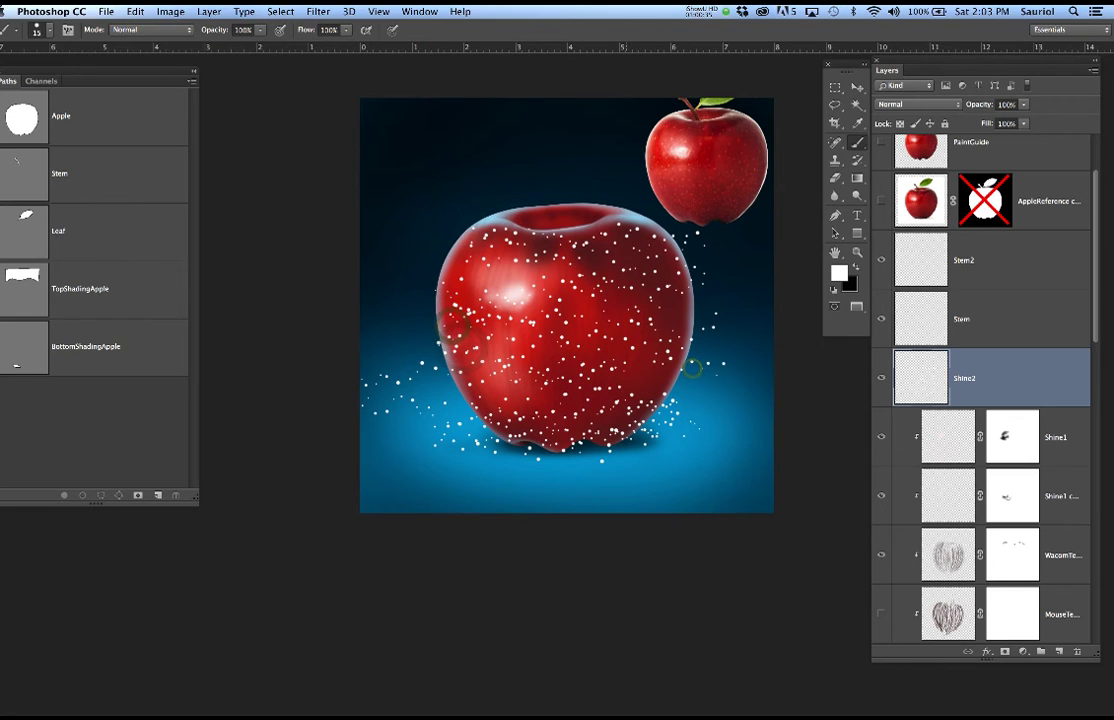
Clip the Shine2 layer to the apple shape and paint more white speckles near the apple's base.
{"action": "left_click_drag", "start_coordinate": [1070, 410], "coordinate": [1070, 402]}
{"action": "left_click", "coordinate": [1070, 404], "text": "alt"}
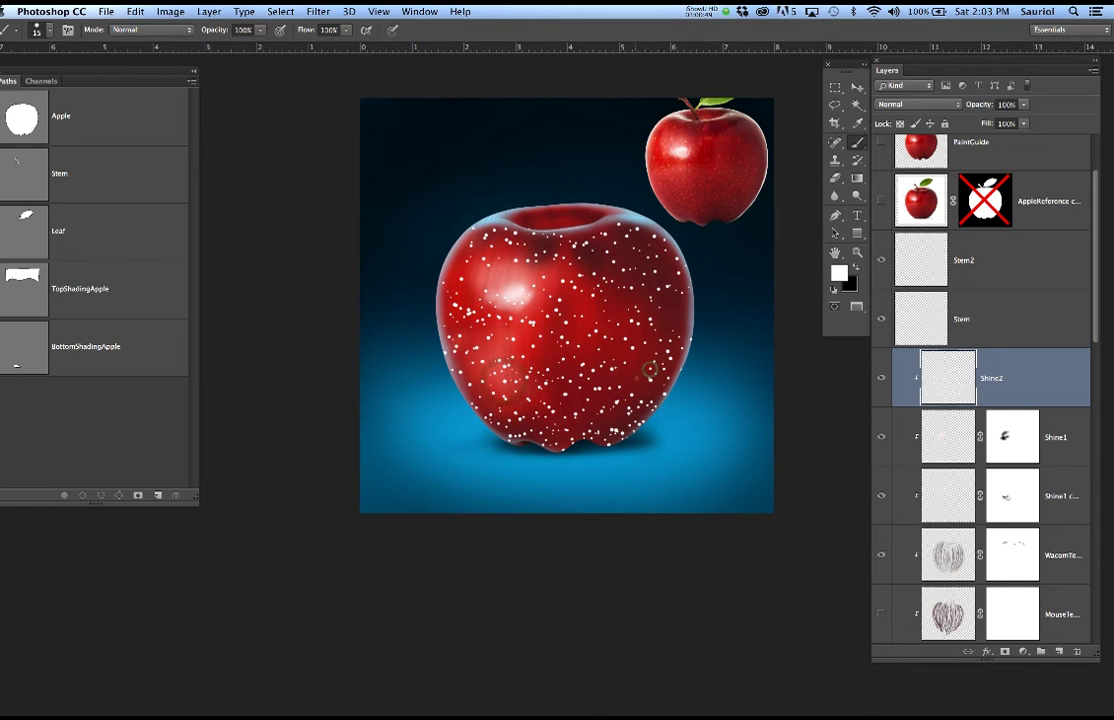
{"action": "left_click", "coordinate": [587, 426]}
{"action": "left_click", "coordinate": [621, 423]}
Move the Shine2 layer beneath Shine1 copy and lower its opacity to 12%.
{"action": "left_click_drag", "start_coordinate": [1052, 390], "coordinate": [1069, 525]}
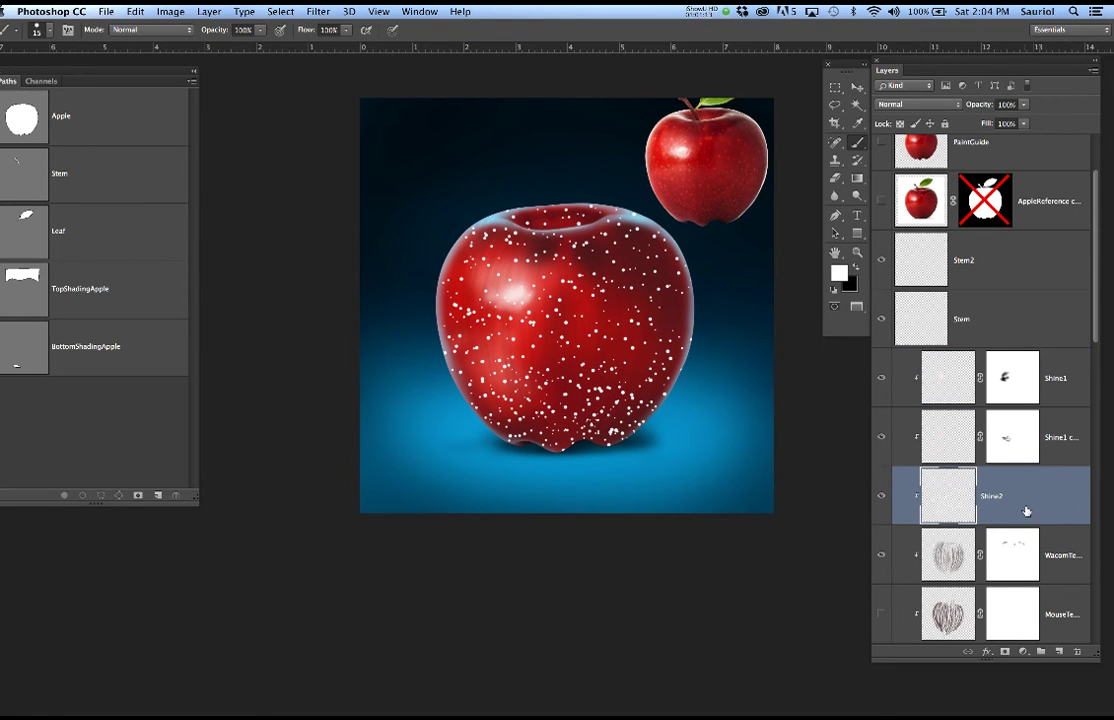
{"action": "left_click", "coordinate": [1023, 104]}
{"action": "left_click_drag", "start_coordinate": [1025, 123], "coordinate": [959, 128]}
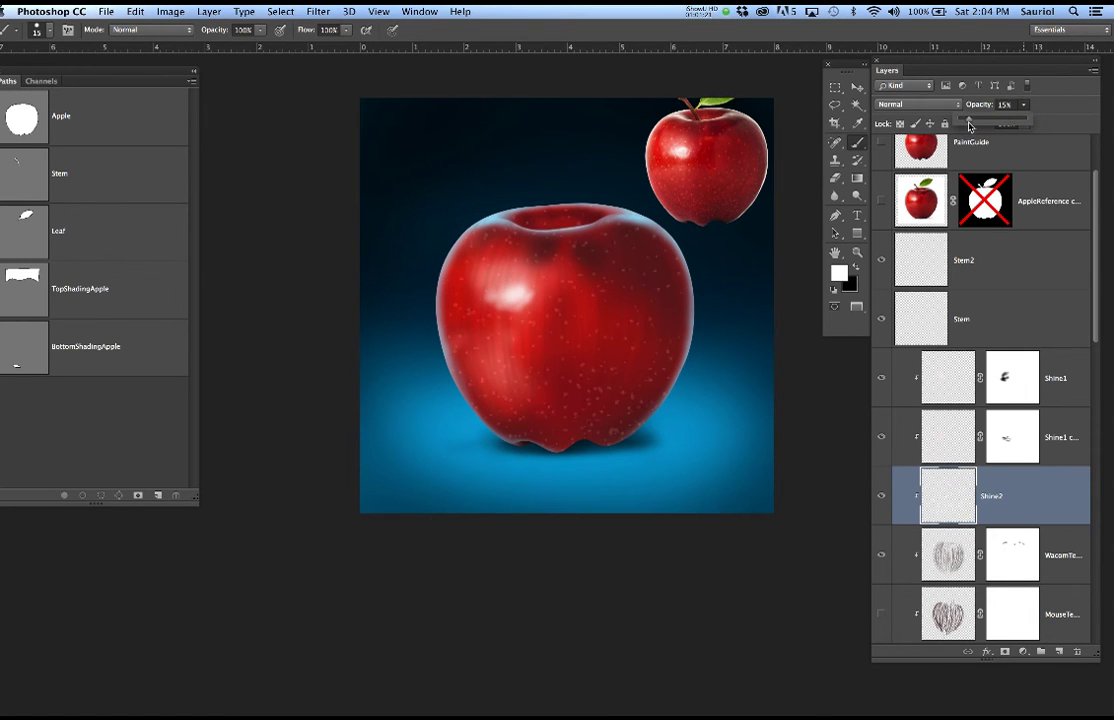
{"action": "left_click_drag", "start_coordinate": [967, 127], "coordinate": [965, 127]}
Add a white layer mask to the Shine2 layer.
{"action": "scroll", "coordinate": [640, 342], "scroll_direction": "up", "scroll_amount": 5}
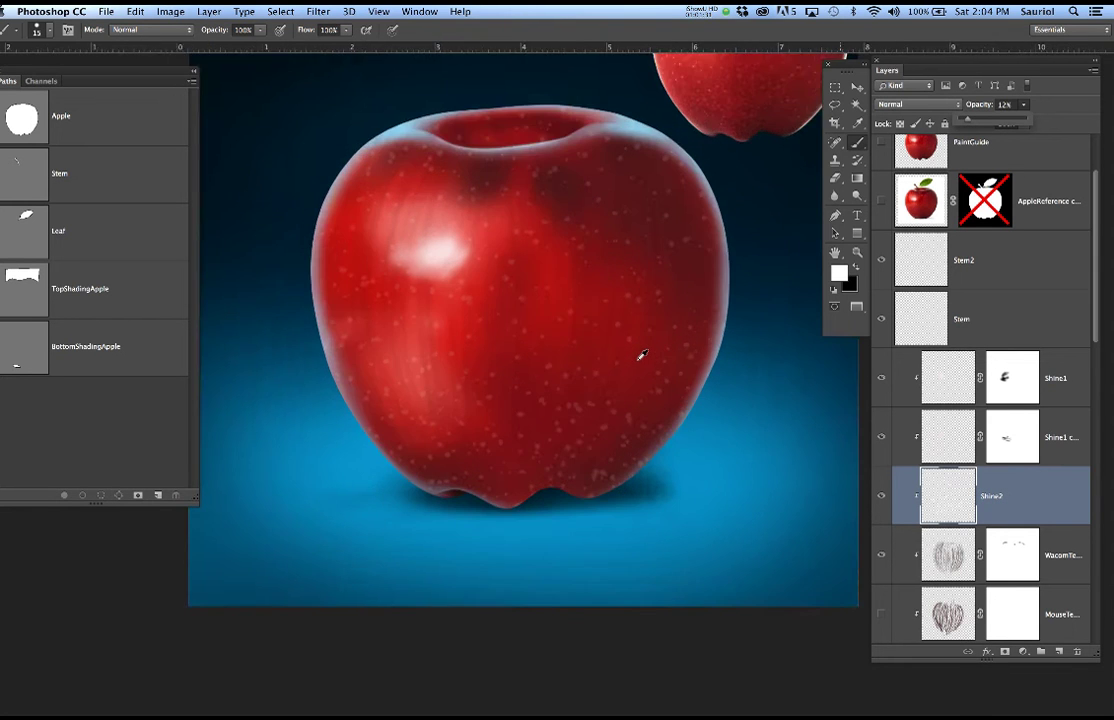
{"action": "scroll", "coordinate": [642, 354], "scroll_direction": "up", "scroll_amount": 3}
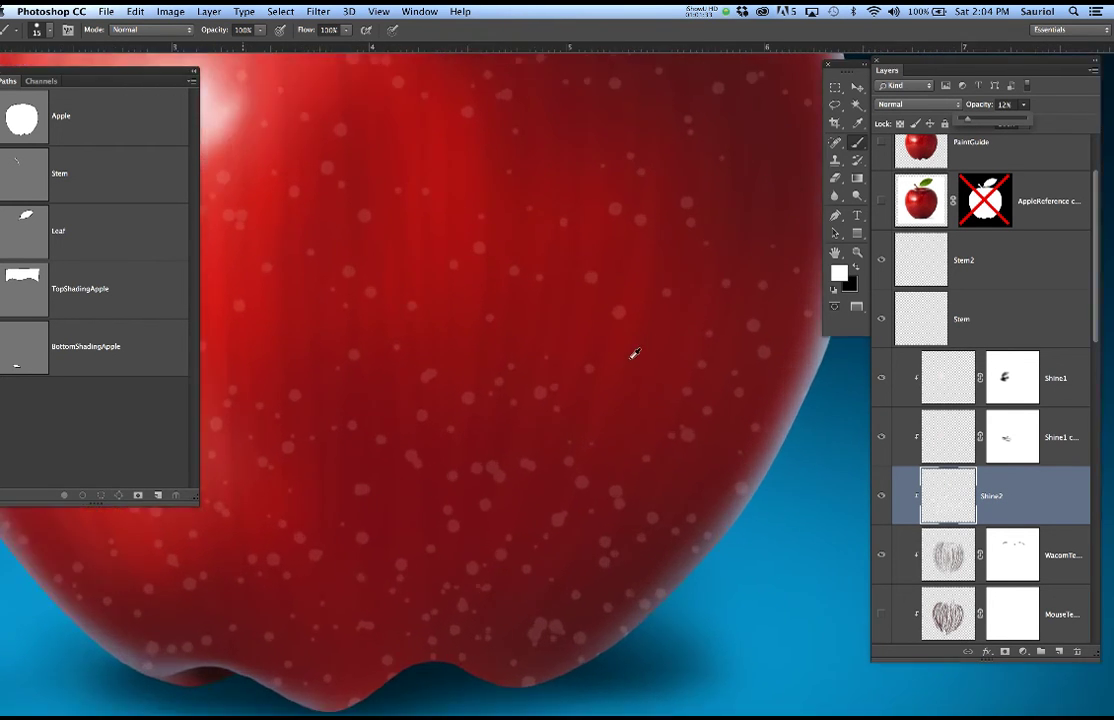
{"action": "scroll", "coordinate": [570, 357], "scroll_direction": "down", "scroll_amount": 4}
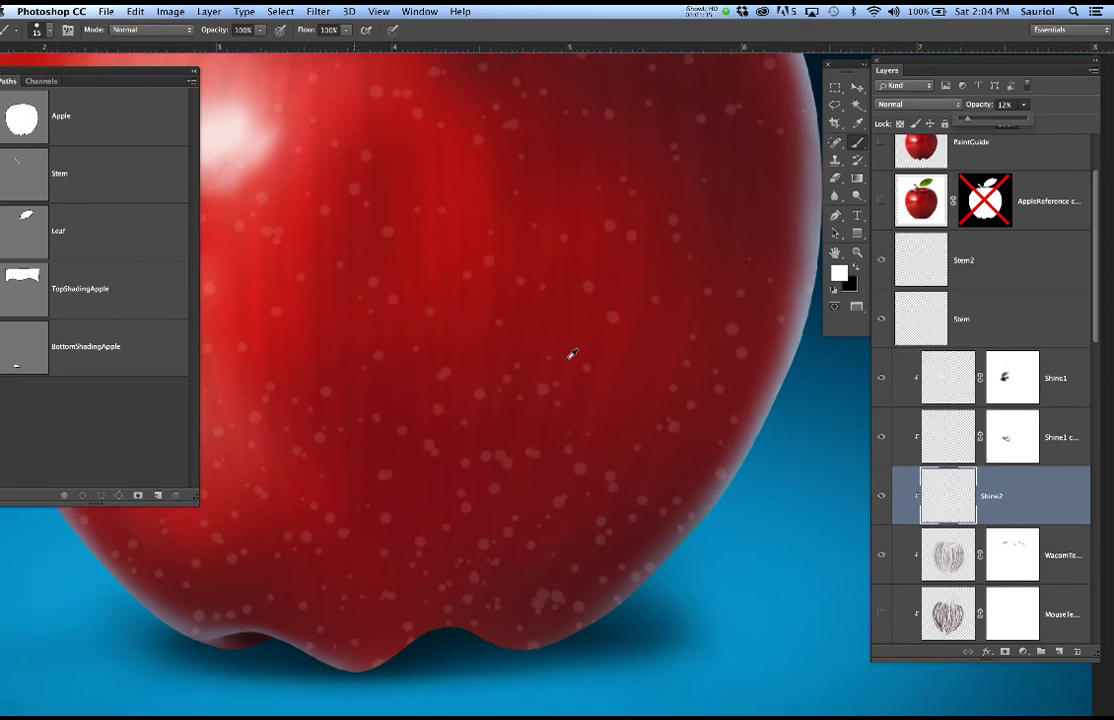
{"action": "key", "text": "super+d"}
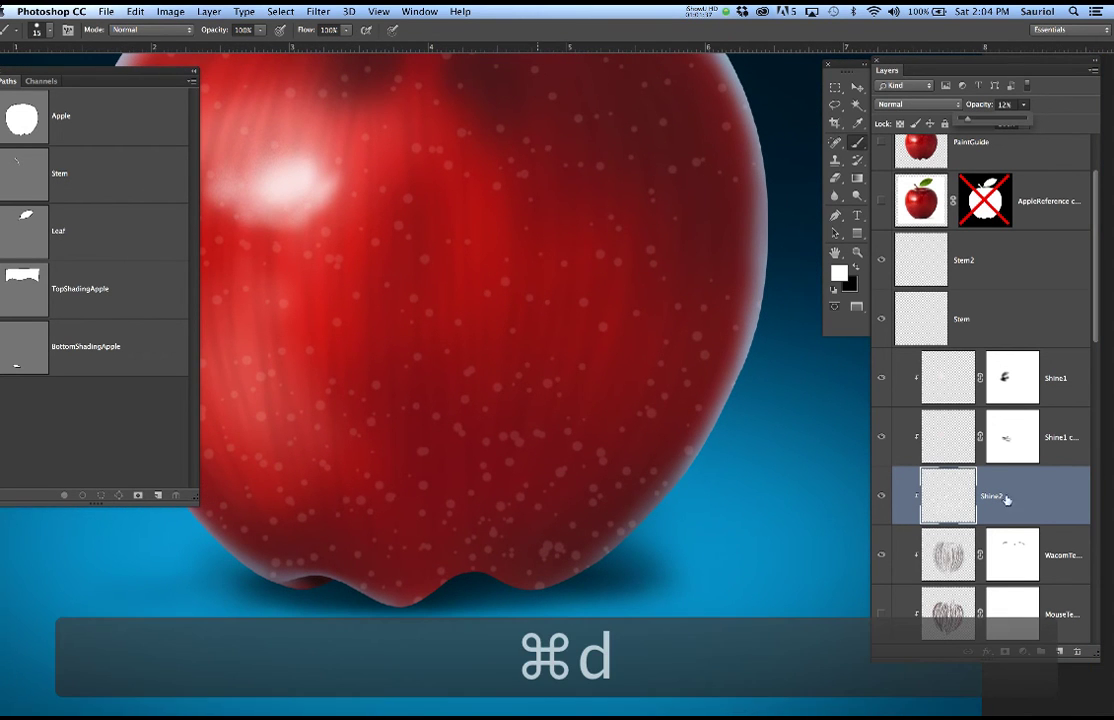
{"action": "left_click", "coordinate": [1002, 652]}
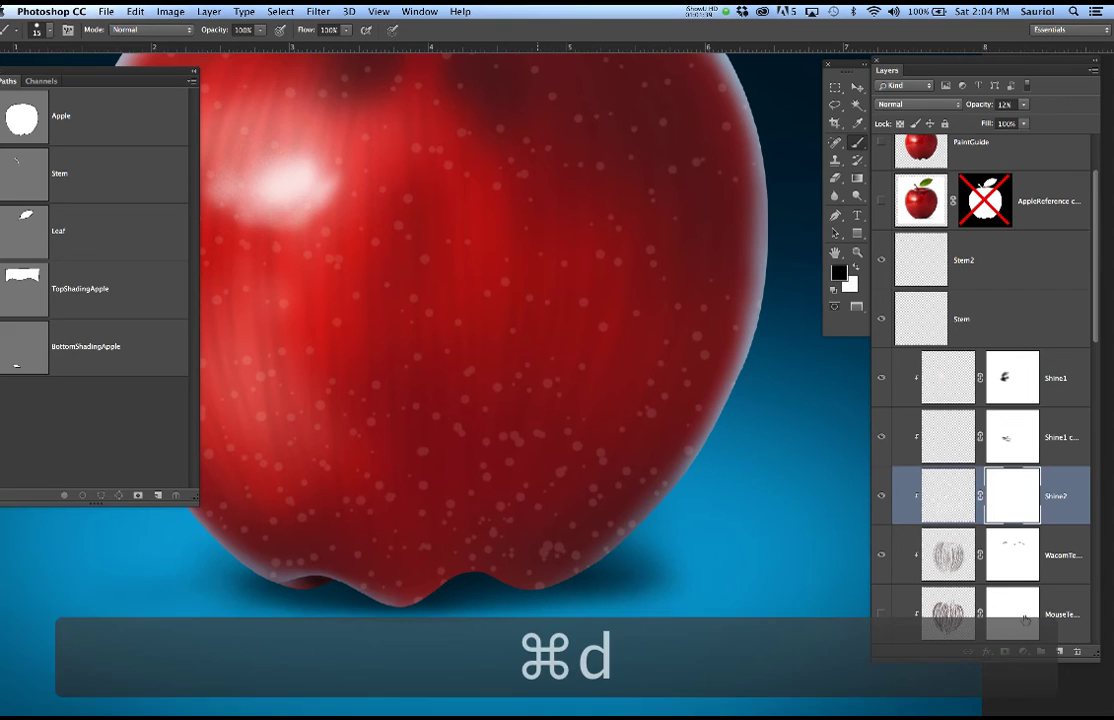
{"action": "scroll", "coordinate": [413, 163], "scroll_direction": "down", "scroll_amount": 2}
{"action": "scroll", "coordinate": [413, 163], "scroll_direction": "down", "scroll_amount": 1}
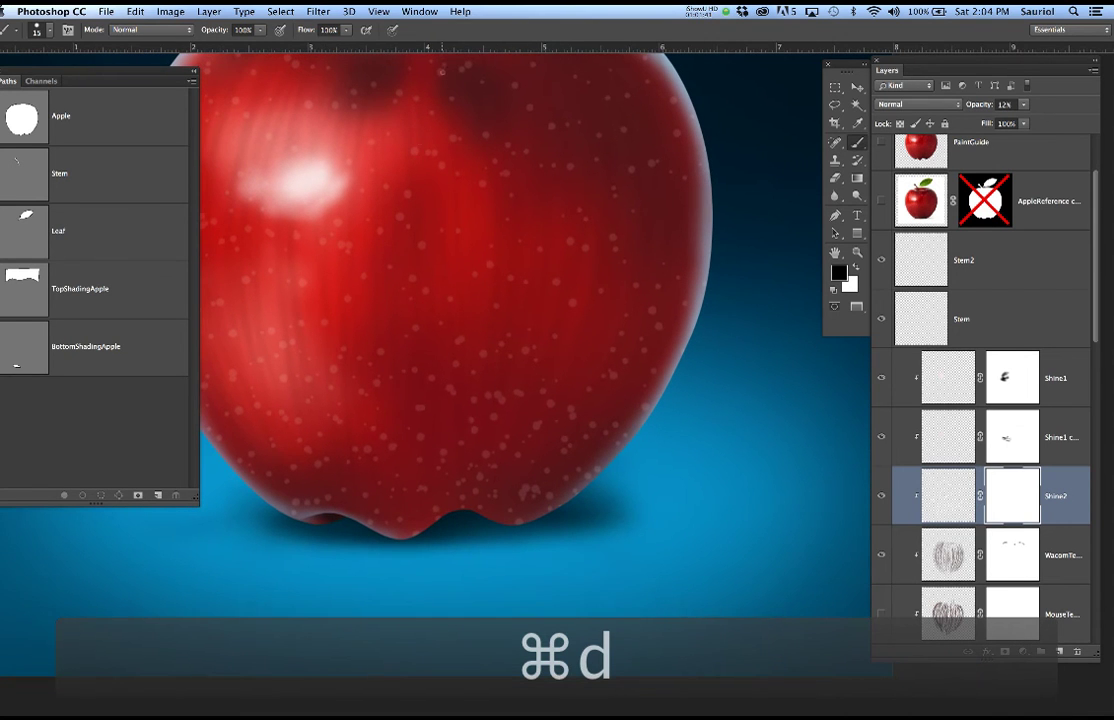
Enlarge the brush to 50 px and paint black on the Shine2 mask to hide some speckles on the apple's upper part.
{"action": "key", "text": "space"}
{"action": "left_click_drag", "start_coordinate": [518, 231], "coordinate": [592, 338]}
{"action": "key", "text": "bracketright"}
{"action": "key", "text": "bracketright"}
{"action": "key", "text": "bracketright"}
{"action": "key", "text": "bracketright"}
{"action": "key", "text": "bracketright"}
{"action": "key", "text": "bracketright"}
{"action": "key", "text": "bracketright"}
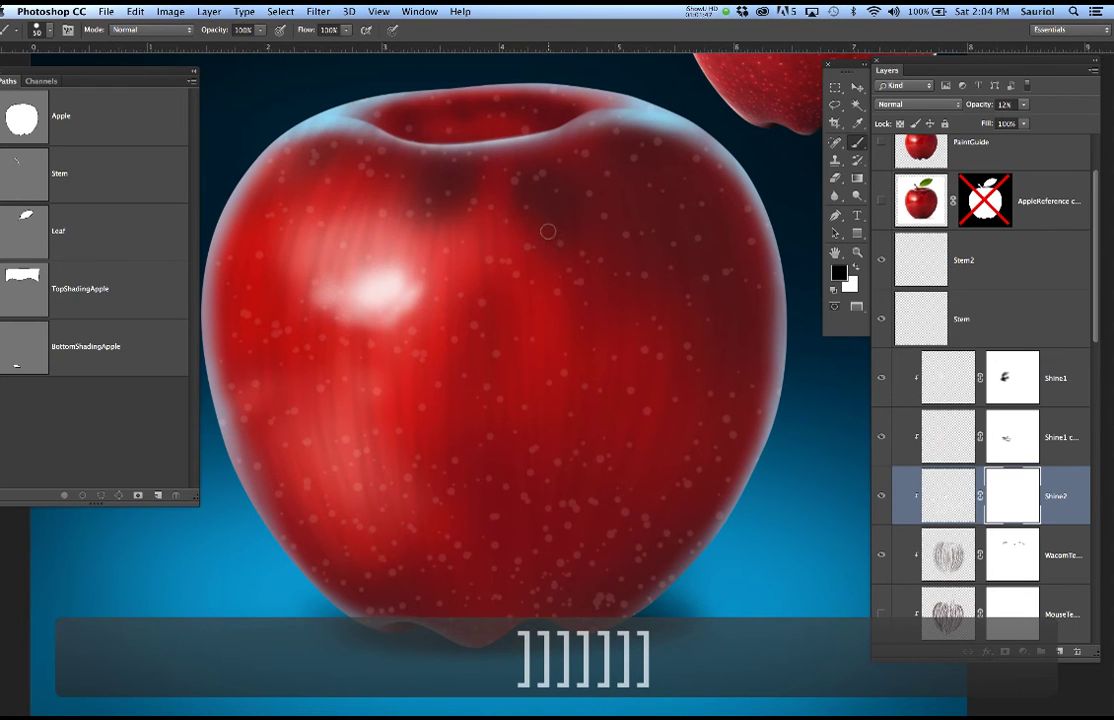
{"action": "key", "text": "space"}
{"action": "mouse_move", "coordinate": [582, 217]}
{"action": "left_mouse_down"}
{"action": "mouse_move", "coordinate": [475, 385]}
{"action": "mouse_move", "coordinate": [555, 257]}
{"action": "left_mouse_up"}
{"action": "mouse_move", "coordinate": [485, 343]}
{"action": "left_mouse_down"}
{"action": "mouse_move", "coordinate": [470, 333]}
{"action": "mouse_move", "coordinate": [483, 331]}
{"action": "left_mouse_up"}
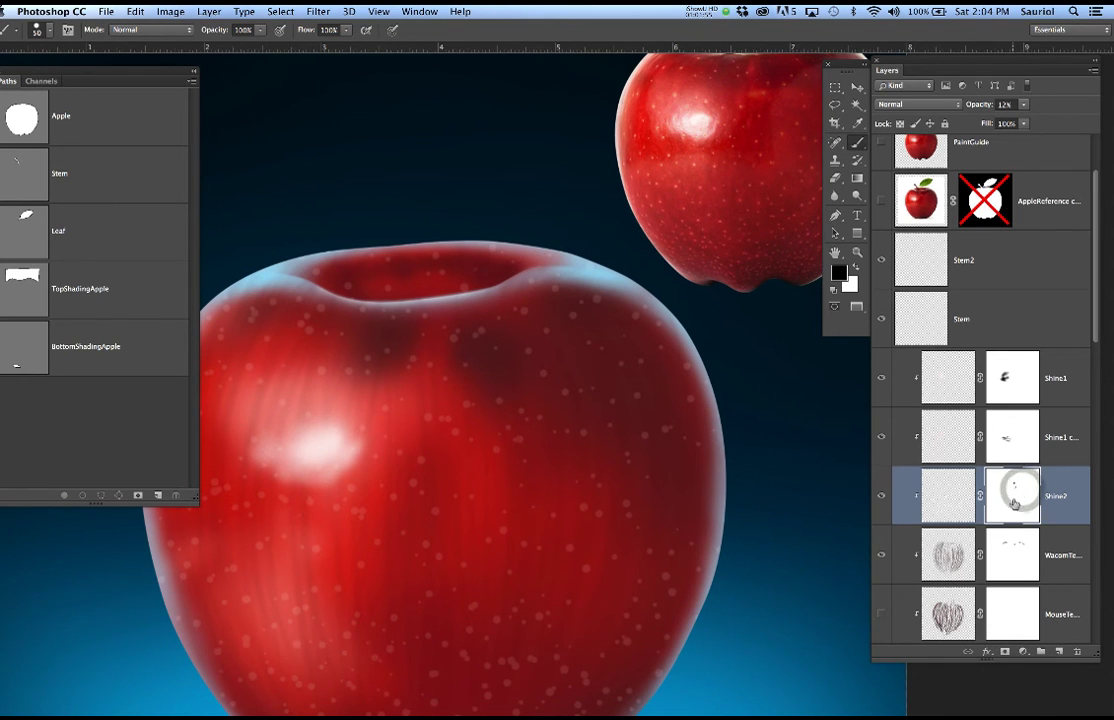
{"action": "key", "text": "super+d"}
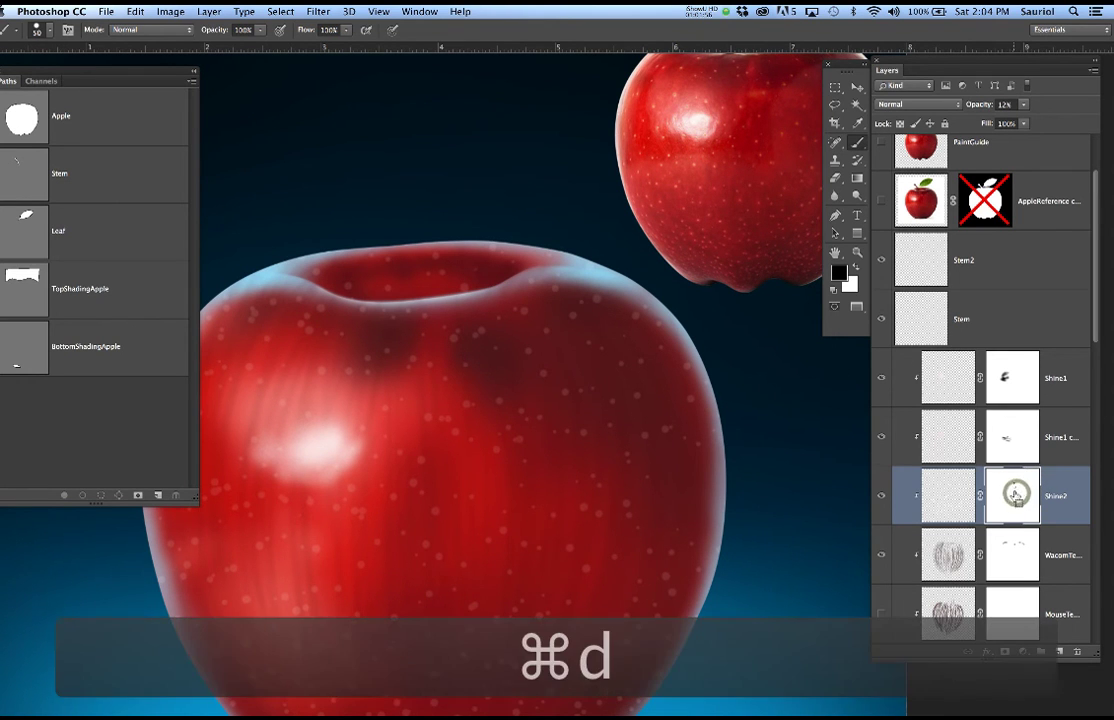
Hide and show the Shine2 layer to compare the apple with and without its speckles.
{"action": "left_click", "coordinate": [881, 495]}
{"action": "left_click", "coordinate": [881, 495]}
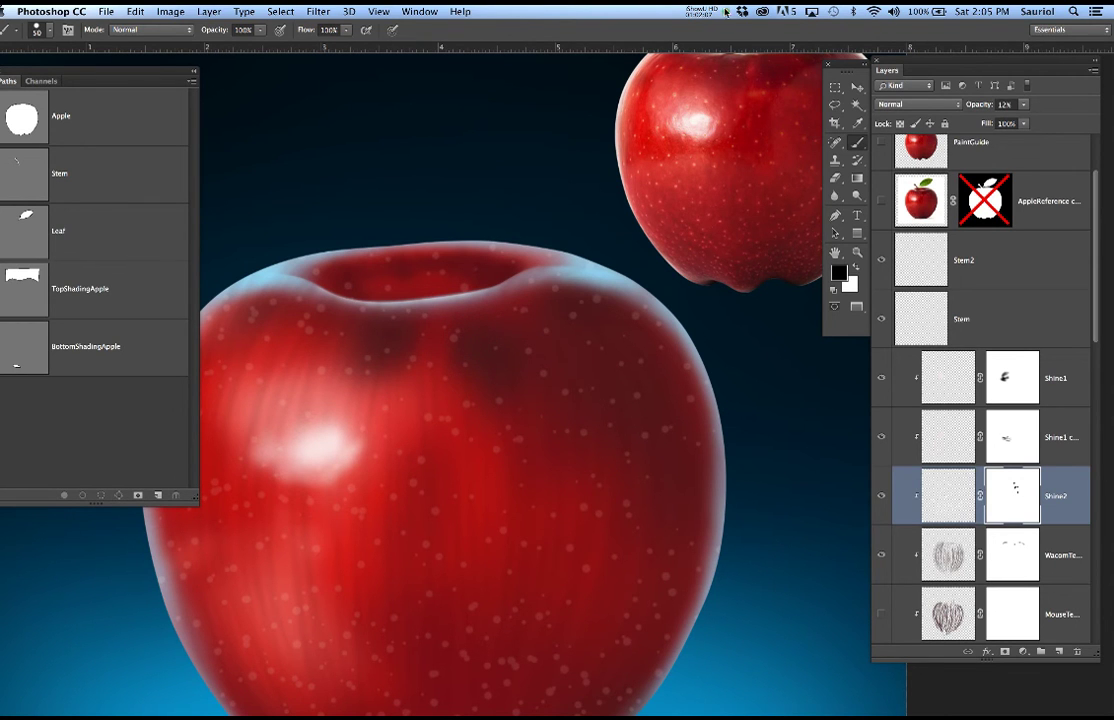
{"action": "left_click", "coordinate": [700, 11]}
{"action": "left_click", "coordinate": [712, 60]}
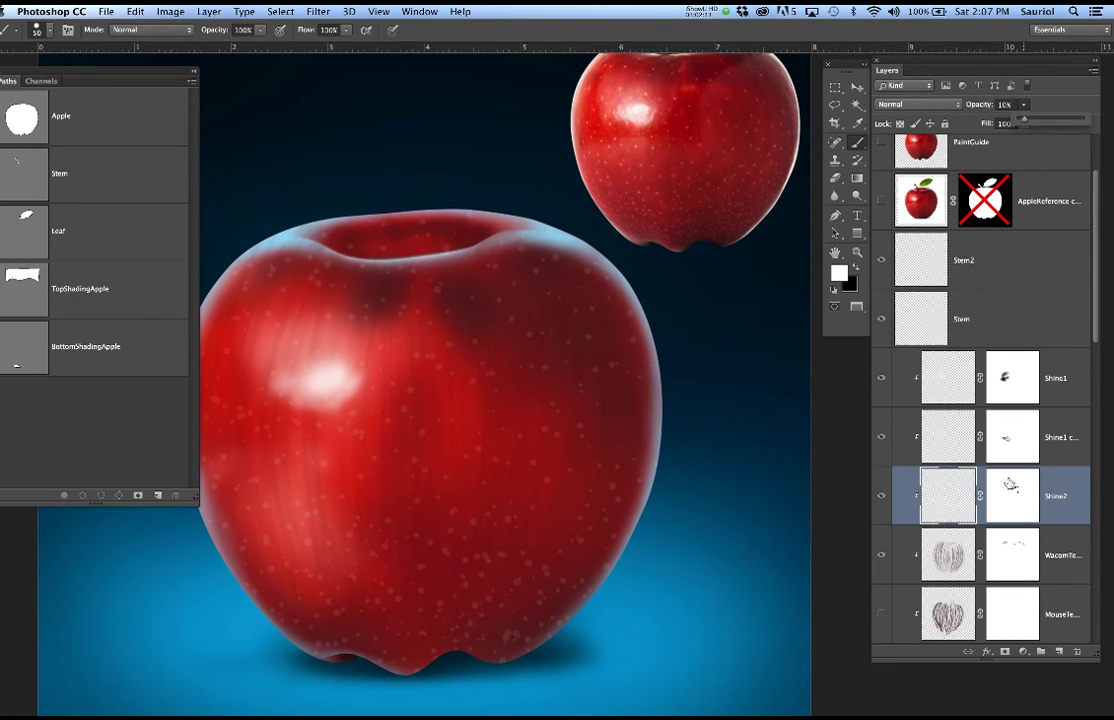
{"action": "left_click", "coordinate": [879, 493]}
{"action": "left_click", "coordinate": [879, 493]}
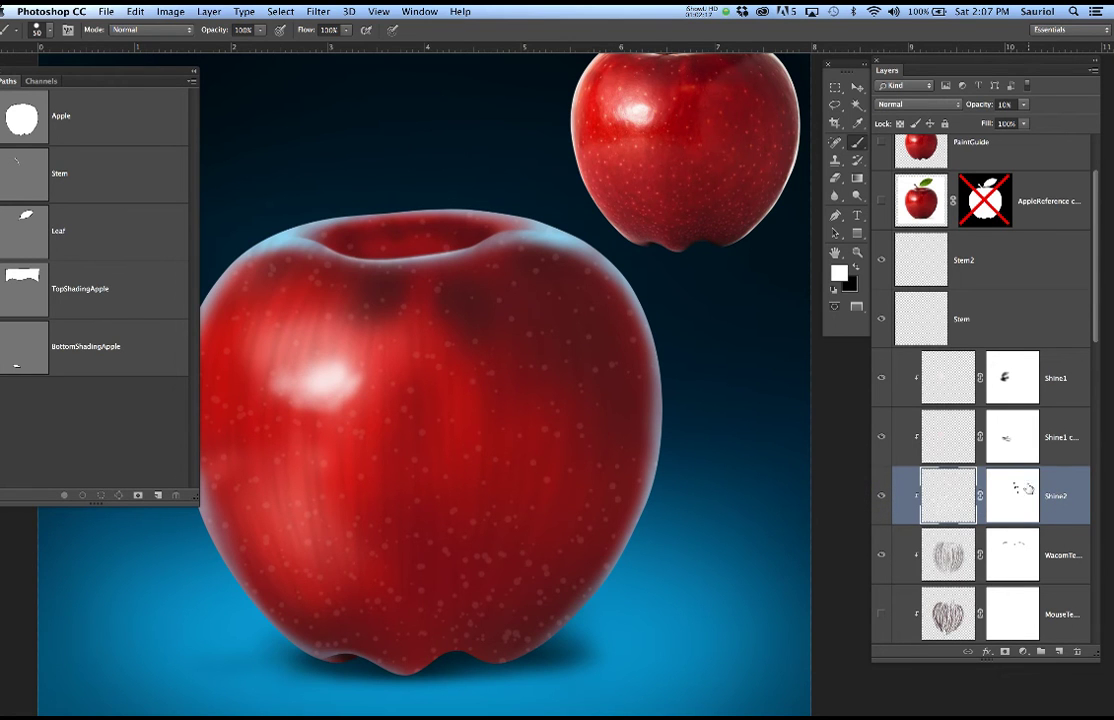
Add a new layer directly above the Shine2 layer and name it Dots2.
{"action": "left_click", "coordinate": [1059, 653]}
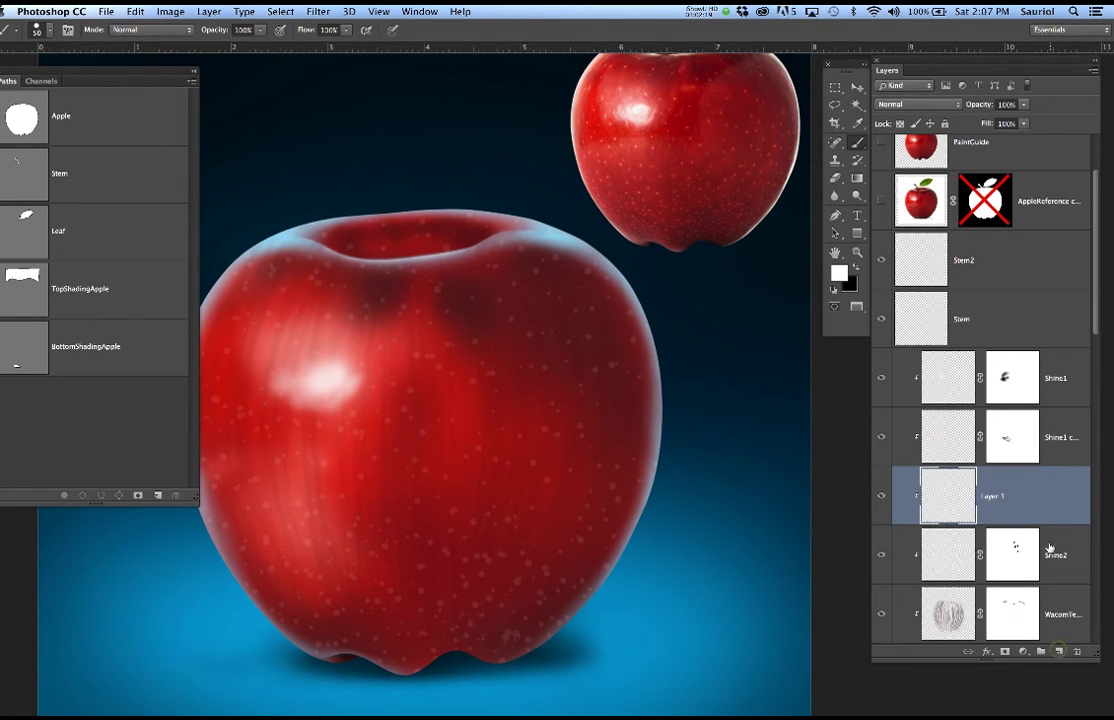
{"action": "double_click", "coordinate": [992, 497]}
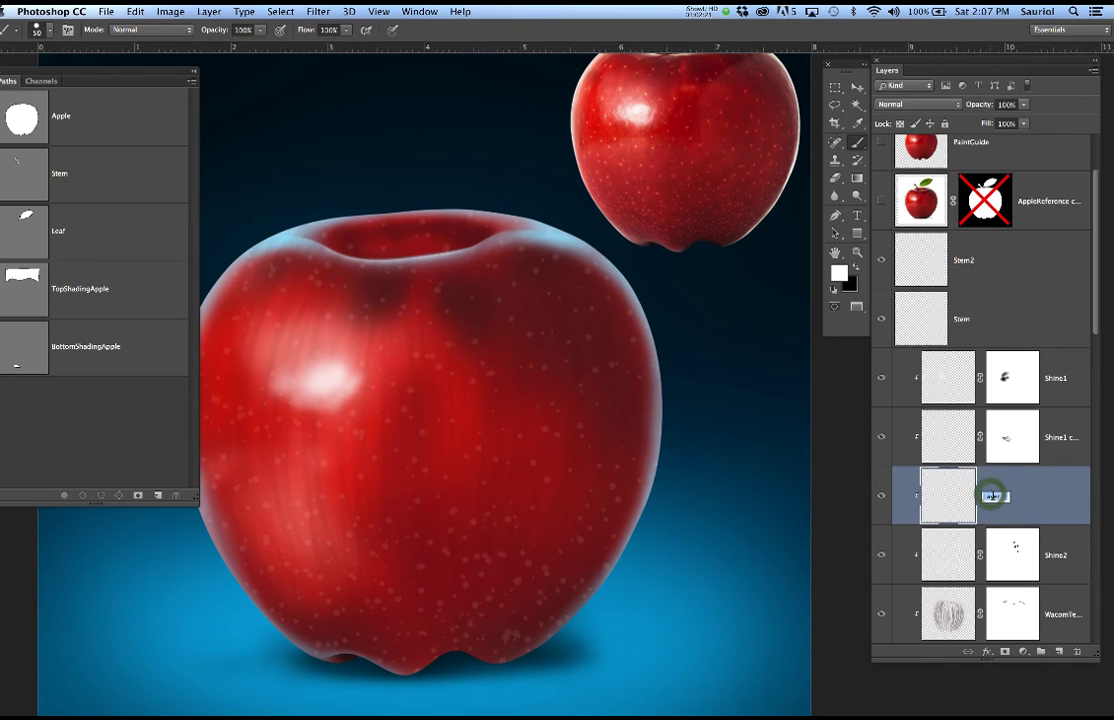
{"action": "type", "text": "Do"}
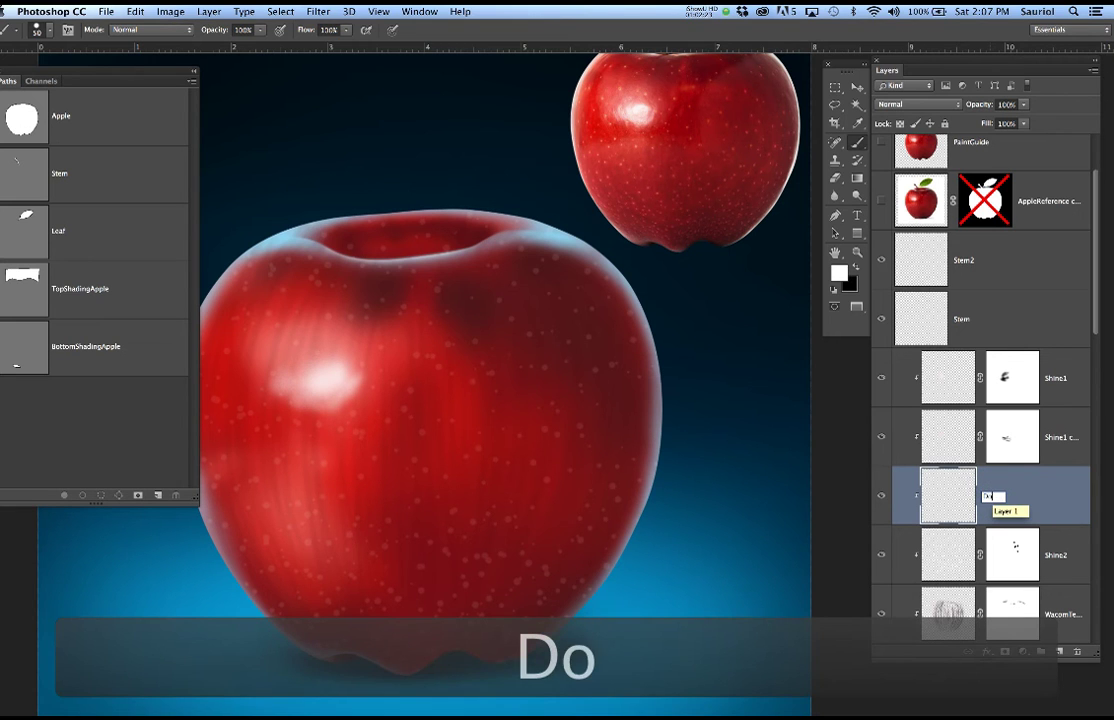
{"action": "type", "text": "ts2"}
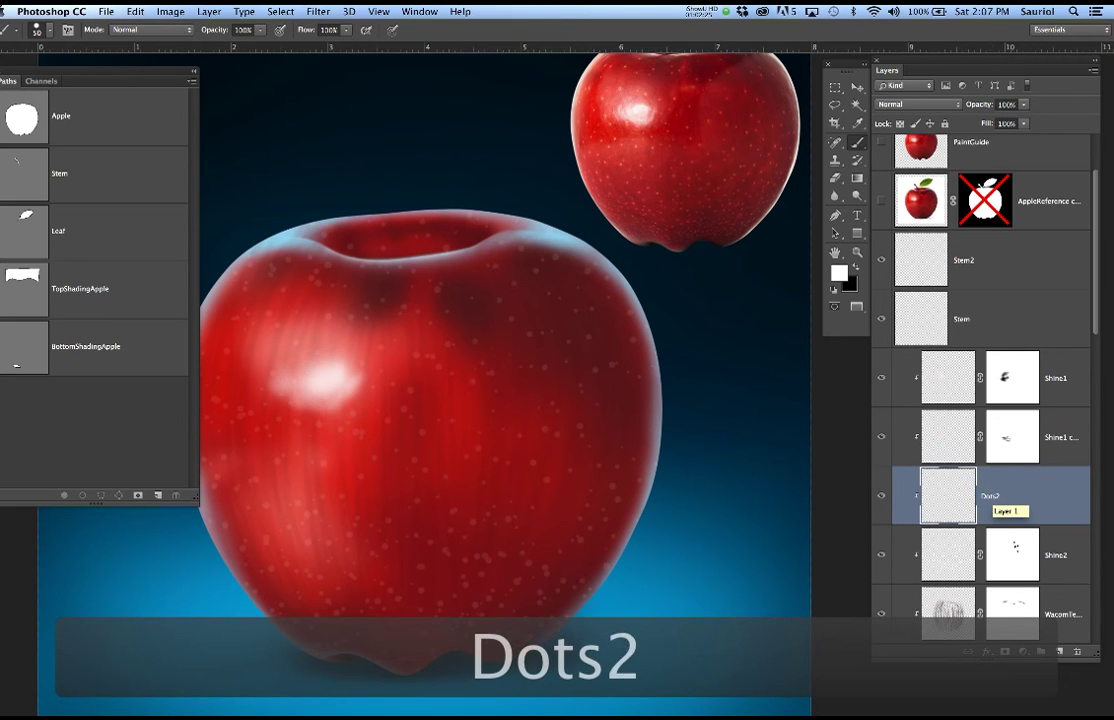
Rename the Shine2 layer as Dots1.
{"action": "double_click", "coordinate": [1056, 556]}
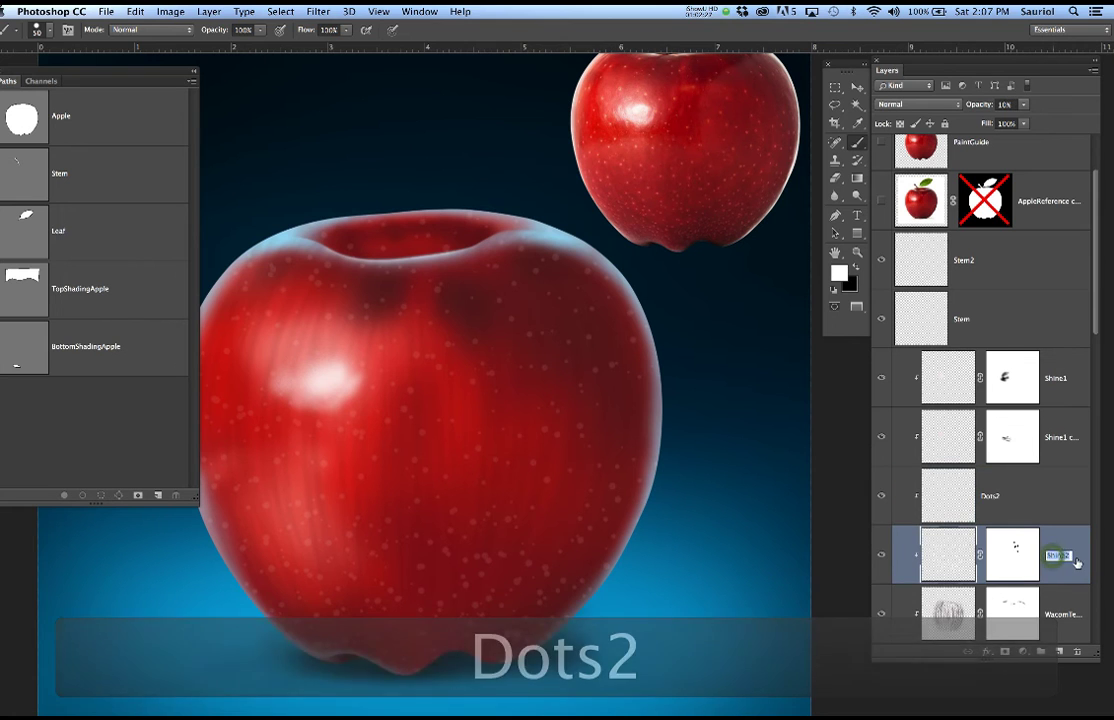
{"action": "type", "text": "Dots"}
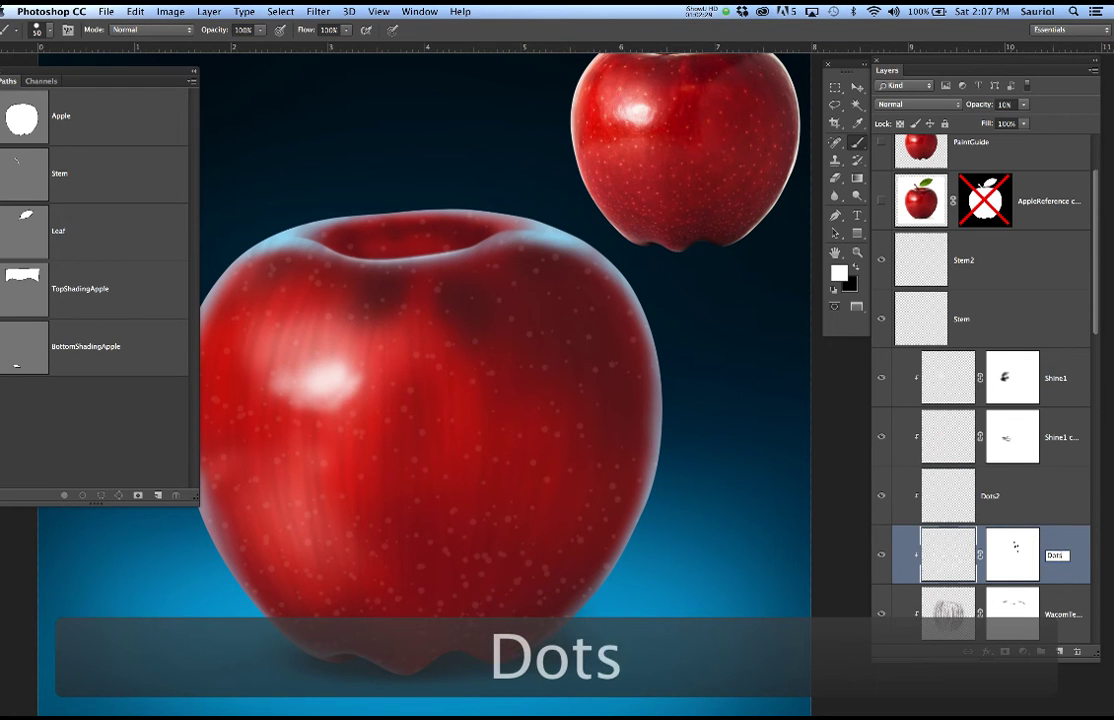
{"action": "type", "text": "1"}
{"action": "key", "text": "Return"}
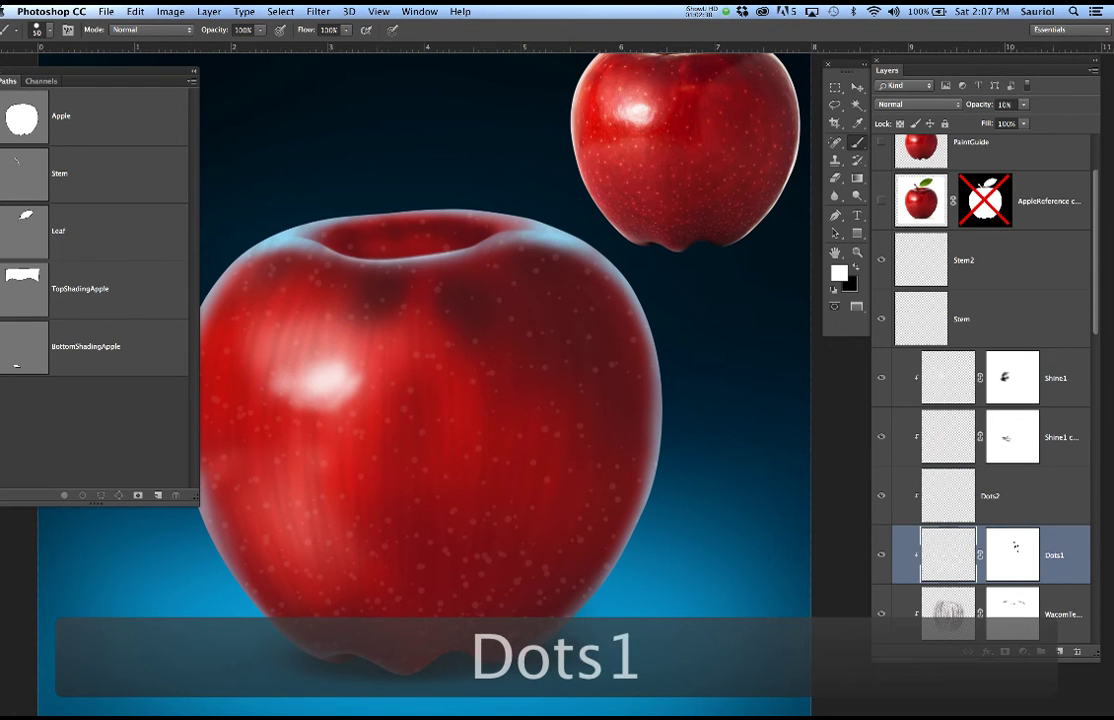
Load the speckles of the Dots1 layer as a selection.
{"action": "left_click", "coordinate": [958, 551], "text": "super"}
{"action": "scroll", "coordinate": [478, 446], "scroll_direction": "up", "scroll_amount": 3}
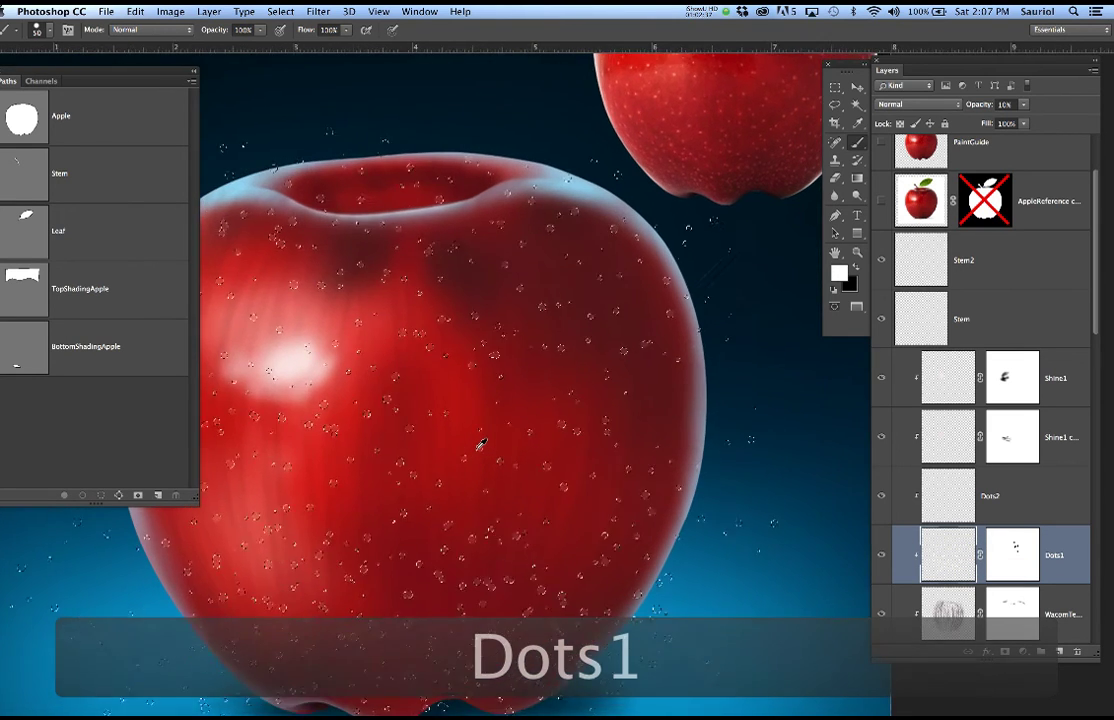
{"action": "scroll", "coordinate": [481, 444], "scroll_direction": "up", "scroll_amount": 5}
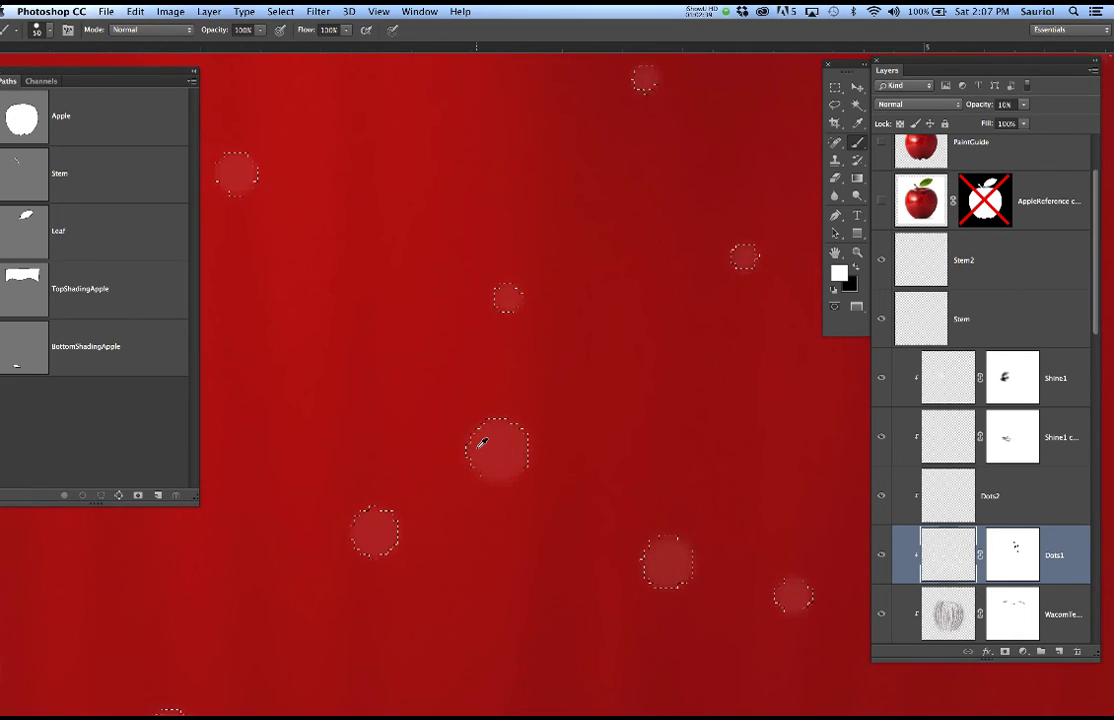
{"action": "scroll", "coordinate": [481, 443], "scroll_direction": "up", "scroll_amount": 1}
{"action": "scroll", "coordinate": [481, 443], "scroll_direction": "up", "scroll_amount": 1}
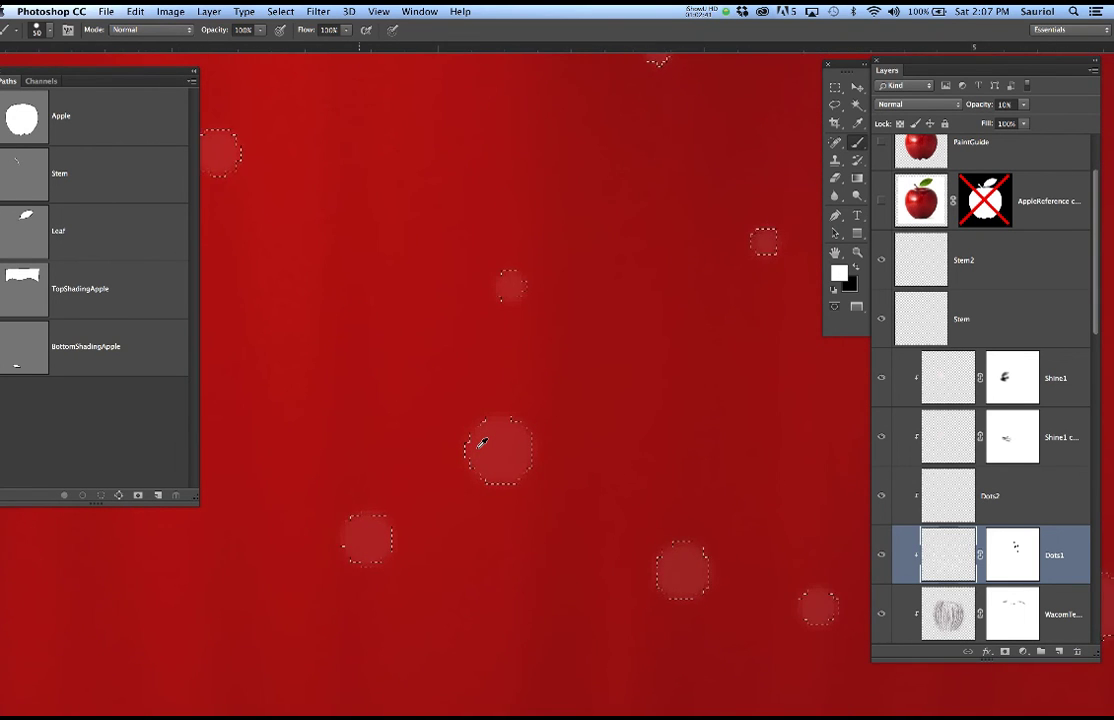
{"action": "scroll", "coordinate": [481, 443], "scroll_direction": "up", "scroll_amount": 2}
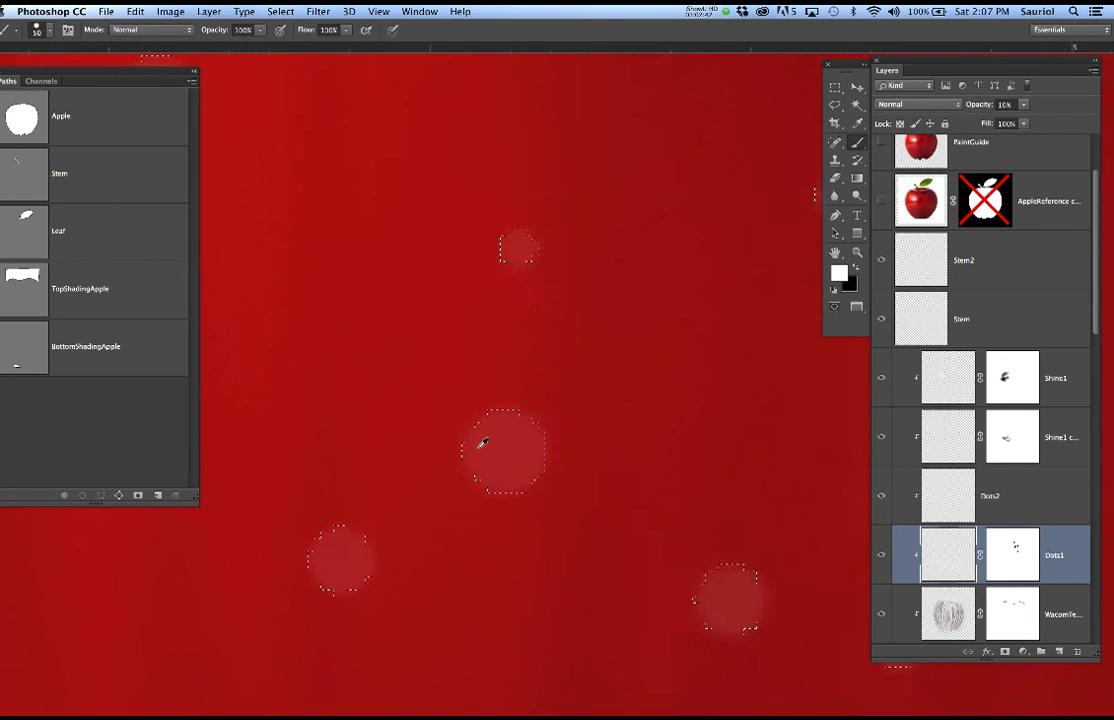
{"action": "left_click", "coordinate": [283, 11]}
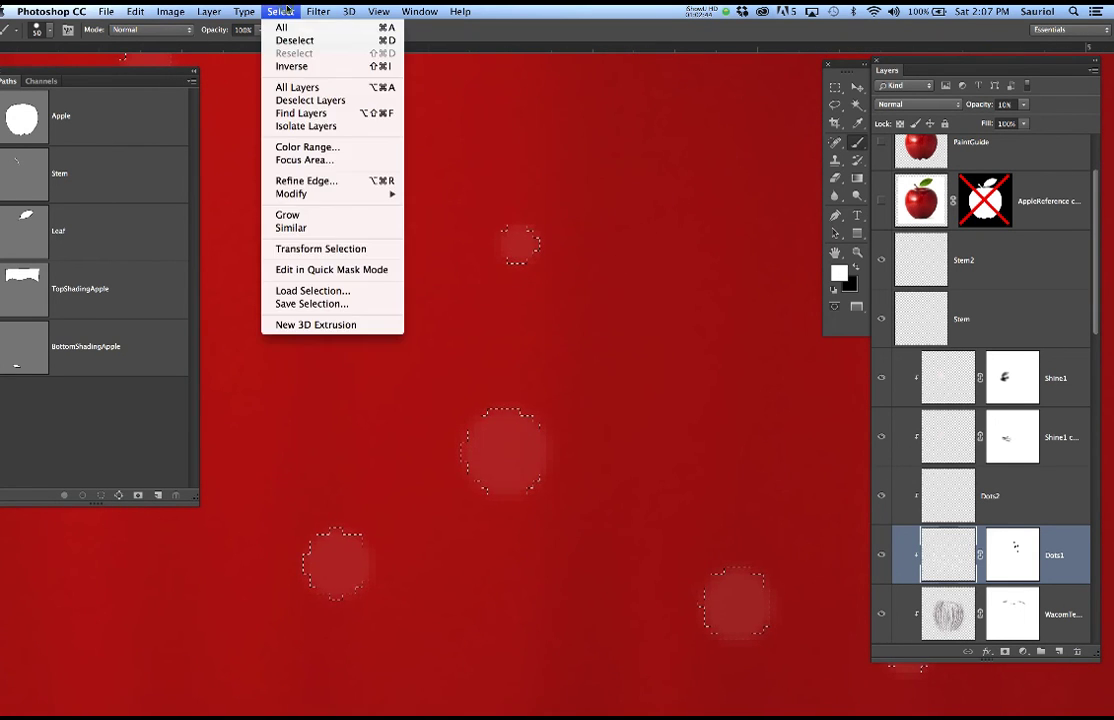
{"action": "left_click", "coordinate": [664, 401]}
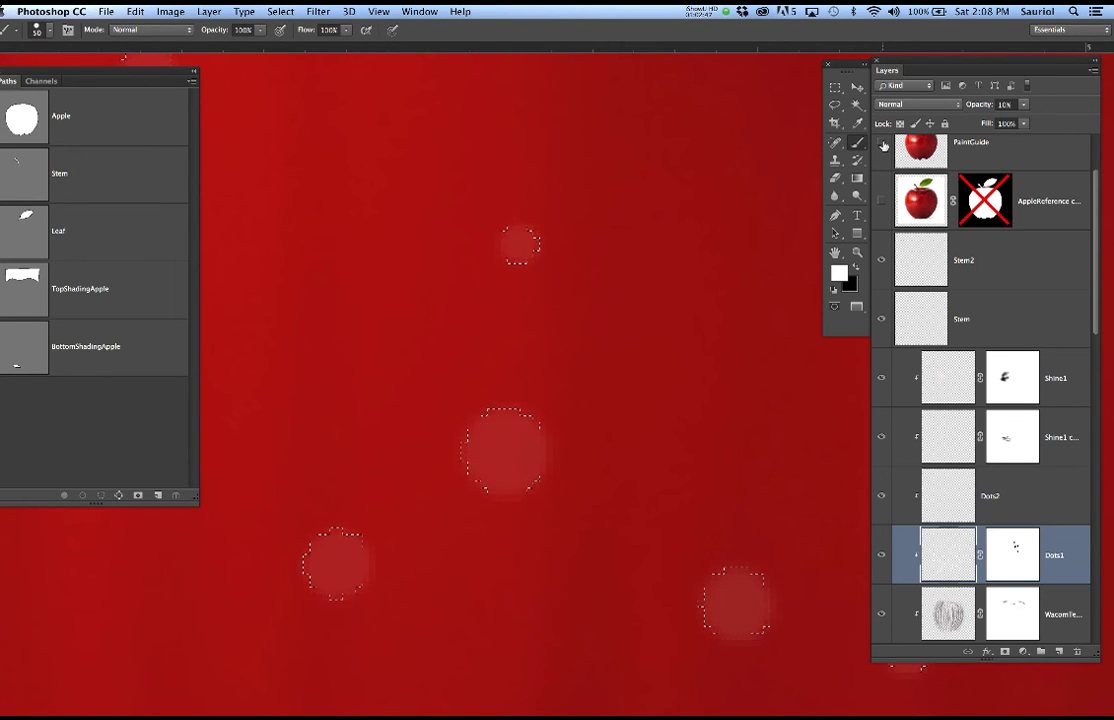
Show the PaintGuide layer and compare the size of its speckles with the selected dots.
{"action": "left_click", "coordinate": [882, 145]}
{"action": "scroll", "coordinate": [640, 338], "scroll_direction": "down", "scroll_amount": 2}
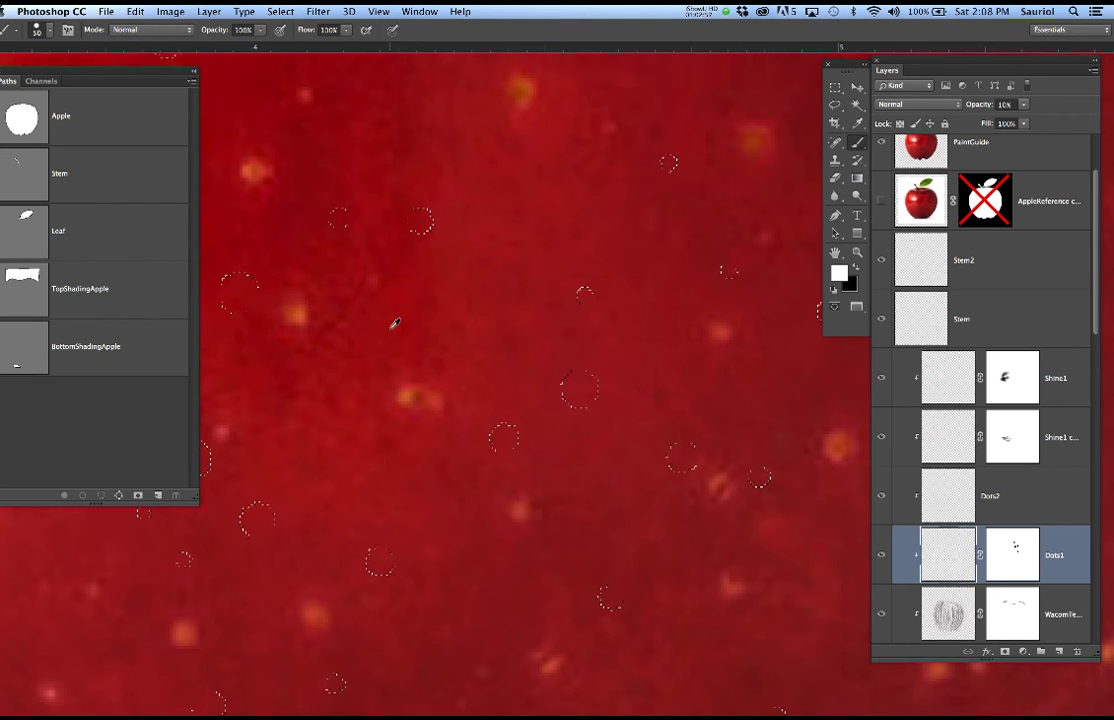
{"action": "scroll", "coordinate": [396, 323], "scroll_direction": "down", "scroll_amount": 1}
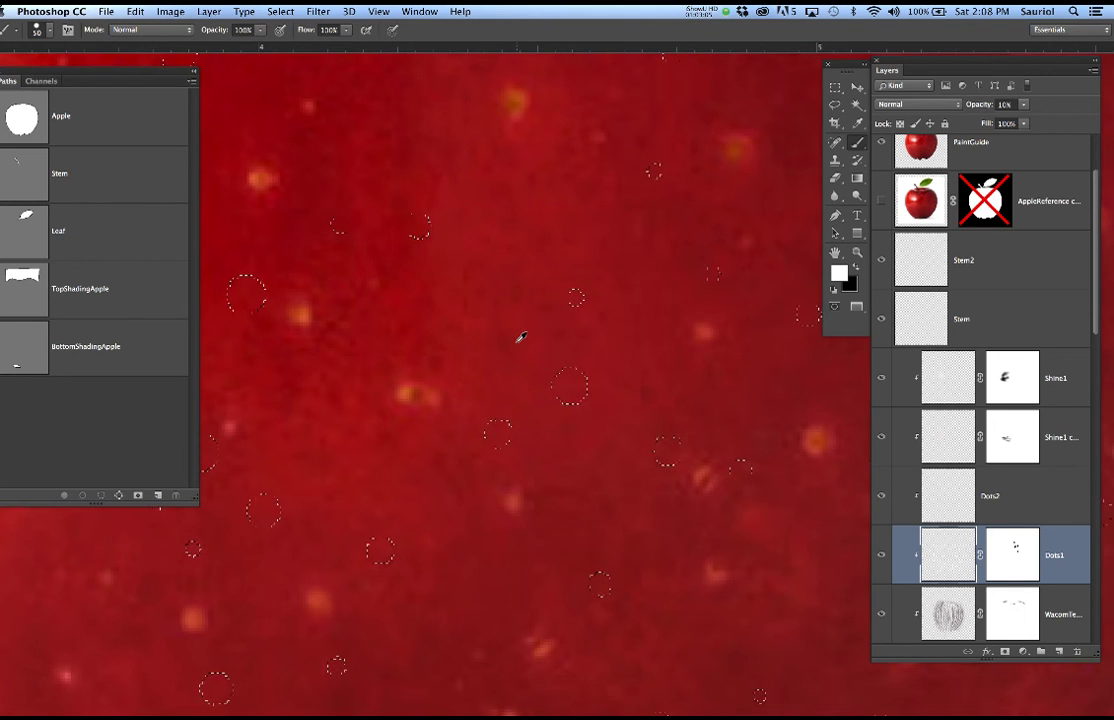
{"action": "scroll", "coordinate": [520, 337], "scroll_direction": "up", "scroll_amount": 1}
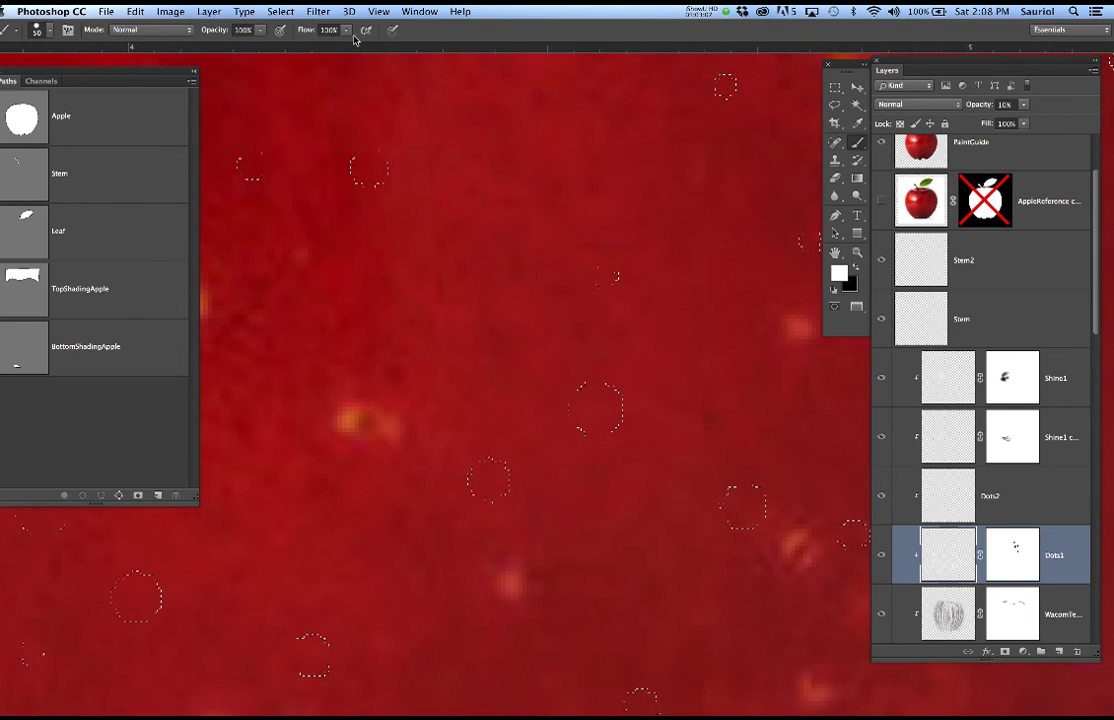
Contract the dot selection by 1 pixel.
{"action": "left_click", "coordinate": [280, 11]}
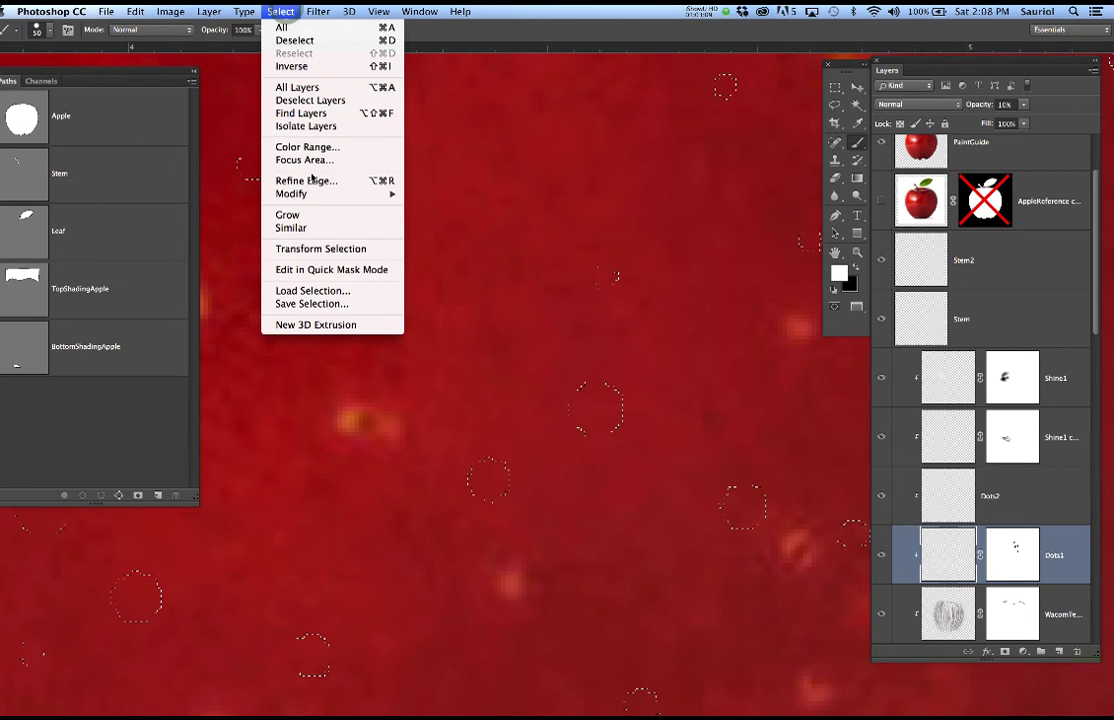
{"action": "mouse_move", "coordinate": [300, 193]}
{"action": "left_click", "coordinate": [450, 231]}
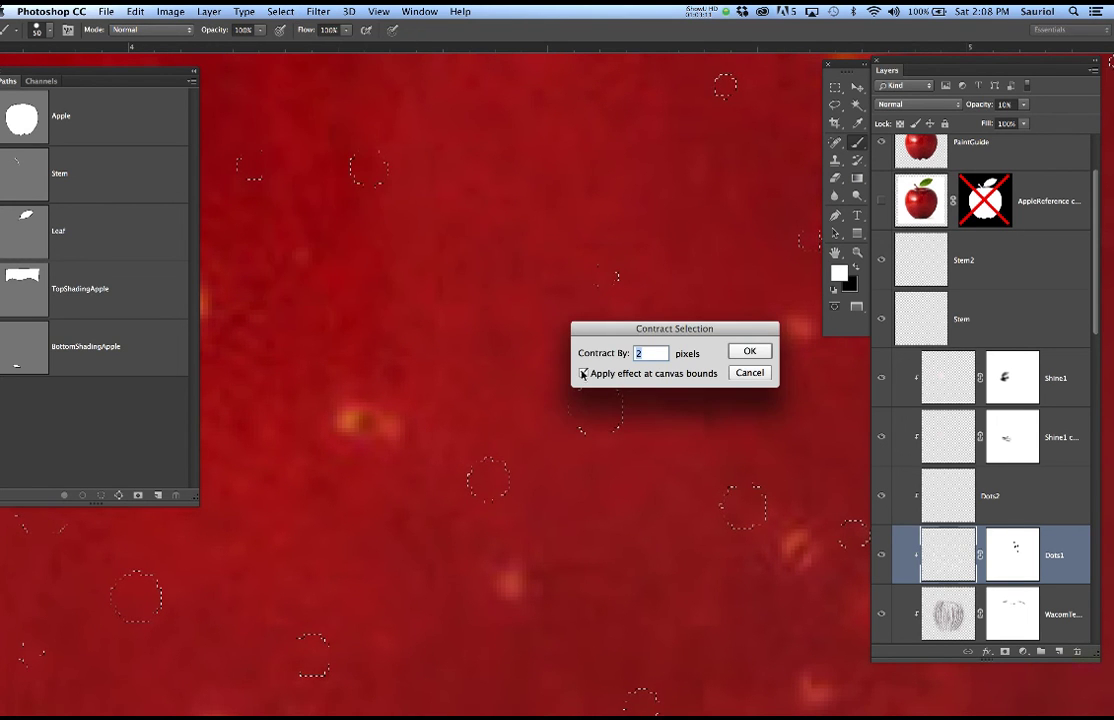
{"action": "type", "text": "1"}
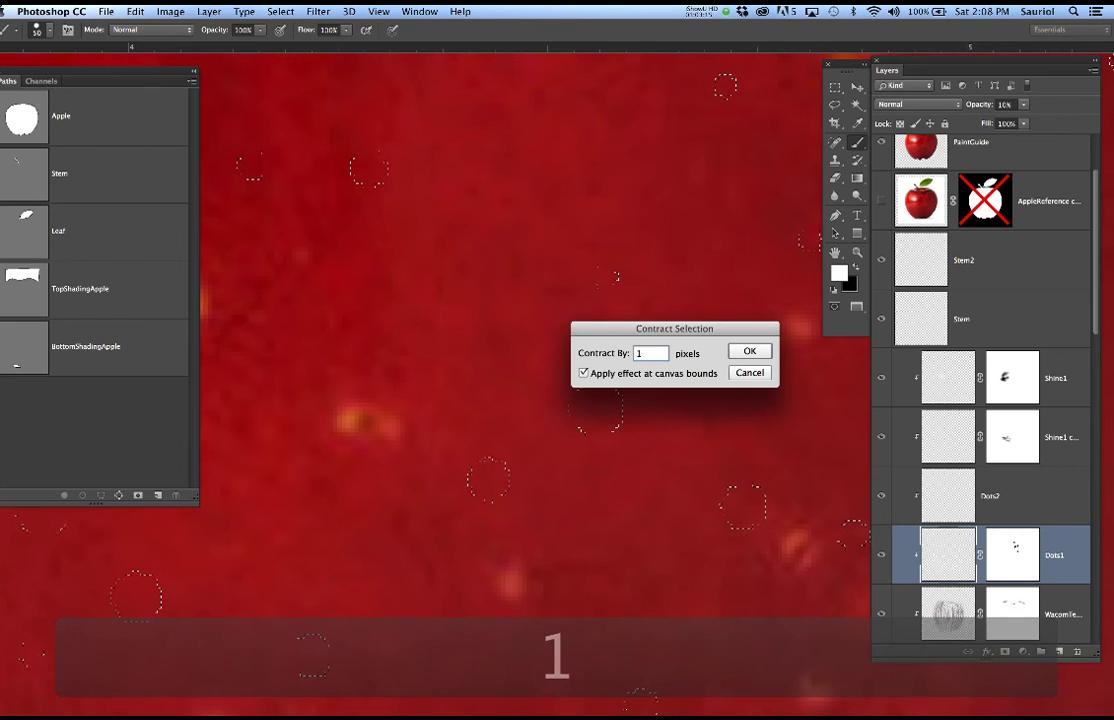
{"action": "key", "text": "Return"}
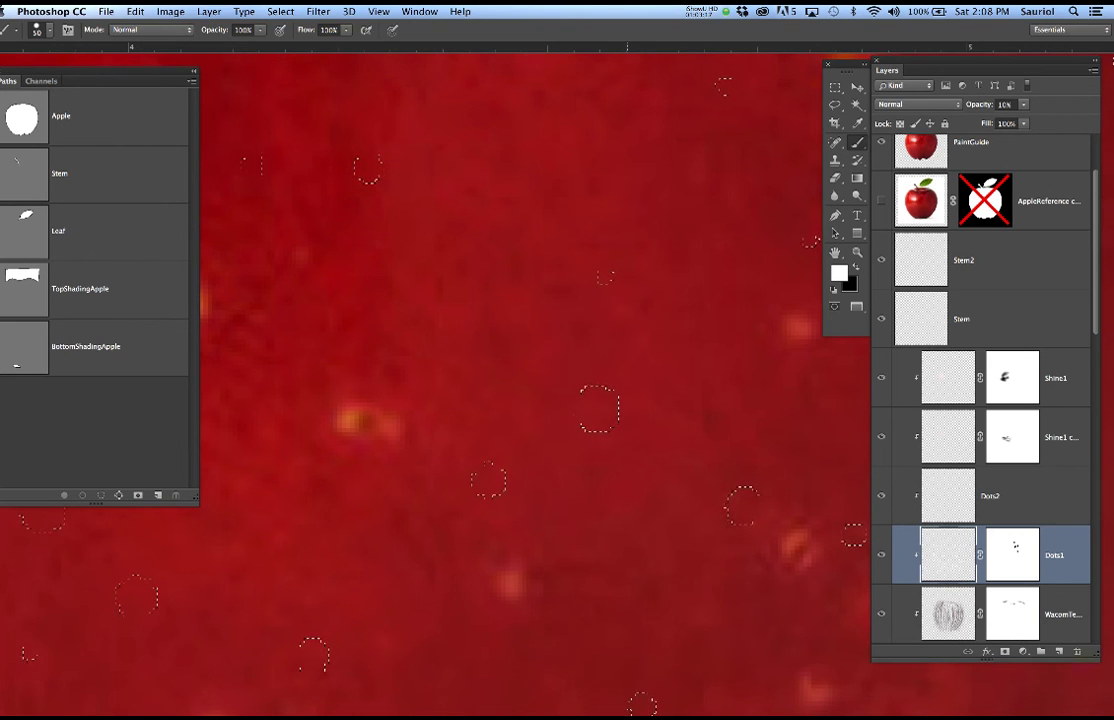
Contract the dot selection by a further 2 pixels.
{"action": "left_click", "coordinate": [280, 12]}
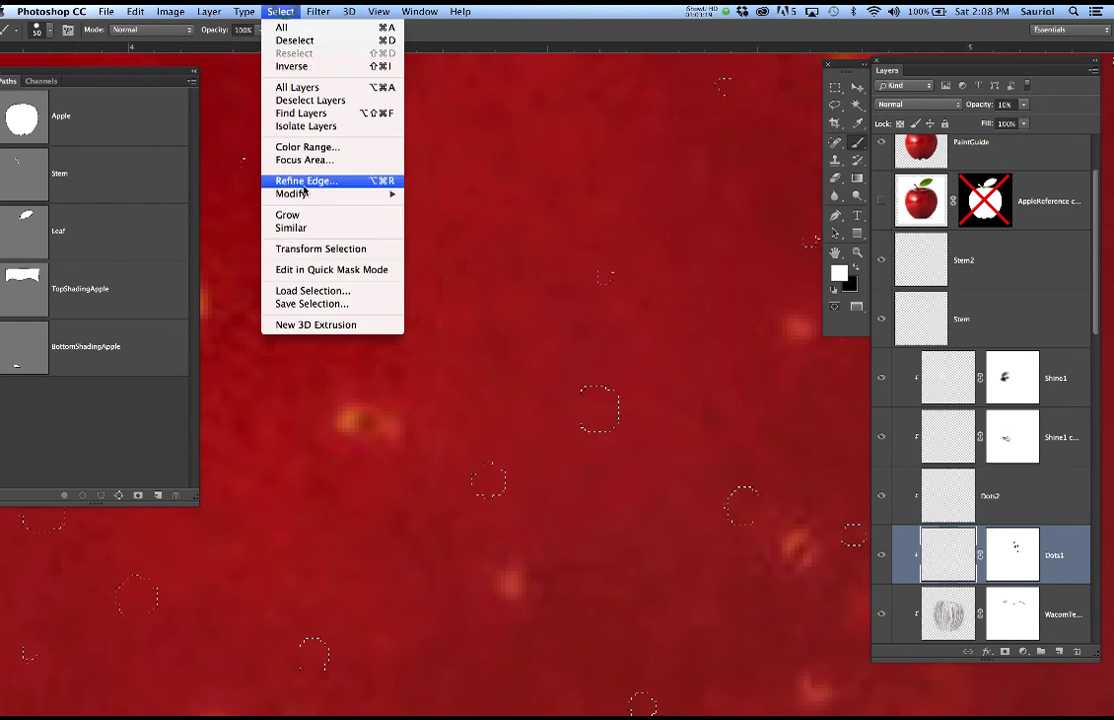
{"action": "mouse_move", "coordinate": [376, 198]}
{"action": "left_click", "coordinate": [460, 236]}
{"action": "type", "text": "2"}
{"action": "key", "text": "Return"}
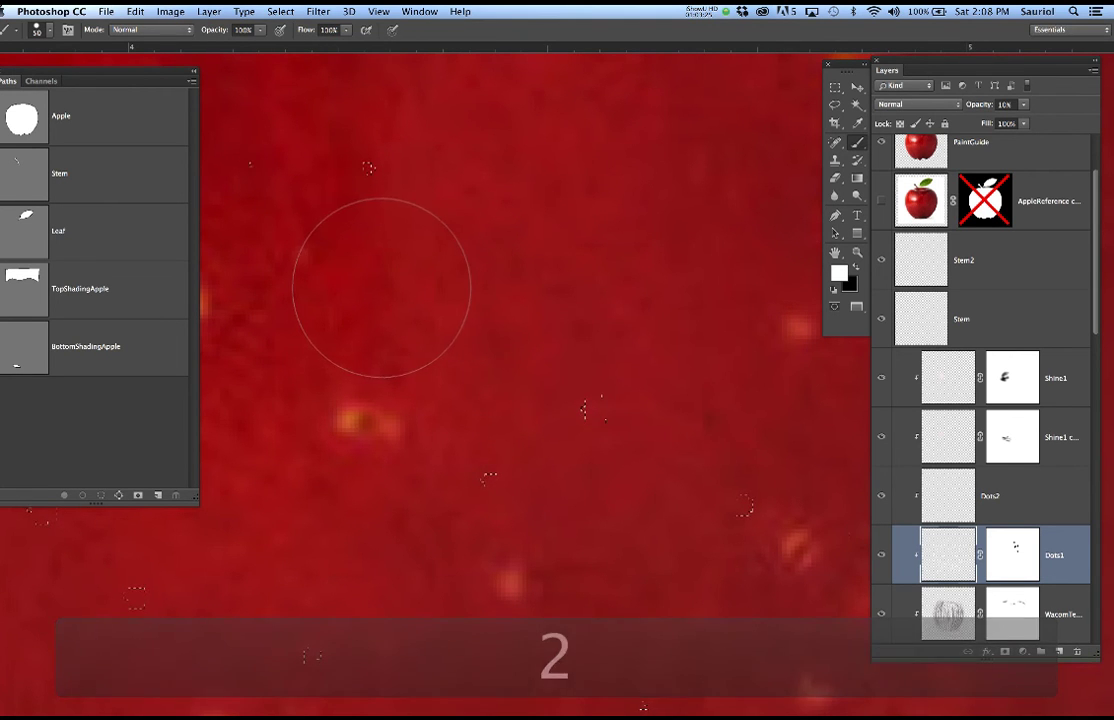
Save the contracted dot selection as a new channel named SmallerDots.
{"action": "scroll", "coordinate": [537, 307], "scroll_direction": "down", "scroll_amount": 4}
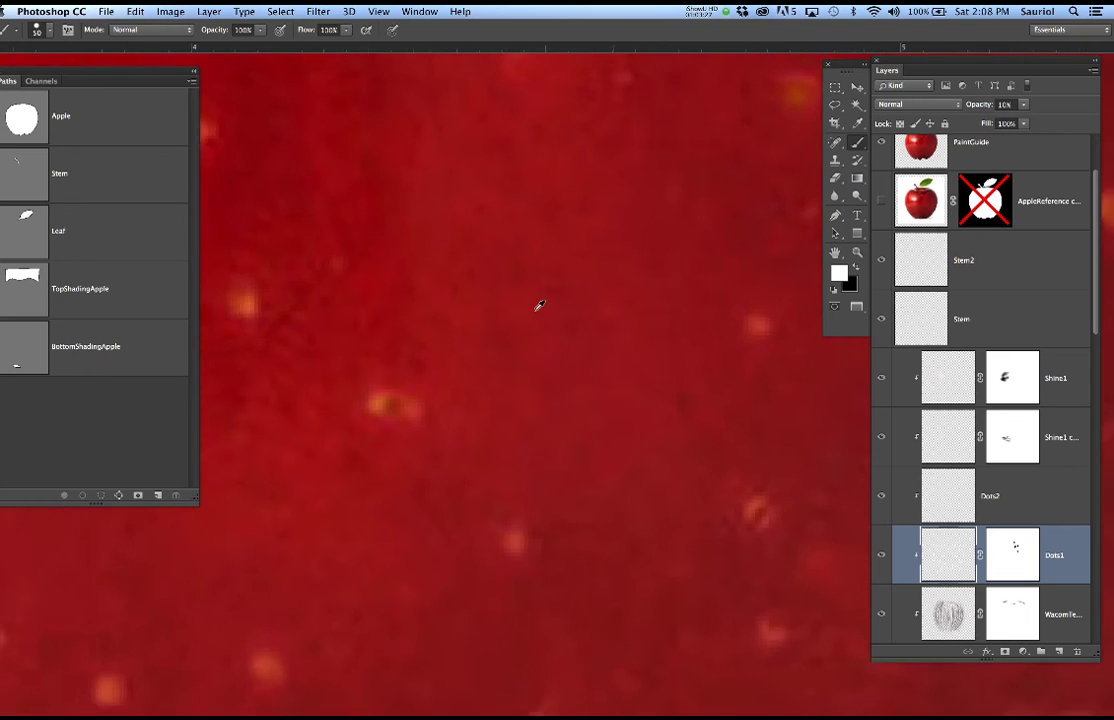
{"action": "left_click", "coordinate": [280, 11]}
{"action": "left_click", "coordinate": [315, 303]}
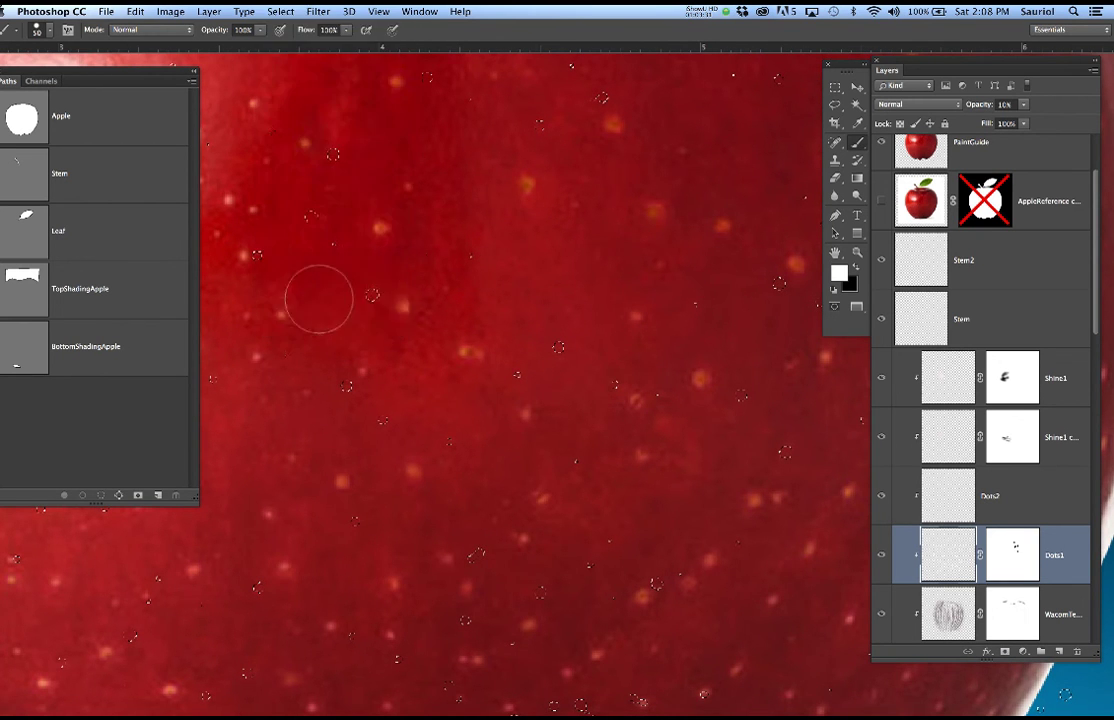
{"action": "type", "text": "Small"}
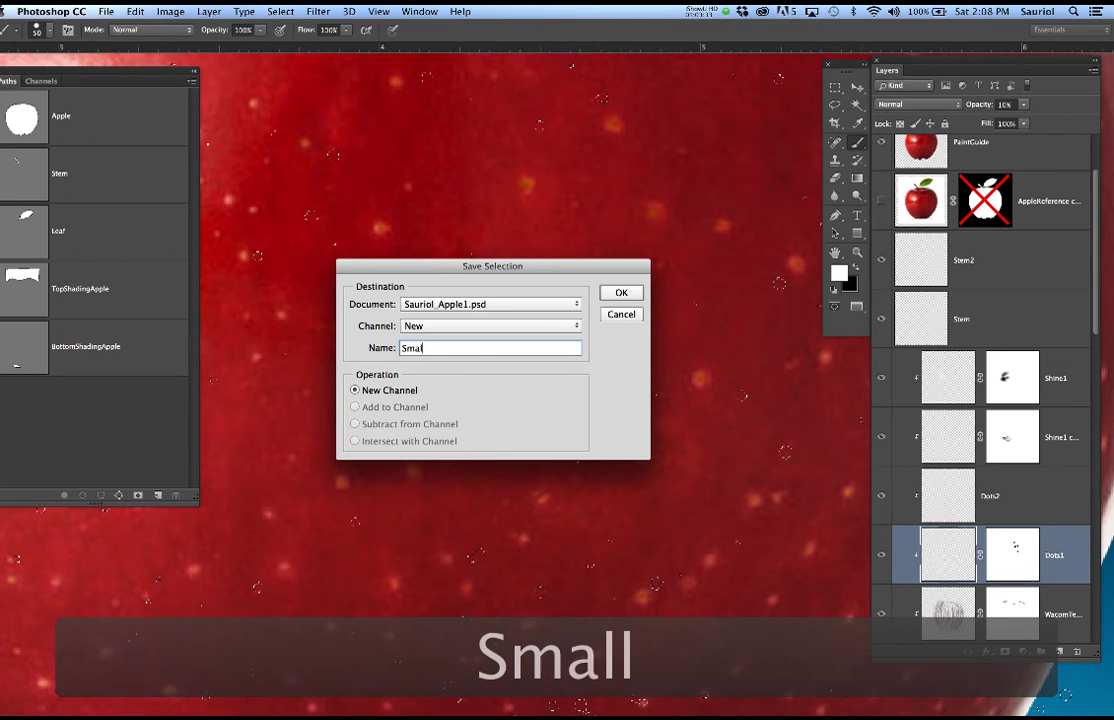
{"action": "type", "text": "erDots"}
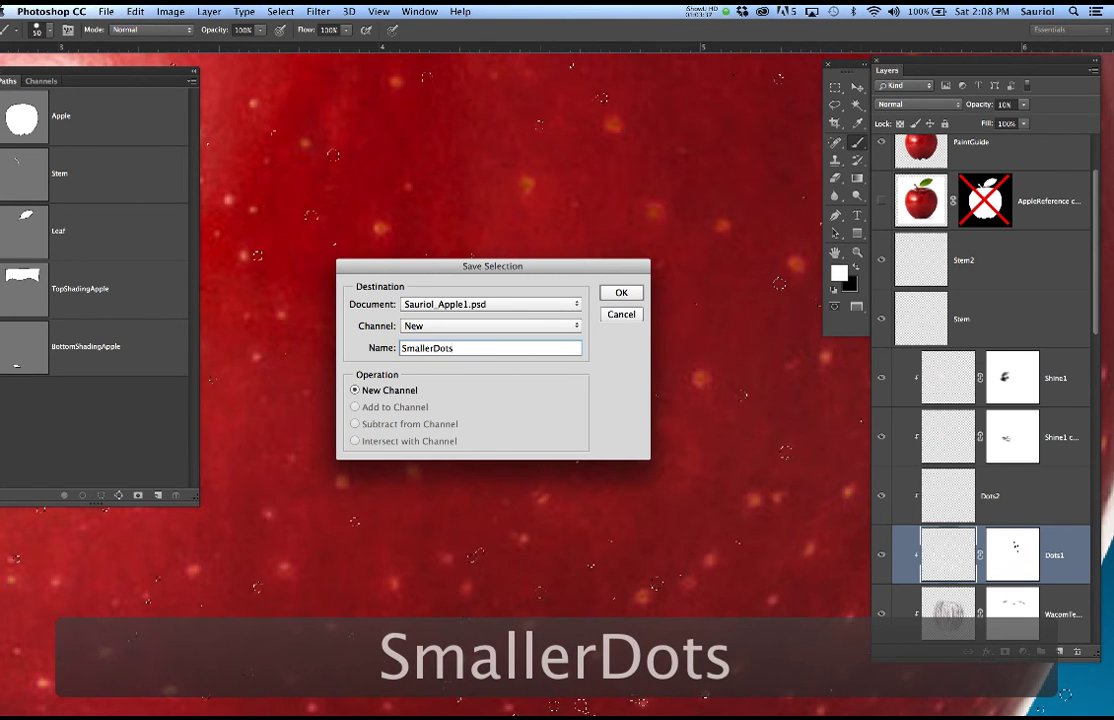
{"action": "key", "text": "Return"}
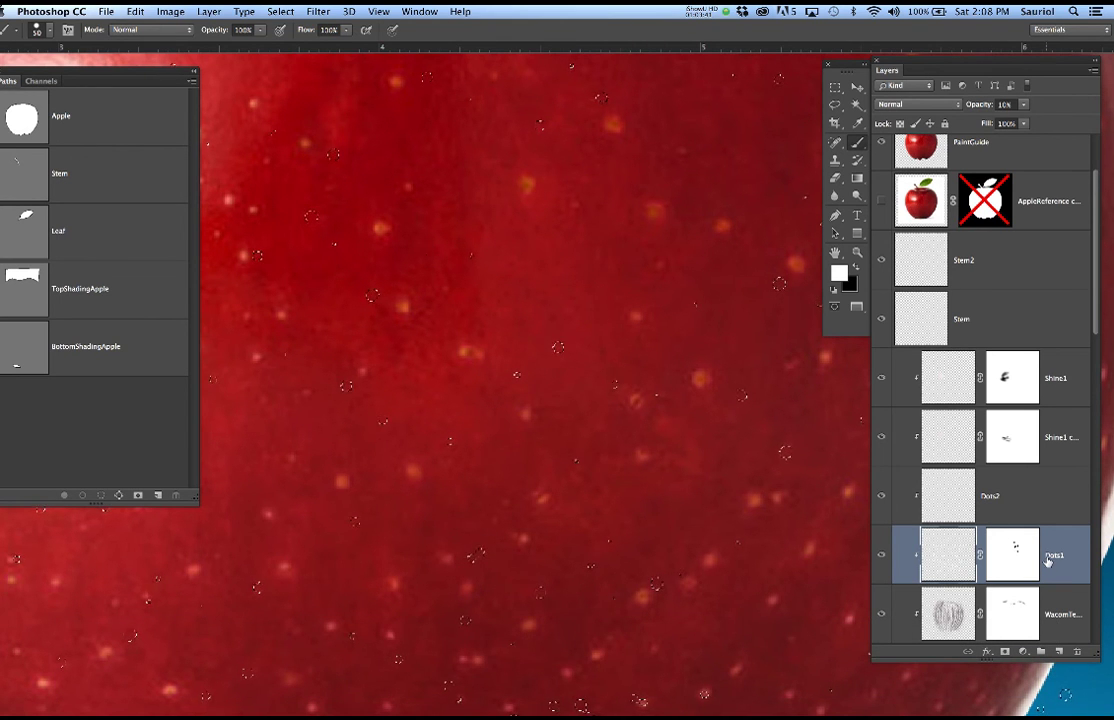
Hide the PaintGuide layer, fill the dot selection with white on the Dots2 layer, and deselect.
{"action": "left_click", "coordinate": [1022, 500]}
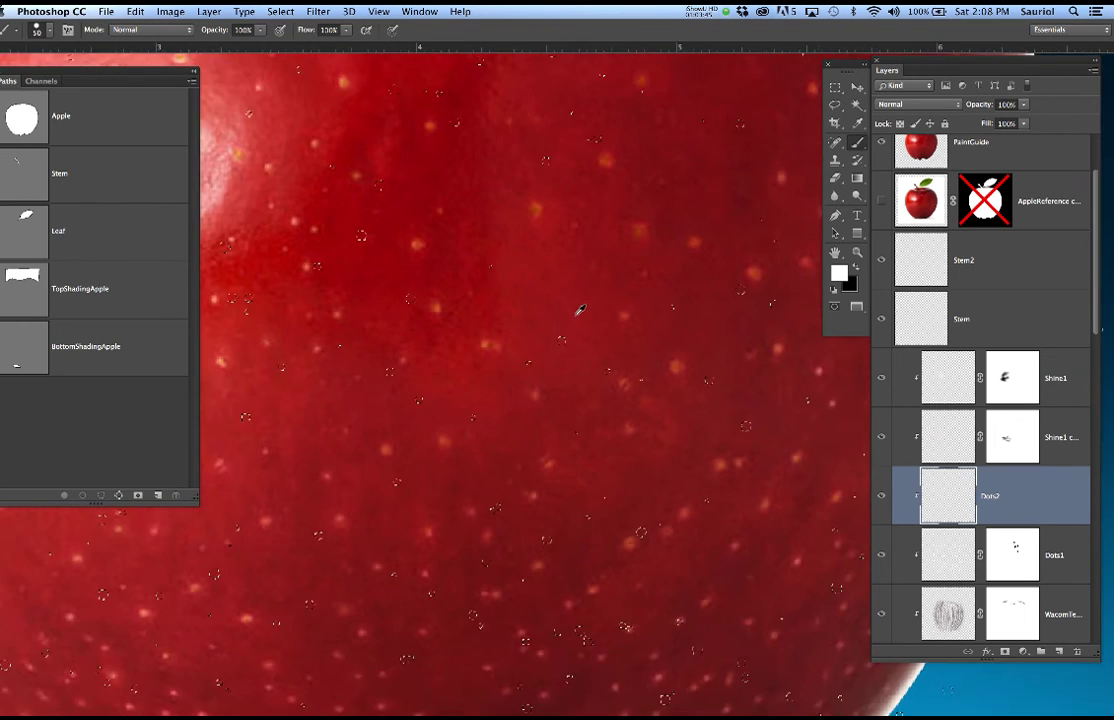
{"action": "scroll", "coordinate": [578, 311], "scroll_direction": "down", "scroll_amount": 6}
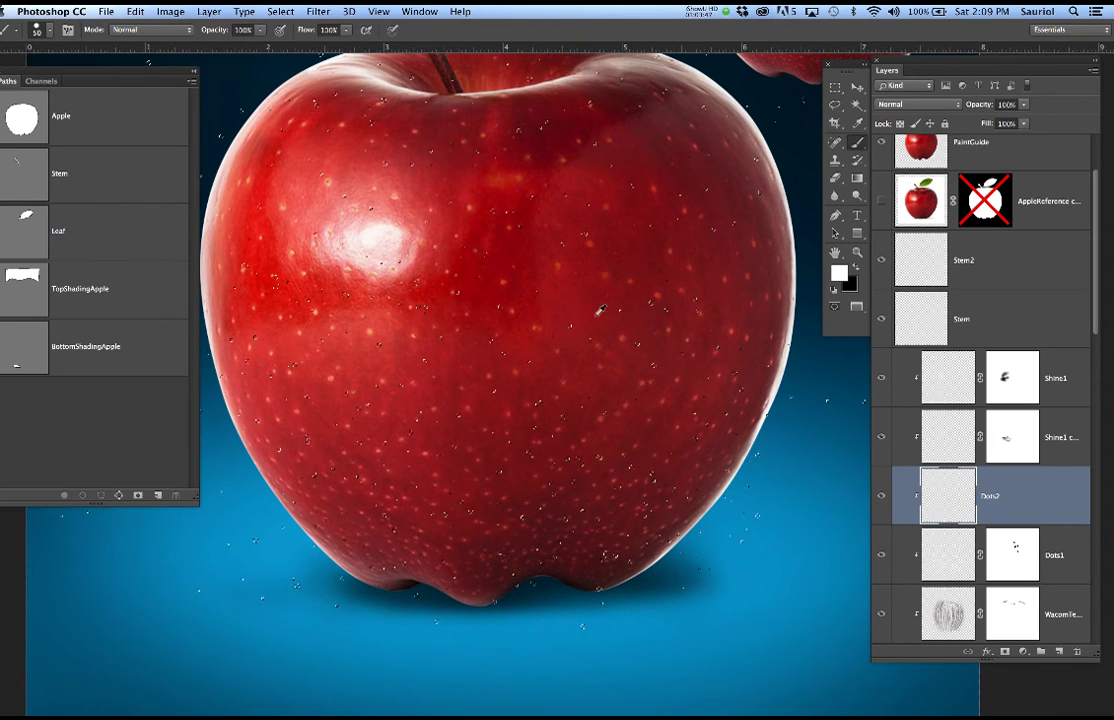
{"action": "left_click", "coordinate": [881, 142]}
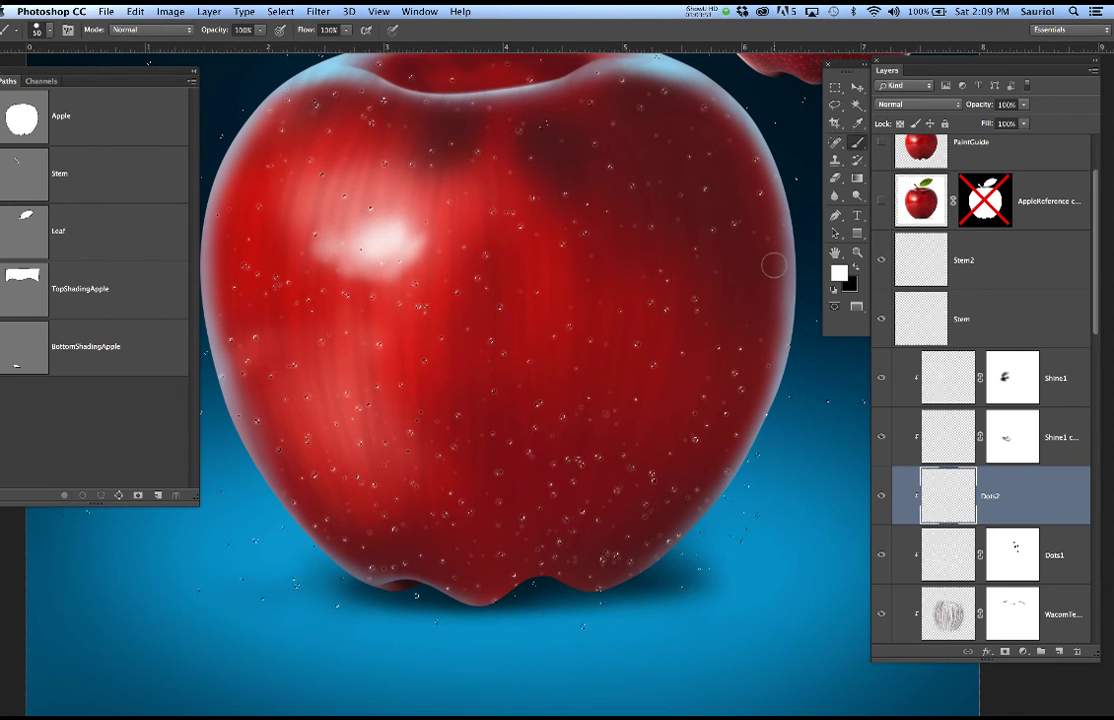
{"action": "key", "text": "super+h"}
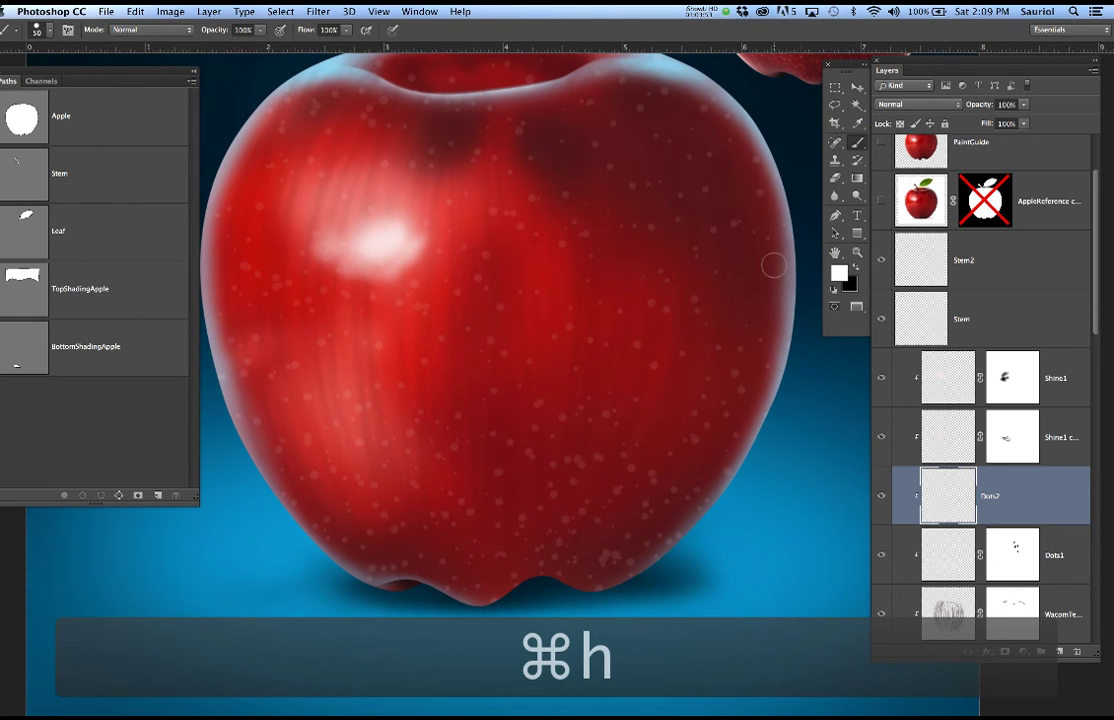
{"action": "key", "text": "alt+BackSpace"}
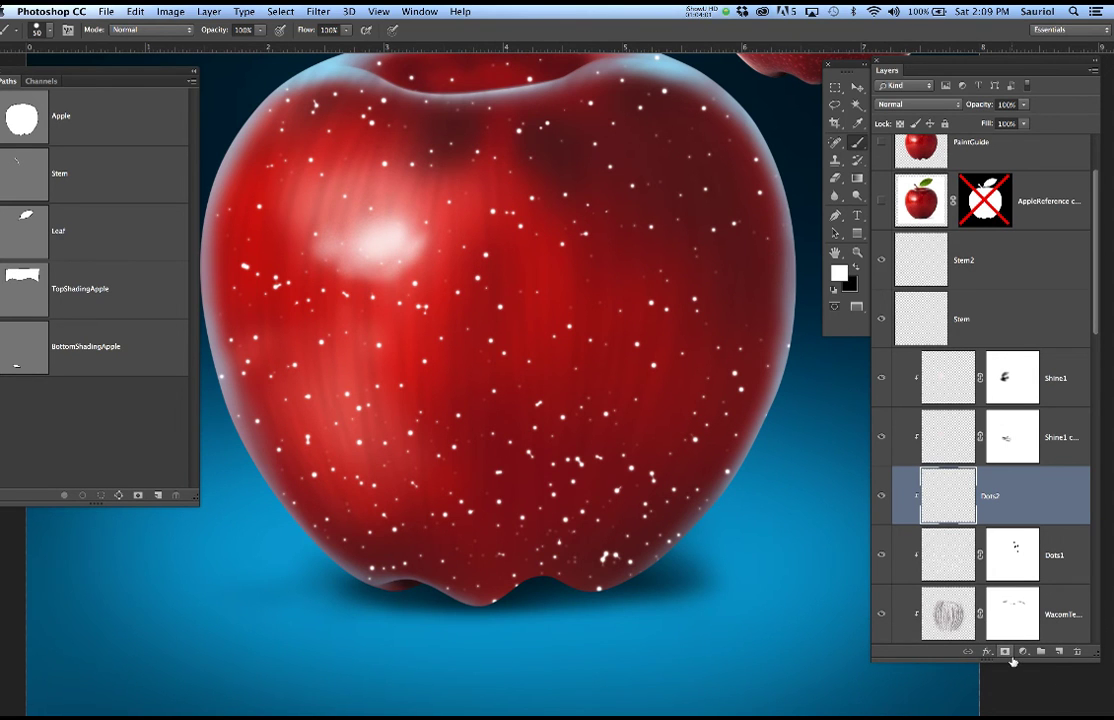
{"action": "key", "text": "super+d"}
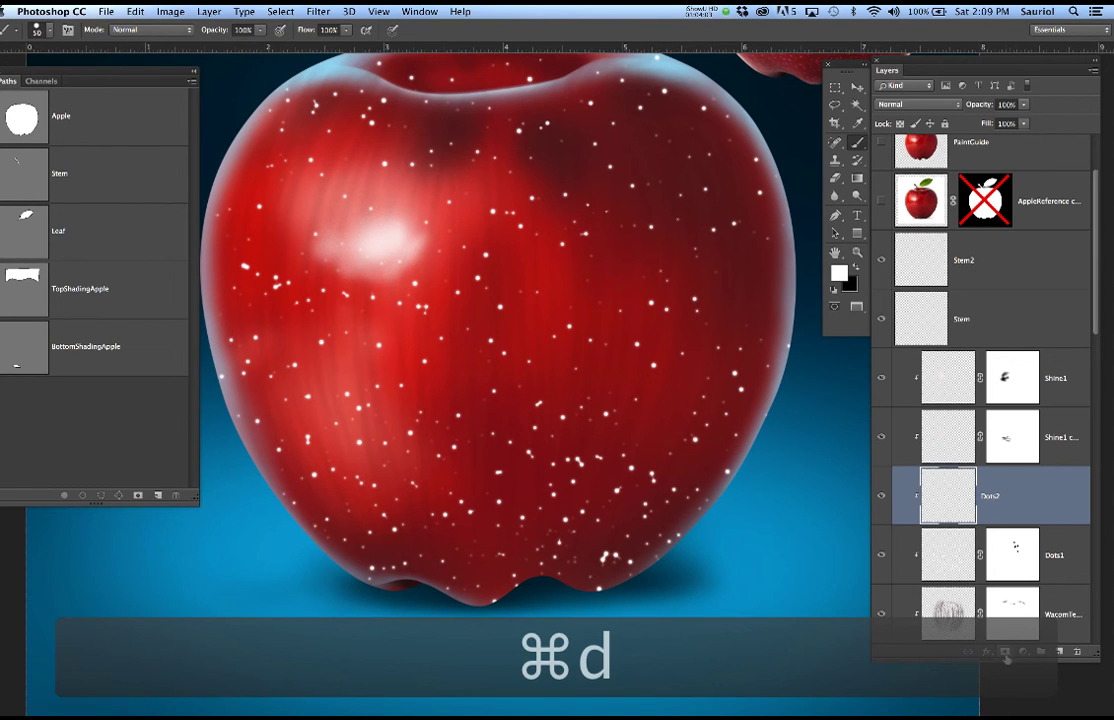
Add a white layer mask to the Dots2 layer and lower its opacity to 15%.
{"action": "left_click", "coordinate": [1005, 652]}
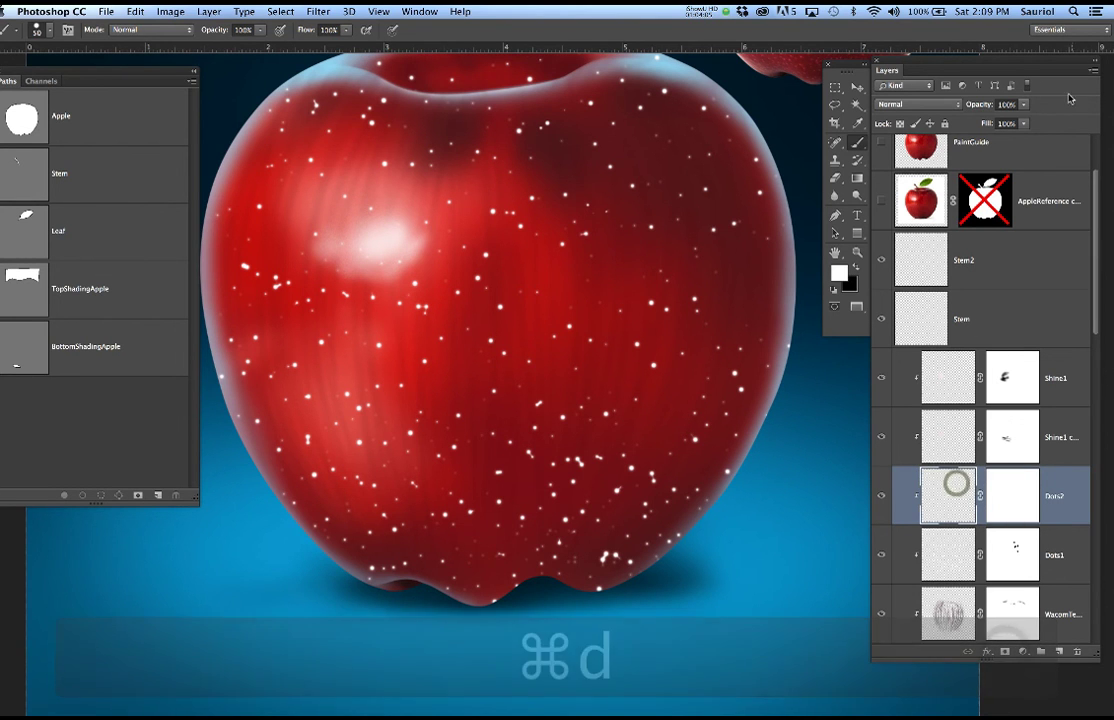
{"action": "left_click", "coordinate": [1024, 107]}
{"action": "left_click_drag", "start_coordinate": [1026, 118], "coordinate": [964, 123]}
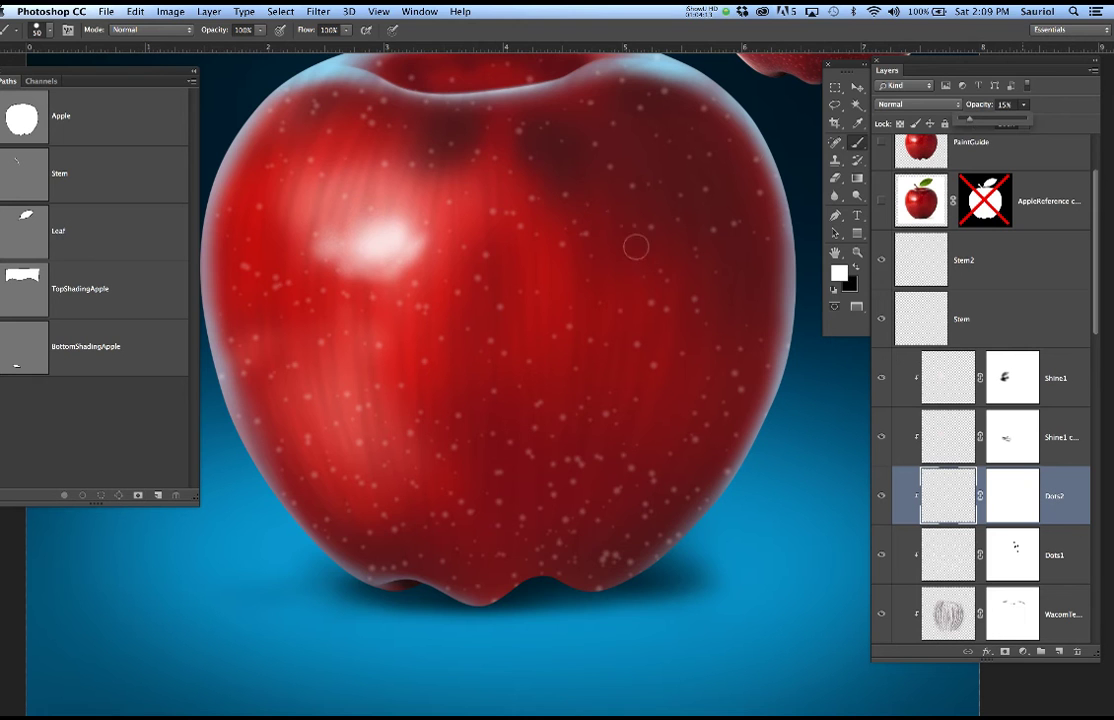
Compare the painted apple's speckles with the photo reference by toggling the PaintGuide layer's visibility, leaving it hidden.
{"action": "left_click", "coordinate": [880, 148]}
{"action": "left_click", "coordinate": [881, 146]}
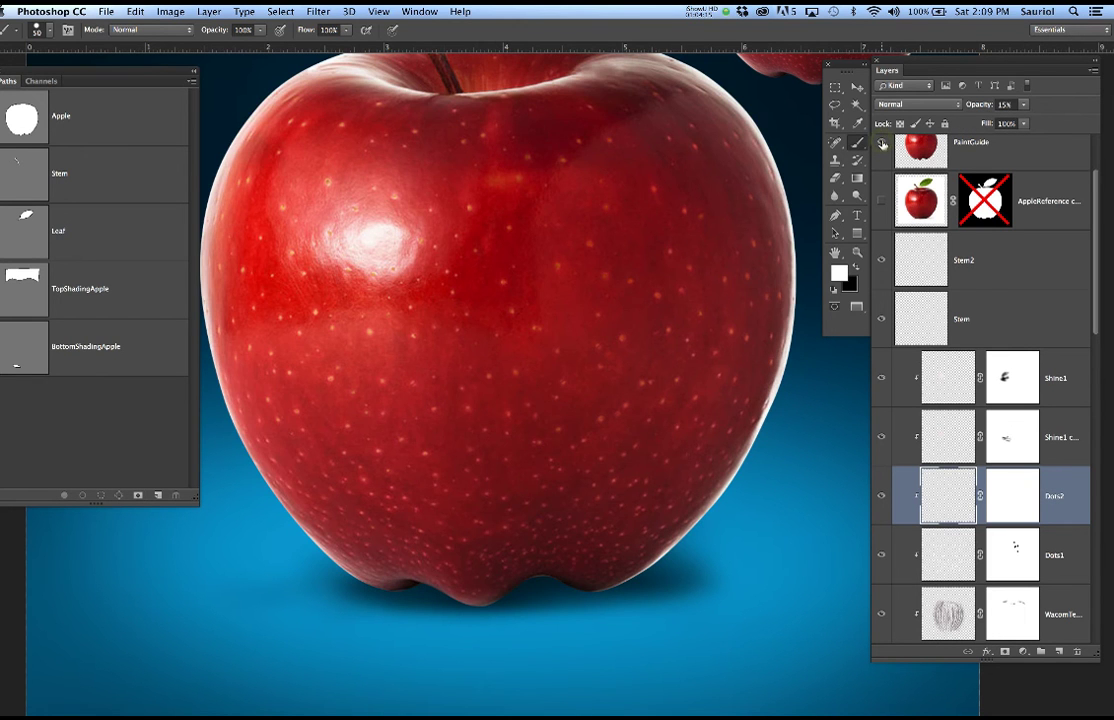
{"action": "left_click", "coordinate": [882, 146]}
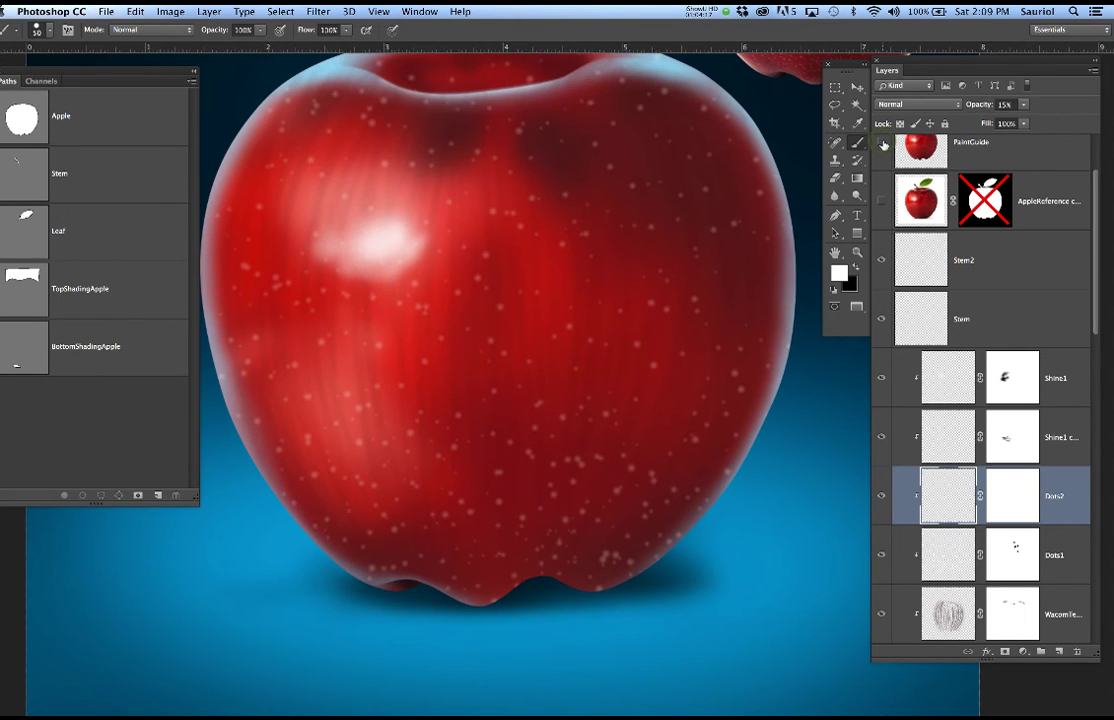
{"action": "left_click", "coordinate": [881, 146]}
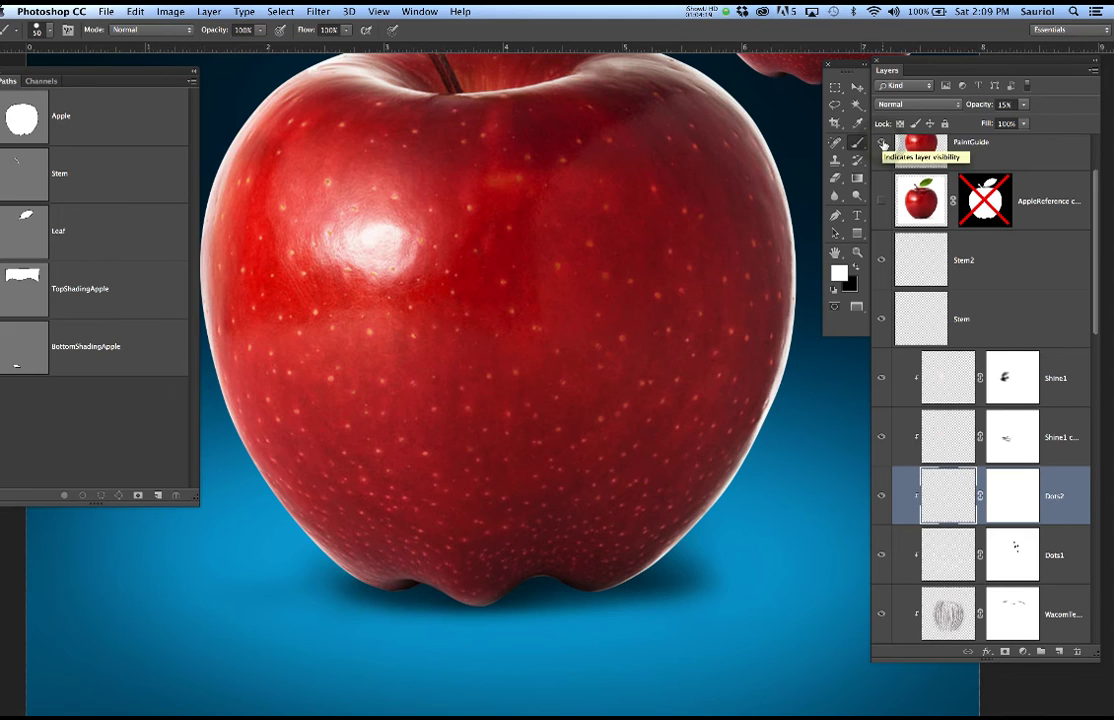
{"action": "left_click", "coordinate": [883, 145]}
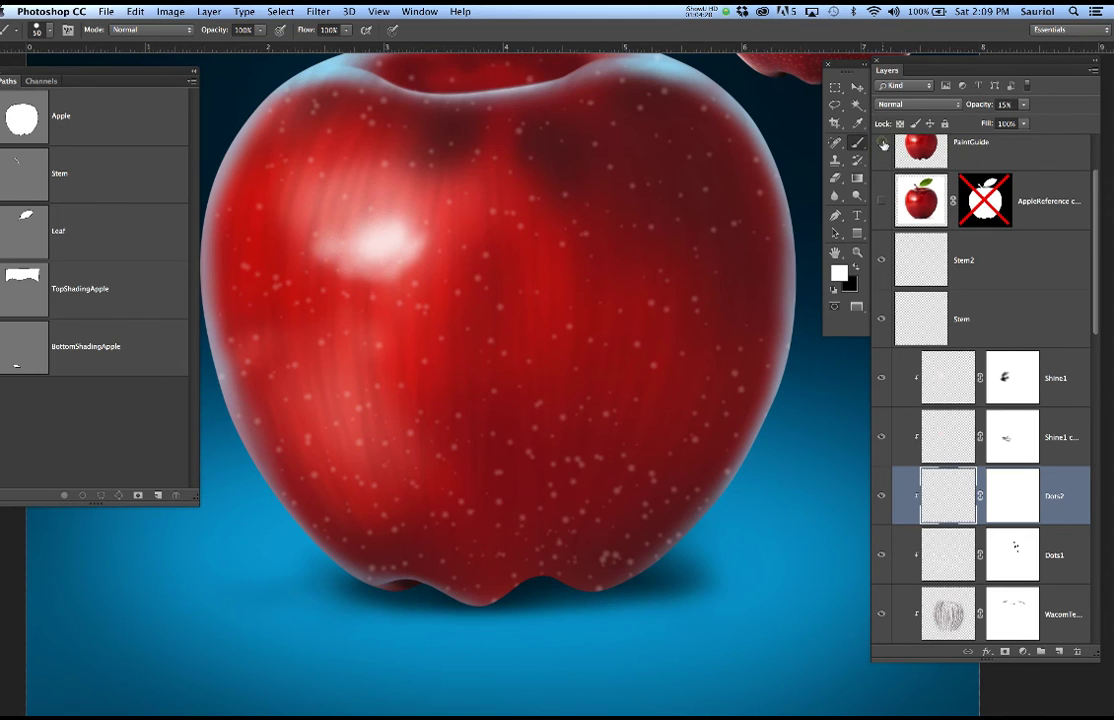
Set the Dots1 layer's opacity to 5% and the Dots2 layer's opacity to 21%.
{"action": "left_click", "coordinate": [881, 556]}
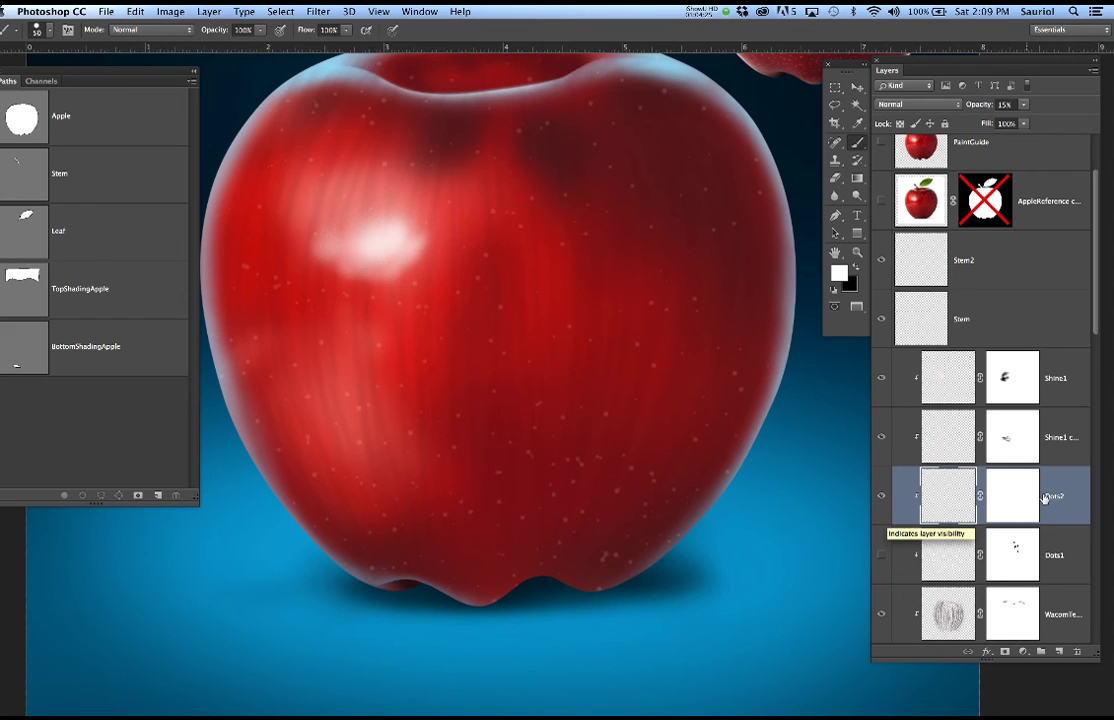
{"action": "left_click", "coordinate": [1075, 555]}
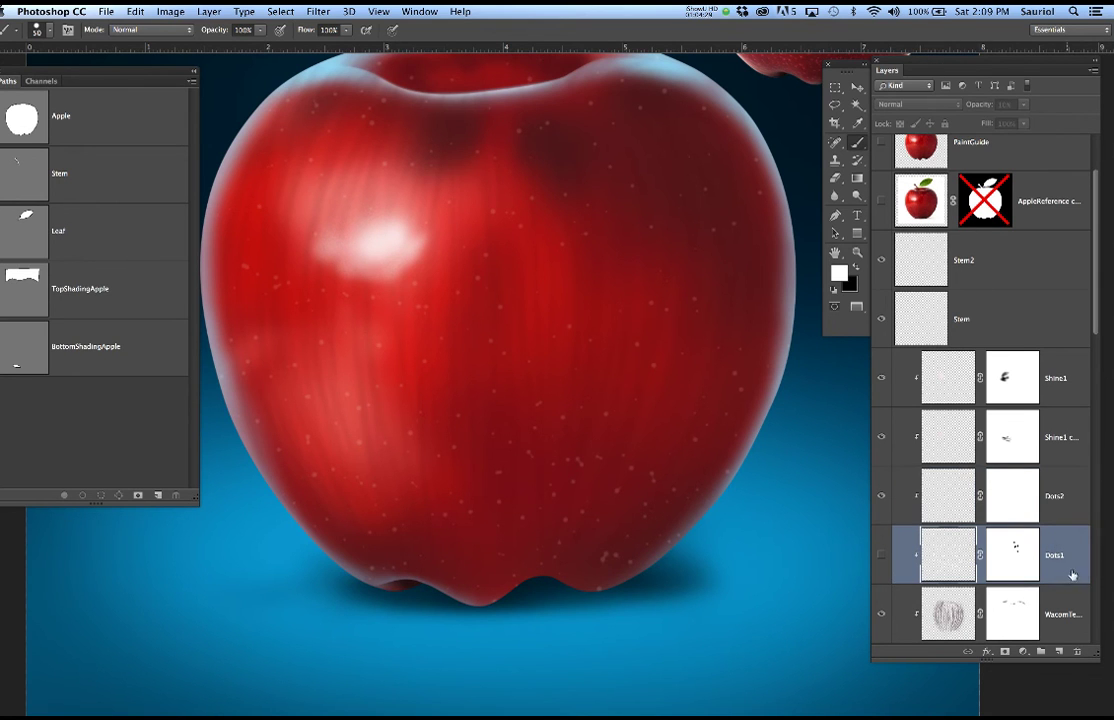
{"action": "left_click", "coordinate": [882, 556]}
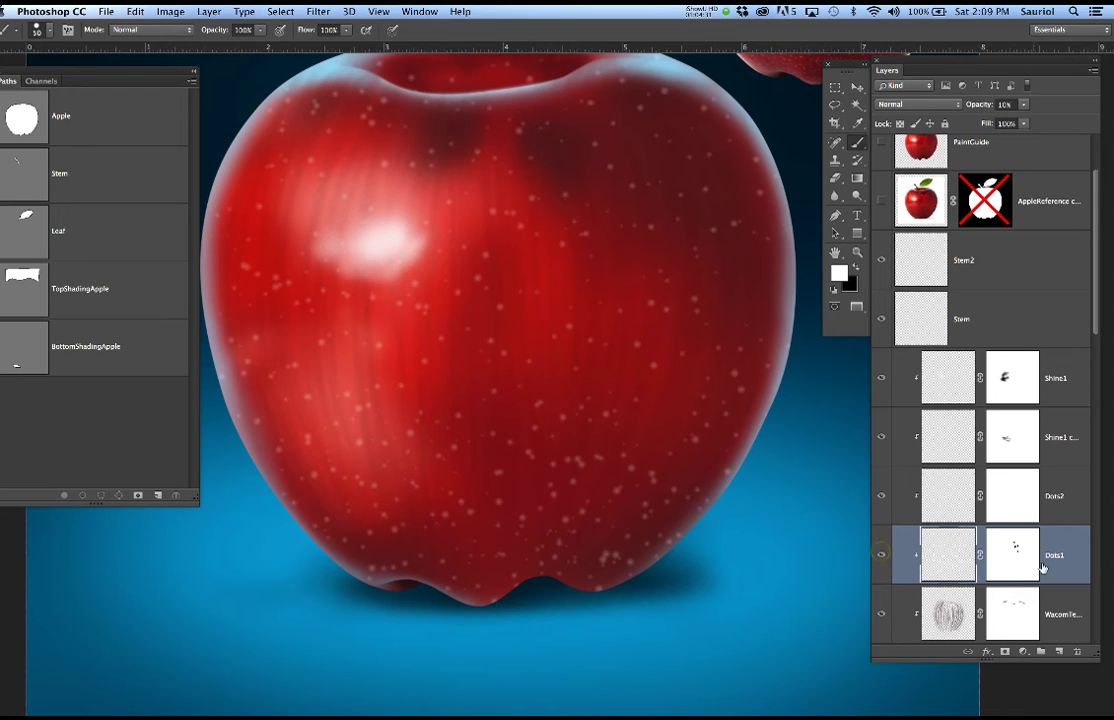
{"action": "left_click", "coordinate": [1023, 105]}
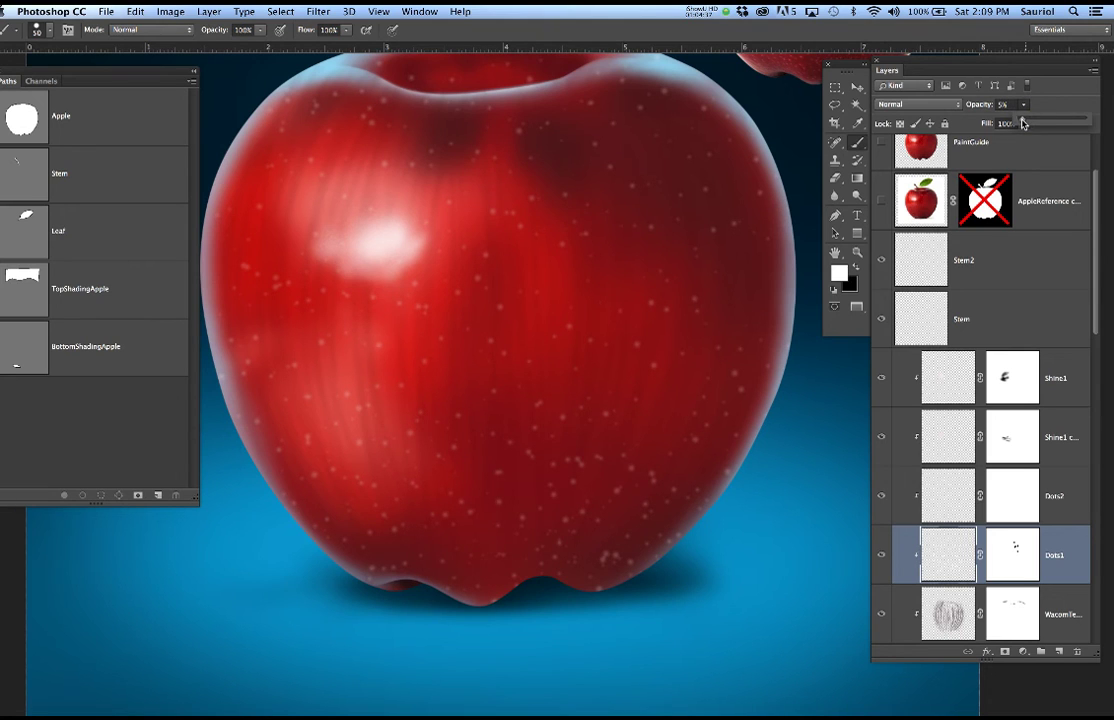
{"action": "left_click", "coordinate": [1075, 503]}
{"action": "left_click", "coordinate": [1023, 106]}
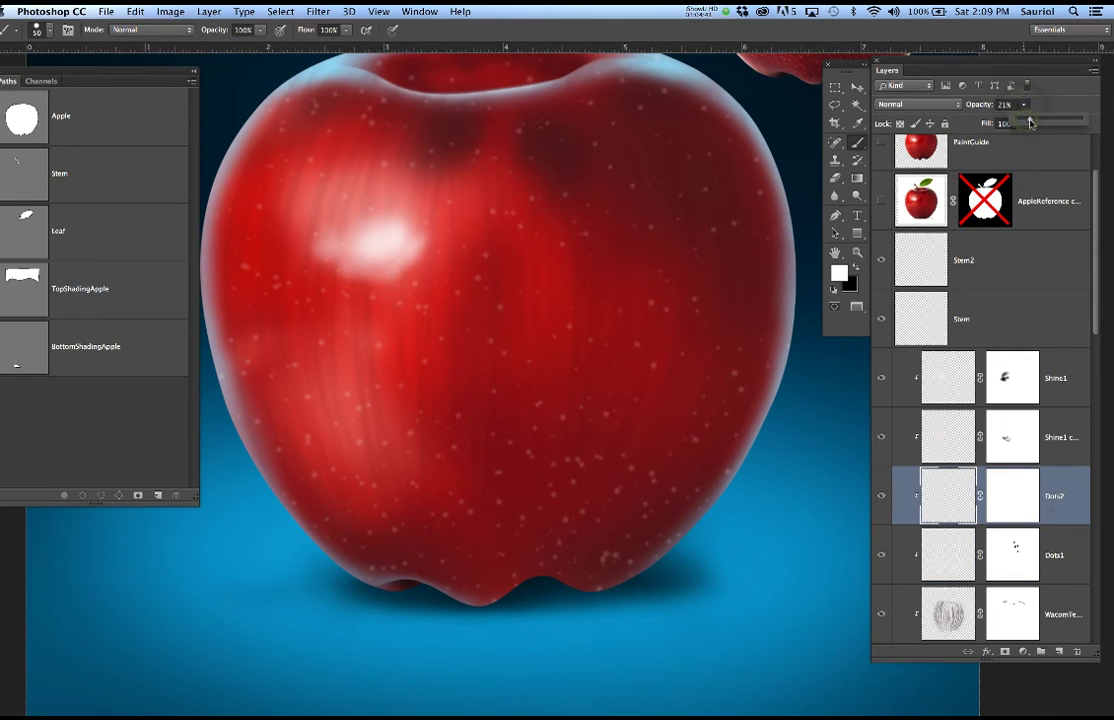
Load the Dots1 layer's dots as a selection and create a new clipped layer between Dots1 and Dots2.
{"action": "left_click", "coordinate": [1008, 557], "text": "ctrl"}
{"action": "left_click", "coordinate": [946, 558], "text": "super"}
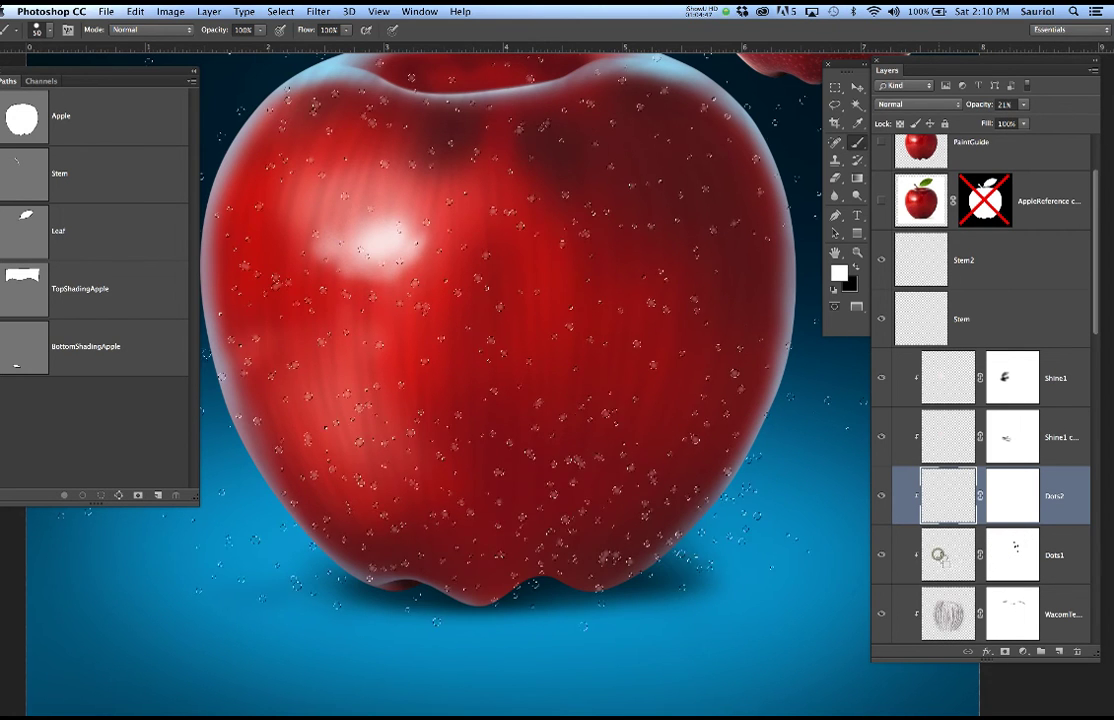
{"action": "left_click", "coordinate": [951, 500], "text": "super"}
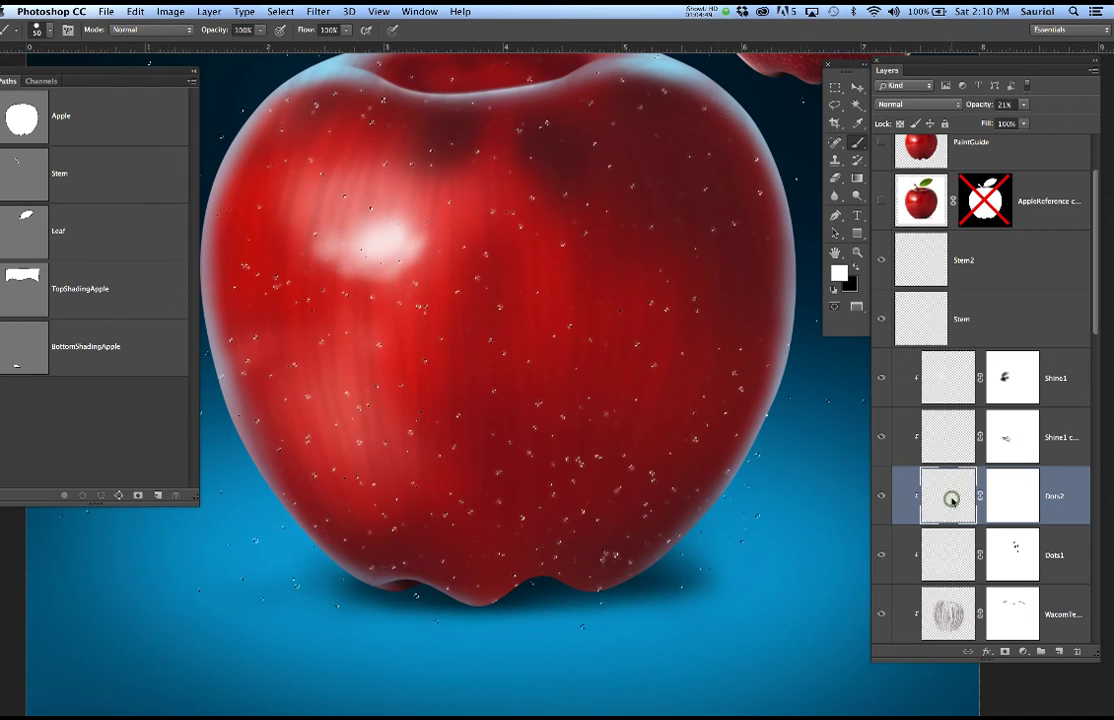
{"action": "left_click", "coordinate": [947, 556], "text": "super"}
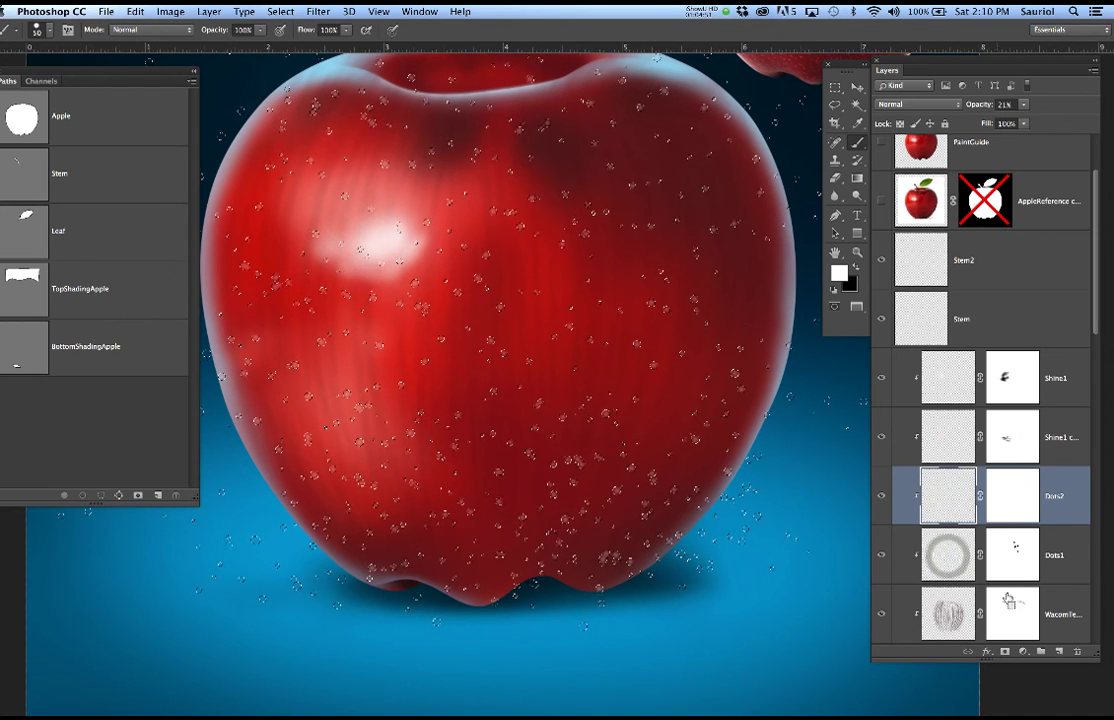
{"action": "left_click", "coordinate": [1059, 651]}
{"action": "left_click_drag", "start_coordinate": [1028, 519], "coordinate": [983, 559]}
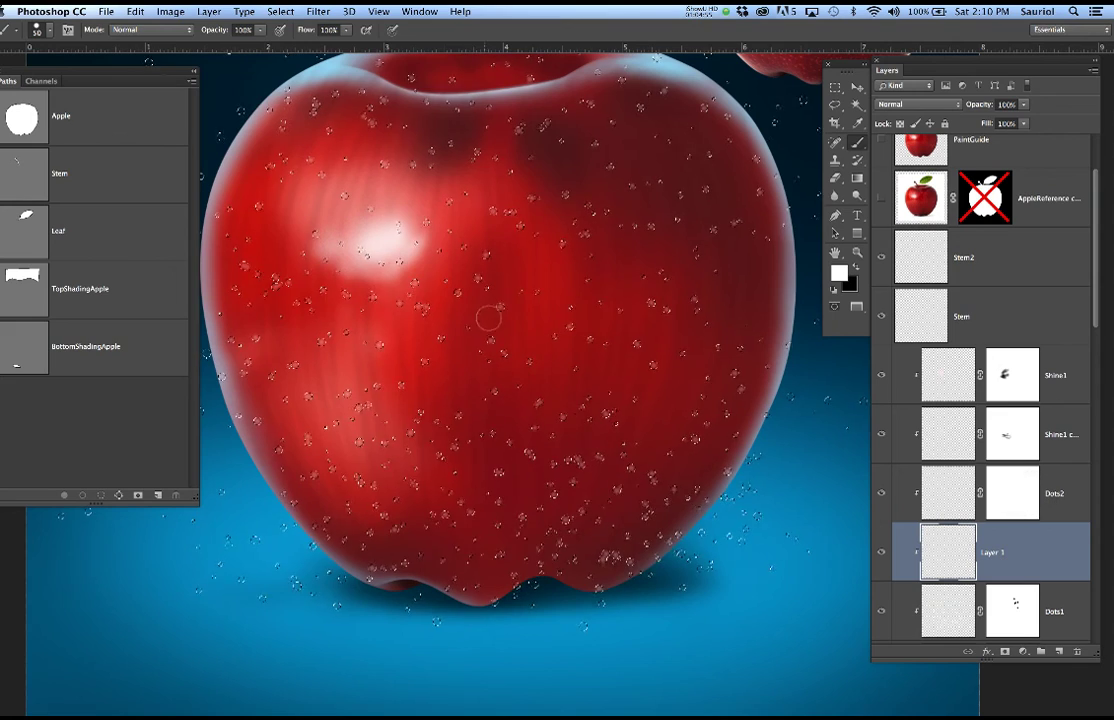
Expand the dot selection by 3 pixels.
{"action": "scroll", "coordinate": [522, 311], "scroll_direction": "left", "scroll_amount": 3}
{"action": "scroll", "coordinate": [531, 305], "scroll_direction": "up", "scroll_amount": 5}
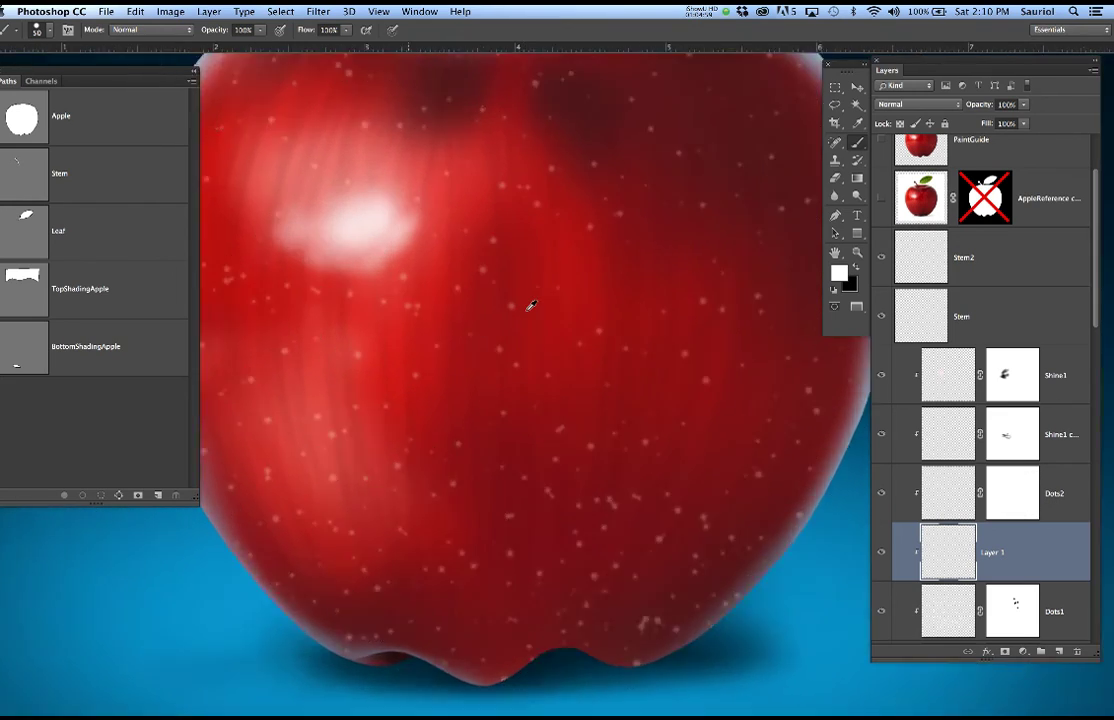
{"action": "left_click", "coordinate": [318, 11]}
{"action": "mouse_move", "coordinate": [280, 11]}
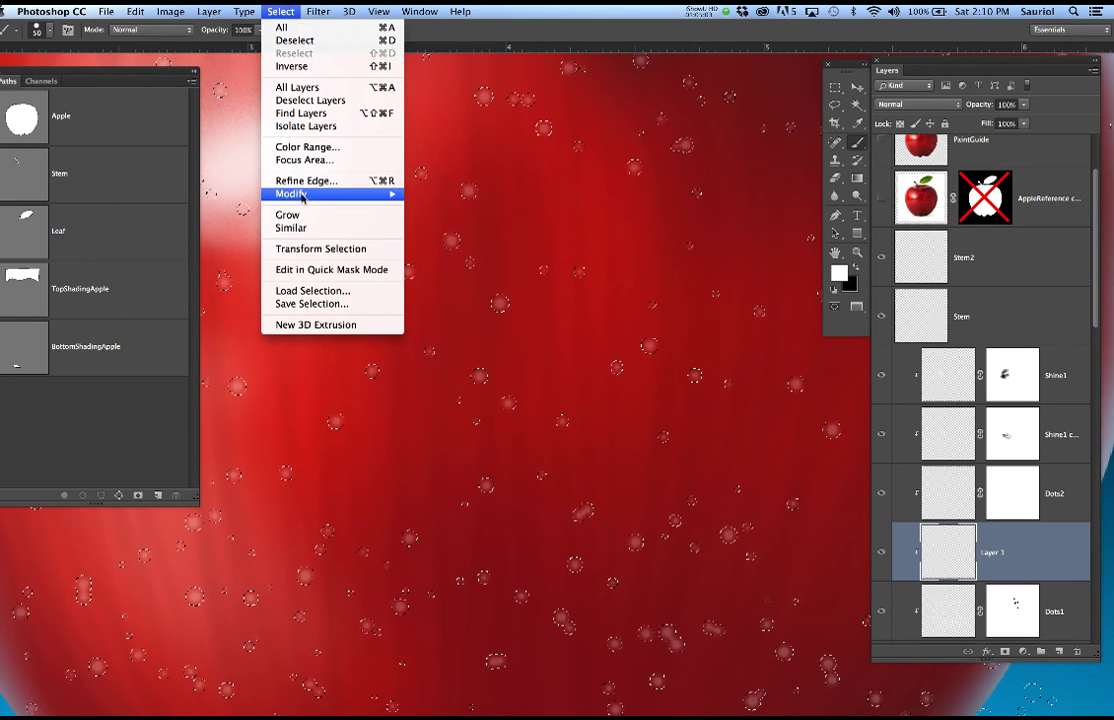
{"action": "left_click", "coordinate": [446, 219]}
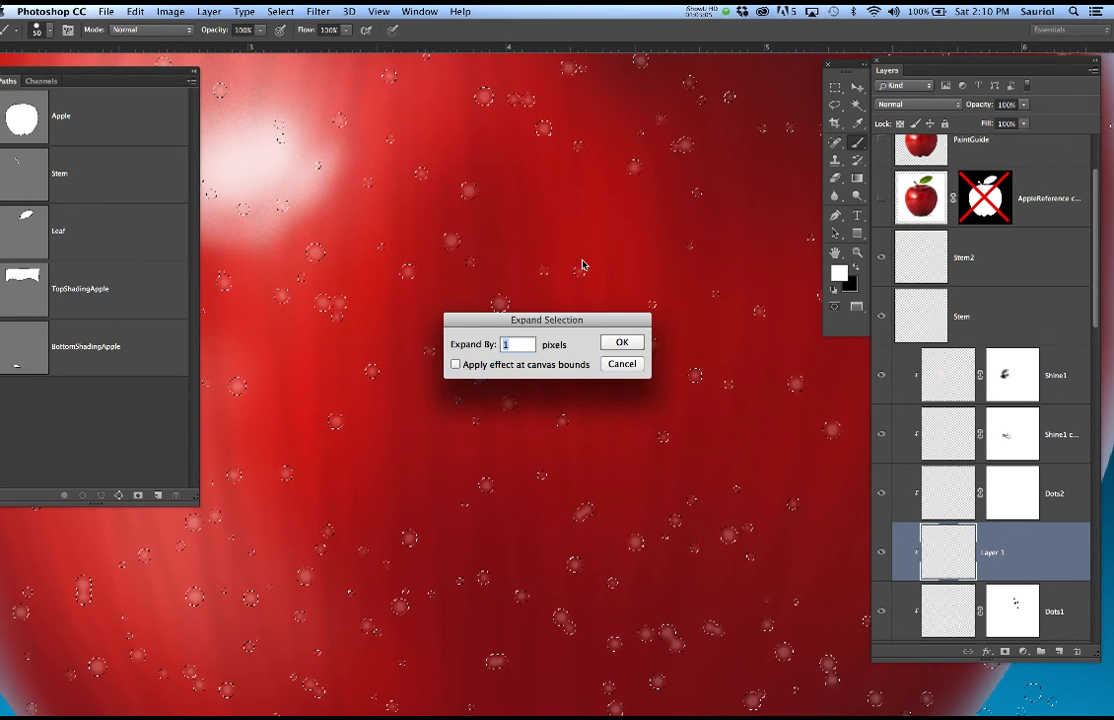
{"action": "key", "text": "Return"}
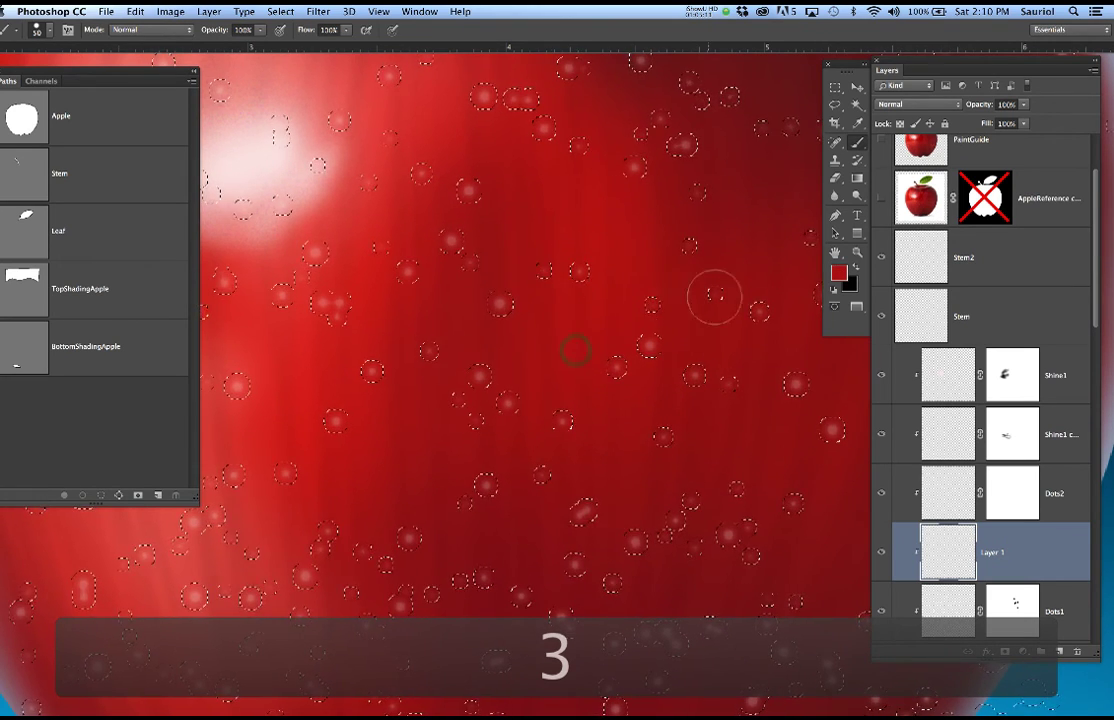
Set the foreground colour to a saturated golden yellow, about f2bc00.
{"action": "left_click", "coordinate": [842, 278]}
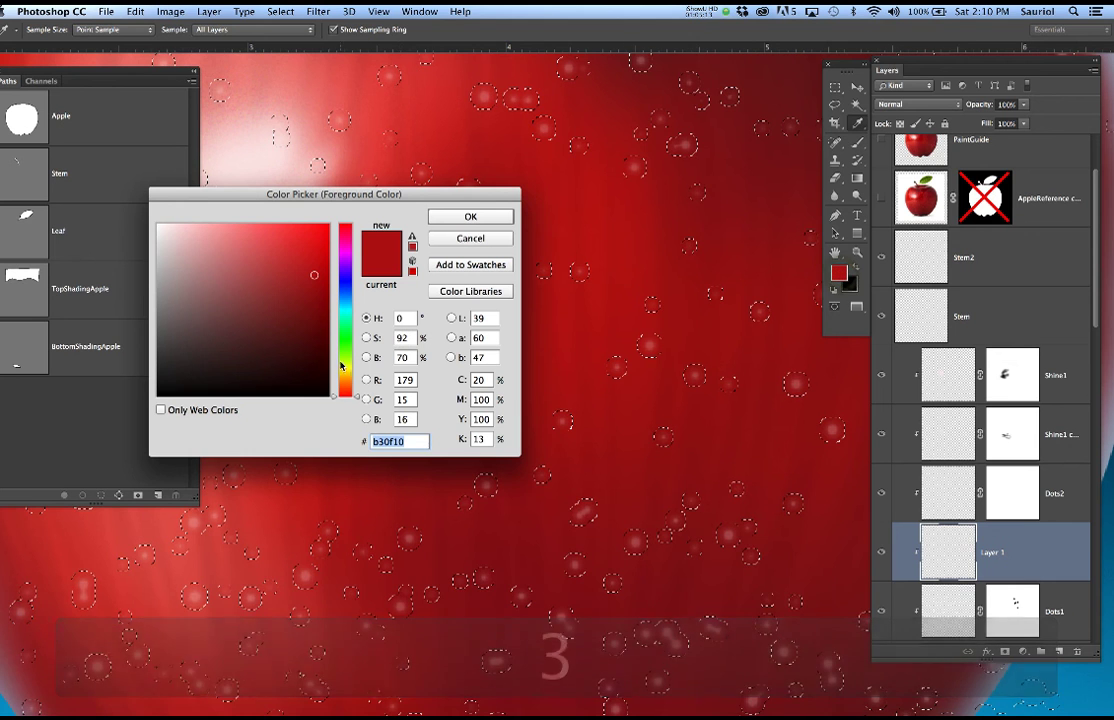
{"action": "left_click", "coordinate": [346, 372]}
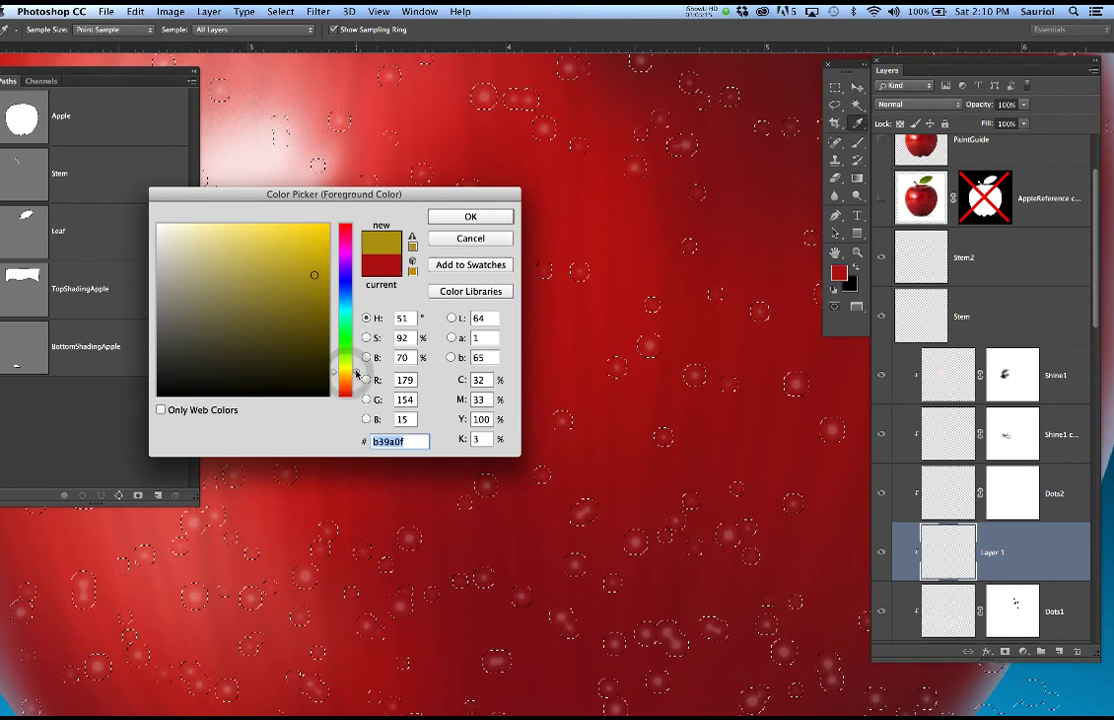
{"action": "left_click_drag", "start_coordinate": [357, 380], "coordinate": [355, 373]}
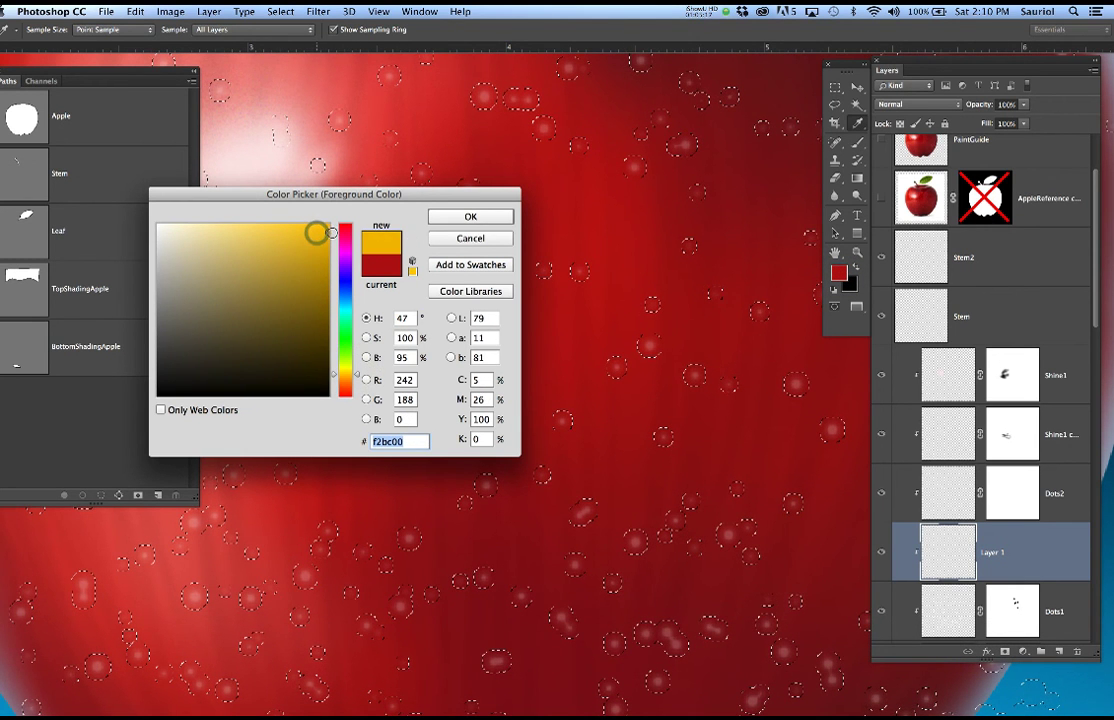
{"action": "left_click", "coordinate": [469, 216]}
{"action": "scroll", "coordinate": [650, 305], "scroll_direction": "up", "scroll_amount": 3}
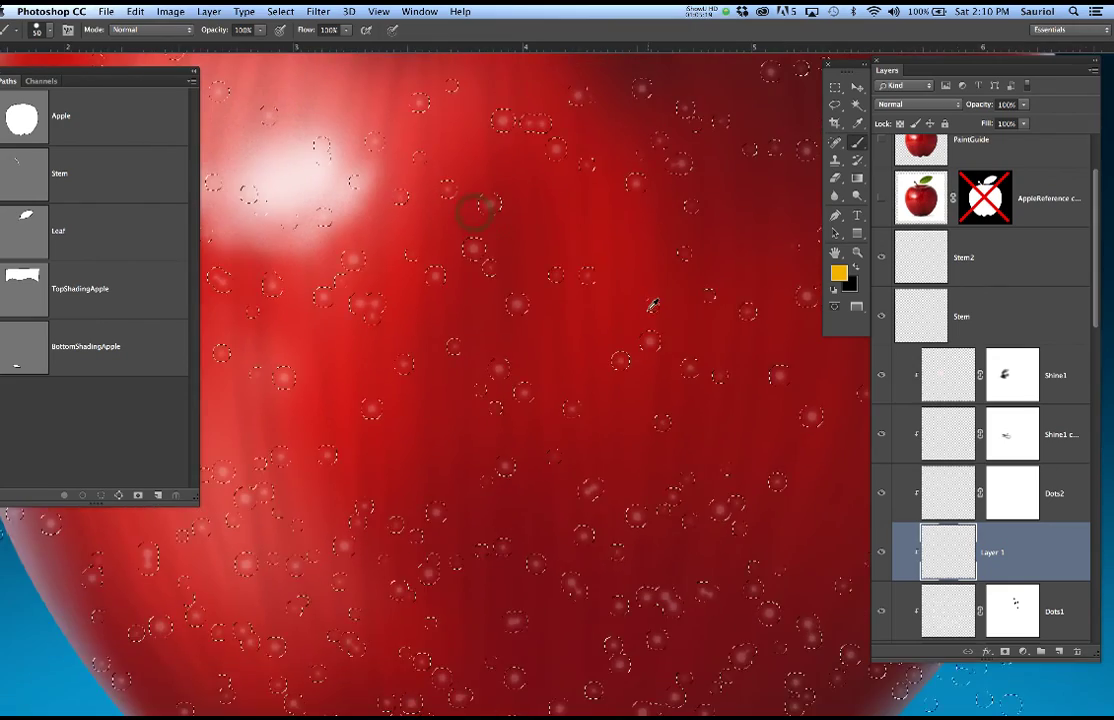
Rename the new layer above Dots1 as YellowDots.
{"action": "scroll", "coordinate": [653, 306], "scroll_direction": "down", "scroll_amount": 3}
{"action": "left_click_drag", "start_coordinate": [658, 349], "coordinate": [529, 349]}
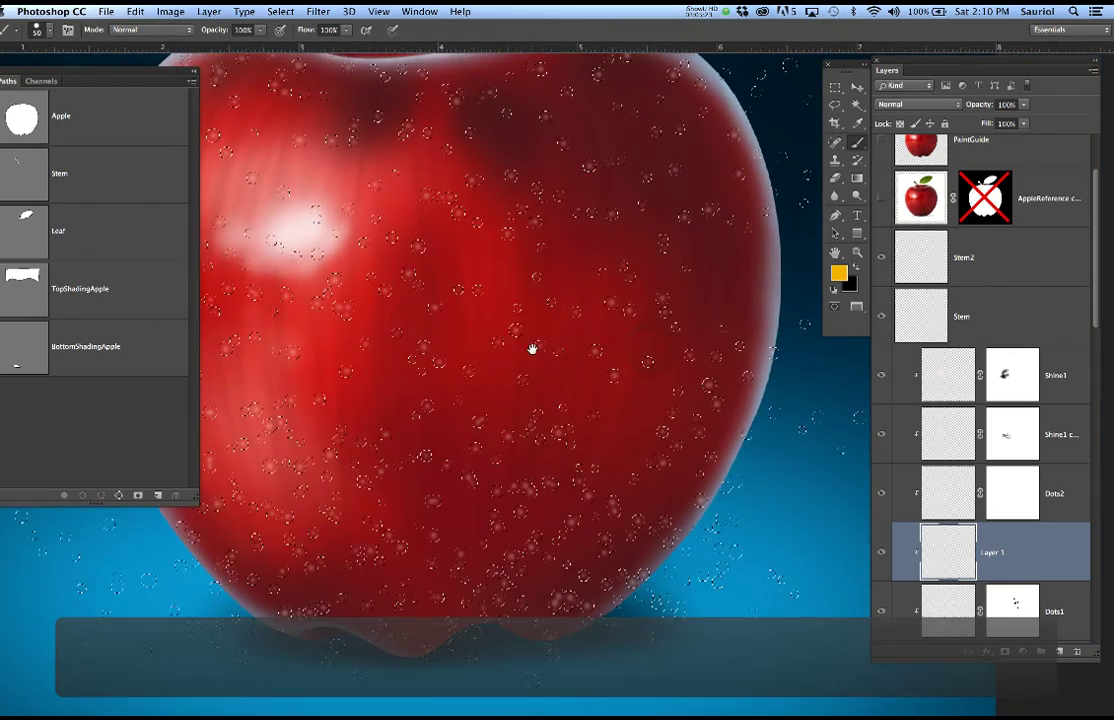
{"action": "double_click", "coordinate": [991, 551]}
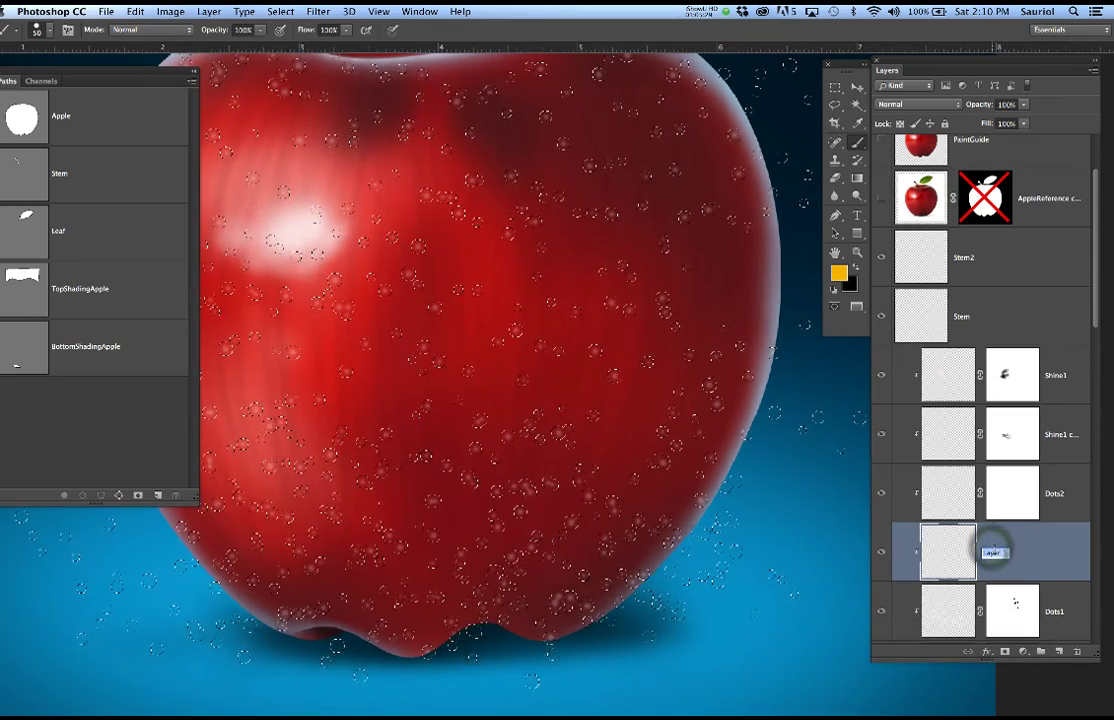
{"action": "type", "text": "YellowD"}
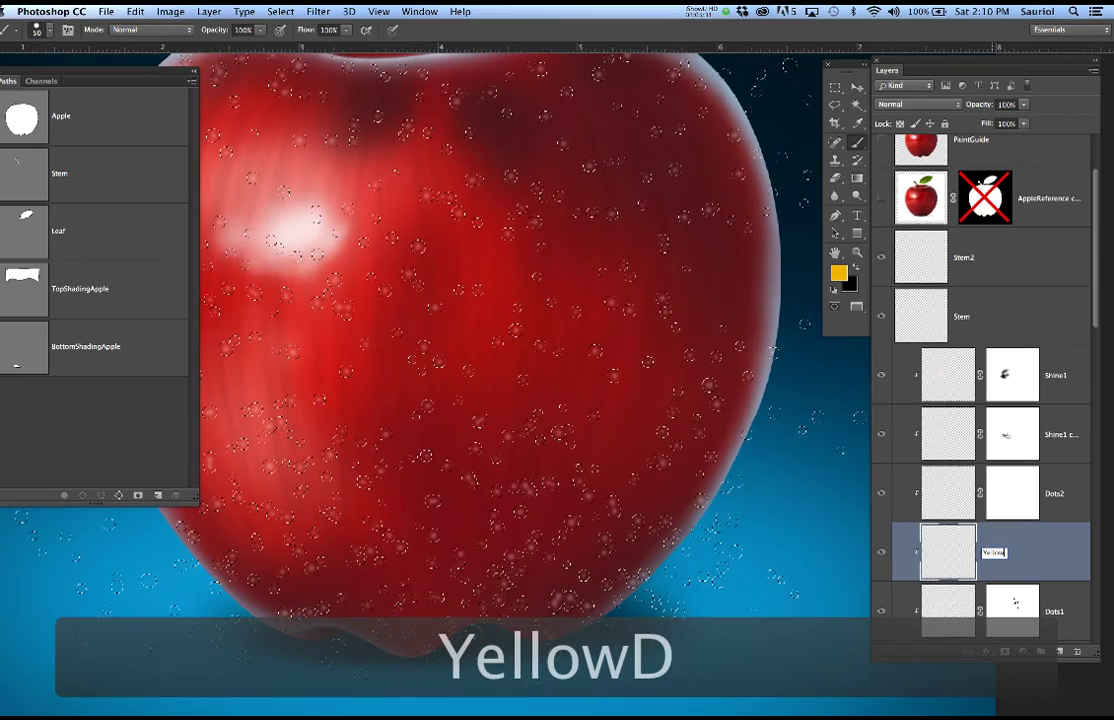
{"action": "type", "text": "ots"}
{"action": "key", "text": "Return"}
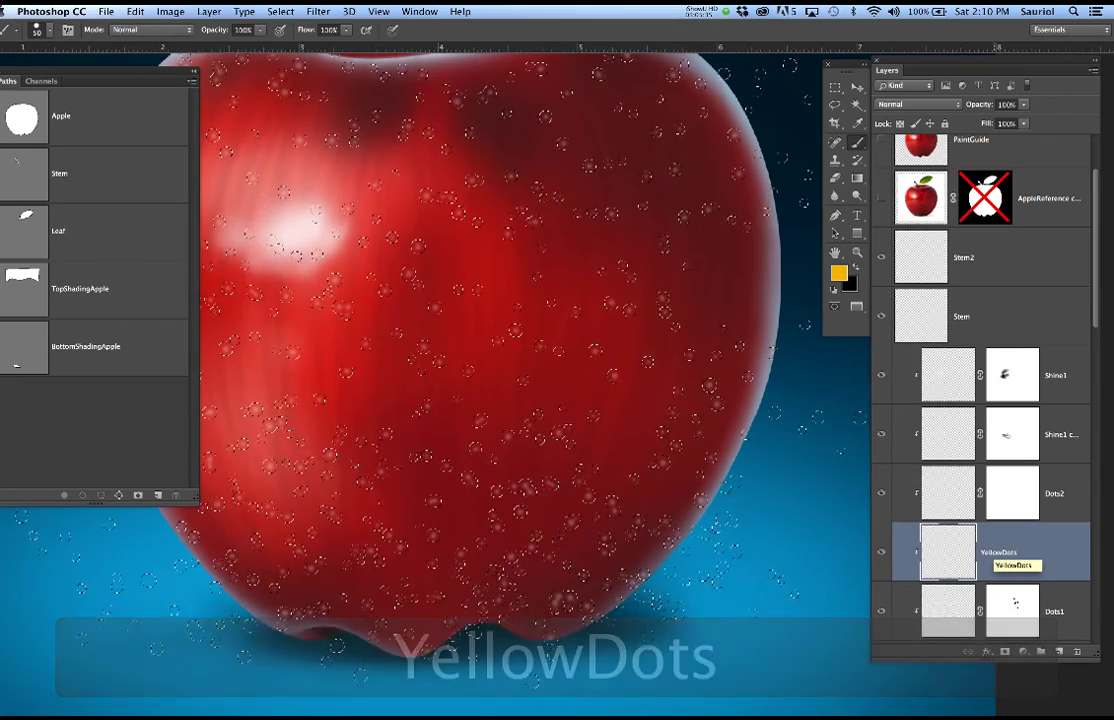
Hide the selection edges, fill the expanded dots with yellow on the YellowDots layer, and deselect.
{"action": "key", "text": "super+h"}
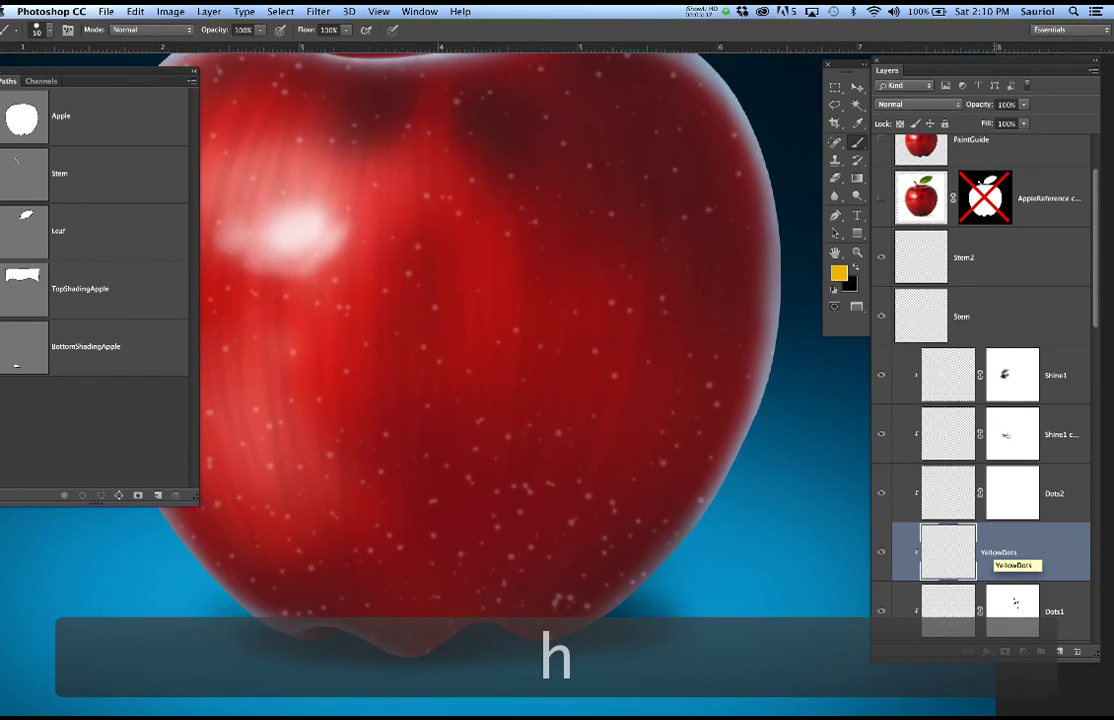
{"action": "key", "text": "alt+BackSpace"}
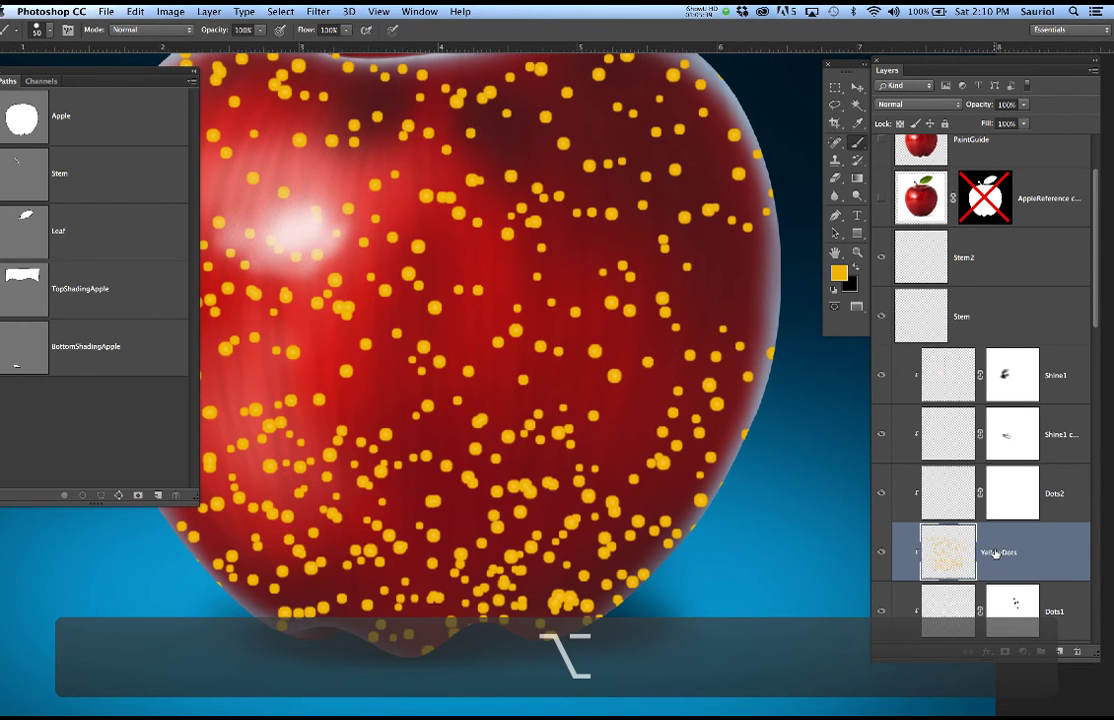
{"action": "key", "text": "alt+super+d"}
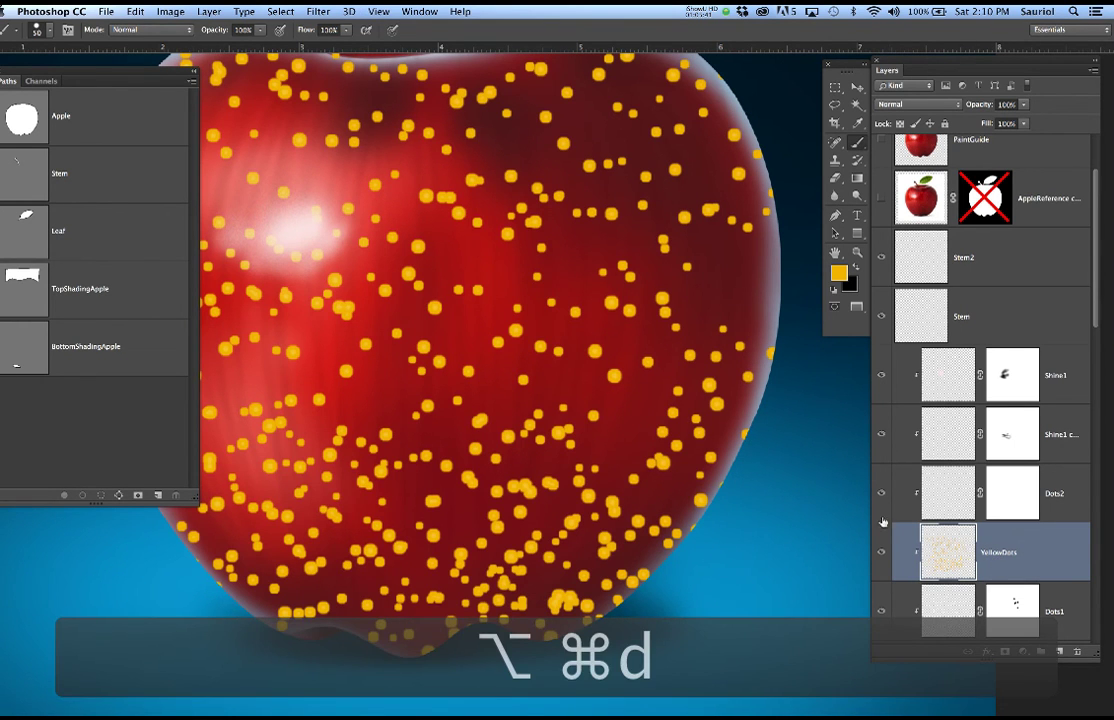
Lower the YellowDots layer's opacity to 6%.
{"action": "scroll", "coordinate": [596, 353], "scroll_direction": "down", "scroll_amount": 3}
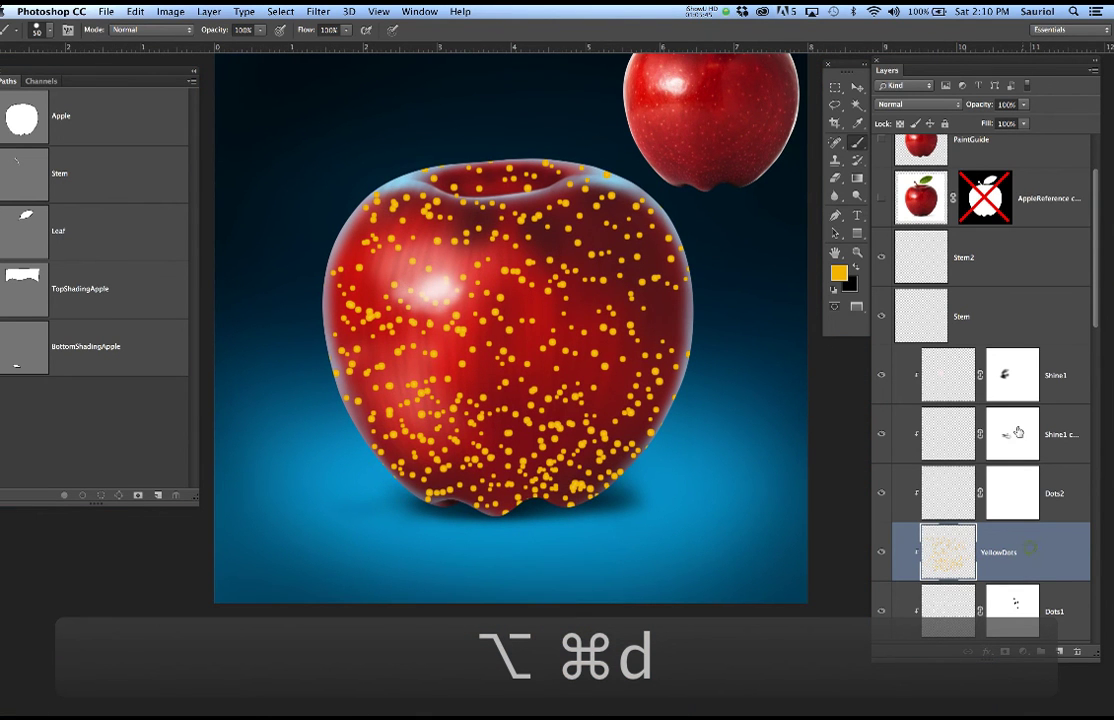
{"action": "left_click", "coordinate": [1023, 104]}
{"action": "left_click_drag", "start_coordinate": [1022, 120], "coordinate": [962, 123]}
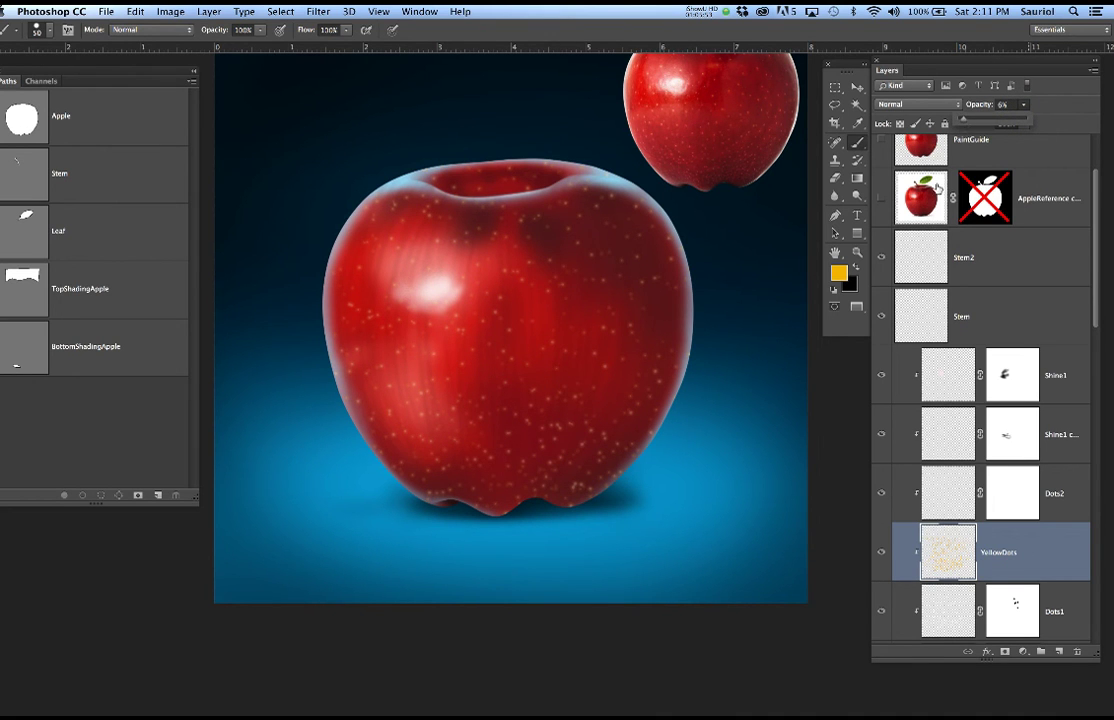
Examine the yellow halos around the speckles up close, comparing the apple with the YellowDots layer hidden and shown.
{"action": "scroll", "coordinate": [893, 184], "scroll_direction": "up", "scroll_amount": 2}
{"action": "scroll", "coordinate": [545, 427], "scroll_direction": "up", "scroll_amount": 8}
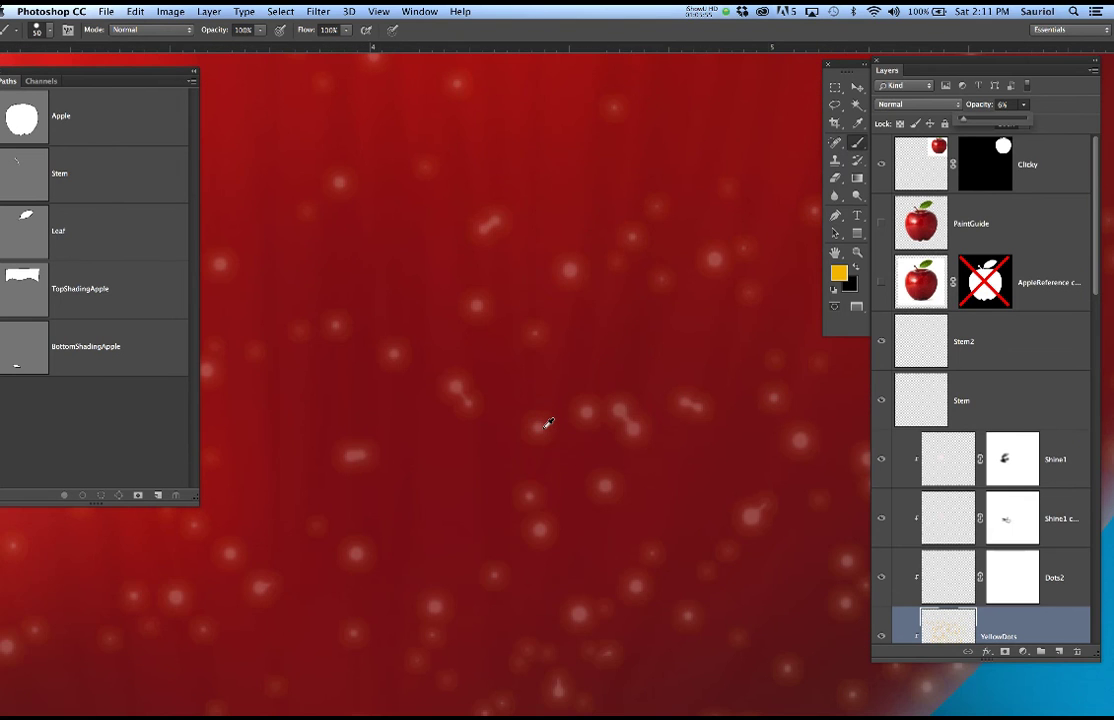
{"action": "scroll", "coordinate": [548, 424], "scroll_direction": "down", "scroll_amount": 1}
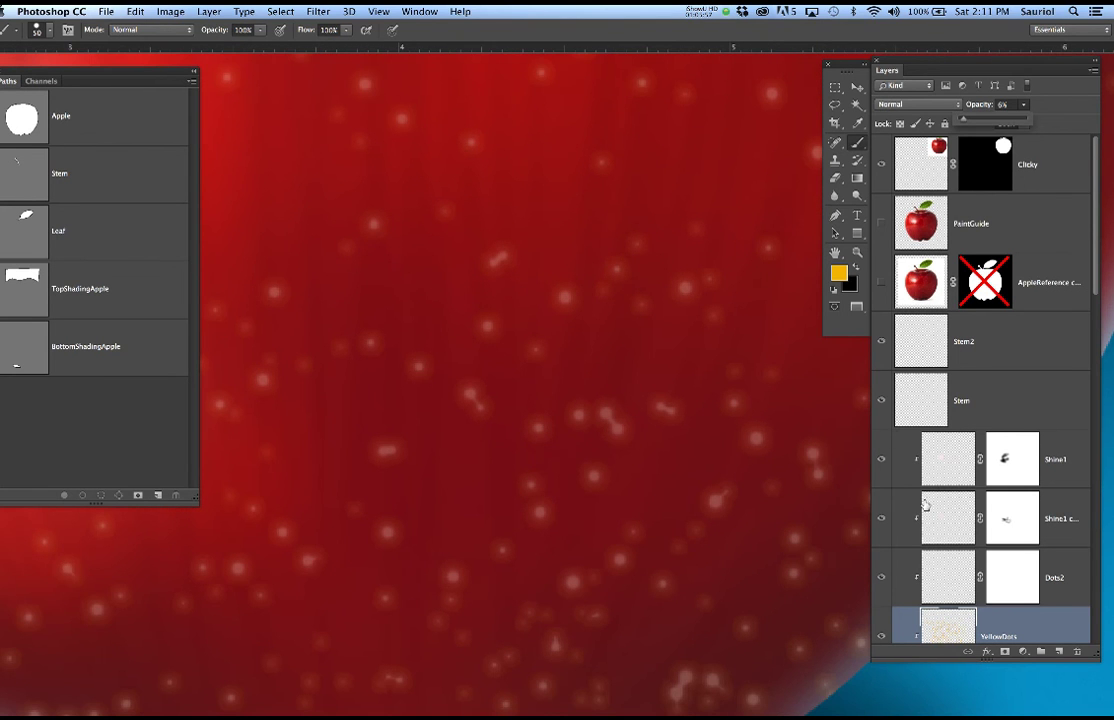
{"action": "scroll", "coordinate": [928, 515], "scroll_direction": "down", "scroll_amount": 1}
{"action": "left_click", "coordinate": [881, 612]}
{"action": "left_click", "coordinate": [881, 612]}
{"action": "scroll", "coordinate": [591, 367], "scroll_direction": "down", "scroll_amount": 3}
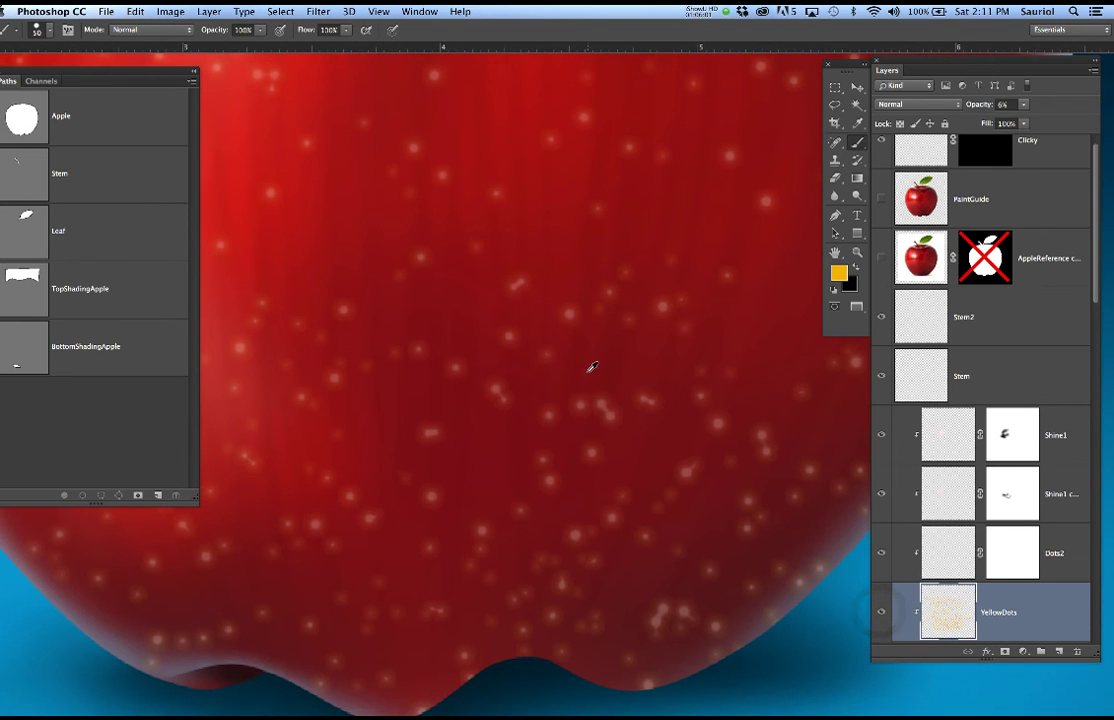
{"action": "scroll", "coordinate": [592, 368], "scroll_direction": "down", "scroll_amount": 1}
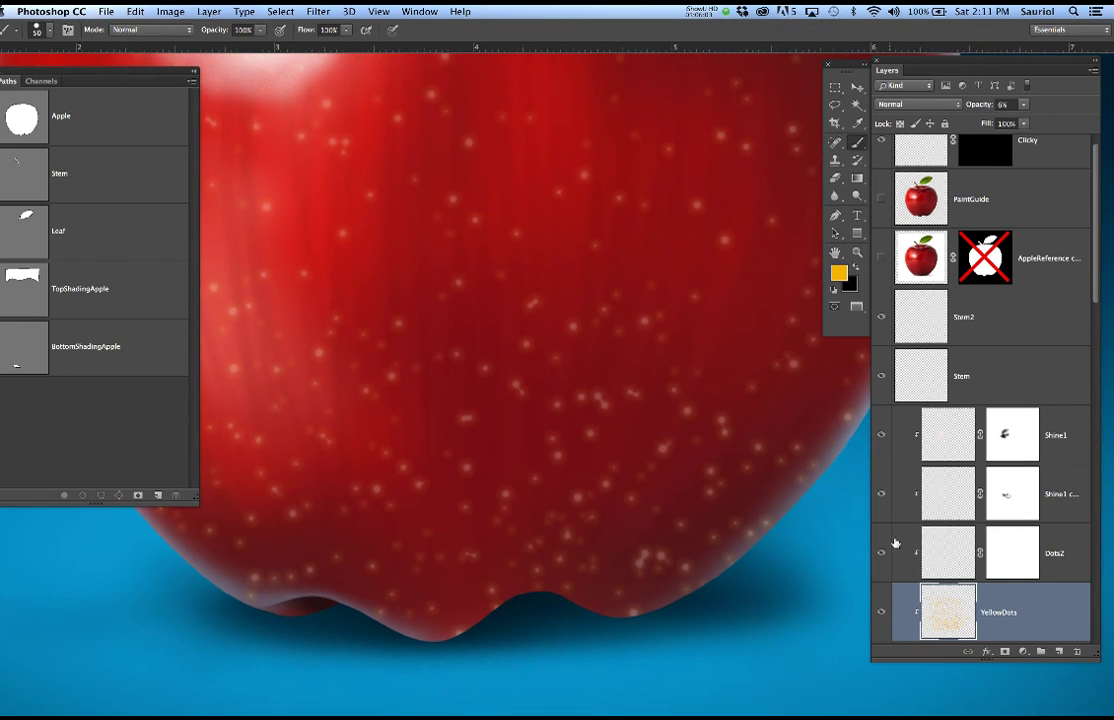
Add a white layer mask to the YellowDots layer.
{"action": "left_click", "coordinate": [1006, 652]}
{"action": "scroll", "coordinate": [648, 408], "scroll_direction": "down", "scroll_amount": 4}
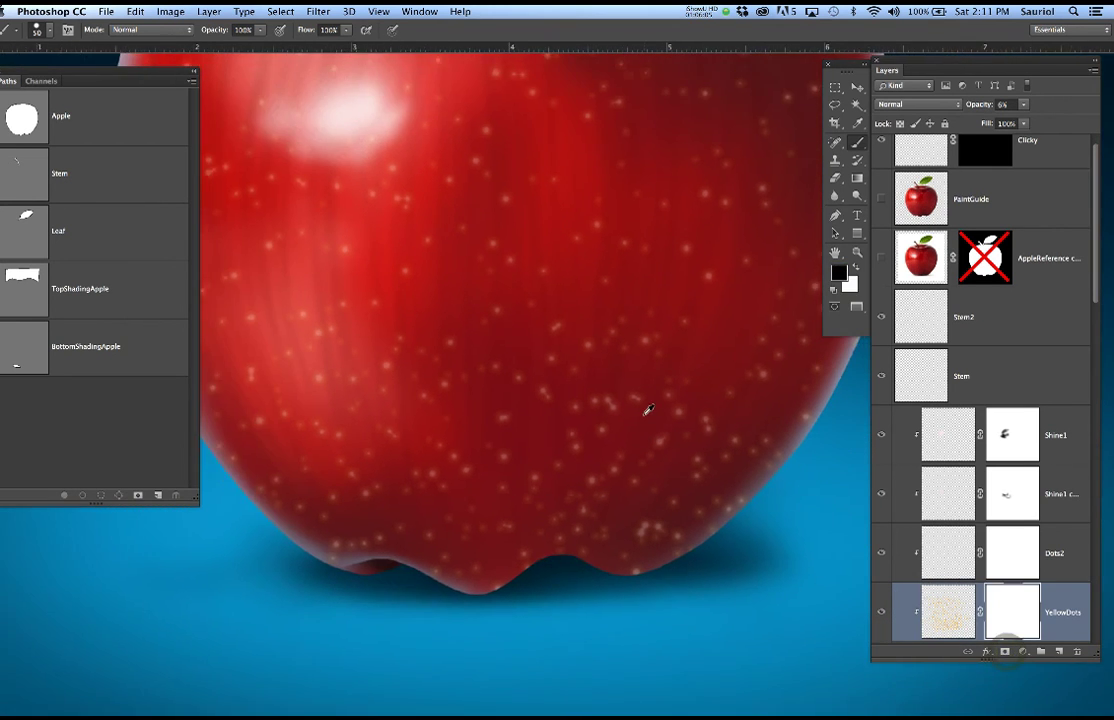
Show the PaintGuide layer to examine how the speckles are distributed over the whole reference apple.
{"action": "scroll", "coordinate": [648, 408], "scroll_direction": "down", "scroll_amount": 1}
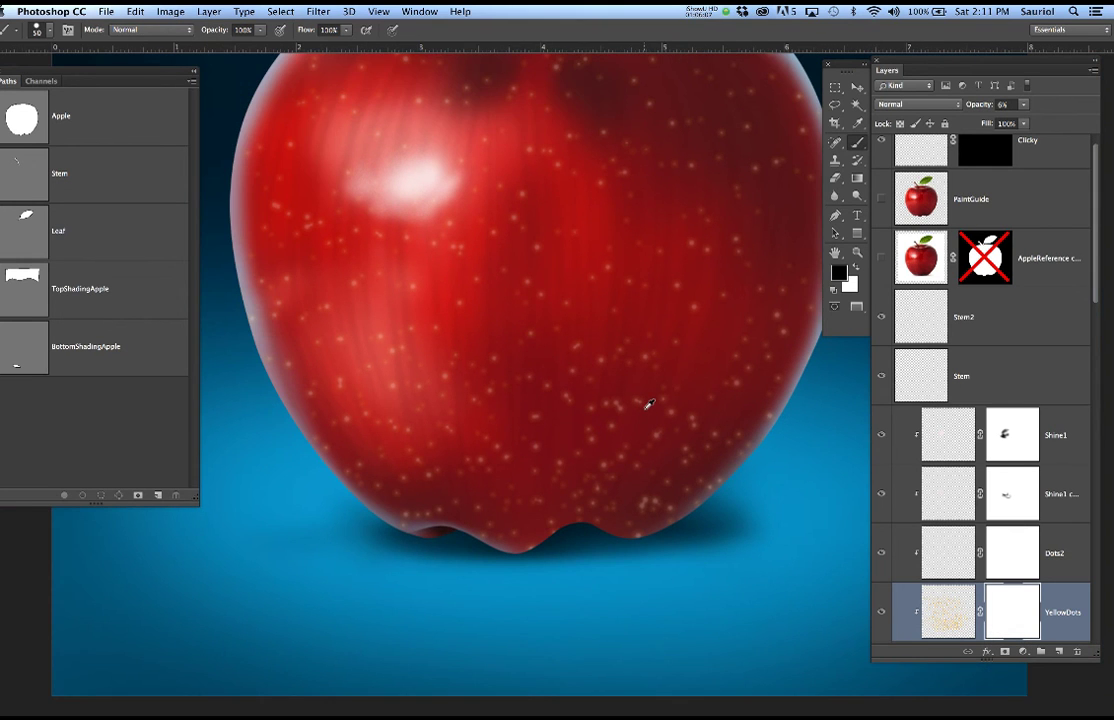
{"action": "scroll", "coordinate": [648, 404], "scroll_direction": "down", "scroll_amount": 3}
{"action": "left_click_drag", "start_coordinate": [625, 380], "coordinate": [556, 471]}
{"action": "left_click", "coordinate": [881, 199]}
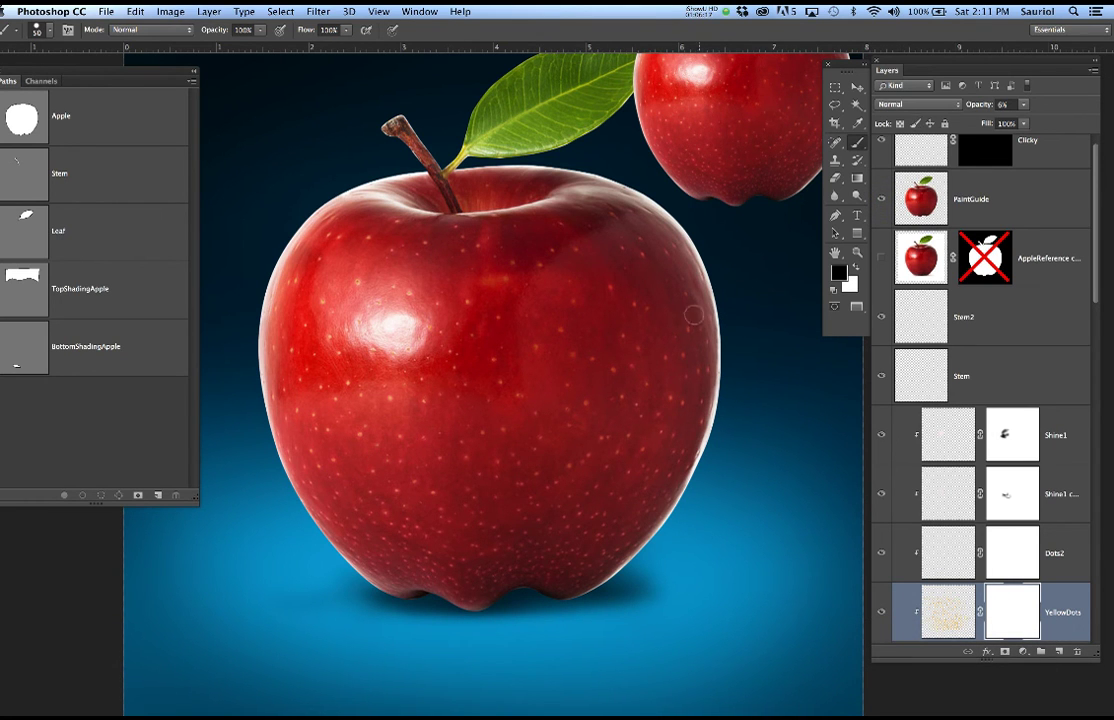
Enlarge the brush to 150 px, soften its edge, and set its flow to 5%.
{"action": "key", "text": "bracketright"}
{"action": "key", "text": "bracketright"}
{"action": "key", "text": "bracketright"}
{"action": "key", "text": "bracketright"}
{"action": "key", "text": "bracketright"}
{"action": "key", "text": "bracketright"}
{"action": "key", "text": "bracketright"}
{"action": "right_click", "coordinate": [597, 408]}
{"action": "left_click_drag", "start_coordinate": [740, 474], "coordinate": [671, 468]}
{"action": "key", "text": "Return"}
{"action": "key", "text": "b"}
{"action": "key", "text": "5"}
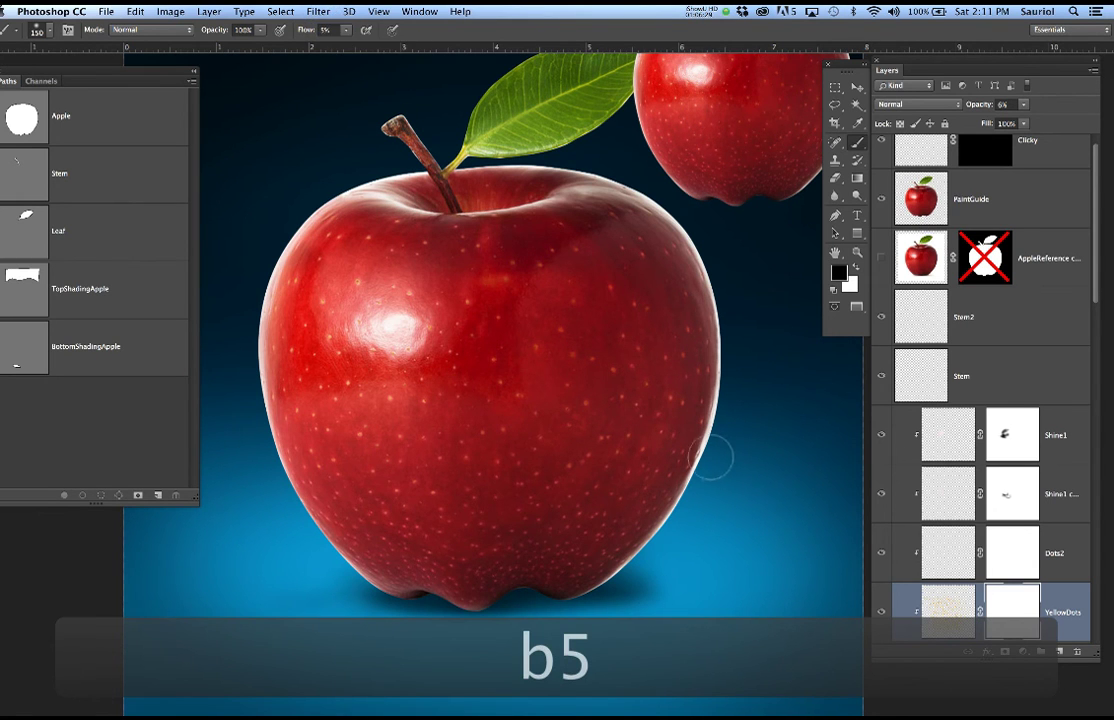
Hide the PaintGuide, YellowDots and Dots2 layers, keeping both Shine1 layers shown.
{"action": "left_click", "coordinate": [881, 200]}
{"action": "left_click", "coordinate": [880, 611]}
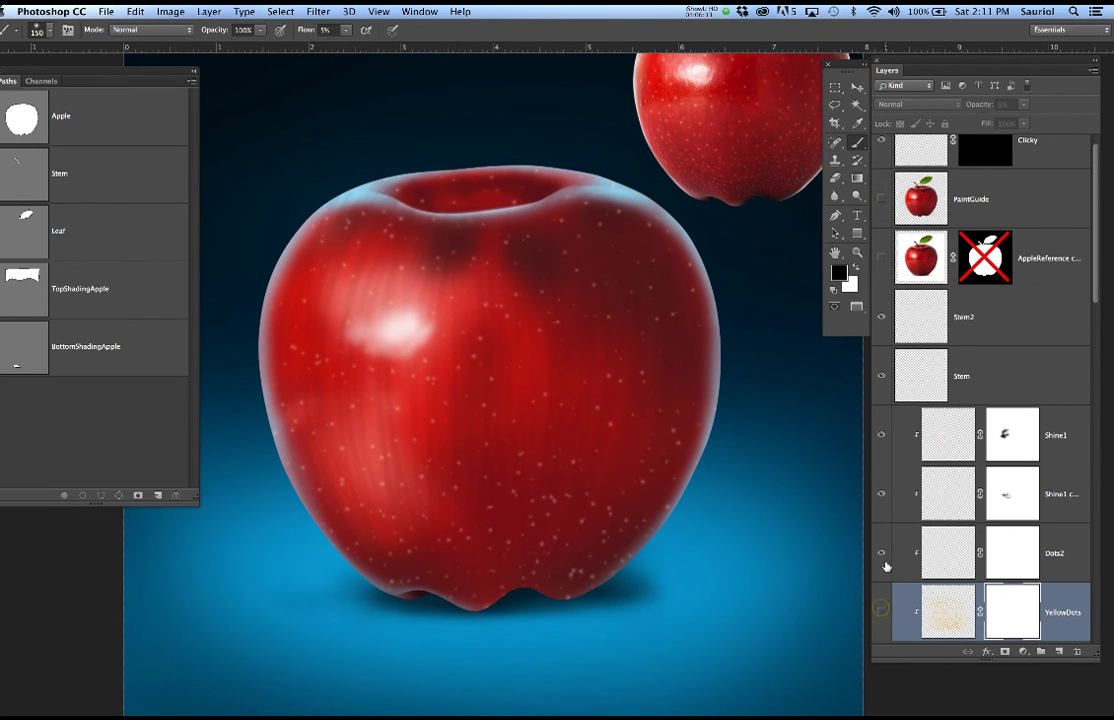
{"action": "left_click", "coordinate": [881, 552]}
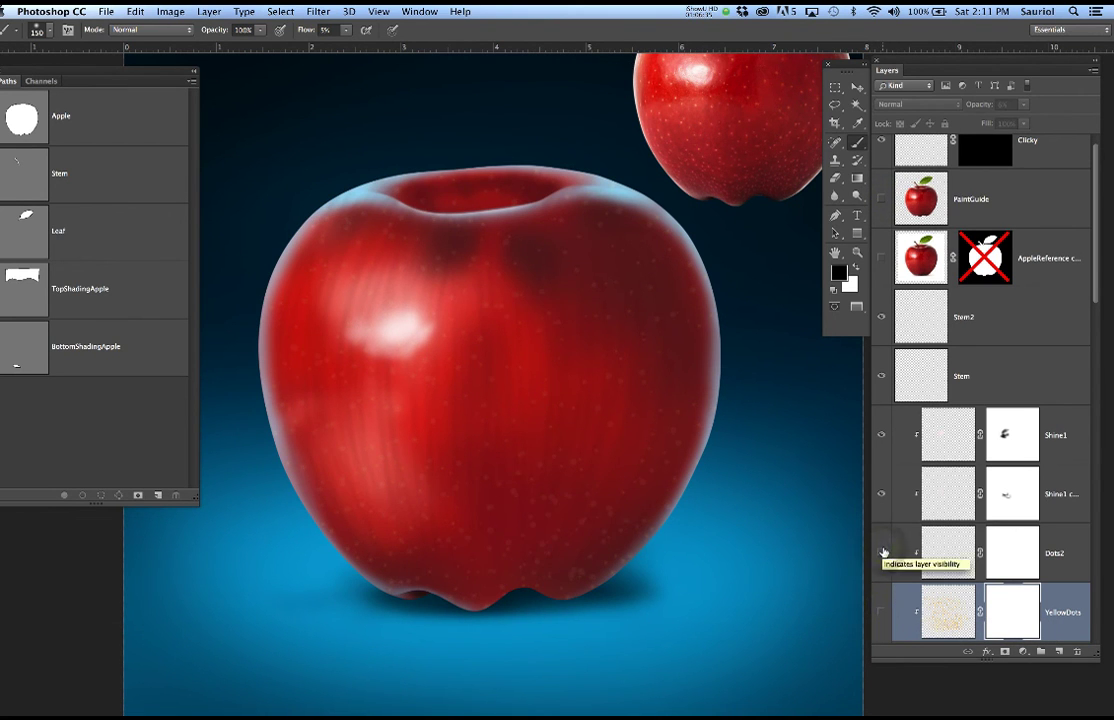
{"action": "left_click", "coordinate": [882, 494]}
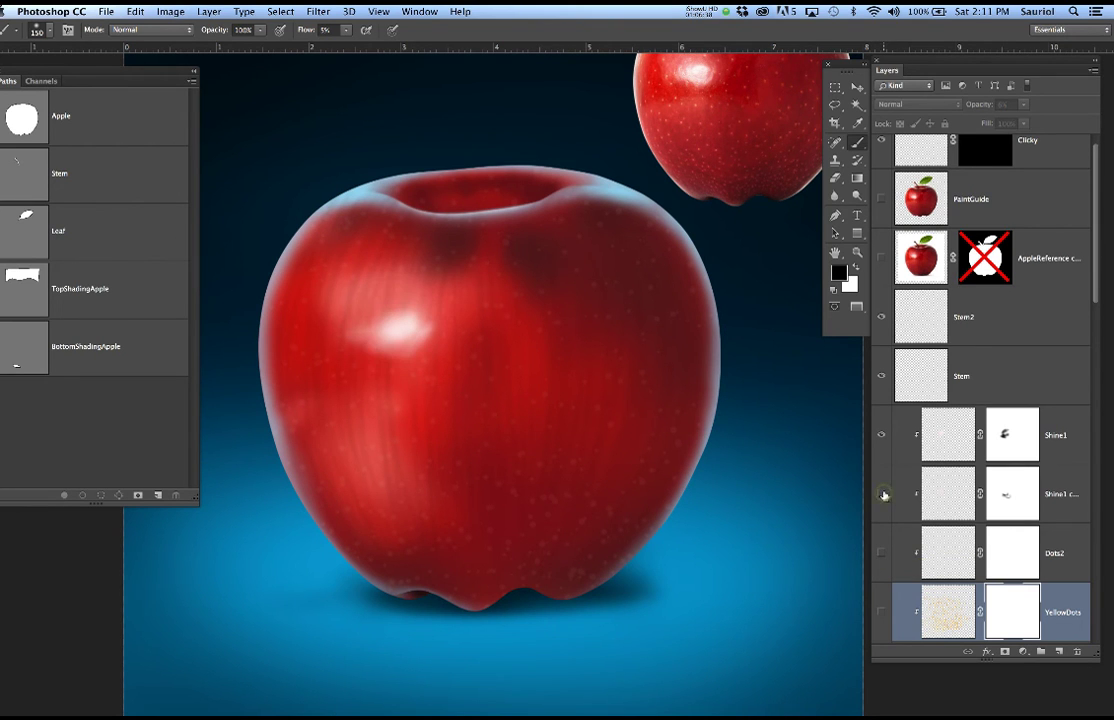
{"action": "left_click", "coordinate": [882, 434]}
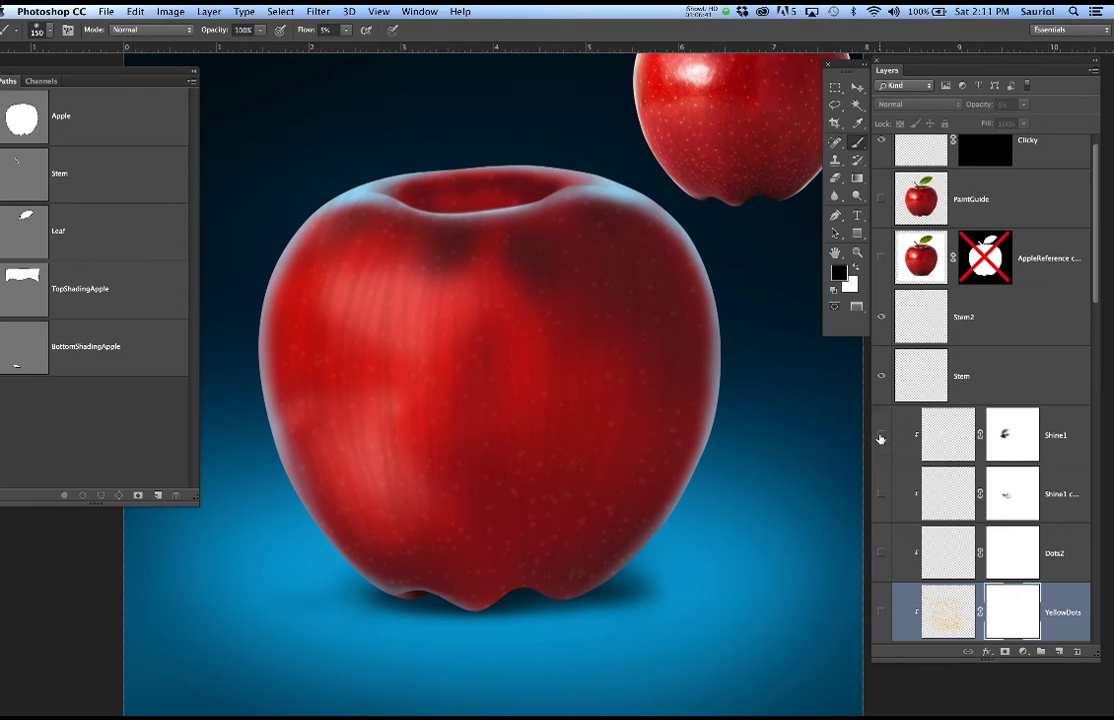
{"action": "left_click", "coordinate": [880, 436]}
{"action": "left_click", "coordinate": [884, 495]}
Fade the Dots1 speckles across the apple's lower part by painting black on the layer mask with a 200 px brush at 20% flow.
{"action": "scroll", "coordinate": [884, 499], "scroll_direction": "down", "scroll_amount": 3}
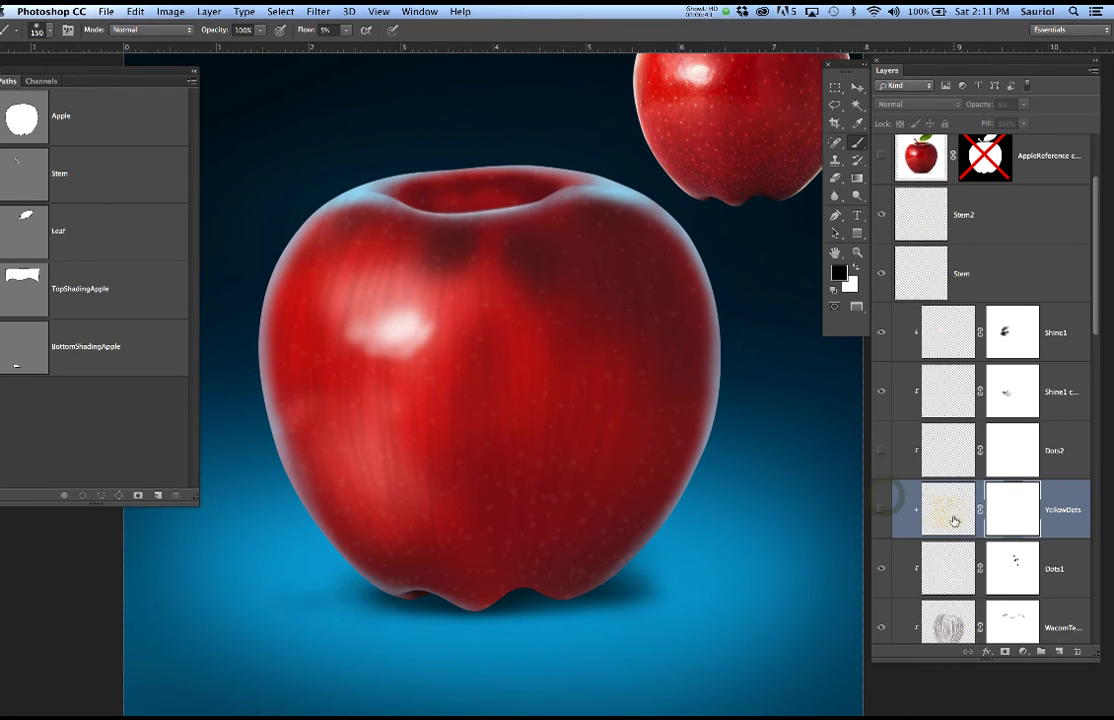
{"action": "left_click", "coordinate": [1003, 570]}
{"action": "key", "text": "bracketright"}
{"action": "key", "text": "bracketright"}
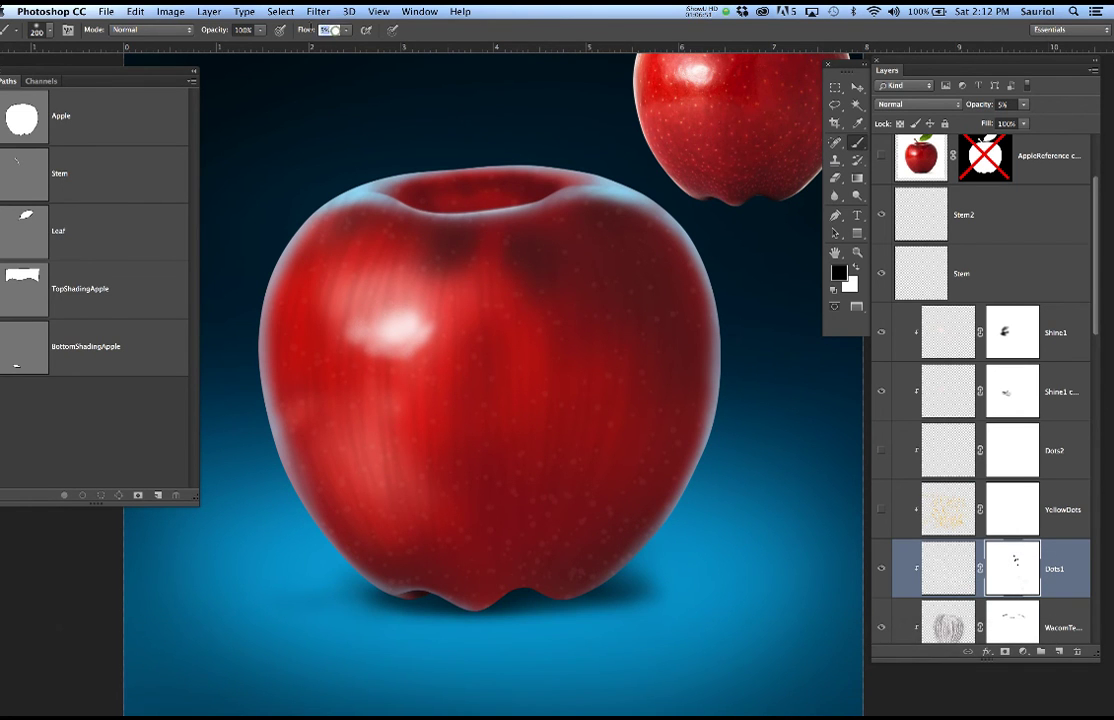
{"action": "type", "text": "20"}
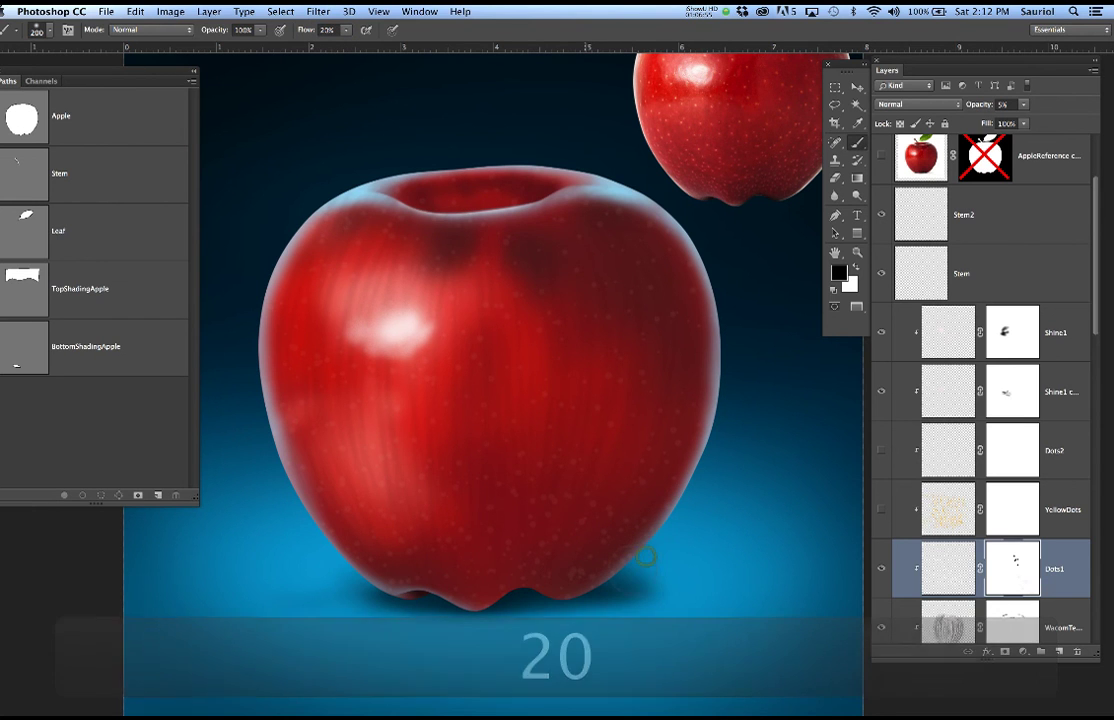
{"action": "left_click", "coordinate": [882, 568]}
{"action": "left_click", "coordinate": [882, 568]}
{"action": "left_click", "coordinate": [1024, 569]}
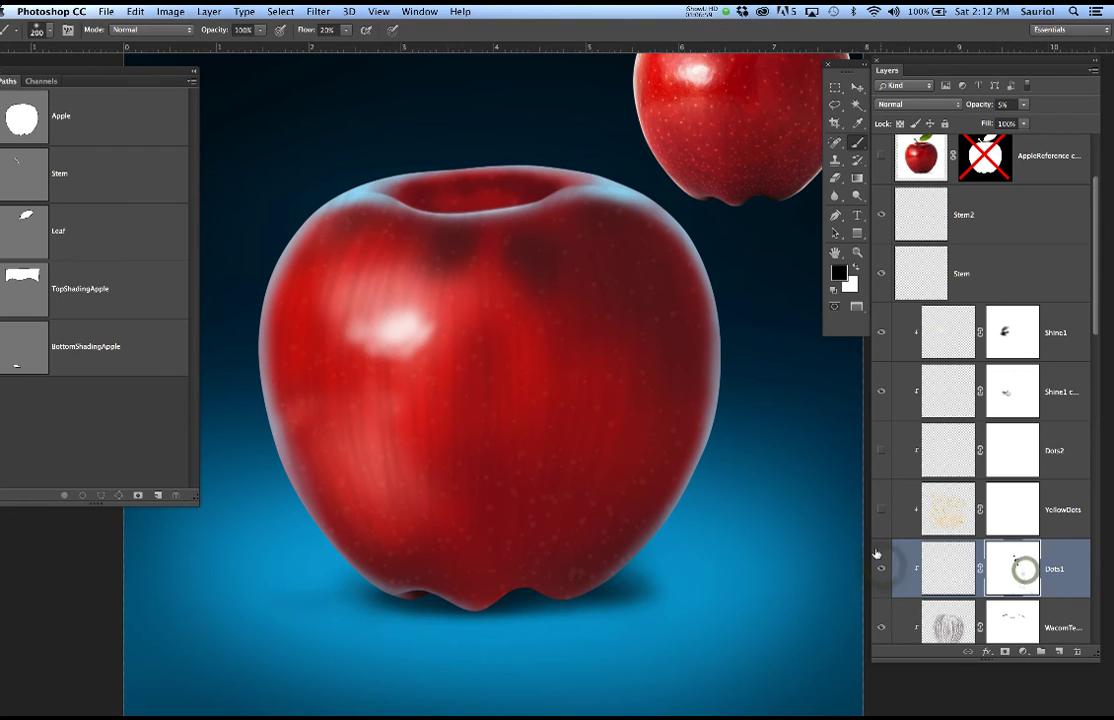
{"action": "key", "text": "super+d"}
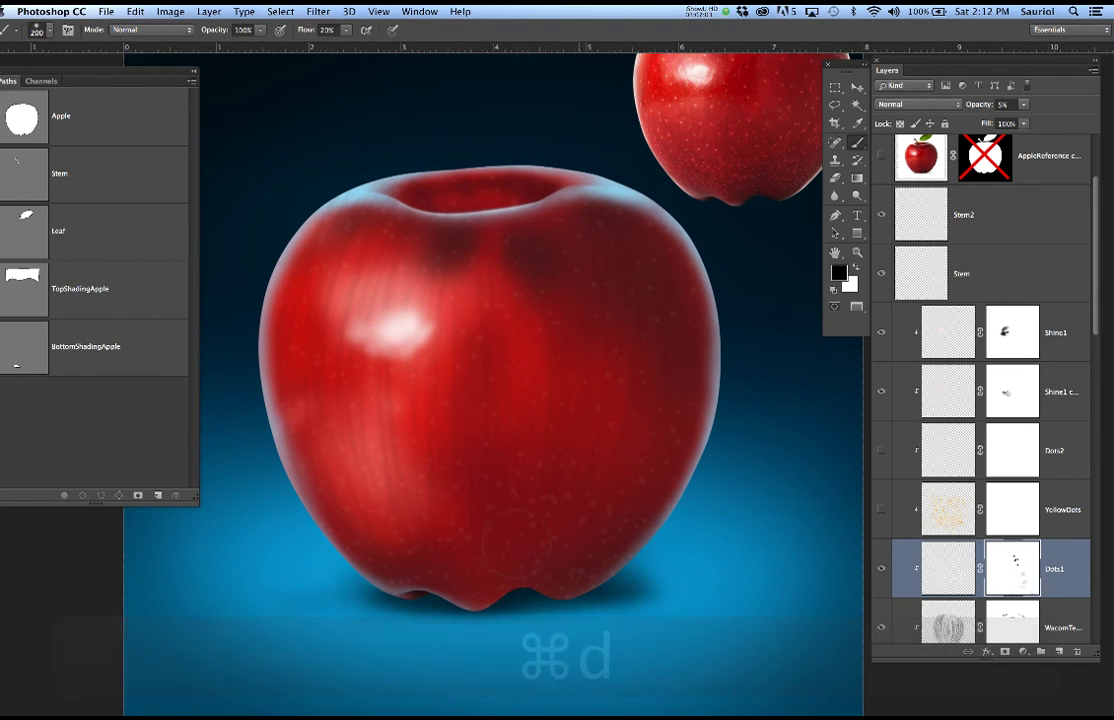
{"action": "left_click_drag", "start_coordinate": [446, 500], "coordinate": [413, 507]}
{"action": "left_click_drag", "start_coordinate": [506, 541], "coordinate": [529, 542]}
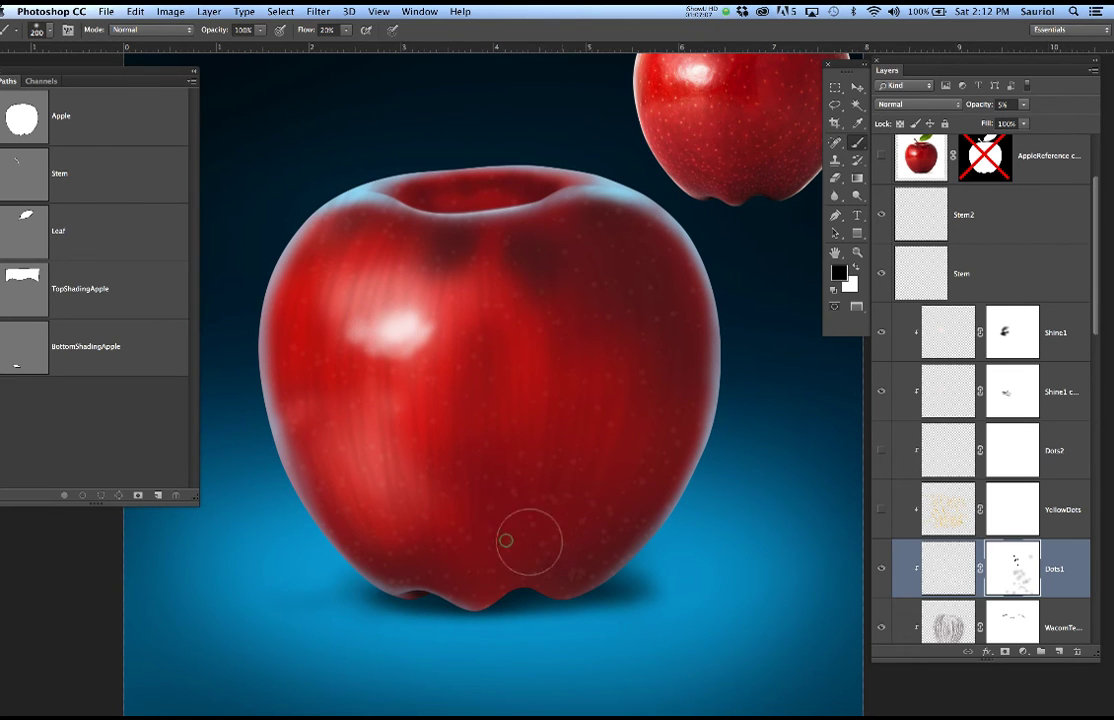
Compare the apple with the masked Dots1 layer hidden and shown.
{"action": "left_click", "coordinate": [881, 569]}
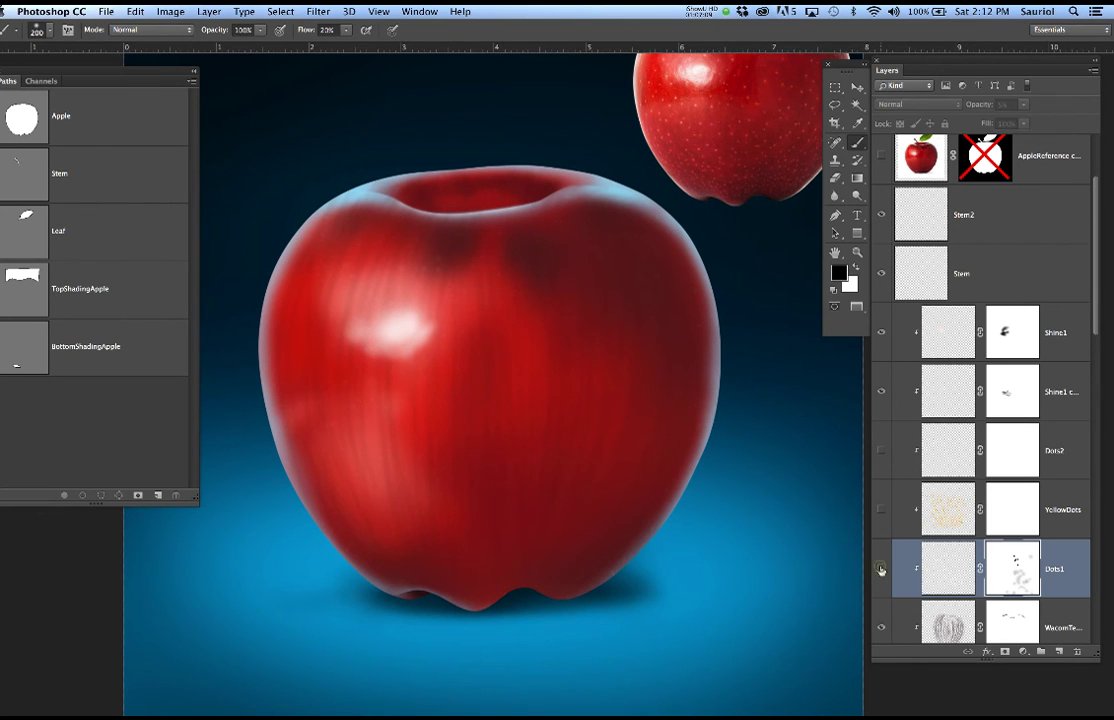
{"action": "left_click", "coordinate": [881, 569]}
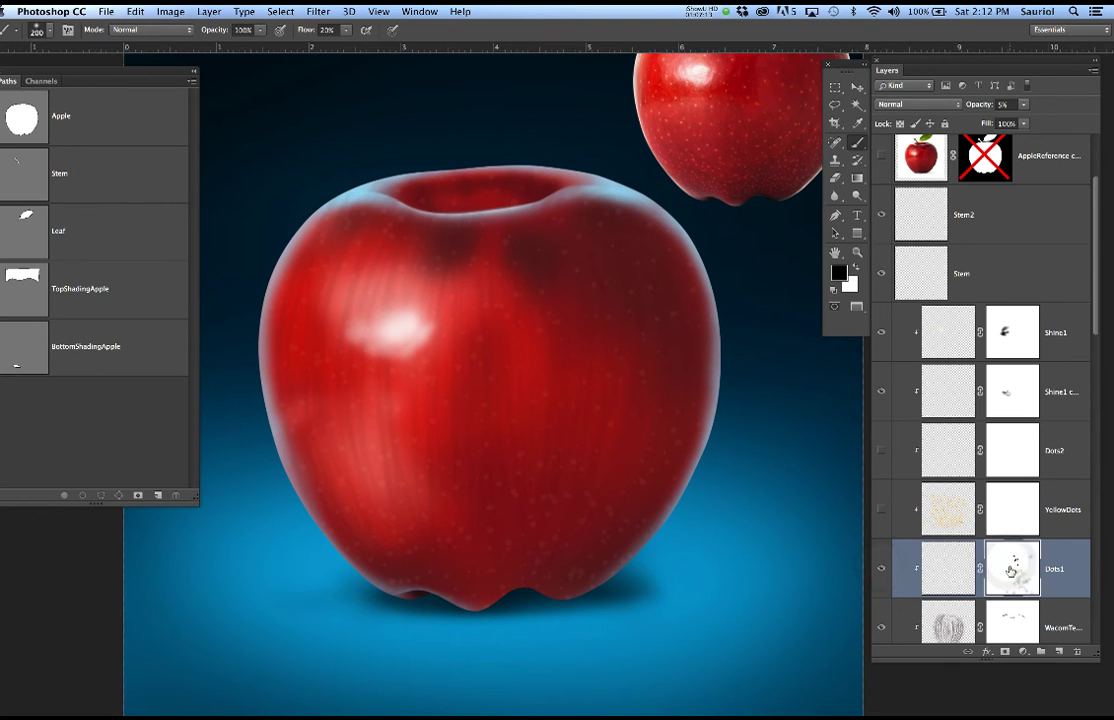
{"action": "left_click", "coordinate": [881, 569]}
{"action": "left_click", "coordinate": [881, 569]}
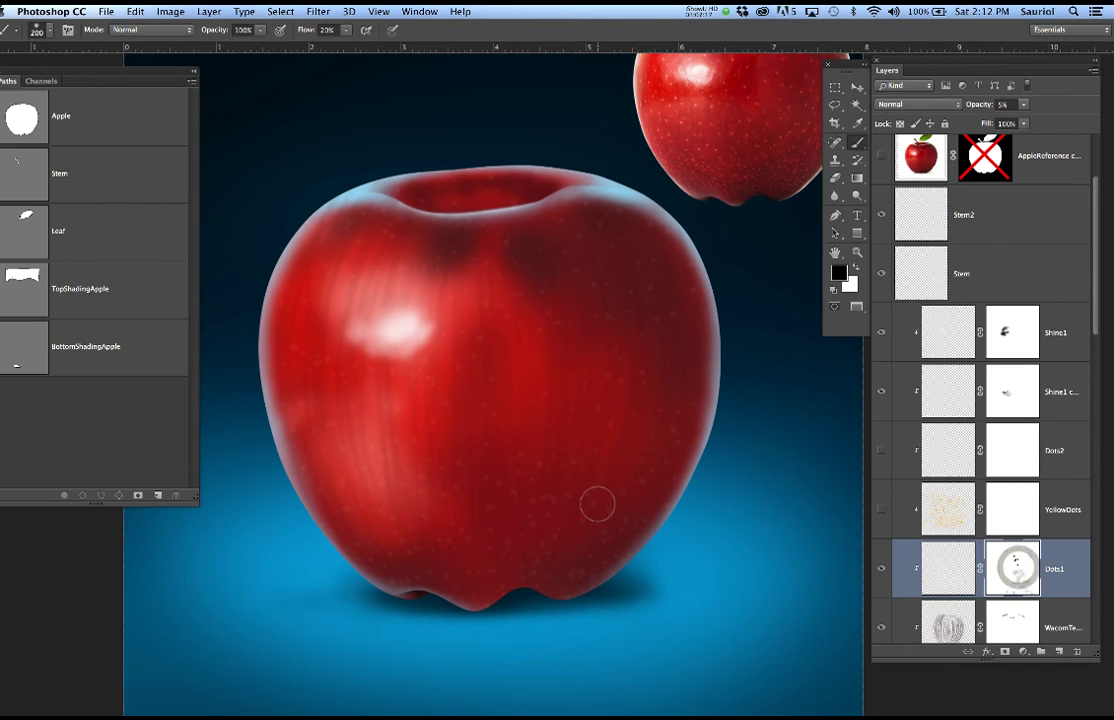
{"action": "key", "text": "b"}
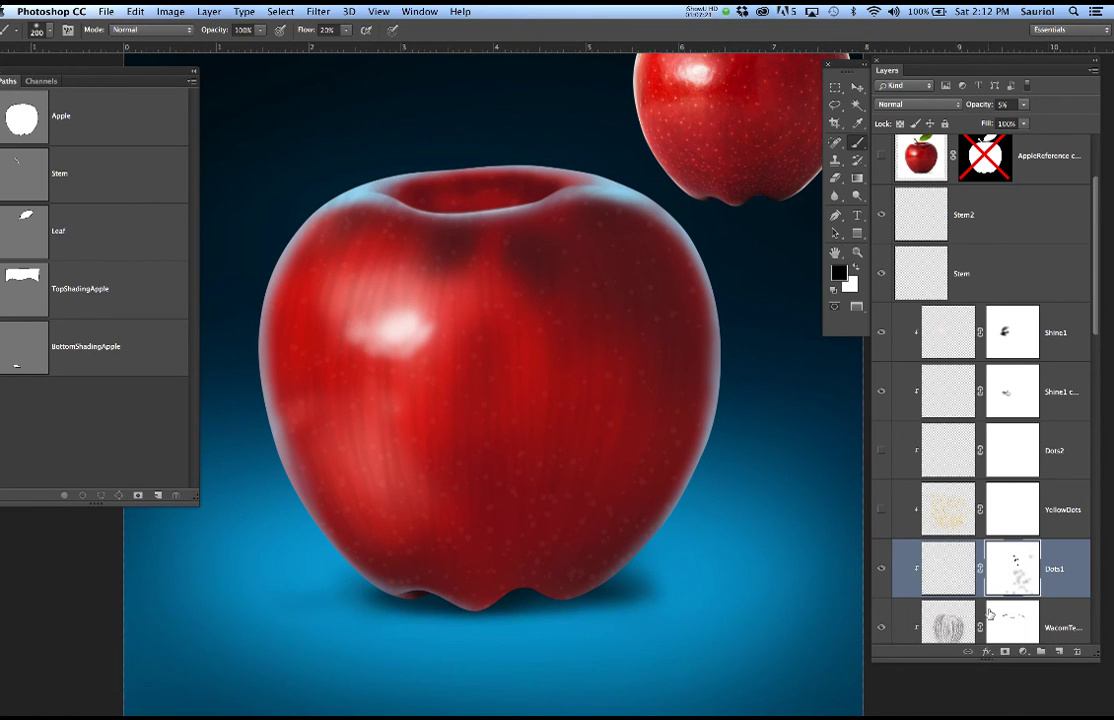
Fade more Dots1 speckles on the apple's upper right and lower area, painting black on the mask with a 400 px brush at 50% flow.
{"action": "left_click", "coordinate": [1019, 569]}
{"action": "type", "text": "50"}
{"action": "key", "text": "super+d"}
{"action": "key", "text": "bracketright"}
{"action": "key", "text": "bracketright"}
{"action": "key", "text": "bracketright"}
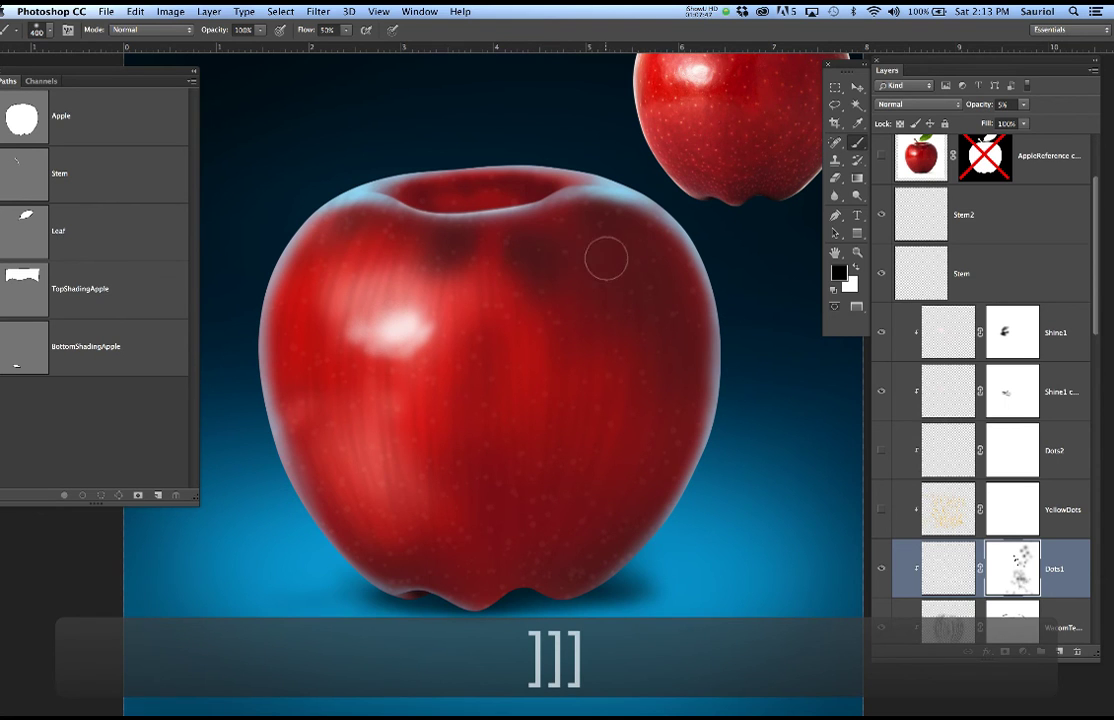
{"action": "mouse_move", "coordinate": [530, 240]}
{"action": "left_mouse_down"}
{"action": "mouse_move", "coordinate": [634, 259]}
{"action": "mouse_move", "coordinate": [586, 248]}
{"action": "mouse_move", "coordinate": [638, 248]}
{"action": "mouse_move", "coordinate": [514, 246]}
{"action": "mouse_move", "coordinate": [558, 278]}
{"action": "left_mouse_up"}
{"action": "mouse_move", "coordinate": [594, 507]}
{"action": "left_mouse_down"}
{"action": "mouse_move", "coordinate": [582, 535]}
{"action": "mouse_move", "coordinate": [592, 536]}
{"action": "mouse_move", "coordinate": [522, 547]}
{"action": "mouse_move", "coordinate": [553, 543]}
{"action": "mouse_move", "coordinate": [597, 565]}
{"action": "mouse_move", "coordinate": [566, 580]}
{"action": "left_mouse_up"}
{"action": "left_click_drag", "start_coordinate": [593, 291], "coordinate": [712, 316]}
{"action": "mouse_move", "coordinate": [580, 264]}
{"action": "left_mouse_down"}
{"action": "mouse_move", "coordinate": [510, 256]}
{"action": "mouse_move", "coordinate": [562, 279]}
{"action": "left_mouse_up"}
Save the document and purge all clipboard and history data from memory.
{"action": "key", "text": "super+s"}
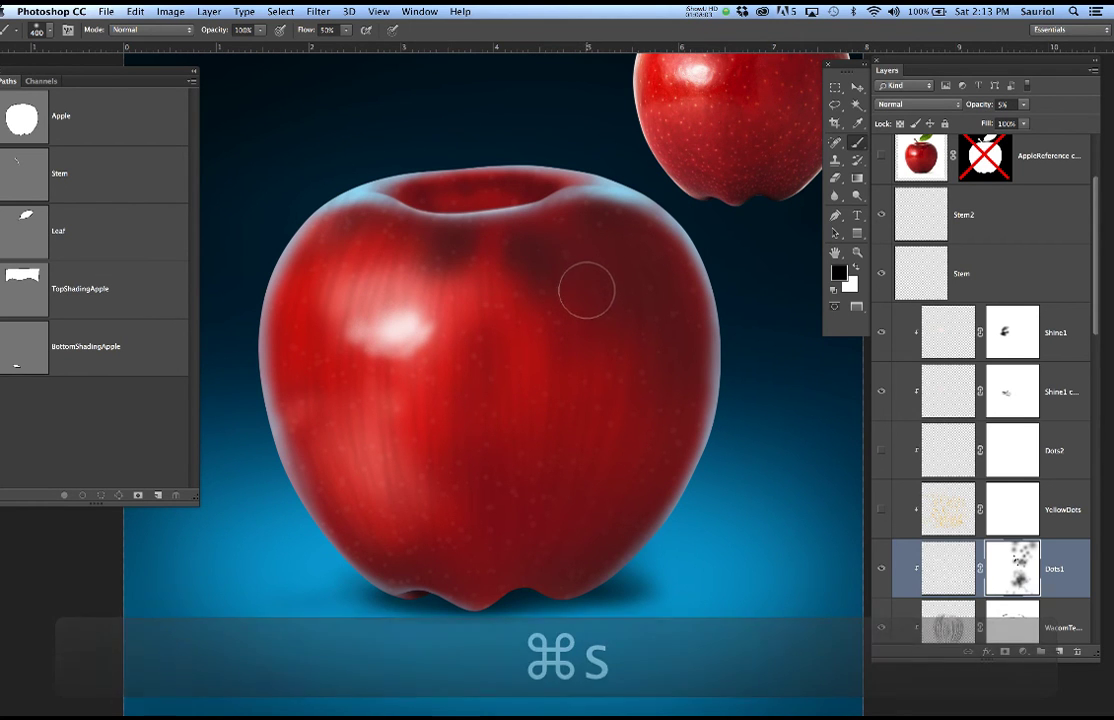
{"action": "left_click", "coordinate": [135, 13]}
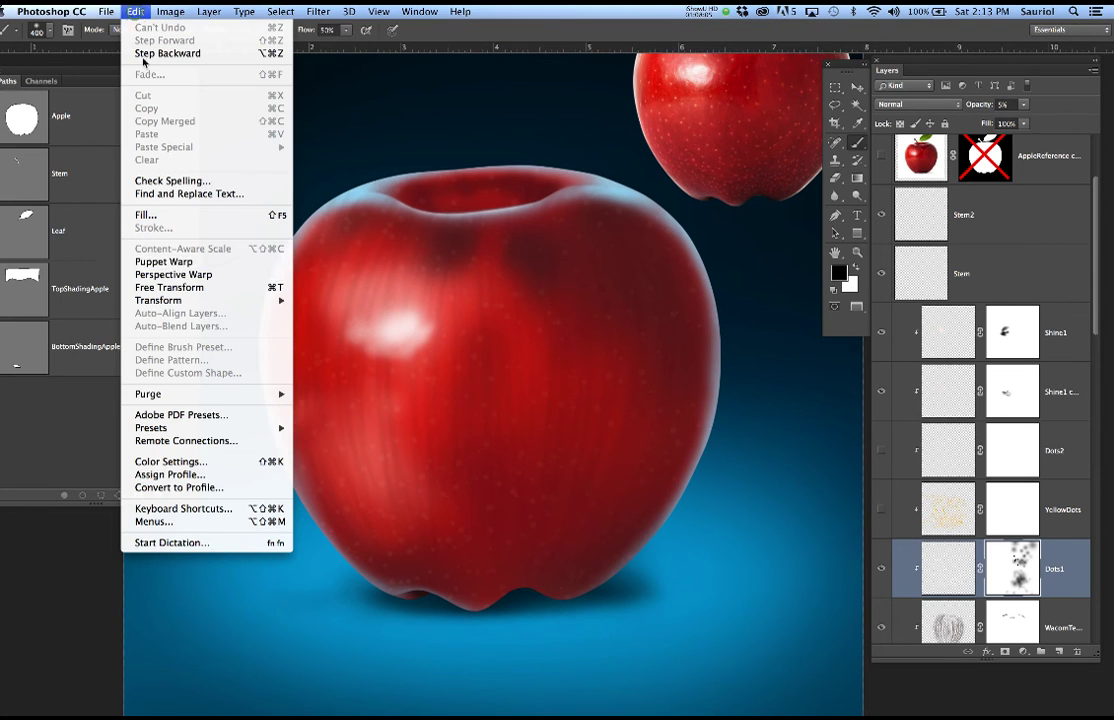
{"action": "mouse_move", "coordinate": [265, 400]}
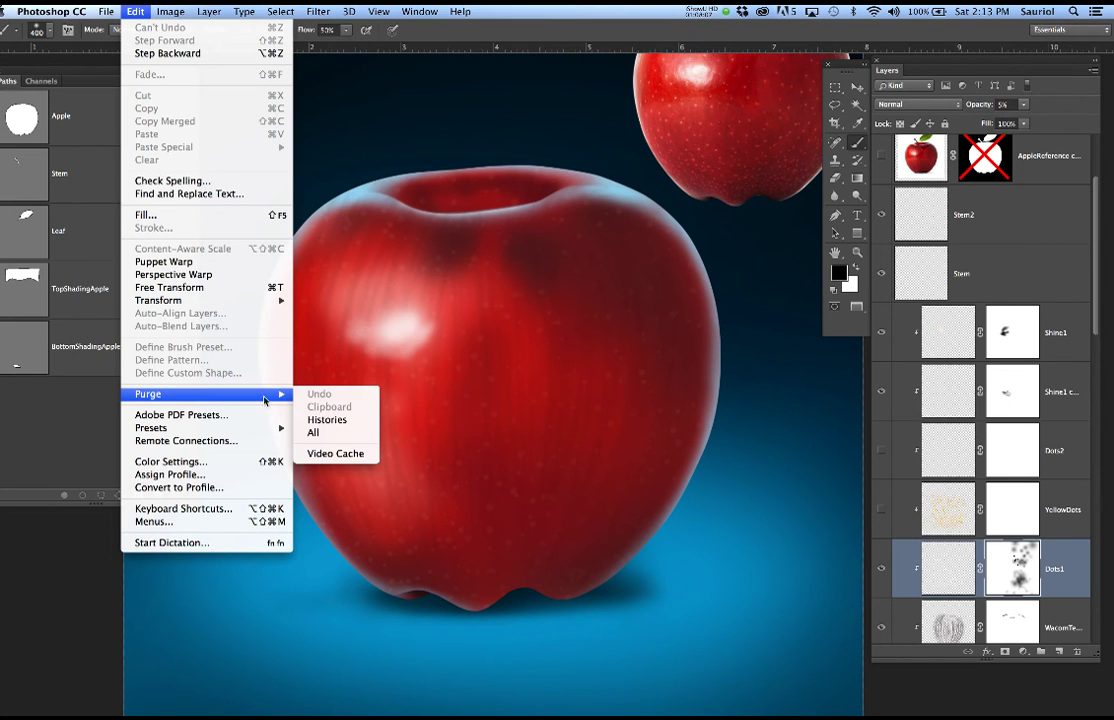
{"action": "left_click", "coordinate": [325, 437]}
{"action": "left_click", "coordinate": [651, 259]}
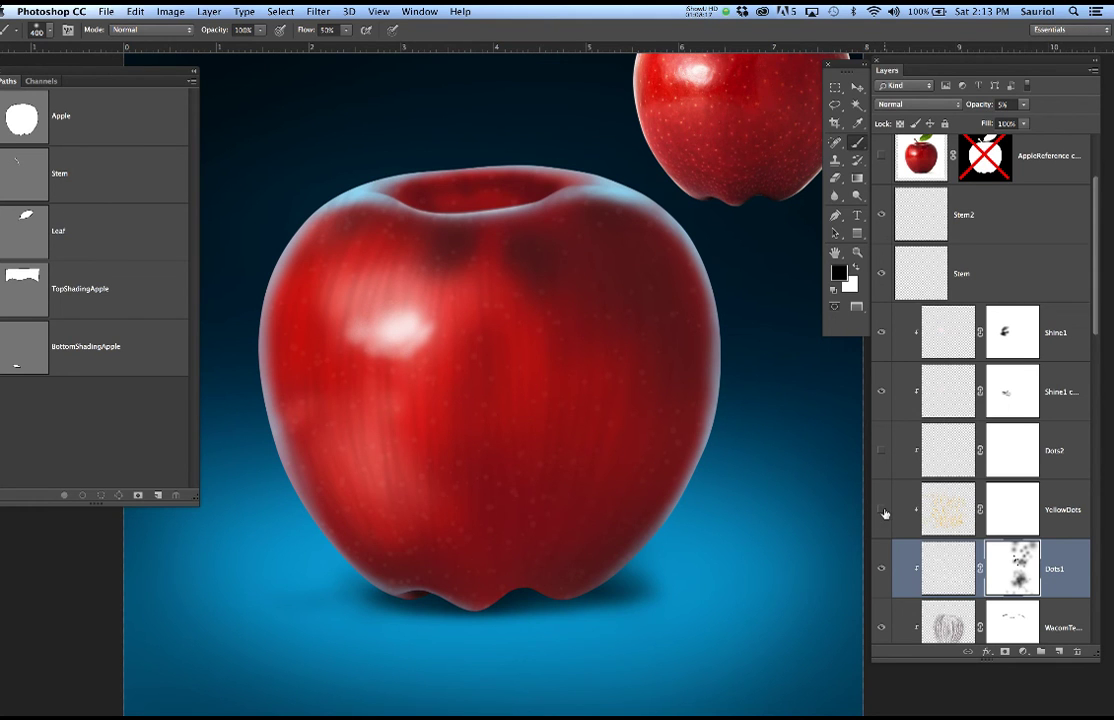
Show the YellowDots layer and paint black on its mask to fade the halos across the apple's centre, right side and base.
{"action": "left_click", "coordinate": [1018, 519]}
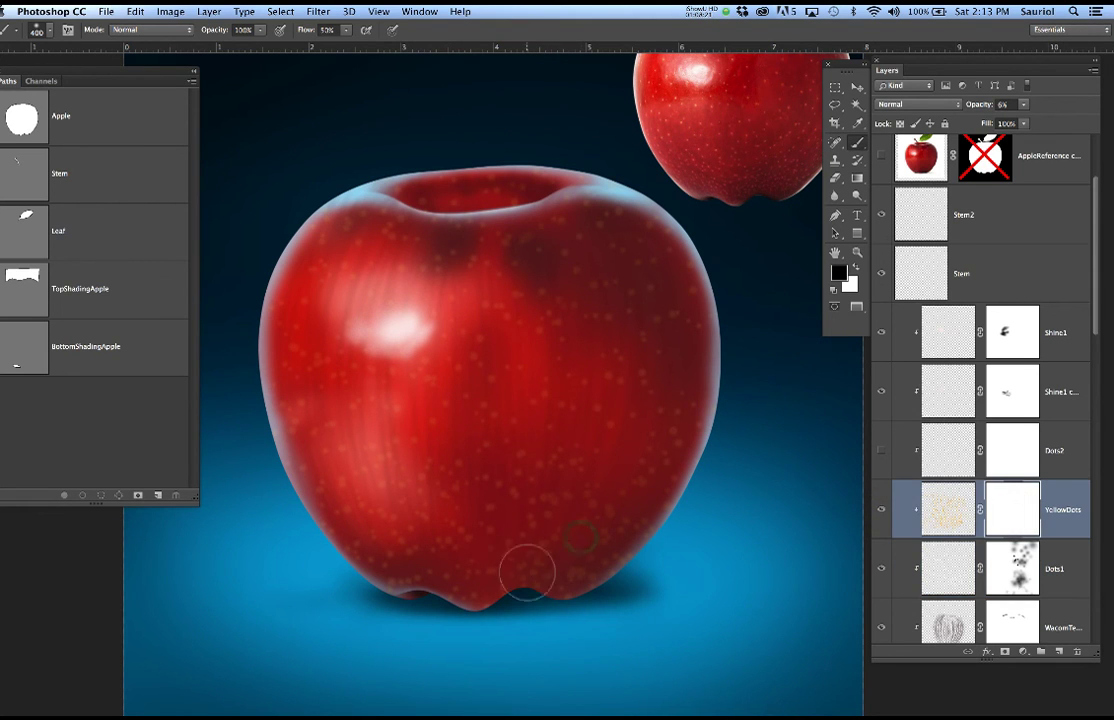
{"action": "left_click", "coordinate": [532, 536]}
{"action": "left_click", "coordinate": [542, 529]}
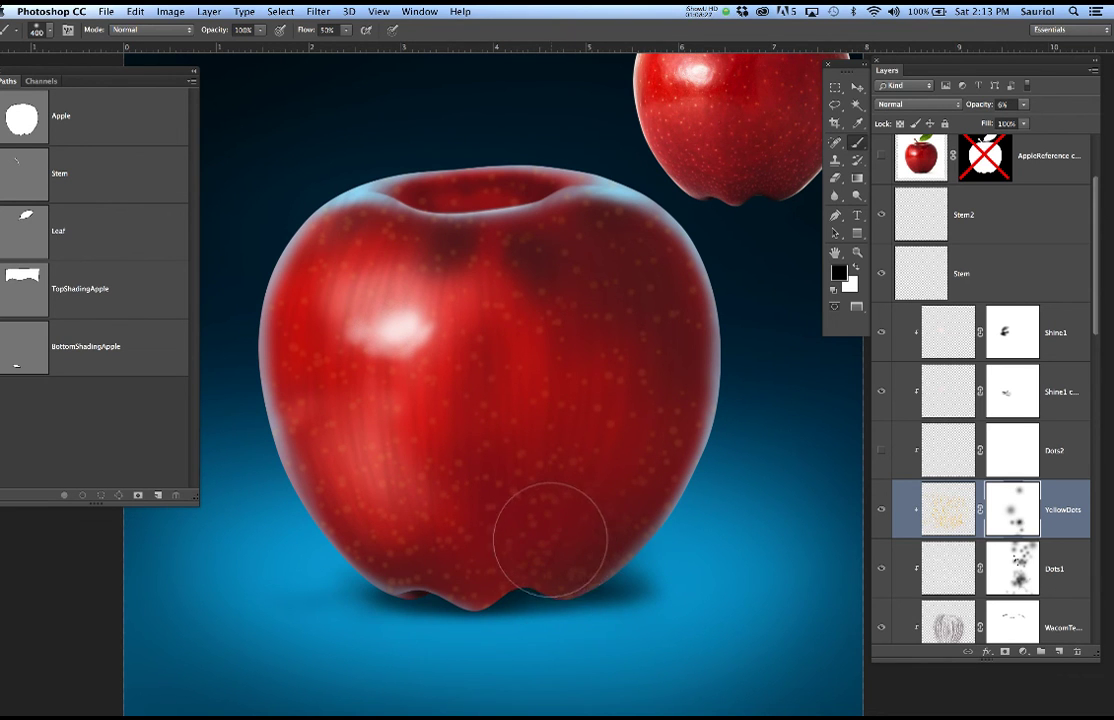
{"action": "key", "text": "super+d"}
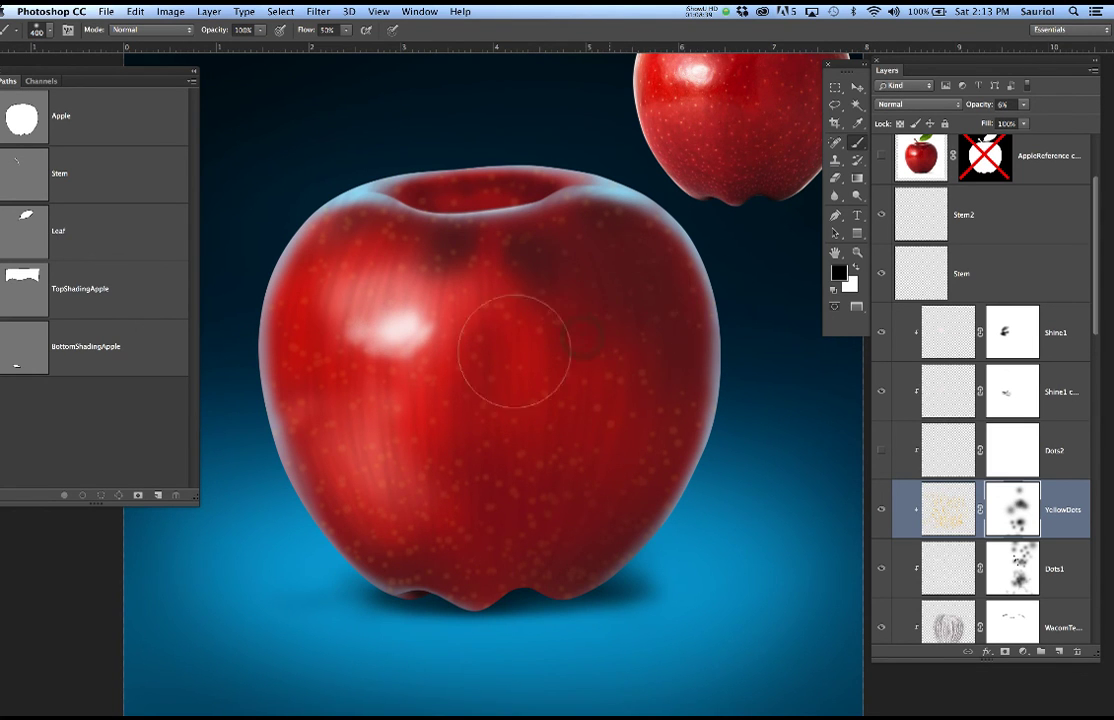
{"action": "mouse_move", "coordinate": [515, 517]}
{"action": "left_mouse_down"}
{"action": "mouse_move", "coordinate": [567, 510]}
{"action": "mouse_move", "coordinate": [500, 507]}
{"action": "mouse_move", "coordinate": [525, 551]}
{"action": "mouse_move", "coordinate": [583, 581]}
{"action": "left_mouse_up"}
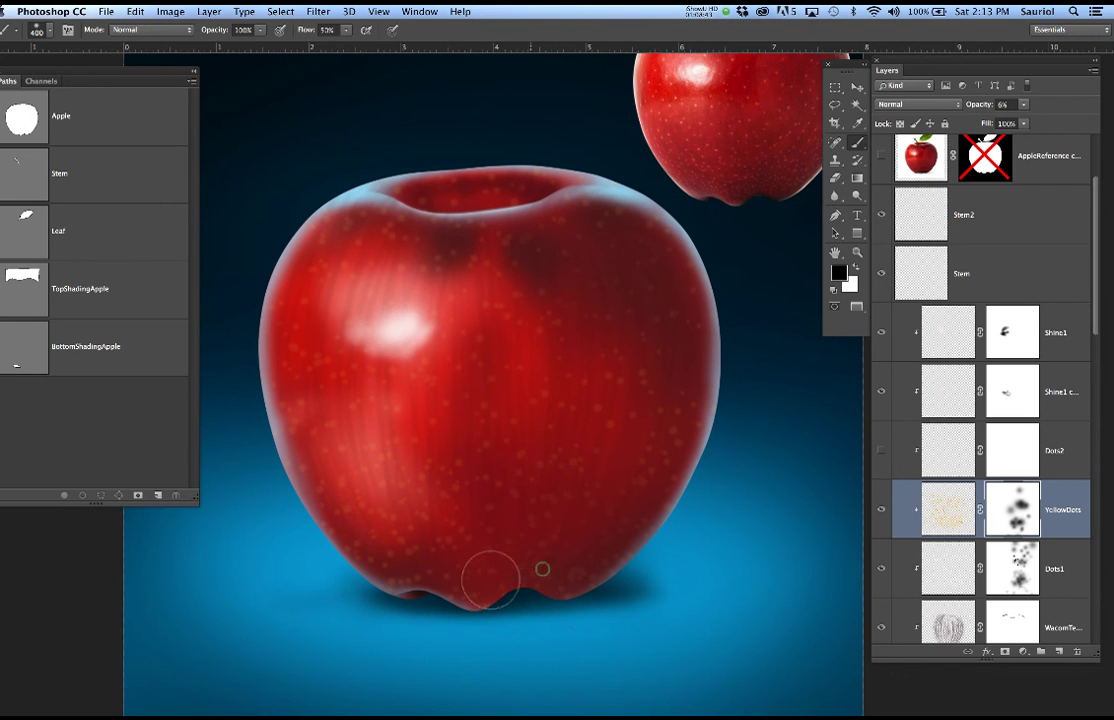
{"action": "key", "text": "]"}
{"action": "key", "text": "]"}
{"action": "key", "text": "]"}
{"action": "key", "text": "]"}
{"action": "left_click", "coordinate": [540, 568]}
{"action": "left_click", "coordinate": [528, 560]}
{"action": "left_click", "coordinate": [657, 467]}
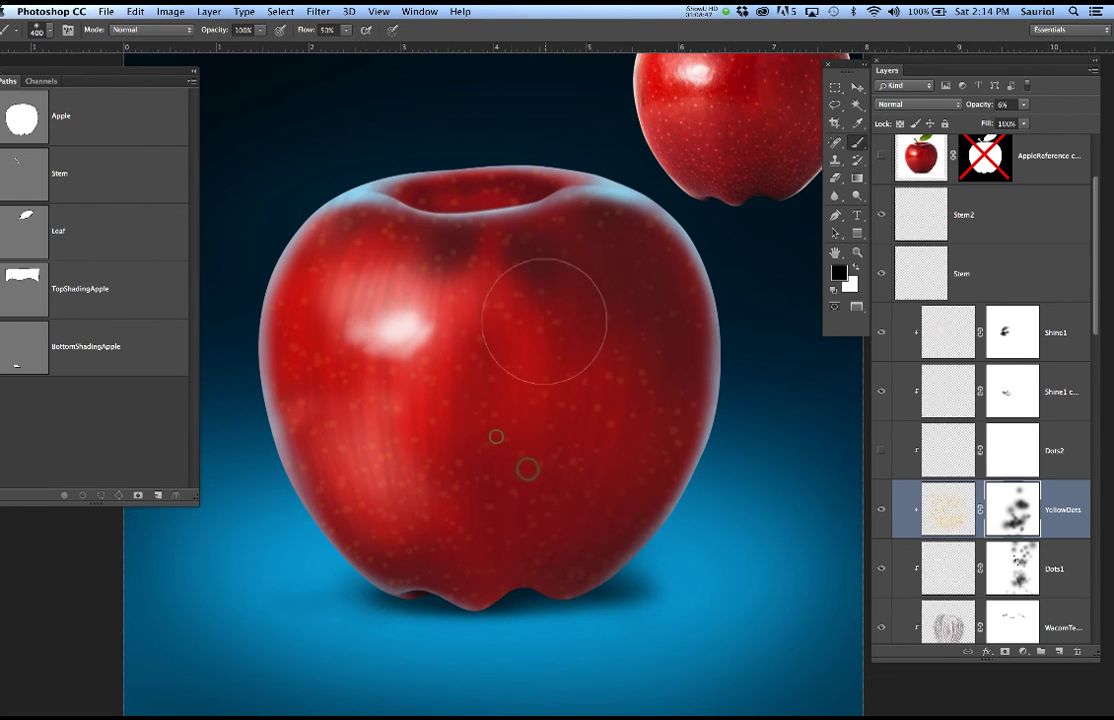
Mask out YellowDots halos around the stem hollow and upper right shoulder with a 250 px brush, and save the document.
{"action": "key", "text": "["}
{"action": "key", "text": "["}
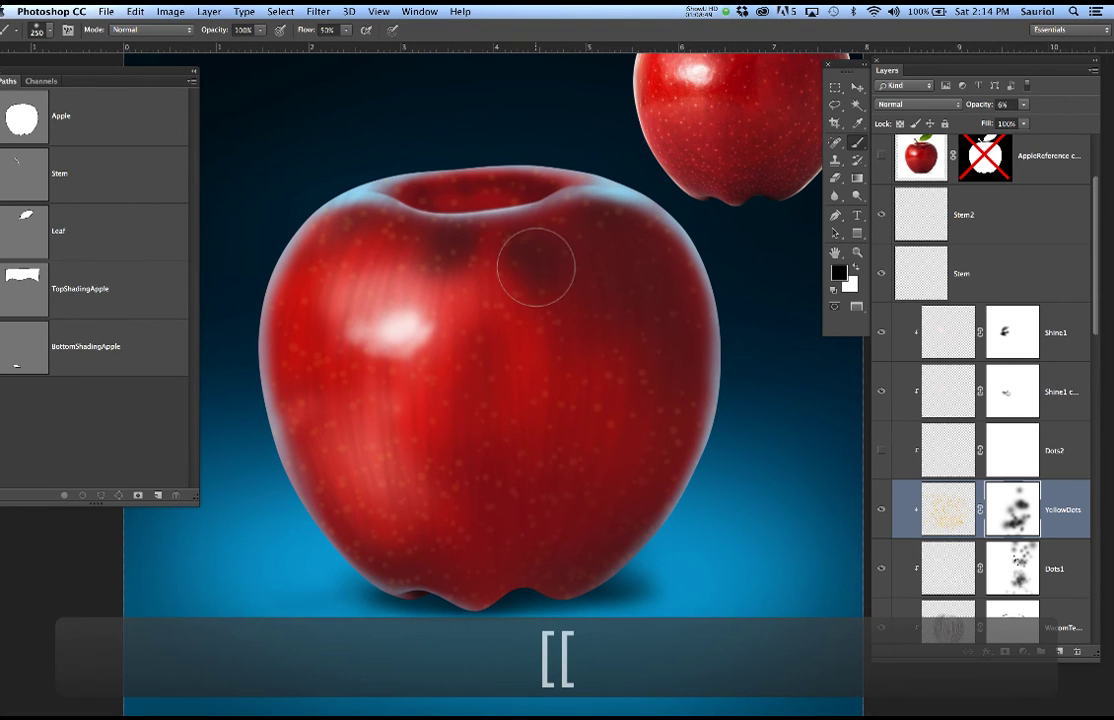
{"action": "key", "text": "super+s"}
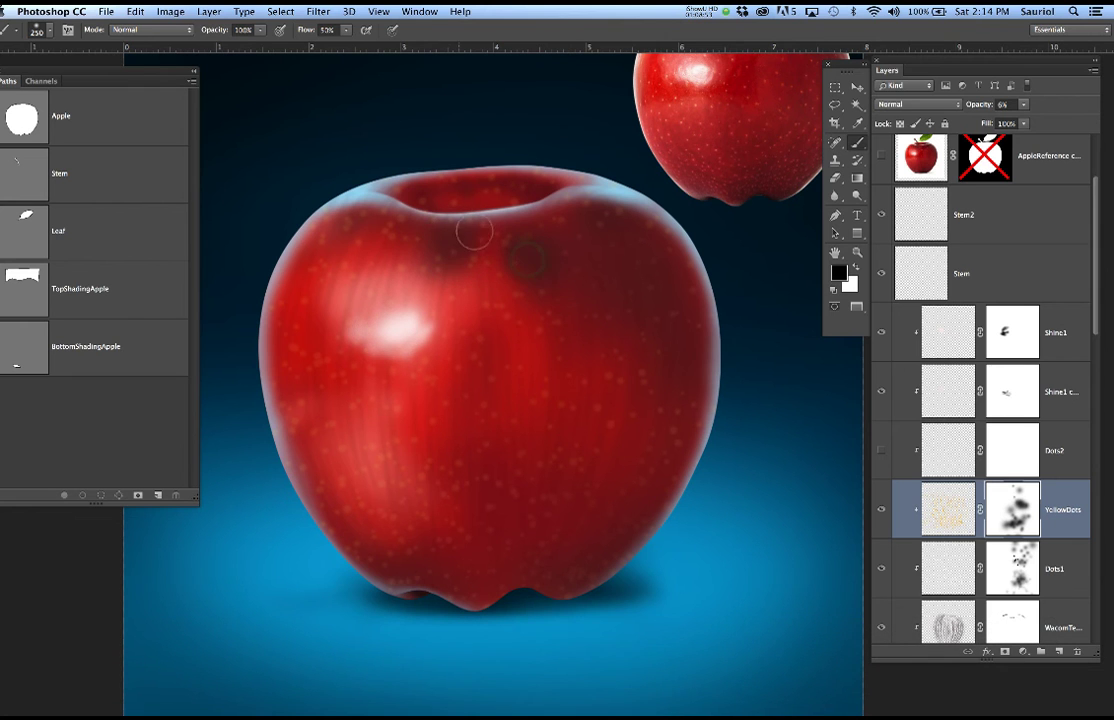
{"action": "left_click", "coordinate": [493, 238]}
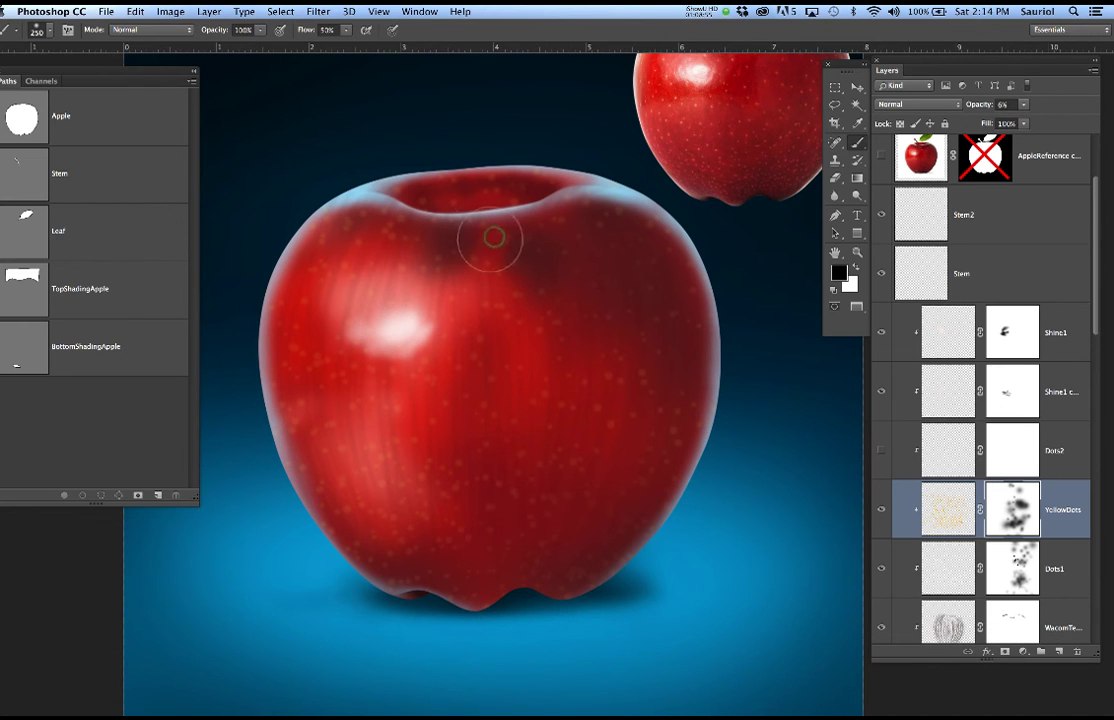
{"action": "left_click", "coordinate": [481, 199]}
{"action": "mouse_move", "coordinate": [559, 257]}
{"action": "left_mouse_down"}
{"action": "mouse_move", "coordinate": [629, 271]}
{"action": "mouse_move", "coordinate": [609, 270]}
{"action": "left_mouse_up"}
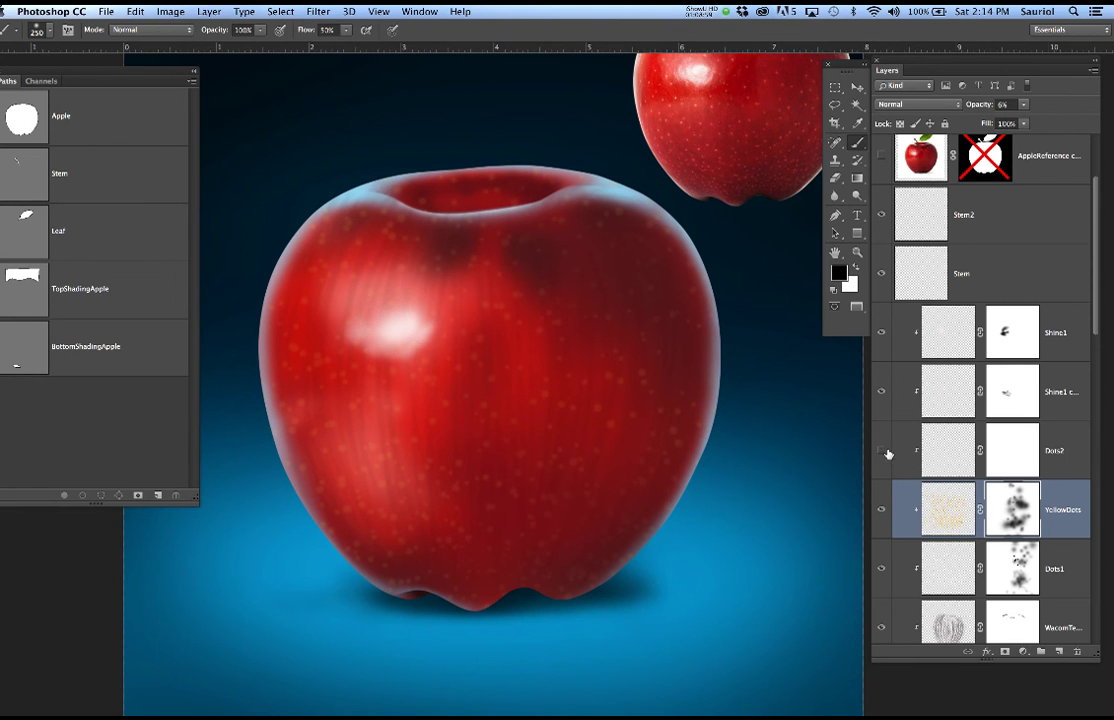
Show the Dots2 layer and paint black on its mask to fade speckles on the apple's lower right.
{"action": "left_click", "coordinate": [1013, 450]}
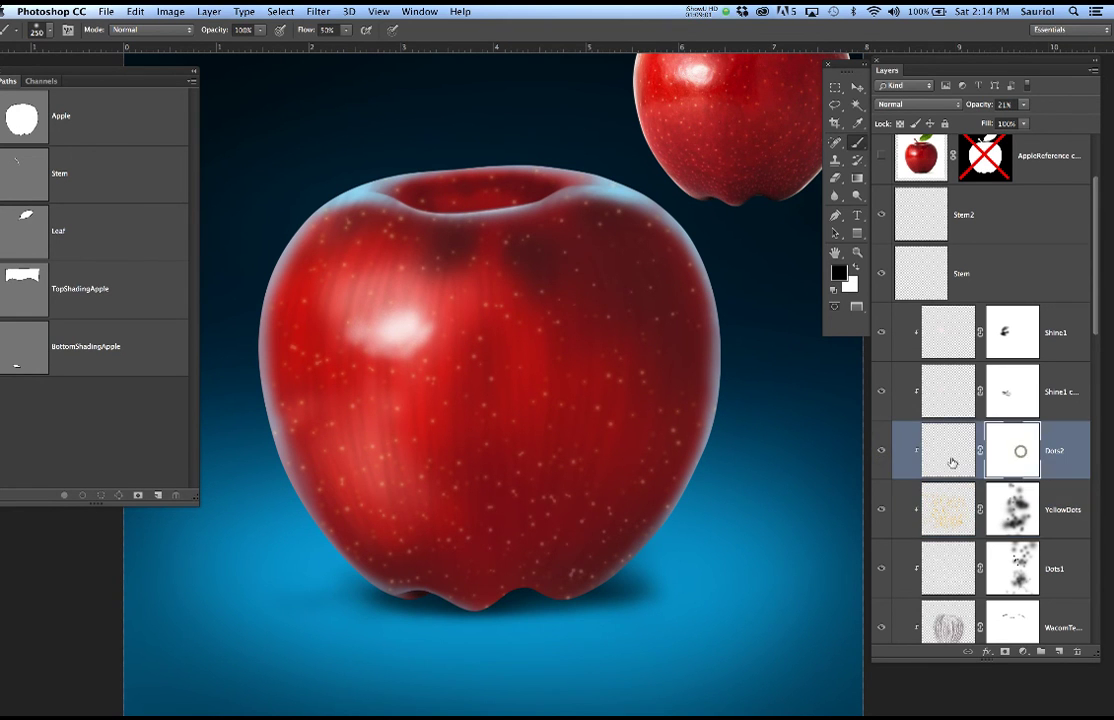
{"action": "left_click", "coordinate": [622, 516]}
{"action": "mouse_move", "coordinate": [505, 494]}
{"action": "left_mouse_down"}
{"action": "mouse_move", "coordinate": [580, 510]}
{"action": "mouse_move", "coordinate": [543, 508]}
{"action": "left_mouse_up"}
{"action": "left_click", "coordinate": [545, 501]}
Enlarge the brush to 600 px and fade the Dots2 speckles near the apple's base and upper right shoulder on the layer mask.
{"action": "key", "text": "bracketright"}
{"action": "key", "text": "bracketright"}
{"action": "key", "text": "bracketright"}
{"action": "key", "text": "bracketright"}
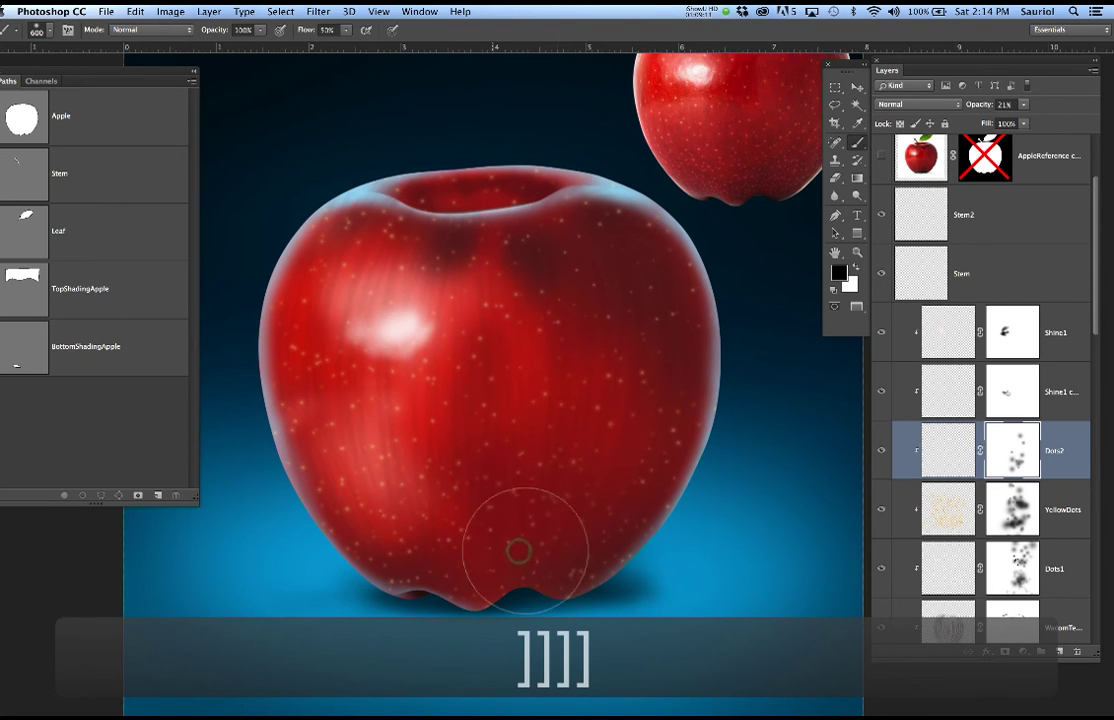
{"action": "mouse_move", "coordinate": [487, 564]}
{"action": "left_mouse_down"}
{"action": "mouse_move", "coordinate": [517, 542]}
{"action": "mouse_move", "coordinate": [507, 547]}
{"action": "left_mouse_up"}
{"action": "left_click", "coordinate": [660, 291]}
{"action": "left_click", "coordinate": [609, 216]}
{"action": "left_click", "coordinate": [614, 221]}
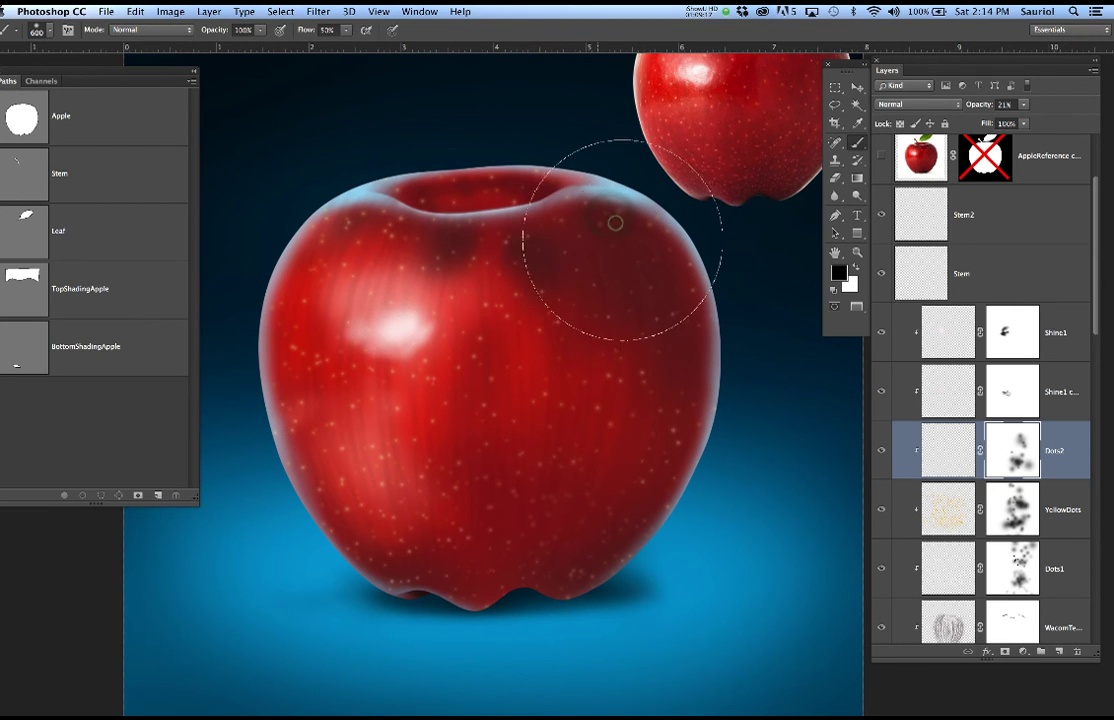
{"action": "left_click_drag", "start_coordinate": [608, 242], "coordinate": [688, 258]}
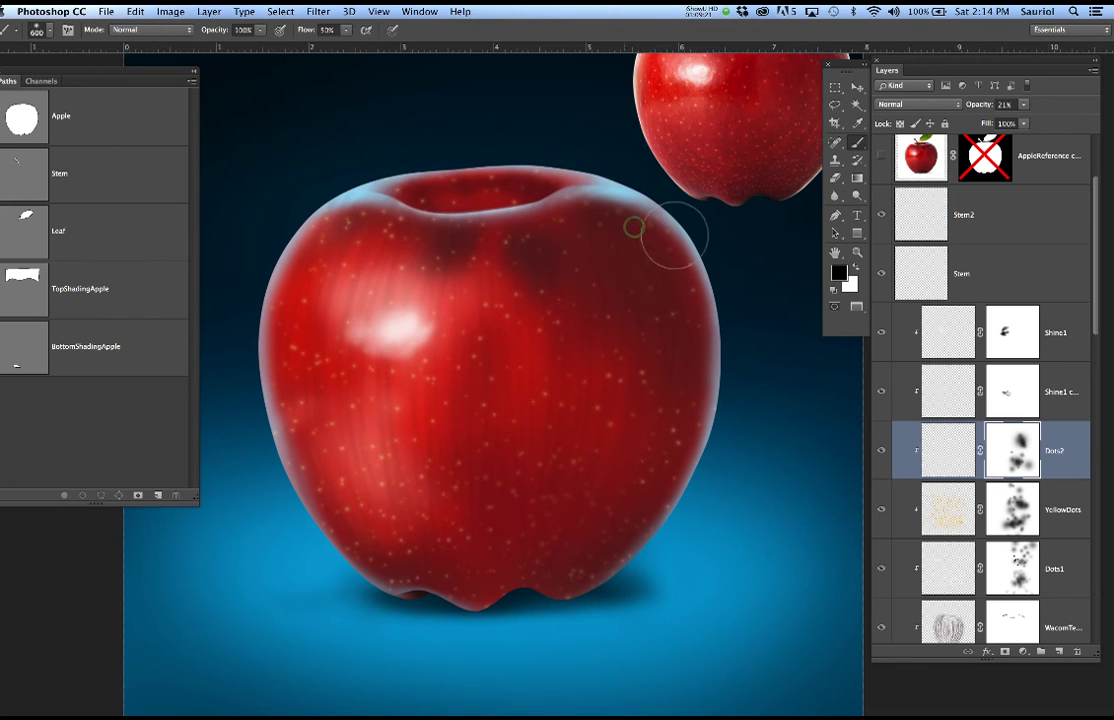
Reduce the brush to 300 px and paint black on the YellowDots mask to fade more of its halos.
{"action": "left_click", "coordinate": [882, 452]}
{"action": "left_click", "coordinate": [1007, 512]}
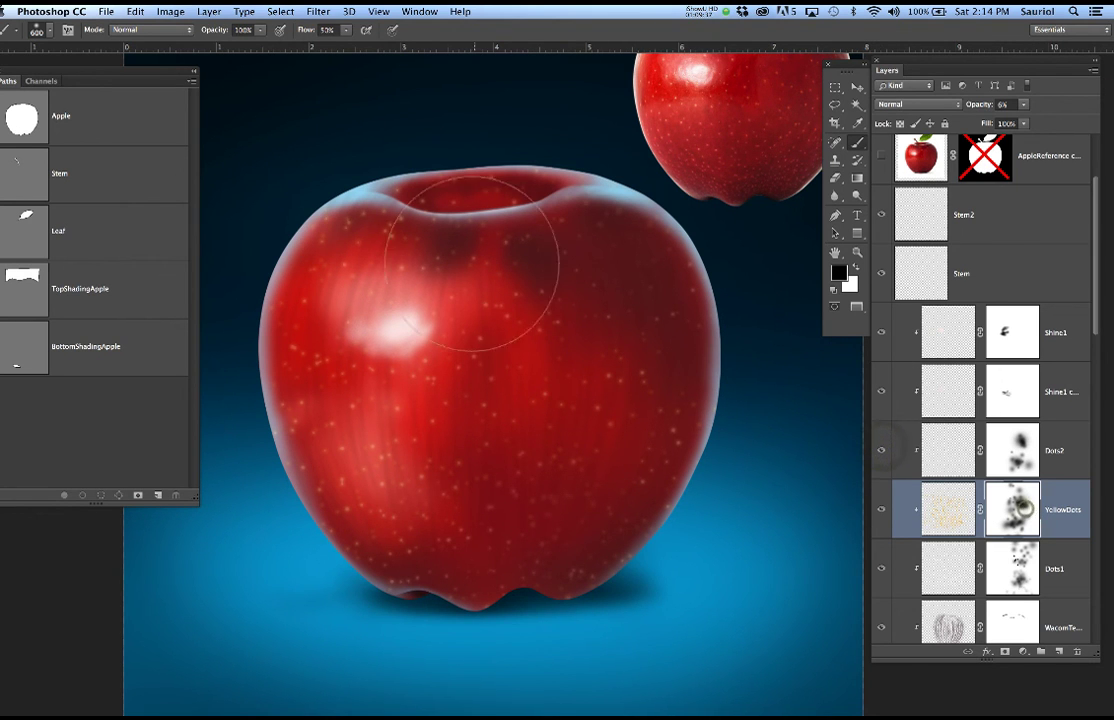
{"action": "key", "text": "bracketleft"}
{"action": "key", "text": "bracketleft"}
{"action": "key", "text": "bracketleft"}
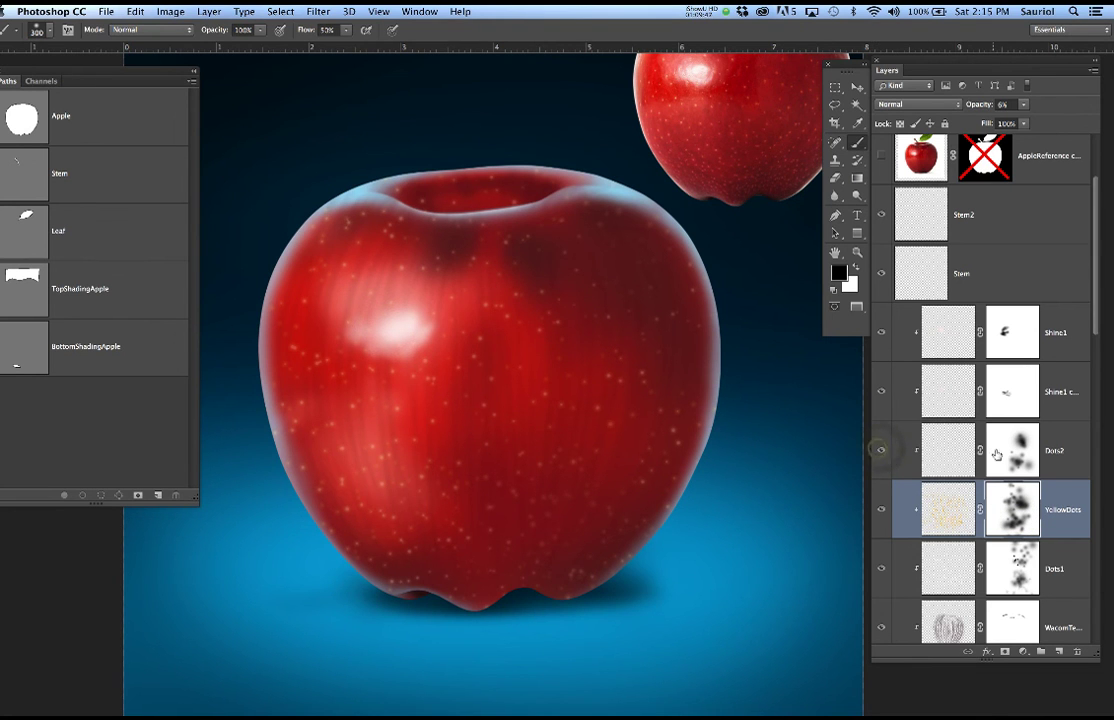
Fade Dots2 speckles on the apple's left side through the layer mask, save the document, and check it against the reference.
{"action": "left_click", "coordinate": [890, 450]}
{"action": "key", "text": "super+s"}
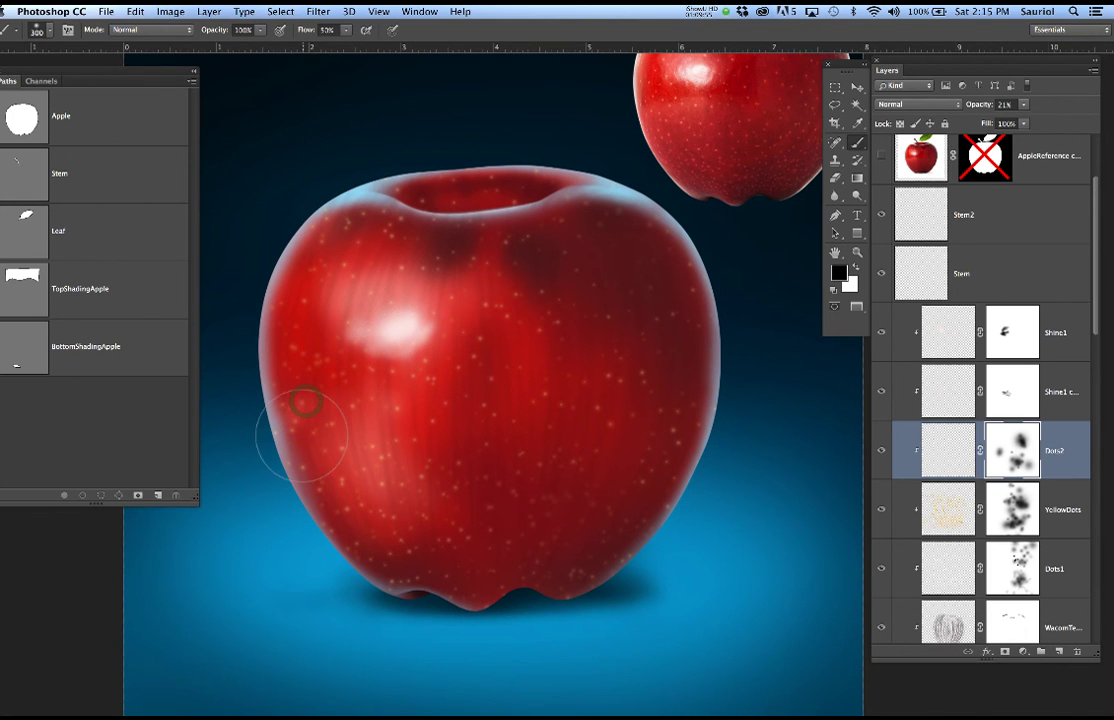
{"action": "scroll", "coordinate": [548, 404], "scroll_direction": "down", "scroll_amount": 3}
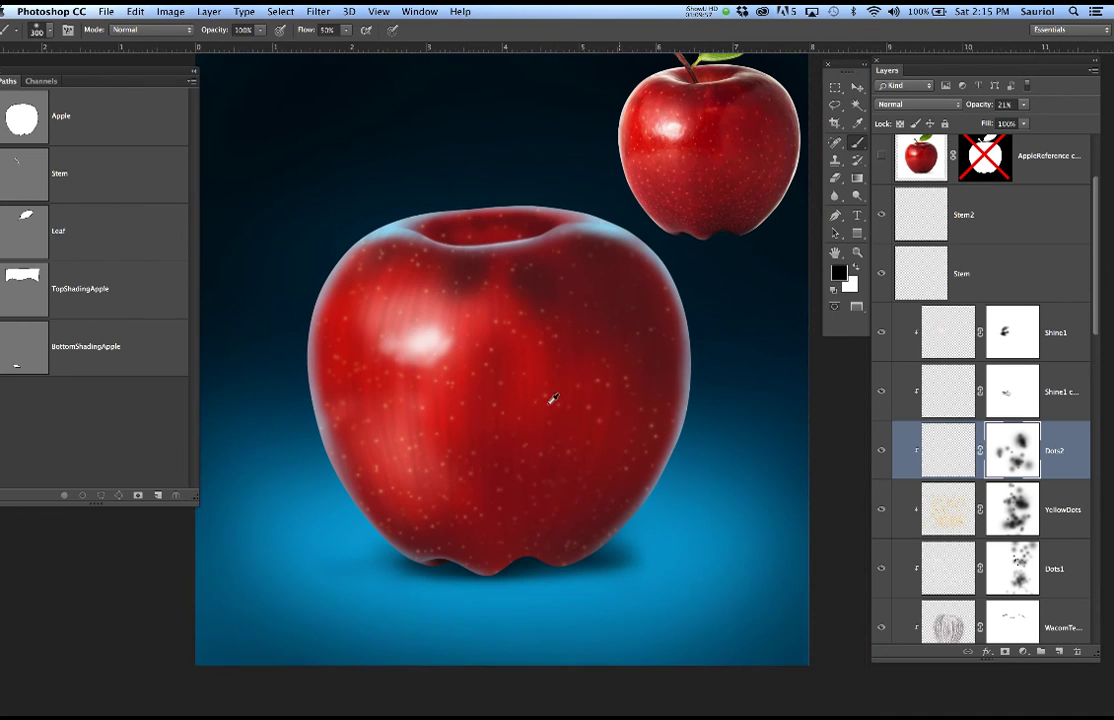
{"action": "left_click", "coordinate": [882, 157]}
{"action": "left_click", "coordinate": [882, 157]}
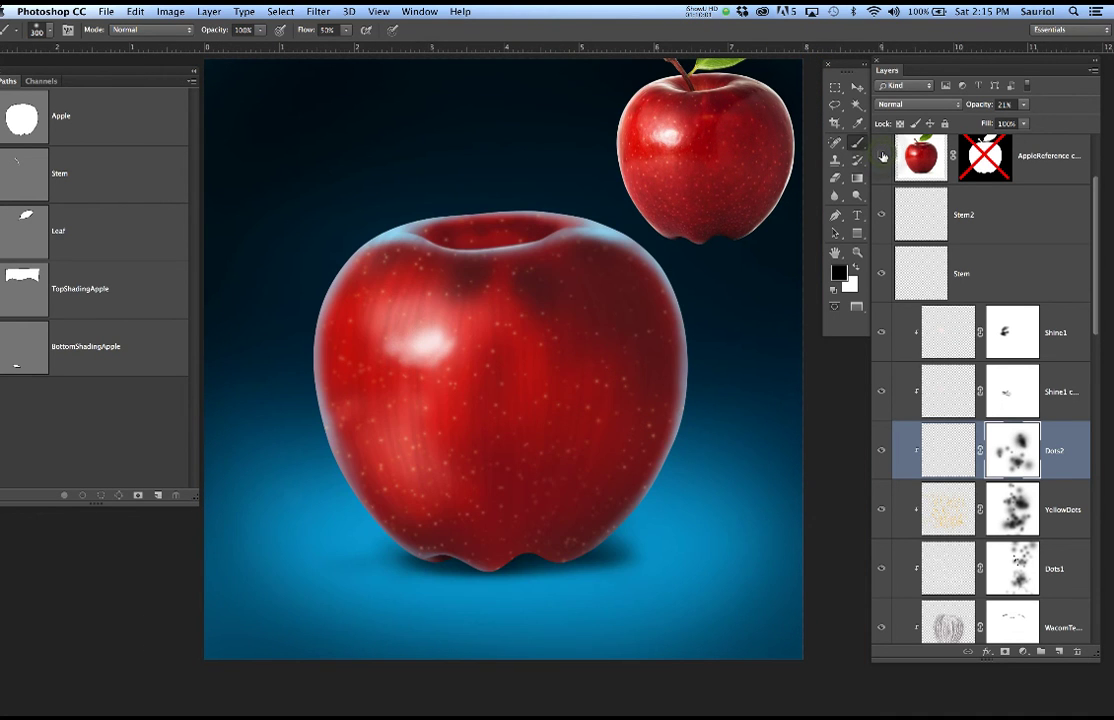
Select the Stem layer and load the Stem path as a selection.
{"action": "left_click", "coordinate": [988, 271]}
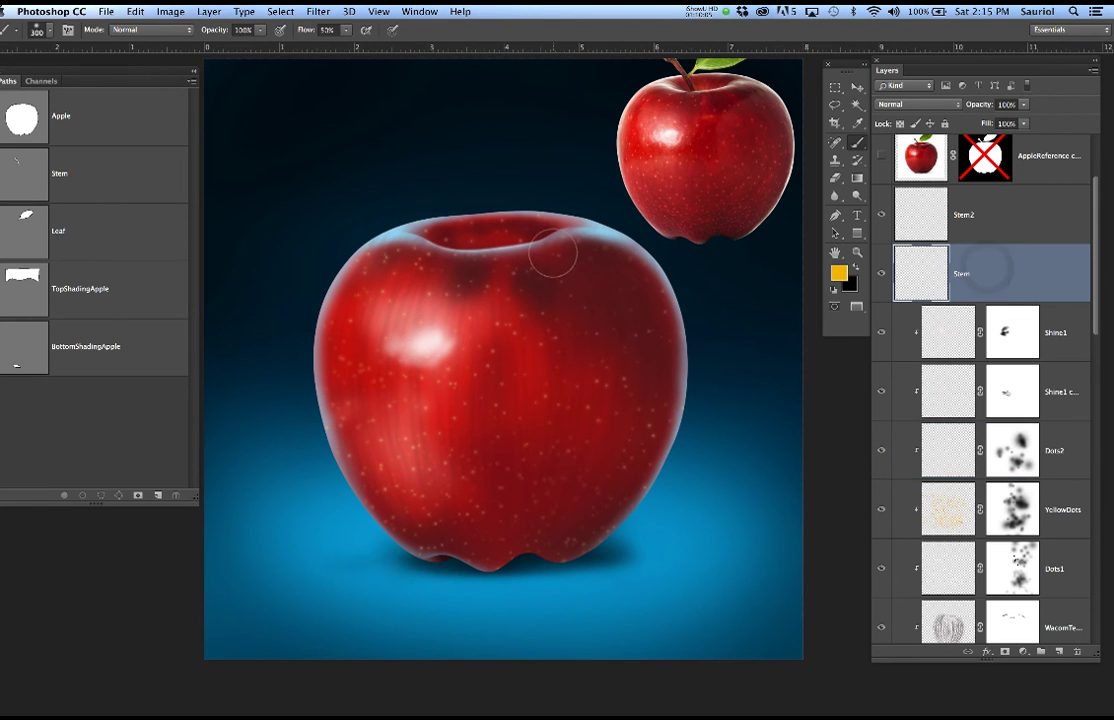
{"action": "scroll", "coordinate": [558, 246], "scroll_direction": "up", "scroll_amount": 1}
{"action": "scroll", "coordinate": [558, 246], "scroll_direction": "up", "scroll_amount": 3}
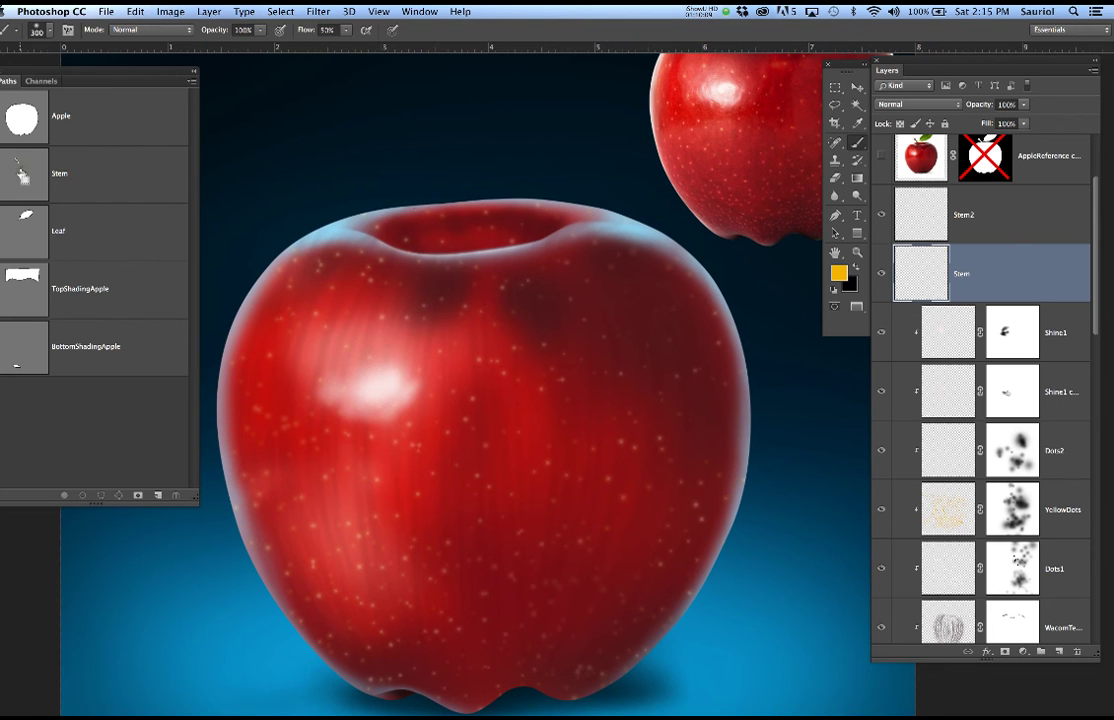
{"action": "scroll", "coordinate": [940, 178], "scroll_direction": "up", "scroll_amount": 1}
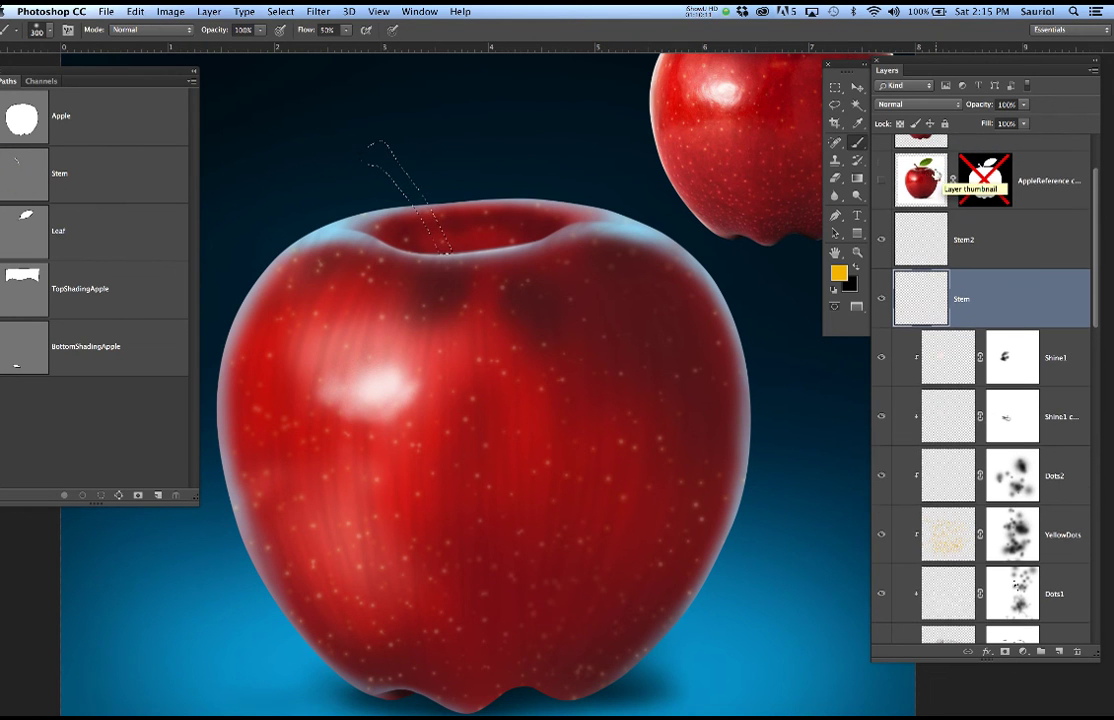
Show the AppleReference copy layer and enable its layer mask to isolate the reference apple from its white background.
{"action": "left_click", "coordinate": [881, 180]}
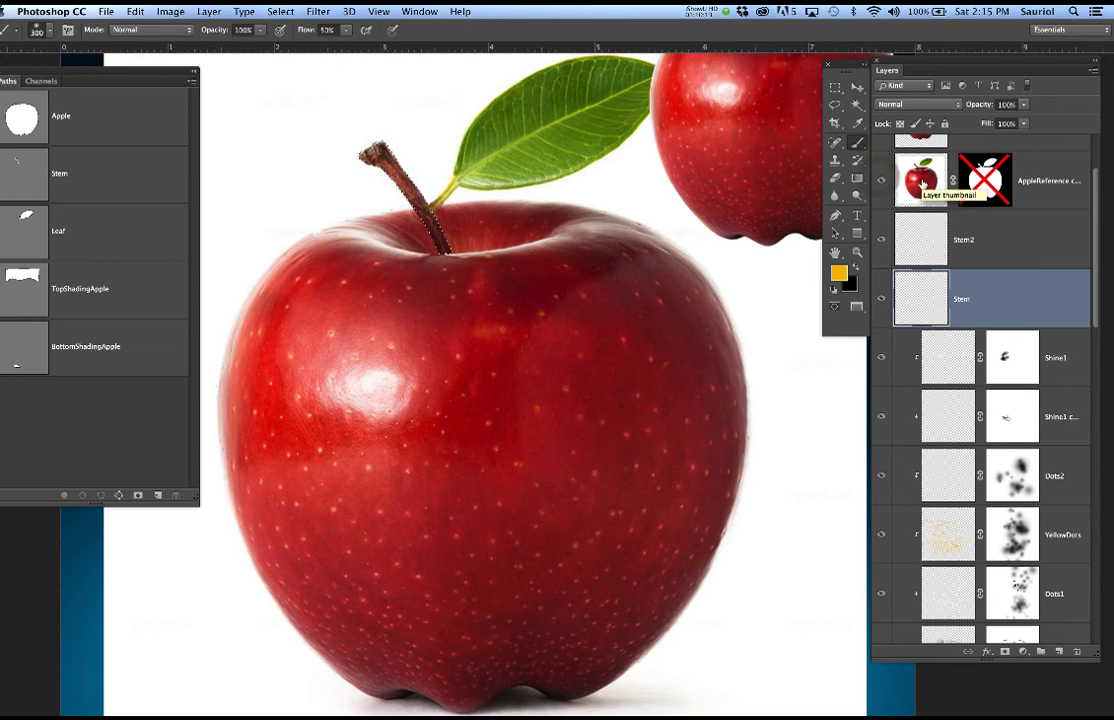
{"action": "right_click", "coordinate": [990, 176]}
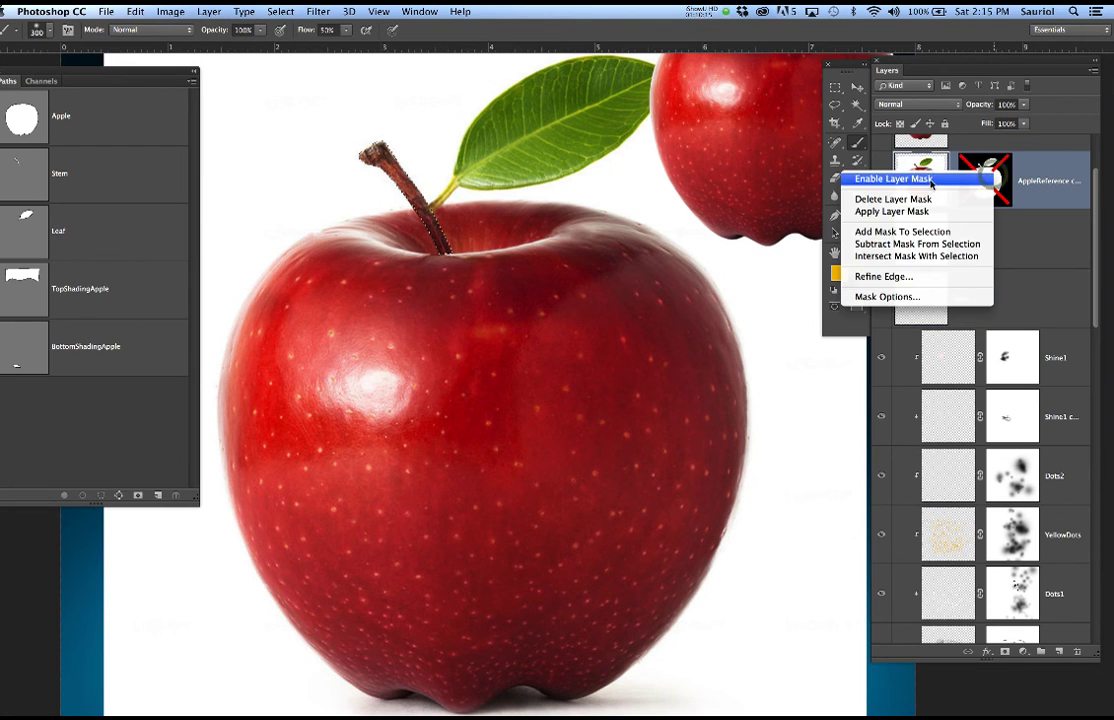
{"action": "left_click", "coordinate": [928, 187]}
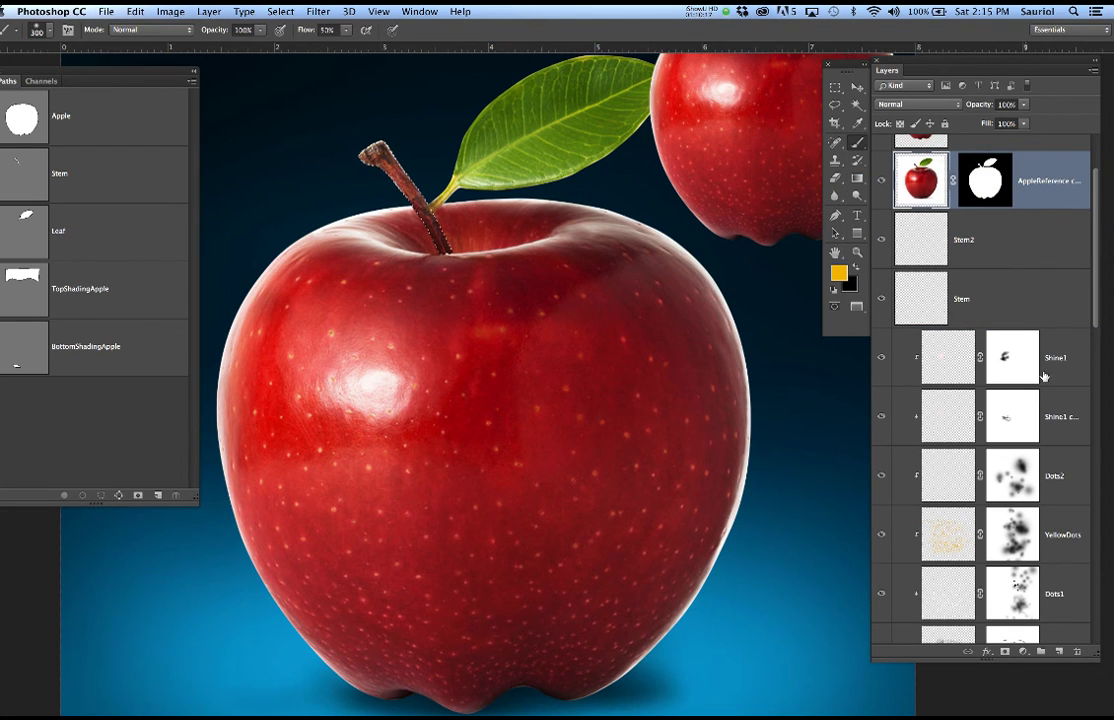
Sample a reddish brown from the reference stem, fill the stem selection with it on the Stem layer, and check the fill without the reference.
{"action": "left_click", "coordinate": [1002, 311]}
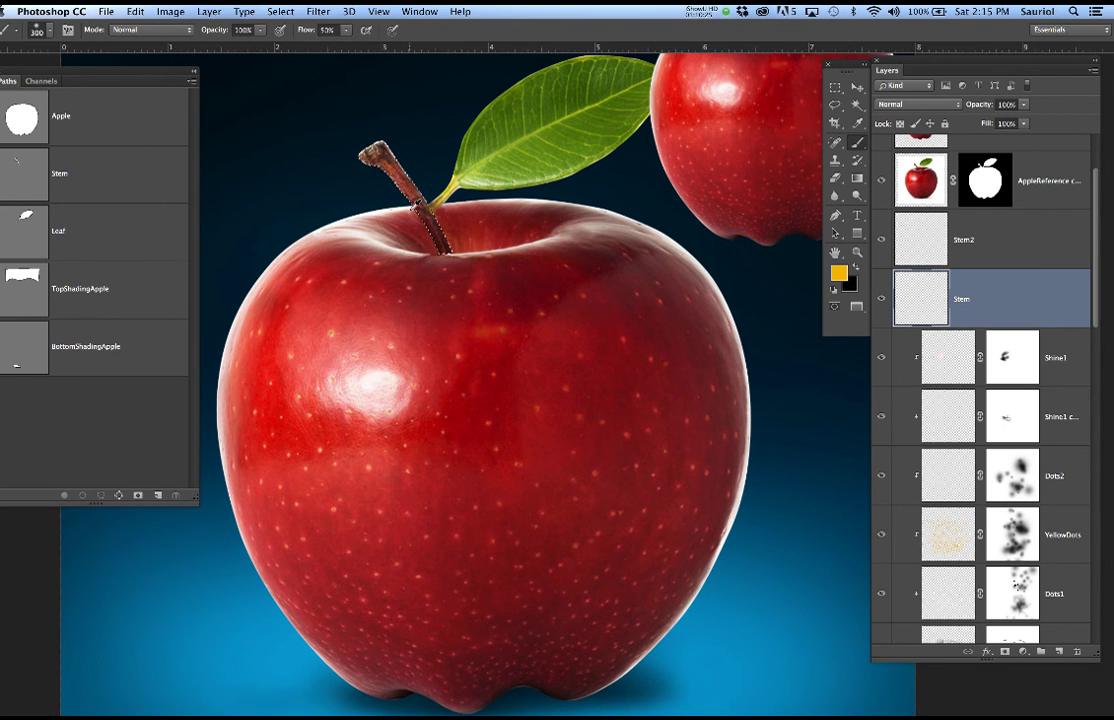
{"action": "scroll", "coordinate": [405, 195], "scroll_direction": "up", "scroll_amount": 3}
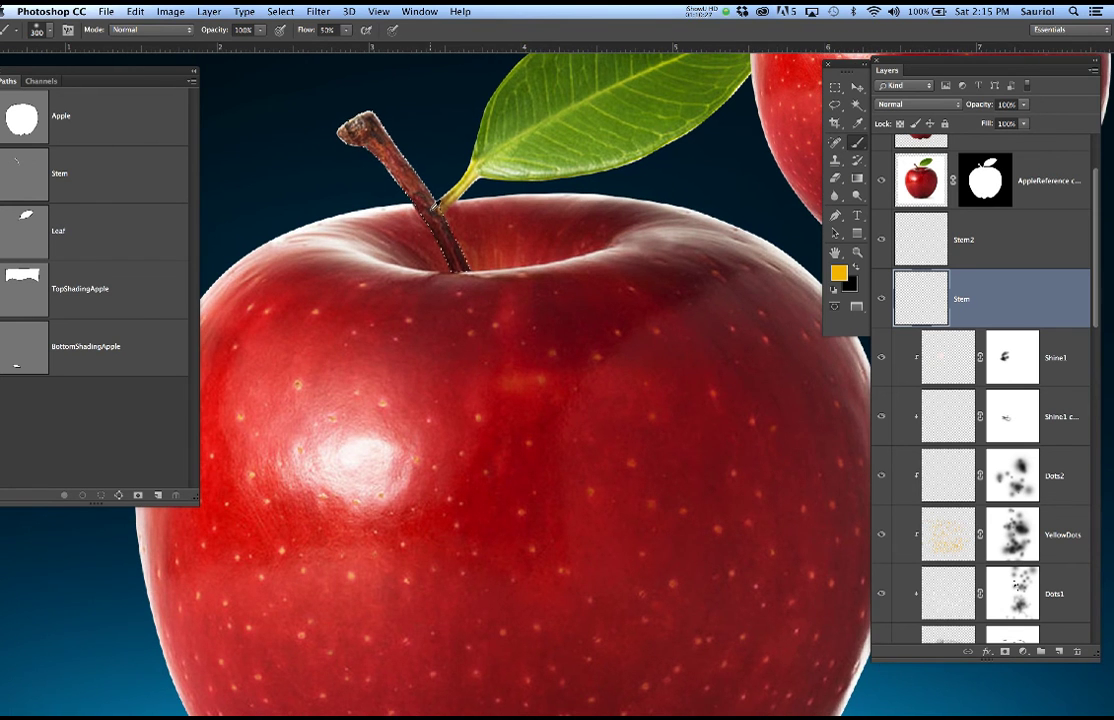
{"action": "scroll", "coordinate": [428, 196], "scroll_direction": "up", "scroll_amount": 5}
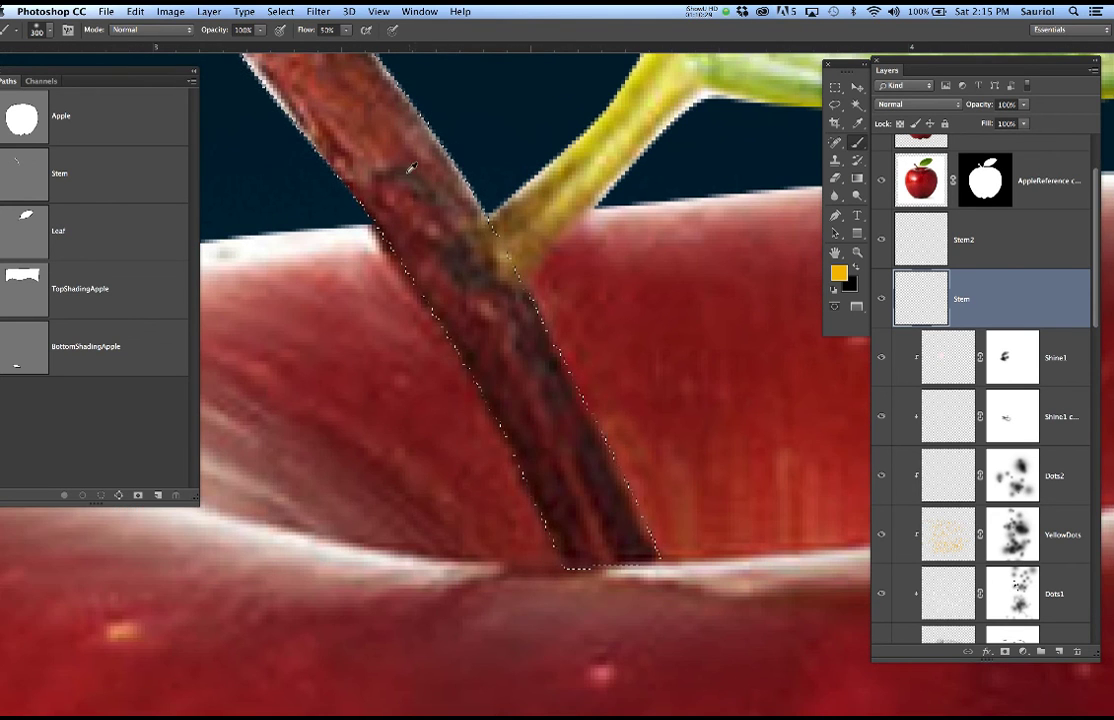
{"action": "left_click", "coordinate": [405, 142], "text": "alt"}
{"action": "scroll", "coordinate": [405, 142], "scroll_direction": "down", "scroll_amount": 7}
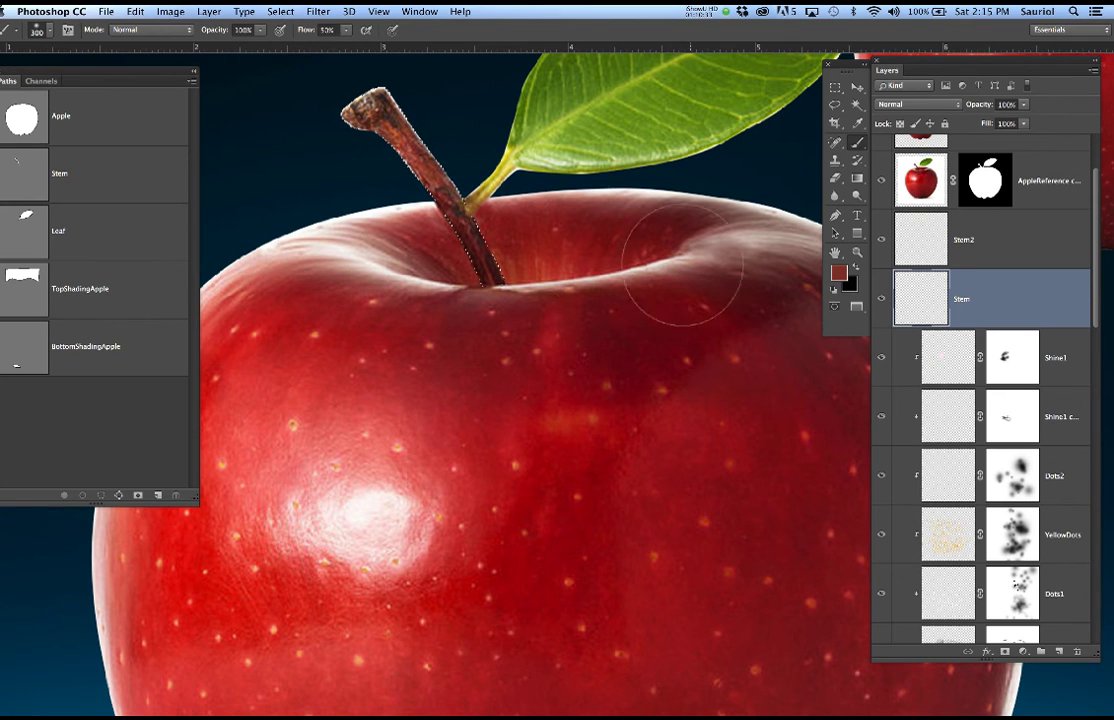
{"action": "key", "text": "alt+BackSpace"}
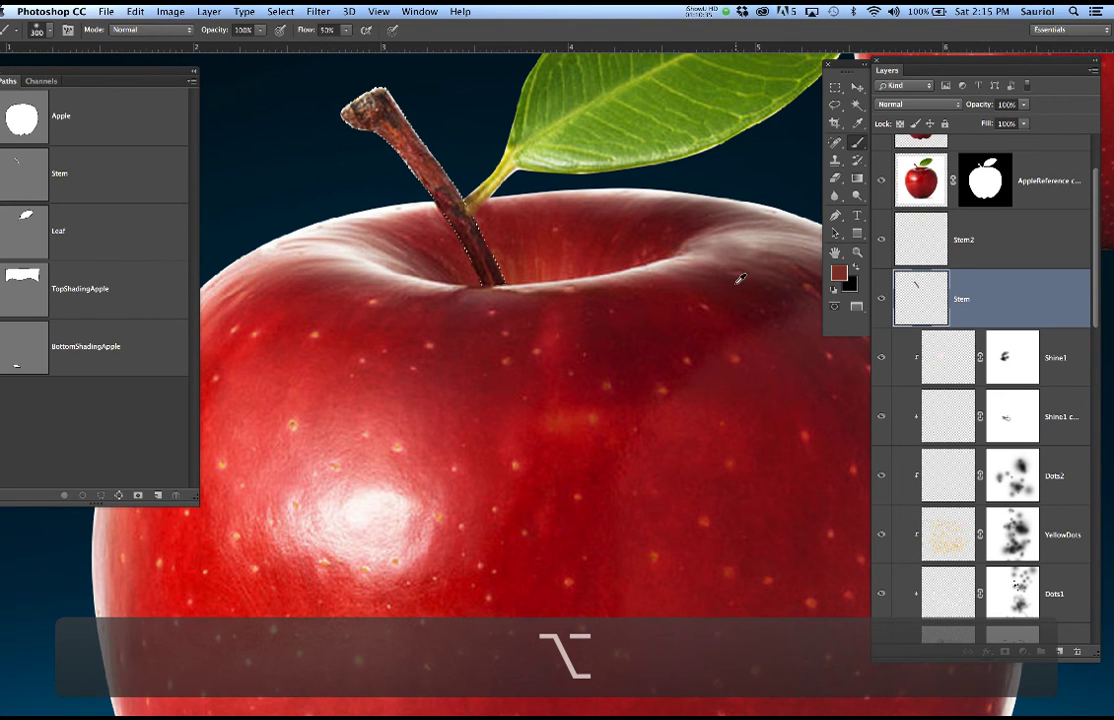
{"action": "left_click", "coordinate": [880, 181]}
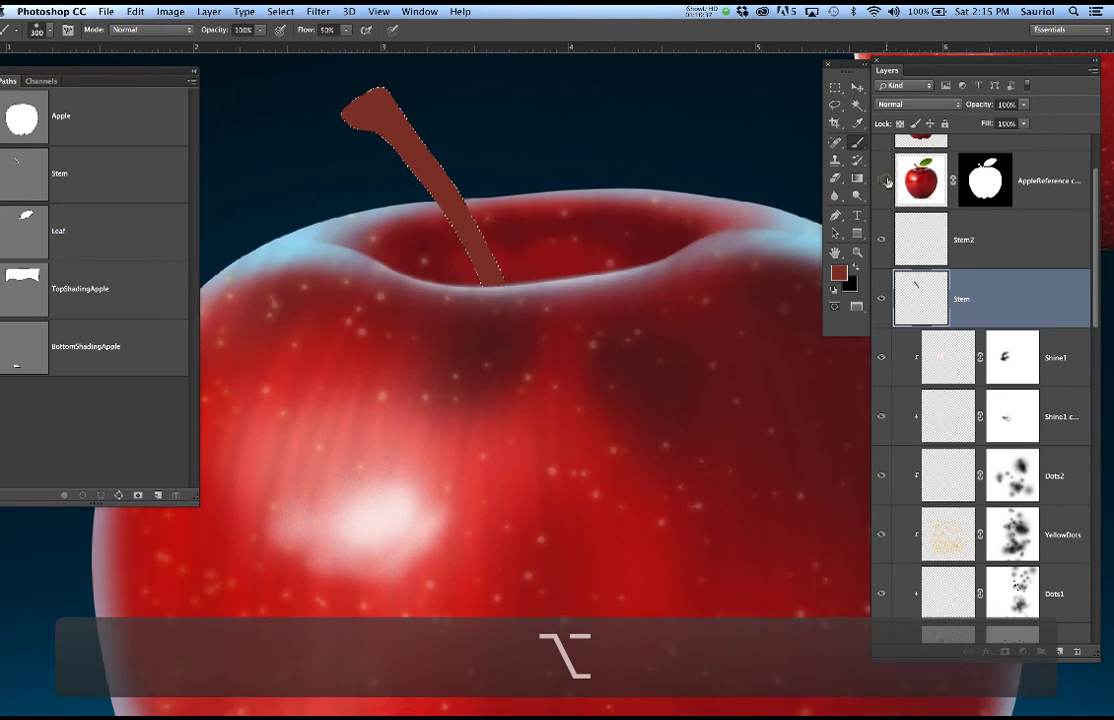
{"action": "left_click", "coordinate": [881, 181]}
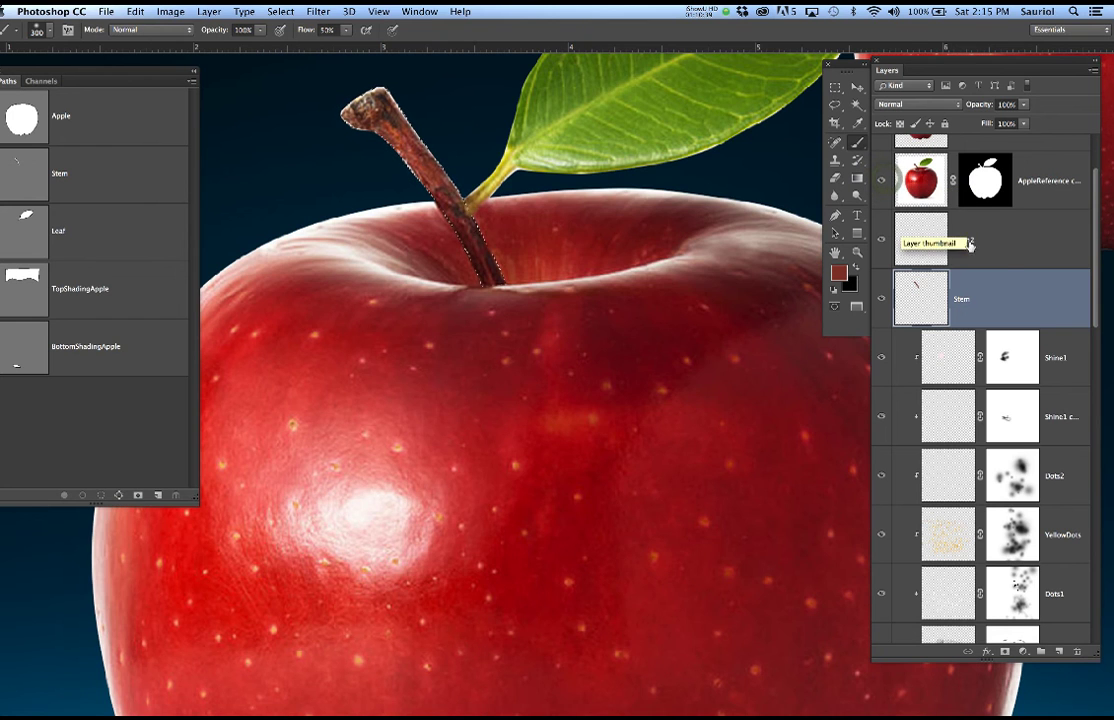
Copy the Stem2 layer's name and add two new layers above it.
{"action": "left_click", "coordinate": [925, 238]}
{"action": "scroll", "coordinate": [418, 184], "scroll_direction": "up", "scroll_amount": 1}
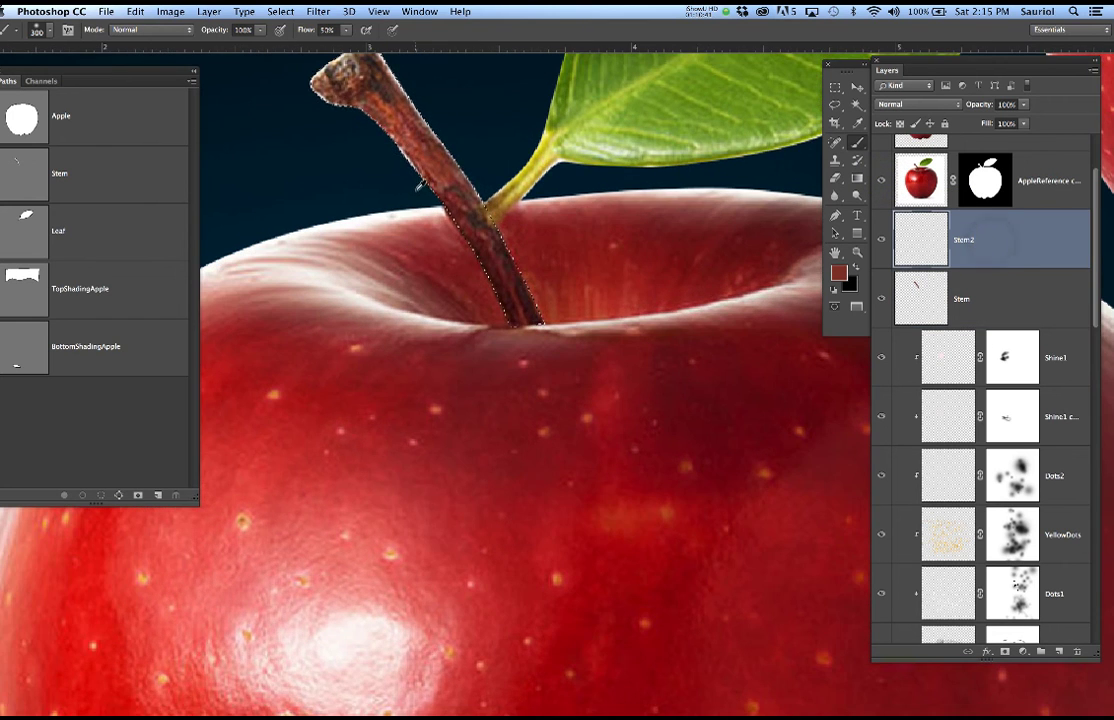
{"action": "left_click_drag", "start_coordinate": [436, 208], "coordinate": [464, 293]}
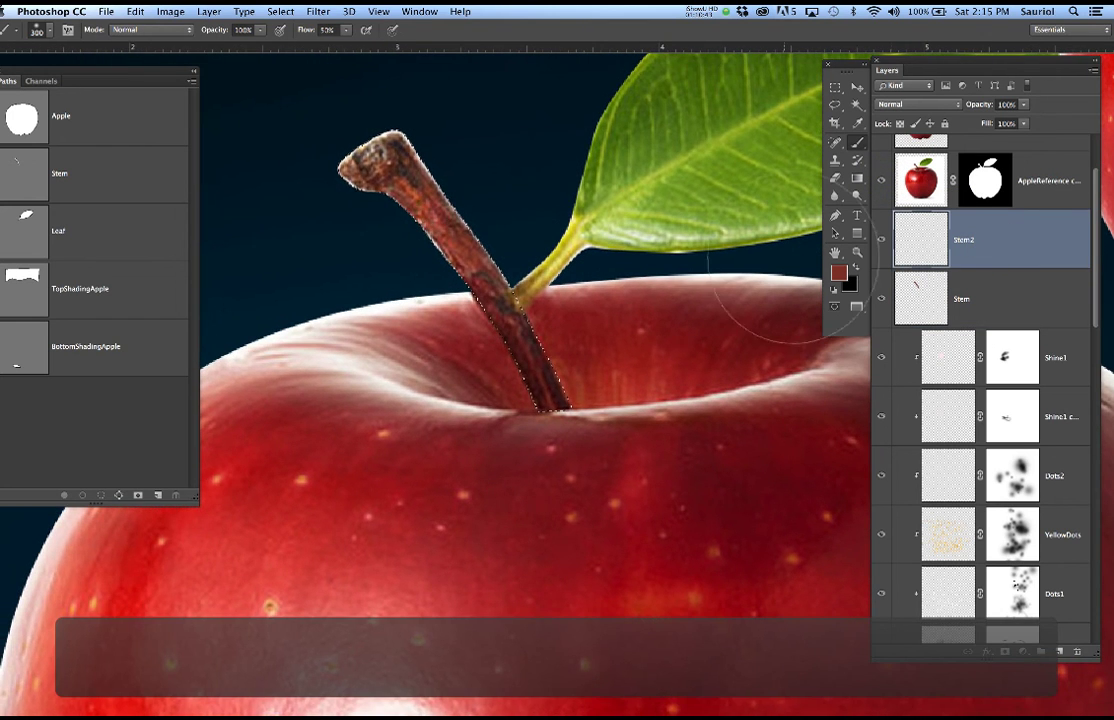
{"action": "double_click", "coordinate": [963, 240]}
{"action": "key", "text": "super+c"}
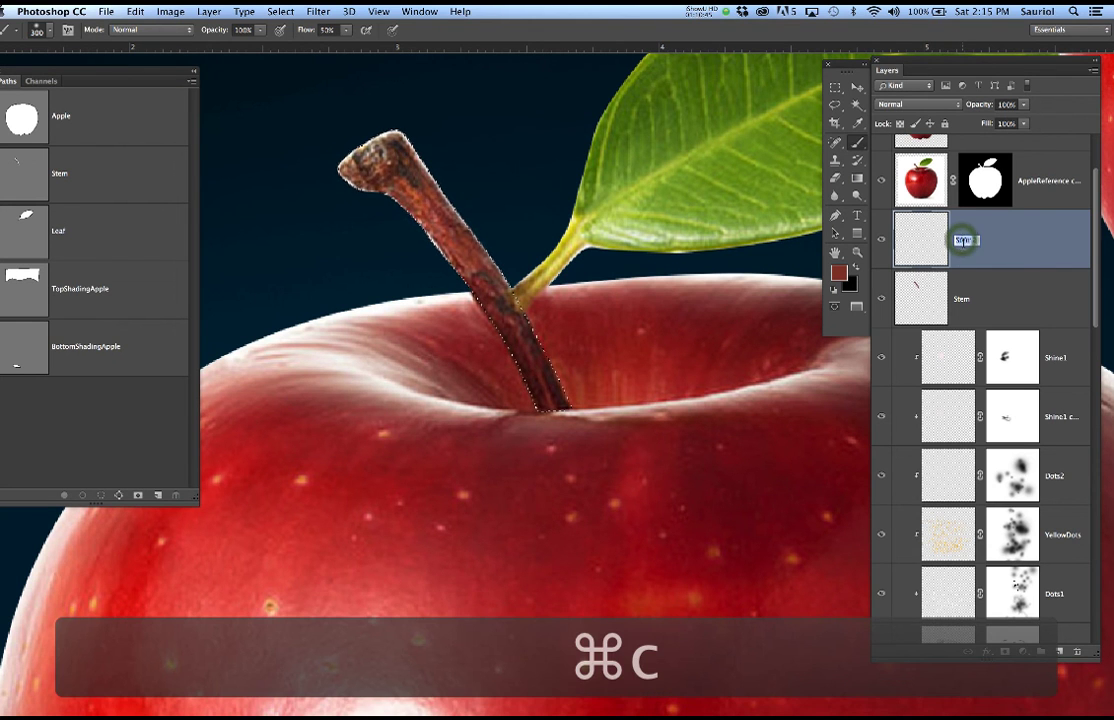
{"action": "left_click", "coordinate": [1061, 652]}
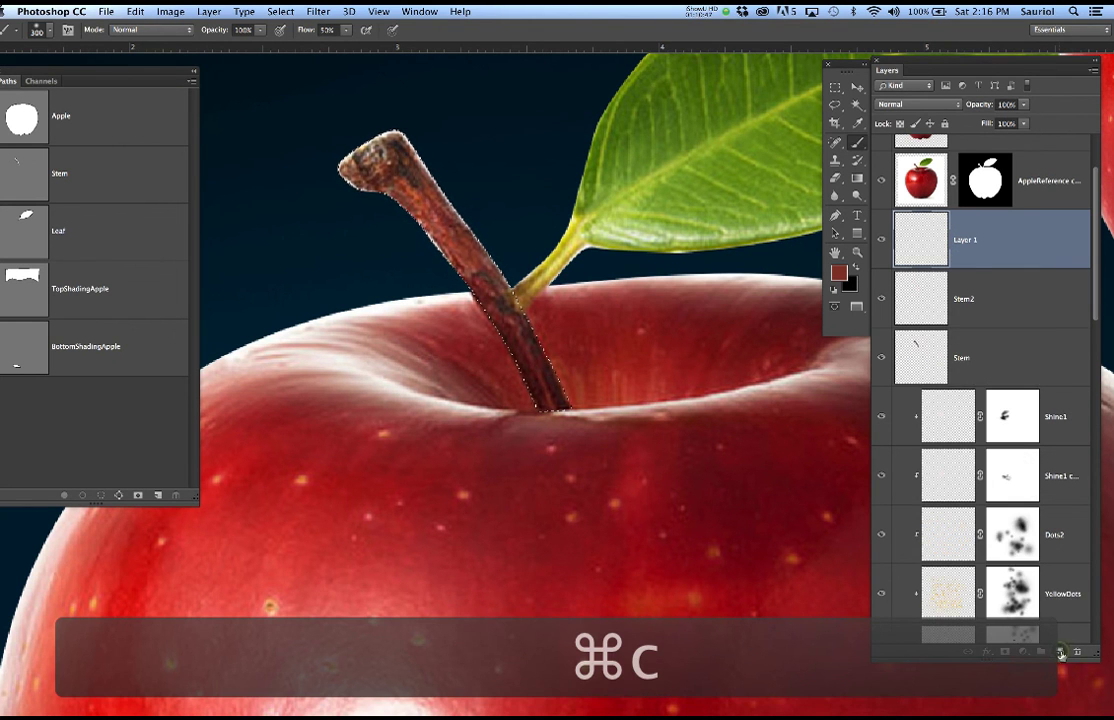
{"action": "left_click", "coordinate": [1061, 652]}
Rename the two new layers Stem3 and Stem4, in ascending order above Stem2.
{"action": "double_click", "coordinate": [963, 299]}
{"action": "key", "text": "super+v"}
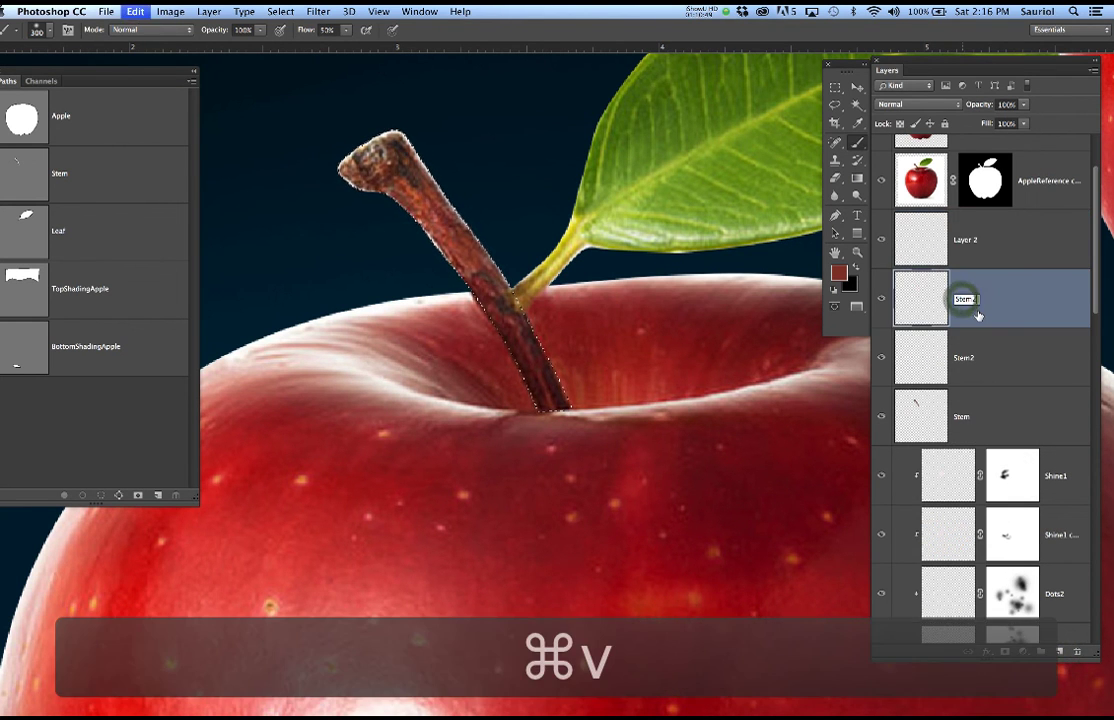
{"action": "key", "text": "BackSpace"}
{"action": "type", "text": "3"}
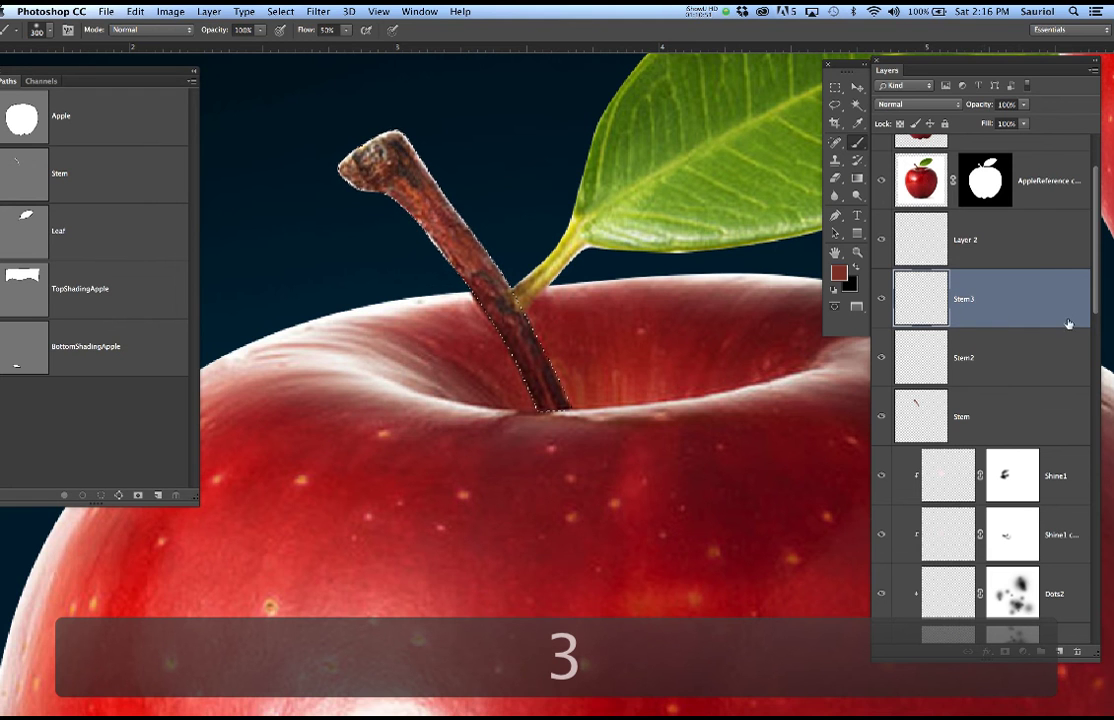
{"action": "double_click", "coordinate": [966, 240]}
{"action": "key", "text": "super+v"}
{"action": "key", "text": "BackSpace"}
{"action": "type", "text": "4"}
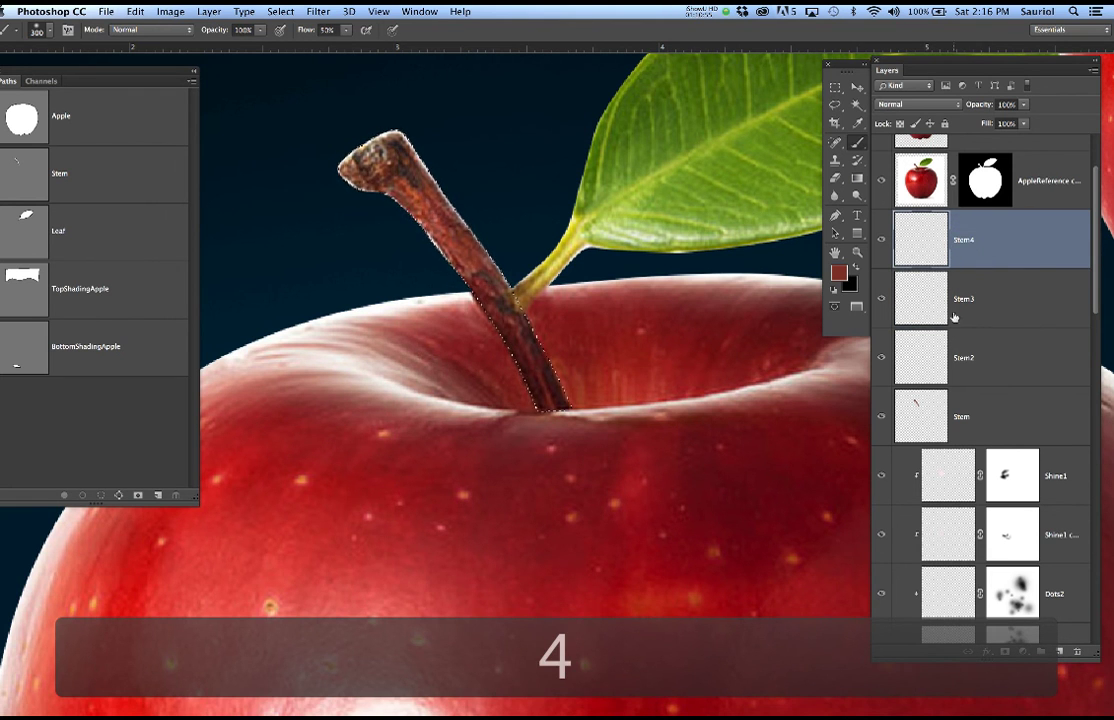
Select the Stem2 layer and rotate the canvas view to -75° so the stem lies nearly horizontal.
{"action": "left_click", "coordinate": [990, 358]}
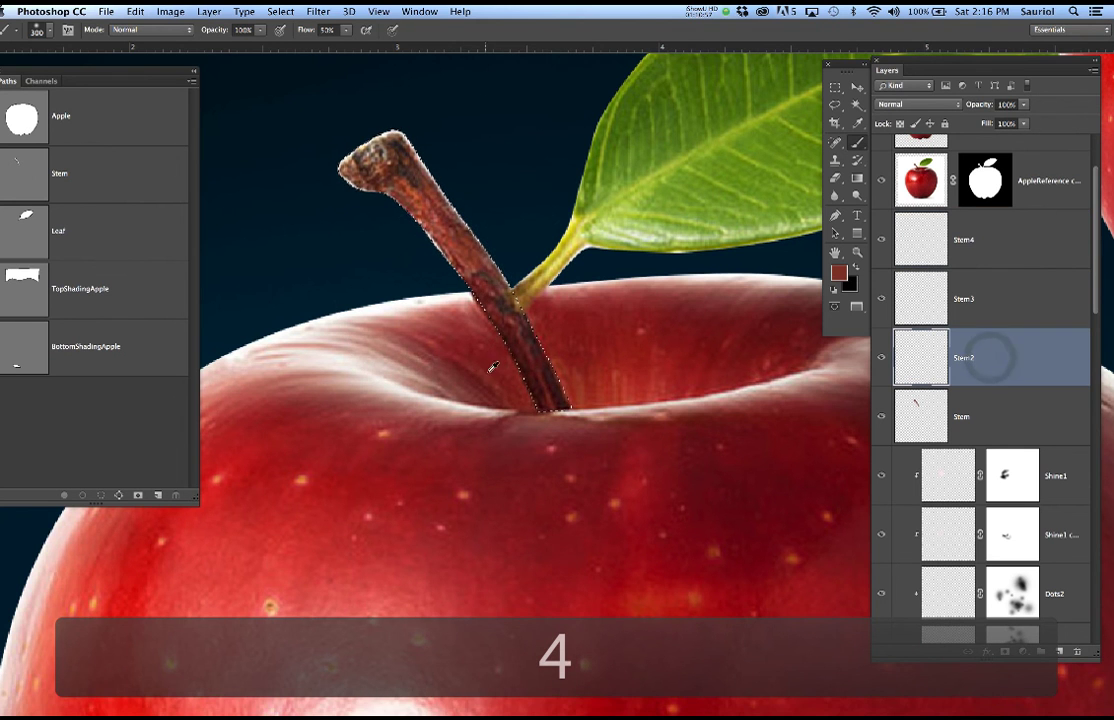
{"action": "scroll", "coordinate": [512, 366], "scroll_direction": "up", "scroll_amount": 2}
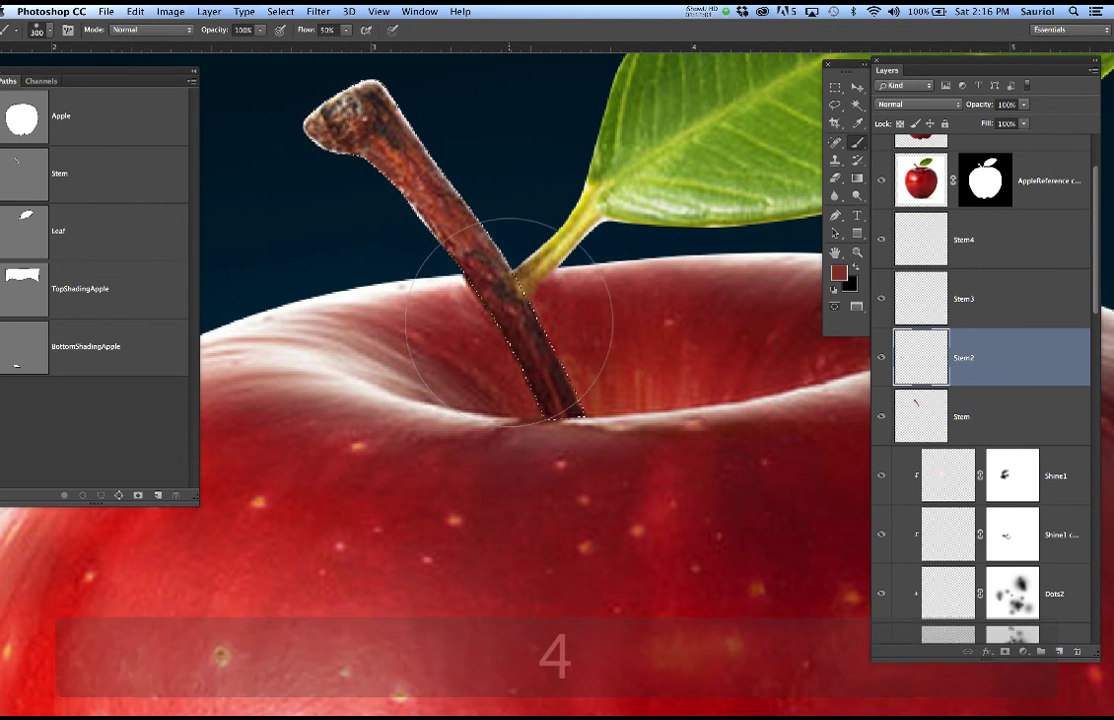
{"action": "key", "text": "r"}
{"action": "mouse_move", "coordinate": [505, 320]}
{"action": "left_mouse_down"}
{"action": "mouse_move", "coordinate": [497, 295]}
{"action": "mouse_move", "coordinate": [455, 316]}
{"action": "mouse_move", "coordinate": [418, 378]}
{"action": "mouse_move", "coordinate": [425, 398]}
{"action": "mouse_move", "coordinate": [519, 374]}
{"action": "mouse_move", "coordinate": [634, 296]}
{"action": "mouse_move", "coordinate": [552, 281]}
{"action": "mouse_move", "coordinate": [640, 301]}
{"action": "left_mouse_up"}
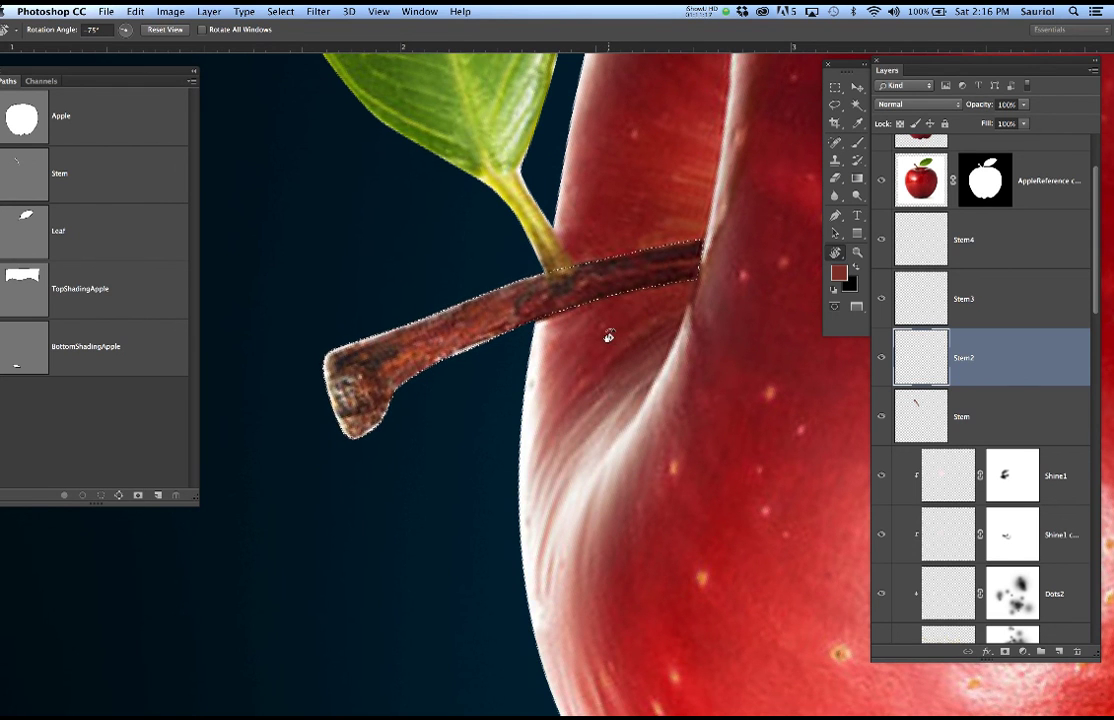
Reduce the brush to 20 px and sample a dark brown from the reference stem near the apple's hollow.
{"action": "key", "text": "b"}
{"action": "key", "text": "bracketleft"}
{"action": "key", "text": "bracketleft"}
{"action": "key", "text": "bracketleft"}
{"action": "key", "text": "bracketleft"}
{"action": "key", "text": "bracketleft"}
{"action": "key", "text": "bracketleft"}
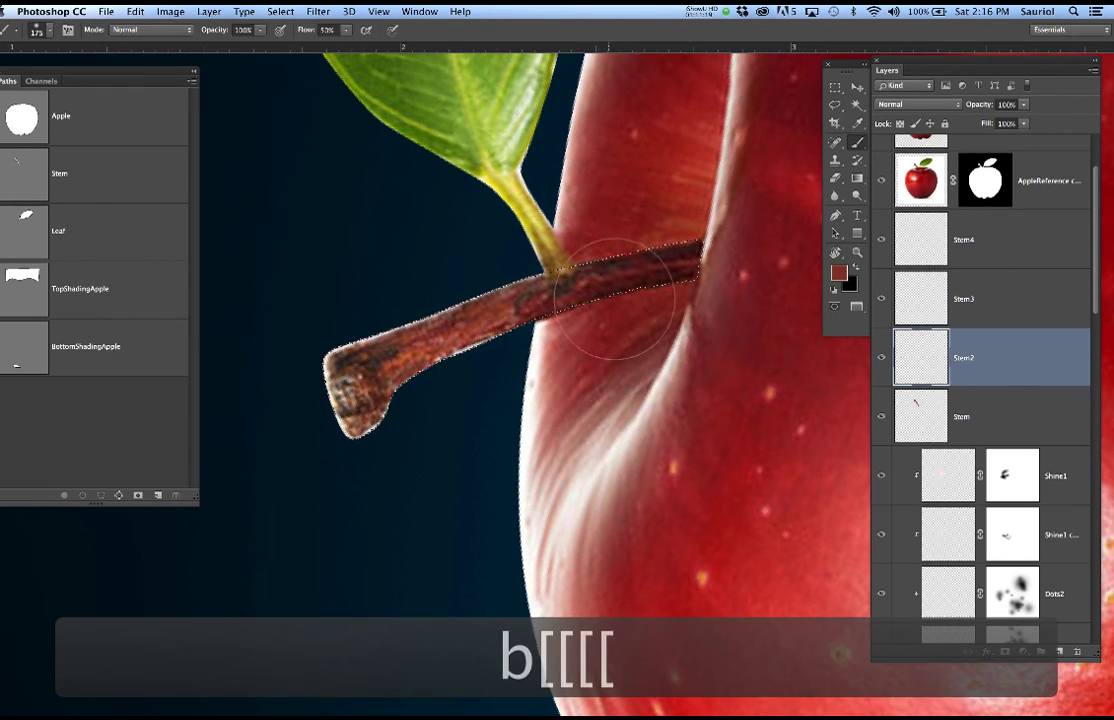
{"action": "key", "text": "bracketleft"}
{"action": "key", "text": "bracketleft"}
{"action": "key", "text": "bracketleft"}
{"action": "key", "text": "bracketleft"}
{"action": "key", "text": "bracketleft"}
{"action": "key", "text": "bracketleft"}
{"action": "key", "text": "bracketleft"}
{"action": "key", "text": "bracketleft"}
{"action": "key", "text": "bracketleft"}
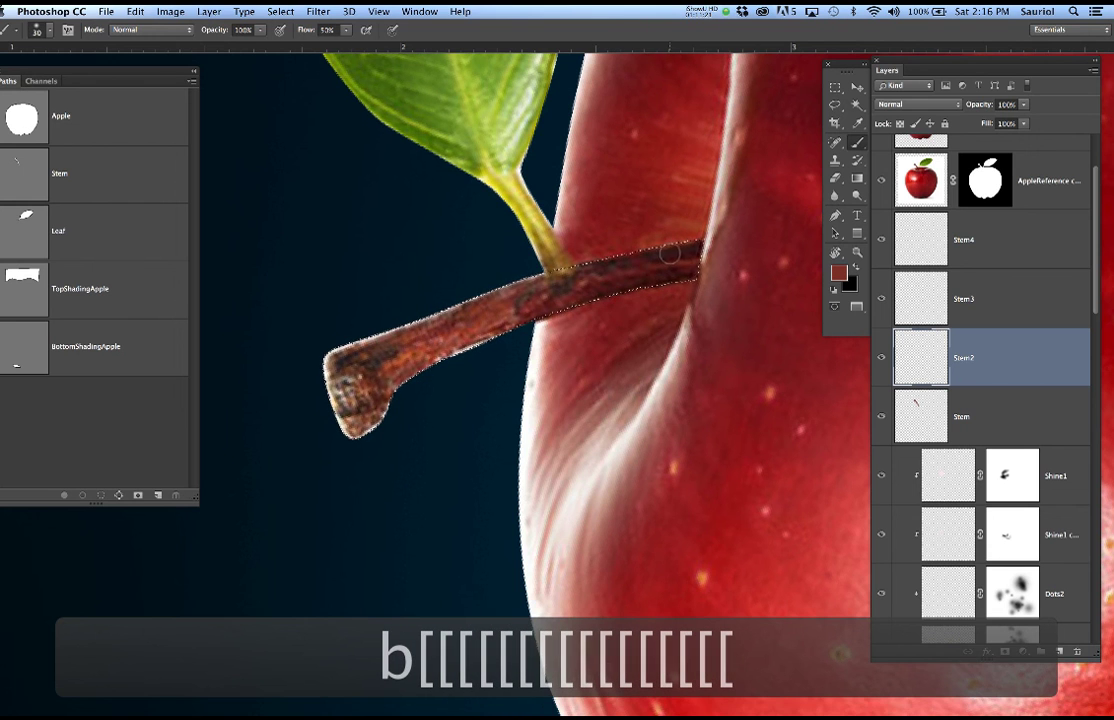
{"action": "left_click", "coordinate": [679, 254], "text": "alt"}
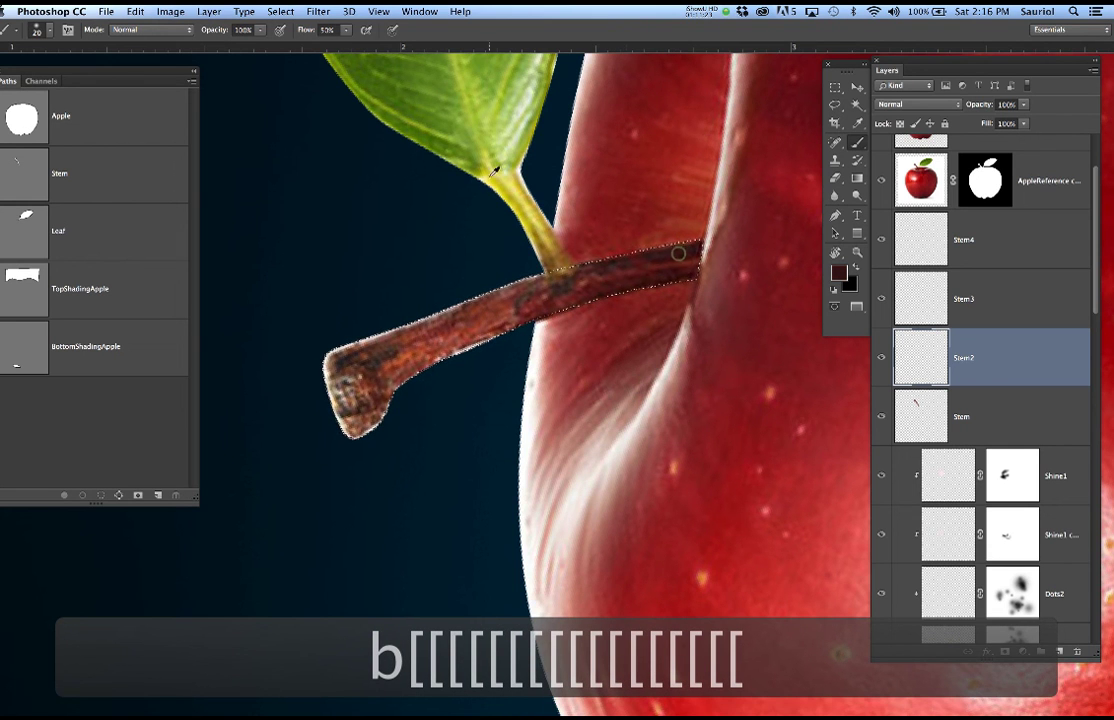
Set the brush flow to 10%, paint the dark brown along the stem on Stem2, and hide the reference layer.
{"action": "left_click", "coordinate": [335, 30]}
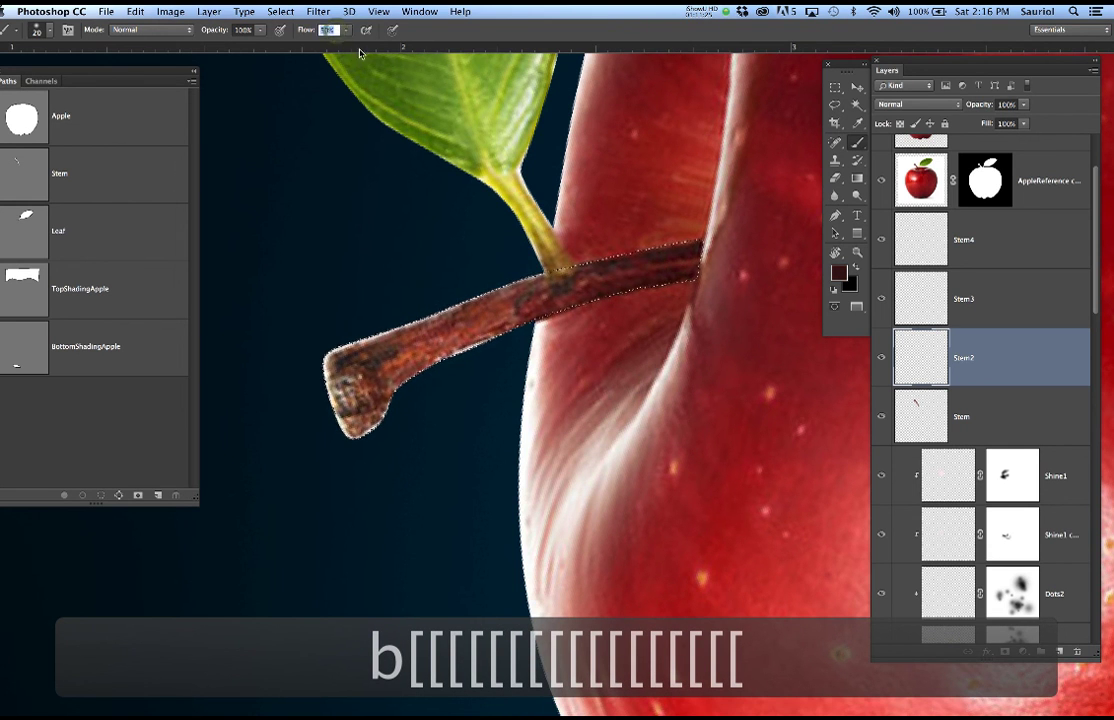
{"action": "type", "text": "10"}
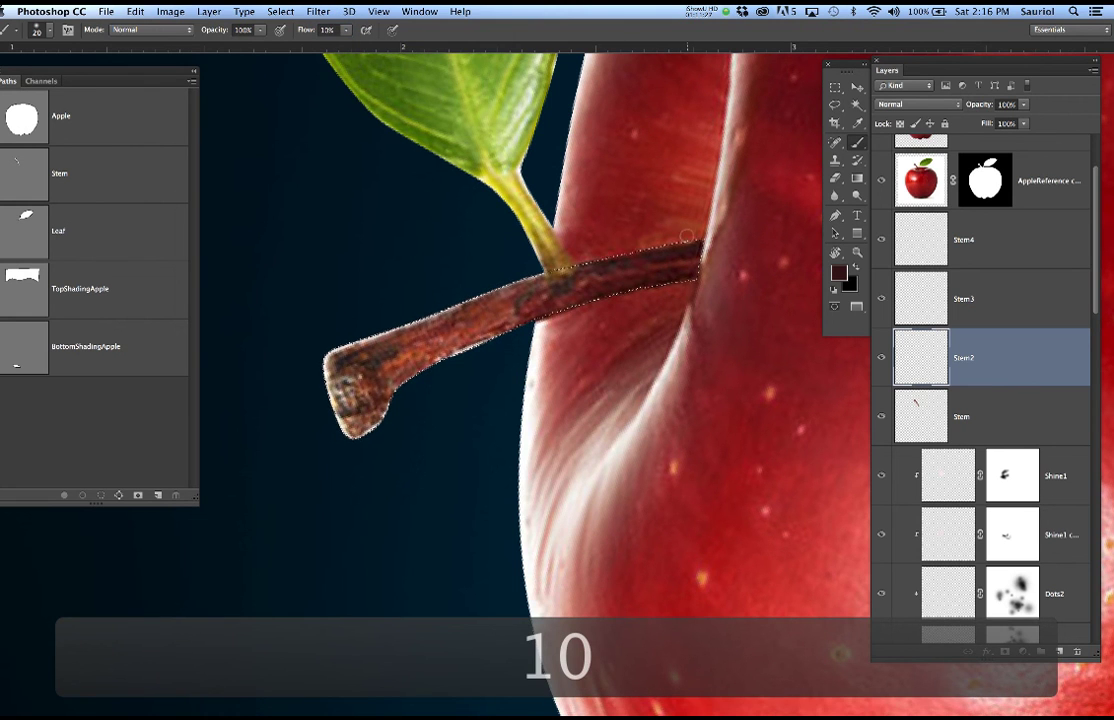
{"action": "mouse_move", "coordinate": [595, 268]}
{"action": "left_mouse_down"}
{"action": "mouse_move", "coordinate": [686, 251]}
{"action": "mouse_move", "coordinate": [586, 271]}
{"action": "mouse_move", "coordinate": [681, 251]}
{"action": "left_mouse_up"}
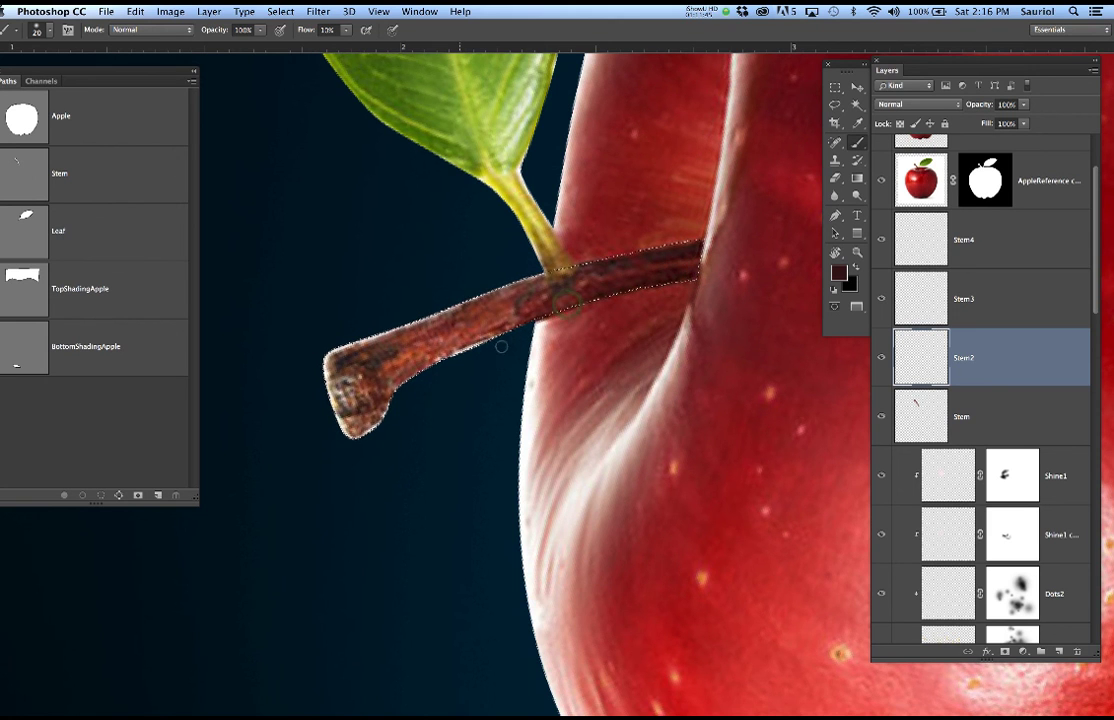
{"action": "left_click", "coordinate": [881, 181]}
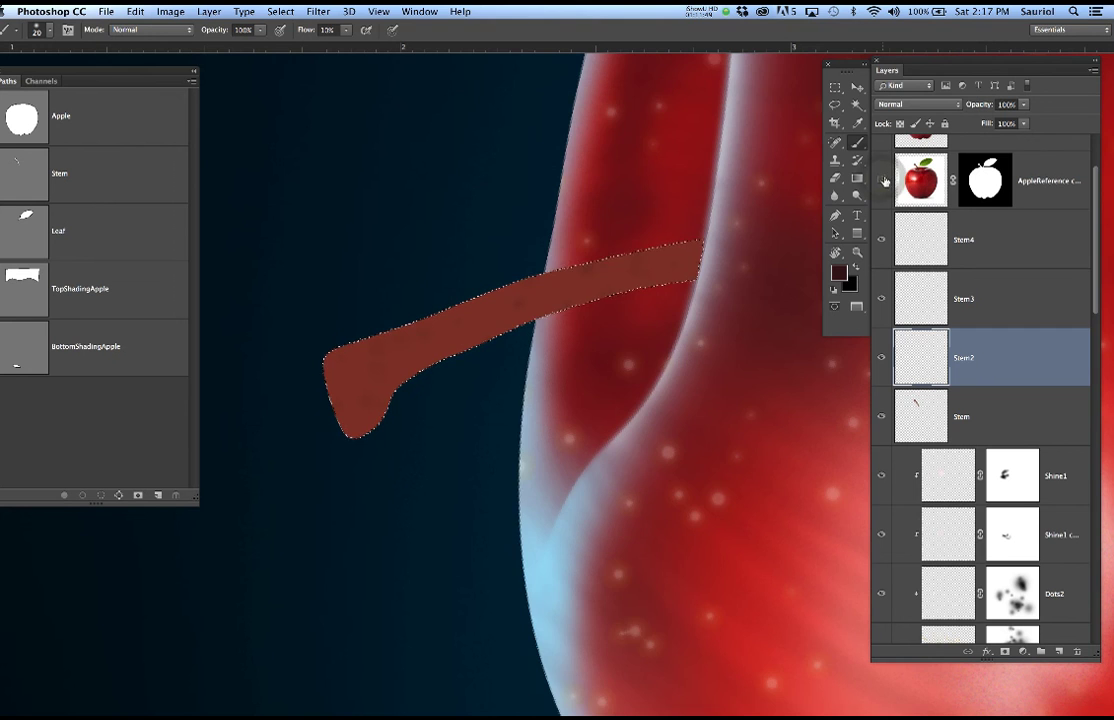
Compare the stem's base colour with the apple reference, hide the reference again, and save the document.
{"action": "left_click", "coordinate": [881, 181]}
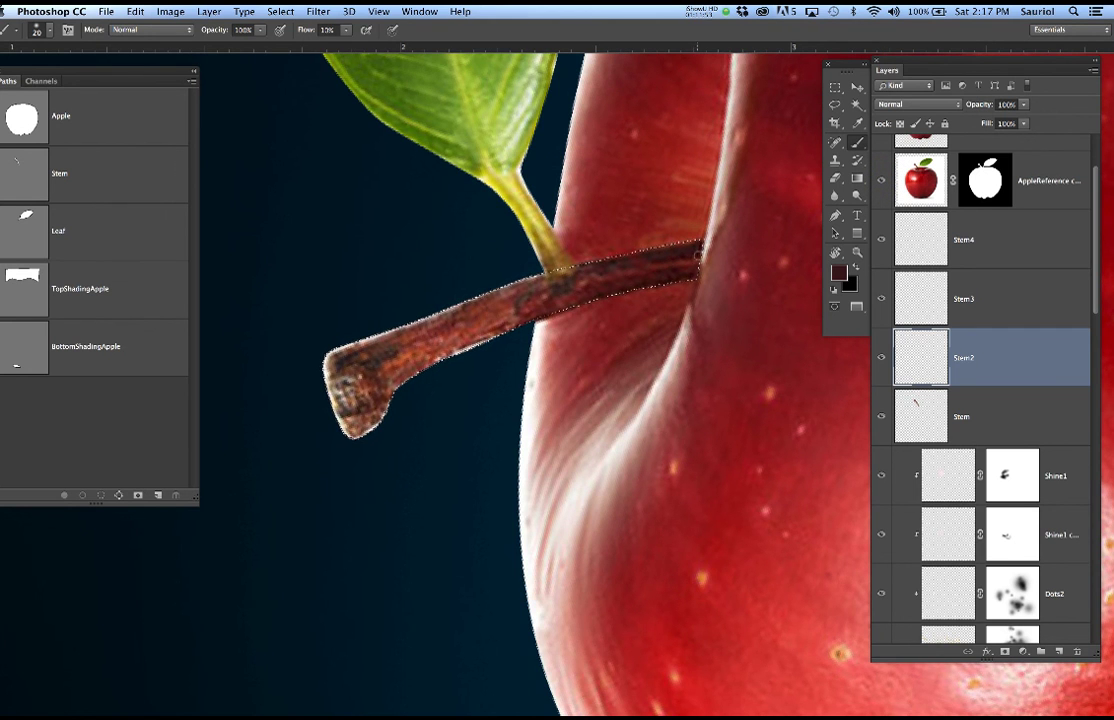
{"action": "left_click", "coordinate": [880, 179]}
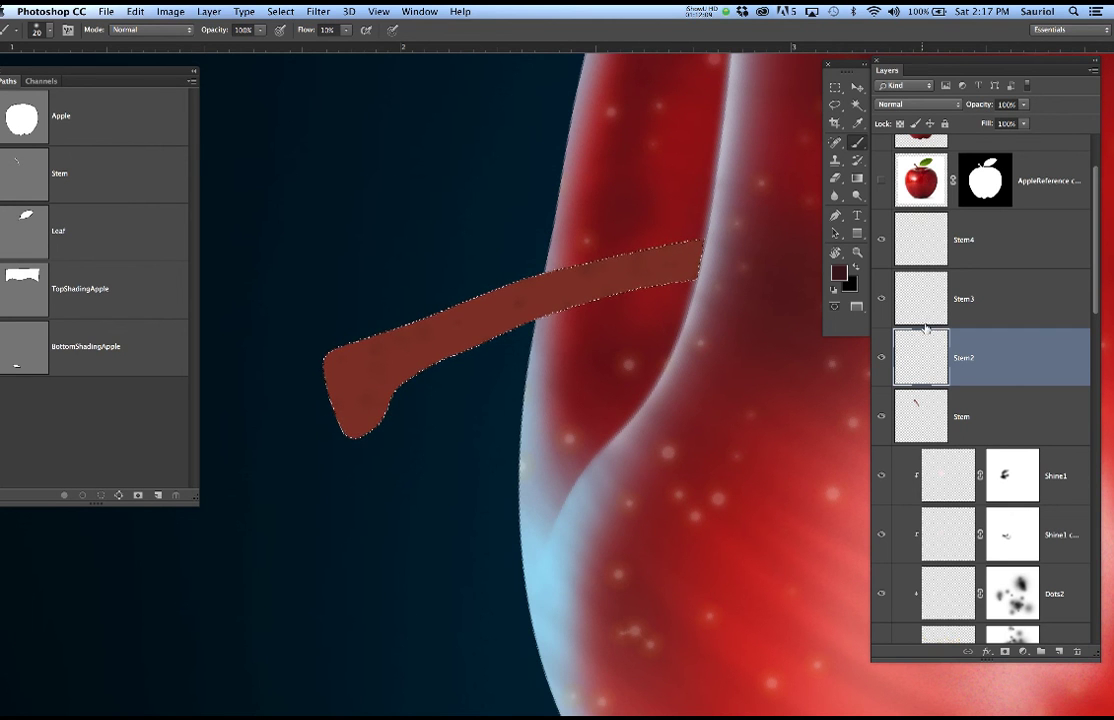
{"action": "scroll", "coordinate": [978, 290], "scroll_direction": "up", "scroll_amount": 3}
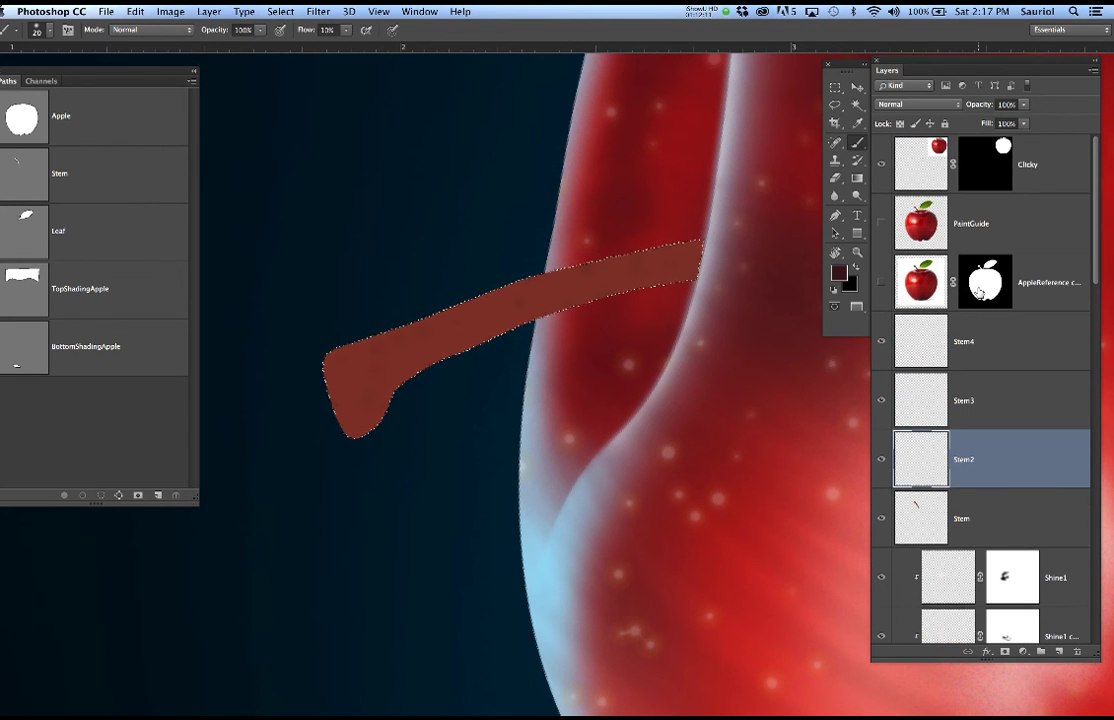
{"action": "scroll", "coordinate": [978, 290], "scroll_direction": "down", "scroll_amount": 2}
{"action": "key", "text": "super+s"}
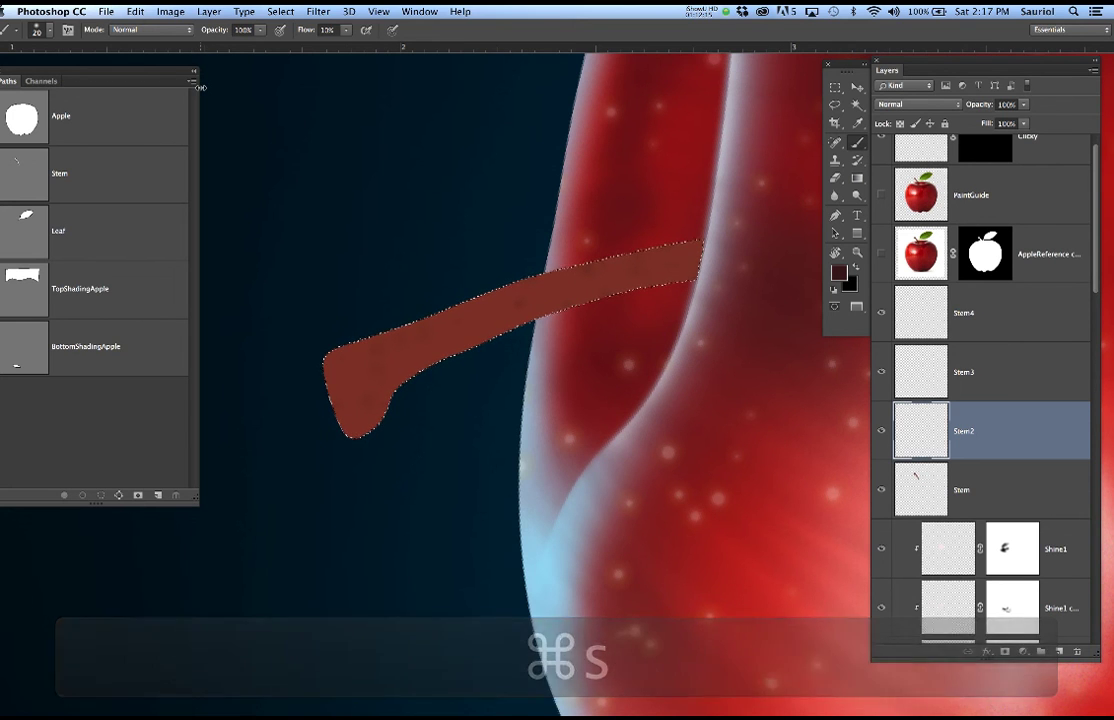
{"action": "left_click", "coordinate": [702, 11]}
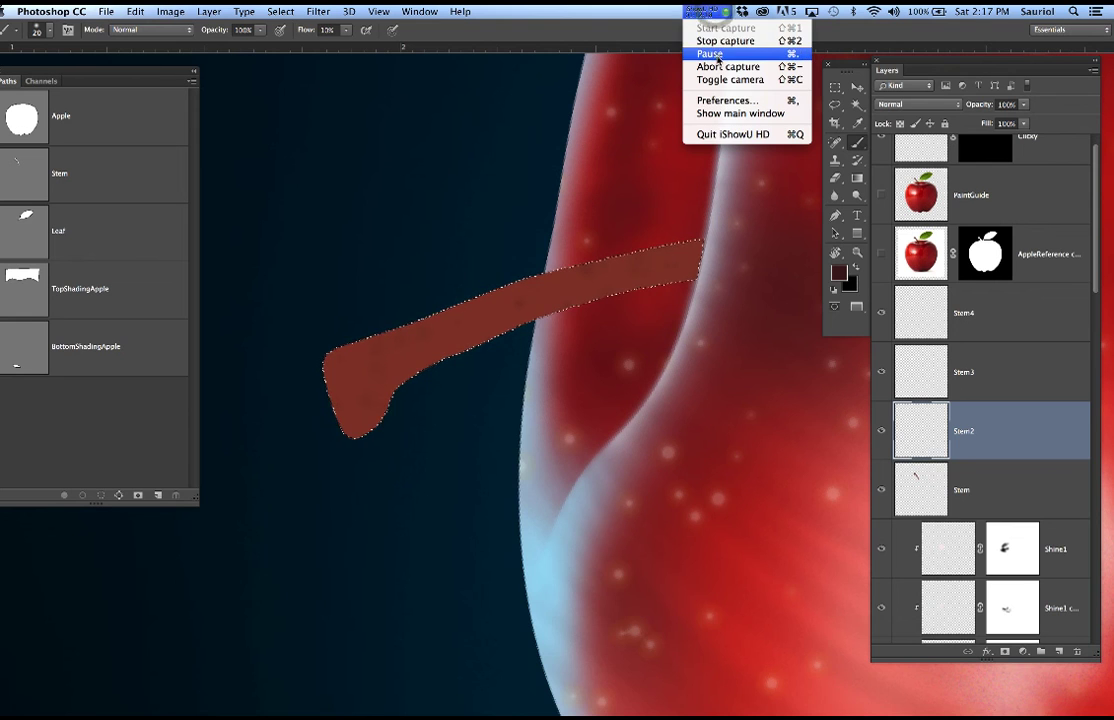
{"action": "left_click", "coordinate": [712, 53]}
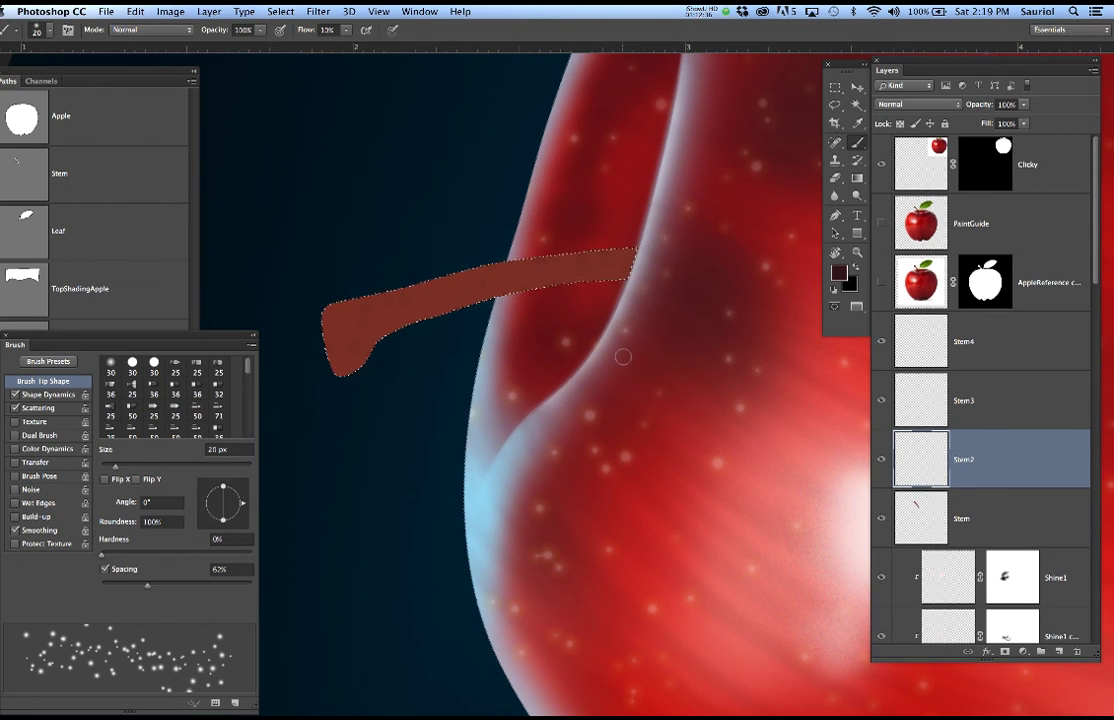
Choose the soft round 30 px brush tip, turn off Shape Dynamics and Scattering, and close the brush settings.
{"action": "mouse_move", "coordinate": [184, 338]}
{"action": "left_mouse_down"}
{"action": "mouse_move", "coordinate": [288, 212]}
{"action": "mouse_move", "coordinate": [325, 145]}
{"action": "left_mouse_up"}
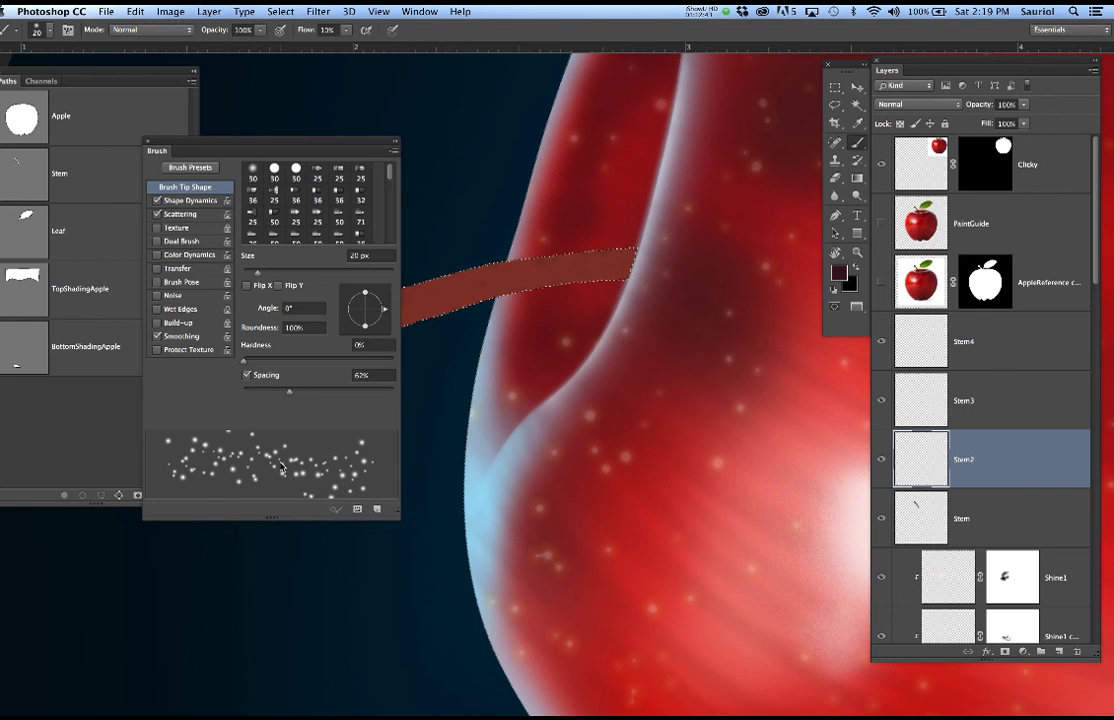
{"action": "left_click", "coordinate": [253, 167]}
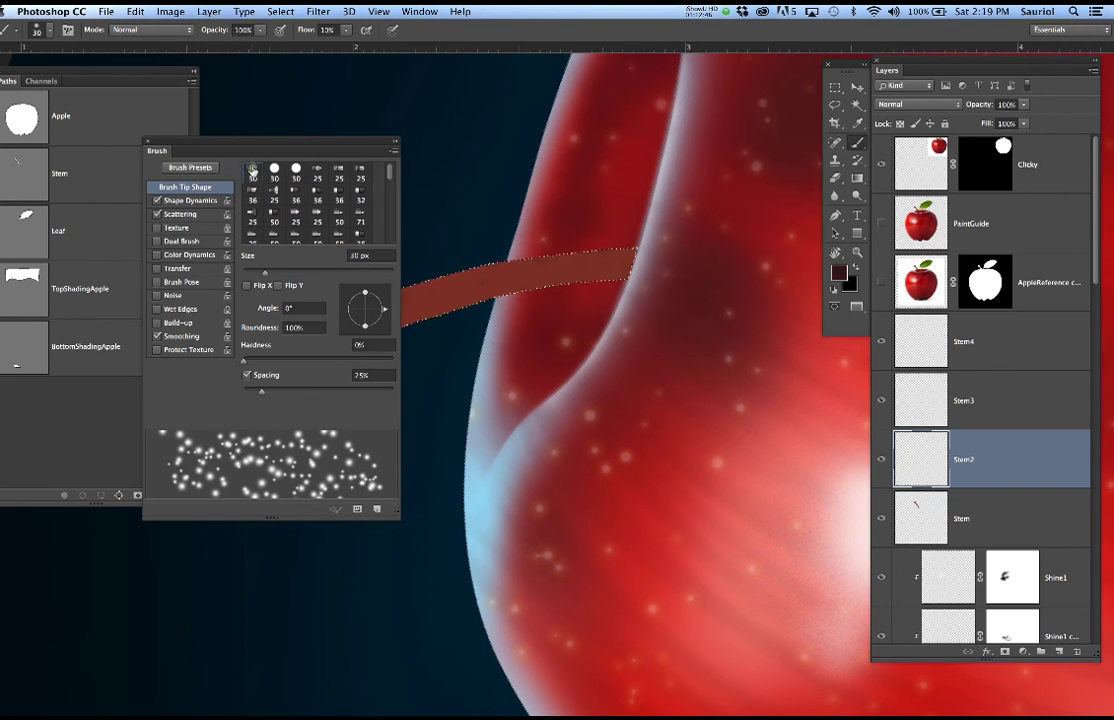
{"action": "left_click", "coordinate": [157, 200]}
{"action": "left_click", "coordinate": [157, 214]}
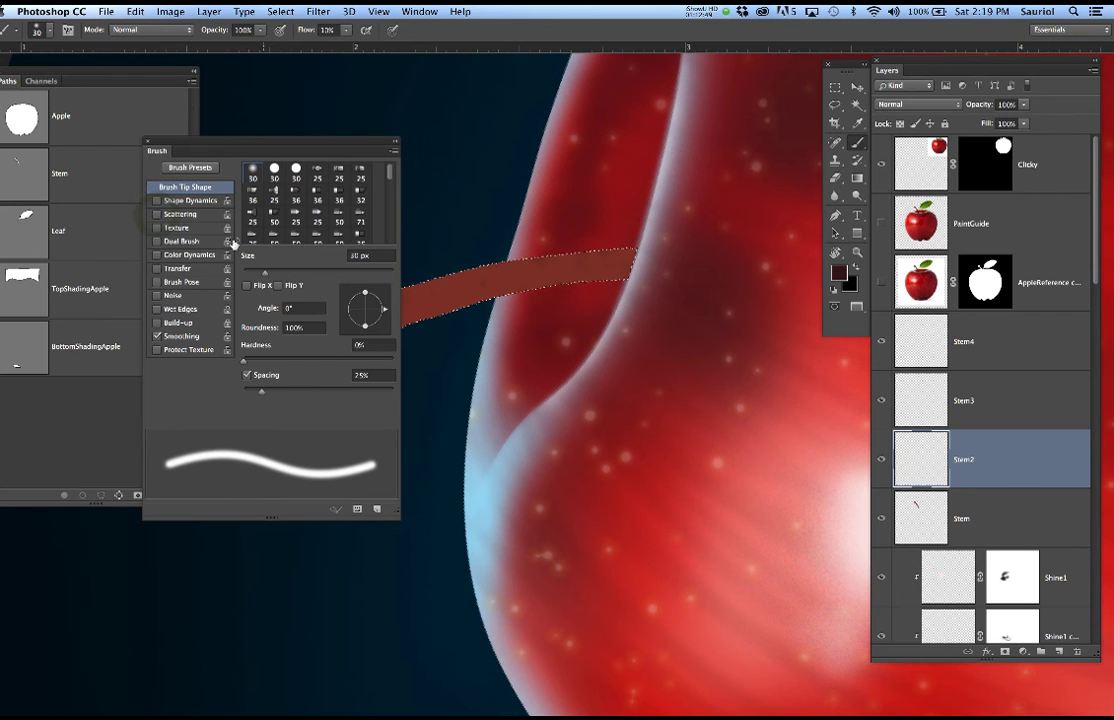
{"action": "left_click_drag", "start_coordinate": [147, 142], "coordinate": [132, 178]}
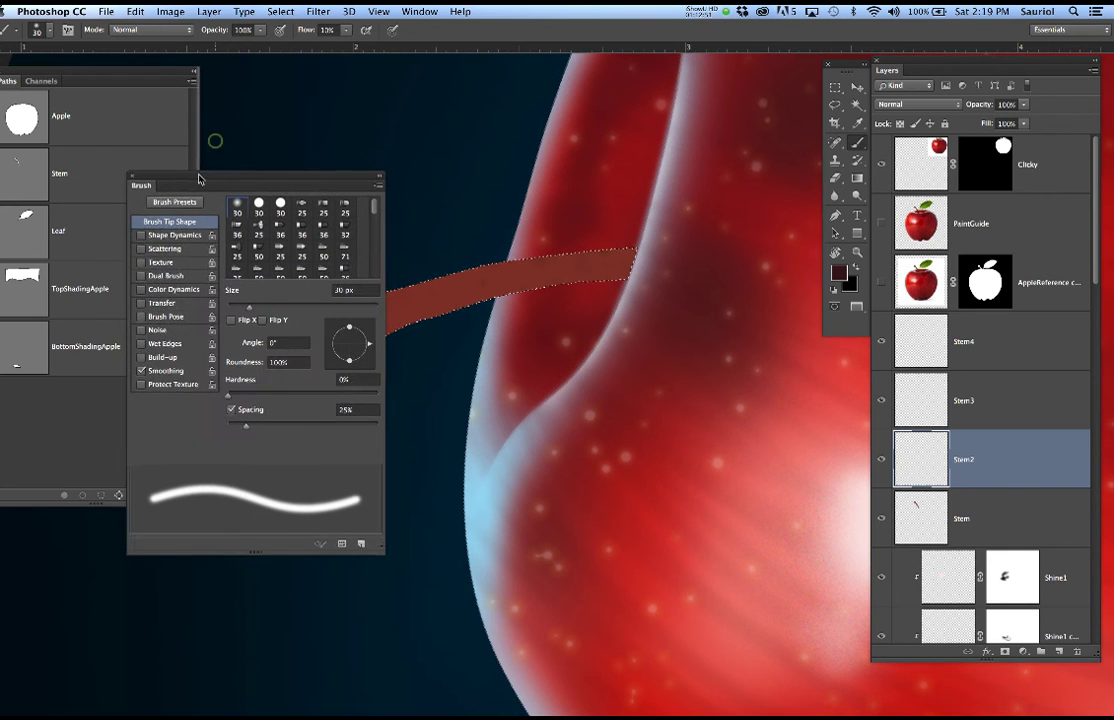
{"action": "left_click", "coordinate": [132, 178]}
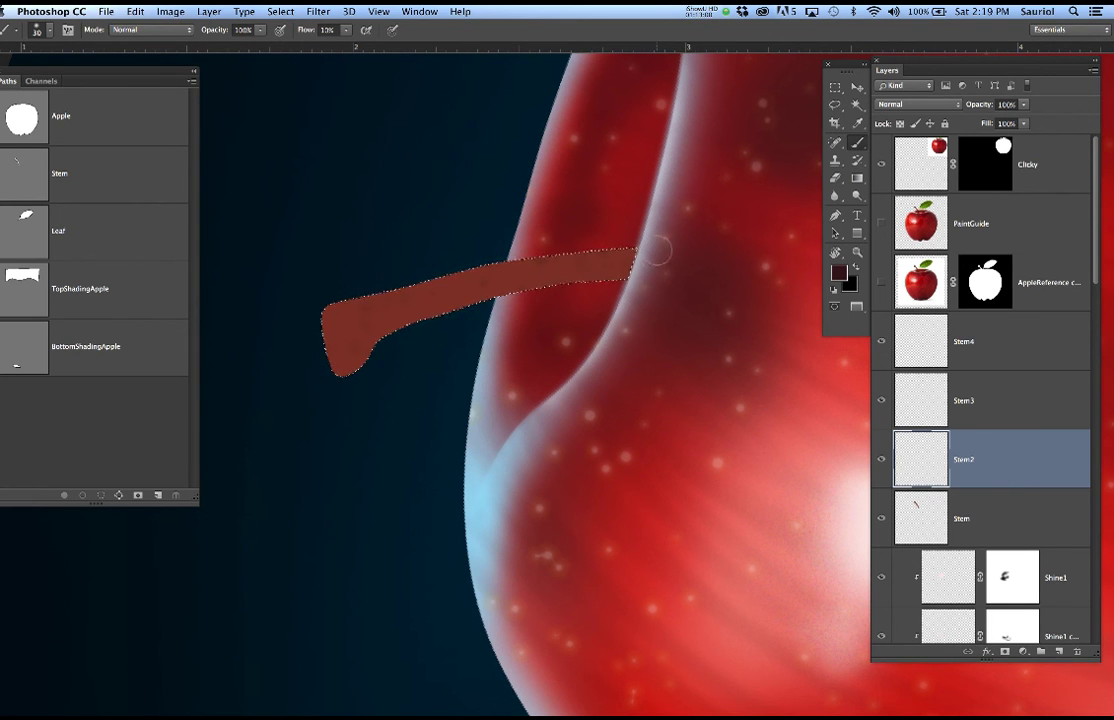
Check the stem against PaintGuide, reduce the brush to 10 px, and paint dark brown along the stem's upper edge near the hollow.
{"action": "key", "text": "bracketleft"}
{"action": "key", "text": "bracketleft"}
{"action": "key", "text": "bracketleft"}
{"action": "key", "text": "bracketleft"}
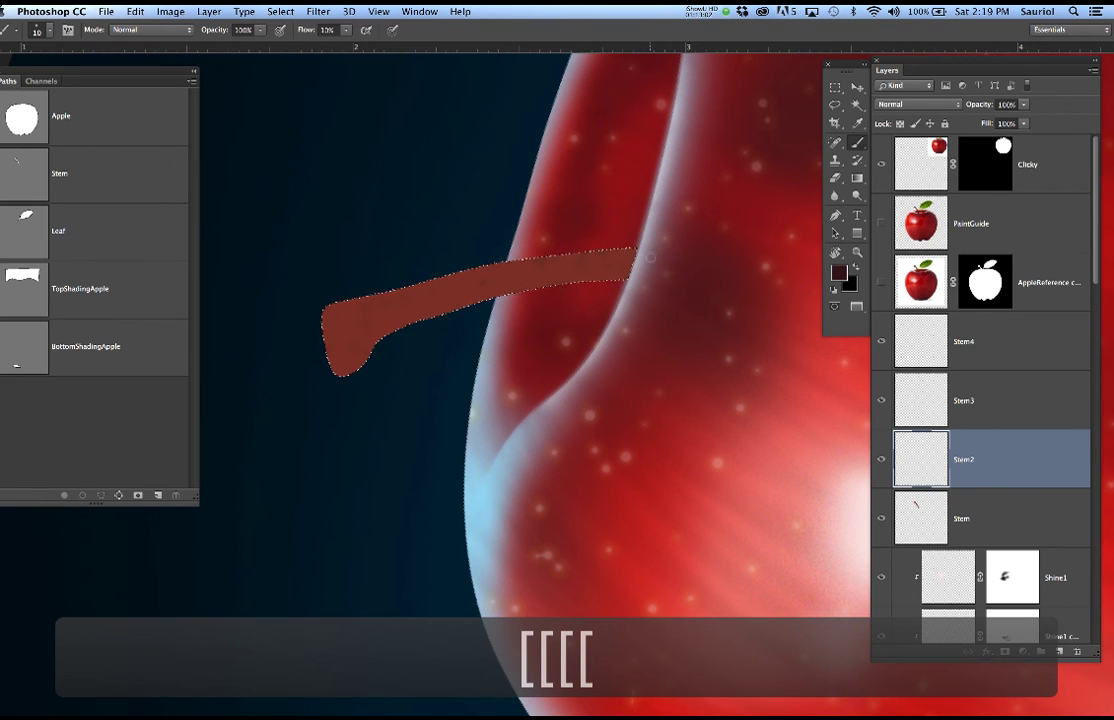
{"action": "left_click", "coordinate": [883, 222]}
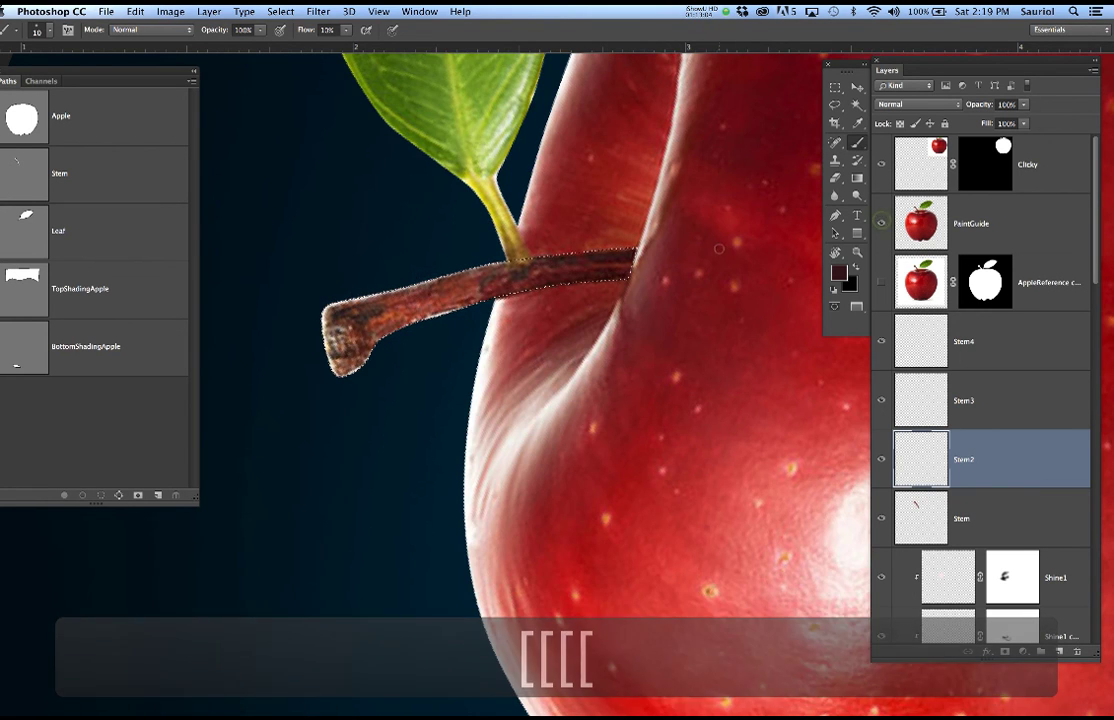
{"action": "left_click", "coordinate": [881, 222]}
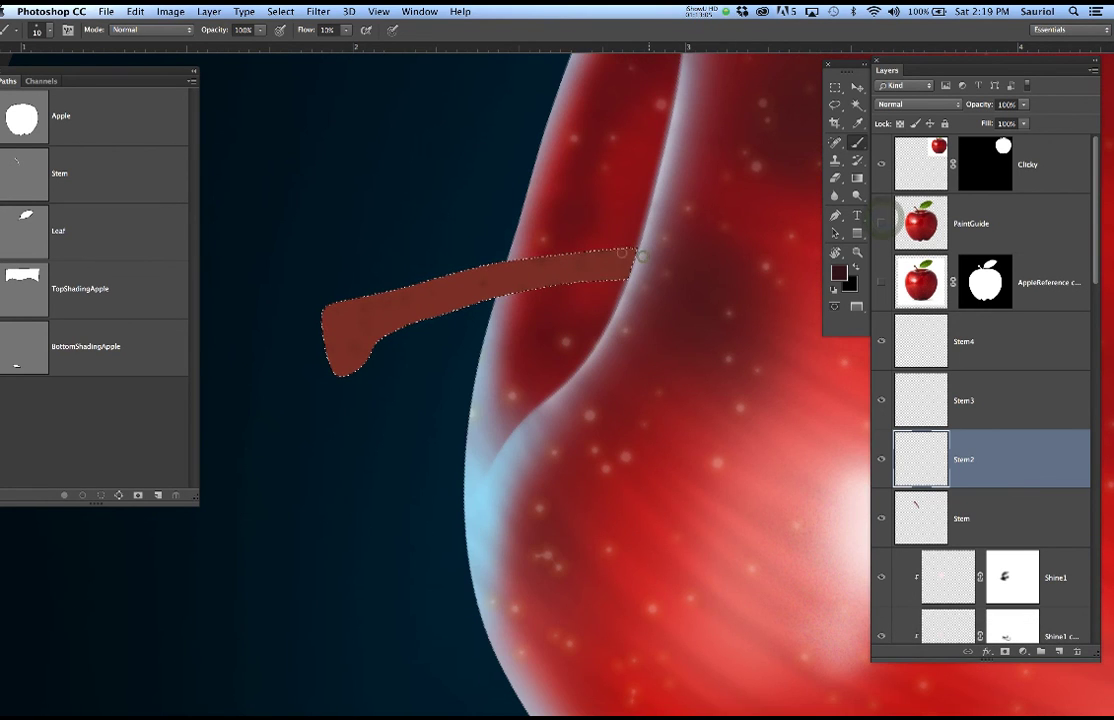
{"action": "left_click_drag", "start_coordinate": [509, 272], "coordinate": [626, 253]}
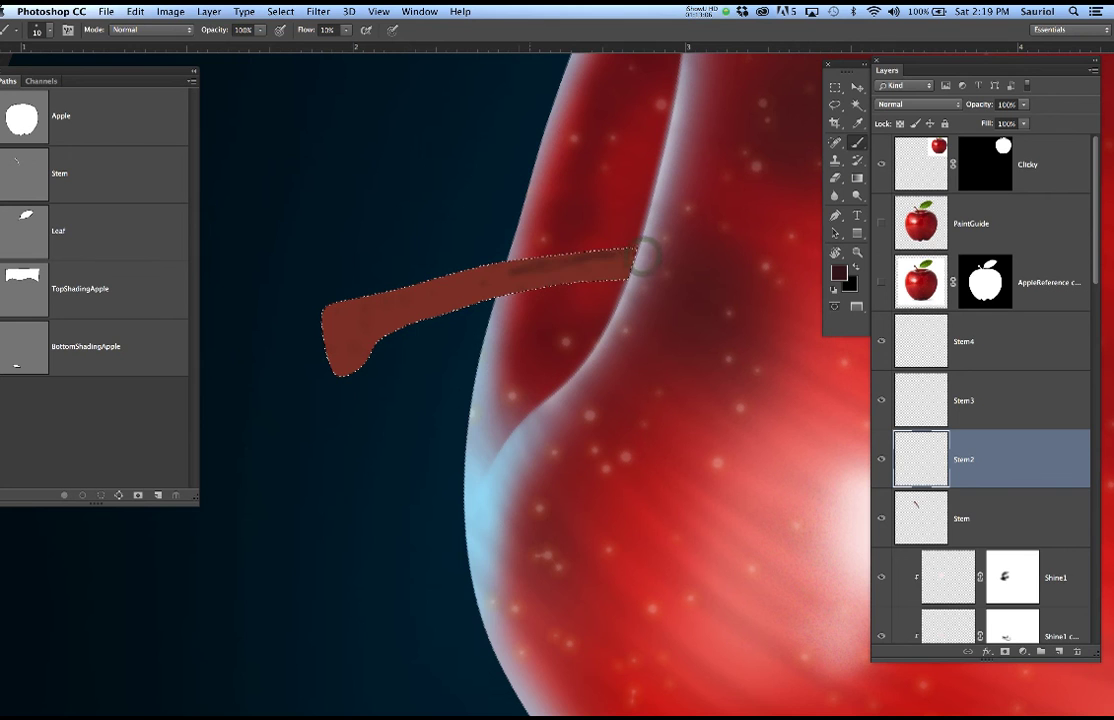
Show the PaintGuide layer, enlarge the brush to 25 px, and trace the stem's dark shading toward its tip on Stem2.
{"action": "left_click", "coordinate": [881, 223]}
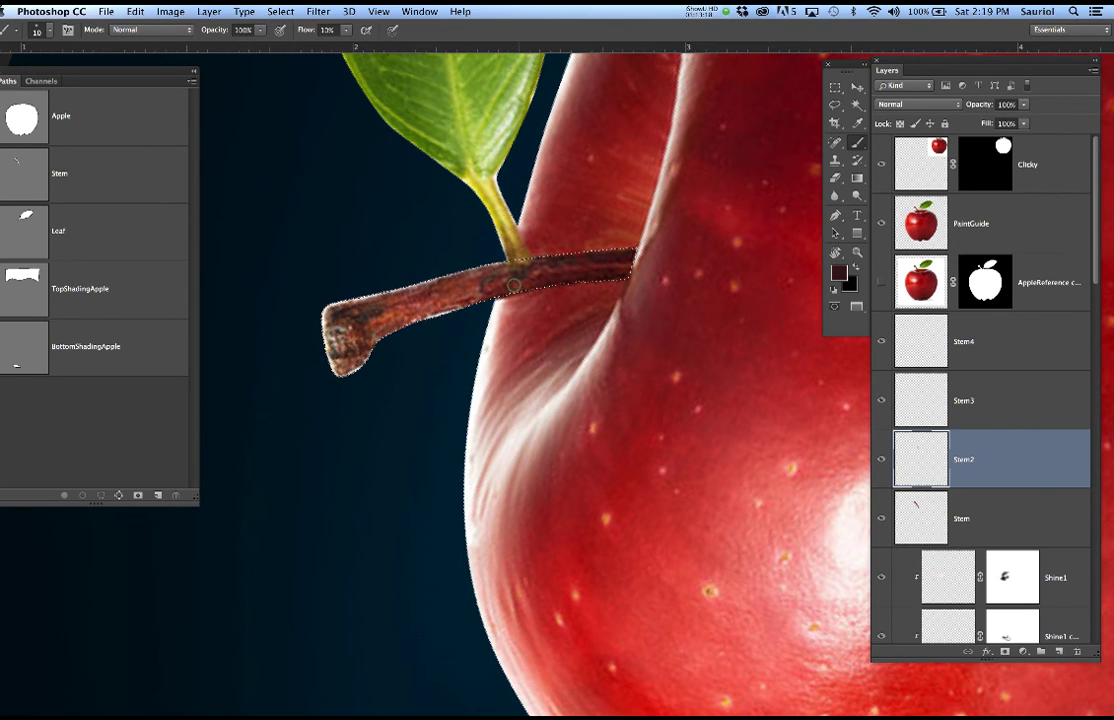
{"action": "key", "text": "bracketright"}
{"action": "key", "text": "bracketright"}
{"action": "key", "text": "bracketright"}
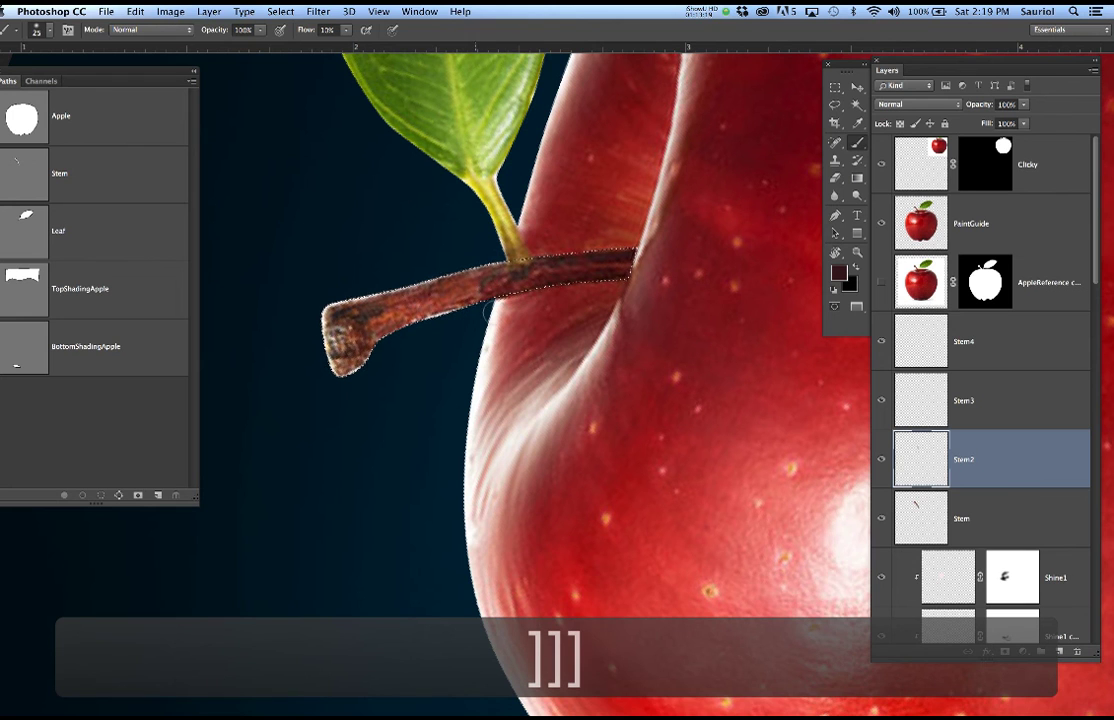
{"action": "mouse_move", "coordinate": [603, 288]}
{"action": "left_mouse_down"}
{"action": "mouse_move", "coordinate": [401, 328]}
{"action": "mouse_move", "coordinate": [623, 282]}
{"action": "mouse_move", "coordinate": [588, 285]}
{"action": "left_mouse_up"}
{"action": "mouse_move", "coordinate": [377, 349]}
{"action": "left_mouse_down"}
{"action": "mouse_move", "coordinate": [352, 296]}
{"action": "mouse_move", "coordinate": [318, 310]}
{"action": "mouse_move", "coordinate": [357, 315]}
{"action": "mouse_move", "coordinate": [345, 330]}
{"action": "mouse_move", "coordinate": [348, 300]}
{"action": "mouse_move", "coordinate": [490, 259]}
{"action": "left_mouse_up"}
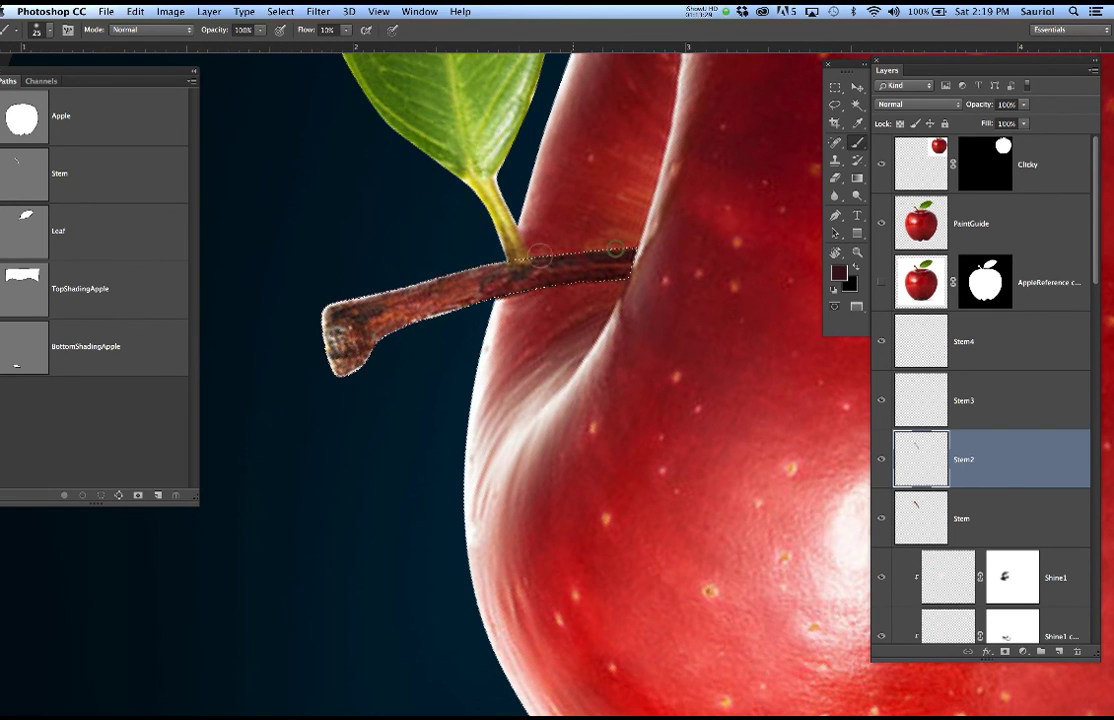
Reduce the brush to 9 px, hide PaintGuide and the selection edges, and add fine dark streaks along the stem on Stem2.
{"action": "key", "text": "bracketleft"}
{"action": "key", "text": "bracketleft"}
{"action": "key", "text": "bracketleft"}
{"action": "key", "text": "bracketleft"}
{"action": "left_click", "coordinate": [882, 222]}
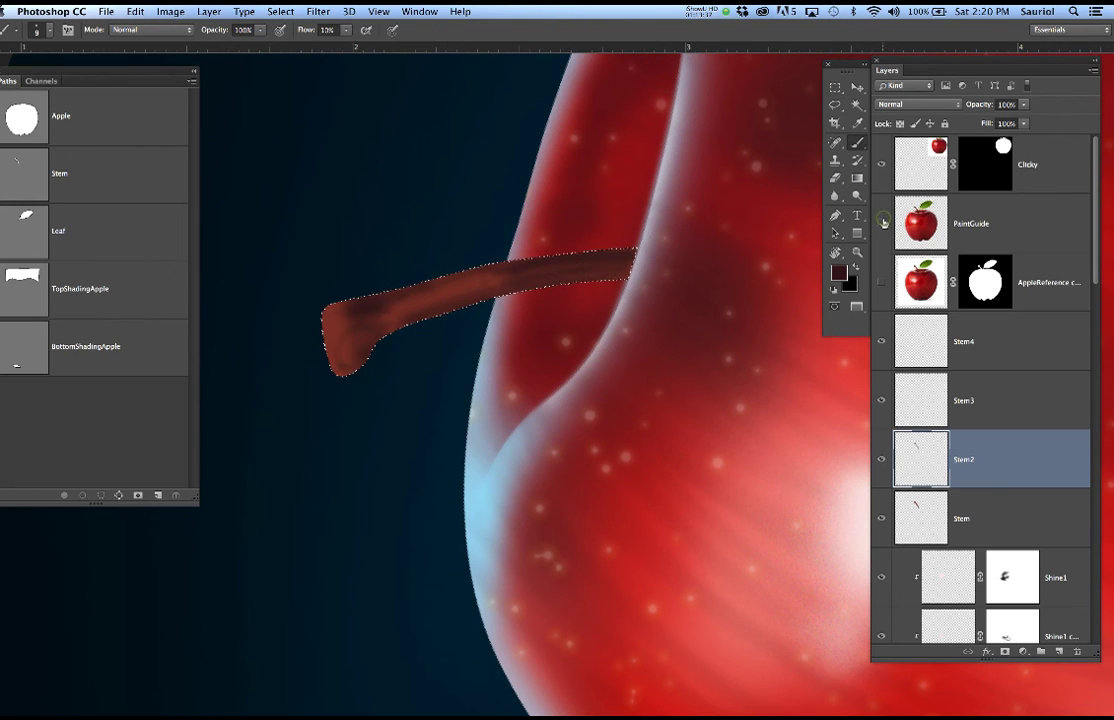
{"action": "left_click_drag", "start_coordinate": [375, 329], "coordinate": [376, 350]}
{"action": "key", "text": "super+h"}
{"action": "mouse_move", "coordinate": [614, 274]}
{"action": "left_mouse_down"}
{"action": "mouse_move", "coordinate": [487, 300]}
{"action": "mouse_move", "coordinate": [538, 288]}
{"action": "mouse_move", "coordinate": [516, 281]}
{"action": "mouse_move", "coordinate": [411, 324]}
{"action": "left_mouse_up"}
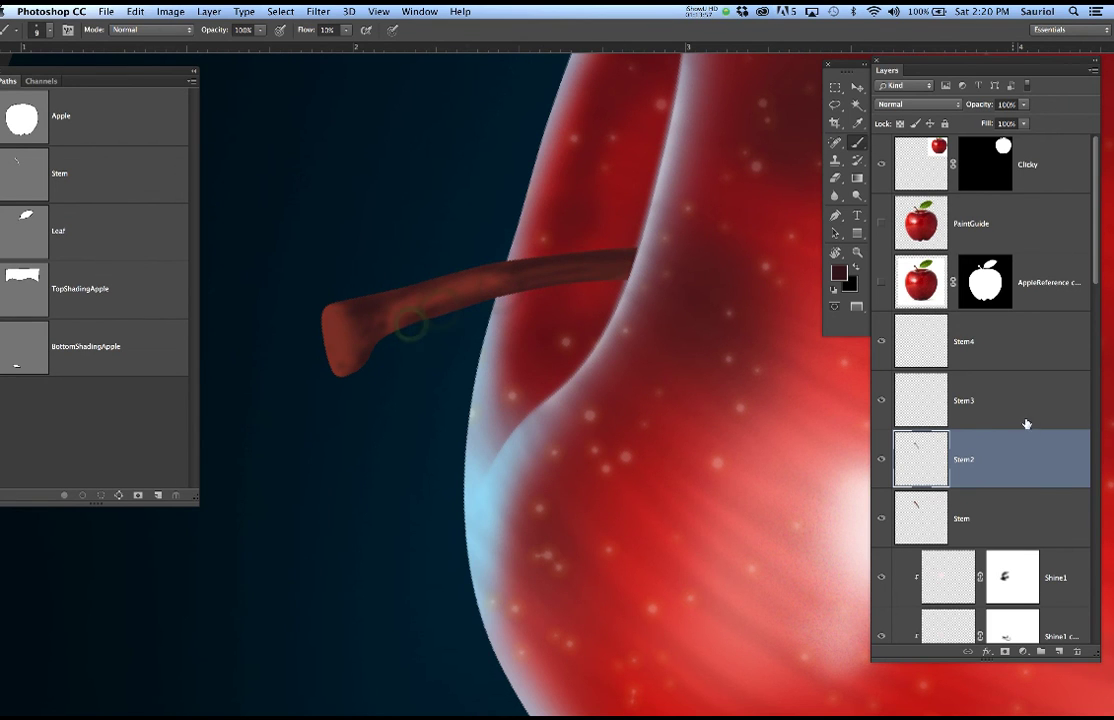
Select Stem3, sample a light tan from the PaintGuide stem's cut end, hide PaintGuide, and dab the colour on the tip's corner.
{"action": "left_click", "coordinate": [980, 400]}
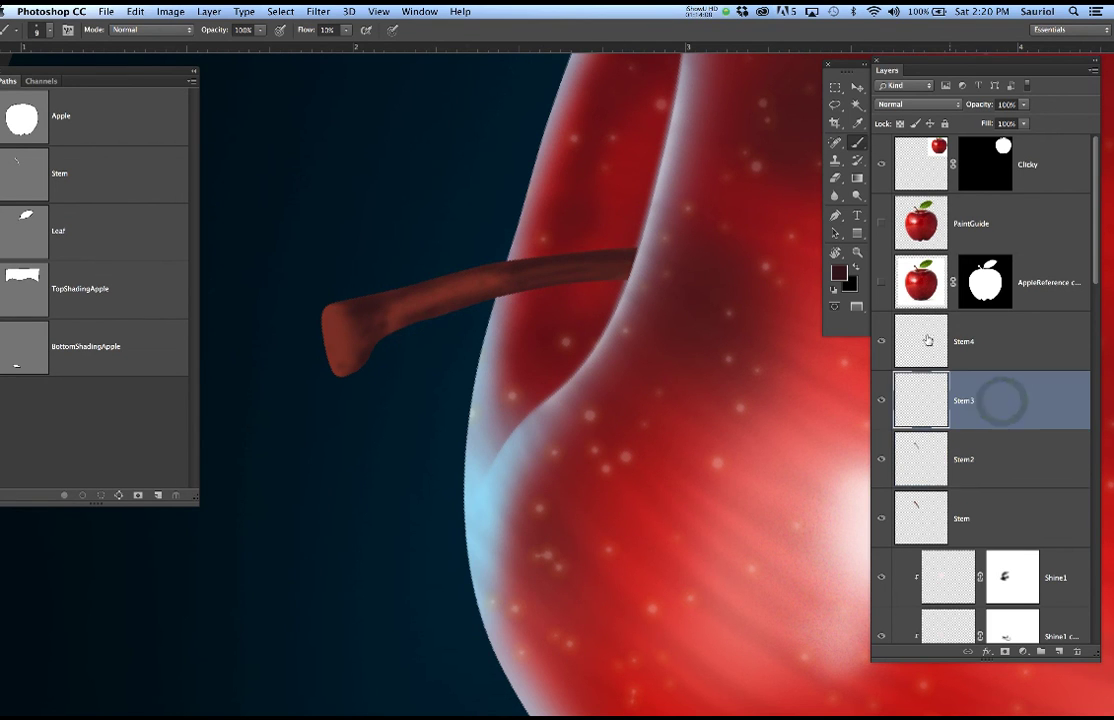
{"action": "left_click", "coordinate": [881, 225]}
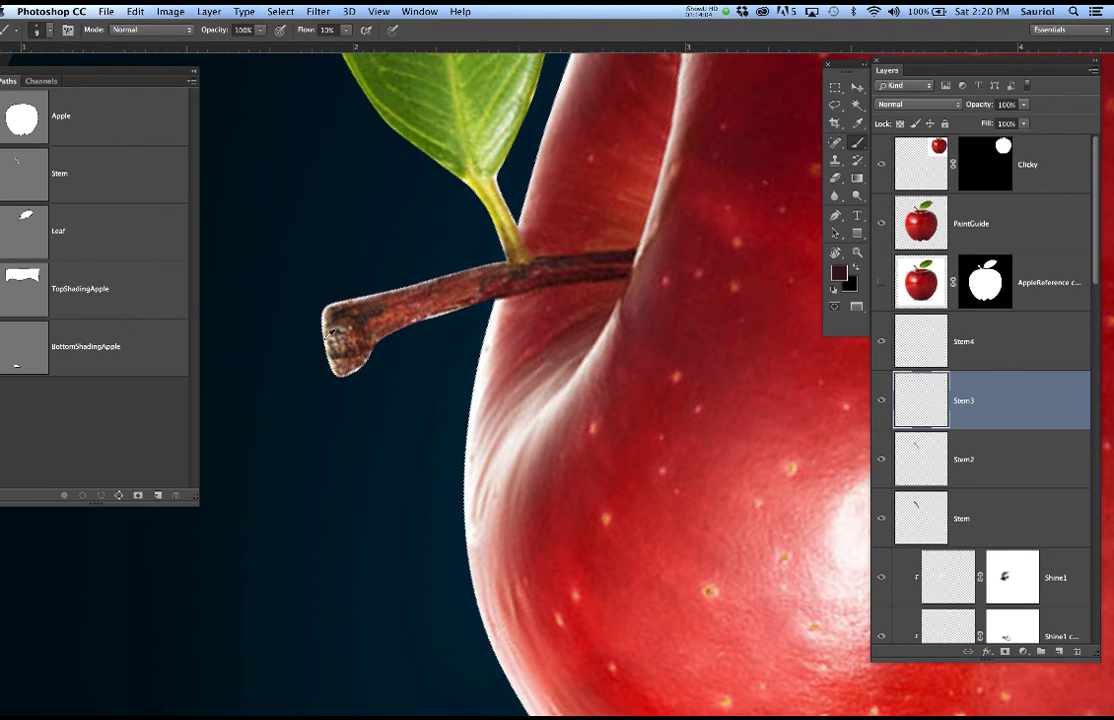
{"action": "left_click", "coordinate": [331, 330], "text": "alt"}
{"action": "left_click", "coordinate": [881, 226]}
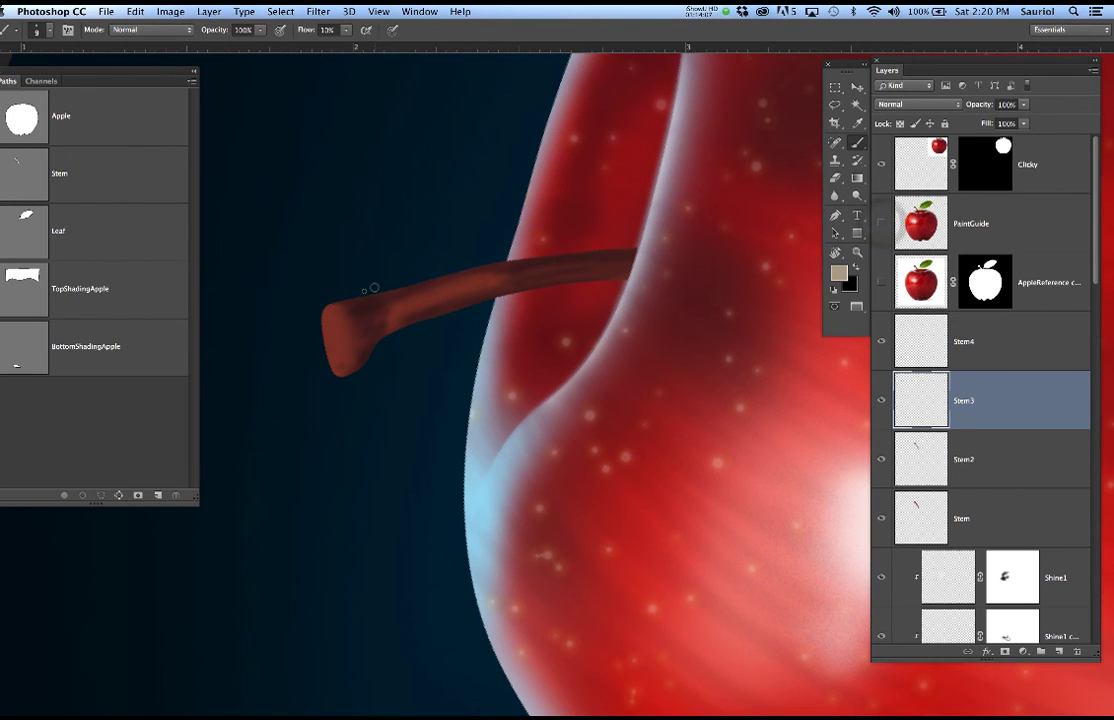
{"action": "left_click_drag", "start_coordinate": [341, 306], "coordinate": [326, 314]}
{"action": "left_click", "coordinate": [323, 314]}
{"action": "left_click", "coordinate": [331, 318]}
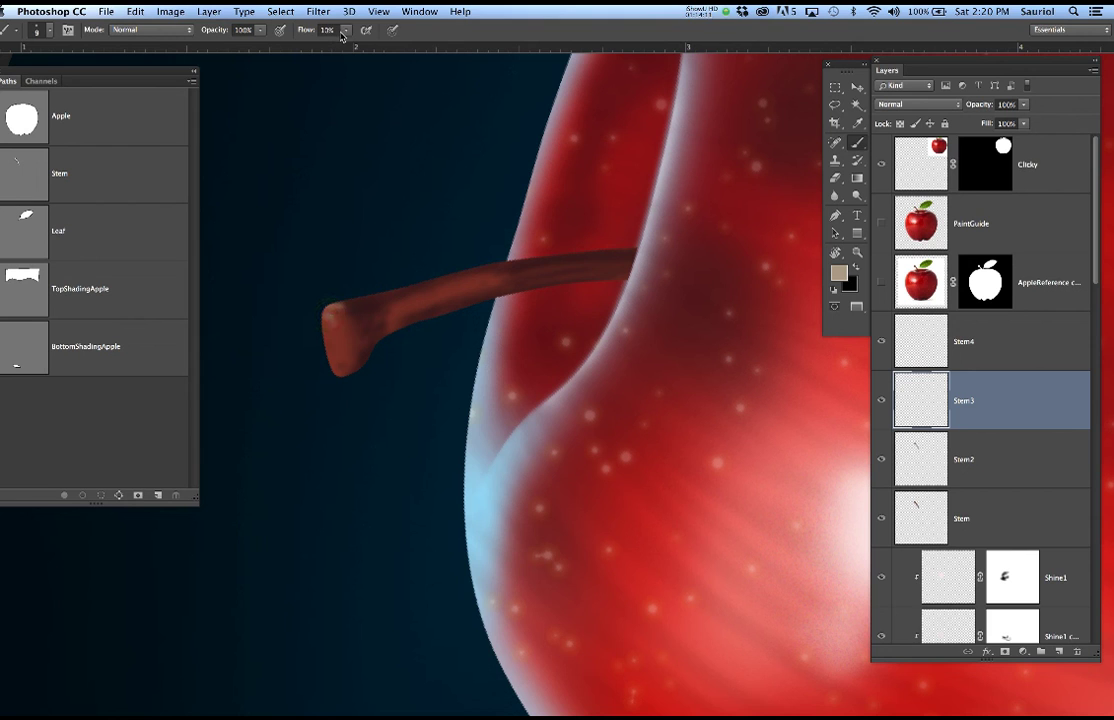
Set the brush flow to 5% and dab light tan over the stem's cut end using brush sizes between 9 and 20 px.
{"action": "type", "text": "5"}
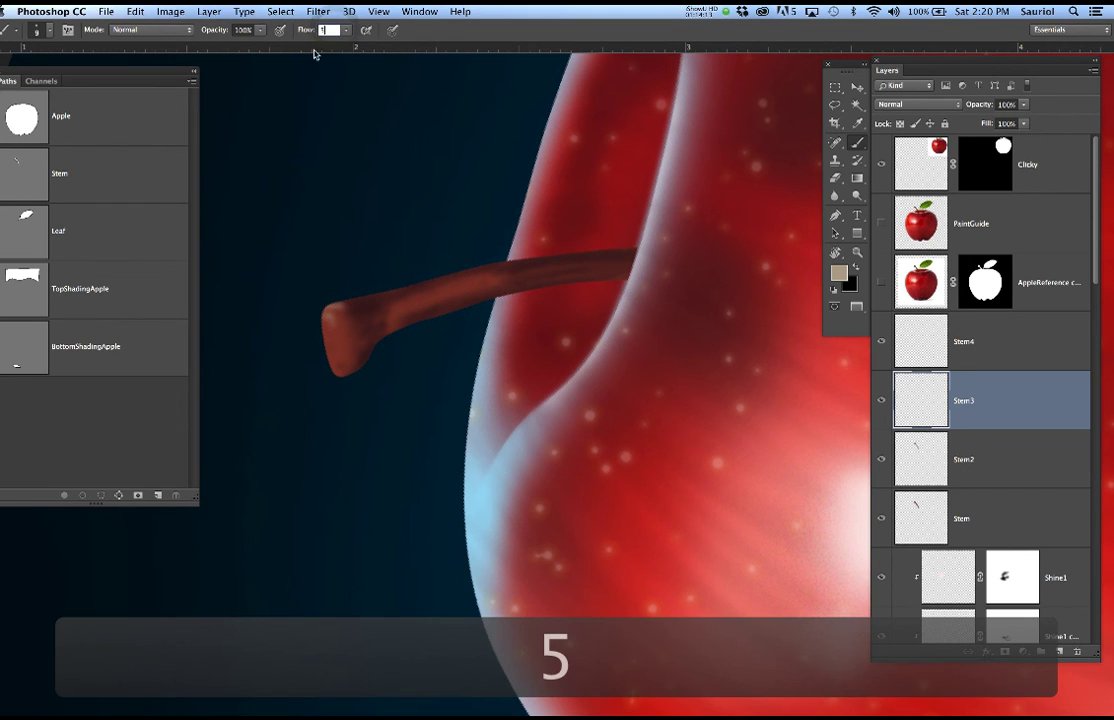
{"action": "left_click", "coordinate": [334, 316]}
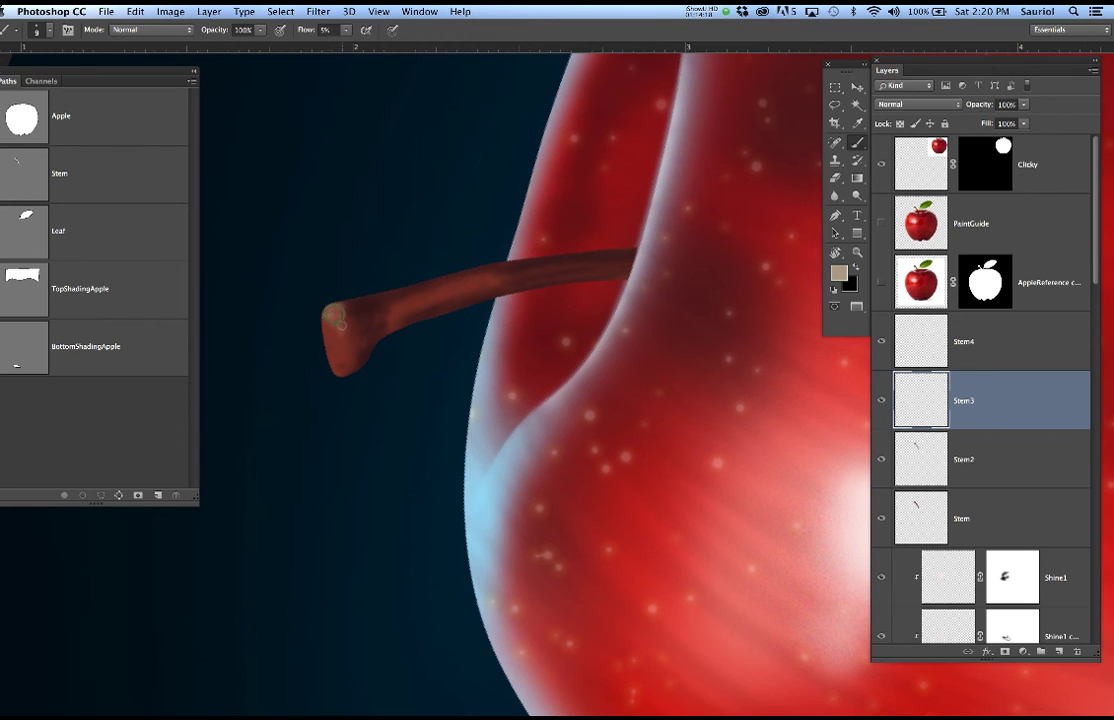
{"action": "key", "text": "bracketright"}
{"action": "key", "text": "bracketright"}
{"action": "key", "text": "bracketright"}
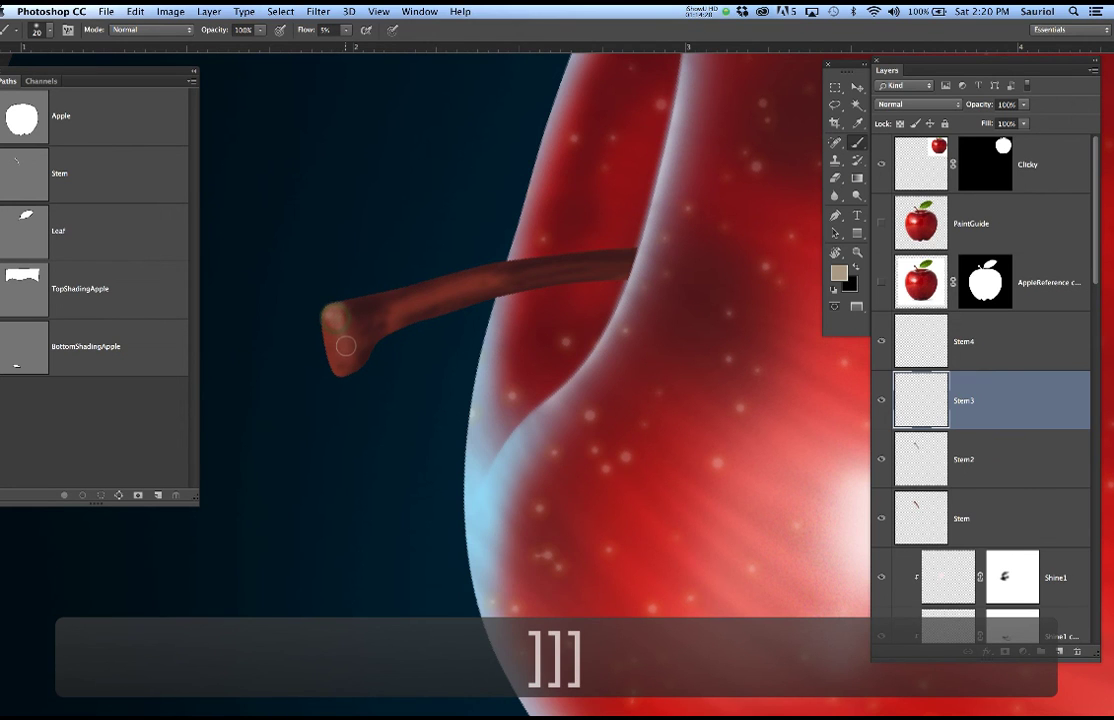
{"action": "key", "text": "bracketleft"}
{"action": "key", "text": "bracketleft"}
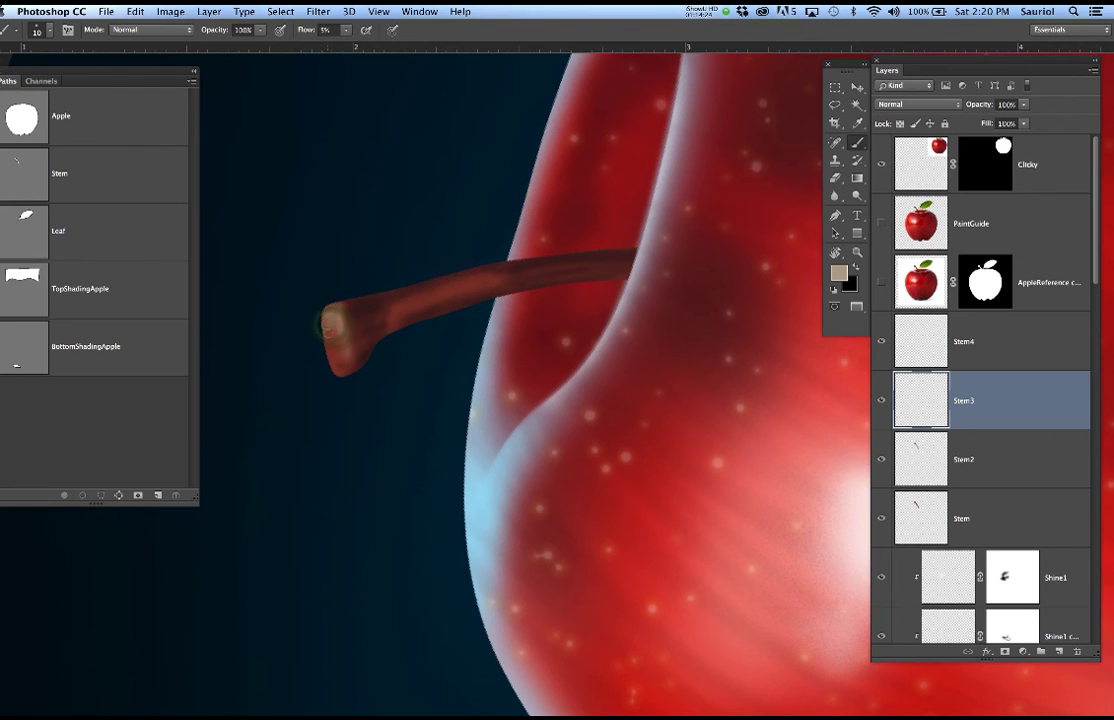
Enlarge the brush to 25 px and paint soft light tan along the outer edge of the stem's cut end.
{"action": "key", "text": "bracketright"}
{"action": "key", "text": "bracketright"}
{"action": "key", "text": "bracketright"}
{"action": "mouse_move", "coordinate": [322, 320]}
{"action": "left_mouse_down"}
{"action": "mouse_move", "coordinate": [333, 361]}
{"action": "mouse_move", "coordinate": [359, 373]}
{"action": "left_mouse_up"}
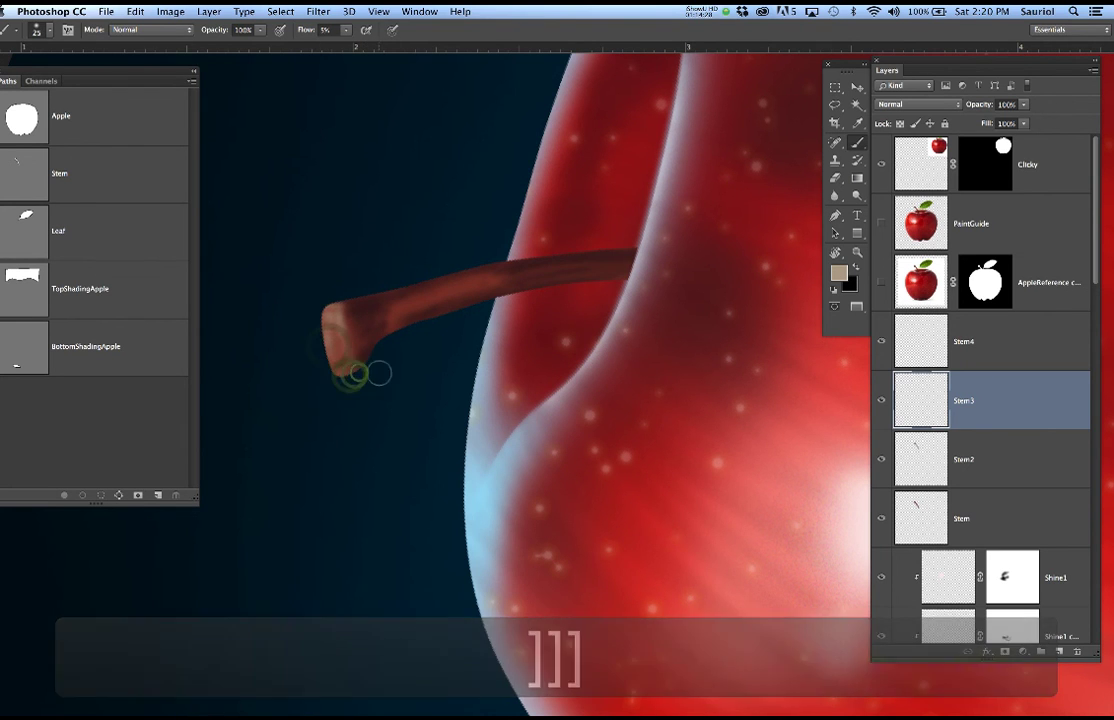
Rotate the canvas view to 12° and compare the painted stem with the PaintGuide layer.
{"action": "key", "text": "r"}
{"action": "left_click_drag", "start_coordinate": [512, 403], "coordinate": [520, 346]}
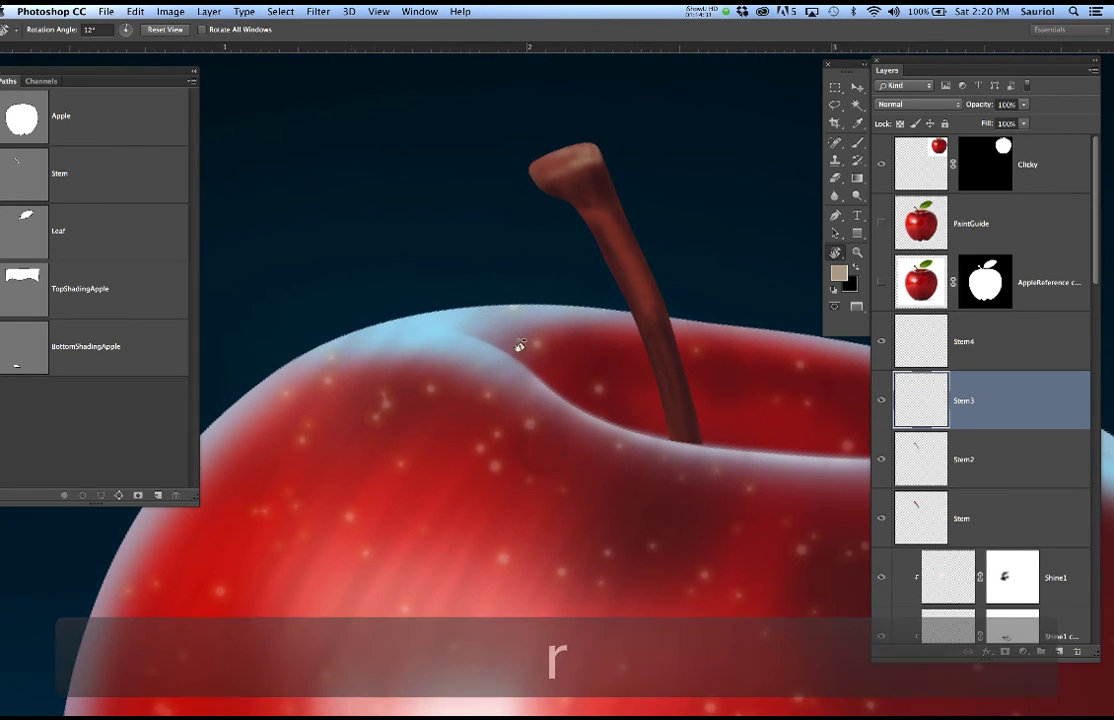
{"action": "left_click", "coordinate": [881, 224]}
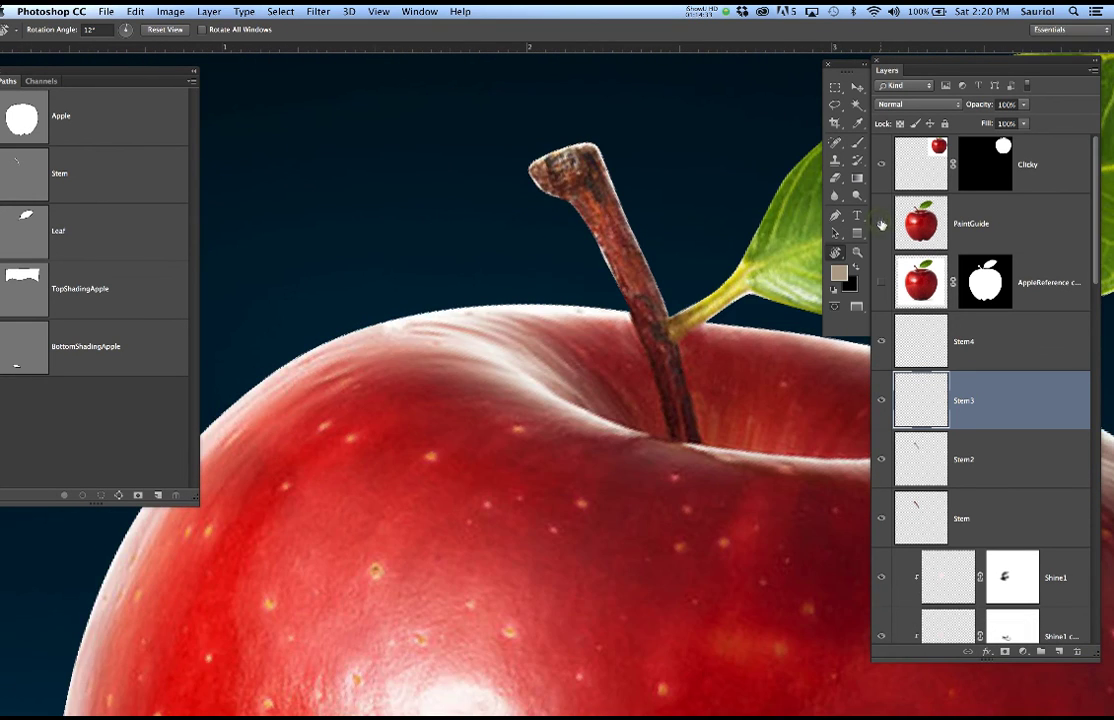
{"action": "left_click", "coordinate": [881, 224]}
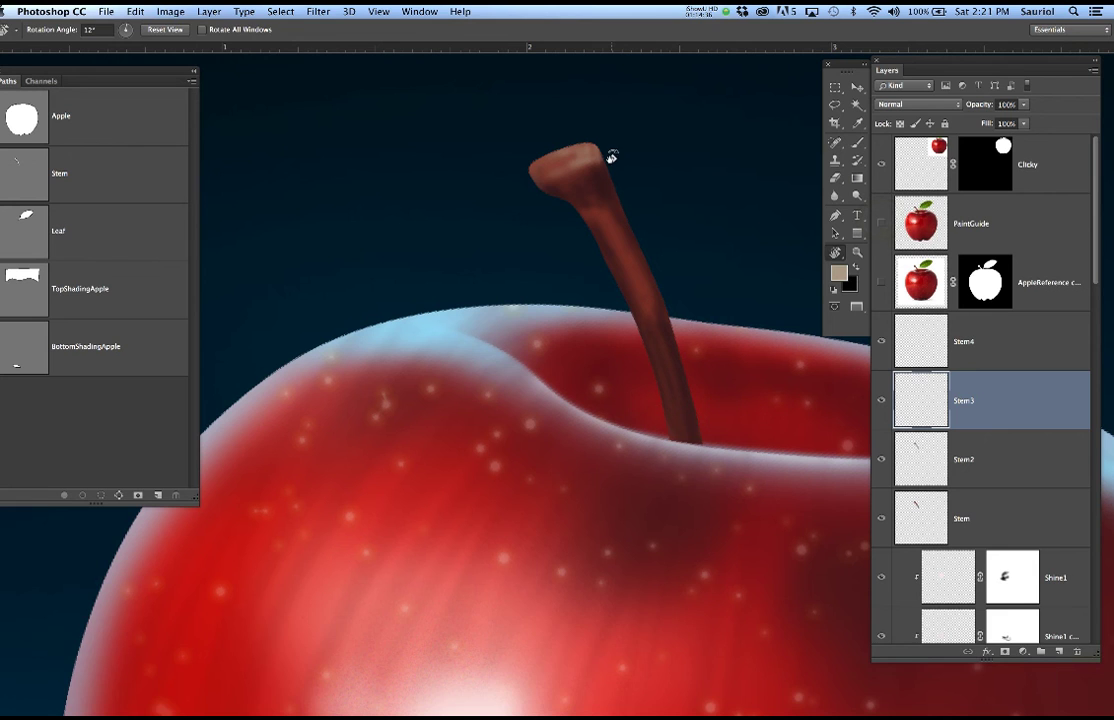
Add light tan highlights across the stem's cut end on Stem3 with a 15 px and then smaller brush, and show PaintGuide.
{"action": "key", "text": "b"}
{"action": "key", "text": "bracketleft"}
{"action": "key", "text": "bracketleft"}
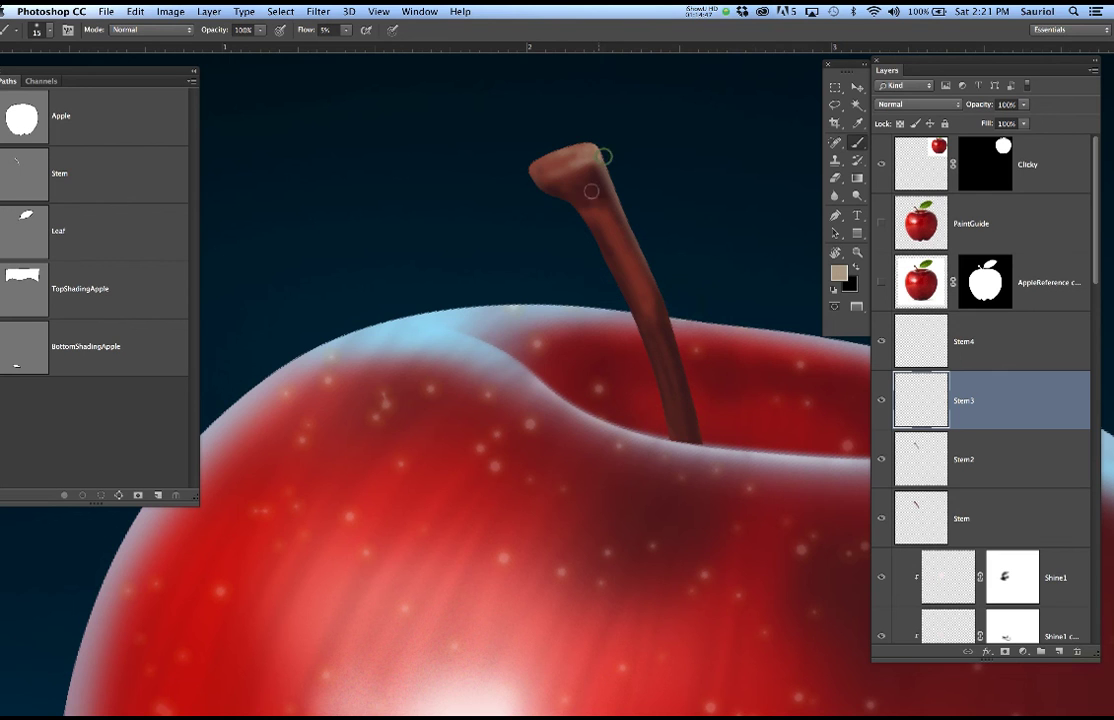
{"action": "key", "text": "bracketleft"}
{"action": "key", "text": "bracketleft"}
{"action": "key", "text": "bracketleft"}
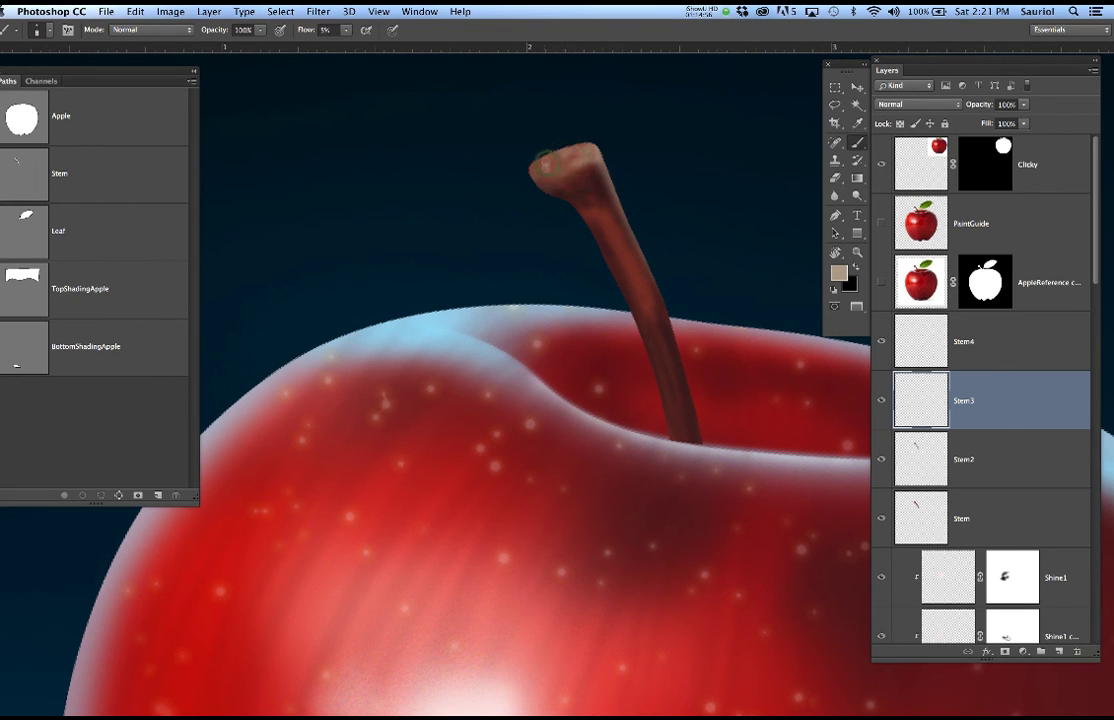
{"action": "left_click", "coordinate": [546, 178]}
{"action": "left_click", "coordinate": [548, 182]}
{"action": "left_click_drag", "start_coordinate": [548, 175], "coordinate": [532, 163]}
{"action": "left_click", "coordinate": [881, 224]}
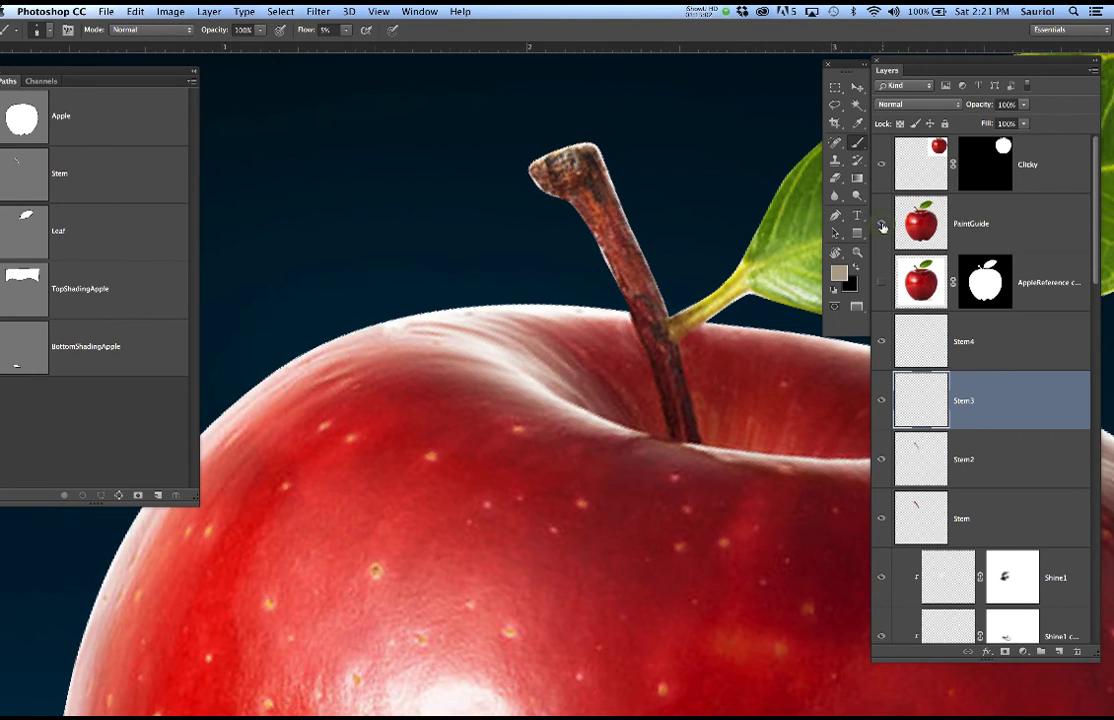
Hide the PaintGuide layer and reset the canvas view rotation to 0°.
{"action": "left_click", "coordinate": [881, 224]}
{"action": "key", "text": "bracketright"}
{"action": "key", "text": "bracketright"}
{"action": "key", "text": "bracketright"}
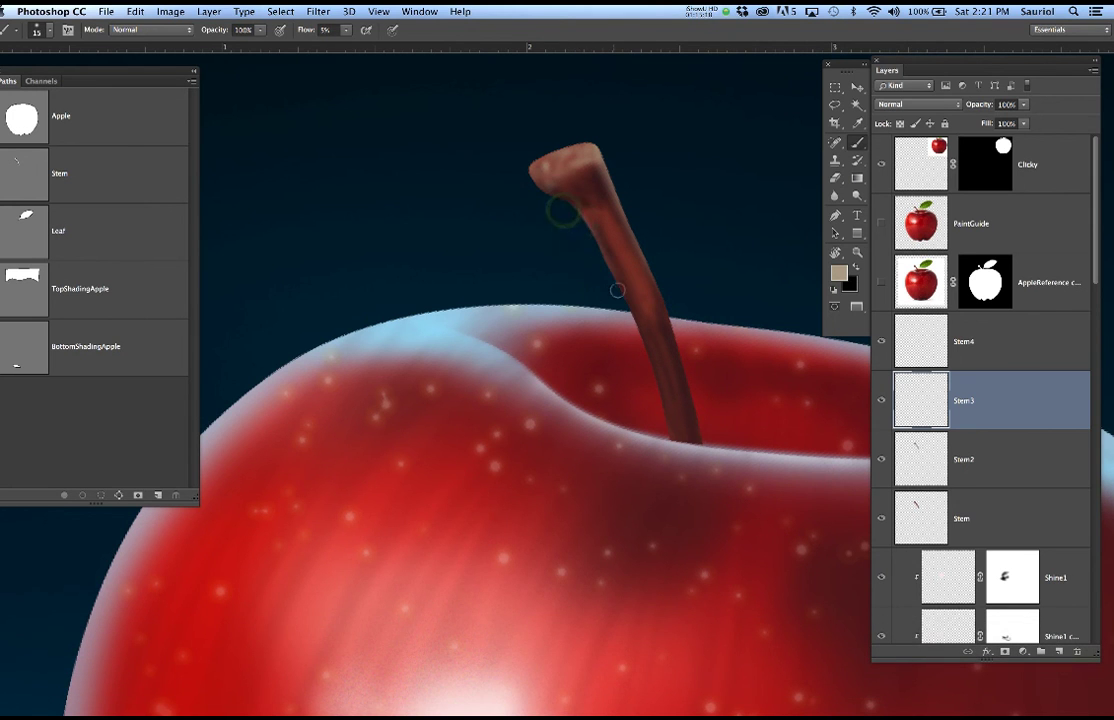
{"action": "scroll", "coordinate": [609, 273], "scroll_direction": "down", "scroll_amount": 10}
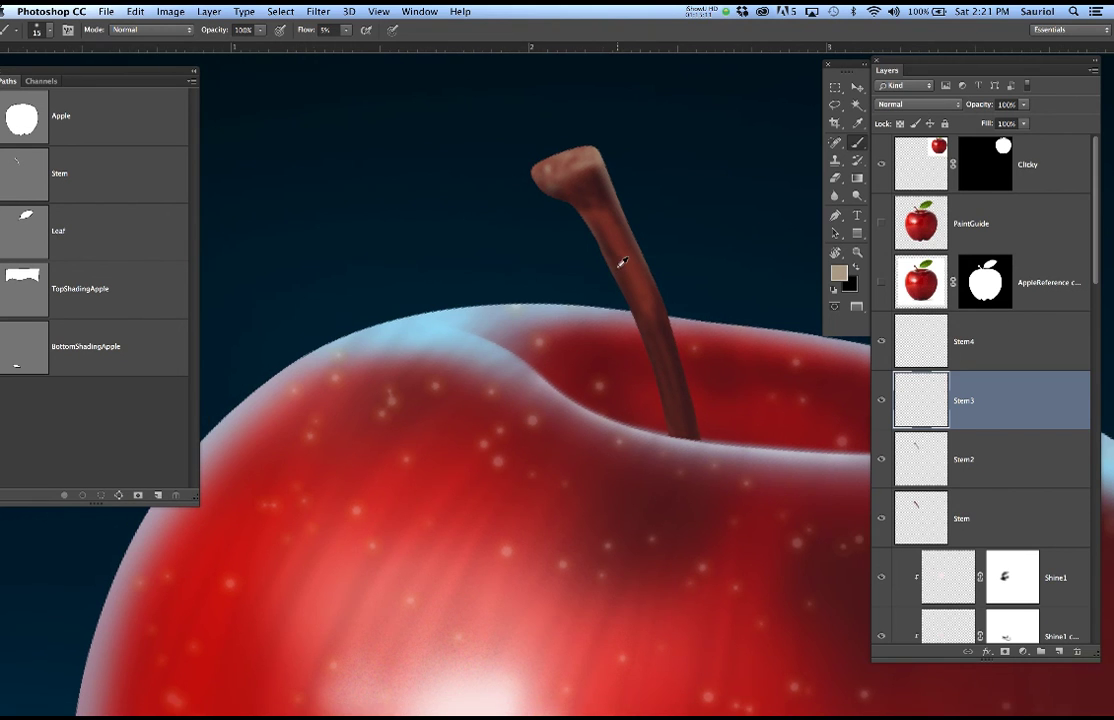
{"action": "scroll", "coordinate": [685, 281], "scroll_direction": "down", "scroll_amount": 4}
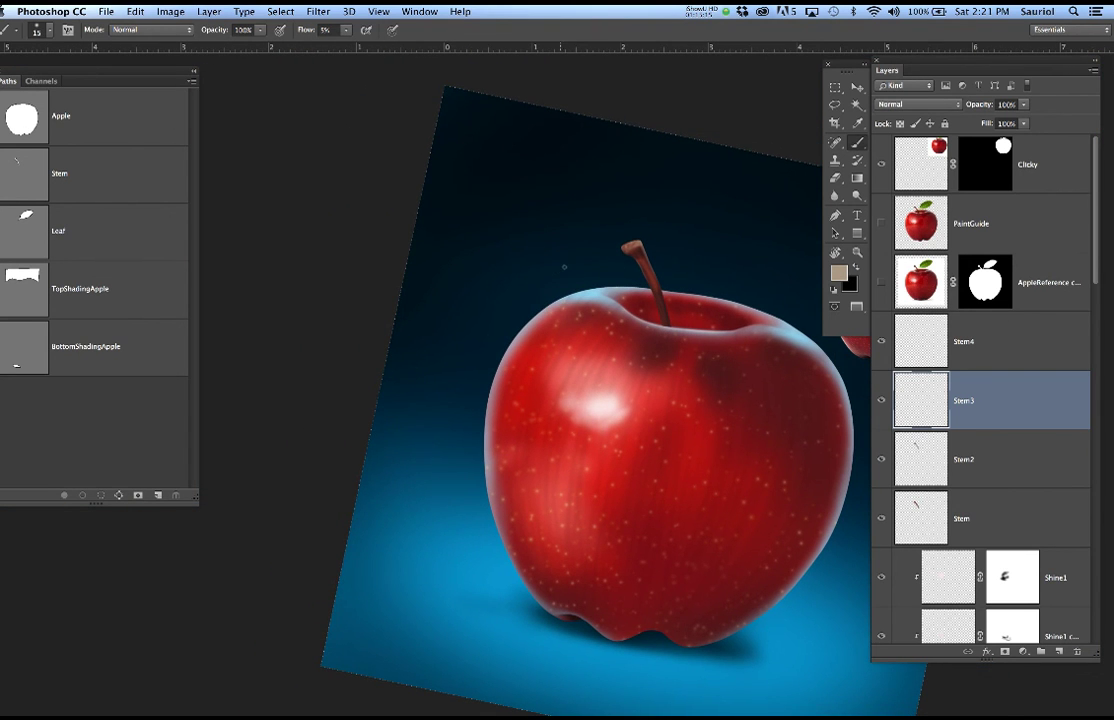
{"action": "key", "text": "r"}
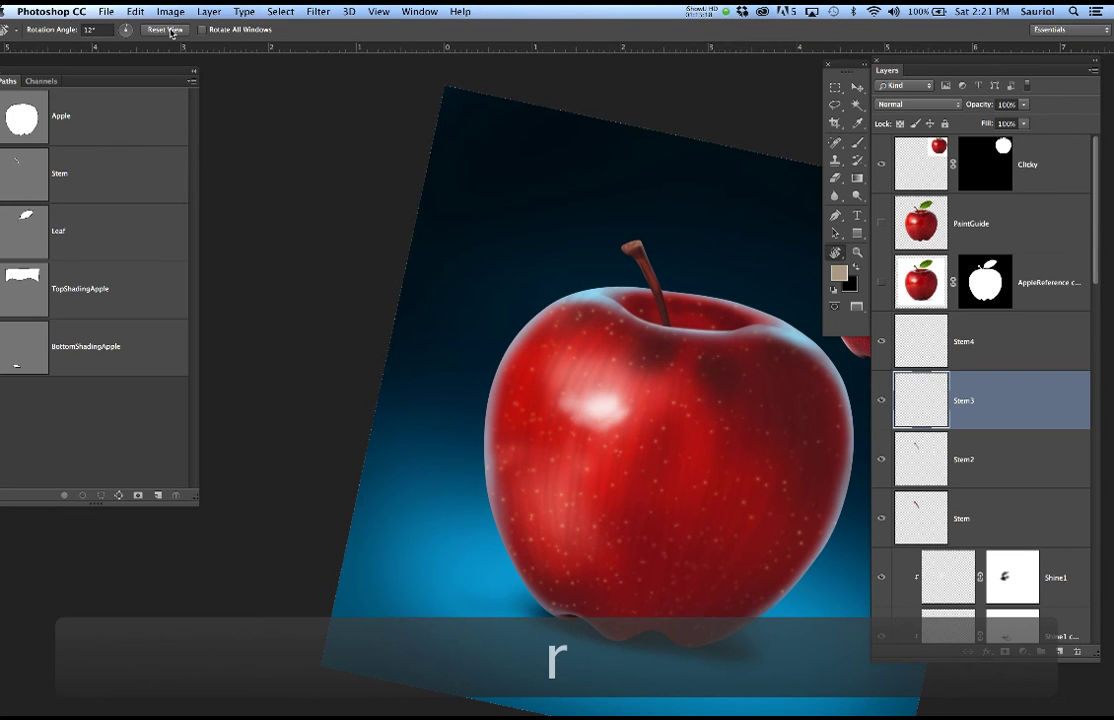
{"action": "left_click", "coordinate": [167, 30]}
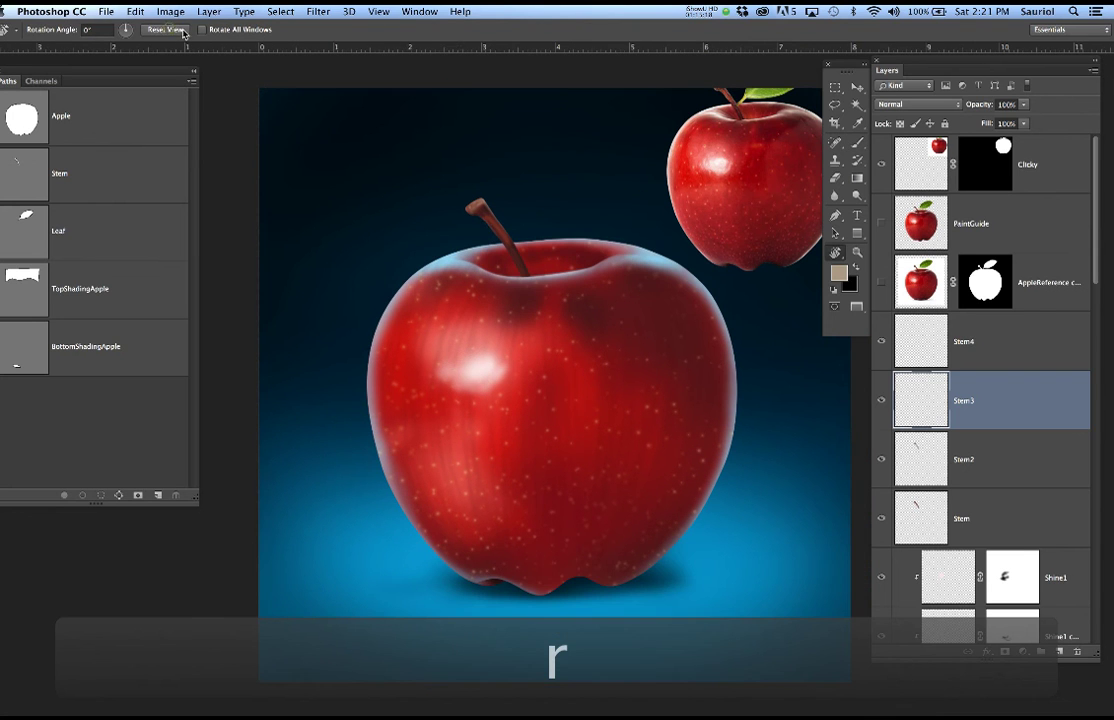
Hide the Clicky layer and compare the whole painted apple with the PaintGuide layer, leaving PaintGuide hidden.
{"action": "left_click", "coordinate": [881, 165]}
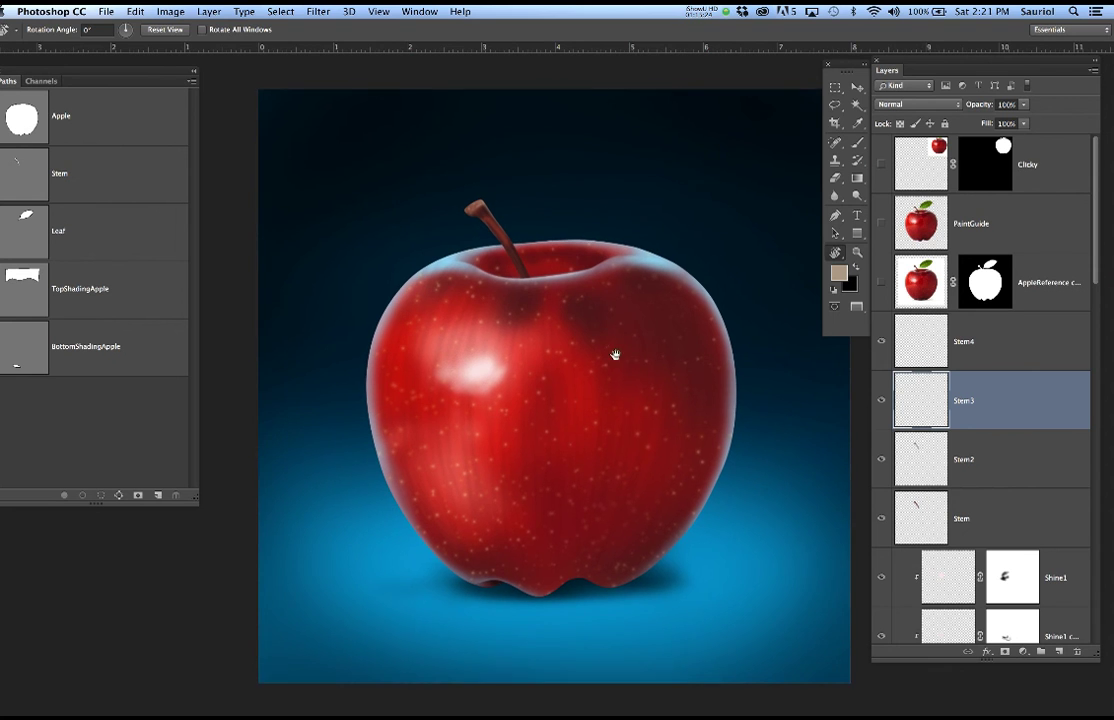
{"action": "left_click_drag", "start_coordinate": [618, 352], "coordinate": [577, 390]}
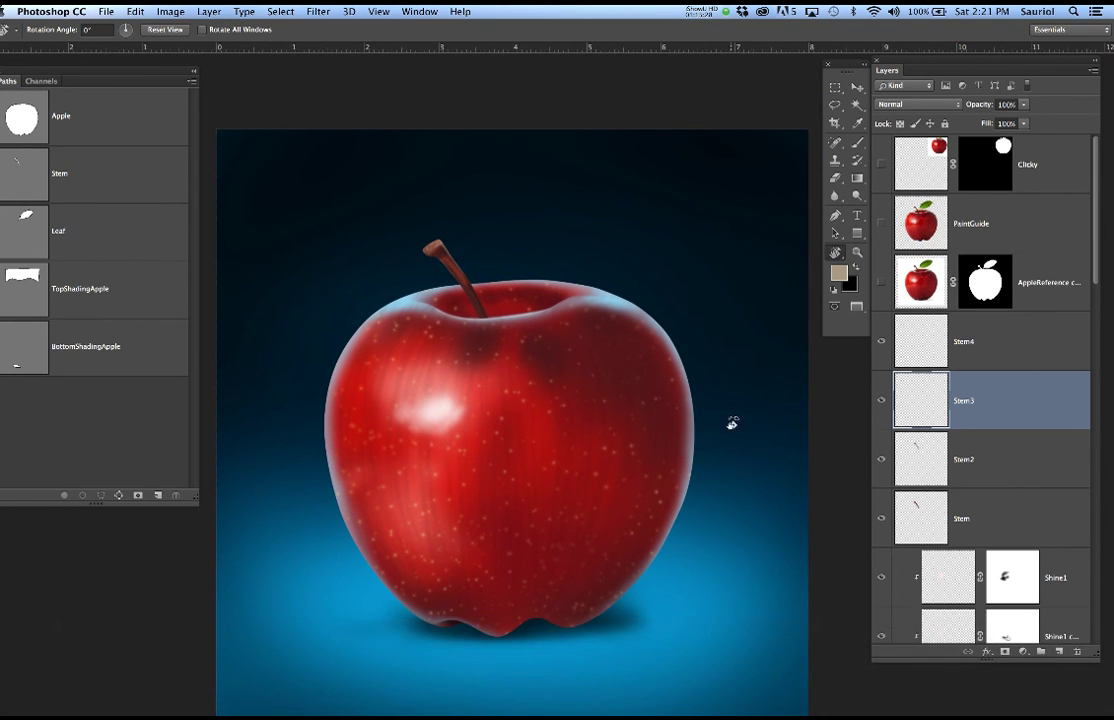
{"action": "scroll", "coordinate": [651, 393], "scroll_direction": "down", "scroll_amount": 4}
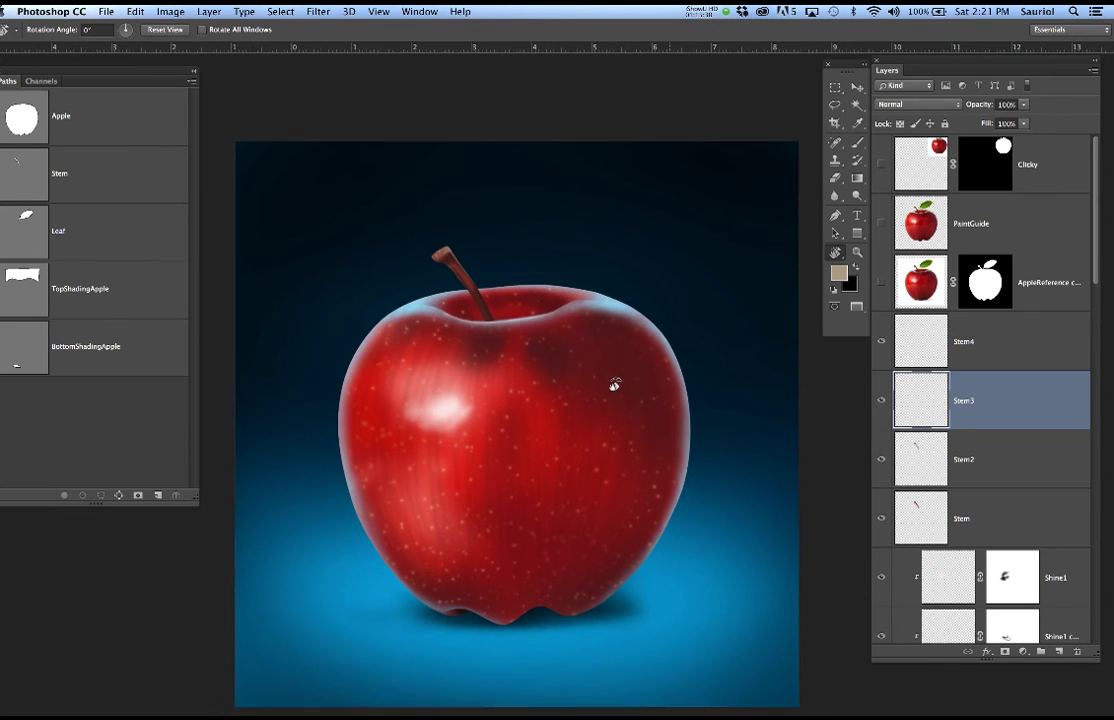
{"action": "scroll", "coordinate": [667, 391], "scroll_direction": "up", "scroll_amount": 3}
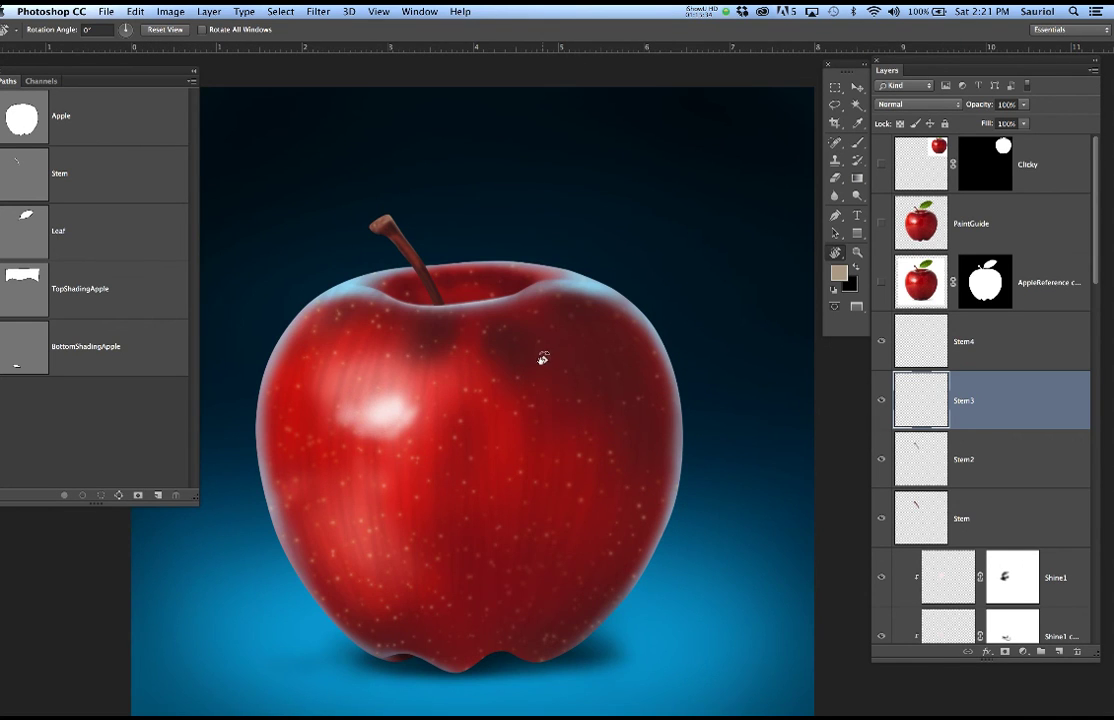
{"action": "left_click", "coordinate": [881, 226]}
{"action": "left_click", "coordinate": [881, 226]}
Select the WacomTexture layer from the dark patch below the stem and hide it.
{"action": "scroll", "coordinate": [1010, 520], "scroll_direction": "down", "scroll_amount": 5}
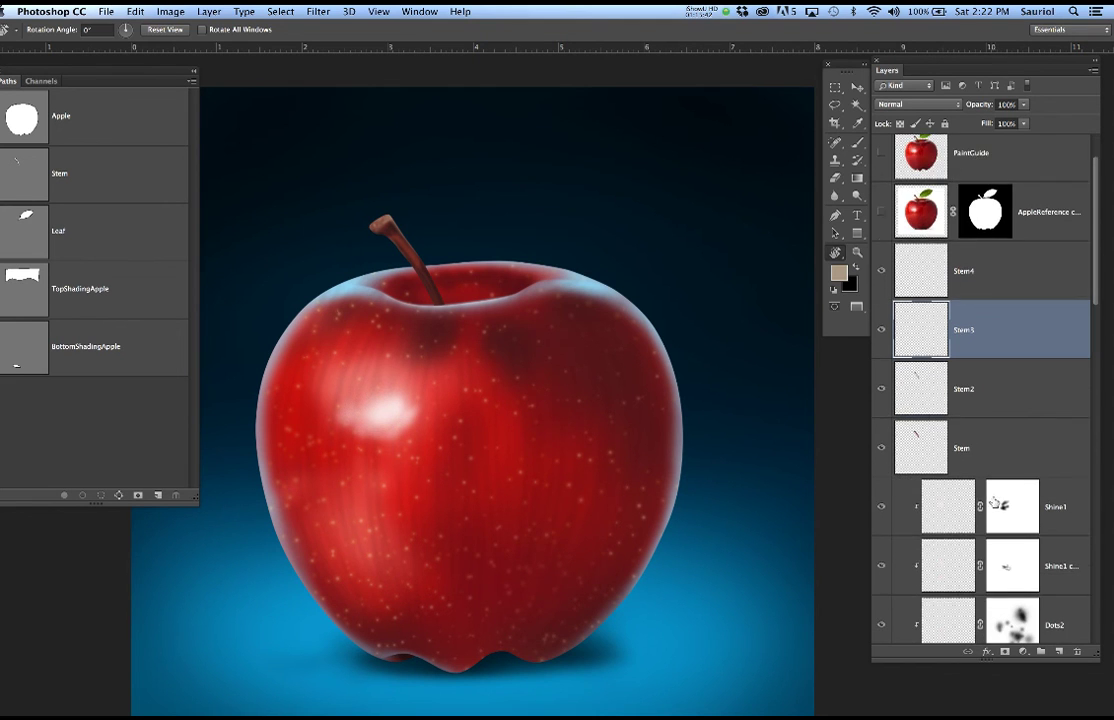
{"action": "scroll", "coordinate": [996, 500], "scroll_direction": "down", "scroll_amount": 1}
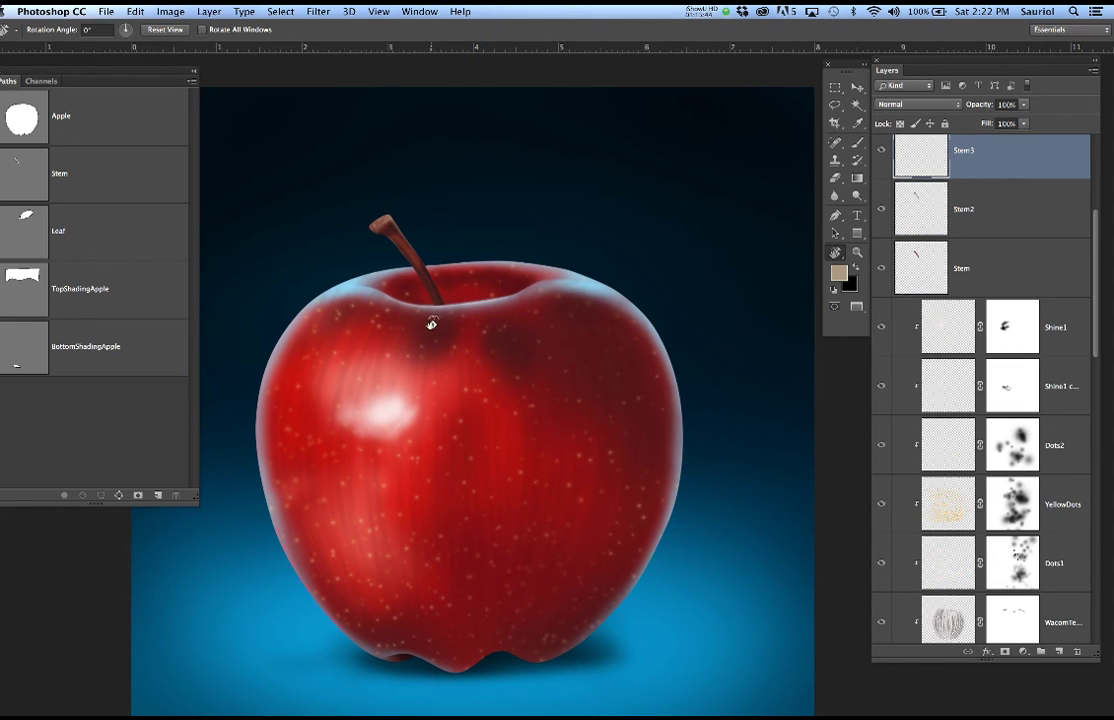
{"action": "key", "text": "v"}
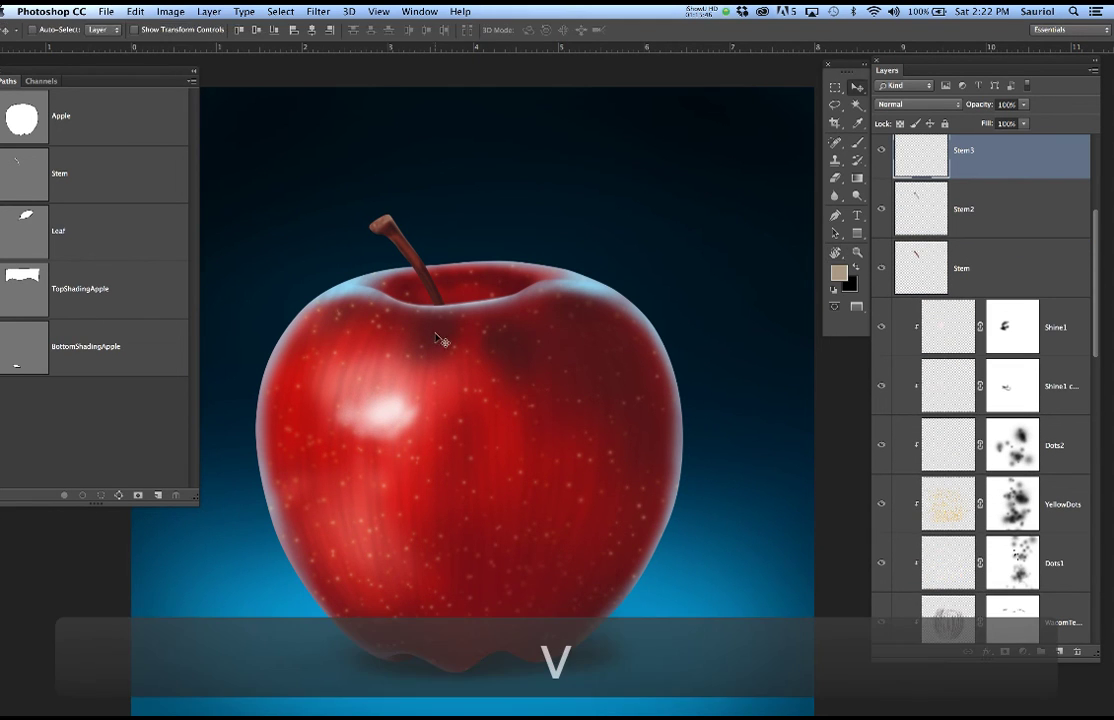
{"action": "right_click", "coordinate": [434, 336]}
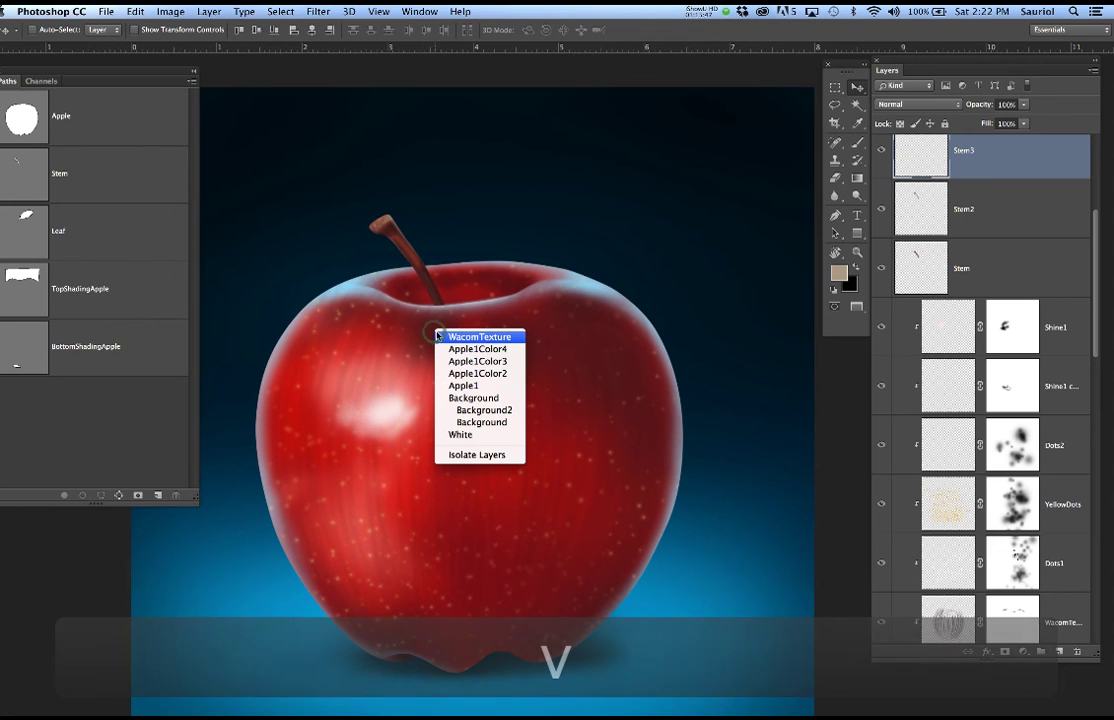
{"action": "left_click", "coordinate": [466, 338]}
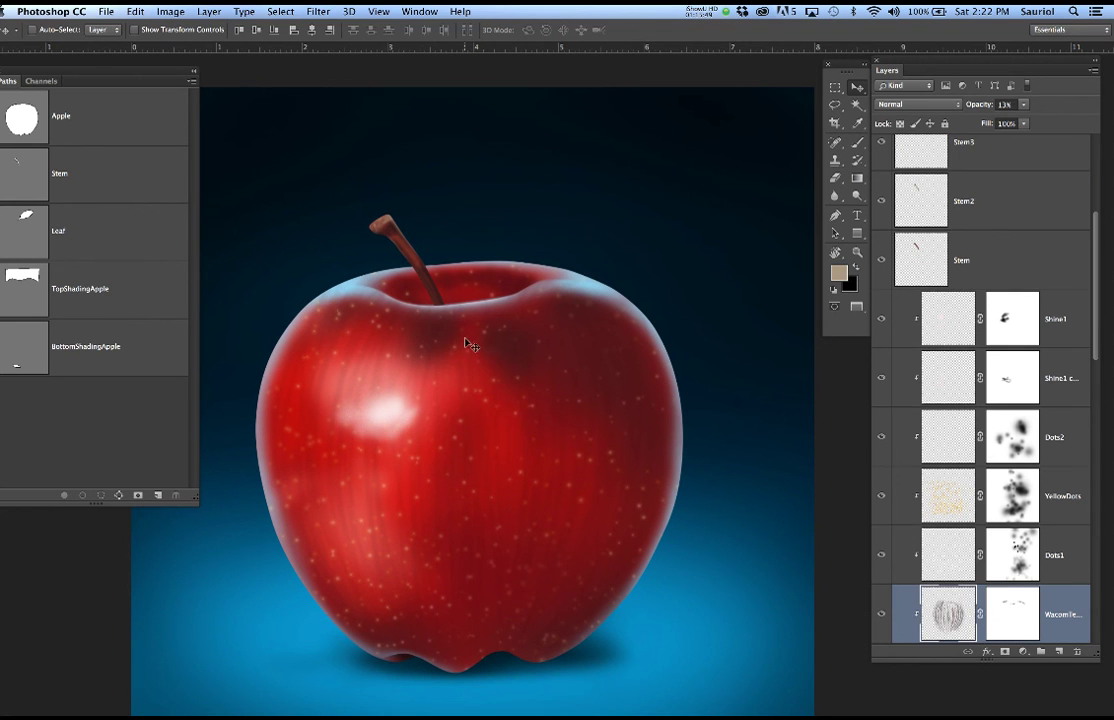
{"action": "left_click", "coordinate": [883, 614]}
{"action": "scroll", "coordinate": [927, 556], "scroll_direction": "down", "scroll_amount": 3}
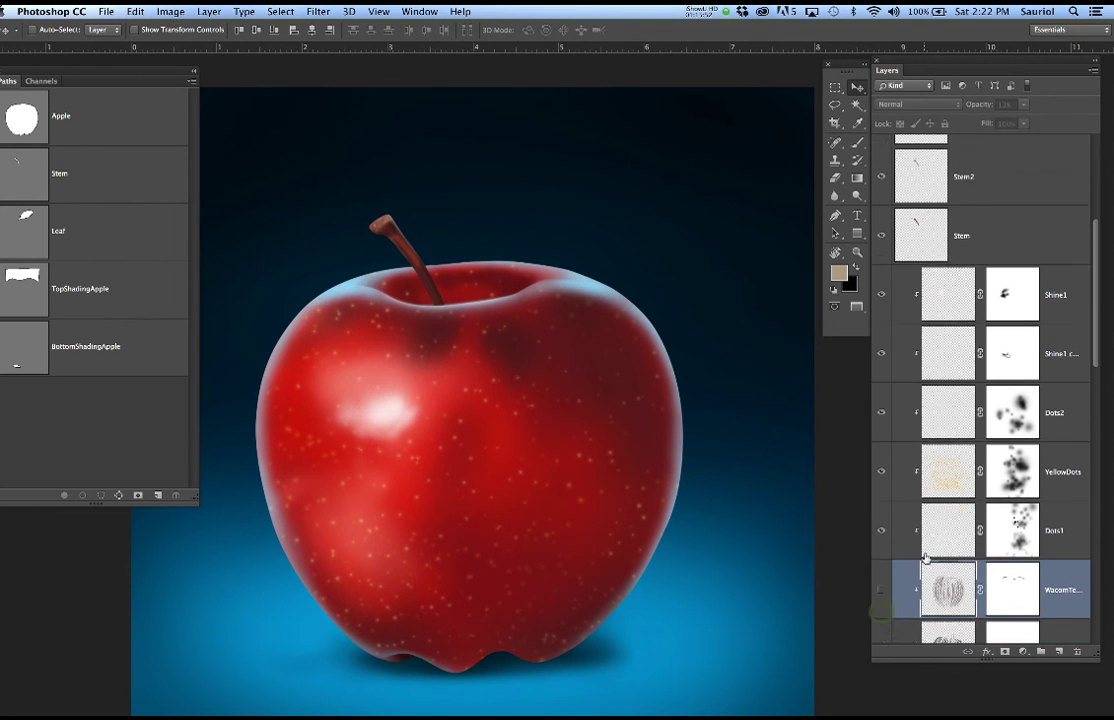
Select the Apple1Color4 layer from the dark patch, add a new layer directly above it and name it Fix.
{"action": "right_click", "coordinate": [439, 338]}
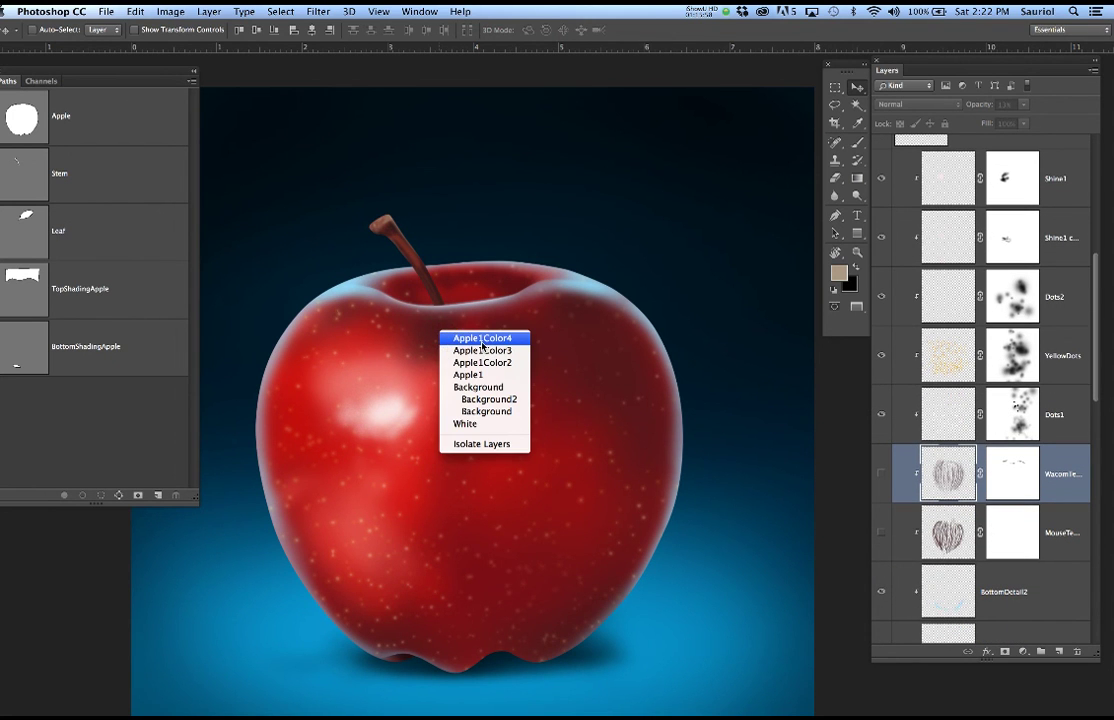
{"action": "left_click", "coordinate": [482, 339]}
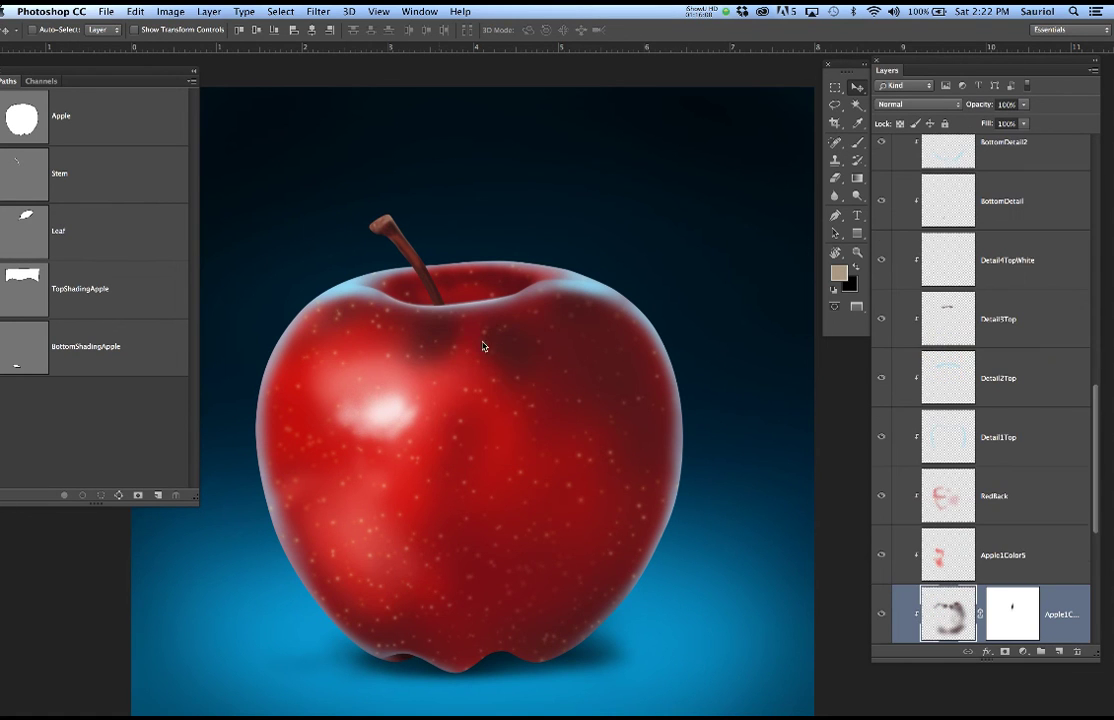
{"action": "scroll", "coordinate": [1006, 575], "scroll_direction": "down", "scroll_amount": 3}
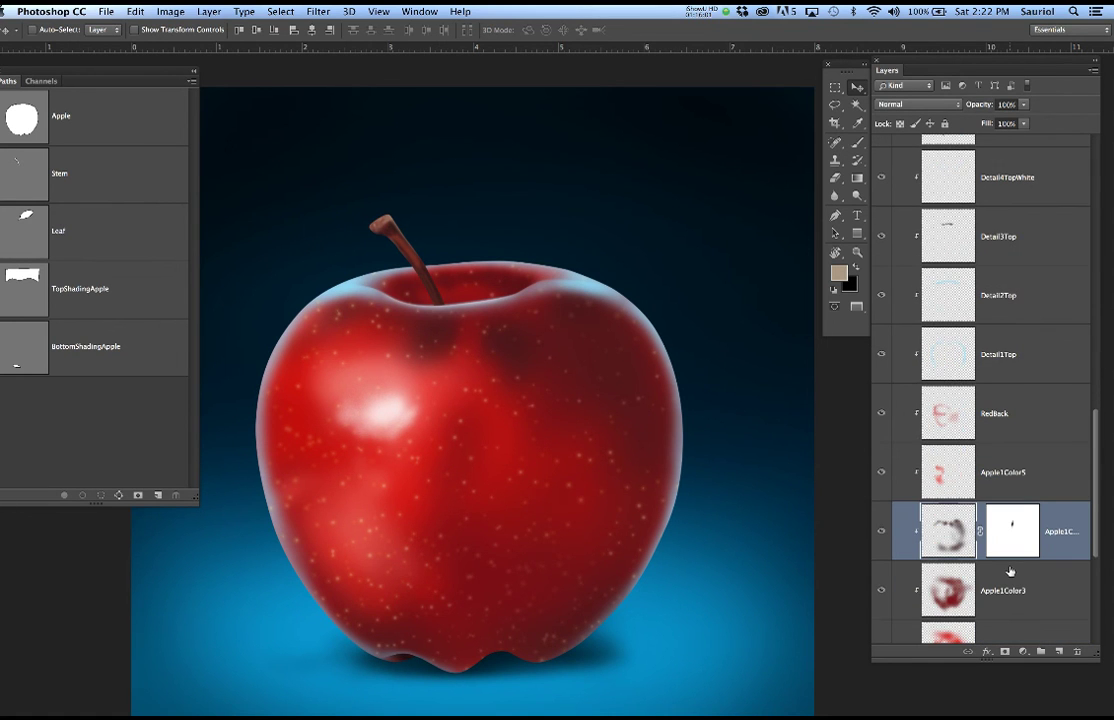
{"action": "left_click", "coordinate": [1062, 654]}
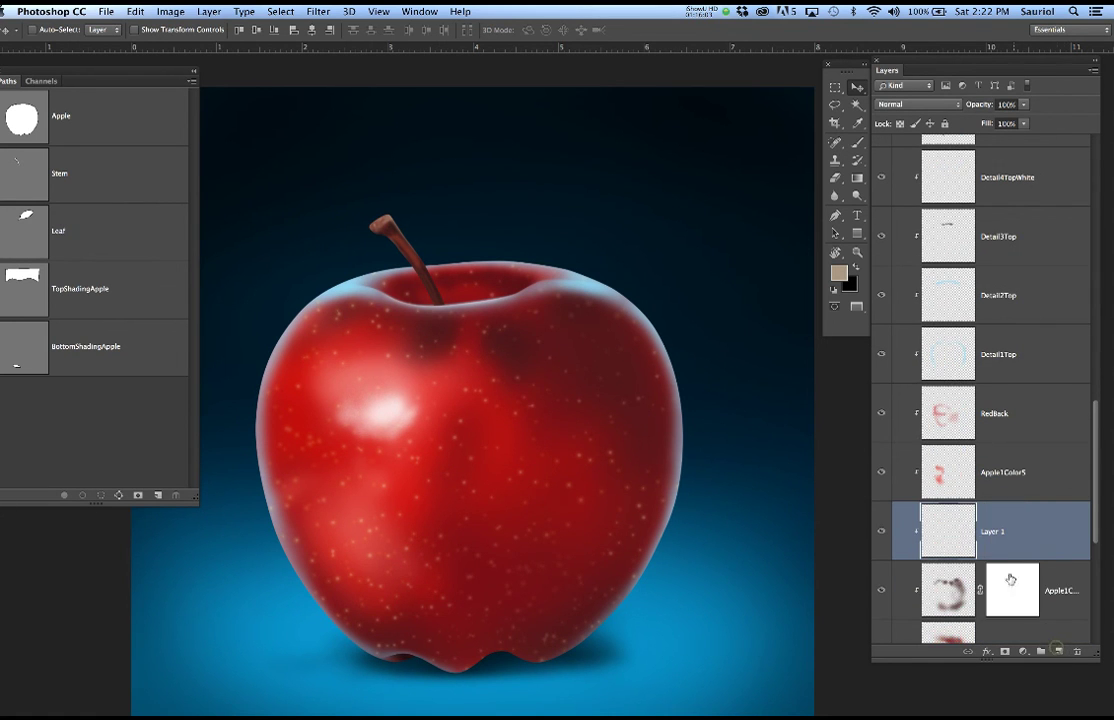
{"action": "double_click", "coordinate": [993, 531]}
{"action": "type", "text": "Fix"}
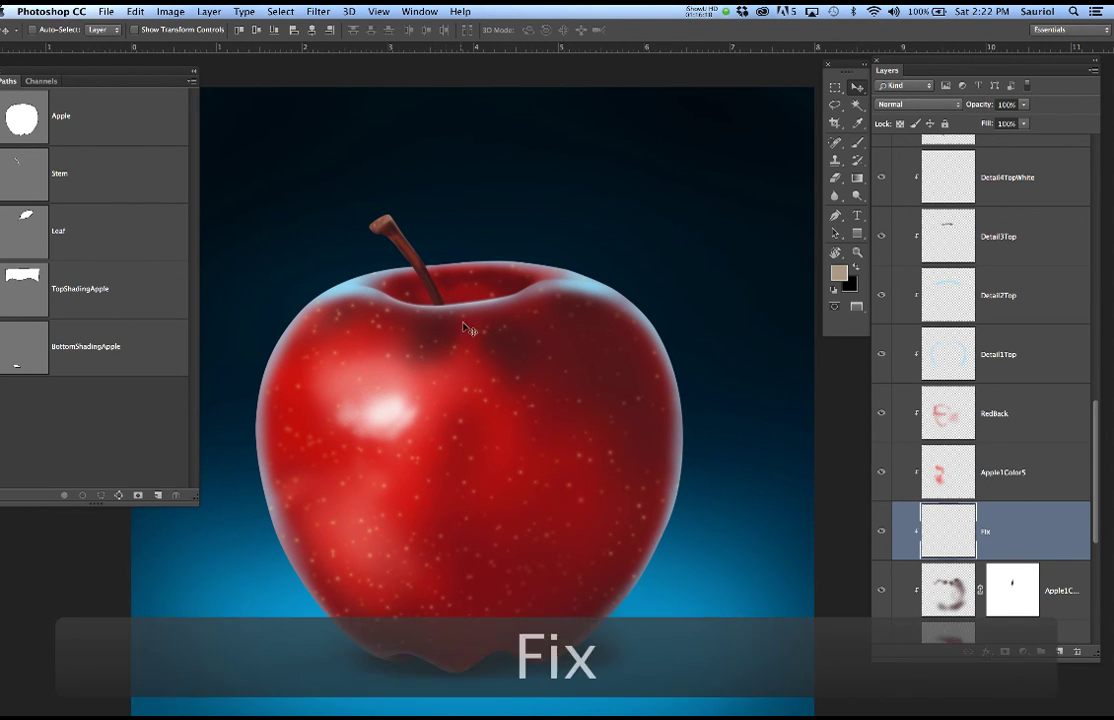
Sample a dark red from the apple and paint it softly around the shadow below the stem on Fix with a 60 px brush.
{"action": "type", "text": "b"}
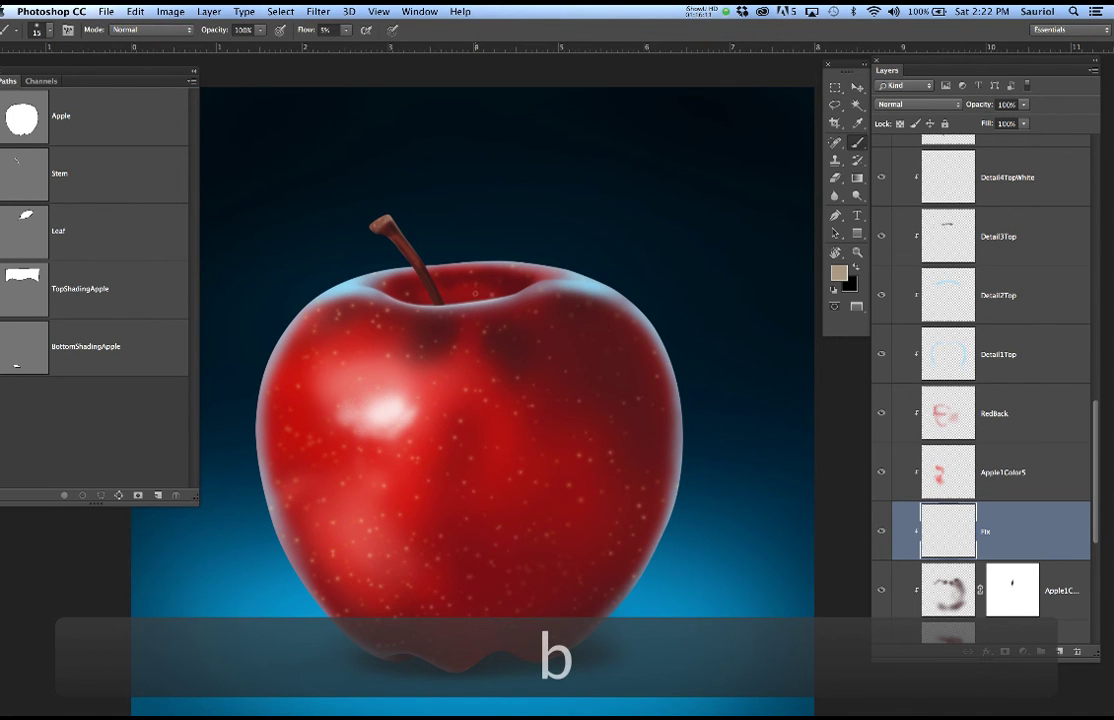
{"action": "left_click", "coordinate": [411, 257], "text": "alt"}
{"action": "scroll", "coordinate": [461, 385], "scroll_direction": "up", "scroll_amount": 2}
{"action": "scroll", "coordinate": [463, 379], "scroll_direction": "up", "scroll_amount": 3}
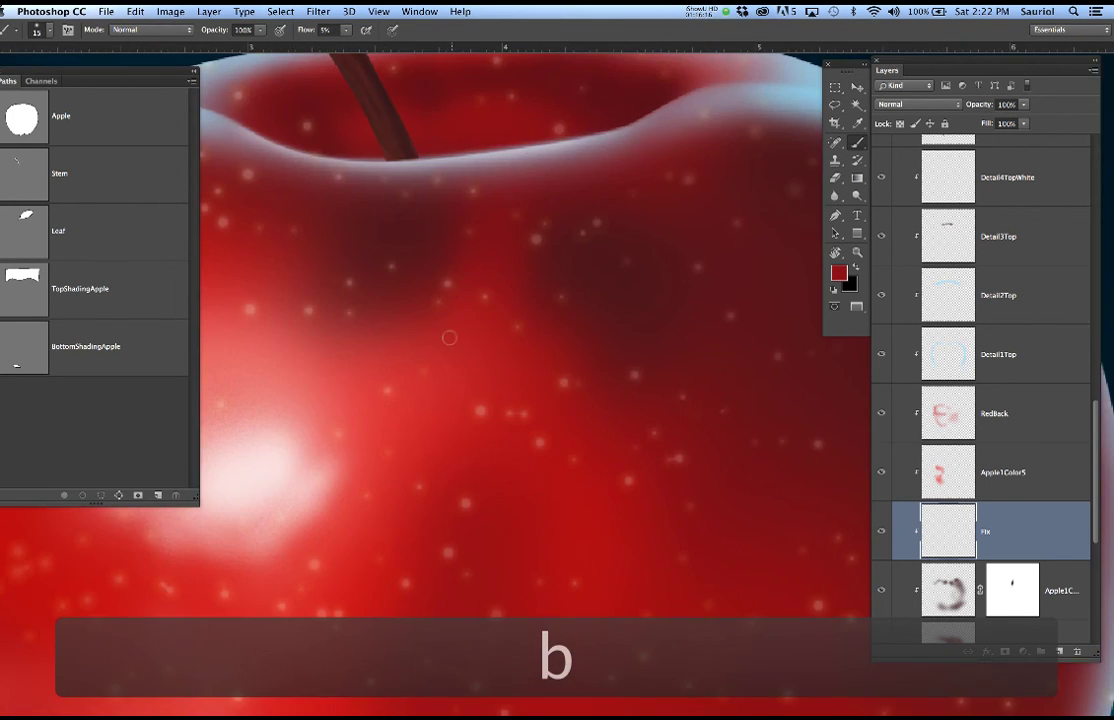
{"action": "scroll", "coordinate": [448, 320], "scroll_direction": "down", "scroll_amount": 1}
{"action": "key", "text": "bracketright"}
{"action": "key", "text": "bracketright"}
{"action": "key", "text": "bracketright"}
{"action": "key", "text": "bracketright"}
{"action": "key", "text": "bracketright"}
{"action": "key", "text": "bracketright"}
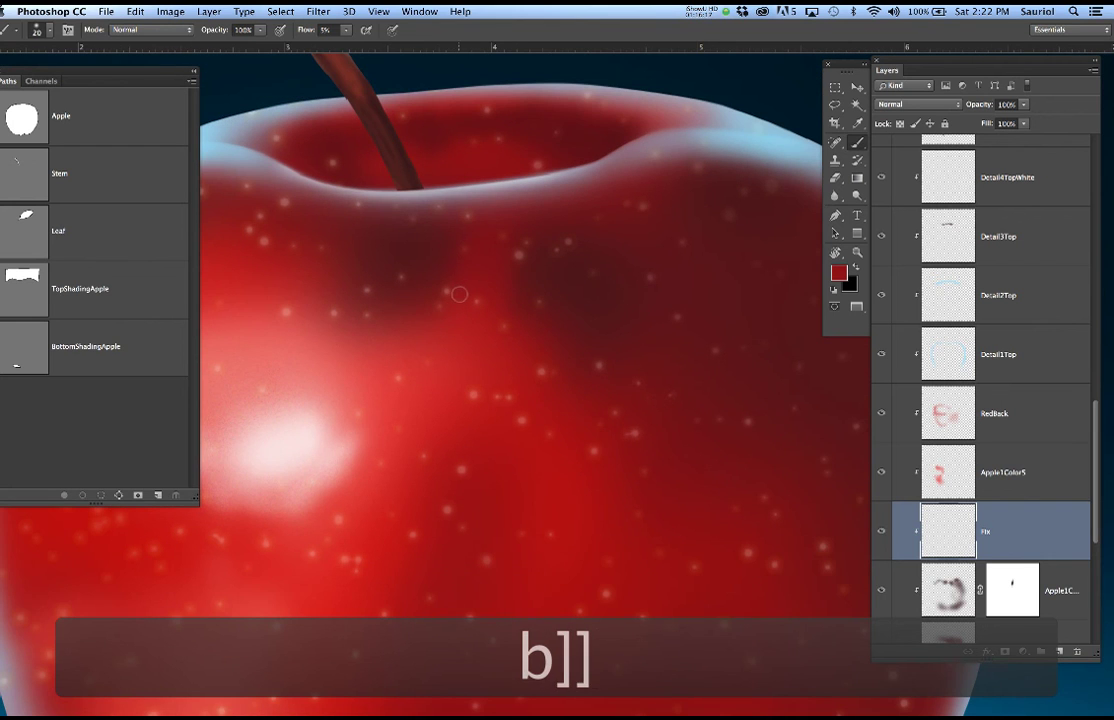
{"action": "key", "text": "bracketright"}
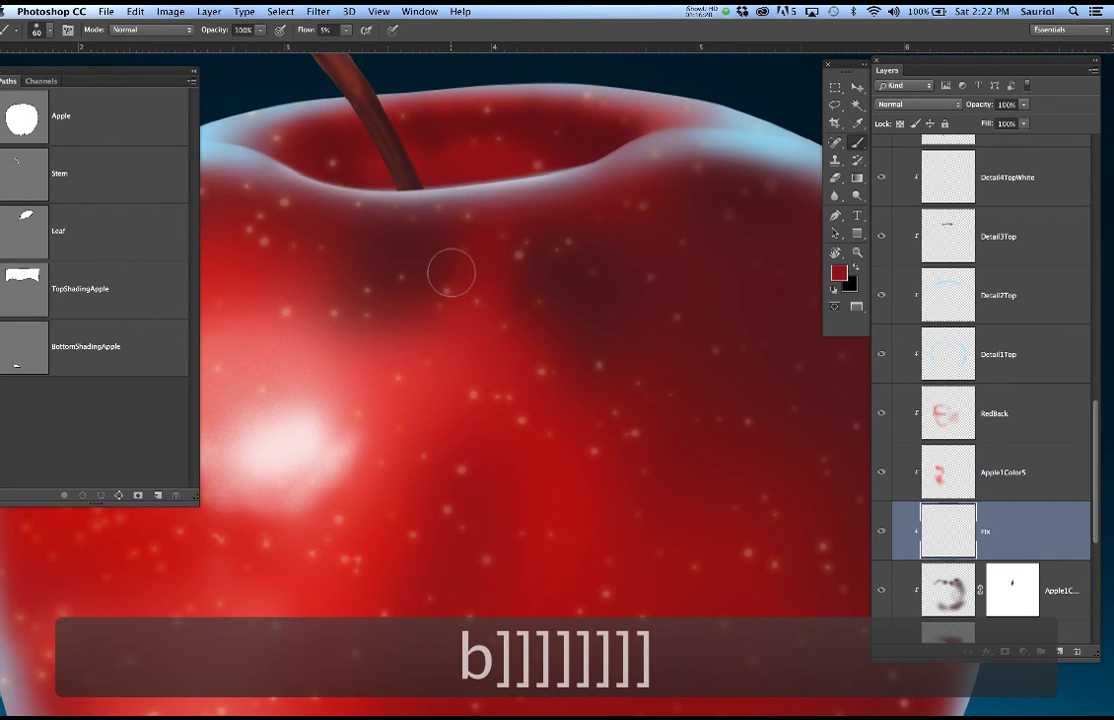
{"action": "scroll", "coordinate": [451, 271], "scroll_direction": "down", "scroll_amount": 3}
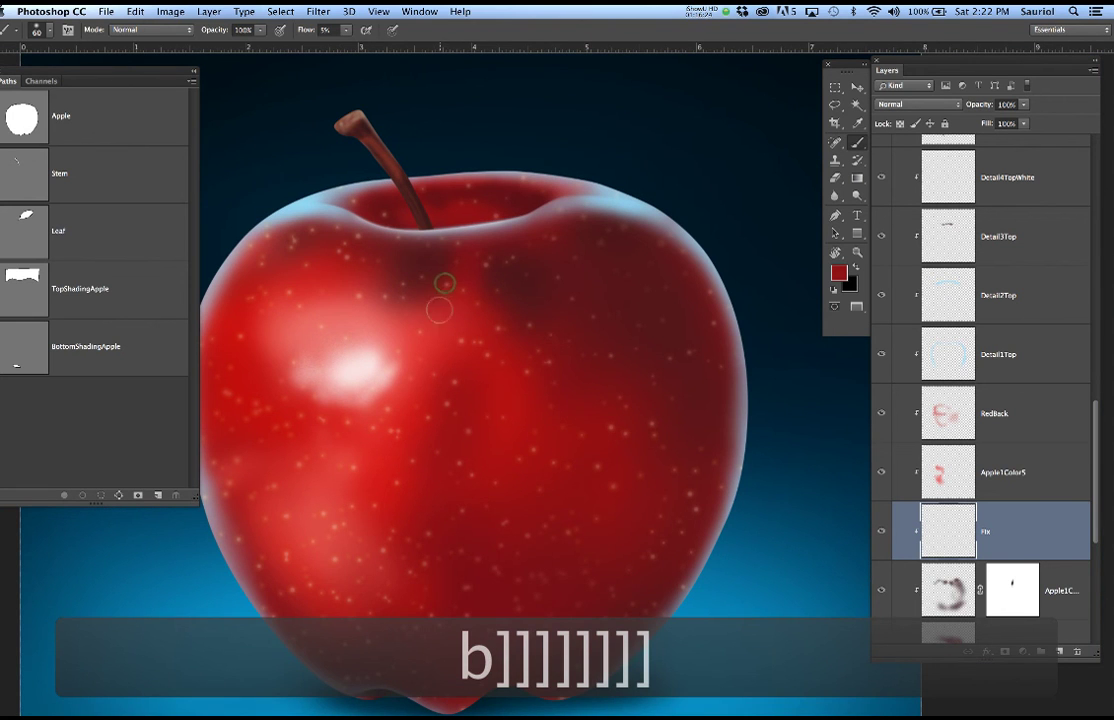
{"action": "mouse_move", "coordinate": [416, 300]}
{"action": "left_mouse_down"}
{"action": "mouse_move", "coordinate": [451, 265]}
{"action": "mouse_move", "coordinate": [404, 315]}
{"action": "mouse_move", "coordinate": [408, 287]}
{"action": "mouse_move", "coordinate": [379, 289]}
{"action": "mouse_move", "coordinate": [381, 265]}
{"action": "mouse_move", "coordinate": [353, 279]}
{"action": "mouse_move", "coordinate": [363, 246]}
{"action": "mouse_move", "coordinate": [352, 245]}
{"action": "mouse_move", "coordinate": [379, 280]}
{"action": "mouse_move", "coordinate": [393, 263]}
{"action": "mouse_move", "coordinate": [409, 265]}
{"action": "mouse_move", "coordinate": [428, 295]}
{"action": "mouse_move", "coordinate": [515, 290]}
{"action": "mouse_move", "coordinate": [474, 266]}
{"action": "mouse_move", "coordinate": [490, 275]}
{"action": "mouse_move", "coordinate": [476, 307]}
{"action": "mouse_move", "coordinate": [486, 272]}
{"action": "left_mouse_up"}
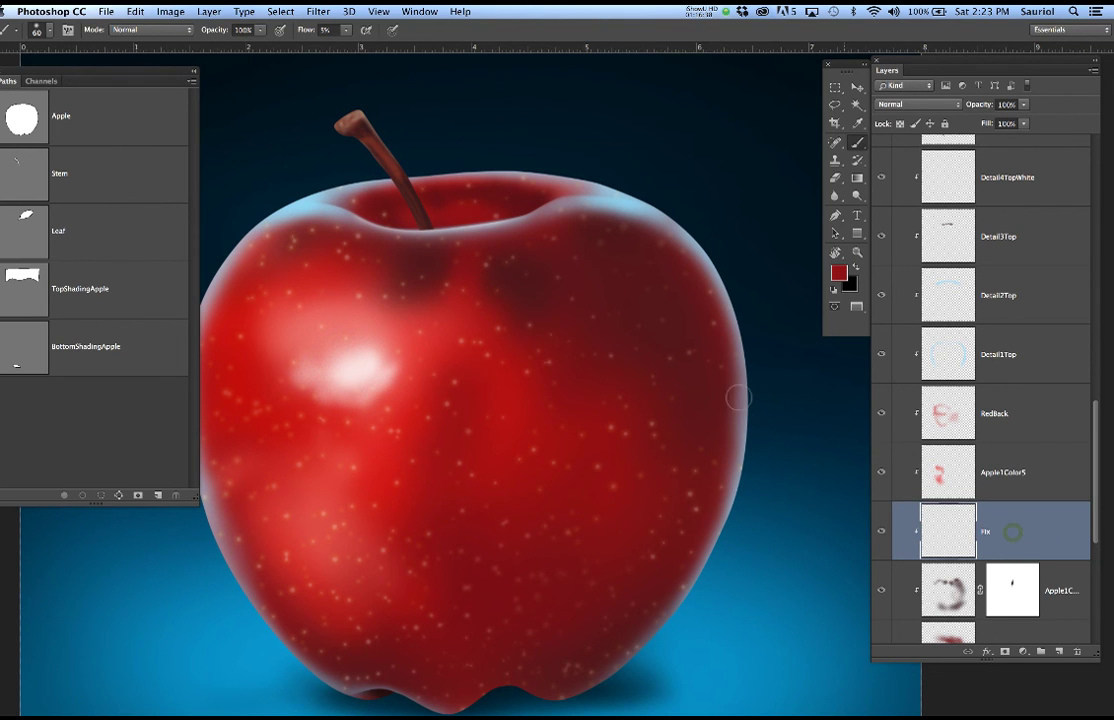
Move the Fix layer above Detail3Top, then set the brush flow to 10% and the foreground colour to a brighter red.
{"action": "left_click_drag", "start_coordinate": [1019, 523], "coordinate": [1030, 209]}
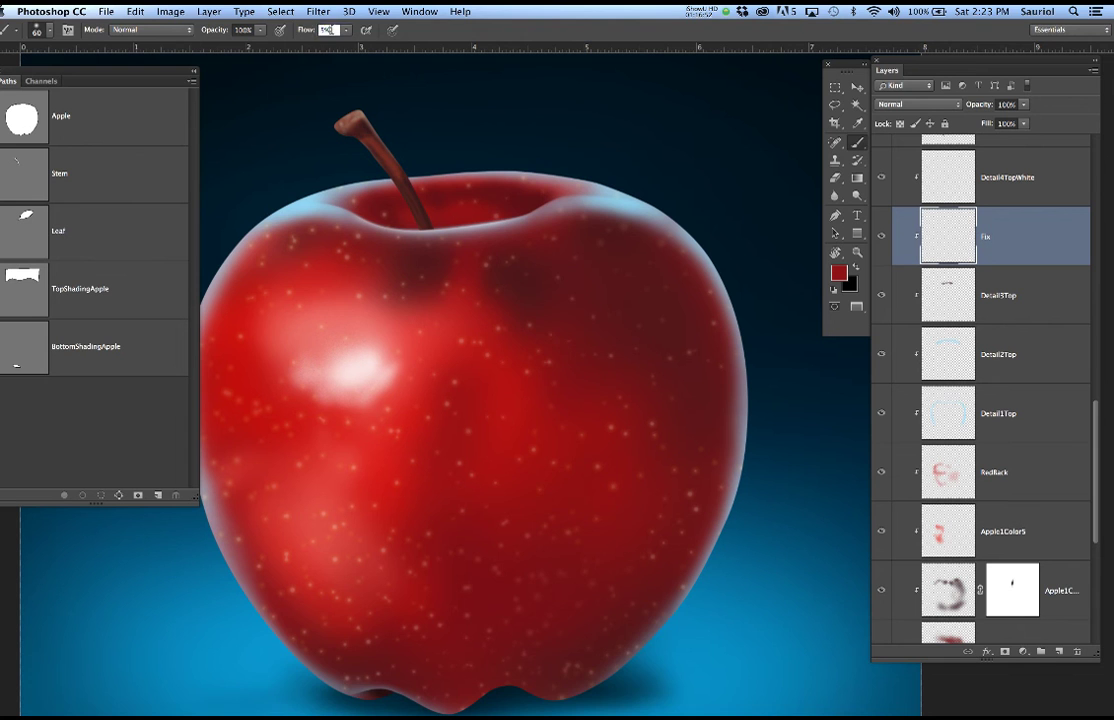
{"action": "key", "text": "1"}
{"action": "key", "text": "0"}
{"action": "left_click", "coordinate": [845, 278]}
{"action": "left_click_drag", "start_coordinate": [310, 294], "coordinate": [316, 273]}
{"action": "key", "text": "Return"}
Move the Fix layer up the layer stack to directly above Shine1.
{"action": "scroll", "coordinate": [1010, 330], "scroll_direction": "up", "scroll_amount": 3}
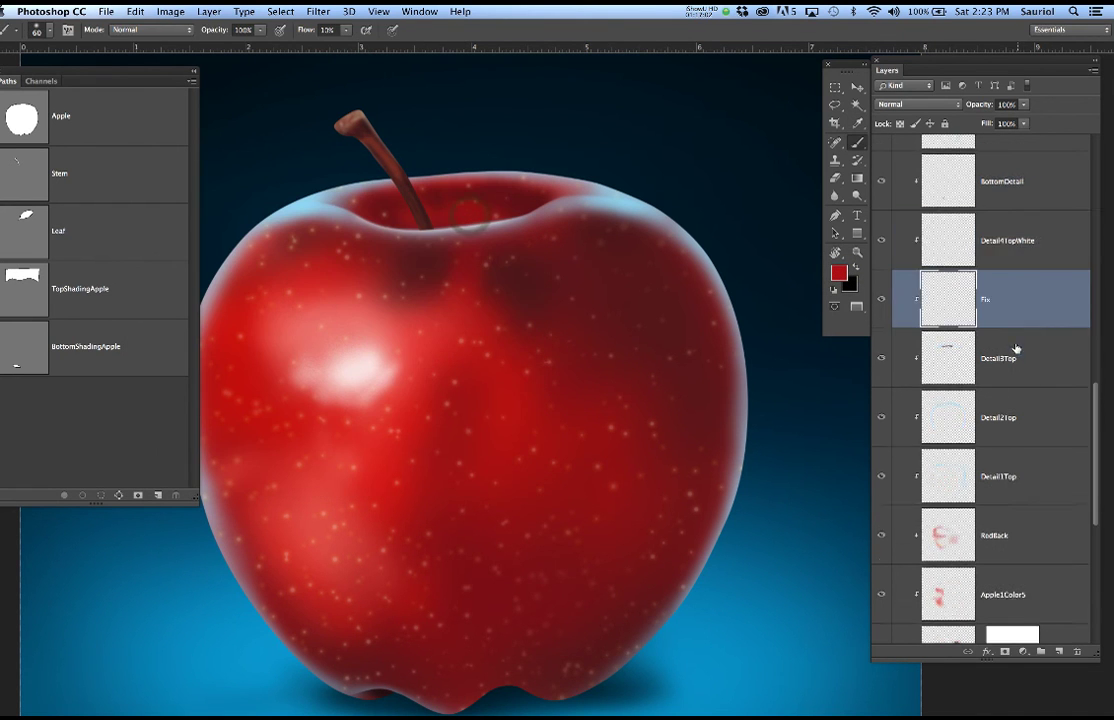
{"action": "scroll", "coordinate": [1019, 340], "scroll_direction": "up", "scroll_amount": 1}
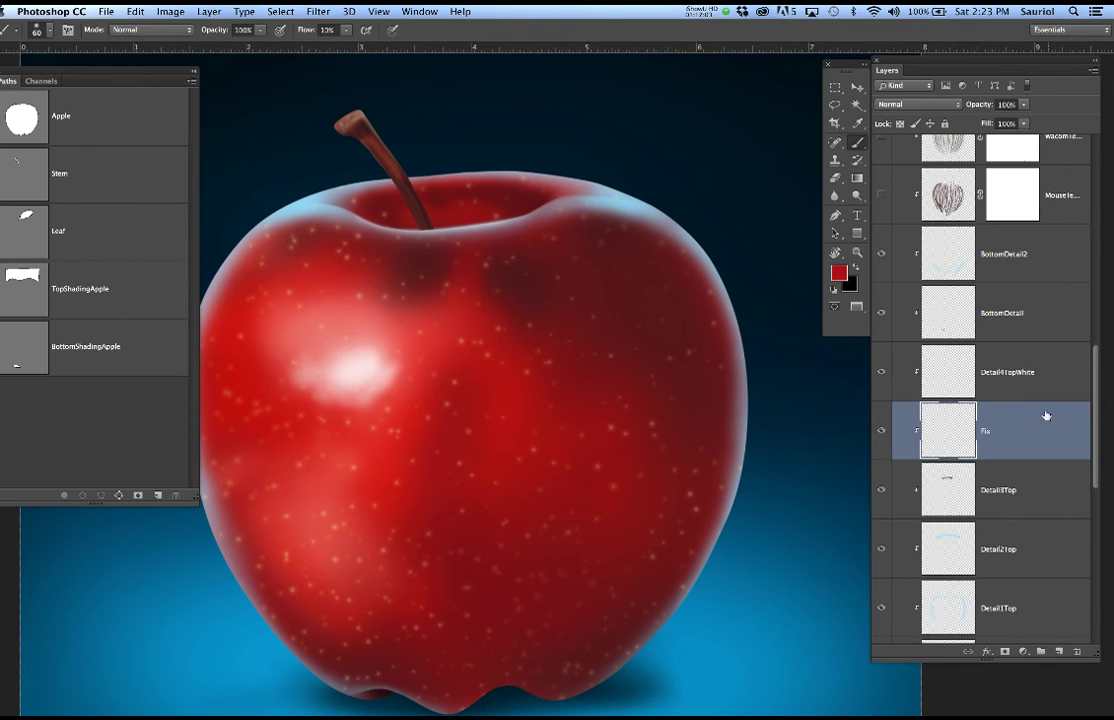
{"action": "scroll", "coordinate": [1046, 415], "scroll_direction": "up", "scroll_amount": 2}
{"action": "left_click_drag", "start_coordinate": [1039, 517], "coordinate": [1050, 218]}
{"action": "scroll", "coordinate": [1040, 258], "scroll_direction": "up", "scroll_amount": 1}
{"action": "scroll", "coordinate": [1040, 258], "scroll_direction": "up", "scroll_amount": 4}
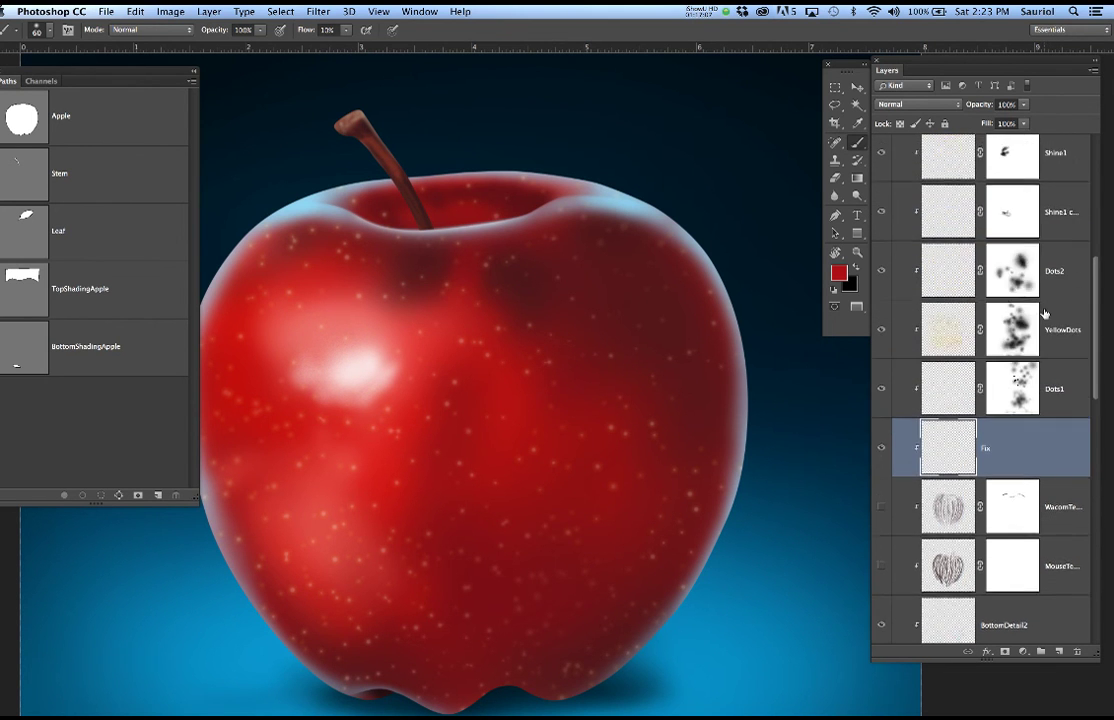
{"action": "left_click_drag", "start_coordinate": [1059, 581], "coordinate": [985, 250]}
Try bright red strokes on the Fix layer over the shadow below the stem and the white highlight, and undo them.
{"action": "left_click_drag", "start_coordinate": [412, 268], "coordinate": [450, 271]}
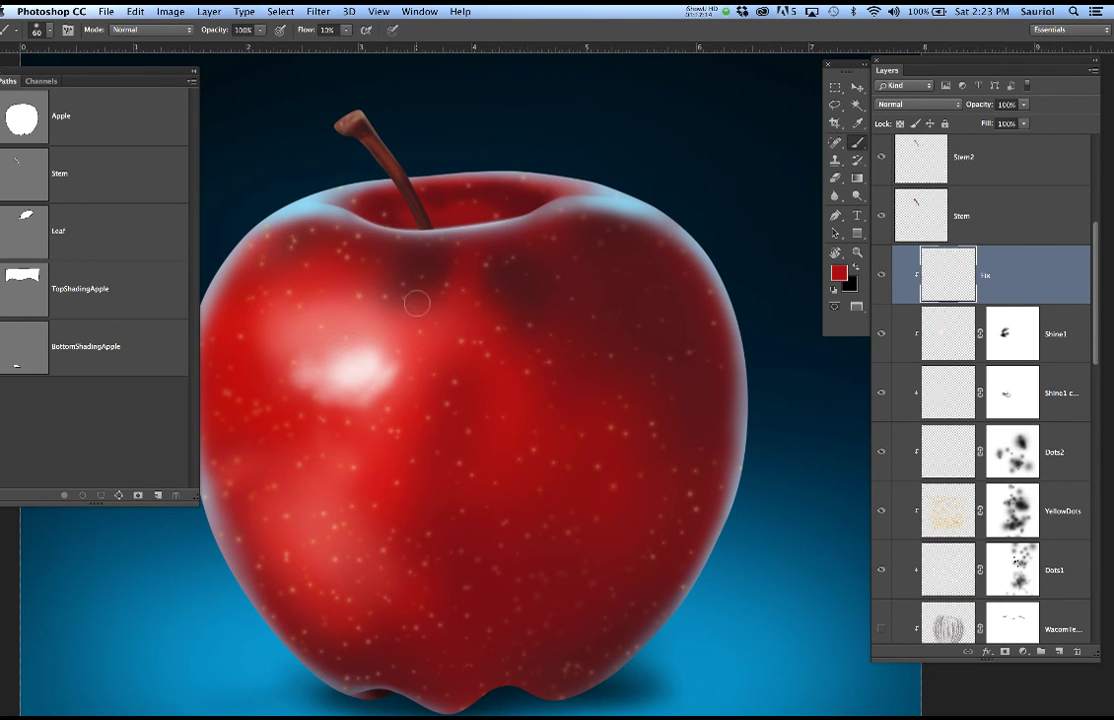
{"action": "key", "text": "super+d"}
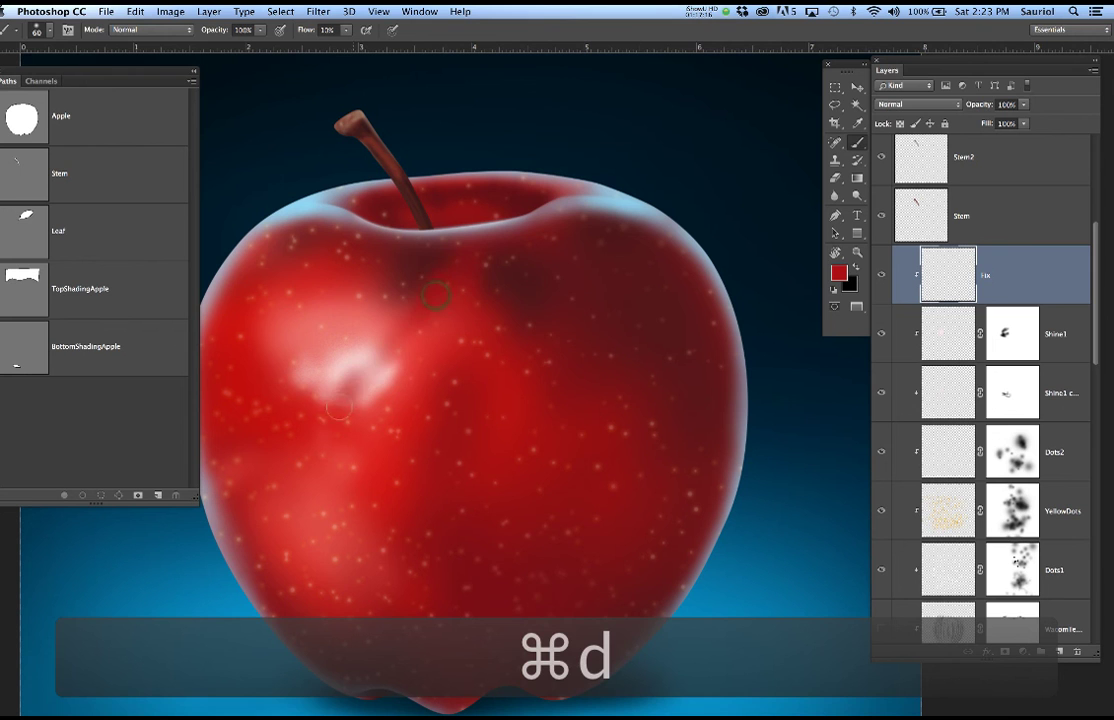
{"action": "key", "text": "super+z"}
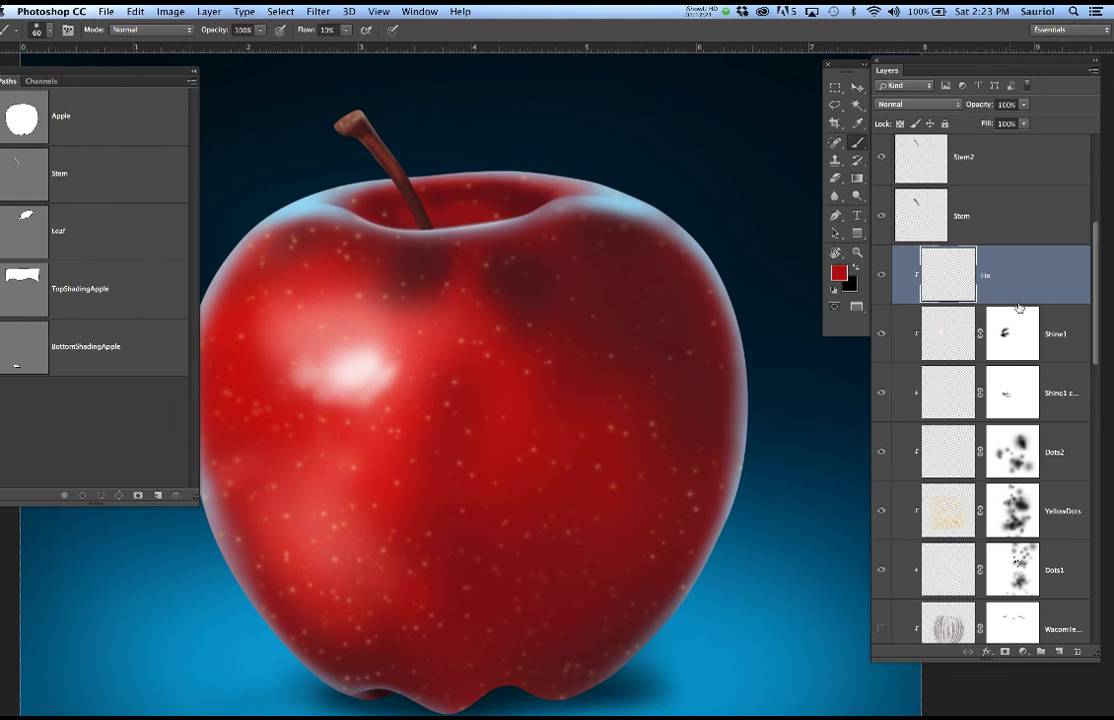
Move the Fix layer down the layer stack to between Detail2Top and Detail1Top.
{"action": "left_click_drag", "start_coordinate": [1045, 282], "coordinate": [1060, 535]}
{"action": "scroll", "coordinate": [1051, 478], "scroll_direction": "down", "scroll_amount": 3}
{"action": "scroll", "coordinate": [1051, 478], "scroll_direction": "down", "scroll_amount": 3}
{"action": "left_click_drag", "start_coordinate": [1047, 346], "coordinate": [1040, 585]}
{"action": "scroll", "coordinate": [1022, 460], "scroll_direction": "down", "scroll_amount": 5}
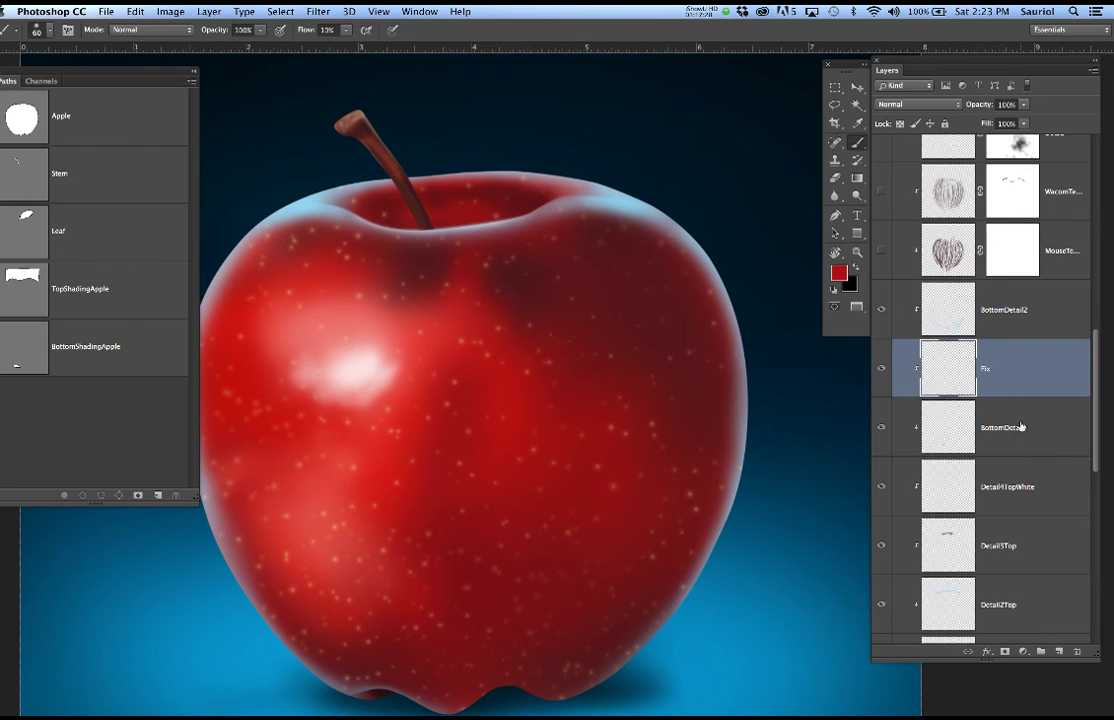
{"action": "scroll", "coordinate": [1022, 415], "scroll_direction": "down", "scroll_amount": 2}
{"action": "left_click_drag", "start_coordinate": [1029, 279], "coordinate": [1030, 532]}
{"action": "scroll", "coordinate": [1004, 489], "scroll_direction": "down", "scroll_amount": 3}
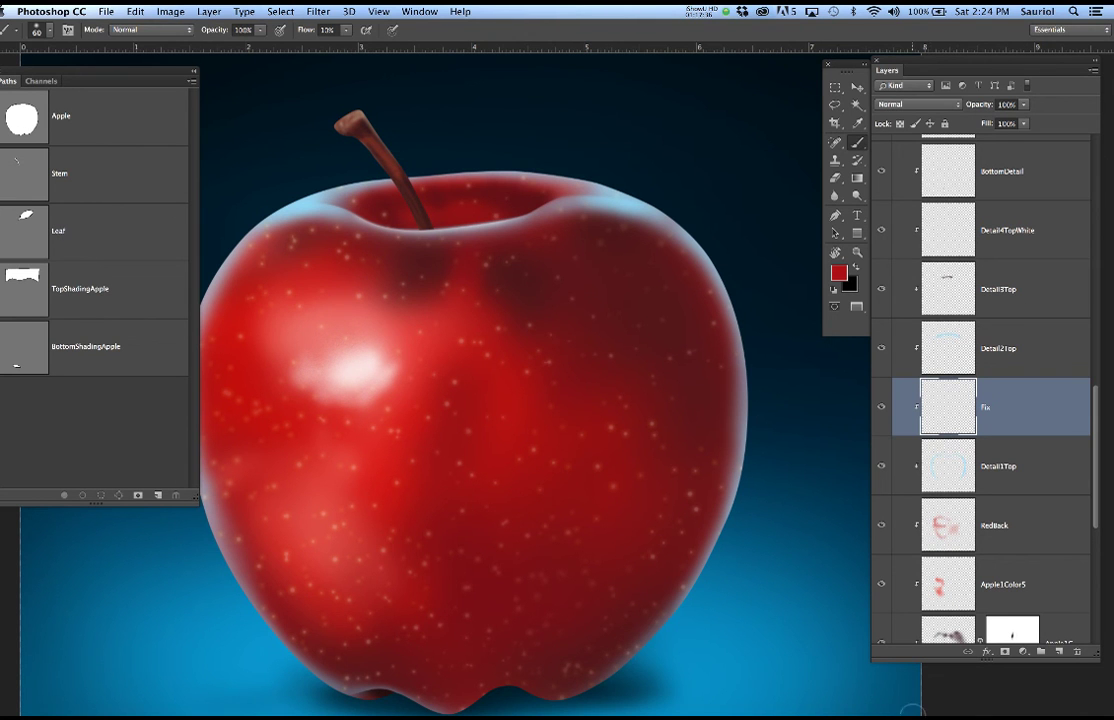
Move the Fix layer down the stack to just below Apple1Color5 and set the brush flow to 5%.
{"action": "scroll", "coordinate": [980, 428], "scroll_direction": "down", "scroll_amount": 5}
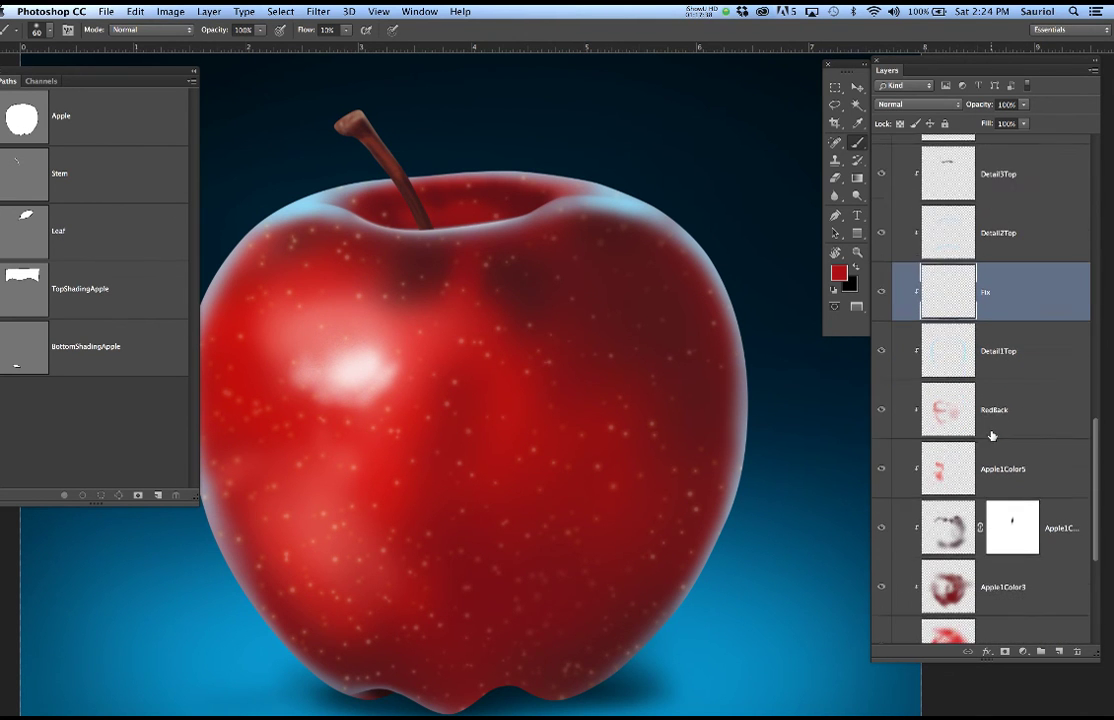
{"action": "scroll", "coordinate": [1018, 356], "scroll_direction": "up", "scroll_amount": 1}
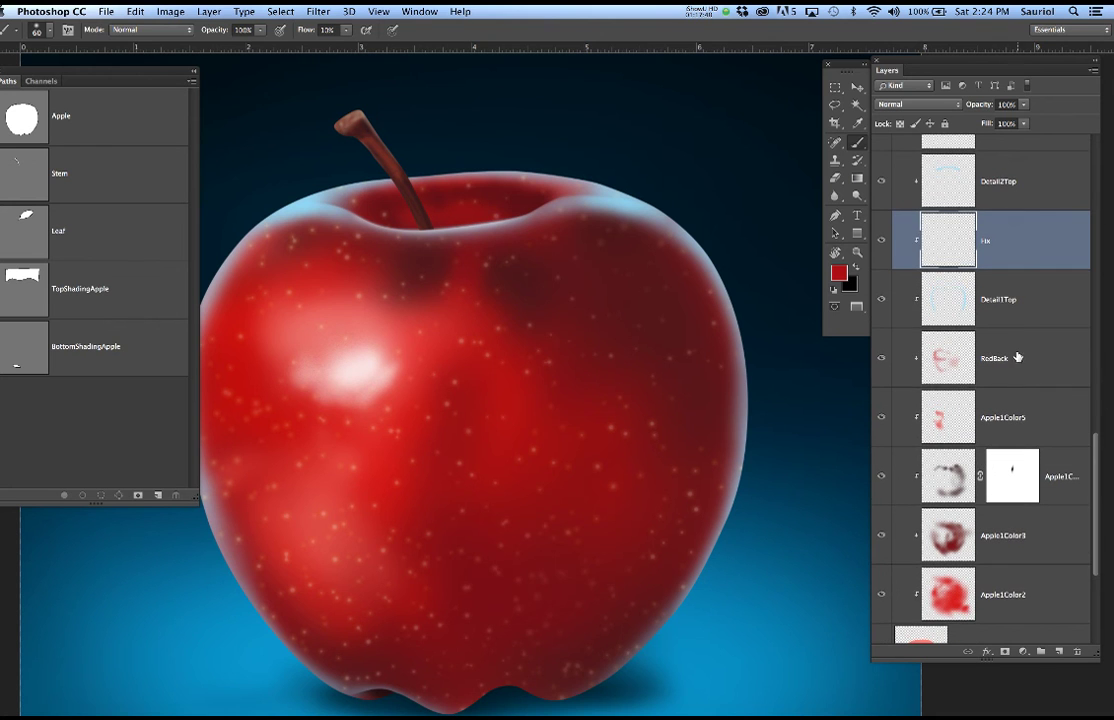
{"action": "left_click_drag", "start_coordinate": [1046, 255], "coordinate": [1035, 448]}
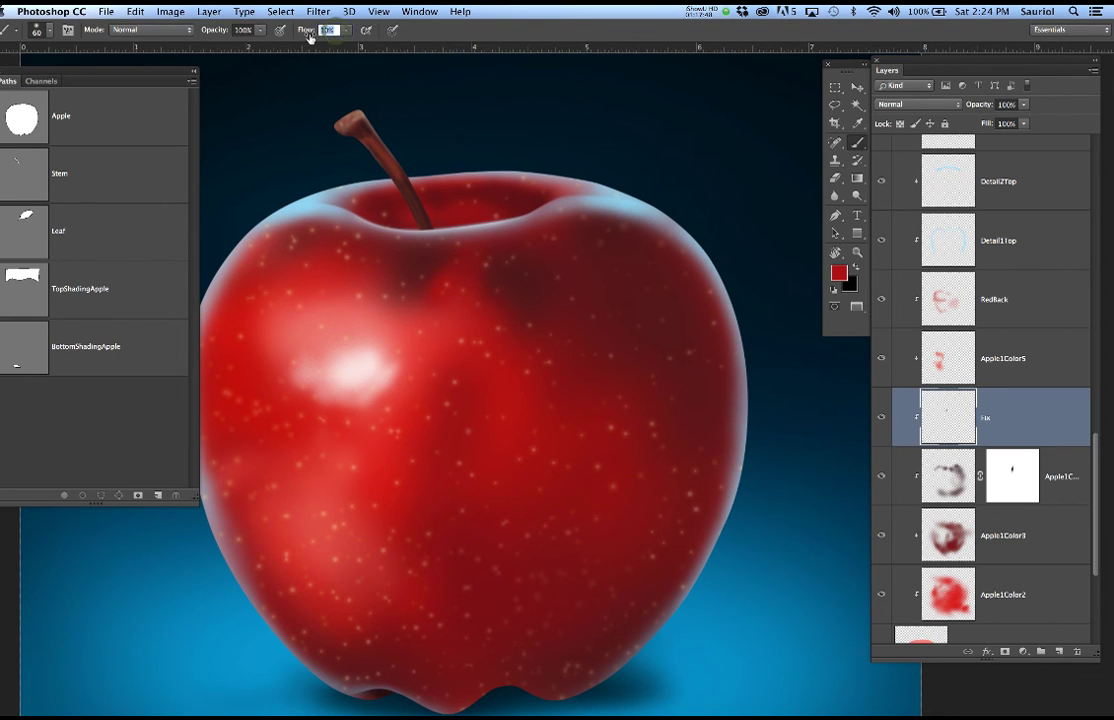
{"action": "type", "text": "5"}
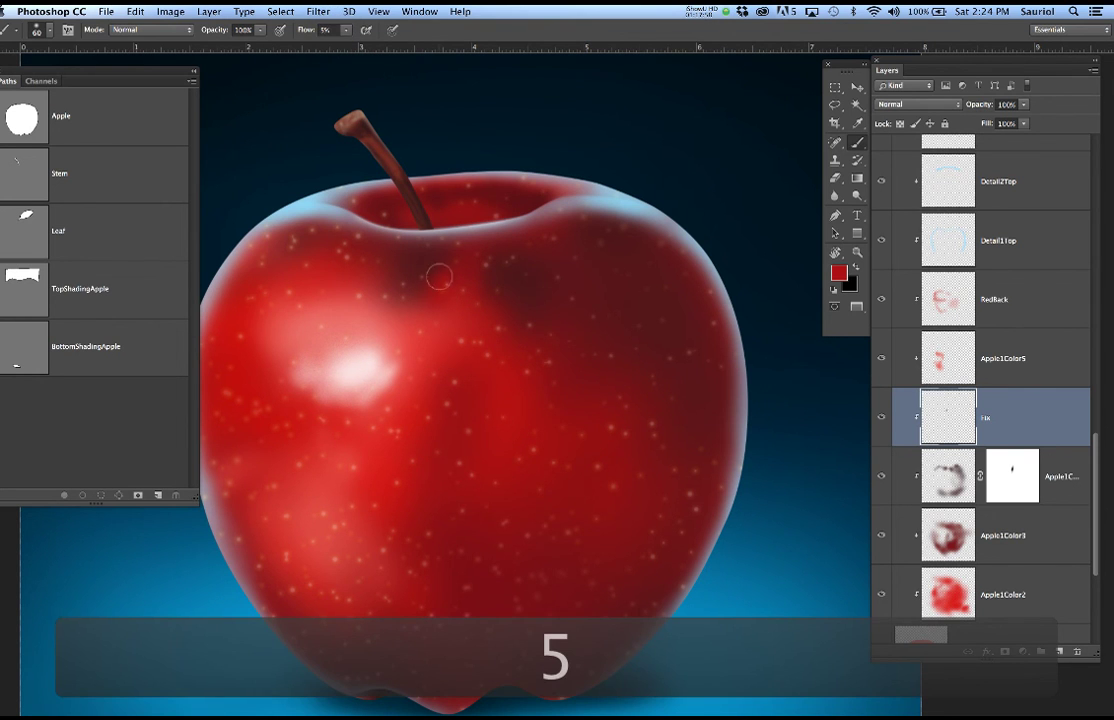
Sample a dark red, enlarge the brush to 90, and paint over the shadow below the stem and the gap beside it on the Fix layer.
{"action": "left_click", "coordinate": [397, 284]}
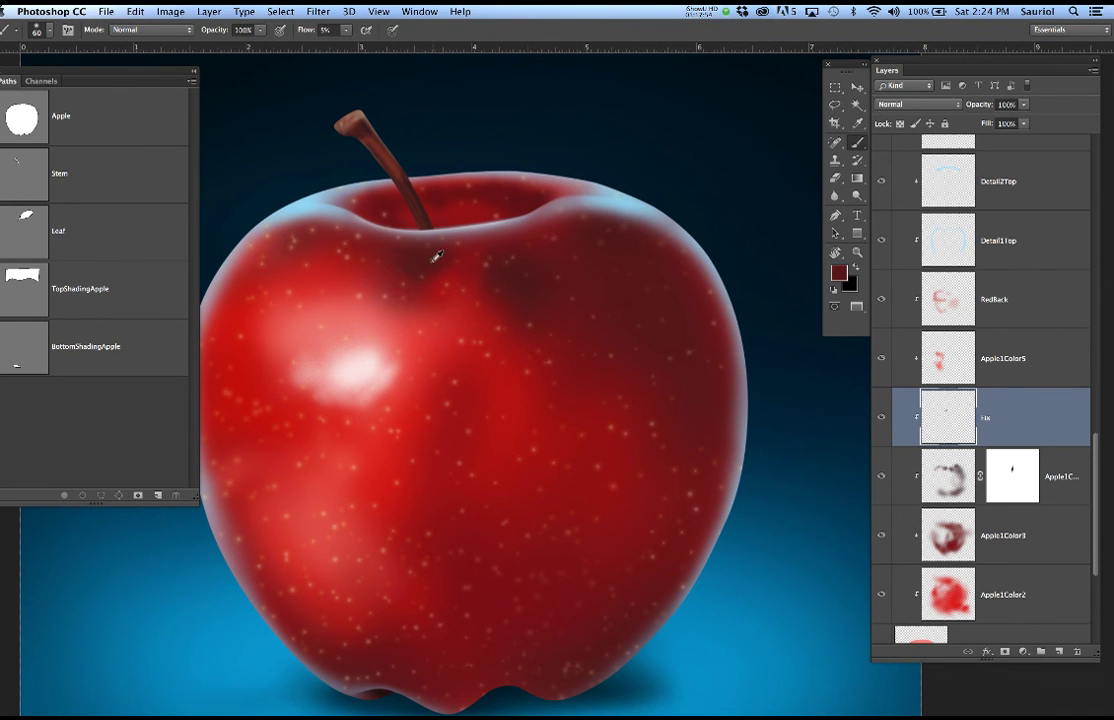
{"action": "left_click", "coordinate": [442, 282]}
{"action": "key", "text": "bracketright"}
{"action": "key", "text": "bracketright"}
{"action": "key", "text": "bracketright"}
{"action": "left_click", "coordinate": [417, 318]}
{"action": "left_click", "coordinate": [405, 321]}
{"action": "left_click", "coordinate": [429, 335]}
{"action": "left_click", "coordinate": [433, 337]}
{"action": "left_click", "coordinate": [448, 327]}
{"action": "left_click", "coordinate": [489, 305]}
{"action": "left_click", "coordinate": [491, 295]}
{"action": "left_click", "coordinate": [492, 350]}
{"action": "left_click", "coordinate": [479, 322]}
{"action": "left_click", "coordinate": [473, 314]}
{"action": "left_click", "coordinate": [480, 308]}
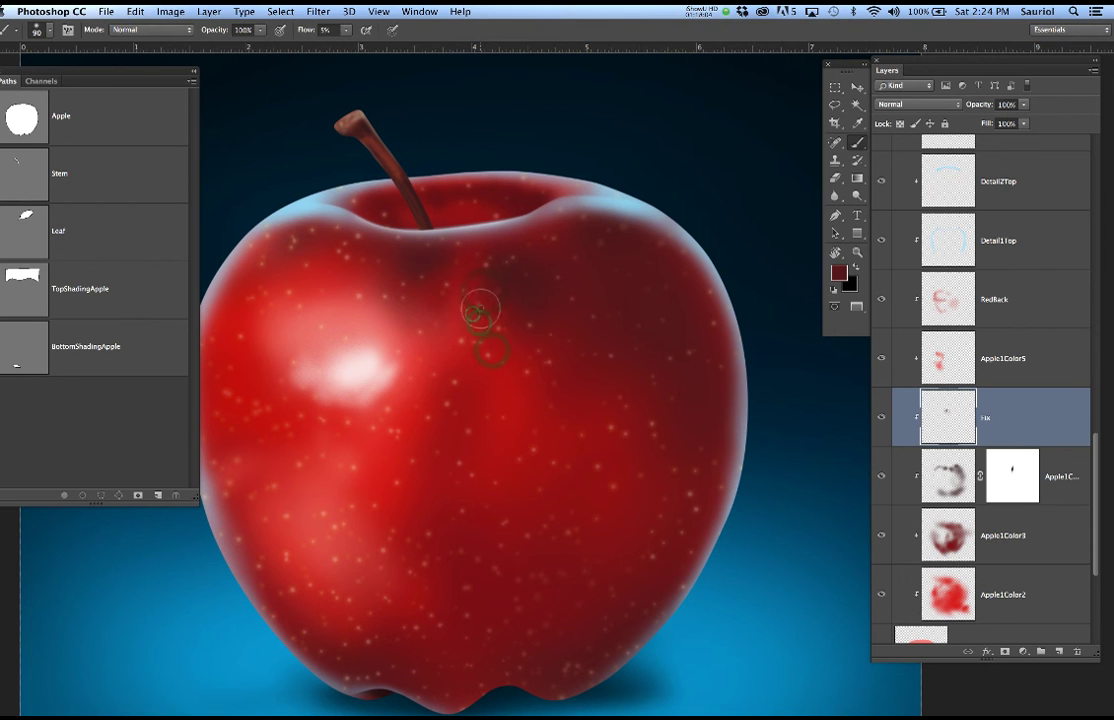
Blend dark red around the shadow's edges and down the apple's centre on the Fix layer with short, low-flow strokes.
{"action": "left_click", "coordinate": [484, 287]}
{"action": "left_click", "coordinate": [520, 363]}
{"action": "left_click", "coordinate": [364, 276]}
{"action": "left_click", "coordinate": [349, 273]}
{"action": "left_click", "coordinate": [328, 271]}
{"action": "left_click", "coordinate": [455, 281]}
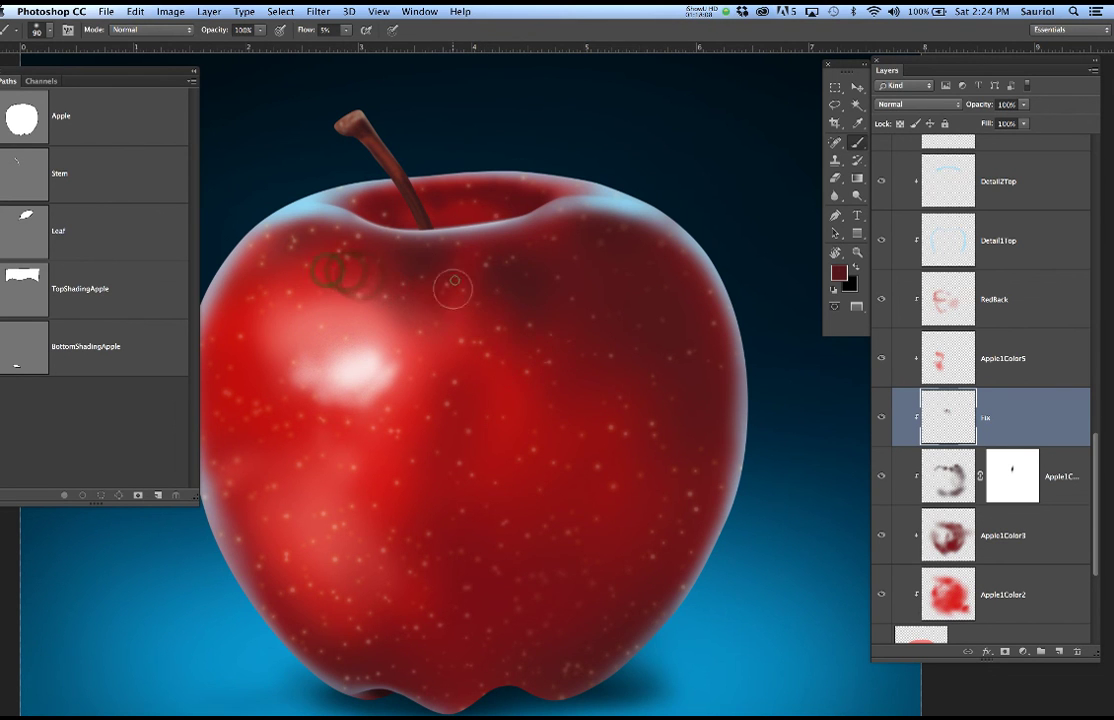
{"action": "left_click", "coordinate": [463, 292]}
{"action": "left_click", "coordinate": [454, 322]}
{"action": "left_click", "coordinate": [458, 351]}
{"action": "left_click", "coordinate": [467, 345]}
{"action": "left_click", "coordinate": [480, 373]}
{"action": "left_click", "coordinate": [499, 344]}
{"action": "left_click", "coordinate": [488, 338]}
{"action": "left_click", "coordinate": [449, 352]}
{"action": "left_click", "coordinate": [436, 351]}
{"action": "left_click", "coordinate": [447, 352]}
{"action": "left_click", "coordinate": [488, 320]}
{"action": "left_click", "coordinate": [499, 341]}
Continue the soft dark red shading from the right-hand shadow patch across to the apple's upper-left shoulder on the Fix layer.
{"action": "left_click", "coordinate": [554, 283]}
{"action": "left_click", "coordinate": [580, 301]}
{"action": "left_click", "coordinate": [501, 317]}
{"action": "left_click", "coordinate": [453, 307]}
{"action": "left_click", "coordinate": [401, 274]}
{"action": "left_click", "coordinate": [370, 261]}
{"action": "left_click", "coordinate": [338, 273]}
{"action": "left_click", "coordinate": [270, 285]}
{"action": "left_click", "coordinate": [236, 311]}
{"action": "left_click", "coordinate": [254, 300]}
{"action": "left_click", "coordinate": [229, 345]}
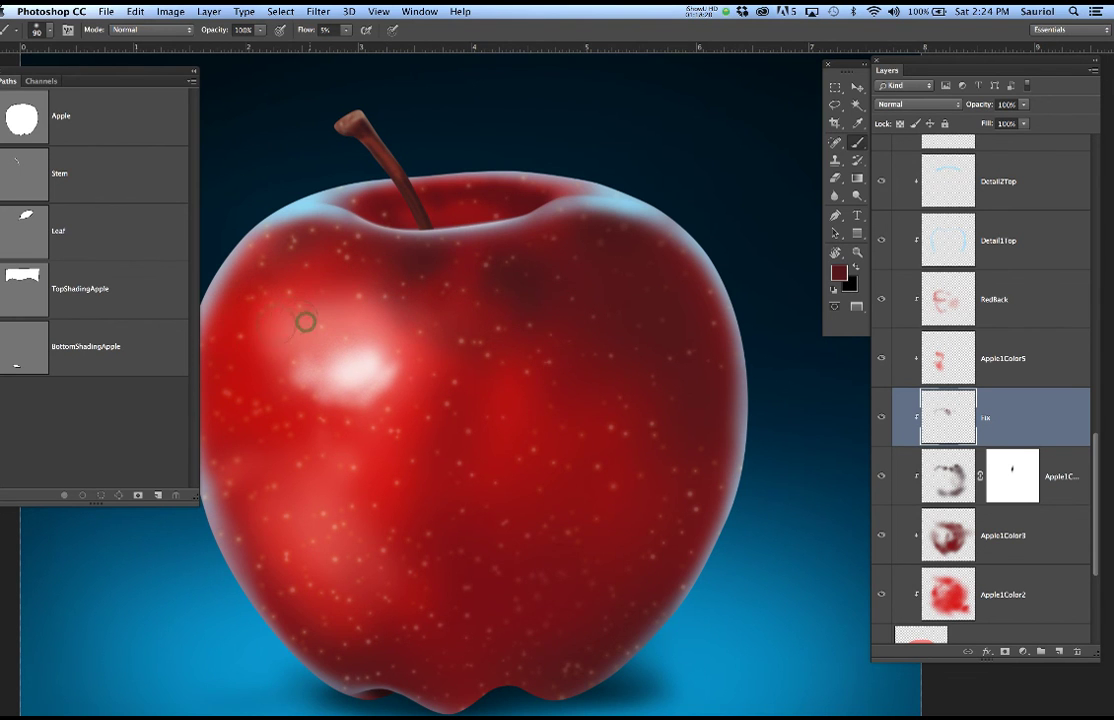
Paint black on the mask of the dark shading layer directly below Fix to fade both shadow patches below the stem.
{"action": "scroll", "coordinate": [577, 390], "scroll_direction": "down", "scroll_amount": 3}
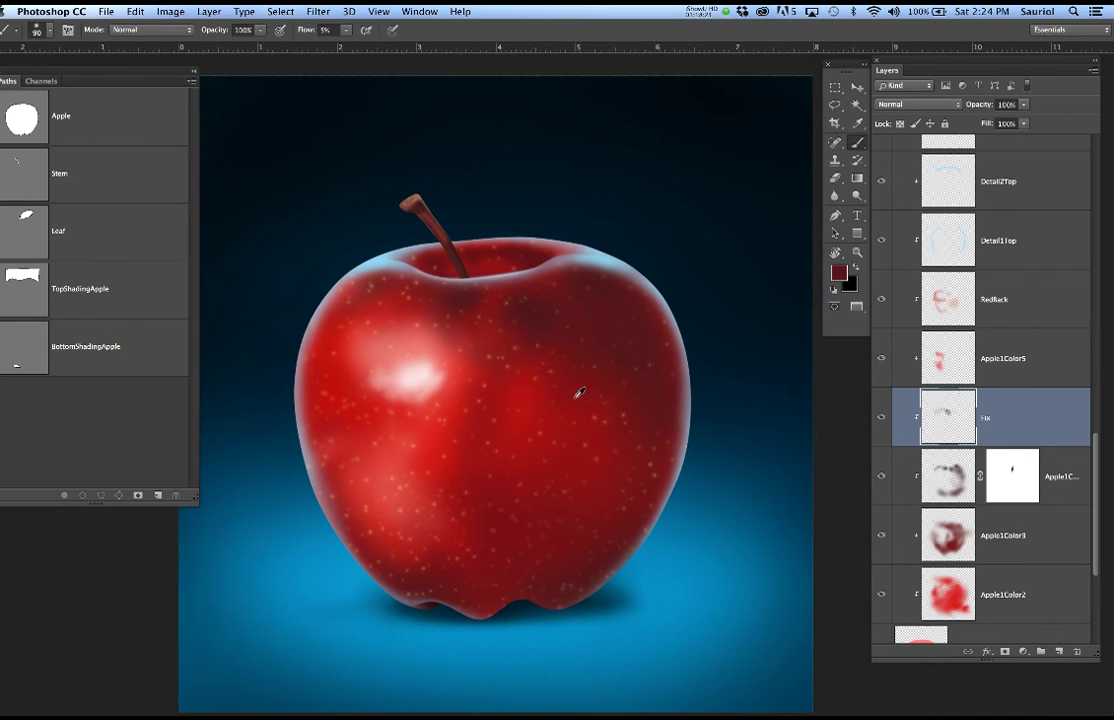
{"action": "left_click", "coordinate": [463, 322]}
{"action": "left_click", "coordinate": [880, 478]}
{"action": "left_click", "coordinate": [880, 477]}
{"action": "left_click", "coordinate": [1024, 478]}
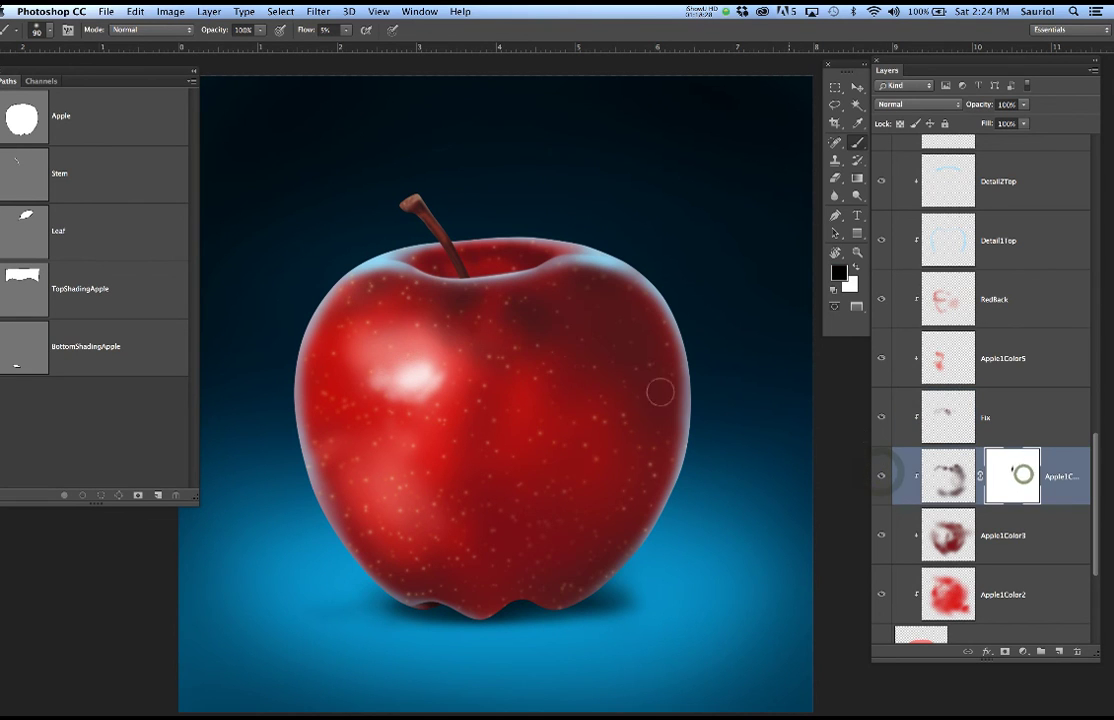
{"action": "left_click", "coordinate": [455, 296]}
{"action": "left_click", "coordinate": [457, 302]}
{"action": "left_click", "coordinate": [455, 312]}
{"action": "left_click", "coordinate": [449, 320]}
{"action": "left_click", "coordinate": [466, 302]}
{"action": "left_click", "coordinate": [486, 302]}
{"action": "left_click", "coordinate": [513, 331]}
{"action": "left_click", "coordinate": [505, 327]}
{"action": "left_click", "coordinate": [501, 314]}
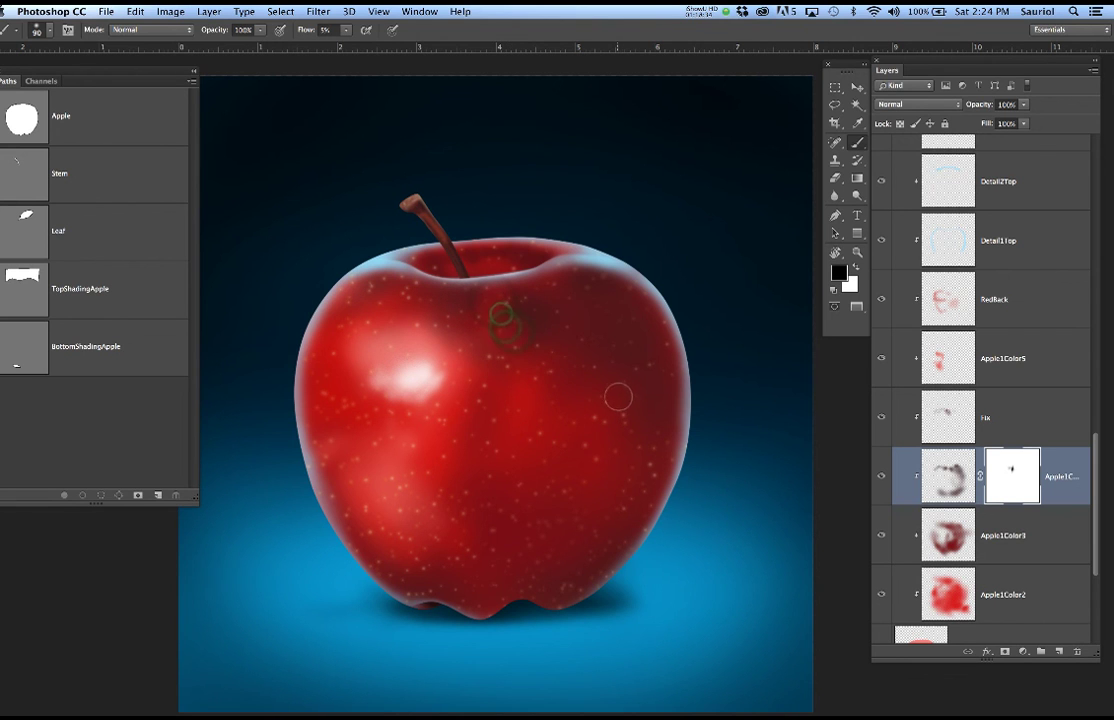
{"action": "left_click", "coordinate": [520, 320]}
{"action": "left_click", "coordinate": [540, 343]}
Rename the empty Stem4 layer as Leaf1.
{"action": "scroll", "coordinate": [957, 358], "scroll_direction": "up", "scroll_amount": 10}
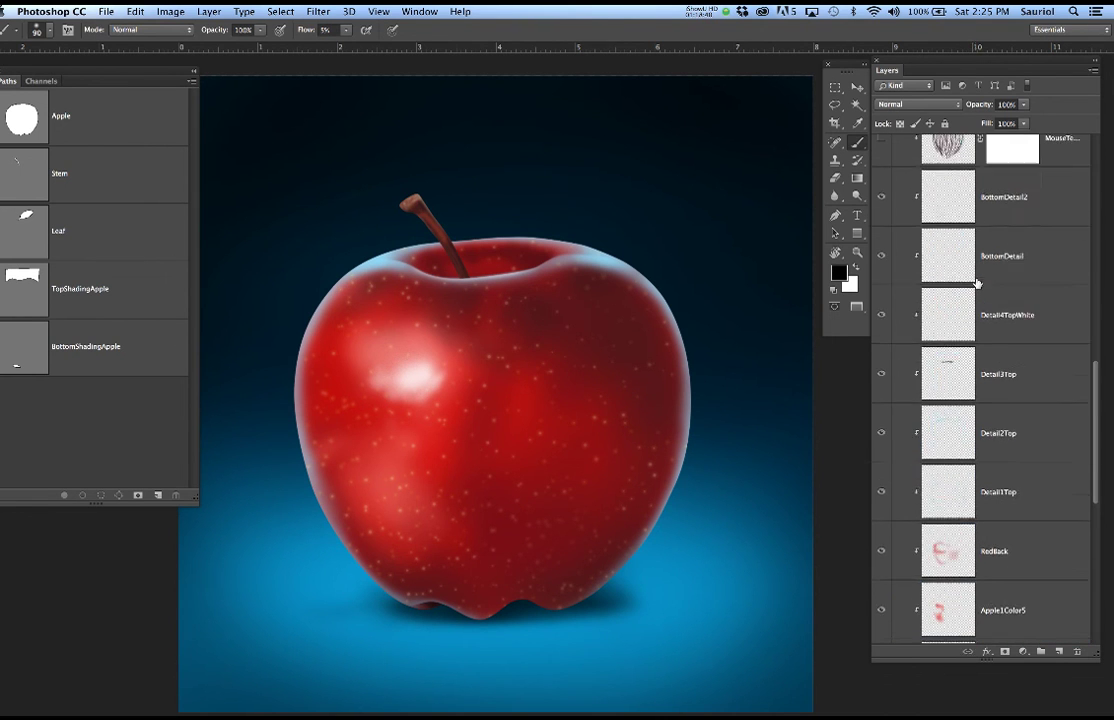
{"action": "scroll", "coordinate": [984, 270], "scroll_direction": "up", "scroll_amount": 5}
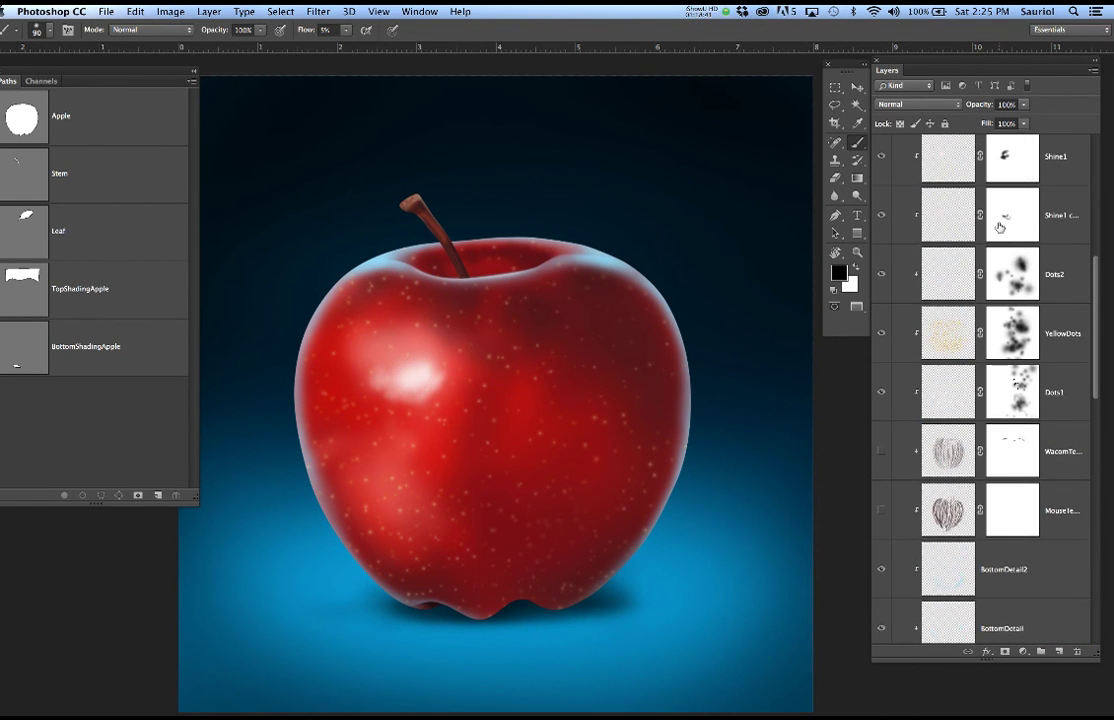
{"action": "scroll", "coordinate": [977, 257], "scroll_direction": "up", "scroll_amount": 1}
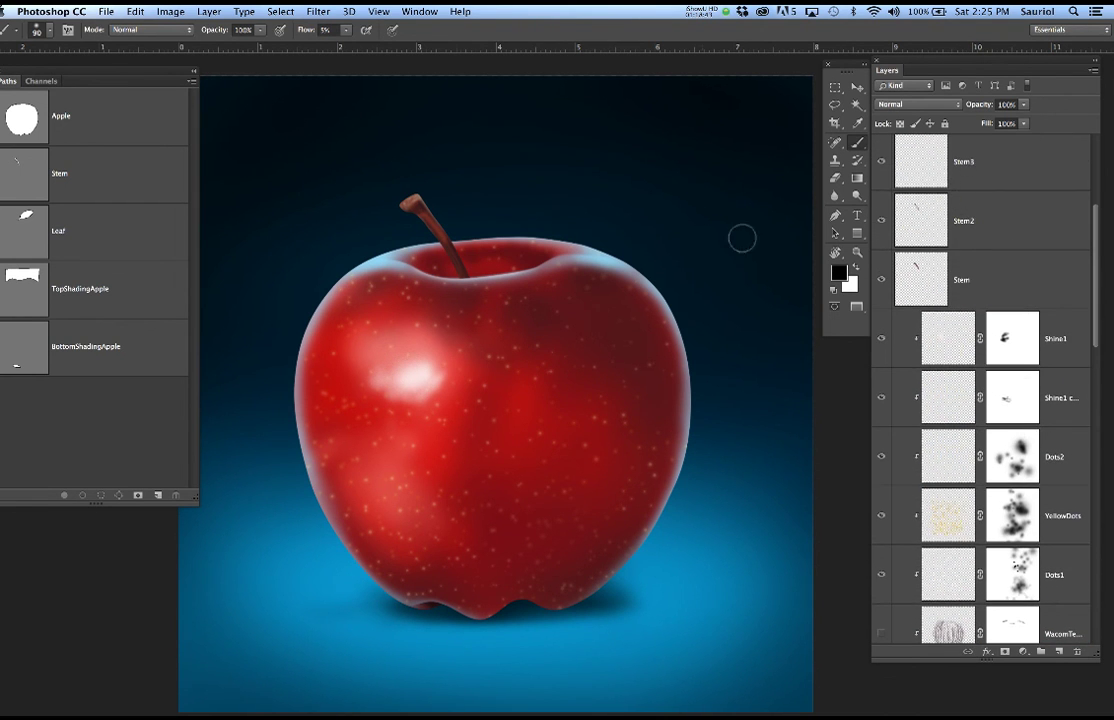
{"action": "scroll", "coordinate": [1033, 308], "scroll_direction": "up", "scroll_amount": 4}
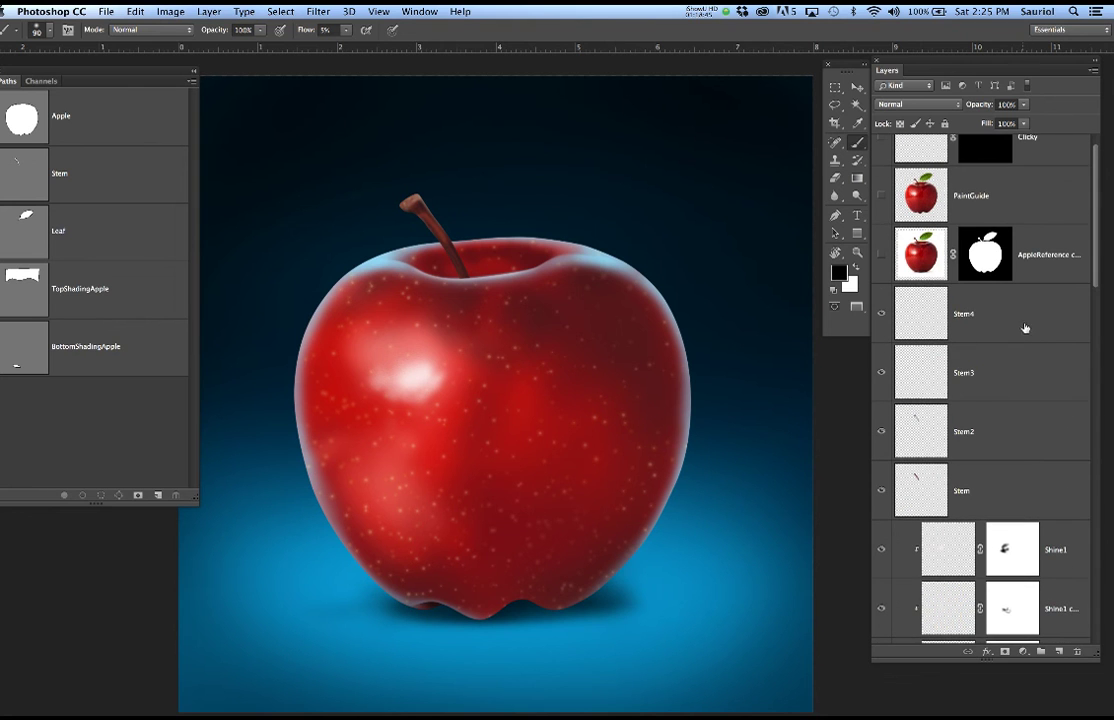
{"action": "left_click", "coordinate": [1025, 327]}
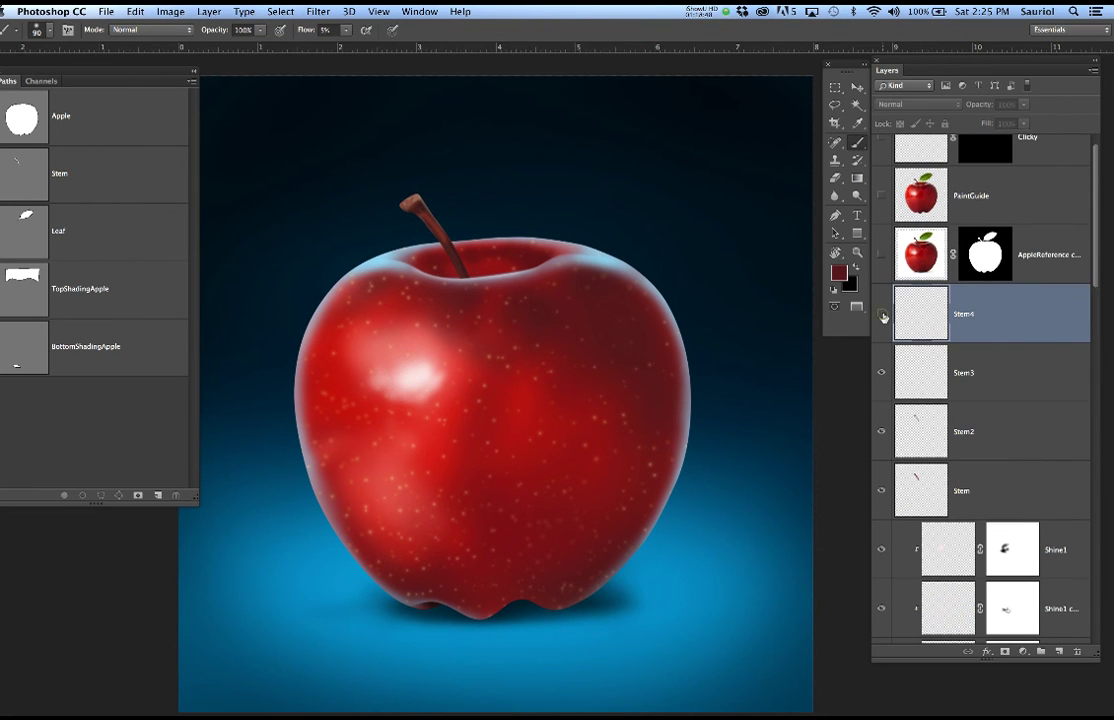
{"action": "double_click", "coordinate": [963, 314]}
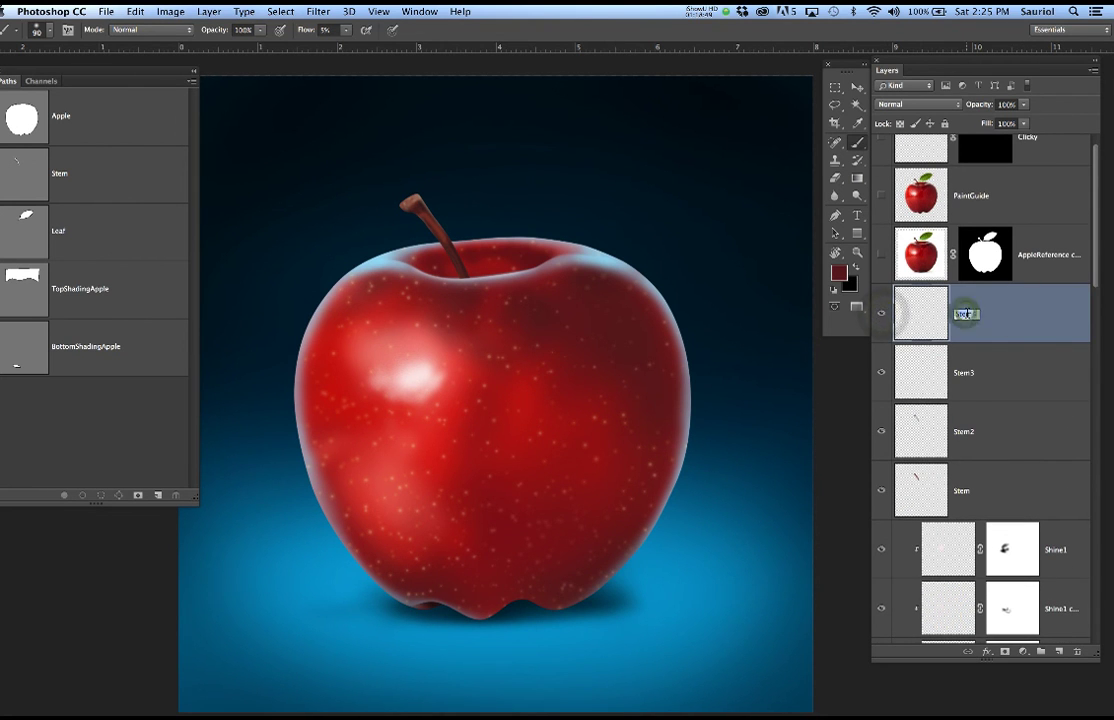
{"action": "type", "text": "Leaf"}
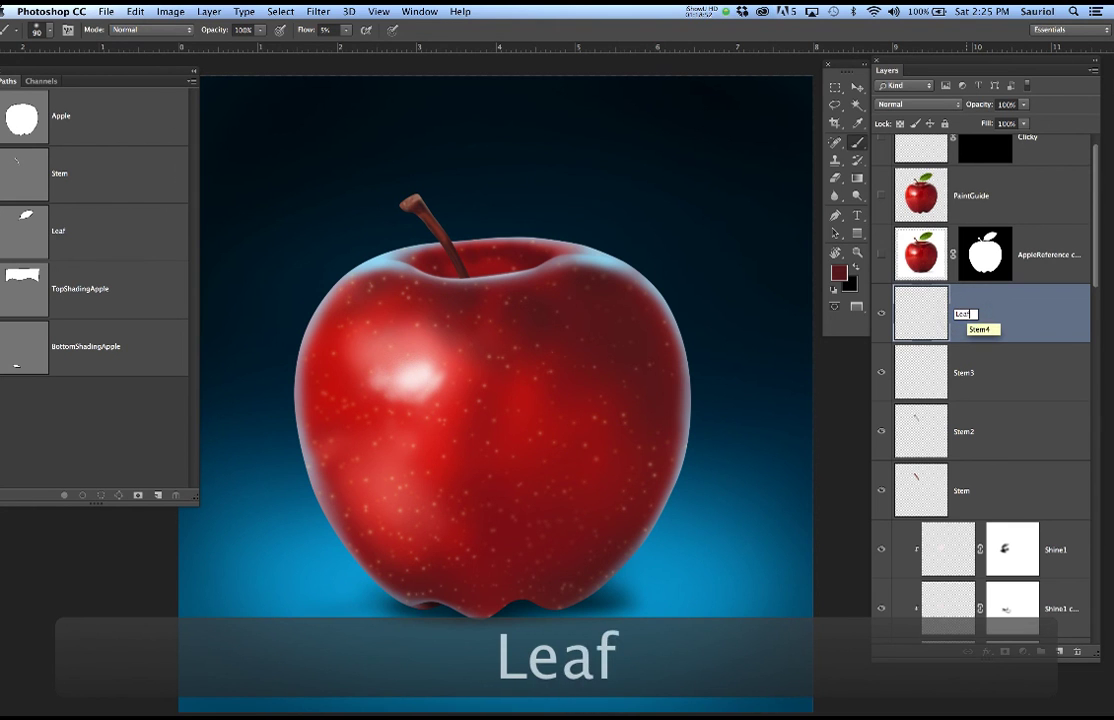
{"action": "type", "text": "1"}
{"action": "key", "text": "Return"}
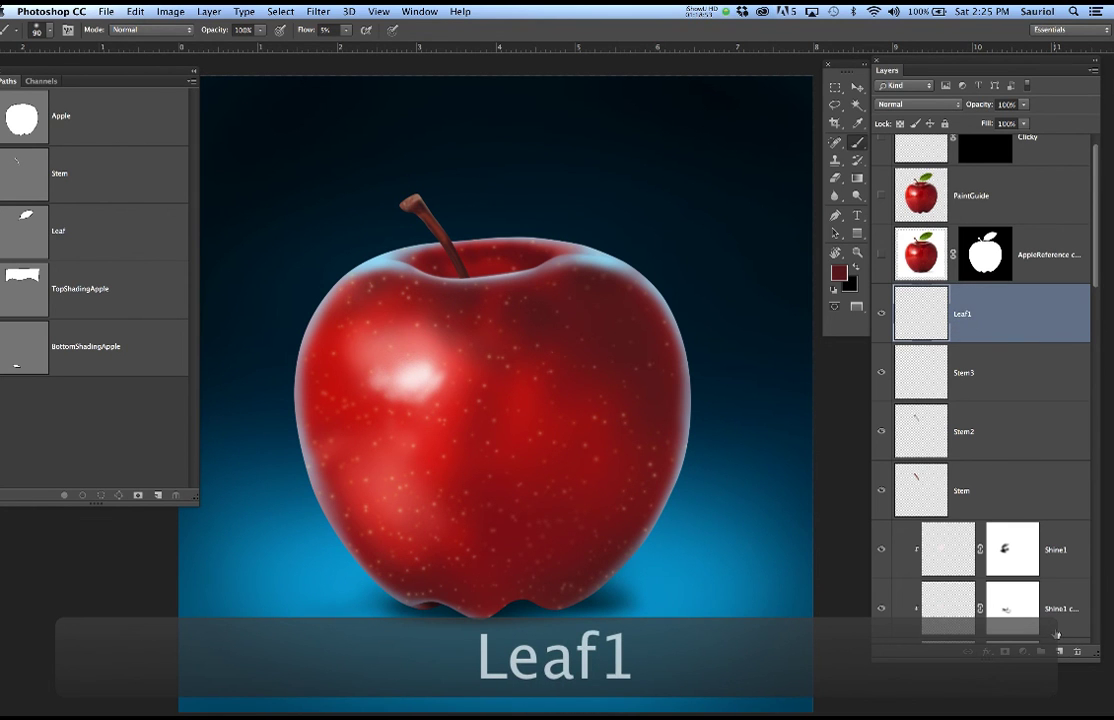
Add a new layer above Leaf1 and name it Leaf2.
{"action": "left_click", "coordinate": [1061, 652]}
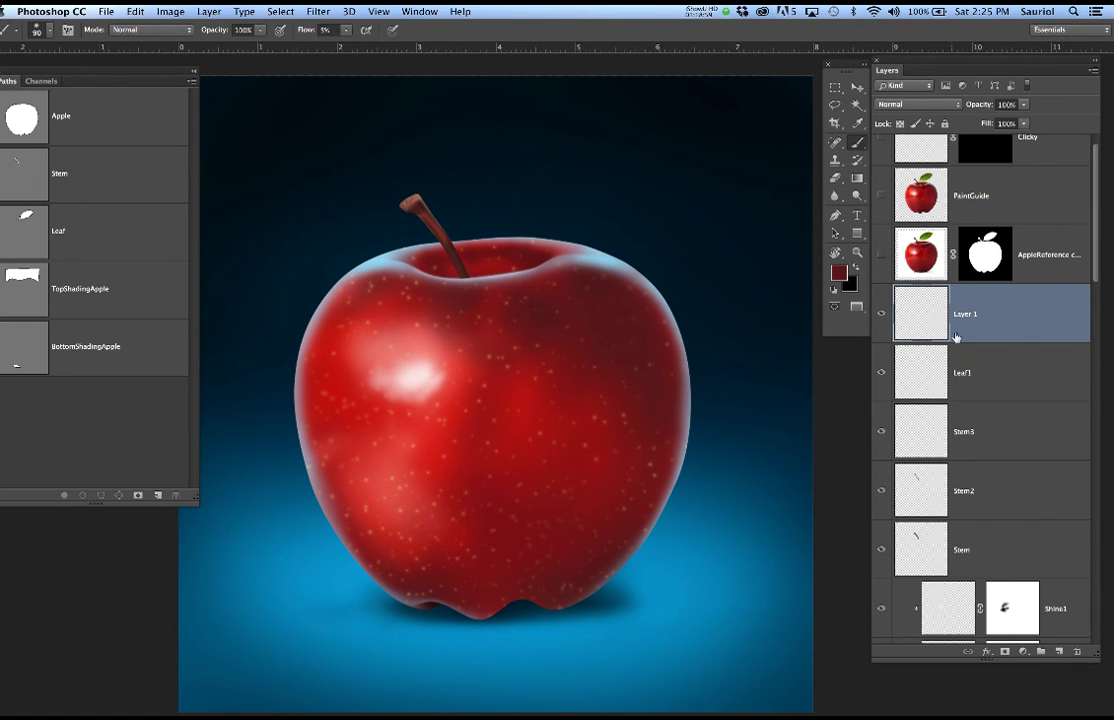
{"action": "double_click", "coordinate": [962, 373]}
{"action": "key", "text": "super+c"}
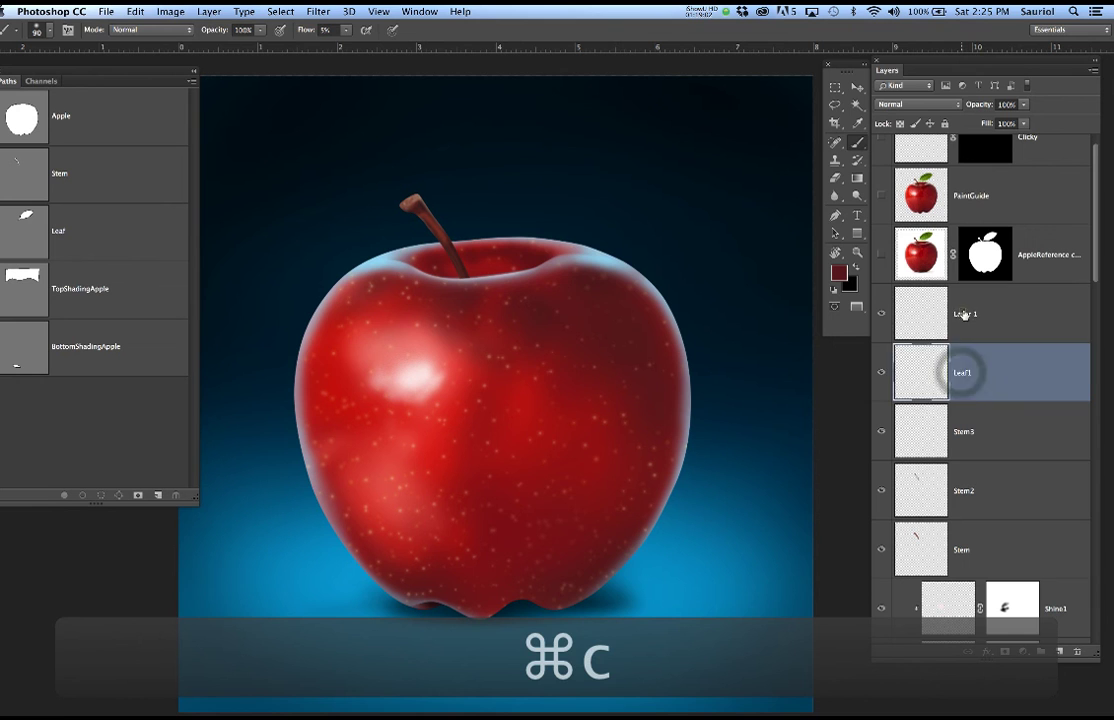
{"action": "double_click", "coordinate": [964, 313]}
{"action": "key", "text": "super+v"}
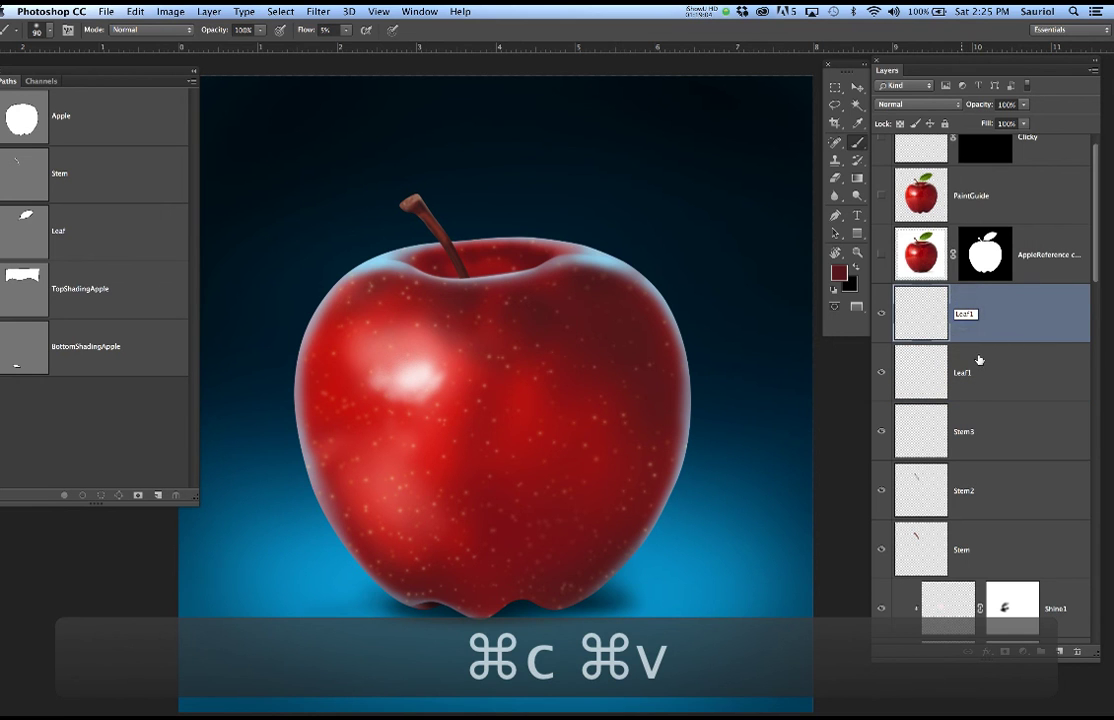
{"action": "key", "text": "BackSpace"}
{"action": "type", "text": "2"}
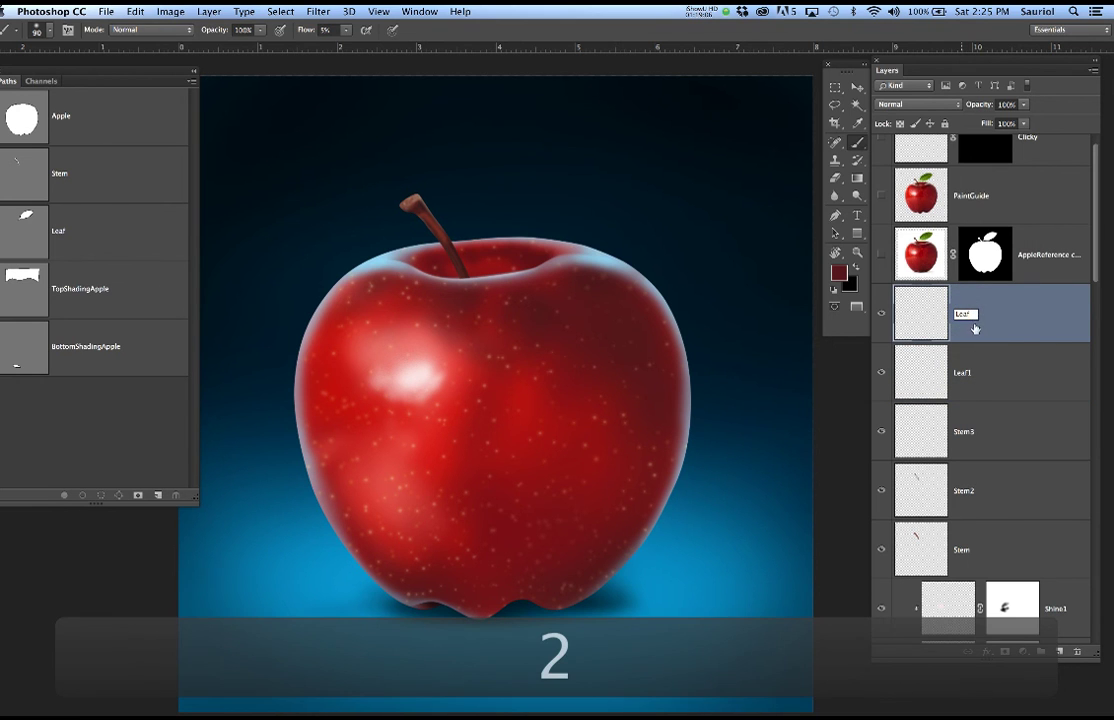
{"action": "key", "text": "Return"}
Load the Leaf path as a selection and fill it on the Leaf1 layer with green sampled from the PaintGuide leaf.
{"action": "left_click", "coordinate": [930, 377]}
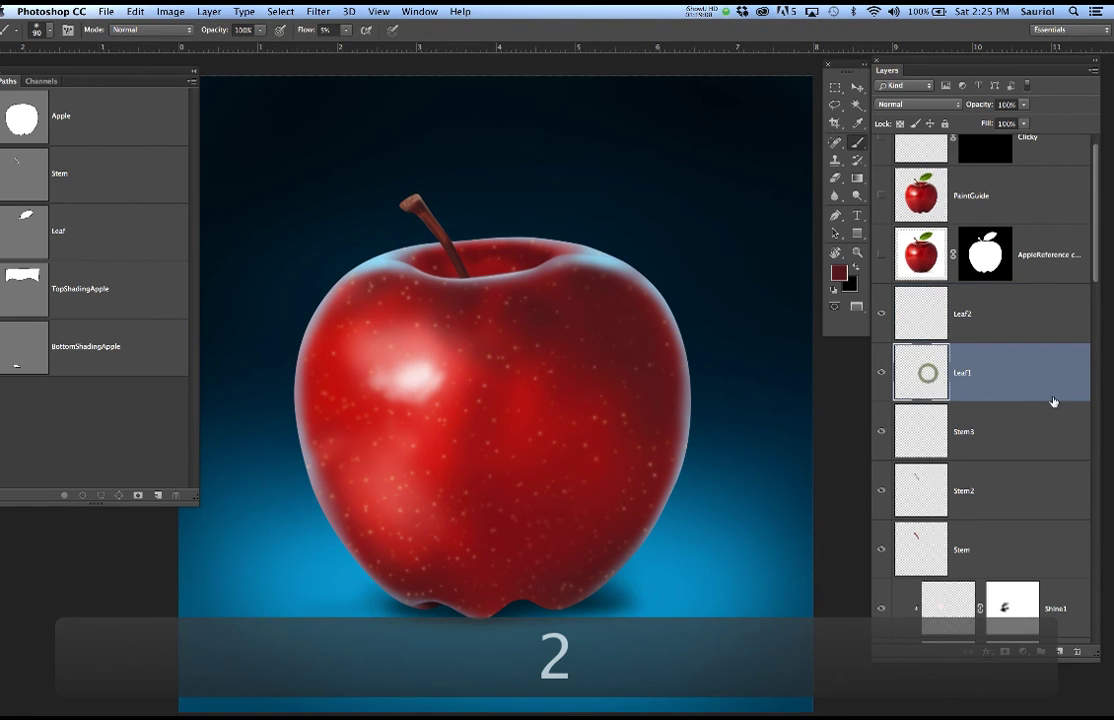
{"action": "left_click", "coordinate": [882, 197]}
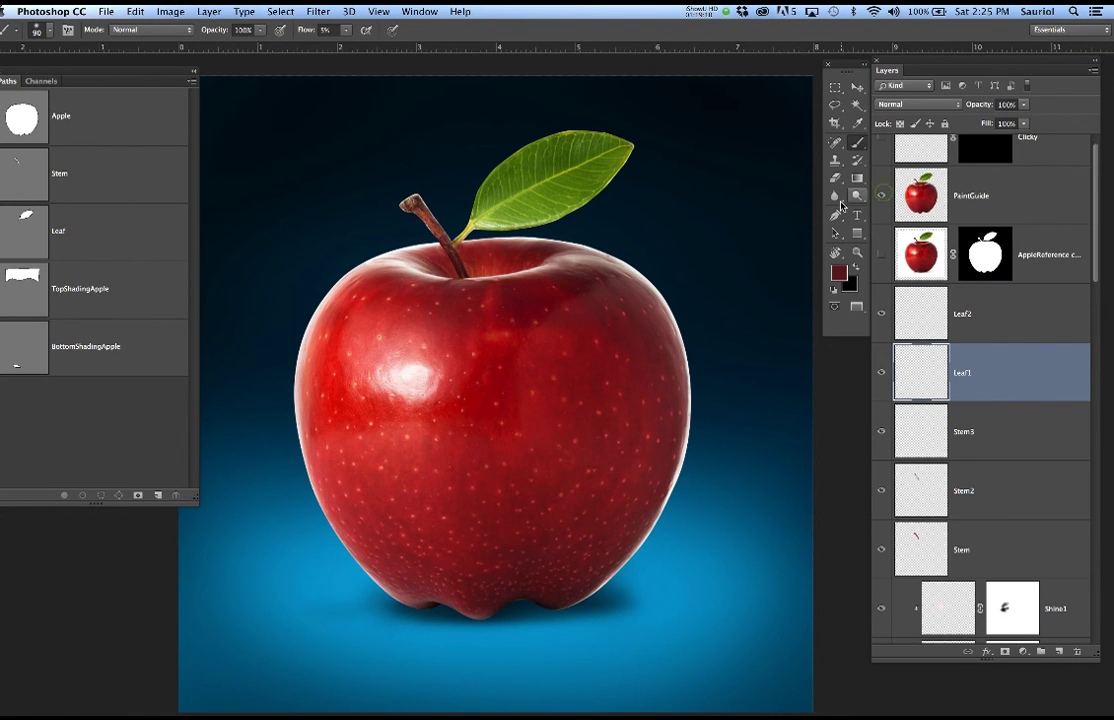
{"action": "left_click", "coordinate": [28, 224], "text": "super"}
{"action": "key", "text": "b"}
{"action": "scroll", "coordinate": [428, 205], "scroll_direction": "up", "scroll_amount": 1}
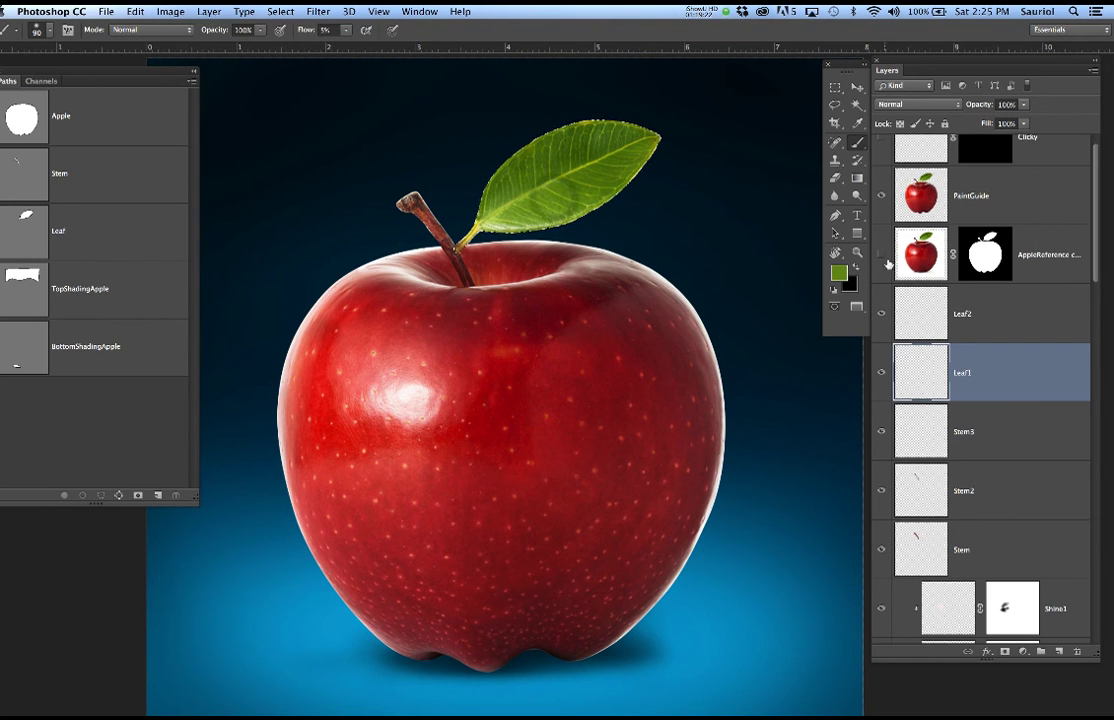
{"action": "left_click", "coordinate": [883, 196]}
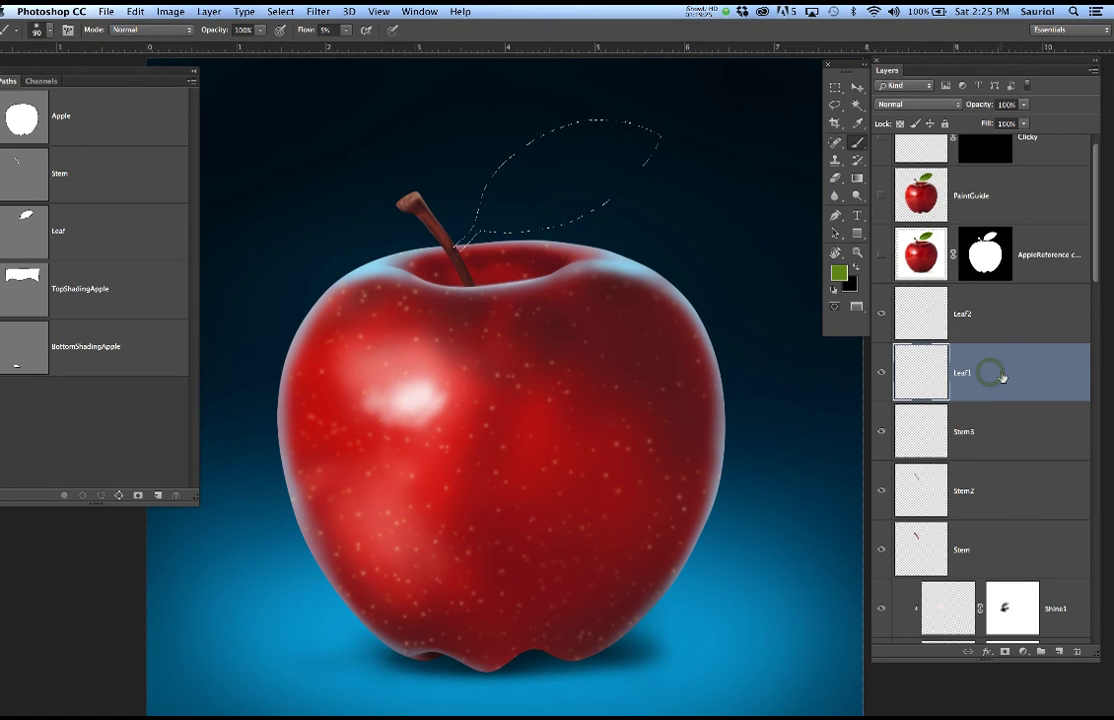
{"action": "key", "text": "alt+BackSpace"}
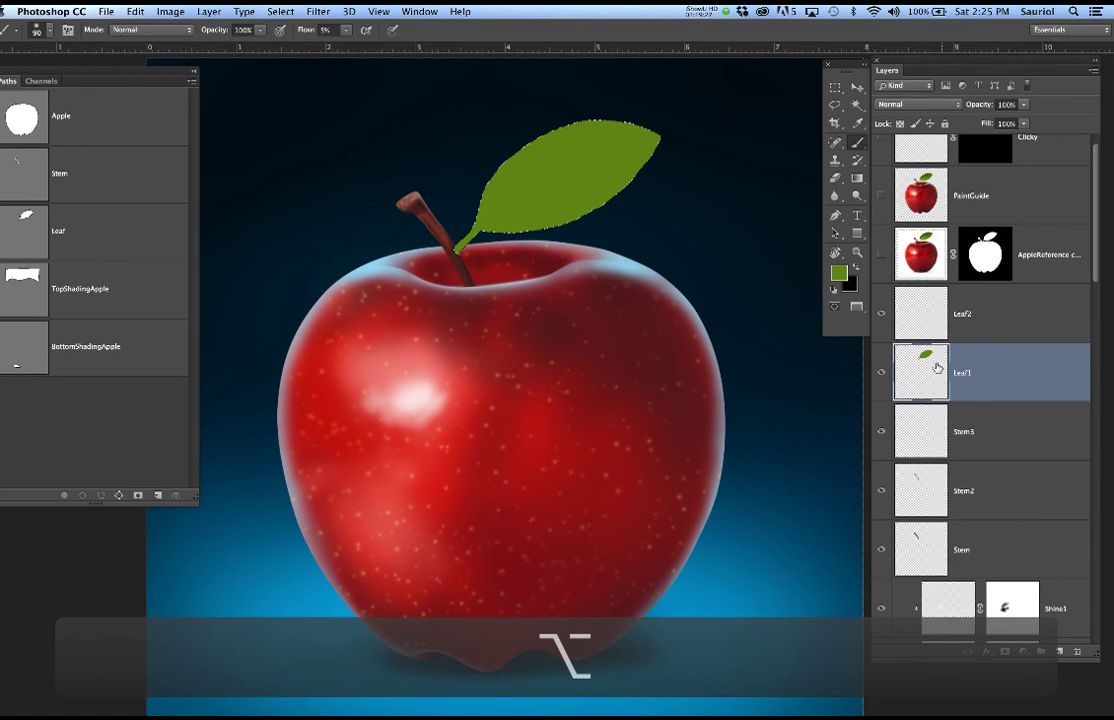
Add a new layer above Leaf2 and name it Leaf3.
{"action": "scroll", "coordinate": [547, 214], "scroll_direction": "up", "scroll_amount": 4}
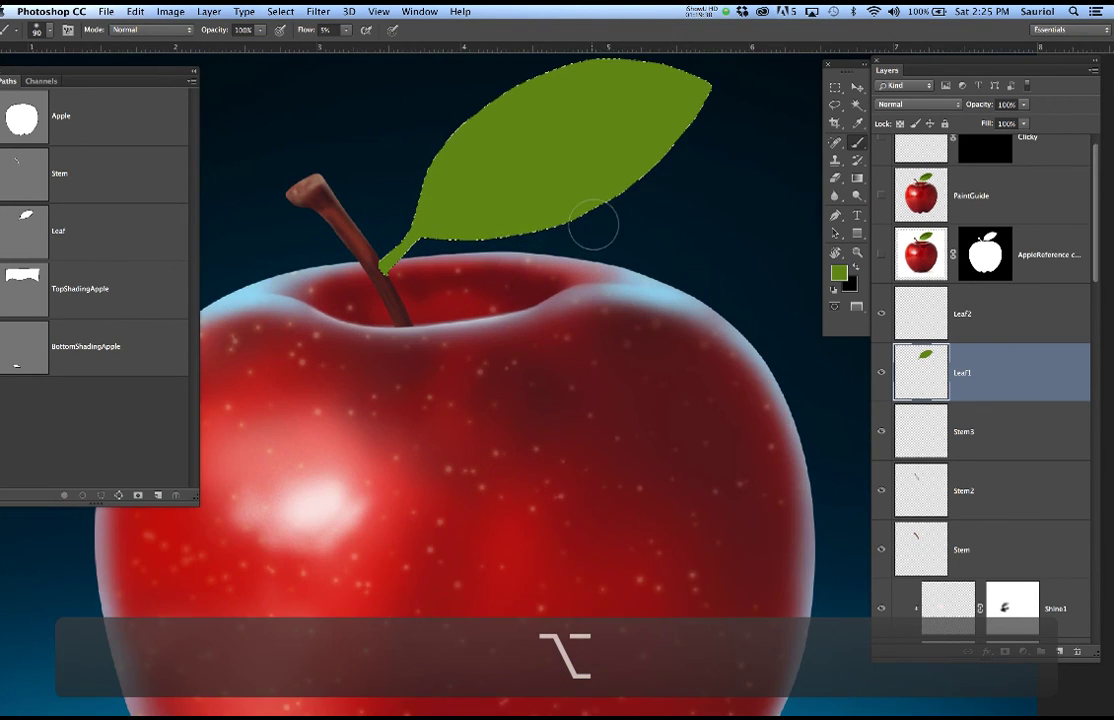
{"action": "left_click_drag", "start_coordinate": [729, 284], "coordinate": [716, 416]}
{"action": "left_click", "coordinate": [1008, 317]}
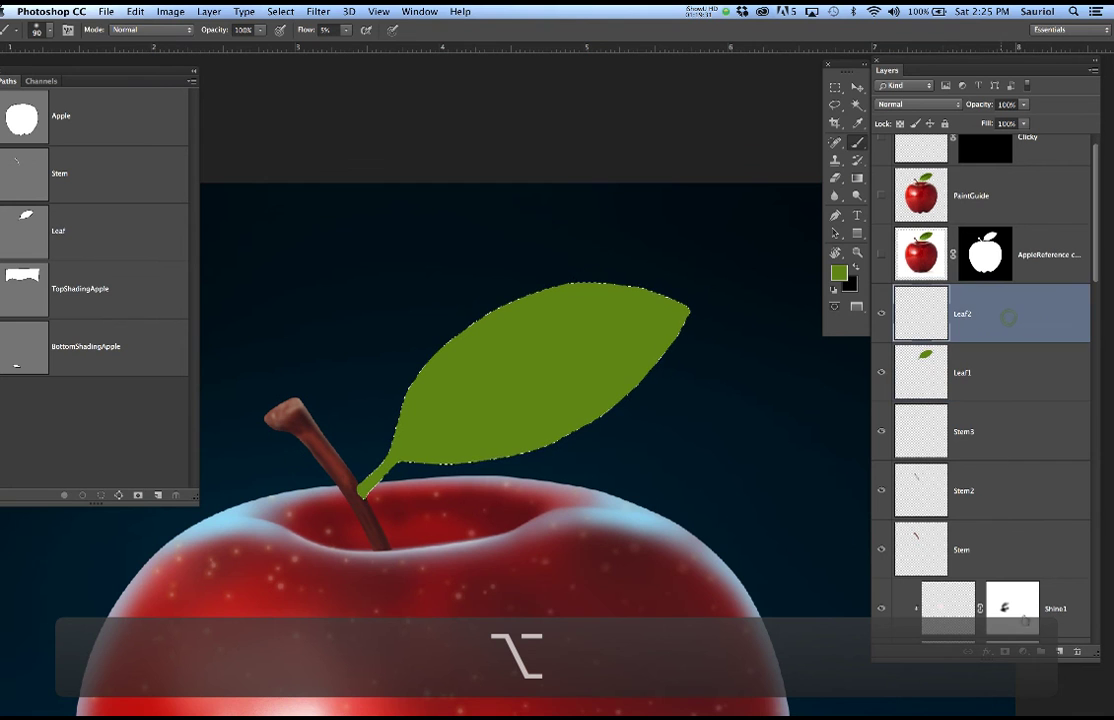
{"action": "left_click", "coordinate": [1059, 650]}
{"action": "double_click", "coordinate": [964, 314]}
{"action": "key", "text": "super+v"}
{"action": "key", "text": "BackSpace"}
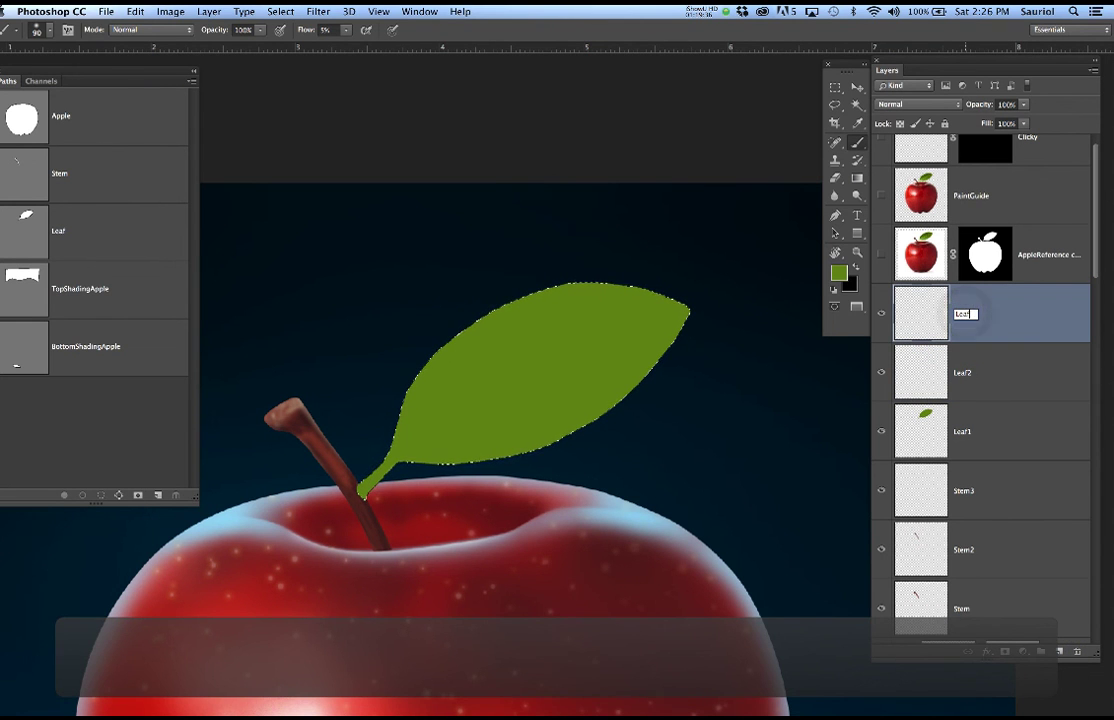
{"action": "type", "text": "3"}
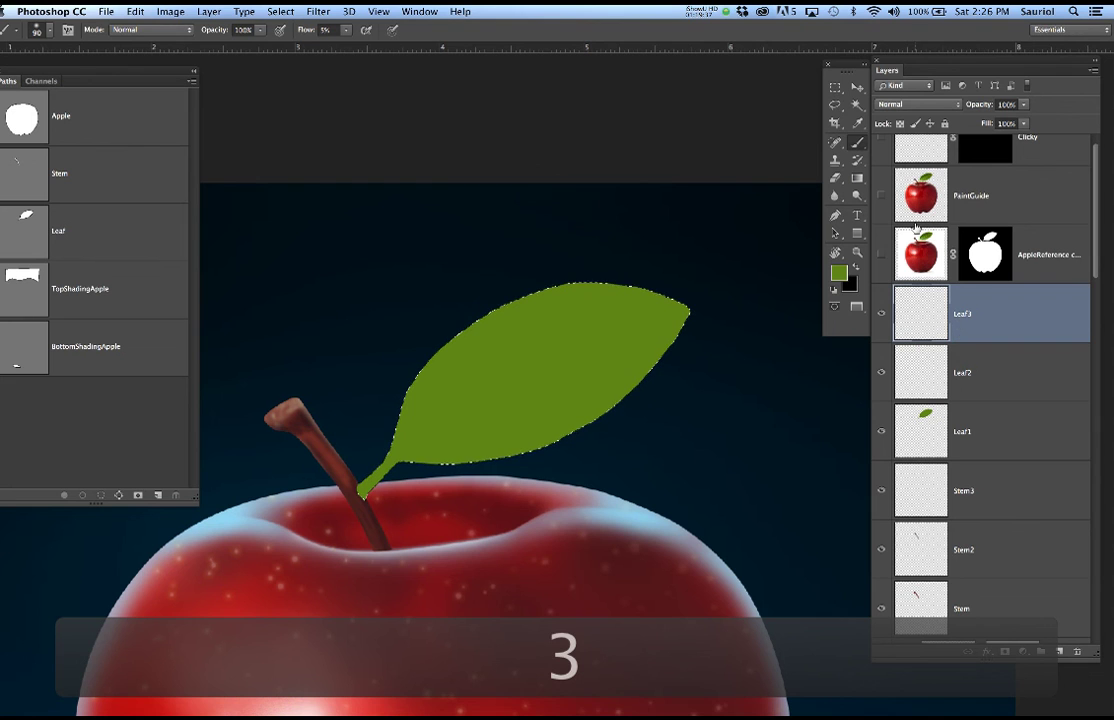
Clear the leaf selection and add a blank layer mask to Leaf3, leaving Leaf2 as the active layer.
{"action": "key", "text": "super+d"}
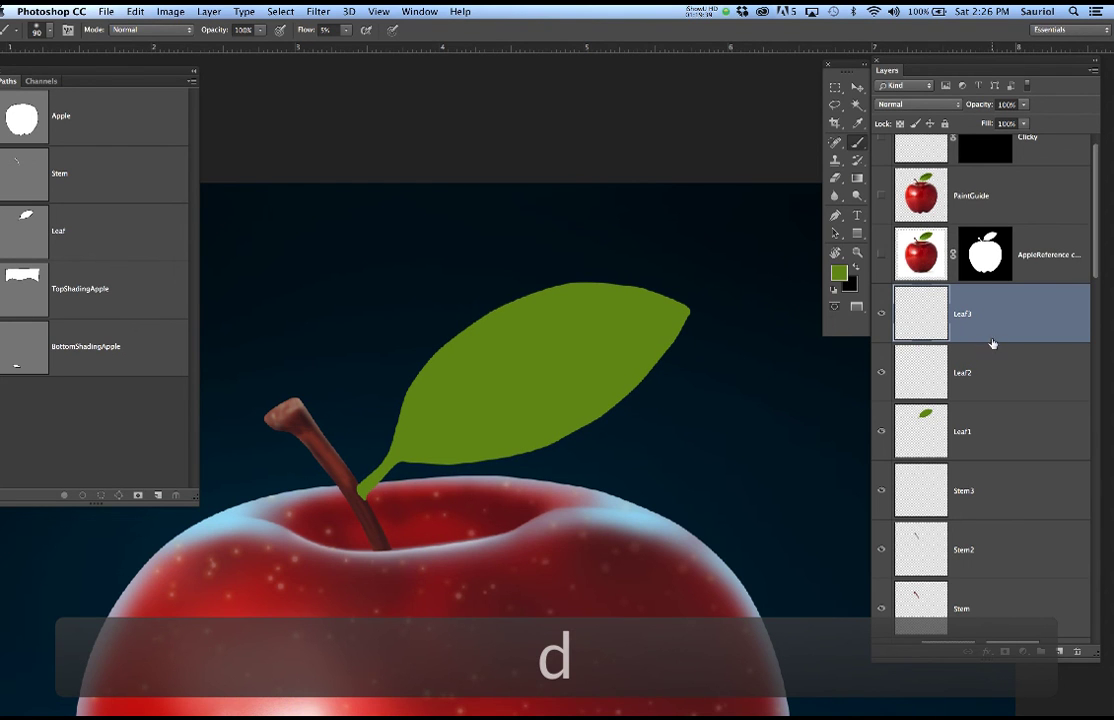
{"action": "left_click", "coordinate": [1005, 651]}
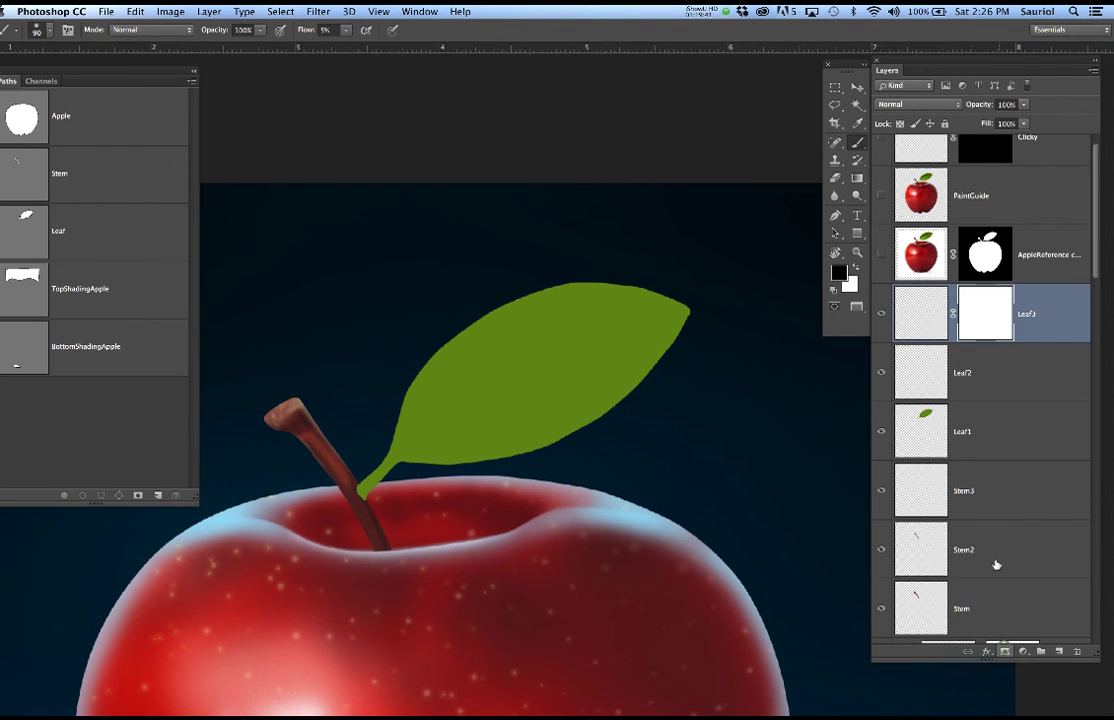
{"action": "left_click", "coordinate": [995, 373]}
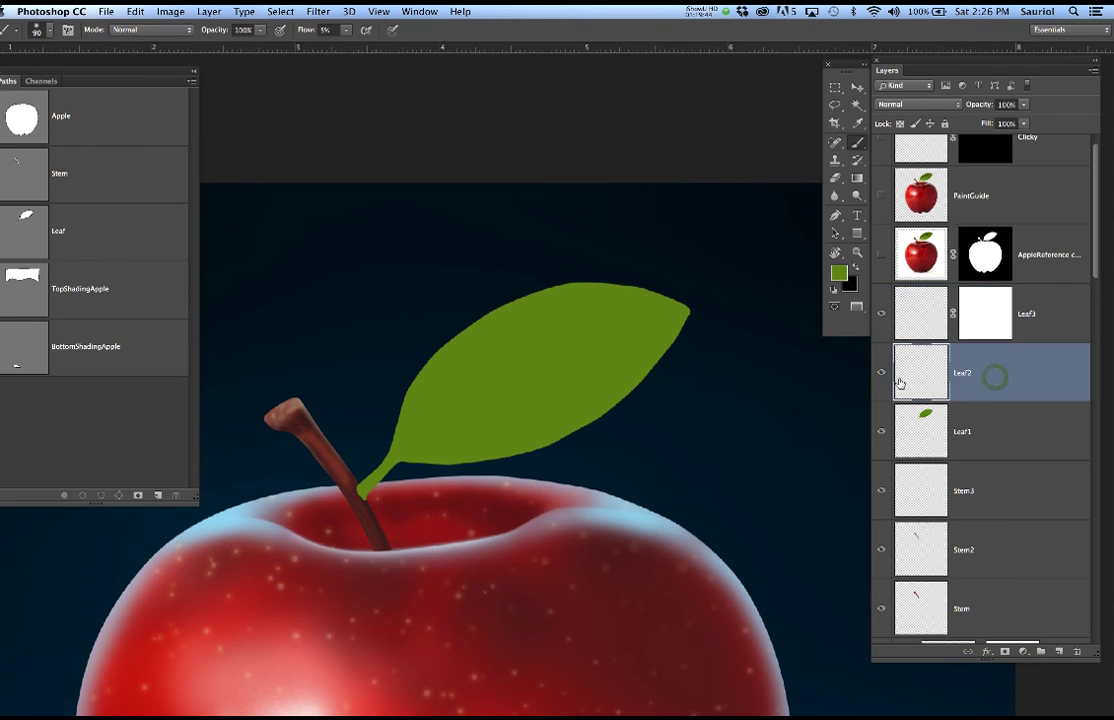
Select the leaf shape and paint light green PaintGuide highlights on Leaf2 with a size 40 brush at 10% flow.
{"action": "left_click", "coordinate": [925, 413], "text": "super"}
{"action": "left_click", "coordinate": [882, 197]}
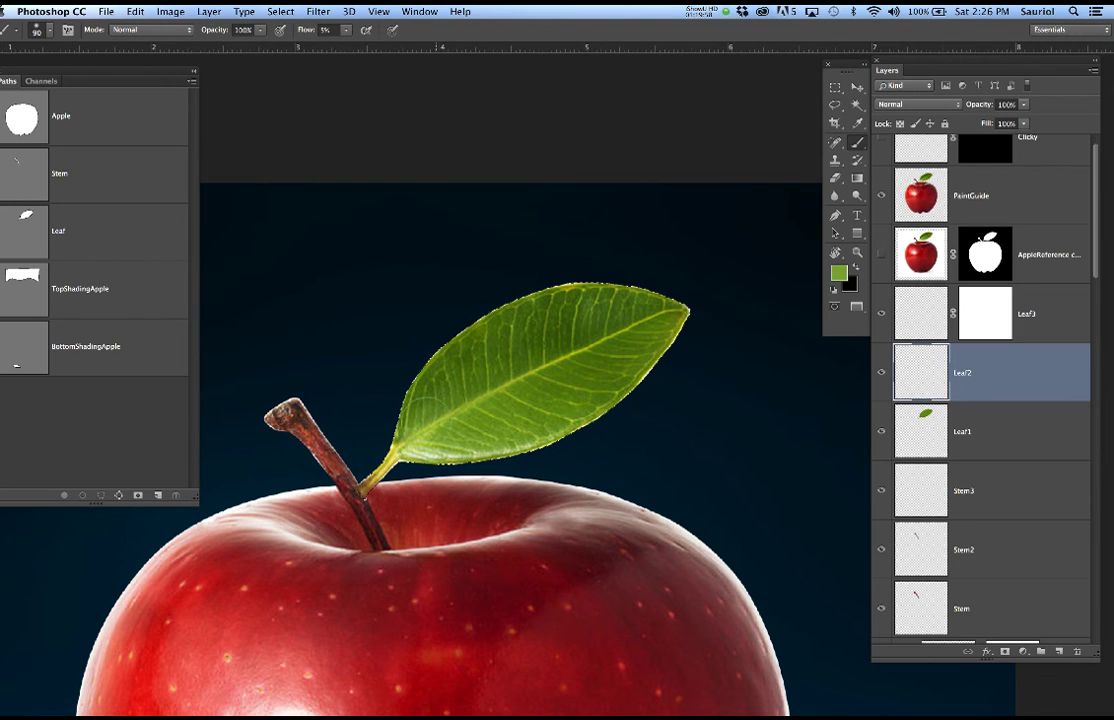
{"action": "key", "text": "bracketleft"}
{"action": "key", "text": "bracketleft"}
{"action": "key", "text": "bracketleft"}
{"action": "key", "text": "bracketleft"}
{"action": "key", "text": "bracketleft"}
{"action": "key", "text": "bracketleft"}
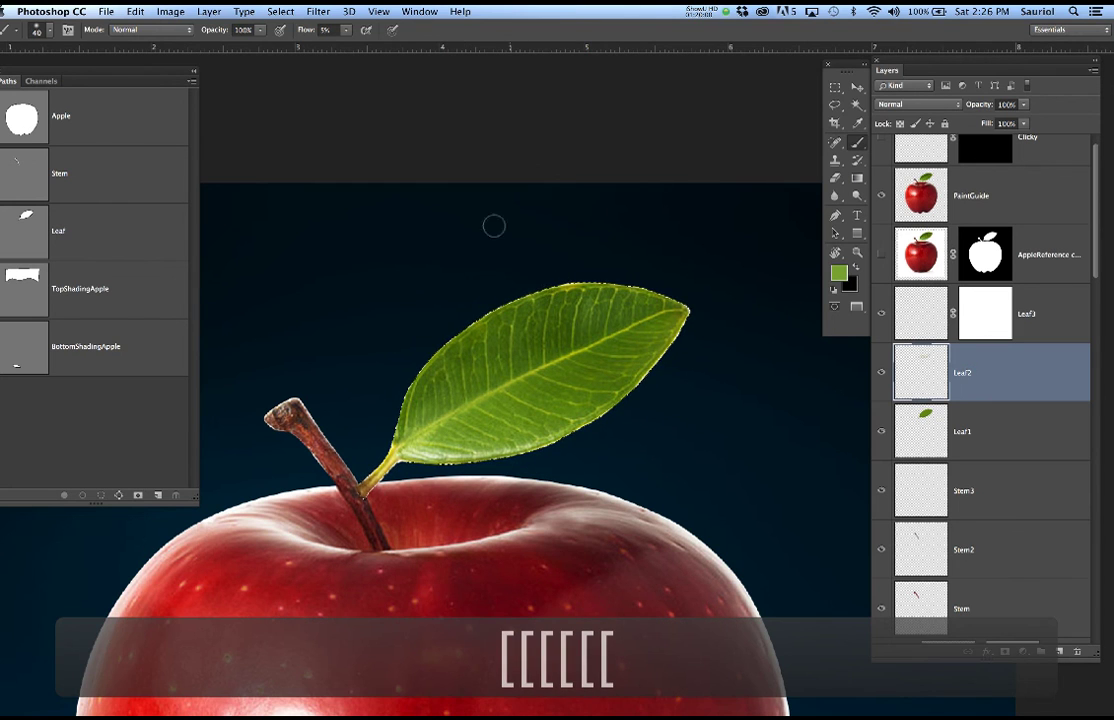
{"action": "type", "text": "10"}
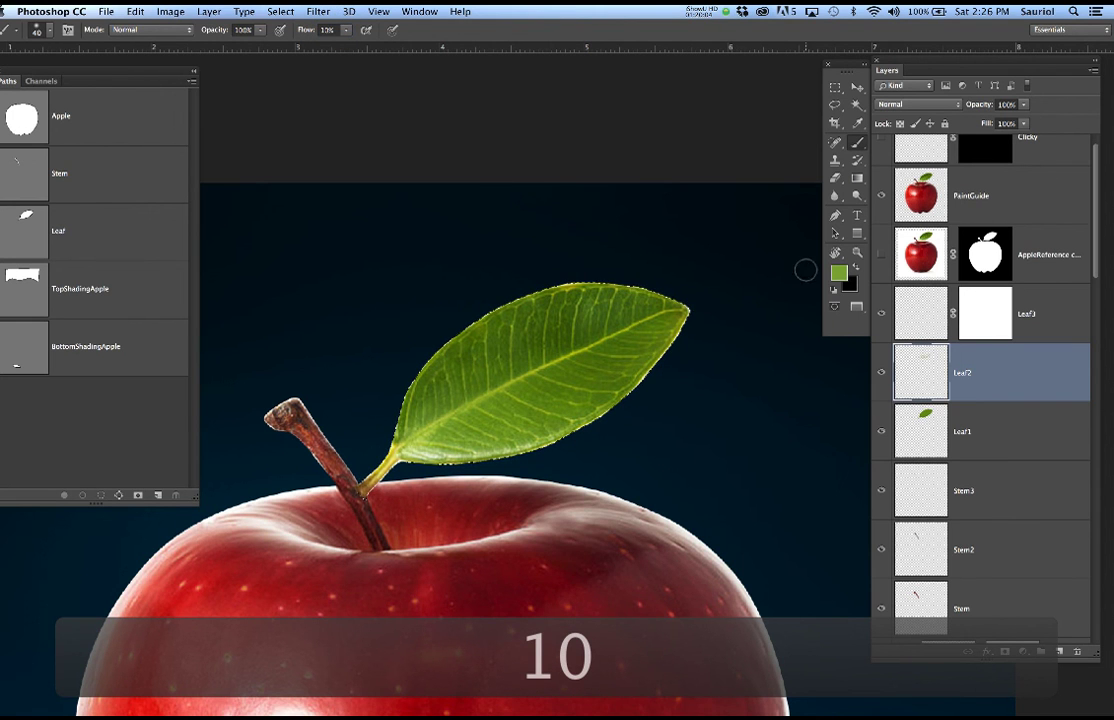
{"action": "left_click", "coordinate": [881, 195]}
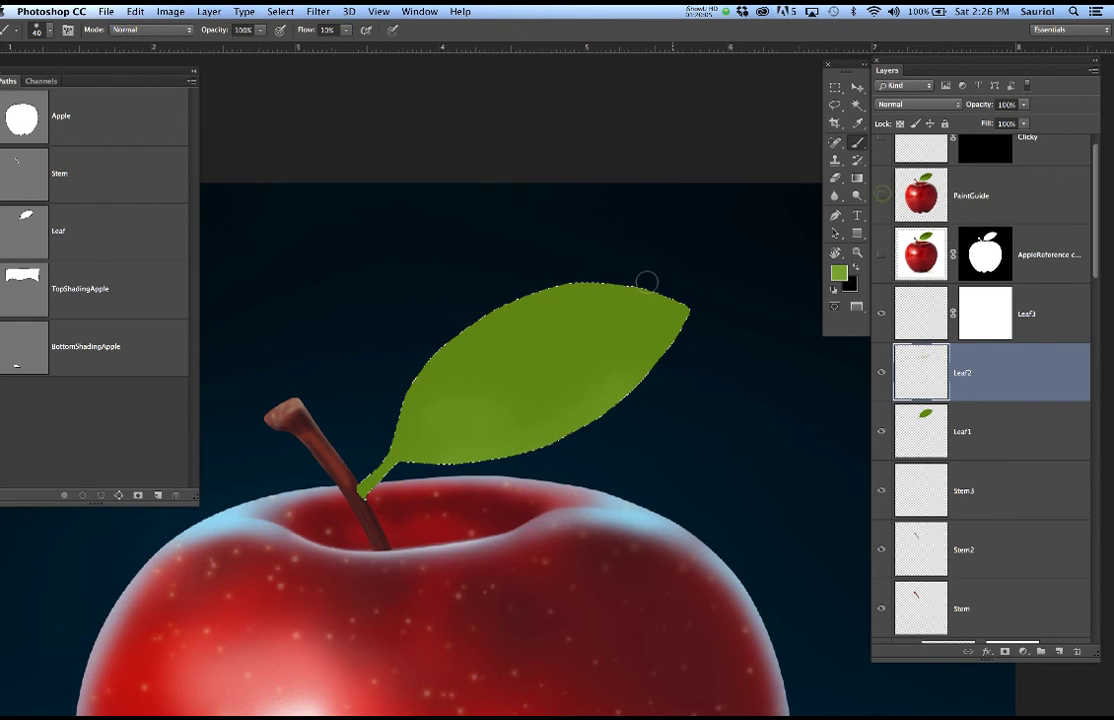
{"action": "key", "text": "super+h"}
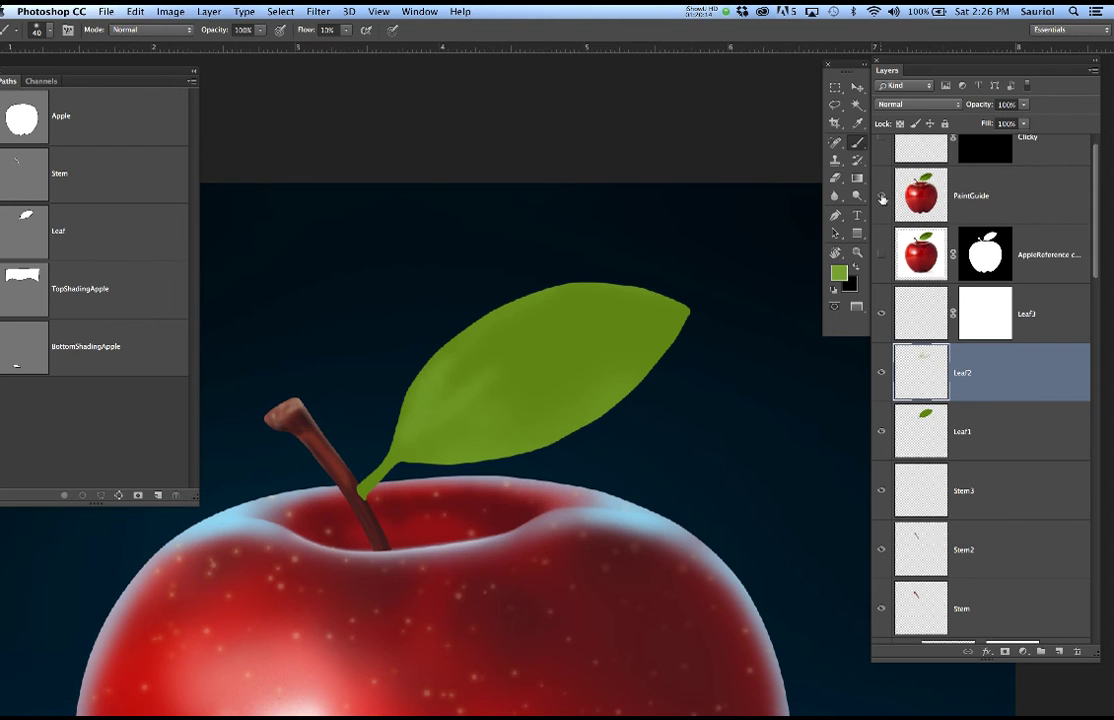
Shade the leaf's upper half and edges on Leaf2 with dark green sampled from the PaintGuide leaf, using a size 60 brush.
{"action": "left_click", "coordinate": [881, 197]}
{"action": "left_click", "coordinate": [601, 323], "text": "alt"}
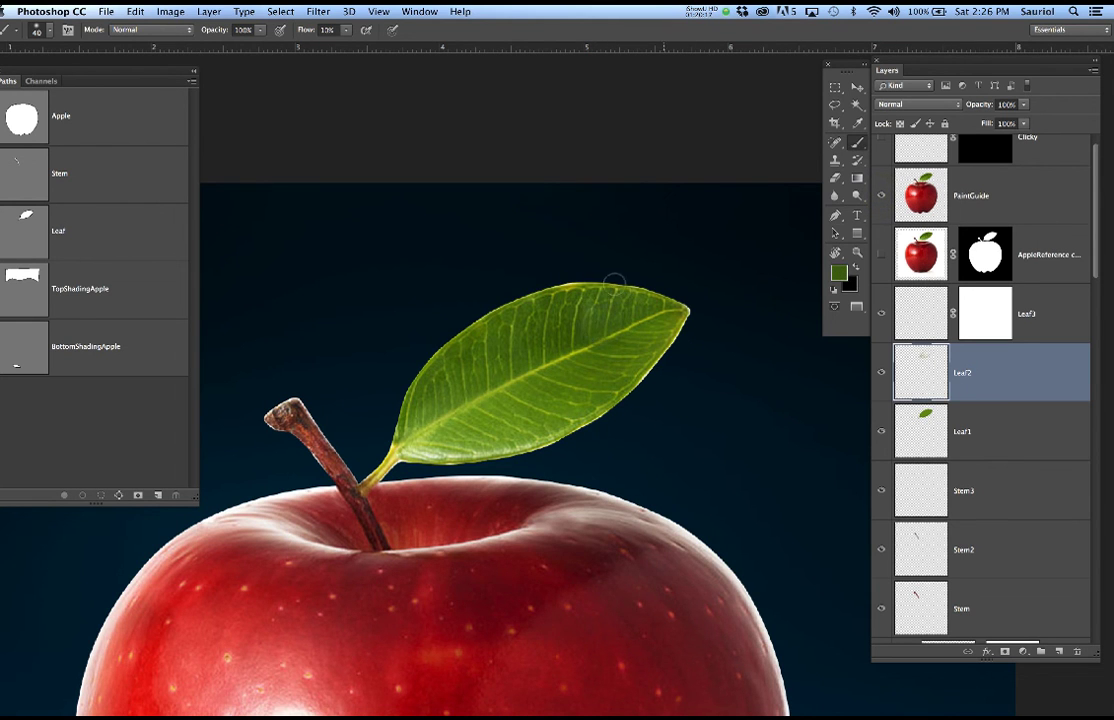
{"action": "key", "text": "bracketright"}
{"action": "key", "text": "bracketright"}
{"action": "key", "text": "bracketright"}
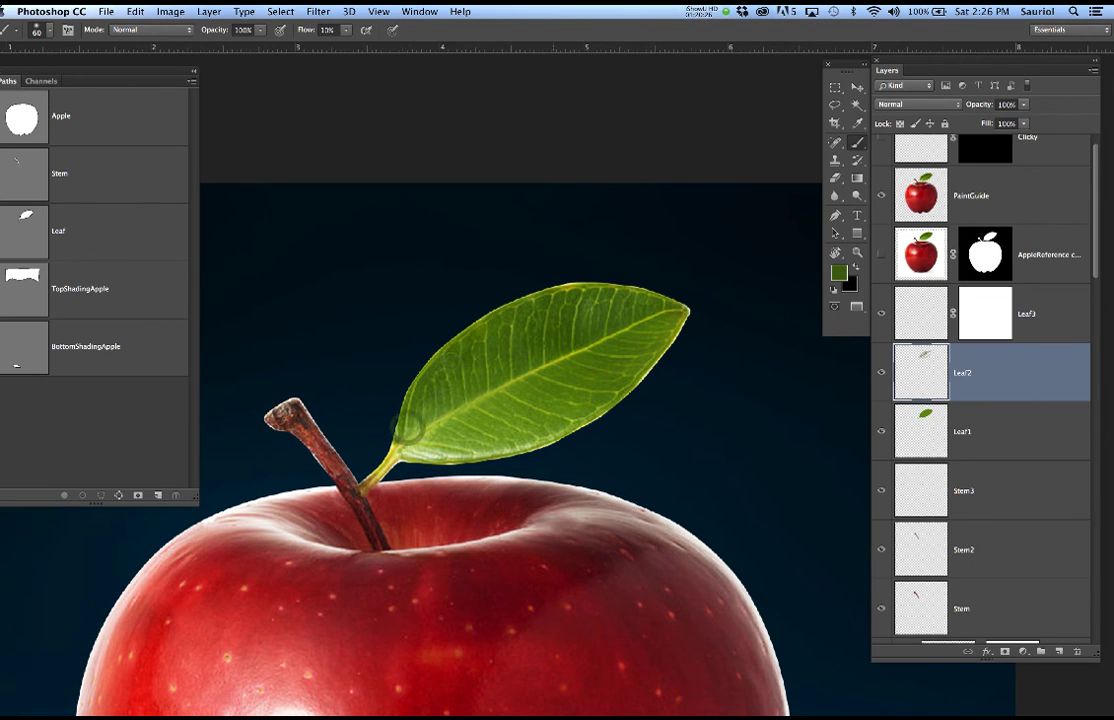
{"action": "mouse_move", "coordinate": [612, 372]}
{"action": "left_mouse_down"}
{"action": "mouse_move", "coordinate": [634, 353]}
{"action": "mouse_move", "coordinate": [638, 362]}
{"action": "mouse_move", "coordinate": [645, 342]}
{"action": "mouse_move", "coordinate": [628, 312]}
{"action": "left_mouse_up"}
{"action": "key", "text": "super+z"}
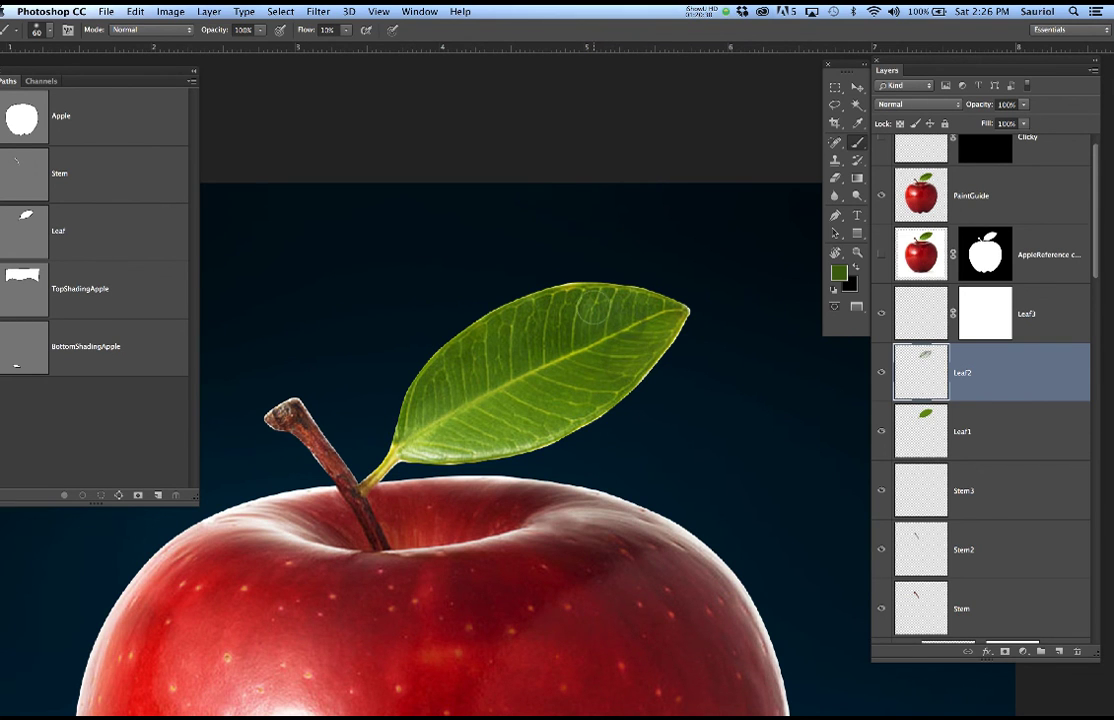
{"action": "left_click", "coordinate": [881, 198]}
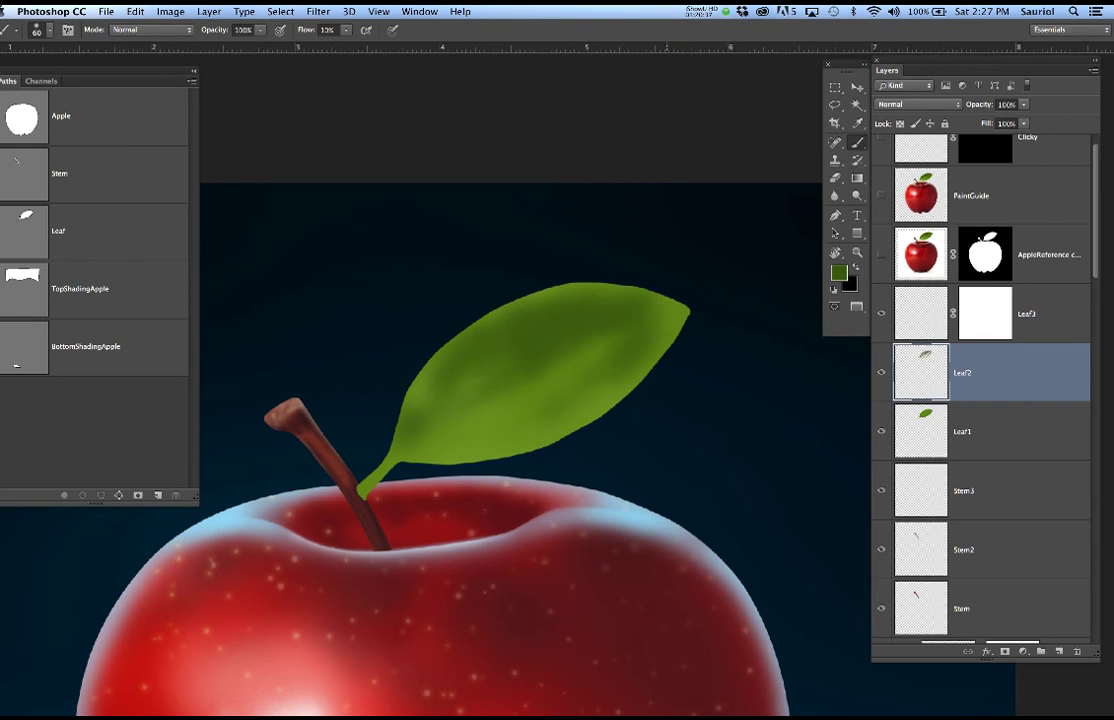
{"action": "mouse_move", "coordinate": [656, 321]}
{"action": "left_mouse_down"}
{"action": "mouse_move", "coordinate": [687, 323]}
{"action": "mouse_move", "coordinate": [676, 318]}
{"action": "left_mouse_up"}
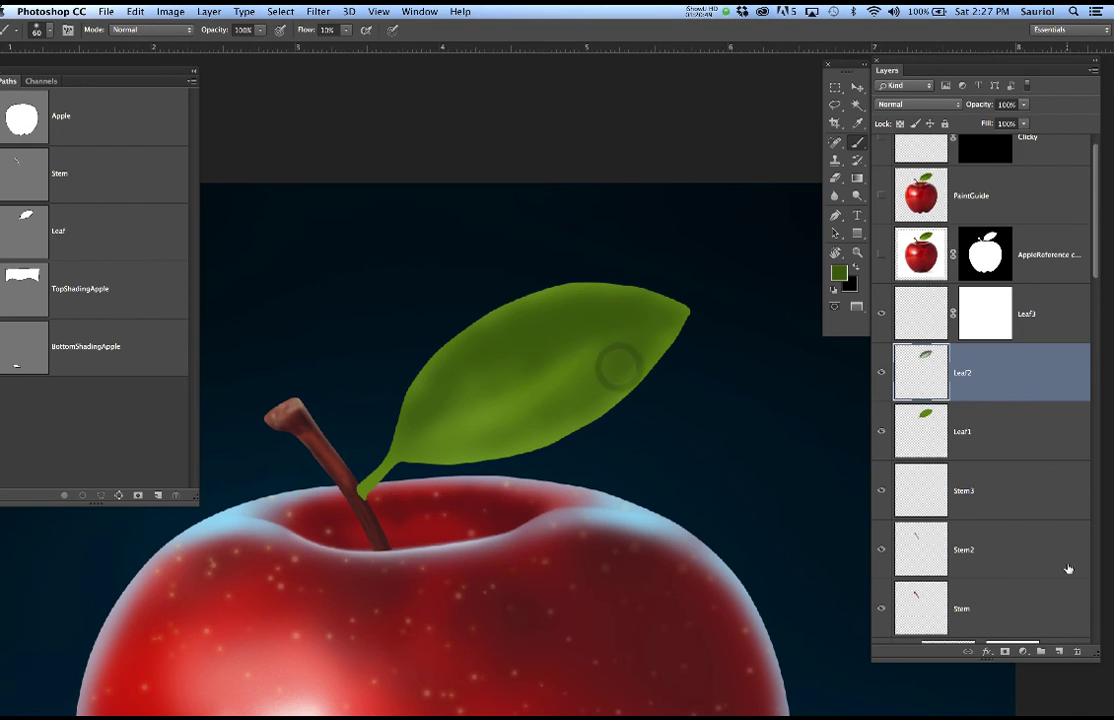
Add a new layer above Leaf2 and name it Leaf4.
{"action": "left_click", "coordinate": [1058, 651]}
{"action": "double_click", "coordinate": [966, 375]}
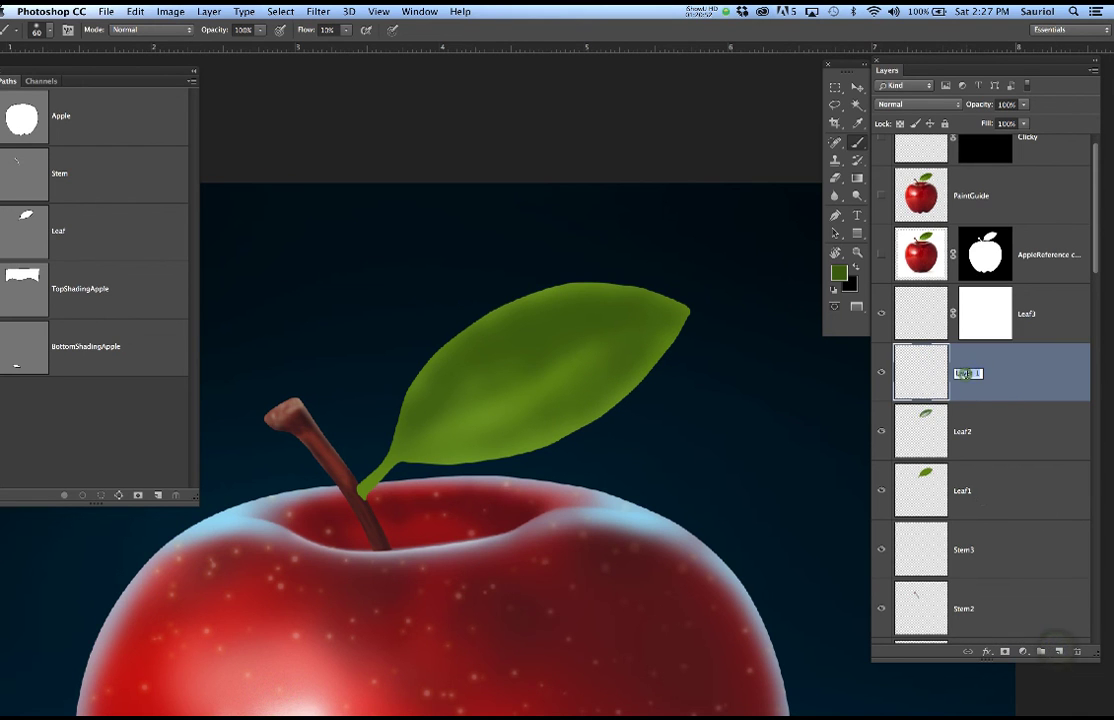
{"action": "type", "text": "Lea"}
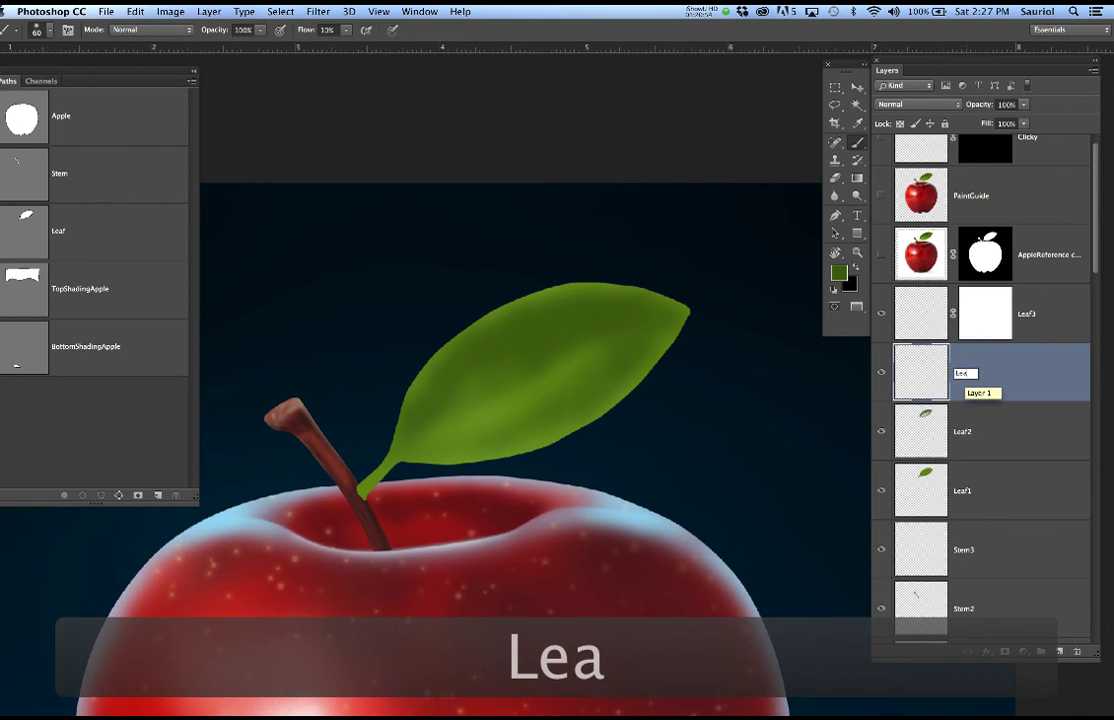
{"action": "type", "text": "f4"}
{"action": "key", "text": "Return"}
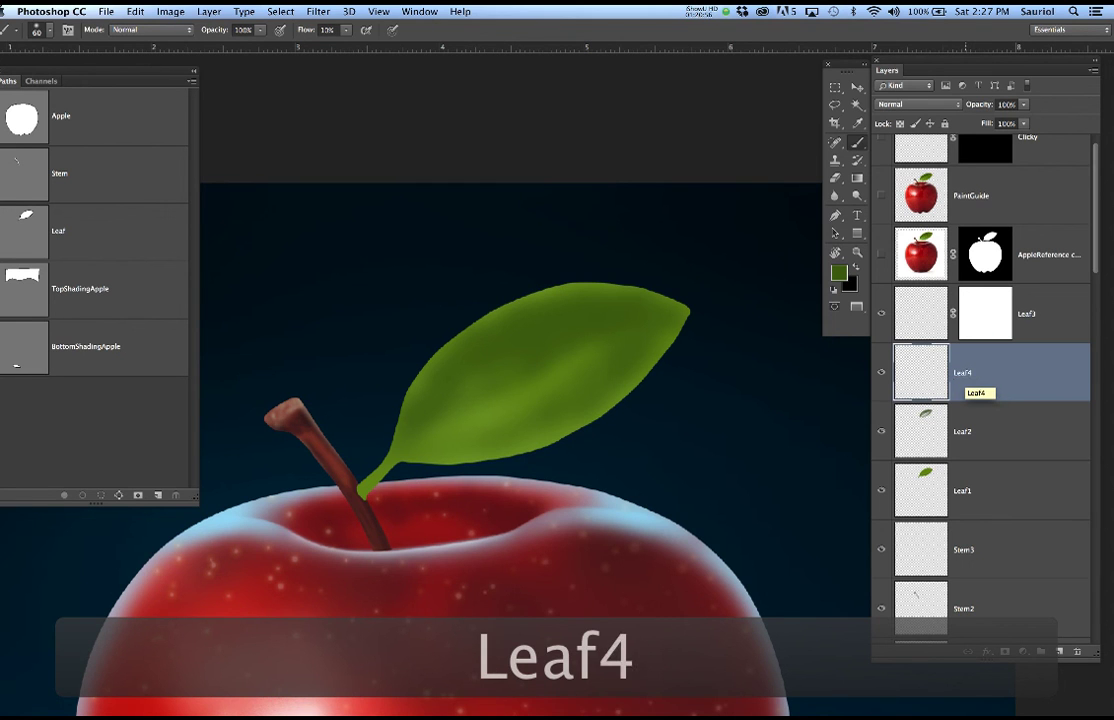
Paint the leaf's stalk on Leaf4 with yellow sampled from the PaintGuide, using a size 20 brush.
{"action": "left_click", "coordinate": [881, 195]}
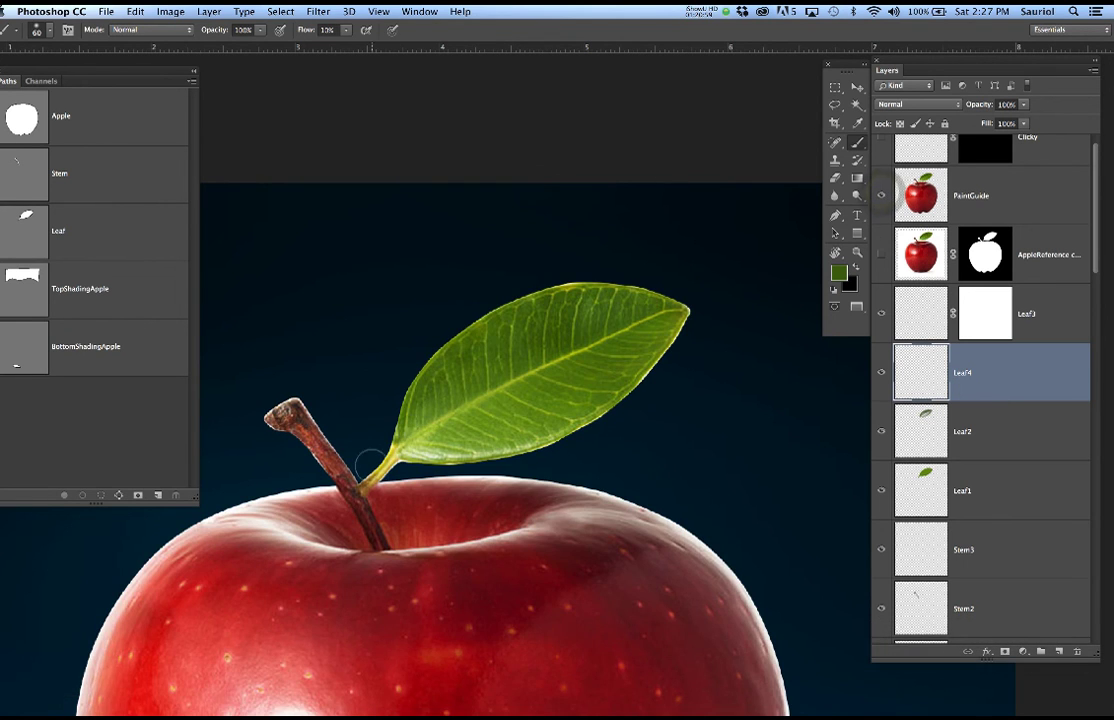
{"action": "scroll", "coordinate": [371, 466], "scroll_direction": "up", "scroll_amount": 5}
{"action": "left_click", "coordinate": [418, 427], "text": "alt"}
{"action": "key", "text": "bracketleft"}
{"action": "key", "text": "bracketleft"}
{"action": "key", "text": "bracketleft"}
{"action": "key", "text": "bracketleft"}
{"action": "key", "text": "bracketleft"}
{"action": "key", "text": "bracketleft"}
{"action": "key", "text": "bracketleft"}
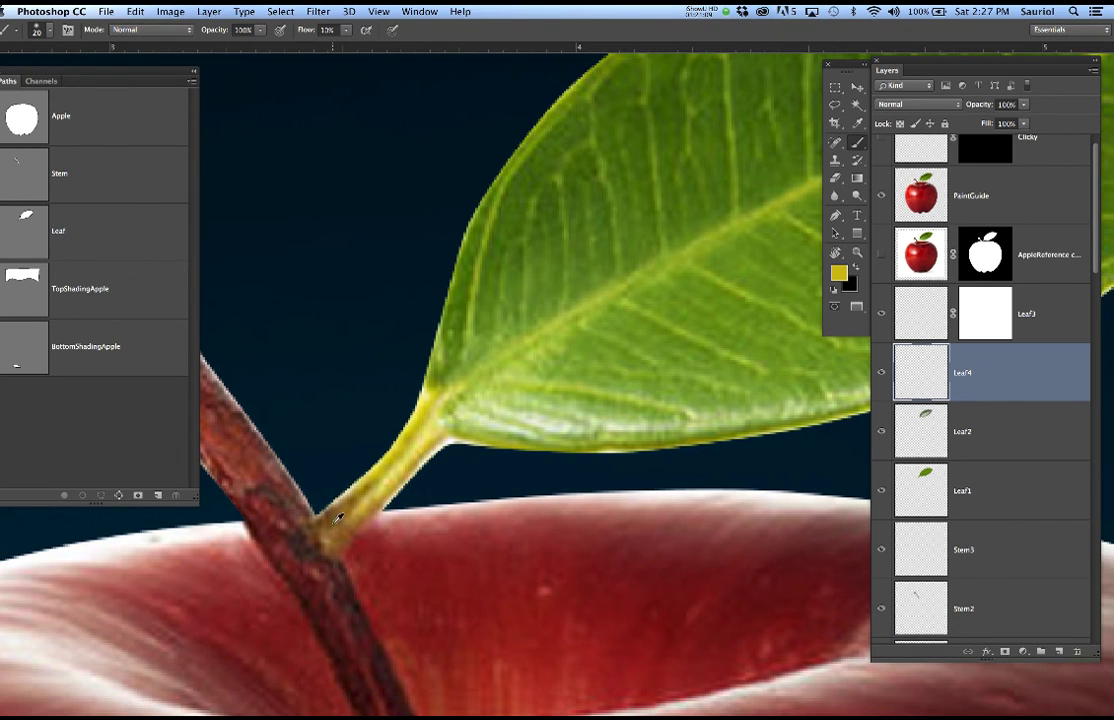
Paint brown sampled from the PaintGuide onto the stalk's lower end with a size 10 brush, and sample dark brown from the stem.
{"action": "key", "text": "bracketleft"}
{"action": "key", "text": "bracketleft"}
{"action": "left_click", "coordinate": [882, 196]}
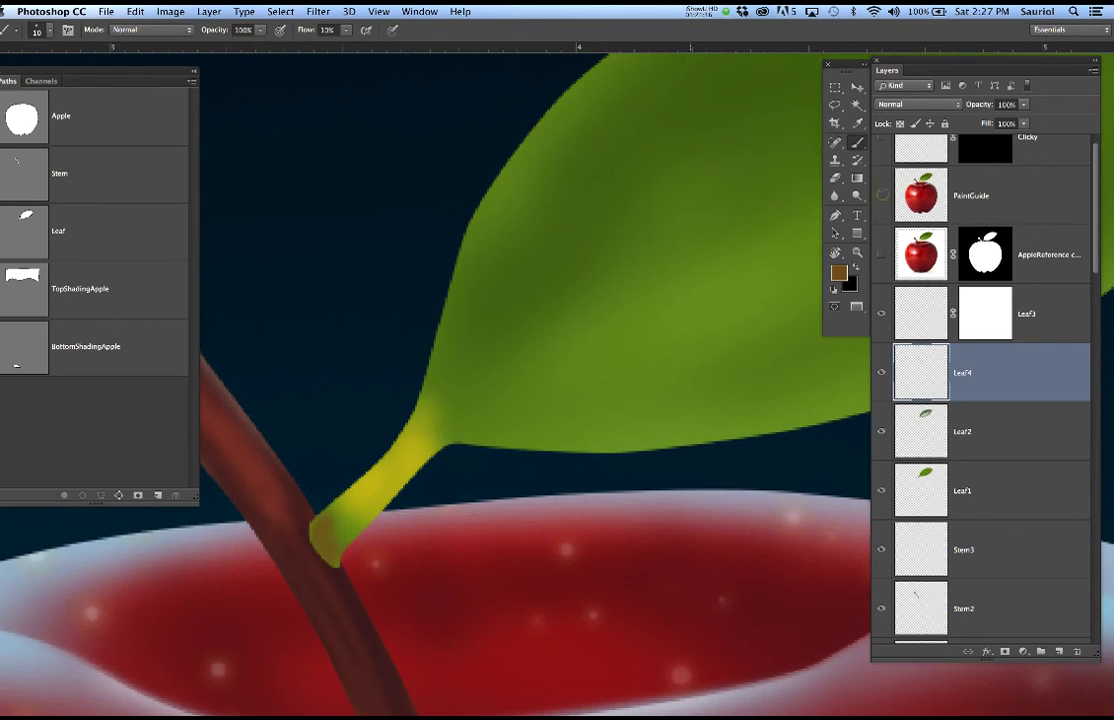
{"action": "left_click_drag", "start_coordinate": [315, 542], "coordinate": [328, 571]}
{"action": "left_click", "coordinate": [329, 568], "text": "alt"}
{"action": "key", "text": "super+z"}
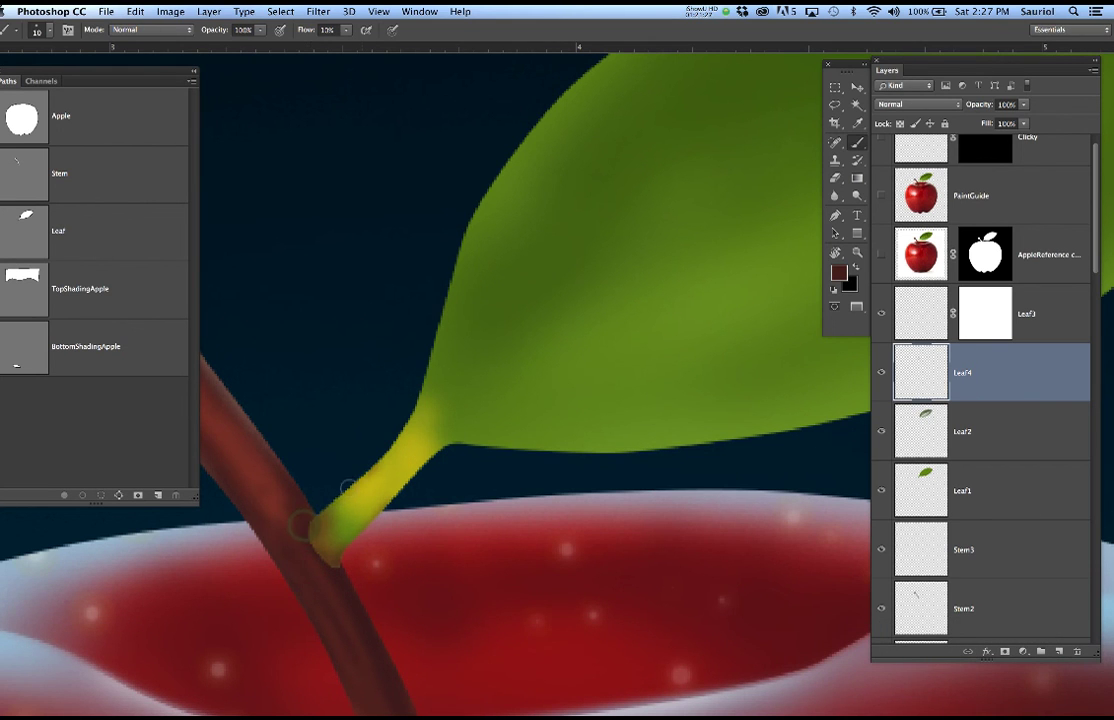
Shade the lower part of the leaf stalk with the dark reddish brown, using a size 25 brush.
{"action": "key", "text": "bracketright"}
{"action": "key", "text": "bracketright"}
{"action": "key", "text": "bracketright"}
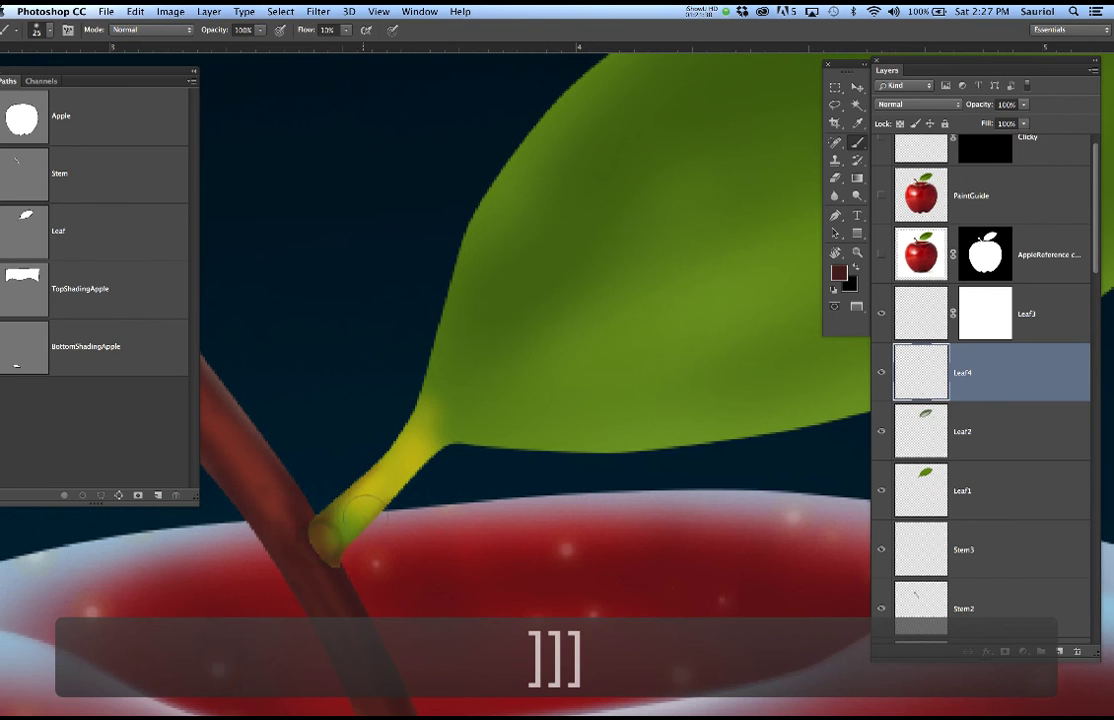
{"action": "left_click_drag", "start_coordinate": [368, 495], "coordinate": [350, 520]}
{"action": "left_click", "coordinate": [369, 513]}
{"action": "scroll", "coordinate": [478, 525], "scroll_direction": "down", "scroll_amount": 5}
{"action": "scroll", "coordinate": [519, 520], "scroll_direction": "down", "scroll_amount": 3}
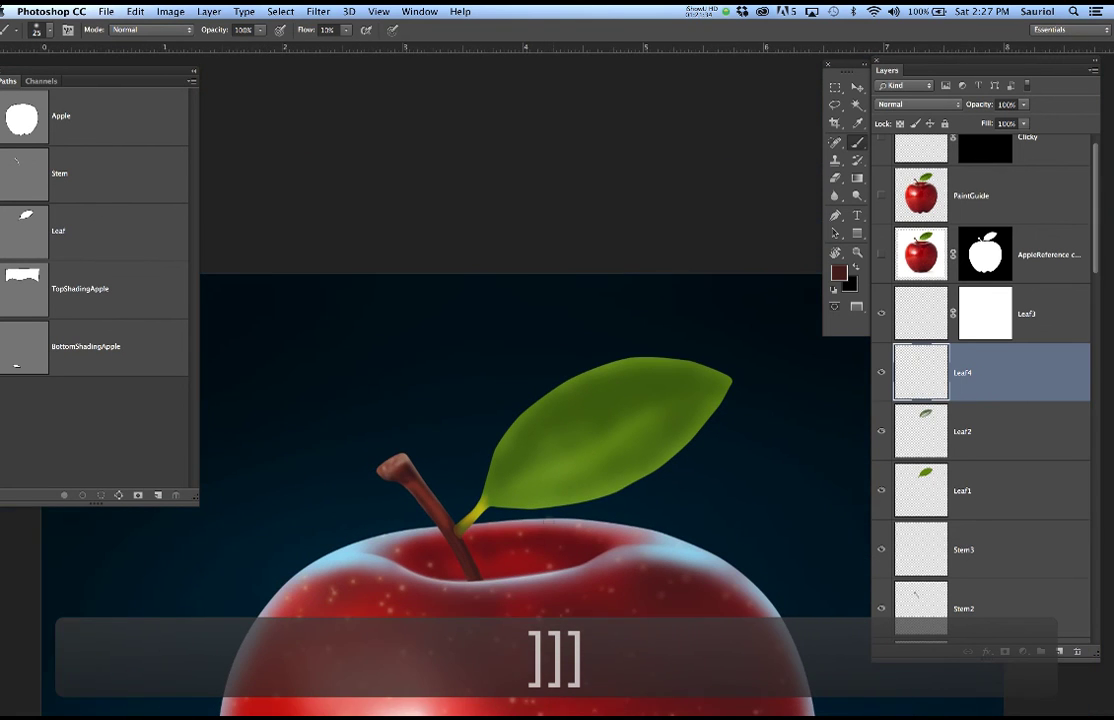
{"action": "scroll", "coordinate": [521, 521], "scroll_direction": "down", "scroll_amount": 3}
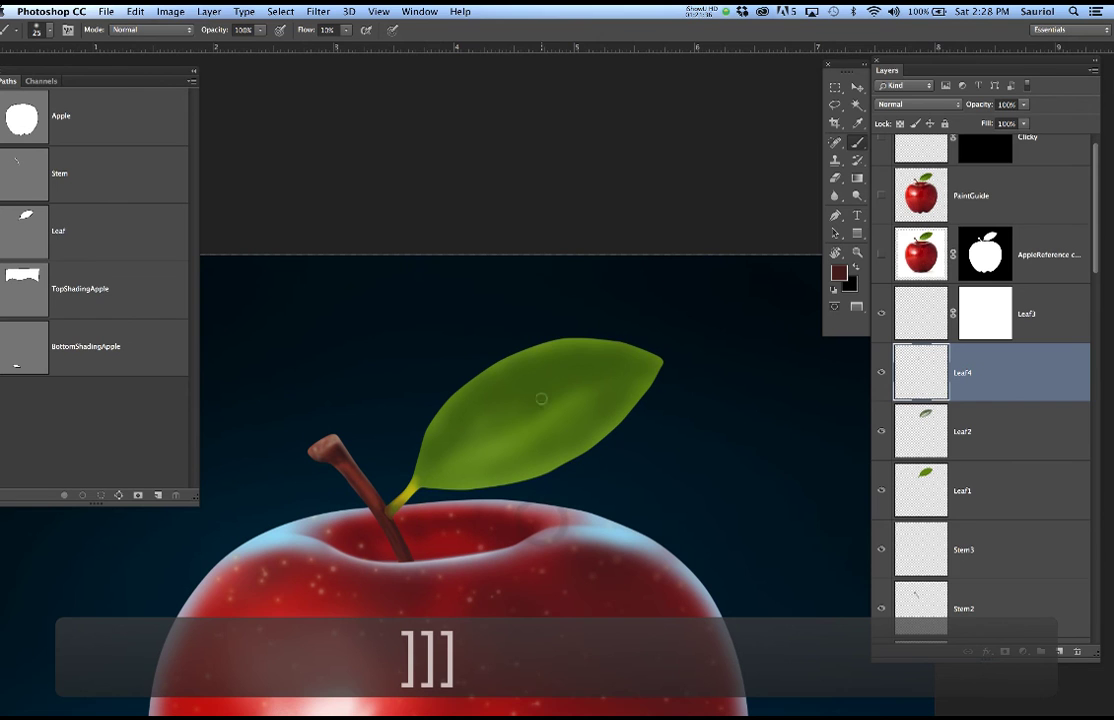
Show the PaintGuide layer, add a new layer above Leaf4 and name it Leaf5.
{"action": "left_click", "coordinate": [879, 196]}
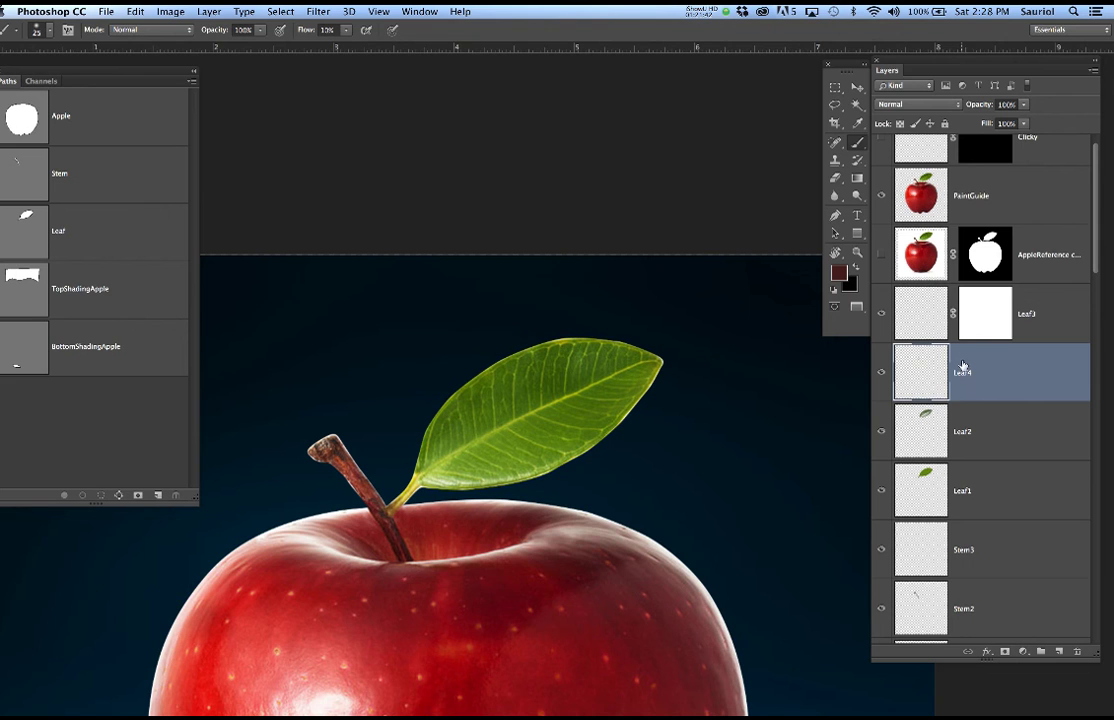
{"action": "left_click", "coordinate": [1058, 652]}
{"action": "type", "text": "Leaf5"}
{"action": "key", "text": "Return"}
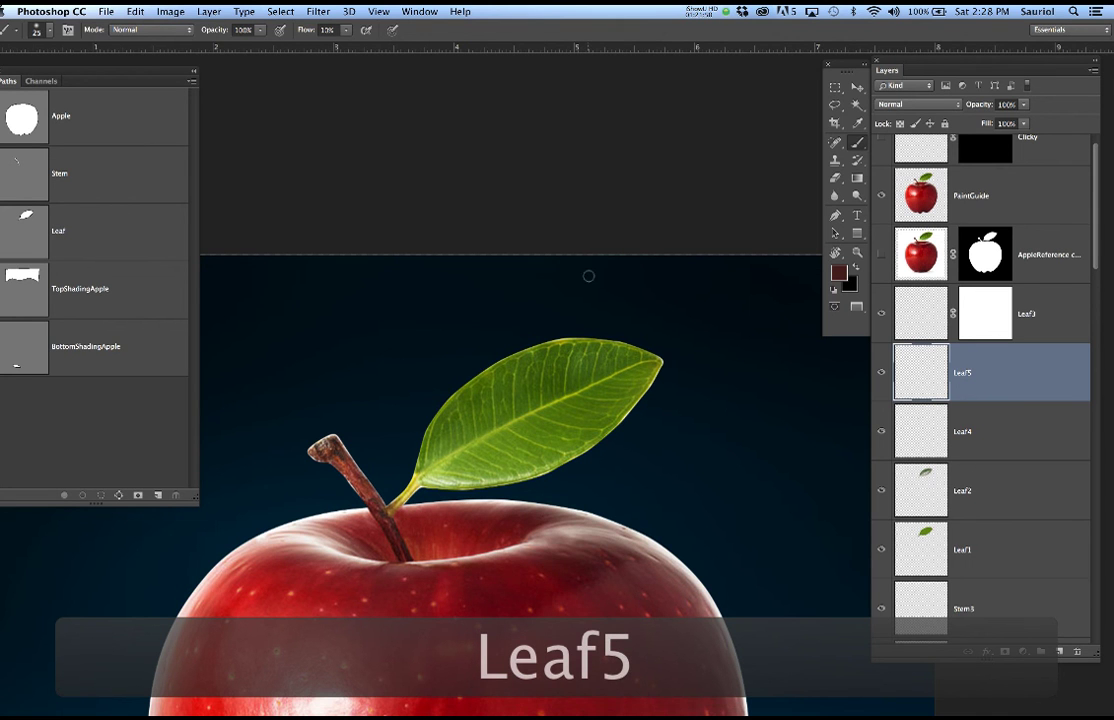
Paint a yellow-green rim along the leaf's upper edge on Leaf5 with a PaintGuide colour and a size 25 brush, hiding the guide.
{"action": "scroll", "coordinate": [634, 401], "scroll_direction": "up", "scroll_amount": 5}
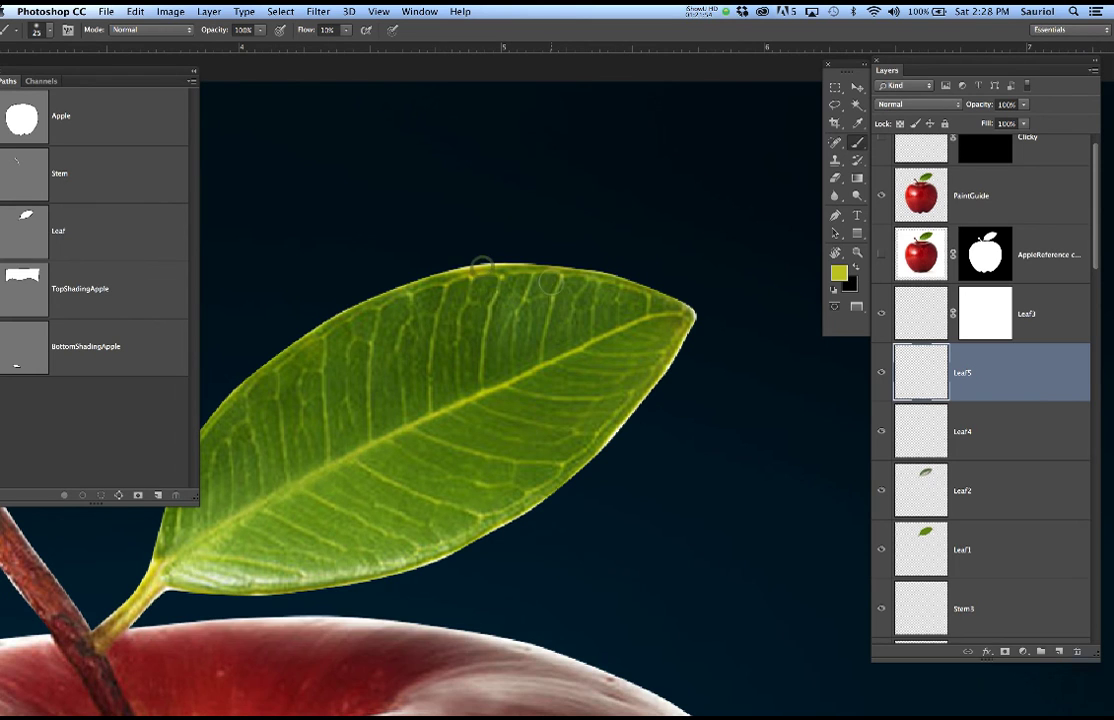
{"action": "key", "text": "bracketleft"}
{"action": "key", "text": "bracketleft"}
{"action": "key", "text": "bracketleft"}
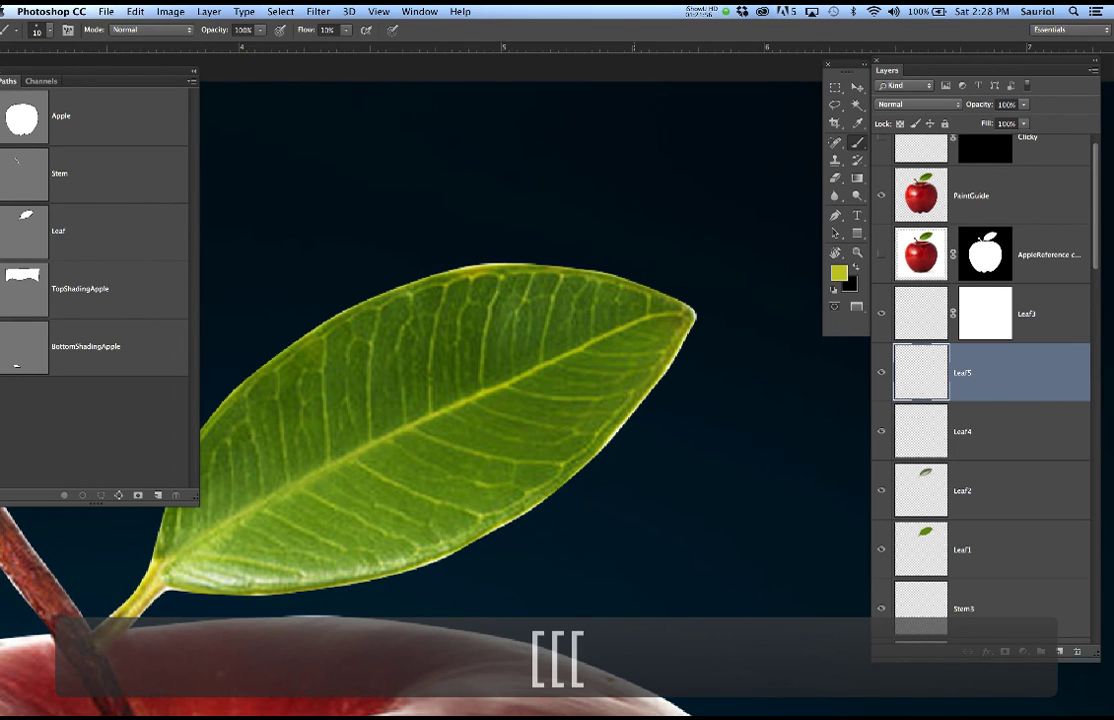
{"action": "key", "text": "bracketright"}
{"action": "key", "text": "bracketright"}
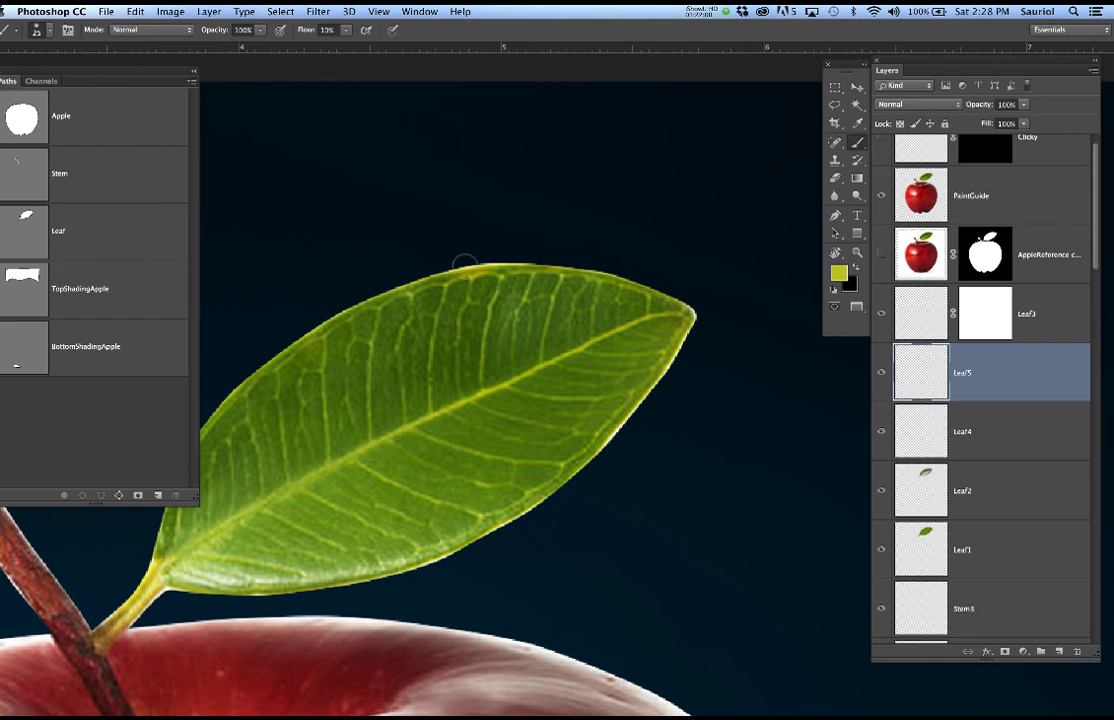
{"action": "key", "text": "space"}
{"action": "left_click_drag", "start_coordinate": [519, 323], "coordinate": [605, 279]}
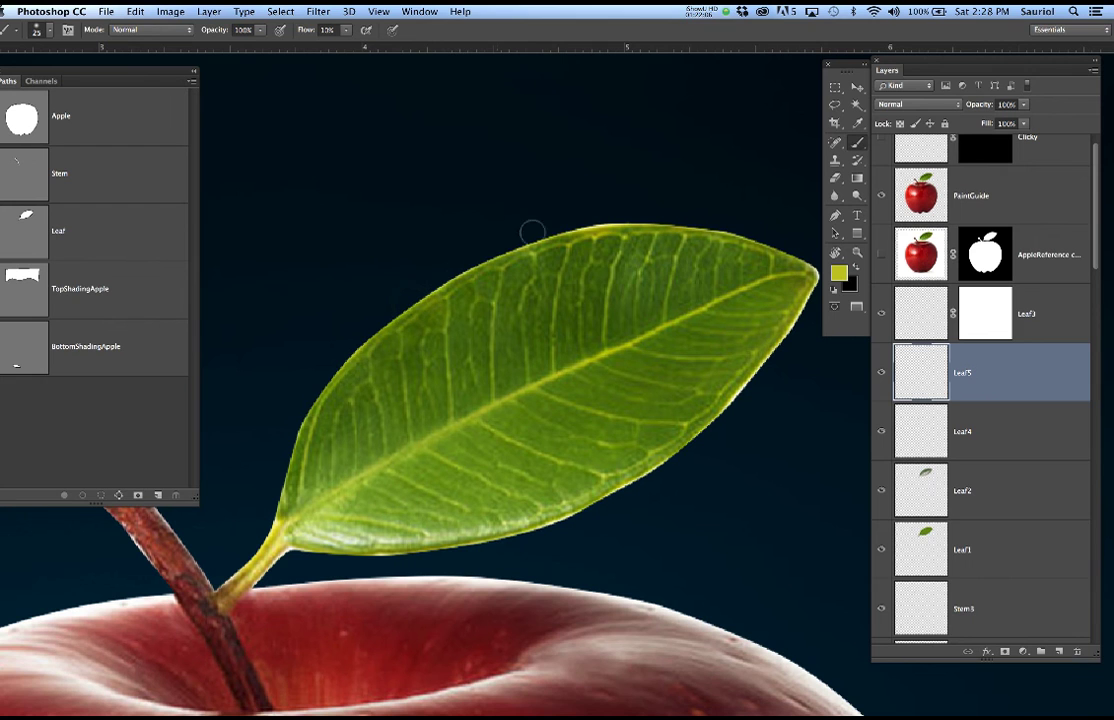
{"action": "left_click", "coordinate": [881, 197]}
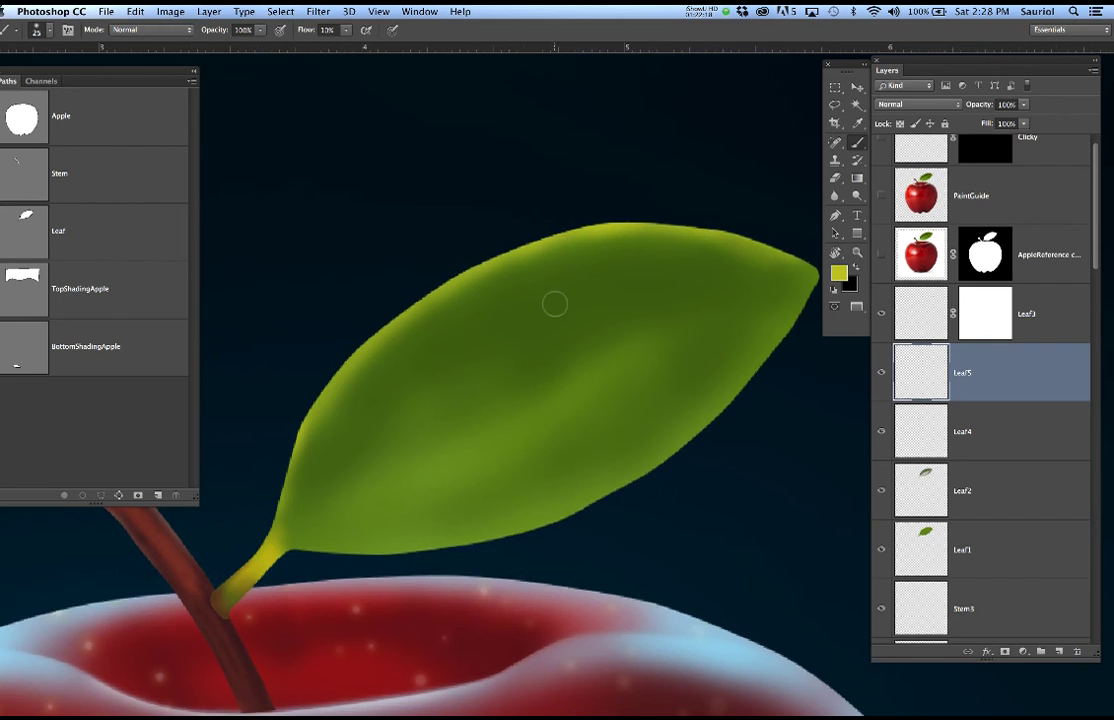
Make Leaf3 the active layer and load the LeafVeins channel as a selection.
{"action": "scroll", "coordinate": [556, 301], "scroll_direction": "down", "scroll_amount": 10}
{"action": "scroll", "coordinate": [582, 295], "scroll_direction": "up", "scroll_amount": 3}
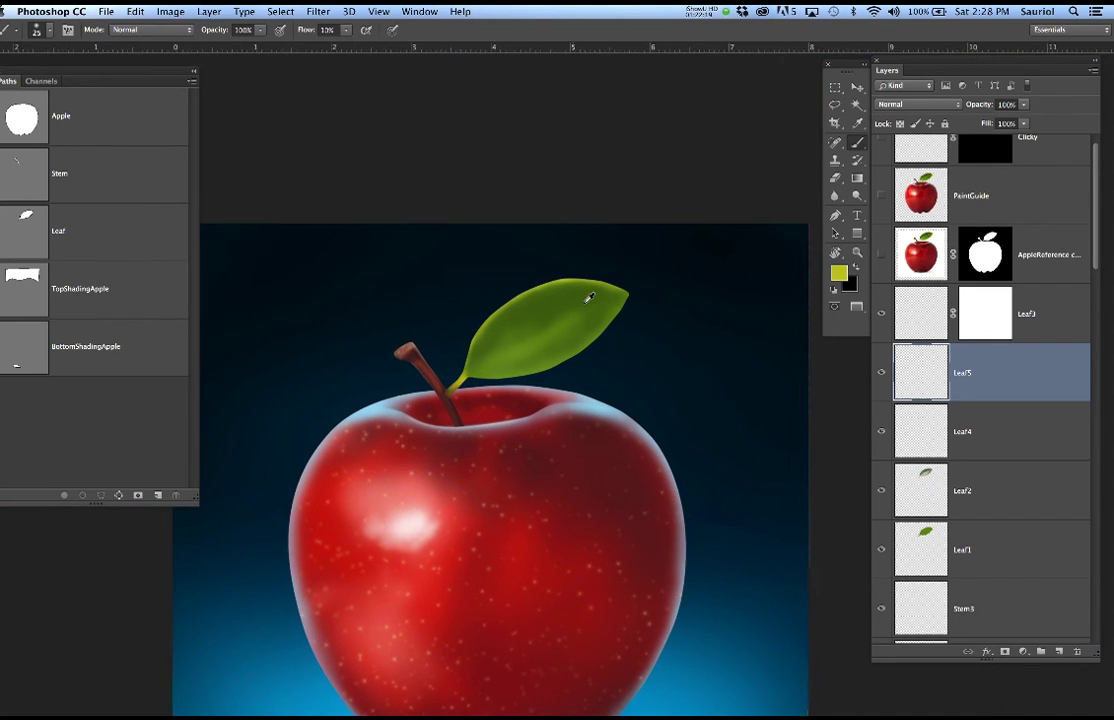
{"action": "scroll", "coordinate": [587, 300], "scroll_direction": "up", "scroll_amount": 1}
{"action": "left_click_drag", "start_coordinate": [659, 352], "coordinate": [606, 327]}
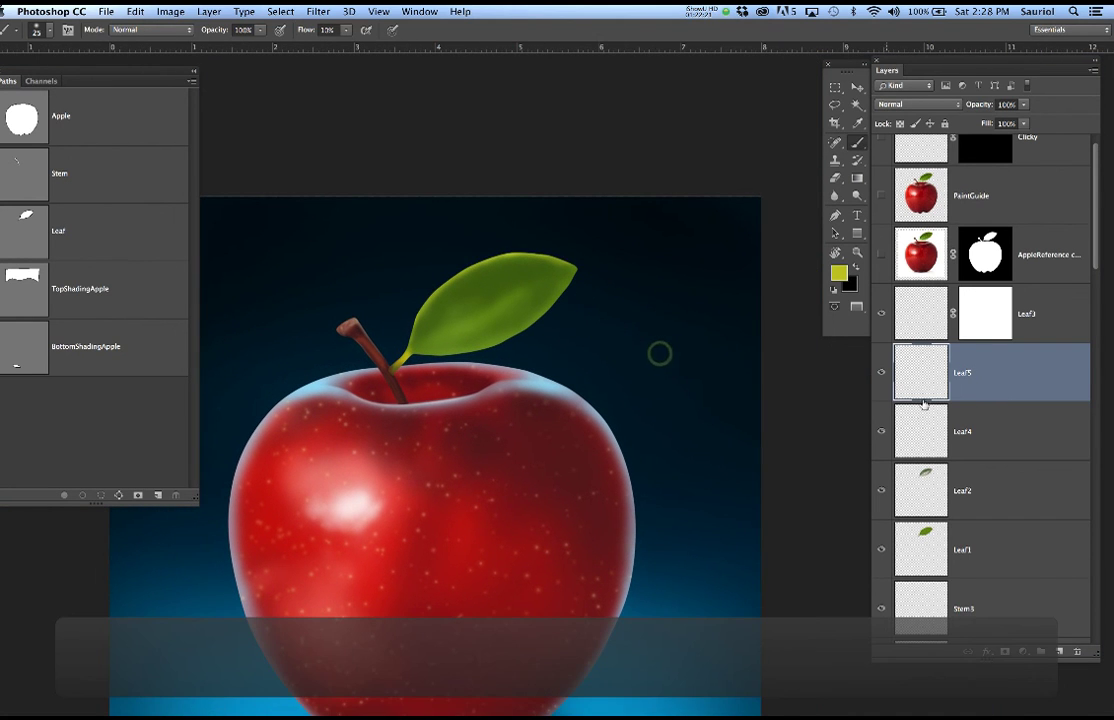
{"action": "left_click", "coordinate": [912, 310]}
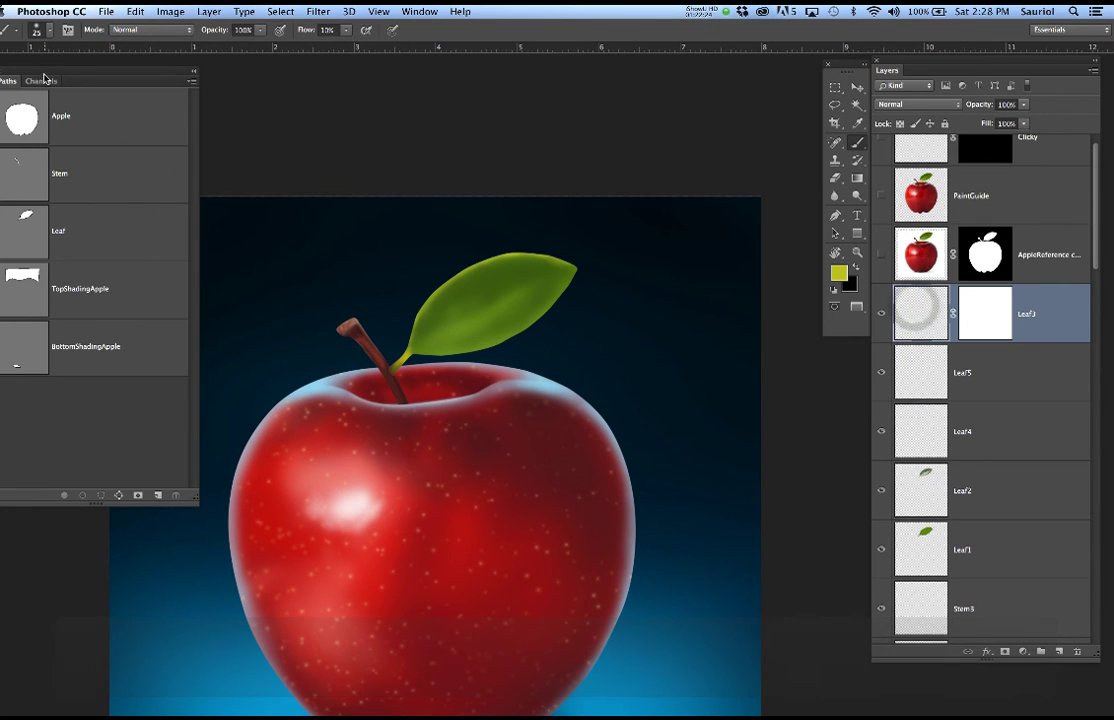
{"action": "left_click", "coordinate": [42, 81]}
{"action": "scroll", "coordinate": [50, 408], "scroll_direction": "down", "scroll_amount": 1}
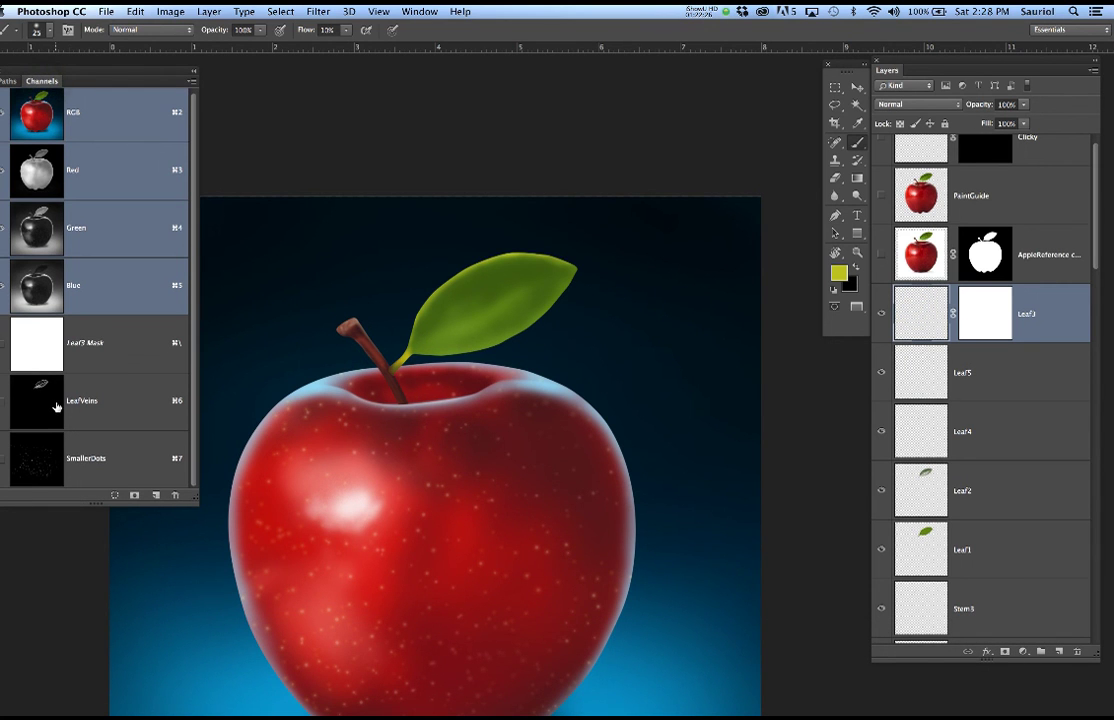
{"action": "left_click", "coordinate": [42, 400], "text": "super"}
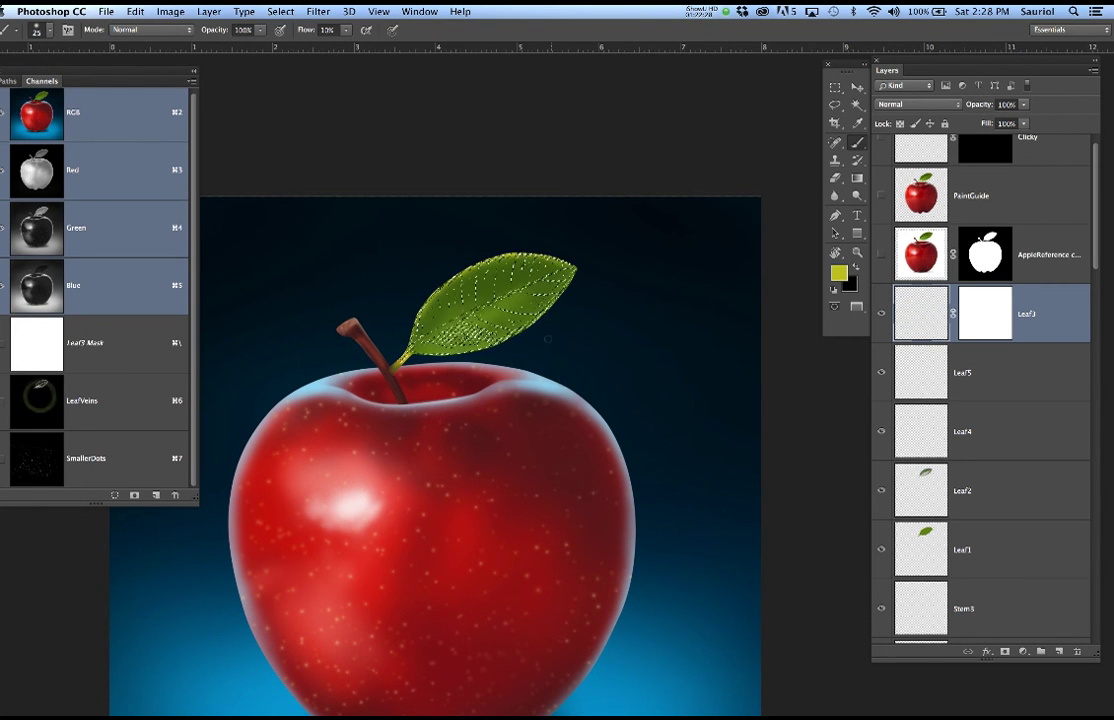
Show the PaintGuide layer, sample a yellow-green from the leaf in it, and brighten the foreground colour to #b0c70c.
{"action": "key", "text": "super+h"}
{"action": "scroll", "coordinate": [542, 277], "scroll_direction": "up", "scroll_amount": 2}
{"action": "scroll", "coordinate": [531, 273], "scroll_direction": "up", "scroll_amount": 3}
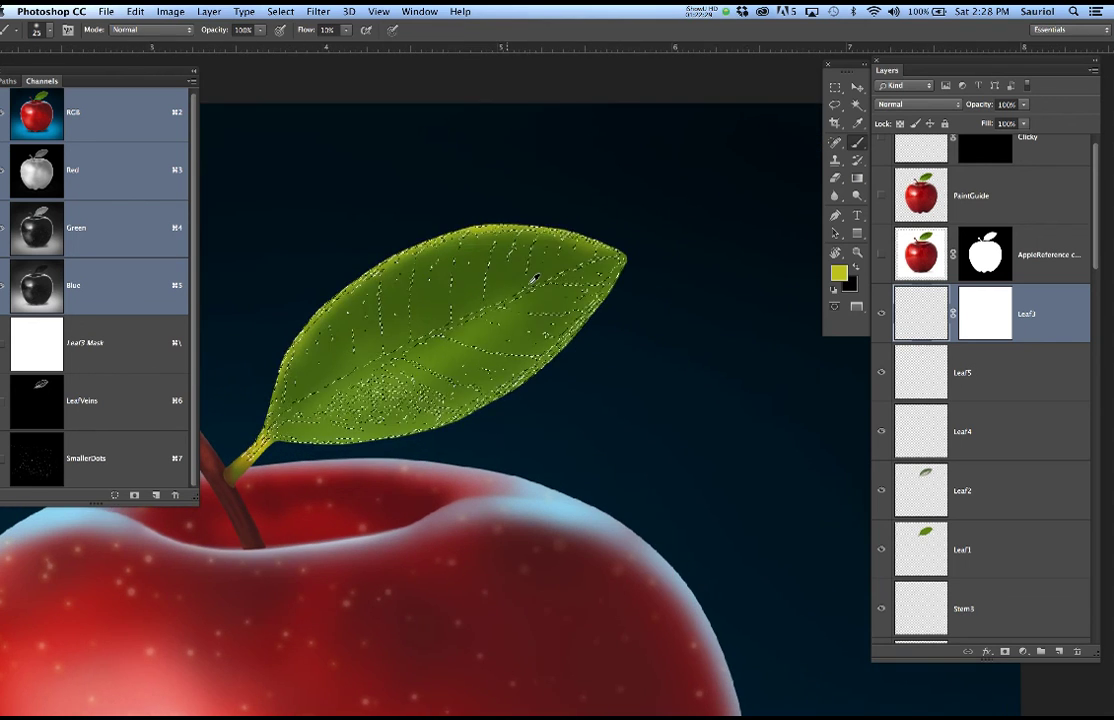
{"action": "left_click_drag", "start_coordinate": [534, 331], "coordinate": [582, 360]}
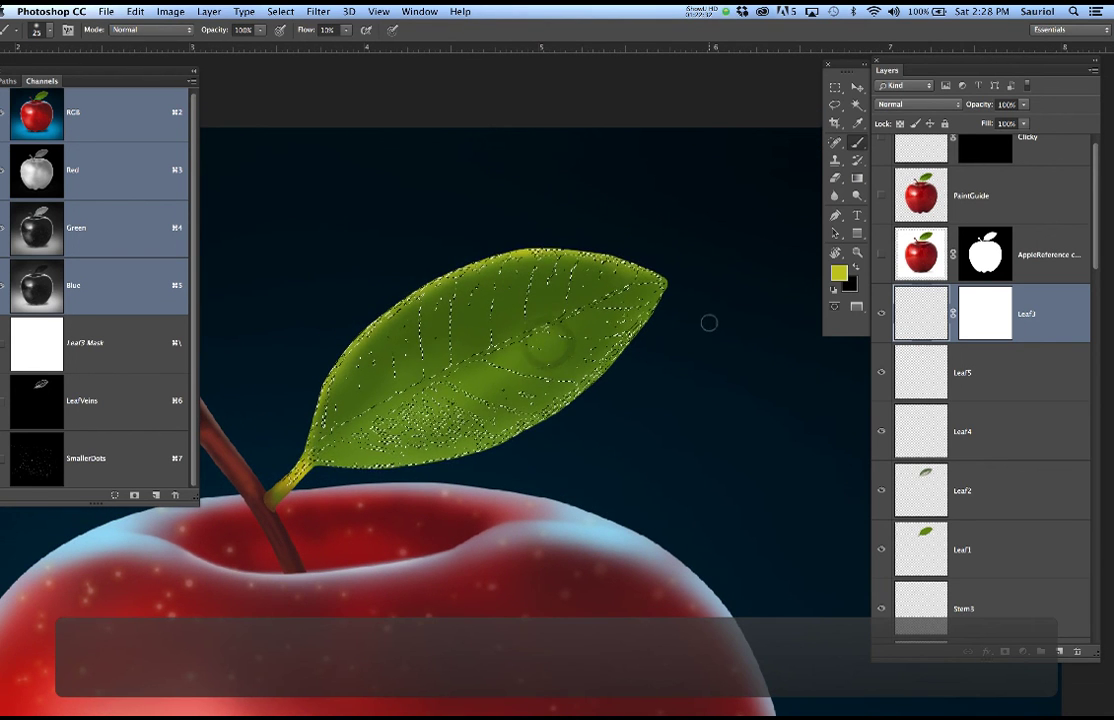
{"action": "left_click", "coordinate": [881, 195]}
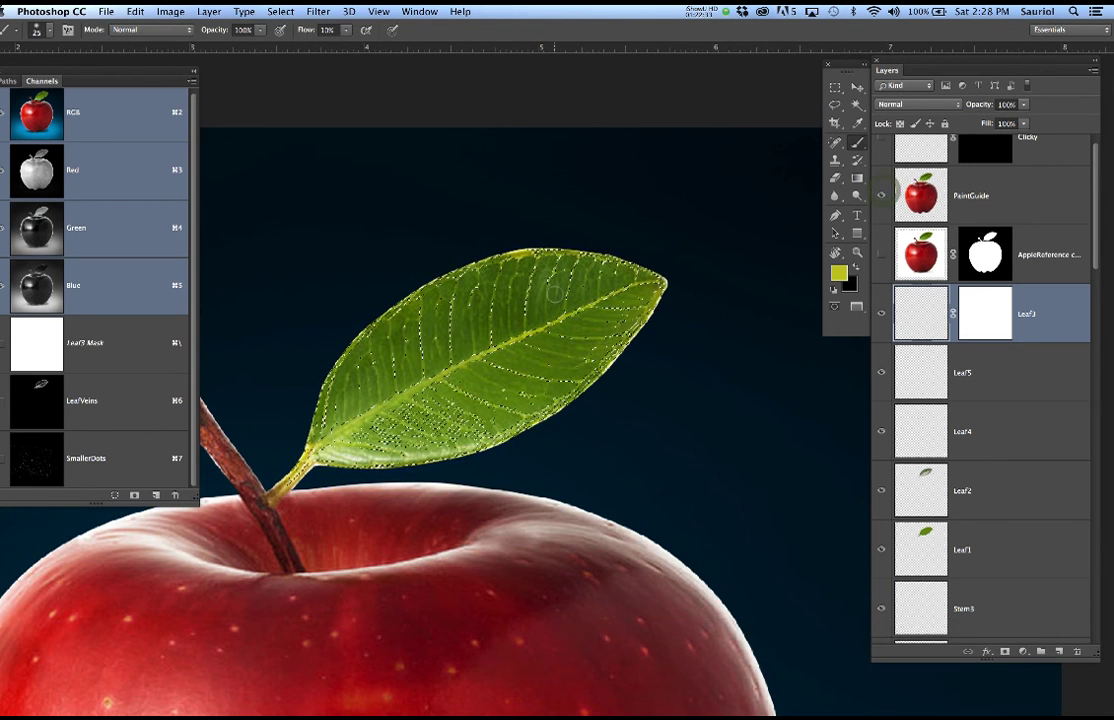
{"action": "scroll", "coordinate": [555, 291], "scroll_direction": "up", "scroll_amount": 3}
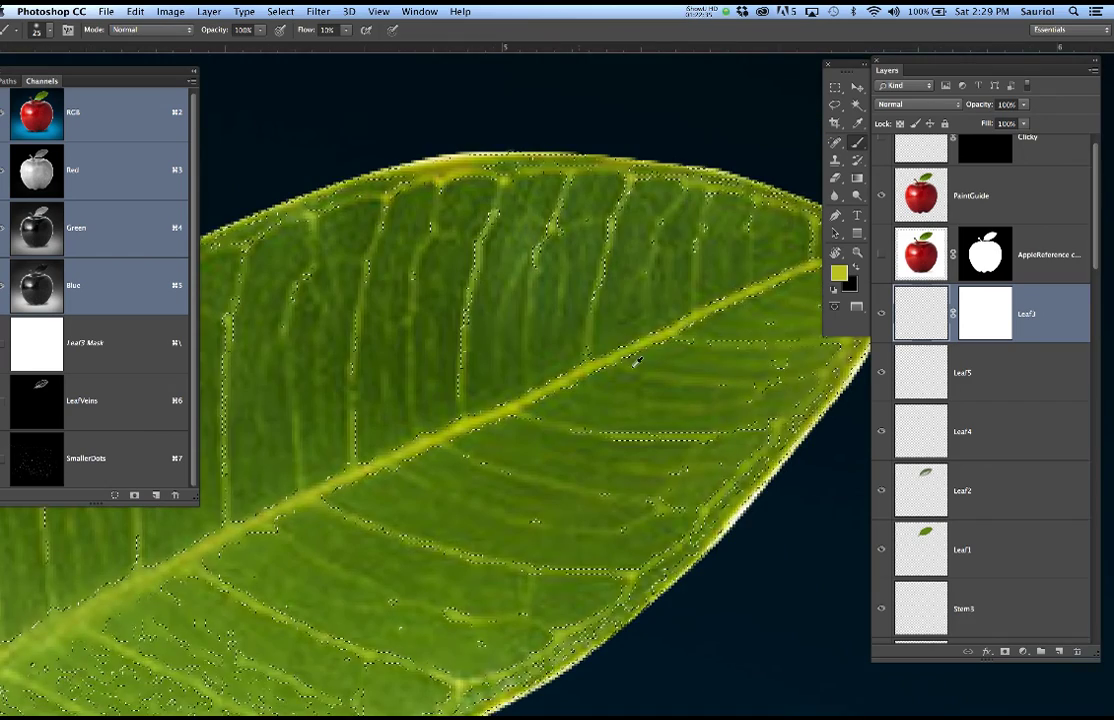
{"action": "left_click", "coordinate": [758, 313], "text": "alt"}
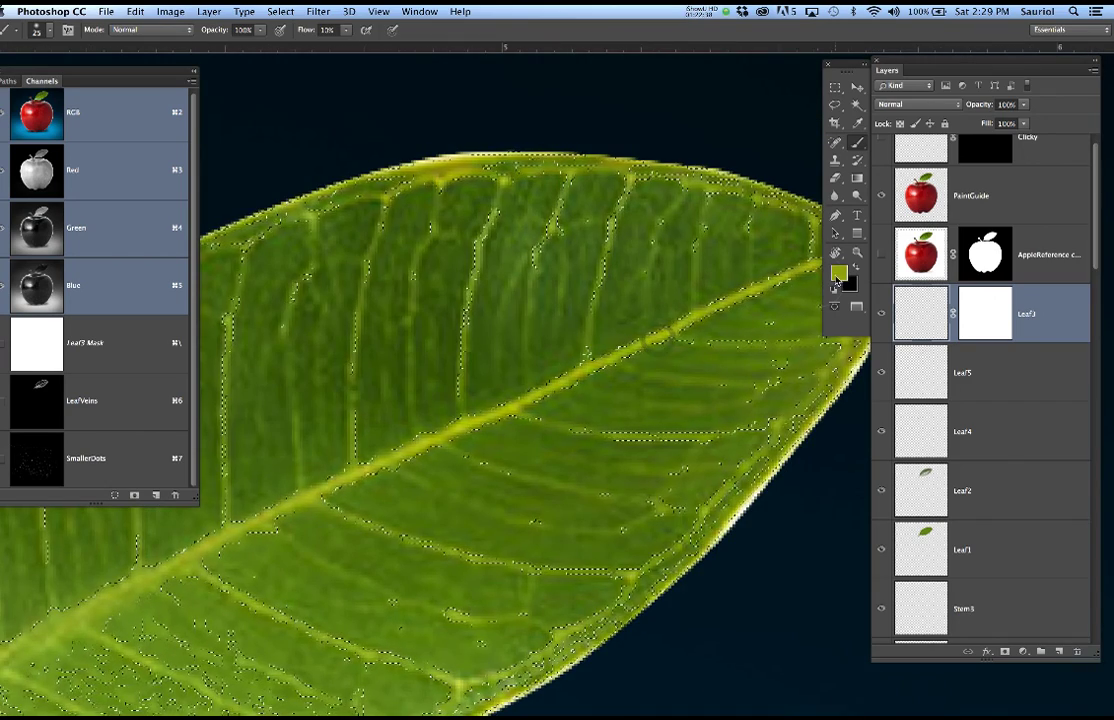
{"action": "left_click", "coordinate": [839, 273]}
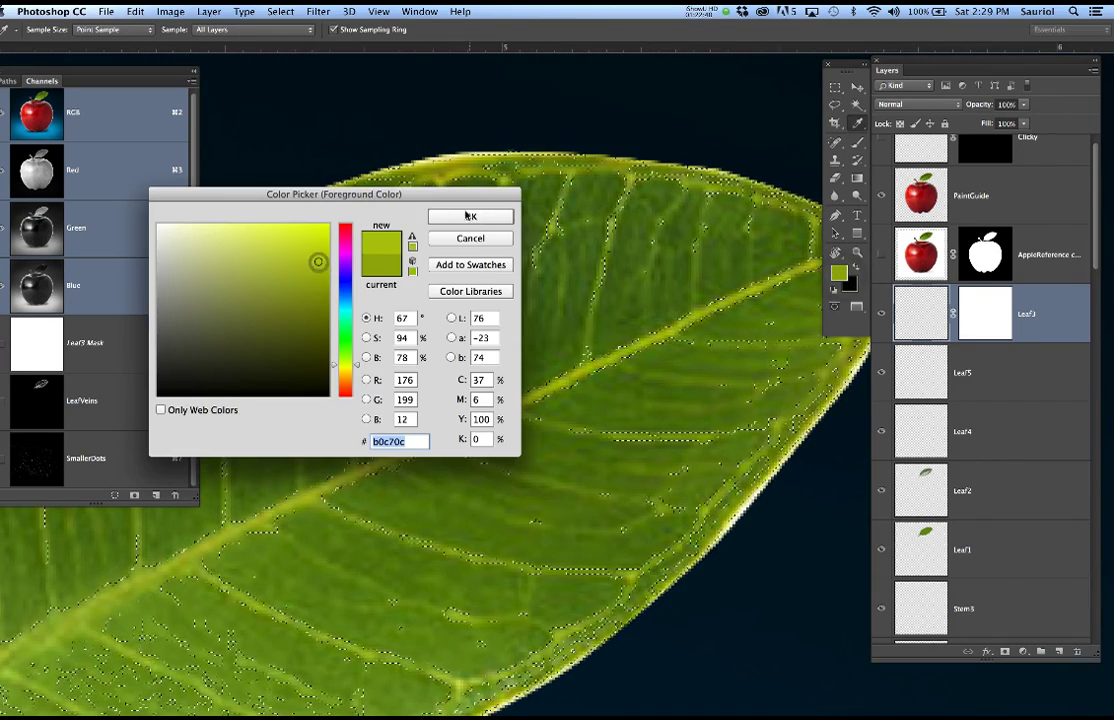
{"action": "left_click", "coordinate": [470, 216]}
Hide the PaintGuide layer and the selection outline, and lightly paint the veins along the leaf's upper part on Leaf3 with a size 45 brush.
{"action": "scroll", "coordinate": [603, 311], "scroll_direction": "down", "scroll_amount": 3}
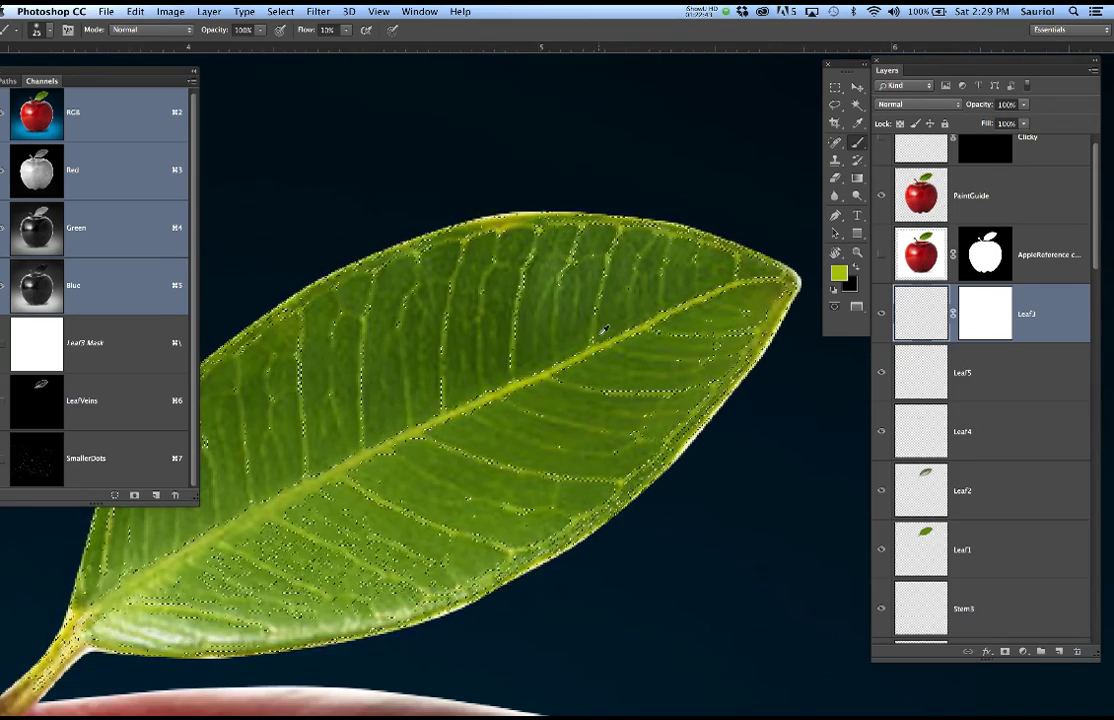
{"action": "scroll", "coordinate": [605, 311], "scroll_direction": "down", "scroll_amount": 2}
{"action": "left_click_drag", "start_coordinate": [599, 342], "coordinate": [609, 319]}
{"action": "left_click", "coordinate": [881, 196]}
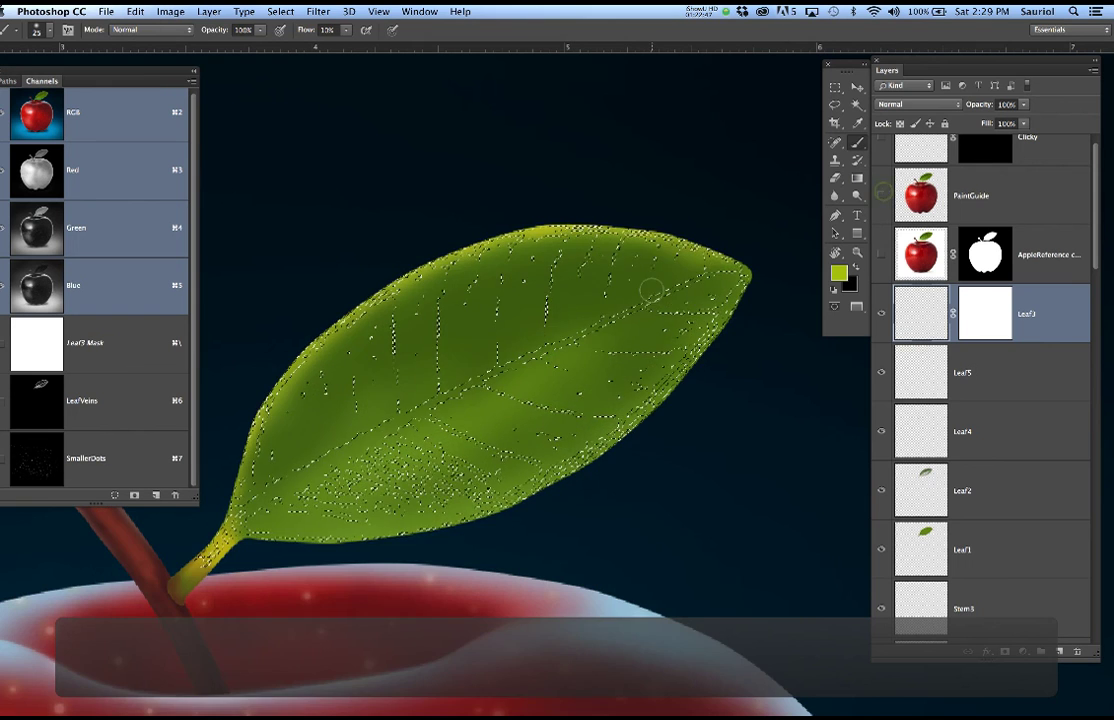
{"action": "key", "text": "super+h"}
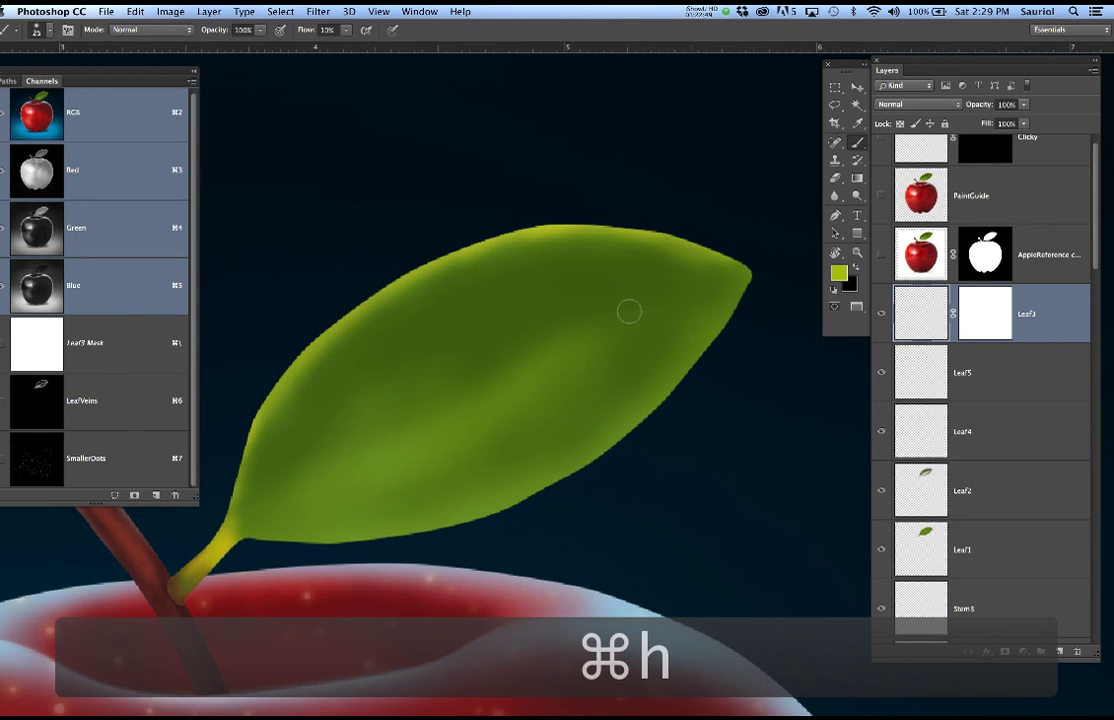
{"action": "key", "text": "bracketright"}
{"action": "key", "text": "bracketright"}
{"action": "key", "text": "bracketright"}
{"action": "key", "text": "bracketright"}
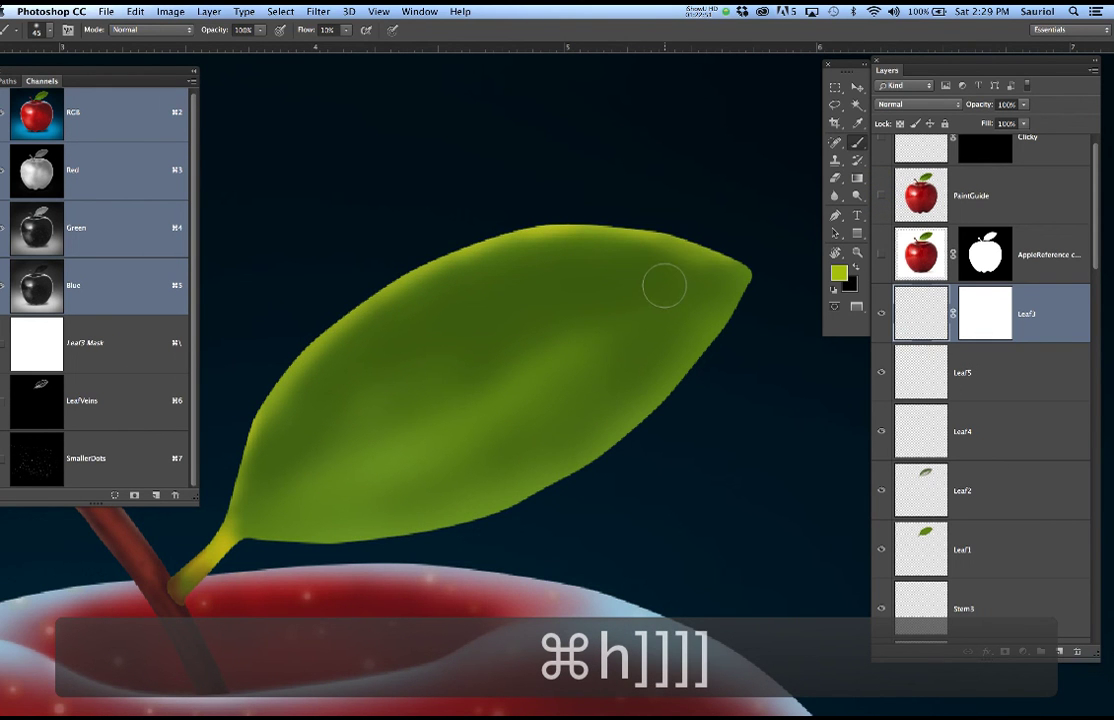
{"action": "key", "text": "bracketleft"}
{"action": "key", "text": "bracketleft"}
{"action": "key", "text": "bracketleft"}
{"action": "key", "text": "bracketright"}
{"action": "key", "text": "bracketright"}
{"action": "key", "text": "bracketright"}
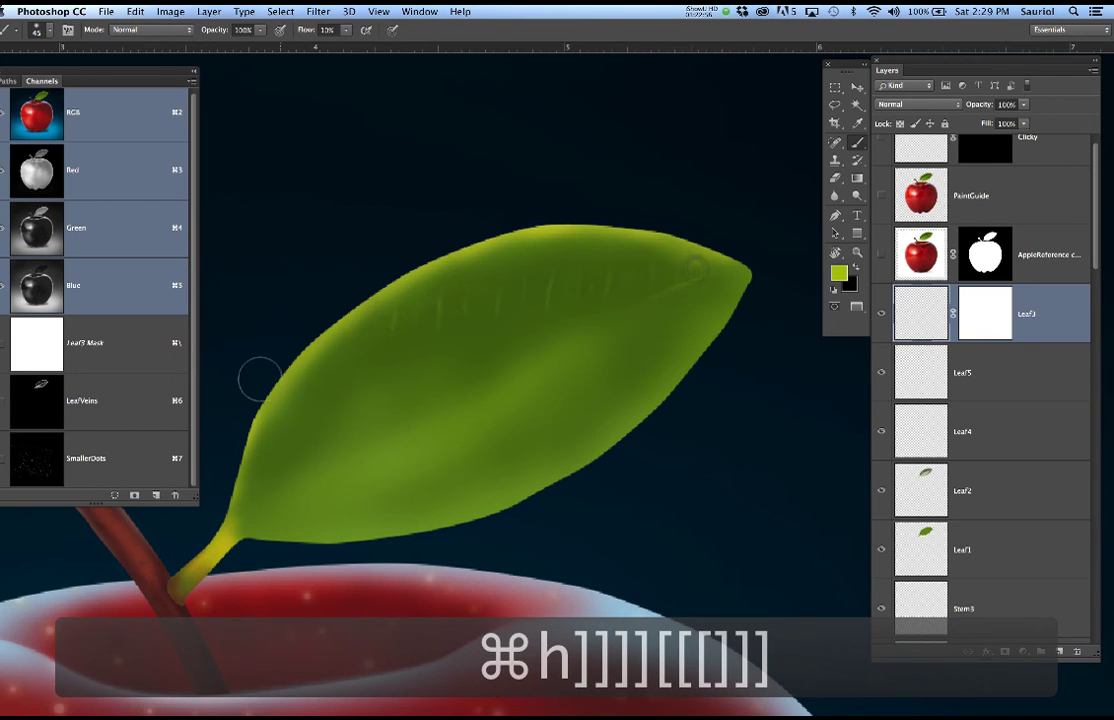
Enlarge the brush to size 90 and paint the yellow-green veins more broadly across the leaf on Leaf3.
{"action": "key", "text": "bracketright"}
{"action": "key", "text": "bracketright"}
{"action": "key", "text": "bracketright"}
{"action": "key", "text": "bracketright"}
{"action": "key", "text": "bracketright"}
{"action": "key", "text": "bracketright"}
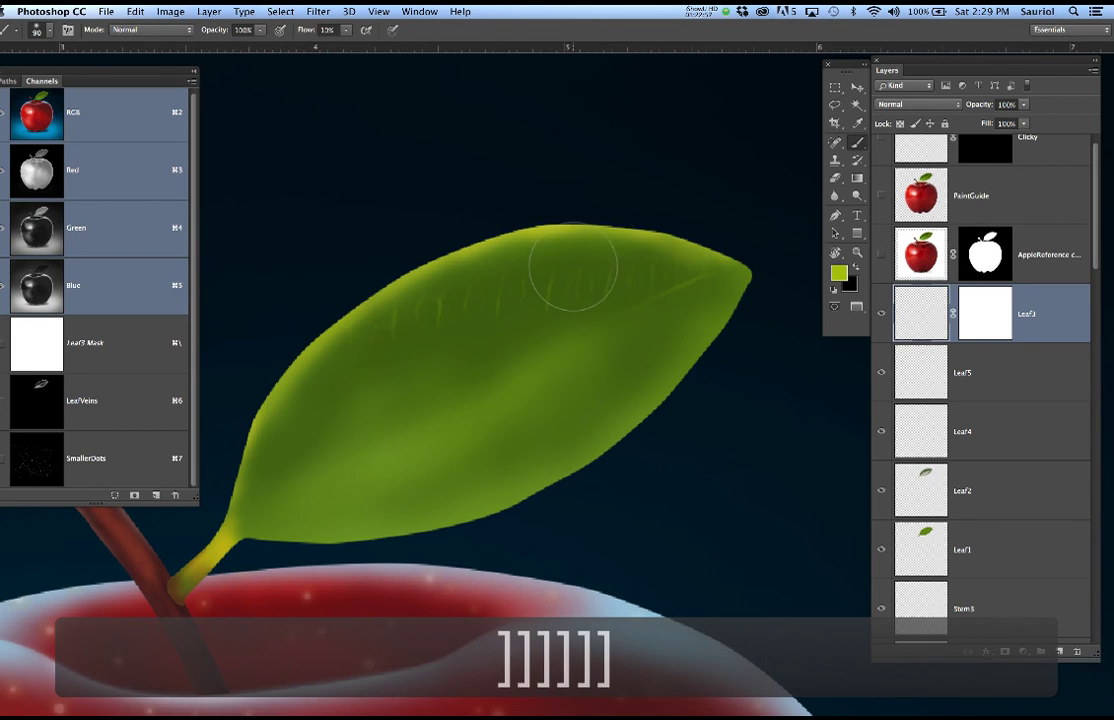
{"action": "mouse_move", "coordinate": [561, 278]}
{"action": "left_mouse_down"}
{"action": "mouse_move", "coordinate": [425, 425]}
{"action": "mouse_move", "coordinate": [383, 391]}
{"action": "mouse_move", "coordinate": [399, 371]}
{"action": "mouse_move", "coordinate": [639, 283]}
{"action": "mouse_move", "coordinate": [684, 305]}
{"action": "mouse_move", "coordinate": [634, 350]}
{"action": "mouse_move", "coordinate": [387, 479]}
{"action": "mouse_move", "coordinate": [321, 505]}
{"action": "mouse_move", "coordinate": [269, 472]}
{"action": "mouse_move", "coordinate": [428, 298]}
{"action": "mouse_move", "coordinate": [530, 271]}
{"action": "mouse_move", "coordinate": [652, 268]}
{"action": "mouse_move", "coordinate": [684, 300]}
{"action": "mouse_move", "coordinate": [438, 414]}
{"action": "left_mouse_up"}
Reduce the brush to size 50 and strengthen the leaf's central vein from the tip down to the base on Leaf3.
{"action": "key", "text": "bracketleft"}
{"action": "key", "text": "bracketleft"}
{"action": "key", "text": "bracketleft"}
{"action": "key", "text": "bracketleft"}
{"action": "key", "text": "bracketleft"}
{"action": "mouse_move", "coordinate": [725, 278]}
{"action": "left_mouse_down"}
{"action": "mouse_move", "coordinate": [308, 462]}
{"action": "mouse_move", "coordinate": [311, 478]}
{"action": "left_mouse_up"}
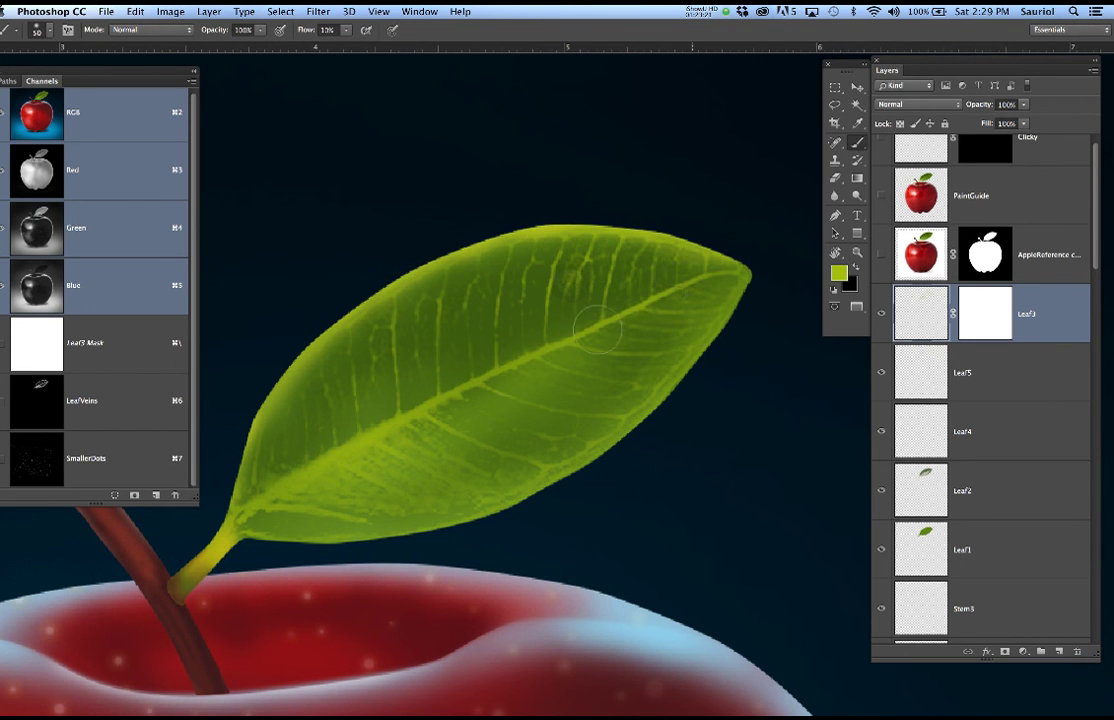
{"action": "scroll", "coordinate": [687, 293], "scroll_direction": "down", "scroll_amount": 2}
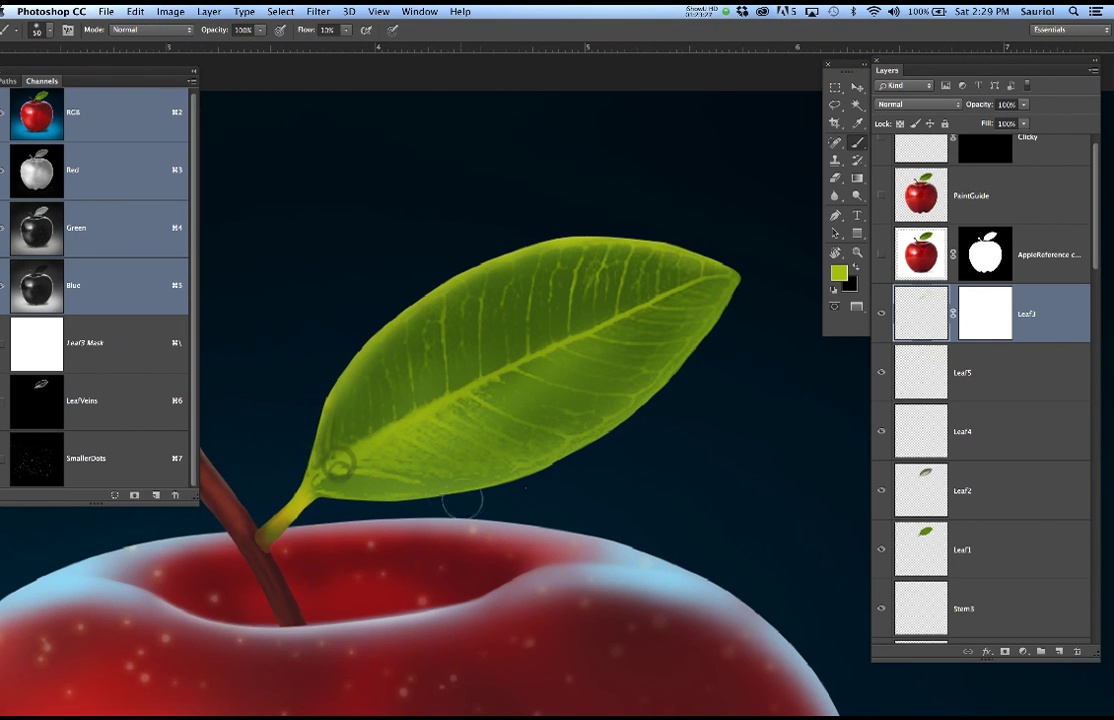
{"action": "scroll", "coordinate": [736, 318], "scroll_direction": "down", "scroll_amount": 3}
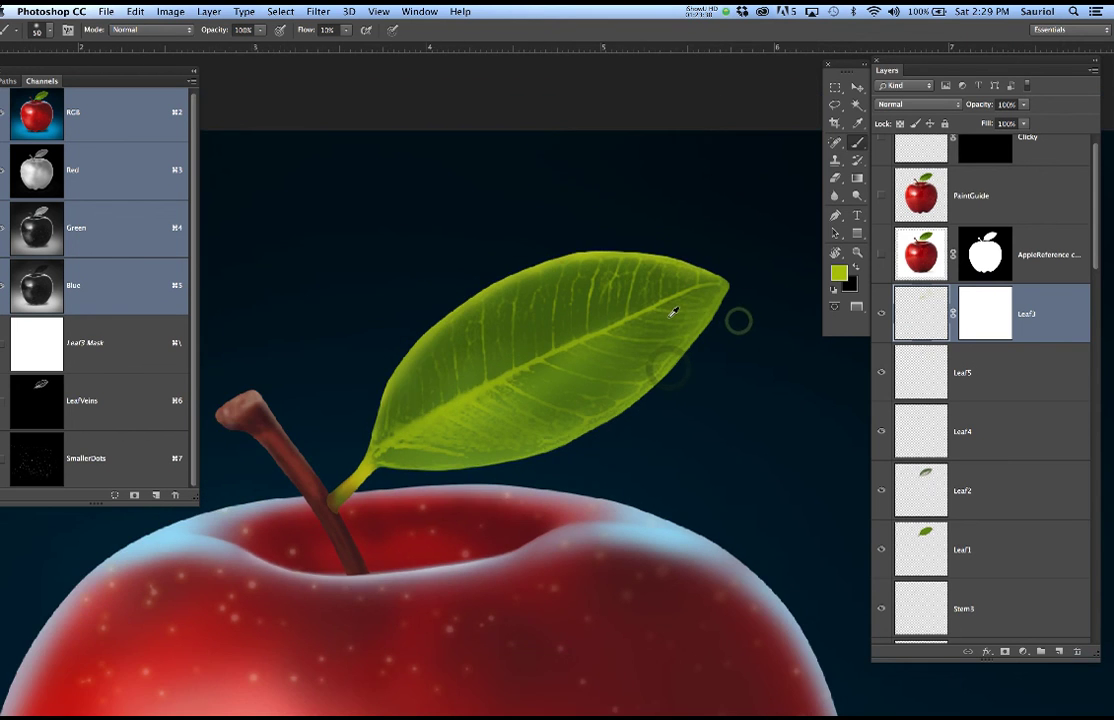
{"action": "left_click_drag", "start_coordinate": [688, 360], "coordinate": [629, 296]}
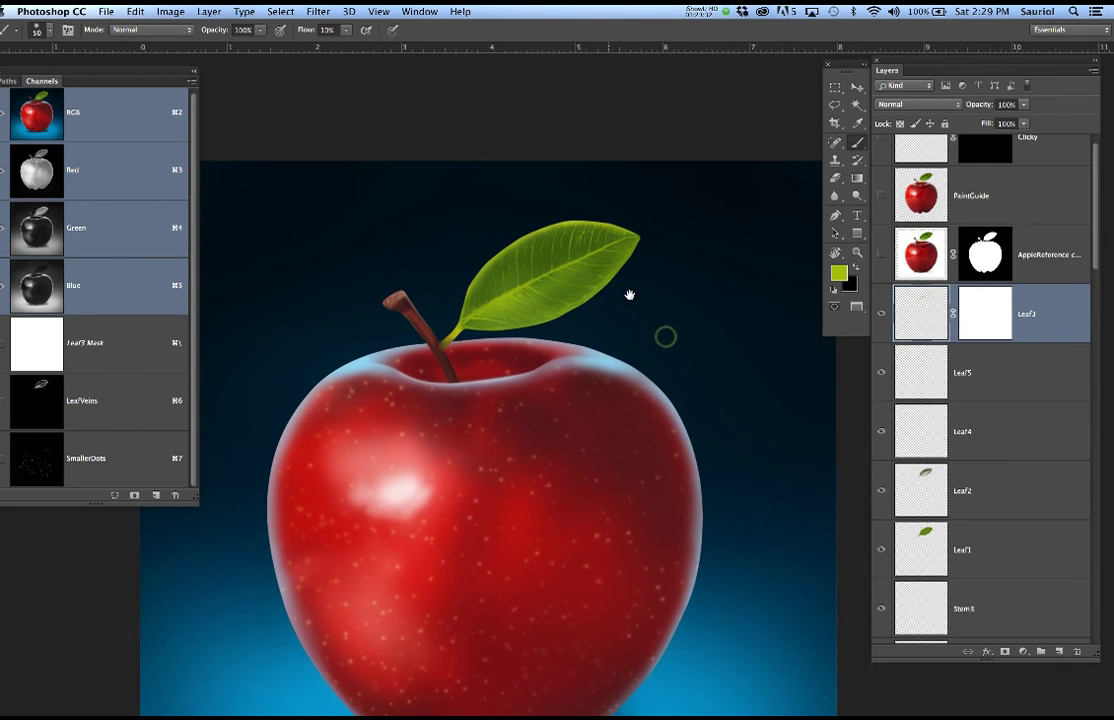
{"action": "scroll", "coordinate": [634, 287], "scroll_direction": "down", "scroll_amount": 3}
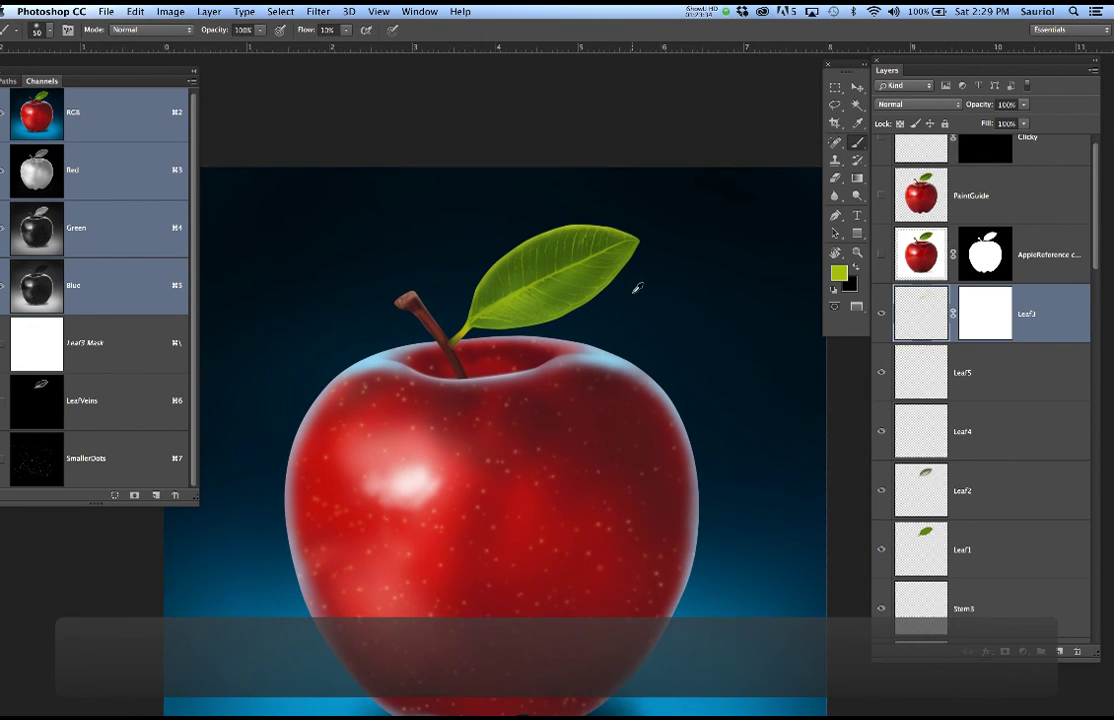
{"action": "scroll", "coordinate": [638, 288], "scroll_direction": "down", "scroll_amount": 3}
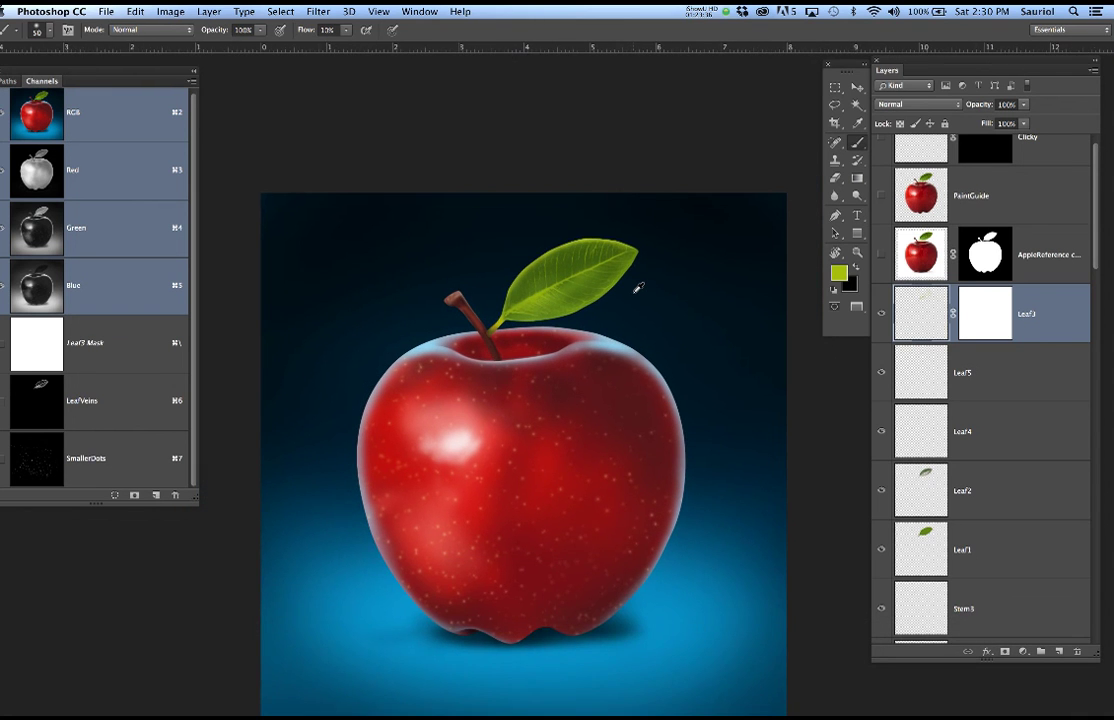
{"action": "scroll", "coordinate": [642, 295], "scroll_direction": "down", "scroll_amount": 4}
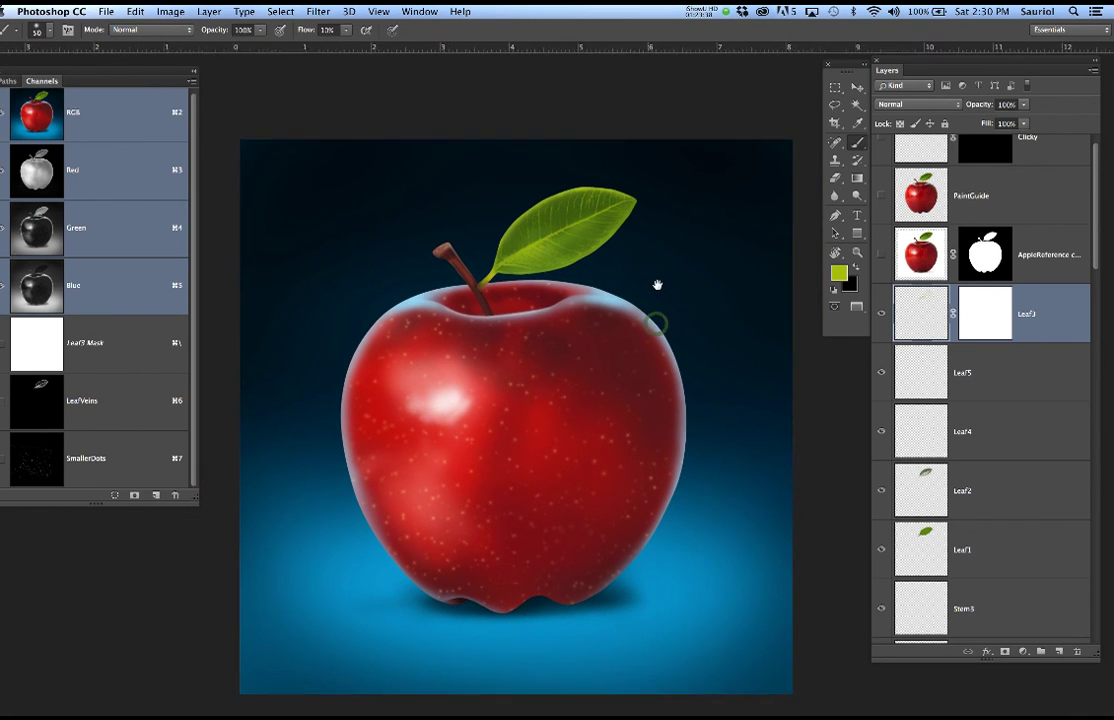